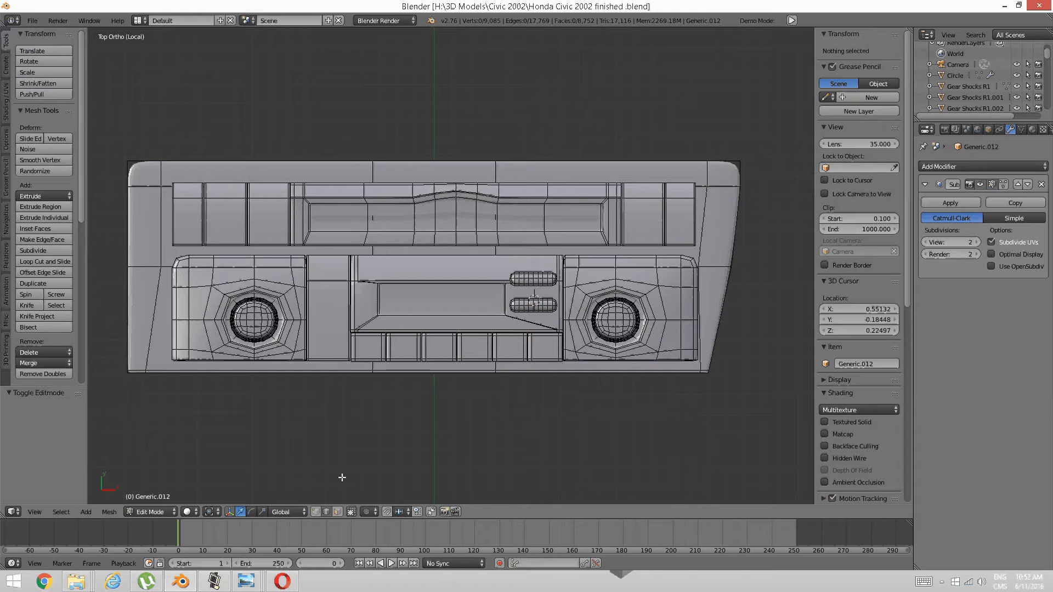
Examine the radio faceplate model from above and from an oblique angle along its lower side.
{"action": "scroll", "coordinate": [538, 285], "scroll_direction": "up", "scroll_amount": 7}
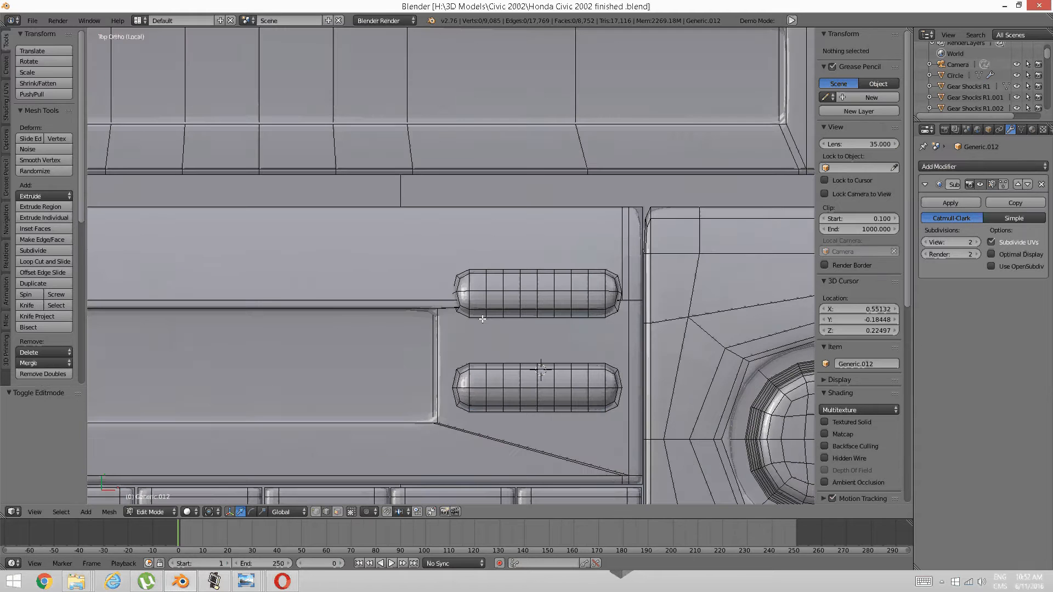
{"action": "scroll", "coordinate": [483, 332], "scroll_direction": "down", "scroll_amount": 7}
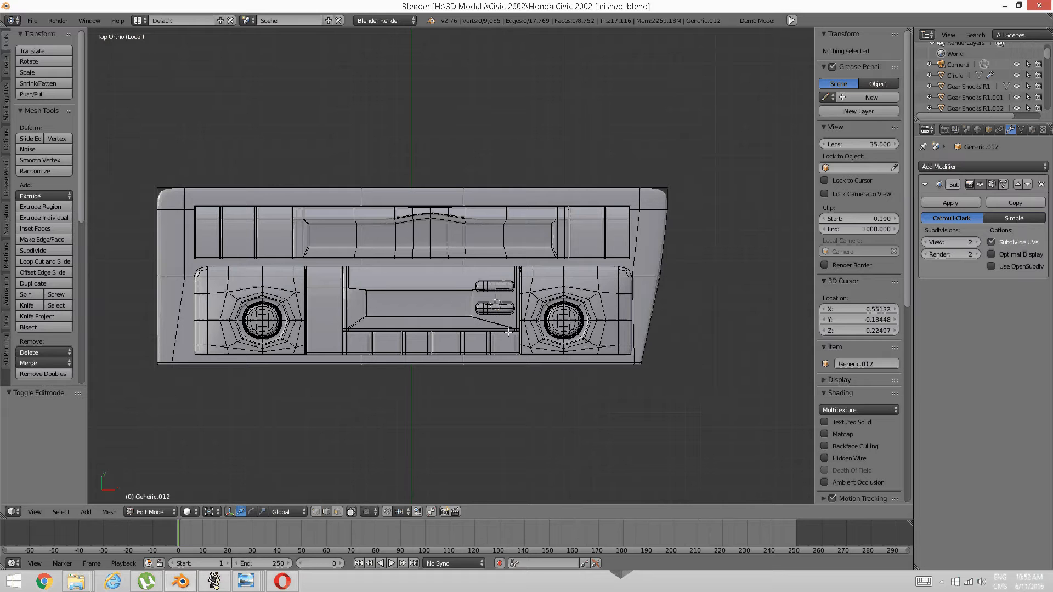
{"action": "scroll", "coordinate": [516, 323], "scroll_direction": "up", "scroll_amount": 4}
{"action": "scroll", "coordinate": [474, 303], "scroll_direction": "down", "scroll_amount": 2}
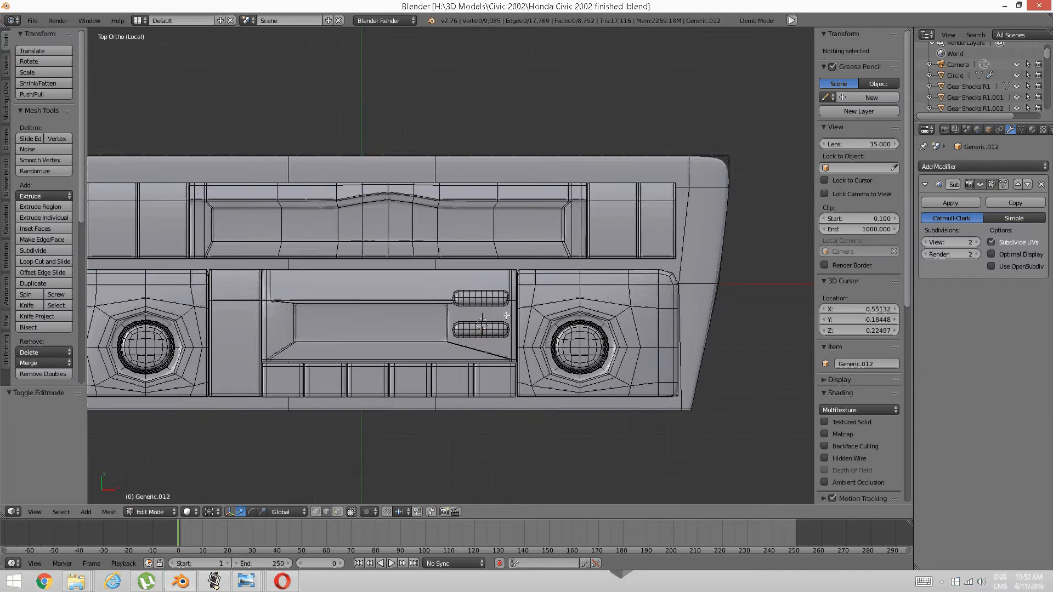
{"action": "scroll", "coordinate": [506, 316], "scroll_direction": "down", "scroll_amount": 2}
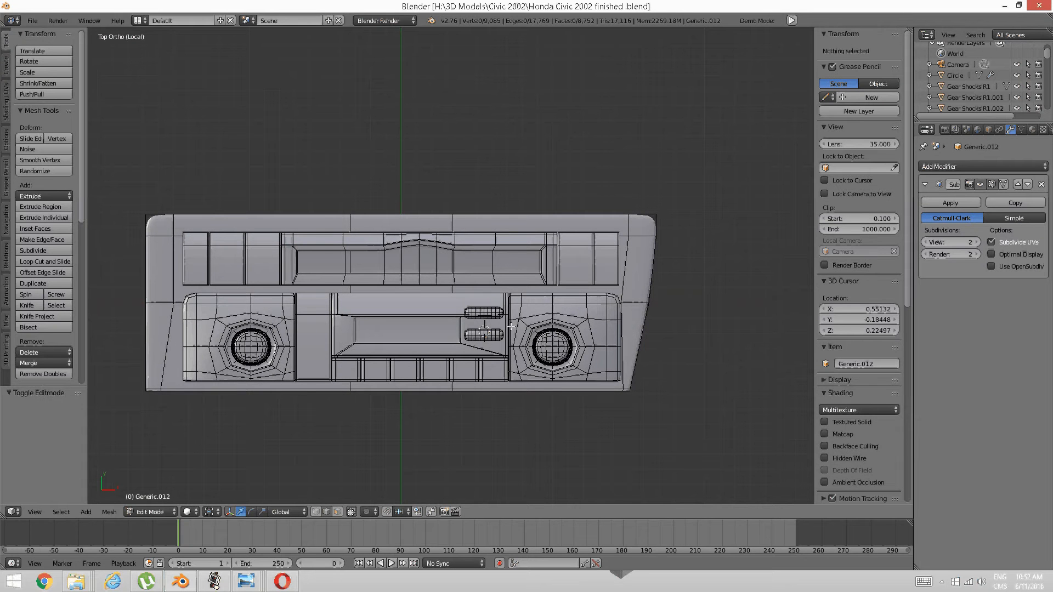
{"action": "middle_click_drag", "start_coordinate": [512, 325], "coordinate": [443, 325]}
{"action": "middle_click_drag", "start_coordinate": [427, 373], "coordinate": [510, 325], "text": "shift"}
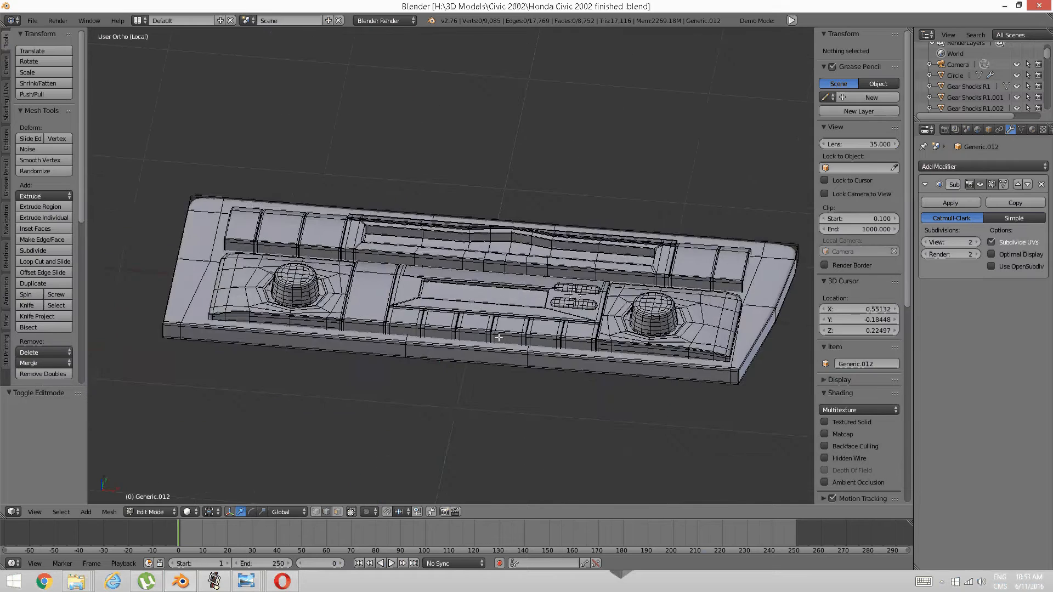
{"action": "scroll", "coordinate": [498, 335], "scroll_direction": "up", "scroll_amount": 2}
{"action": "middle_click_drag", "start_coordinate": [406, 365], "coordinate": [445, 345], "text": "shift"}
Select the three long faces along the faceplate's lower side wall in face mode and grow the selection once.
{"action": "key", "text": "ctrl+Tab"}
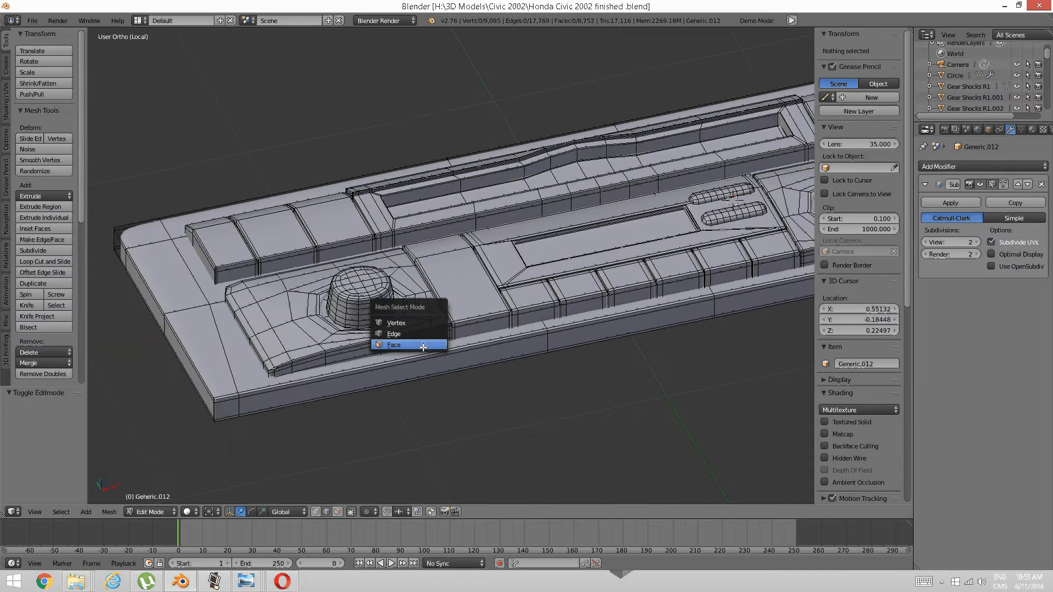
{"action": "left_click", "coordinate": [419, 346]}
{"action": "right_click", "coordinate": [433, 367]}
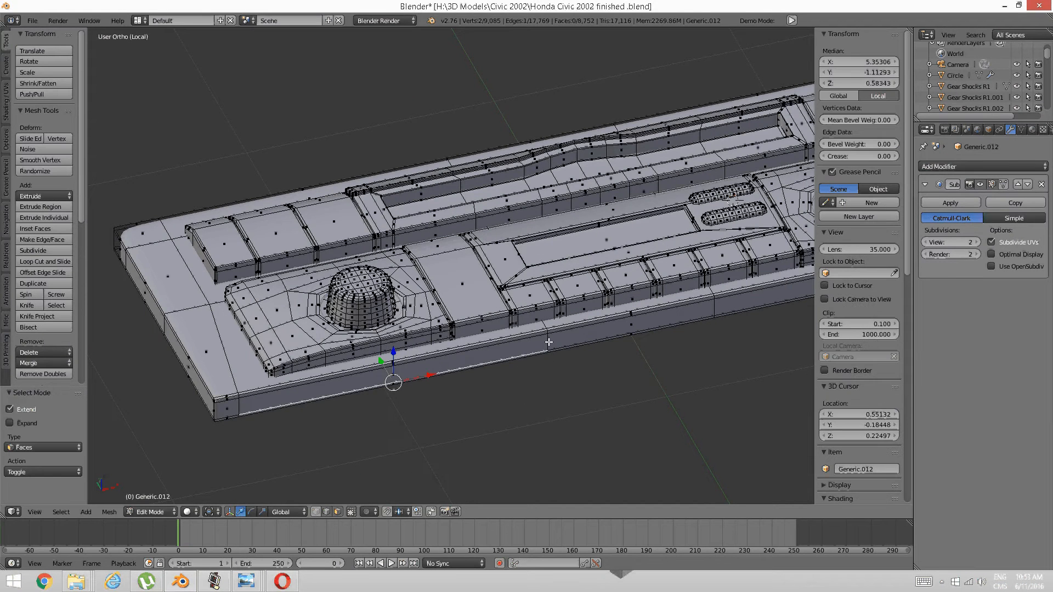
{"action": "key", "text": "ctrl+Tab"}
{"action": "left_click", "coordinate": [524, 345]}
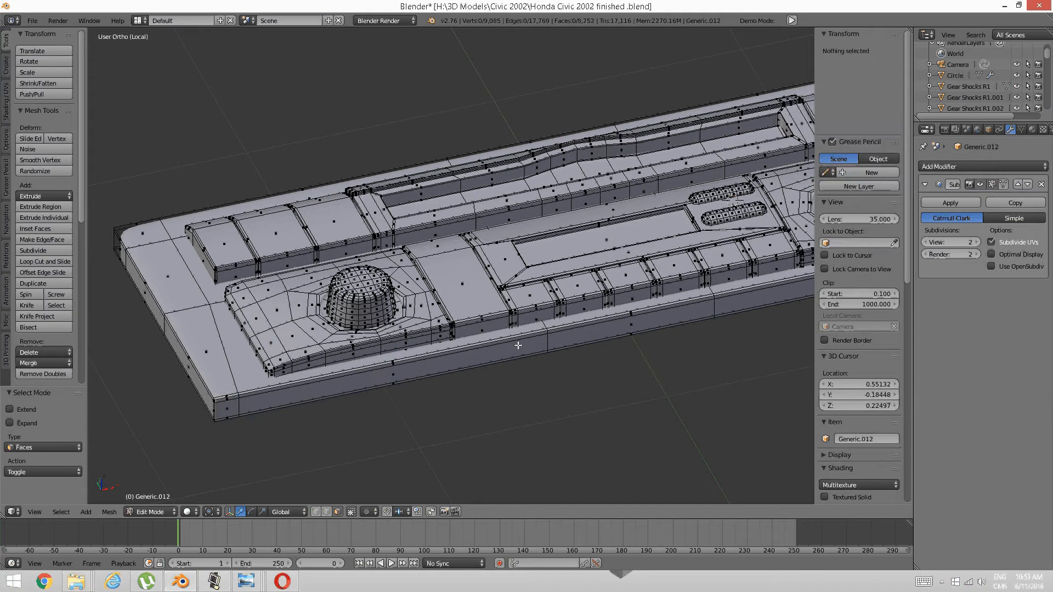
{"action": "right_click", "coordinate": [474, 360]}
{"action": "middle_click_drag", "start_coordinate": [604, 326], "coordinate": [490, 335]}
{"action": "right_click", "coordinate": [520, 347], "text": "shift"}
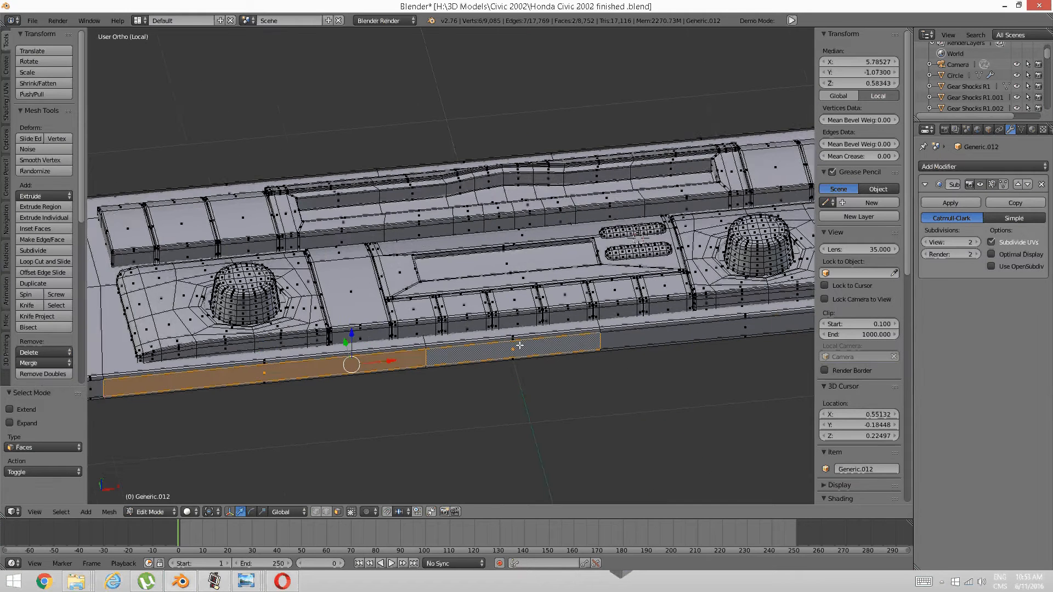
{"action": "middle_click_drag", "start_coordinate": [748, 330], "coordinate": [680, 323], "text": "shift"}
{"action": "right_click", "coordinate": [555, 329], "text": "shift"}
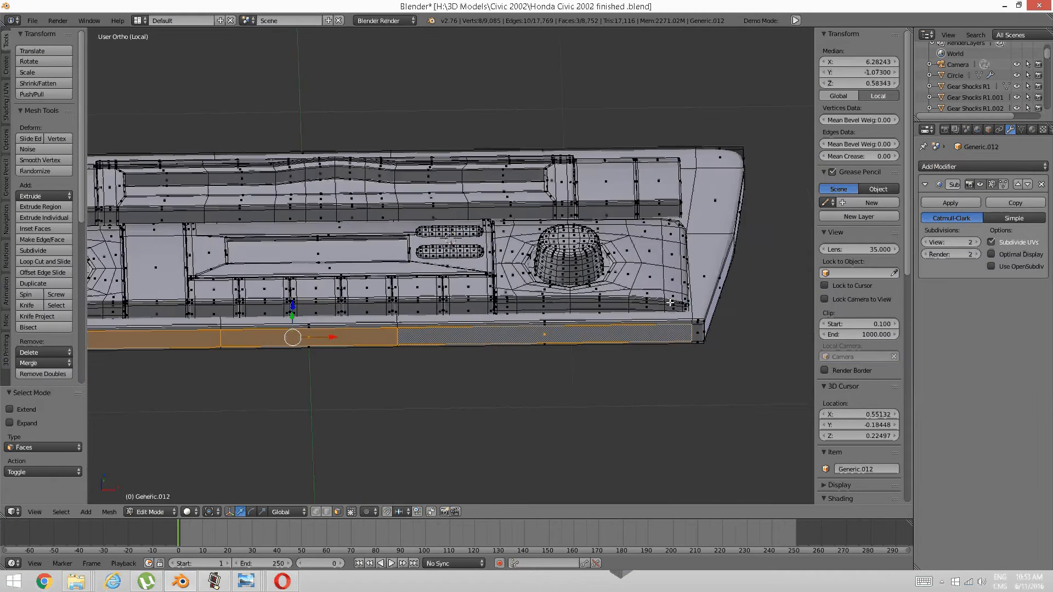
{"action": "key", "text": "ctrl+KP_Add"}
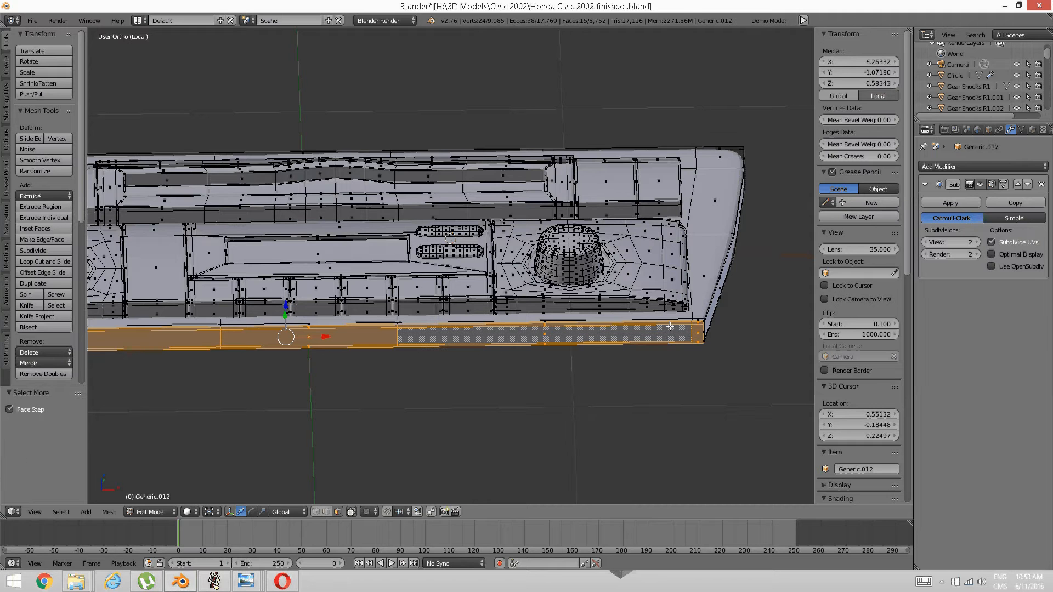
Duplicate the selected side-wall faces in top view and offset the copy by about -0.011 along Y.
{"action": "scroll", "coordinate": [671, 326], "scroll_direction": "down", "scroll_amount": 4}
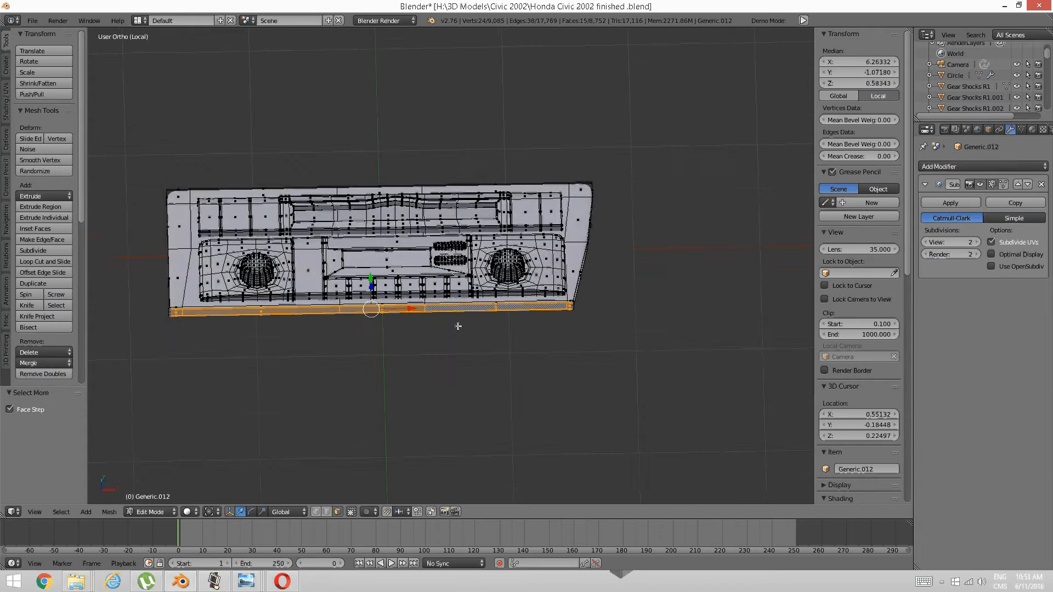
{"action": "key", "text": "KP_7"}
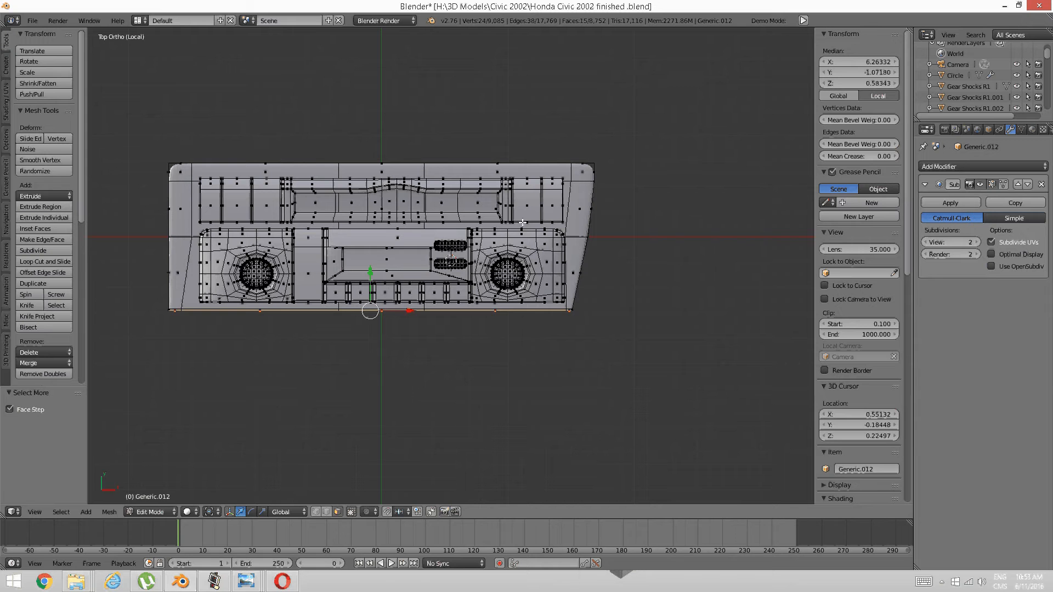
{"action": "key", "text": "e"}
{"action": "right_click", "coordinate": [518, 404]}
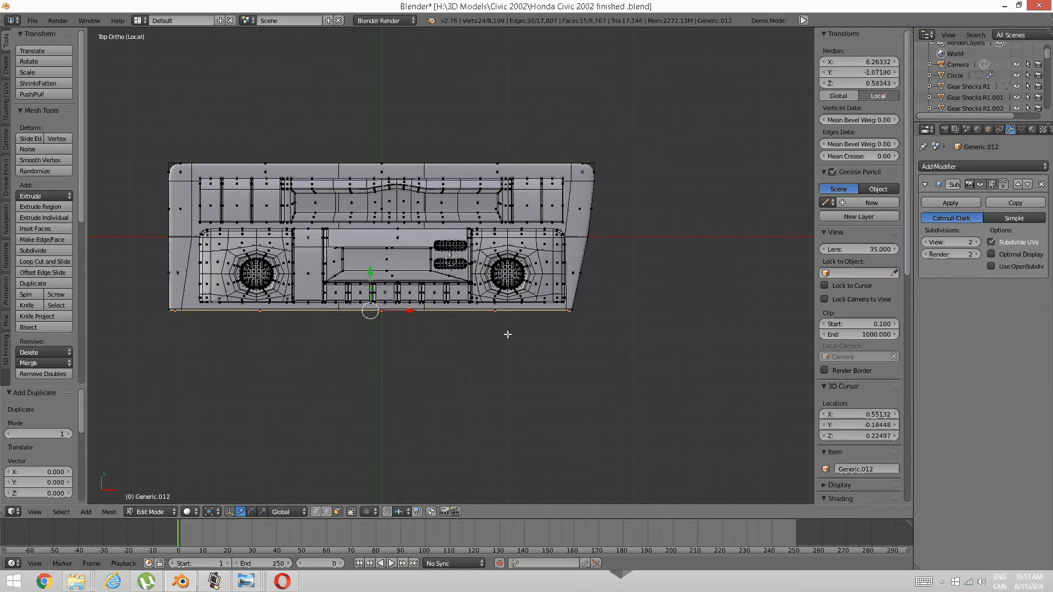
{"action": "scroll", "coordinate": [485, 295], "scroll_direction": "up", "scroll_amount": 2}
{"action": "scroll", "coordinate": [429, 291], "scroll_direction": "up", "scroll_amount": 3}
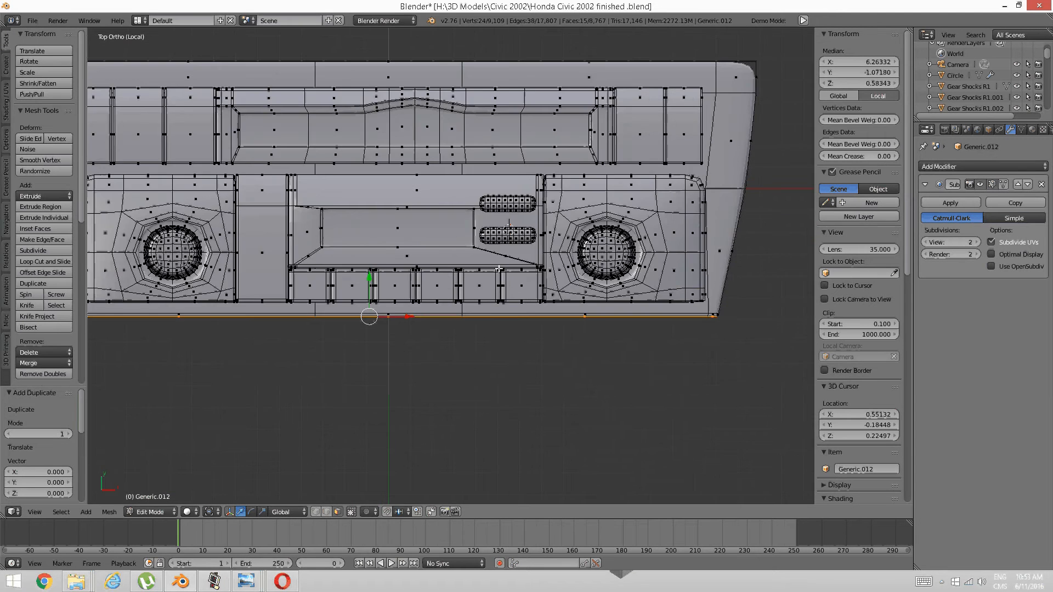
{"action": "key", "text": "g"}
{"action": "left_click", "coordinate": [408, 274]}
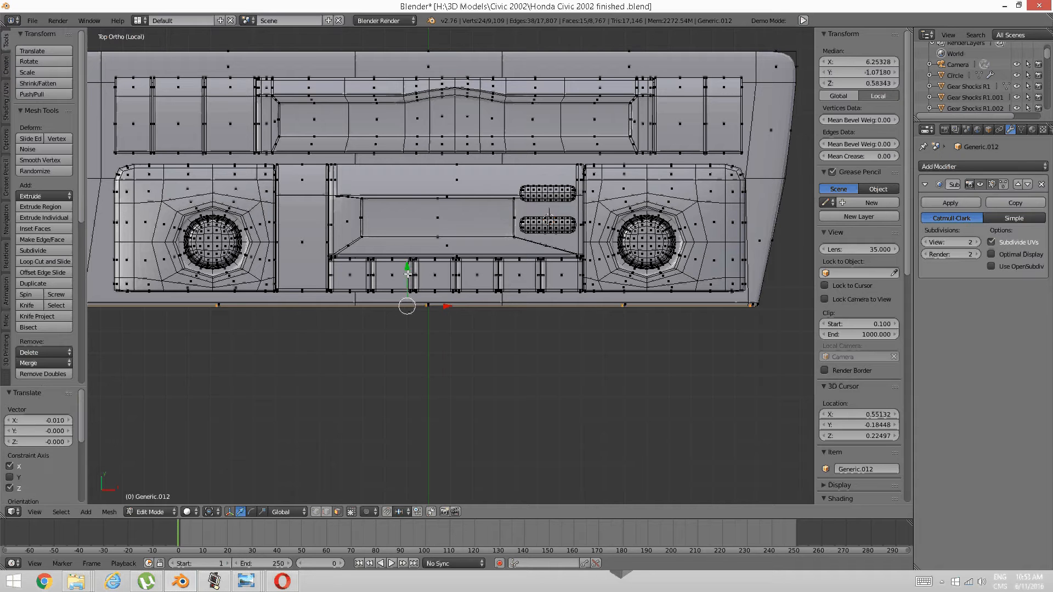
{"action": "left_click_drag", "start_coordinate": [410, 270], "coordinate": [411, 280]}
{"action": "scroll", "coordinate": [470, 234], "scroll_direction": "down", "scroll_amount": 1}
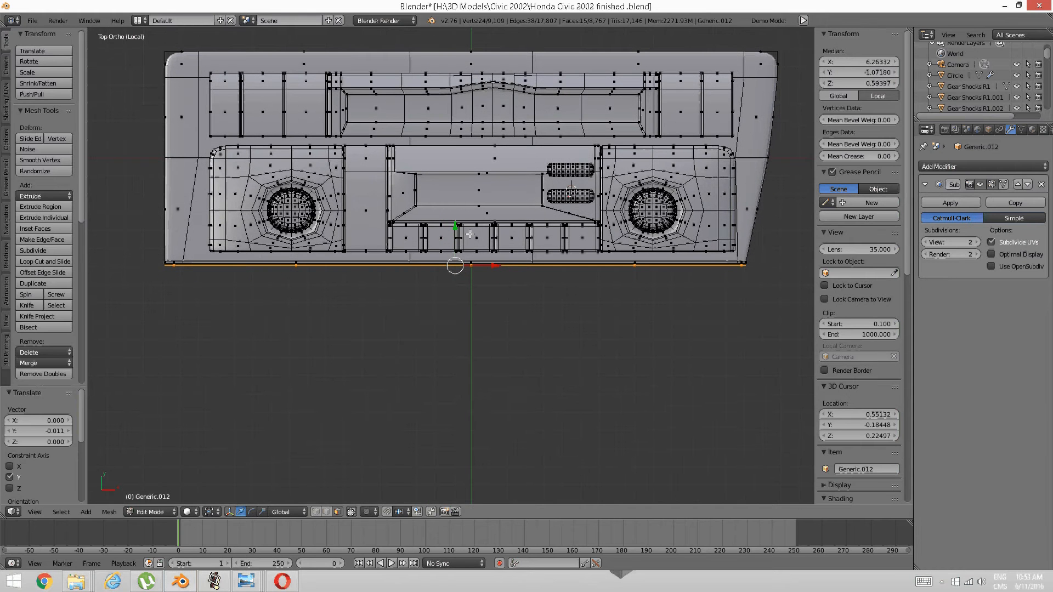
Extrude the copied strip by about -0.898 along Y and compare it with the dashboard photo in Windows Photo Viewer.
{"action": "key", "text": "e"}
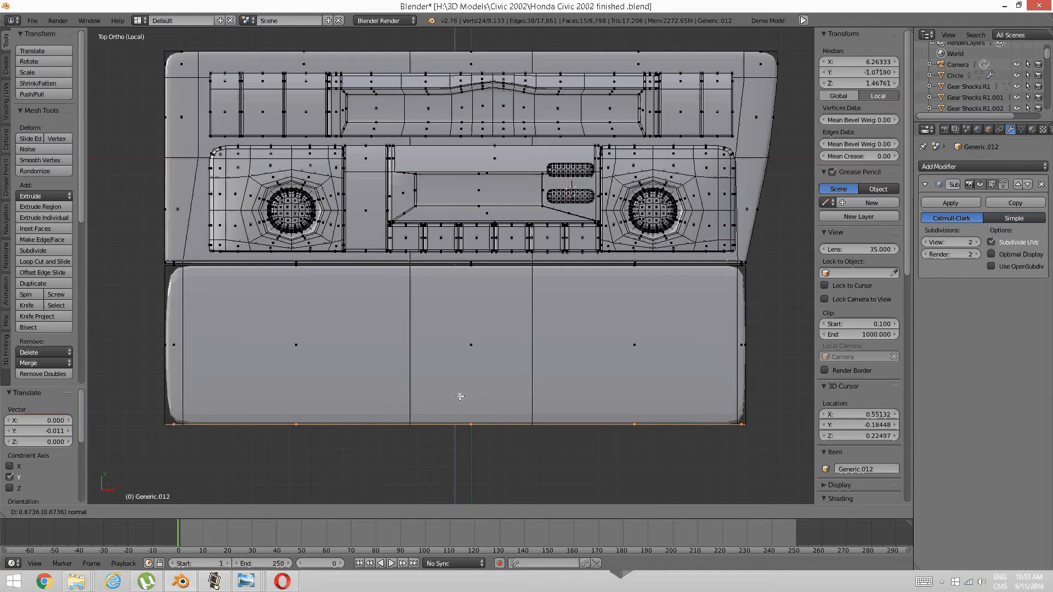
{"action": "left_click", "coordinate": [460, 401]}
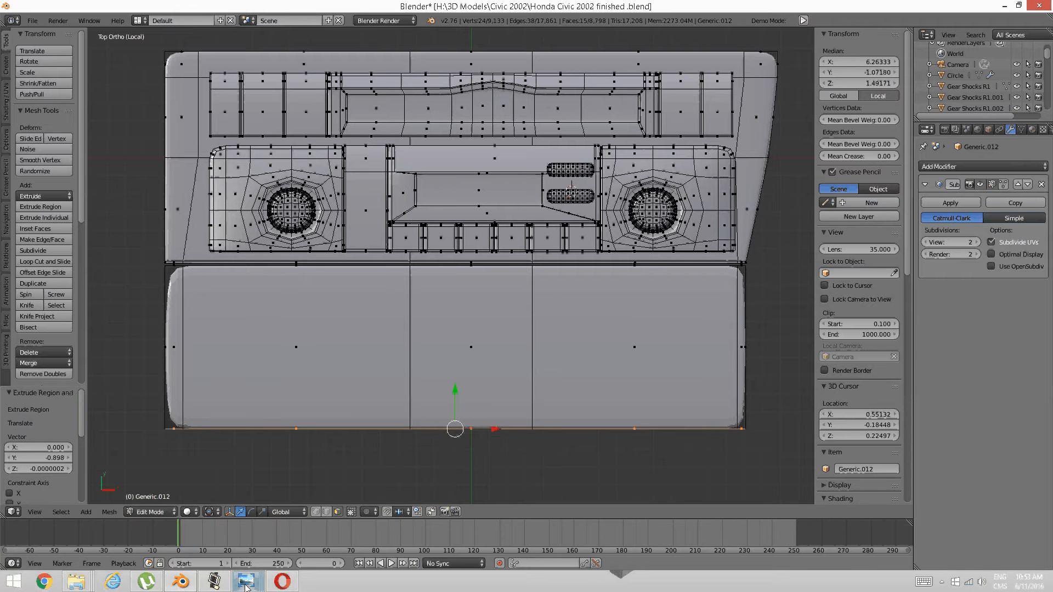
{"action": "mouse_move", "coordinate": [246, 582]}
{"action": "left_click", "coordinate": [373, 524]}
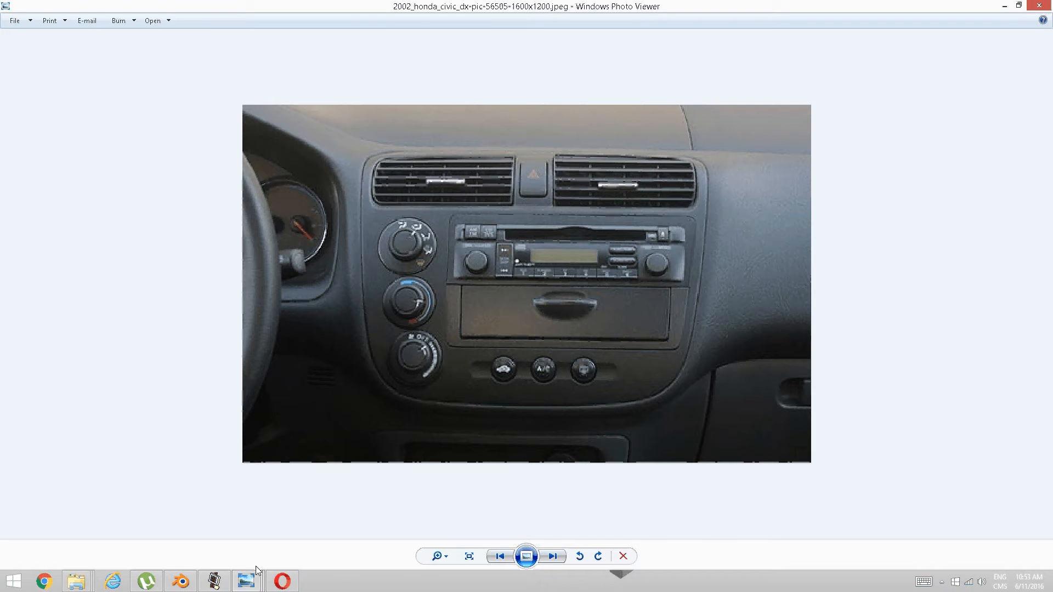
{"action": "left_click", "coordinate": [214, 582]}
{"action": "left_click", "coordinate": [181, 584]}
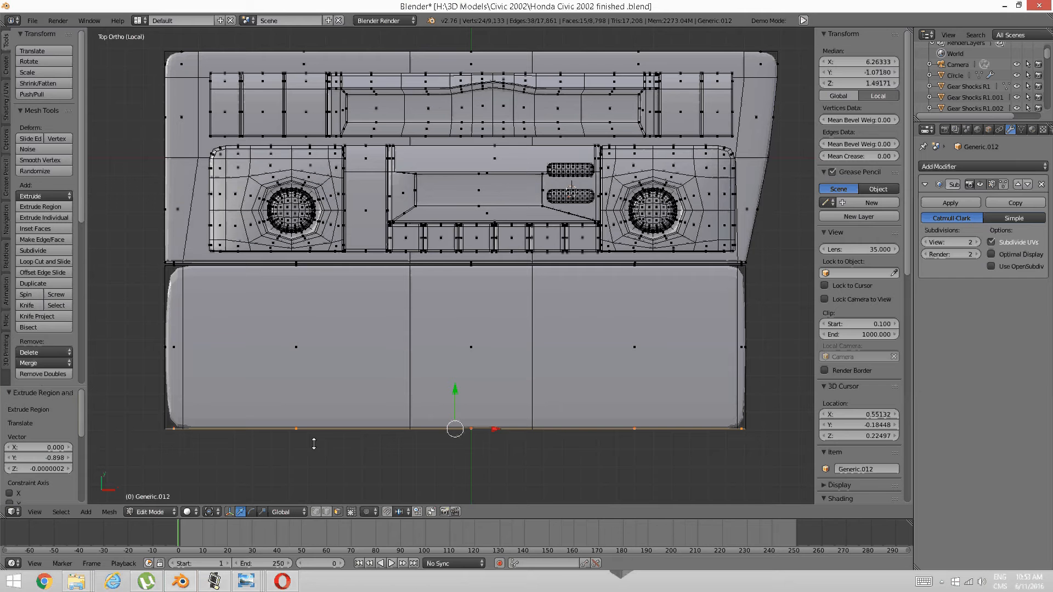
Lengthen the new block slightly by moving its end faces further along negative Y, and clear the selection.
{"action": "key", "text": "e"}
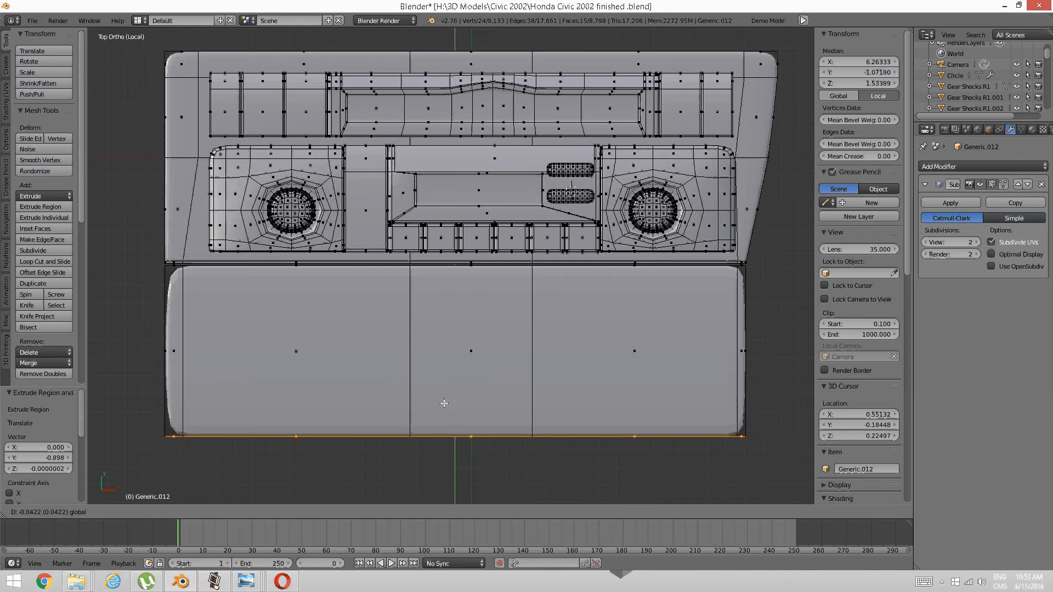
{"action": "left_click", "coordinate": [461, 400]}
{"action": "middle_click_drag", "start_coordinate": [463, 400], "coordinate": [466, 387], "text": "shift"}
{"action": "key", "text": "a"}
In wireframe display, shift the block's lower-right corner faces inward along X to slant its right side.
{"action": "key", "text": "ctrl+Tab"}
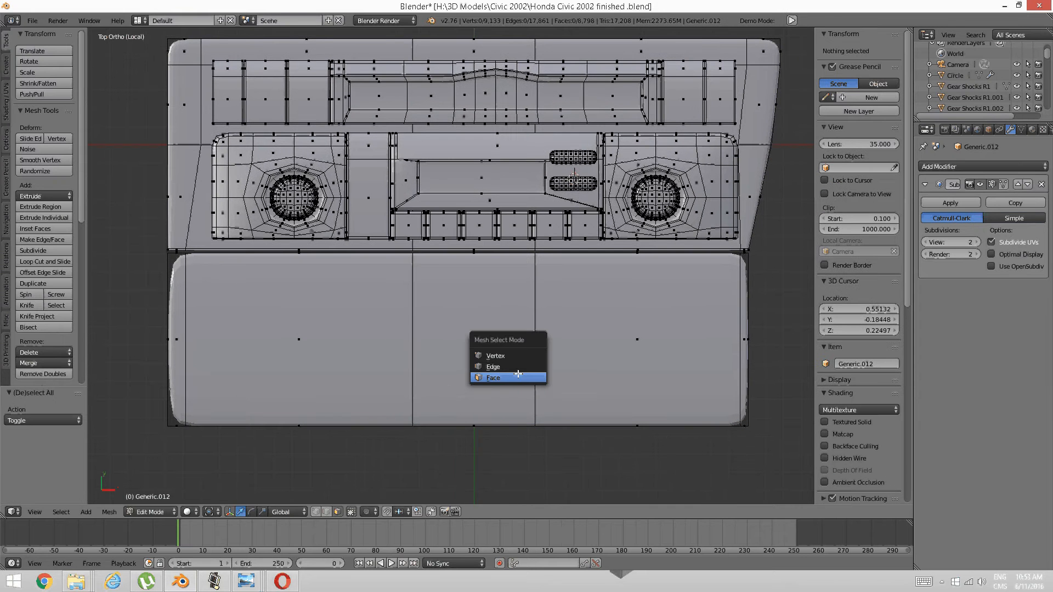
{"action": "left_click", "coordinate": [519, 378]}
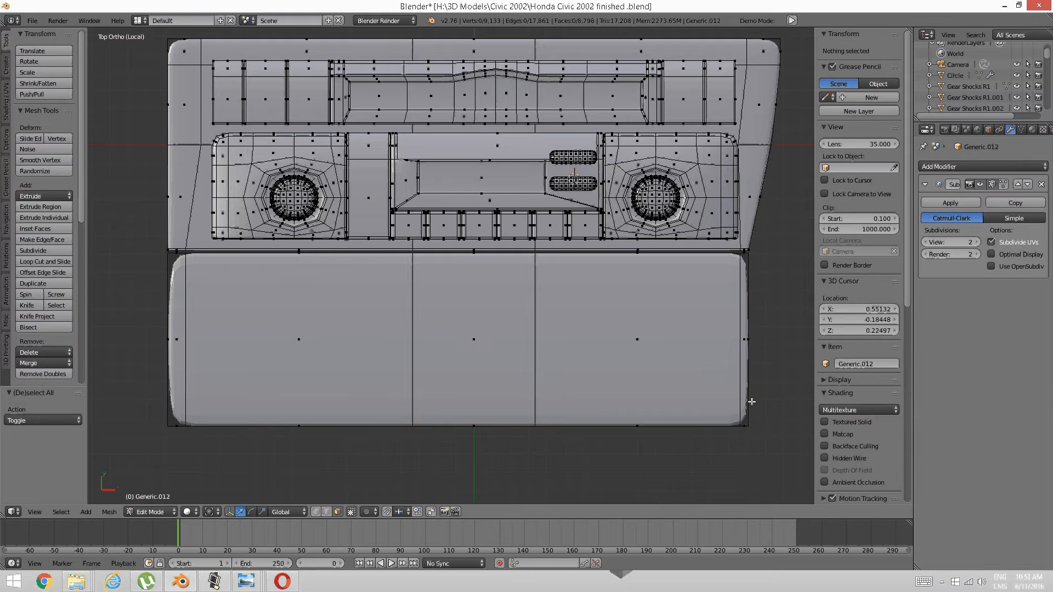
{"action": "key", "text": "z"}
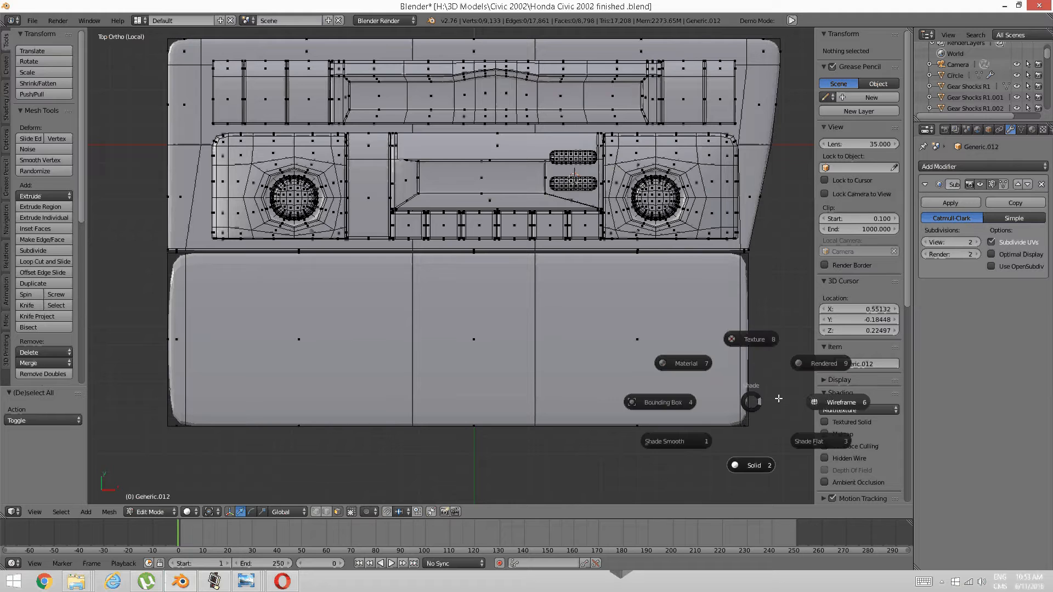
{"action": "left_click", "coordinate": [764, 402]}
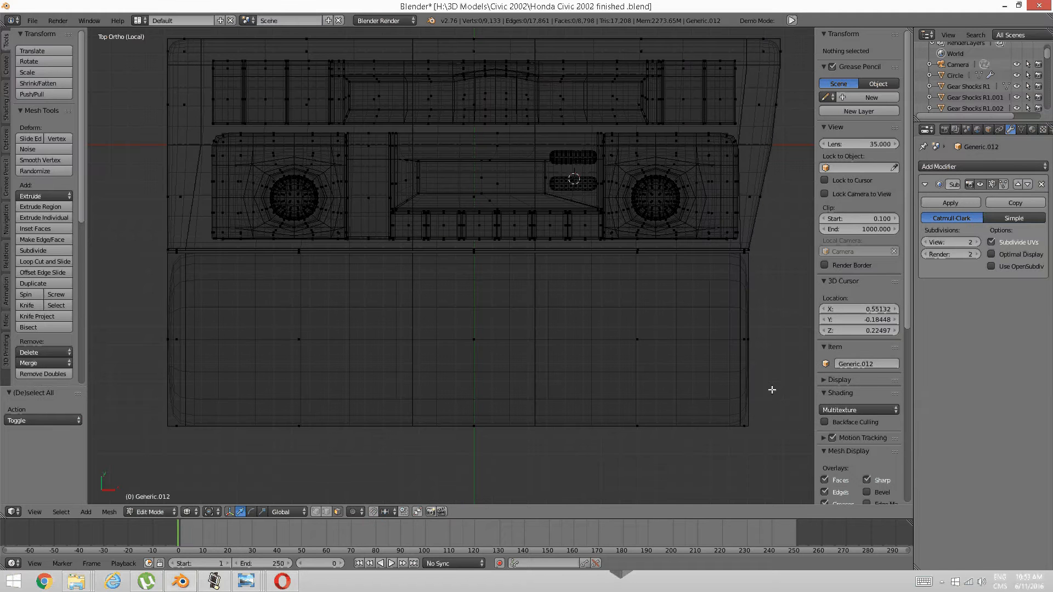
{"action": "left_click_drag", "start_coordinate": [773, 386], "coordinate": [733, 434]}
{"action": "key", "text": "a"}
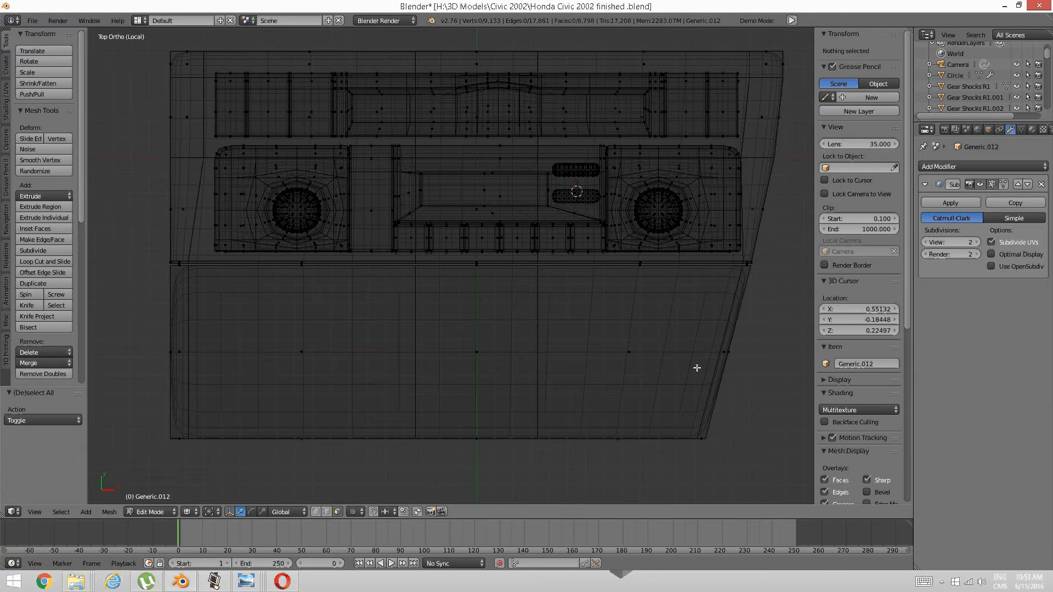
Add two evenly spaced horizontal loop cuts across the lower block.
{"action": "key", "text": "ctrl+r"}
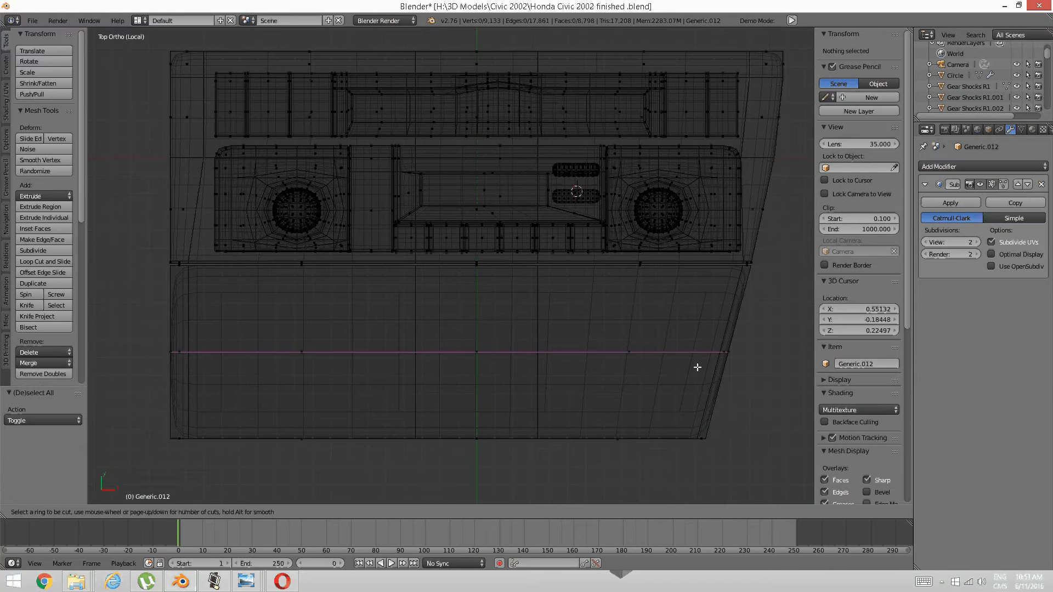
{"action": "left_click", "coordinate": [698, 367]}
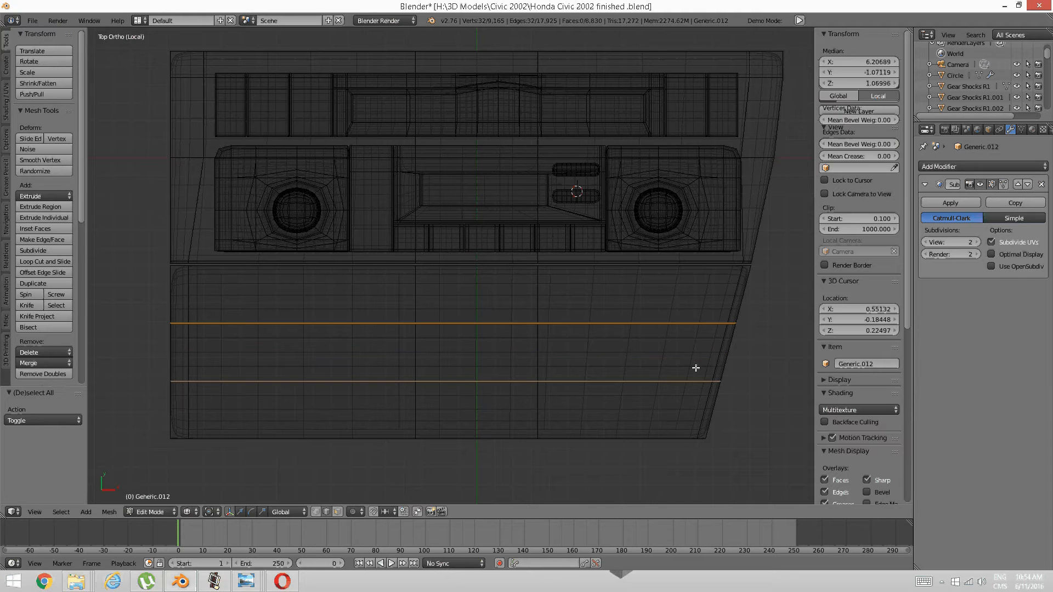
{"action": "left_click", "coordinate": [697, 367]}
Select the right-end vertices of both loop cuts and move them slightly outward along X to curve the slanted side.
{"action": "key", "text": "ctrl+Tab"}
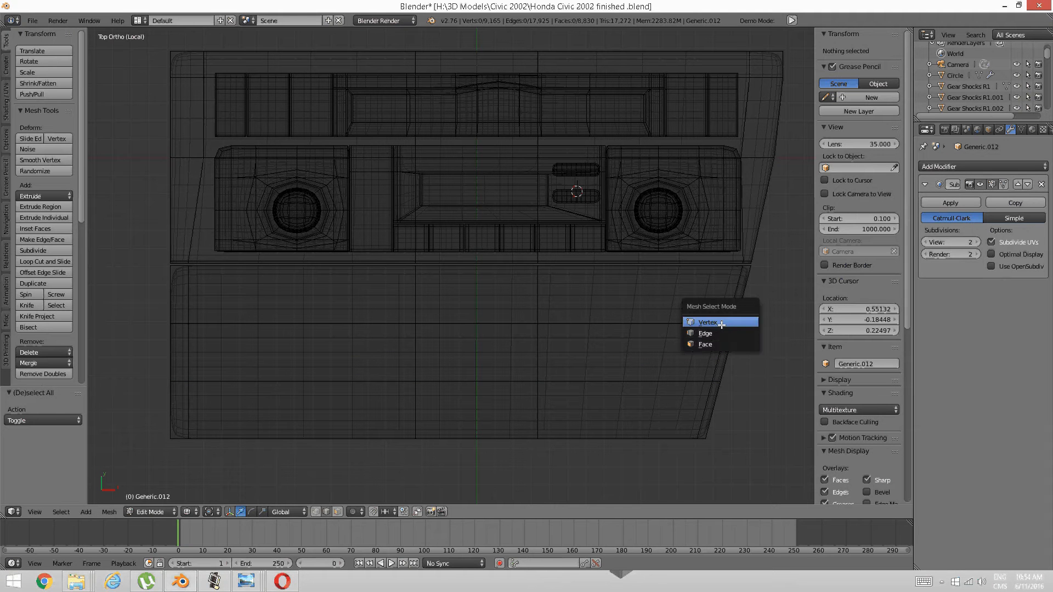
{"action": "left_click", "coordinate": [722, 322]}
{"action": "key", "text": "b"}
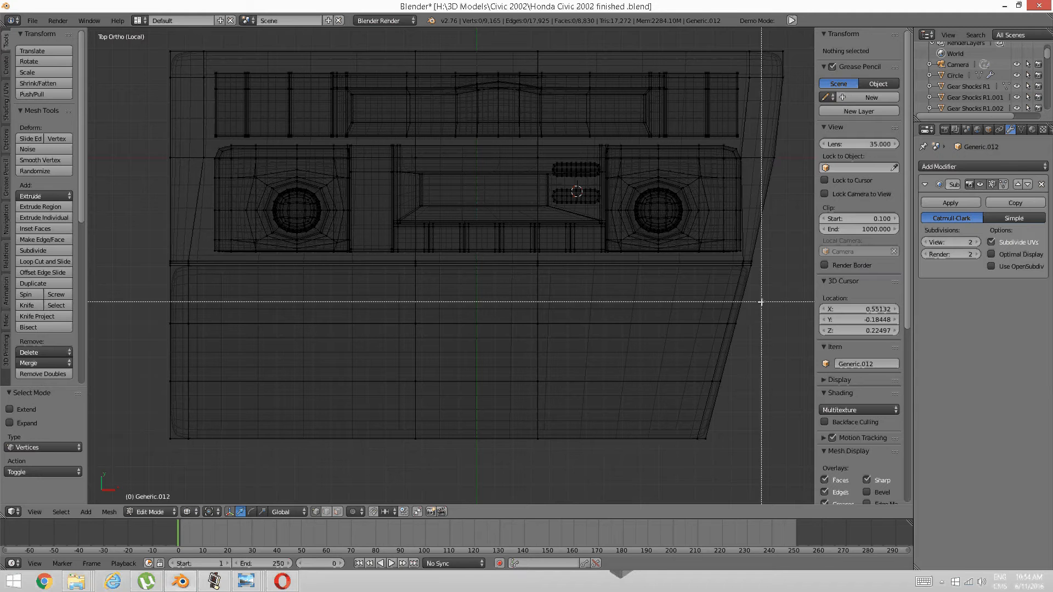
{"action": "left_click_drag", "start_coordinate": [762, 302], "coordinate": [695, 401]}
{"action": "key", "text": "g"}
{"action": "key", "text": "x"}
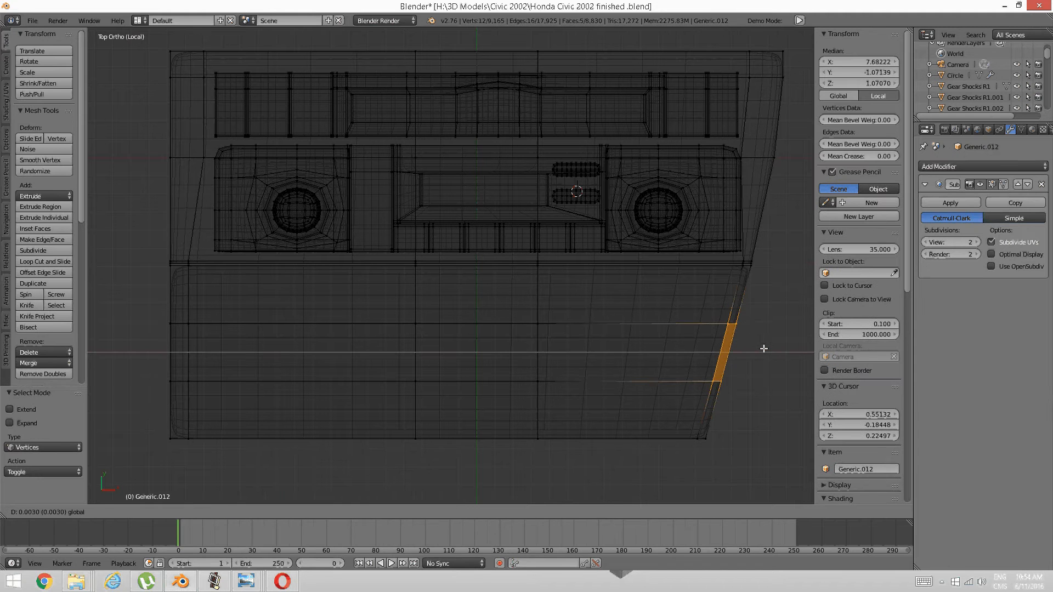
{"action": "left_click", "coordinate": [764, 349]}
{"action": "key", "text": "a"}
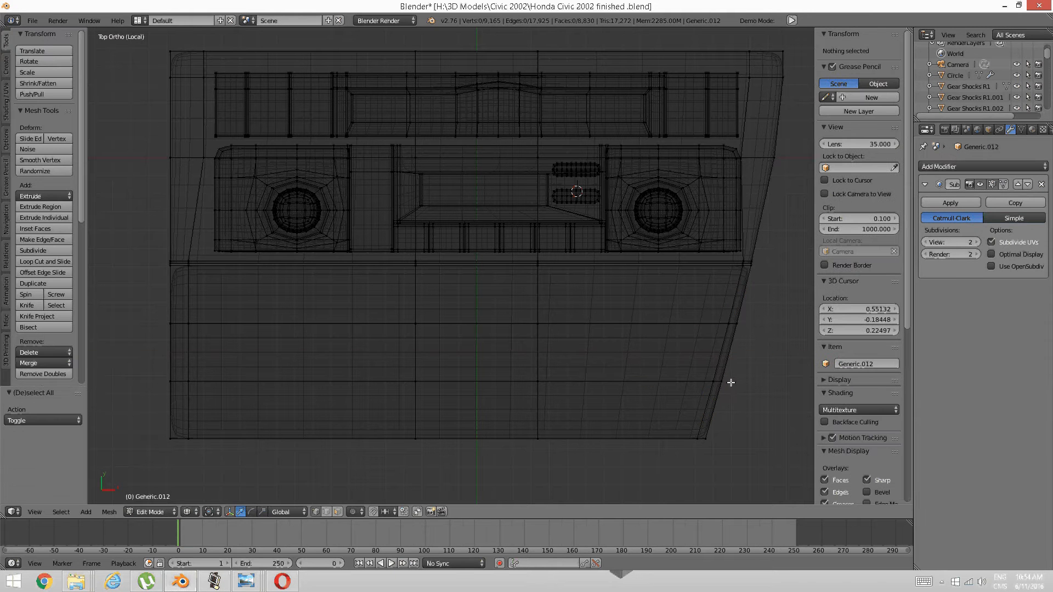
Move the block's lower-right corner vertices slightly further inward along X and clear the selection.
{"action": "key", "text": "b"}
{"action": "left_click_drag", "start_coordinate": [738, 410], "coordinate": [685, 472]}
{"action": "left_click", "coordinate": [685, 472]}
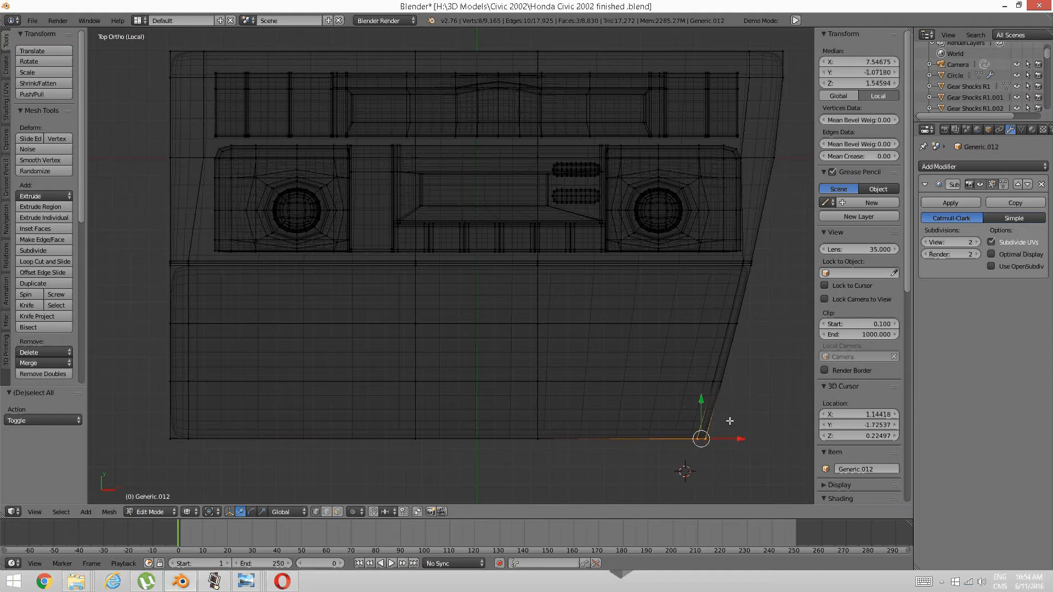
{"action": "left_click_drag", "start_coordinate": [748, 439], "coordinate": [737, 443]}
{"action": "left_click", "coordinate": [738, 443]}
{"action": "key", "text": "a"}
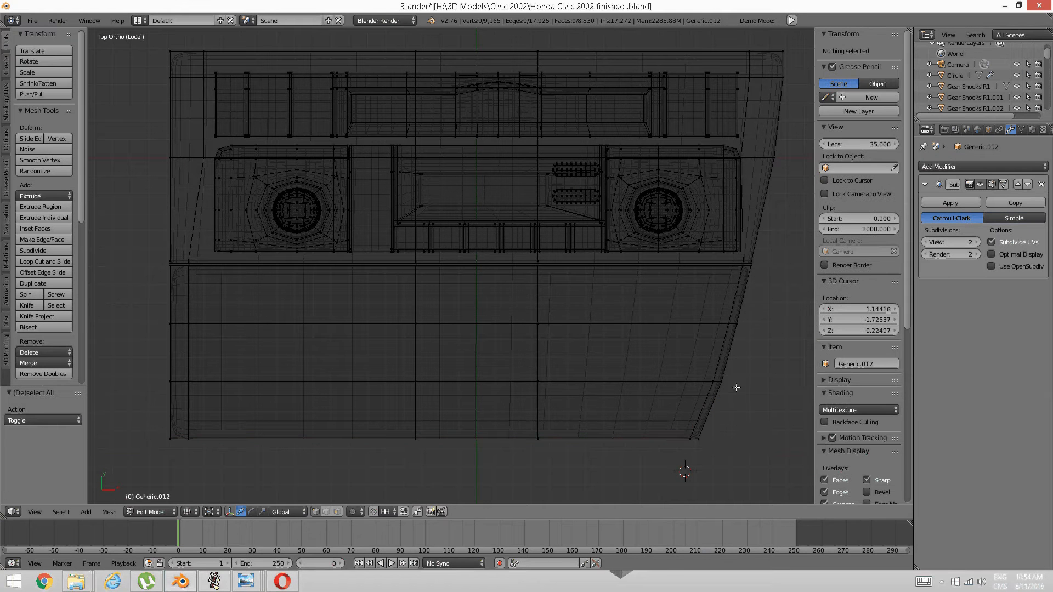
In wireframe display, select the right-end vertices of the lower block's lower loop cut, move them slightly inward along X, and clear the selection.
{"action": "key", "text": "z"}
{"action": "left_click", "coordinate": [721, 457]}
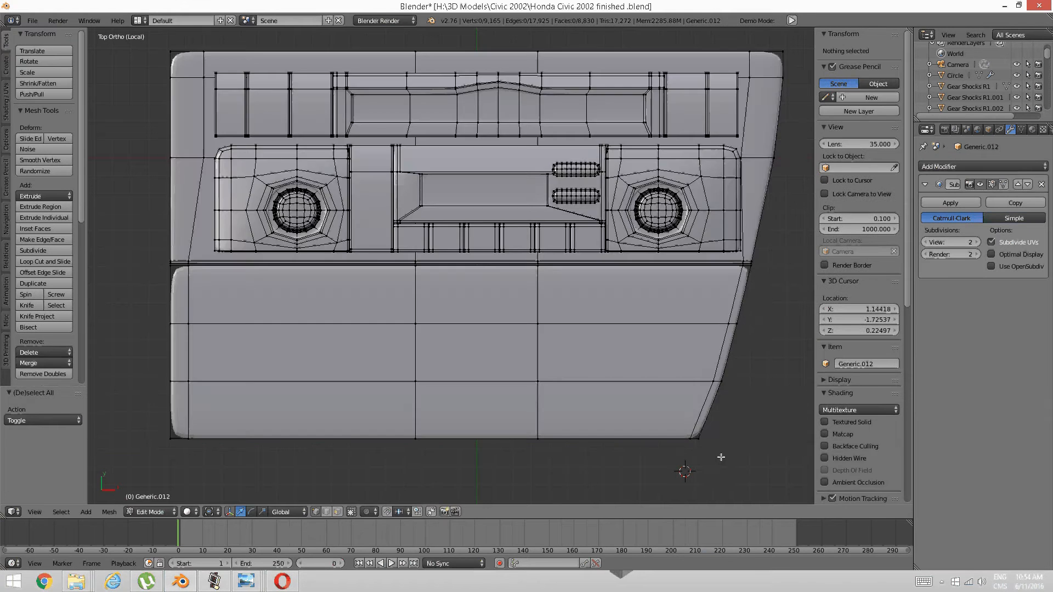
{"action": "middle_click_drag", "start_coordinate": [618, 419], "coordinate": [631, 418], "text": "shift"}
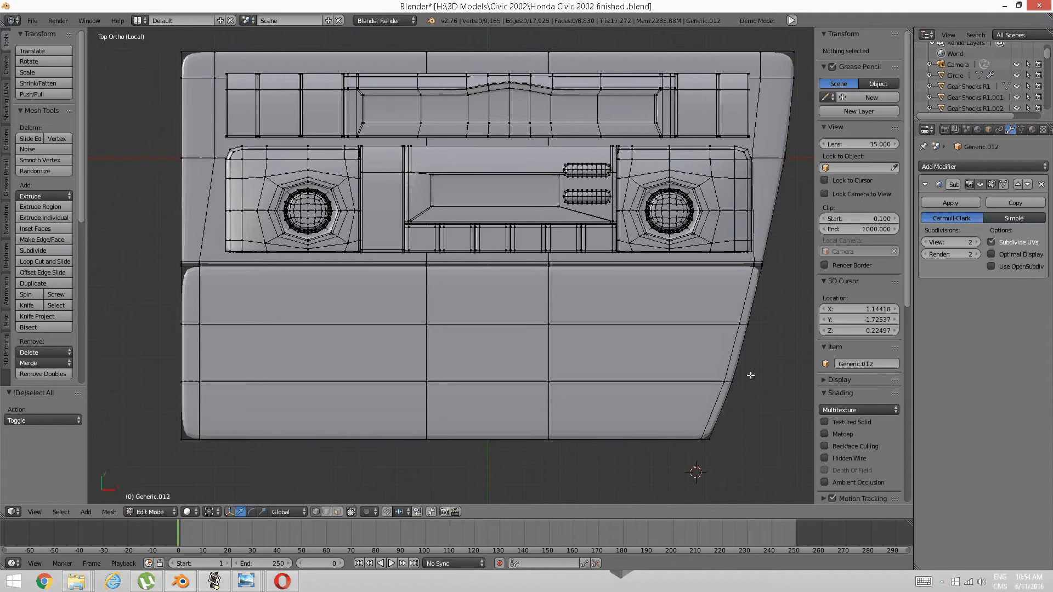
{"action": "key", "text": "z"}
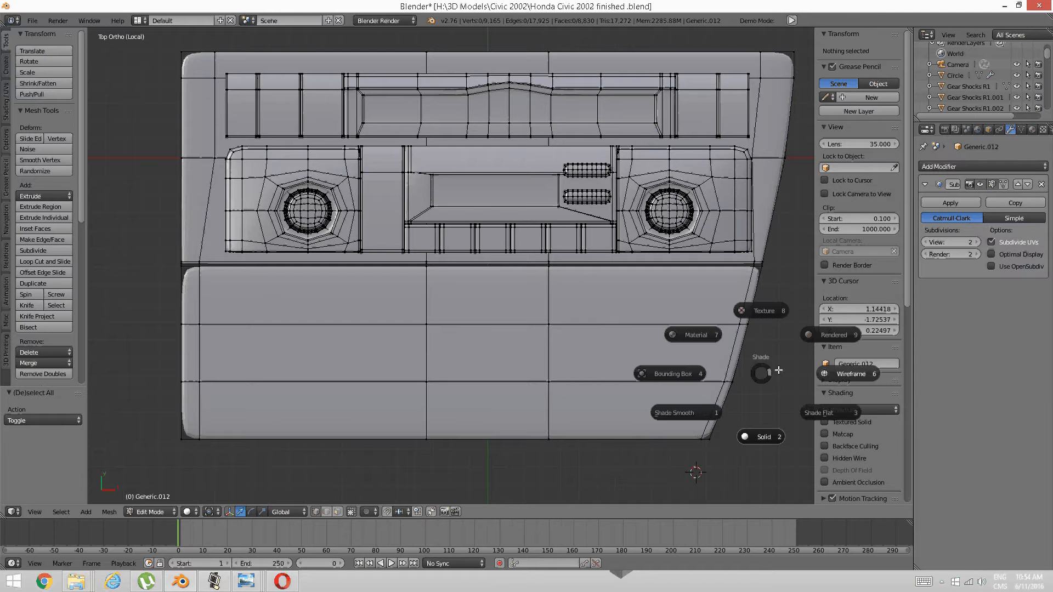
{"action": "left_click", "coordinate": [779, 368]}
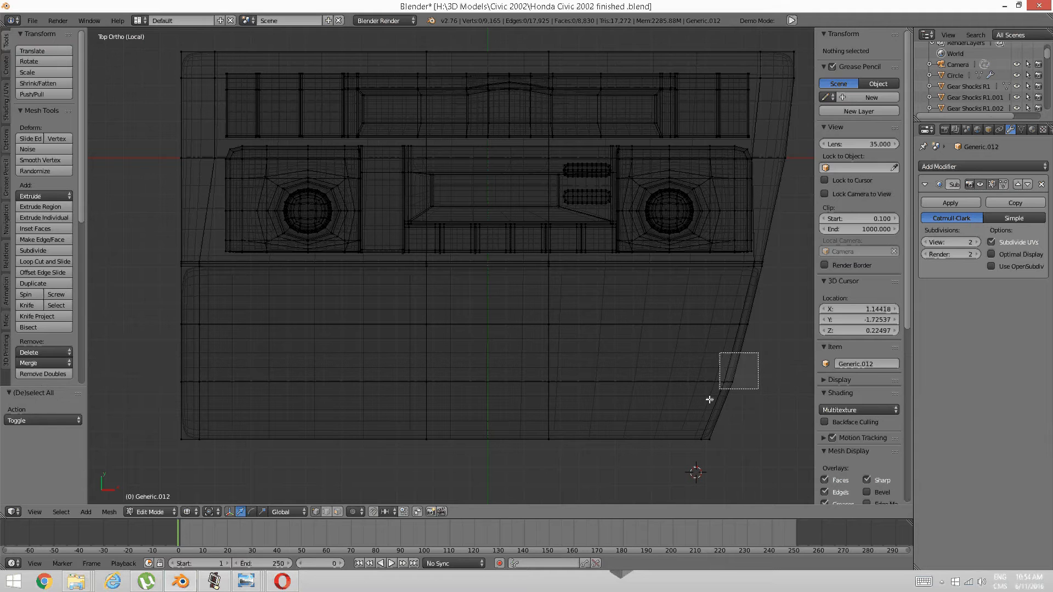
{"action": "right_click", "coordinate": [749, 382], "text": "alt"}
{"action": "key", "text": "g"}
{"action": "key", "text": "x"}
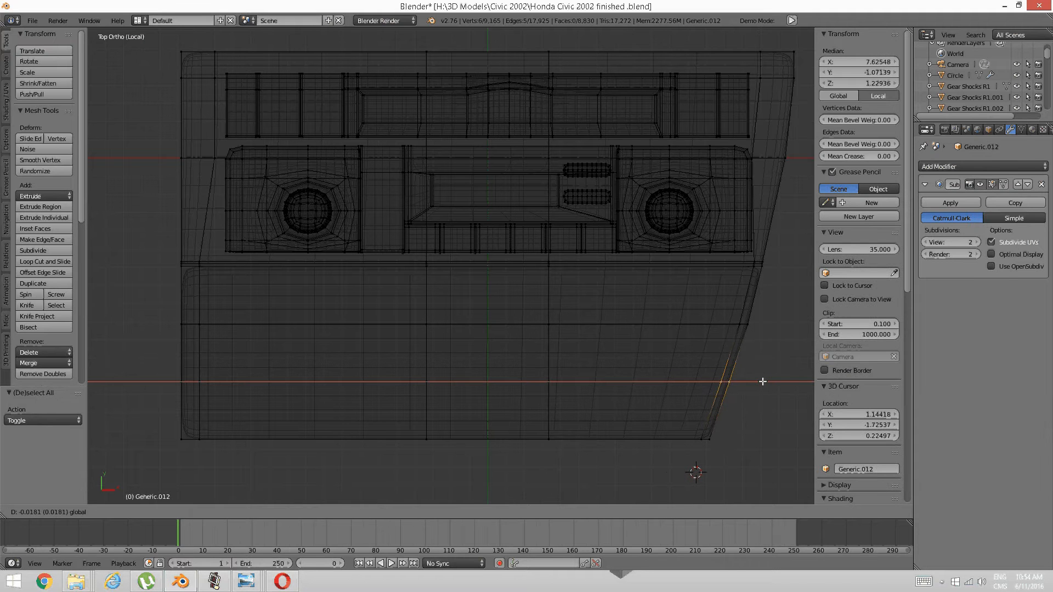
{"action": "left_click", "coordinate": [763, 382]}
{"action": "key", "text": "a"}
Return to Object Mode and inspect the smoothed radio and lower block in solid shading.
{"action": "key", "text": "Tab"}
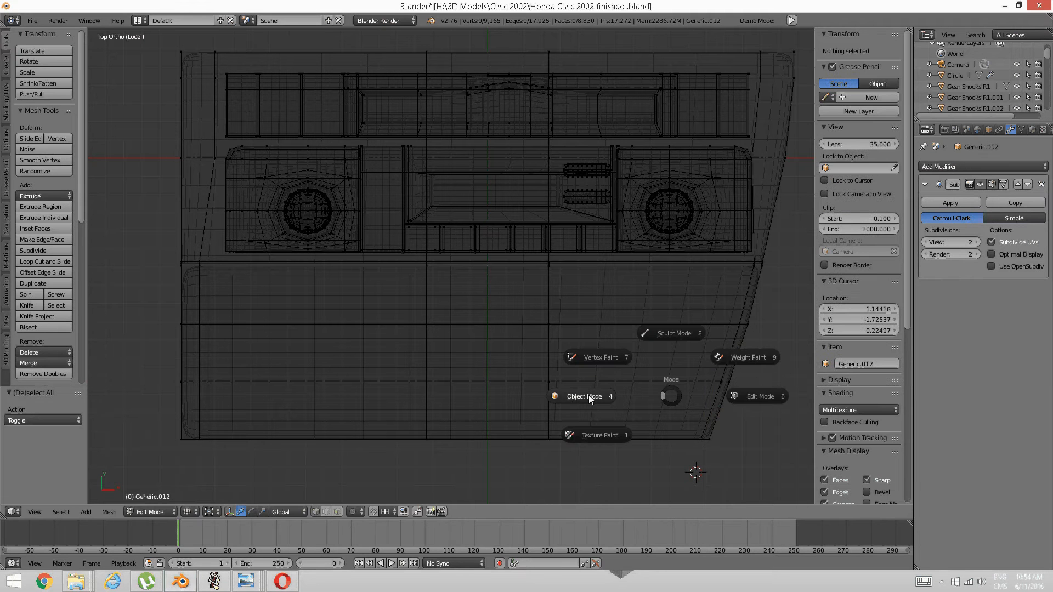
{"action": "left_click", "coordinate": [588, 395]}
{"action": "key", "text": "Tab"}
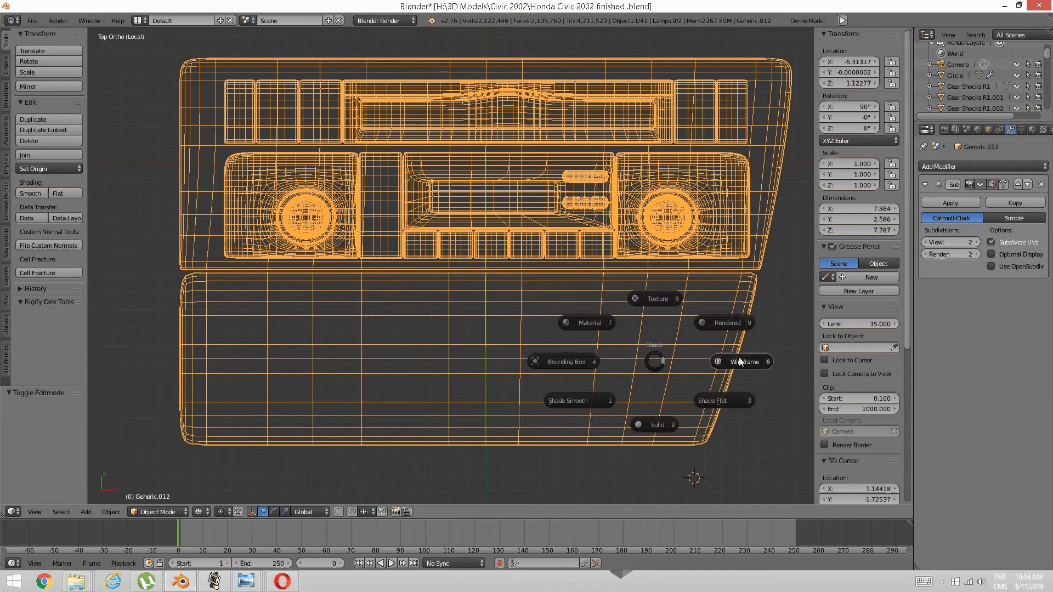
{"action": "key", "text": "z"}
{"action": "left_click", "coordinate": [685, 434]}
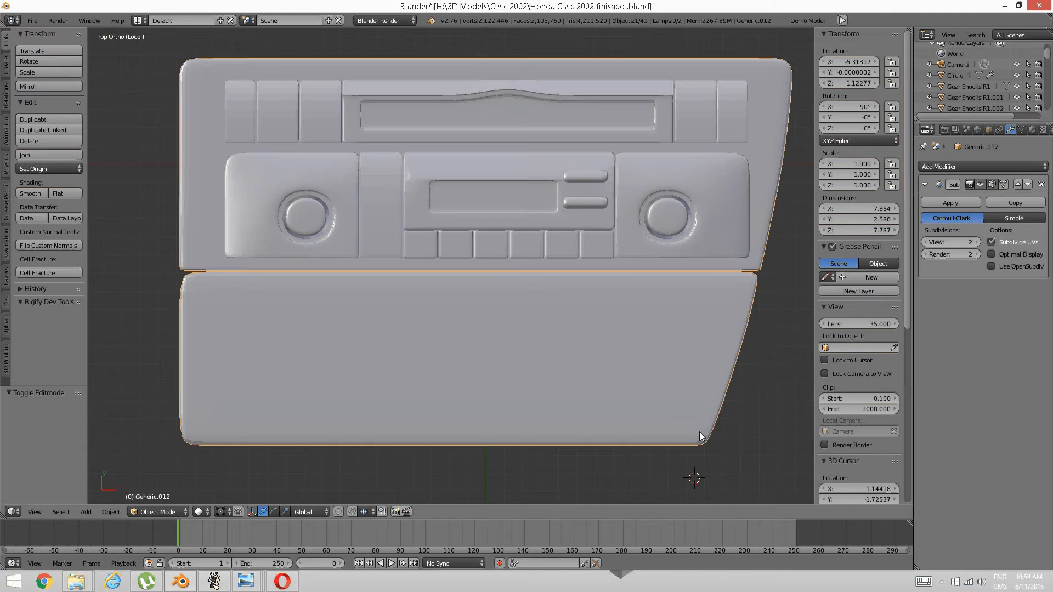
In Edit Mode, add a horizontal loop cut to the lower block, slide it up close to the top edge, and clear the selection.
{"action": "key", "text": "Tab"}
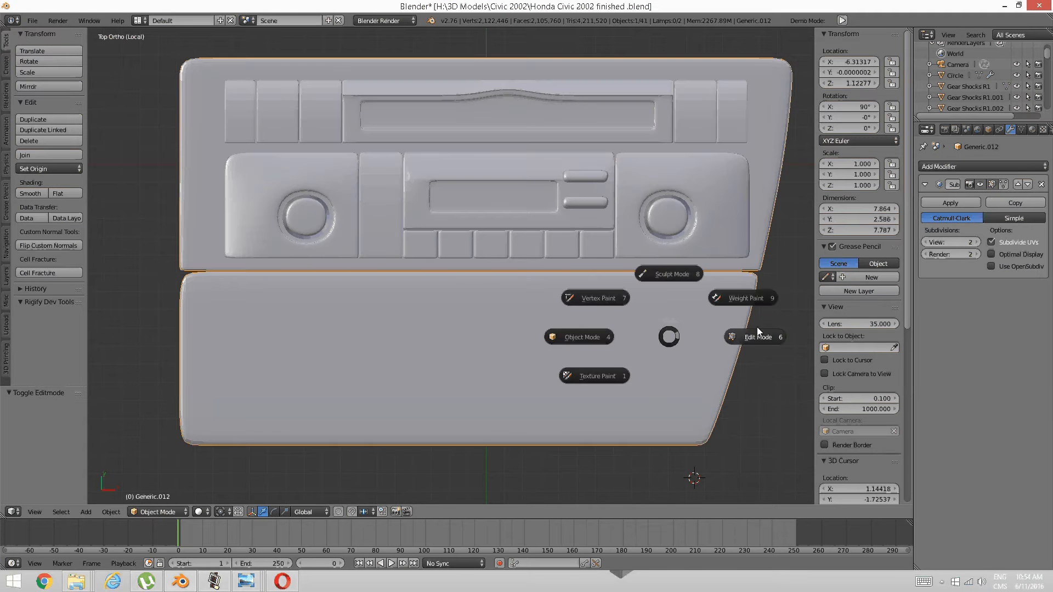
{"action": "left_click", "coordinate": [757, 329]}
{"action": "left_click", "coordinate": [760, 331]}
{"action": "key", "text": "ctrl+r"}
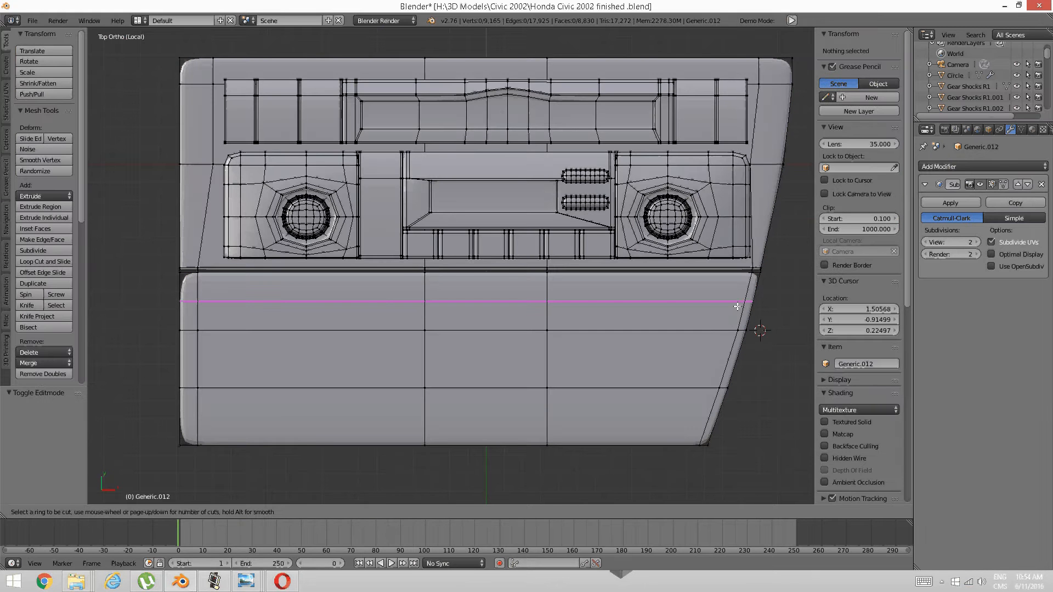
{"action": "left_click", "coordinate": [740, 303]}
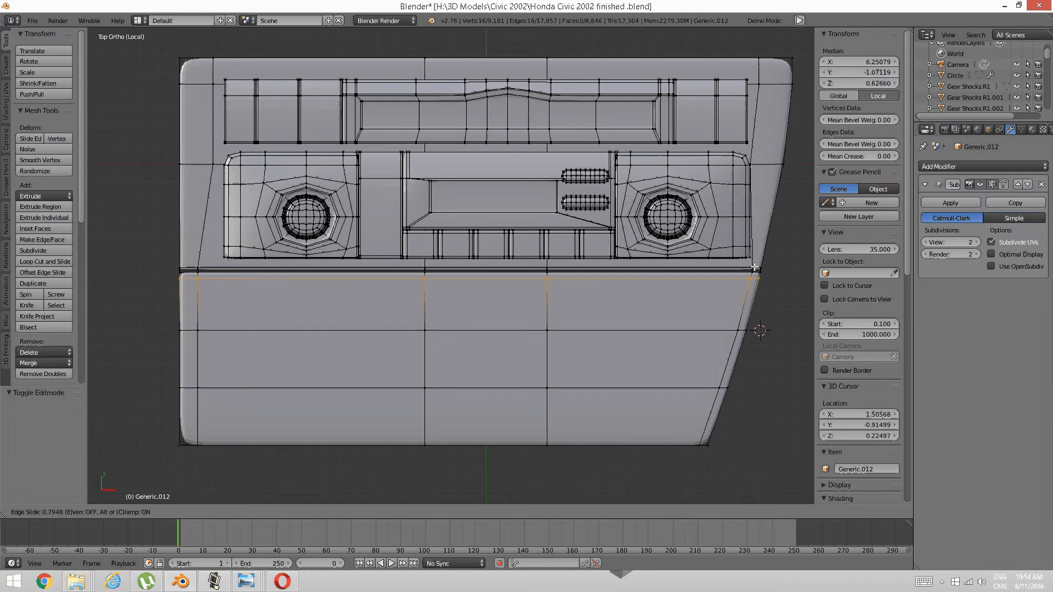
{"action": "left_click", "coordinate": [752, 254]}
{"action": "key", "text": "a"}
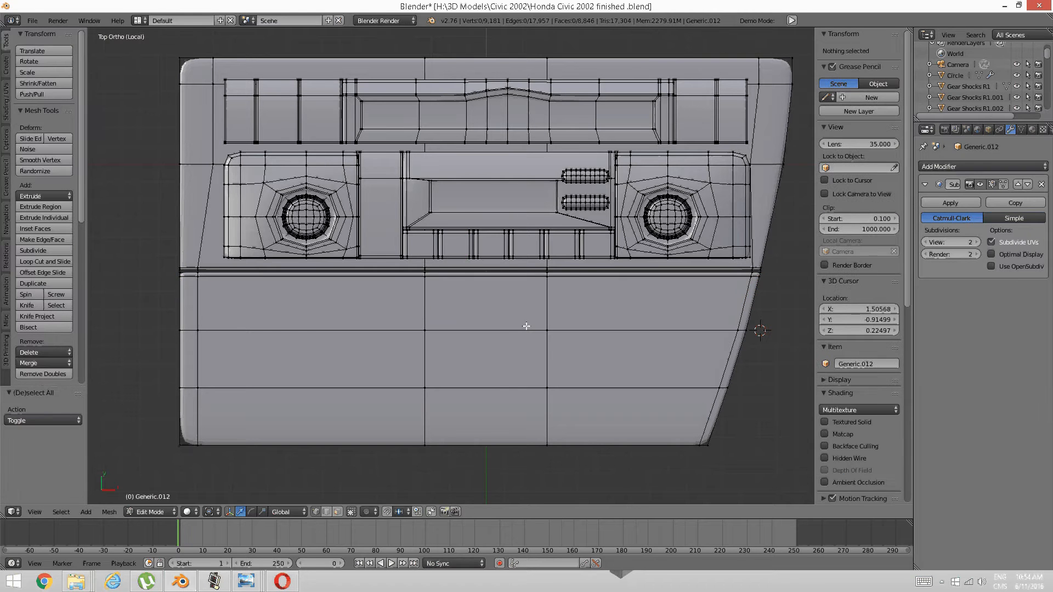
In vertex select mode, select the four inner vertices at the lower block's front right corner and move them -0.056 along X.
{"action": "middle_click_drag", "start_coordinate": [480, 328], "coordinate": [502, 329], "text": "shift"}
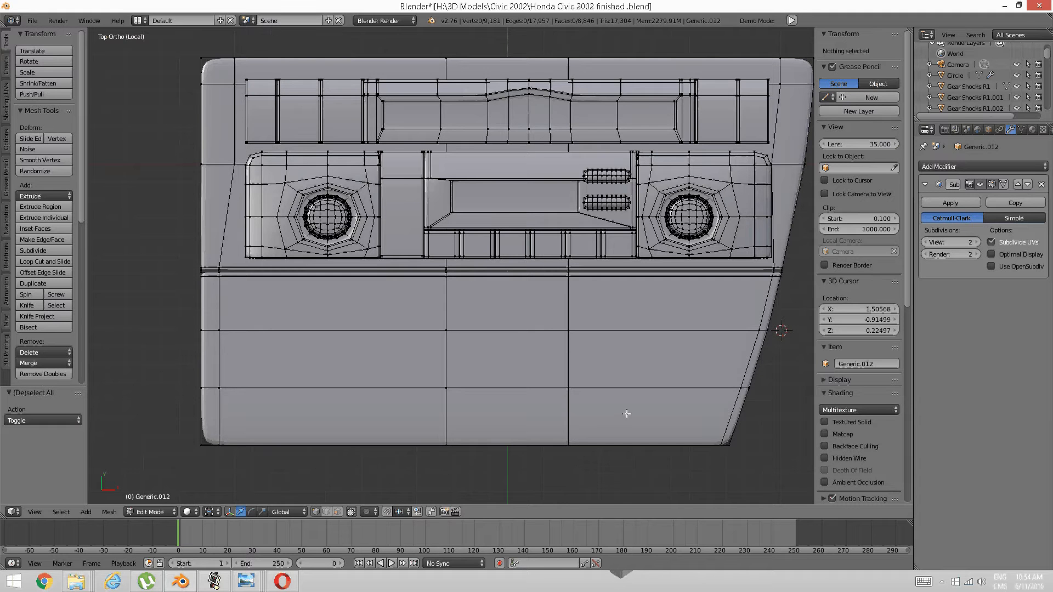
{"action": "middle_click_drag", "start_coordinate": [611, 425], "coordinate": [614, 303]}
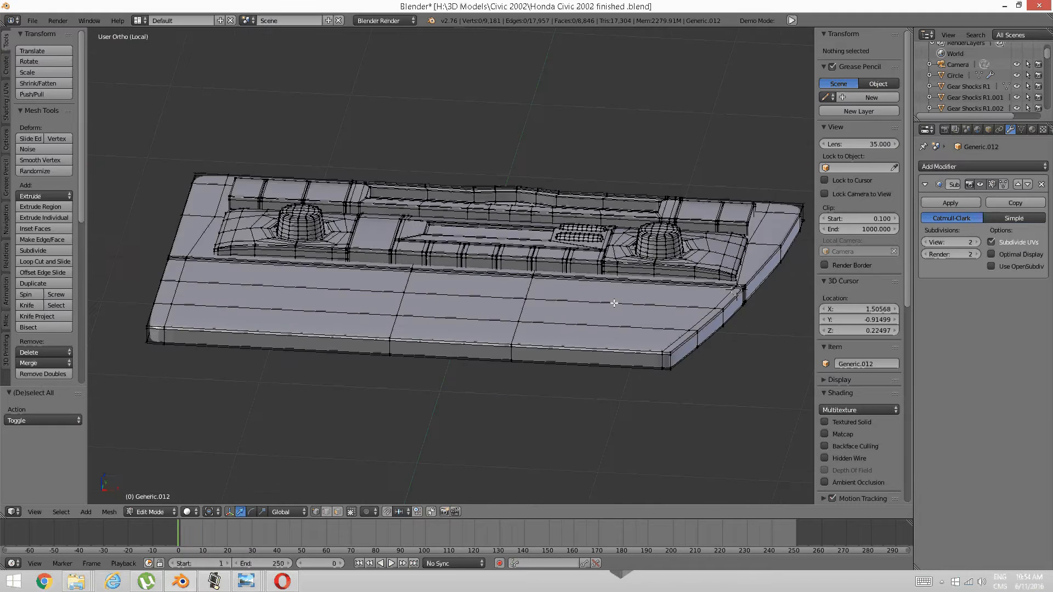
{"action": "scroll", "coordinate": [614, 303], "scroll_direction": "up", "scroll_amount": 5}
{"action": "key", "text": "ctrl+Tab"}
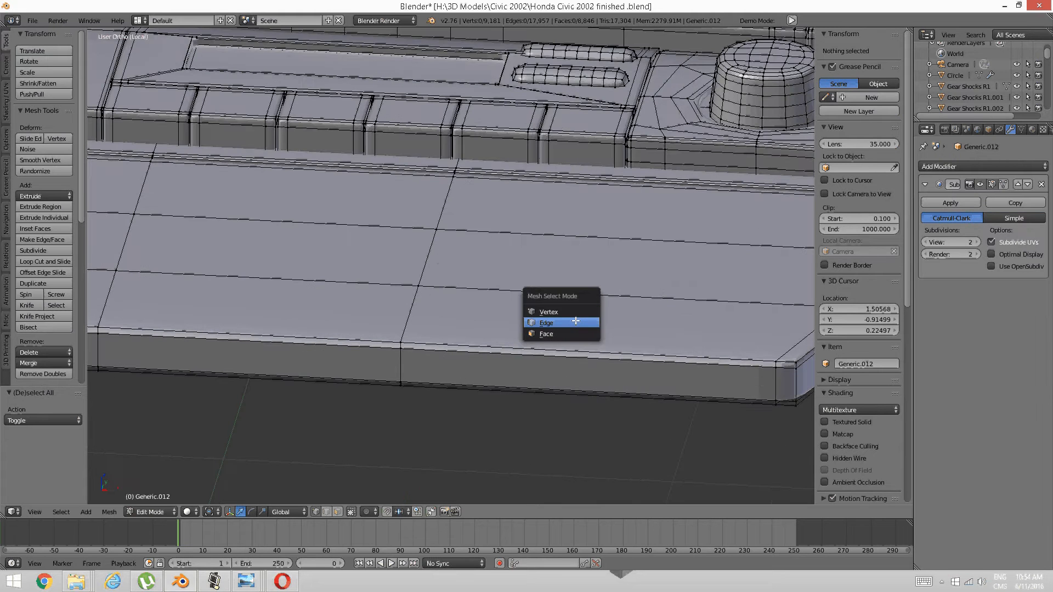
{"action": "left_click", "coordinate": [587, 313]}
{"action": "middle_click_drag", "start_coordinate": [656, 319], "coordinate": [534, 298], "text": "shift"}
{"action": "right_click", "coordinate": [653, 346]}
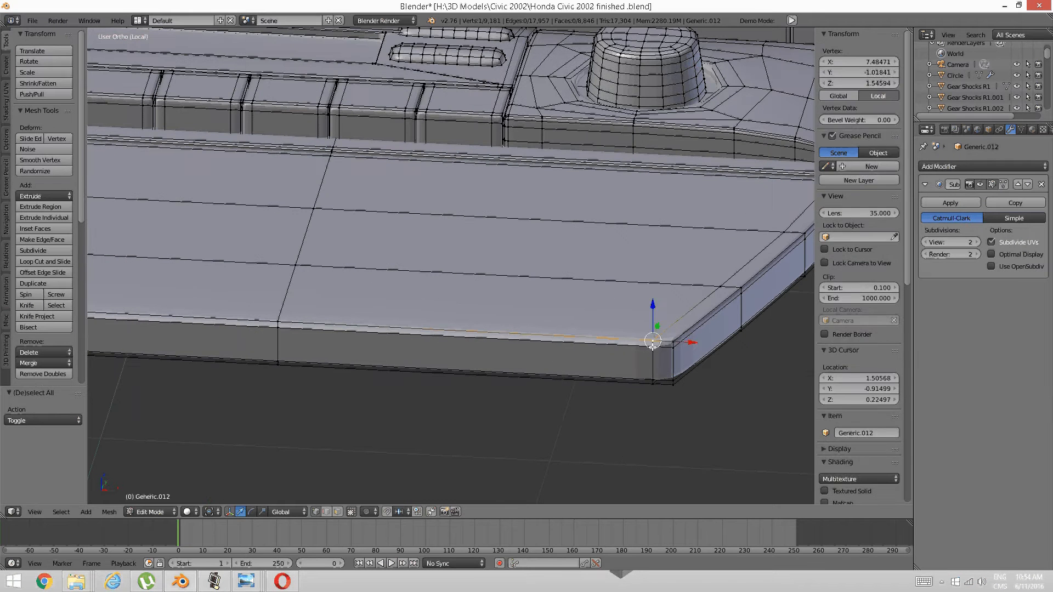
{"action": "right_click", "coordinate": [653, 347], "text": "shift"}
{"action": "right_click", "coordinate": [653, 379], "text": "shift"}
{"action": "right_click", "coordinate": [655, 385], "text": "shift"}
{"action": "middle_click_drag", "start_coordinate": [655, 385], "coordinate": [704, 403]}
{"action": "left_click_drag", "start_coordinate": [700, 410], "coordinate": [679, 410]}
From the top view, move the selected corner vertices slightly further inward along X to round the lower-right corner, then clear the selection.
{"action": "key", "text": "KP_7"}
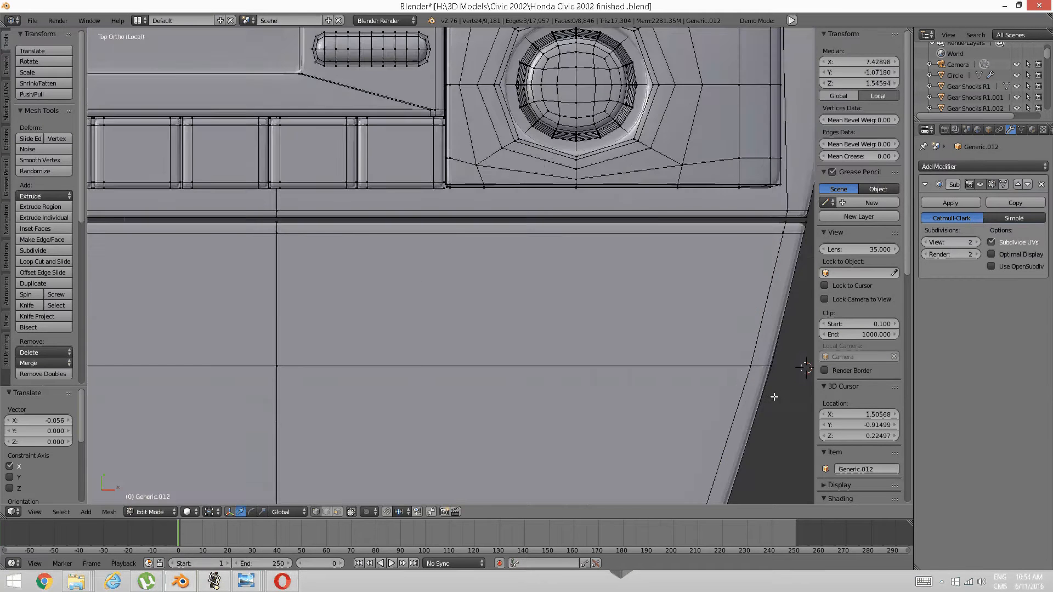
{"action": "scroll", "coordinate": [761, 371], "scroll_direction": "down", "scroll_amount": 4}
{"action": "middle_click_drag", "start_coordinate": [728, 400], "coordinate": [860, 318], "text": "shift"}
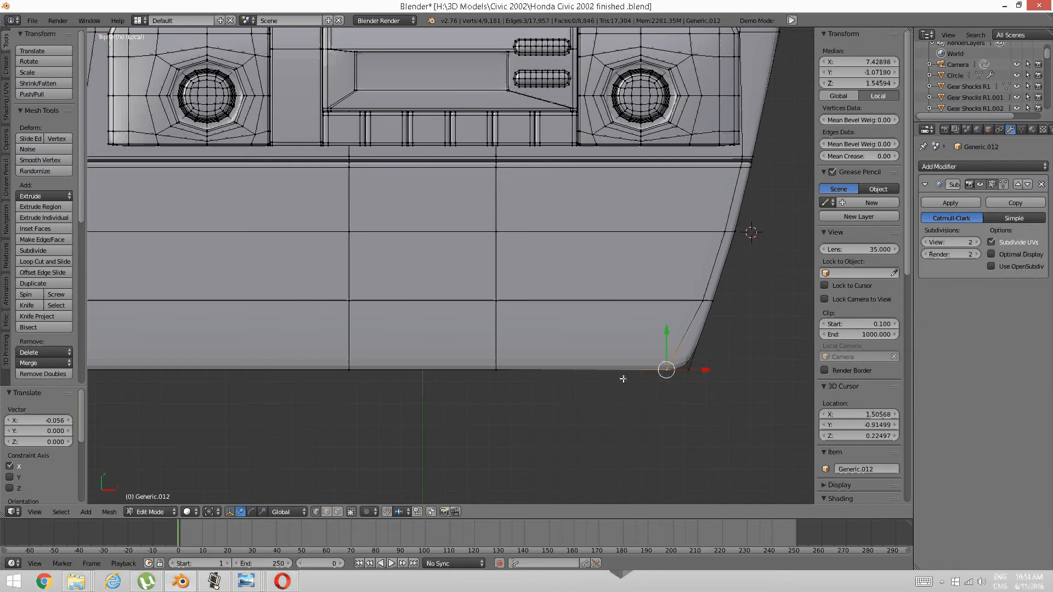
{"action": "left_click_drag", "start_coordinate": [703, 370], "coordinate": [696, 370]}
{"action": "key", "text": "a"}
{"action": "scroll", "coordinate": [631, 346], "scroll_direction": "down", "scroll_amount": 3}
{"action": "middle_click_drag", "start_coordinate": [452, 268], "coordinate": [456, 329], "text": "shift"}
{"action": "scroll", "coordinate": [510, 317], "scroll_direction": "up", "scroll_amount": 1}
{"action": "scroll", "coordinate": [510, 318], "scroll_direction": "up", "scroll_amount": 1}
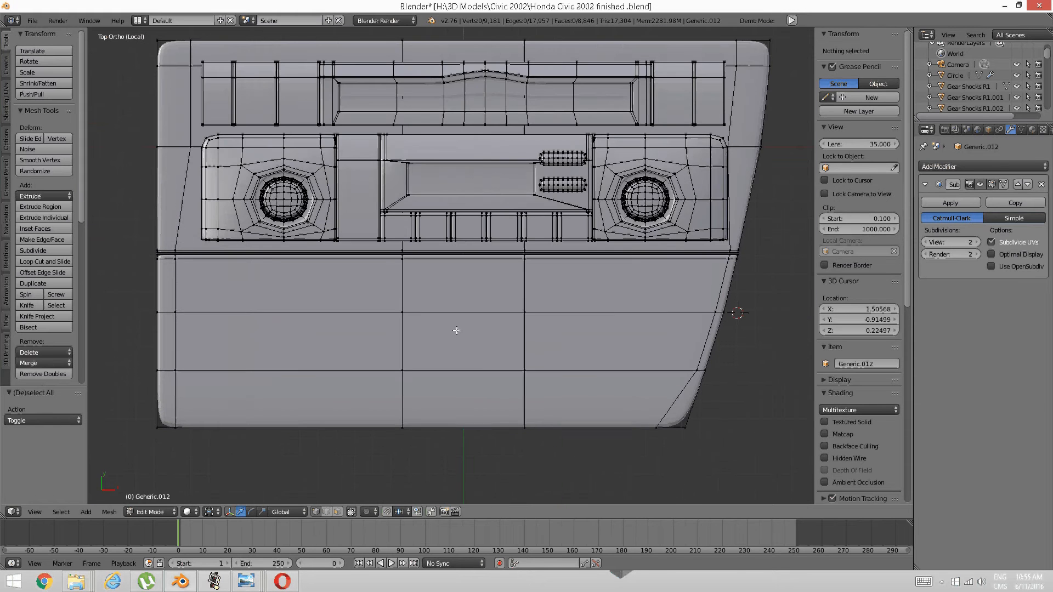
Examine the storage compartment below the radio in the Windows Photo Viewer reference photo, then return to Blender.
{"action": "middle_click_drag", "start_coordinate": [483, 380], "coordinate": [487, 347]}
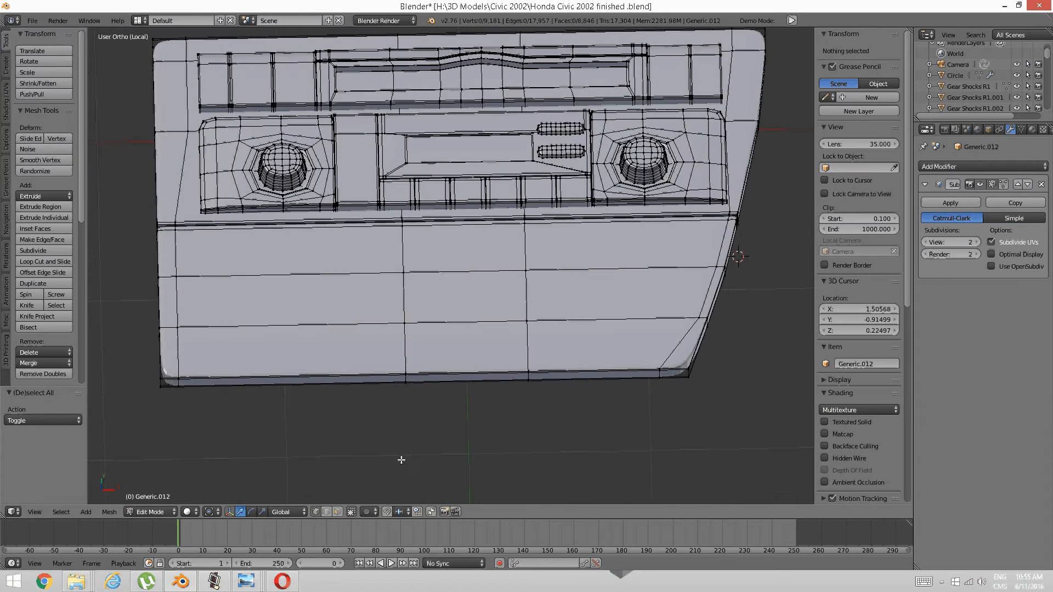
{"action": "left_click", "coordinate": [247, 582]}
{"action": "left_click", "coordinate": [372, 535]}
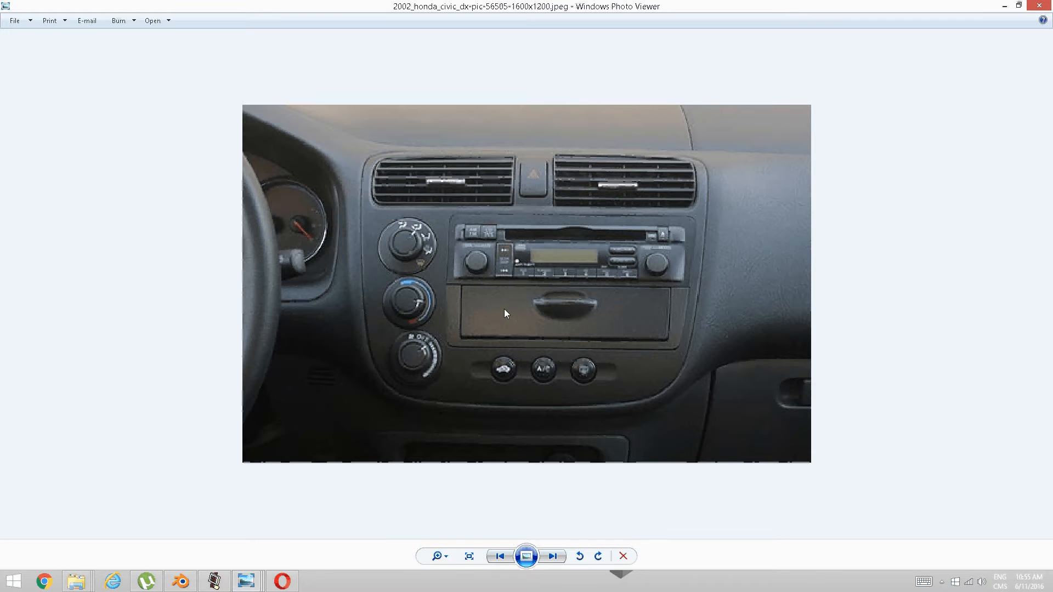
{"action": "left_click", "coordinate": [214, 581]}
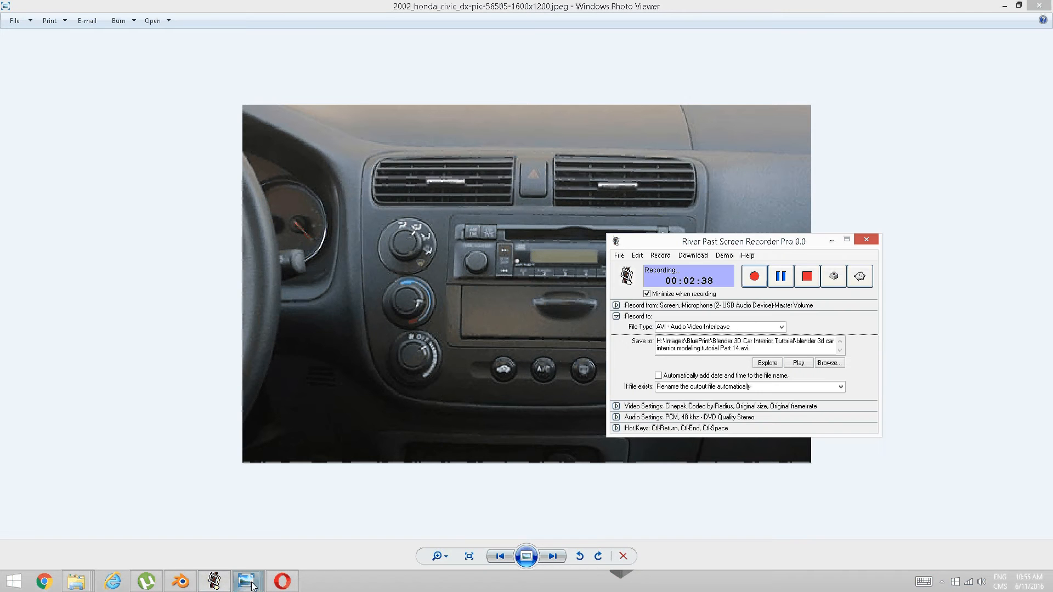
{"action": "left_click", "coordinate": [214, 583]}
{"action": "left_click", "coordinate": [181, 583]}
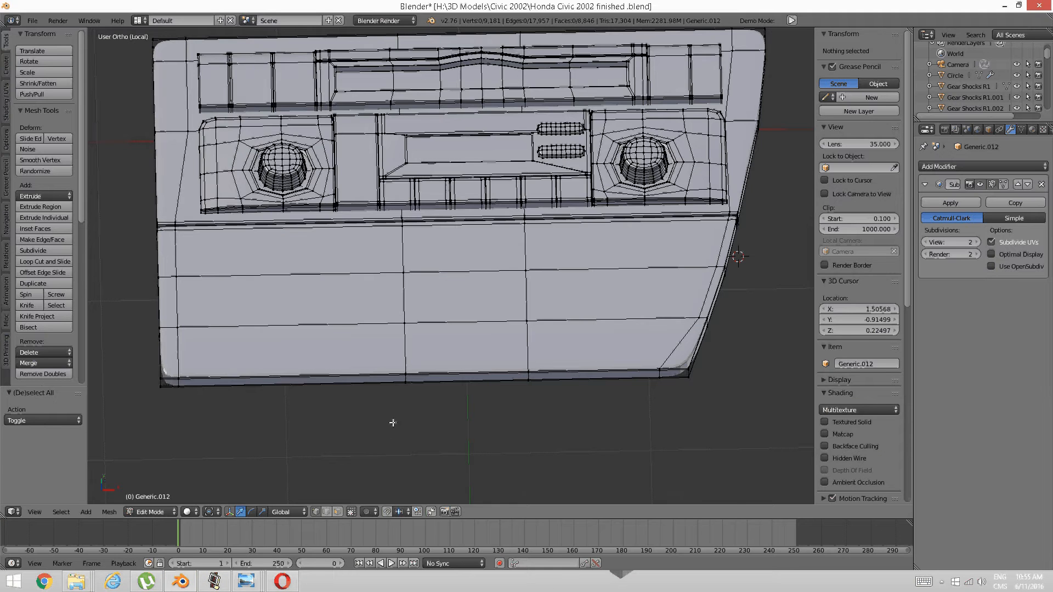
In top view with face select mode, select the six upper-surface faces in the lower block's left and middle columns and duplicate them in place.
{"action": "key", "text": "KP_7"}
{"action": "key", "text": "ctrl+Tab"}
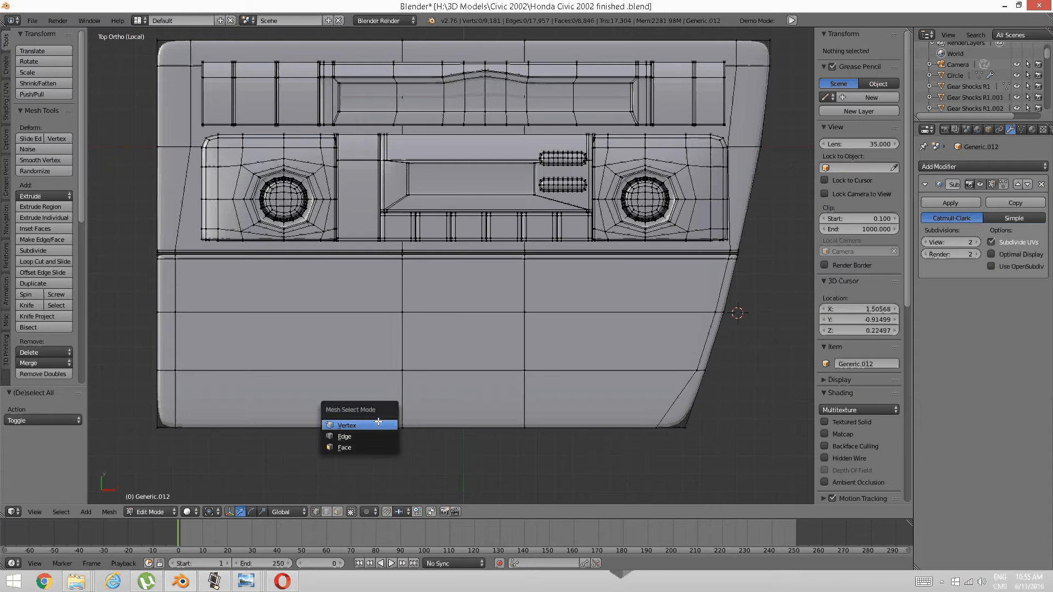
{"action": "left_click", "coordinate": [378, 447]}
{"action": "right_click", "coordinate": [318, 350]}
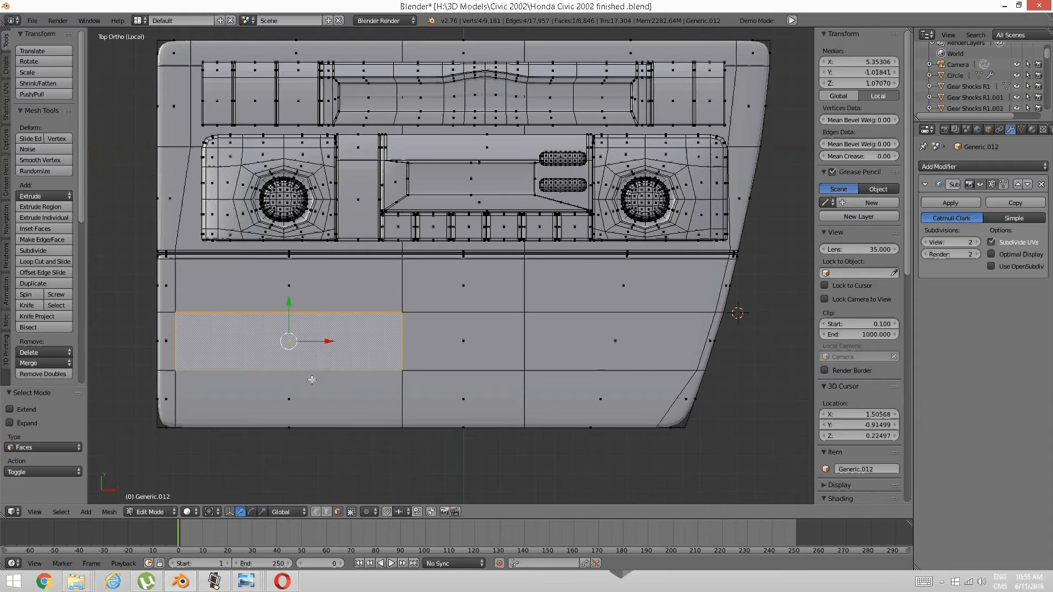
{"action": "right_click", "coordinate": [305, 396], "text": "shift"}
{"action": "right_click", "coordinate": [279, 298], "text": "shift"}
{"action": "right_click", "coordinate": [443, 287], "text": "shift"}
{"action": "right_click", "coordinate": [448, 344], "text": "shift"}
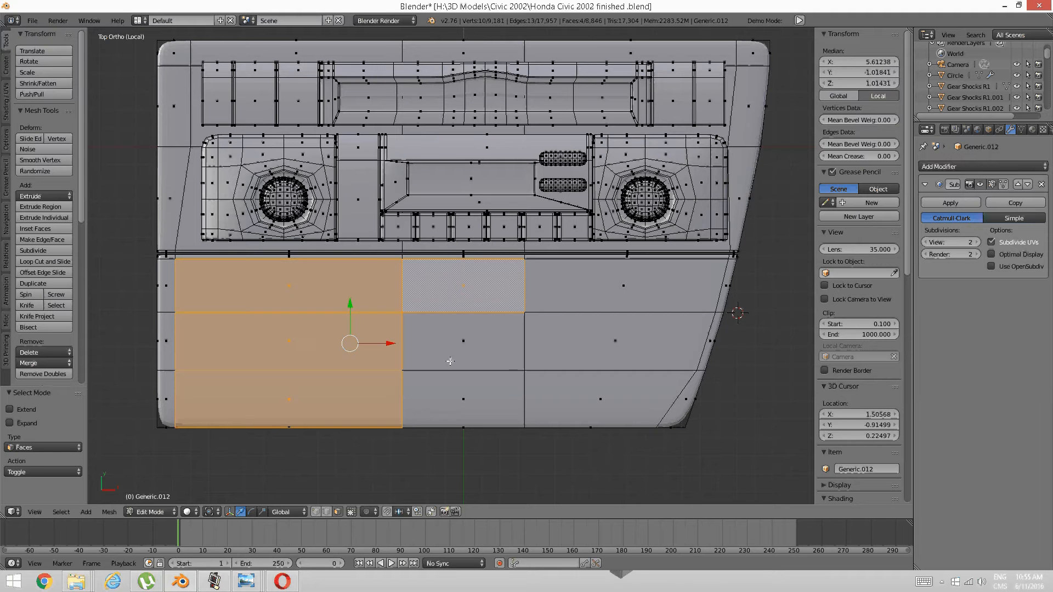
{"action": "right_click", "coordinate": [460, 392], "text": "shift"}
{"action": "key", "text": "shift+d"}
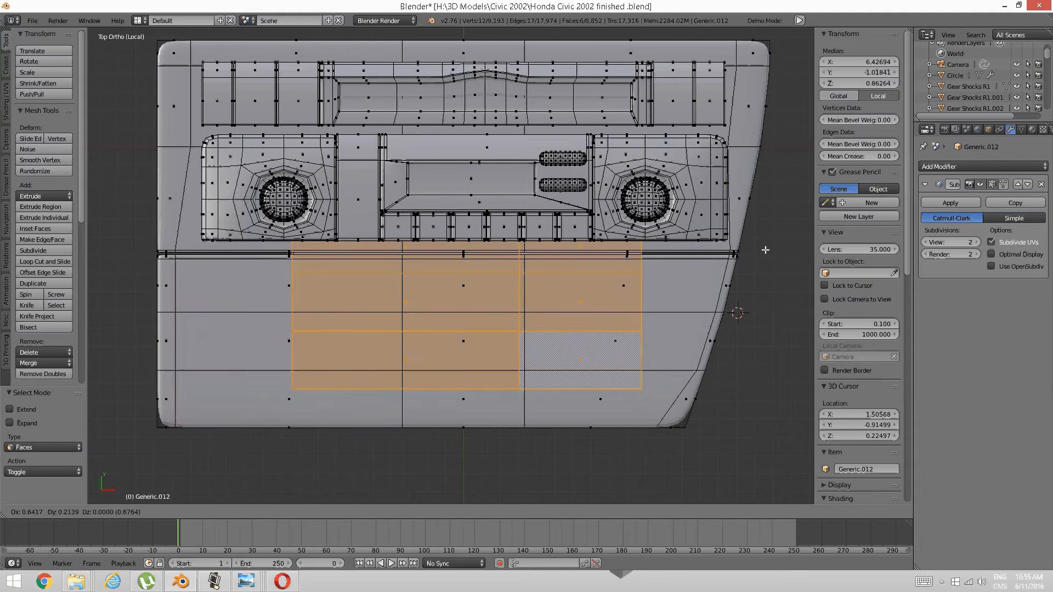
{"action": "right_click", "coordinate": [600, 314]}
{"action": "key", "text": "a"}
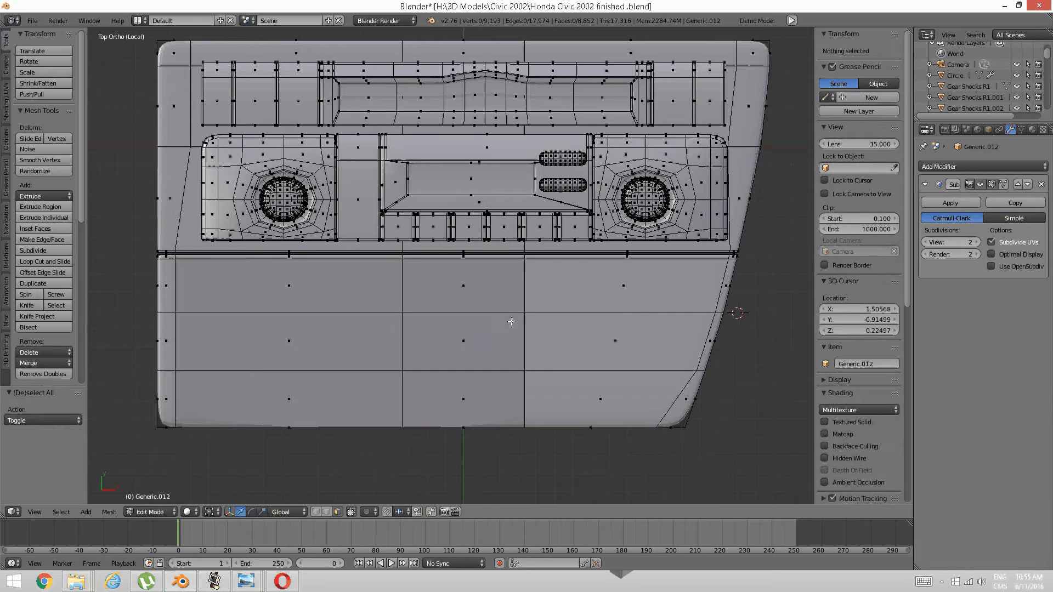
{"action": "key", "text": "ctrl+z"}
Raise the duplicated faces 0.031 along Z above the lower block and clear the selection.
{"action": "middle_click_drag", "start_coordinate": [397, 364], "coordinate": [400, 332]}
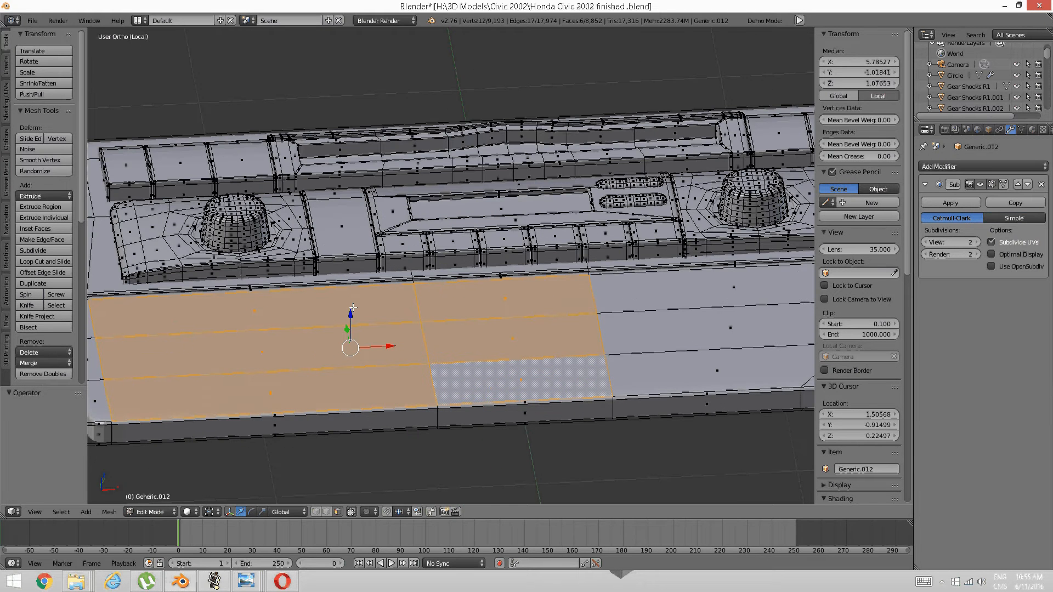
{"action": "left_click_drag", "start_coordinate": [350, 315], "coordinate": [353, 306]}
{"action": "key", "text": "KP_7"}
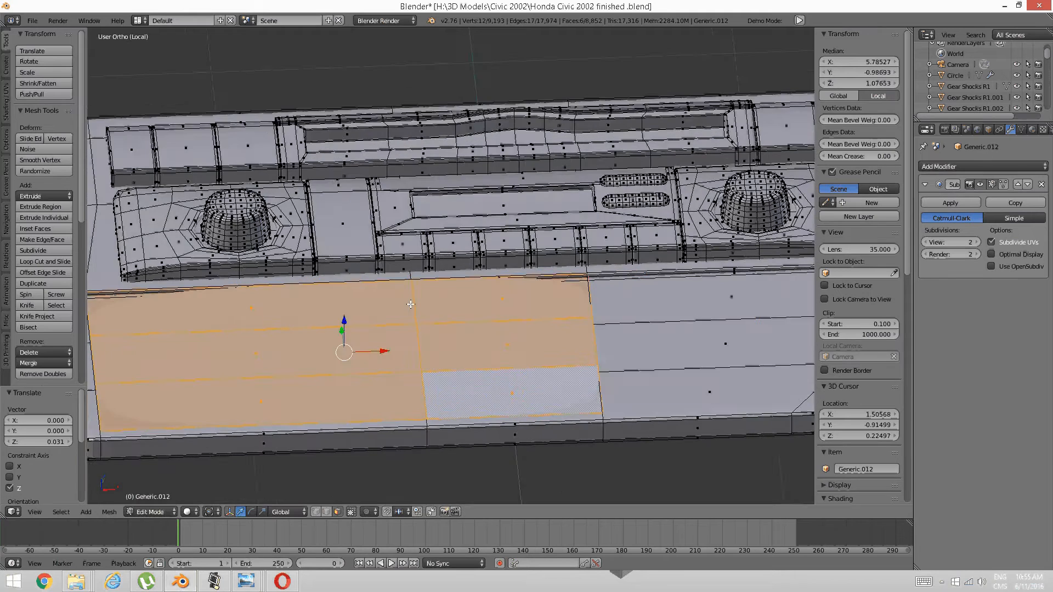
{"action": "scroll", "coordinate": [449, 269], "scroll_direction": "down", "scroll_amount": 5}
{"action": "key", "text": "a"}
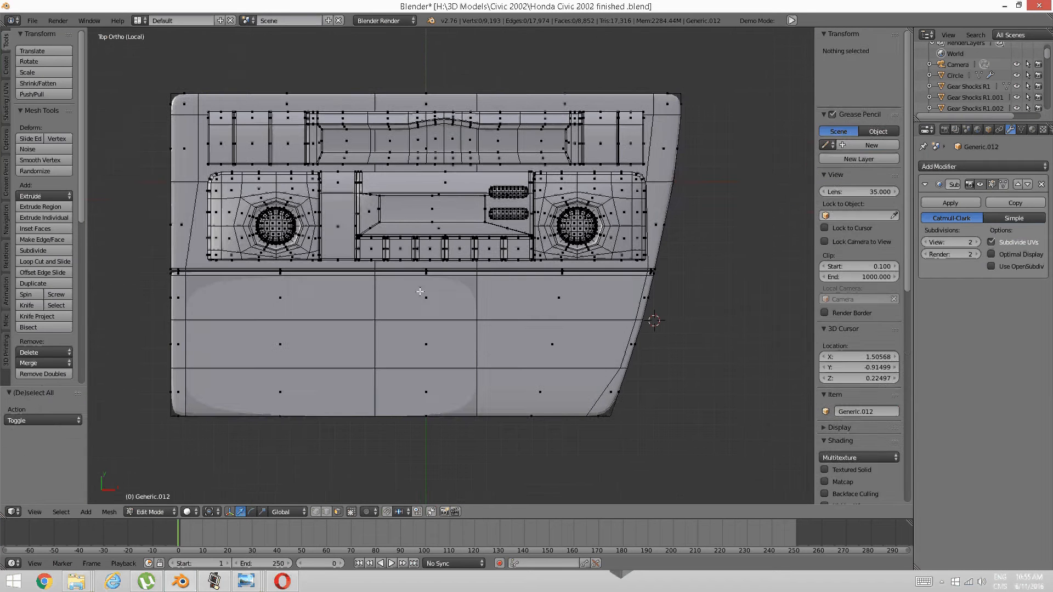
In edge select mode, select the duplicated panel's right edge loop and move it 0.683 along X toward the block's slanted side.
{"action": "key", "text": "ctrl+Tab"}
{"action": "left_click", "coordinate": [401, 281]}
{"action": "scroll", "coordinate": [446, 322], "scroll_direction": "up", "scroll_amount": 3}
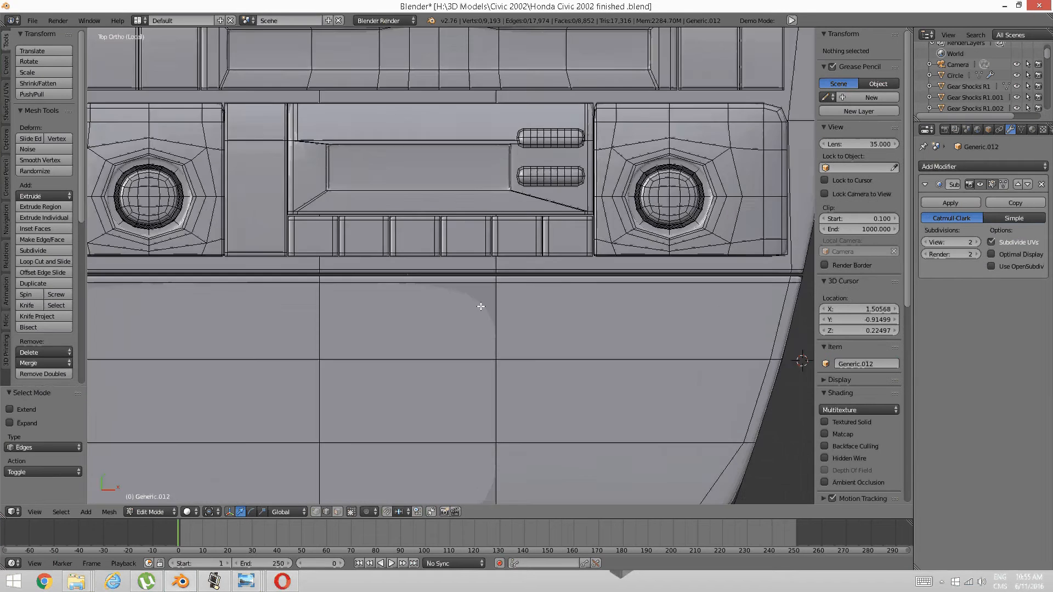
{"action": "right_click", "coordinate": [485, 305]}
{"action": "scroll", "coordinate": [489, 335], "scroll_direction": "down", "scroll_amount": 1}
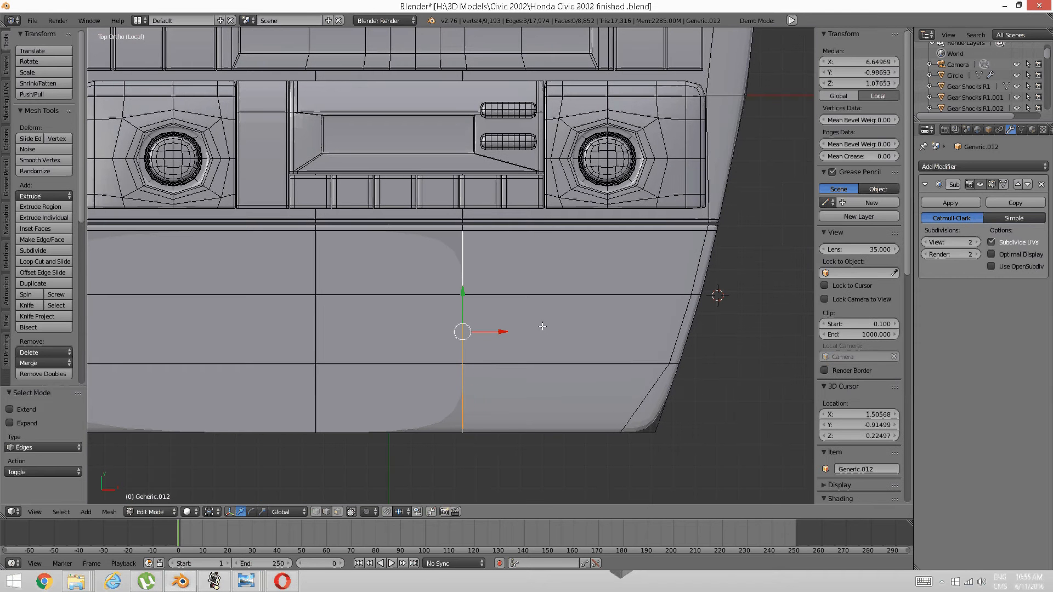
{"action": "key", "text": "g"}
{"action": "key", "text": "x"}
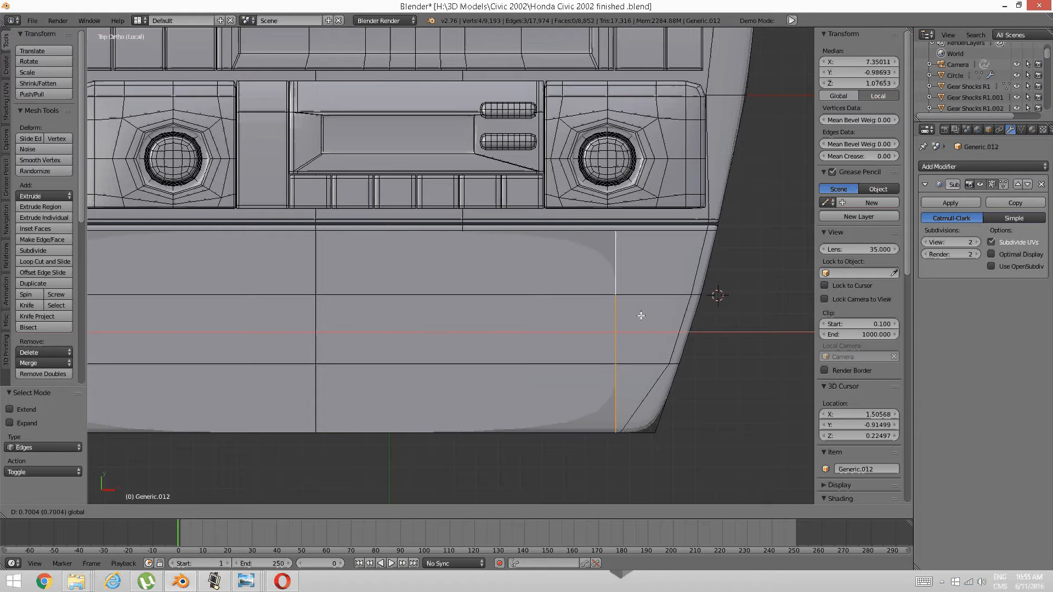
{"action": "left_click", "coordinate": [641, 316]}
{"action": "middle_click_drag", "start_coordinate": [464, 357], "coordinate": [553, 341], "text": "shift"}
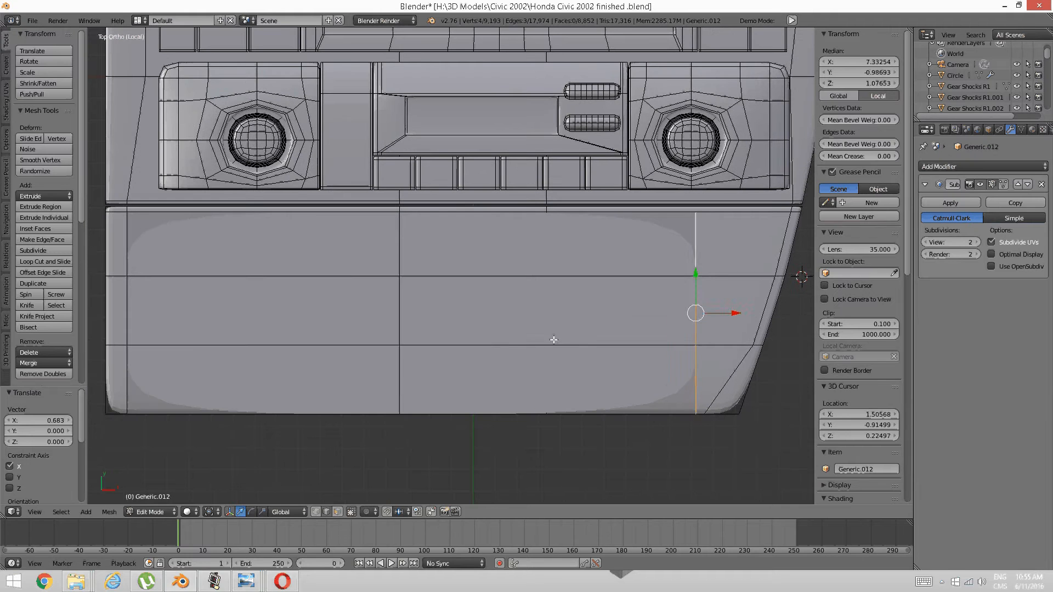
Select the entire linked duplicated panel on the lower block and scale it by 0.917 along Y.
{"action": "right_click", "coordinate": [499, 345]}
{"action": "key", "text": "ctrl+l"}
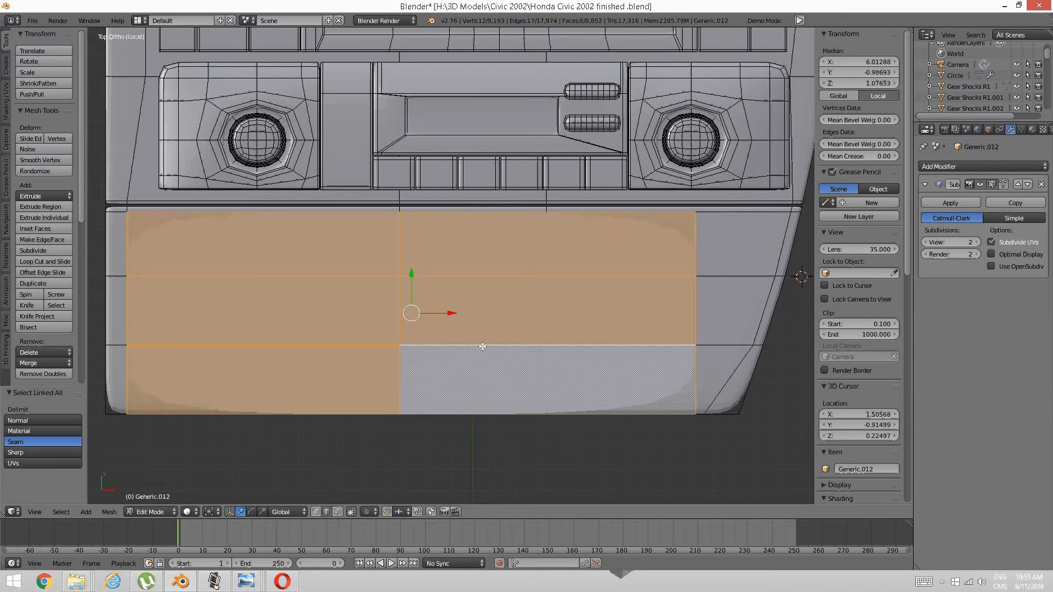
{"action": "key", "text": "s"}
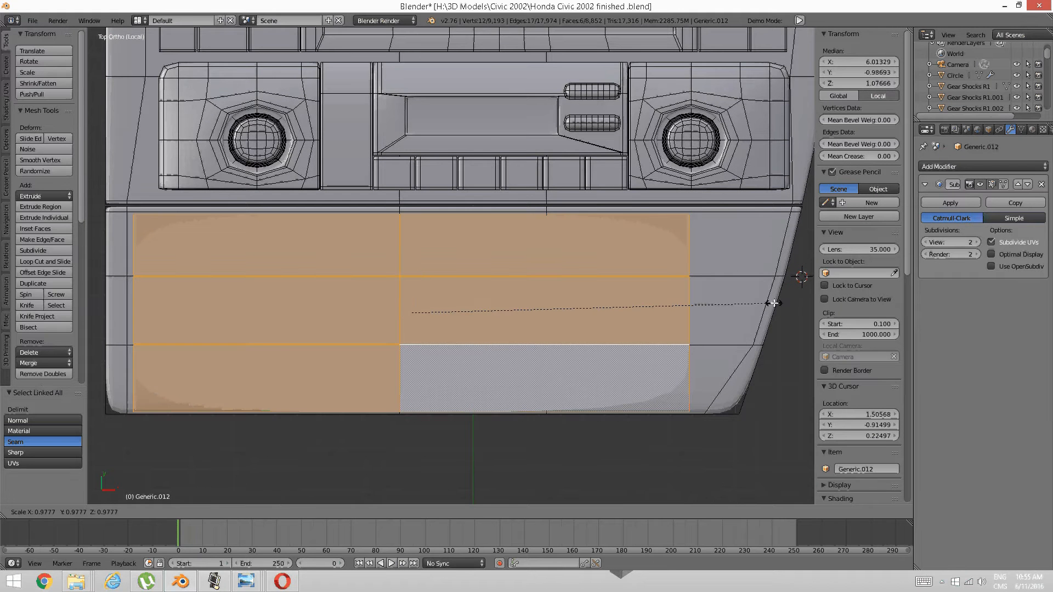
{"action": "key", "text": "y"}
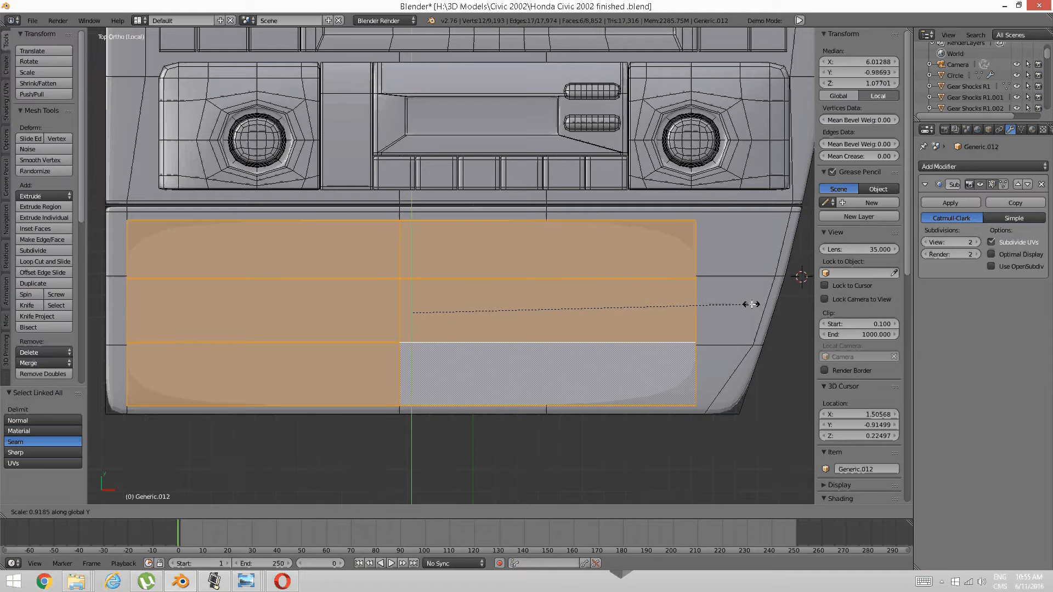
{"action": "left_click", "coordinate": [746, 304]}
Check the 2002 Honda Civic reference photo, then move the panel 0.045 and a further 0.012 along Y toward the block's upper edge.
{"action": "mouse_move", "coordinate": [246, 582]}
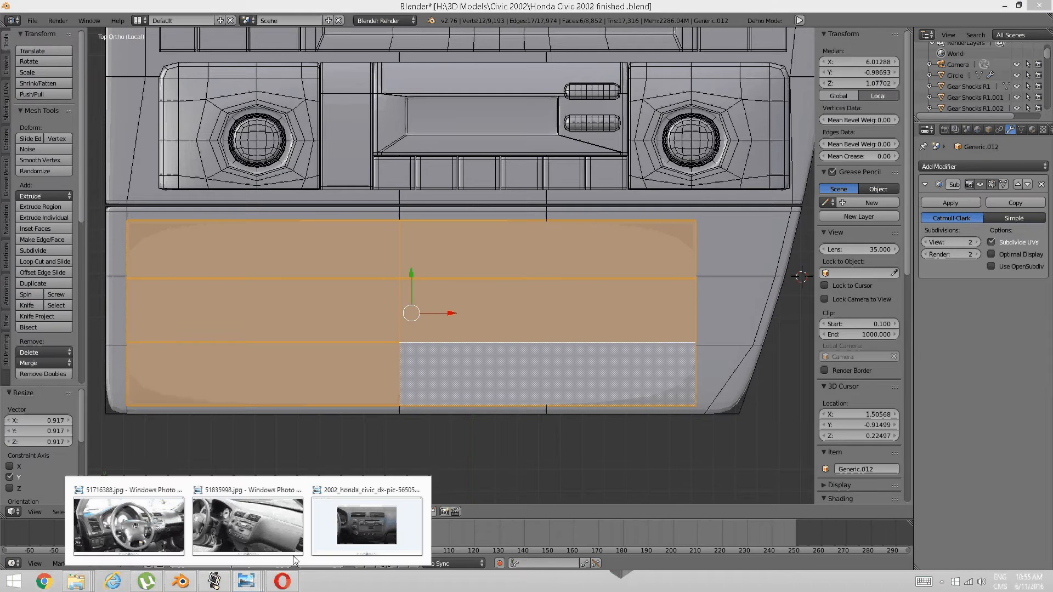
{"action": "left_click", "coordinate": [354, 531]}
{"action": "left_click", "coordinate": [214, 581]}
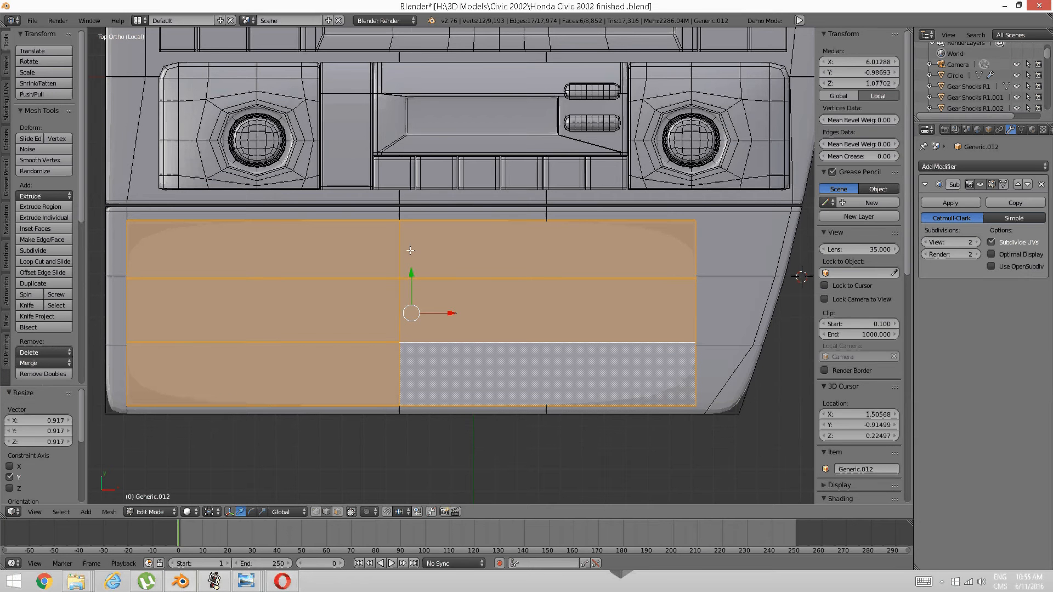
{"action": "key", "text": "g"}
{"action": "key", "text": "y"}
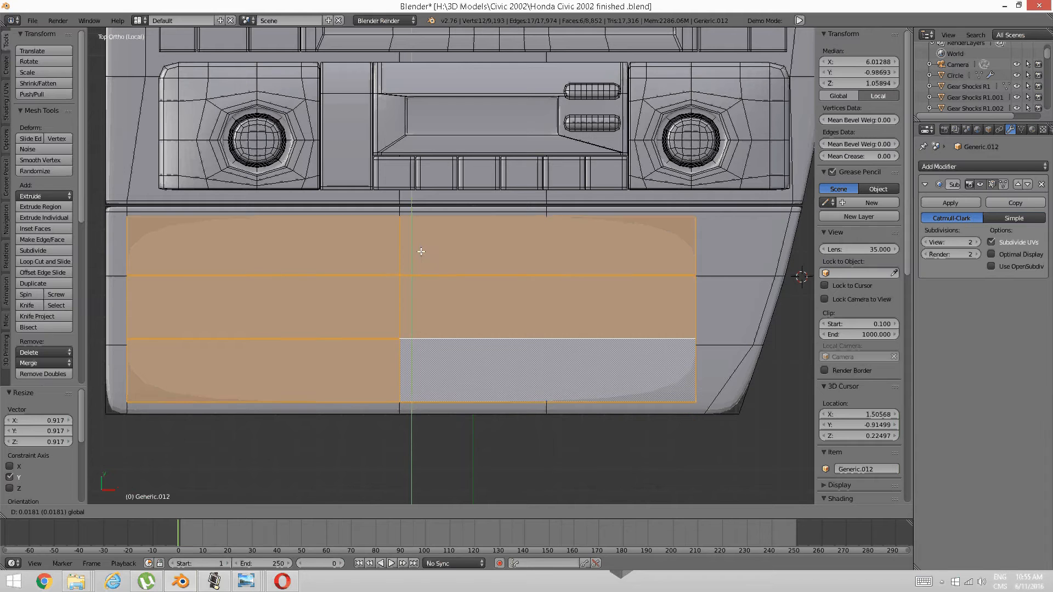
{"action": "left_click", "coordinate": [429, 182]}
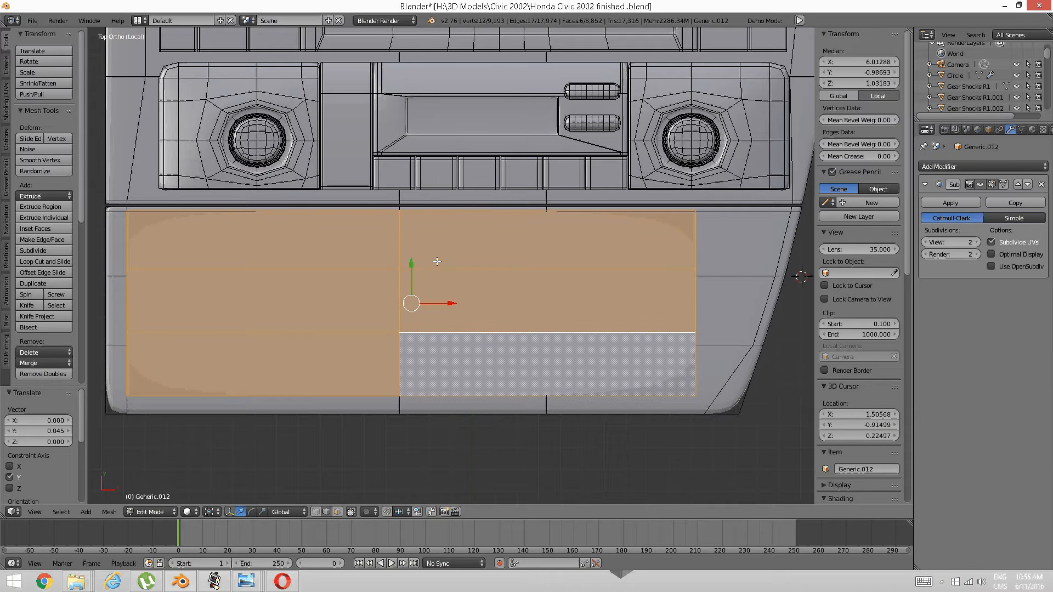
{"action": "key", "text": "g"}
{"action": "key", "text": "y"}
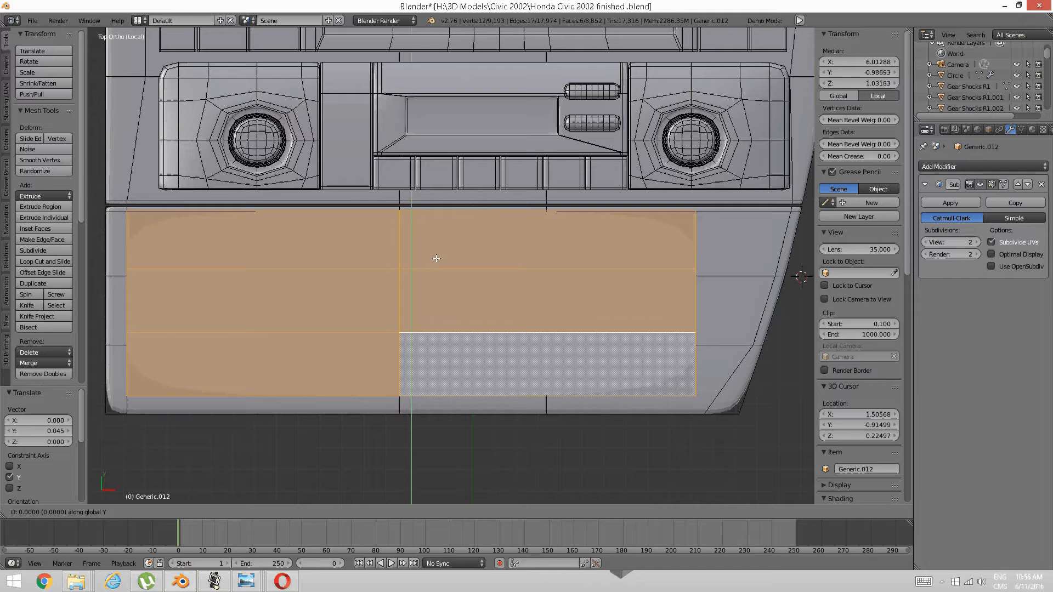
{"action": "left_click", "coordinate": [434, 246]}
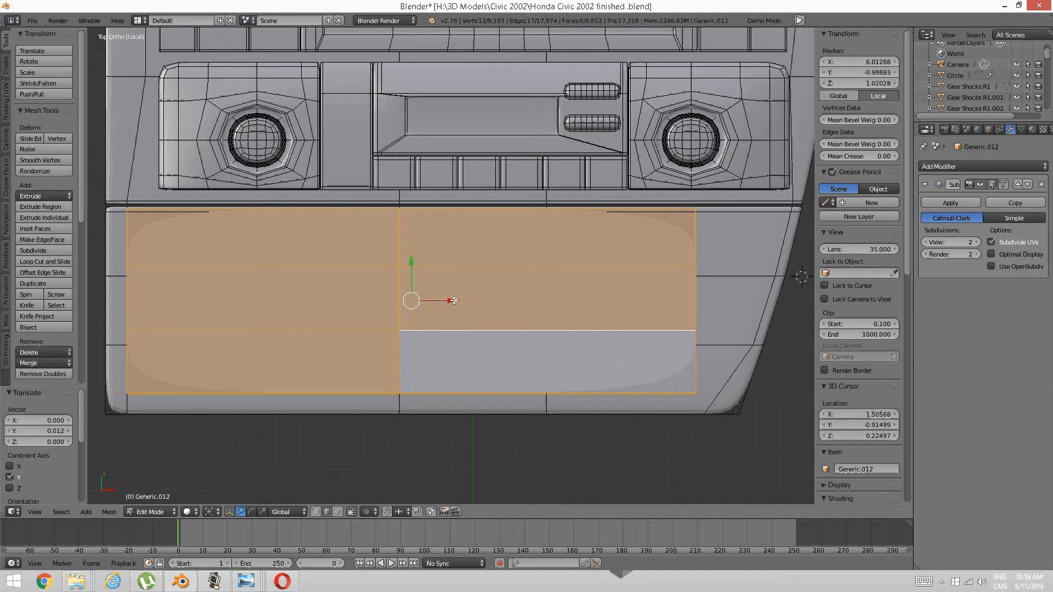
Move the panel 0.058 along X, compare it with the reference photo, nudge it slightly further along X and clear the selection.
{"action": "key", "text": "g"}
{"action": "key", "text": "x"}
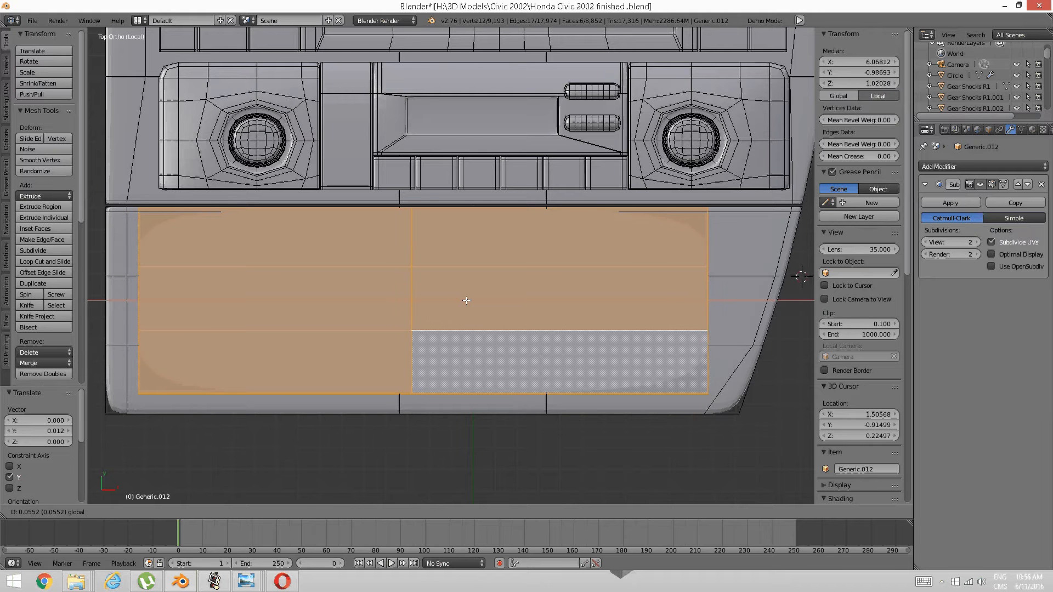
{"action": "left_click", "coordinate": [466, 300]}
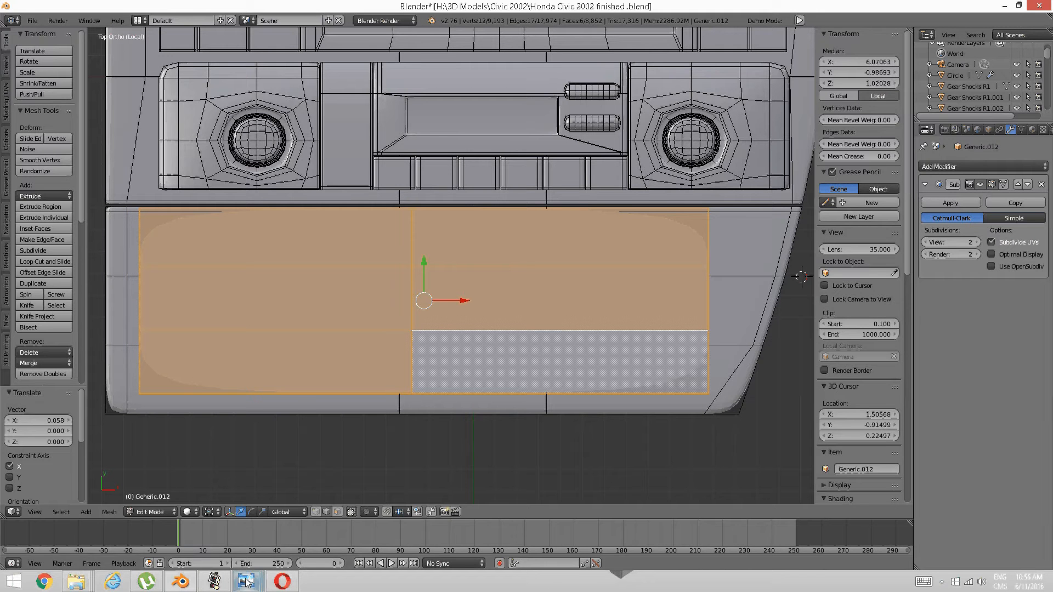
{"action": "mouse_move", "coordinate": [246, 581]}
{"action": "left_click", "coordinate": [378, 525]}
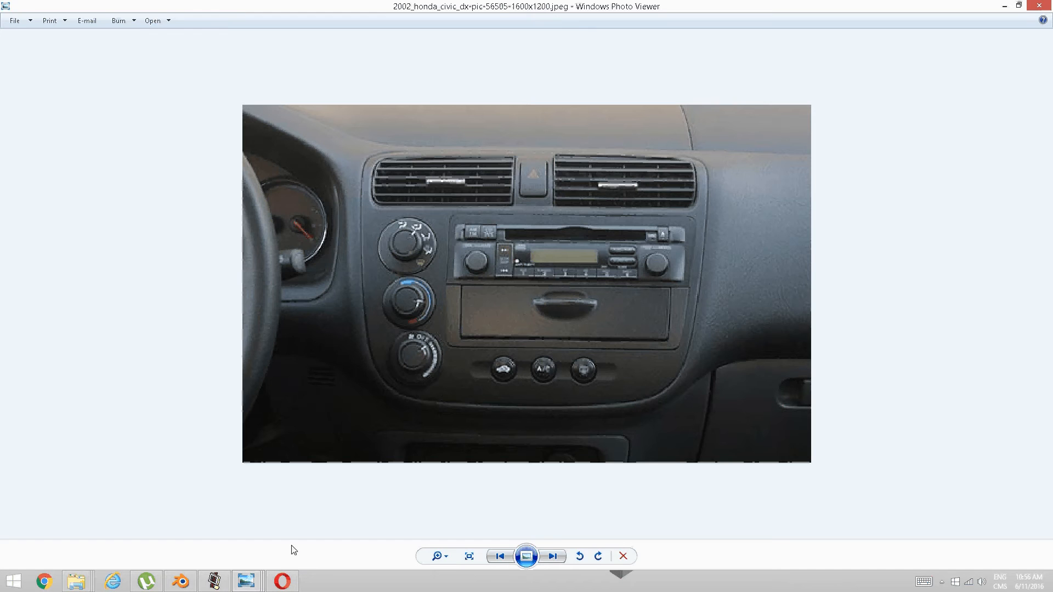
{"action": "left_click", "coordinate": [181, 582]}
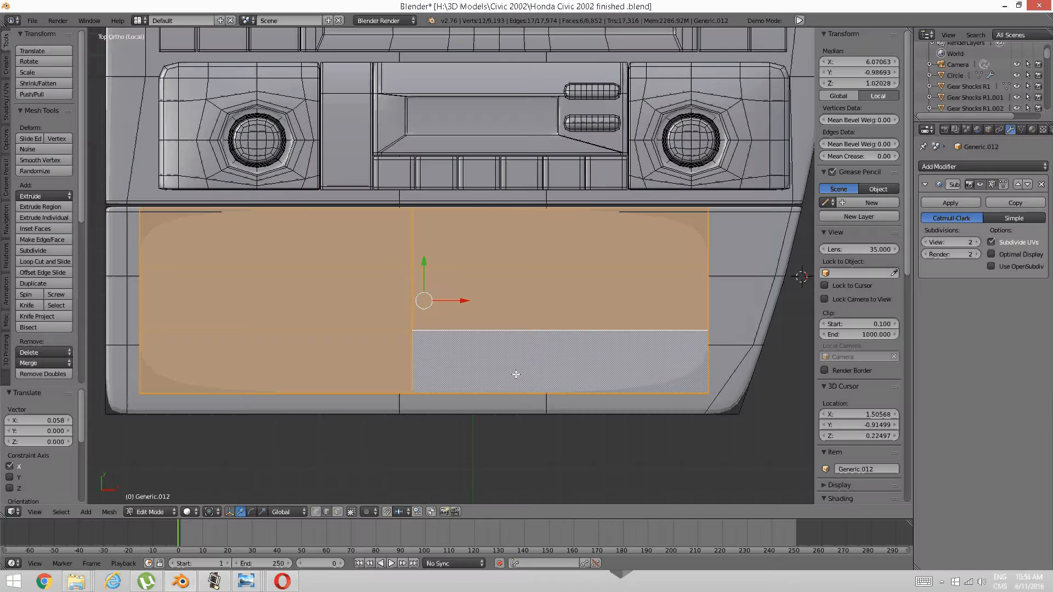
{"action": "left_click_drag", "start_coordinate": [469, 300], "coordinate": [472, 300]}
{"action": "key", "text": "a"}
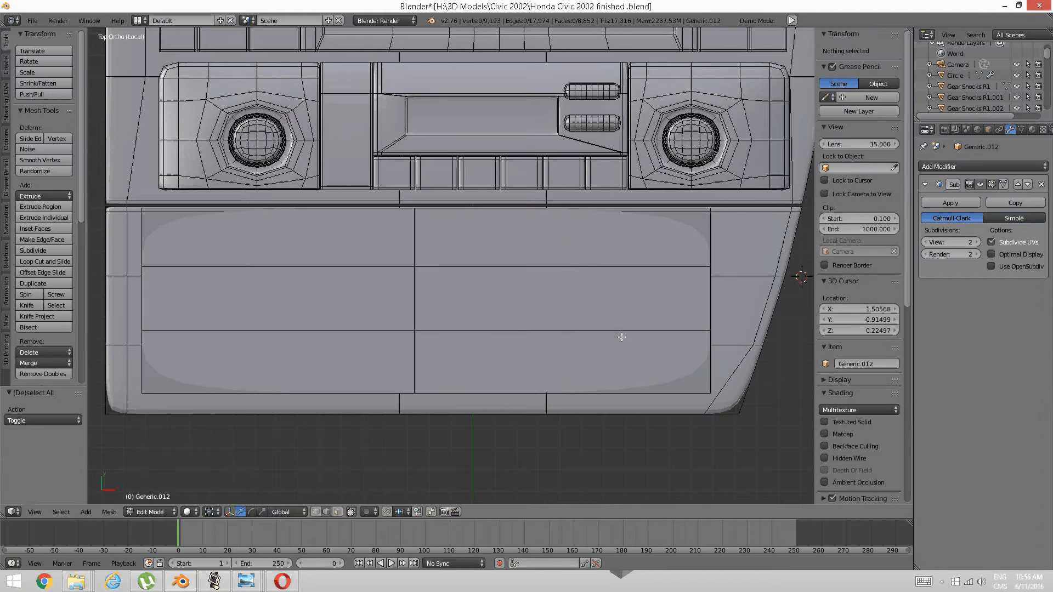
Select the panel's vertical middle edge loop and dissolve its edges.
{"action": "right_click", "coordinate": [423, 289], "text": "alt"}
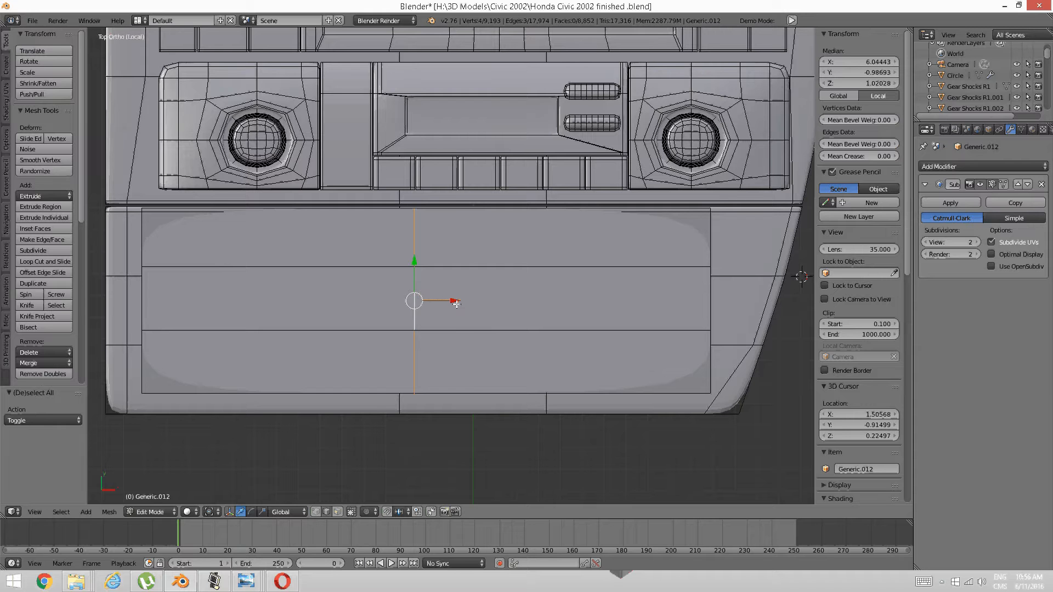
{"action": "key", "text": "x"}
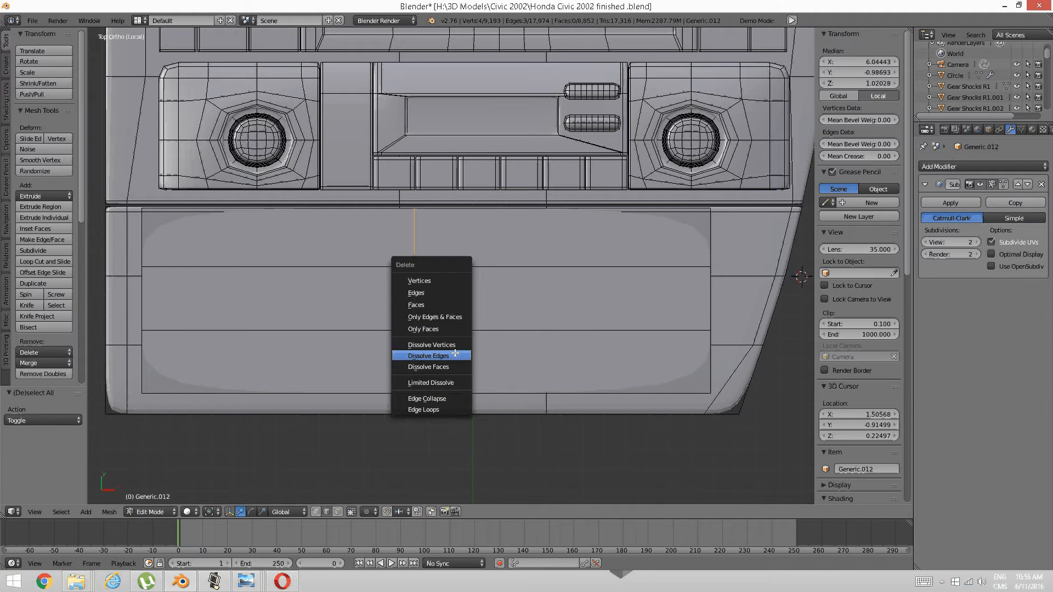
{"action": "left_click", "coordinate": [455, 353]}
Add three evenly spaced vertical loop cuts across the panel and clear the selection.
{"action": "key", "text": "ctrl+r"}
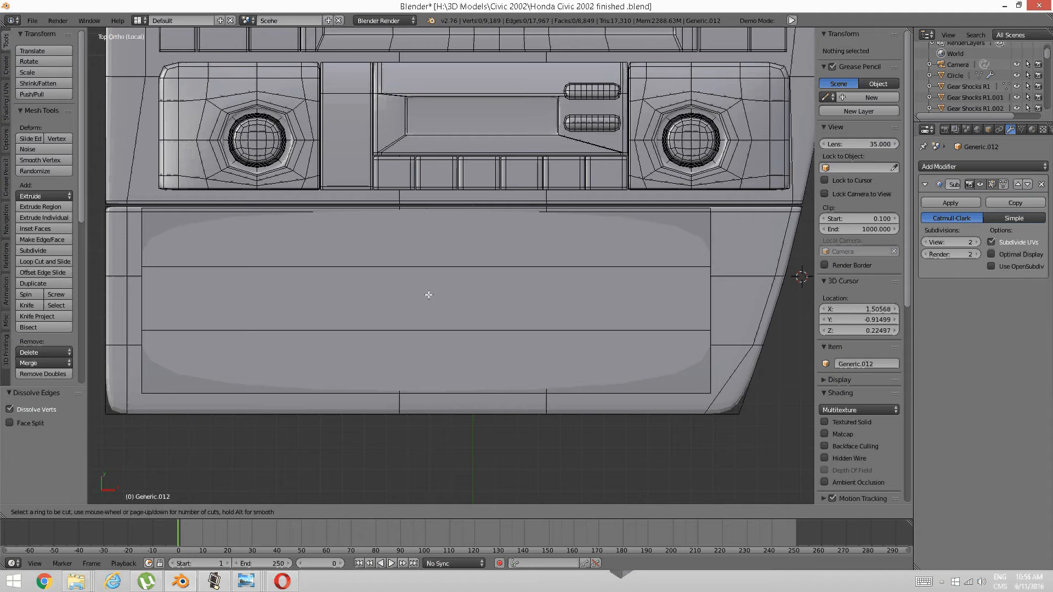
{"action": "scroll", "coordinate": [406, 332], "scroll_direction": "up", "scroll_amount": 1}
{"action": "scroll", "coordinate": [405, 332], "scroll_direction": "up", "scroll_amount": 1}
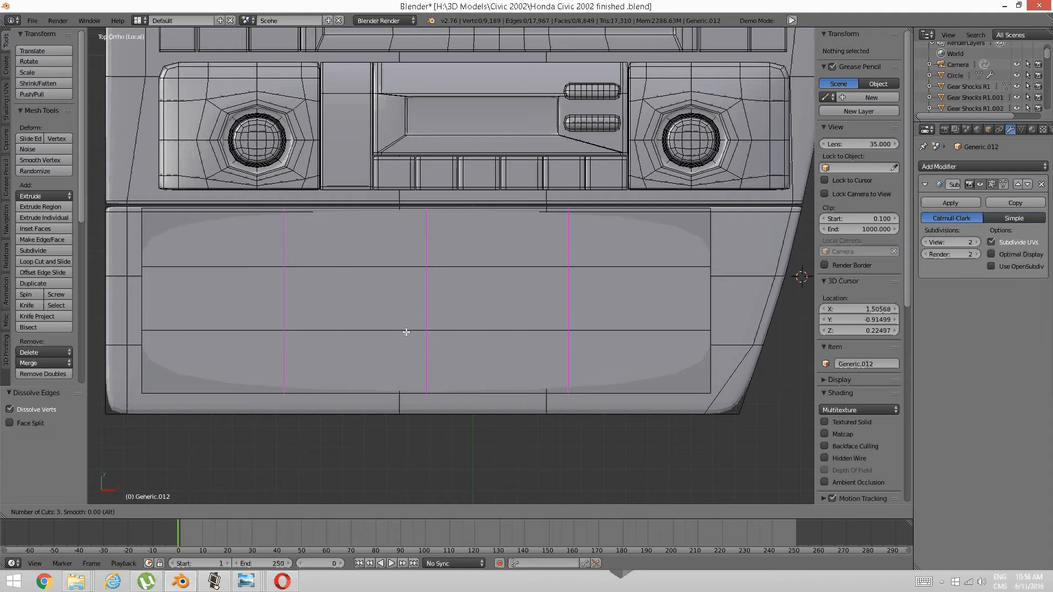
{"action": "left_click", "coordinate": [406, 332]}
{"action": "left_click", "coordinate": [406, 332]}
{"action": "key", "text": "a"}
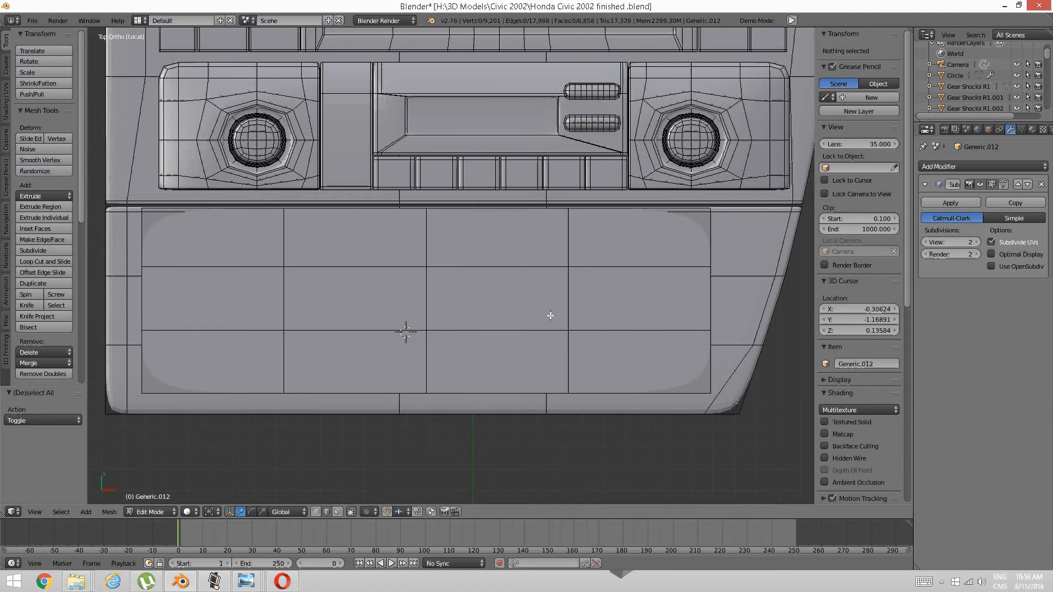
Add one centred vertical loop cut in each of the panel's two outermost columns.
{"action": "key", "text": "ctrl+r"}
{"action": "left_click", "coordinate": [648, 309]}
{"action": "right_click", "coordinate": [648, 309]}
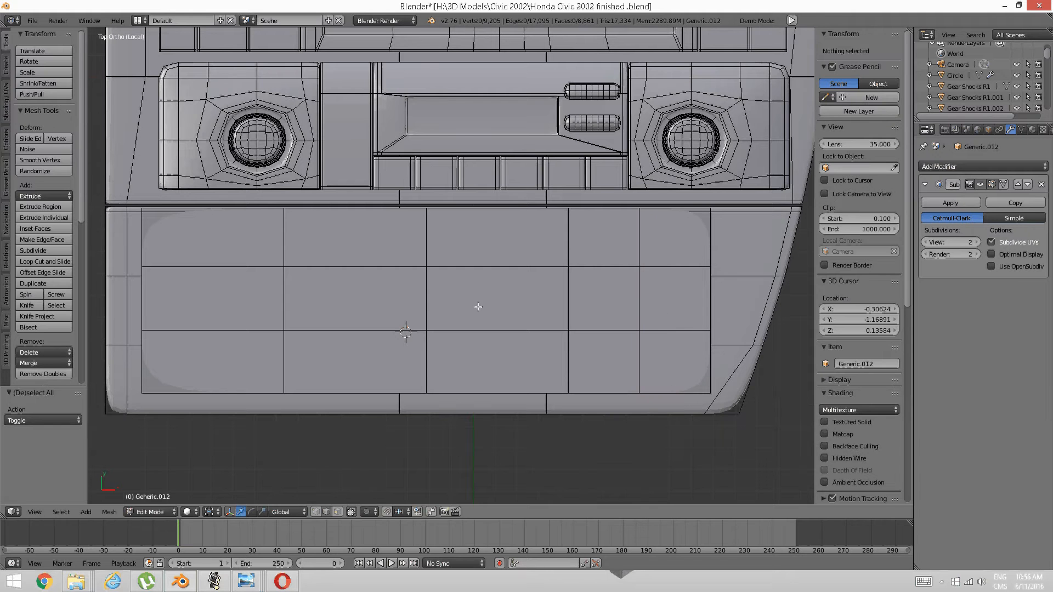
{"action": "key", "text": "ctrl+r"}
{"action": "left_click", "coordinate": [215, 316]}
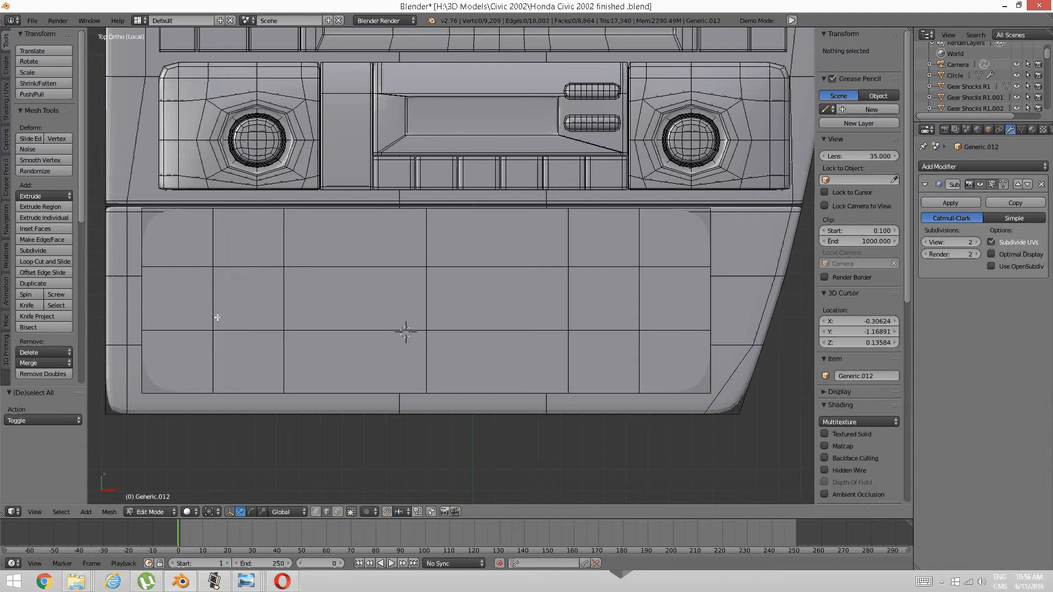
Select the two outermost inner vertical edge loops together and check the drawer front in the Windows Photo Viewer reference photo.
{"action": "right_click", "coordinate": [212, 348]}
{"action": "right_click", "coordinate": [650, 352], "text": "shift"}
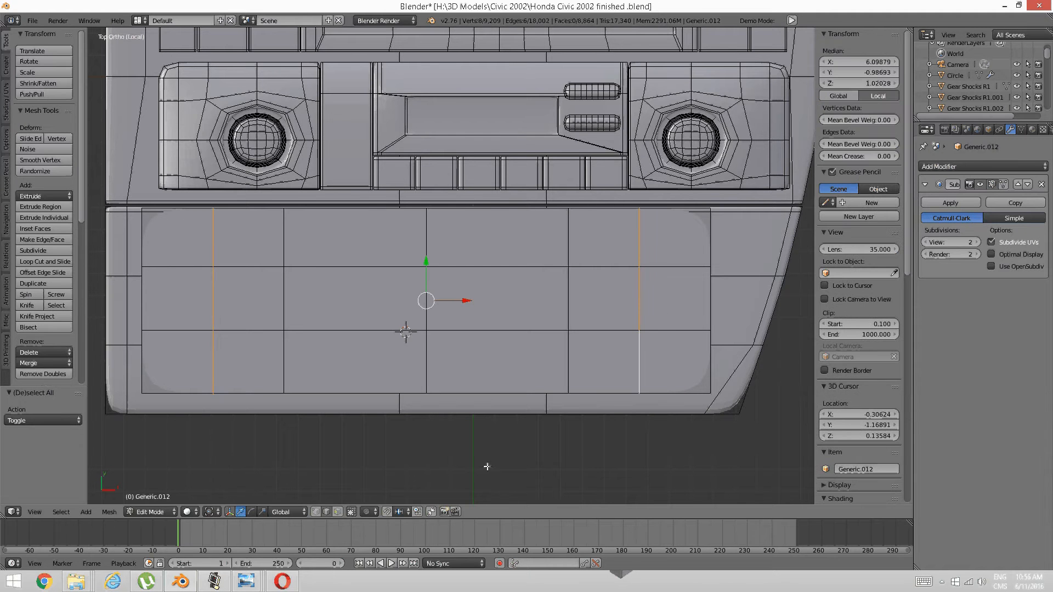
{"action": "mouse_move", "coordinate": [246, 582]}
{"action": "left_click", "coordinate": [372, 524]}
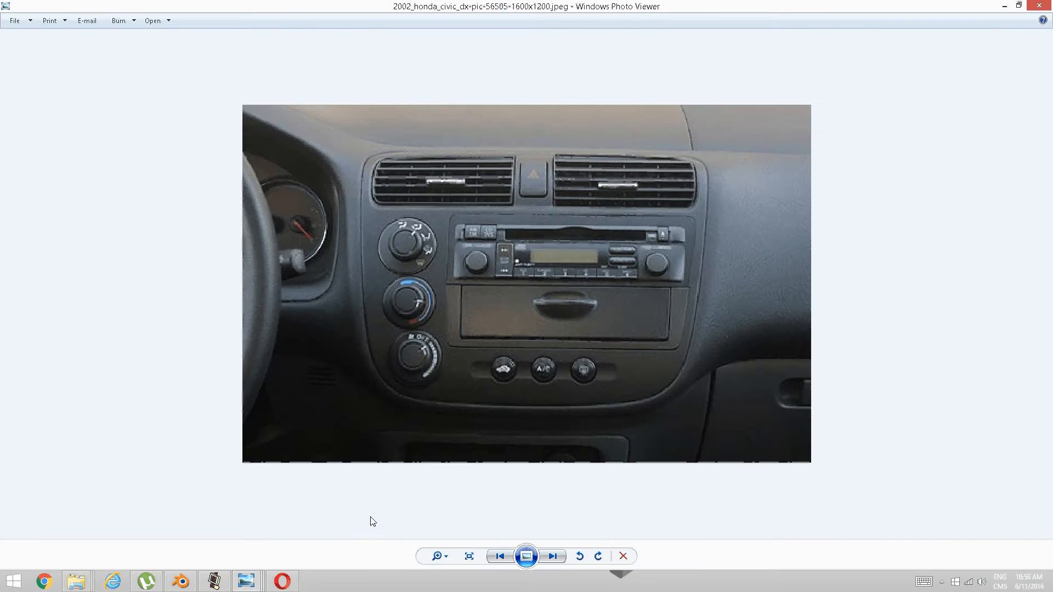
{"action": "left_click", "coordinate": [186, 583]}
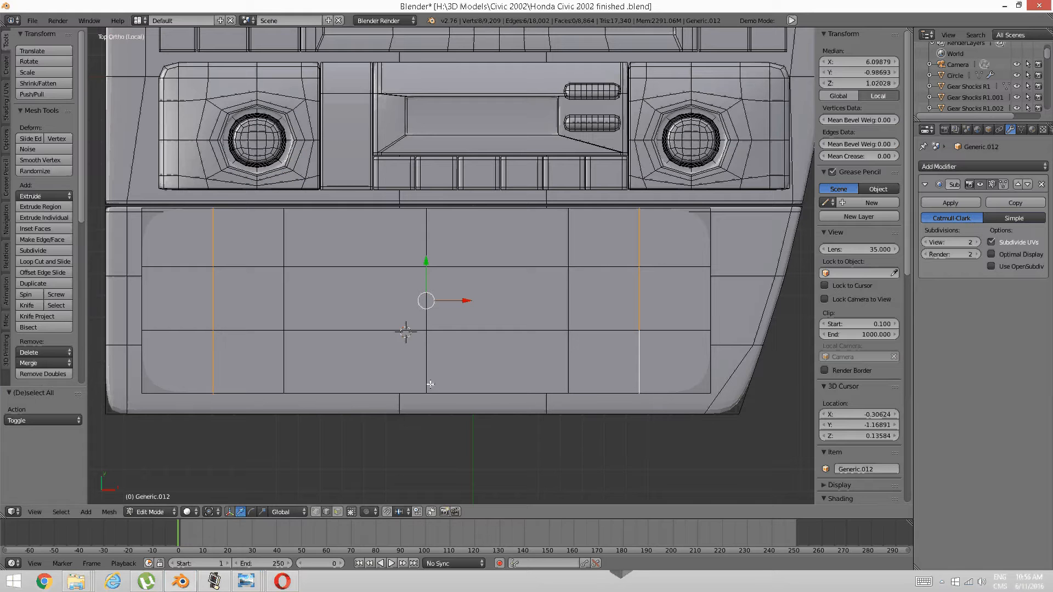
{"action": "key", "text": "ctrl+e"}
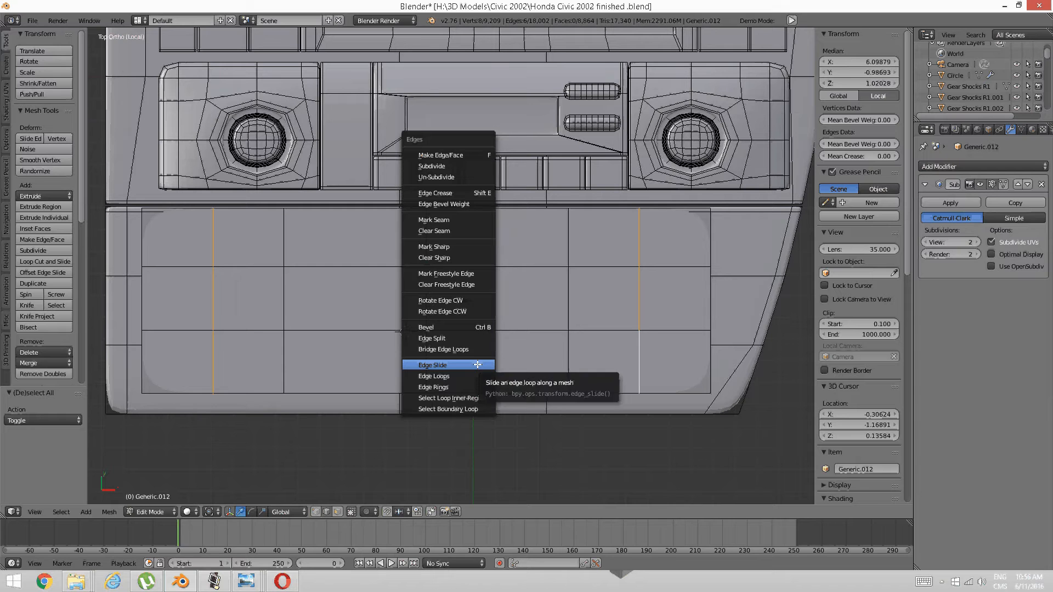
{"action": "left_click", "coordinate": [478, 365]}
{"action": "right_click", "coordinate": [480, 351]}
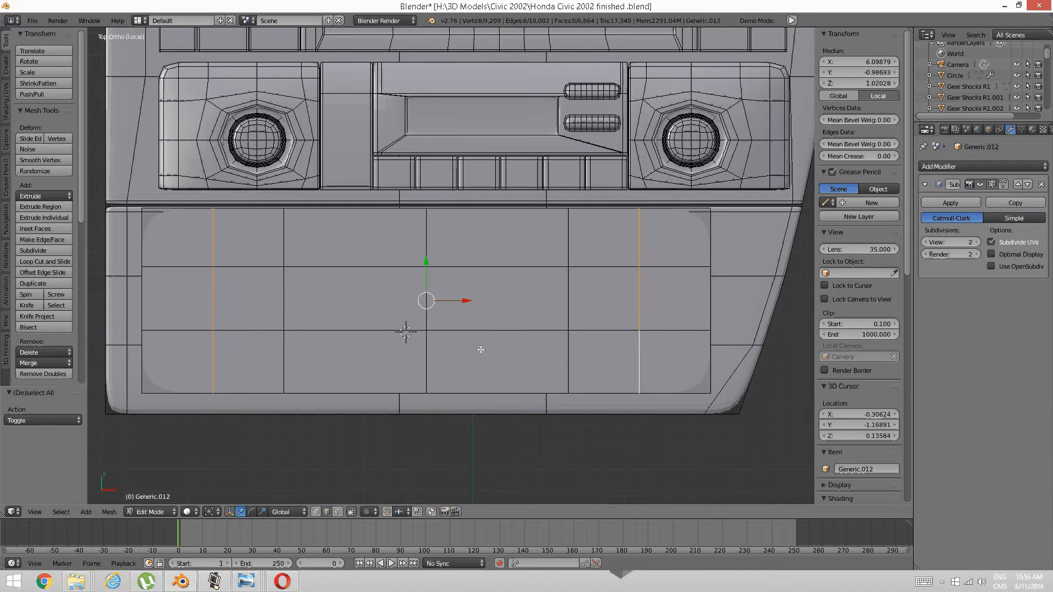
Scale the two selected loops by about 1.26 along X toward the panel's side edges and clear the selection.
{"action": "key", "text": "s"}
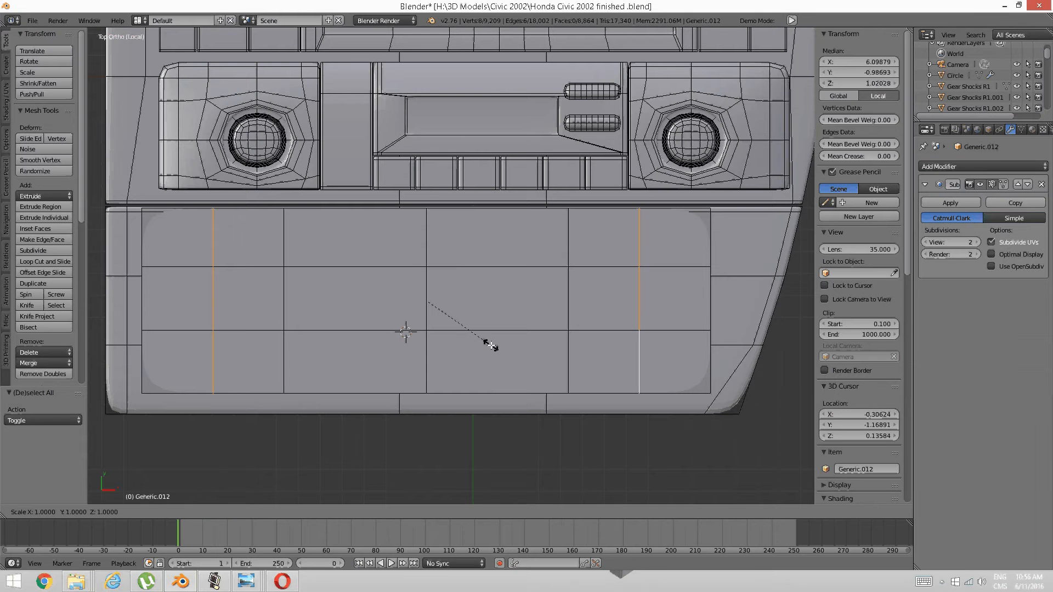
{"action": "key", "text": "x"}
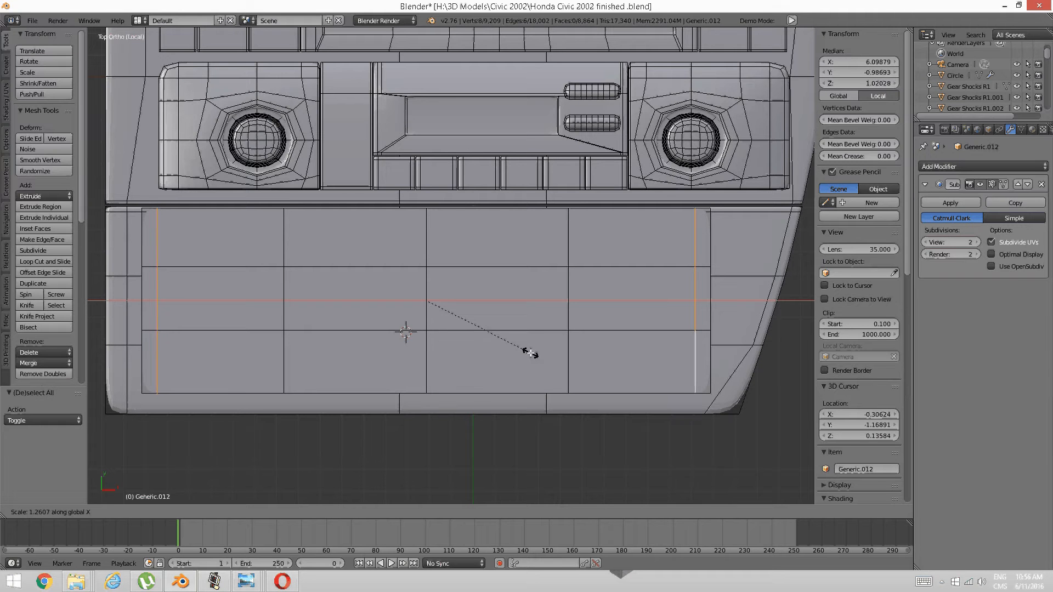
{"action": "left_click", "coordinate": [530, 354]}
{"action": "key", "text": "a"}
Add a horizontal loop cut in the panel's upper row, slide it close to the upper edge and clear the selection.
{"action": "key", "text": "ctrl+r"}
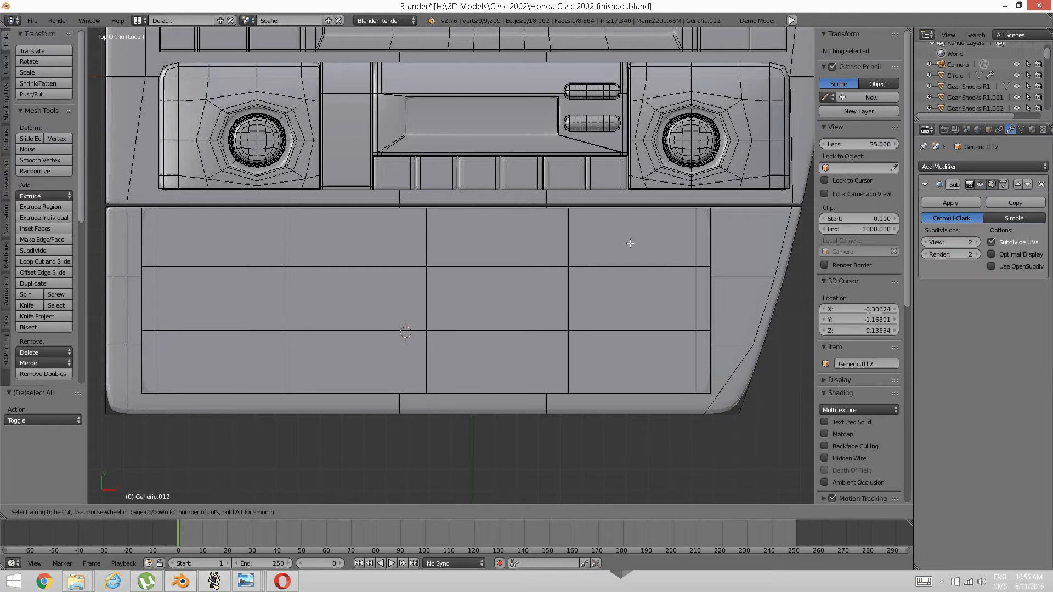
{"action": "left_click", "coordinate": [680, 235]}
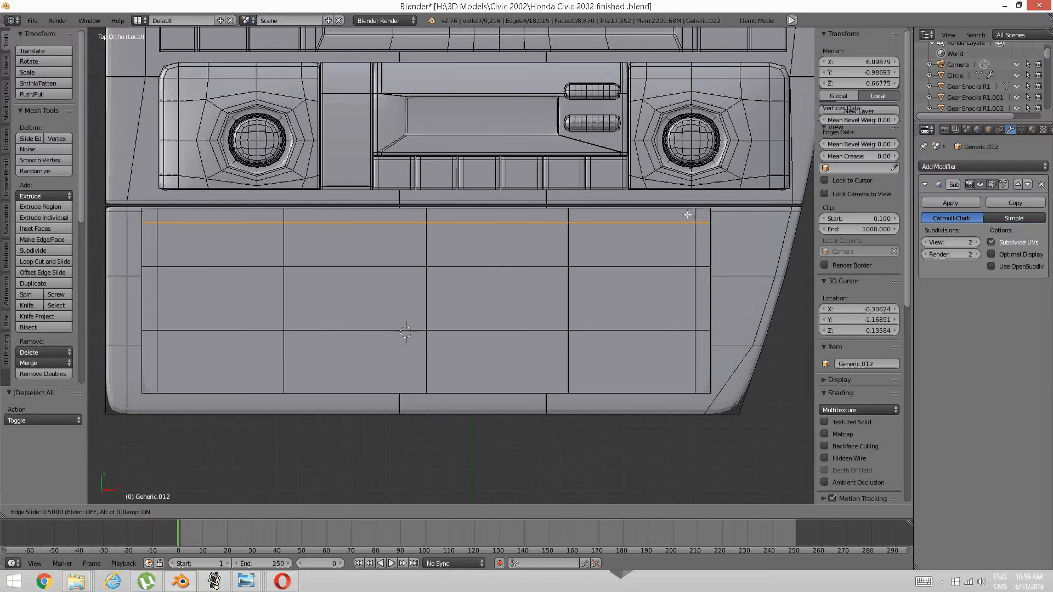
{"action": "left_click", "coordinate": [690, 212]}
{"action": "key", "text": "a"}
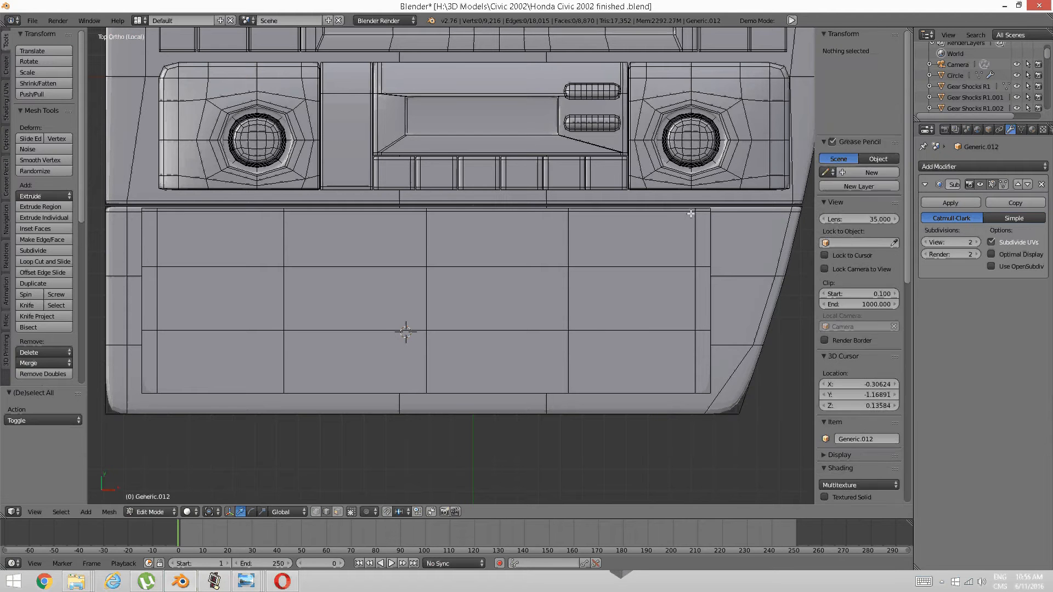
Check the drawer front in the Windows Photo Viewer reference photo, return to Blender and lower the whole linked panel by 0.012 along Z.
{"action": "middle_click_drag", "start_coordinate": [620, 290], "coordinate": [549, 307]}
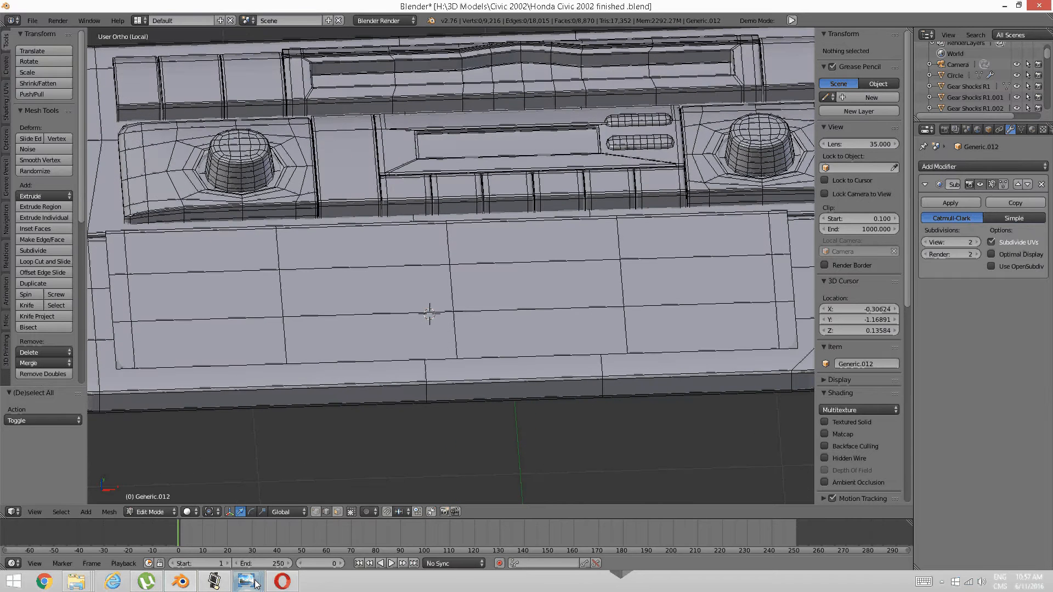
{"action": "left_click", "coordinate": [344, 528]}
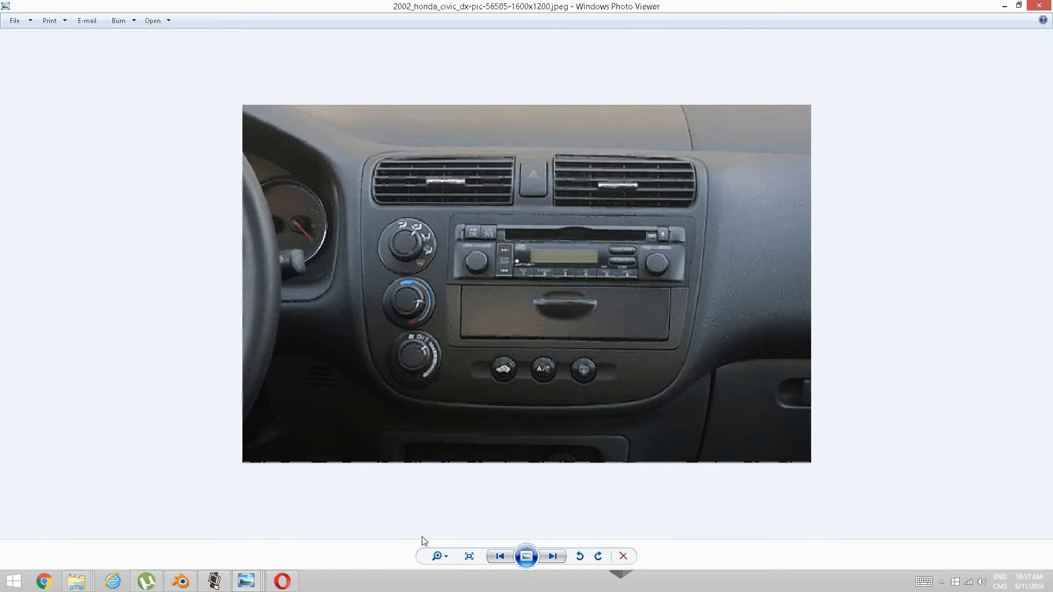
{"action": "left_click", "coordinate": [213, 581]}
{"action": "left_click", "coordinate": [182, 583]}
{"action": "middle_click_drag", "start_coordinate": [248, 497], "coordinate": [375, 384]}
{"action": "right_click", "coordinate": [389, 375]}
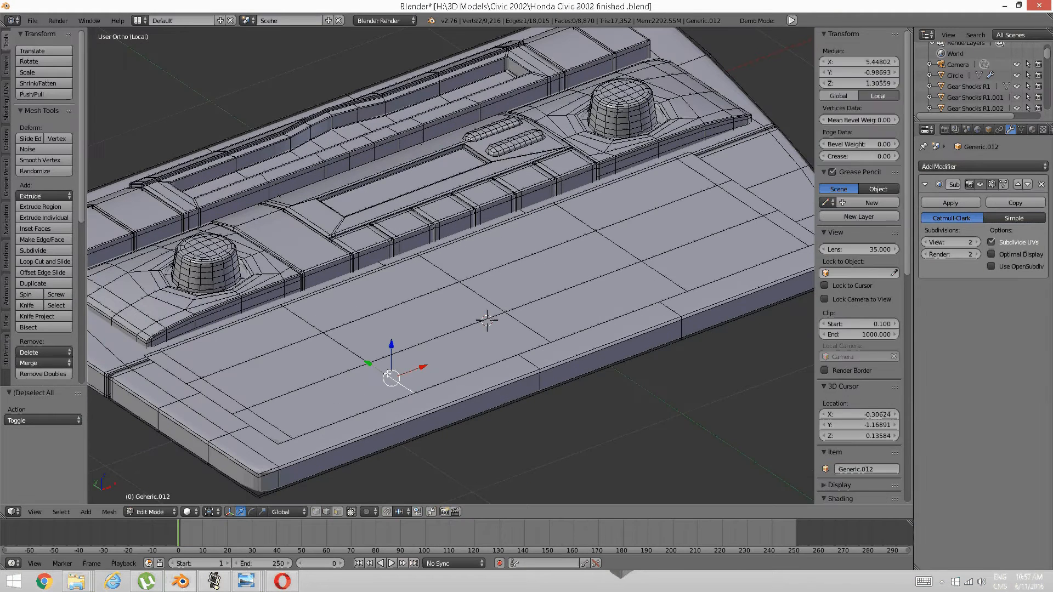
{"action": "key", "text": "ctrl+l"}
{"action": "middle_click_drag", "start_coordinate": [377, 348], "coordinate": [440, 299]}
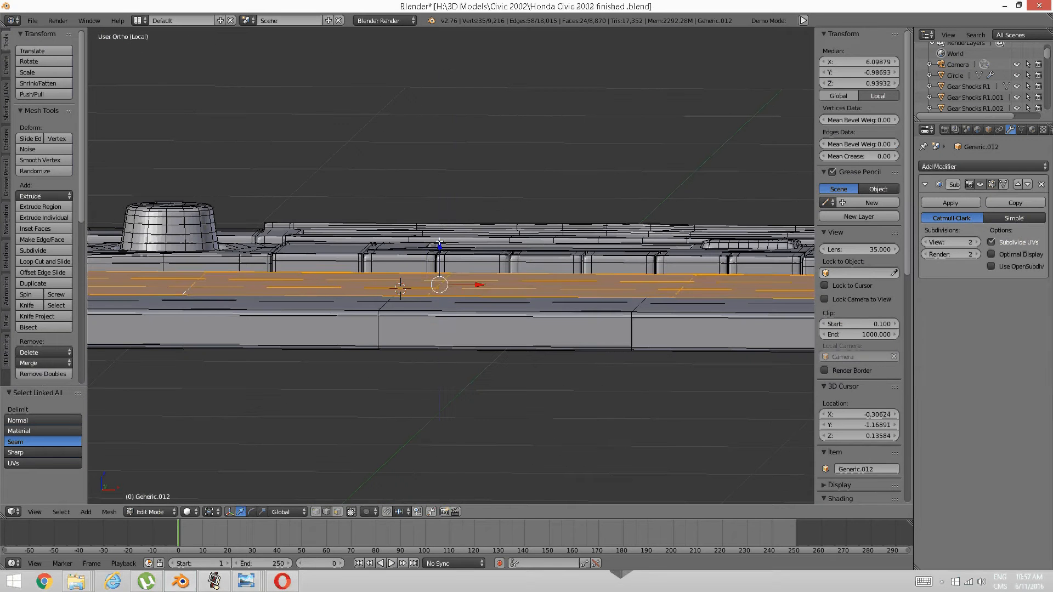
{"action": "left_click_drag", "start_coordinate": [437, 242], "coordinate": [431, 248]}
{"action": "middle_click_drag", "start_coordinate": [434, 274], "coordinate": [460, 333]}
Extrude the panel's faces downward along their normal by about 0.03 and clear the selection.
{"action": "key", "text": "e"}
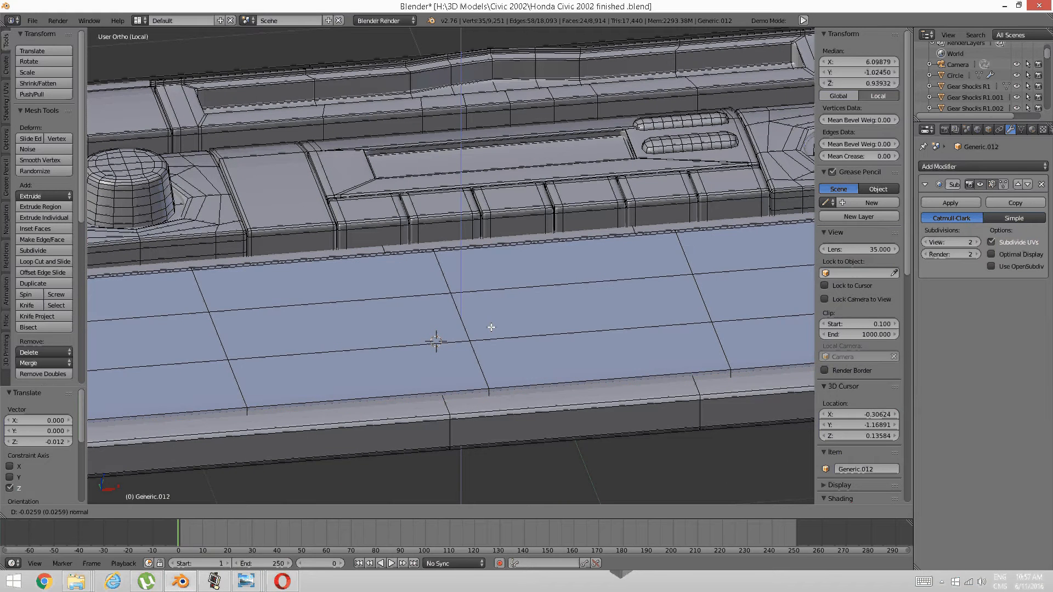
{"action": "left_click", "coordinate": [491, 327]}
{"action": "key", "text": "a"}
{"action": "middle_click_drag", "start_coordinate": [491, 328], "coordinate": [483, 338]}
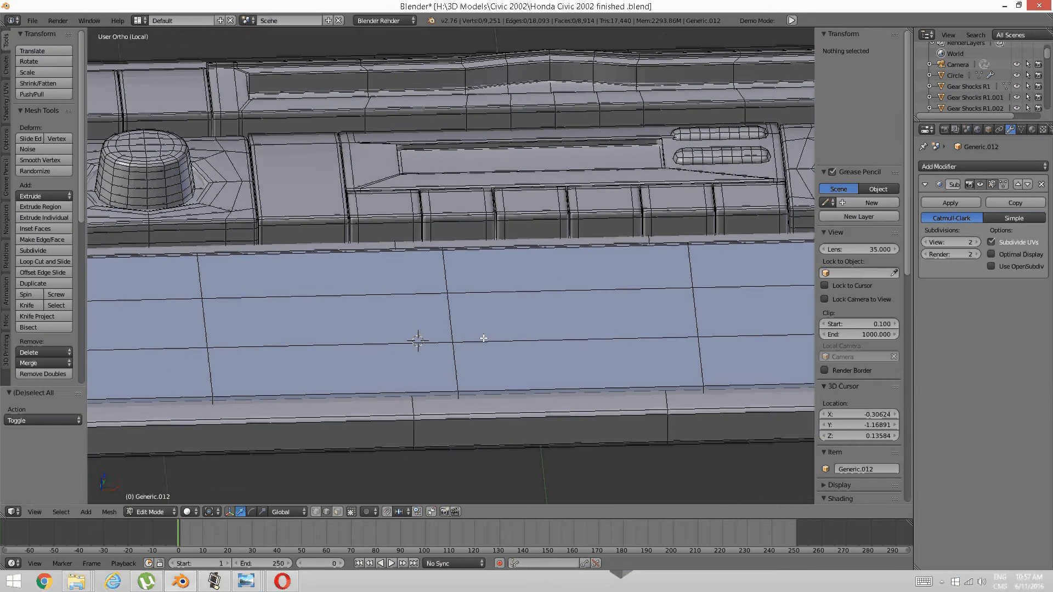
{"action": "right_click", "coordinate": [489, 342]}
{"action": "key", "text": "ctrl+l"}
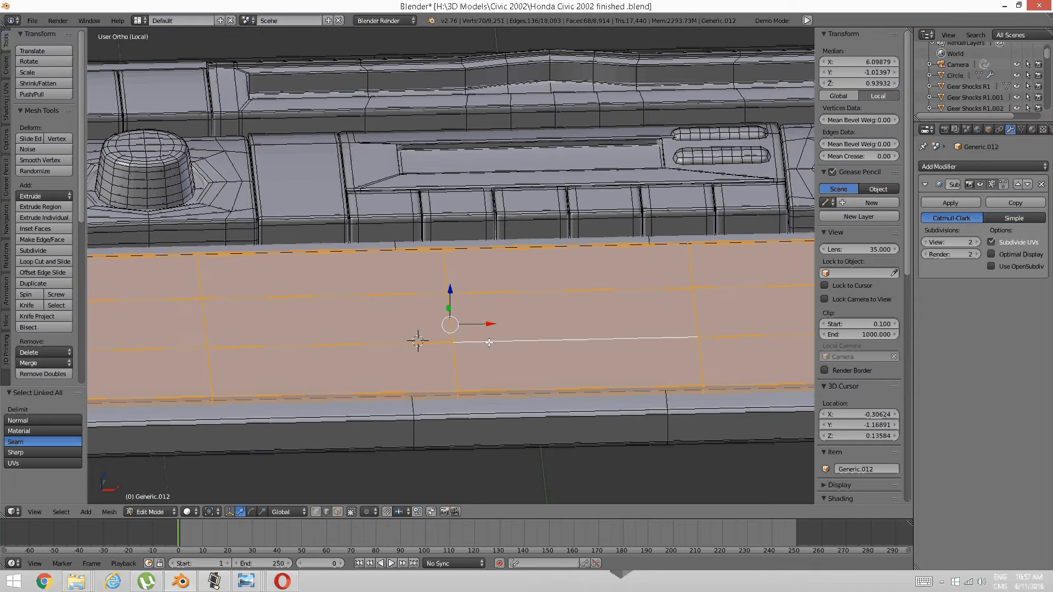
{"action": "key", "text": "a"}
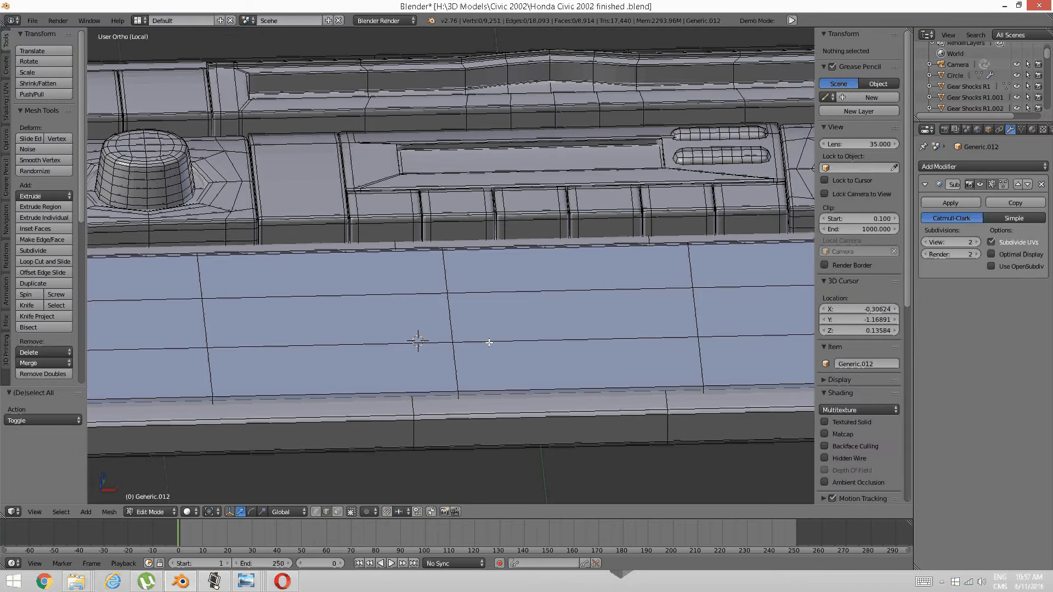
Select the whole linked drawer panel, scale it by about 1.479 along Z to thicken it and clear the selection.
{"action": "right_click", "coordinate": [489, 342]}
{"action": "key", "text": "ctrl+l"}
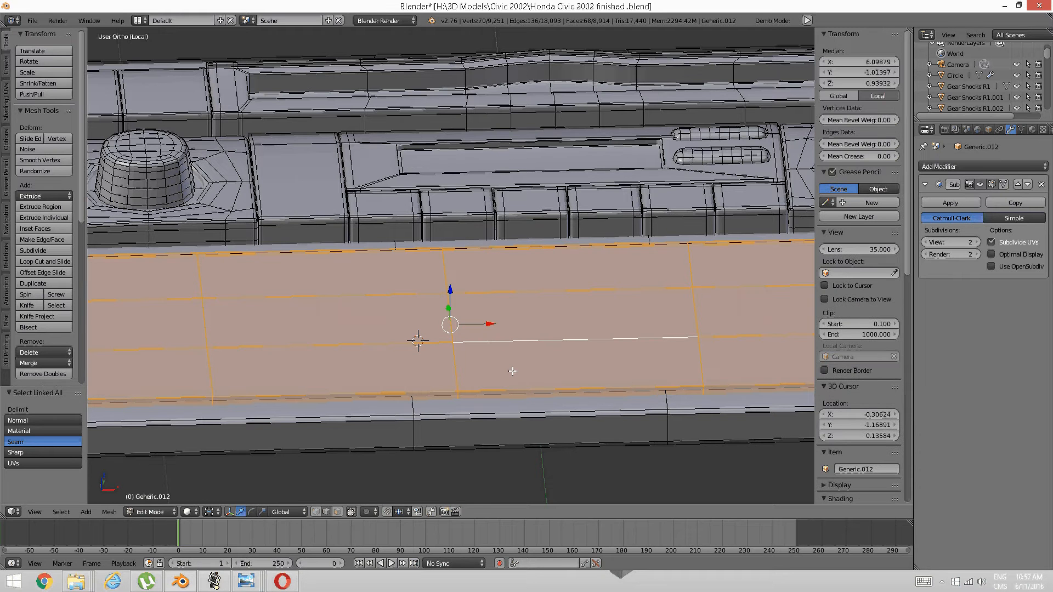
{"action": "key", "text": "g"}
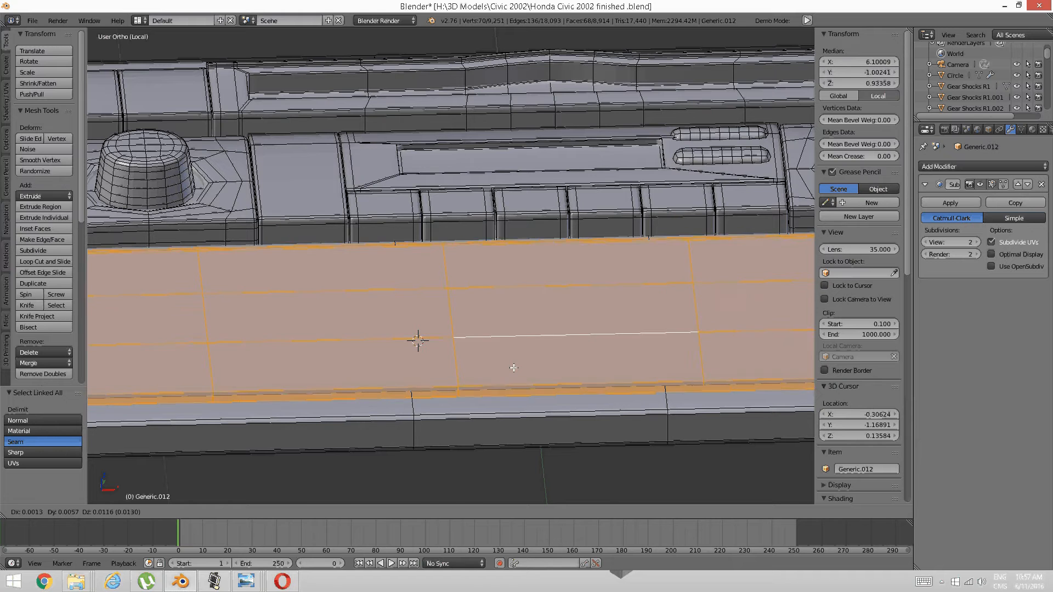
{"action": "right_click", "coordinate": [513, 366]}
{"action": "key", "text": "s"}
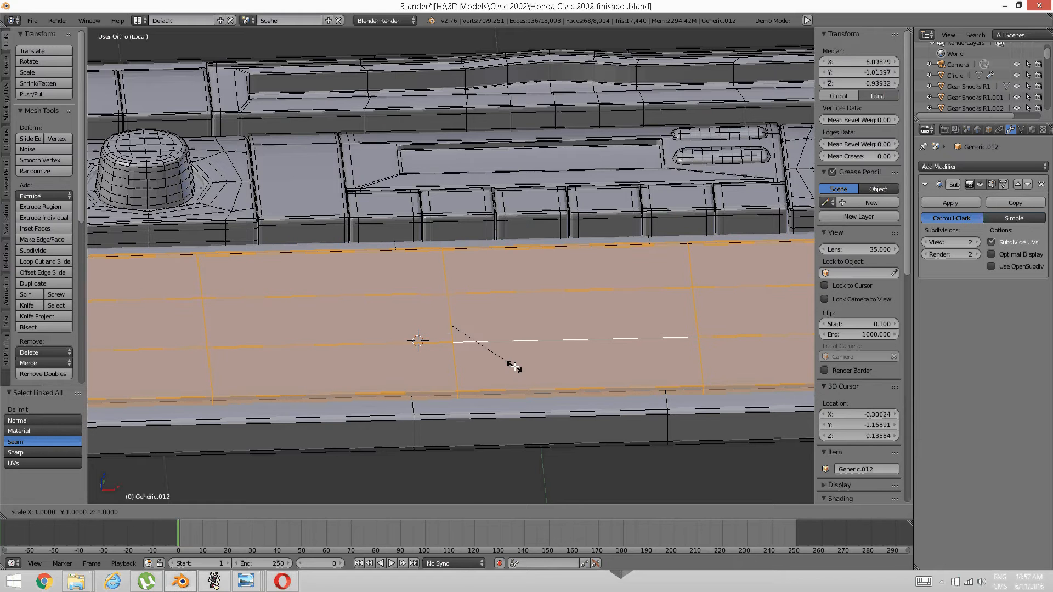
{"action": "key", "text": "z"}
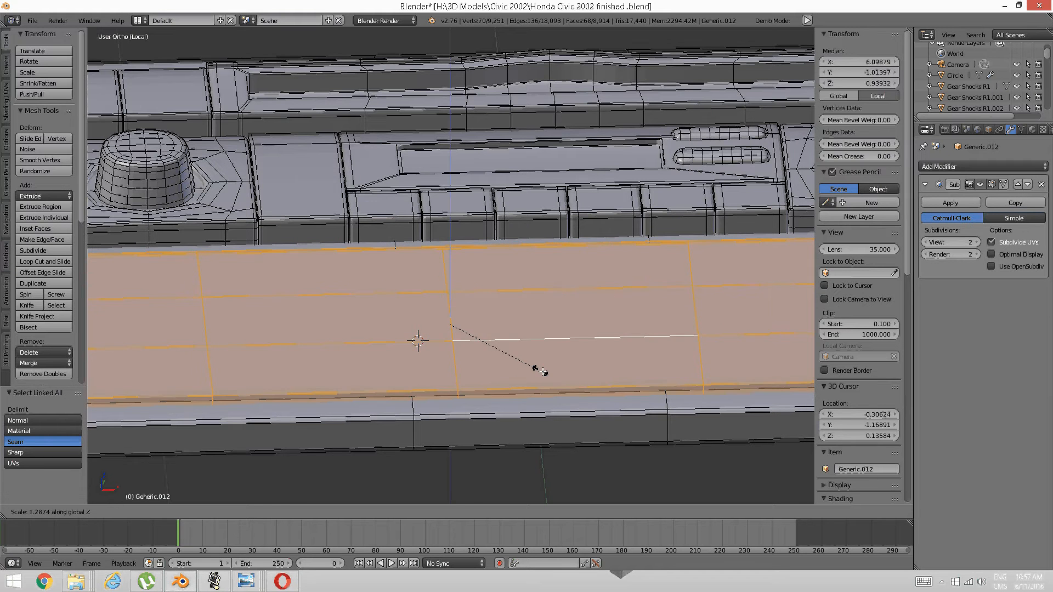
{"action": "left_click", "coordinate": [546, 372]}
{"action": "middle_click_drag", "start_coordinate": [546, 372], "coordinate": [475, 250]}
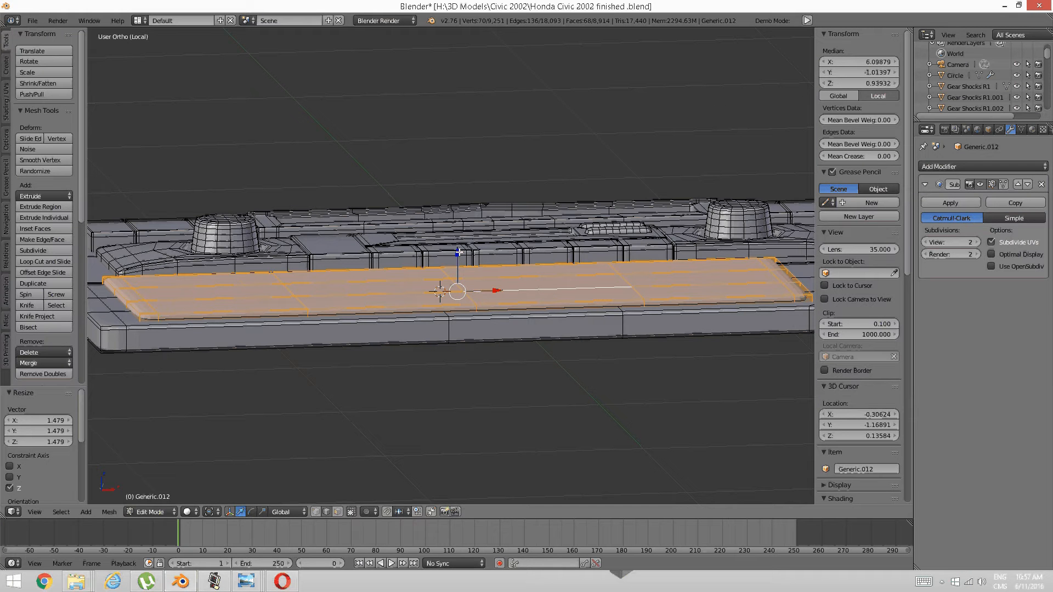
{"action": "key", "text": "a"}
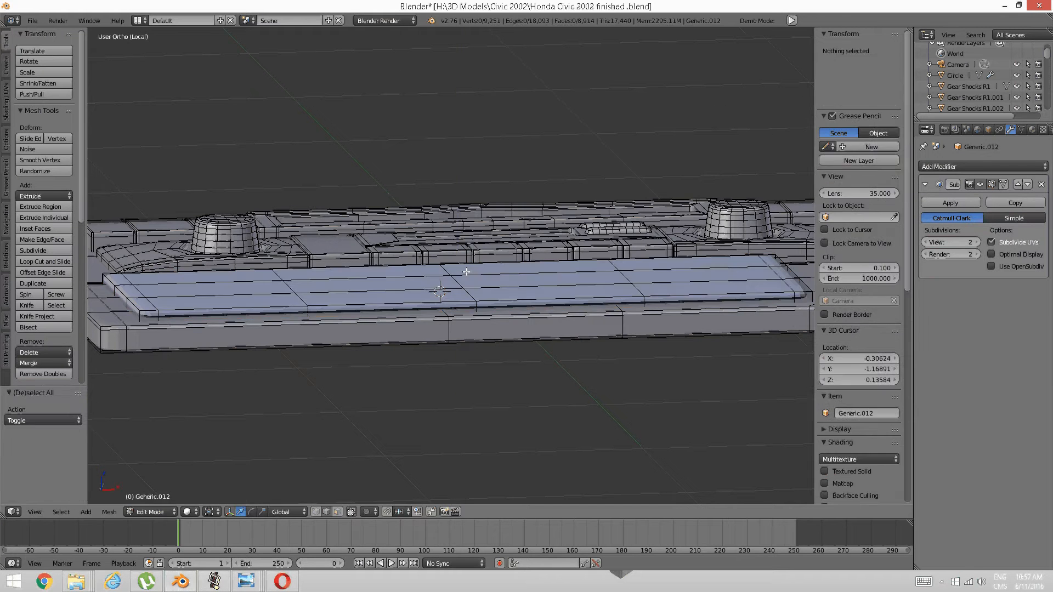
Isolate the drawer panel by inverting its linked selection and hiding all the other dashboard geometry.
{"action": "middle_click_drag", "start_coordinate": [466, 272], "coordinate": [423, 303]}
{"action": "right_click", "coordinate": [428, 304]}
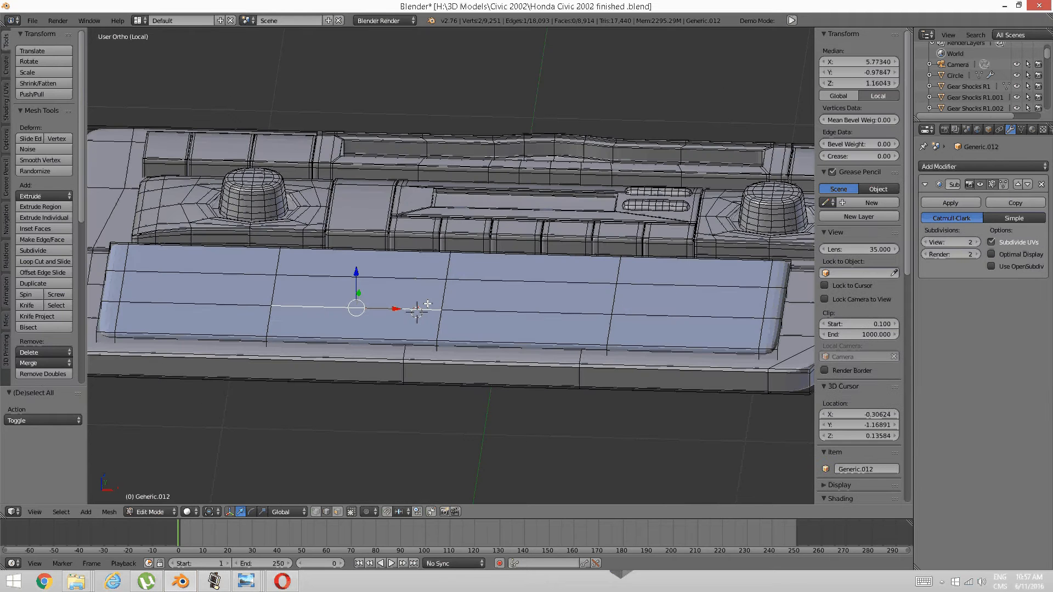
{"action": "key", "text": "ctrl+l"}
{"action": "key", "text": "ctrl+i"}
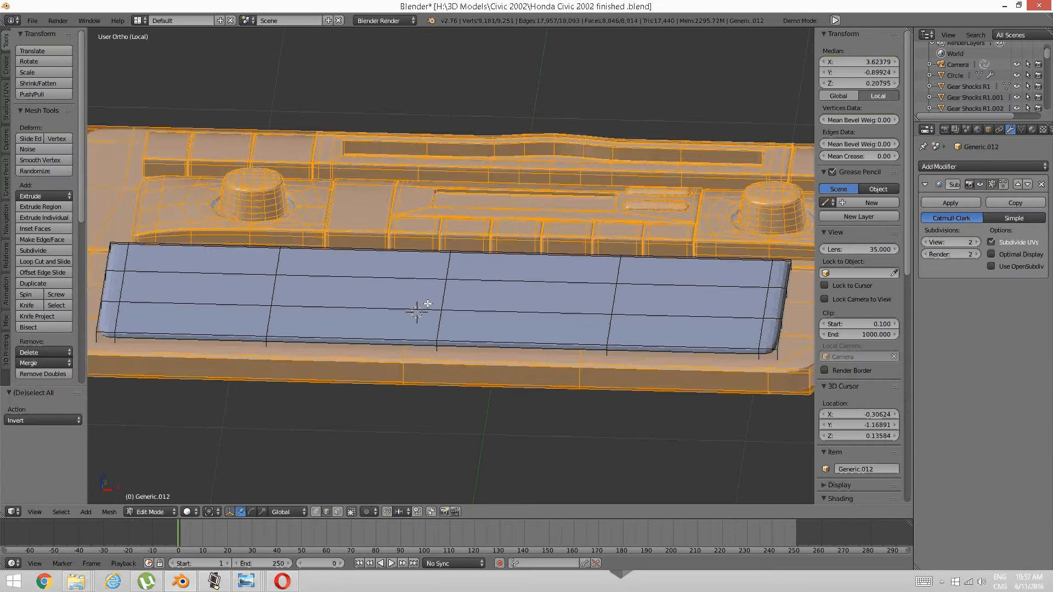
{"action": "key", "text": "h"}
Add a loop cut around the panel's side faces, slide it close to the bottom edge and clear the selection.
{"action": "scroll", "coordinate": [364, 329], "scroll_direction": "up", "scroll_amount": 3}
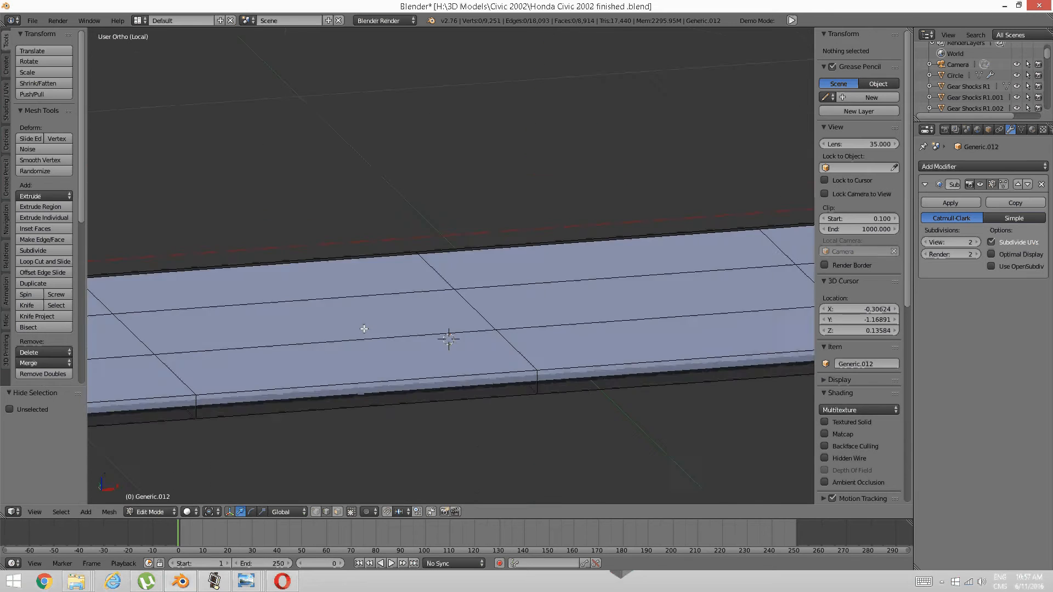
{"action": "middle_click_drag", "start_coordinate": [365, 329], "coordinate": [520, 294]}
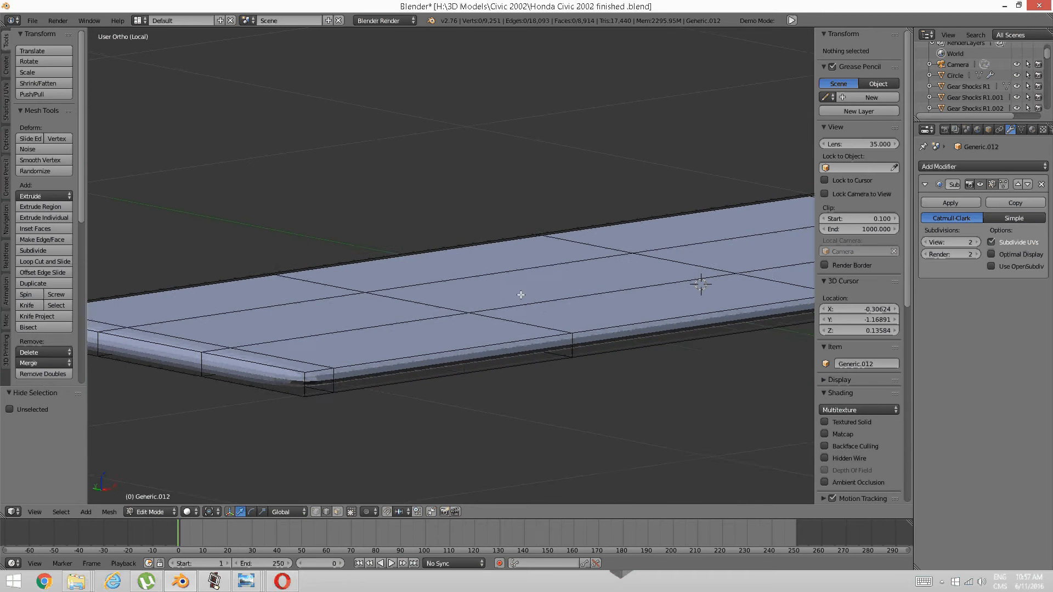
{"action": "key", "text": "ctrl+r"}
{"action": "left_click", "coordinate": [322, 383]}
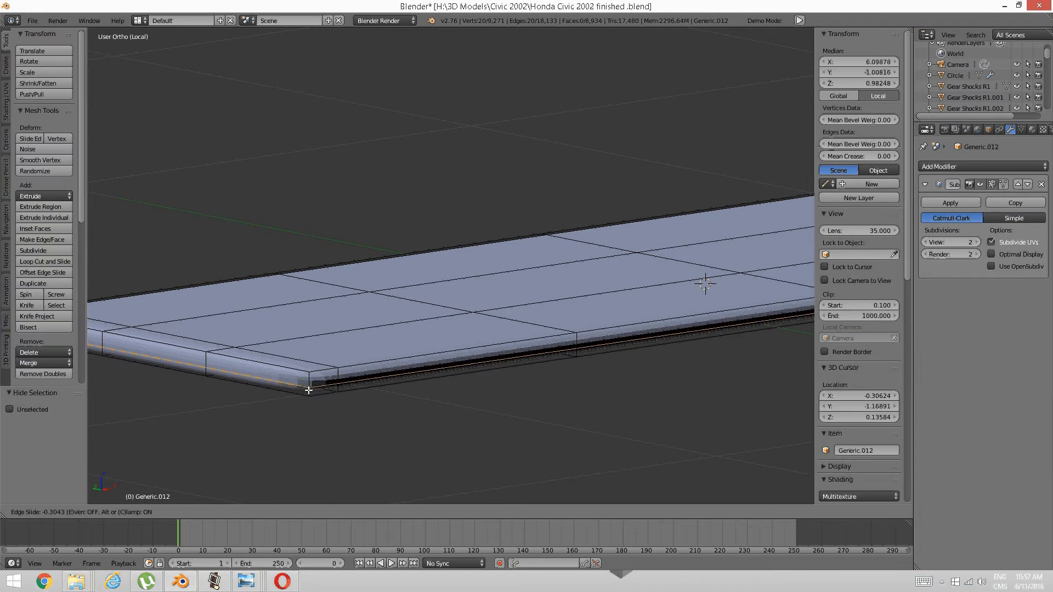
{"action": "left_click", "coordinate": [309, 386]}
{"action": "key", "text": "a"}
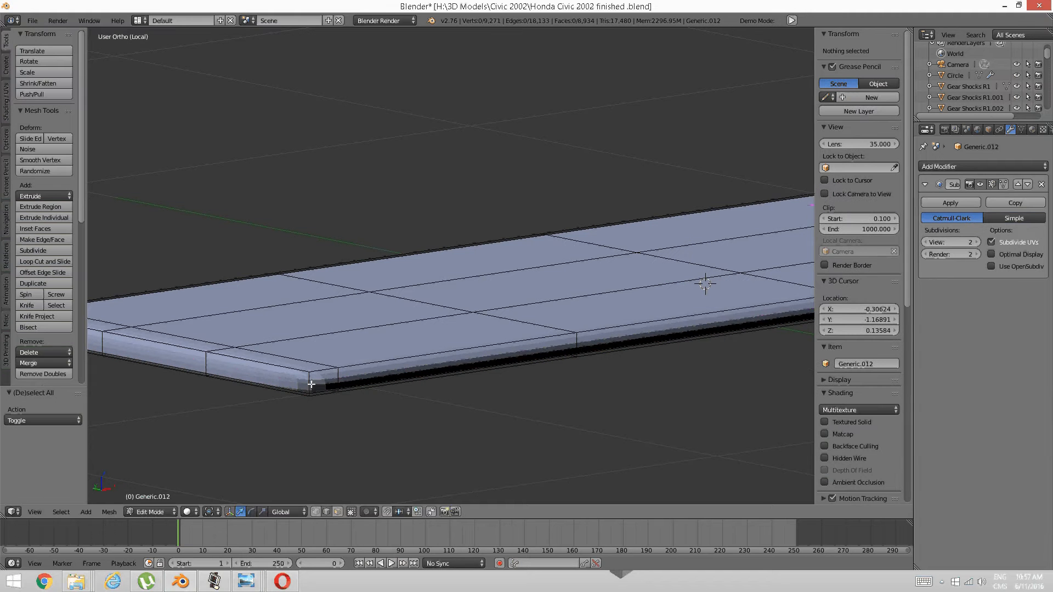
Add a second loop cut around the panel's side faces, slide it close to the top edge and clear the selection.
{"action": "key", "text": "ctrl+r"}
{"action": "left_click", "coordinate": [311, 384]}
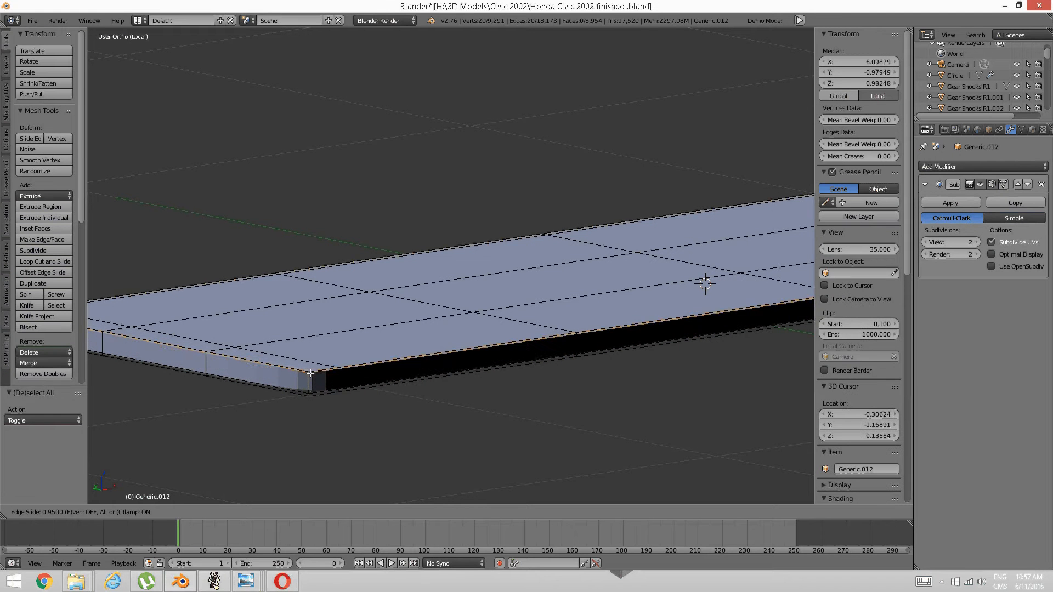
{"action": "left_click", "coordinate": [310, 375]}
{"action": "key", "text": "a"}
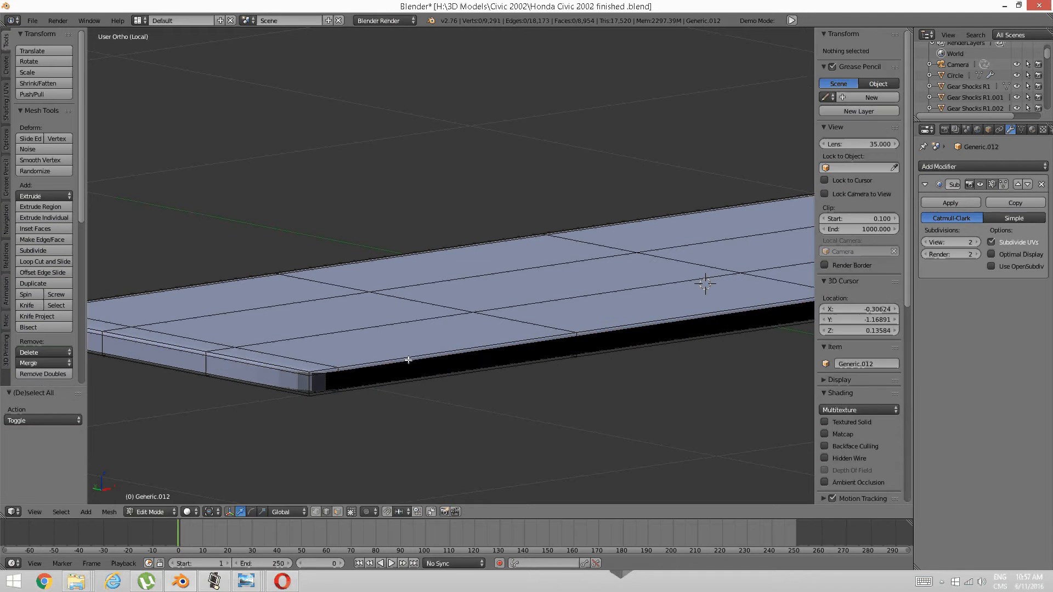
Recalculate the whole panel's normals to face outward, reveal the hidden dashboard geometry and clear the selection.
{"action": "middle_click_drag", "start_coordinate": [310, 375], "coordinate": [378, 373]}
{"action": "key", "text": "KP_7"}
{"action": "scroll", "coordinate": [400, 348], "scroll_direction": "down", "scroll_amount": 4}
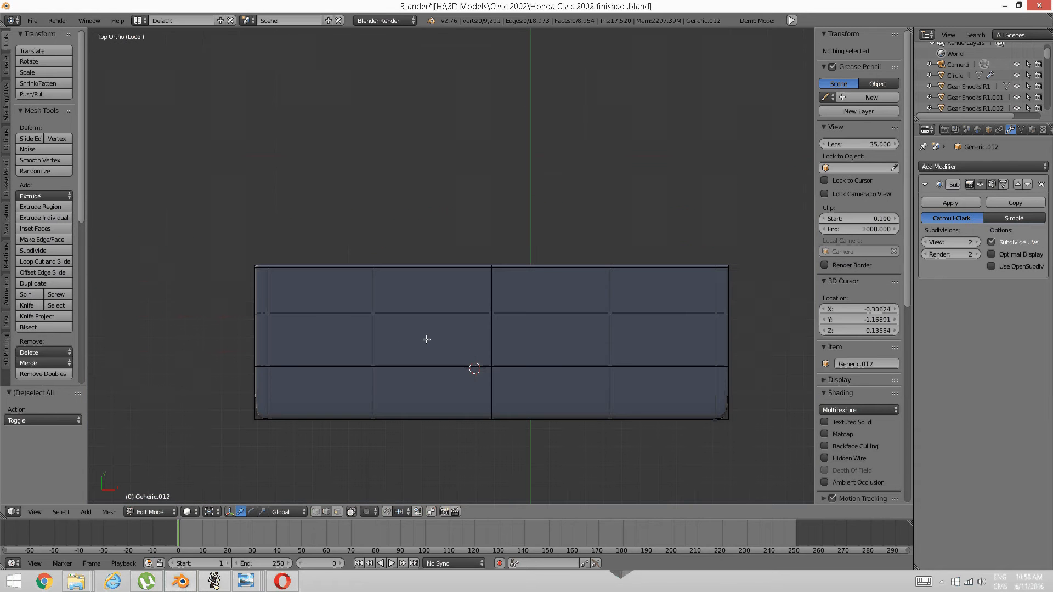
{"action": "right_click", "coordinate": [461, 326]}
{"action": "key", "text": "ctrl+l"}
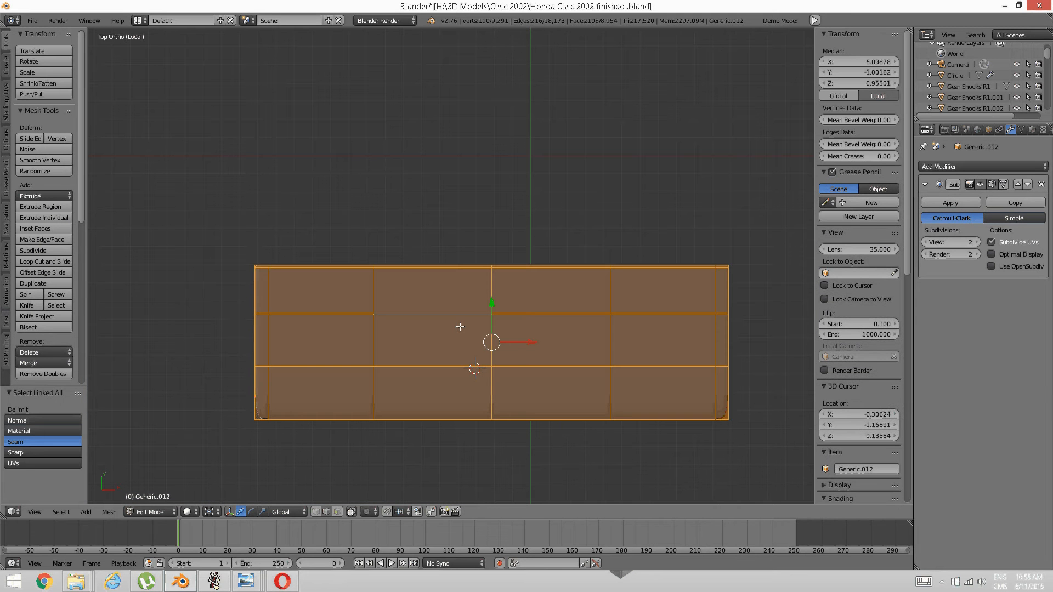
{"action": "key", "text": "ctrl+n"}
{"action": "key", "text": "a"}
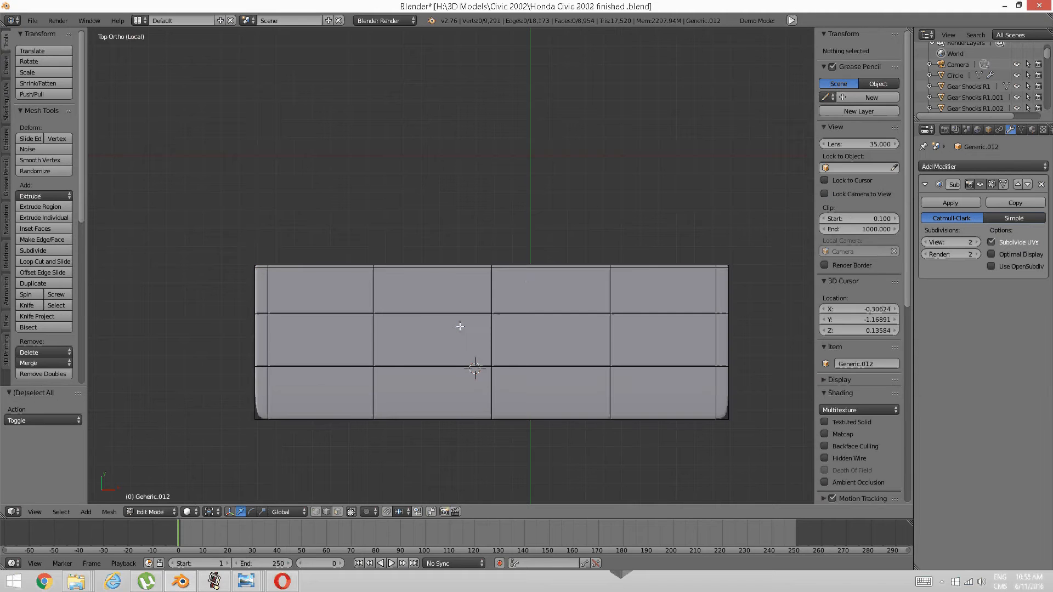
{"action": "key", "text": "alt+h"}
{"action": "key", "text": "a"}
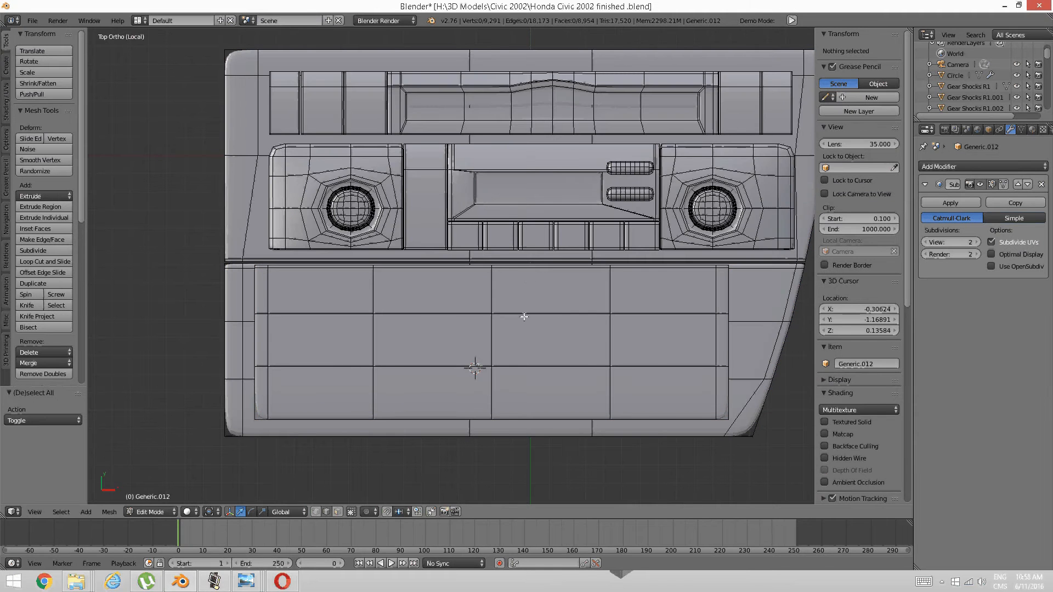
Add two evenly spaced vertical loop cuts in the panel column just right of its centre line.
{"action": "key", "text": "Home"}
{"action": "scroll", "coordinate": [442, 307], "scroll_direction": "up", "scroll_amount": 3}
{"action": "middle_click_drag", "start_coordinate": [442, 307], "coordinate": [440, 347]}
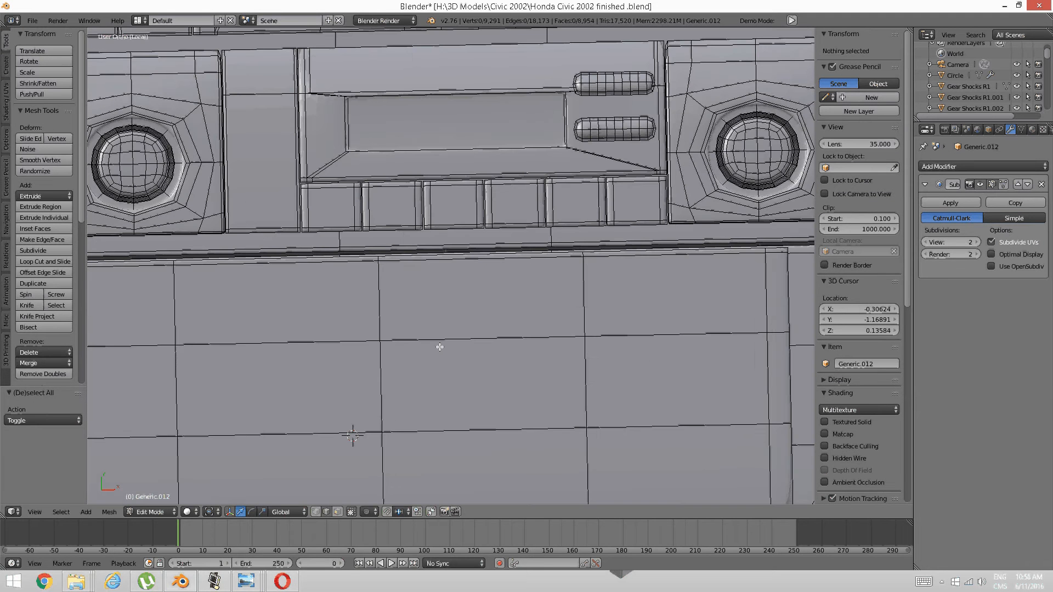
{"action": "key", "text": "KP_7"}
{"action": "scroll", "coordinate": [440, 344], "scroll_direction": "down", "scroll_amount": 5}
{"action": "middle_click_drag", "start_coordinate": [429, 333], "coordinate": [441, 337], "text": "shift"}
{"action": "scroll", "coordinate": [441, 338], "scroll_direction": "up", "scroll_amount": 3}
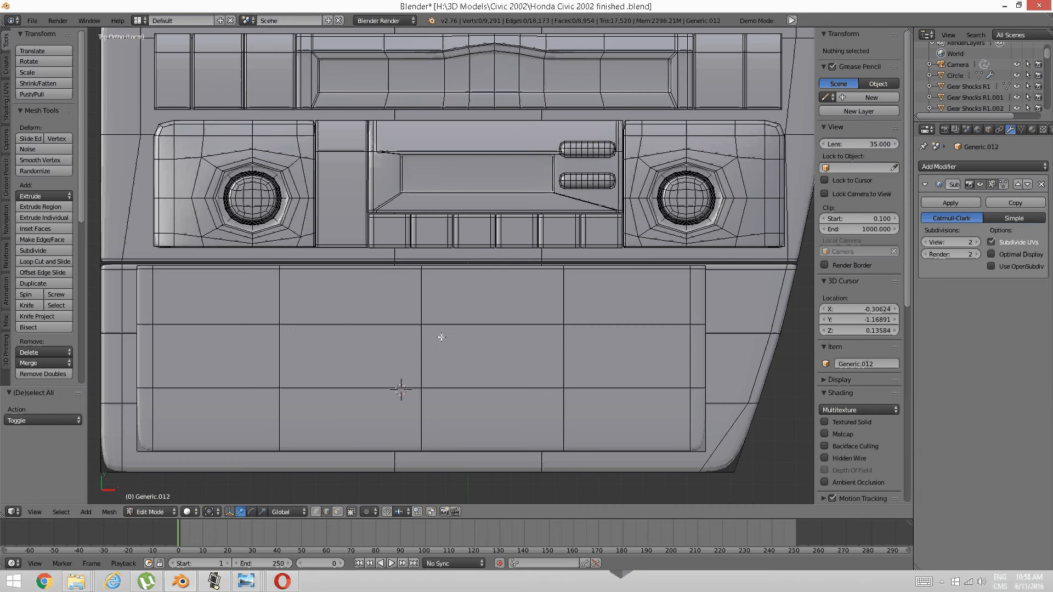
{"action": "key", "text": "ctrl+r"}
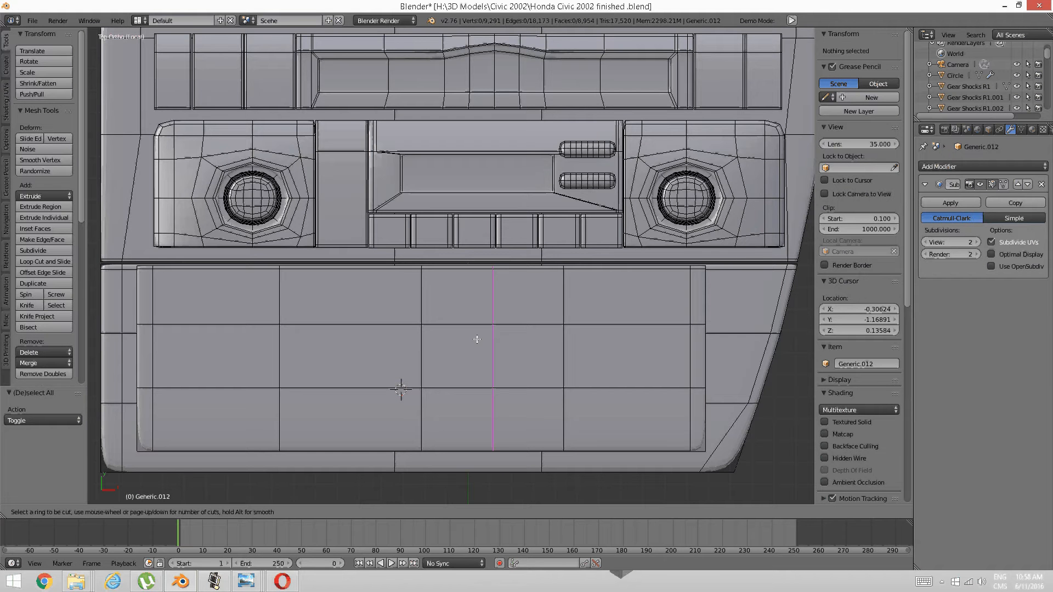
{"action": "scroll", "coordinate": [477, 339], "scroll_direction": "up", "scroll_amount": 1}
{"action": "left_click", "coordinate": [477, 340]}
{"action": "right_click", "coordinate": [343, 335]}
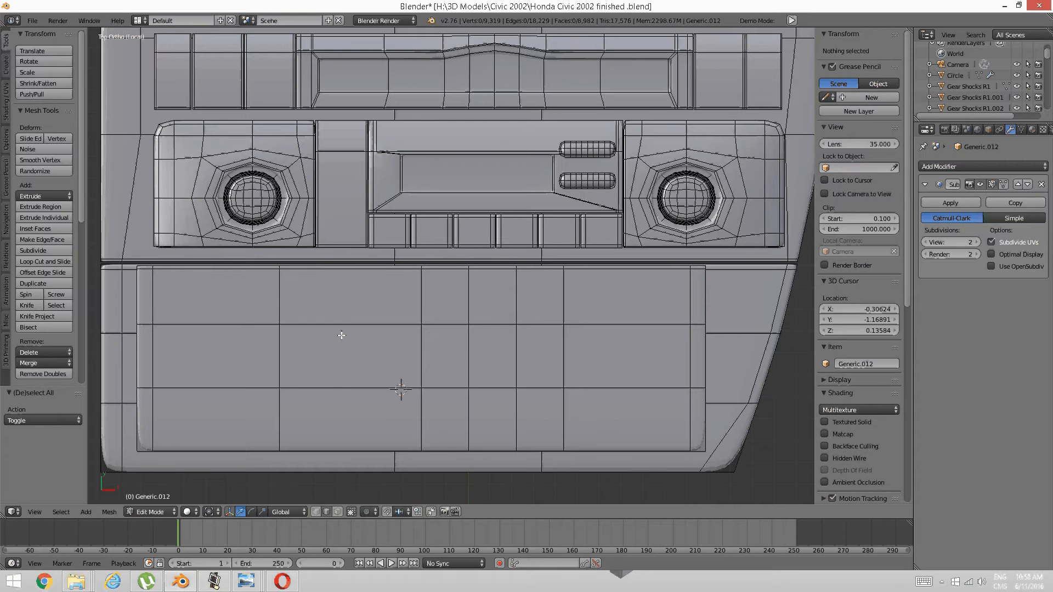
Add two evenly spaced vertical loop cuts in the panel column just left of its centre line.
{"action": "key", "text": "ctrl+r"}
{"action": "left_click", "coordinate": [340, 335]}
{"action": "right_click", "coordinate": [341, 335]}
Check the drawer handle in the reference photo and add a horizontal loop cut to the panel's middle row, slid towards its lower edge.
{"action": "middle_click_drag", "start_coordinate": [340, 335], "coordinate": [373, 365]}
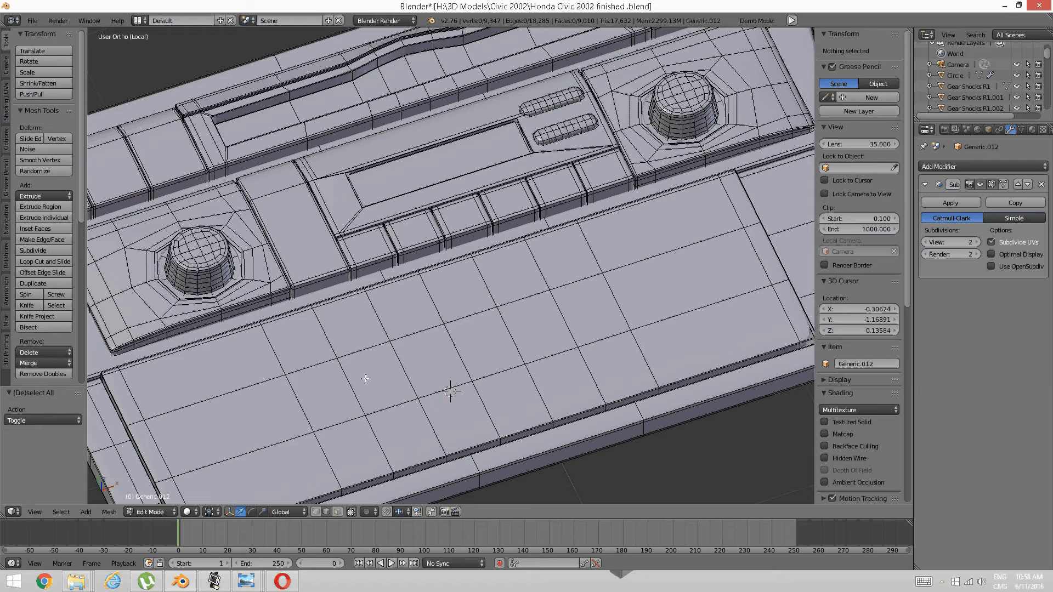
{"action": "key", "text": "KP_7"}
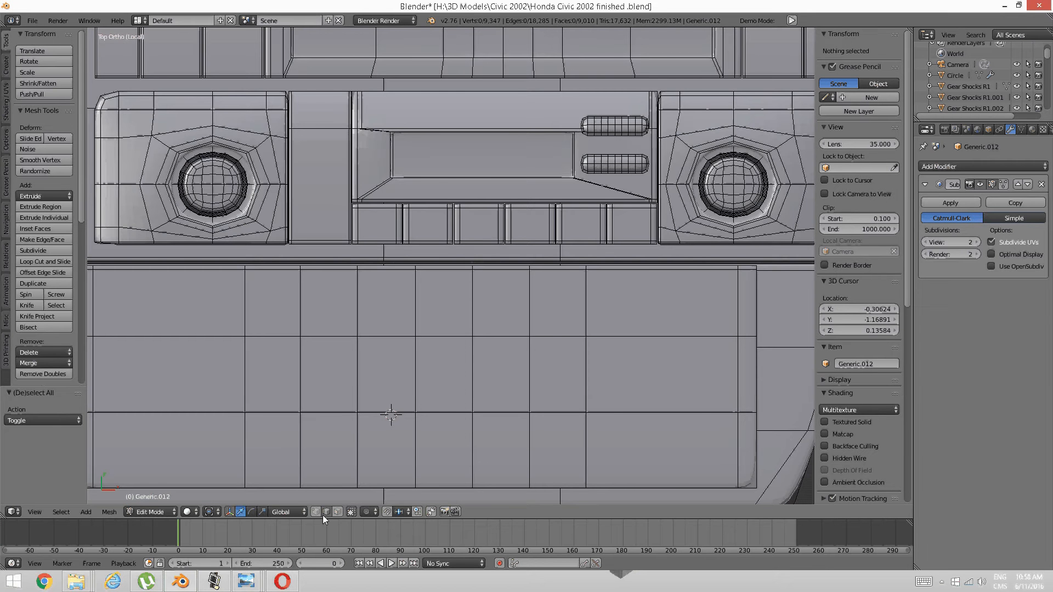
{"action": "mouse_move", "coordinate": [248, 582]}
{"action": "left_click", "coordinate": [378, 530]}
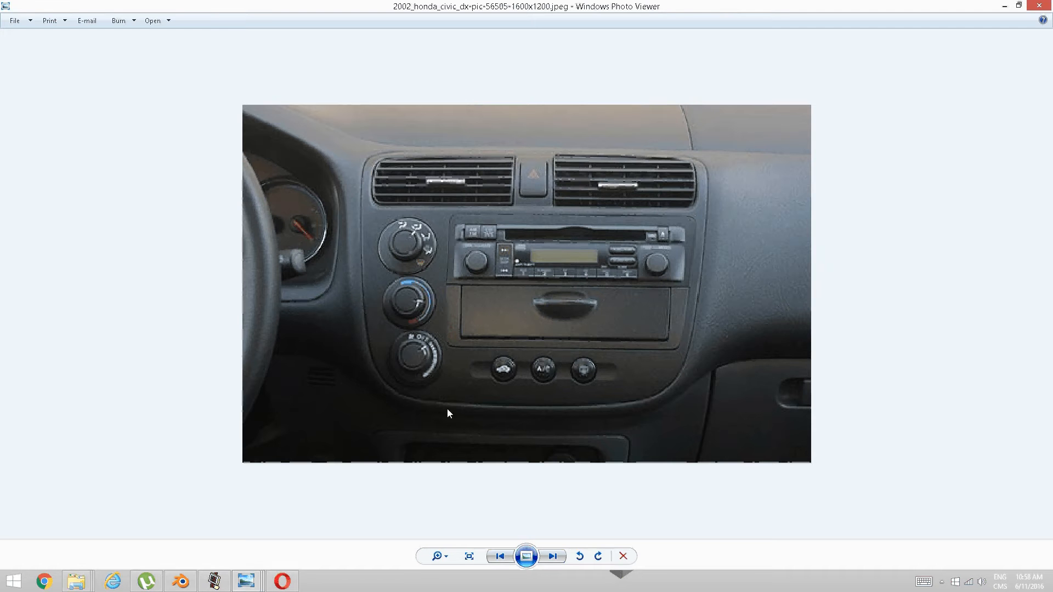
{"action": "left_click", "coordinate": [180, 582]}
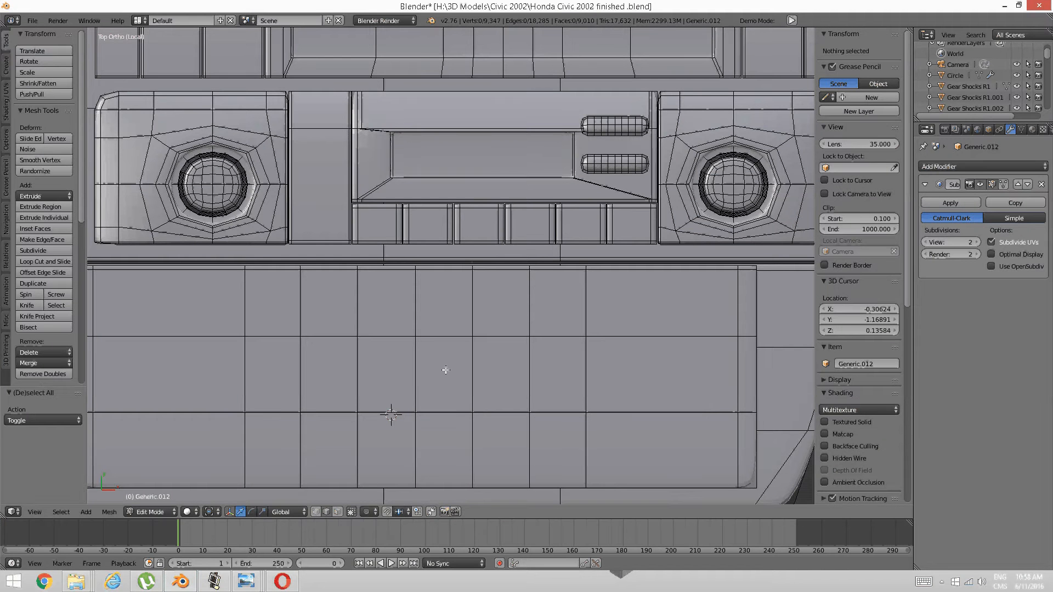
{"action": "key", "text": "ctrl+r"}
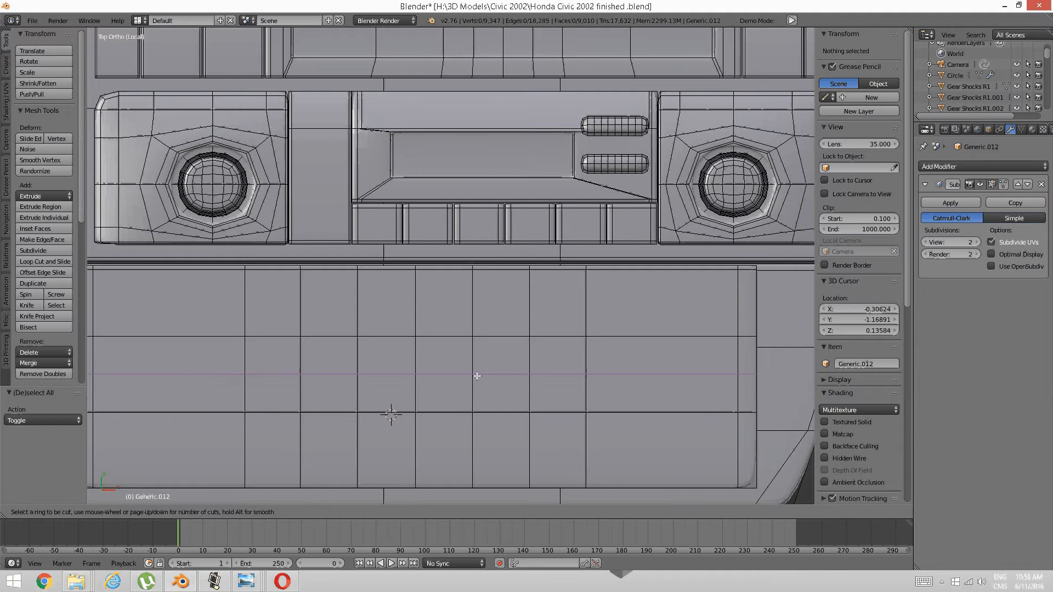
{"action": "left_click", "coordinate": [472, 384]}
{"action": "left_click", "coordinate": [466, 396]}
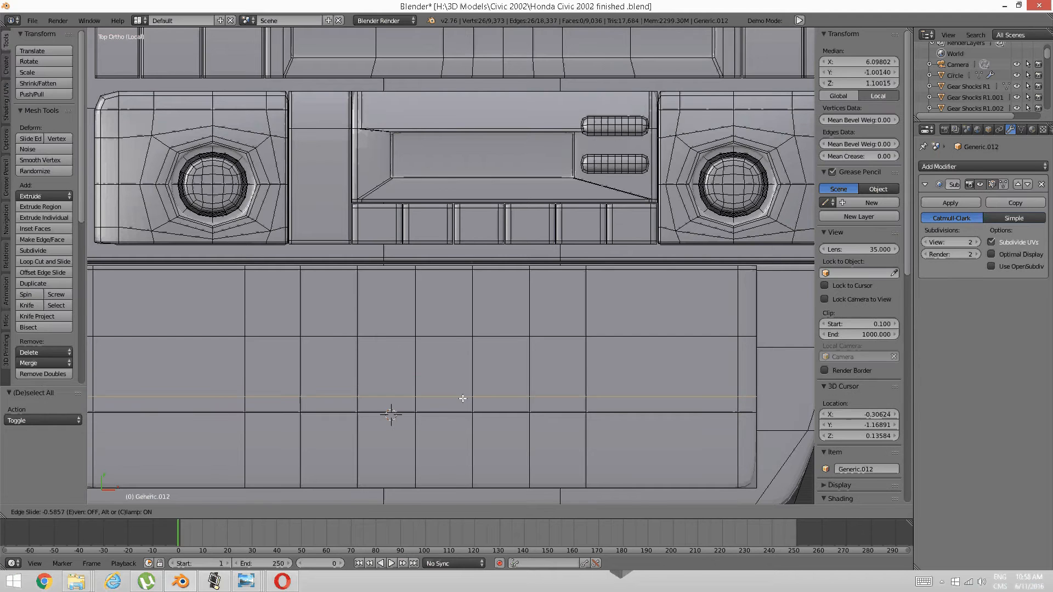
{"action": "key", "text": "a"}
Add a centred horizontal loop cut between the middle row's upper edge and the previous cut, and clear the selection.
{"action": "middle_click_drag", "start_coordinate": [465, 396], "coordinate": [460, 358]}
{"action": "key", "text": "ctrl+r"}
{"action": "left_click", "coordinate": [463, 380]}
{"action": "left_click", "coordinate": [464, 380]}
{"action": "key", "text": "a"}
Add a horizontal loop cut through the centre of the panel's top row, just below the radio, and clear the selection.
{"action": "key", "text": "KP_7"}
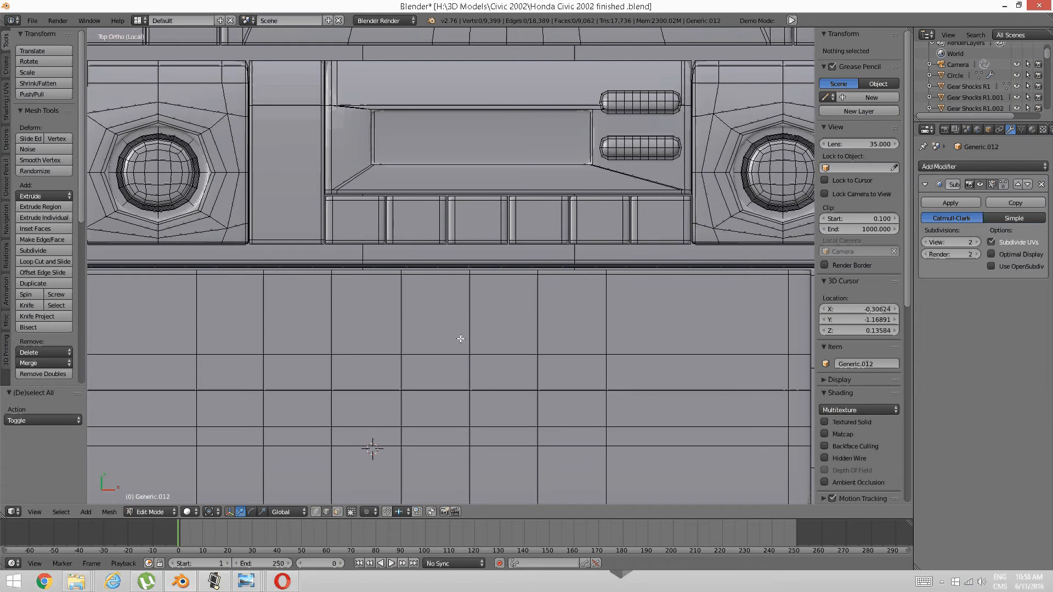
{"action": "key", "text": "ctrl+r"}
{"action": "left_click", "coordinate": [460, 340]}
{"action": "left_click", "coordinate": [460, 340]}
{"action": "key", "text": "a"}
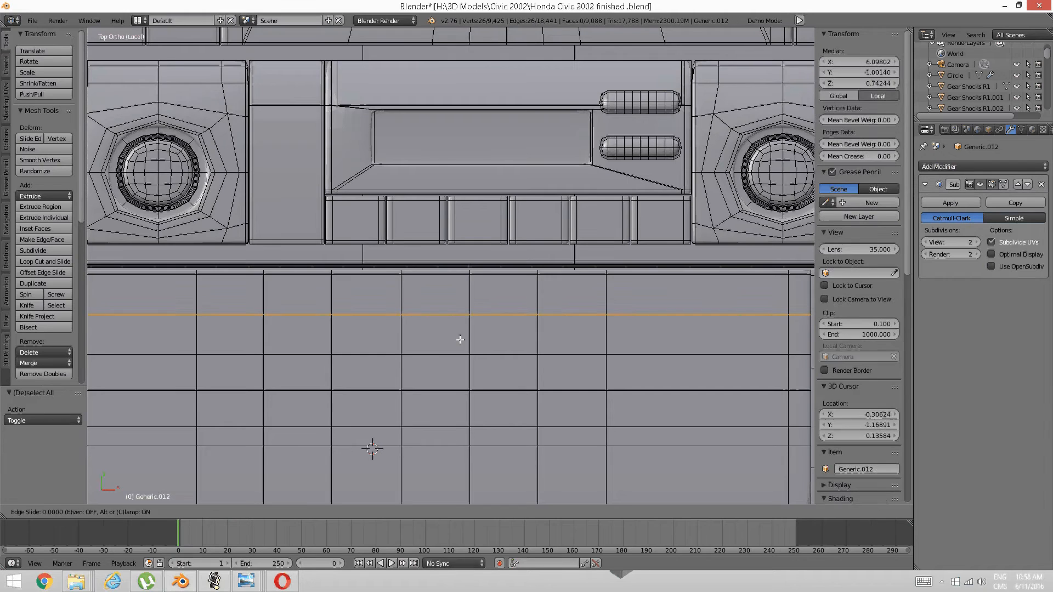
{"action": "left_click", "coordinate": [400, 313]}
Switch the mesh selection mode to faces and clear any faces picked on the panel.
{"action": "middle_click_drag", "start_coordinate": [369, 447], "coordinate": [427, 357]}
{"action": "key", "text": "ctrl+Tab"}
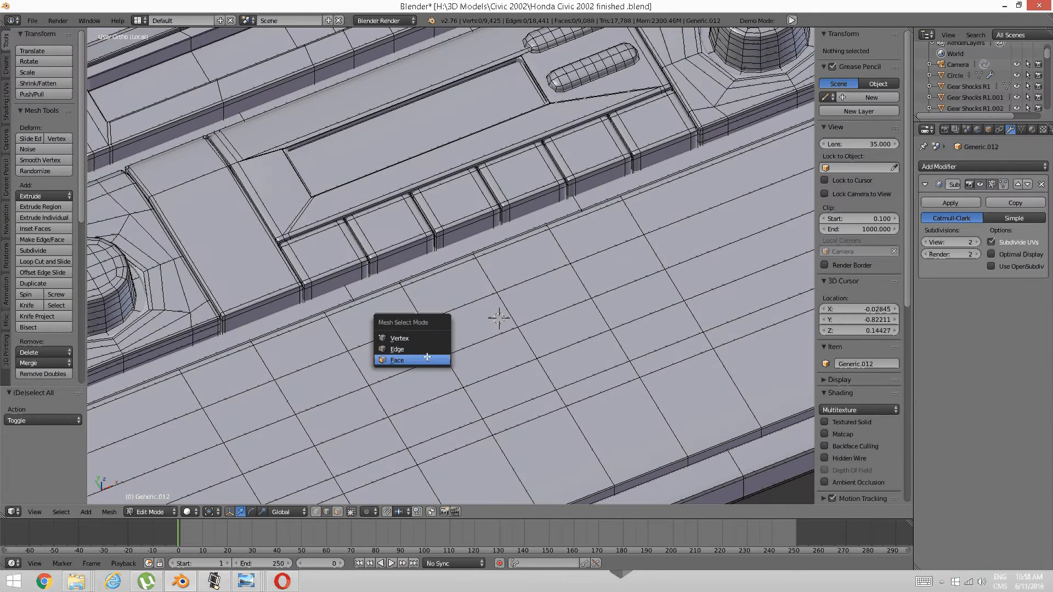
{"action": "left_click", "coordinate": [428, 357]}
{"action": "right_click", "coordinate": [423, 384]}
{"action": "right_click", "coordinate": [466, 367], "text": "shift"}
{"action": "key", "text": "a"}
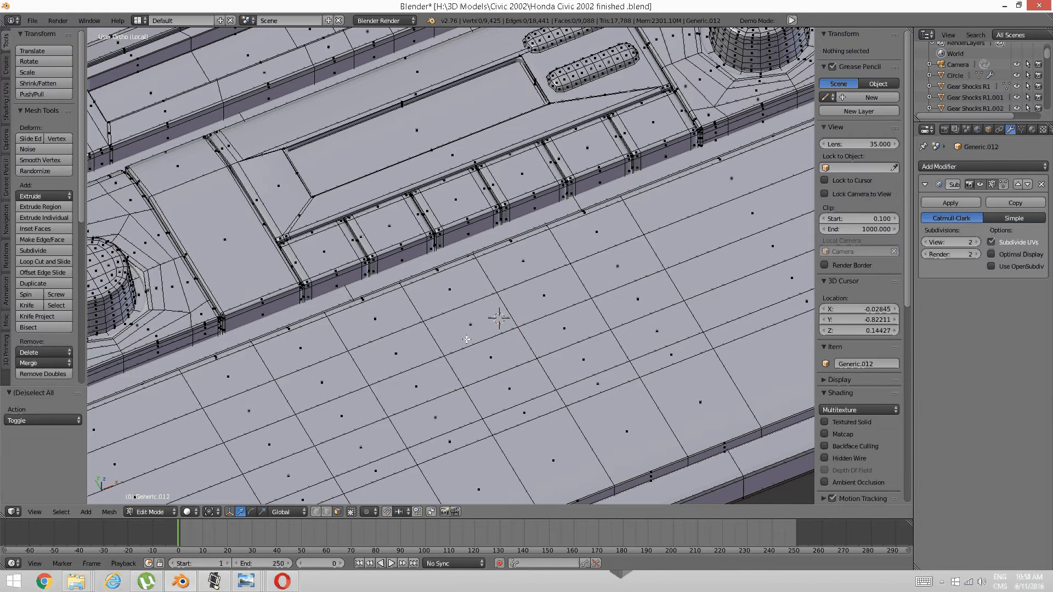
Select the central block of eight panel faces, four wide and two deep, and extrude it 0.073 outward.
{"action": "right_click", "coordinate": [488, 351]}
{"action": "right_click", "coordinate": [371, 397], "text": "shift"}
{"action": "right_click", "coordinate": [365, 409], "text": "shift"}
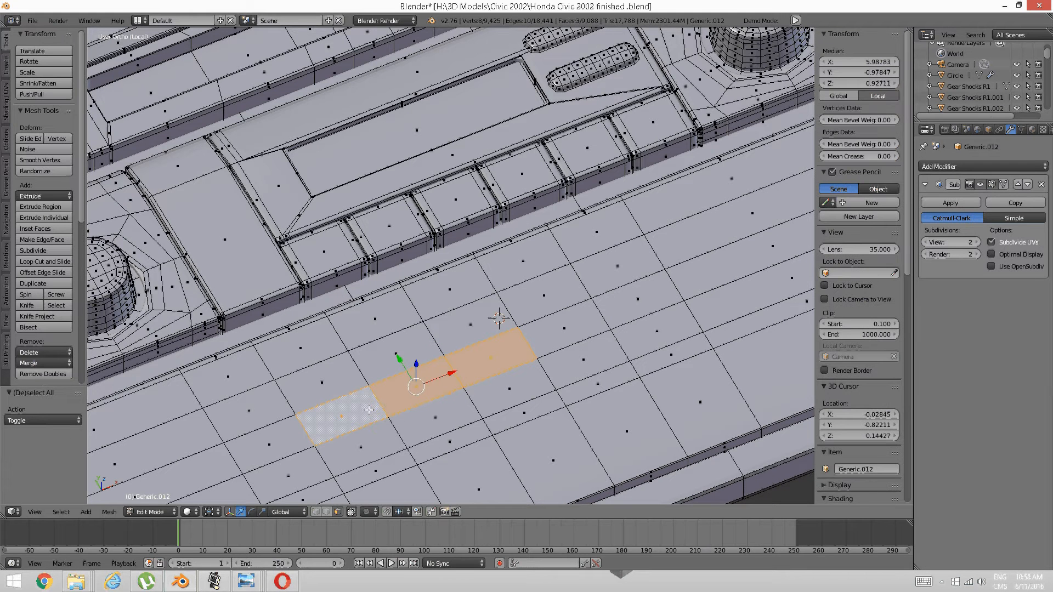
{"action": "right_click", "coordinate": [385, 431], "text": "shift"}
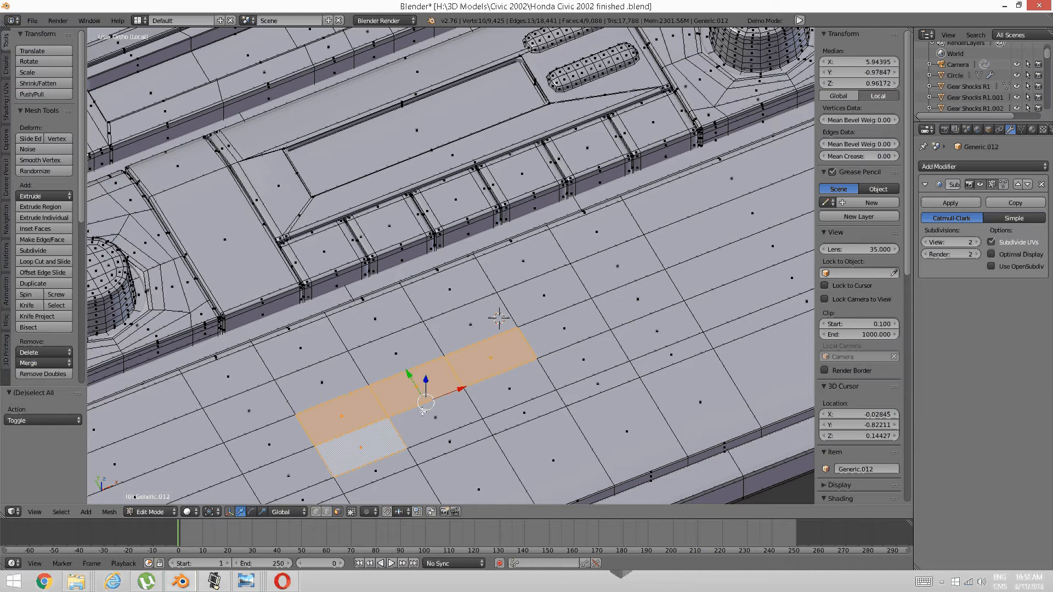
{"action": "right_click", "coordinate": [435, 418], "text": "shift"}
{"action": "right_click", "coordinate": [510, 389], "text": "shift"}
{"action": "right_click", "coordinate": [584, 359], "text": "shift"}
{"action": "right_click", "coordinate": [566, 329], "text": "shift"}
{"action": "middle_click_drag", "start_coordinate": [500, 373], "coordinate": [482, 362]}
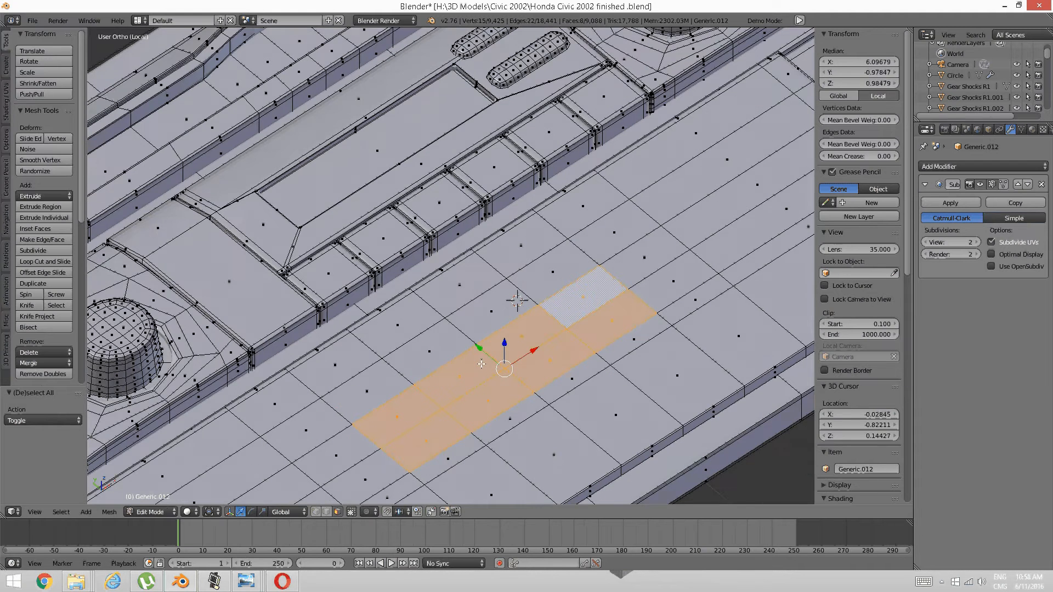
{"action": "key", "text": "e"}
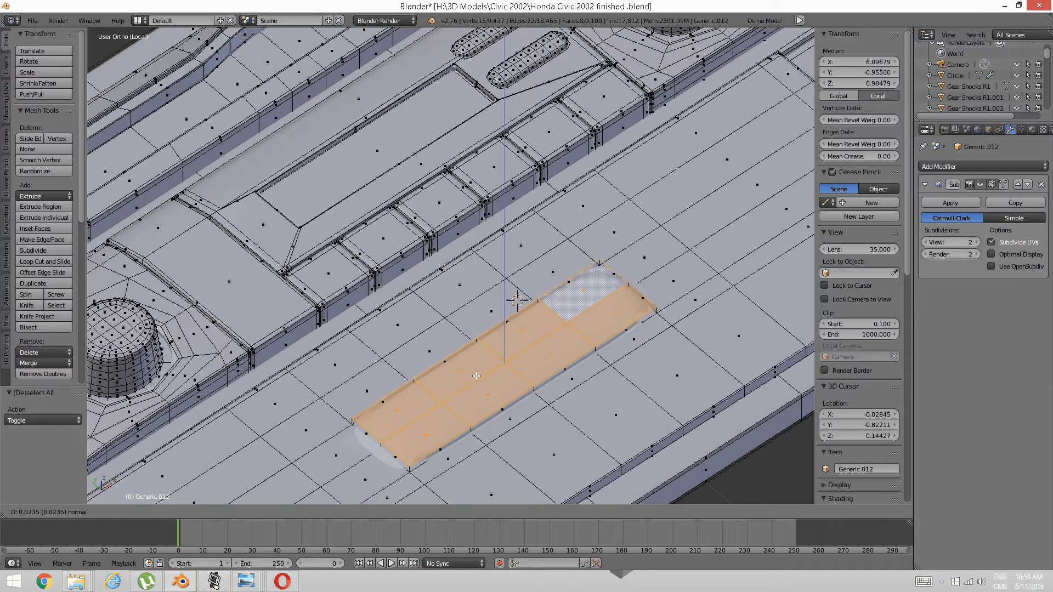
{"action": "left_click", "coordinate": [473, 365]}
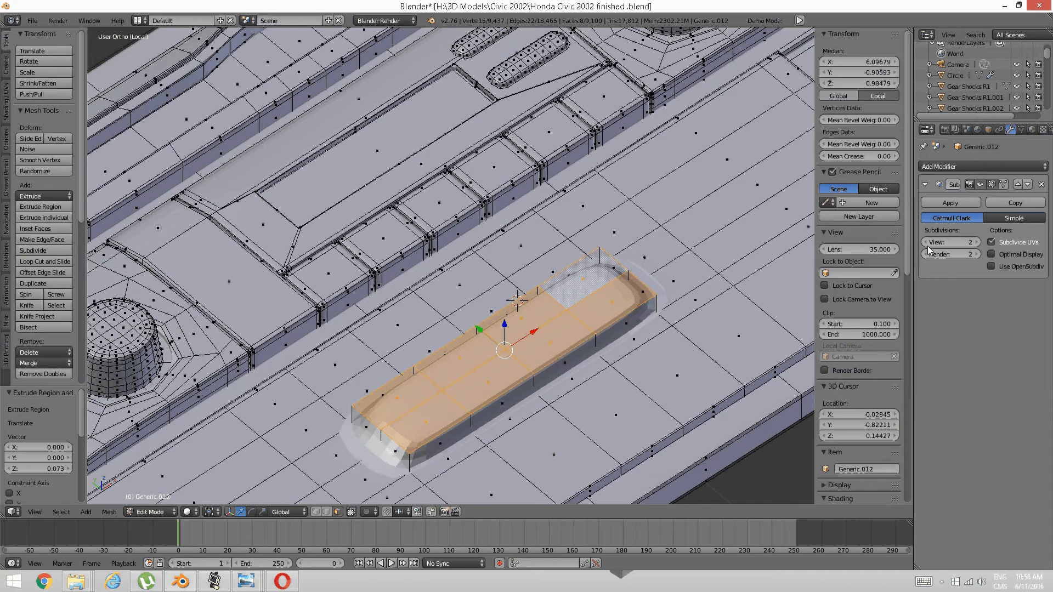
Set the Subdivision Surface view level to 0 and raise the extruded block's top faces by 0.005 along Z.
{"action": "double_click", "coordinate": [927, 243]}
{"action": "middle_click_drag", "start_coordinate": [498, 410], "coordinate": [483, 369]}
{"action": "scroll", "coordinate": [480, 346], "scroll_direction": "up", "scroll_amount": 1}
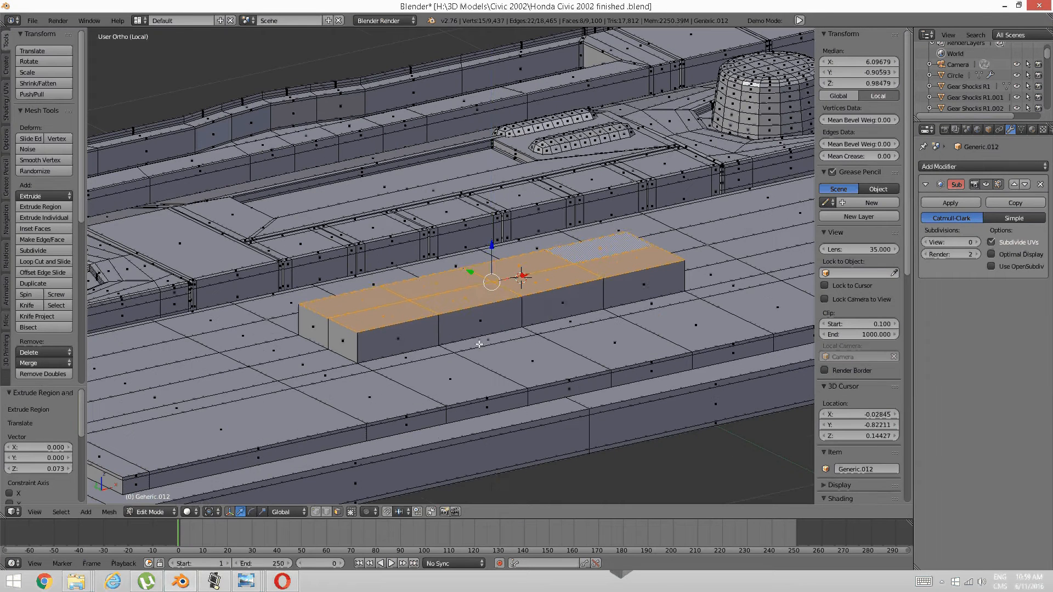
{"action": "left_click_drag", "start_coordinate": [492, 246], "coordinate": [492, 245]}
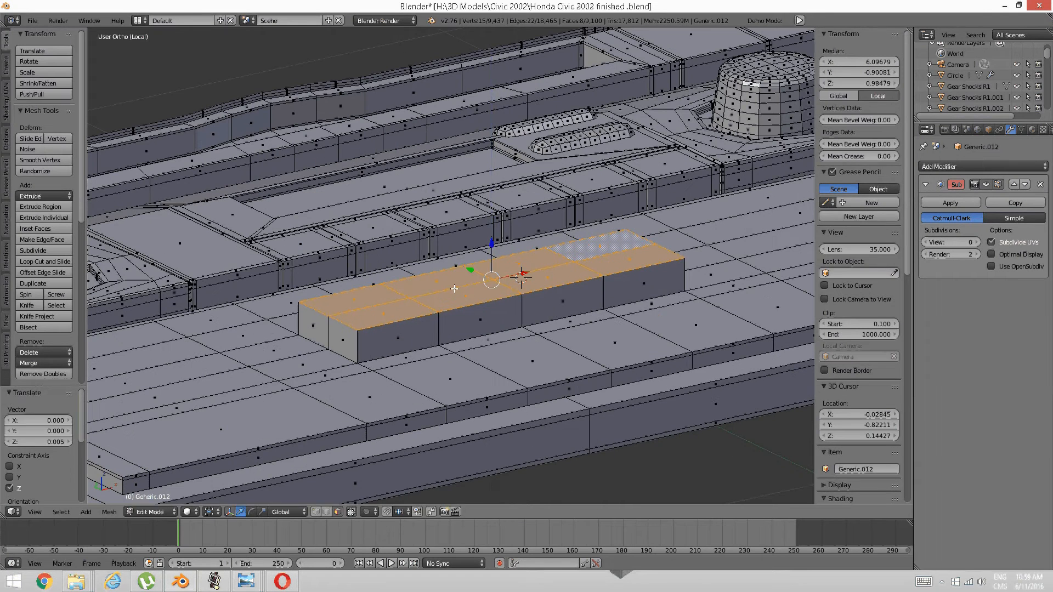
{"action": "middle_click_drag", "start_coordinate": [492, 245], "coordinate": [425, 314]}
Clear the face selection and switch the mesh selection mode to vertices.
{"action": "key", "text": "a"}
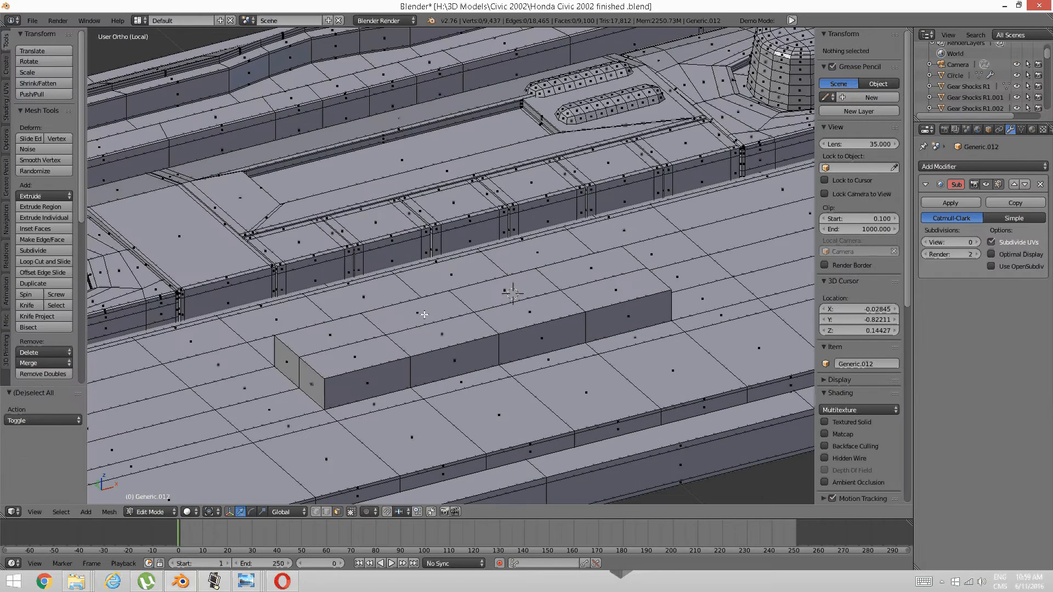
{"action": "key", "text": "ctrl+Tab"}
{"action": "left_click", "coordinate": [336, 316]}
Try to move the selected vertices at the handle block's left end, undo the move and clear the selection.
{"action": "left_click", "coordinate": [324, 379]}
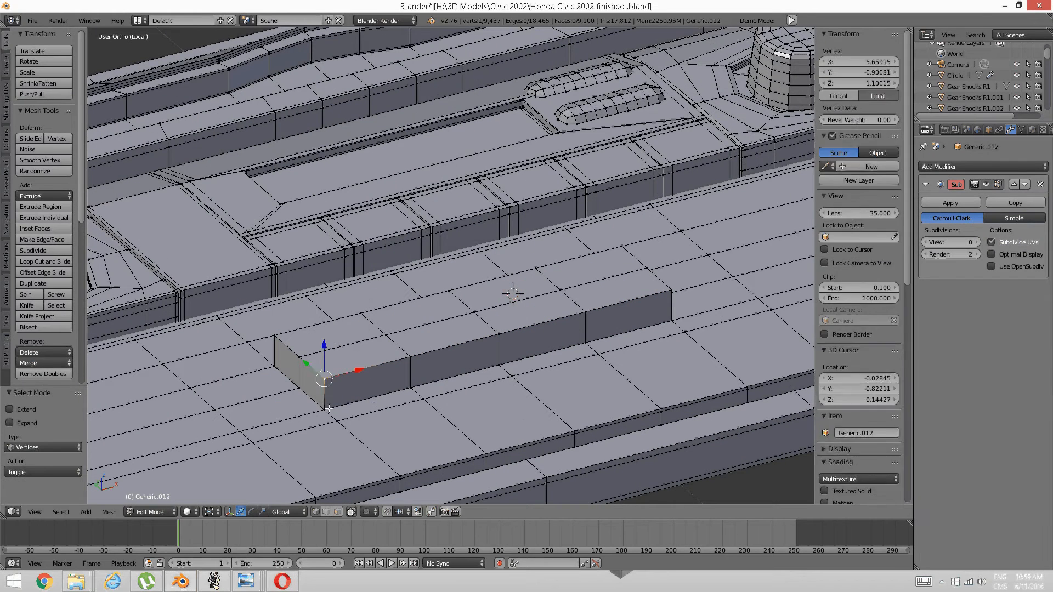
{"action": "left_click", "coordinate": [324, 408], "text": "shift"}
{"action": "right_click", "coordinate": [300, 358], "text": "shift"}
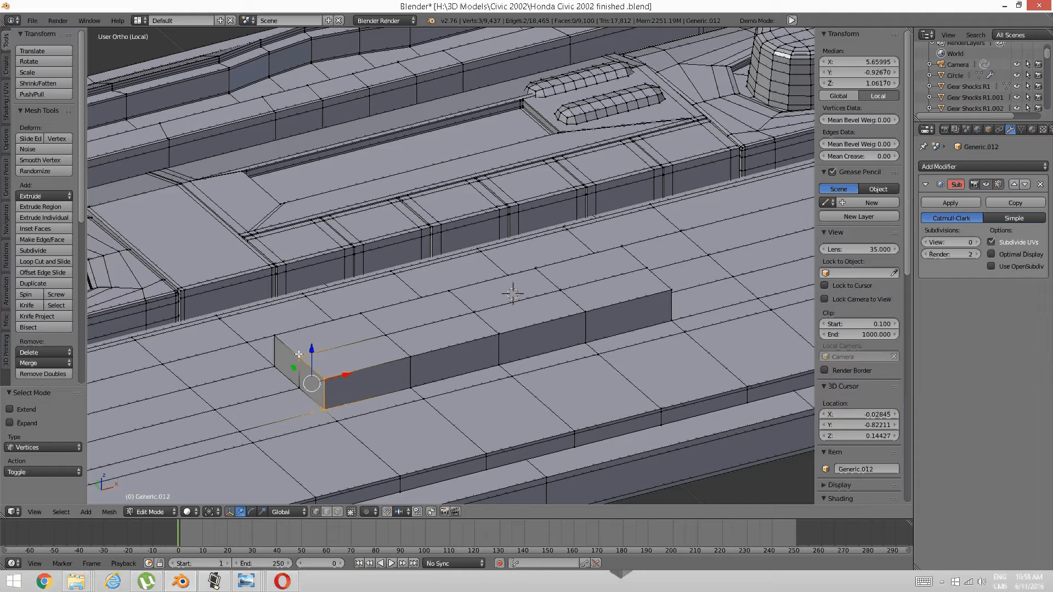
{"action": "right_click", "coordinate": [276, 336], "text": "shift"}
{"action": "middle_click_drag", "start_coordinate": [305, 337], "coordinate": [278, 326]}
{"action": "left_click_drag", "start_coordinate": [258, 321], "coordinate": [262, 317]}
{"action": "key", "text": "ctrl+z"}
{"action": "key", "text": "a"}
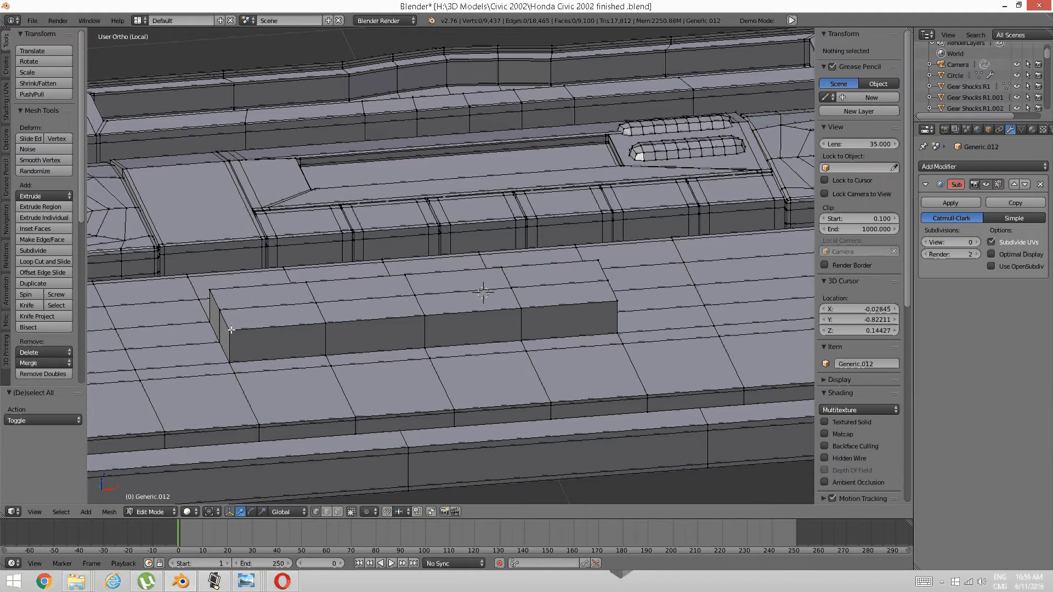
Merge the front top corner vertex at the handle block's left end into the base vertex below it, using At Last.
{"action": "right_click", "coordinate": [229, 329]}
{"action": "middle_click_drag", "start_coordinate": [229, 329], "coordinate": [281, 360]}
{"action": "right_click", "coordinate": [288, 377], "text": "shift"}
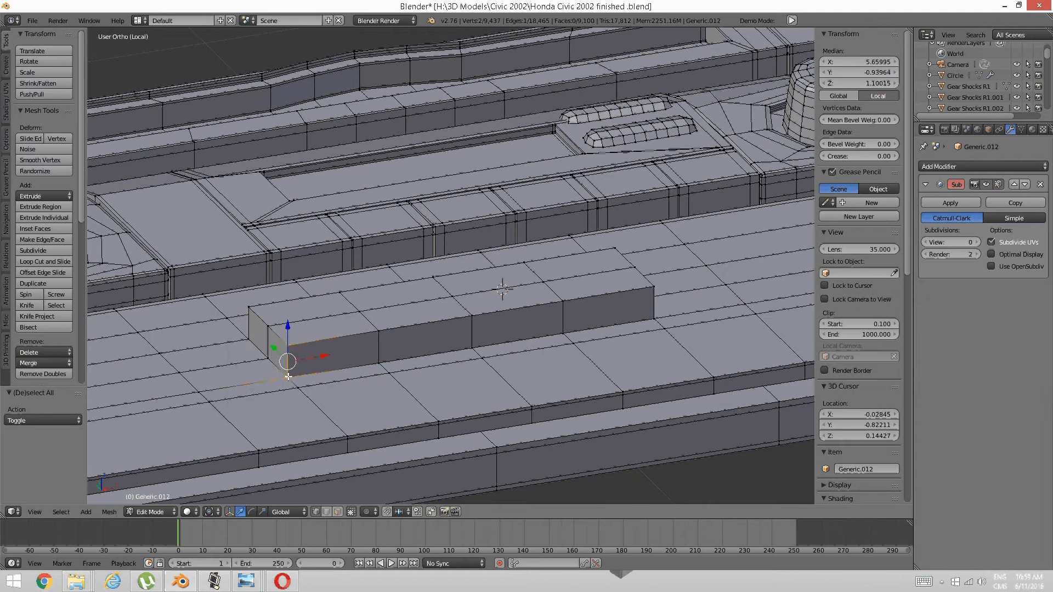
{"action": "key", "text": "alt+m"}
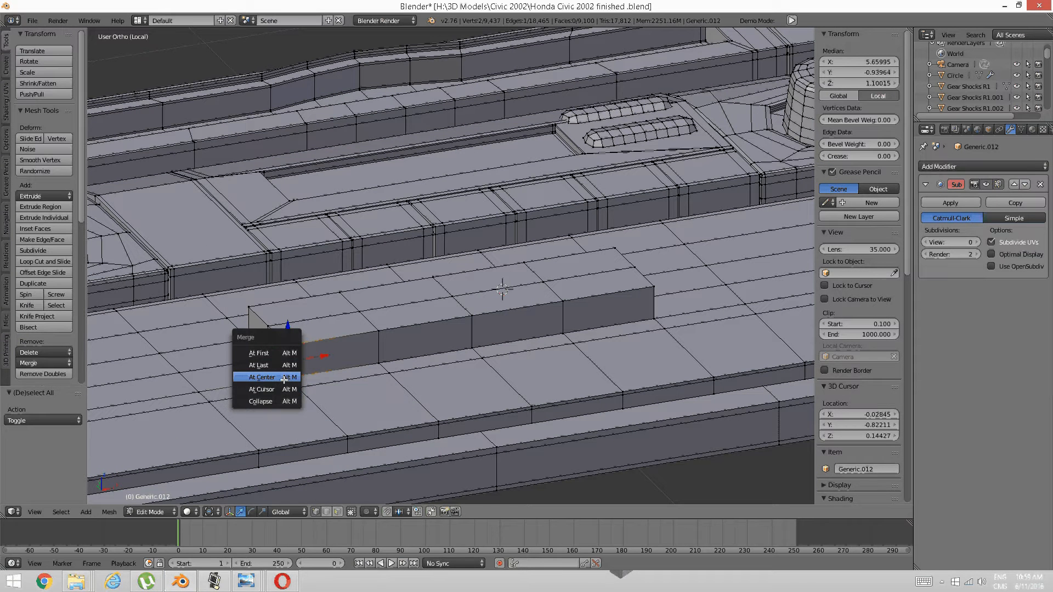
{"action": "left_click", "coordinate": [263, 365]}
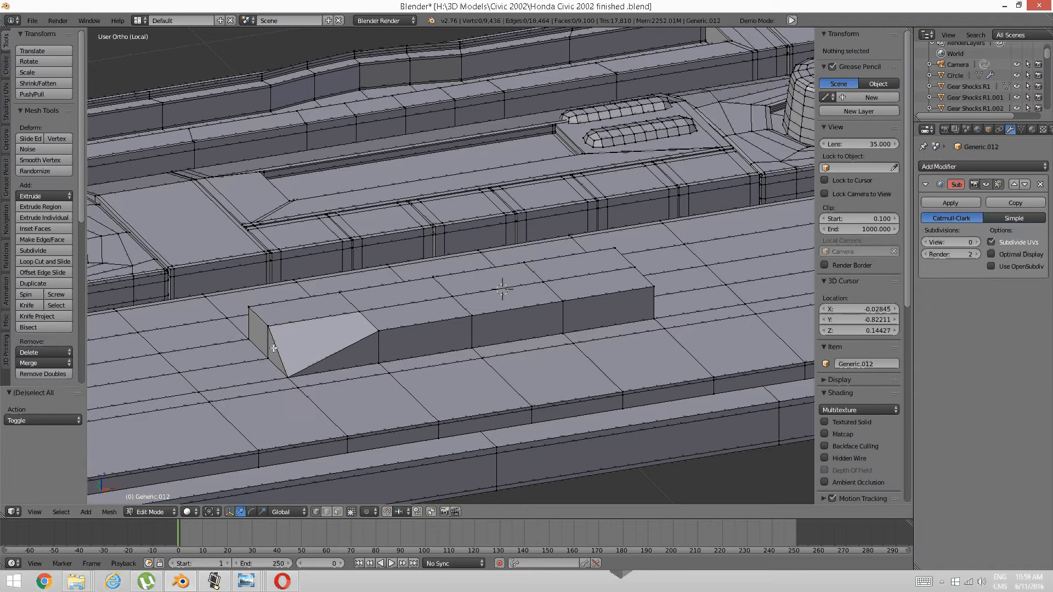
Merge the middle and rear top vertices of the block's left end into their base vertices At Last, completing the slope.
{"action": "right_click", "coordinate": [271, 353]}
{"action": "key", "text": "alt+m"}
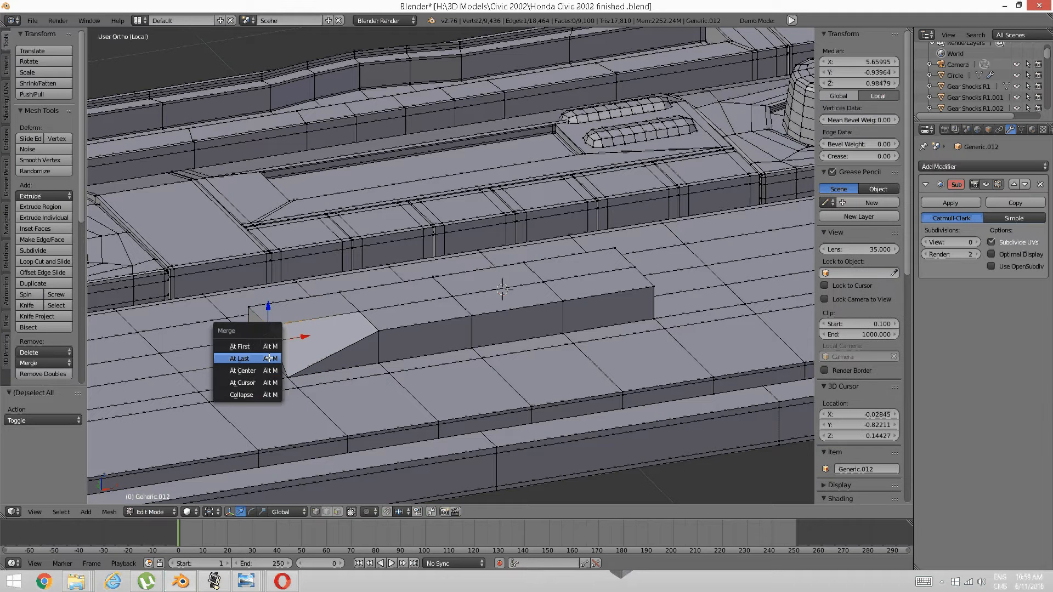
{"action": "left_click", "coordinate": [268, 358]}
{"action": "right_click", "coordinate": [252, 310]}
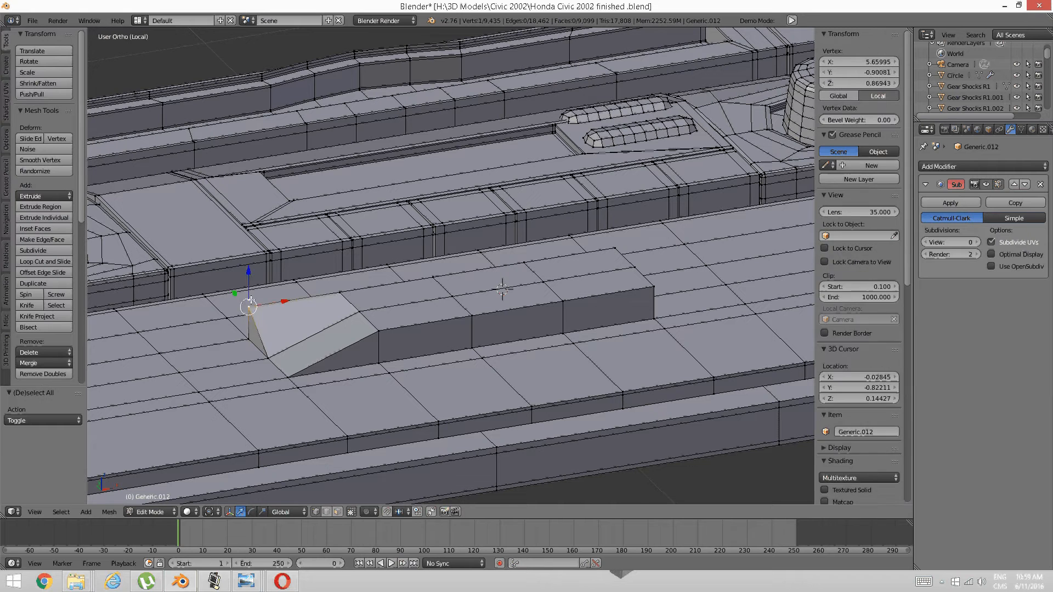
{"action": "right_click", "coordinate": [251, 341], "text": "shift"}
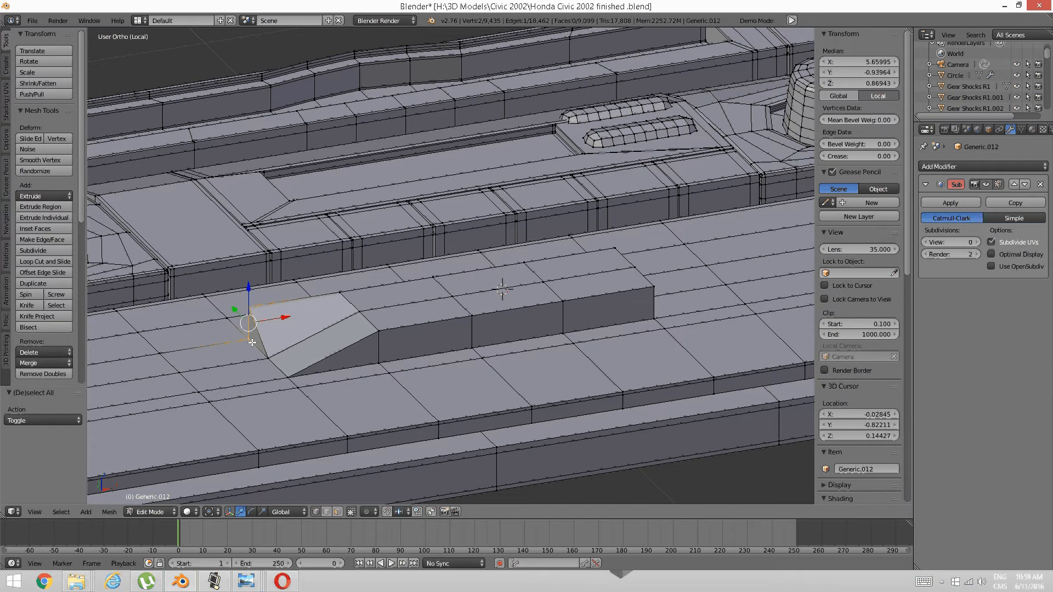
{"action": "key", "text": "alt+m"}
{"action": "left_click", "coordinate": [252, 343]}
{"action": "key", "text": "a"}
Merge the front top corner vertex at the handle block's right end into the base vertex below it, using At Last.
{"action": "scroll", "coordinate": [450, 315], "scroll_direction": "up", "scroll_amount": 1}
{"action": "middle_click_drag", "start_coordinate": [452, 314], "coordinate": [364, 305]}
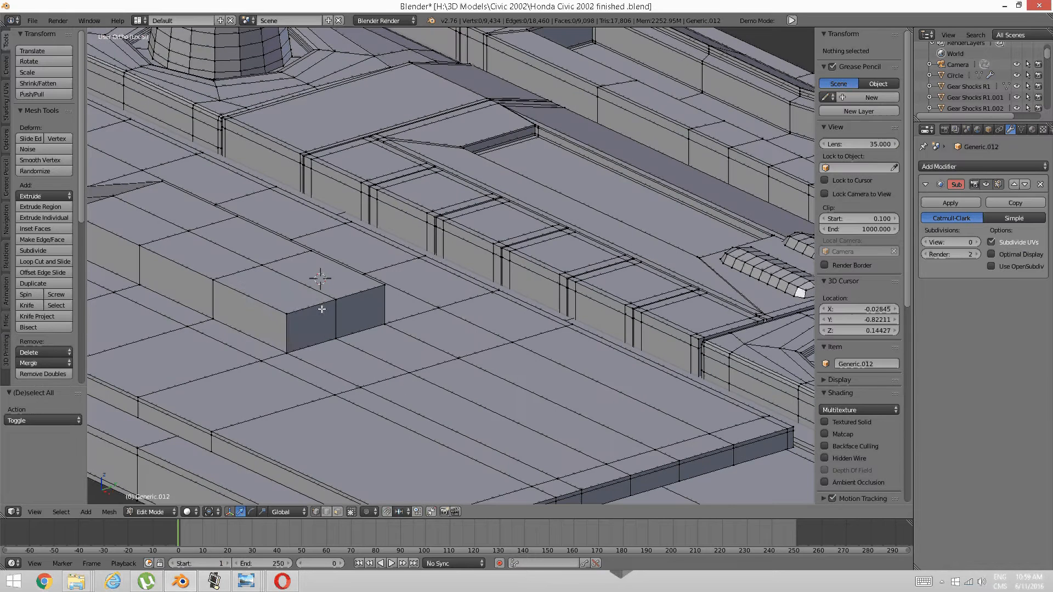
{"action": "right_click", "coordinate": [287, 331]}
{"action": "key", "text": "alt+m"}
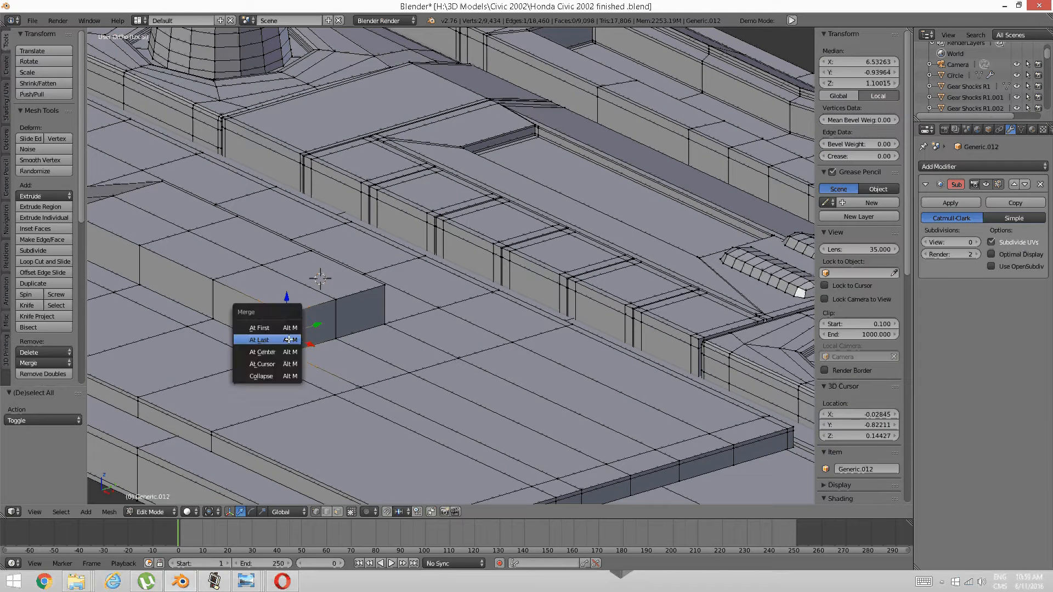
{"action": "left_click", "coordinate": [288, 339]}
Merge the middle and rear top vertices of the block's right end into their base vertices At Last, completing the slope.
{"action": "right_click", "coordinate": [336, 333]}
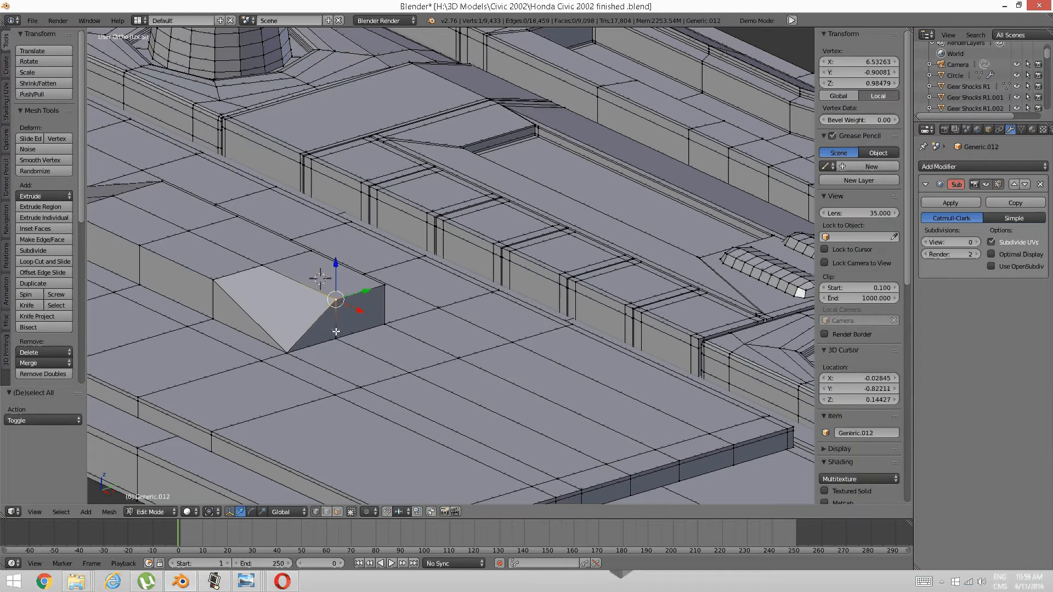
{"action": "key", "text": "alt+m"}
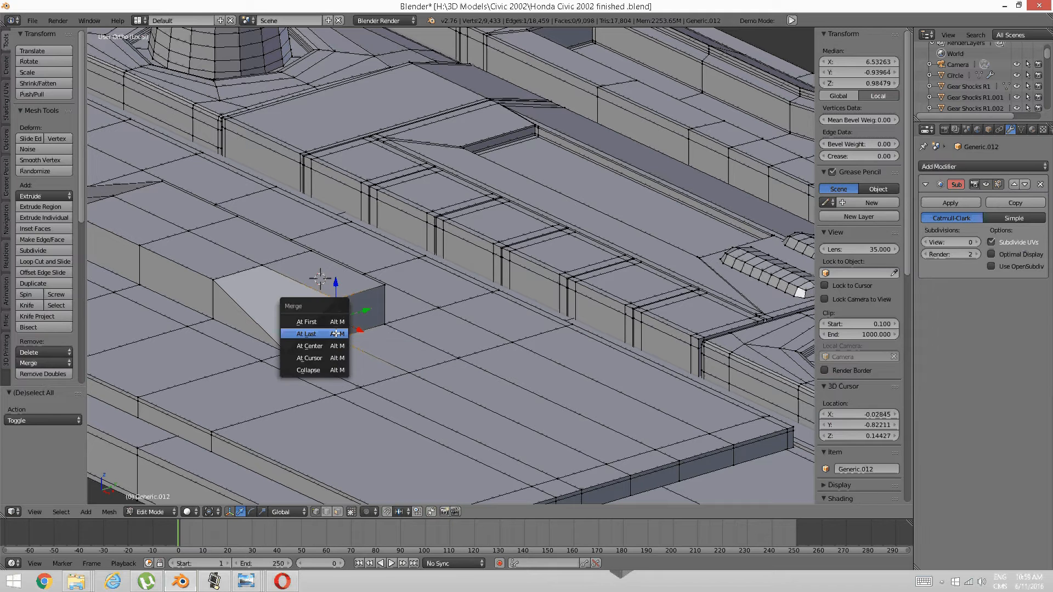
{"action": "left_click", "coordinate": [336, 334]}
{"action": "key", "text": "a"}
{"action": "right_click", "coordinate": [385, 324]}
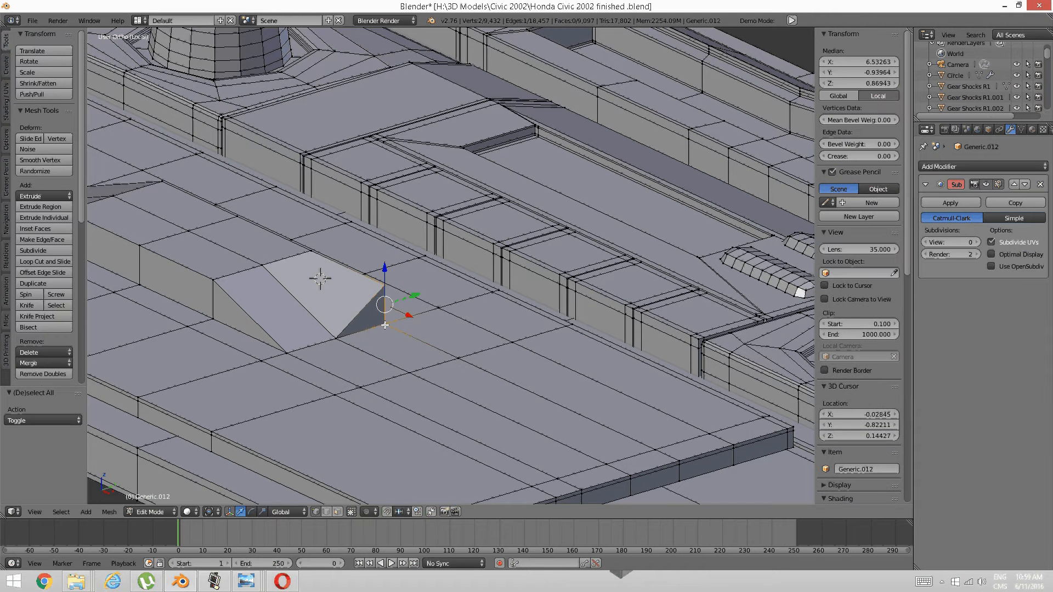
{"action": "key", "text": "alt+m"}
{"action": "left_click", "coordinate": [385, 324]}
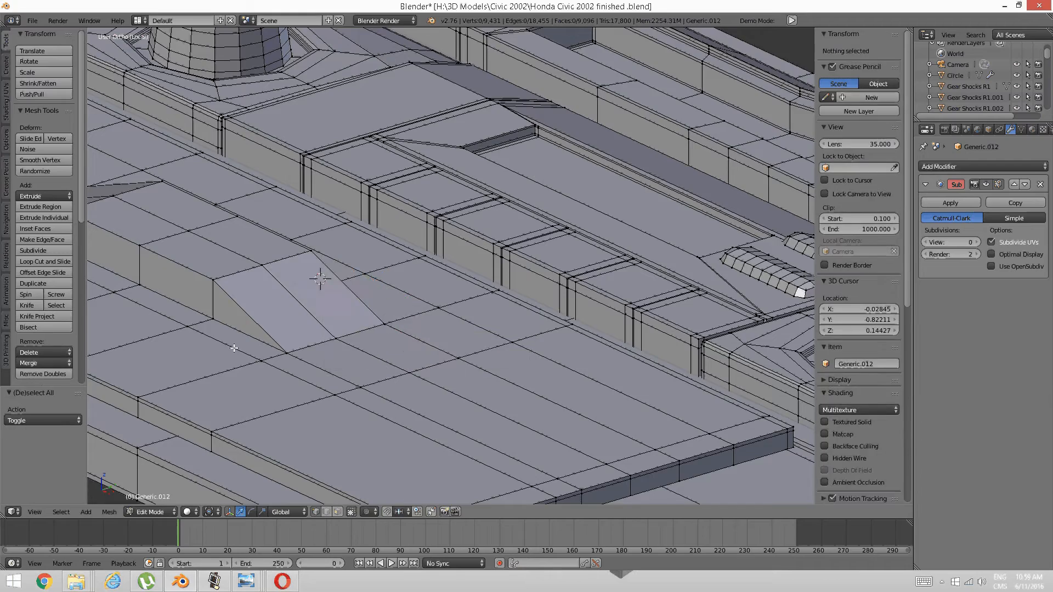
Move the three top vertices along the block's long side facing away from the radio inward by 0.040 on the Y axis.
{"action": "middle_click_drag", "start_coordinate": [385, 325], "coordinate": [138, 316]}
{"action": "right_click", "coordinate": [213, 331]}
{"action": "right_click", "coordinate": [157, 324], "text": "shift"}
{"action": "middle_click_drag", "start_coordinate": [198, 297], "coordinate": [413, 390], "text": "shift"}
{"action": "scroll", "coordinate": [467, 397], "scroll_direction": "up", "scroll_amount": 2}
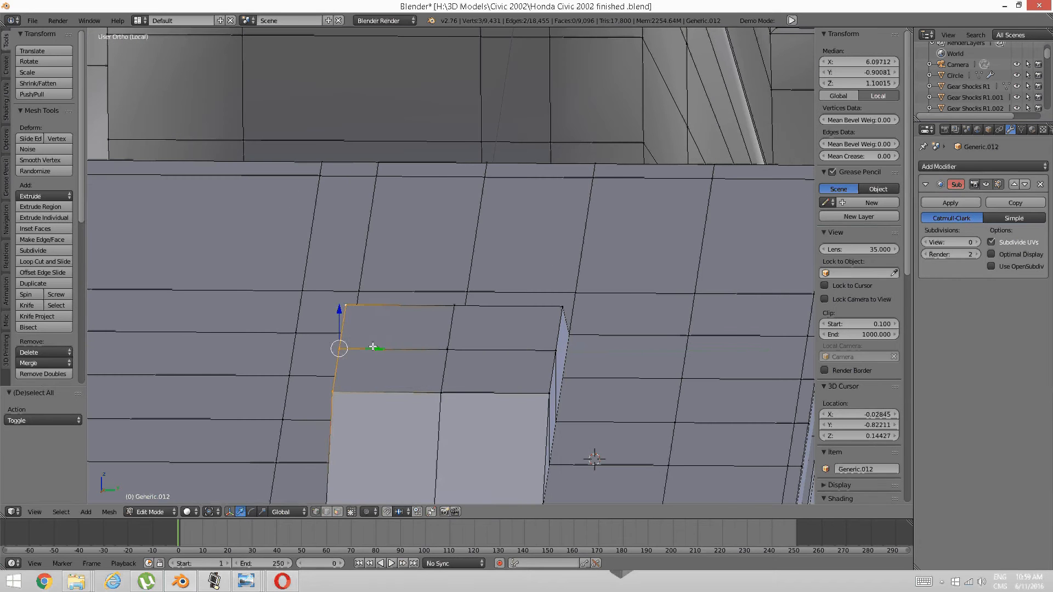
{"action": "left_click_drag", "start_coordinate": [373, 347], "coordinate": [411, 345]}
{"action": "middle_click_drag", "start_coordinate": [393, 366], "coordinate": [399, 342]}
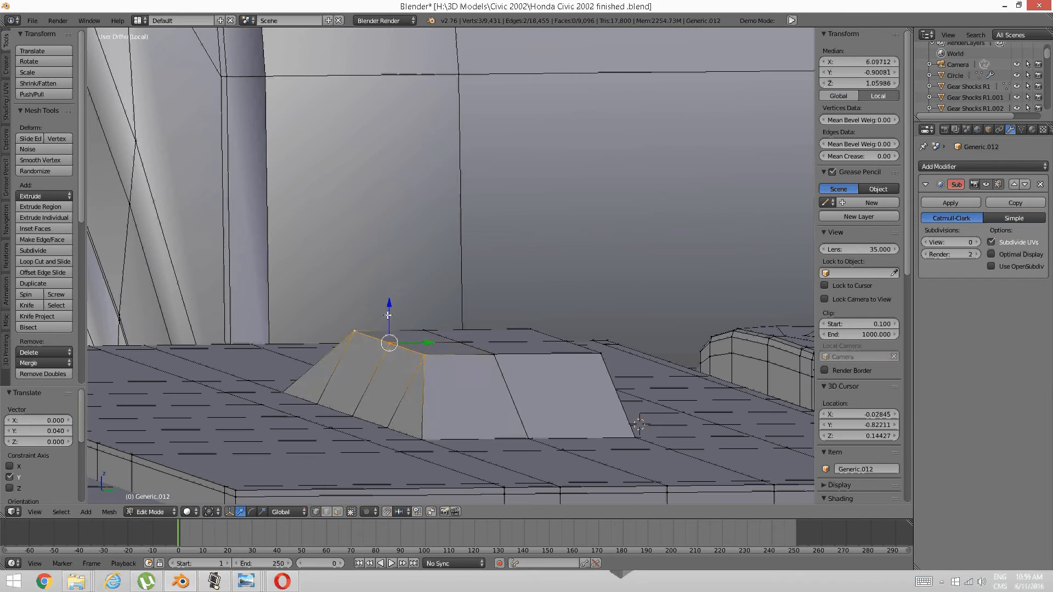
Lower the three selected top vertices along the handle's sloping long side by 0.038 on the Z axis.
{"action": "left_click_drag", "start_coordinate": [388, 307], "coordinate": [376, 340]}
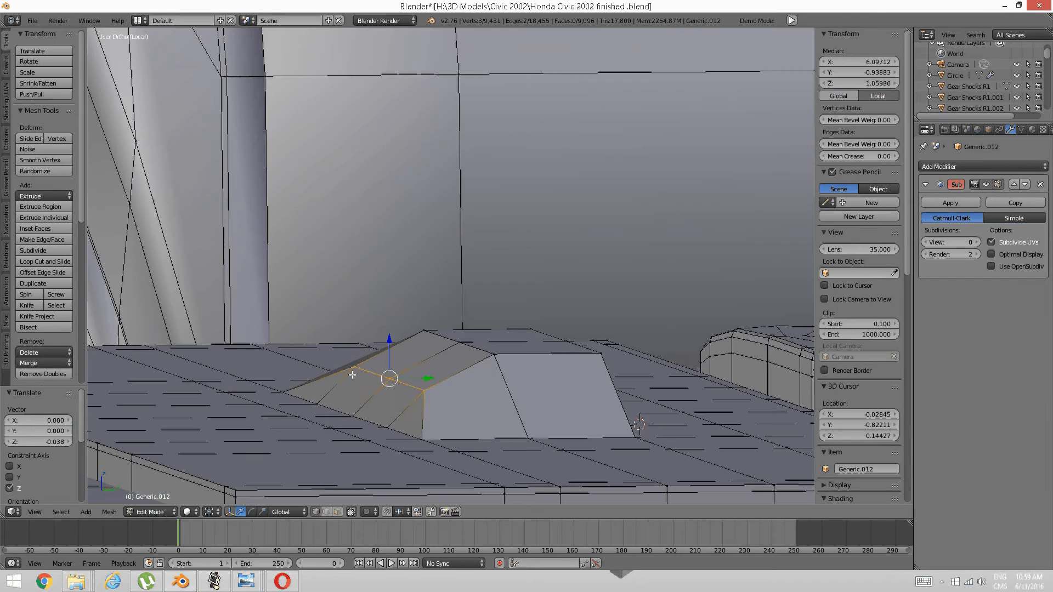
{"action": "middle_click_drag", "start_coordinate": [362, 375], "coordinate": [371, 397]}
{"action": "key", "text": "a"}
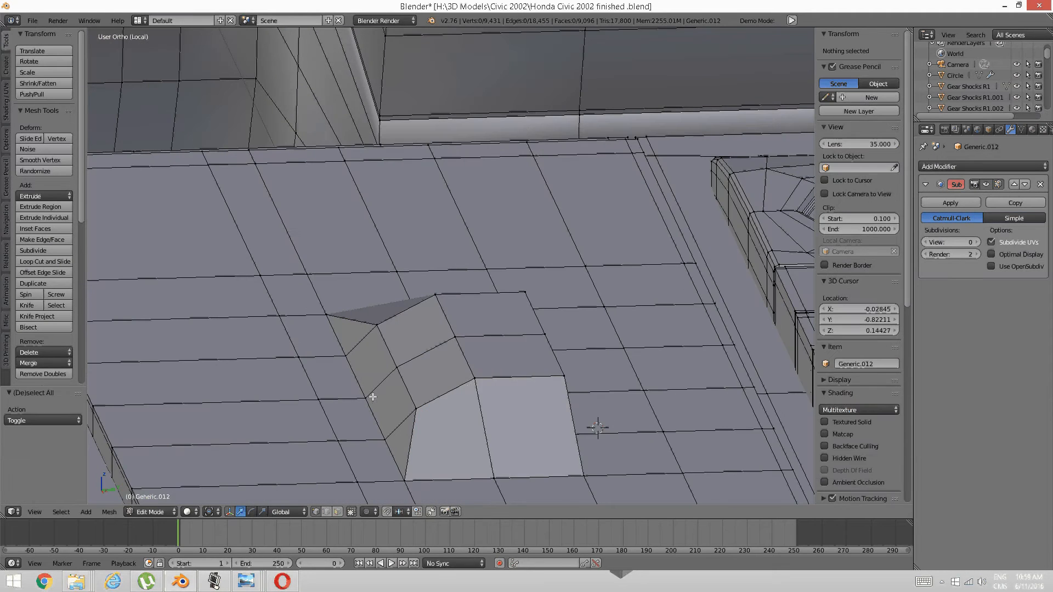
Lower the middle row of three vertices across the top of the handle block slightly along the Z axis.
{"action": "right_click", "coordinate": [469, 385]}
{"action": "right_click", "coordinate": [452, 343], "text": "shift"}
{"action": "right_click", "coordinate": [437, 304], "text": "shift"}
{"action": "mouse_move", "coordinate": [438, 305]}
{"action": "middle_mouse_down"}
{"action": "mouse_move", "coordinate": [426, 339]}
{"action": "mouse_move", "coordinate": [437, 322]}
{"action": "middle_mouse_up"}
{"action": "key", "text": "g"}
{"action": "key", "text": "z"}
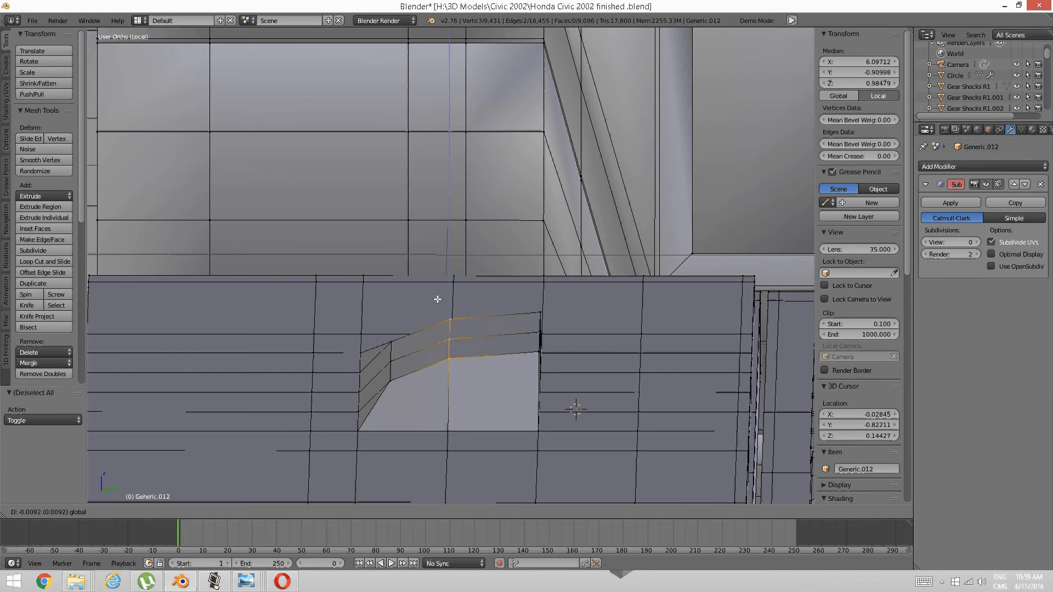
{"action": "left_click", "coordinate": [435, 300]}
{"action": "middle_click_drag", "start_coordinate": [434, 300], "coordinate": [430, 336]}
{"action": "key", "text": "a"}
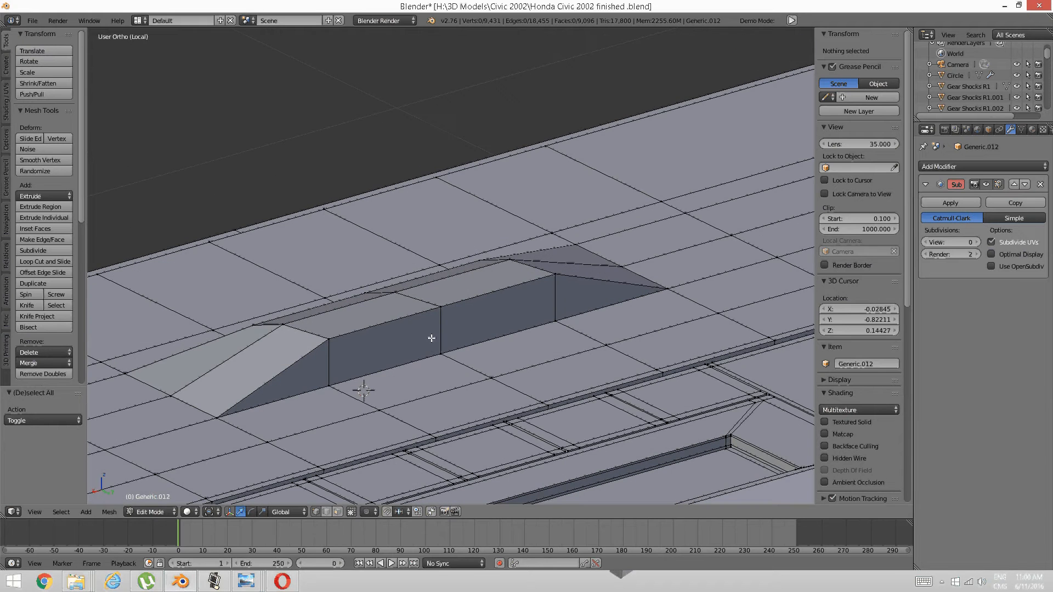
Inset the two middle faces on the handle block's vertical long side together in face select mode.
{"action": "key", "text": "ctrl+Tab"}
{"action": "left_click", "coordinate": [415, 367]}
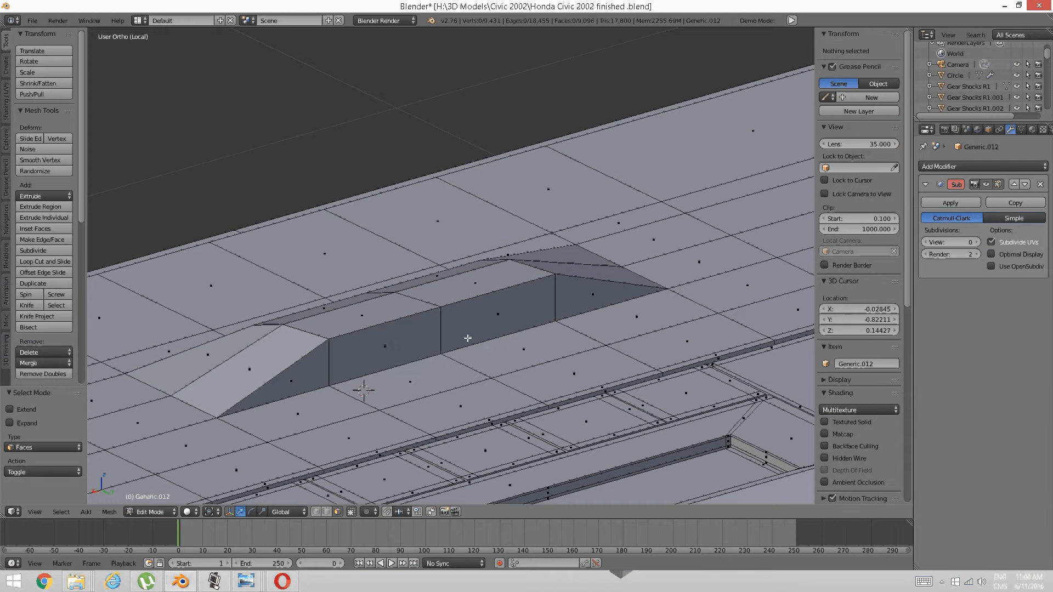
{"action": "right_click", "coordinate": [468, 336]}
{"action": "right_click", "coordinate": [417, 350], "text": "shift"}
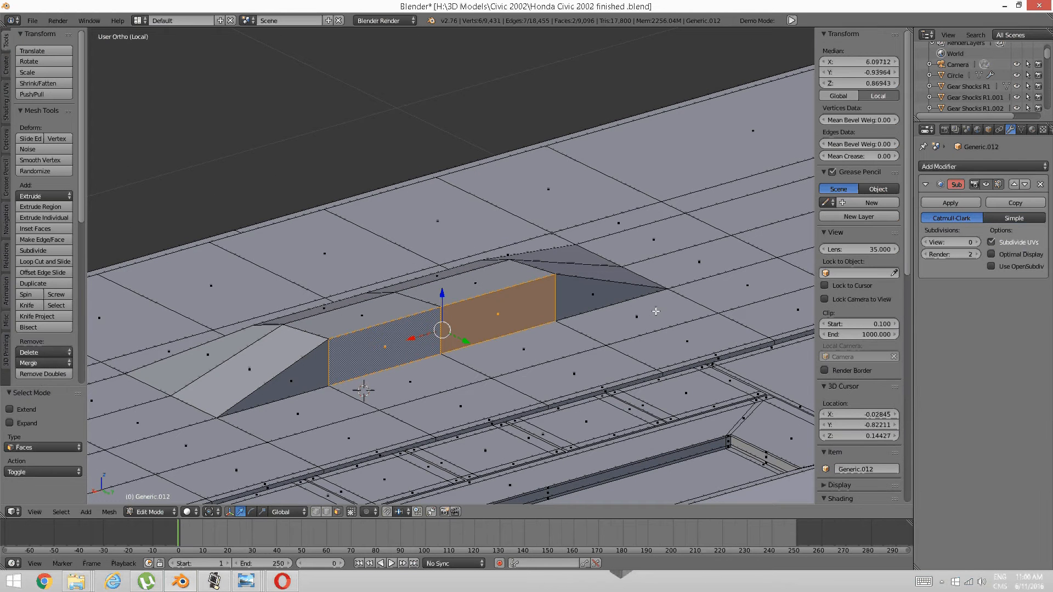
{"action": "key", "text": "i"}
{"action": "left_click", "coordinate": [682, 300]}
{"action": "key", "text": "a"}
{"action": "mouse_move", "coordinate": [402, 370]}
{"action": "middle_mouse_down"}
{"action": "mouse_move", "coordinate": [458, 392]}
{"action": "mouse_move", "coordinate": [423, 367]}
{"action": "middle_mouse_up"}
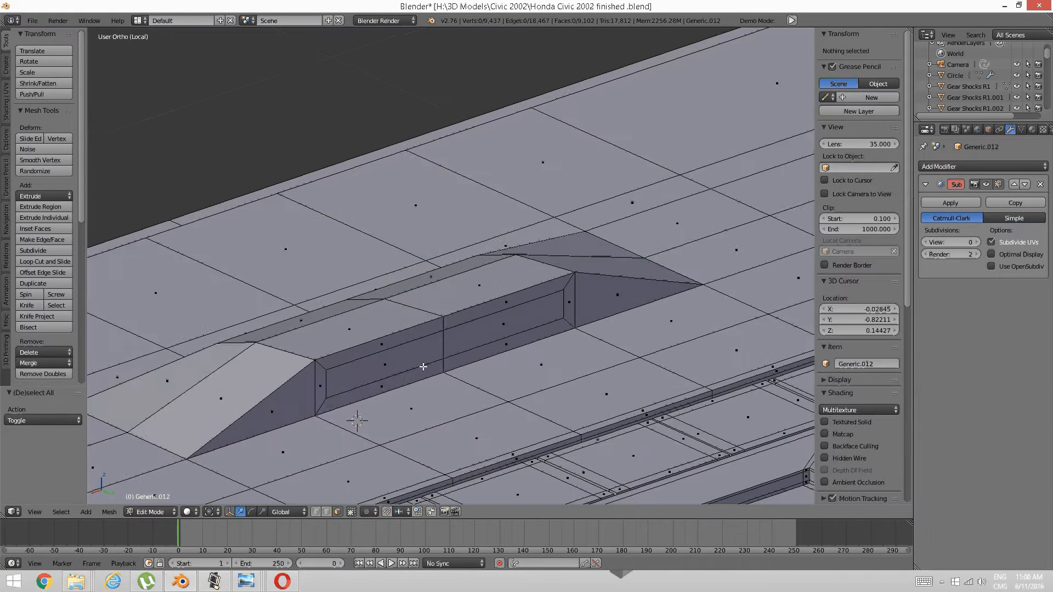
Move the two lower inner edges of the vertical side's inset down by 0.013 on the Z axis.
{"action": "right_click", "coordinate": [371, 367]}
{"action": "key", "text": "ctrl+Tab"}
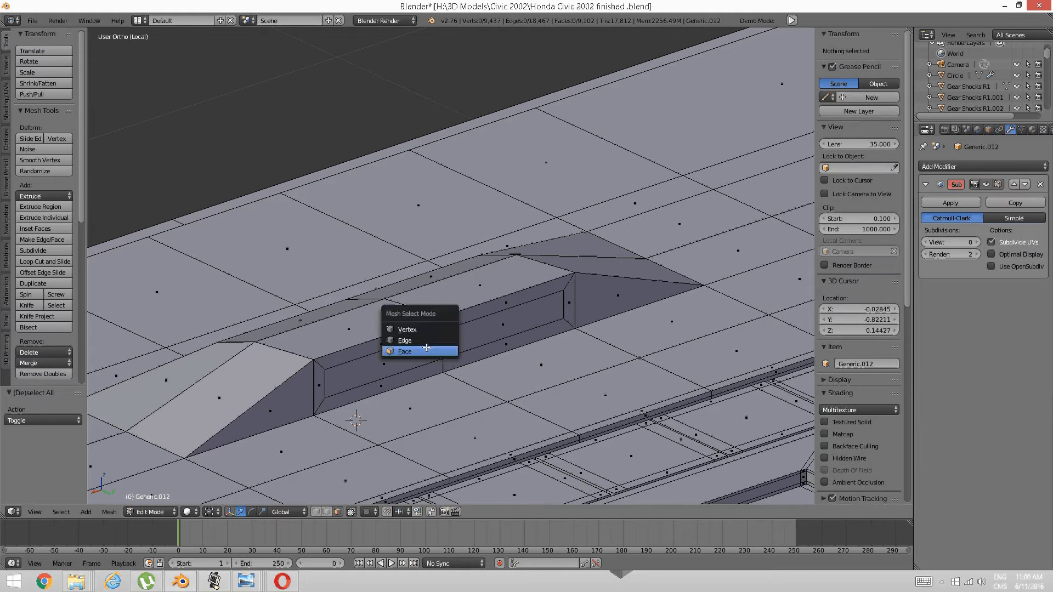
{"action": "left_click", "coordinate": [473, 344]}
{"action": "right_click", "coordinate": [473, 351], "text": "shift"}
{"action": "key", "text": "g"}
{"action": "key", "text": "z"}
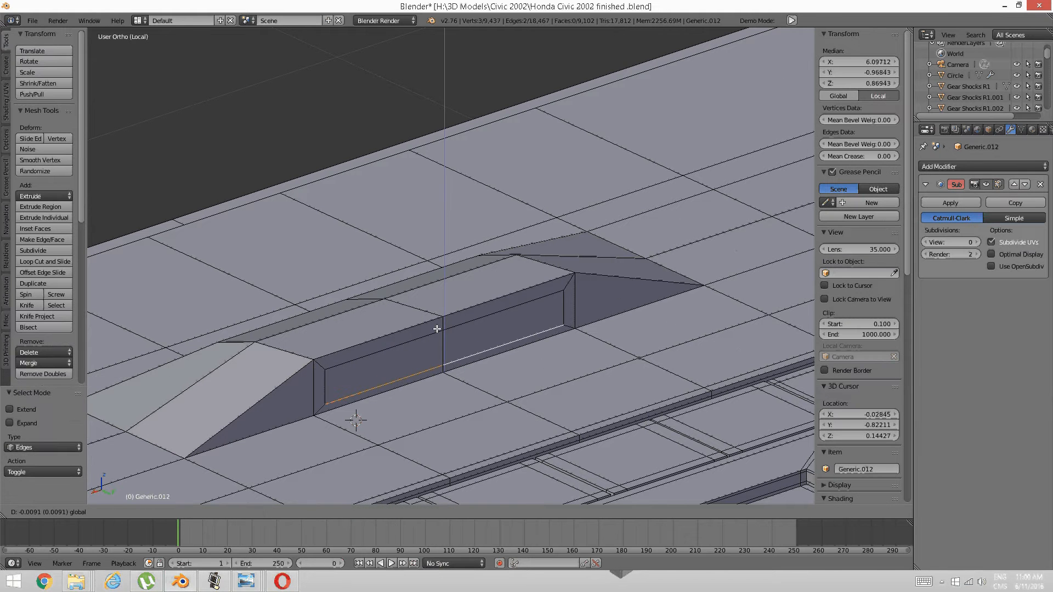
{"action": "left_click", "coordinate": [431, 330]}
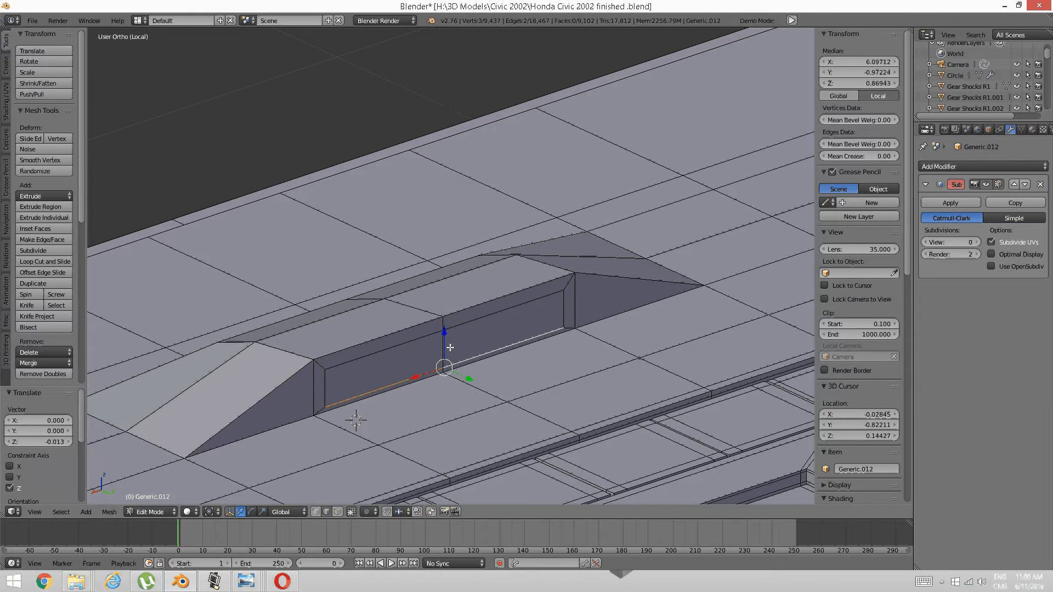
{"action": "key", "text": "a"}
Move the two upper inner edges of the vertical side's inset slightly up along the Z axis.
{"action": "middle_click_drag", "start_coordinate": [406, 379], "coordinate": [387, 357]}
{"action": "right_click", "coordinate": [386, 356]}
{"action": "right_click", "coordinate": [449, 313], "text": "shift"}
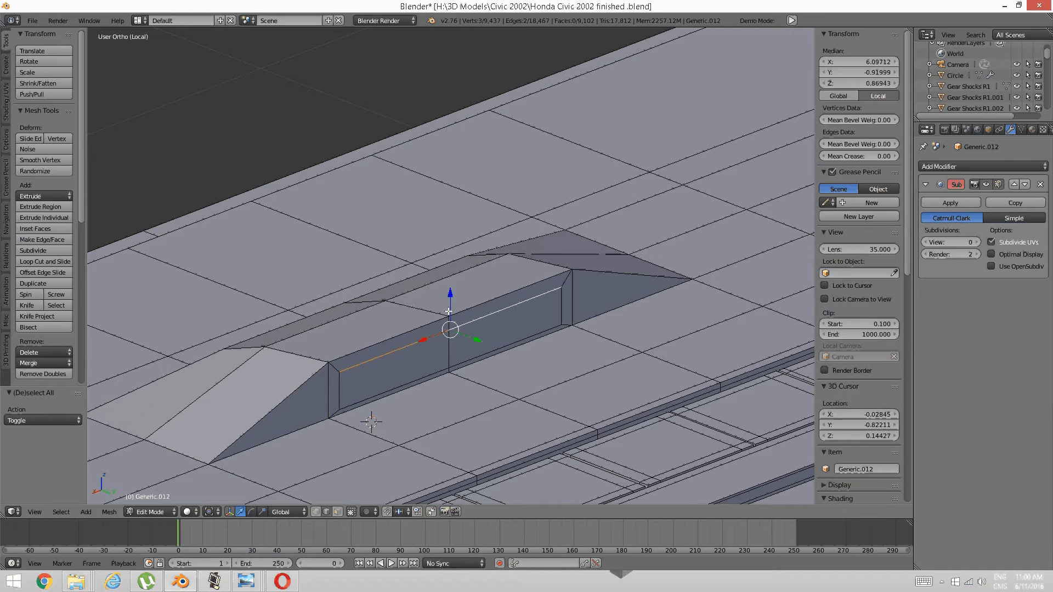
{"action": "left_click_drag", "start_coordinate": [449, 292], "coordinate": [456, 286]}
{"action": "key", "text": "a"}
Inset the two panel faces adjoining the base of the handle's vertical side with a thickness of 0.0144.
{"action": "key", "text": "ctrl+Tab"}
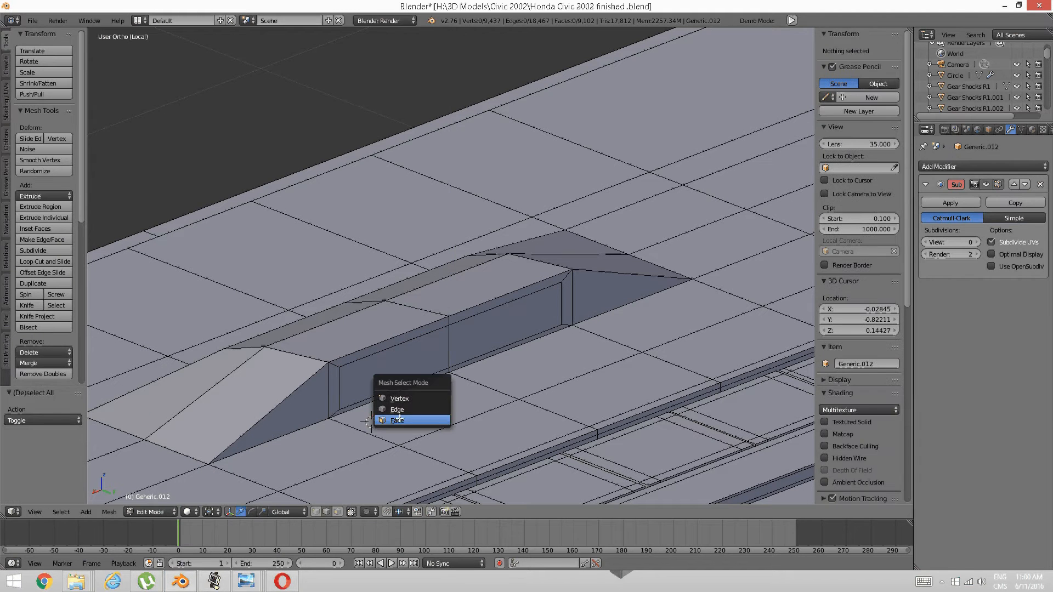
{"action": "left_click", "coordinate": [436, 423]}
{"action": "right_click", "coordinate": [434, 419]}
{"action": "right_click", "coordinate": [549, 361], "text": "shift"}
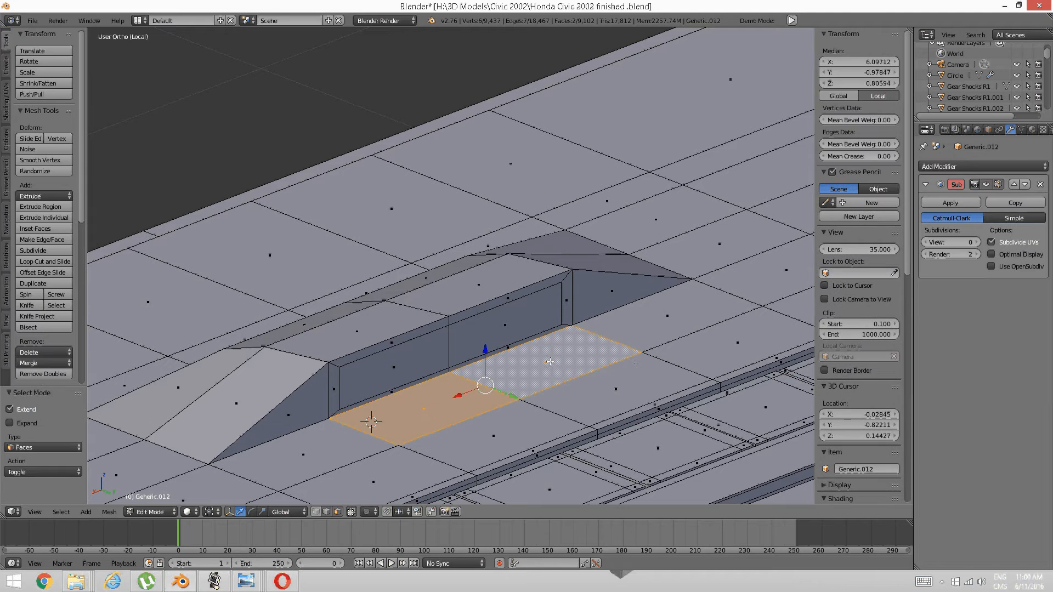
{"action": "key", "text": "i"}
{"action": "left_click", "coordinate": [614, 372]}
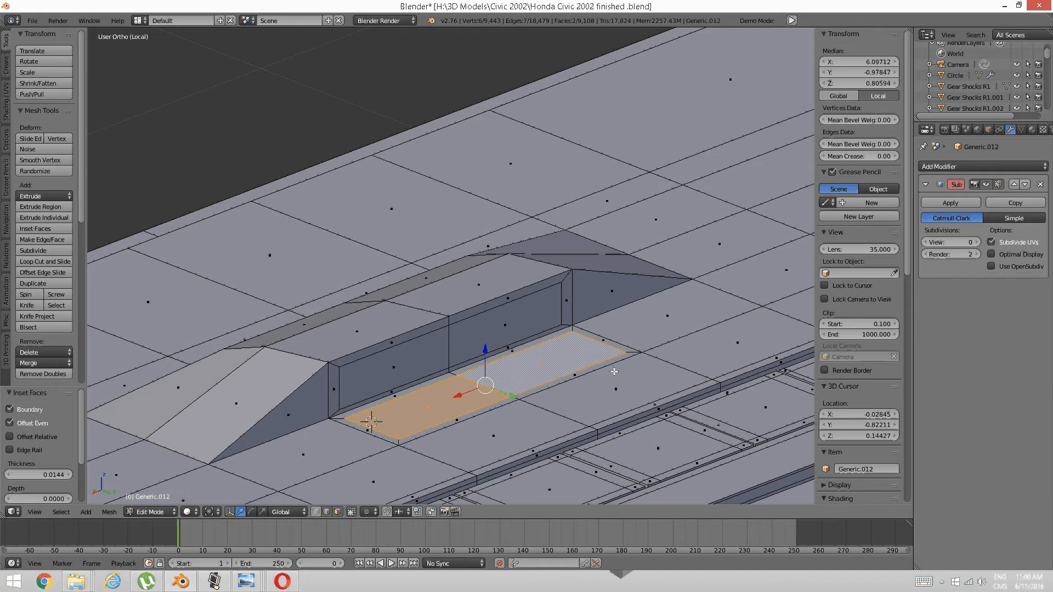
{"action": "middle_click_drag", "start_coordinate": [614, 372], "coordinate": [563, 383]}
{"action": "key", "text": "a"}
Knife-cut across the crease at both ends, joining the panel inset's corners to the vertical inset's lower corners.
{"action": "middle_click_drag", "start_coordinate": [269, 423], "coordinate": [329, 418], "text": "shift"}
{"action": "scroll", "coordinate": [329, 418], "scroll_direction": "up", "scroll_amount": 2}
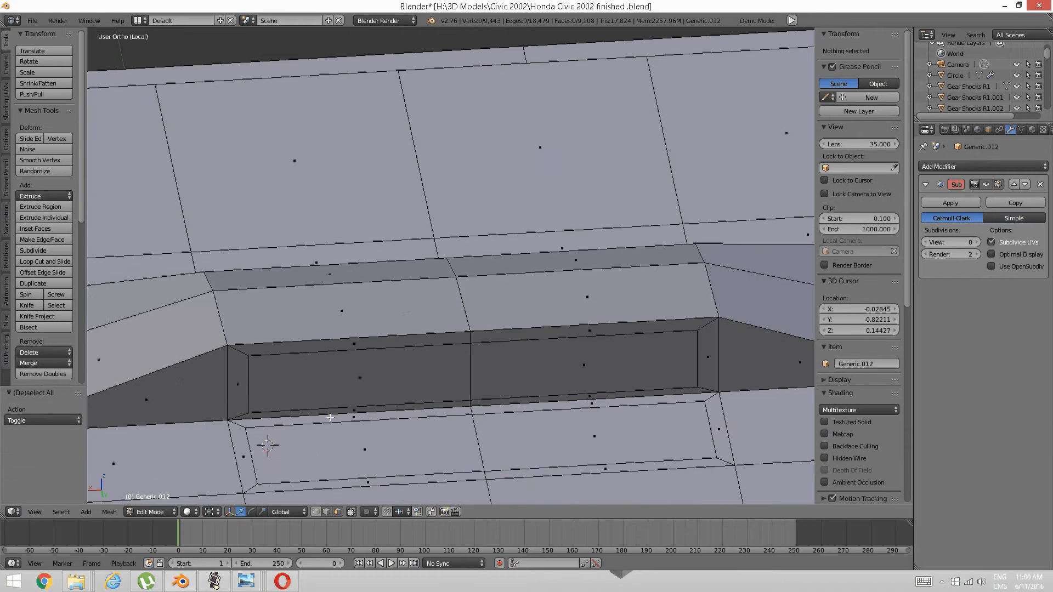
{"action": "key", "text": "k"}
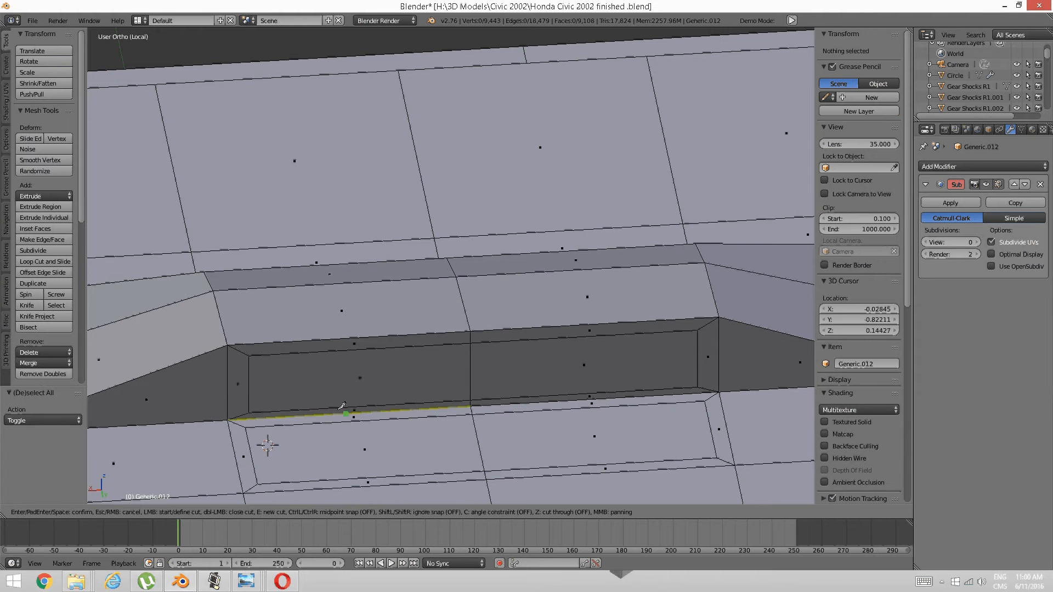
{"action": "left_click", "coordinate": [248, 426]}
{"action": "left_click", "coordinate": [254, 409]}
{"action": "key", "text": "Return"}
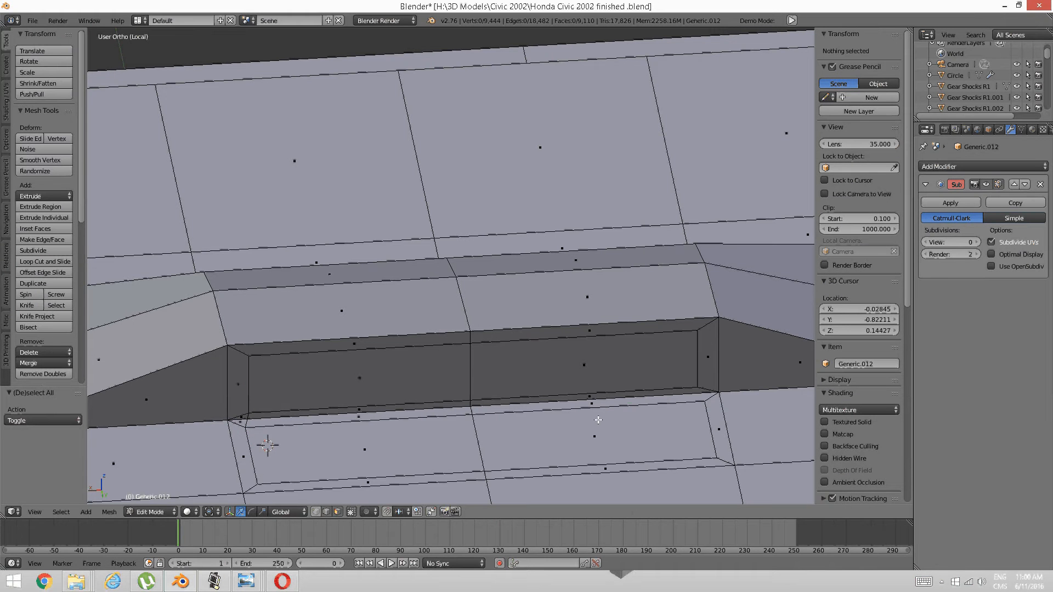
{"action": "key", "text": "k"}
{"action": "left_click", "coordinate": [705, 403]}
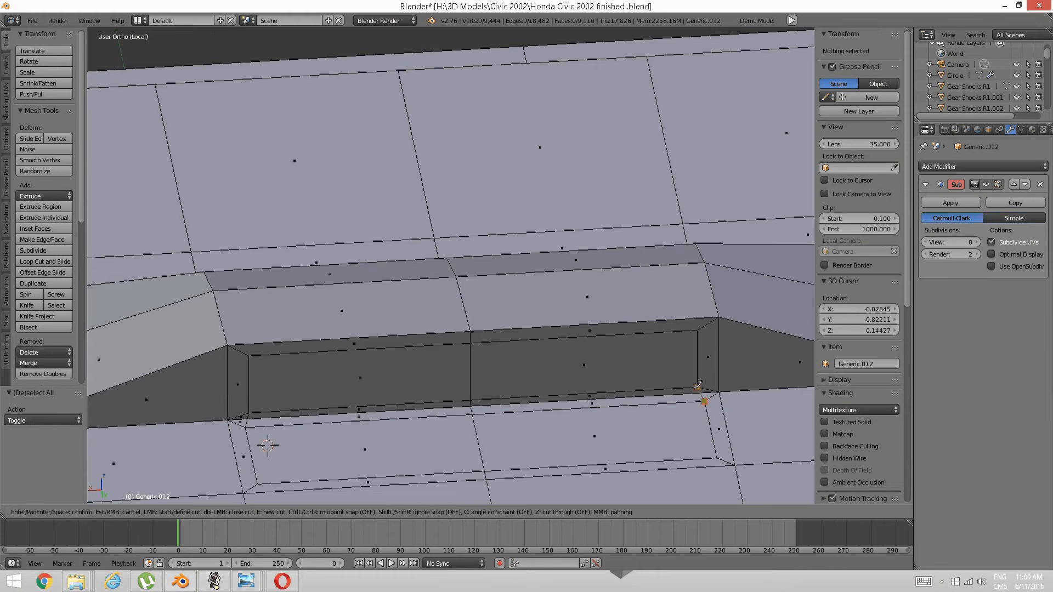
{"action": "left_click", "coordinate": [693, 387]}
{"action": "key", "text": "Return"}
Merge the vertical inset's lower right corner vertex into the cut vertex on the crease, using At Last.
{"action": "key", "text": "ctrl+Tab"}
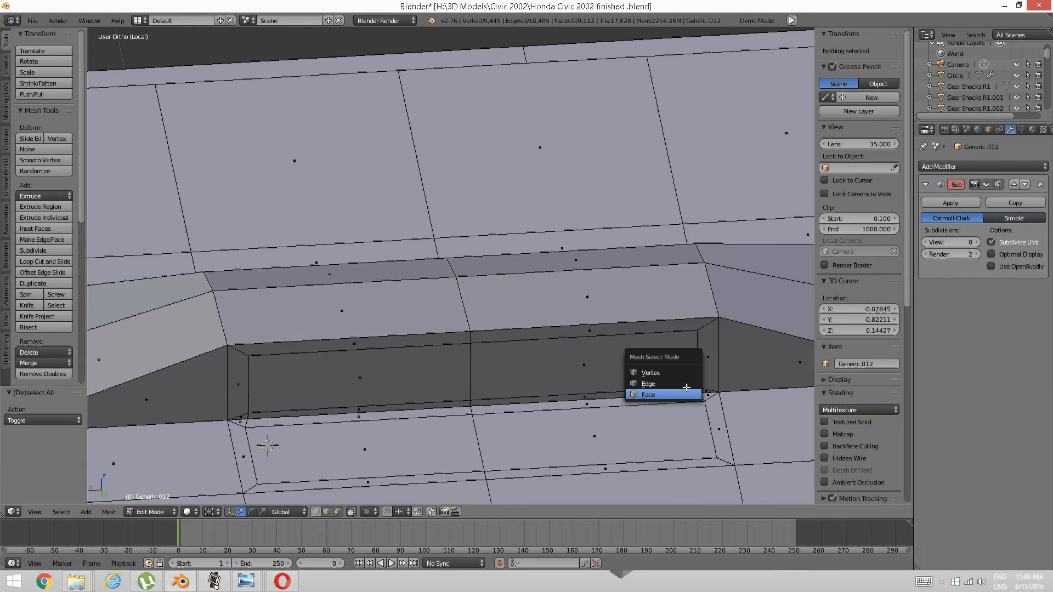
{"action": "left_click", "coordinate": [686, 369]}
{"action": "right_click", "coordinate": [695, 387]}
{"action": "right_click", "coordinate": [700, 391], "text": "shift"}
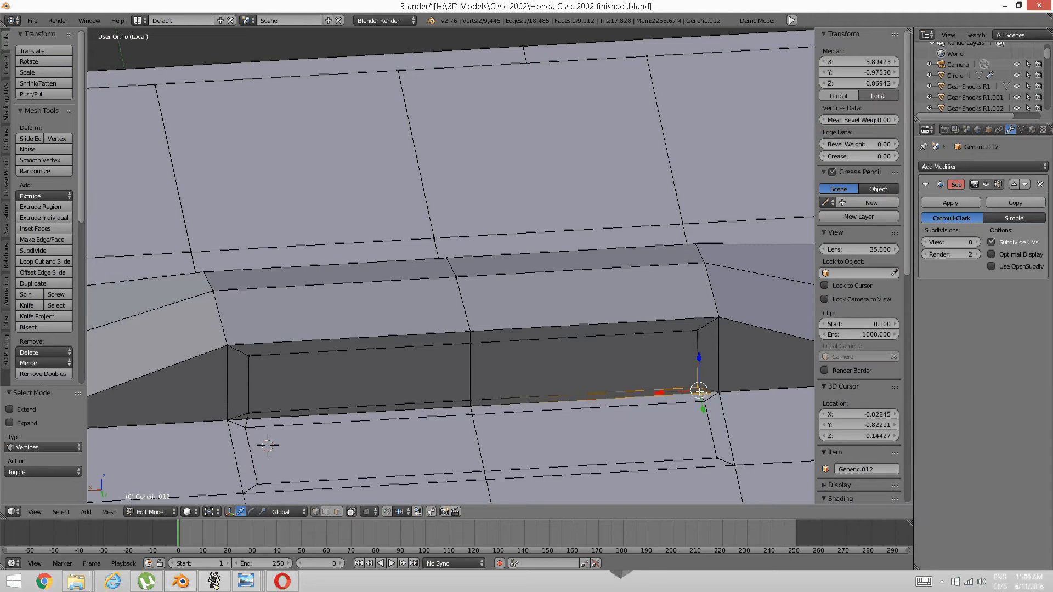
{"action": "key", "text": "alt+m"}
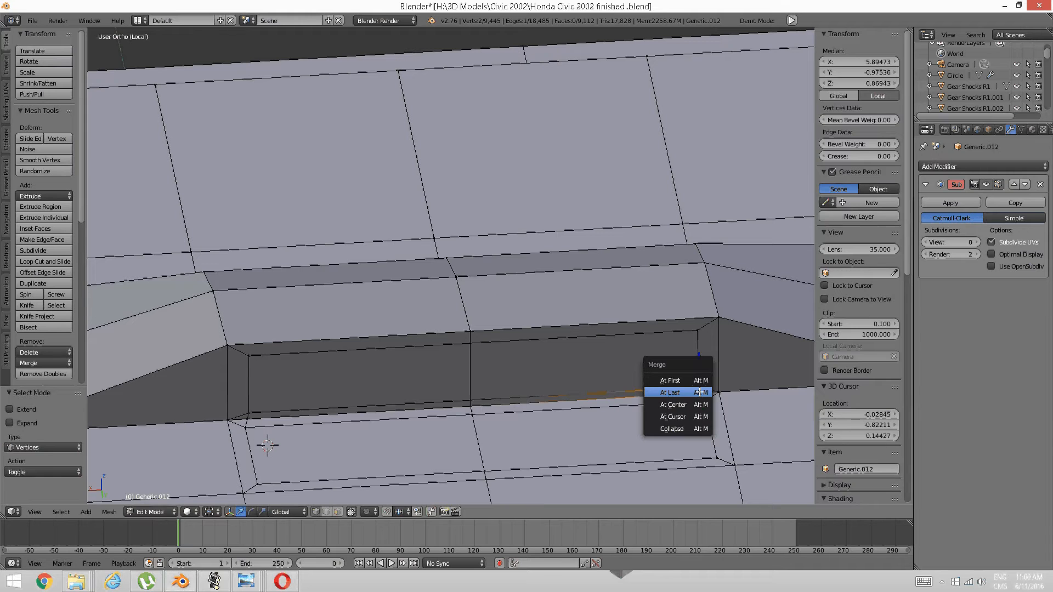
{"action": "left_click", "coordinate": [700, 393]}
Merge the vertical inset's lower left and lower middle vertices into the crease vertices beneath them, using At Last.
{"action": "right_click", "coordinate": [250, 416], "text": "shift"}
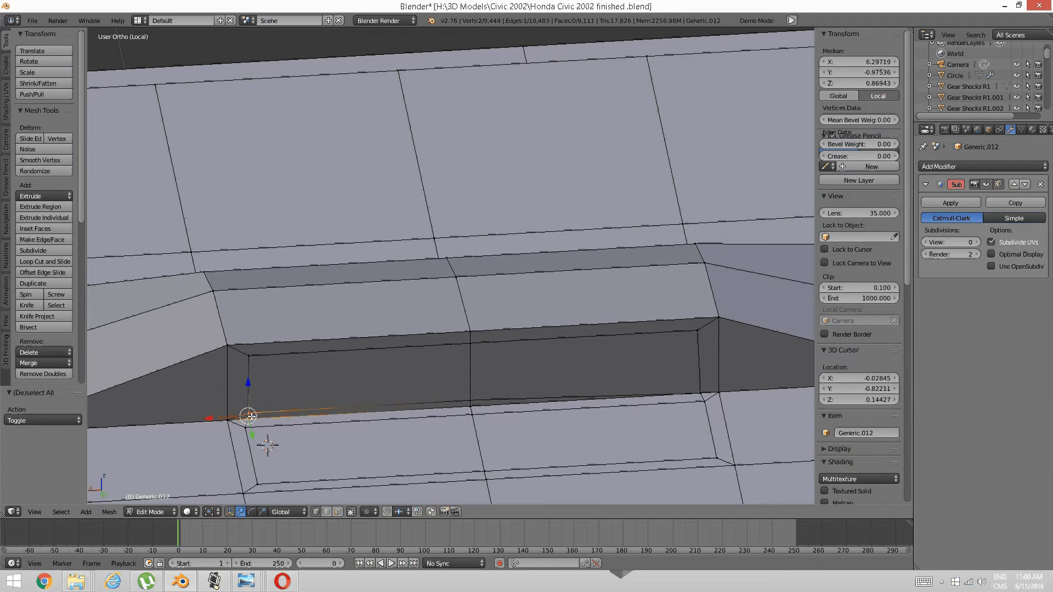
{"action": "key", "text": "alt+m"}
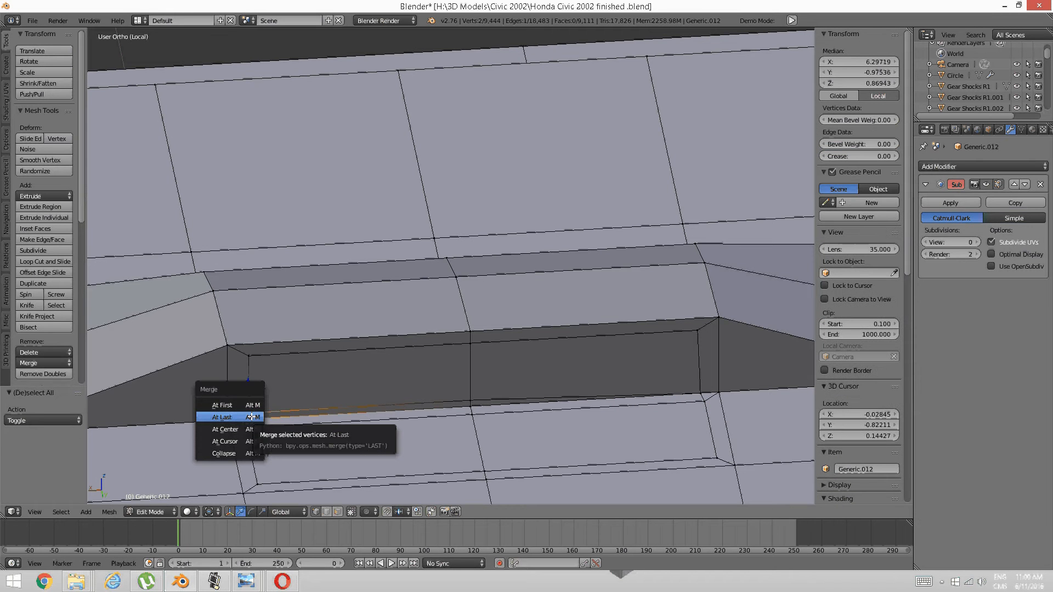
{"action": "left_click", "coordinate": [251, 417]}
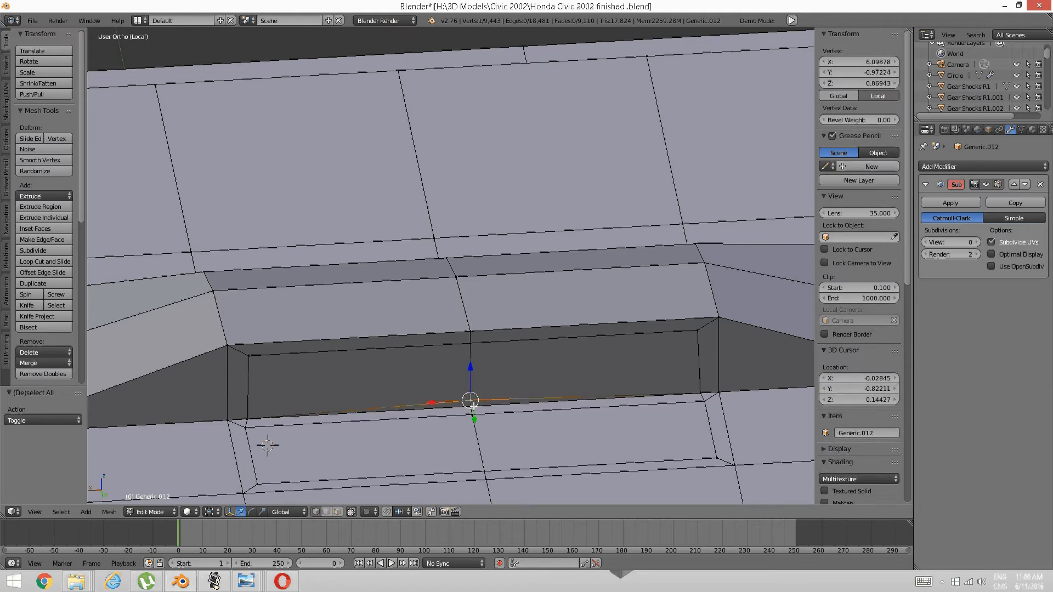
{"action": "key", "text": "alt+m"}
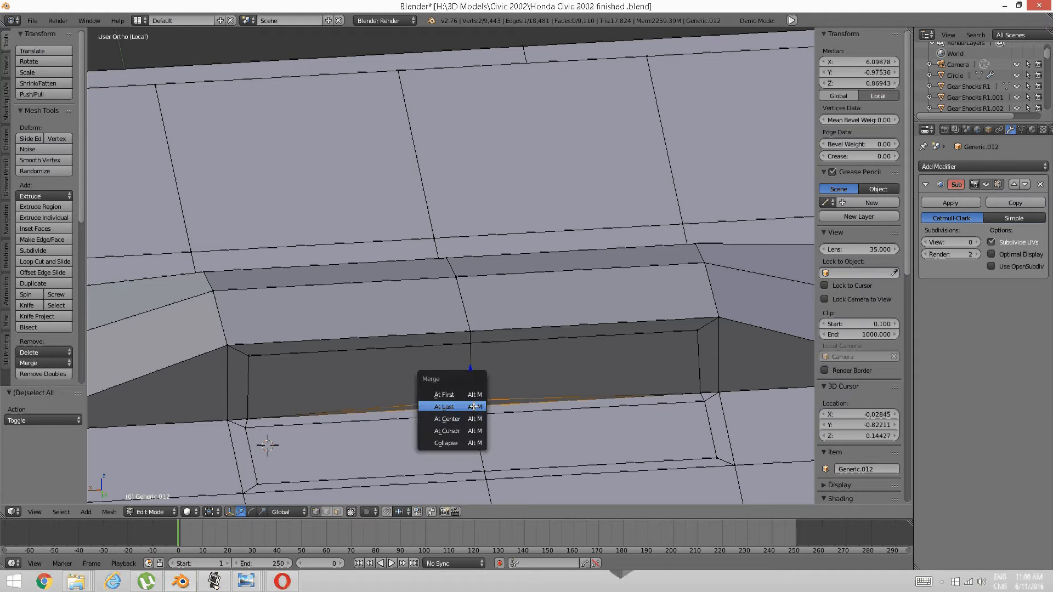
{"action": "left_click", "coordinate": [473, 406]}
{"action": "key", "text": "a"}
Merge the panel inset's two corner vertices nearest the handle into the crease vertices above them, using At Last.
{"action": "right_click", "coordinate": [248, 422]}
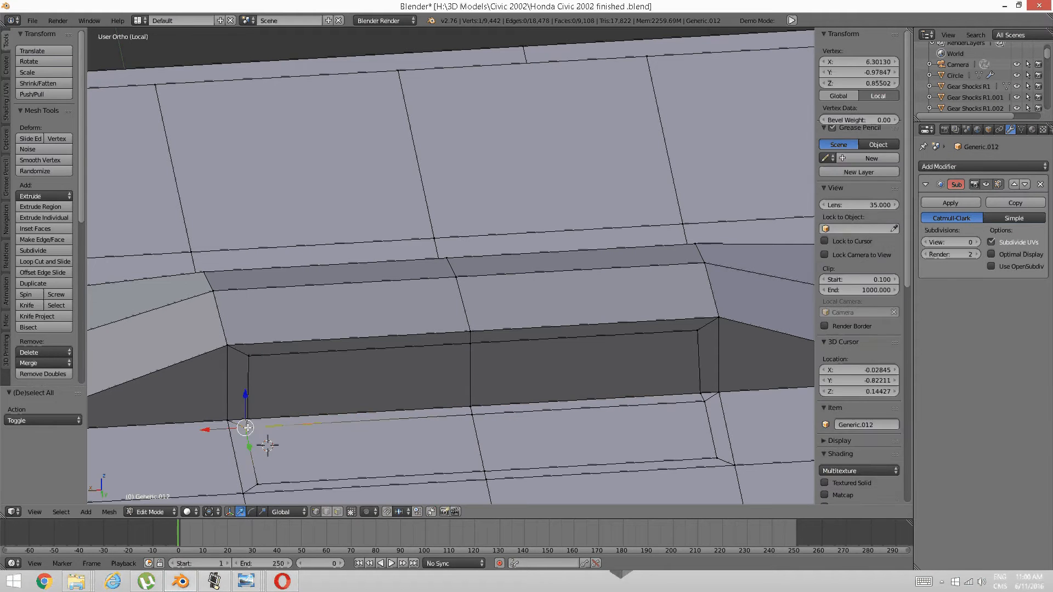
{"action": "right_click", "coordinate": [248, 422], "text": "shift"}
{"action": "key", "text": "alt+m"}
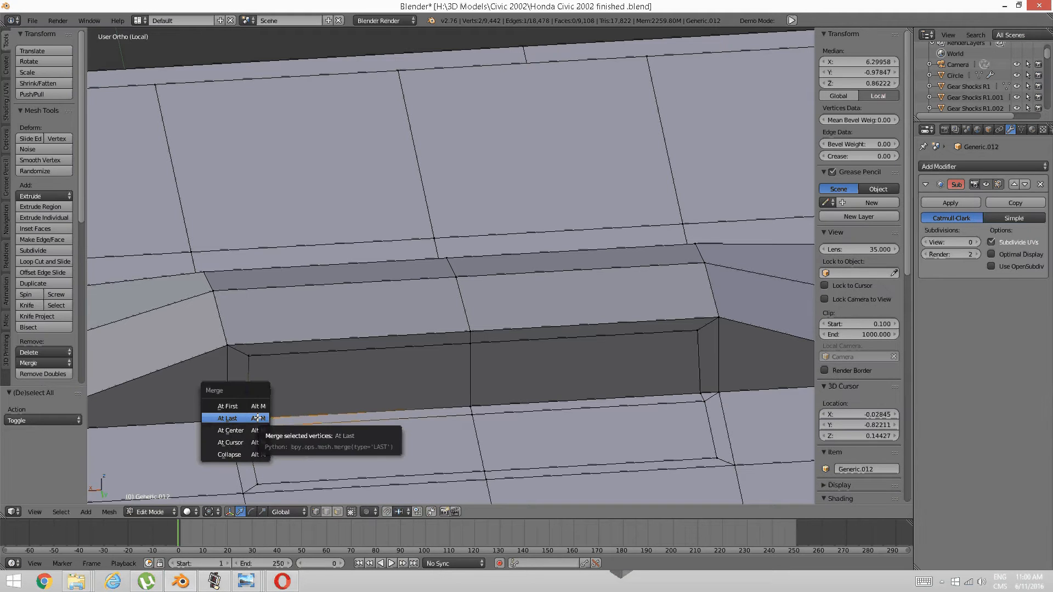
{"action": "left_click", "coordinate": [248, 419]}
{"action": "right_click", "coordinate": [702, 400]}
{"action": "right_click", "coordinate": [701, 393], "text": "shift"}
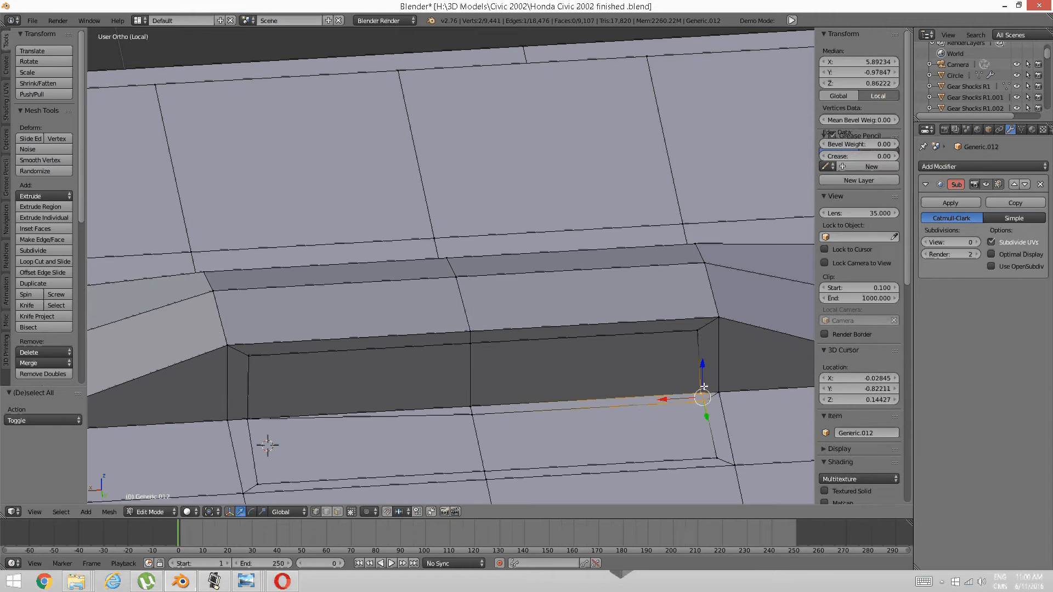
{"action": "key", "text": "alt+m"}
{"action": "left_click", "coordinate": [699, 387]}
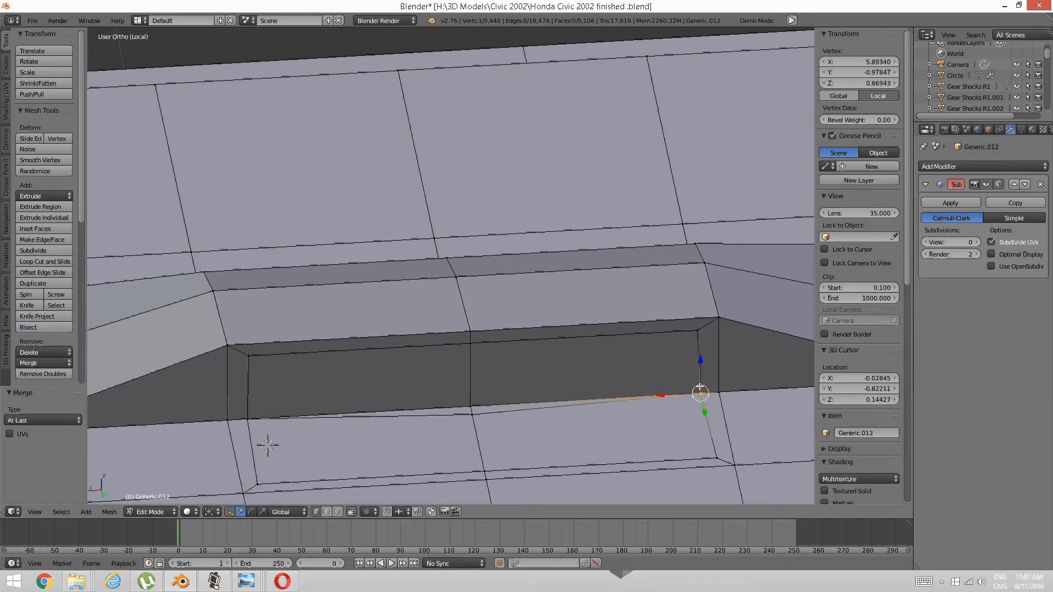
Merge the panel inset's middle vertex nearest the handle into the middle crease vertex, using At Last.
{"action": "key", "text": "a"}
{"action": "right_click", "coordinate": [469, 406]}
{"action": "right_click", "coordinate": [472, 418]}
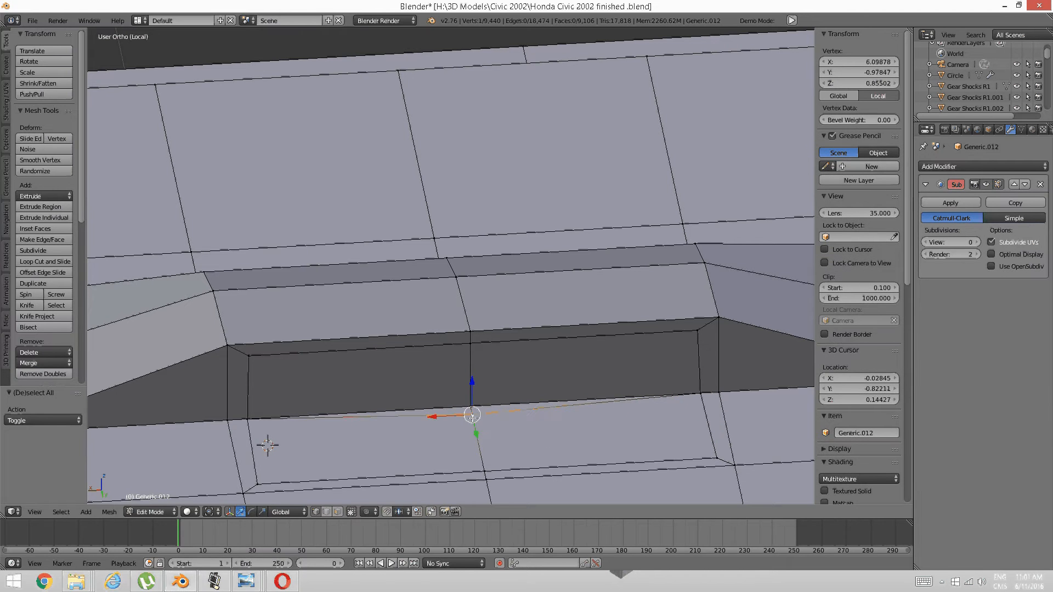
{"action": "right_click", "coordinate": [471, 406], "text": "shift"}
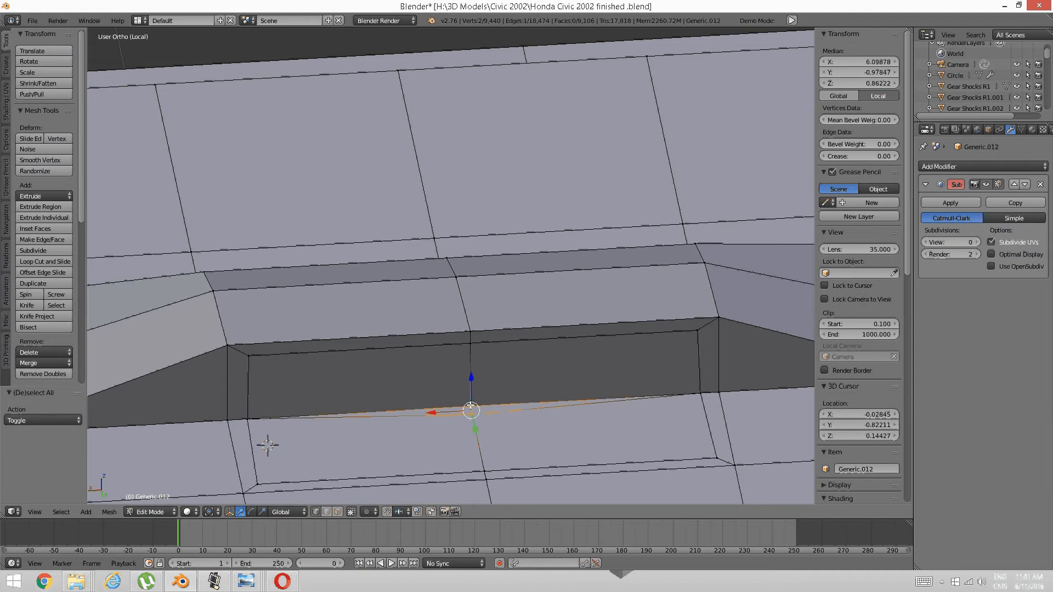
{"action": "key", "text": "alt+m"}
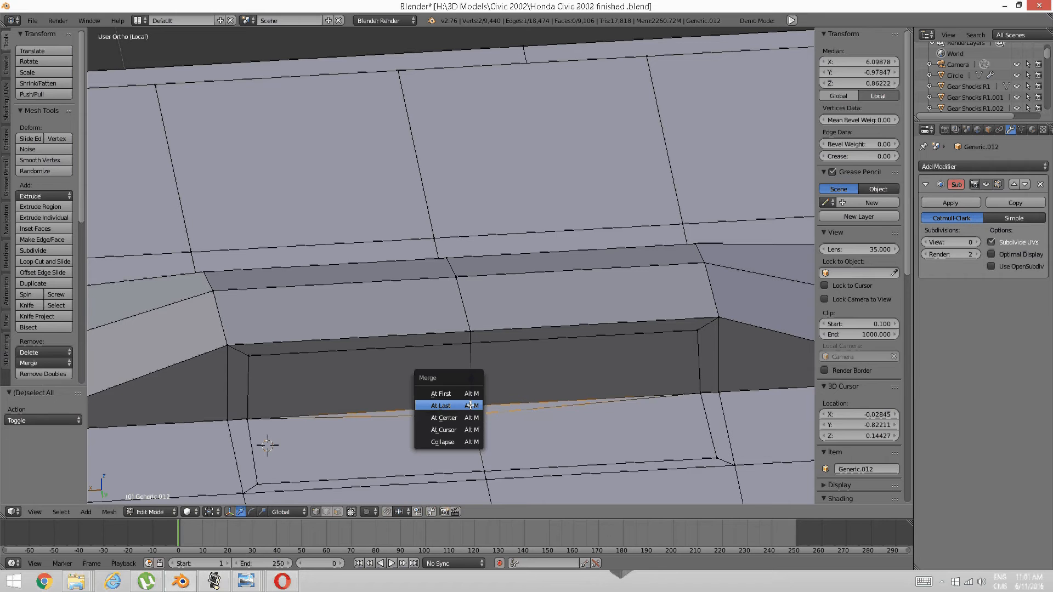
{"action": "left_click", "coordinate": [470, 405]}
In face mode, select the two panel inset faces and the two vertical inset faces that form the handle's recess.
{"action": "mouse_move", "coordinate": [471, 405]}
{"action": "middle_mouse_down"}
{"action": "mouse_move", "coordinate": [482, 400]}
{"action": "mouse_move", "coordinate": [465, 393]}
{"action": "middle_mouse_up"}
{"action": "key", "text": "ctrl+Tab"}
{"action": "left_click", "coordinate": [433, 410]}
{"action": "right_click", "coordinate": [433, 422]}
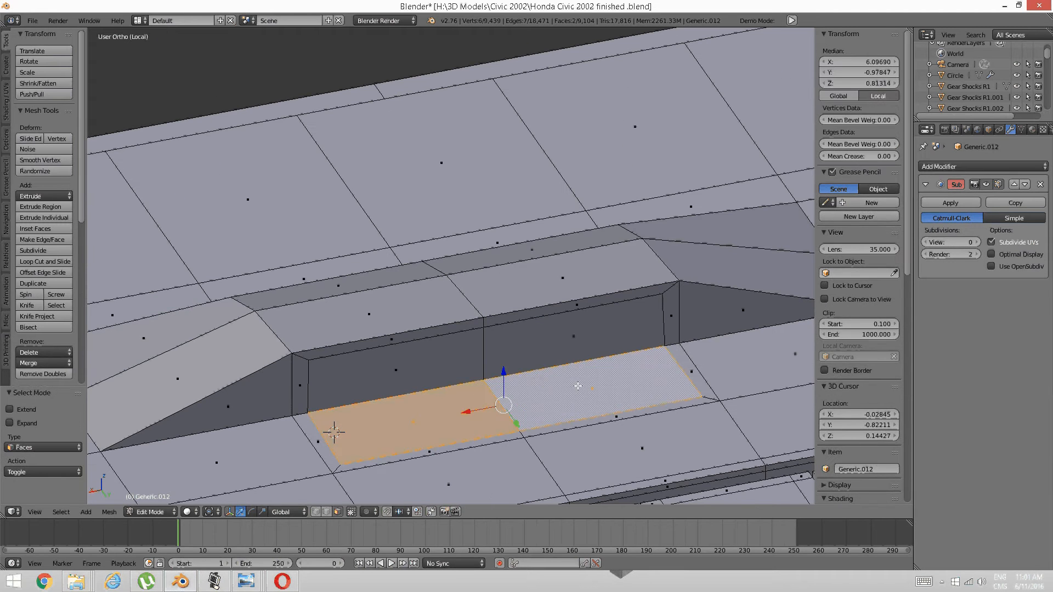
{"action": "right_click", "coordinate": [538, 390], "text": "shift"}
{"action": "middle_click_drag", "start_coordinate": [538, 391], "coordinate": [535, 388]}
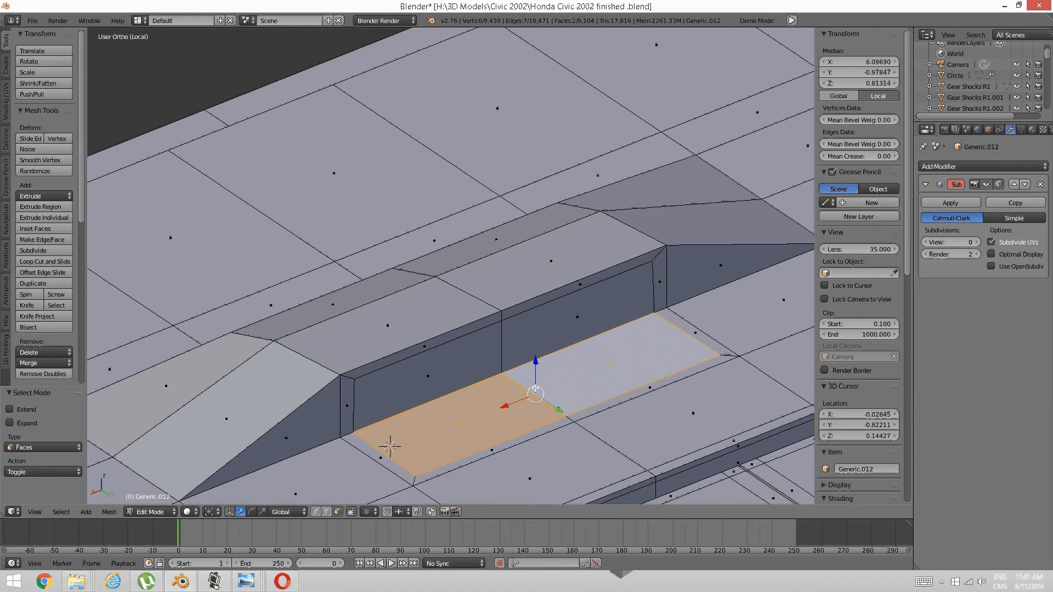
{"action": "right_click", "coordinate": [498, 357], "text": "shift"}
{"action": "right_click", "coordinate": [532, 347], "text": "shift"}
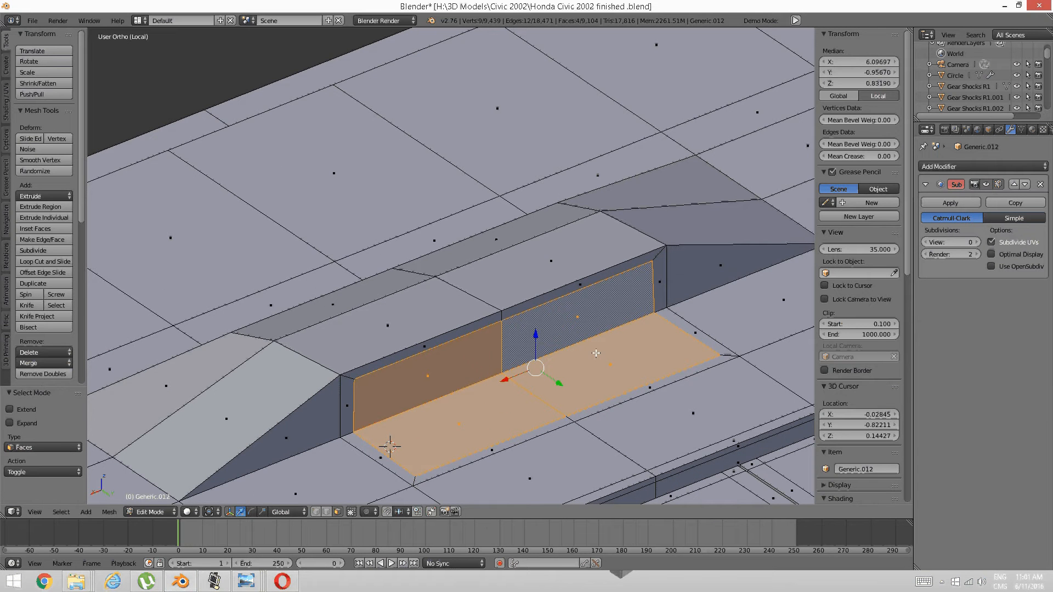
Try to extrude the four recess faces inward by about 0.05 along Y and Z.
{"action": "key", "text": "e"}
{"action": "left_click", "coordinate": [563, 368]}
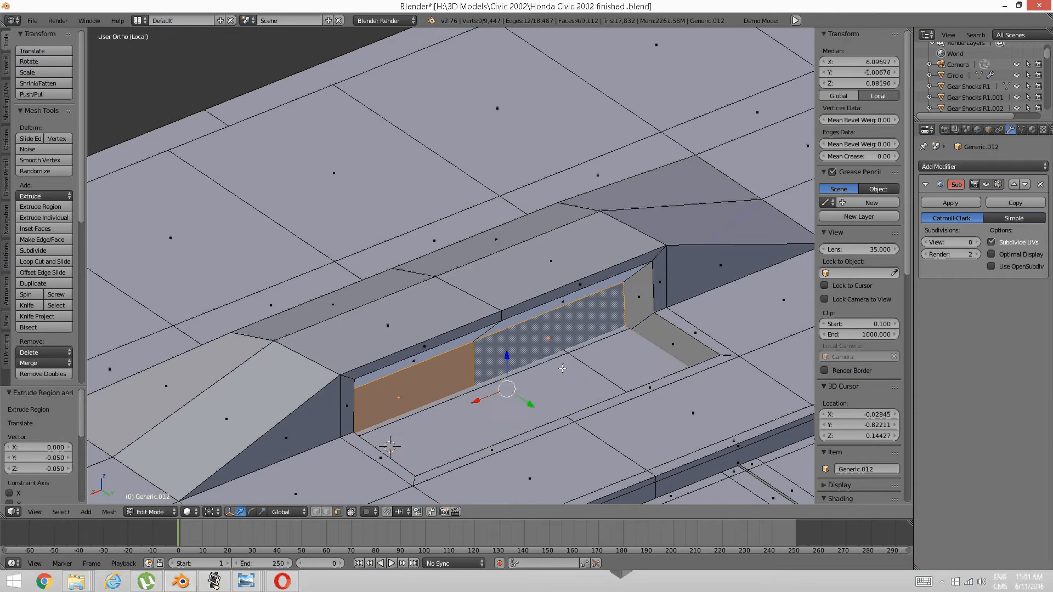
{"action": "middle_click_drag", "start_coordinate": [522, 379], "coordinate": [555, 360]}
{"action": "key", "text": "ctrl+z"}
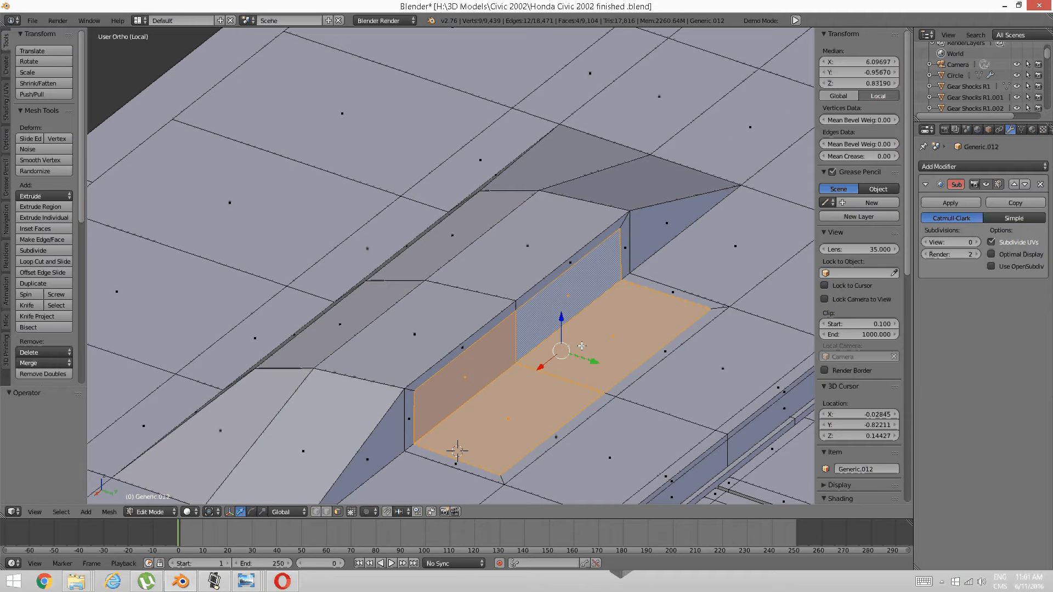
{"action": "key", "text": "ctrl+z"}
{"action": "right_click", "coordinate": [567, 303], "text": "shift"}
Extrude the four recess faces inward by about 0.02, extrude them again by about 0.005, and clear the selection.
{"action": "key", "text": "e"}
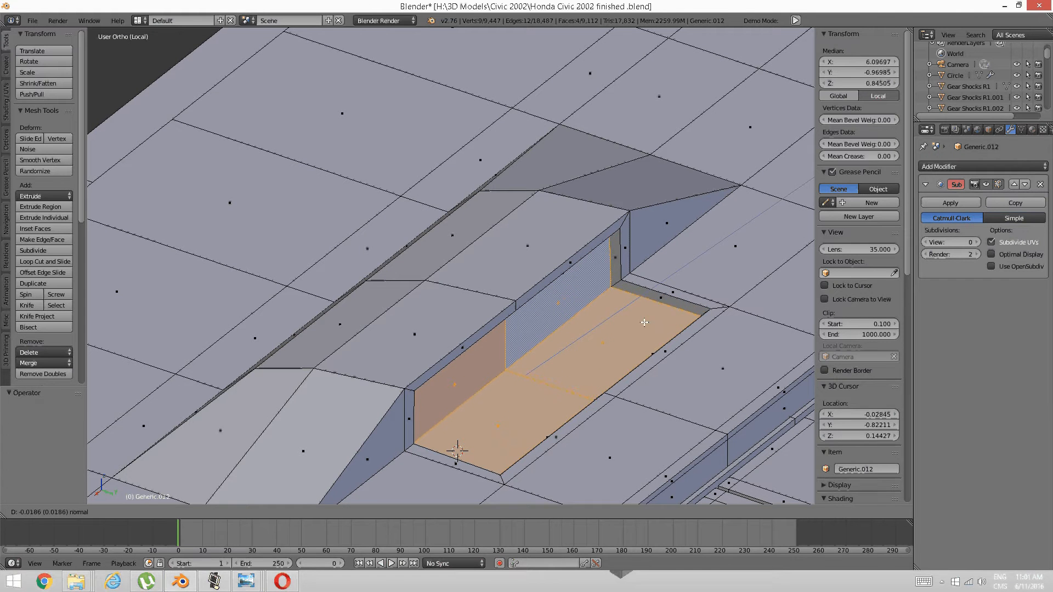
{"action": "left_click", "coordinate": [644, 323]}
{"action": "key", "text": "e"}
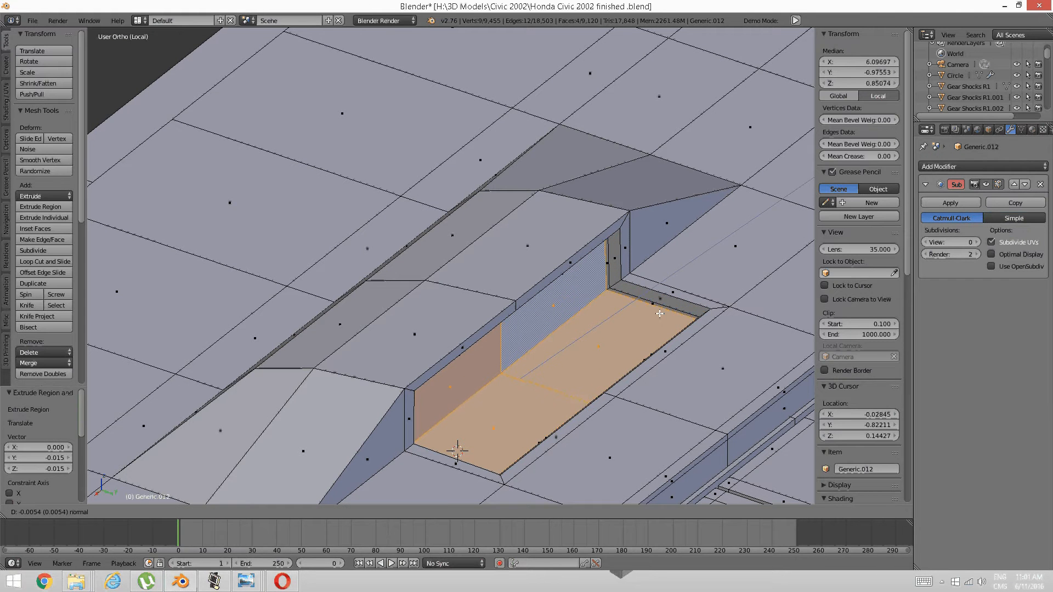
{"action": "left_click", "coordinate": [660, 313]}
{"action": "key", "text": "a"}
Add a loop cut around the side walls of the handle's recess and clear the selection.
{"action": "mouse_move", "coordinate": [654, 308]}
{"action": "middle_mouse_down"}
{"action": "mouse_move", "coordinate": [640, 298]}
{"action": "mouse_move", "coordinate": [674, 311]}
{"action": "middle_mouse_up"}
{"action": "key", "text": "ctrl+r"}
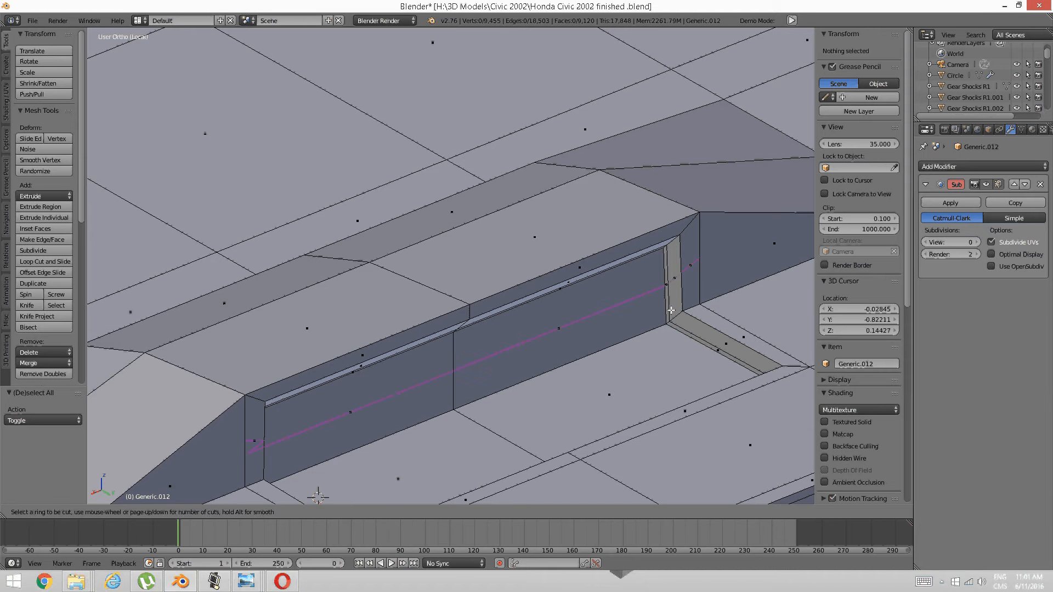
{"action": "left_click", "coordinate": [671, 311]}
{"action": "left_click", "coordinate": [682, 314]}
{"action": "key", "text": "a"}
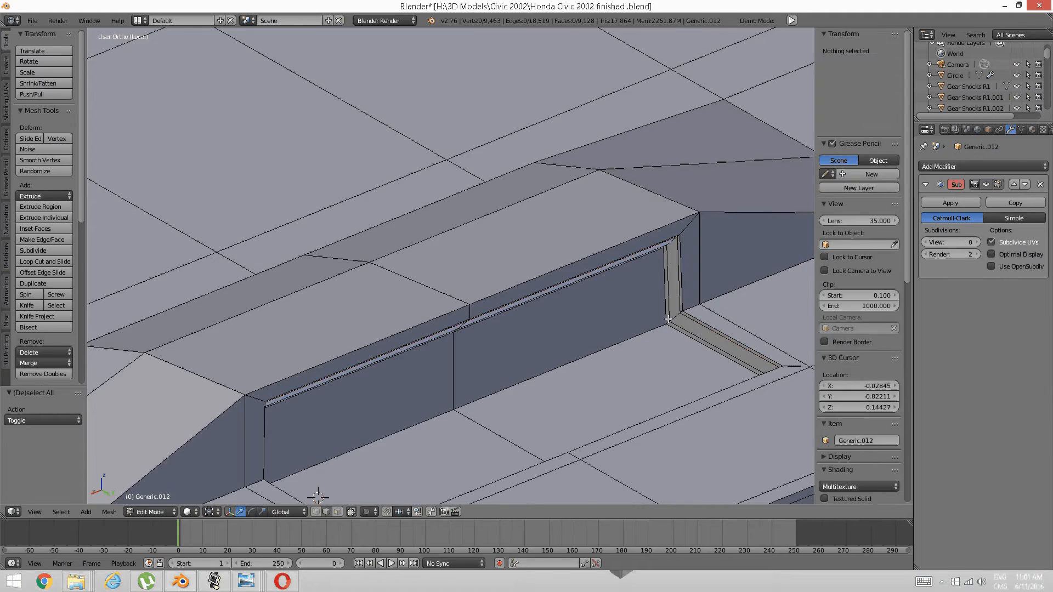
{"action": "middle_click_drag", "start_coordinate": [682, 314], "coordinate": [593, 367]}
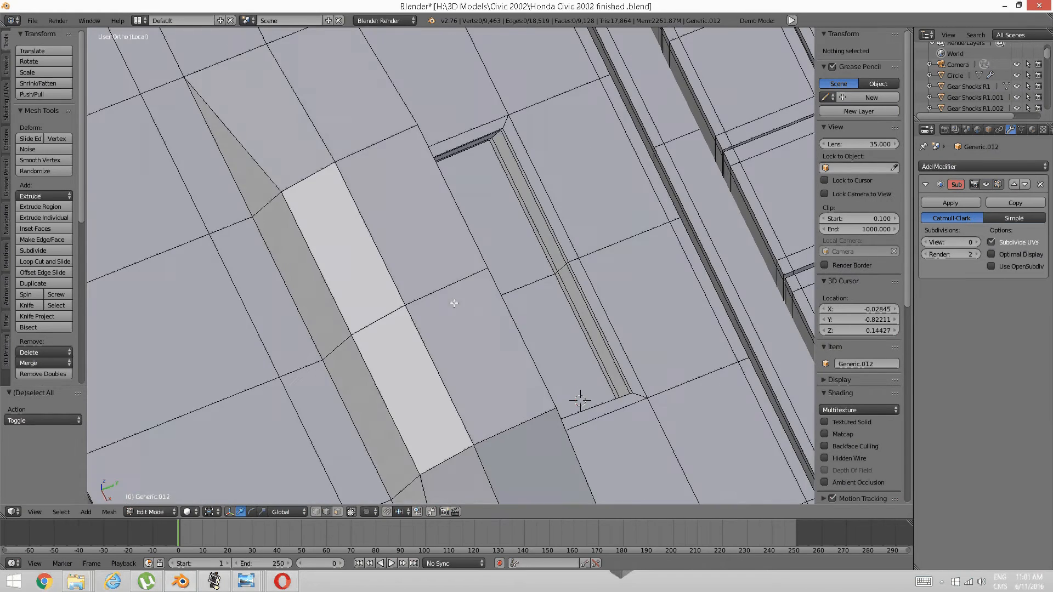
{"action": "middle_click_drag", "start_coordinate": [425, 280], "coordinate": [472, 287]}
{"action": "middle_click_drag", "start_coordinate": [429, 242], "coordinate": [445, 340], "text": "shift"}
{"action": "scroll", "coordinate": [436, 322], "scroll_direction": "up", "scroll_amount": 1}
{"action": "key", "text": "ctrl+Tab"}
{"action": "left_click", "coordinate": [436, 323]}
{"action": "scroll", "coordinate": [437, 323], "scroll_direction": "down", "scroll_amount": 3}
{"action": "key", "text": "ctrl+r"}
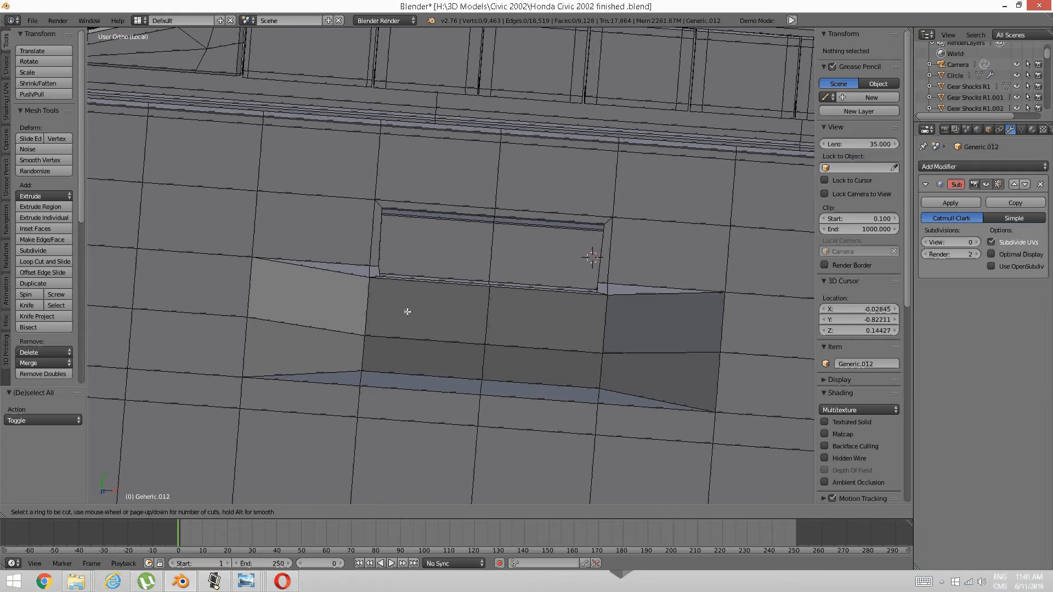
{"action": "key", "text": "Escape"}
{"action": "middle_click_drag", "start_coordinate": [405, 294], "coordinate": [481, 283]}
{"action": "key", "text": "ctrl+t"}
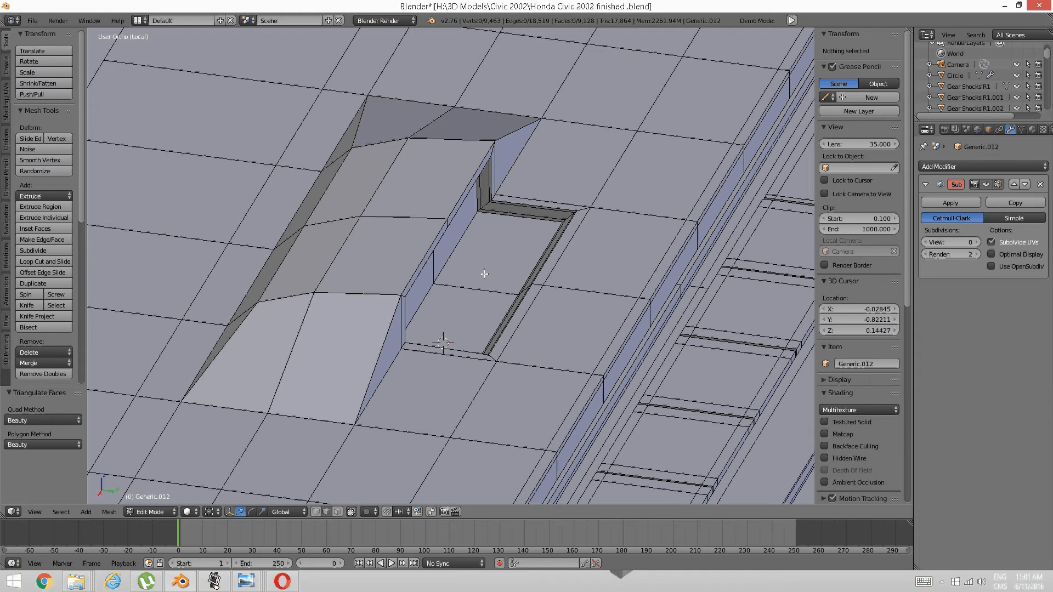
Check the drawer handle in the 2002_honda_civic dashboard photo in Windows Photo Viewer and return to Blender.
{"action": "mouse_move", "coordinate": [246, 582]}
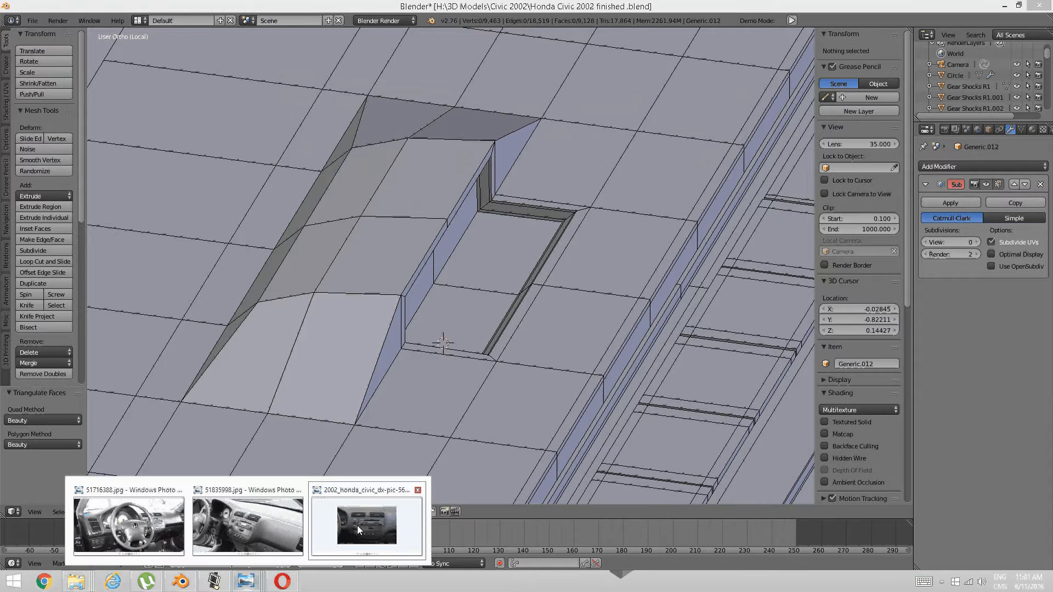
{"action": "left_click", "coordinate": [357, 526]}
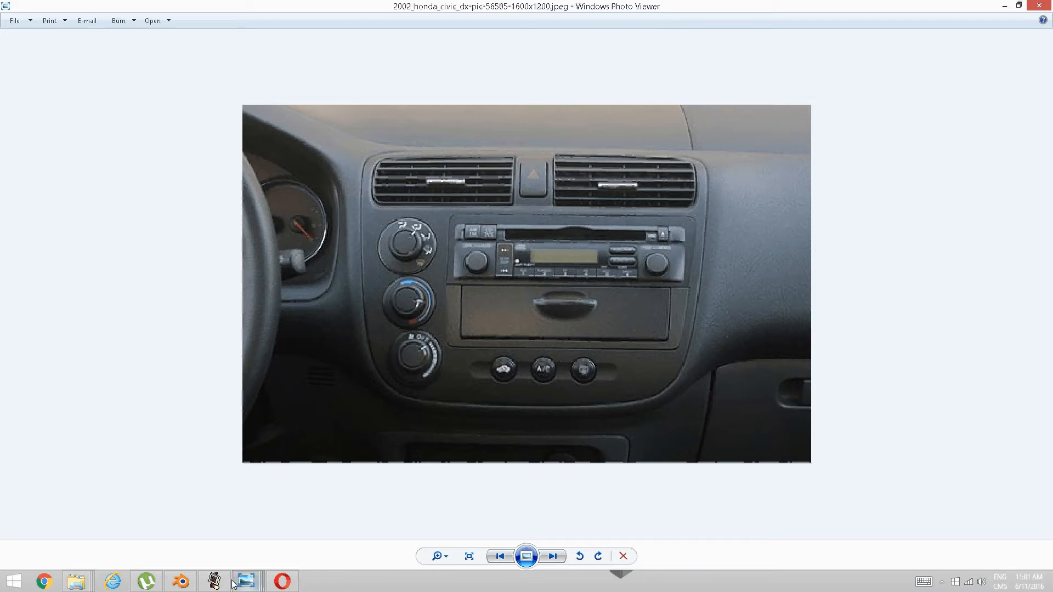
{"action": "left_click", "coordinate": [214, 581]}
{"action": "left_click", "coordinate": [181, 582]}
Set the Subdivision Surface modifier's view level to 2 for the radio and drawer mesh.
{"action": "scroll", "coordinate": [445, 232], "scroll_direction": "down", "scroll_amount": 2}
{"action": "scroll", "coordinate": [445, 232], "scroll_direction": "down", "scroll_amount": 5}
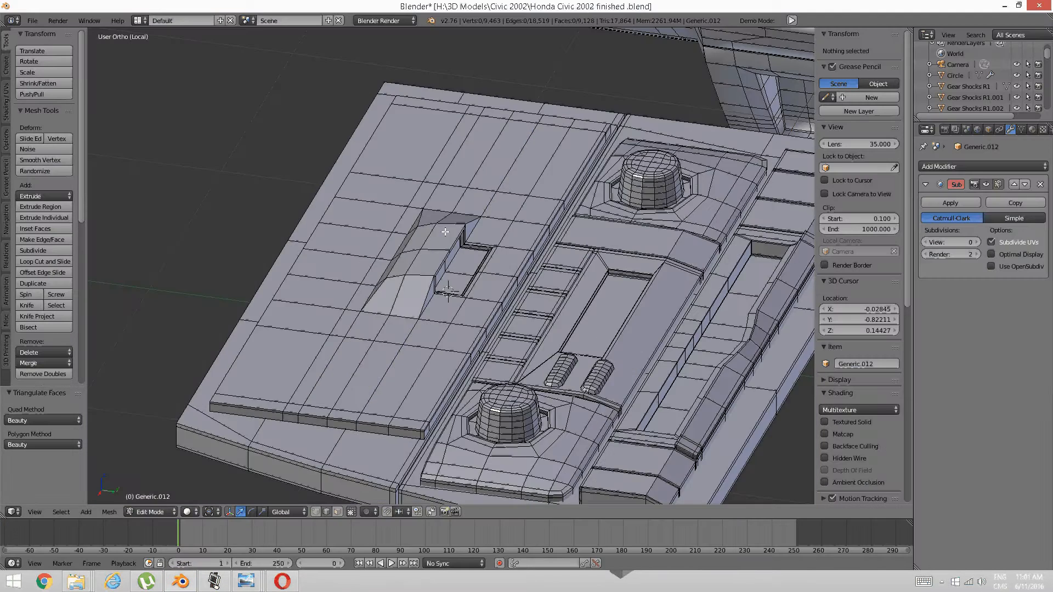
{"action": "middle_click_drag", "start_coordinate": [445, 232], "coordinate": [649, 241]}
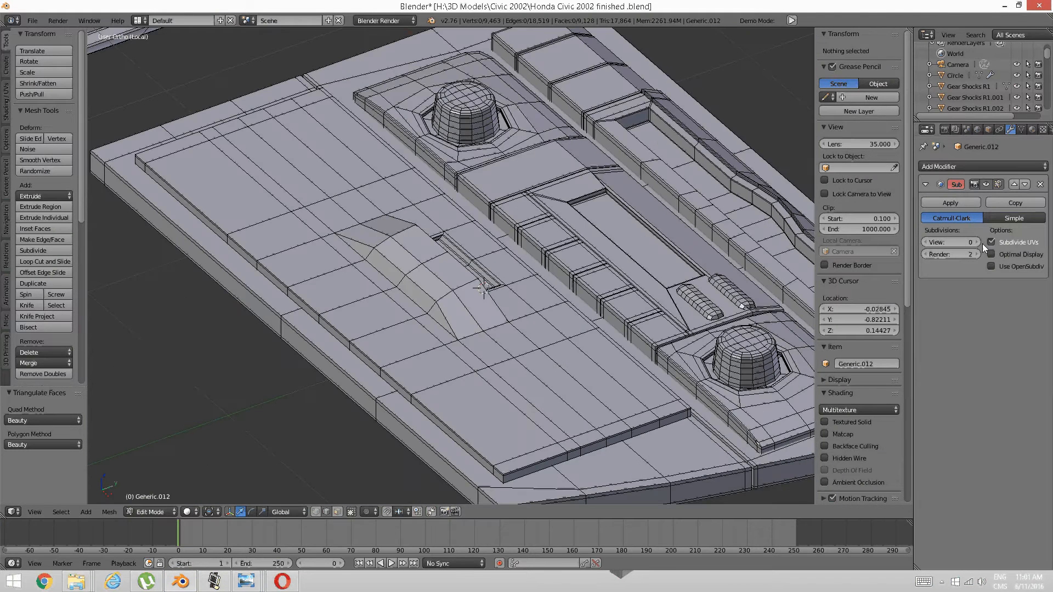
{"action": "left_click", "coordinate": [981, 242]}
{"action": "left_click", "coordinate": [981, 243]}
{"action": "scroll", "coordinate": [335, 174], "scroll_direction": "down", "scroll_amount": 1}
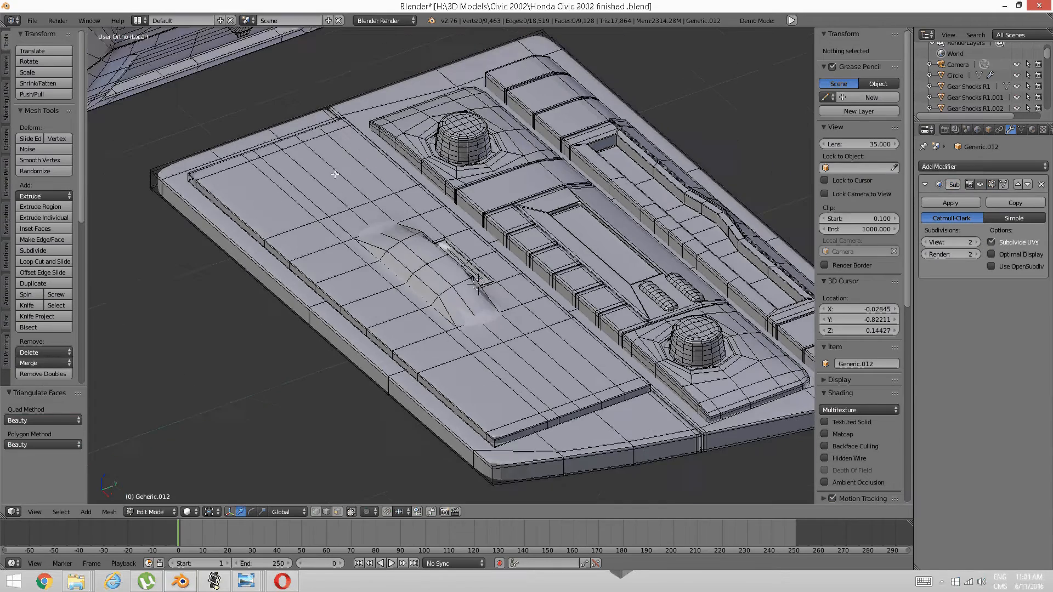
Add a lengthwise loop cut along the raised handle, slid about 0.8 toward its edge beside the recess.
{"action": "scroll", "coordinate": [373, 246], "scroll_direction": "up", "scroll_amount": 3}
{"action": "middle_click_drag", "start_coordinate": [374, 247], "coordinate": [490, 282]}
{"action": "scroll", "coordinate": [472, 269], "scroll_direction": "up", "scroll_amount": 1}
{"action": "key", "text": "ctrl+r"}
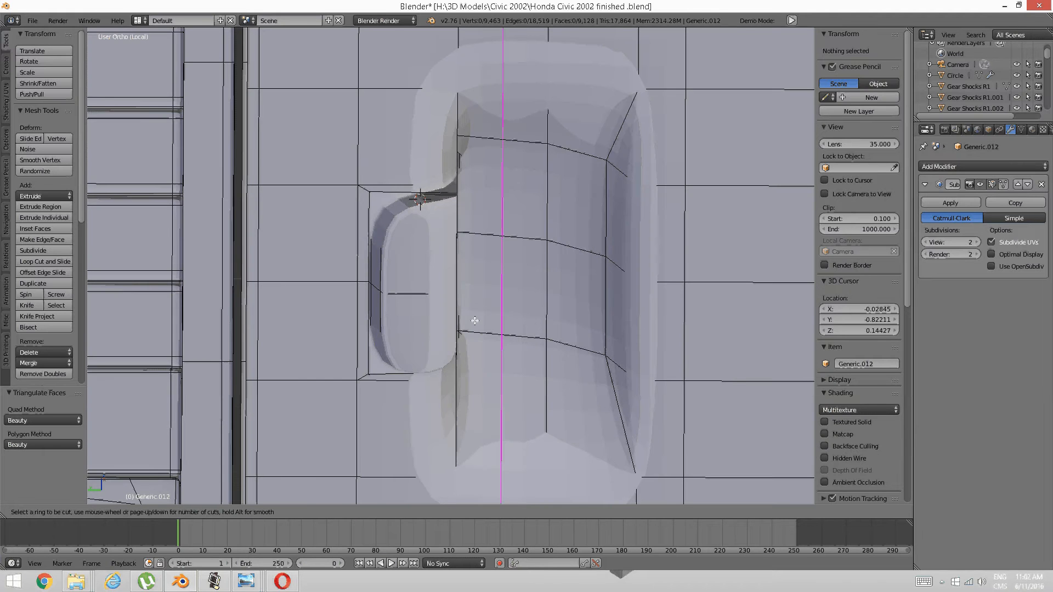
{"action": "left_click", "coordinate": [490, 298]}
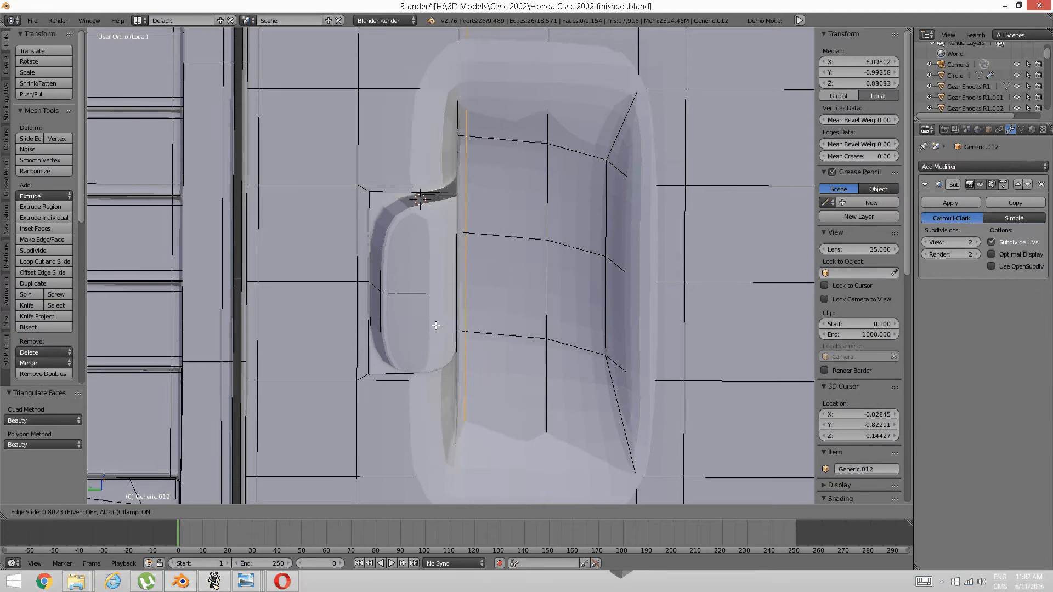
{"action": "left_click", "coordinate": [438, 332]}
{"action": "key", "text": "a"}
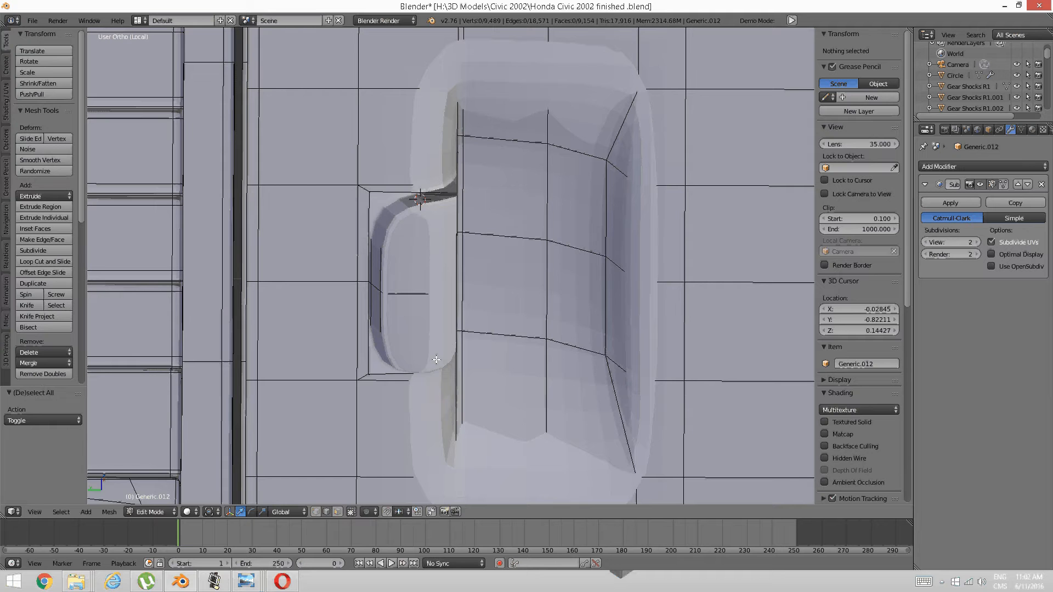
Try a lengthwise loop cut across the panel and recess beside the handle, slid about 0.64 toward the handle.
{"action": "key", "text": "ctrl+r"}
{"action": "left_click", "coordinate": [439, 358]}
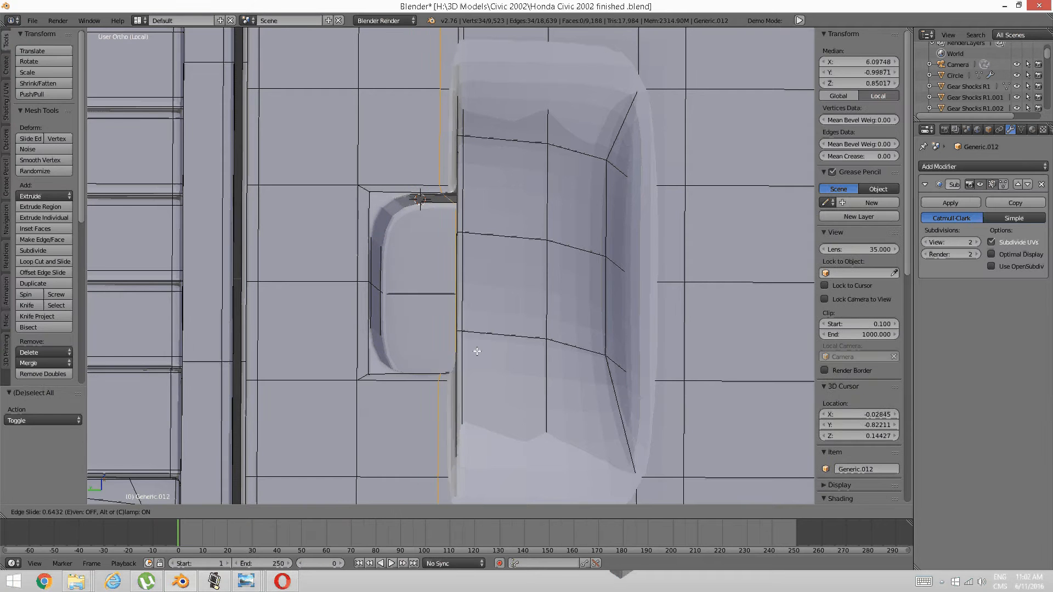
{"action": "left_click", "coordinate": [477, 351]}
{"action": "key", "text": "a"}
{"action": "middle_click_drag", "start_coordinate": [477, 348], "coordinate": [467, 359]}
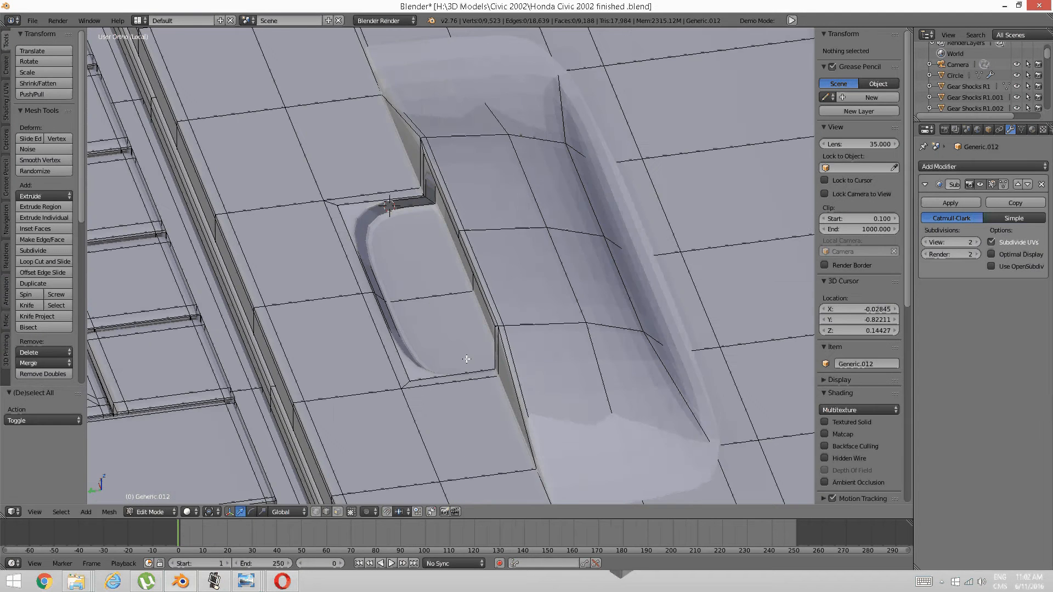
{"action": "right_click", "coordinate": [483, 357], "text": "alt"}
{"action": "key", "text": "ctrl+x"}
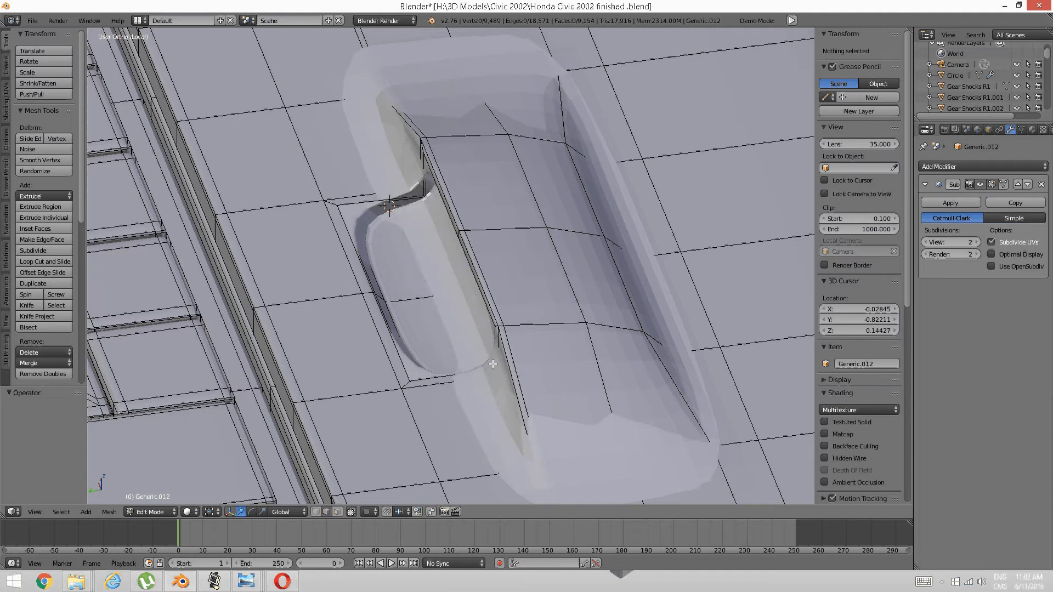
Set the modifier's view level to 0 and add a lengthwise loop cut through the panel and recess close to the handle's base.
{"action": "key", "text": "w"}
{"action": "left_click", "coordinate": [927, 242]}
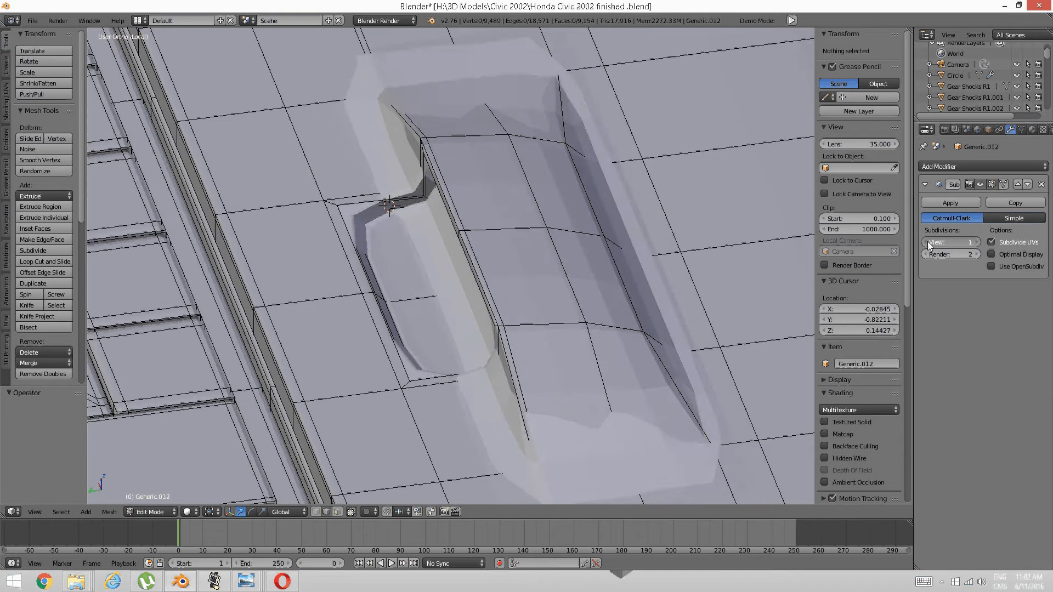
{"action": "left_click", "coordinate": [927, 241]}
{"action": "key", "text": "ctrl+z"}
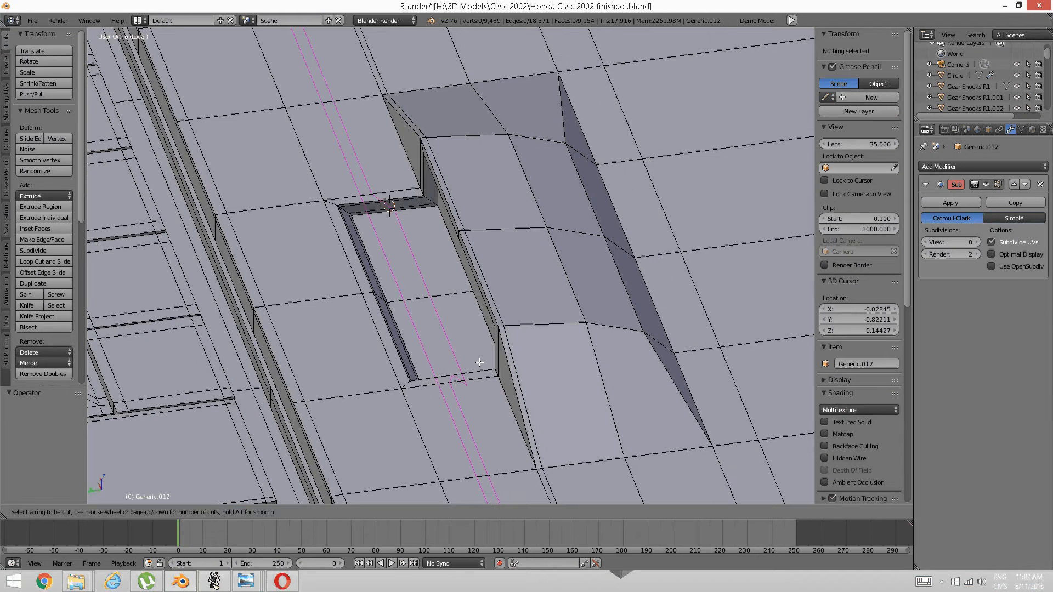
{"action": "key", "text": "a"}
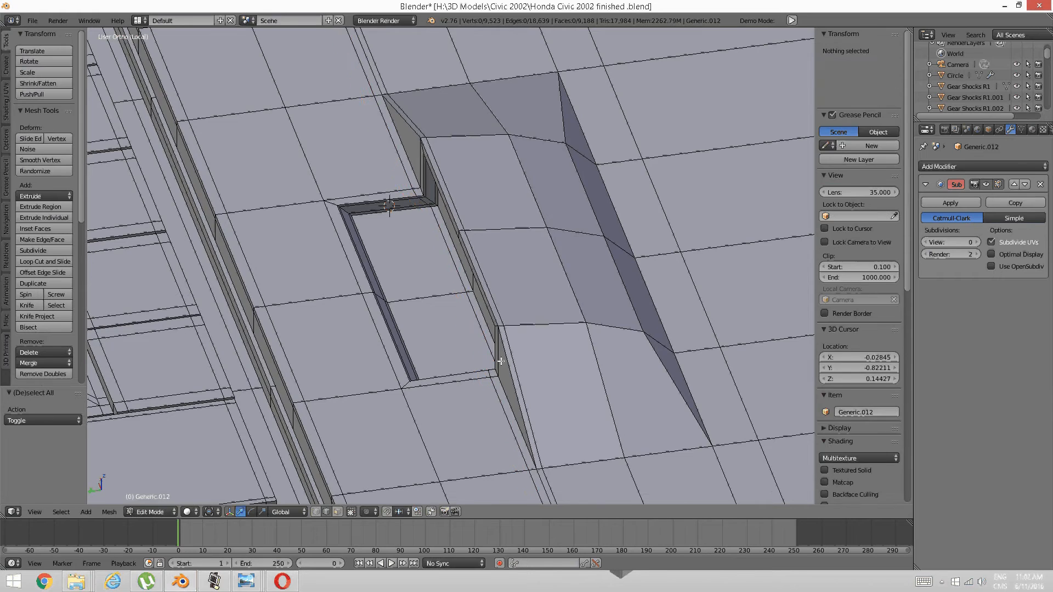
Restore the Subdivision Surface modifier's view level to 2.
{"action": "middle_click_drag", "start_coordinate": [500, 361], "coordinate": [522, 301]}
{"action": "left_click", "coordinate": [979, 242]}
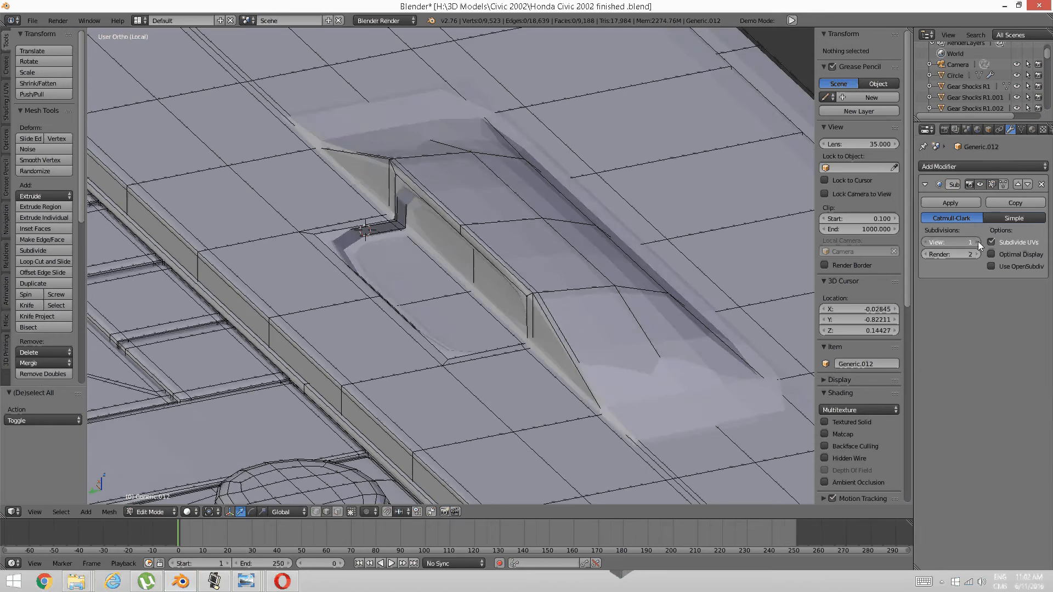
{"action": "left_click", "coordinate": [979, 242]}
Examine the smoothed drawer panel and handle from several angles and compare them with the 2002_honda_civic dashboard photo.
{"action": "scroll", "coordinate": [581, 237], "scroll_direction": "down", "scroll_amount": 3}
{"action": "middle_click_drag", "start_coordinate": [574, 238], "coordinate": [581, 200]}
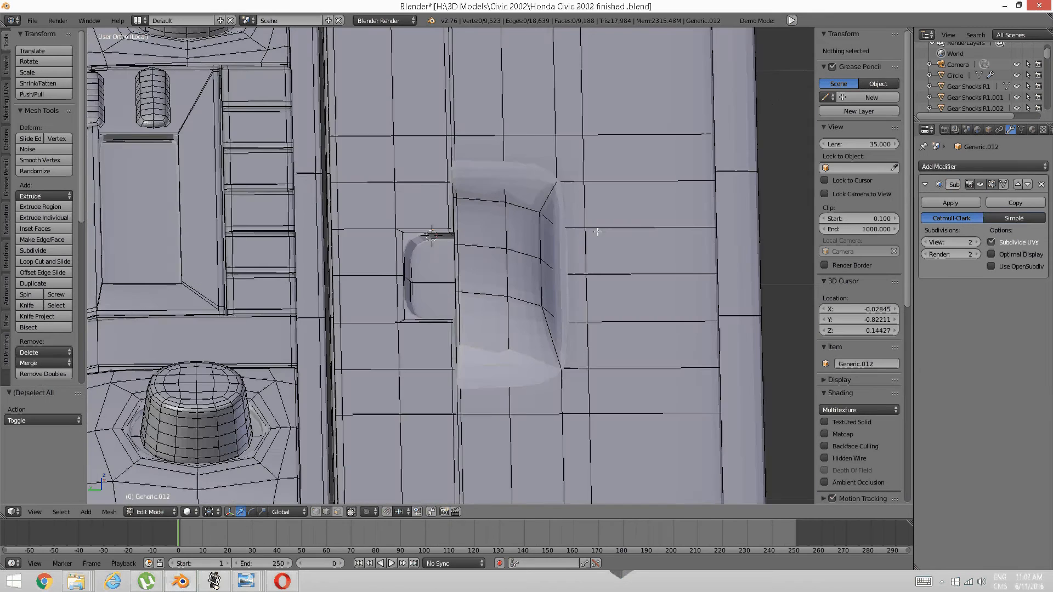
{"action": "middle_click_drag", "start_coordinate": [587, 282], "coordinate": [496, 335]}
{"action": "scroll", "coordinate": [397, 253], "scroll_direction": "down", "scroll_amount": 1}
{"action": "scroll", "coordinate": [414, 270], "scroll_direction": "down", "scroll_amount": 2}
{"action": "scroll", "coordinate": [481, 264], "scroll_direction": "up", "scroll_amount": 3}
{"action": "scroll", "coordinate": [547, 301], "scroll_direction": "down", "scroll_amount": 2}
{"action": "middle_click_drag", "start_coordinate": [527, 296], "coordinate": [504, 308]}
{"action": "mouse_move", "coordinate": [246, 581]}
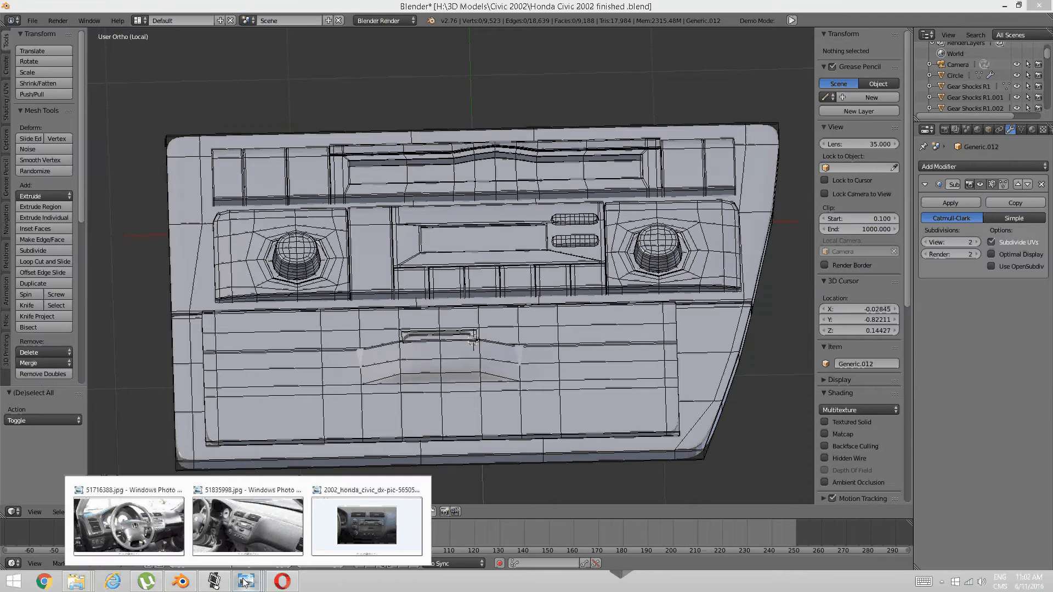
{"action": "left_click", "coordinate": [366, 519]}
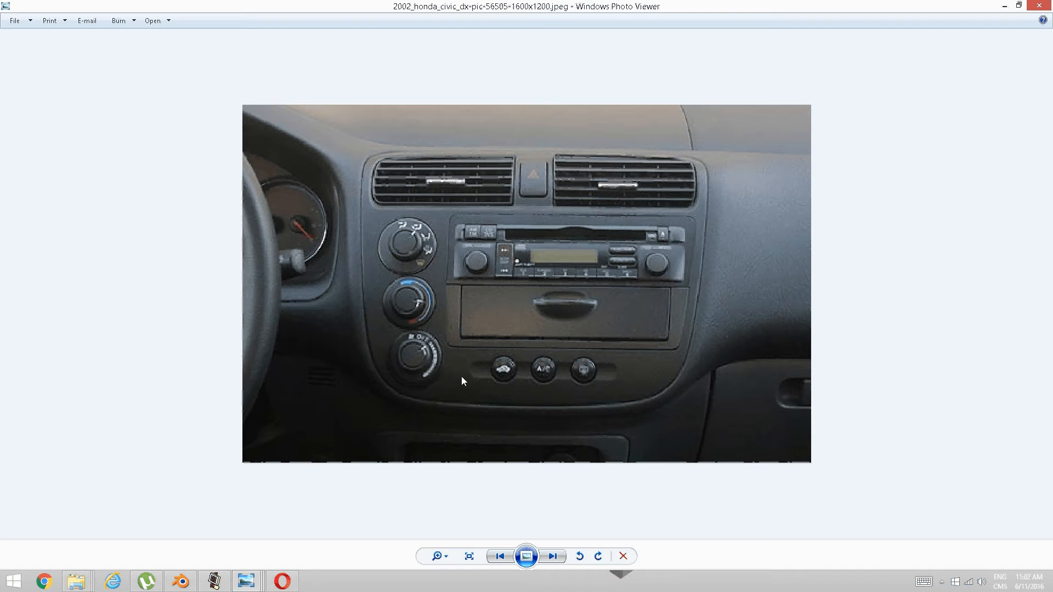
{"action": "left_click", "coordinate": [215, 582]}
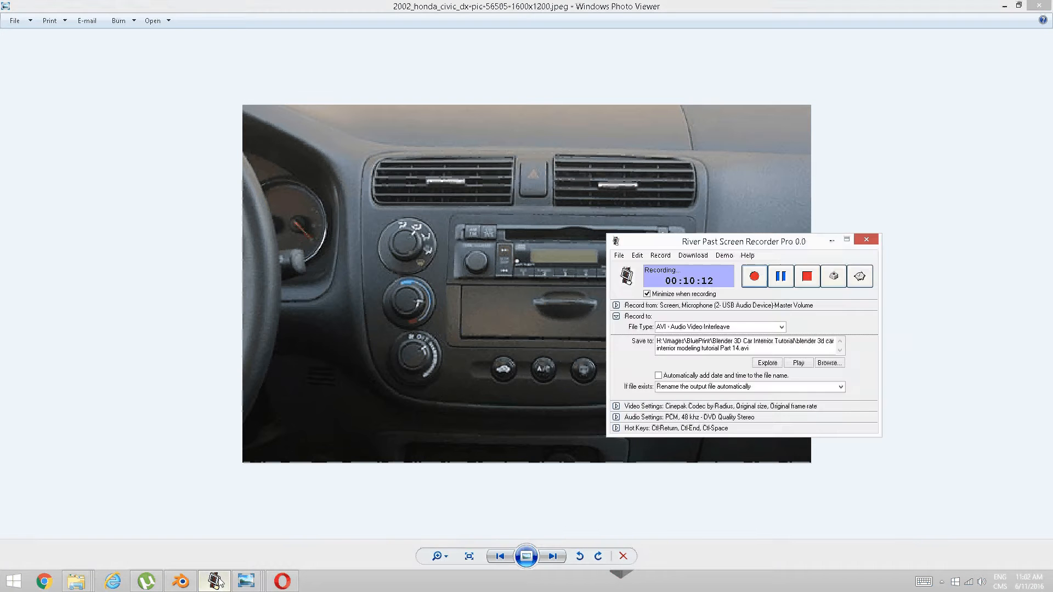
{"action": "left_click", "coordinate": [181, 582]}
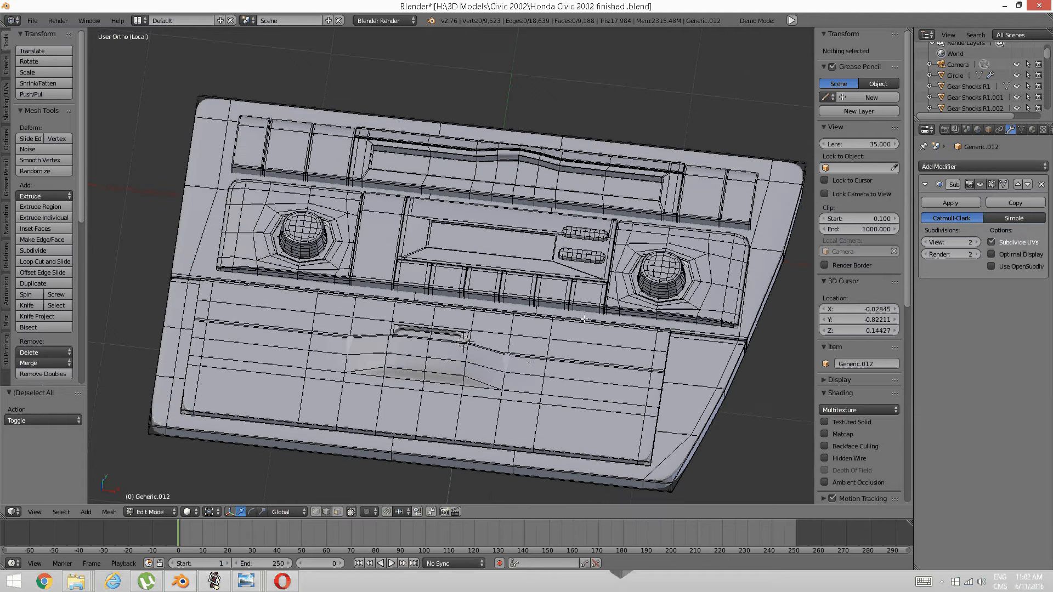
Select the entire radio and drawer panel assembly, including all linked geometry, through the wireframe, and return to solid shading.
{"action": "key", "text": "z"}
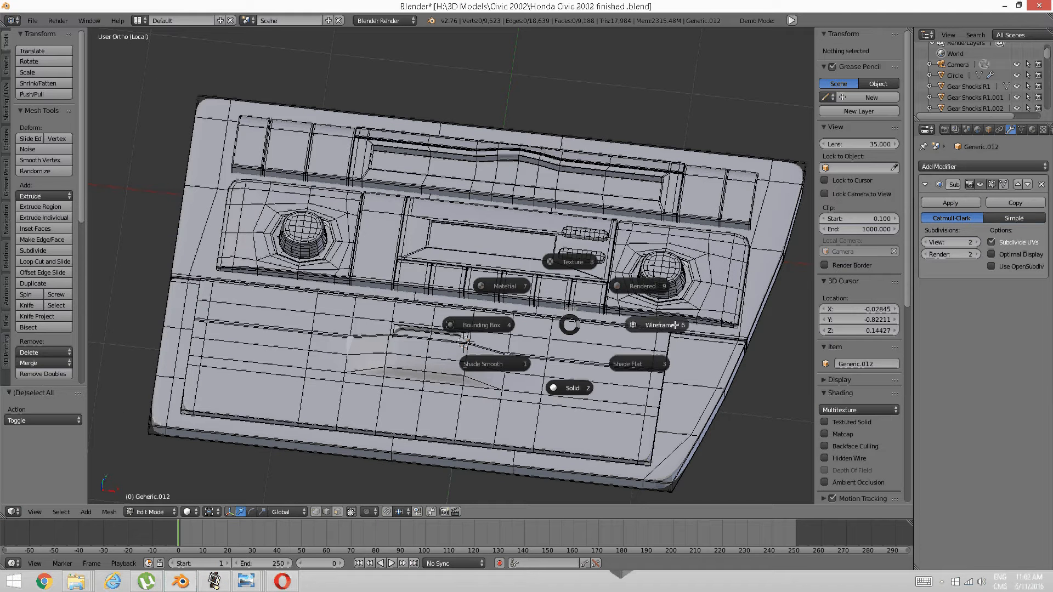
{"action": "left_click", "coordinate": [667, 326]}
{"action": "scroll", "coordinate": [631, 321], "scroll_direction": "down", "scroll_amount": 2}
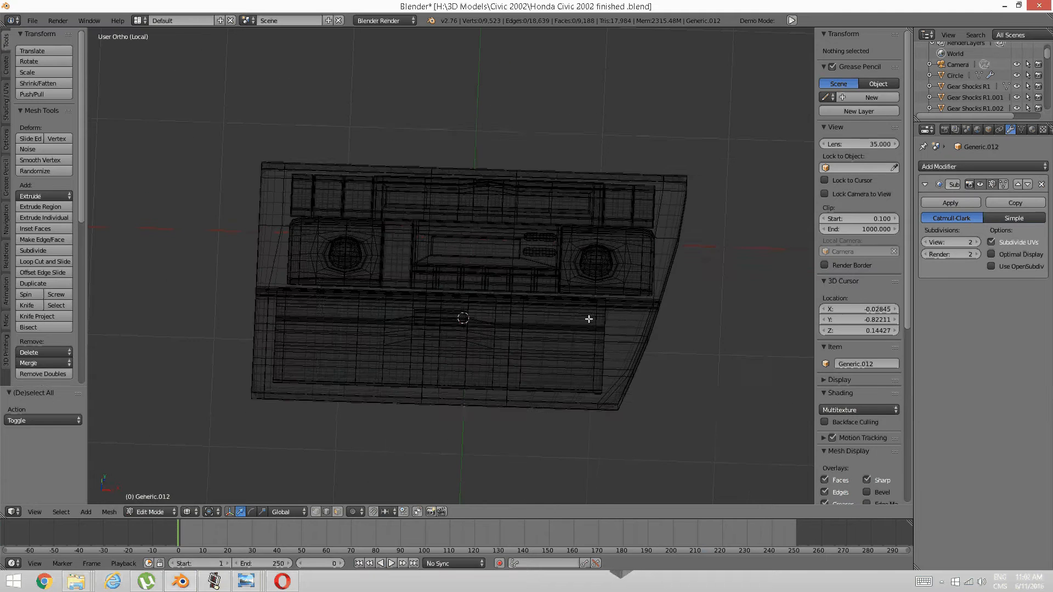
{"action": "key", "text": "b"}
{"action": "left_click_drag", "start_coordinate": [754, 109], "coordinate": [182, 482]}
{"action": "key", "text": "ctrl+l"}
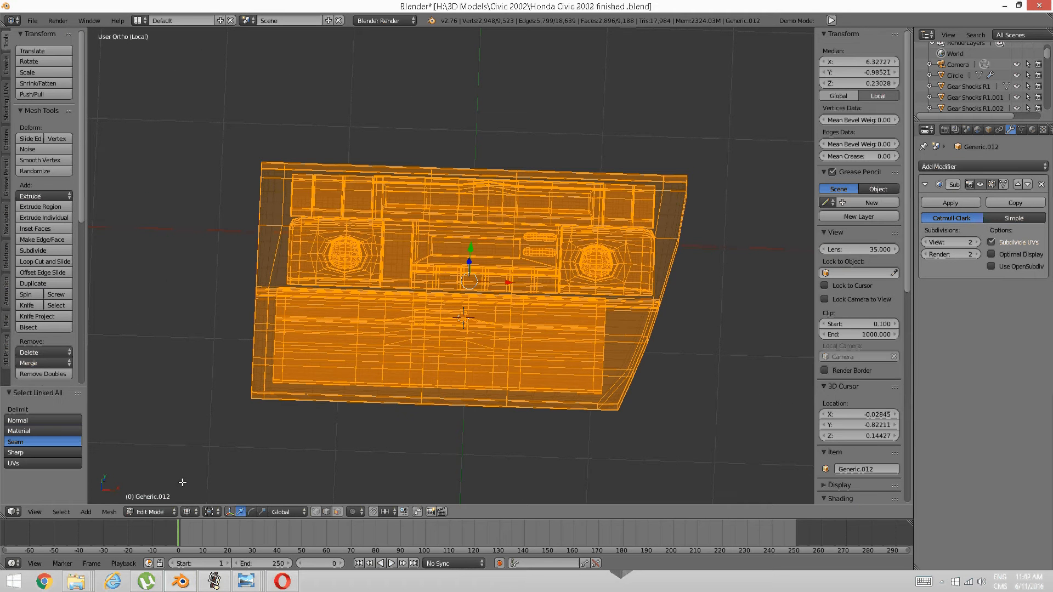
{"action": "mouse_move", "coordinate": [419, 340]}
{"action": "middle_mouse_down"}
{"action": "mouse_move", "coordinate": [404, 296]}
{"action": "mouse_move", "coordinate": [411, 345]}
{"action": "mouse_move", "coordinate": [429, 334]}
{"action": "middle_mouse_up"}
{"action": "key", "text": "z"}
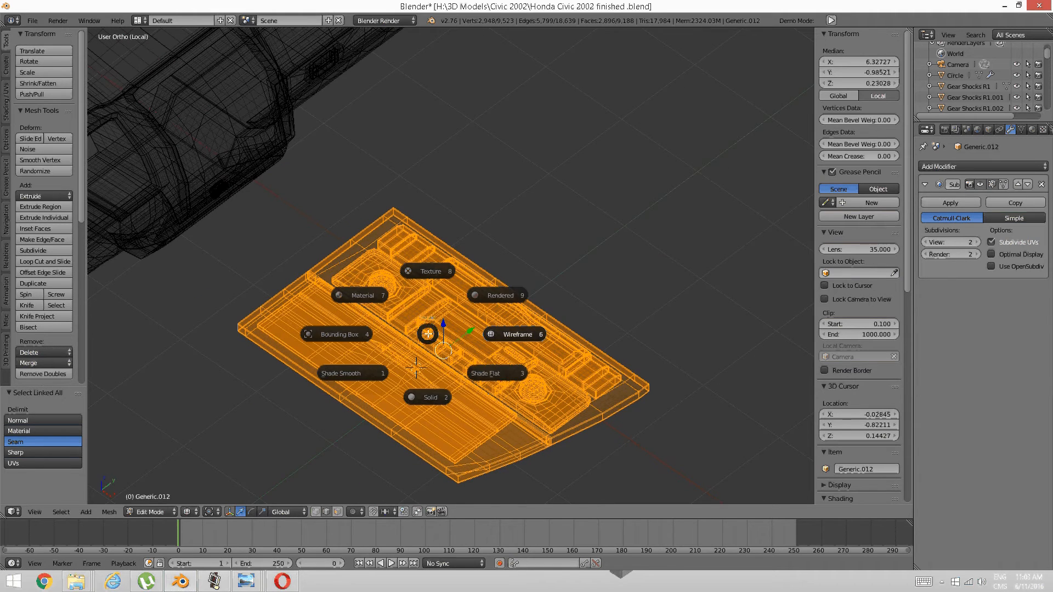
{"action": "left_click", "coordinate": [443, 397]}
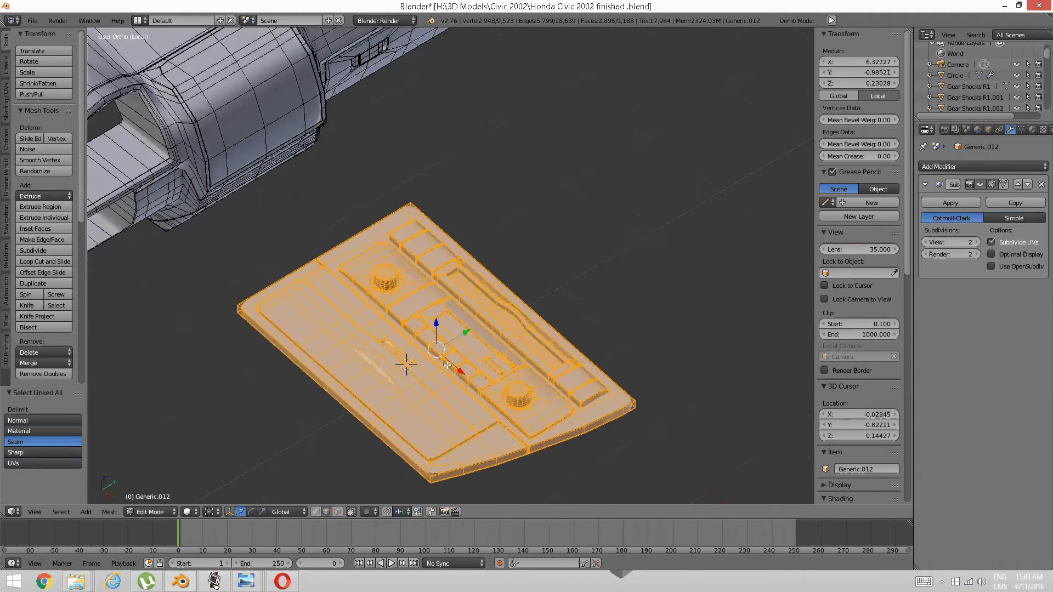
Rotate the selected radio and drawer assembly by -90° in the top view and compare its orientation with the dashboard photo.
{"action": "key", "text": "KP_7"}
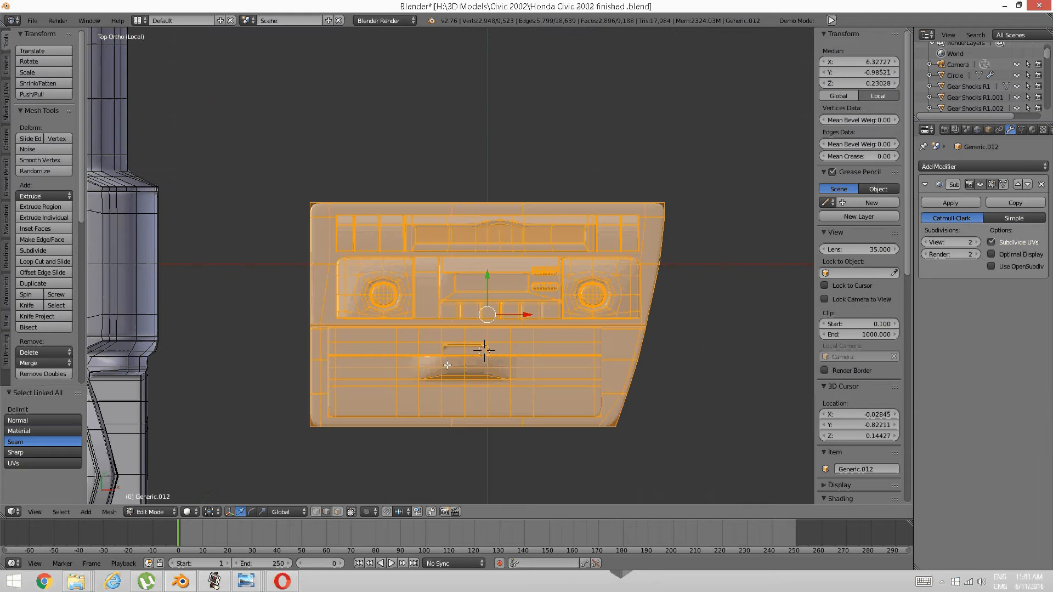
{"action": "key", "text": "r"}
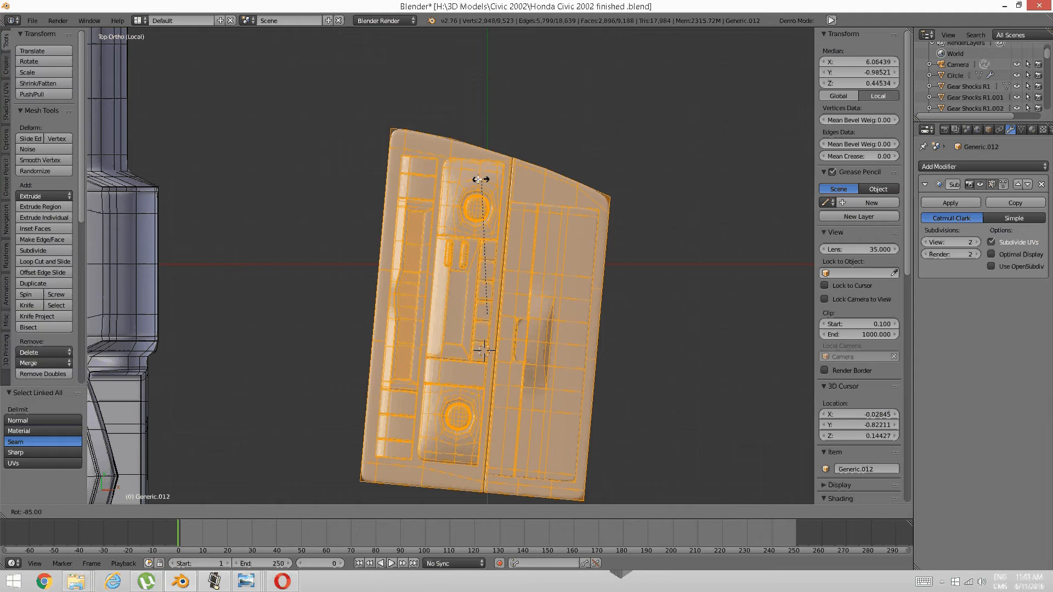
{"action": "left_click", "coordinate": [473, 179]}
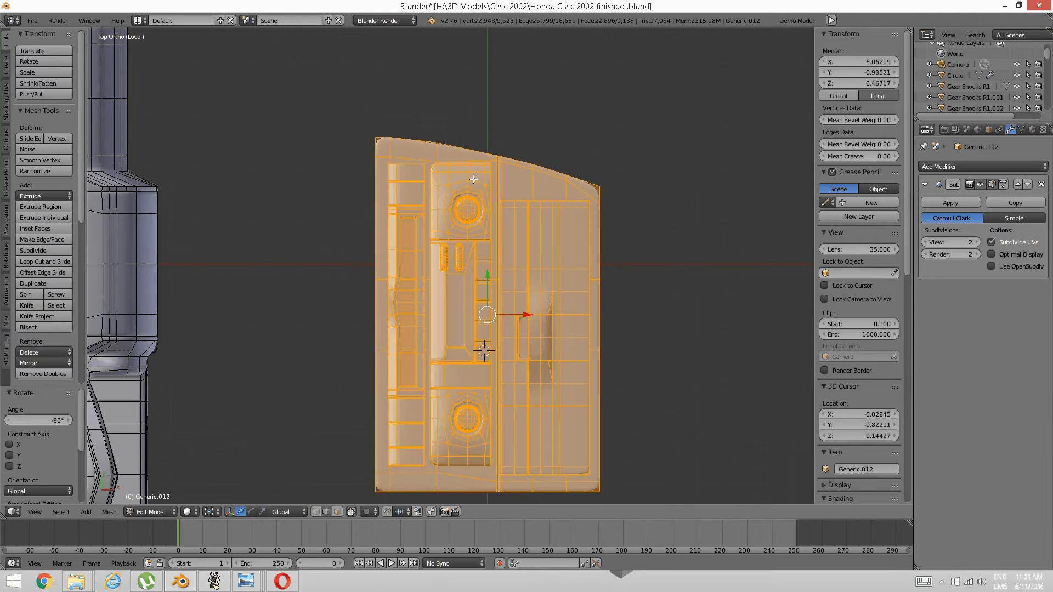
{"action": "middle_click_drag", "start_coordinate": [668, 352], "coordinate": [577, 277]}
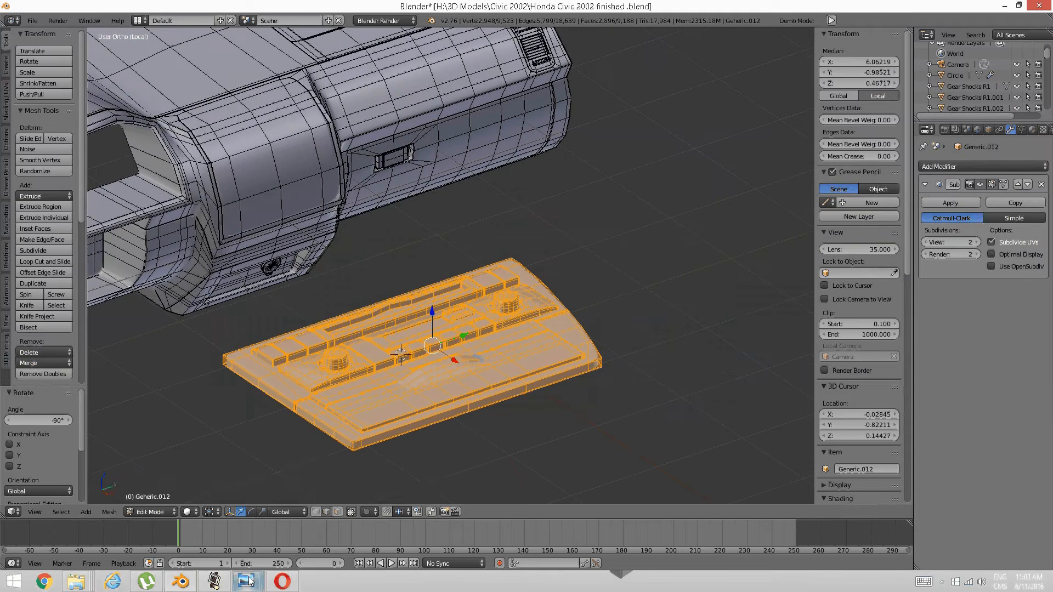
{"action": "left_click", "coordinate": [248, 581]}
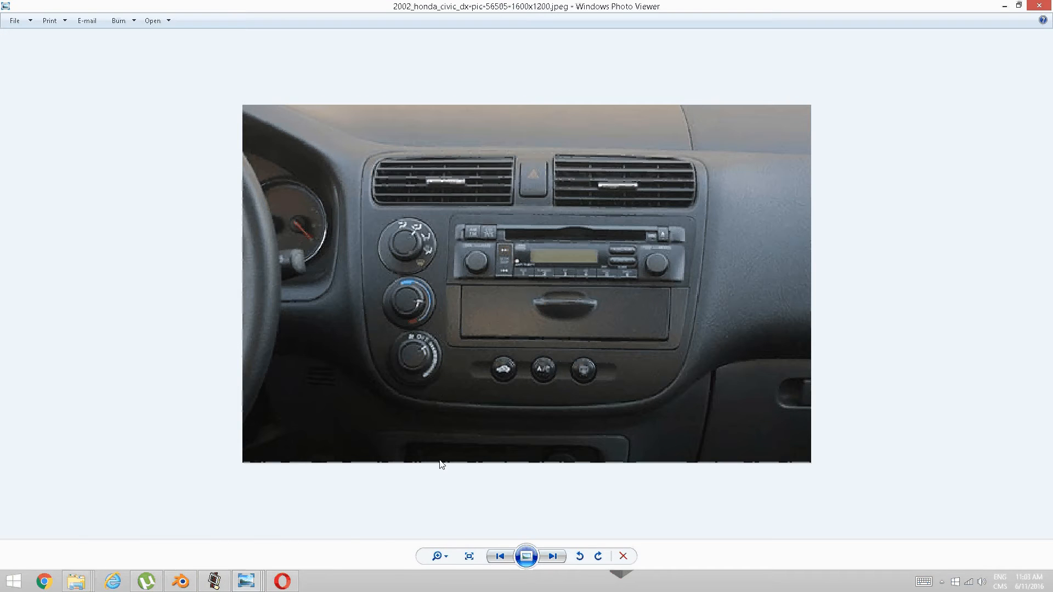
{"action": "left_click", "coordinate": [180, 581]}
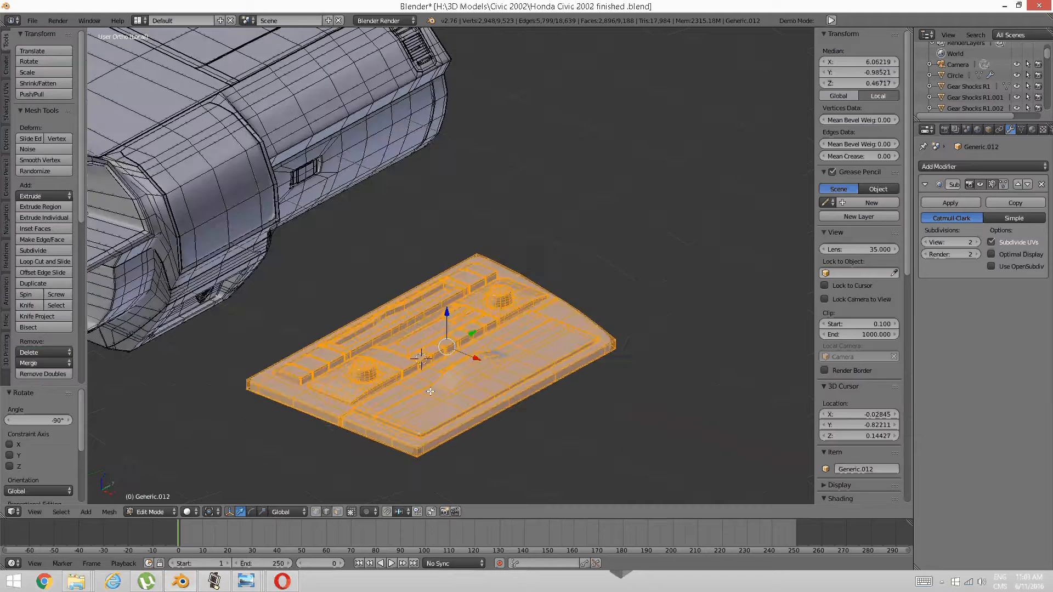
{"action": "middle_click_drag", "start_coordinate": [431, 392], "coordinate": [449, 313]}
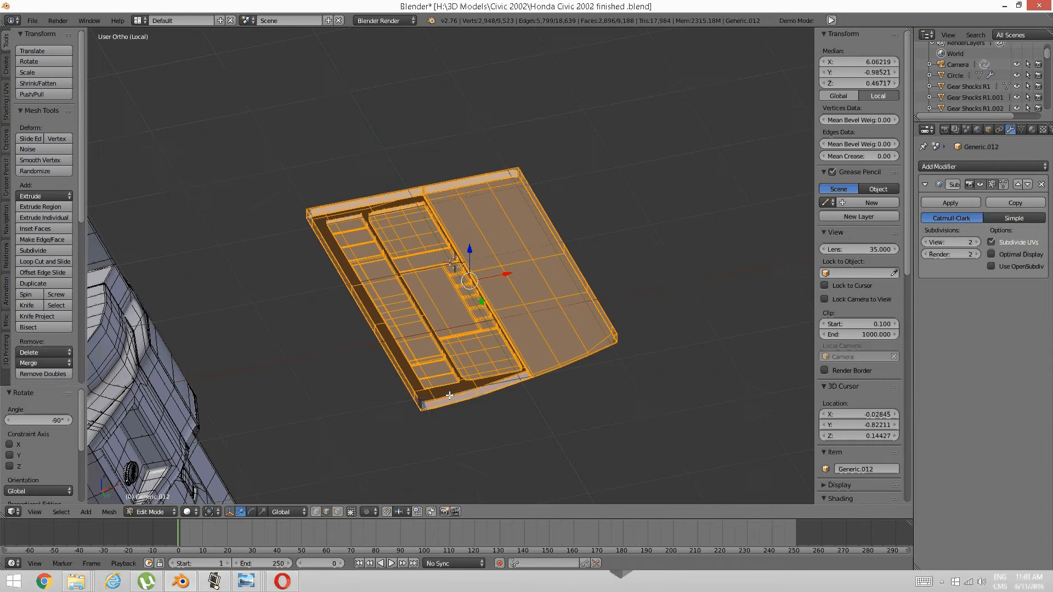
Rotate the radio and drawer assembly by 90° in the front view so it stands upright.
{"action": "key", "text": "KP_1"}
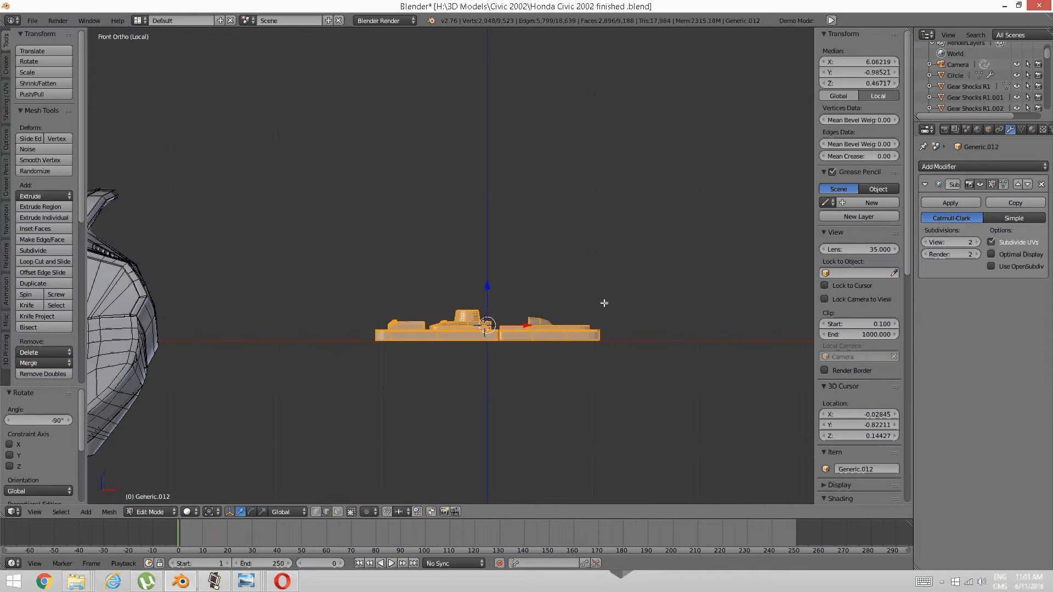
{"action": "key", "text": "r"}
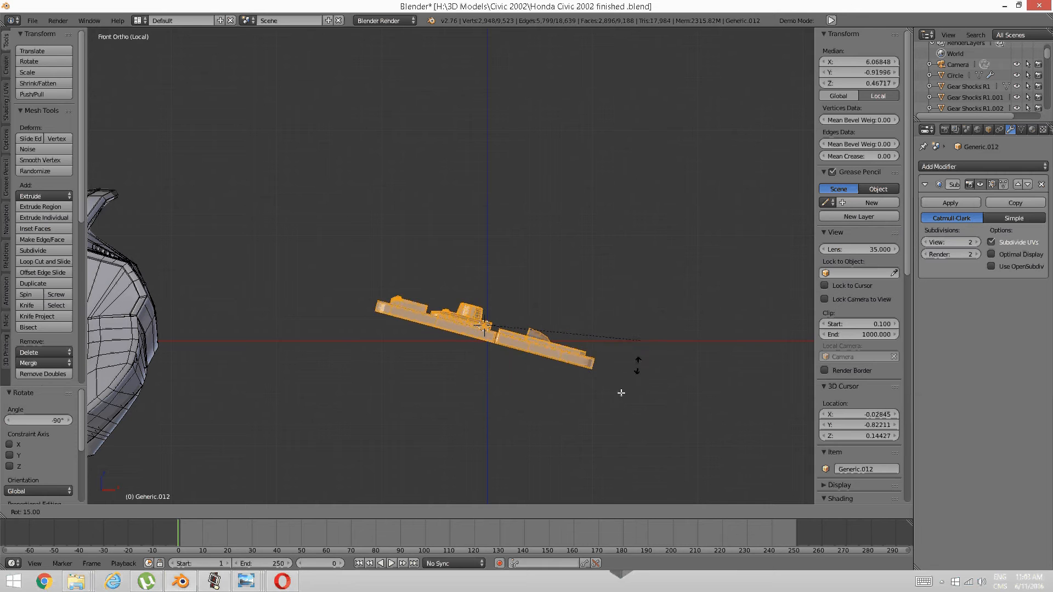
{"action": "left_click", "coordinate": [512, 458]}
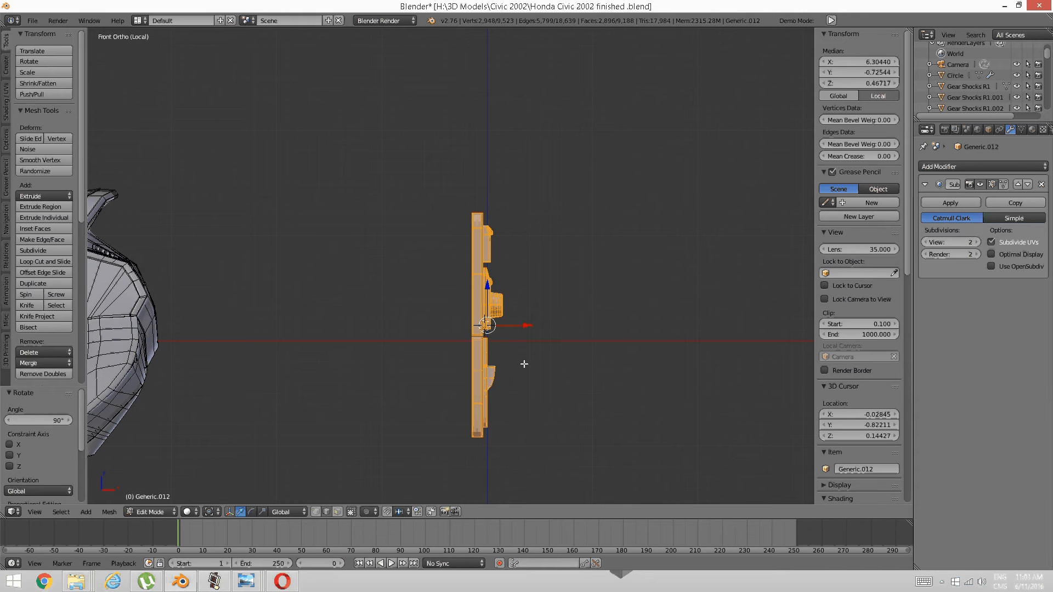
{"action": "middle_click_drag", "start_coordinate": [525, 362], "coordinate": [488, 378]}
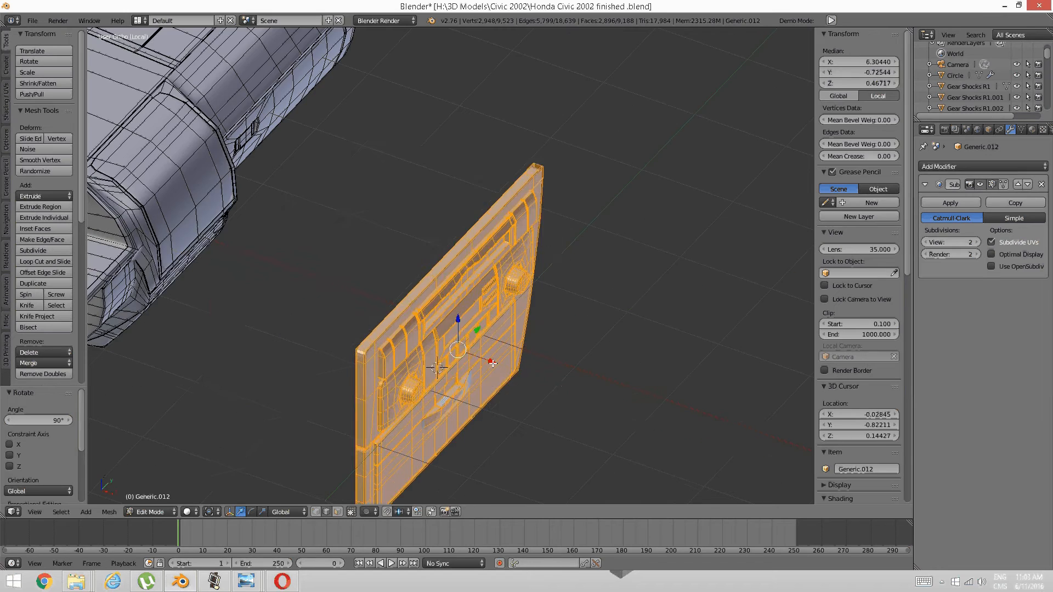
Move the upright assembly about -2.927 along the X axis to the dashboard's centre console.
{"action": "key", "text": "g"}
{"action": "key", "text": "x"}
{"action": "left_click", "coordinate": [206, 256]}
Shift the assembly about 0.486 along the Y axis and scale it uniformly to about 0.281.
{"action": "middle_click_drag", "start_coordinate": [212, 257], "coordinate": [311, 256]}
{"action": "scroll", "coordinate": [291, 368], "scroll_direction": "up", "scroll_amount": 2}
{"action": "scroll", "coordinate": [309, 359], "scroll_direction": "up", "scroll_amount": 3}
{"action": "middle_click_drag", "start_coordinate": [311, 257], "coordinate": [292, 257]}
{"action": "middle_click_drag", "start_coordinate": [550, 369], "coordinate": [421, 372], "text": "shift"}
{"action": "key", "text": "g"}
{"action": "key", "text": "y"}
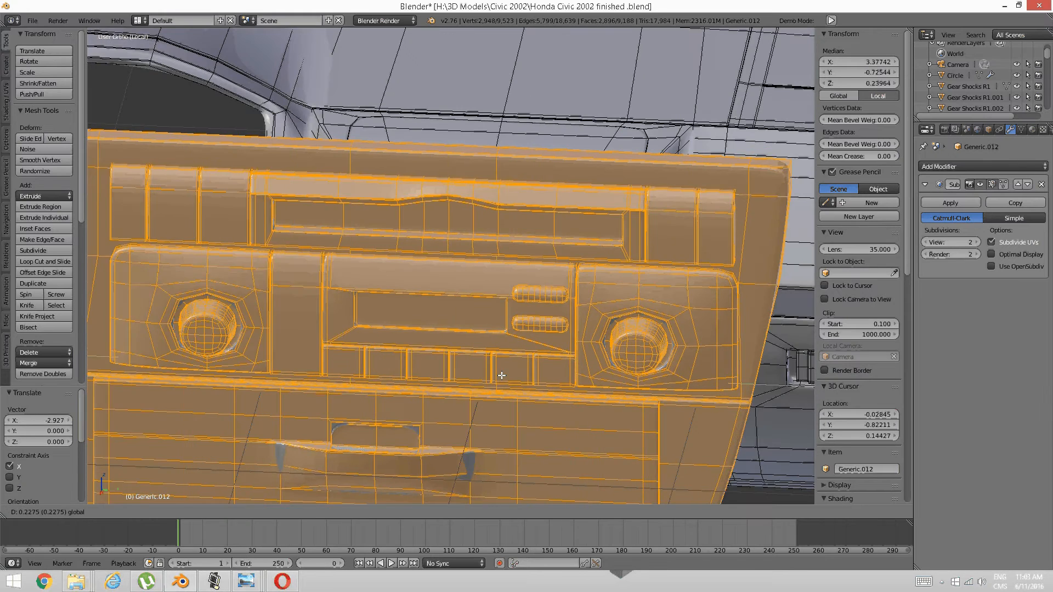
{"action": "left_click", "coordinate": [527, 365]}
{"action": "key", "text": "s"}
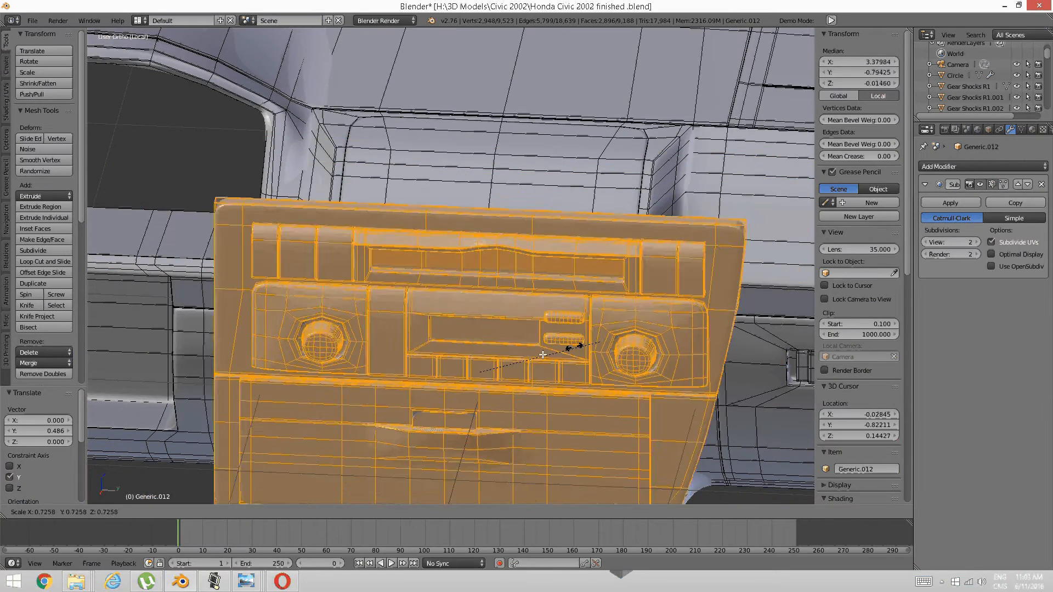
{"action": "left_click", "coordinate": [520, 360]}
Set the Subdivision Surface modifier's view level to 0 and move the assembly about -0.194 along X toward the console.
{"action": "left_click", "coordinate": [927, 243]}
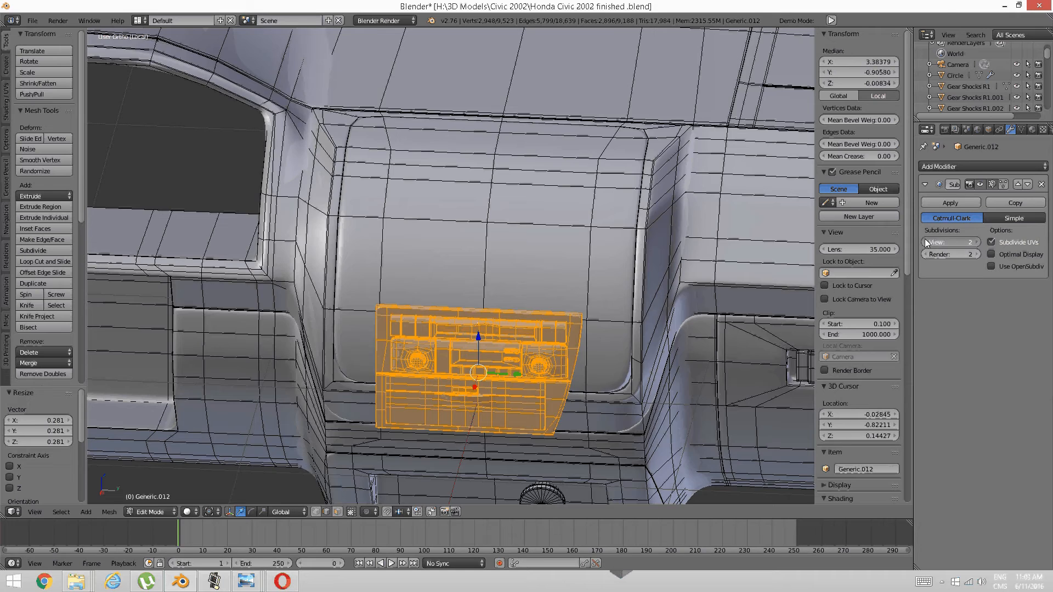
{"action": "left_click", "coordinate": [927, 242]}
{"action": "middle_click_drag", "start_coordinate": [673, 344], "coordinate": [177, 249]}
{"action": "scroll", "coordinate": [177, 249], "scroll_direction": "up", "scroll_amount": 3}
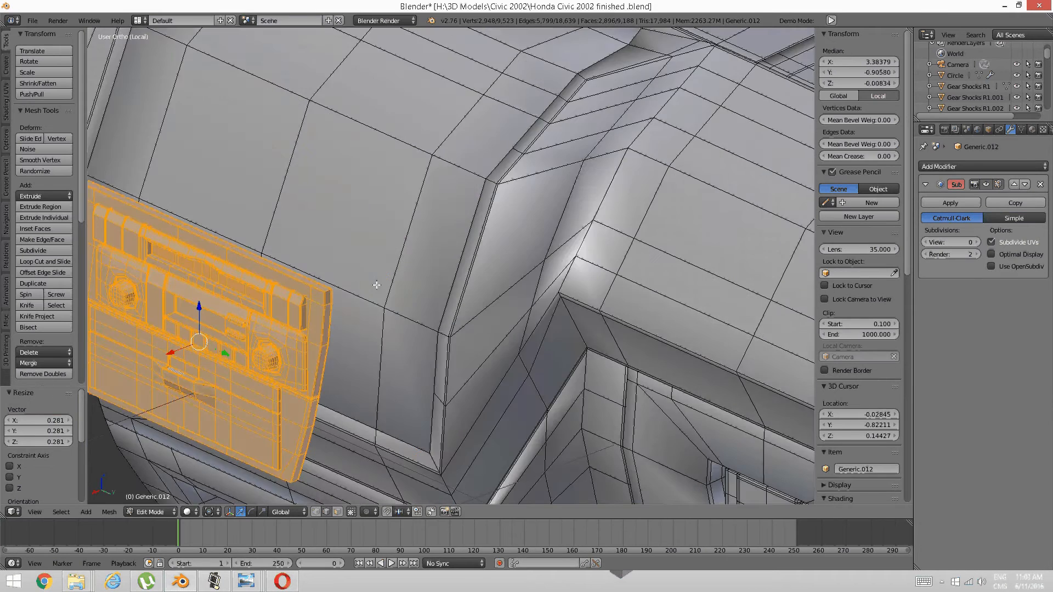
{"action": "middle_click_drag", "start_coordinate": [401, 294], "coordinate": [351, 410]}
{"action": "key", "text": "g"}
{"action": "key", "text": "x"}
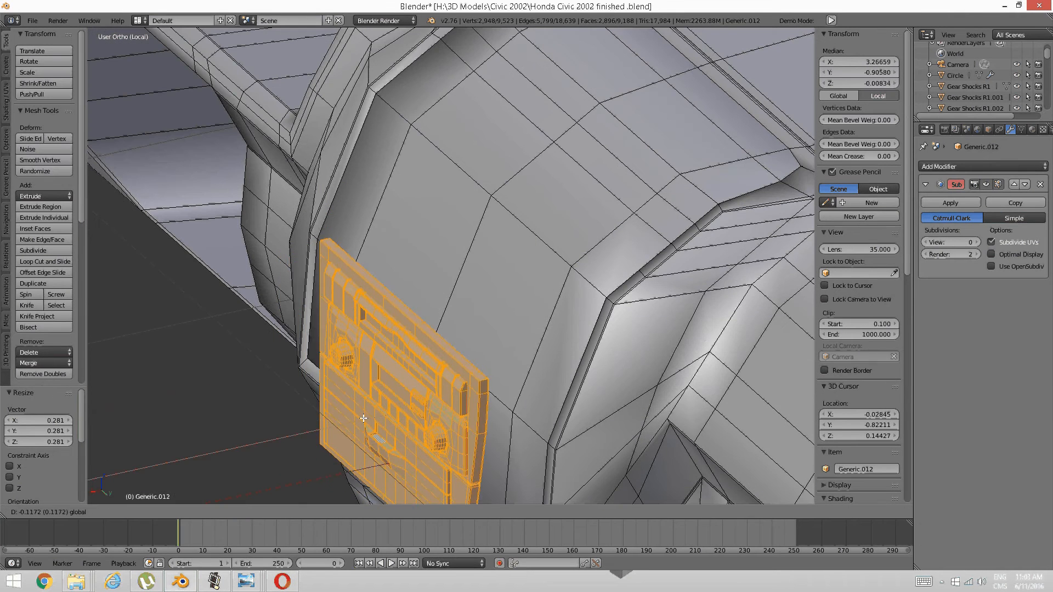
{"action": "left_click", "coordinate": [389, 415]}
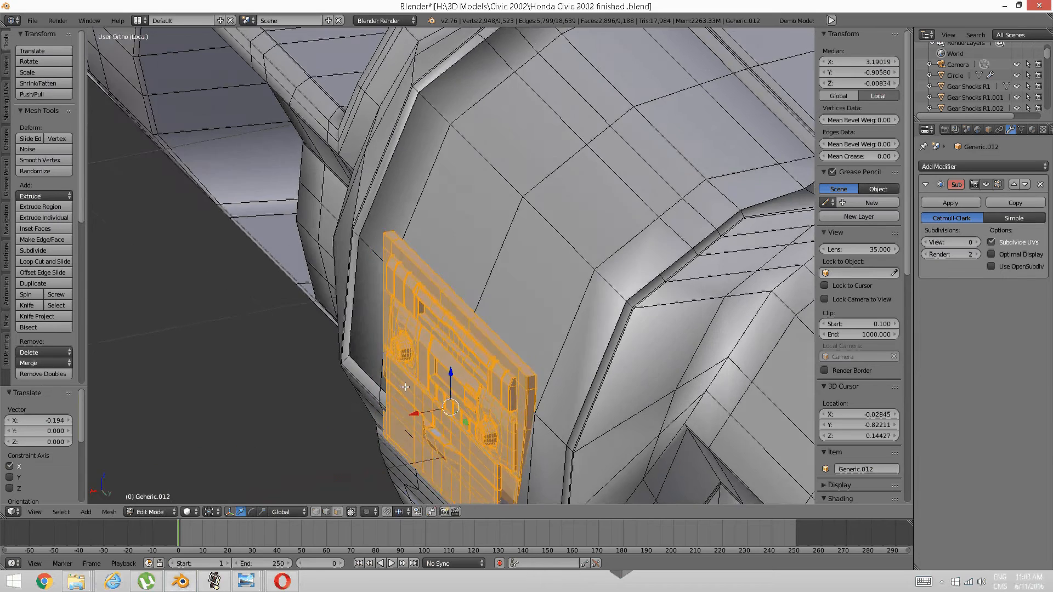
Raise the radio and drawer assembly about 0.299 along the Z axis on the centre console.
{"action": "middle_click_drag", "start_coordinate": [388, 415], "coordinate": [513, 292]}
{"action": "key", "text": "g"}
{"action": "key", "text": "z"}
{"action": "left_click", "coordinate": [417, 329]}
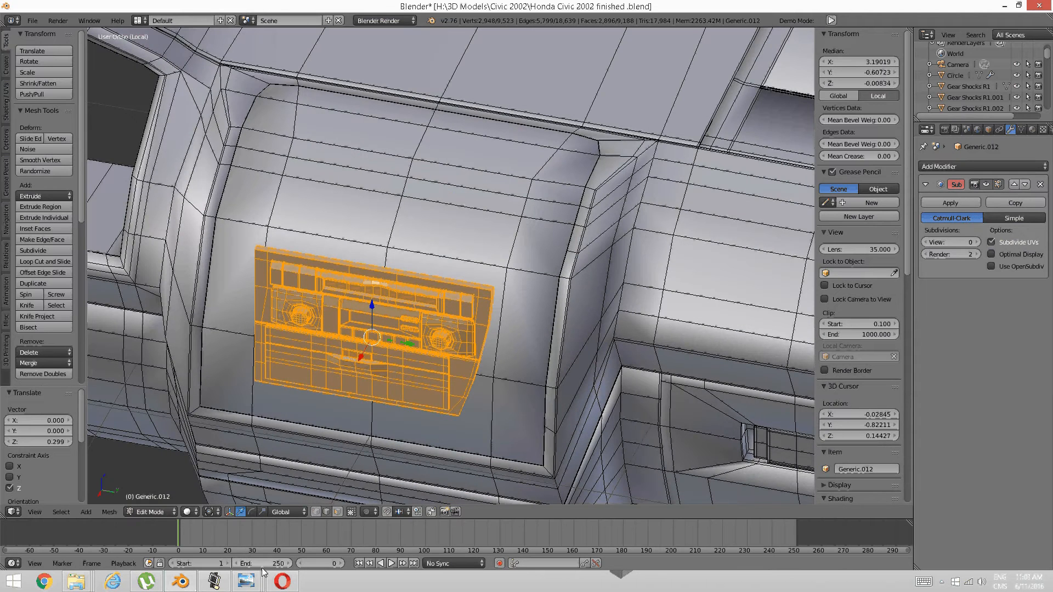
Check the radio's placement in the 2002_honda_civic photo and push the assembly about -0.195 along X into the console.
{"action": "mouse_move", "coordinate": [246, 581]}
{"action": "left_click", "coordinate": [353, 523]}
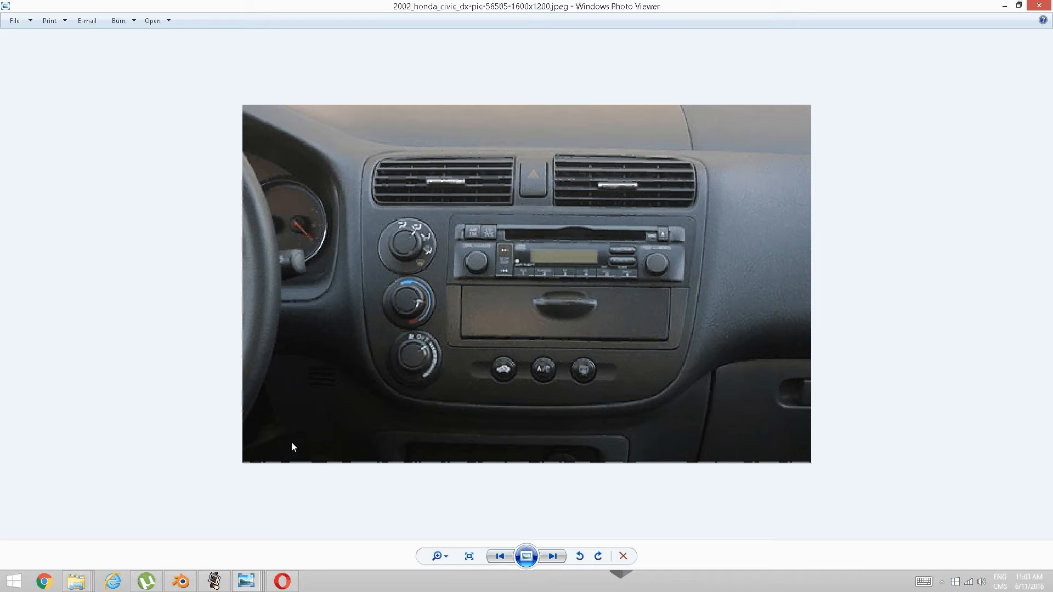
{"action": "left_click", "coordinate": [214, 581]}
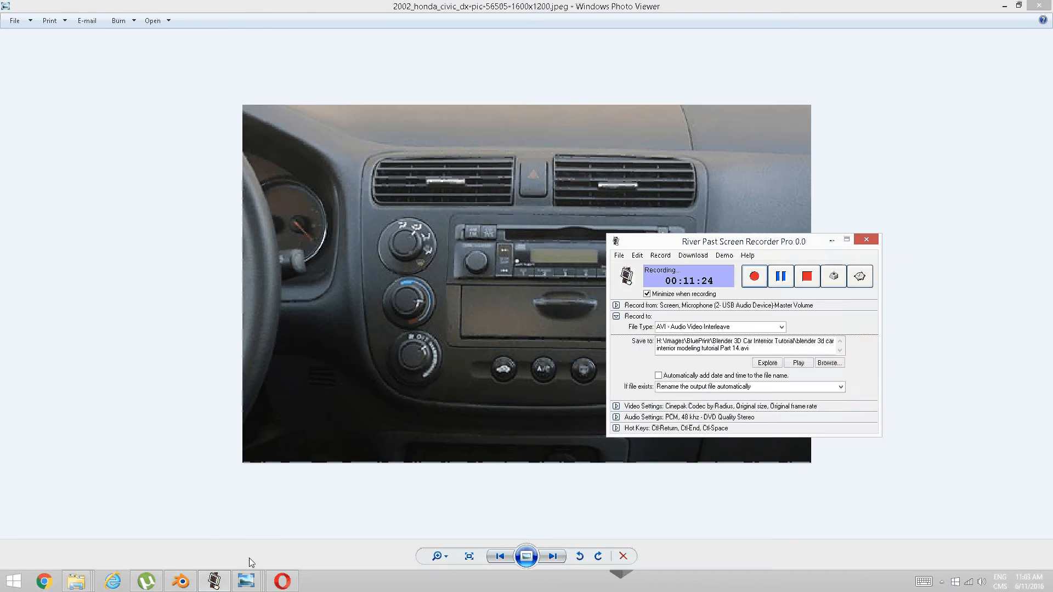
{"action": "left_click", "coordinate": [181, 581]}
{"action": "middle_click_drag", "start_coordinate": [543, 308], "coordinate": [456, 389]}
{"action": "key", "text": "g"}
{"action": "key", "text": "x"}
{"action": "left_click", "coordinate": [417, 304]}
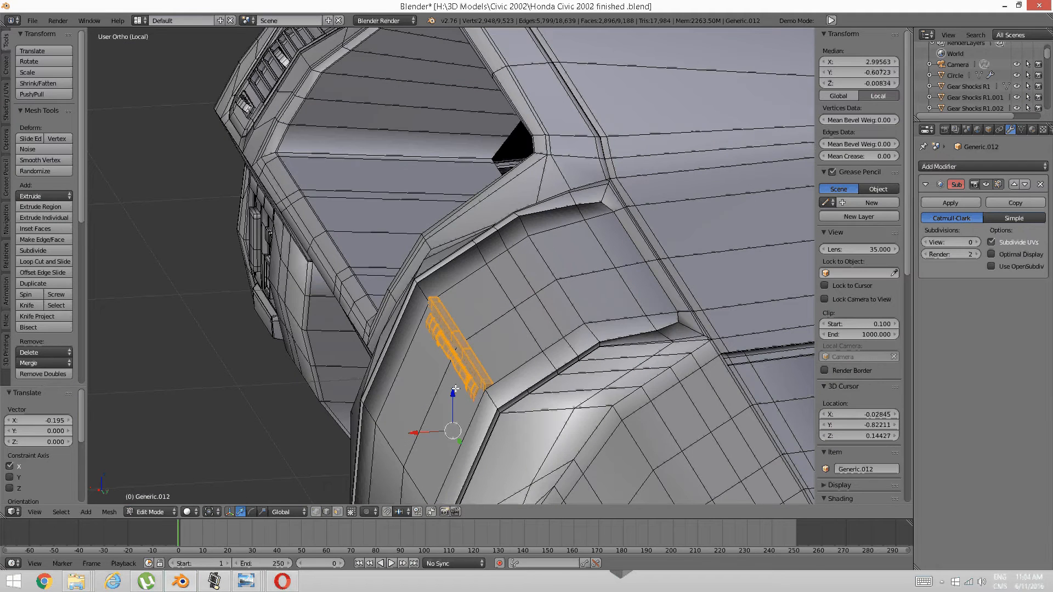
Raise the assembly about 0.110 along Z and move it about -0.025 along X.
{"action": "key", "text": "g"}
{"action": "key", "text": "z"}
{"action": "left_click_drag", "start_coordinate": [456, 377], "coordinate": [455, 360]}
{"action": "middle_click_drag", "start_coordinate": [420, 391], "coordinate": [437, 391]}
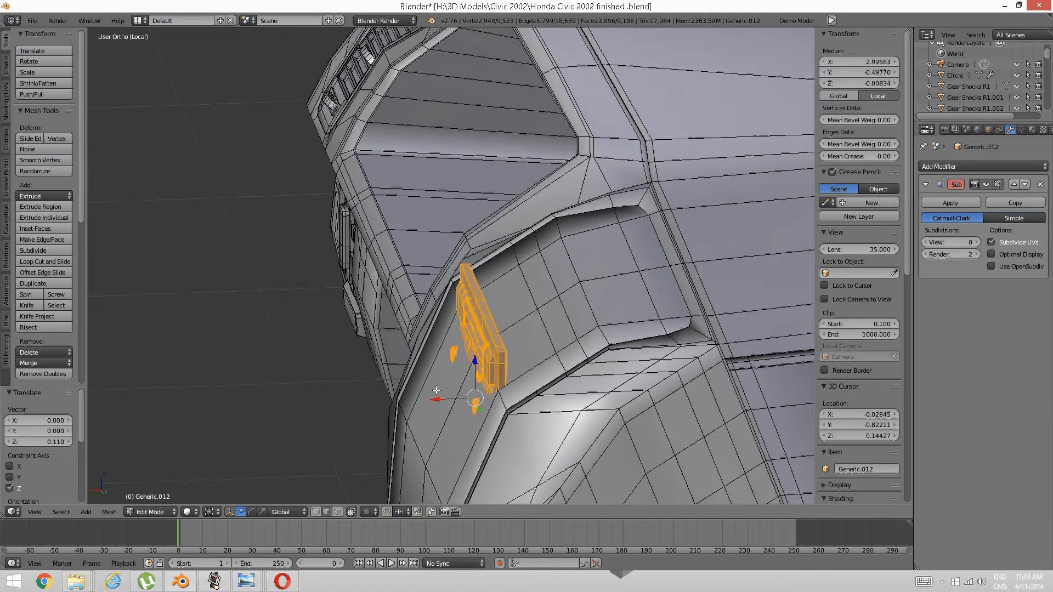
{"action": "left_click_drag", "start_coordinate": [438, 399], "coordinate": [444, 398]}
Tilt the radio and drawer assembly by -35° in the front view to follow the slope of the console.
{"action": "middle_click_drag", "start_coordinate": [446, 397], "coordinate": [492, 303]}
{"action": "scroll", "coordinate": [493, 313], "scroll_direction": "up", "scroll_amount": 2}
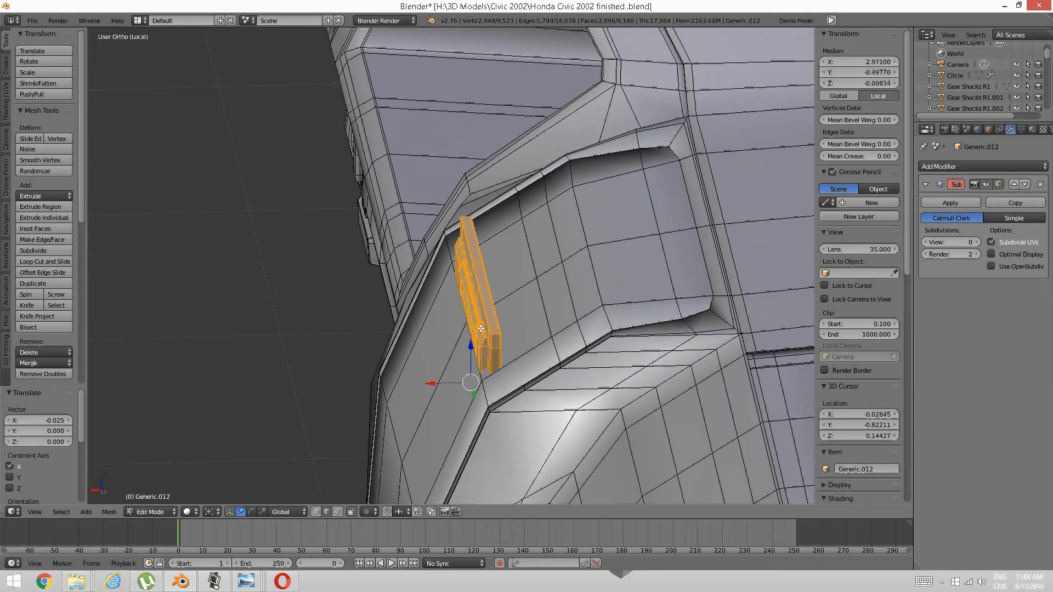
{"action": "middle_click_drag", "start_coordinate": [500, 414], "coordinate": [494, 326], "text": "shift"}
{"action": "key", "text": "KP_3"}
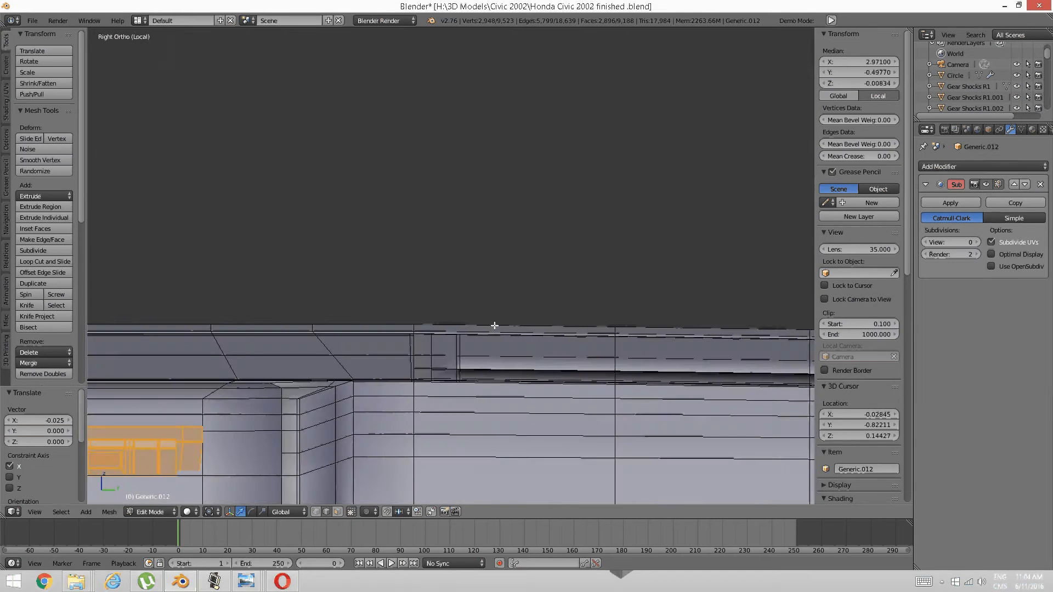
{"action": "key", "text": "KP_1"}
{"action": "middle_click_drag", "start_coordinate": [486, 340], "coordinate": [479, 245], "text": "shift"}
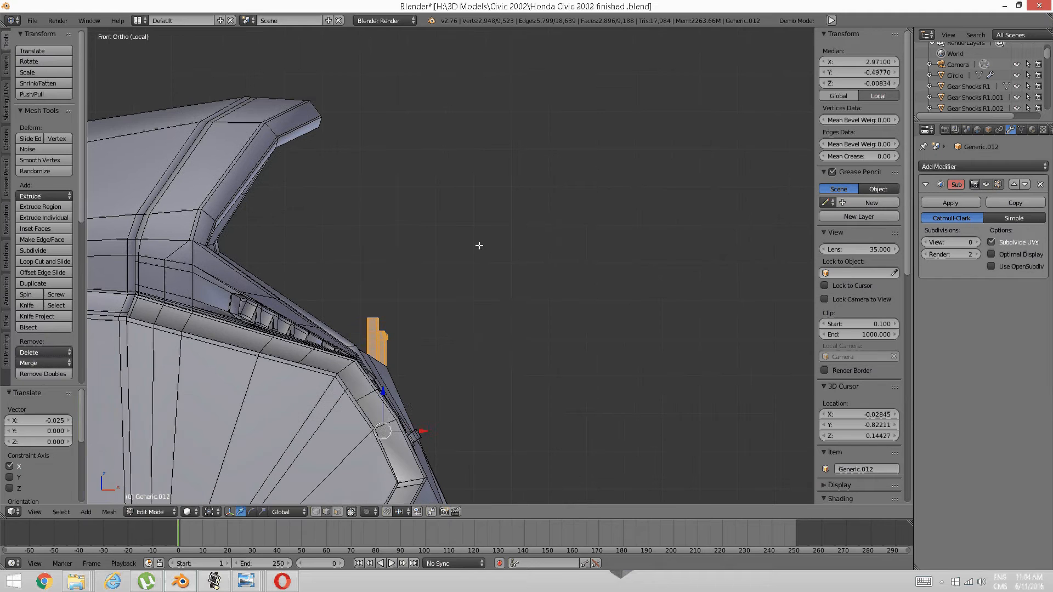
{"action": "key", "text": "r"}
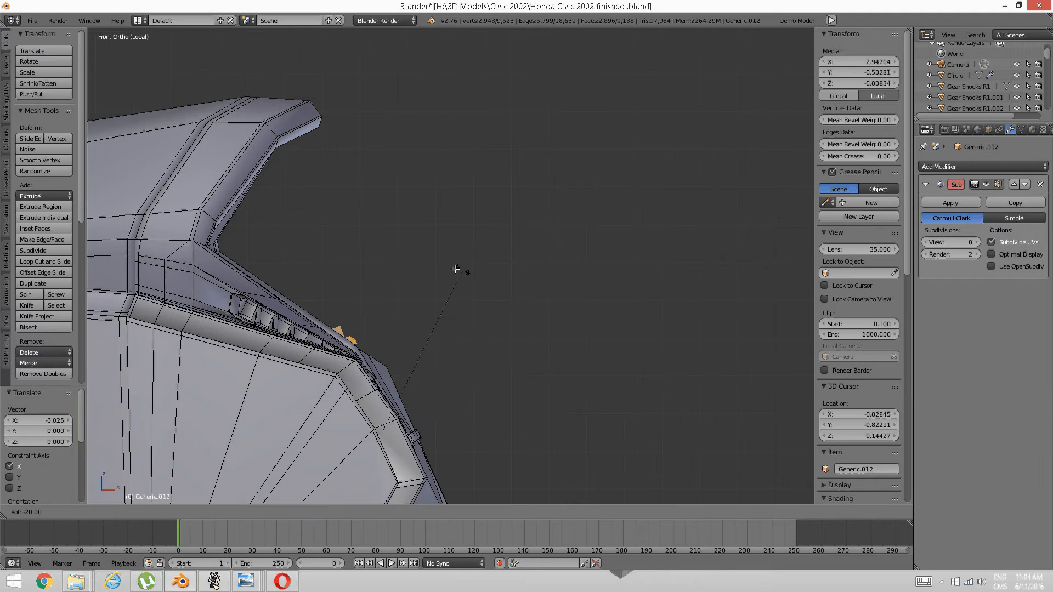
{"action": "left_click", "coordinate": [453, 286]}
Set the Subdivision Surface modifier's view level to 2 and move the tilted assembly about 0.079 along X out of the console.
{"action": "middle_click_drag", "start_coordinate": [452, 287], "coordinate": [516, 359]}
{"action": "key", "text": "ctrl+2"}
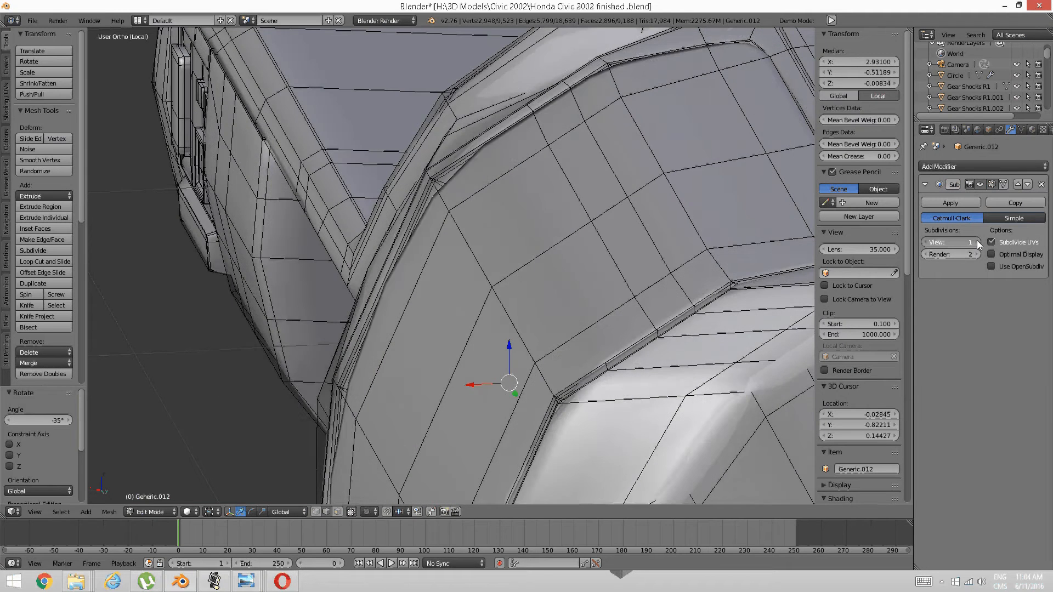
{"action": "middle_click_drag", "start_coordinate": [673, 362], "coordinate": [601, 382]}
{"action": "left_click_drag", "start_coordinate": [561, 380], "coordinate": [579, 351]}
{"action": "middle_click_drag", "start_coordinate": [579, 351], "coordinate": [497, 283]}
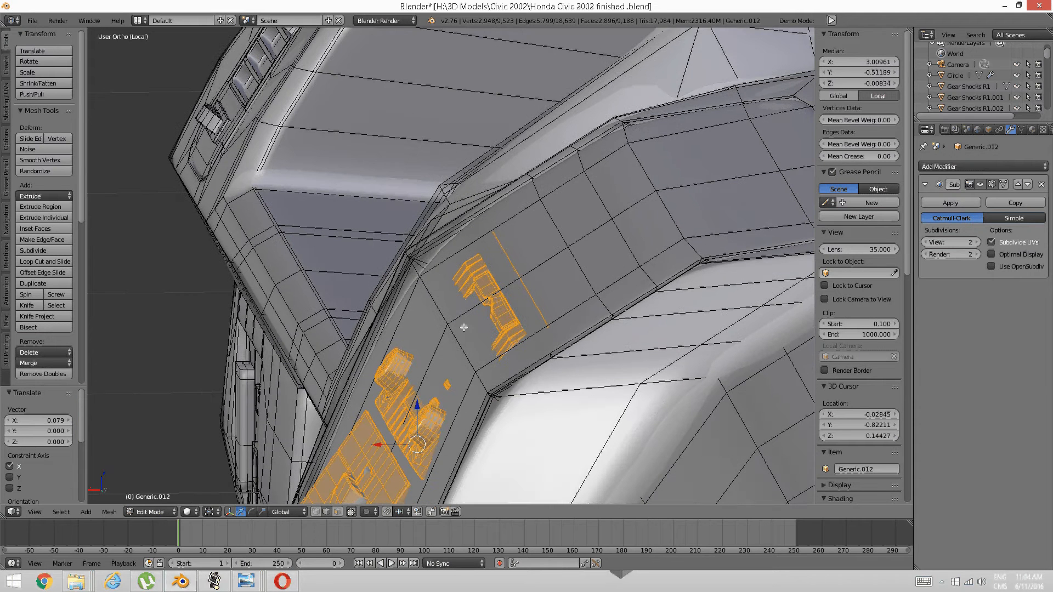
Raise the assembly about 0.084 along Z and shift it about 0.150 along Y across the console.
{"action": "left_click_drag", "start_coordinate": [416, 401], "coordinate": [398, 354]}
{"action": "middle_click_drag", "start_coordinate": [398, 355], "coordinate": [431, 330]}
{"action": "left_click_drag", "start_coordinate": [431, 330], "coordinate": [492, 316]}
{"action": "scroll", "coordinate": [493, 315], "scroll_direction": "down", "scroll_amount": 3}
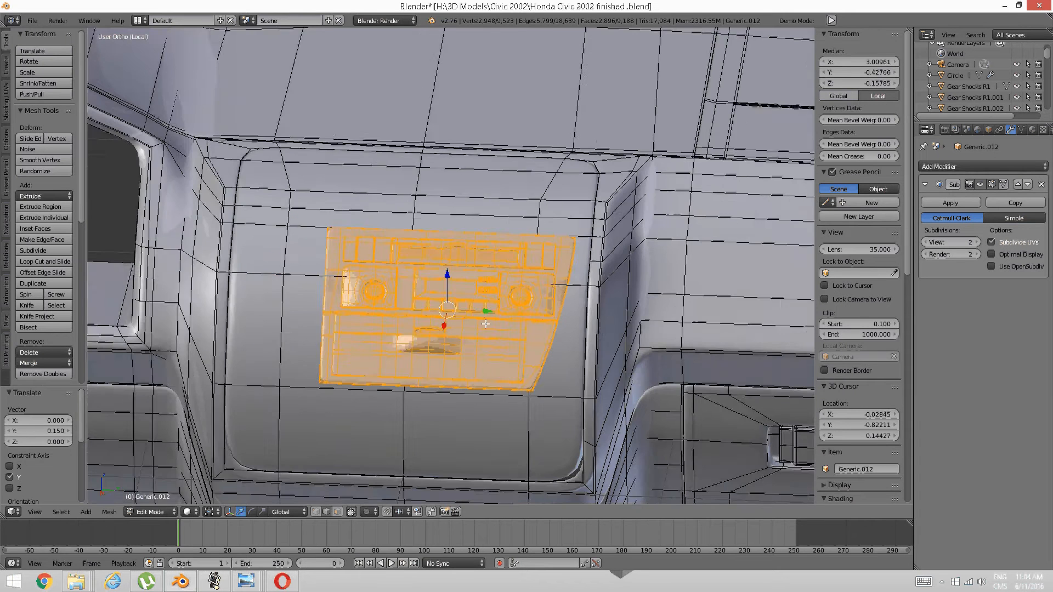
{"action": "middle_click_drag", "start_coordinate": [432, 361], "coordinate": [618, 256]}
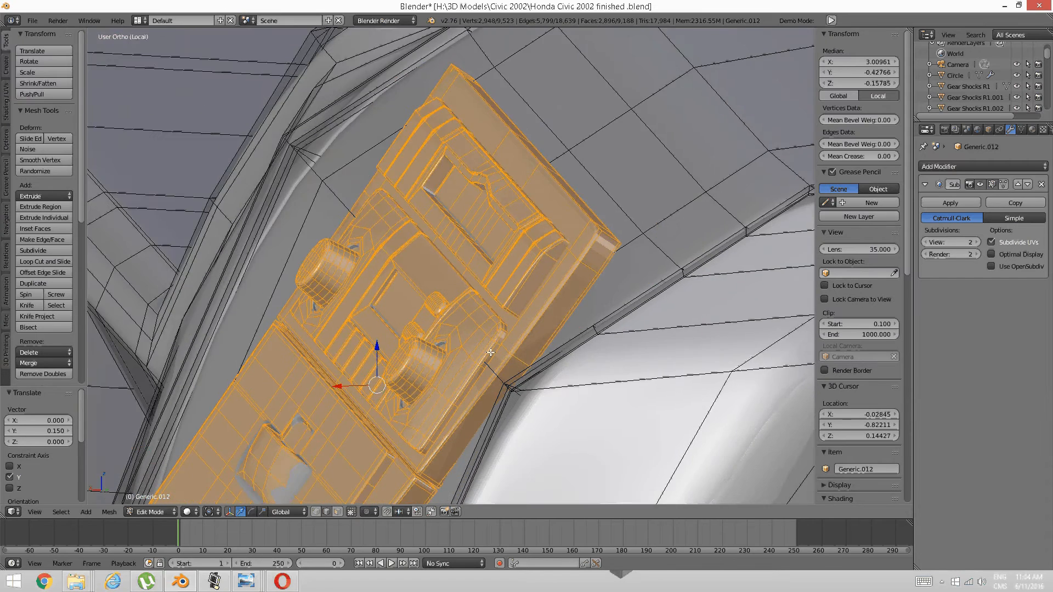
Lower the assembly about 0.009 along Z and shift it a net distance of about 0.005 along X against the console.
{"action": "mouse_move", "coordinate": [300, 381]}
{"action": "middle_mouse_down"}
{"action": "mouse_move", "coordinate": [278, 379]}
{"action": "mouse_move", "coordinate": [289, 386]}
{"action": "middle_mouse_up"}
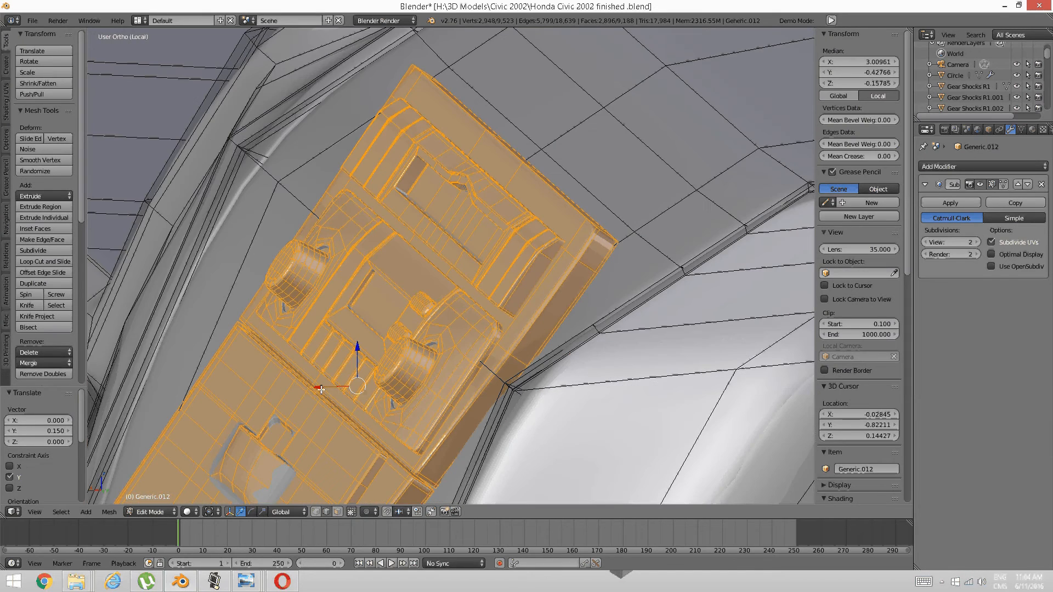
{"action": "key", "text": "g"}
{"action": "key", "text": "x"}
{"action": "left_click", "coordinate": [395, 340]}
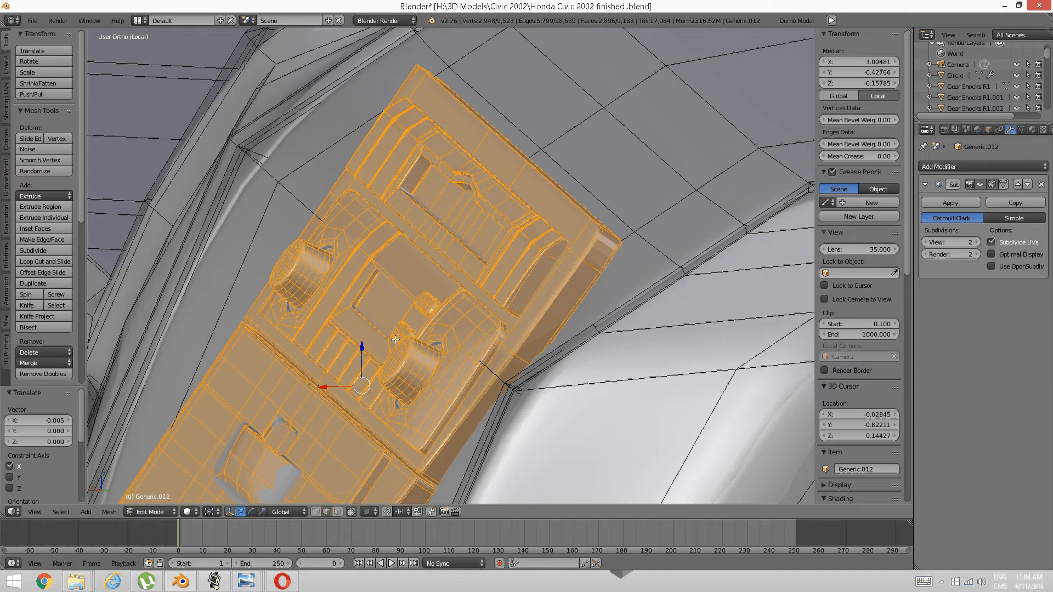
{"action": "key", "text": "g"}
{"action": "key", "text": "y"}
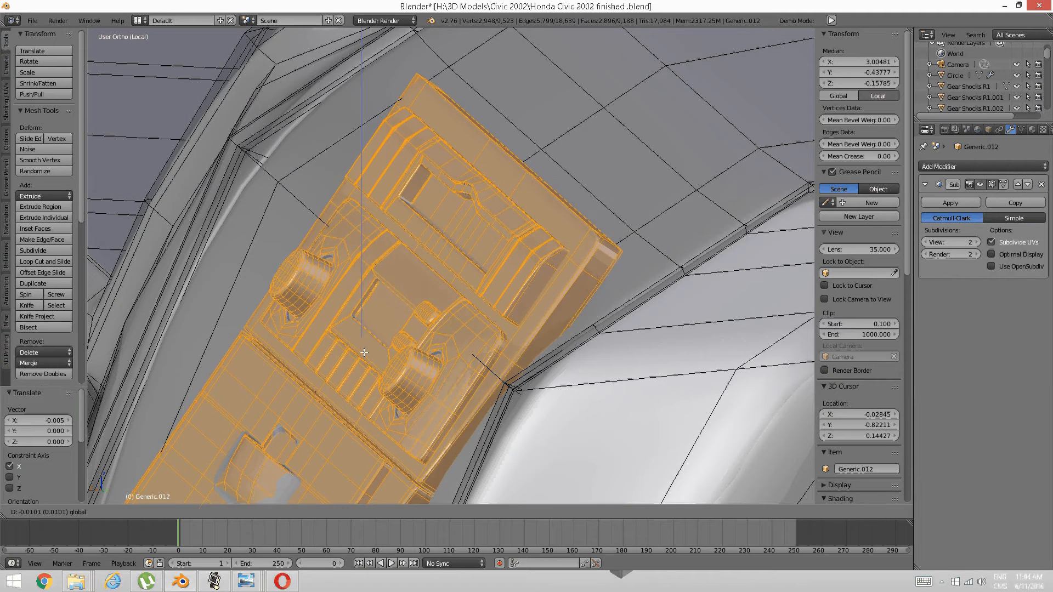
{"action": "left_click", "coordinate": [365, 356]}
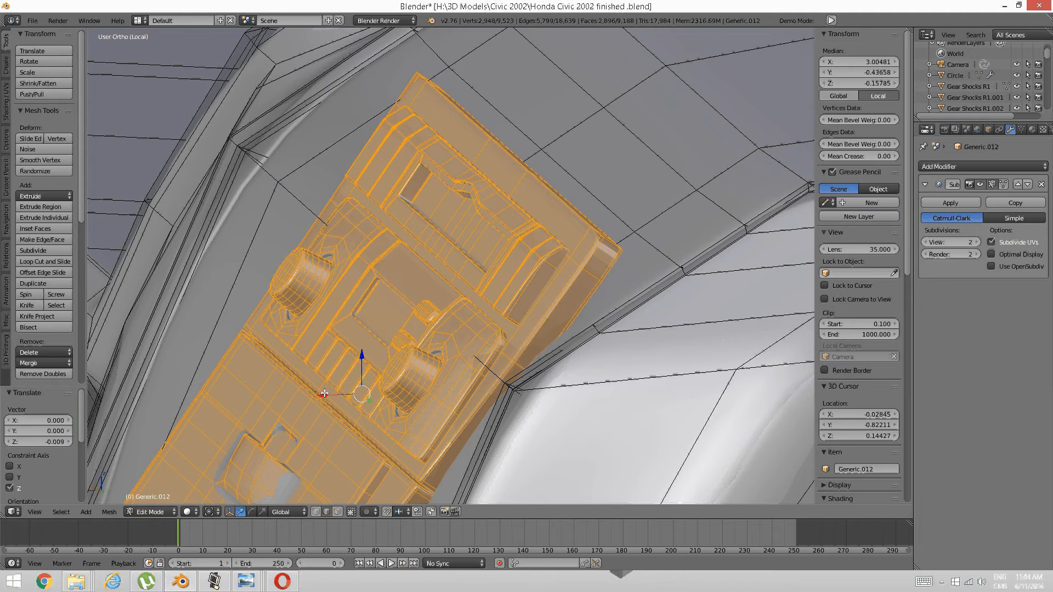
{"action": "left_click_drag", "start_coordinate": [324, 393], "coordinate": [494, 305]}
Clear the selection, switch to edge selection and select the edge loop around the back rim of the radio housing.
{"action": "key", "text": "a"}
{"action": "middle_click_drag", "start_coordinate": [495, 306], "coordinate": [564, 303]}
{"action": "key", "text": "ctrl+Tab"}
{"action": "left_click", "coordinate": [502, 287]}
{"action": "right_click", "coordinate": [577, 280], "text": "alt"}
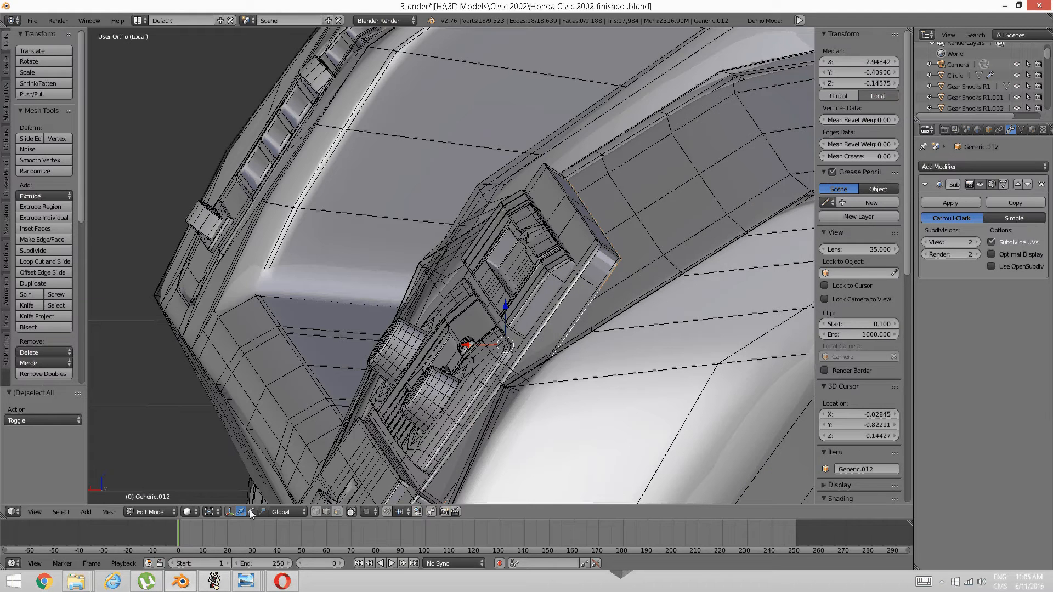
Try to pull the housing's back edge loop into the console using the Normal transform orientation, and undo the move.
{"action": "left_click", "coordinate": [279, 513]}
{"action": "left_click", "coordinate": [356, 479]}
{"action": "left_click_drag", "start_coordinate": [534, 371], "coordinate": [562, 379]}
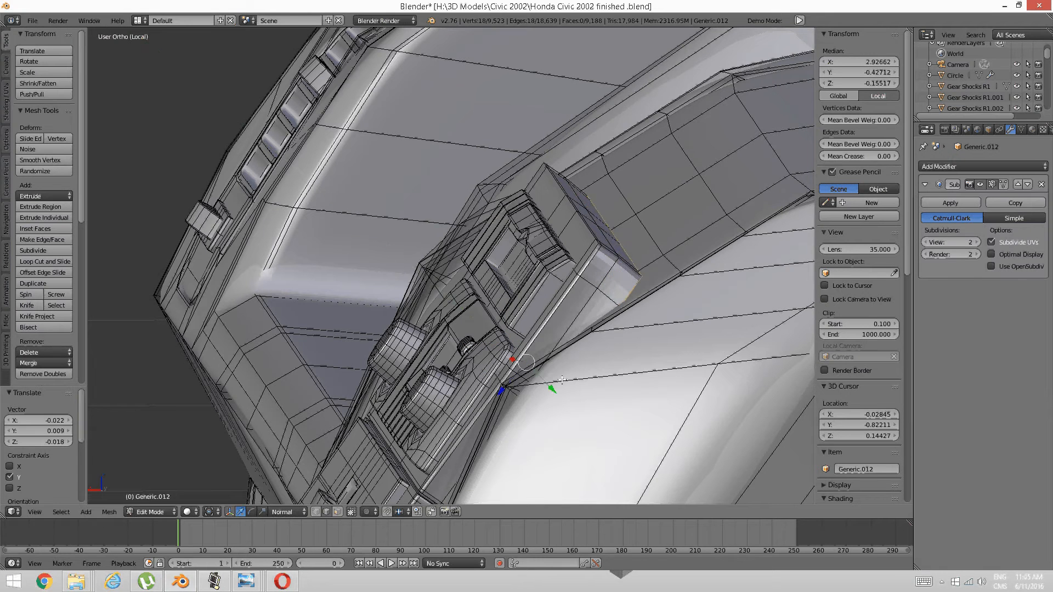
{"action": "middle_click_drag", "start_coordinate": [510, 358], "coordinate": [586, 391]}
{"action": "key", "text": "ctrl+z"}
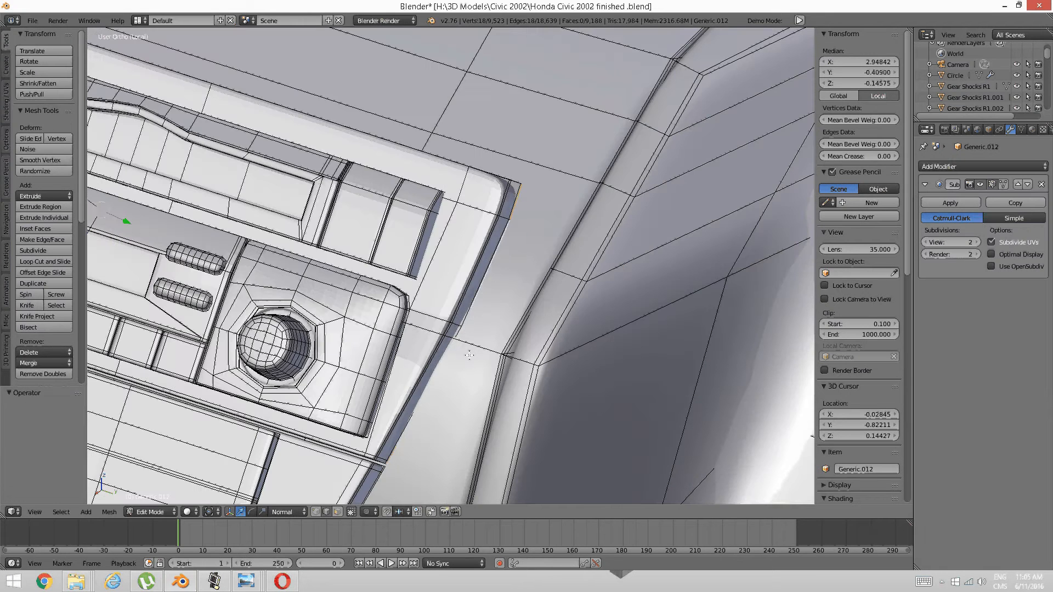
Set the transform orientation to Local and try moving the back edge loop about -0.028 along local X and -0.021 along local Y.
{"action": "middle_click_drag", "start_coordinate": [469, 356], "coordinate": [220, 373]}
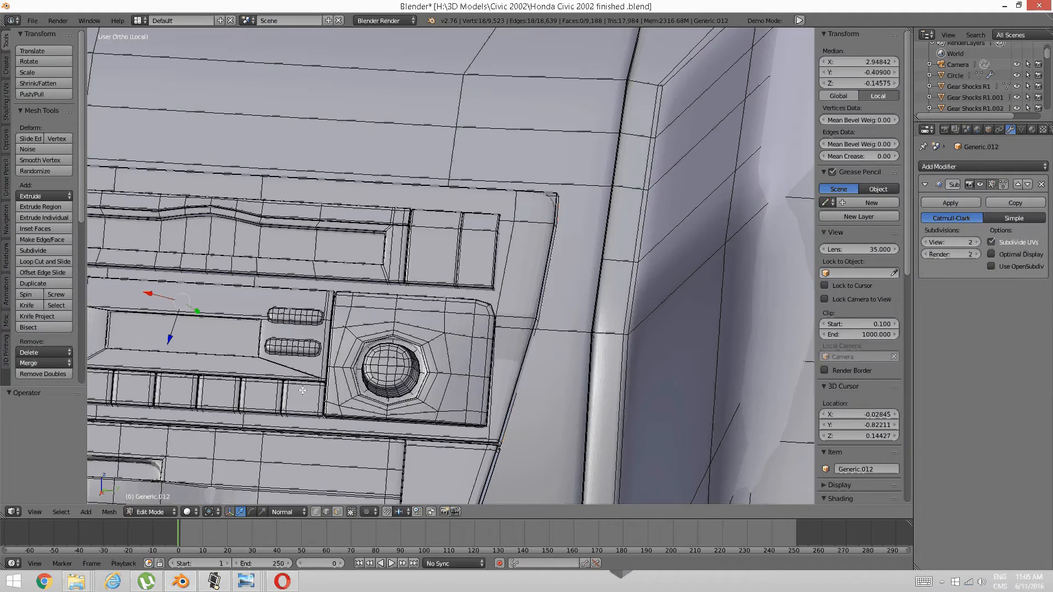
{"action": "left_click", "coordinate": [299, 512]}
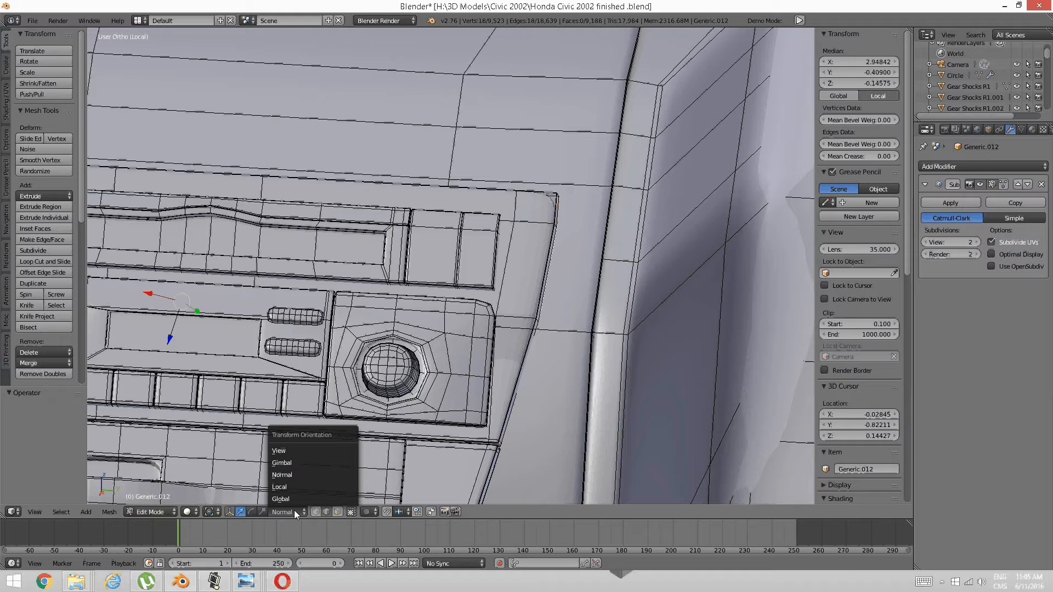
{"action": "left_click", "coordinate": [280, 486]}
{"action": "middle_click_drag", "start_coordinate": [384, 395], "coordinate": [456, 351]}
{"action": "left_click_drag", "start_coordinate": [478, 298], "coordinate": [502, 299]}
{"action": "left_click_drag", "start_coordinate": [528, 266], "coordinate": [528, 277]}
{"action": "middle_click_drag", "start_coordinate": [547, 295], "coordinate": [475, 350]}
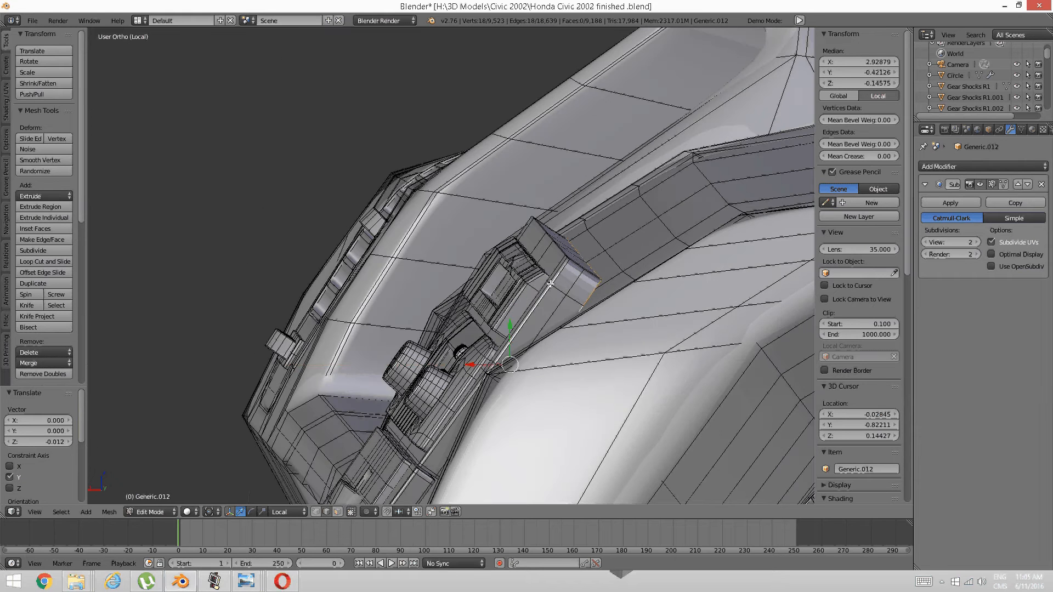
{"action": "left_click_drag", "start_coordinate": [475, 363], "coordinate": [483, 364]}
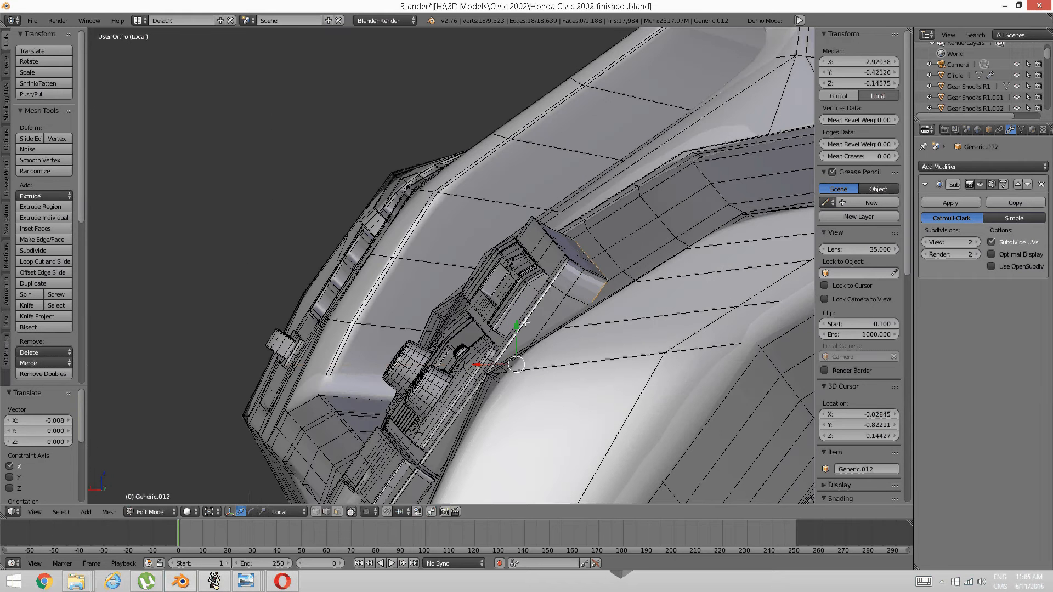
{"action": "left_click_drag", "start_coordinate": [525, 323], "coordinate": [530, 332]}
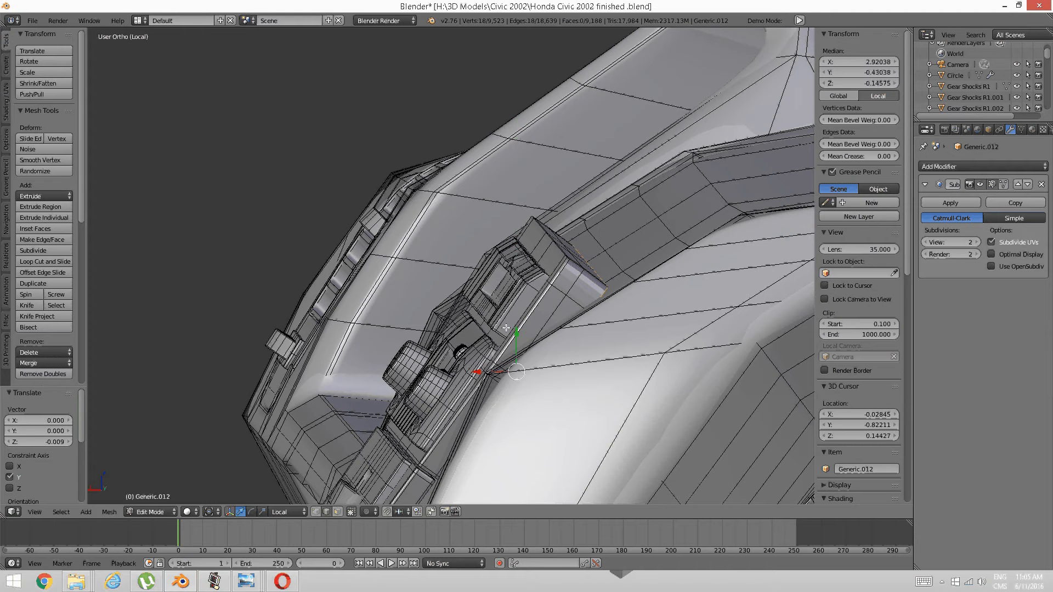
Try to move the back edge loop further, about -0.013 along local X and a net -0.006 along local Y.
{"action": "middle_click_drag", "start_coordinate": [473, 323], "coordinate": [461, 356]}
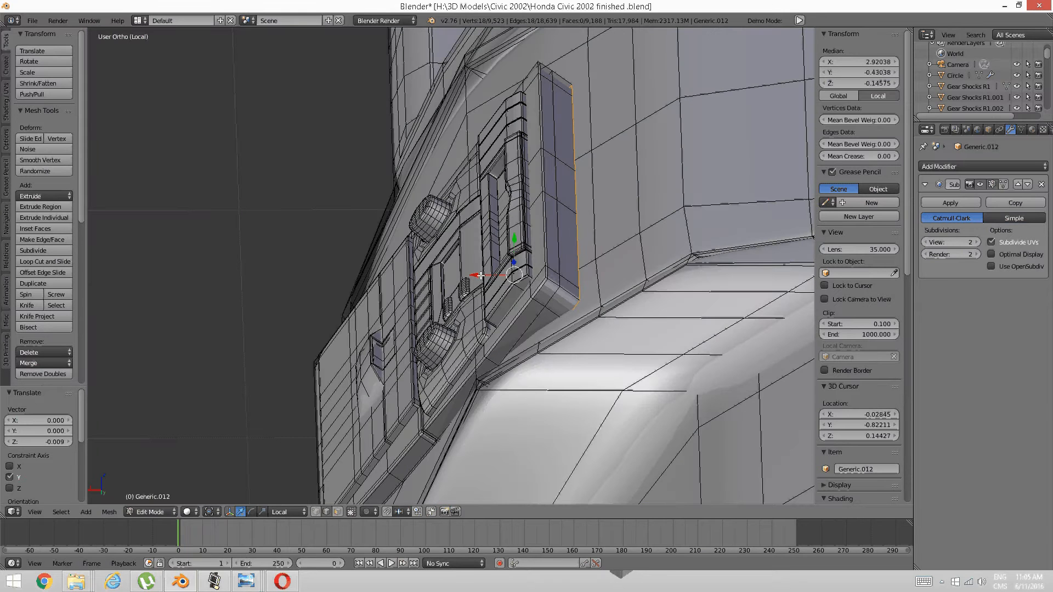
{"action": "left_click_drag", "start_coordinate": [475, 279], "coordinate": [483, 280]}
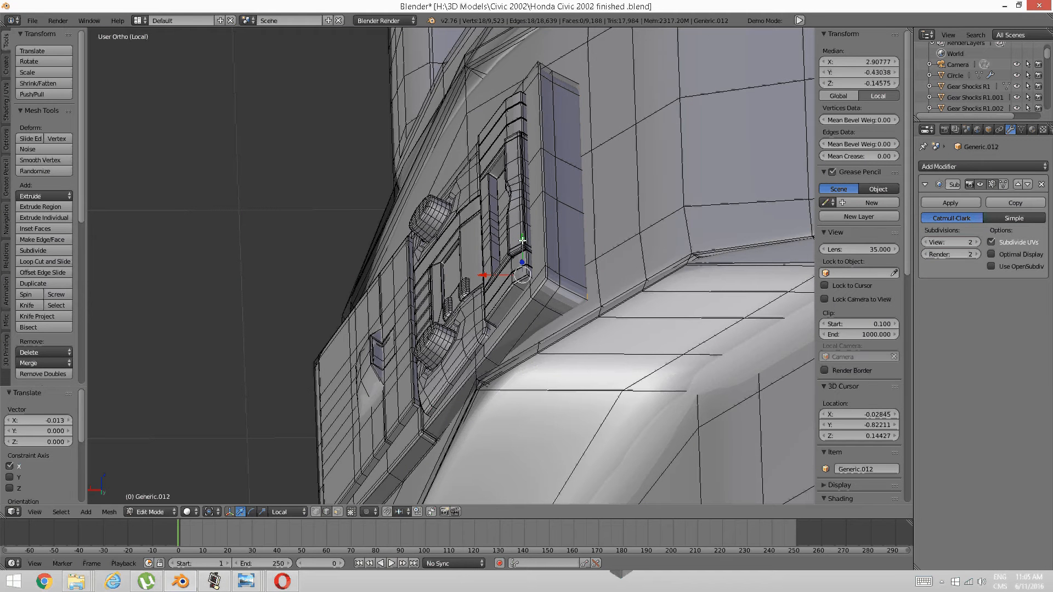
{"action": "left_click_drag", "start_coordinate": [522, 240], "coordinate": [519, 257]}
{"action": "middle_click_drag", "start_coordinate": [519, 257], "coordinate": [470, 321]}
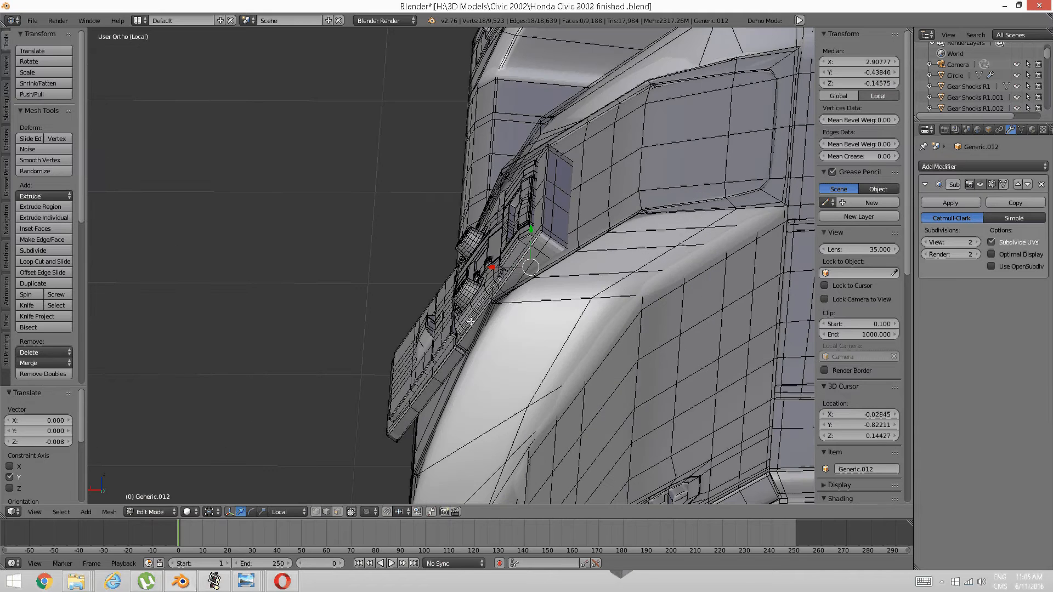
{"action": "key", "text": "g"}
{"action": "key", "text": "y"}
{"action": "key", "text": "y"}
{"action": "left_click", "coordinate": [532, 236]}
{"action": "middle_click_drag", "start_coordinate": [530, 241], "coordinate": [519, 236]}
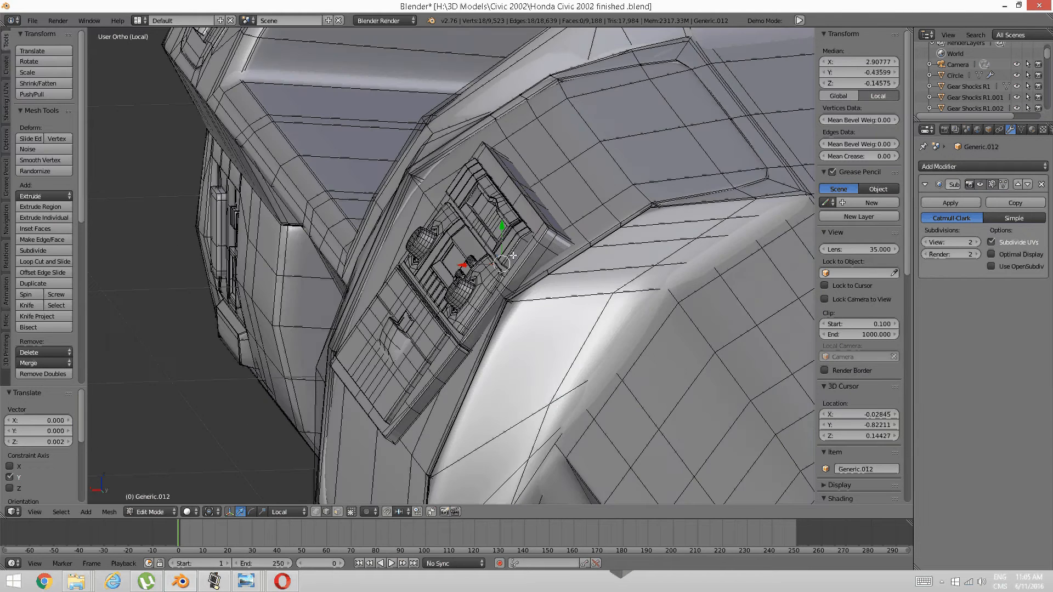
Undo all the local moves of the housing's back edge loop.
{"action": "scroll", "coordinate": [519, 236], "scroll_direction": "up", "scroll_amount": 1}
{"action": "key", "text": "ctrl+z"}
{"action": "key", "text": "ctrl+z"}
{"action": "key", "text": "ctrl+z"}
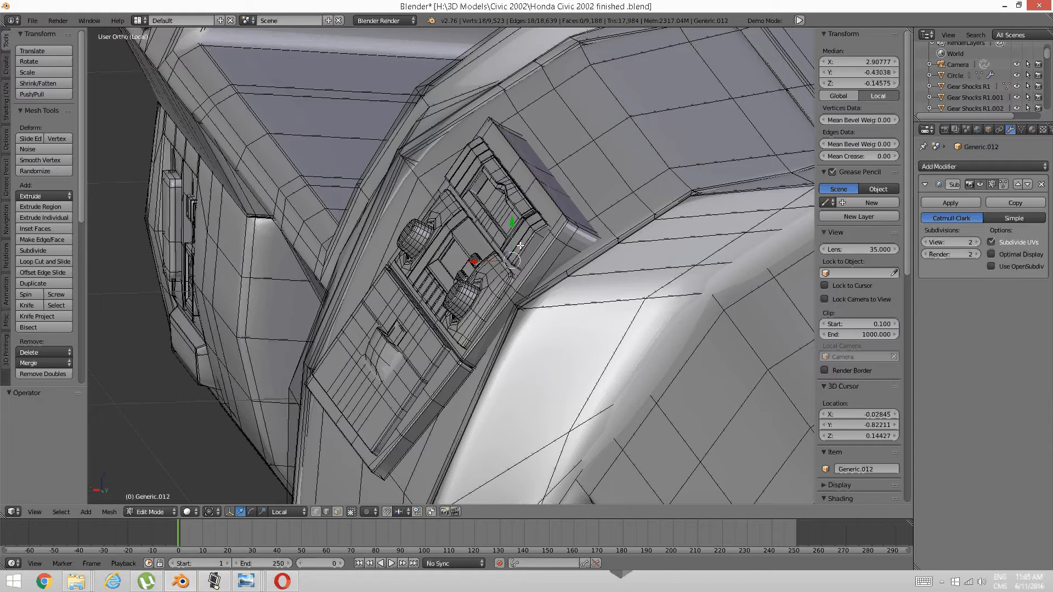
{"action": "key", "text": "ctrl+z"}
{"action": "key", "text": "ctrl+z"}
{"action": "key", "text": "ctrl+z"}
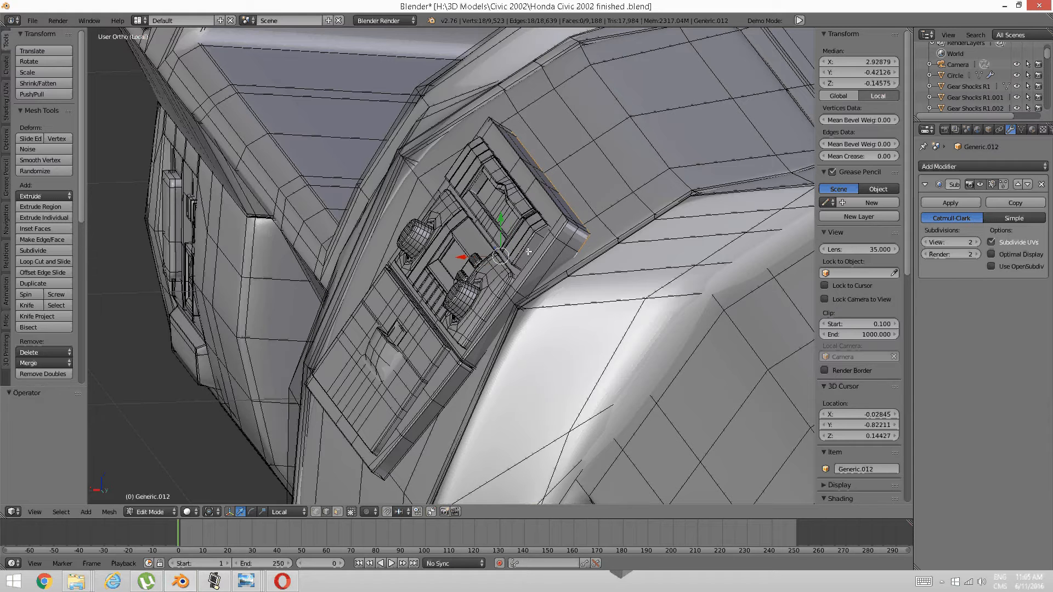
{"action": "key", "text": "ctrl+z"}
Examine from several angles how the radio and drawer assembly sits on the centre console.
{"action": "scroll", "coordinate": [548, 261], "scroll_direction": "down", "scroll_amount": 4}
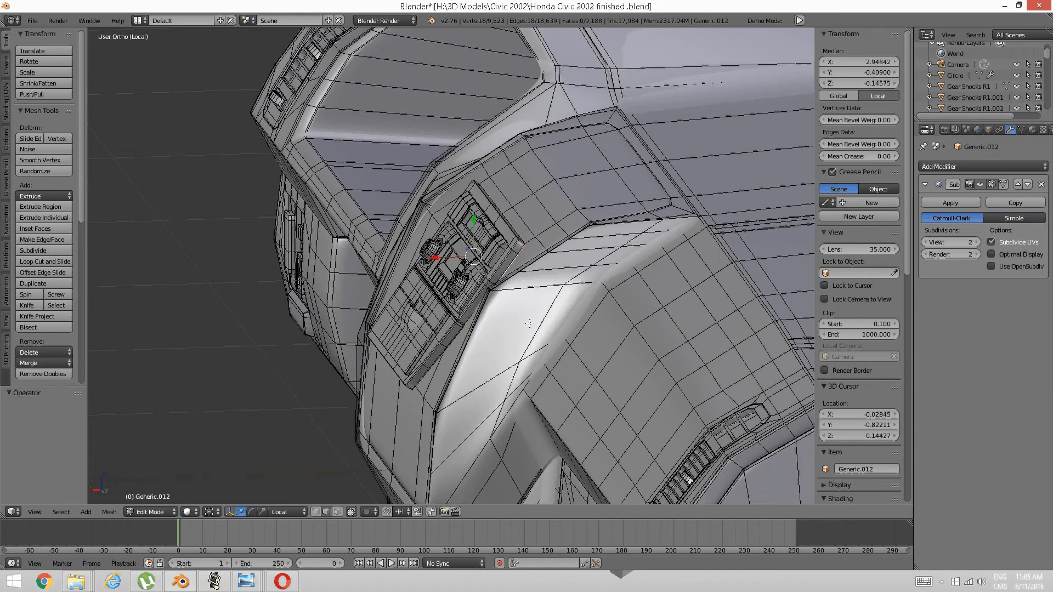
{"action": "middle_click_drag", "start_coordinate": [530, 324], "coordinate": [510, 400]}
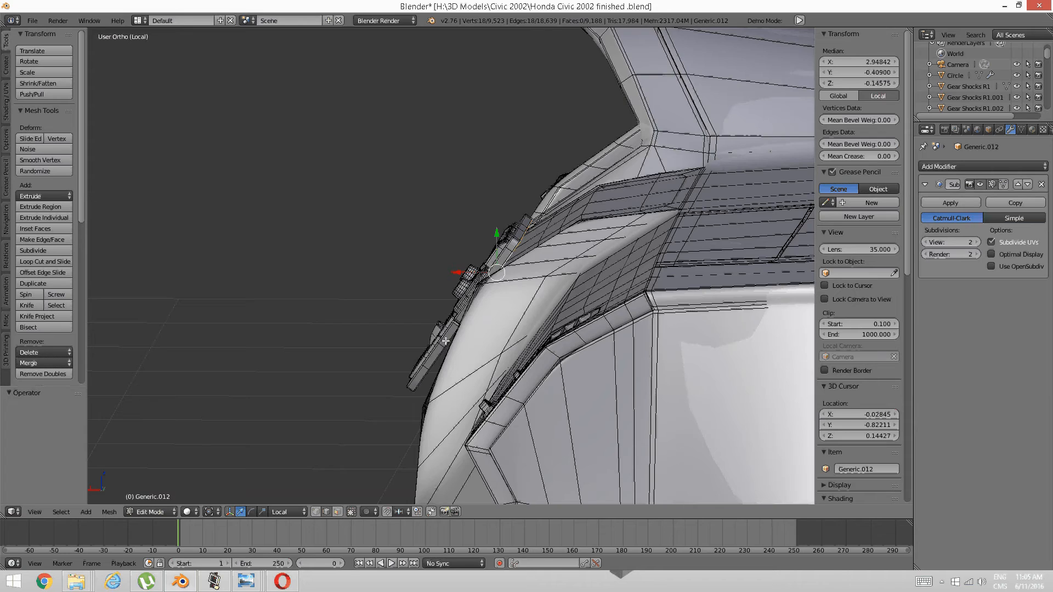
{"action": "middle_click_drag", "start_coordinate": [446, 342], "coordinate": [434, 318]}
{"action": "key", "text": "a"}
{"action": "scroll", "coordinate": [507, 325], "scroll_direction": "down", "scroll_amount": 2}
{"action": "scroll", "coordinate": [510, 328], "scroll_direction": "down", "scroll_amount": 2}
{"action": "scroll", "coordinate": [435, 318], "scroll_direction": "up", "scroll_amount": 2}
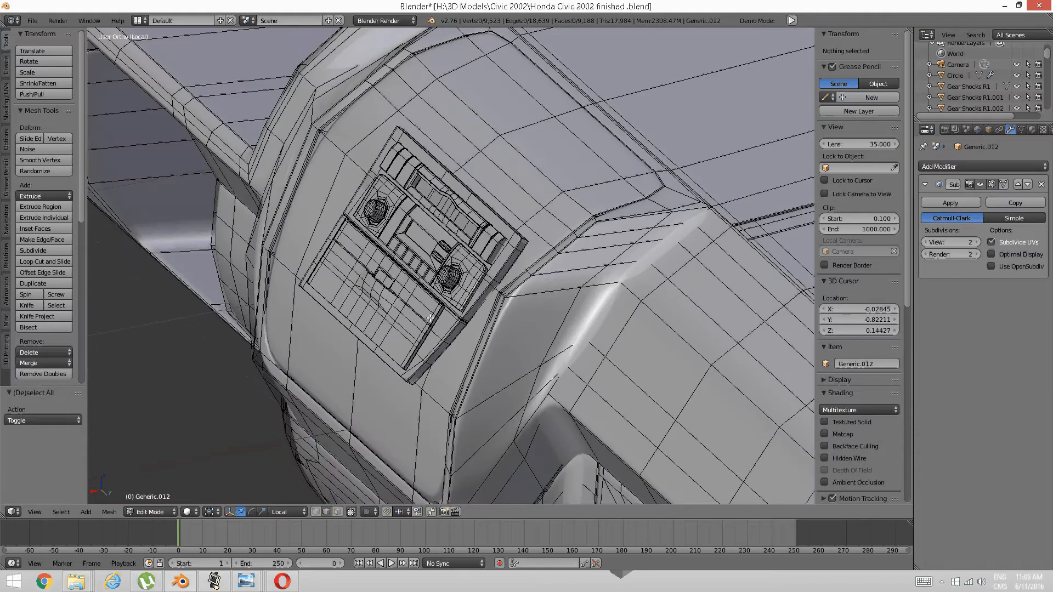
{"action": "scroll", "coordinate": [429, 322], "scroll_direction": "up", "scroll_amount": 3}
Restore the edge loop selection, extend it to all linked geometry of the radio and drawer assembly, and separate it as its own object.
{"action": "key", "text": "ctrl+z"}
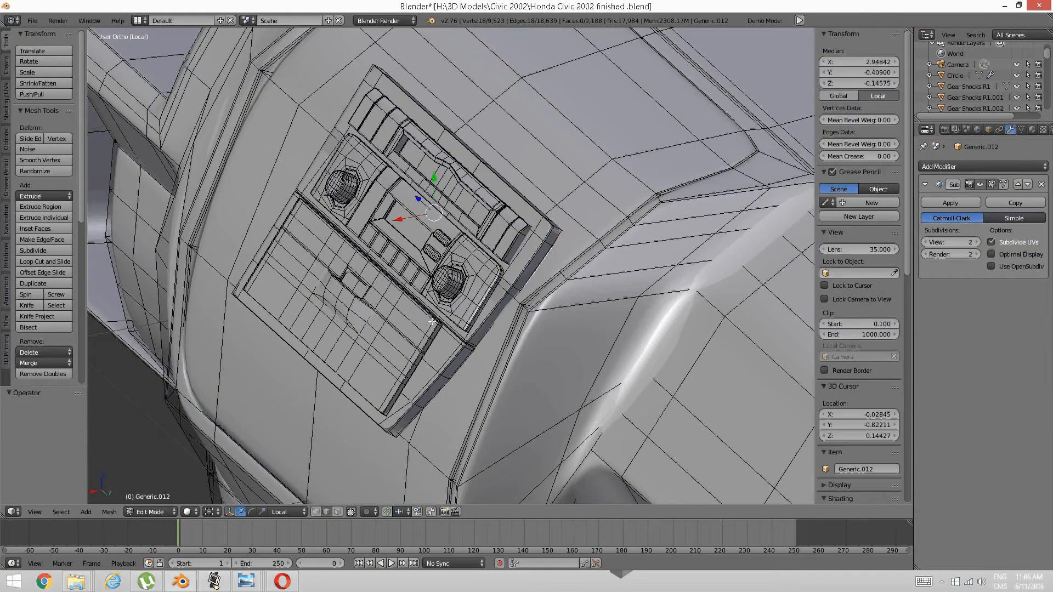
{"action": "key", "text": "ctrl+l"}
{"action": "middle_click_drag", "start_coordinate": [448, 327], "coordinate": [447, 327]}
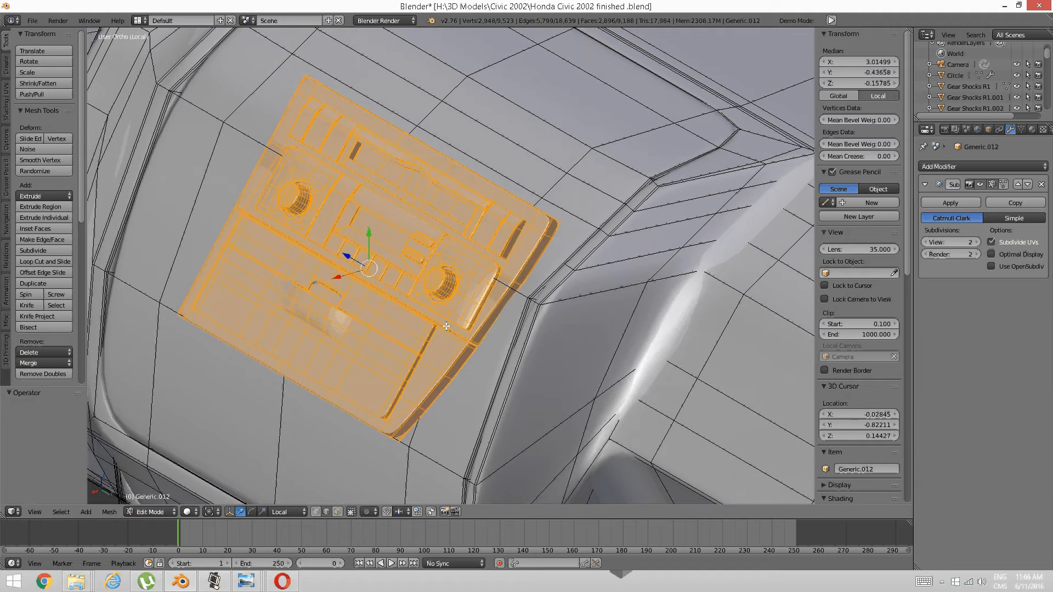
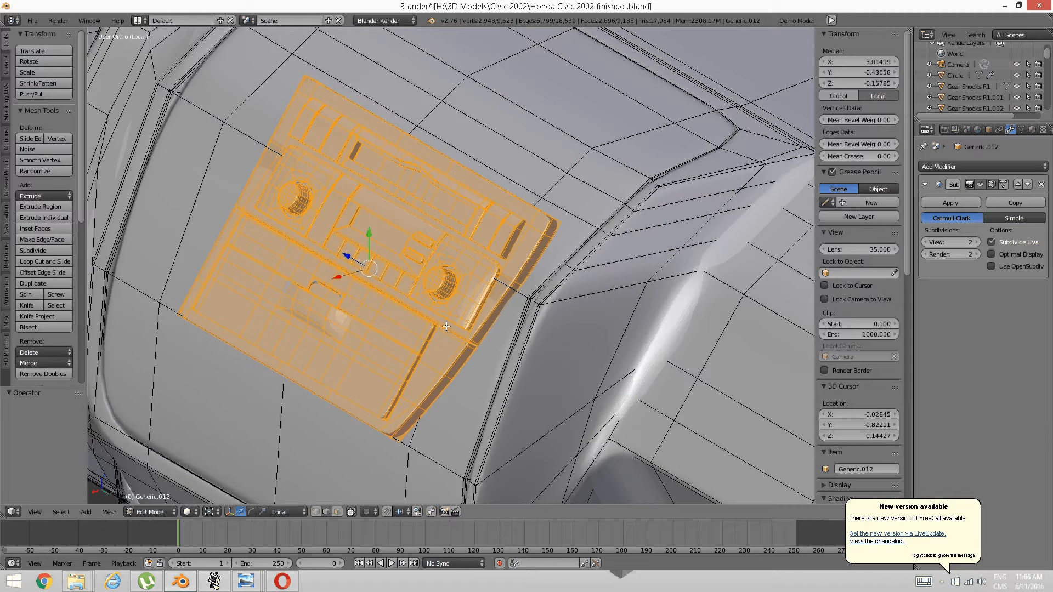
{"action": "key", "text": "p"}
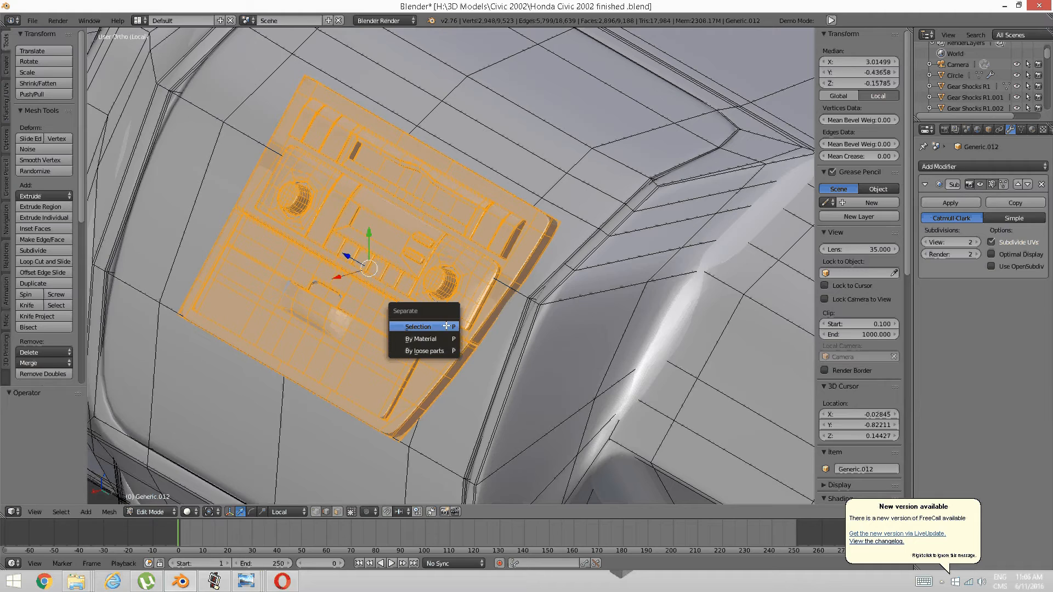
{"action": "left_click", "coordinate": [446, 326]}
Set the dashboard's Subdivision Surface view level to 0, return to Object Mode and select the separated radio and drawer assembly.
{"action": "scroll", "coordinate": [399, 180], "scroll_direction": "down", "scroll_amount": 3}
{"action": "middle_click_drag", "start_coordinate": [398, 179], "coordinate": [431, 235]}
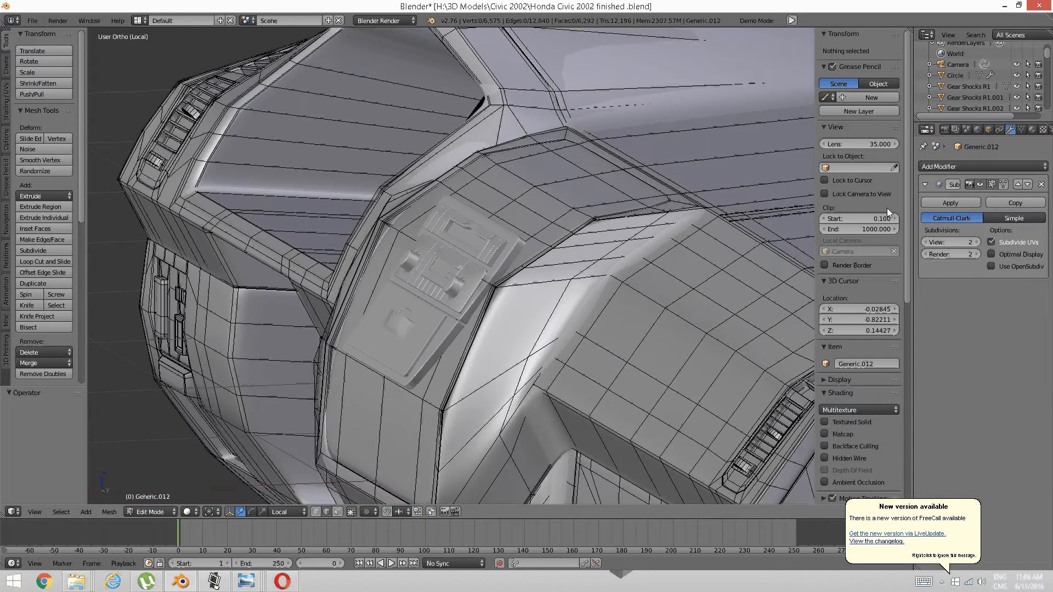
{"action": "double_click", "coordinate": [925, 243]}
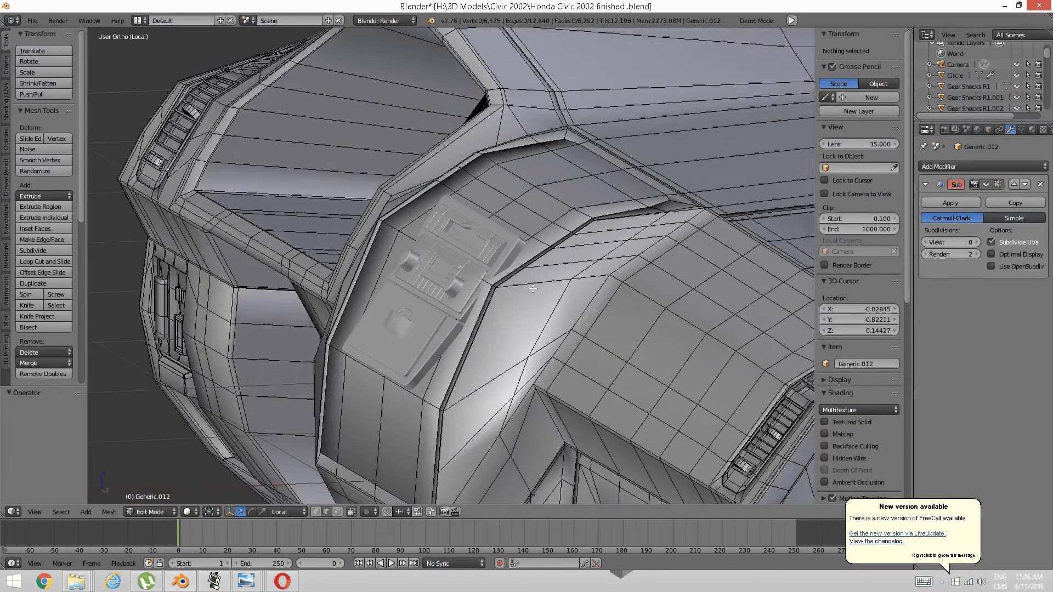
{"action": "middle_click_drag", "start_coordinate": [471, 285], "coordinate": [445, 282]}
{"action": "scroll", "coordinate": [395, 310], "scroll_direction": "up", "scroll_amount": 1}
{"action": "right_click", "coordinate": [445, 319]}
{"action": "key", "text": "Tab"}
{"action": "left_click", "coordinate": [325, 318]}
{"action": "right_click", "coordinate": [409, 296]}
Set the separated assembly's origin to its geometry.
{"action": "scroll", "coordinate": [462, 295], "scroll_direction": "down", "scroll_amount": 5}
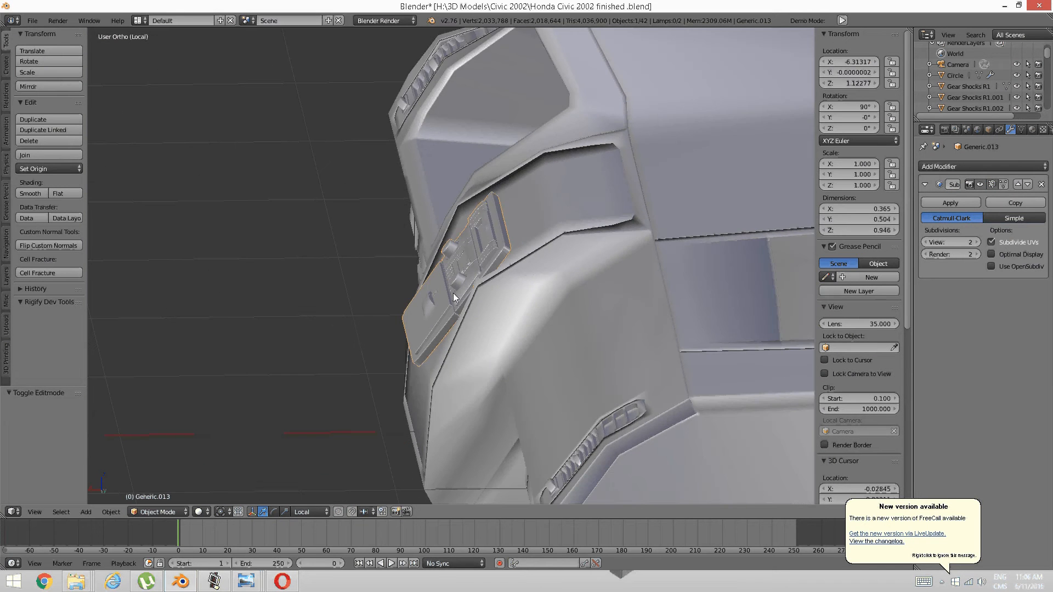
{"action": "scroll", "coordinate": [466, 292], "scroll_direction": "up", "scroll_amount": 6}
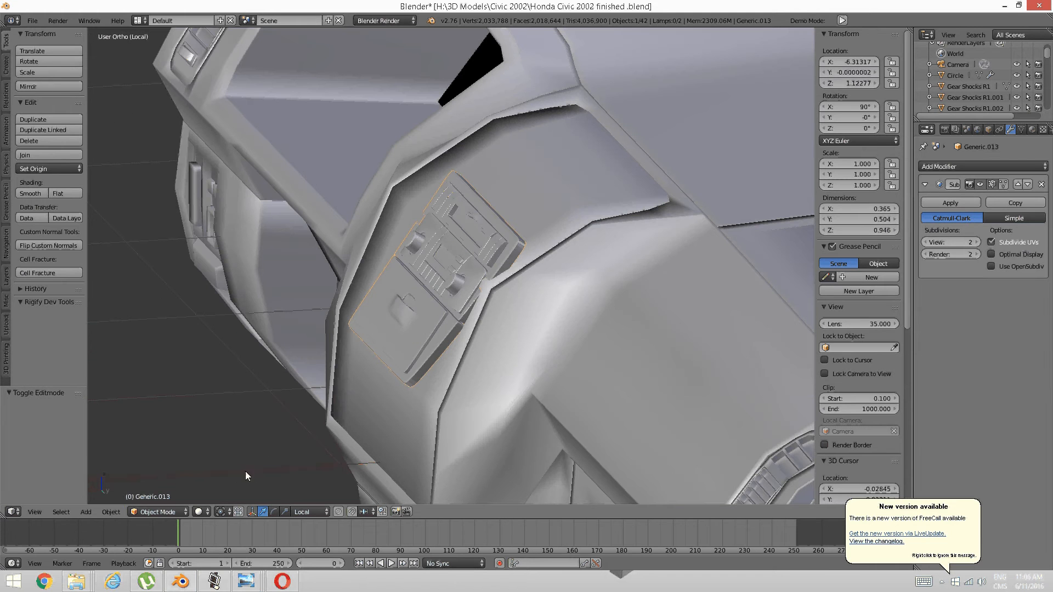
{"action": "left_click", "coordinate": [111, 511]}
{"action": "mouse_move", "coordinate": [153, 459]}
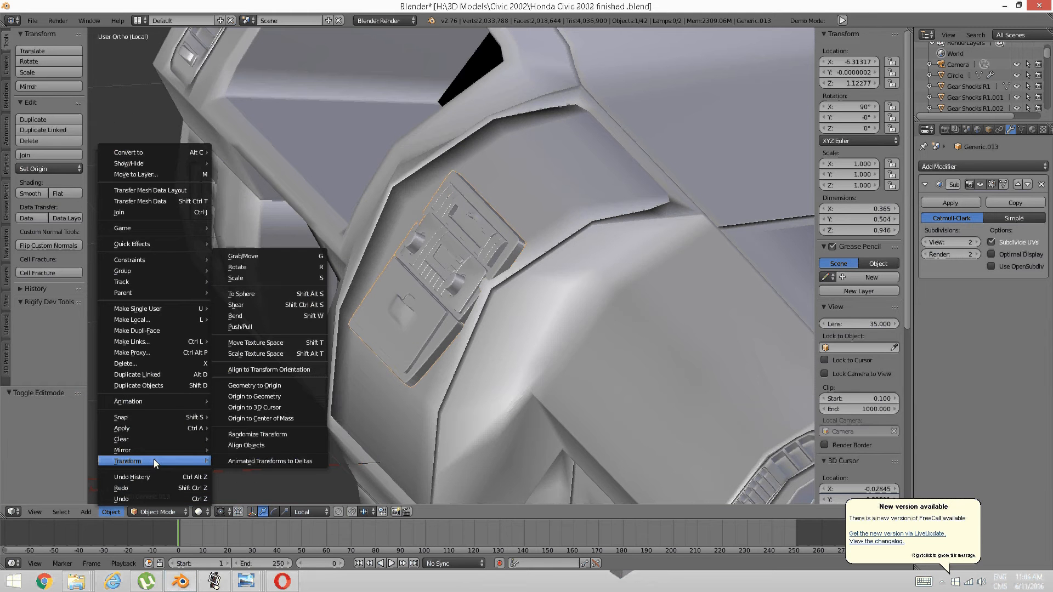
{"action": "left_click", "coordinate": [271, 397]}
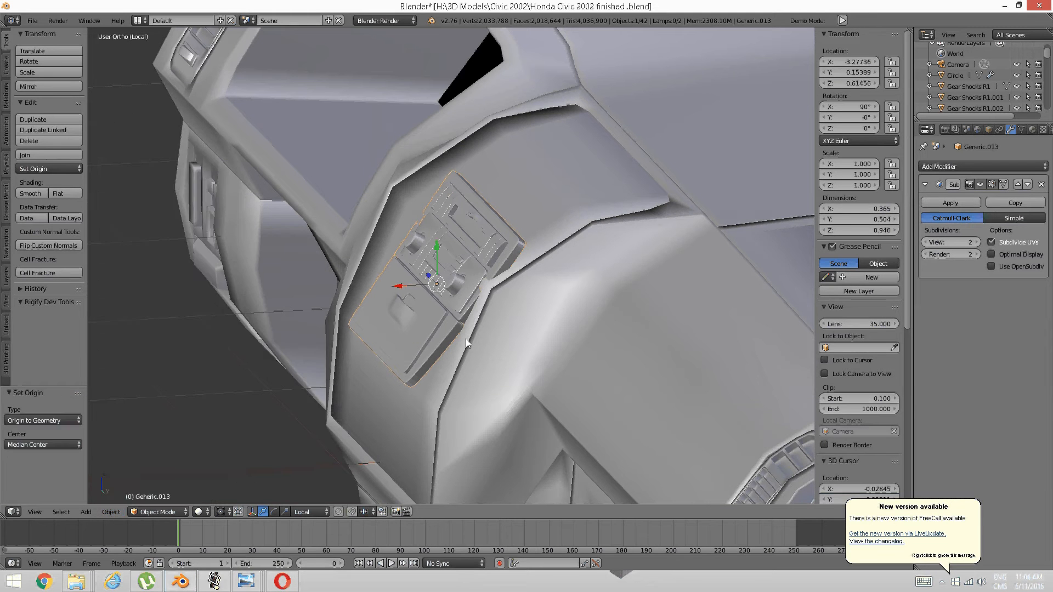
Apply the location and rotation of the radio and drawer assembly and show it in the front view.
{"action": "middle_click_drag", "start_coordinate": [466, 338], "coordinate": [451, 335]}
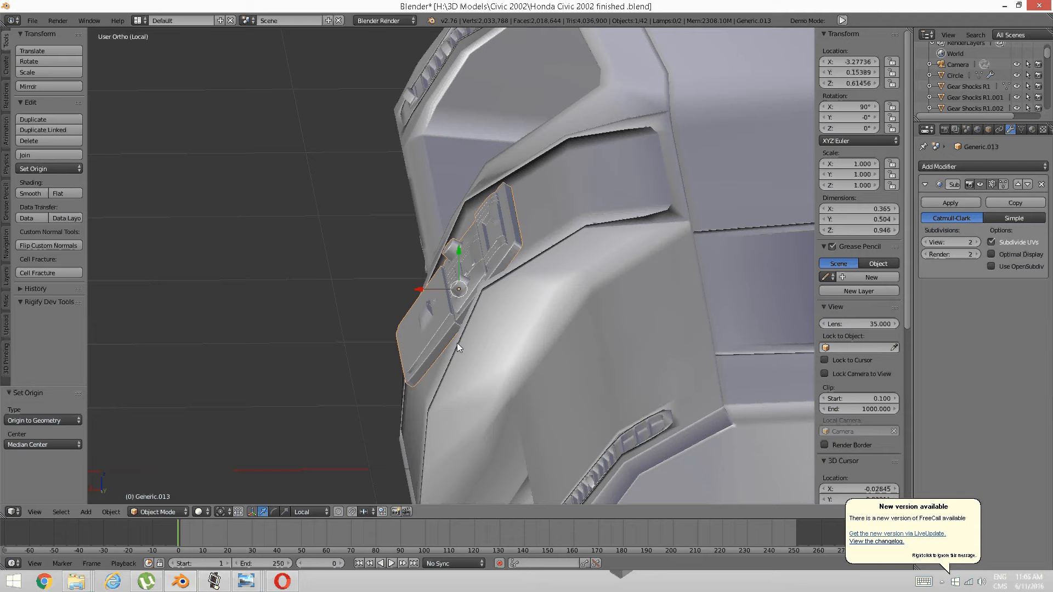
{"action": "key", "text": "ctrl+a"}
{"action": "left_click", "coordinate": [456, 344]}
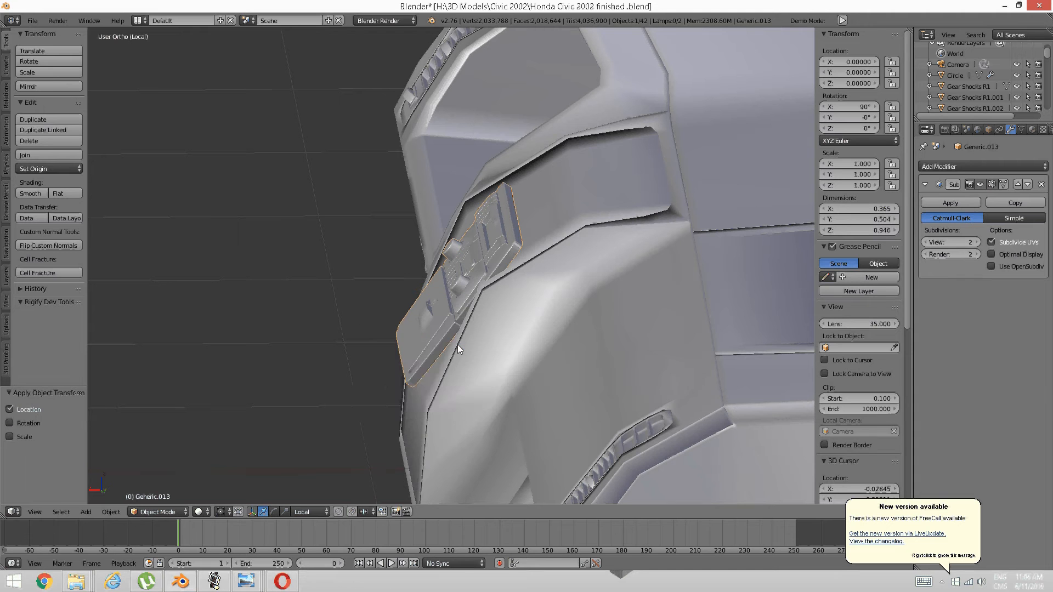
{"action": "key", "text": "ctrl+a"}
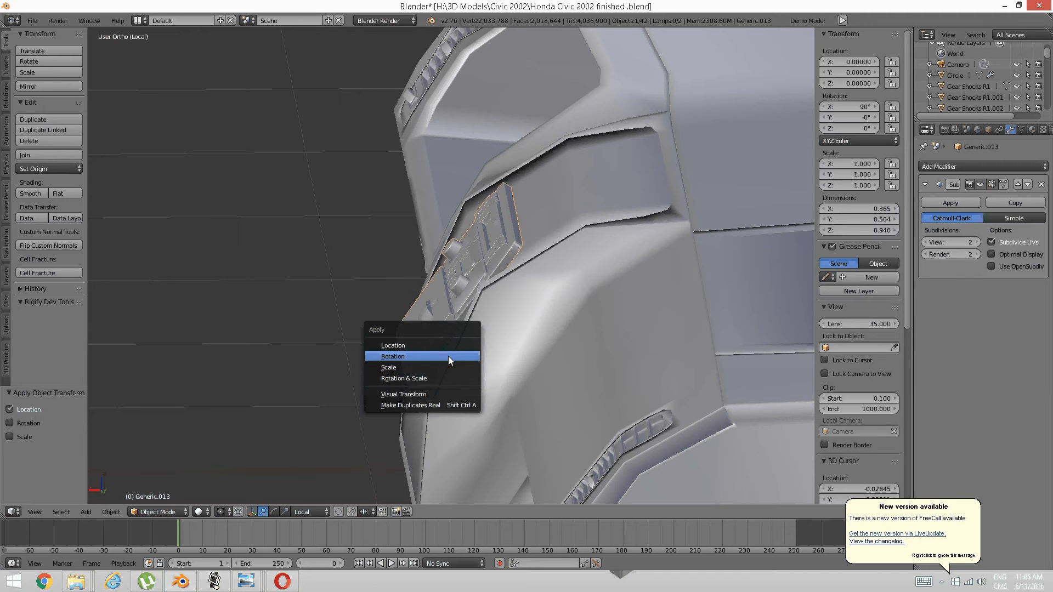
{"action": "left_click", "coordinate": [449, 356]}
{"action": "middle_click_drag", "start_coordinate": [496, 300], "coordinate": [588, 308]}
{"action": "key", "text": "KP_3"}
{"action": "key", "text": "KP_1"}
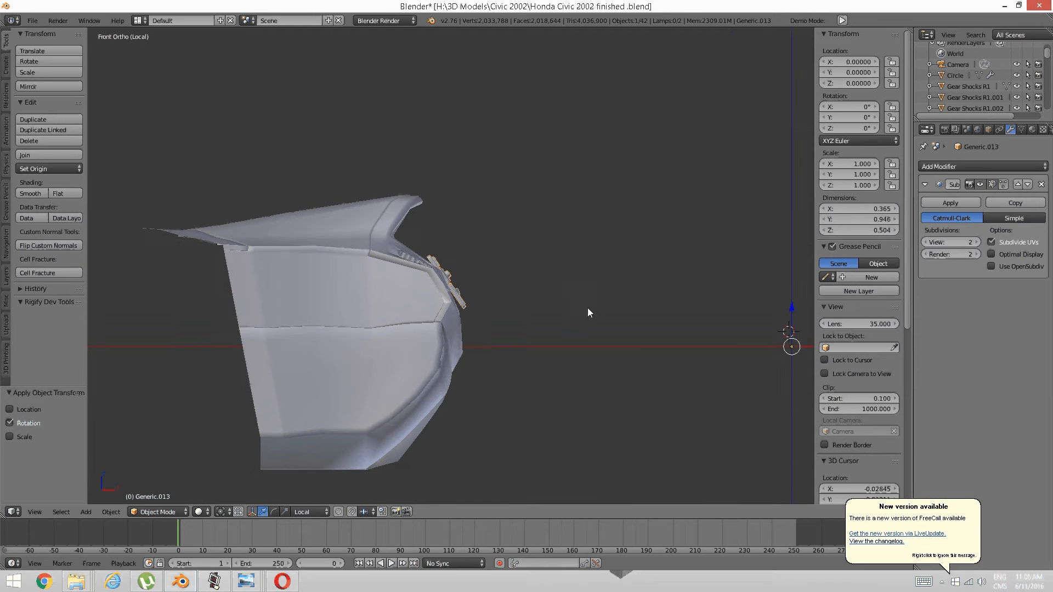
Set the radio and drawer assembly's origin to its geometry again in the front view, then deselect everything.
{"action": "key", "text": "KP_1"}
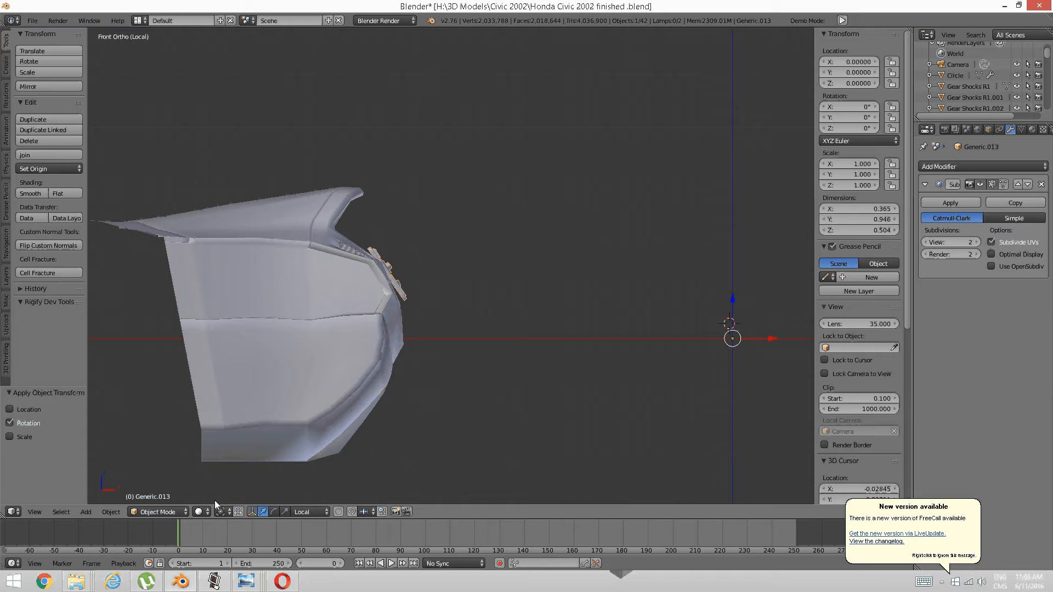
{"action": "left_click", "coordinate": [116, 512]}
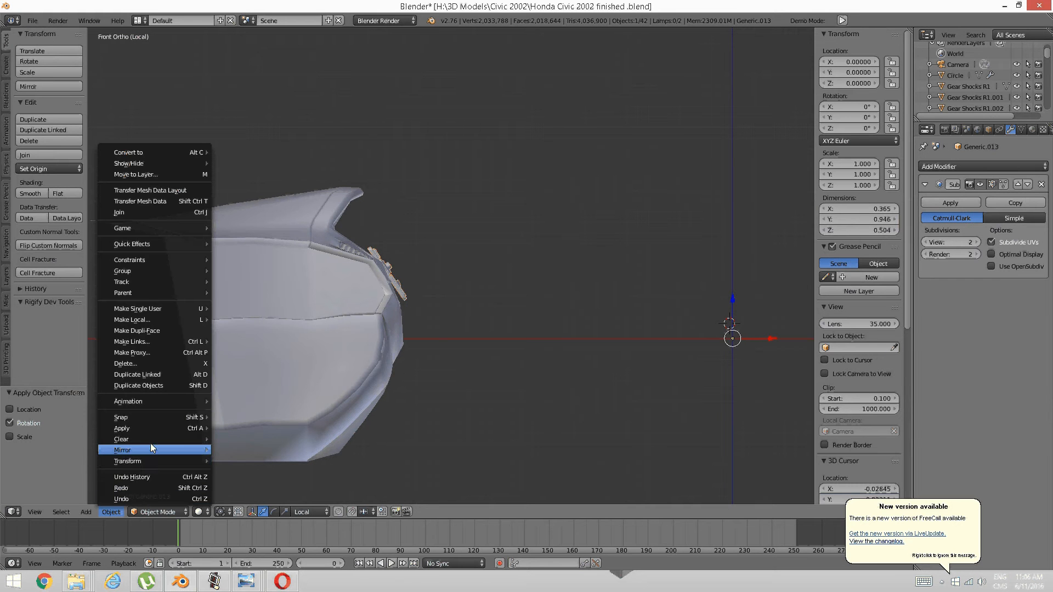
{"action": "mouse_move", "coordinate": [159, 462]}
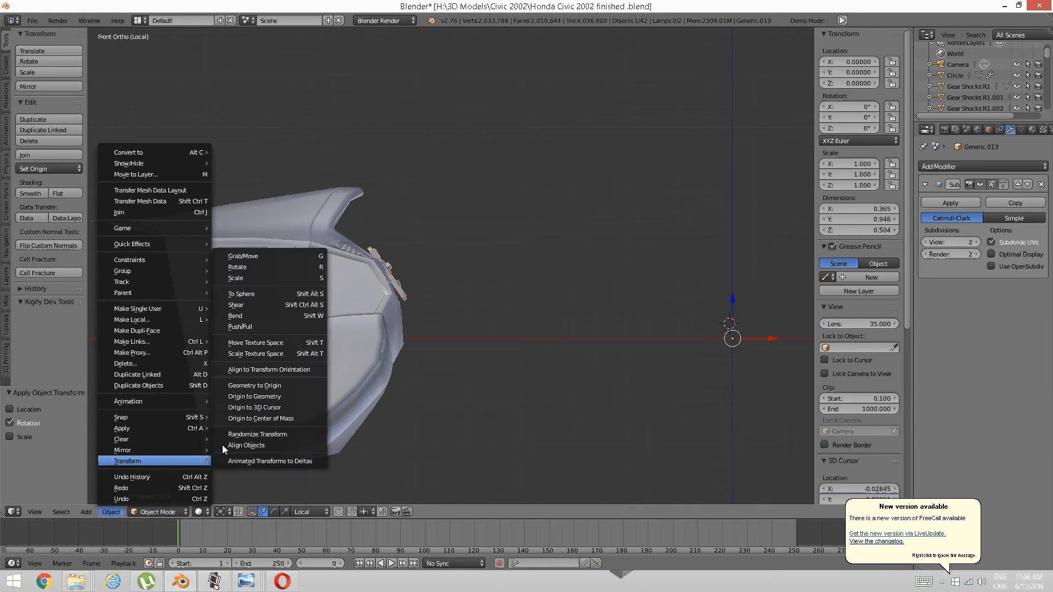
{"action": "left_click", "coordinate": [311, 396]}
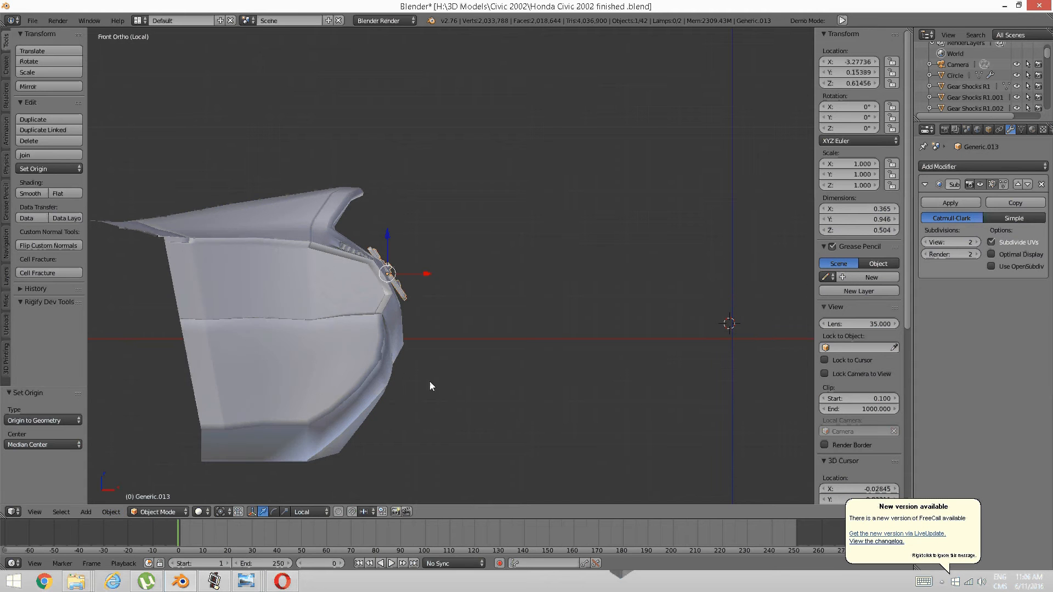
{"action": "key", "text": "a"}
Add a lattice object to the scene.
{"action": "middle_click_drag", "start_coordinate": [496, 432], "coordinate": [448, 418], "text": "shift"}
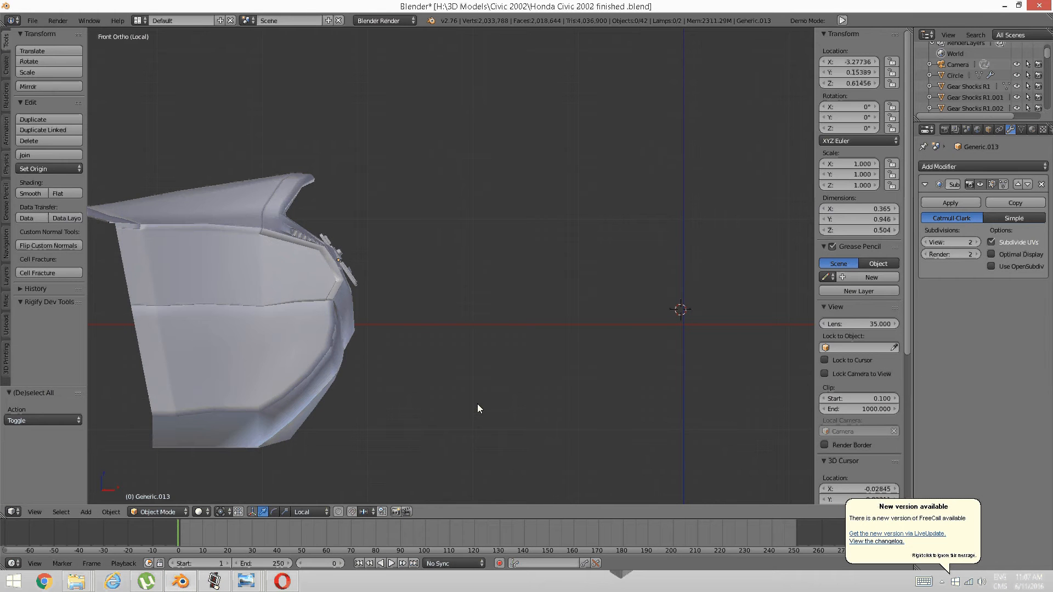
{"action": "key", "text": "shift+a"}
{"action": "mouse_move", "coordinate": [476, 389]}
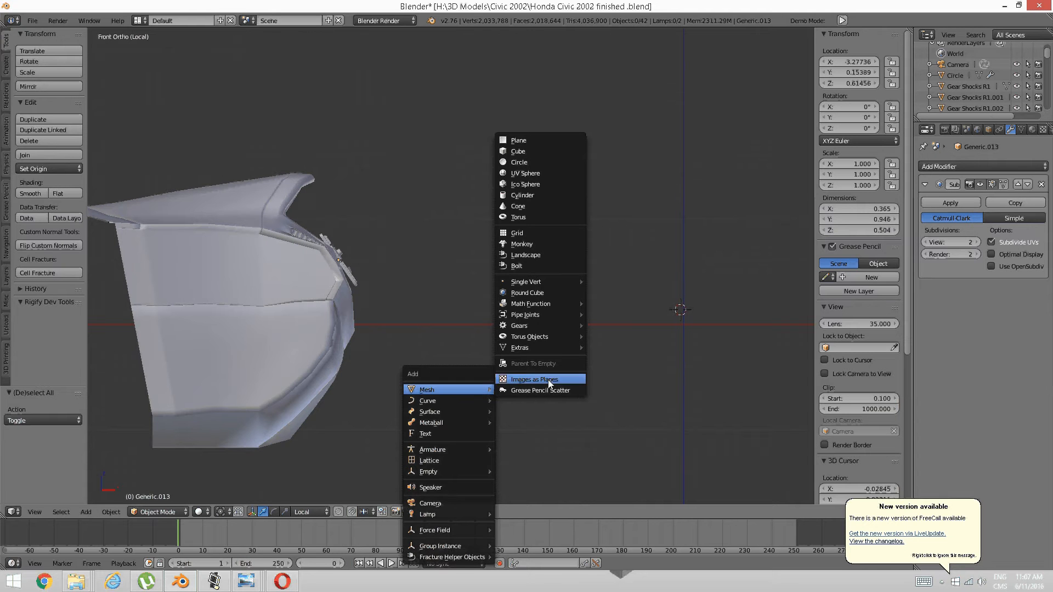
{"action": "mouse_move", "coordinate": [571, 314]}
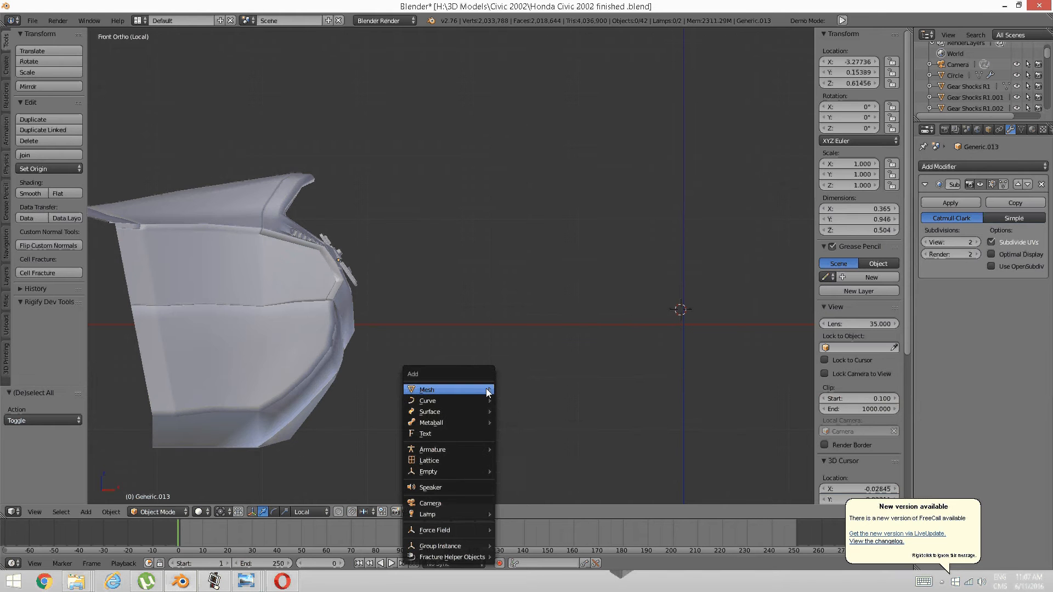
{"action": "mouse_move", "coordinate": [483, 450]}
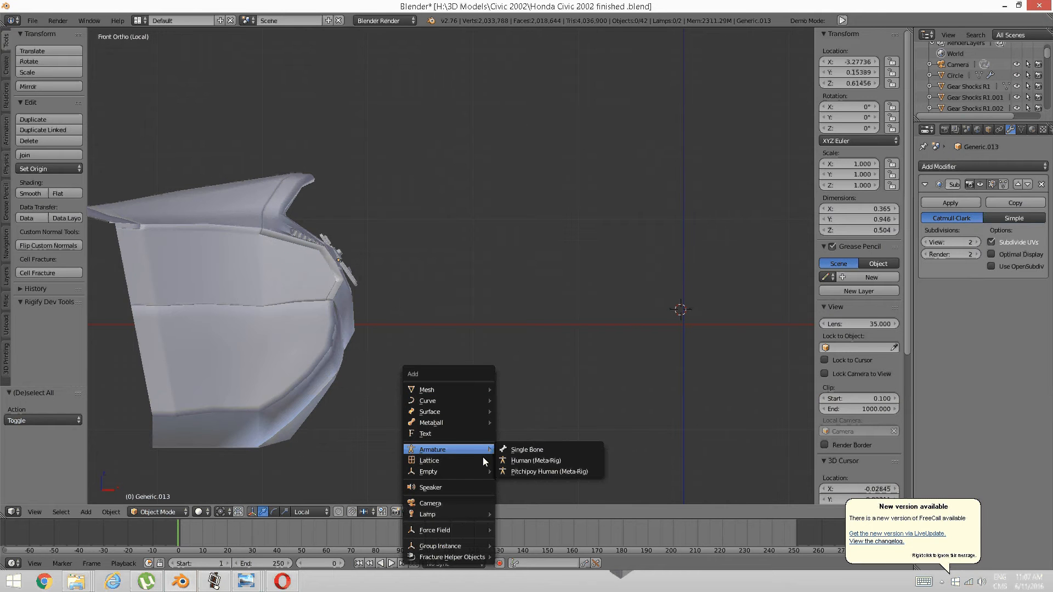
{"action": "left_click", "coordinate": [480, 463]}
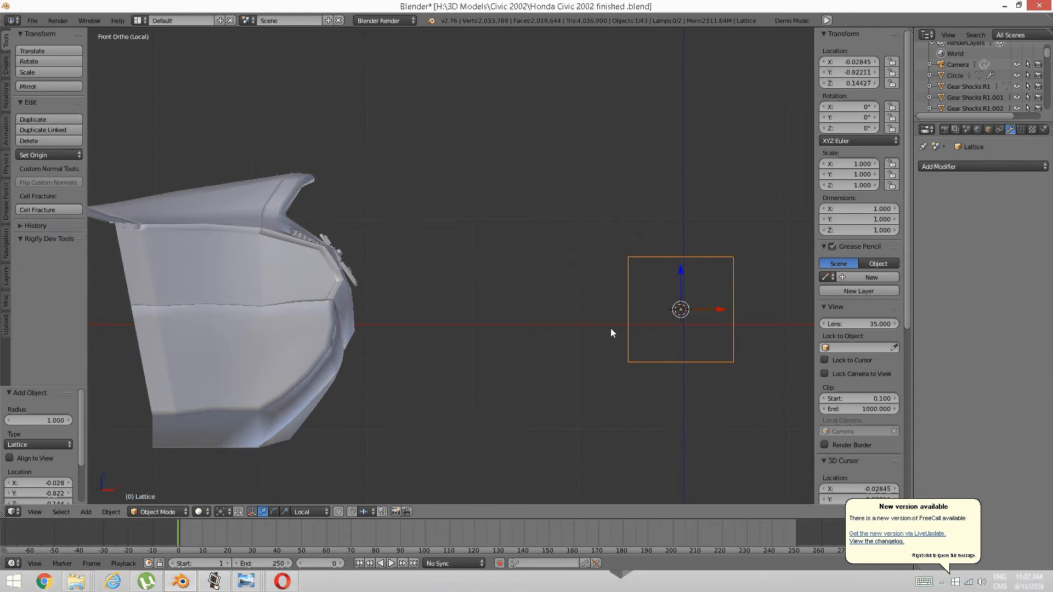
In the front view, move the lattice over the radio and drawer assembly and scale it uniformly to about 0.556.
{"action": "mouse_move", "coordinate": [610, 328]}
{"action": "middle_mouse_down"}
{"action": "mouse_move", "coordinate": [602, 330]}
{"action": "mouse_move", "coordinate": [630, 330]}
{"action": "middle_mouse_up"}
{"action": "key", "text": "KP_3"}
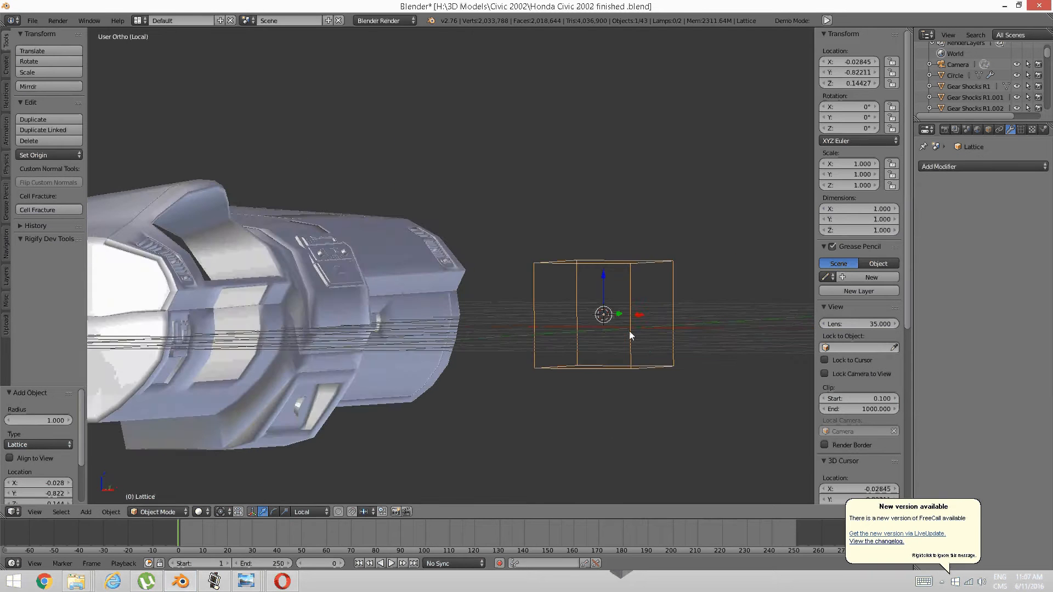
{"action": "key", "text": "KP_1"}
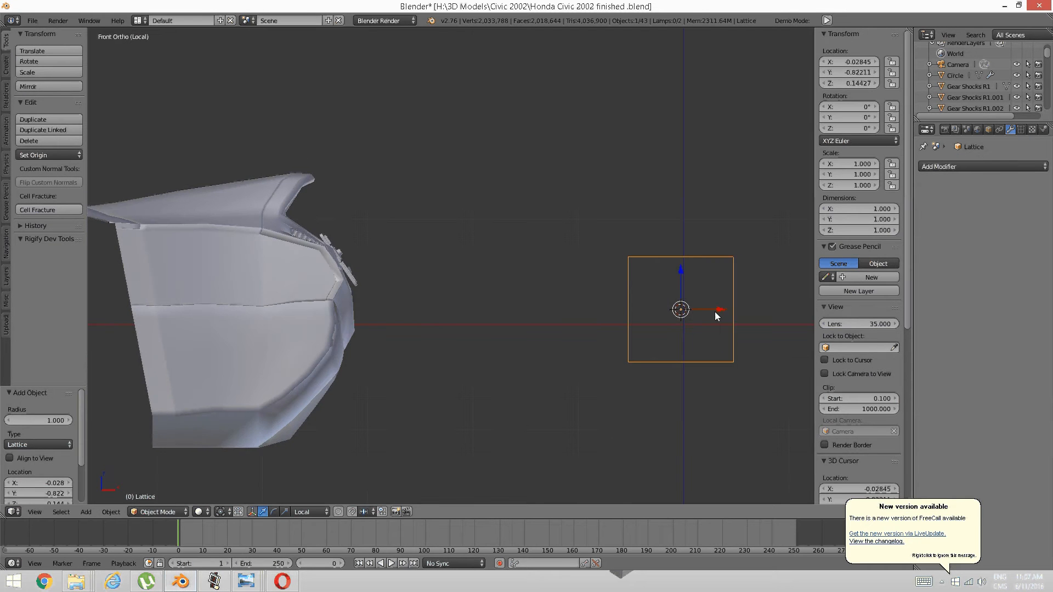
{"action": "key", "text": "g"}
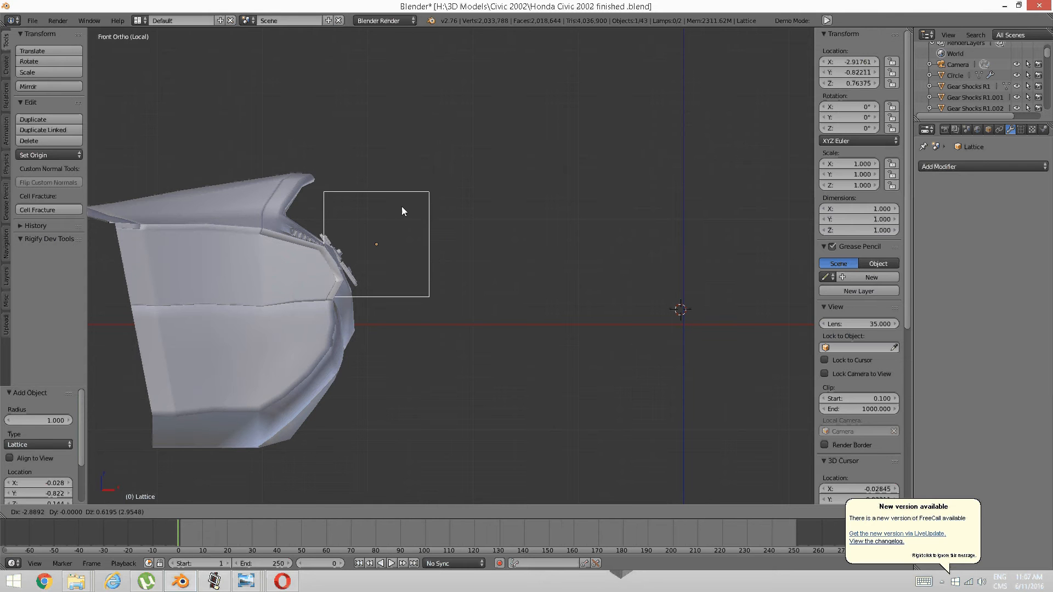
{"action": "left_click", "coordinate": [368, 226]}
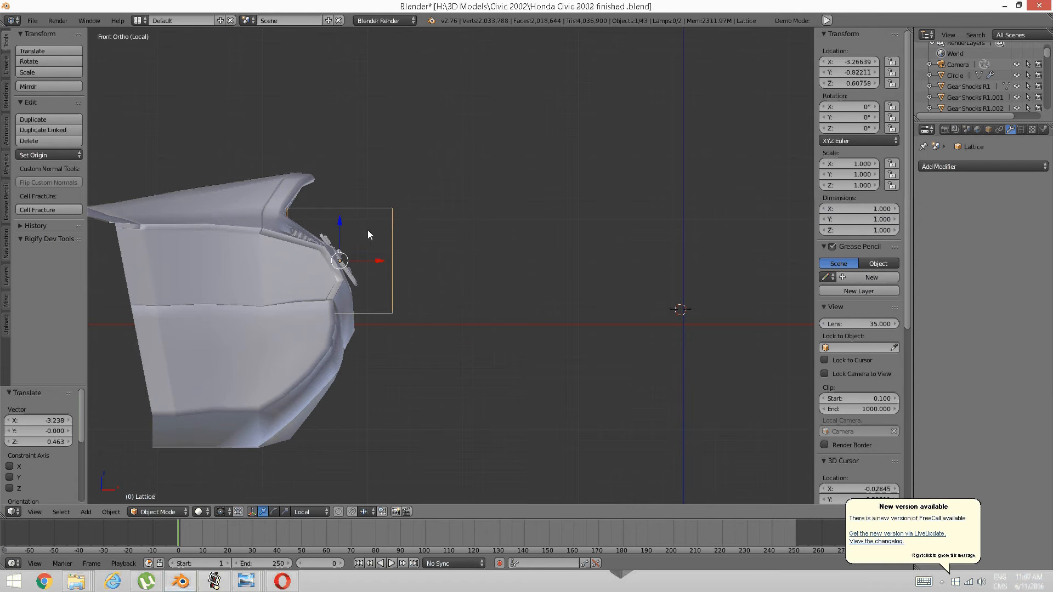
{"action": "scroll", "coordinate": [371, 255], "scroll_direction": "up", "scroll_amount": 4}
{"action": "key", "text": "s"}
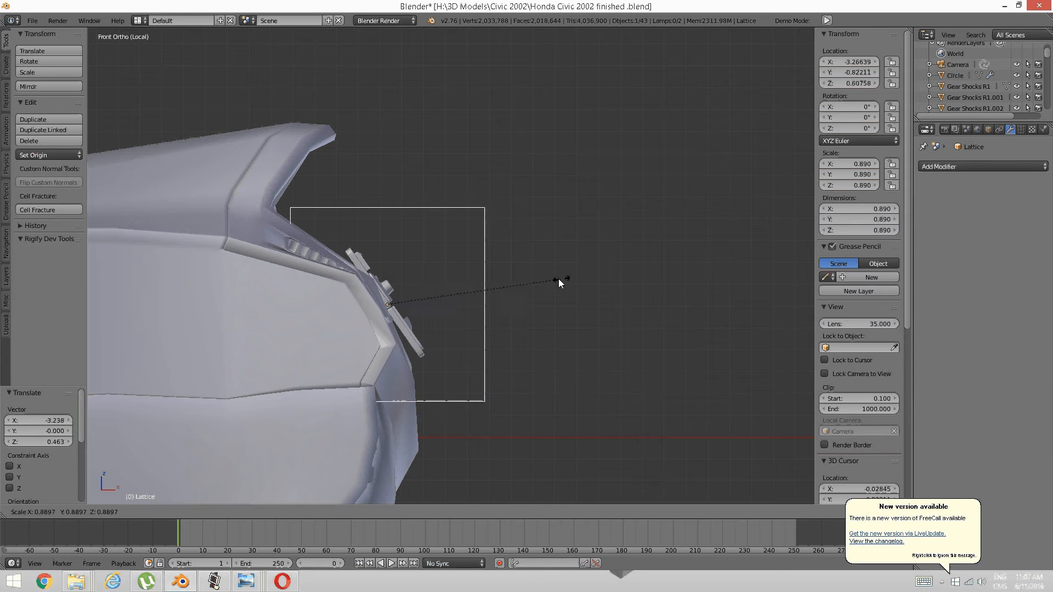
{"action": "left_click", "coordinate": [496, 286]}
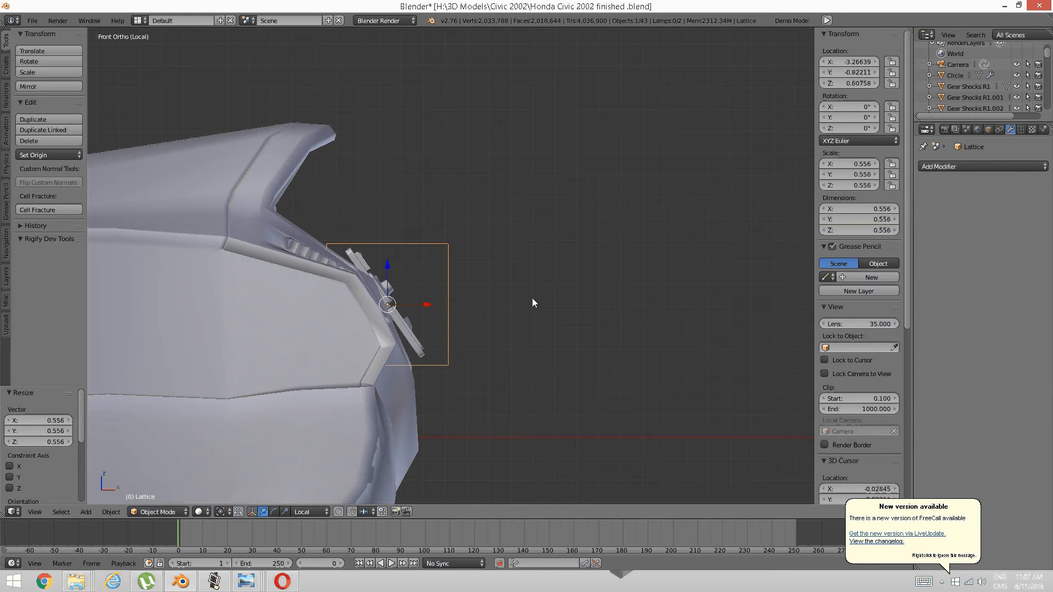
Rotate the lattice about -36.2° in the front view to match the radio's slope and nudge it over the assembly.
{"action": "key", "text": "r"}
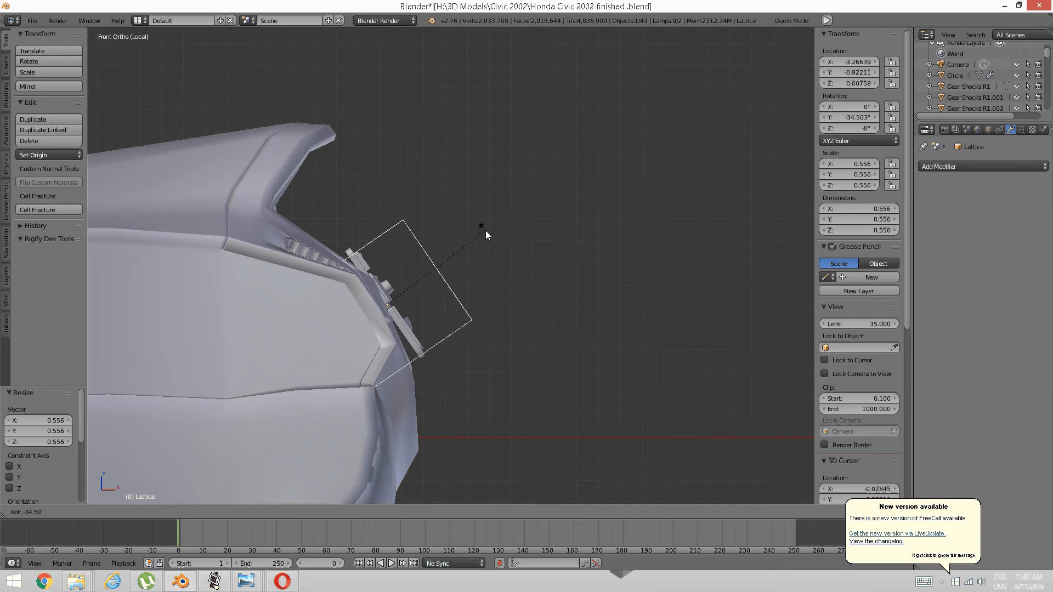
{"action": "left_click", "coordinate": [495, 256]}
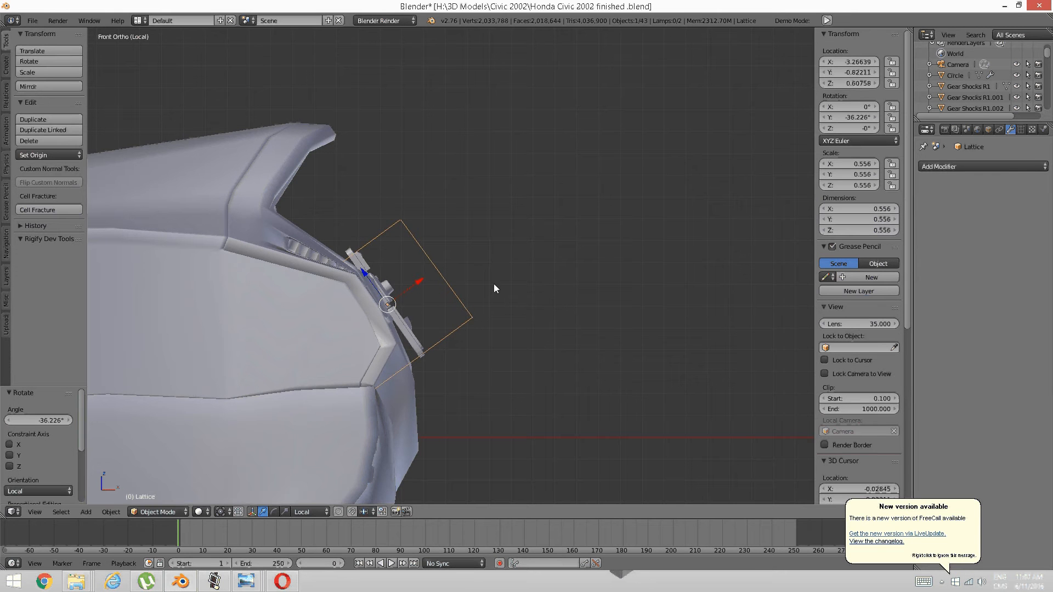
{"action": "key", "text": "g"}
{"action": "left_click", "coordinate": [490, 279]}
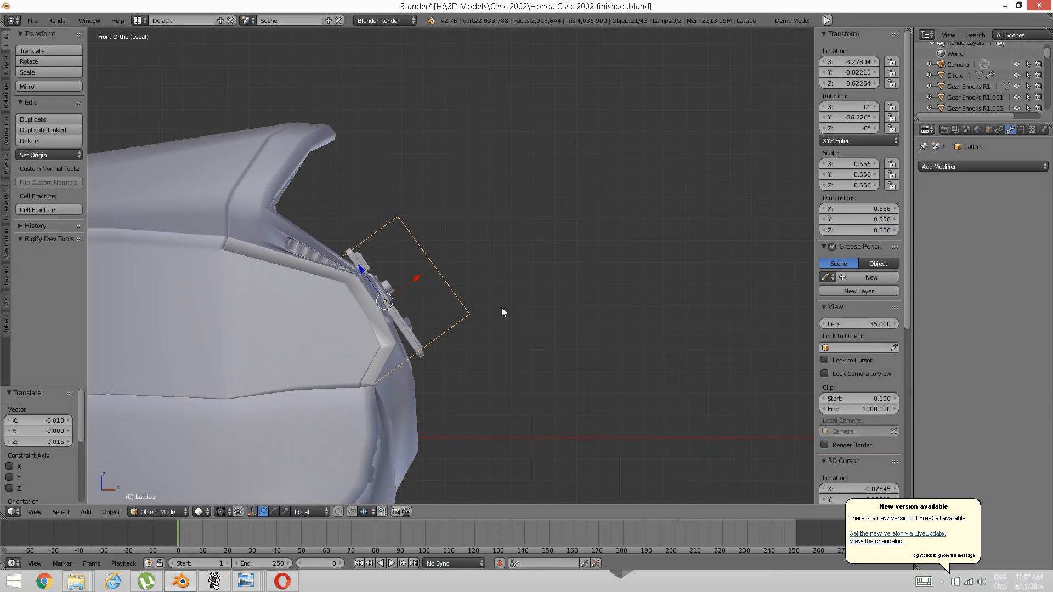
Scale the lattice along the global X axis by a factor of about 1.44.
{"action": "key", "text": "s"}
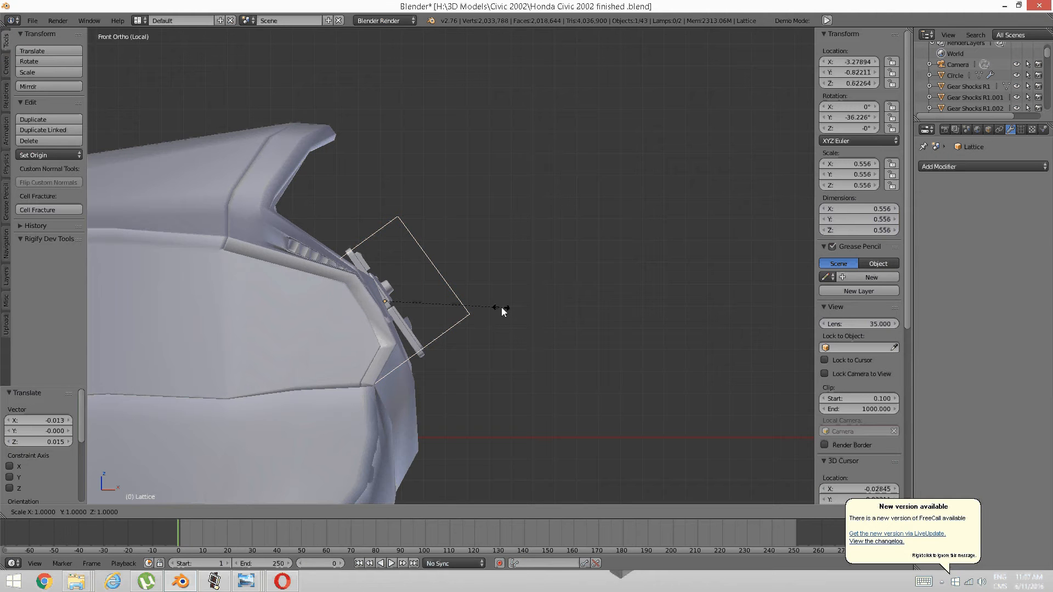
{"action": "key", "text": "x"}
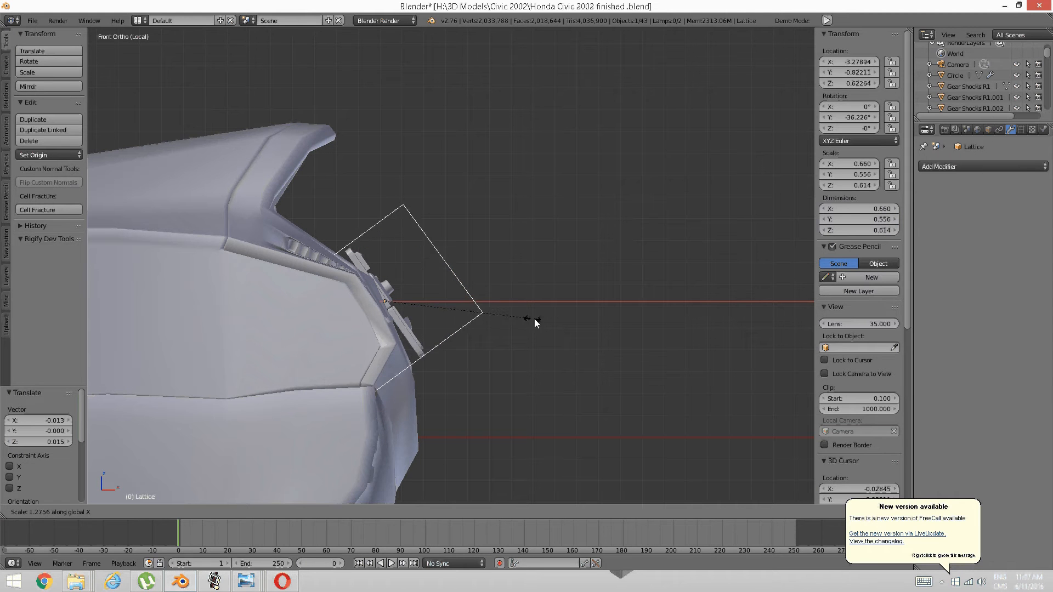
{"action": "left_click", "coordinate": [552, 327]}
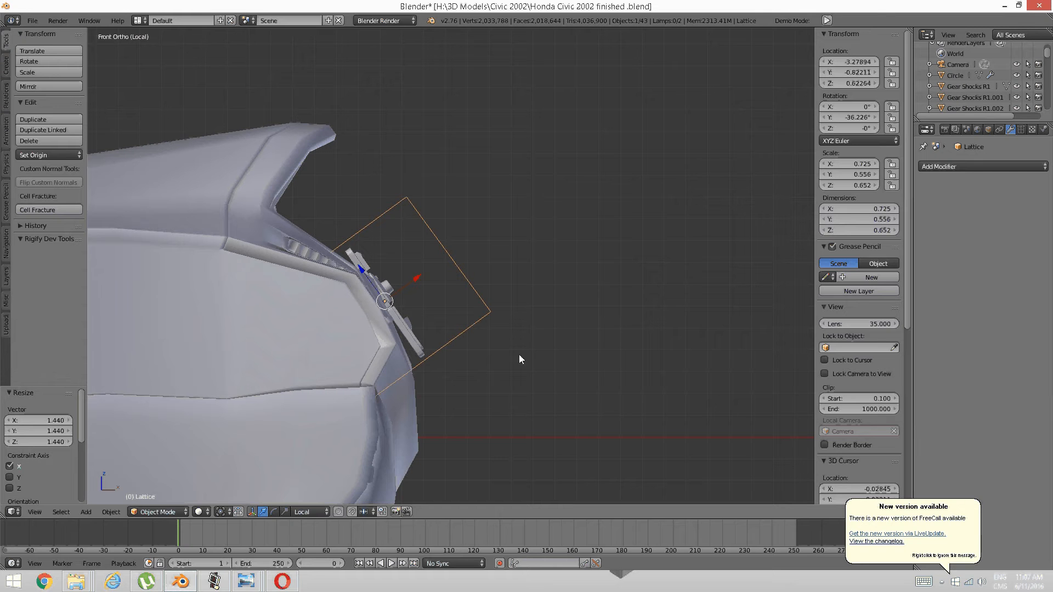
{"action": "key", "text": "s"}
{"action": "key", "text": "x"}
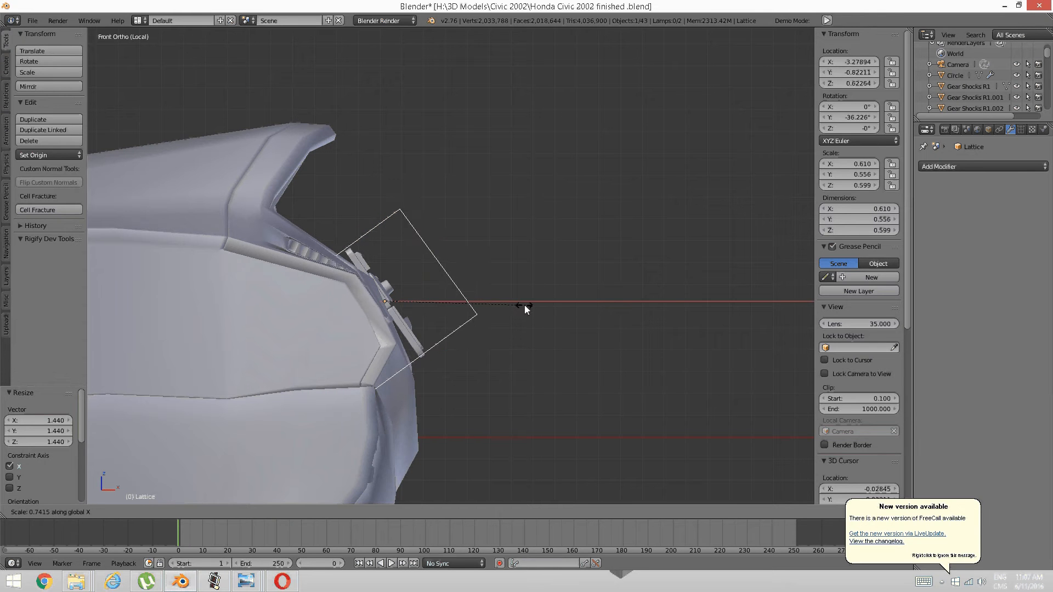
{"action": "right_click", "coordinate": [524, 305]}
{"action": "key", "text": "s"}
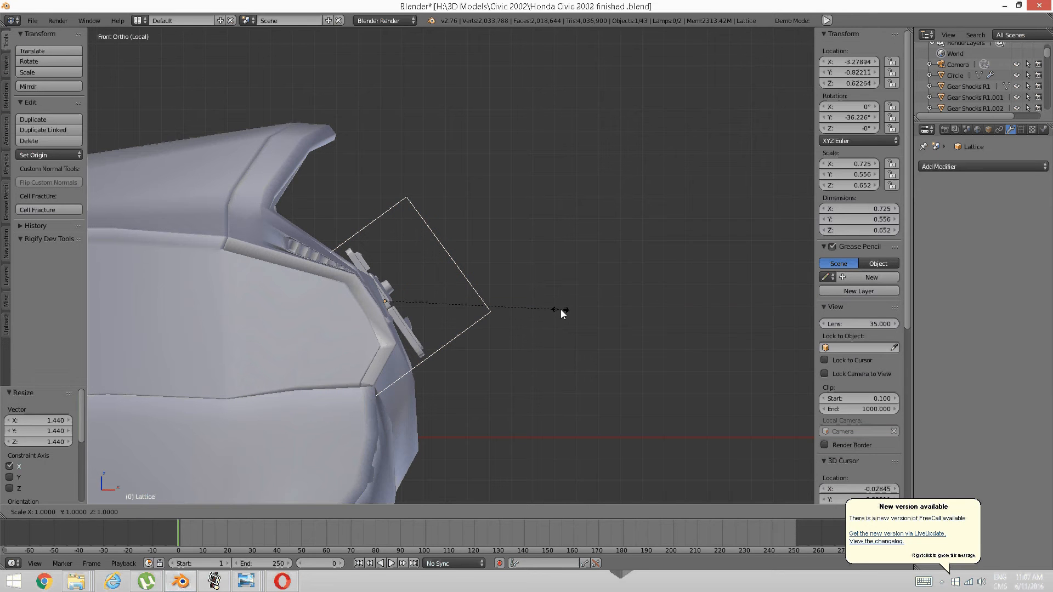
{"action": "key", "text": "x"}
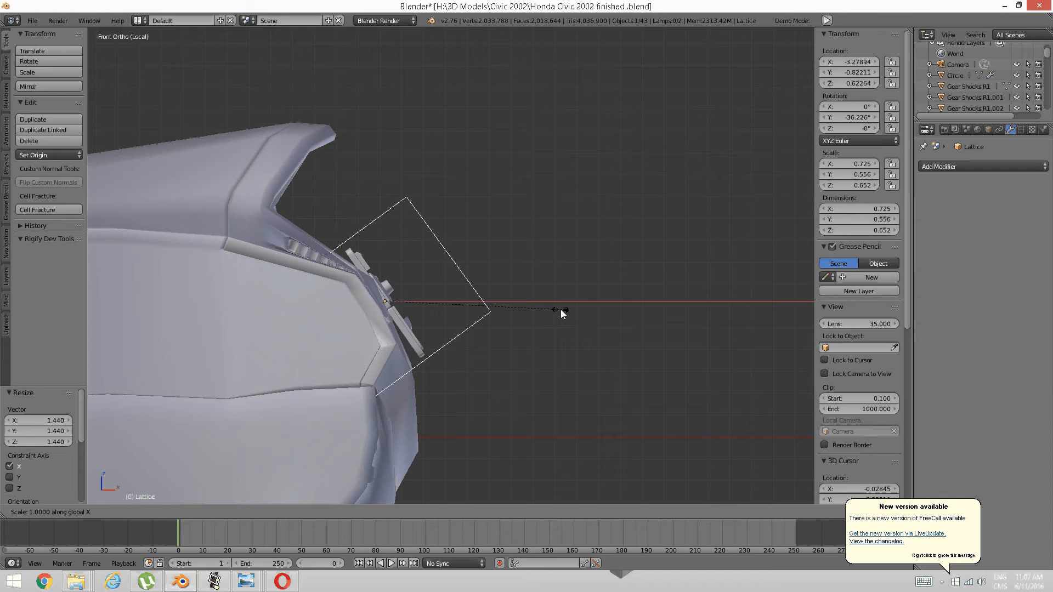
{"action": "right_click", "coordinate": [499, 317]}
Move the lattice about 0.974 along the Y axis to centre it across the radio and drawer assembly.
{"action": "middle_click_drag", "start_coordinate": [522, 312], "coordinate": [265, 350]}
{"action": "scroll", "coordinate": [486, 321], "scroll_direction": "up", "scroll_amount": 2}
{"action": "scroll", "coordinate": [345, 328], "scroll_direction": "down", "scroll_amount": 2}
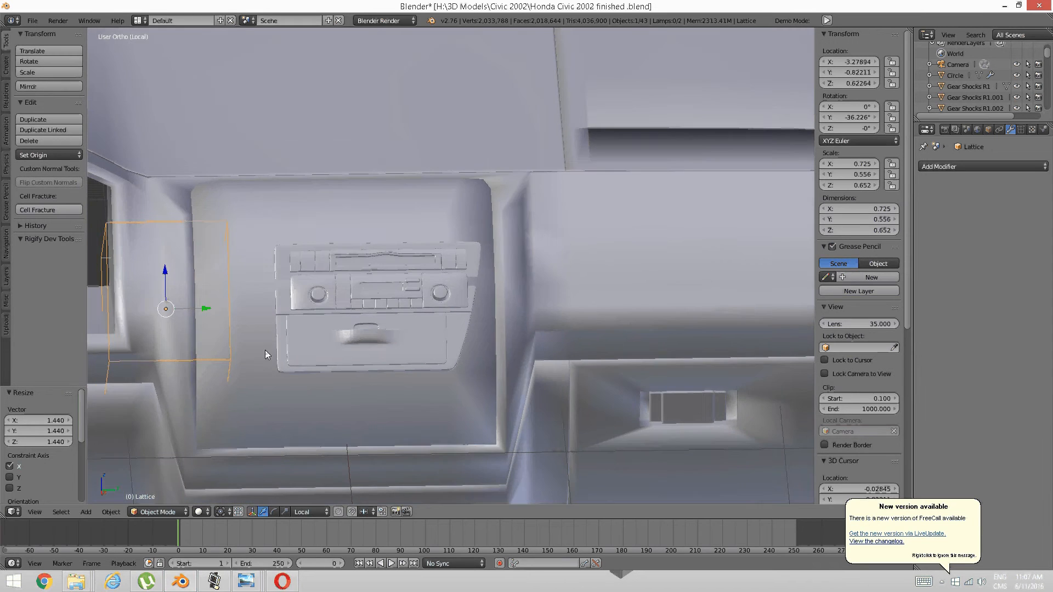
{"action": "key", "text": "g"}
{"action": "key", "text": "y"}
{"action": "key", "text": "y"}
{"action": "left_click_drag", "start_coordinate": [401, 320], "coordinate": [421, 314]}
{"action": "mouse_move", "coordinate": [419, 308]}
{"action": "middle_mouse_down"}
{"action": "mouse_move", "coordinate": [410, 298]}
{"action": "mouse_move", "coordinate": [410, 318]}
{"action": "middle_mouse_up"}
Scale the lattice along its local axes to about 1.000 in Y and 0.156 in X to enclose the assembly.
{"action": "left_click", "coordinate": [285, 511]}
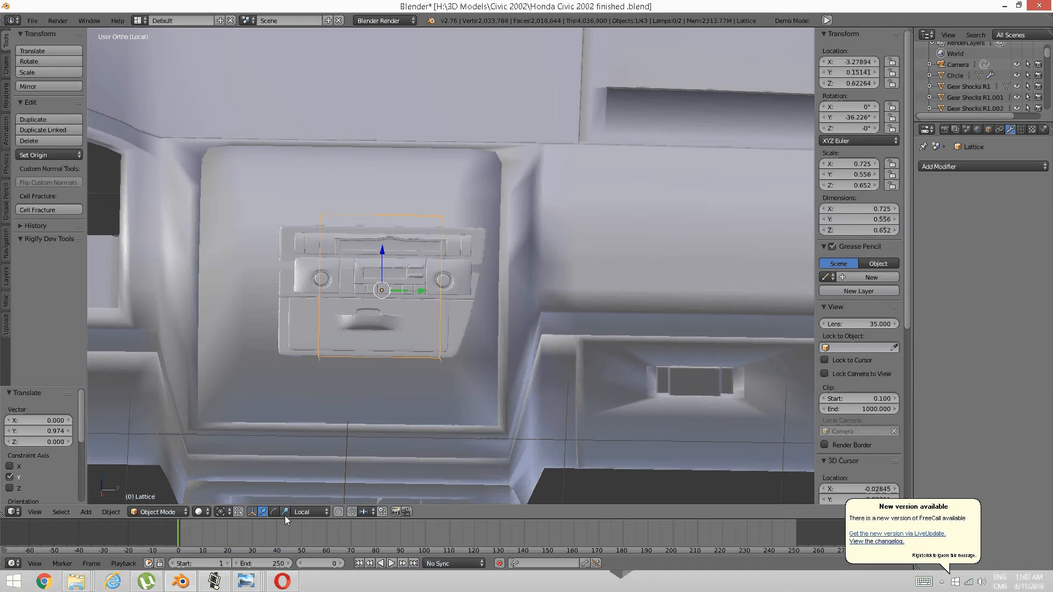
{"action": "left_click_drag", "start_coordinate": [422, 289], "coordinate": [456, 292]}
{"action": "middle_click_drag", "start_coordinate": [455, 292], "coordinate": [492, 275]}
{"action": "left_click_drag", "start_coordinate": [417, 306], "coordinate": [384, 318]}
{"action": "middle_click_drag", "start_coordinate": [384, 318], "coordinate": [451, 341]}
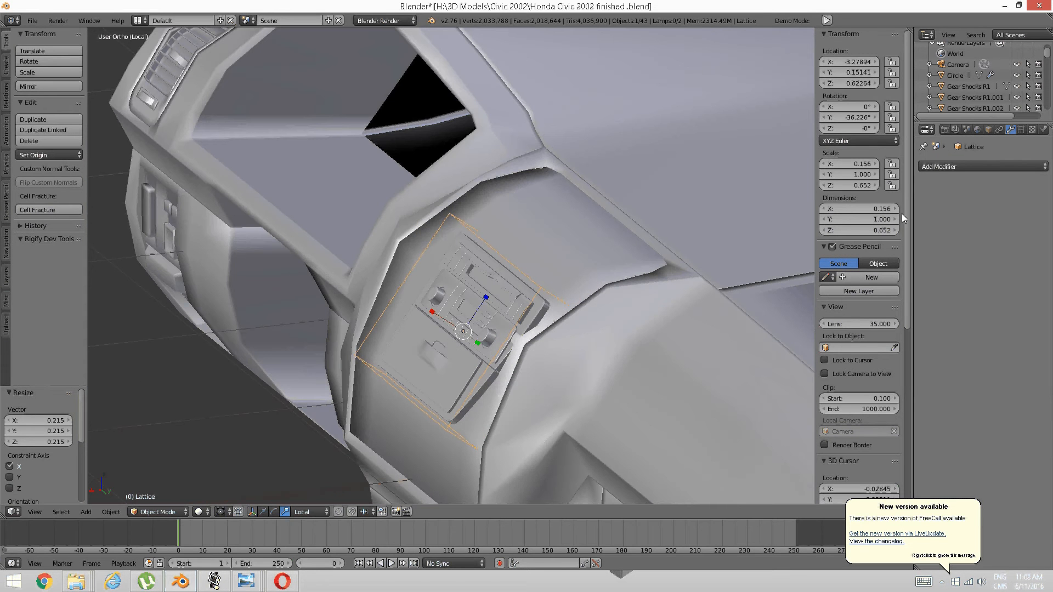
Set the lattice resolution to 2 in U, 2 in V and 5 in W.
{"action": "left_click", "coordinate": [1020, 130]}
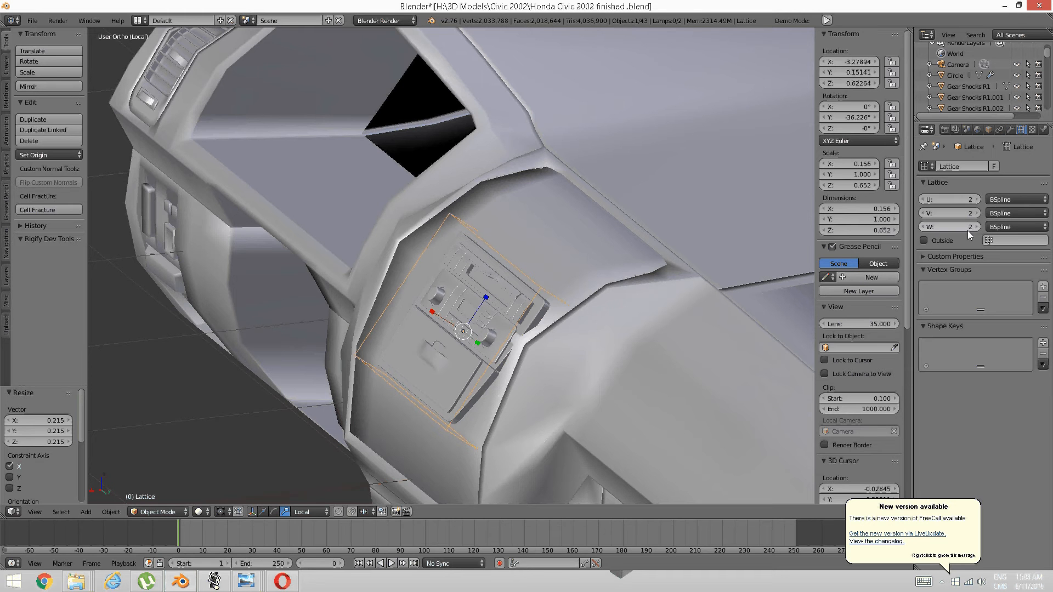
{"action": "left_click", "coordinate": [977, 200]}
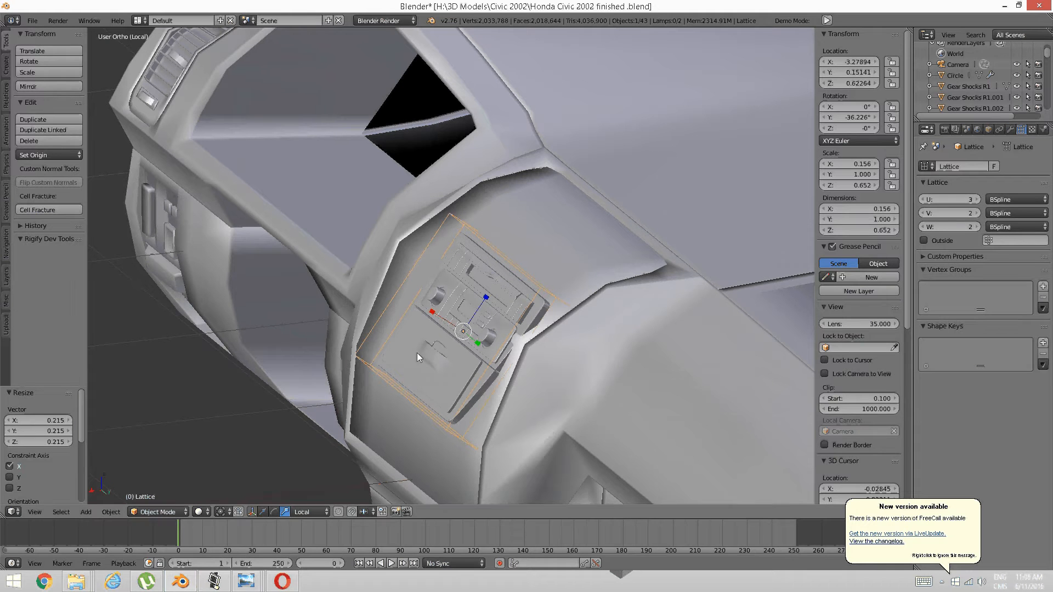
{"action": "middle_click_drag", "start_coordinate": [417, 353], "coordinate": [469, 364]}
{"action": "left_click", "coordinate": [923, 201]}
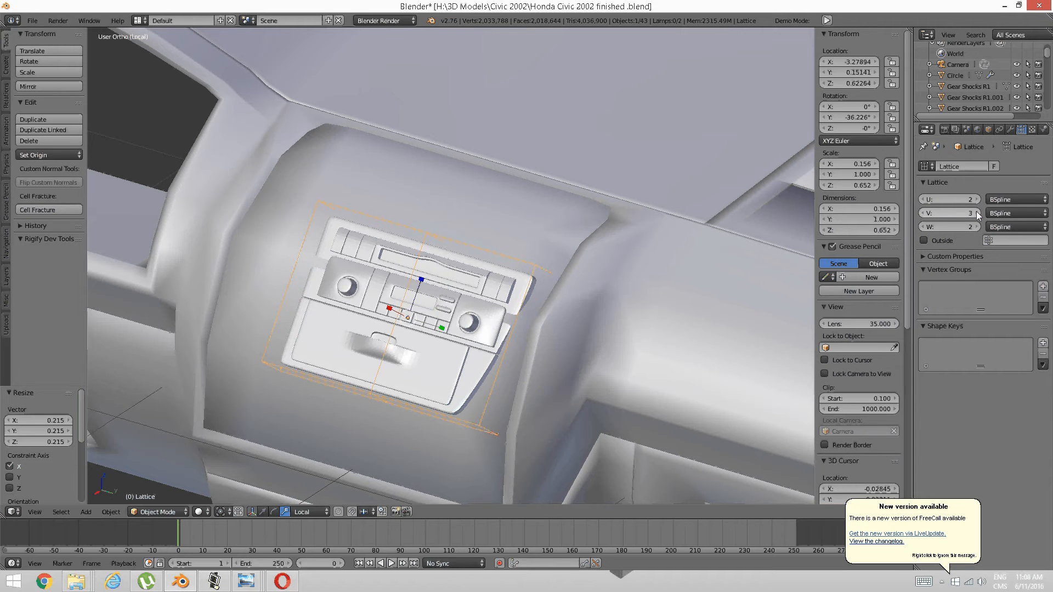
{"action": "left_click", "coordinate": [923, 213]}
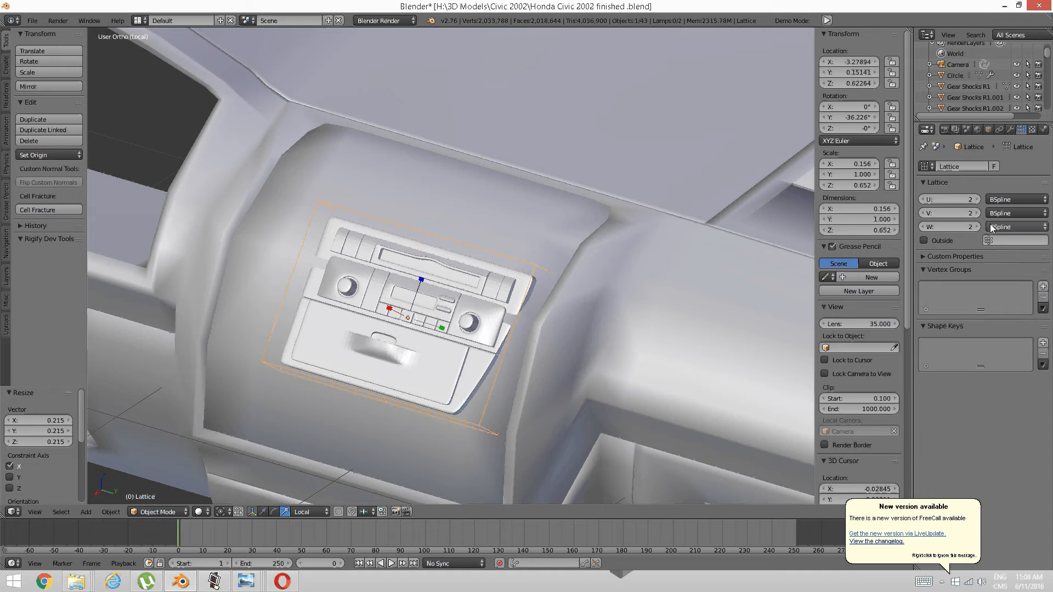
{"action": "left_click", "coordinate": [976, 228]}
{"action": "left_click", "coordinate": [977, 227]}
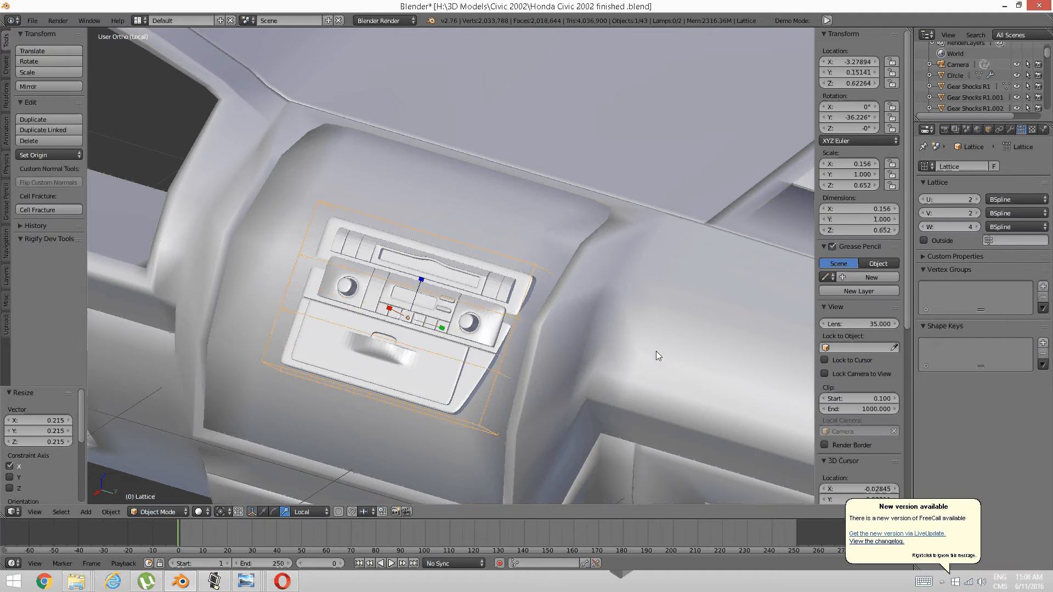
{"action": "middle_click_drag", "start_coordinate": [656, 352], "coordinate": [594, 331]}
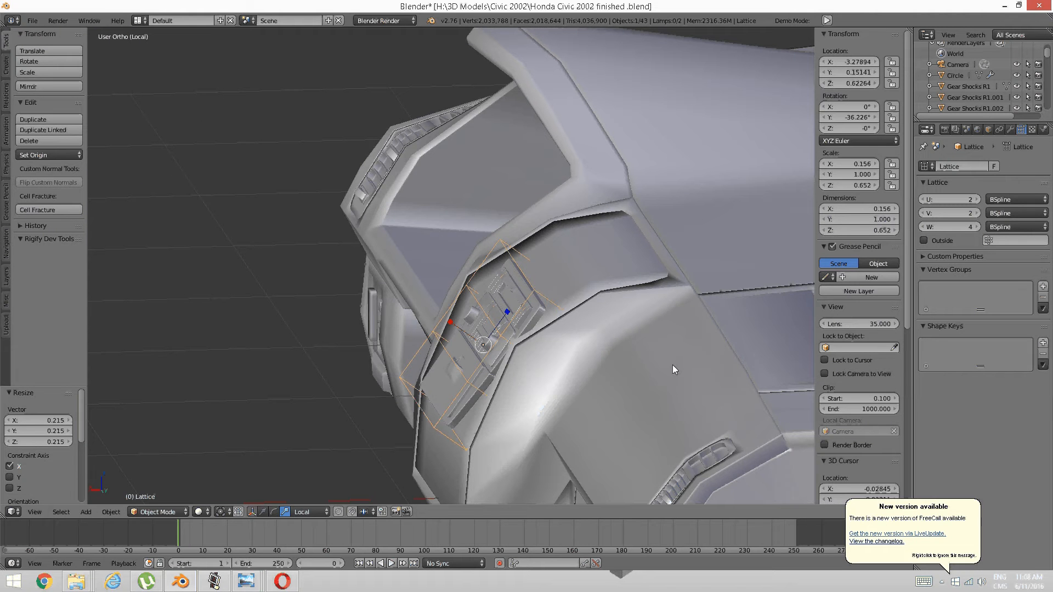
{"action": "left_click", "coordinate": [973, 227]}
{"action": "middle_click_drag", "start_coordinate": [502, 351], "coordinate": [361, 351]}
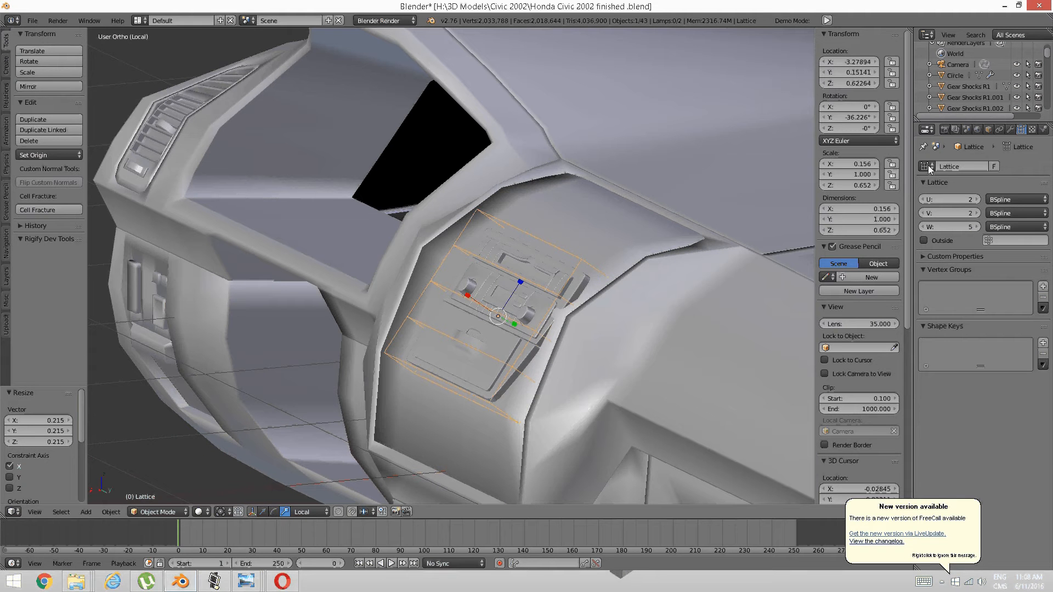
Parent the radio and drawer assembly to the lattice with Lattice Deform.
{"action": "left_click", "coordinate": [1010, 129]}
{"action": "right_click", "coordinate": [466, 359]}
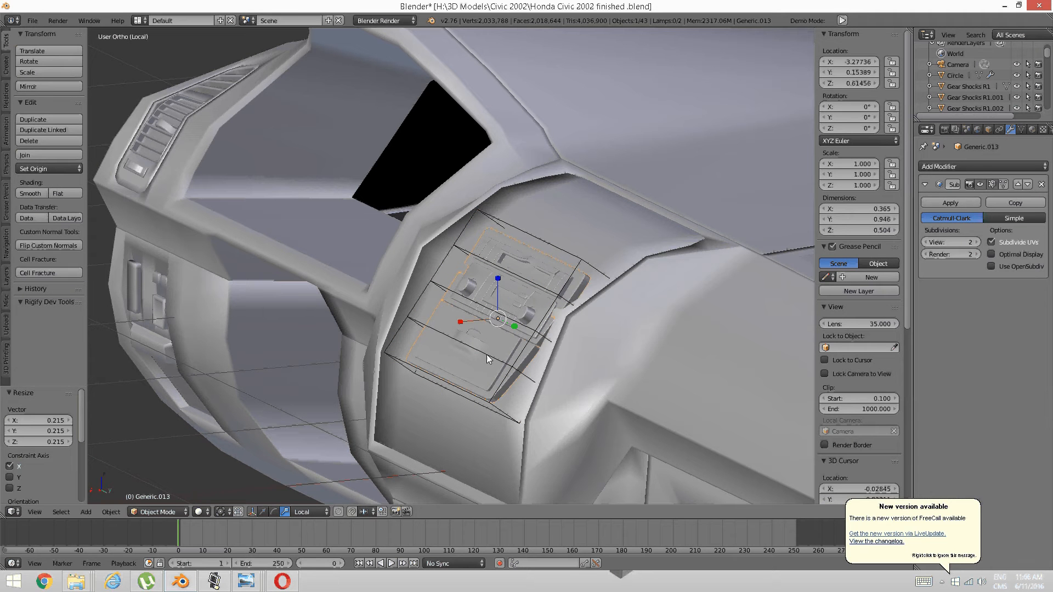
{"action": "right_click", "coordinate": [487, 354], "text": "shift"}
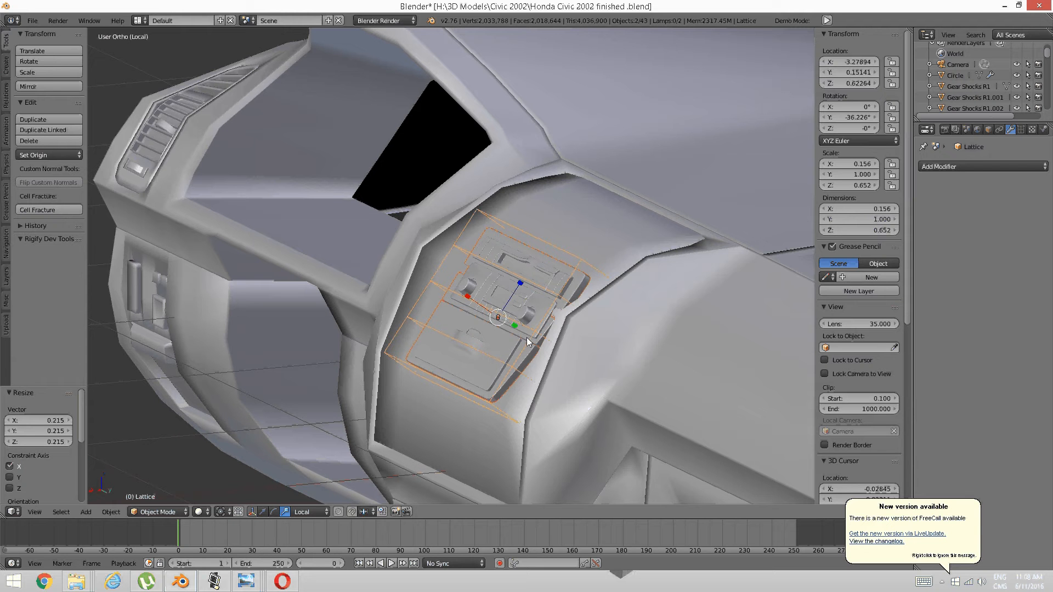
{"action": "key", "text": "ctrl+p"}
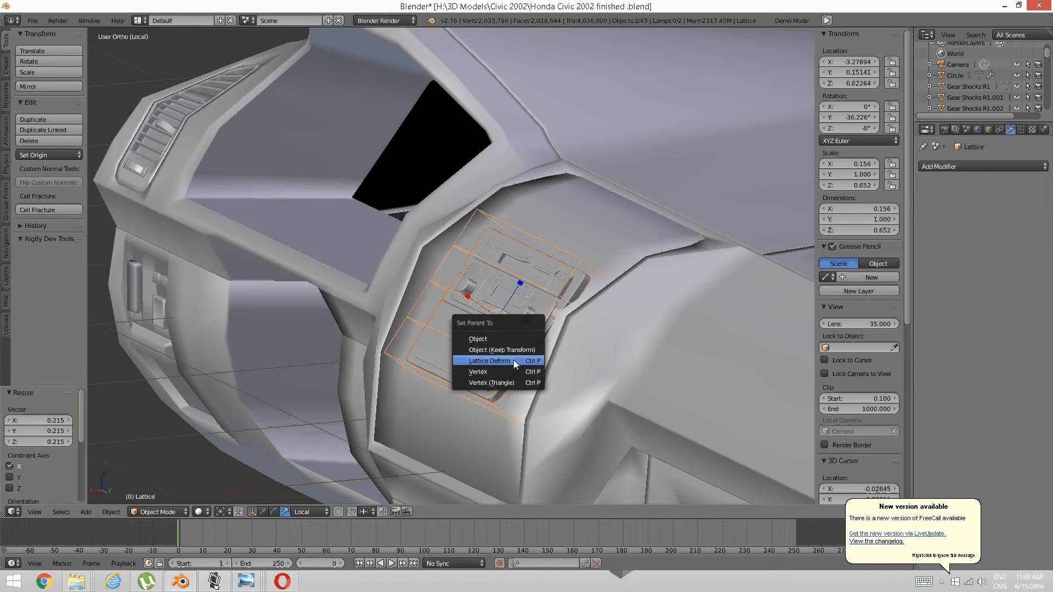
{"action": "left_click", "coordinate": [513, 361]}
{"action": "middle_click_drag", "start_coordinate": [554, 317], "coordinate": [496, 298]}
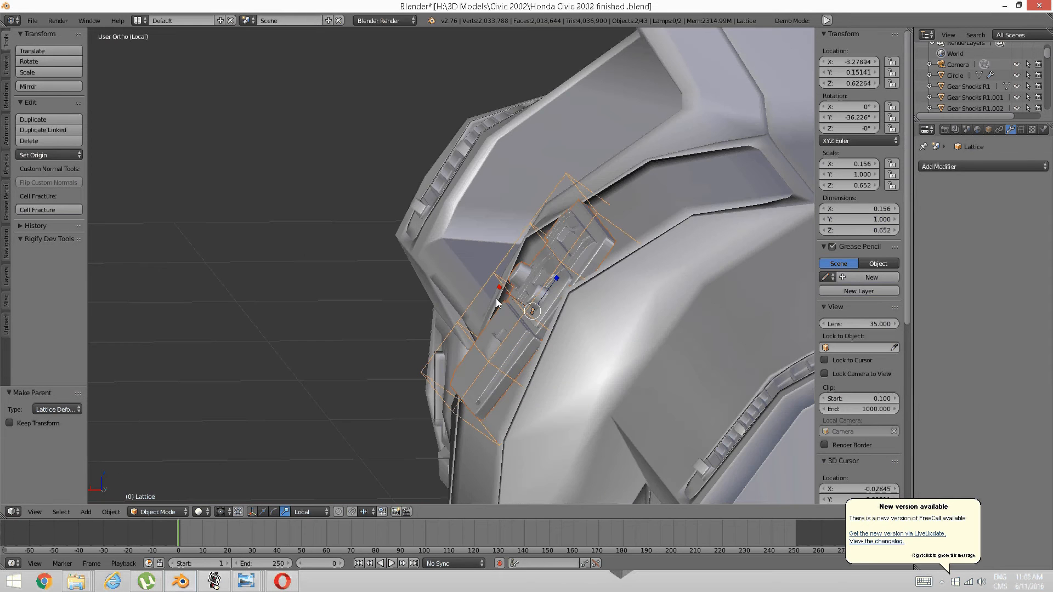
{"action": "right_click", "coordinate": [459, 406]}
{"action": "right_click", "coordinate": [458, 407]}
{"action": "key", "text": "Tab"}
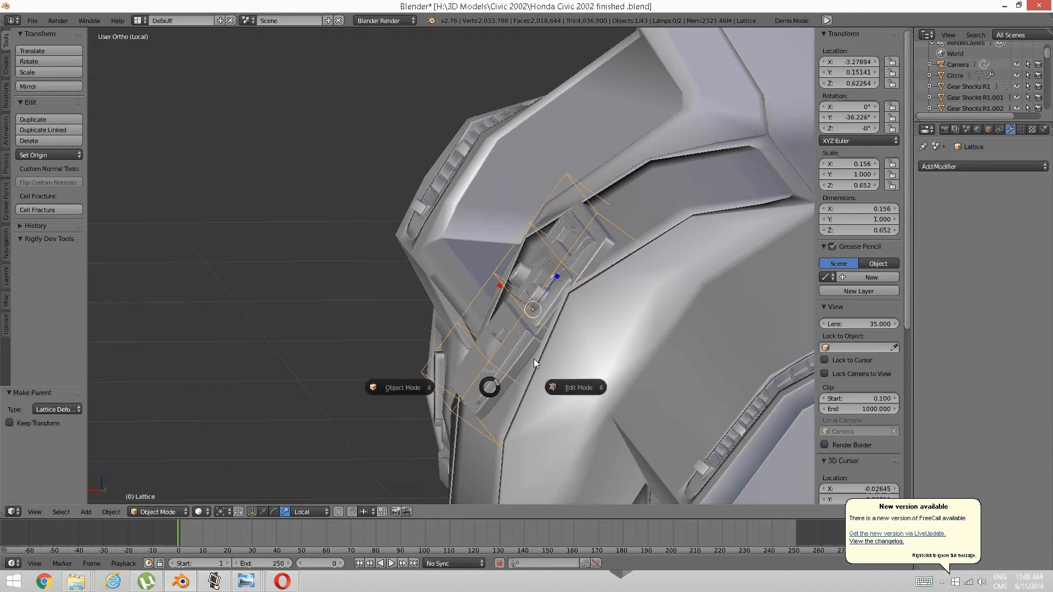
{"action": "left_click", "coordinate": [580, 377]}
{"action": "middle_click_drag", "start_coordinate": [575, 357], "coordinate": [531, 317]}
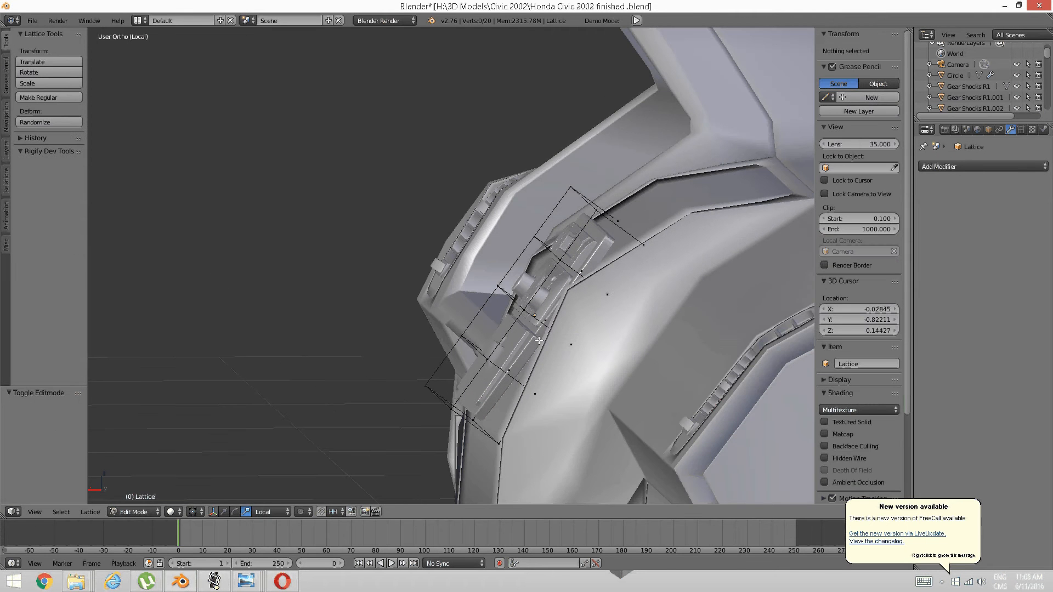
{"action": "key", "text": "a"}
{"action": "key", "text": "a"}
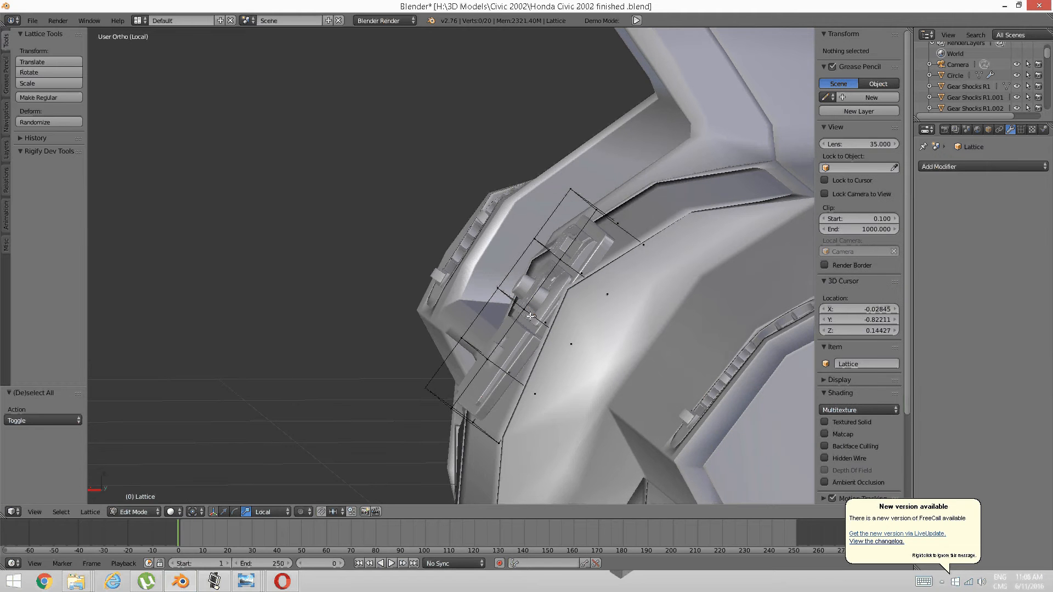
{"action": "key", "text": "KP_Divide"}
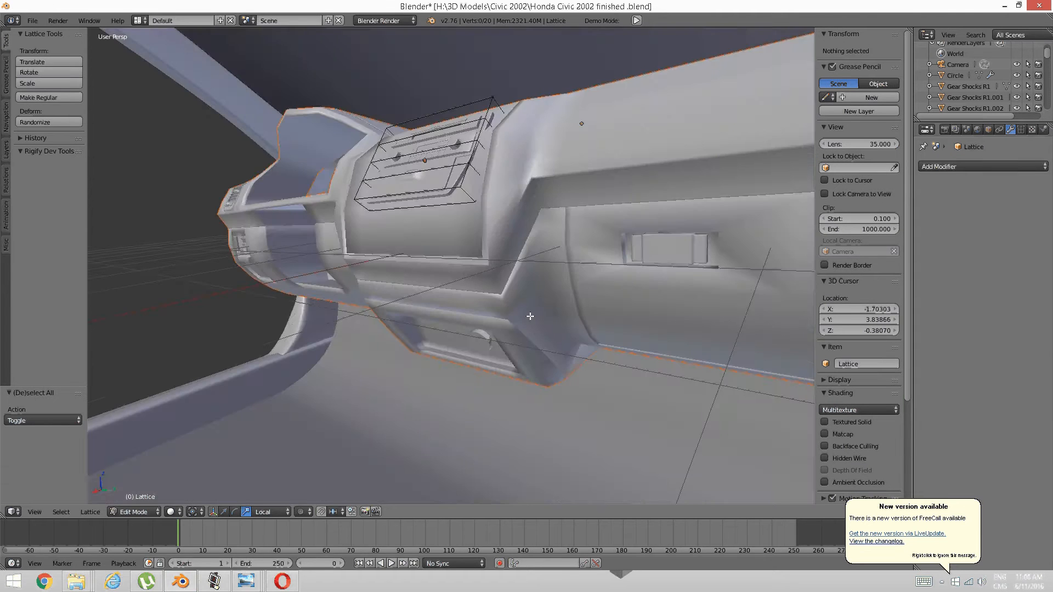
{"action": "key", "text": "KP_Divide"}
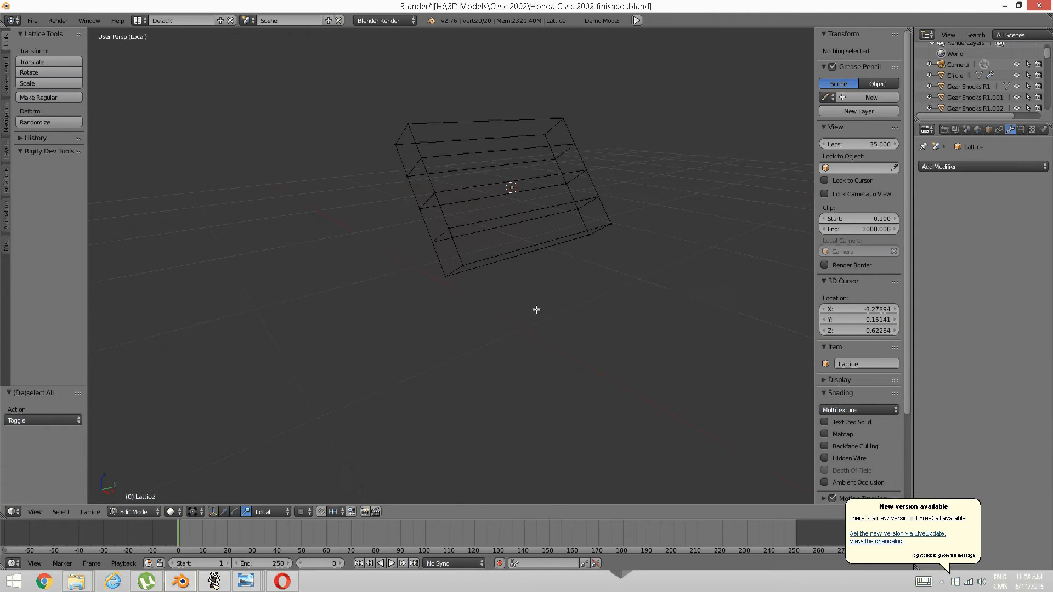
{"action": "key", "text": "KP_Divide"}
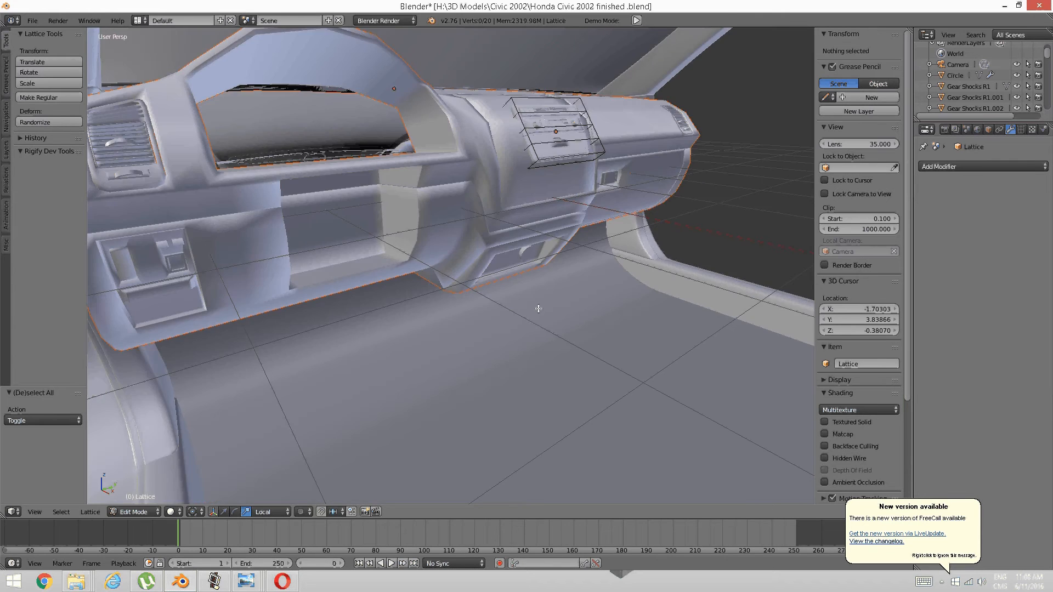
{"action": "middle_click_drag", "start_coordinate": [539, 307], "coordinate": [502, 221]}
{"action": "scroll", "coordinate": [502, 221], "scroll_direction": "up", "scroll_amount": 5}
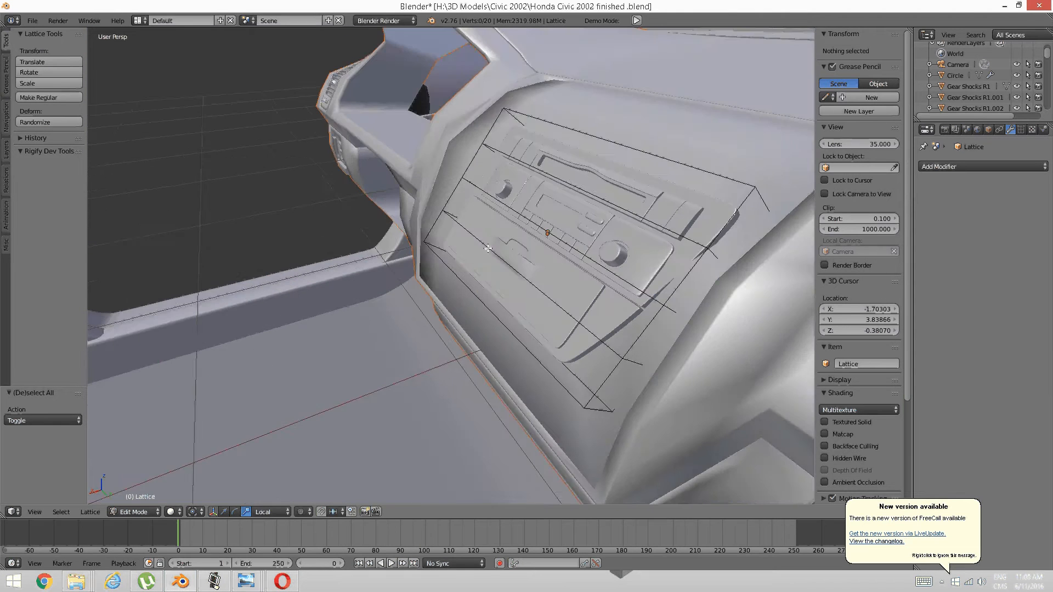
{"action": "key", "text": "Tab"}
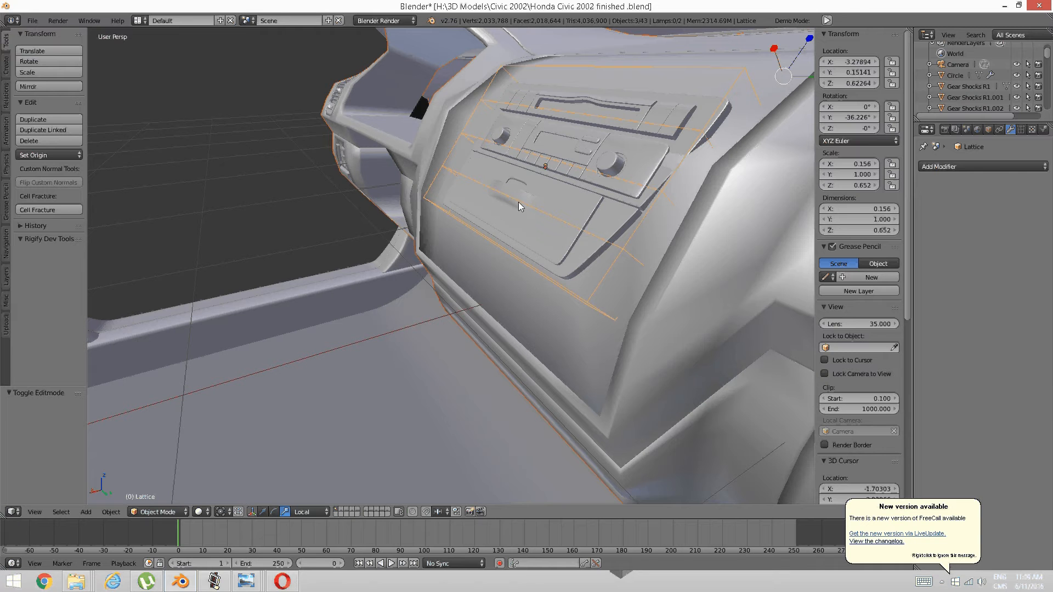
Select only the radio and drawer assembly together with its lattice and isolate them in local view.
{"action": "right_click", "coordinate": [518, 223]}
{"action": "key", "text": "a"}
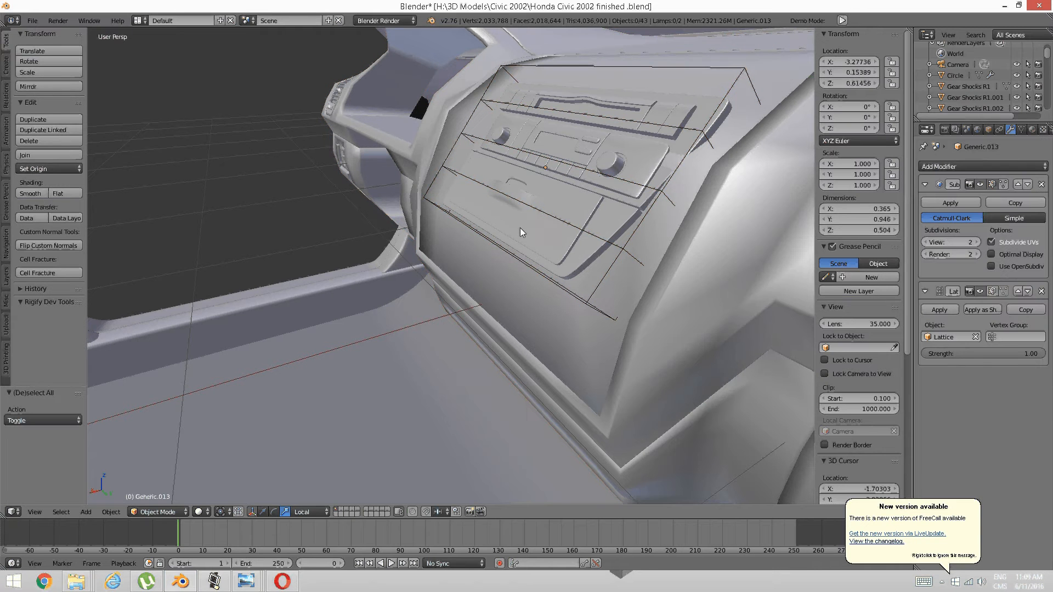
{"action": "right_click", "coordinate": [521, 226]}
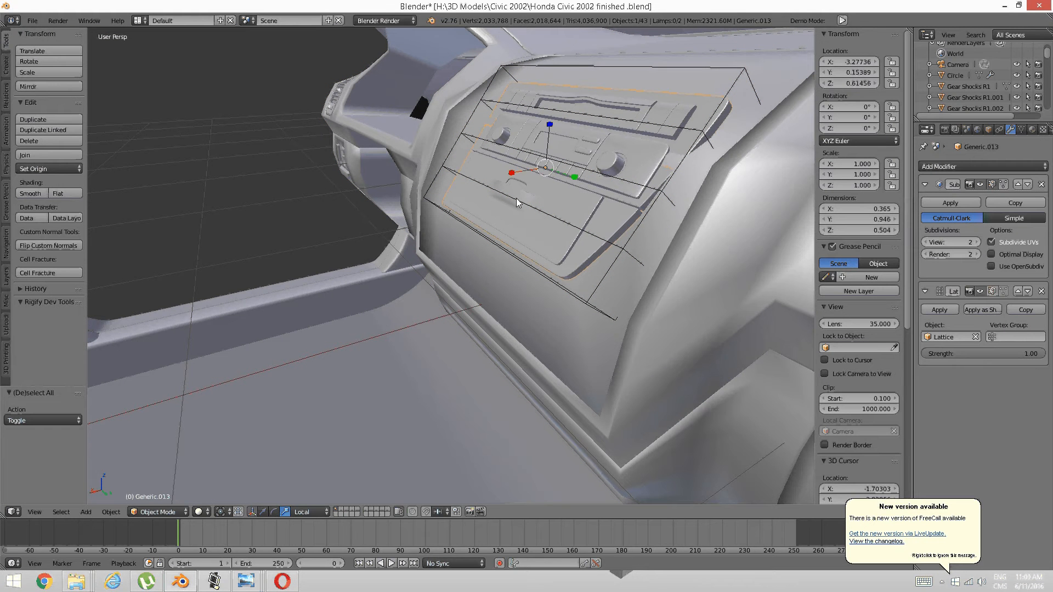
{"action": "right_click", "coordinate": [518, 203], "text": "shift"}
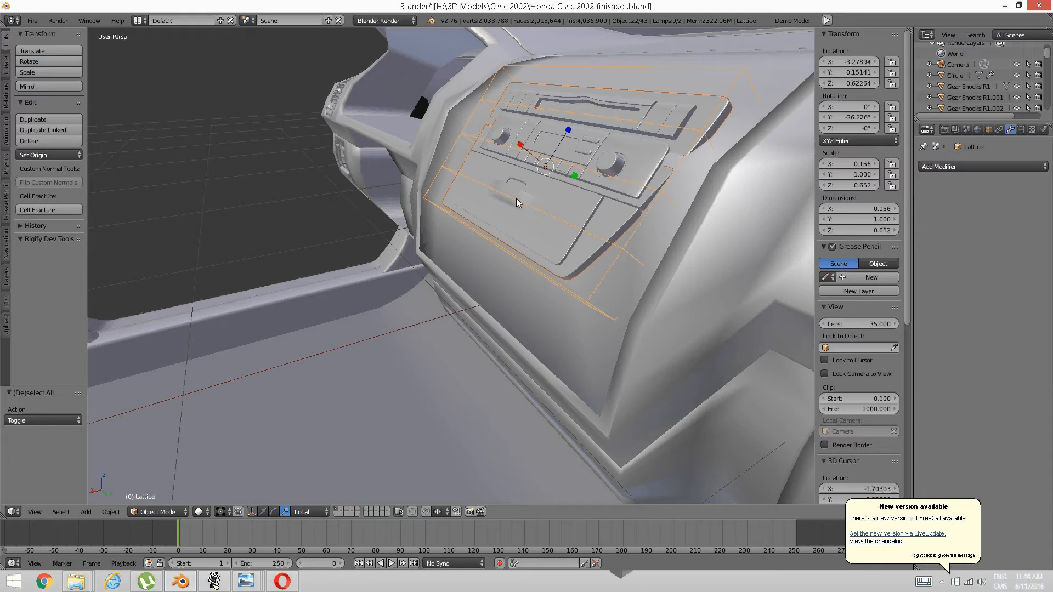
{"action": "key", "text": "KP_Divide"}
{"action": "middle_click_drag", "start_coordinate": [517, 199], "coordinate": [480, 196]}
Enter the lattice's Edit Mode and select all control points in its middle row and the row just above it.
{"action": "key", "text": "Tab"}
{"action": "left_click", "coordinate": [568, 190]}
{"action": "middle_click_drag", "start_coordinate": [567, 190], "coordinate": [501, 205]}
{"action": "key", "text": "b"}
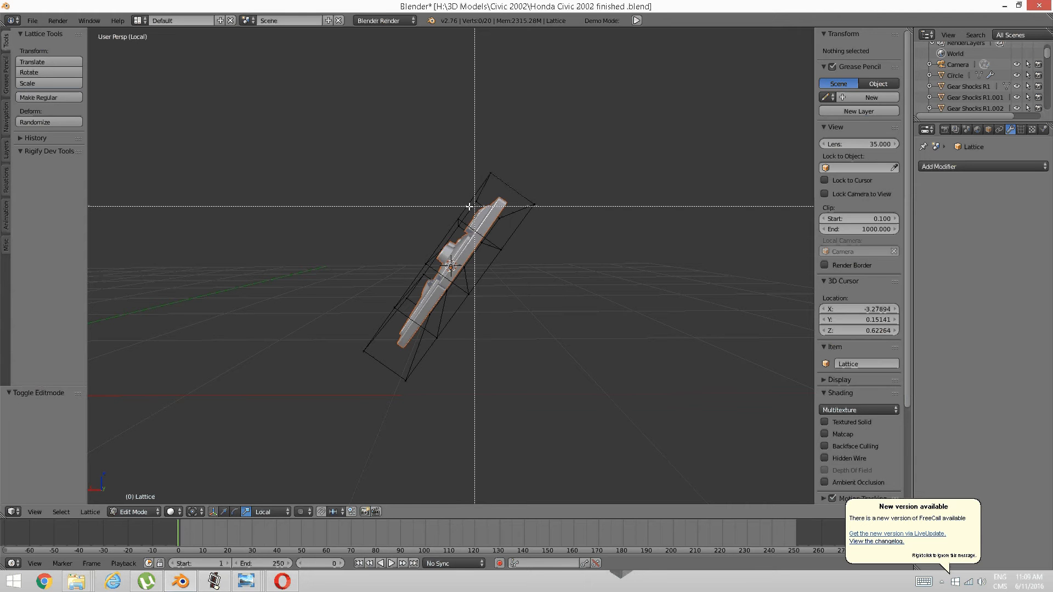
{"action": "left_click_drag", "start_coordinate": [451, 211], "coordinate": [473, 233]}
{"action": "key", "text": "b"}
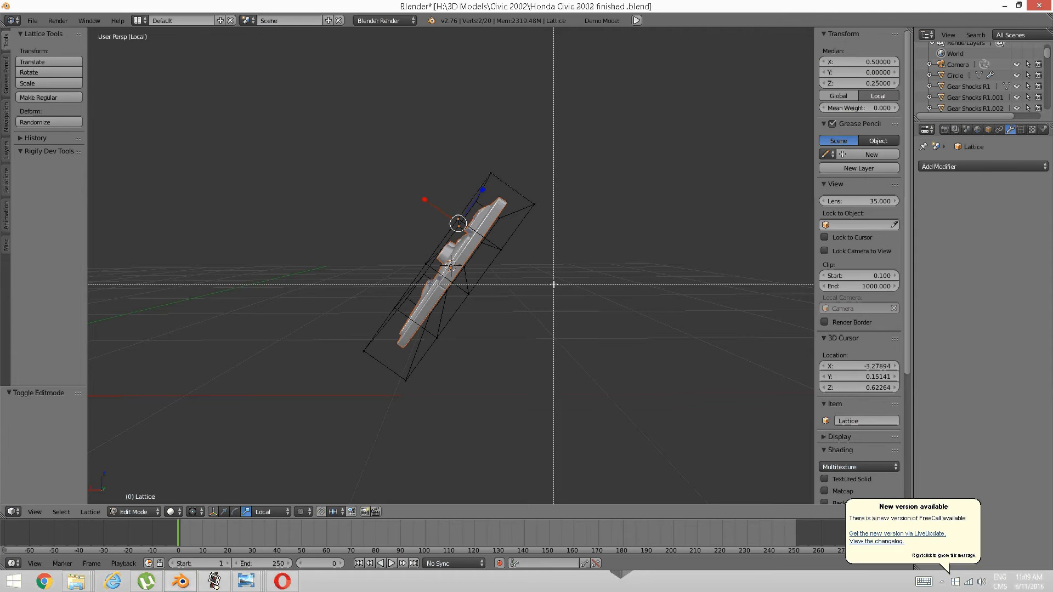
{"action": "left_click_drag", "start_coordinate": [551, 283], "coordinate": [475, 231]}
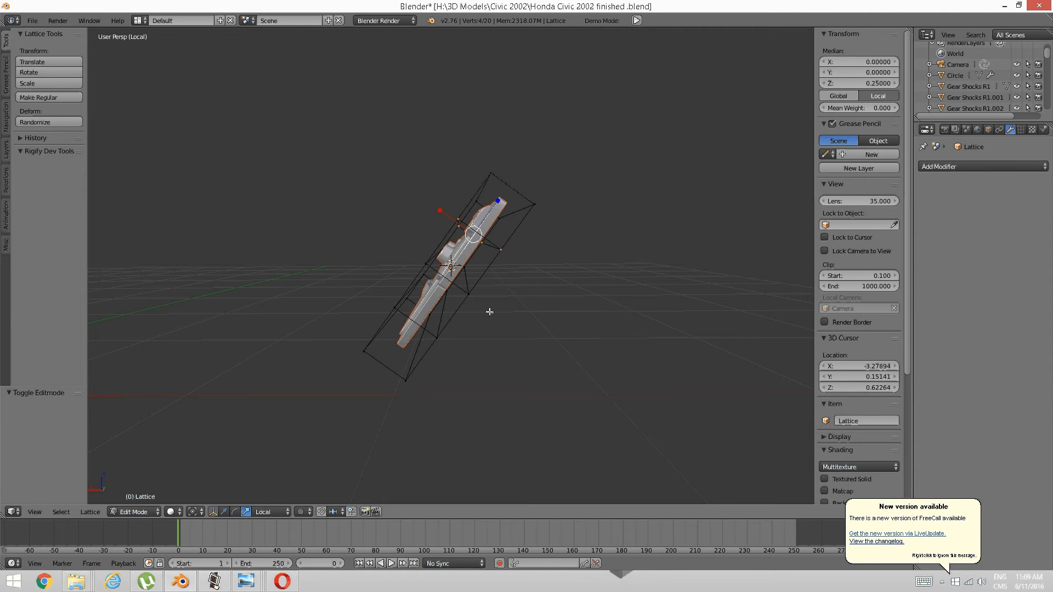
{"action": "key", "text": "b"}
{"action": "left_click_drag", "start_coordinate": [501, 339], "coordinate": [455, 280]}
{"action": "middle_click_drag", "start_coordinate": [455, 279], "coordinate": [463, 276]}
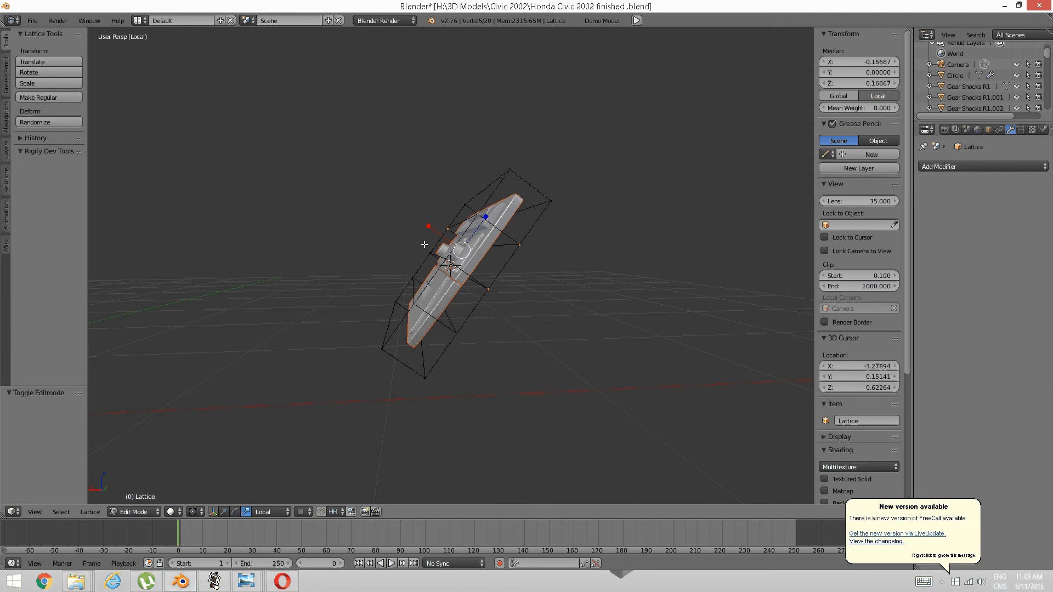
{"action": "key", "text": "b"}
{"action": "left_click_drag", "start_coordinate": [421, 239], "coordinate": [448, 266]}
{"action": "middle_click_drag", "start_coordinate": [409, 266], "coordinate": [406, 267]}
Add the row below the middle to the selection and move the three inner lattice rows outward to a local median X of 0.255.
{"action": "key", "text": "b"}
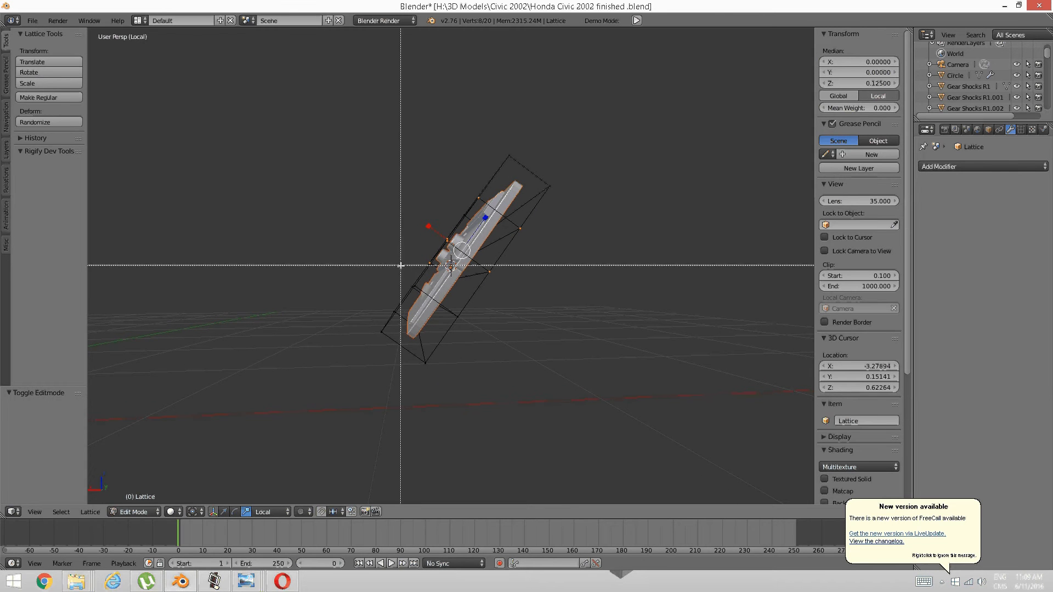
{"action": "left_click_drag", "start_coordinate": [405, 267], "coordinate": [443, 304]}
{"action": "key", "text": "b"}
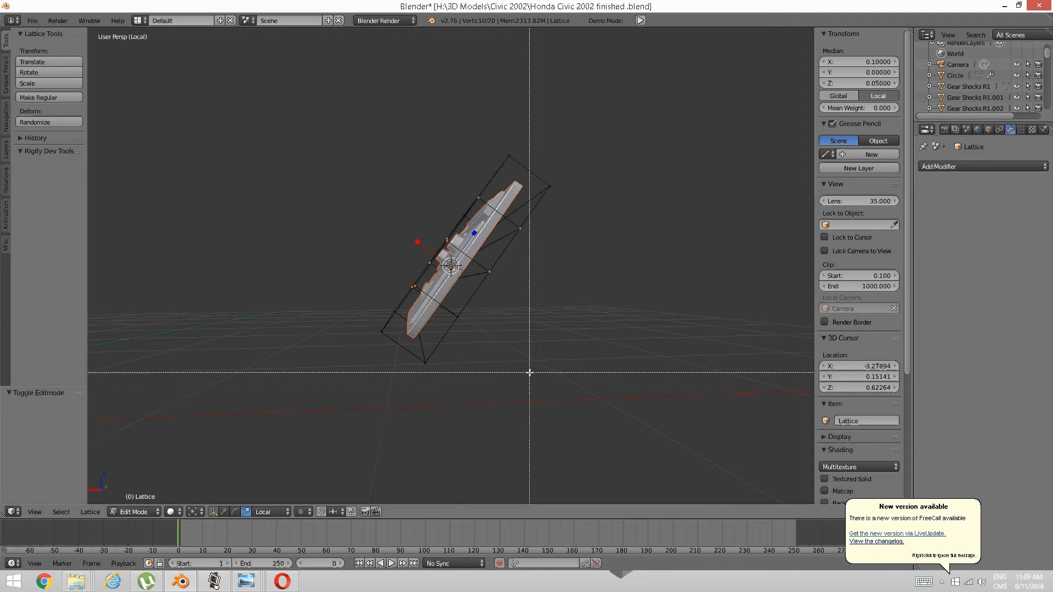
{"action": "left_click_drag", "start_coordinate": [529, 372], "coordinate": [450, 301]}
{"action": "middle_click_drag", "start_coordinate": [449, 301], "coordinate": [467, 330]}
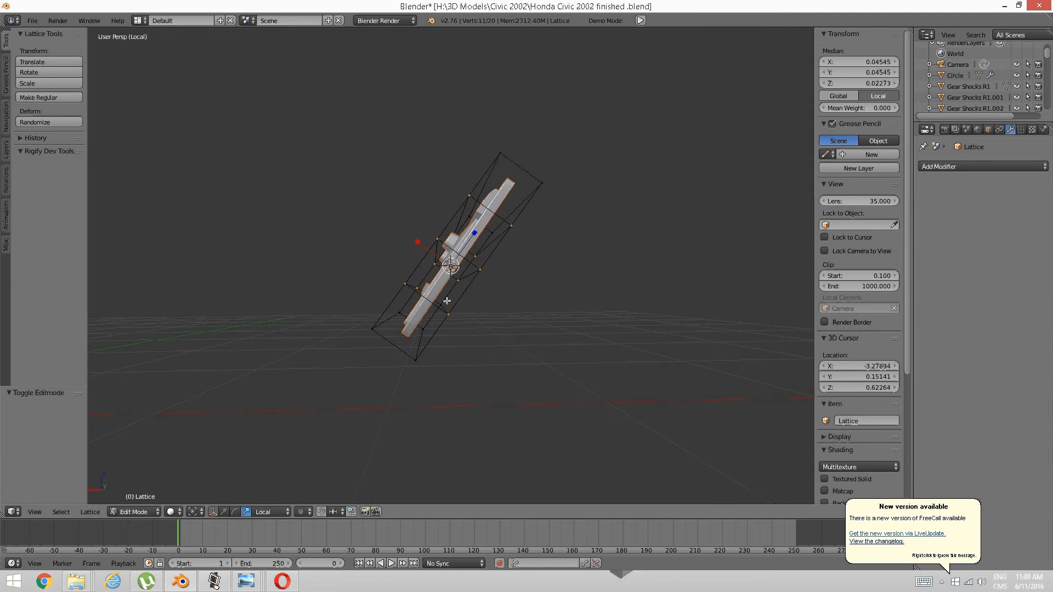
{"action": "key", "text": "b"}
{"action": "left_click_drag", "start_coordinate": [485, 356], "coordinate": [437, 296]}
{"action": "middle_click_drag", "start_coordinate": [441, 299], "coordinate": [417, 340]}
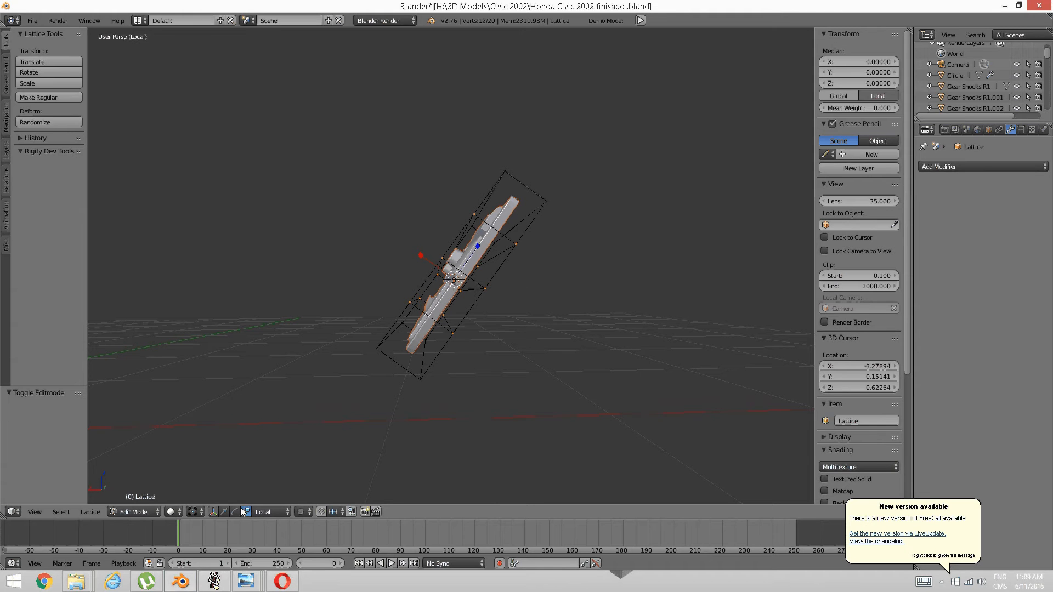
{"action": "left_click", "coordinate": [224, 512]}
{"action": "left_click_drag", "start_coordinate": [420, 260], "coordinate": [416, 261]}
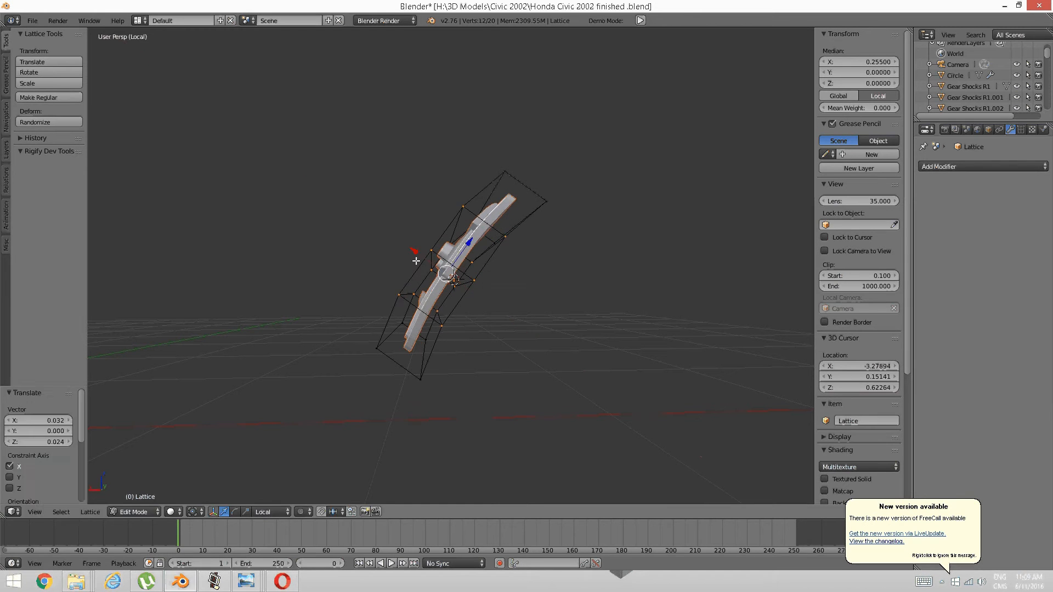
{"action": "key", "text": "a"}
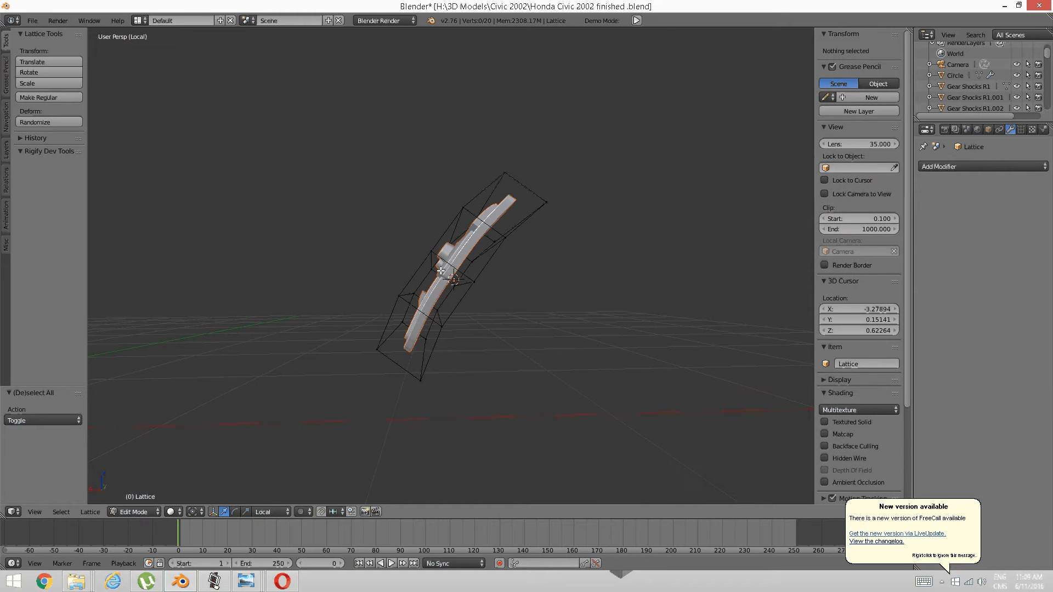
Push the lattice's middle row of control points slightly further outward to round the panel's bend.
{"action": "key", "text": "b"}
{"action": "left_click_drag", "start_coordinate": [419, 247], "coordinate": [442, 265]}
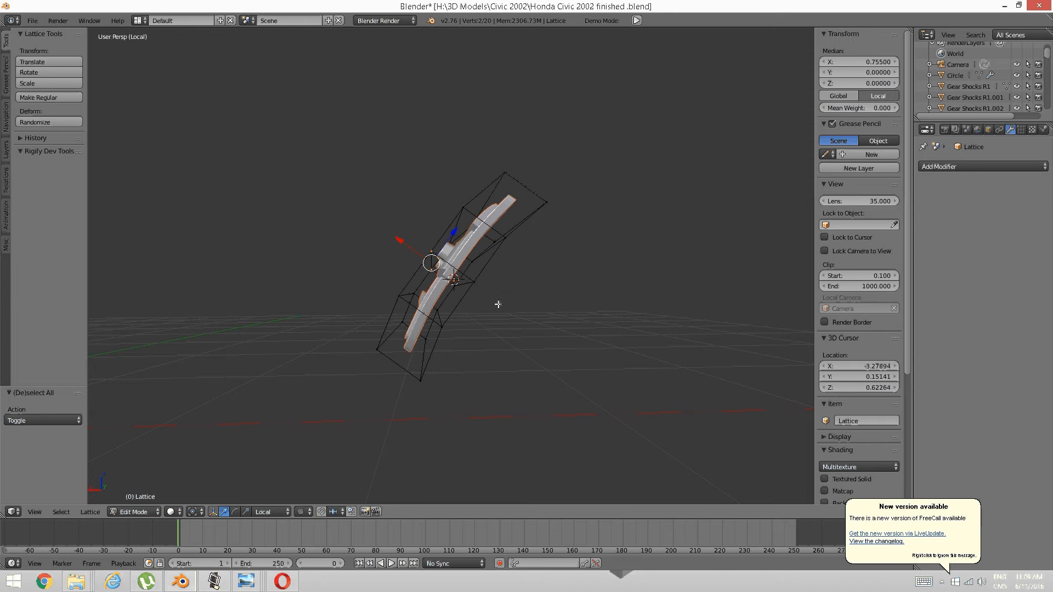
{"action": "key", "text": "b"}
{"action": "left_click_drag", "start_coordinate": [498, 304], "coordinate": [415, 250]}
{"action": "key", "text": "a"}
Leave local view and move the lattice's bottom row inward along local X to a median X of about -0.602, towards the dashboard.
{"action": "middle_click_drag", "start_coordinate": [384, 285], "coordinate": [384, 214]}
{"action": "key", "text": "KP_Divide"}
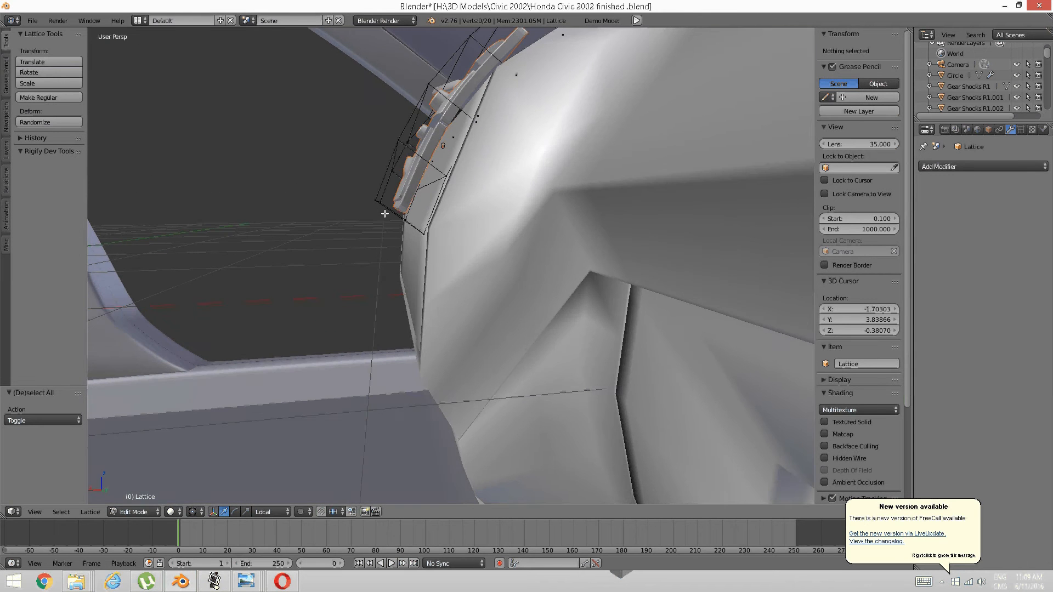
{"action": "key", "text": "b"}
{"action": "left_click_drag", "start_coordinate": [341, 191], "coordinate": [429, 263]}
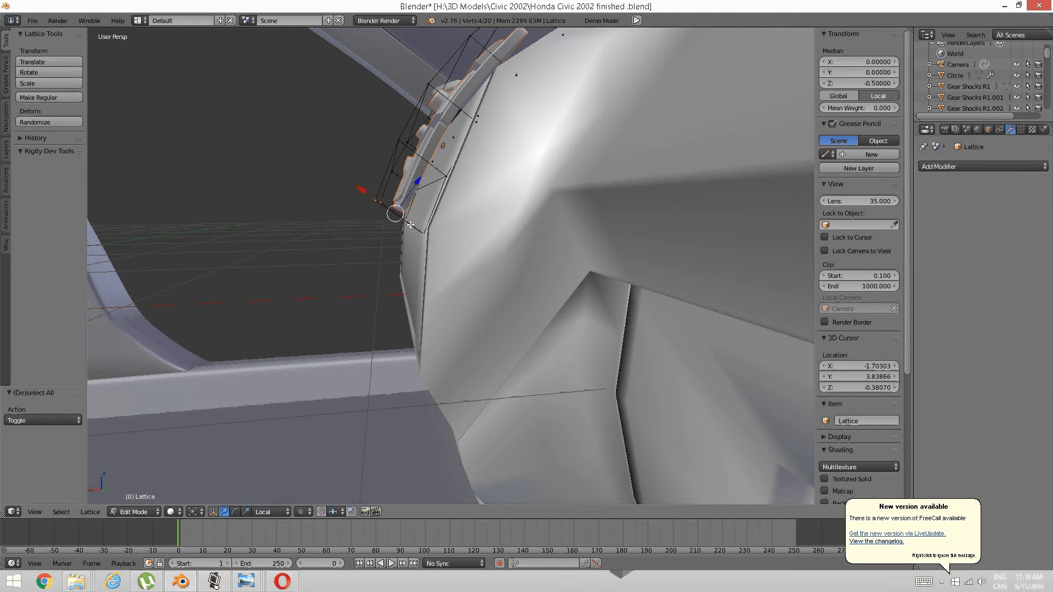
{"action": "middle_click_drag", "start_coordinate": [421, 225], "coordinate": [357, 223]}
{"action": "key", "text": "g"}
{"action": "key", "text": "x"}
{"action": "key", "text": "x"}
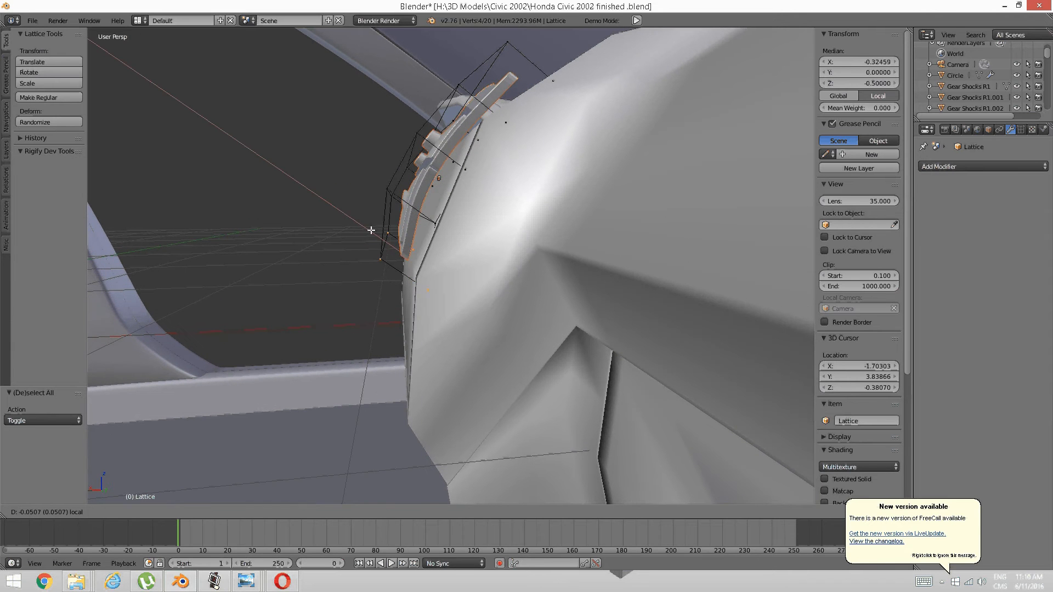
{"action": "left_click", "coordinate": [378, 232]}
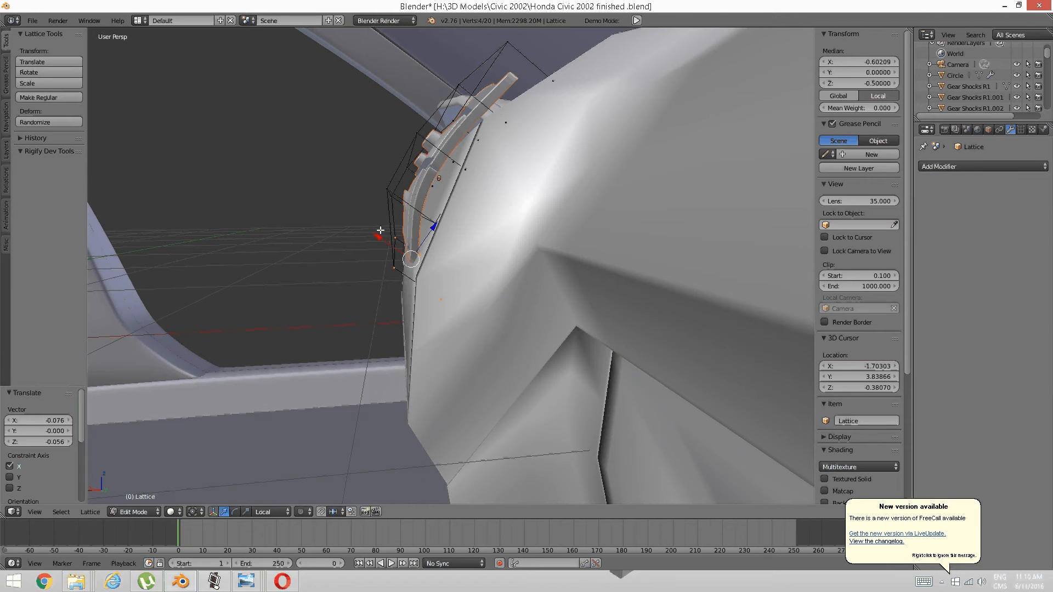
{"action": "middle_click_drag", "start_coordinate": [377, 232], "coordinate": [439, 263]}
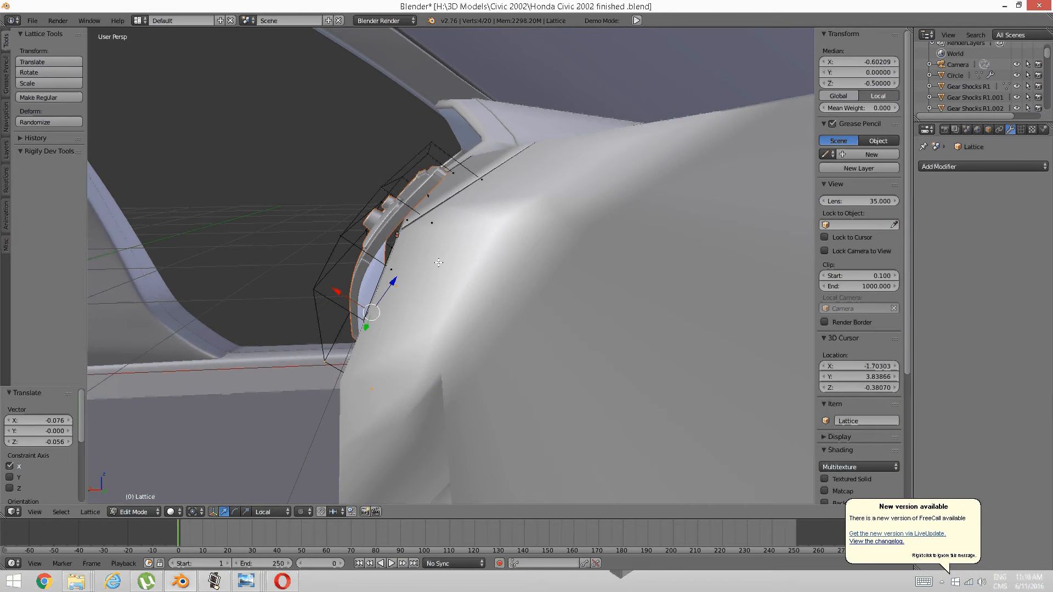
Leave the lattice's Edit Mode and set the dashboard's Subdivision Surface view level to 2.
{"action": "key", "text": "Tab"}
{"action": "left_click", "coordinate": [314, 260]}
{"action": "right_click", "coordinate": [647, 226]}
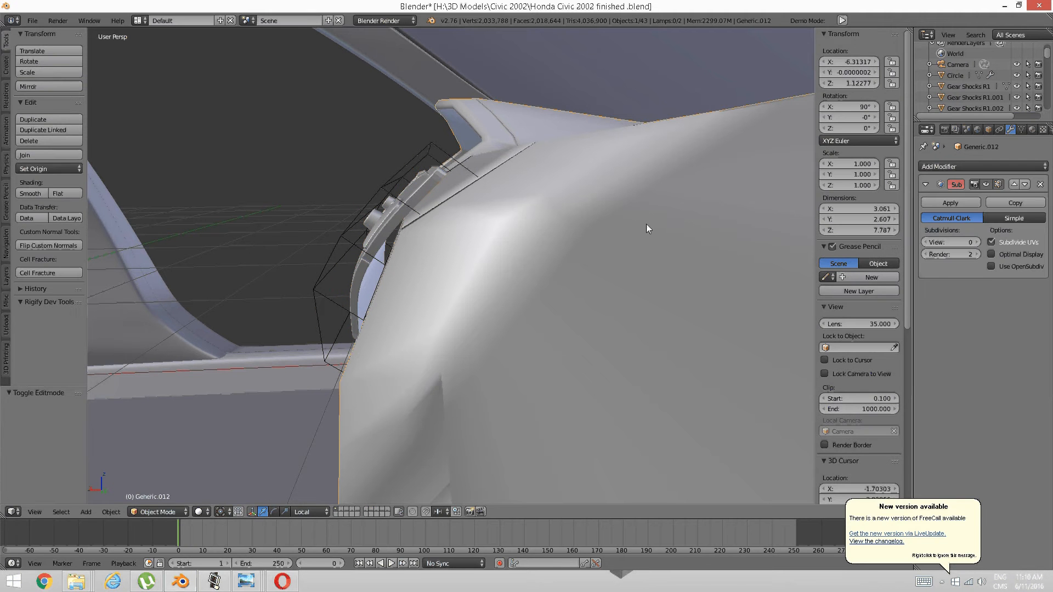
{"action": "left_click", "coordinate": [977, 242]}
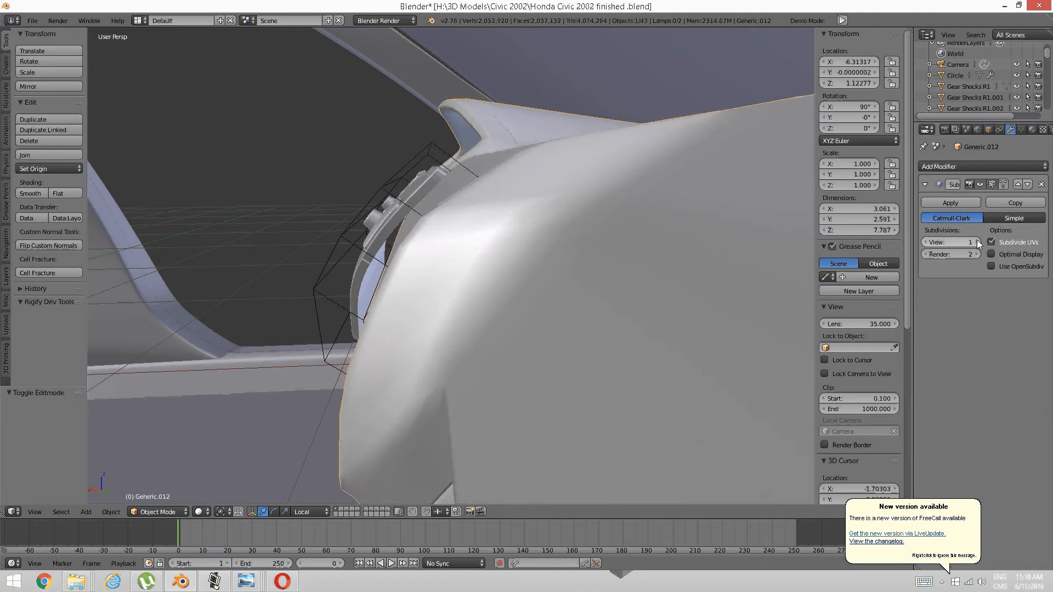
{"action": "left_click", "coordinate": [977, 242]}
{"action": "middle_click_drag", "start_coordinate": [525, 318], "coordinate": [503, 297]}
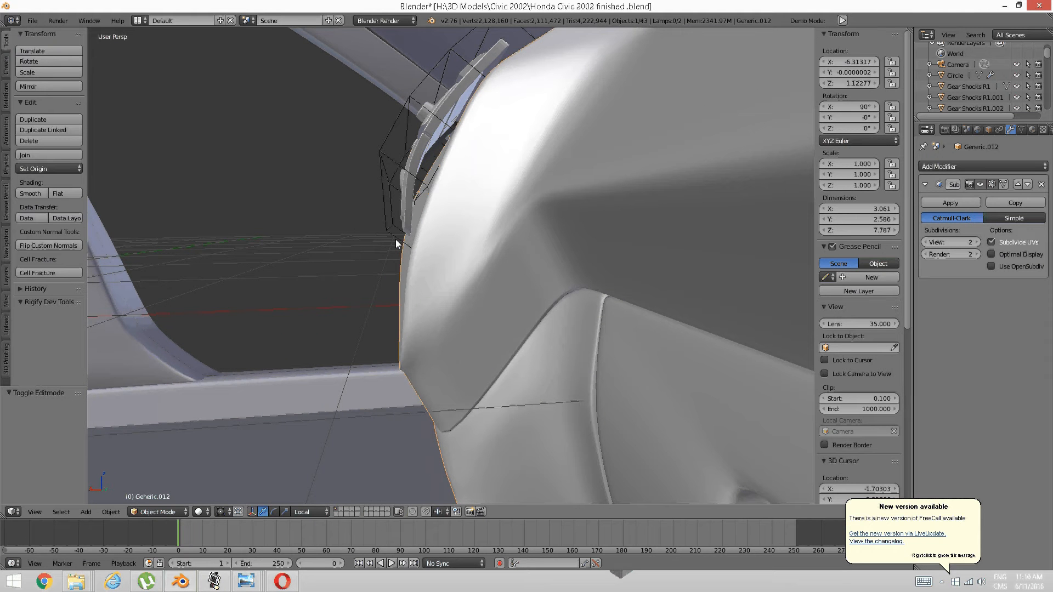
{"action": "key", "text": "Tab"}
{"action": "left_click", "coordinate": [472, 236]}
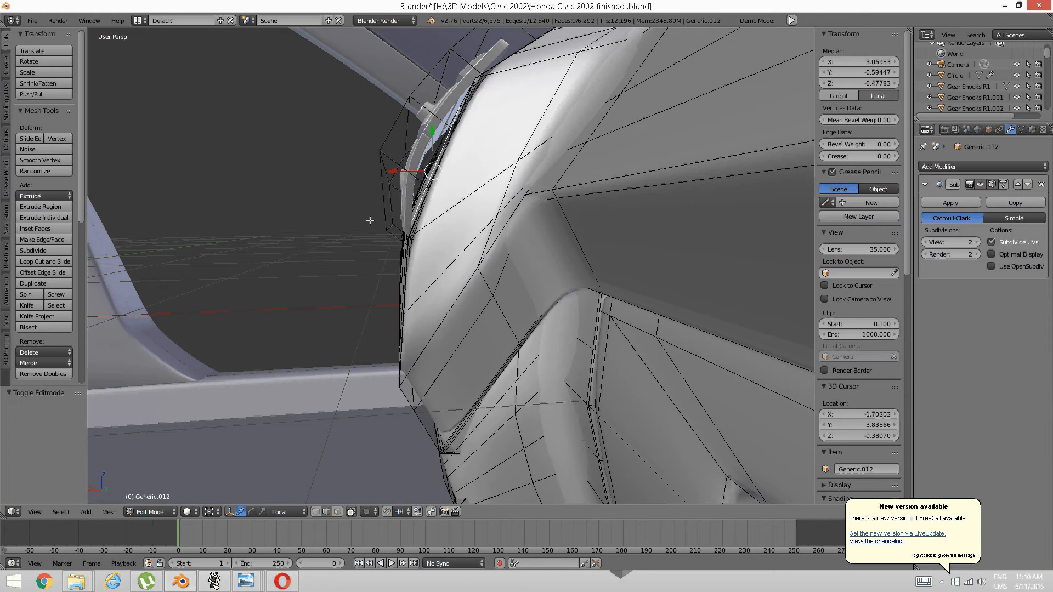
{"action": "key", "text": "Tab"}
{"action": "left_click", "coordinate": [318, 219]}
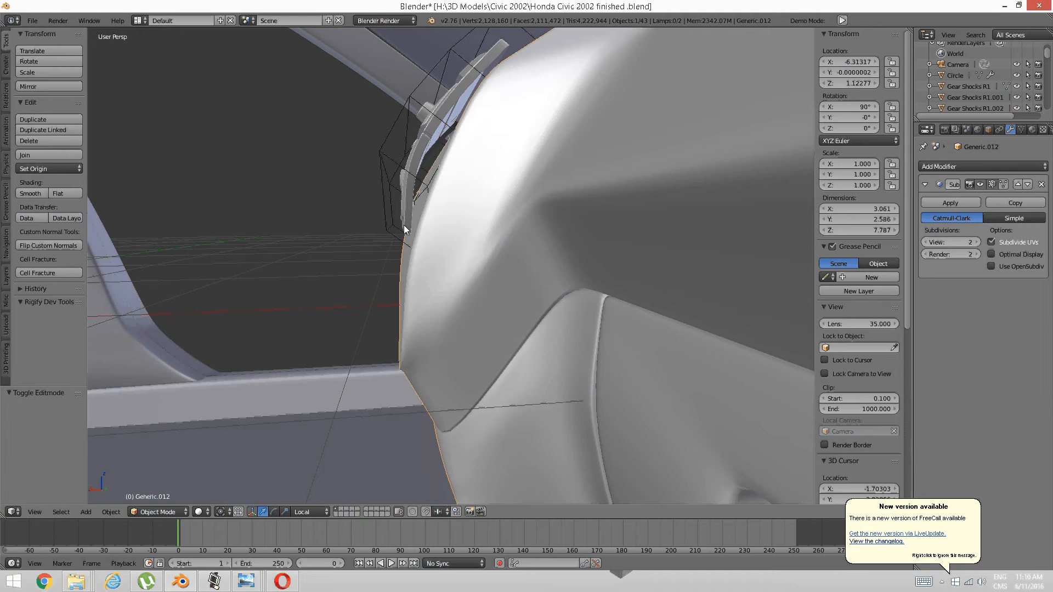
Open the lattice around the radio panel for editing and move its lowest row of points slightly toward the dashboard along local X.
{"action": "right_click", "coordinate": [389, 226]}
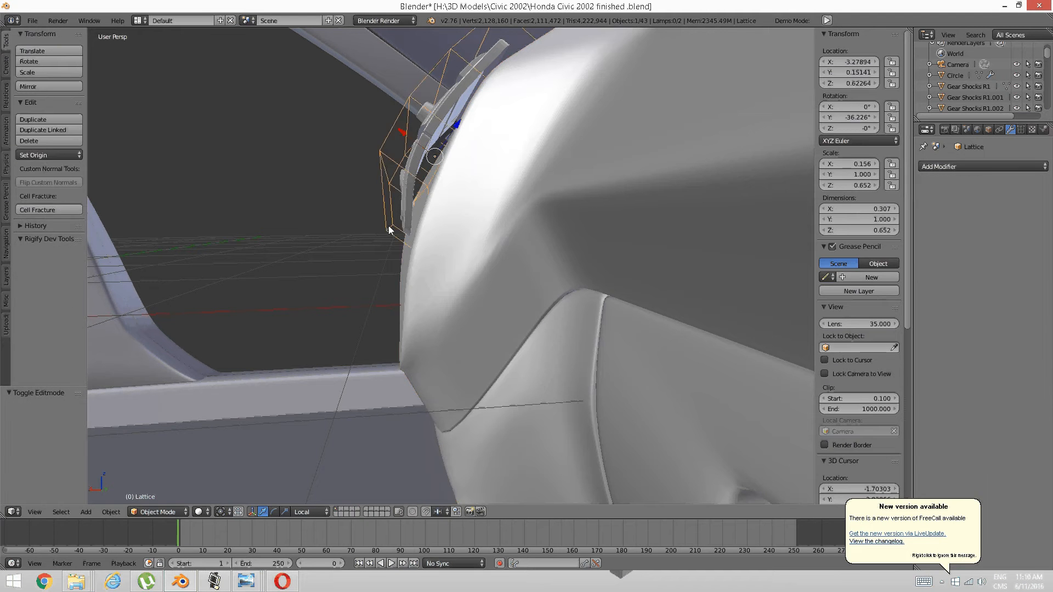
{"action": "key", "text": "Tab"}
{"action": "left_click", "coordinate": [470, 224]}
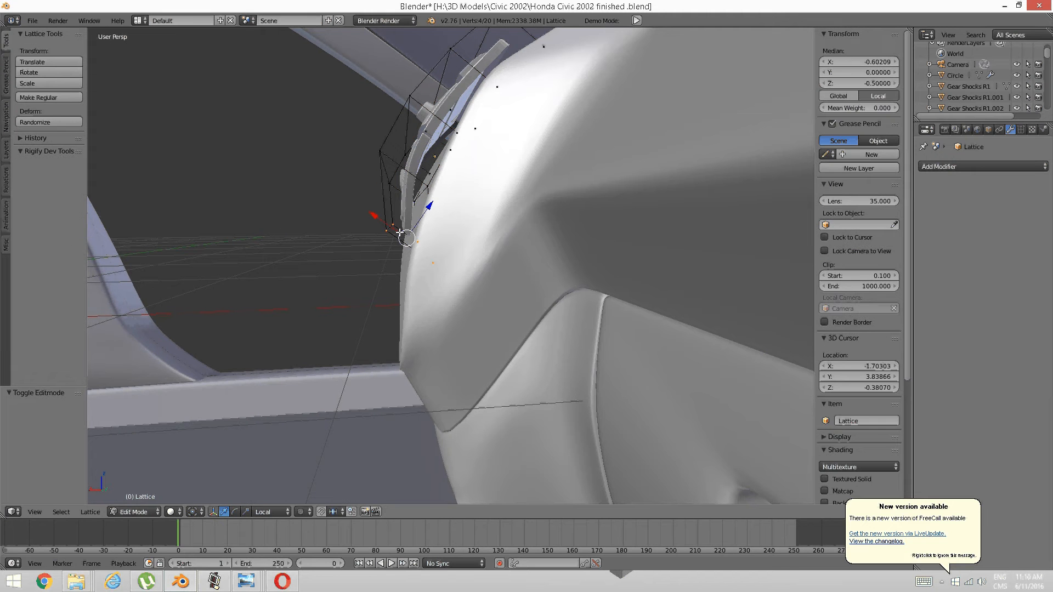
{"action": "left_click_drag", "start_coordinate": [374, 216], "coordinate": [378, 221]}
Add the lattice's top row of points to the bottom row and move both about 0.03 toward the dashboard along local X.
{"action": "middle_click_drag", "start_coordinate": [377, 221], "coordinate": [417, 213]}
{"action": "right_click", "coordinate": [410, 211], "text": "shift"}
{"action": "right_click", "coordinate": [404, 213], "text": "shift"}
{"action": "right_click", "coordinate": [423, 227], "text": "shift"}
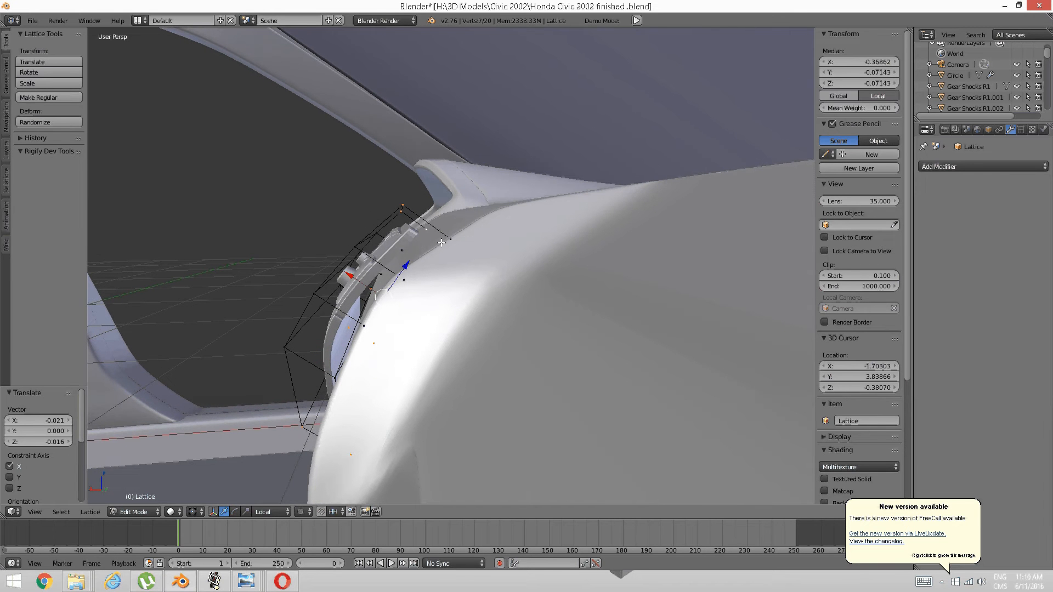
{"action": "right_click", "coordinate": [439, 239], "text": "shift"}
{"action": "scroll", "coordinate": [434, 228], "scroll_direction": "up", "scroll_amount": 4}
{"action": "middle_click_drag", "start_coordinate": [434, 228], "coordinate": [437, 225]}
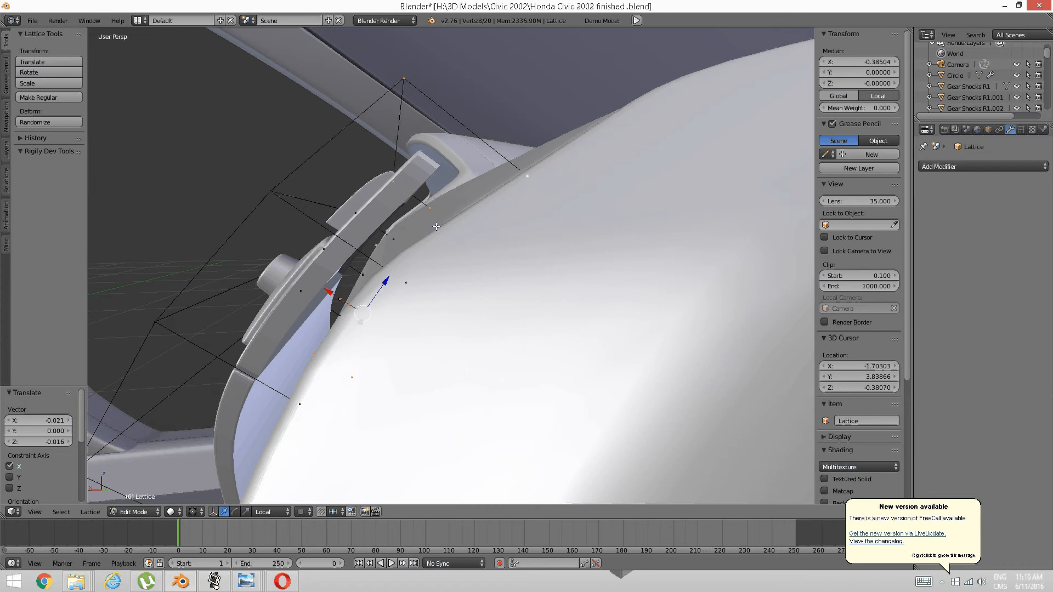
{"action": "scroll", "coordinate": [436, 226], "scroll_direction": "down", "scroll_amount": 4}
{"action": "left_click_drag", "start_coordinate": [369, 269], "coordinate": [376, 273]}
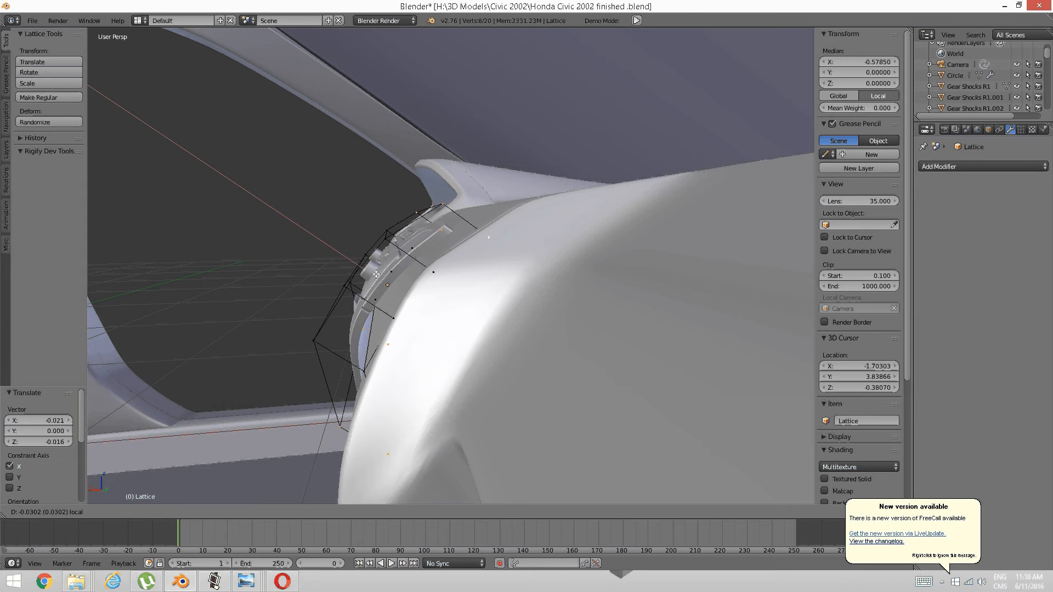
{"action": "left_click", "coordinate": [376, 274]}
Select only the lattice's top two rows of points and move them about 0.044 toward the dashboard along local X.
{"action": "key", "text": "a"}
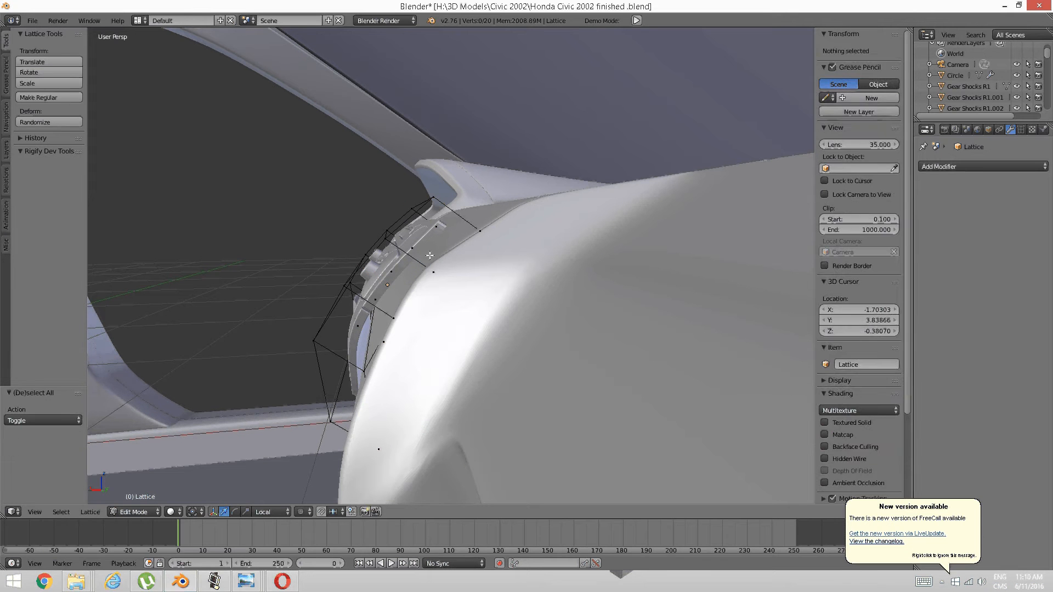
{"action": "right_click", "coordinate": [421, 205]}
{"action": "right_click", "coordinate": [436, 220], "text": "shift"}
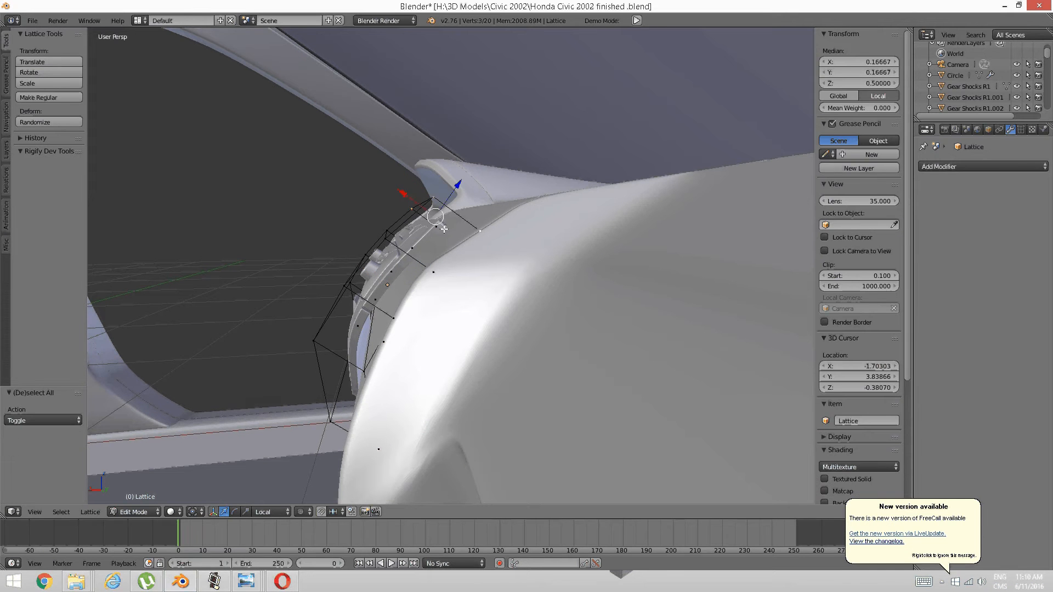
{"action": "right_click", "coordinate": [388, 229], "text": "shift"}
{"action": "right_click", "coordinate": [388, 229], "text": "shift"}
{"action": "right_click", "coordinate": [416, 249], "text": "shift"}
{"action": "right_click", "coordinate": [429, 264], "text": "shift"}
{"action": "middle_click_drag", "start_coordinate": [430, 263], "coordinate": [428, 249]}
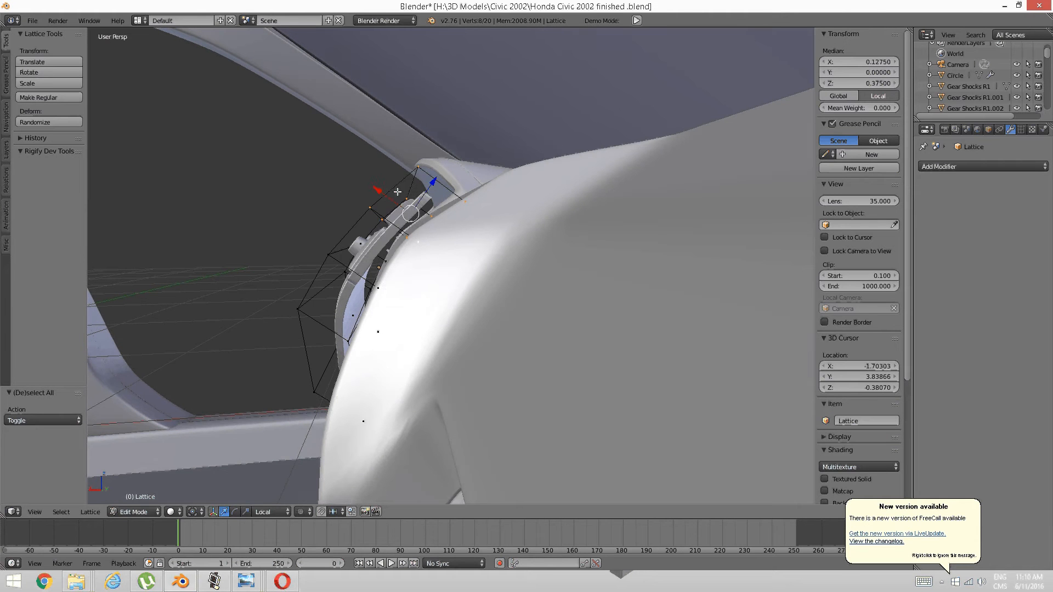
{"action": "key", "text": "g"}
{"action": "key", "text": "x"}
{"action": "key", "text": "x"}
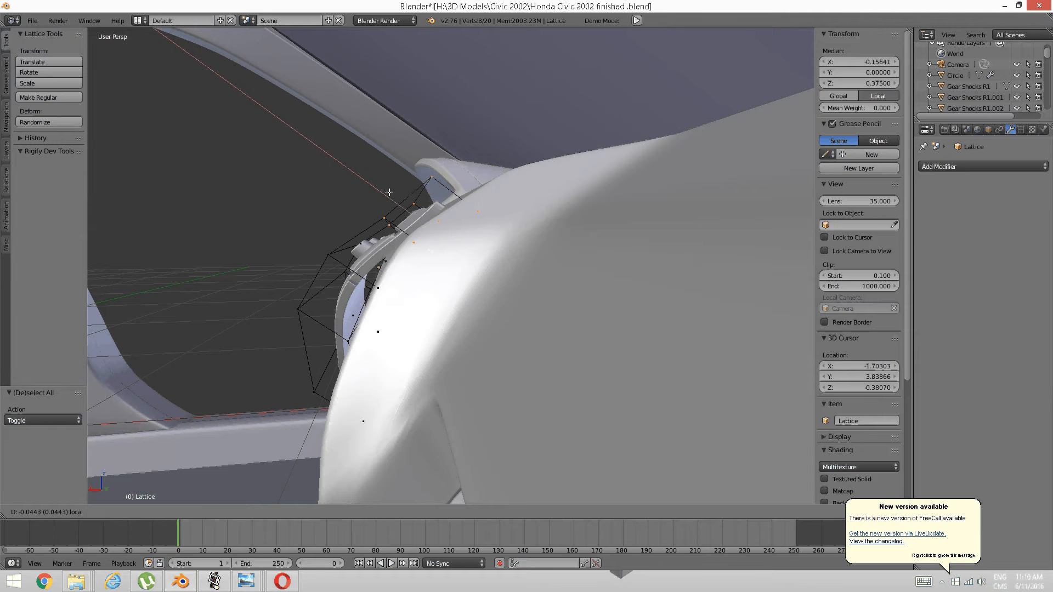
{"action": "left_click", "coordinate": [390, 193]}
Select only the lattice's top row of points and move it a little further toward the dashboard along local X.
{"action": "middle_click_drag", "start_coordinate": [425, 183], "coordinate": [413, 211]}
{"action": "key", "text": "a"}
{"action": "right_click", "coordinate": [418, 193]}
{"action": "right_click", "coordinate": [462, 239], "text": "shift"}
{"action": "right_click", "coordinate": [450, 242], "text": "shift"}
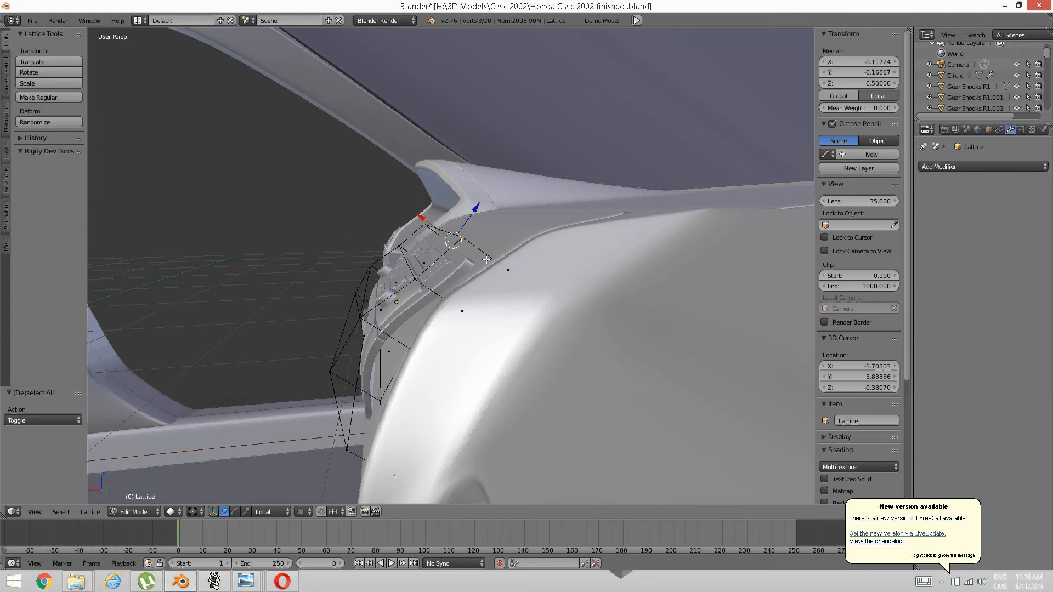
{"action": "right_click", "coordinate": [499, 268], "text": "shift"}
{"action": "middle_click_drag", "start_coordinate": [499, 268], "coordinate": [483, 257]}
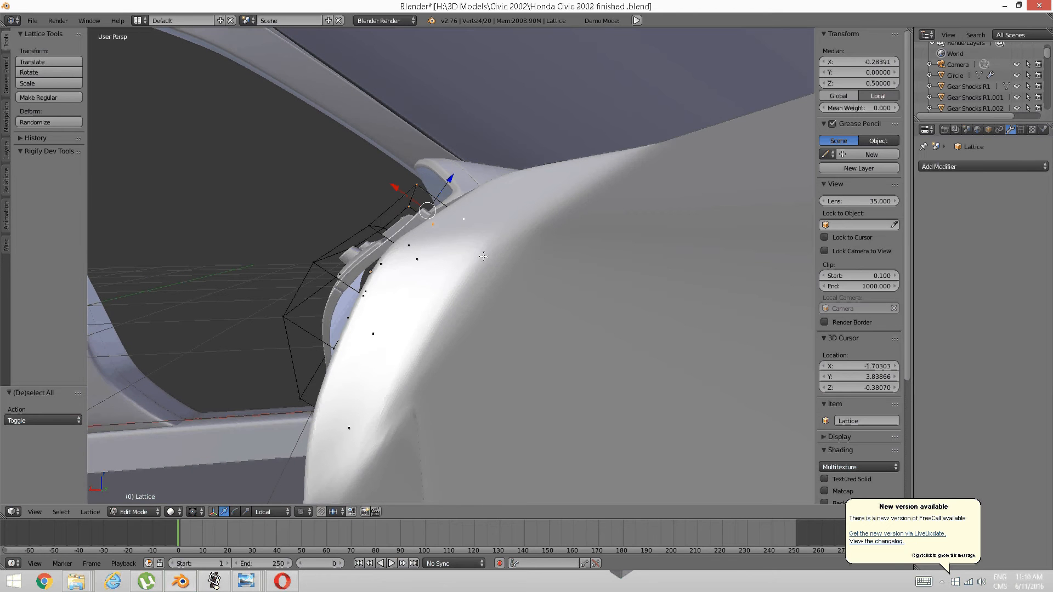
{"action": "key", "text": "g"}
{"action": "key", "text": "x"}
{"action": "key", "text": "x"}
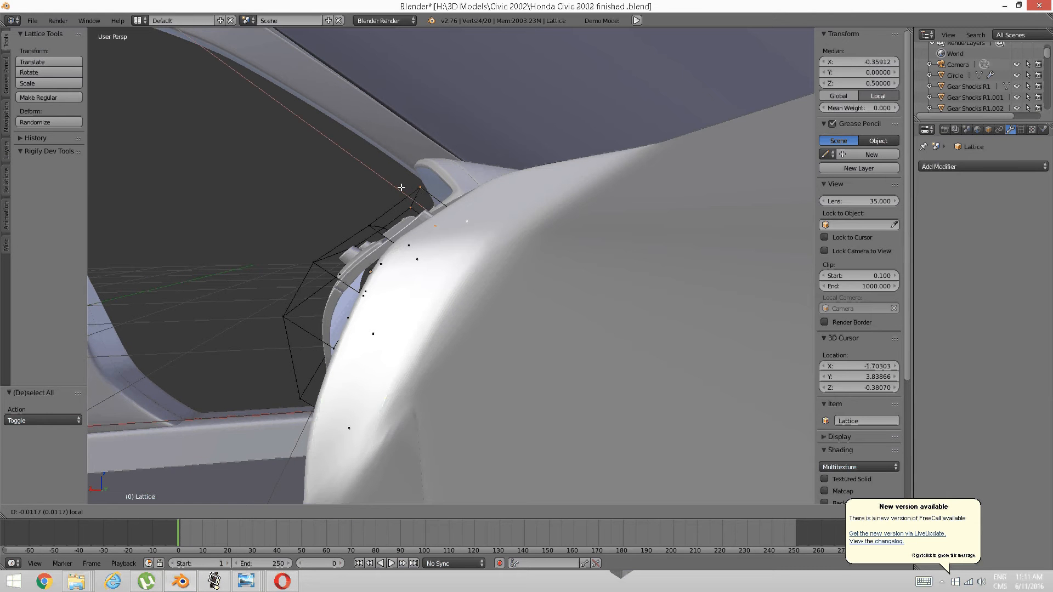
{"action": "left_click", "coordinate": [403, 188]}
Select the four points of the lattice's middle row and move them about 0.06 toward the dashboard along local X.
{"action": "middle_click_drag", "start_coordinate": [403, 188], "coordinate": [414, 189]}
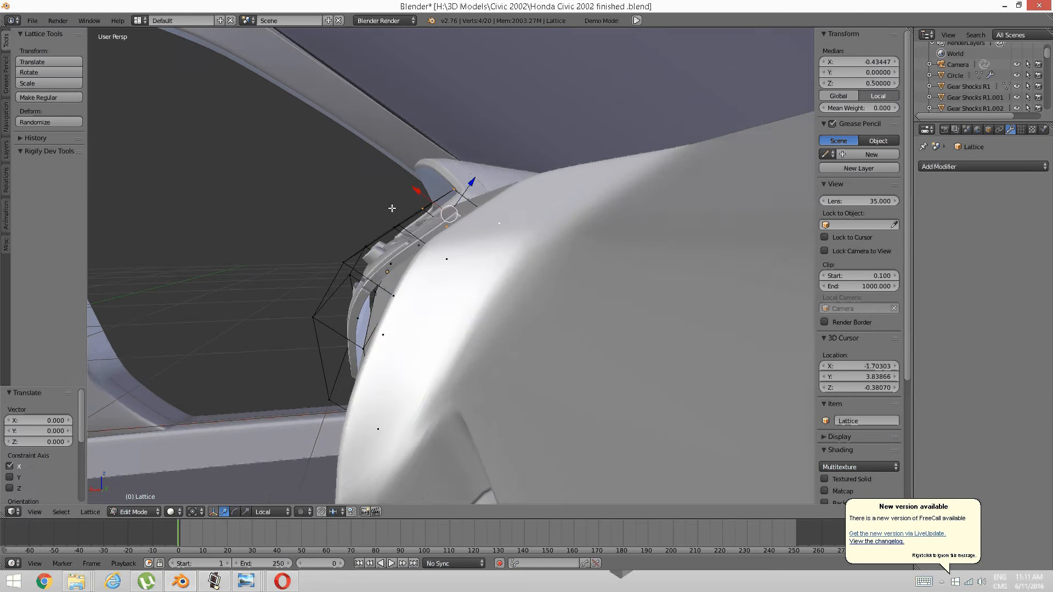
{"action": "key", "text": "a"}
{"action": "right_click", "coordinate": [345, 262]}
{"action": "right_click", "coordinate": [366, 242], "text": "shift"}
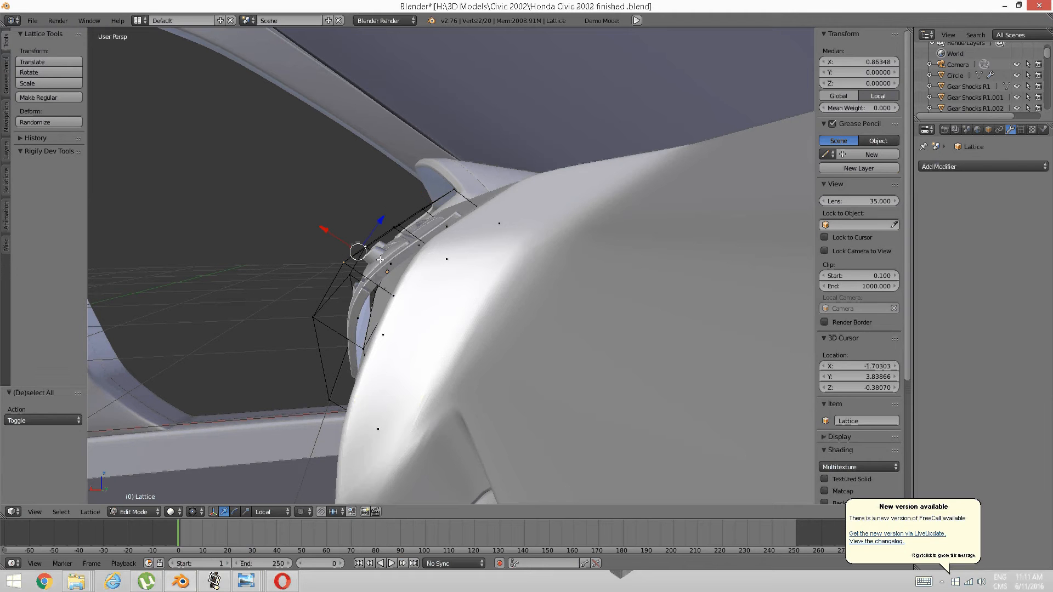
{"action": "right_click", "coordinate": [388, 265], "text": "shift"}
{"action": "scroll", "coordinate": [400, 268], "scroll_direction": "up", "scroll_amount": 1}
{"action": "middle_click_drag", "start_coordinate": [400, 268], "coordinate": [423, 277]}
{"action": "scroll", "coordinate": [404, 270], "scroll_direction": "down", "scroll_amount": 1}
{"action": "right_click", "coordinate": [433, 299], "text": "shift"}
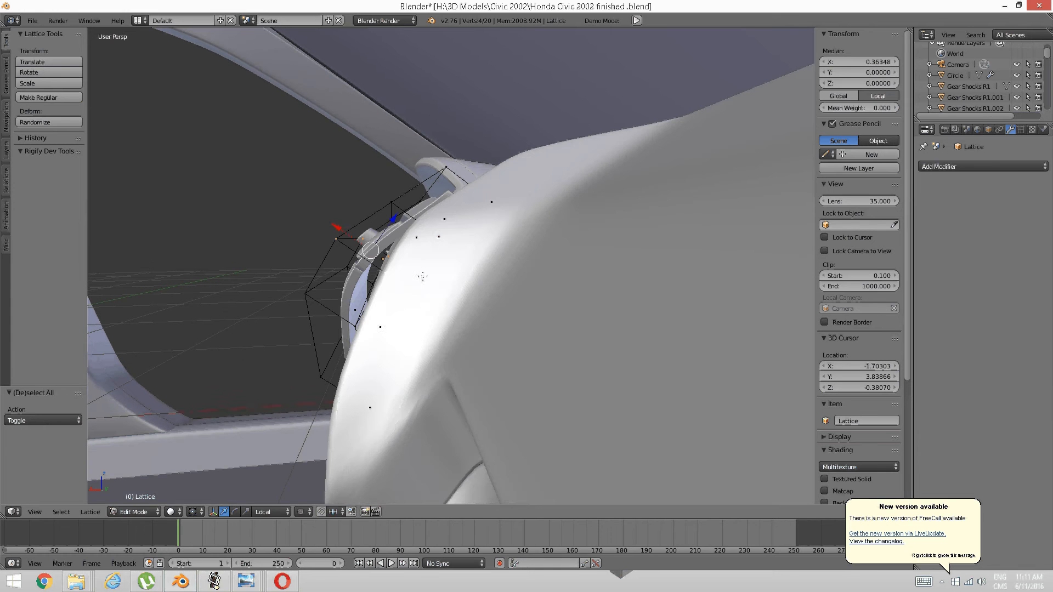
{"action": "key", "text": "g"}
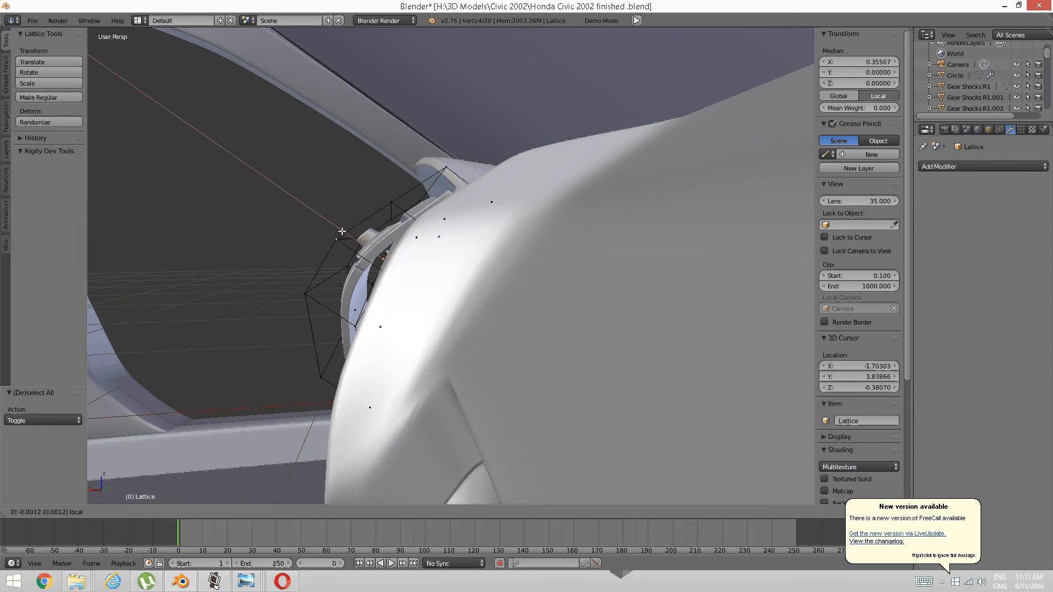
{"action": "key", "text": "x"}
{"action": "key", "text": "x"}
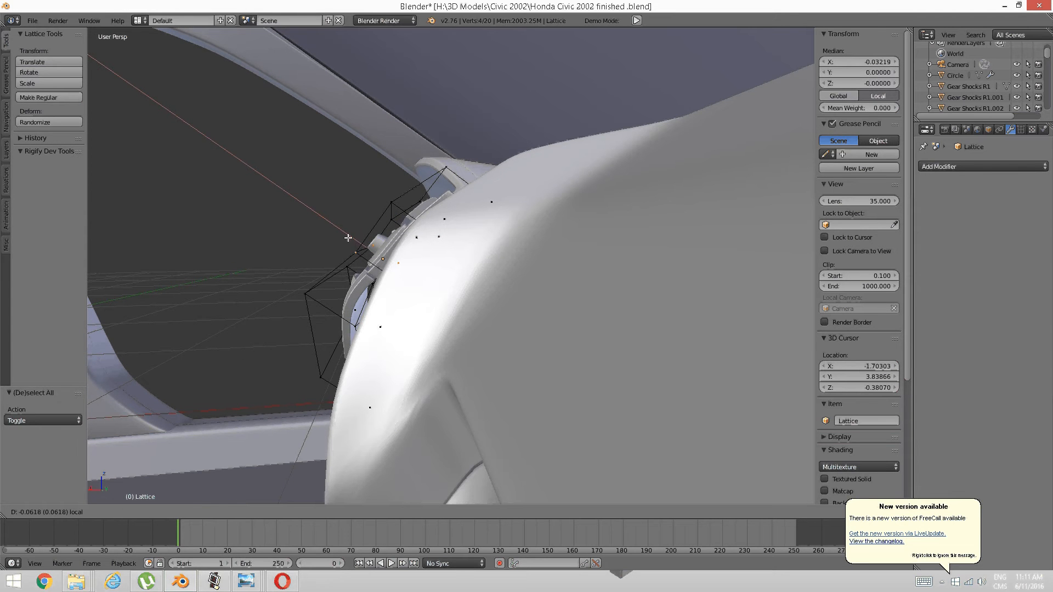
{"action": "left_click", "coordinate": [347, 236]}
Select the lattice's second-lowest row of points and move it about 0.05 toward the dashboard along local X.
{"action": "mouse_move", "coordinate": [347, 236]}
{"action": "middle_mouse_down"}
{"action": "mouse_move", "coordinate": [362, 237]}
{"action": "mouse_move", "coordinate": [349, 237]}
{"action": "middle_mouse_up"}
{"action": "key", "text": "a"}
{"action": "right_click", "coordinate": [360, 239]}
{"action": "right_click", "coordinate": [364, 242], "text": "shift"}
{"action": "right_click", "coordinate": [391, 260], "text": "shift"}
{"action": "right_click", "coordinate": [407, 257], "text": "shift"}
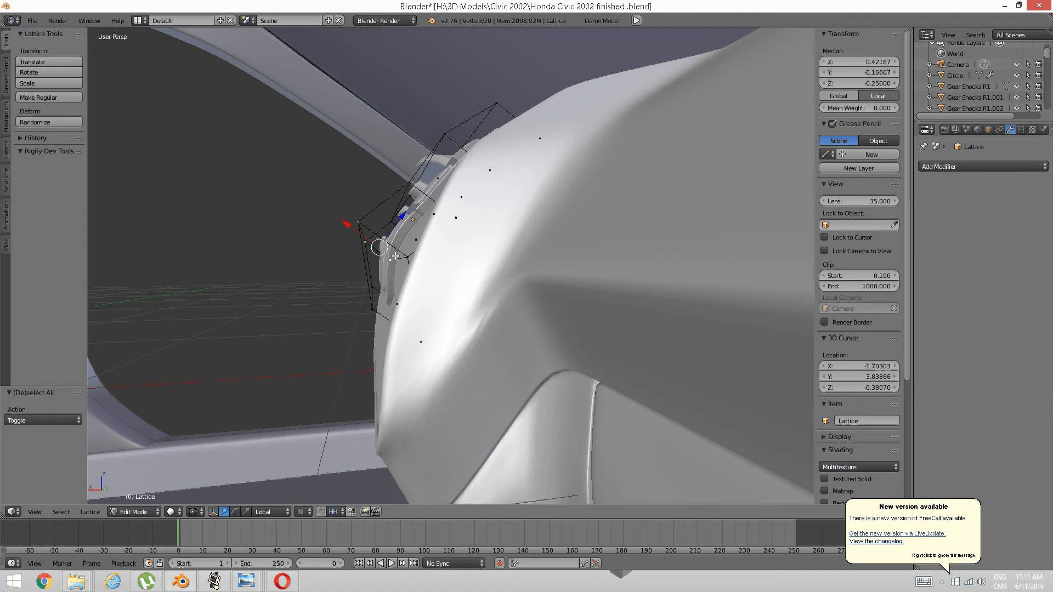
{"action": "middle_click_drag", "start_coordinate": [413, 259], "coordinate": [394, 255]}
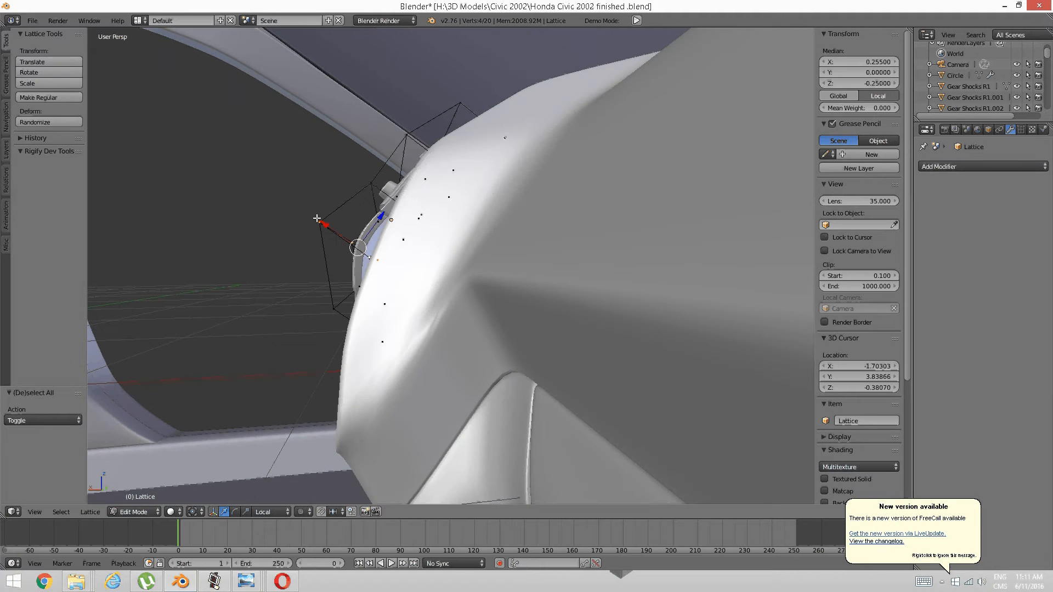
{"action": "left_click_drag", "start_coordinate": [317, 218], "coordinate": [329, 224]}
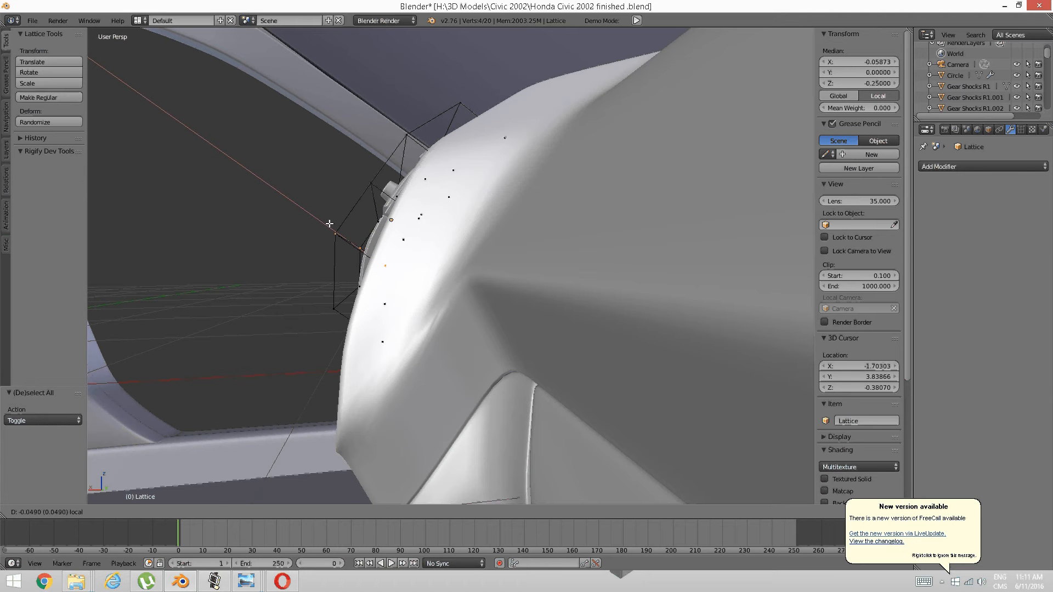
{"action": "left_click", "coordinate": [332, 224]}
Select the lattice's lowest row of points and move it about 0.03 away from the dashboard along local X.
{"action": "middle_click_drag", "start_coordinate": [330, 228], "coordinate": [343, 232]}
{"action": "key", "text": "a"}
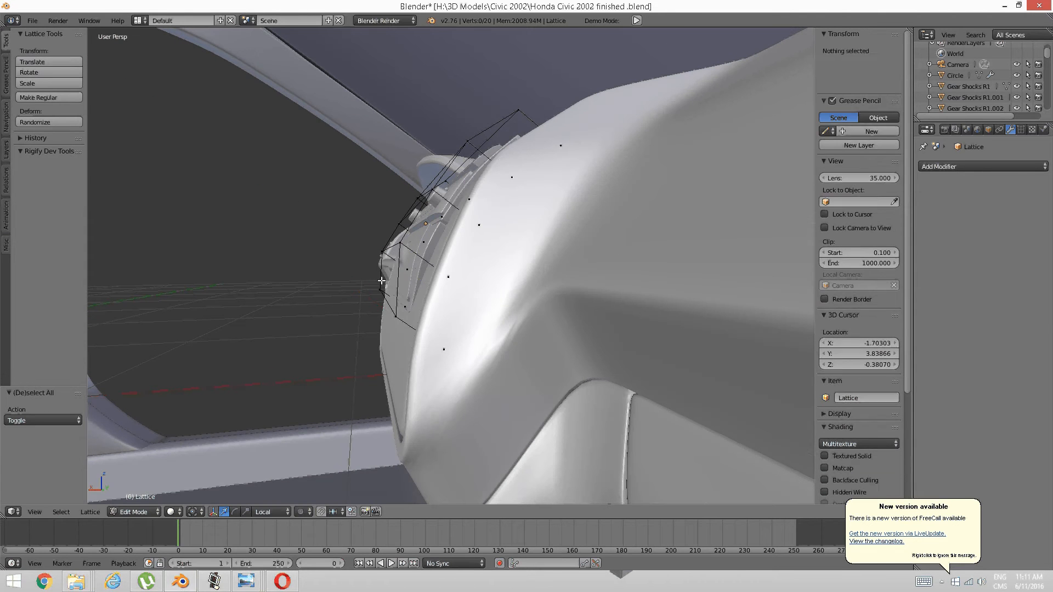
{"action": "right_click", "coordinate": [398, 318]}
{"action": "right_click", "coordinate": [442, 349], "text": "shift"}
{"action": "right_click", "coordinate": [405, 307], "text": "shift"}
{"action": "right_click", "coordinate": [383, 291], "text": "shift"}
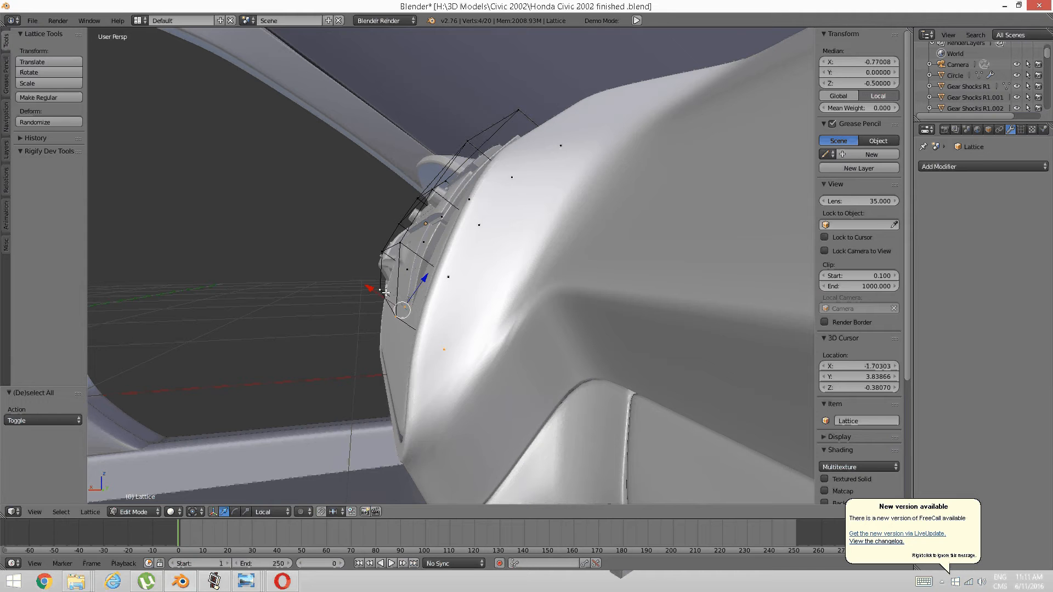
{"action": "middle_click_drag", "start_coordinate": [384, 292], "coordinate": [353, 287]}
{"action": "key", "text": "g"}
{"action": "key", "text": "x"}
{"action": "key", "text": "x"}
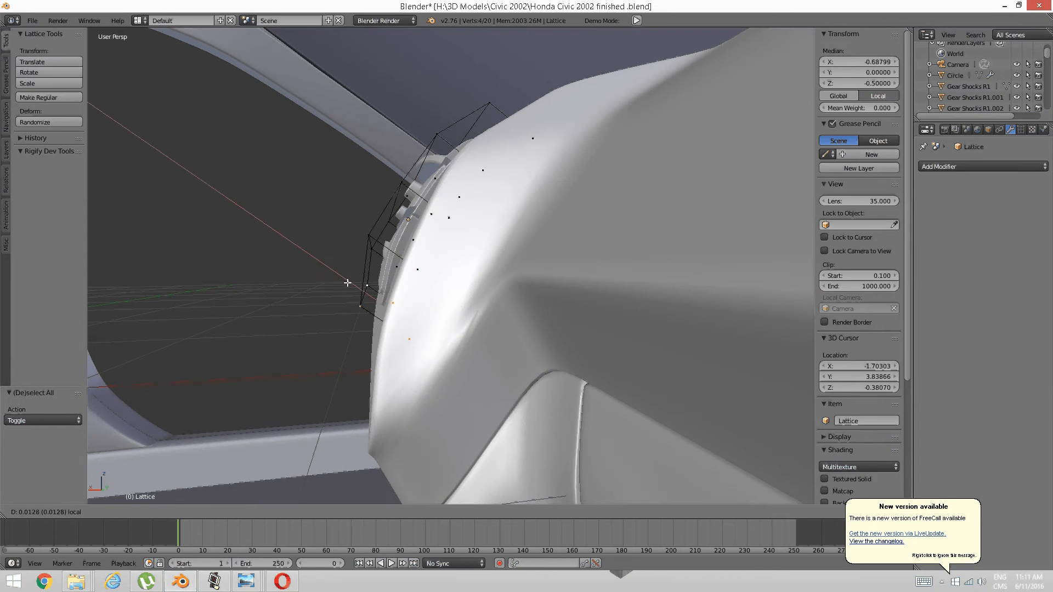
{"action": "left_click", "coordinate": [347, 284]}
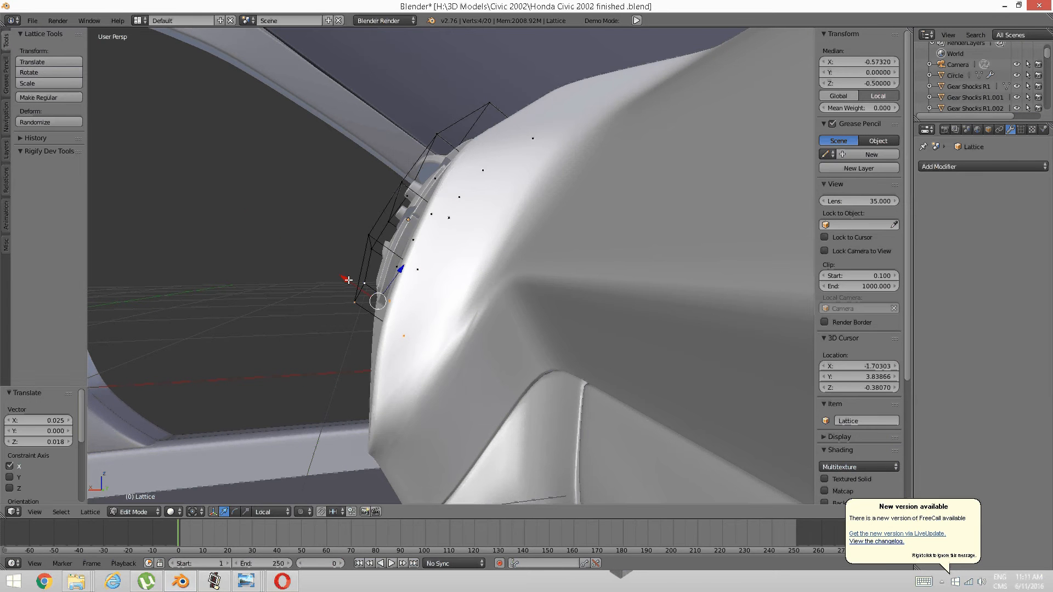
Reselect the lattice's second-lowest row of points and nudge it slightly along local X.
{"action": "middle_click_drag", "start_coordinate": [348, 285], "coordinate": [351, 280]}
{"action": "key", "text": "a"}
{"action": "right_click", "coordinate": [389, 233]}
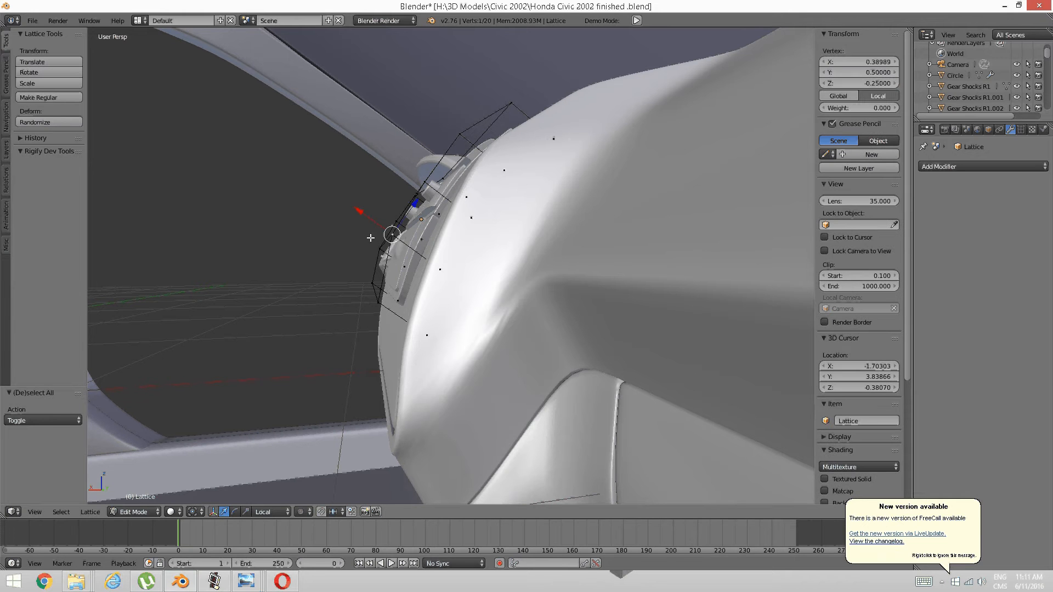
{"action": "right_click", "coordinate": [378, 250], "text": "shift"}
{"action": "right_click", "coordinate": [440, 268], "text": "shift"}
{"action": "right_click", "coordinate": [405, 266], "text": "shift"}
{"action": "left_click_drag", "start_coordinate": [370, 232], "coordinate": [372, 233]}
Select the lattice's second-highest row of points and shift it slightly along local X so the panel follows the dashboard curve.
{"action": "middle_click_drag", "start_coordinate": [381, 228], "coordinate": [373, 206]}
{"action": "key", "text": "a"}
{"action": "right_click", "coordinate": [431, 240]}
{"action": "right_click", "coordinate": [404, 233], "text": "shift"}
{"action": "right_click", "coordinate": [428, 250], "text": "shift"}
{"action": "right_click", "coordinate": [476, 273], "text": "shift"}
{"action": "left_click_drag", "start_coordinate": [397, 202], "coordinate": [398, 205]}
{"action": "scroll", "coordinate": [399, 206], "scroll_direction": "up", "scroll_amount": 4}
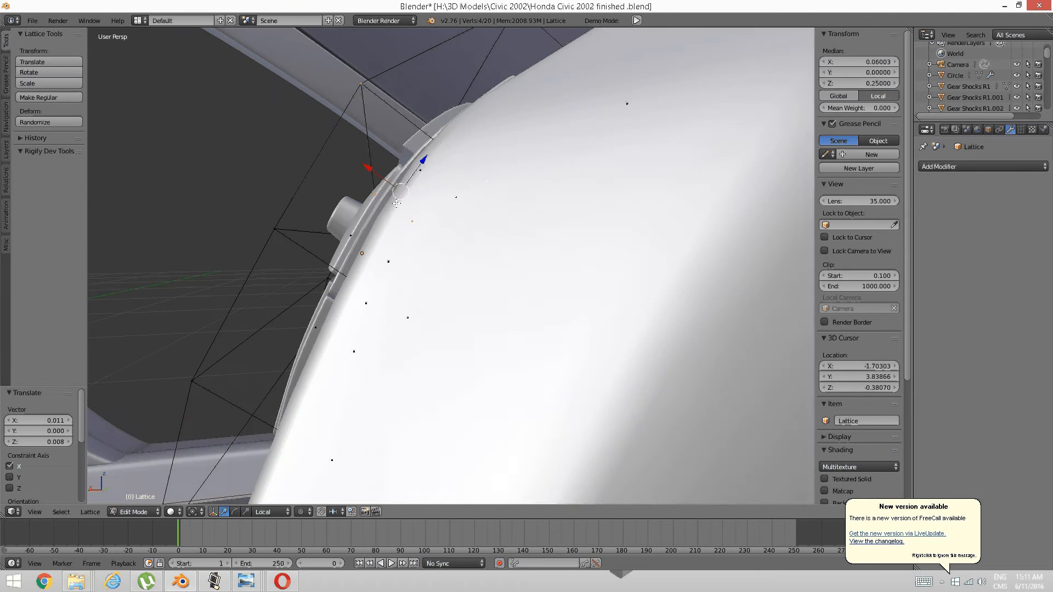
{"action": "middle_click_drag", "start_coordinate": [400, 209], "coordinate": [432, 206]}
{"action": "right_click", "coordinate": [424, 239]}
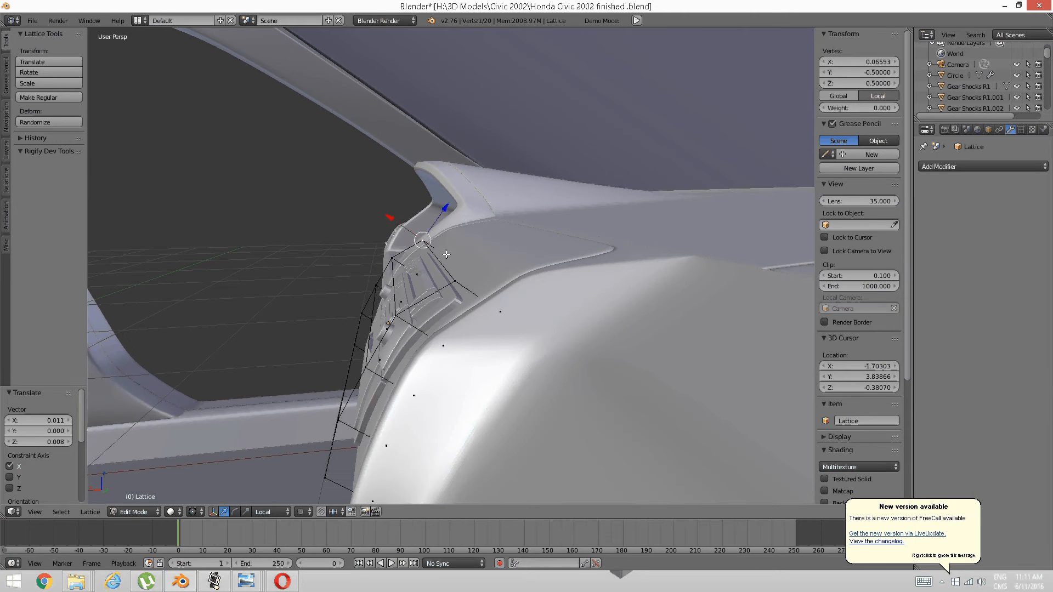
{"action": "right_click", "coordinate": [447, 256], "text": "shift"}
{"action": "right_click", "coordinate": [491, 294], "text": "shift"}
{"action": "right_click", "coordinate": [460, 282], "text": "shift"}
{"action": "middle_click_drag", "start_coordinate": [459, 281], "coordinate": [460, 249]}
{"action": "key", "text": "a"}
Return the lattice to Object Mode and select the radio panel mesh inside it.
{"action": "middle_click_drag", "start_coordinate": [505, 383], "coordinate": [527, 318]}
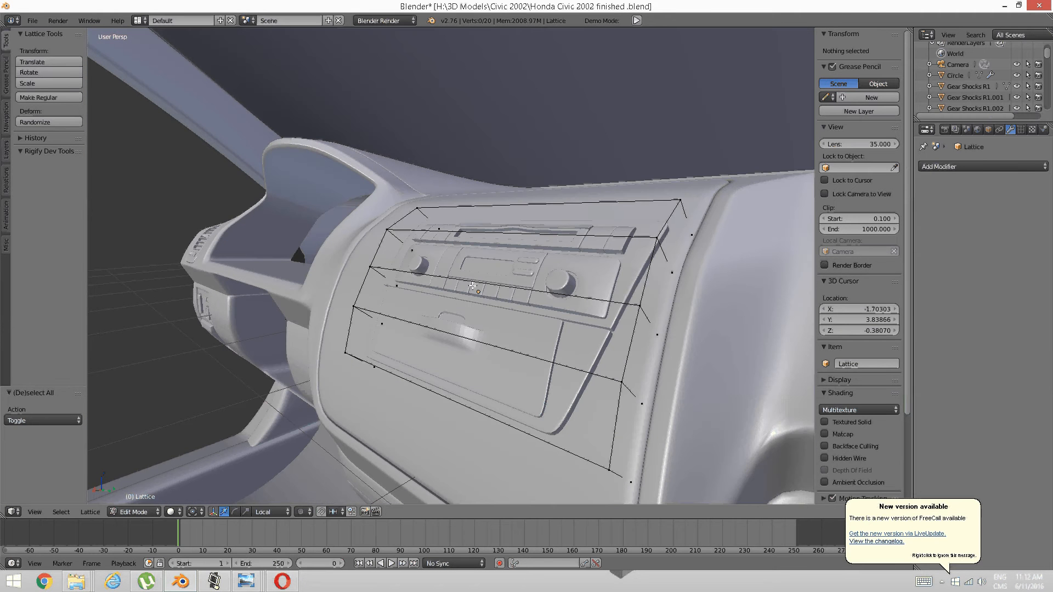
{"action": "key", "text": "Tab"}
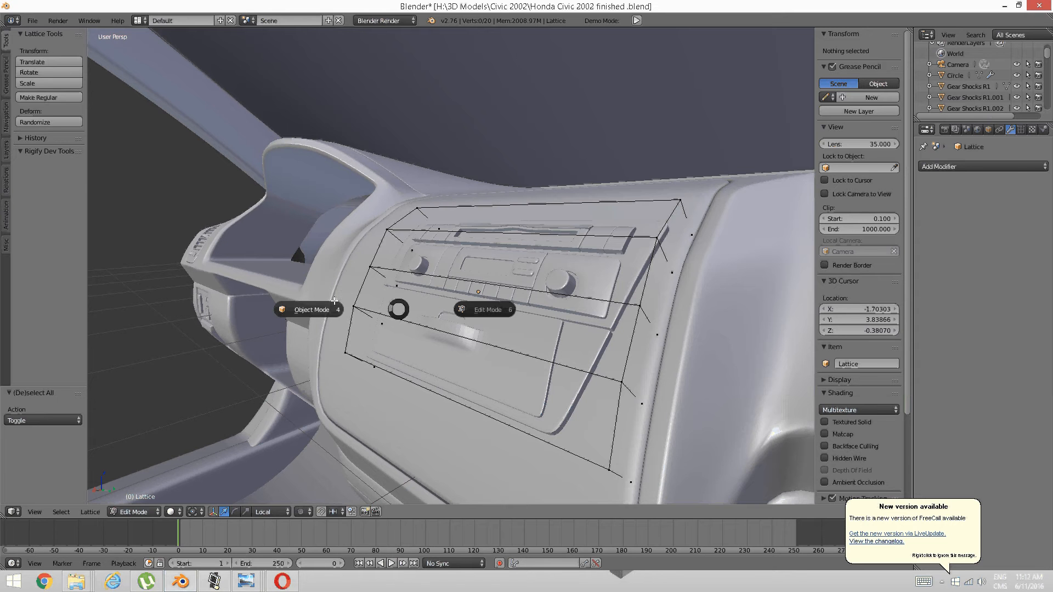
{"action": "left_click", "coordinate": [334, 301]}
{"action": "right_click", "coordinate": [454, 308]}
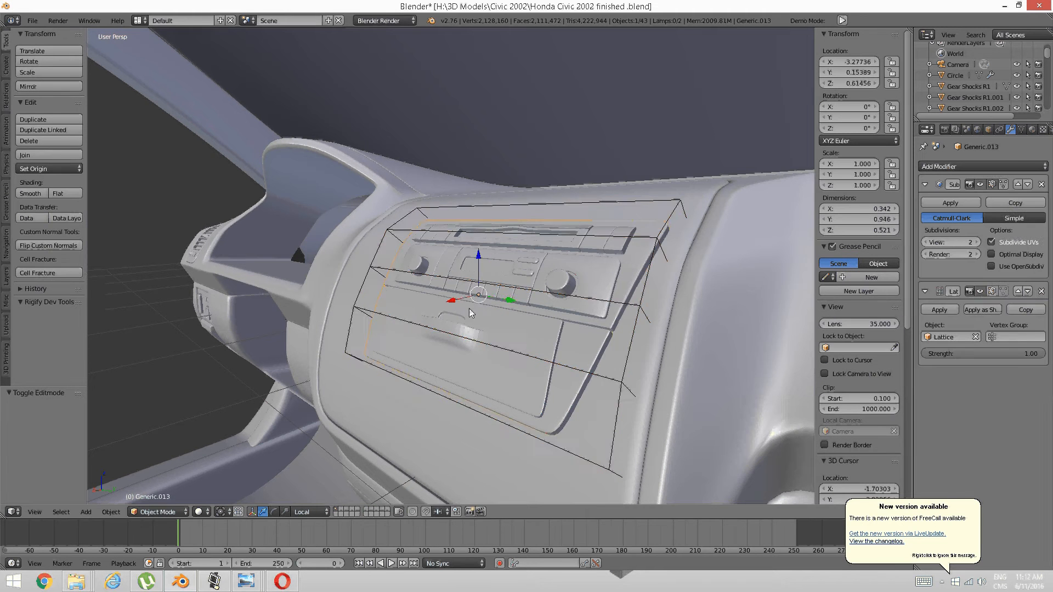
{"action": "middle_click_drag", "start_coordinate": [469, 308], "coordinate": [491, 285]}
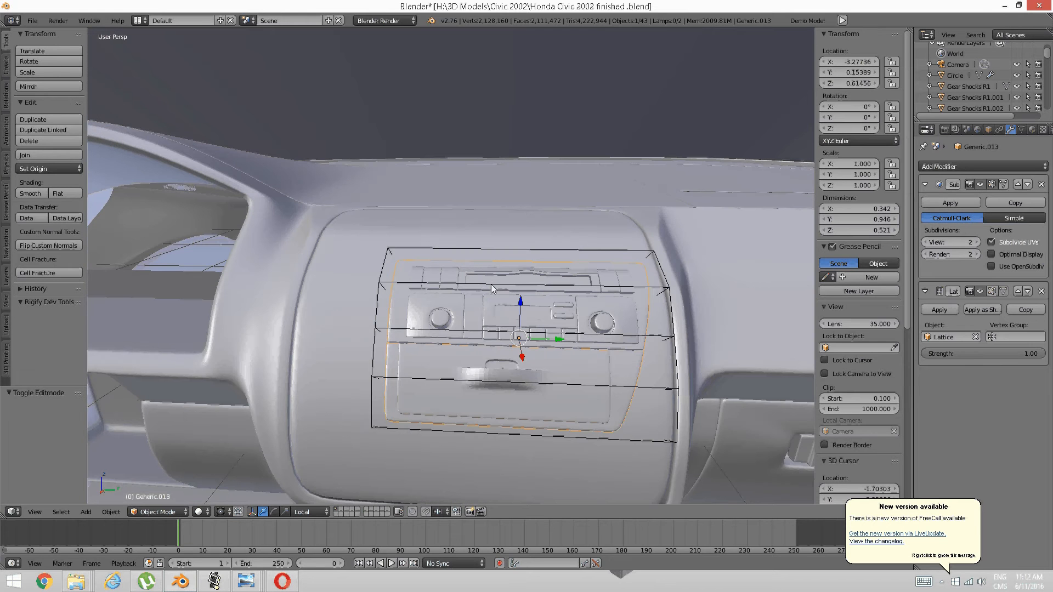
Switch to Windows Photo Viewer to examine the Civic centre console reference photo, and return to Blender.
{"action": "mouse_move", "coordinate": [246, 581]}
{"action": "left_click", "coordinate": [360, 488]}
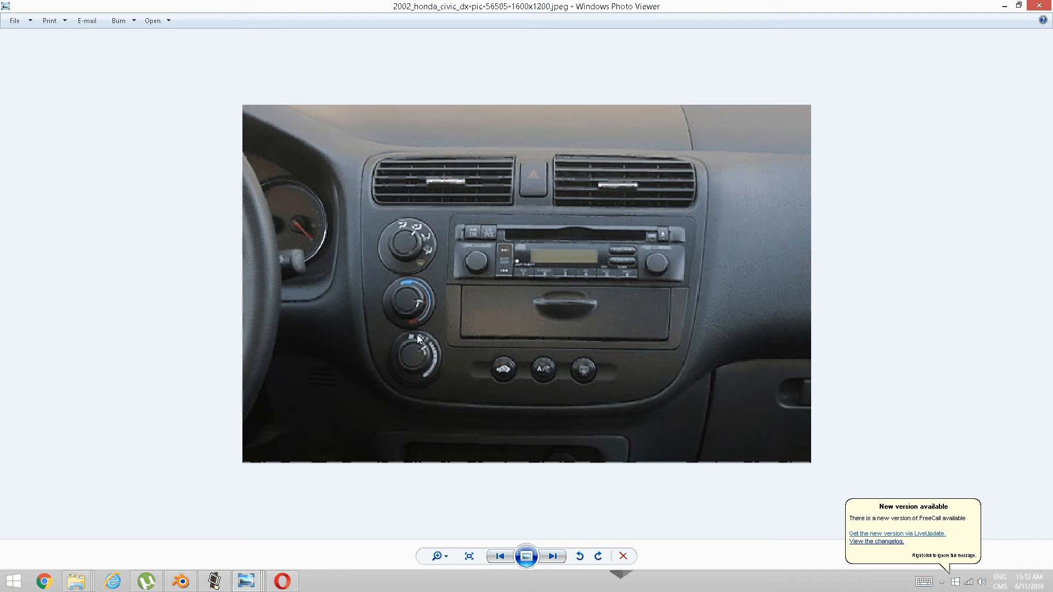
{"action": "left_click", "coordinate": [217, 581]}
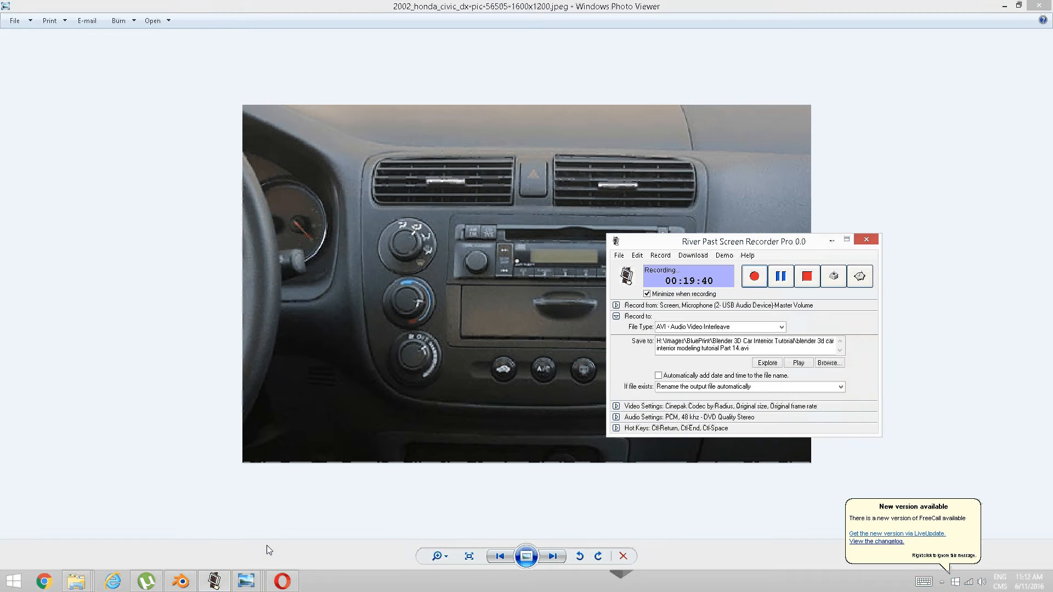
{"action": "left_click", "coordinate": [219, 581]}
{"action": "left_click", "coordinate": [181, 581]}
Apply the Lattice modifier on the radio panel mesh.
{"action": "mouse_move", "coordinate": [405, 394]}
{"action": "middle_mouse_down"}
{"action": "mouse_move", "coordinate": [408, 383]}
{"action": "mouse_move", "coordinate": [409, 394]}
{"action": "middle_mouse_up"}
{"action": "middle_click_drag", "start_coordinate": [430, 282], "coordinate": [462, 284]}
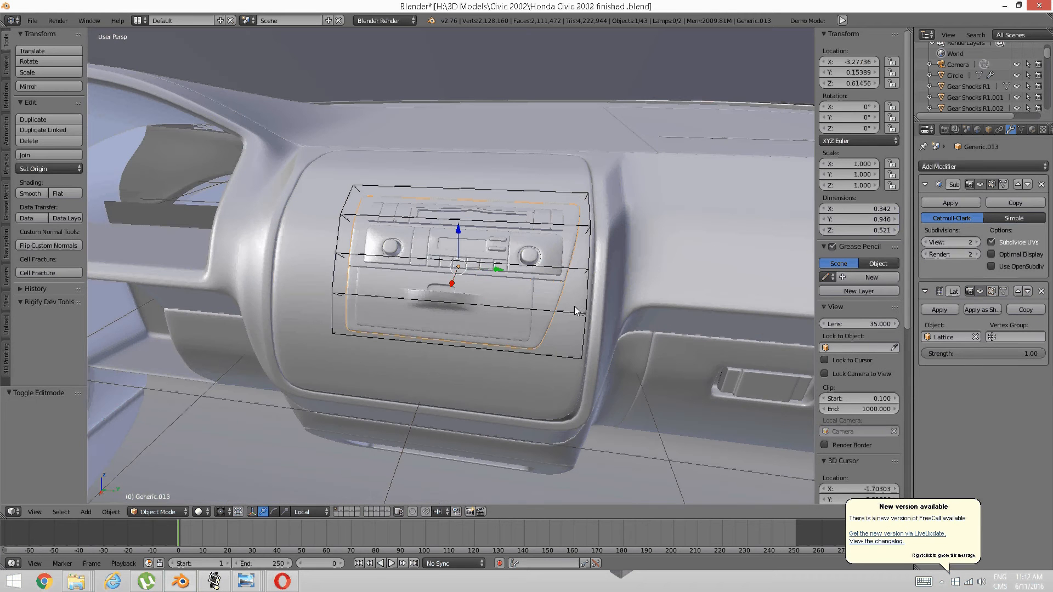
{"action": "left_click", "coordinate": [940, 310]}
{"action": "middle_click_drag", "start_coordinate": [552, 305], "coordinate": [527, 282]}
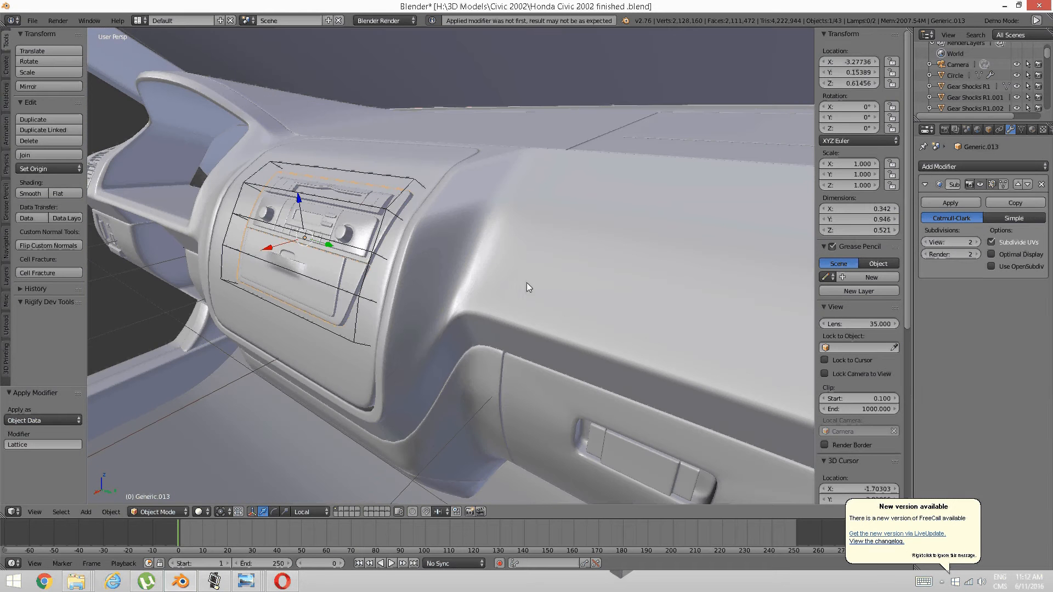
Select the radio panel together with the dashboard and join them into one object, keeping the dashboard active.
{"action": "right_click", "coordinate": [391, 329], "text": "shift"}
{"action": "key", "text": "g"}
{"action": "right_click", "coordinate": [364, 311]}
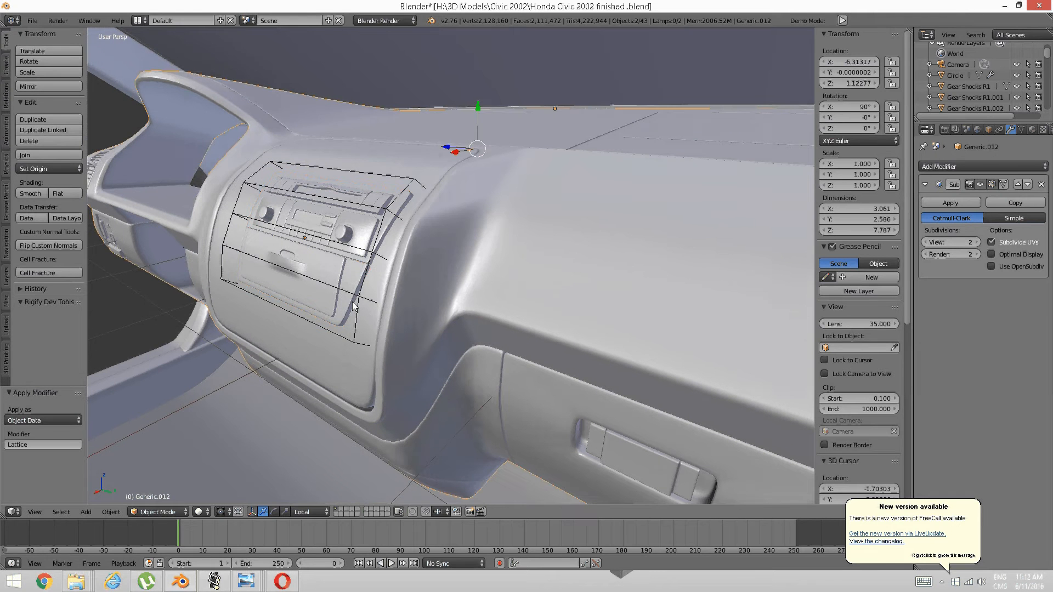
{"action": "right_click", "coordinate": [348, 303]}
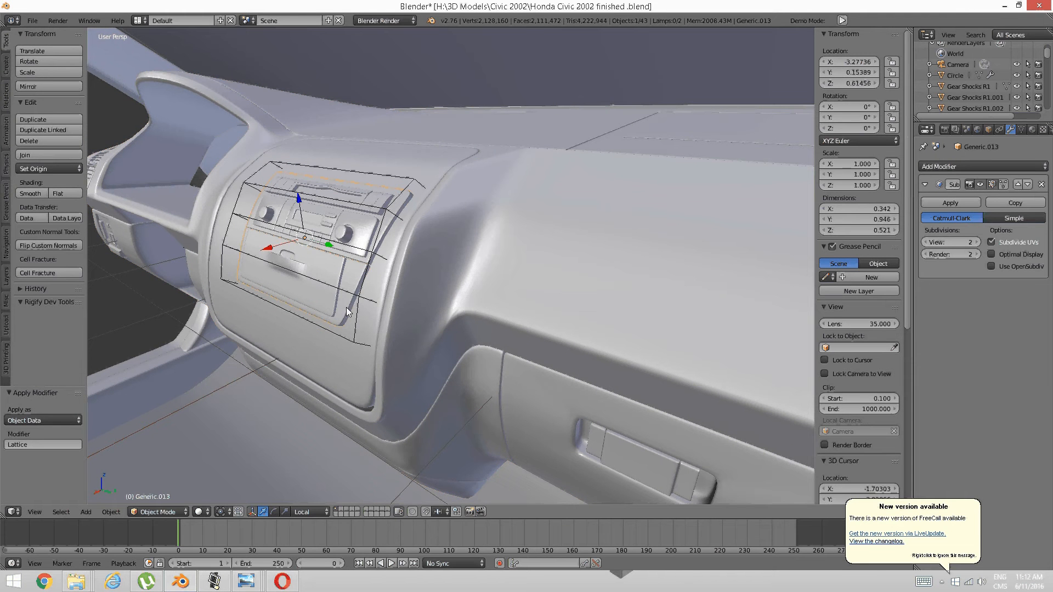
{"action": "right_click", "coordinate": [384, 328], "text": "shift"}
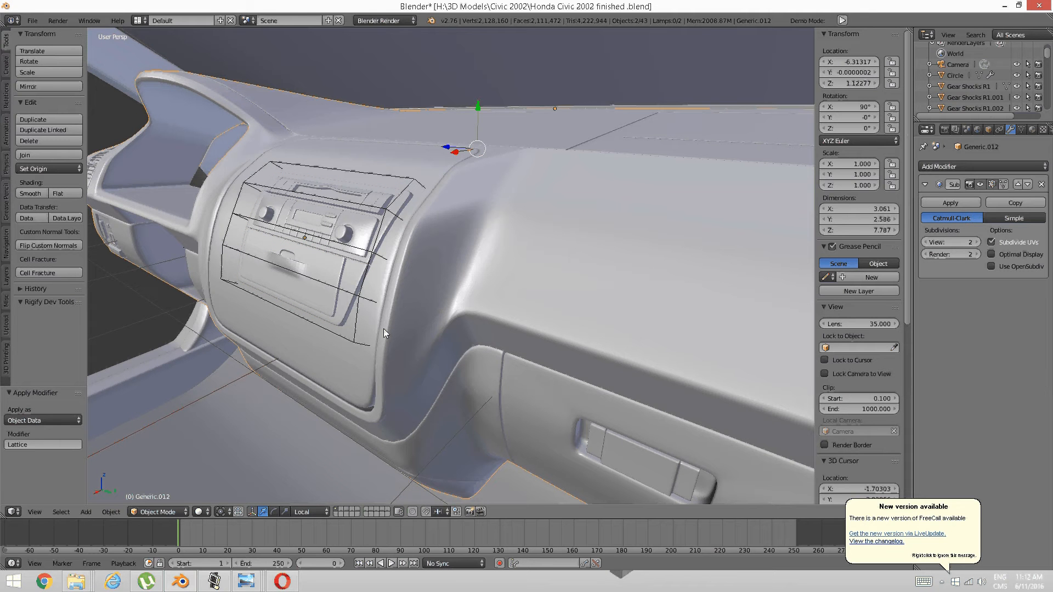
{"action": "key", "text": "ctrl+j"}
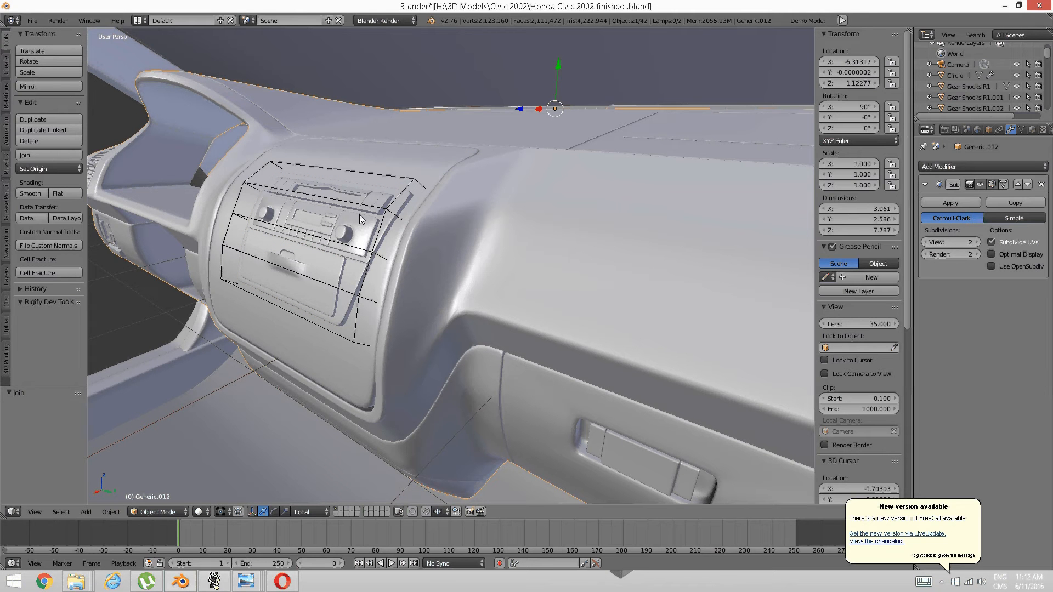
Delete the lattice surrounding the radio panel.
{"action": "right_click", "coordinate": [389, 192]}
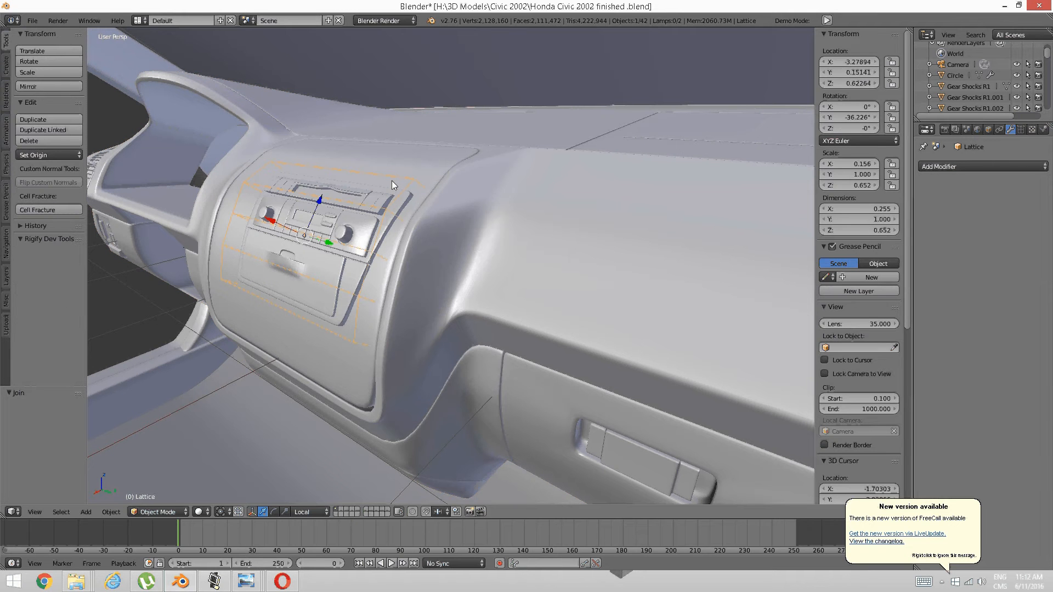
{"action": "key", "text": "x"}
{"action": "left_click", "coordinate": [376, 182]}
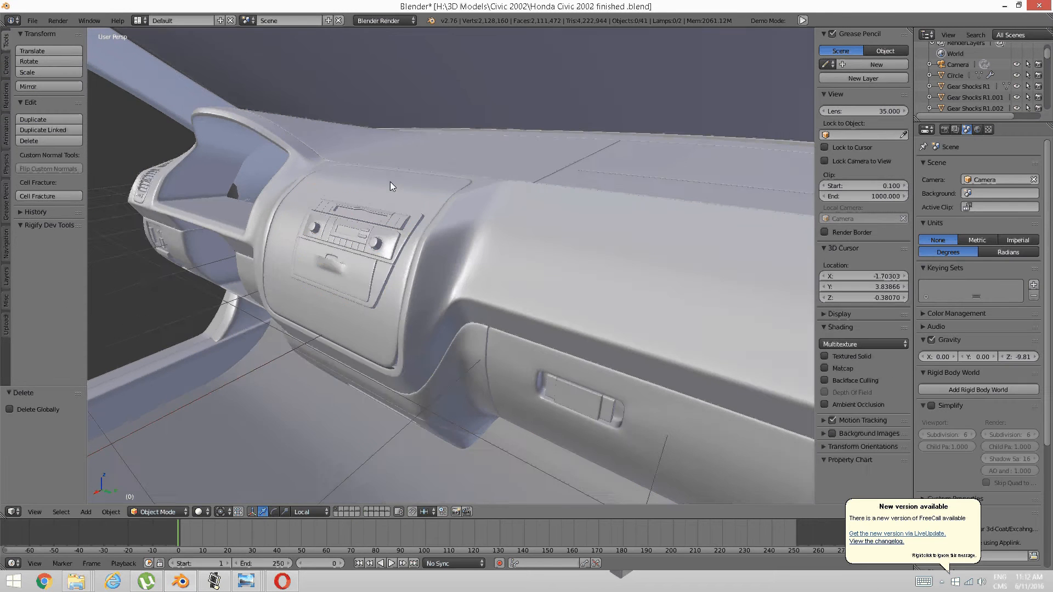
Select the joined dashboard object and apply smooth shading to it.
{"action": "middle_click_drag", "start_coordinate": [390, 182], "coordinate": [411, 262]}
{"action": "scroll", "coordinate": [456, 254], "scroll_direction": "up", "scroll_amount": 4}
{"action": "middle_click_drag", "start_coordinate": [480, 265], "coordinate": [448, 268]}
{"action": "middle_click_drag", "start_coordinate": [352, 284], "coordinate": [383, 288]}
{"action": "scroll", "coordinate": [383, 288], "scroll_direction": "down", "scroll_amount": 5}
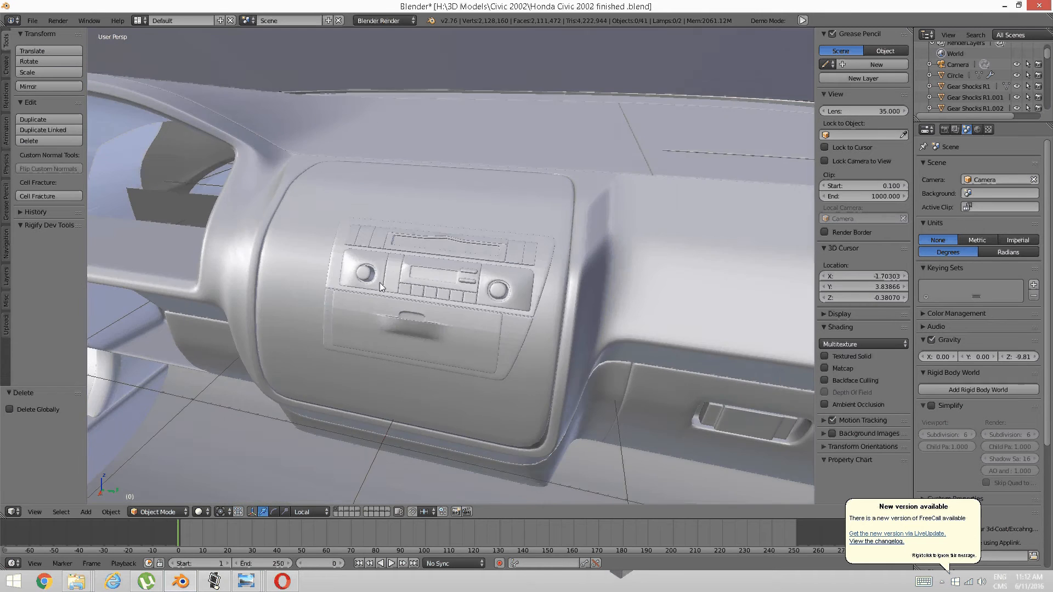
{"action": "right_click", "coordinate": [549, 278]}
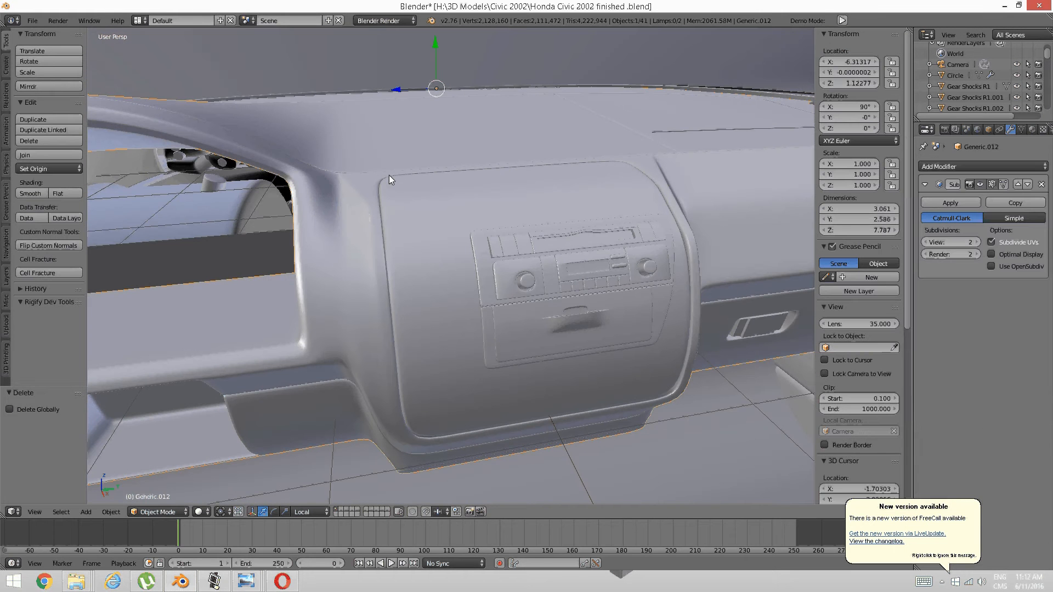
{"action": "left_click", "coordinate": [30, 193]}
Examine how the radio panel sits on the curved centre console, both close up and across the whole dashboard.
{"action": "middle_click_drag", "start_coordinate": [526, 236], "coordinate": [434, 233]}
{"action": "scroll", "coordinate": [489, 220], "scroll_direction": "up", "scroll_amount": 2}
{"action": "left_click", "coordinate": [214, 581]}
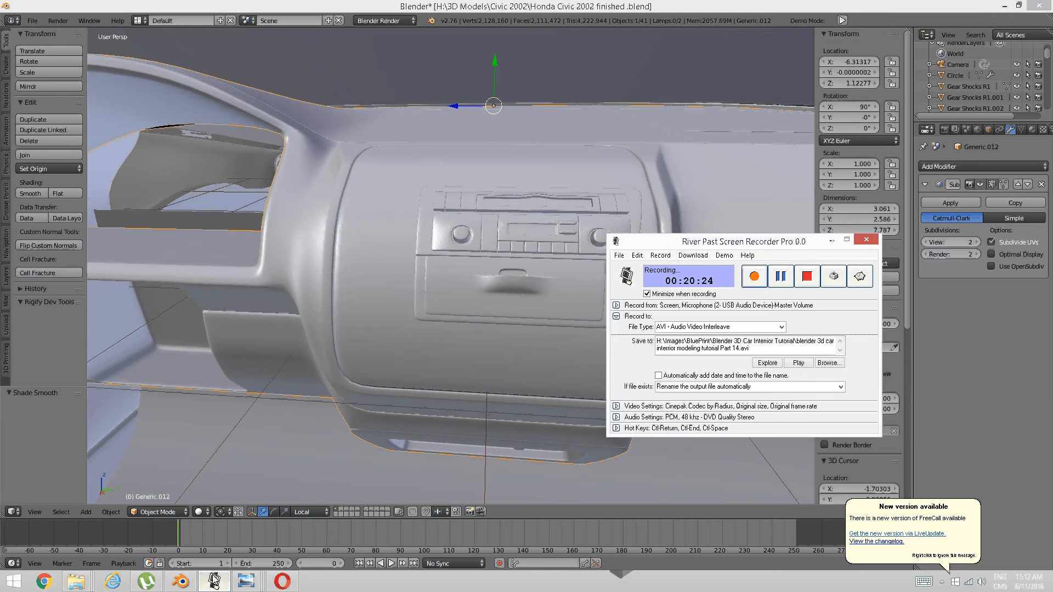
{"action": "left_click", "coordinate": [213, 582]}
{"action": "middle_click_drag", "start_coordinate": [357, 318], "coordinate": [512, 255]}
{"action": "scroll", "coordinate": [476, 259], "scroll_direction": "down", "scroll_amount": 6}
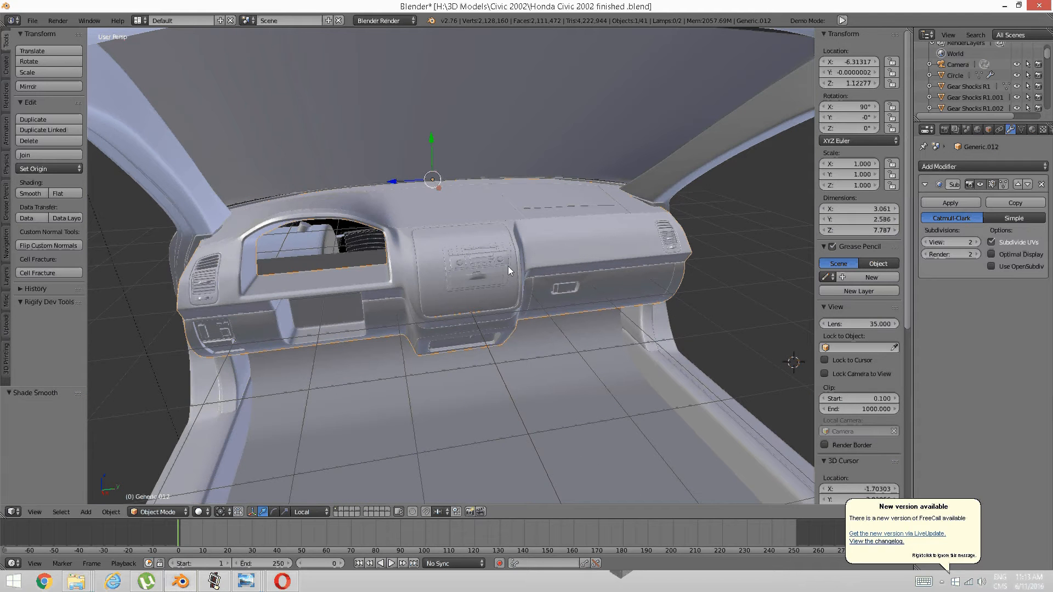
{"action": "scroll", "coordinate": [508, 265], "scroll_direction": "up", "scroll_amount": 7}
{"action": "middle_click_drag", "start_coordinate": [496, 274], "coordinate": [552, 277]}
{"action": "middle_click_drag", "start_coordinate": [454, 276], "coordinate": [459, 277]}
{"action": "scroll", "coordinate": [457, 277], "scroll_direction": "up", "scroll_amount": 2}
{"action": "scroll", "coordinate": [458, 277], "scroll_direction": "down", "scroll_amount": 2}
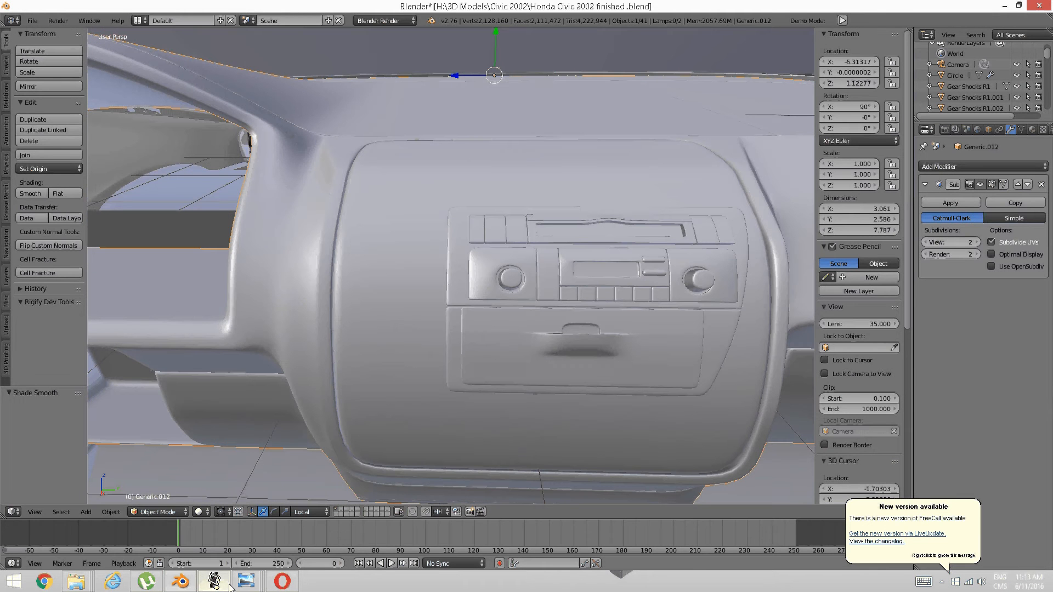
Switch to Windows Photo Viewer to examine the climate knobs beside the radio in the reference photo, and return to Blender.
{"action": "left_click", "coordinate": [246, 581]}
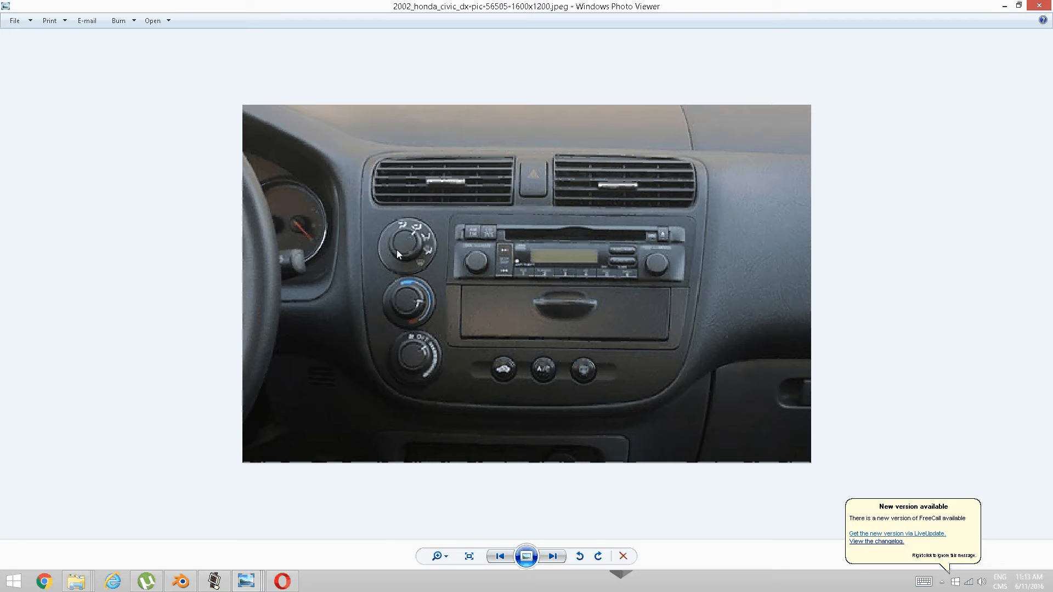
{"action": "left_click", "coordinate": [181, 582]}
{"action": "middle_click_drag", "start_coordinate": [430, 328], "coordinate": [436, 327]}
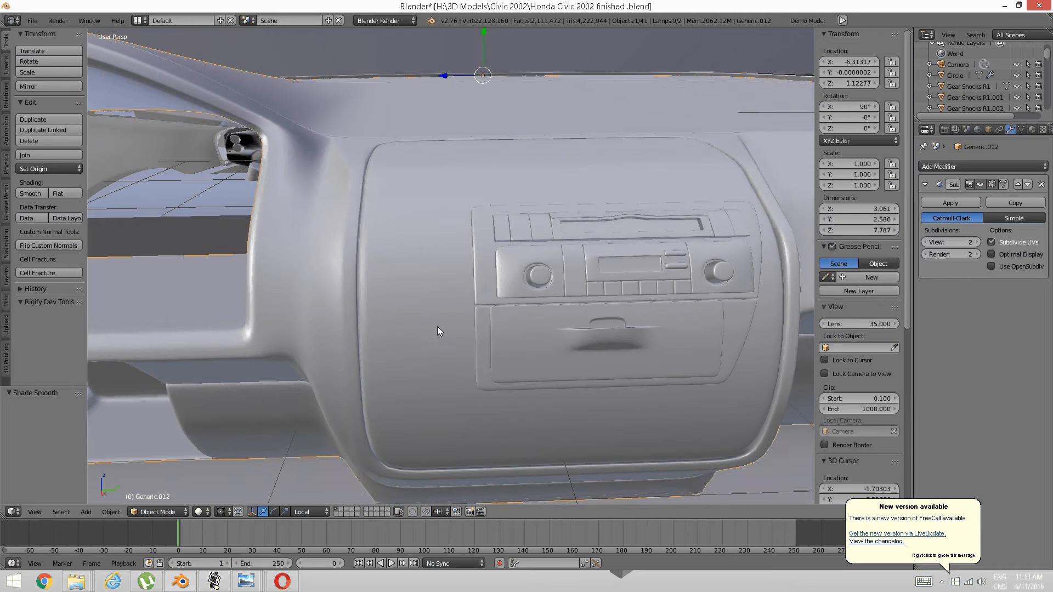
{"action": "right_click", "coordinate": [428, 314]}
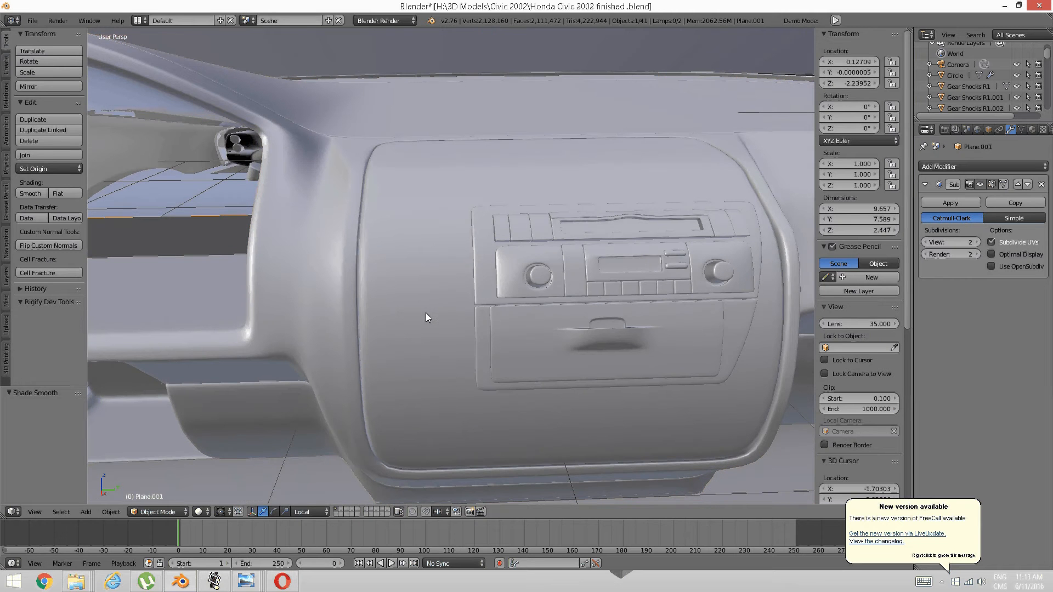
{"action": "key", "text": "Tab"}
{"action": "left_click", "coordinate": [509, 318]}
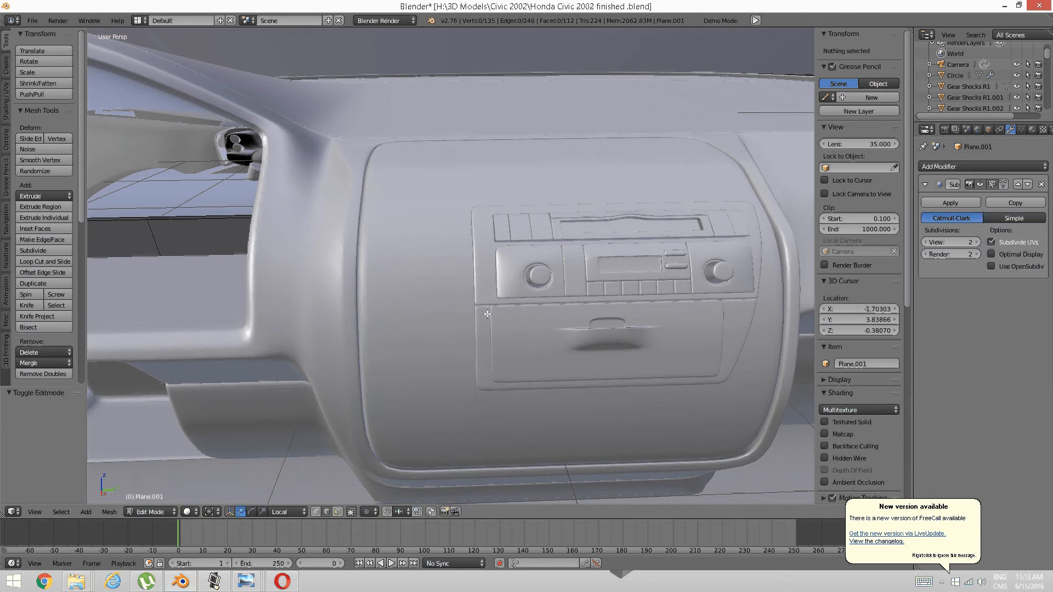
{"action": "scroll", "coordinate": [487, 315], "scroll_direction": "down", "scroll_amount": 6}
{"action": "right_click", "coordinate": [455, 279]}
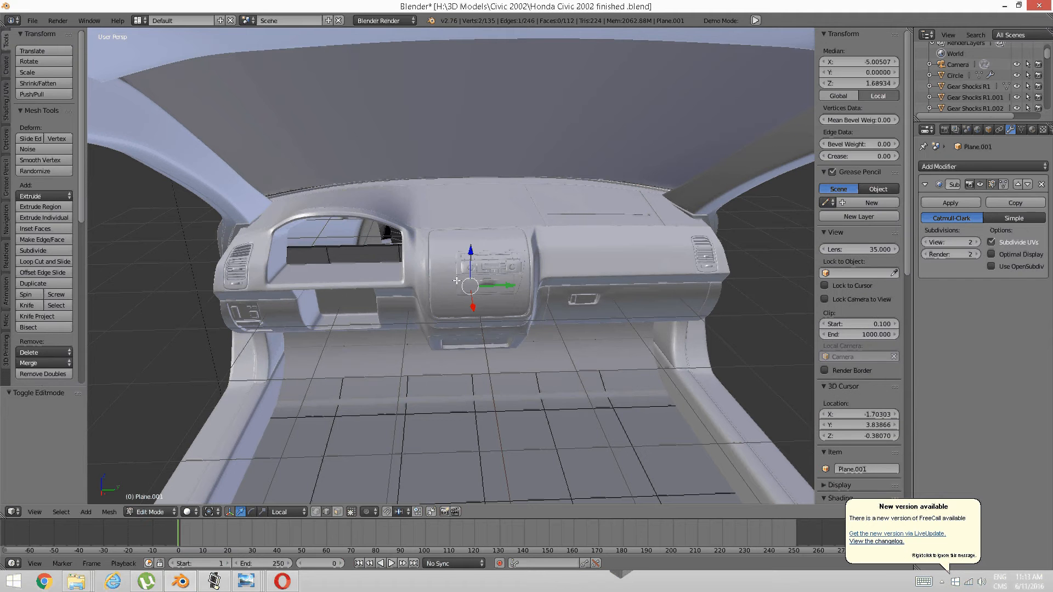
{"action": "key", "text": "a"}
{"action": "key", "text": "a"}
{"action": "key", "text": "a"}
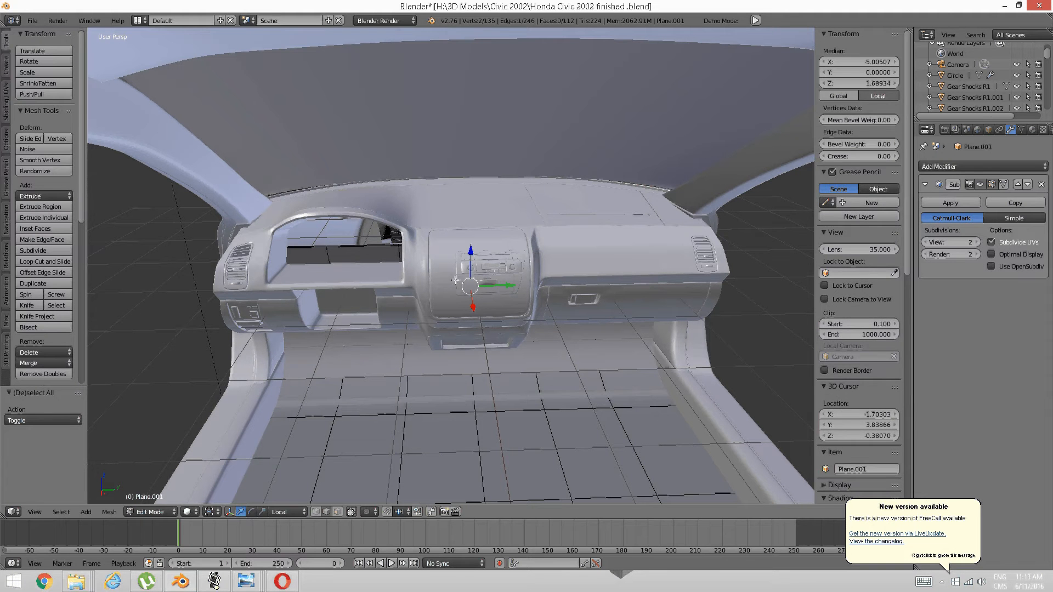
{"action": "key", "text": "Tab"}
{"action": "left_click", "coordinate": [394, 284]}
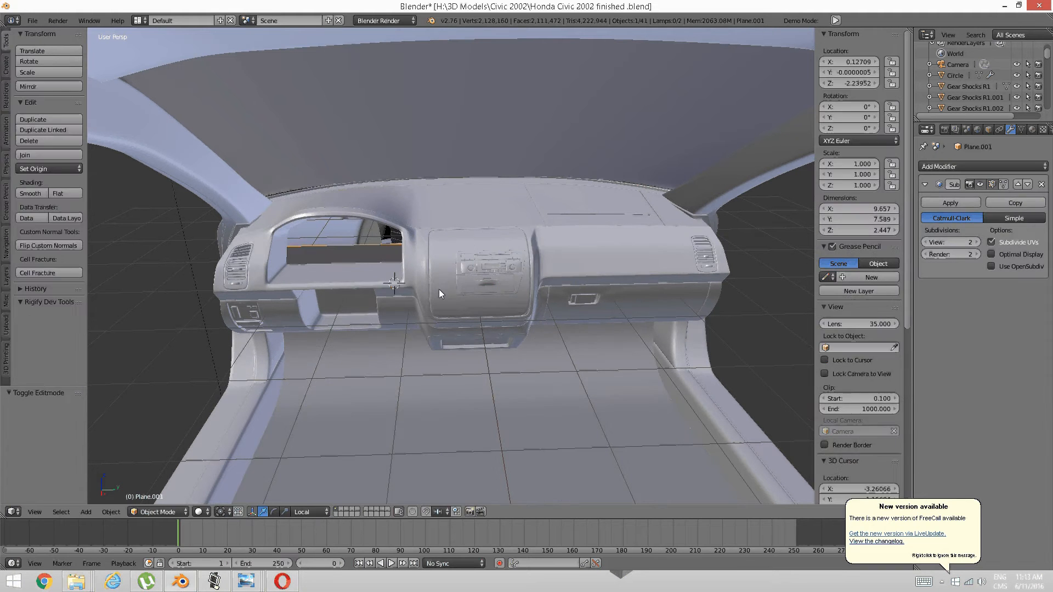
Select the dashboard, isolate it in local view, and switch to the top orthographic view.
{"action": "right_click", "coordinate": [449, 290]}
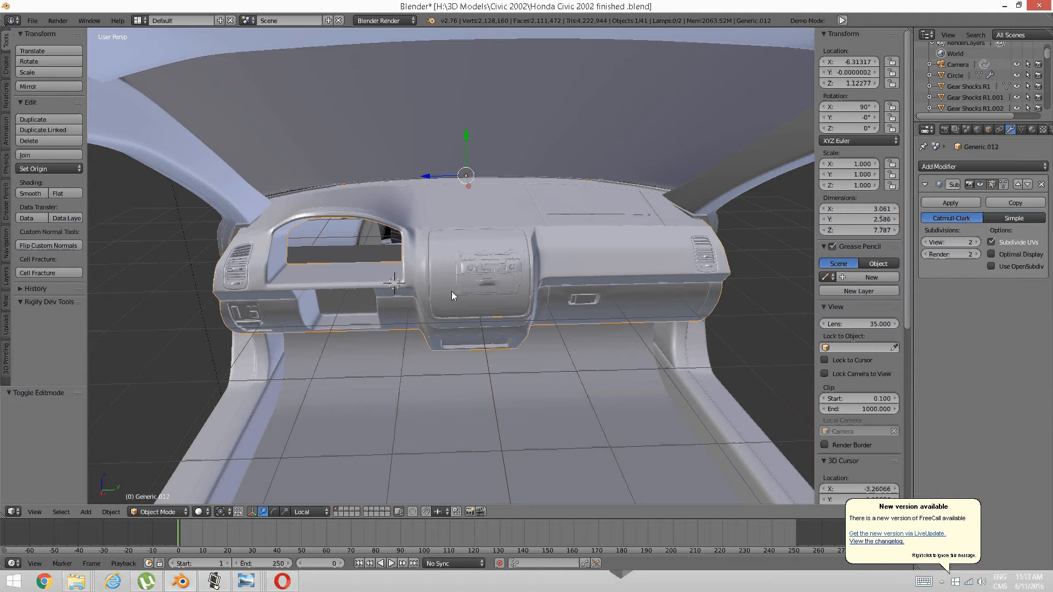
{"action": "key", "text": "KP_Divide"}
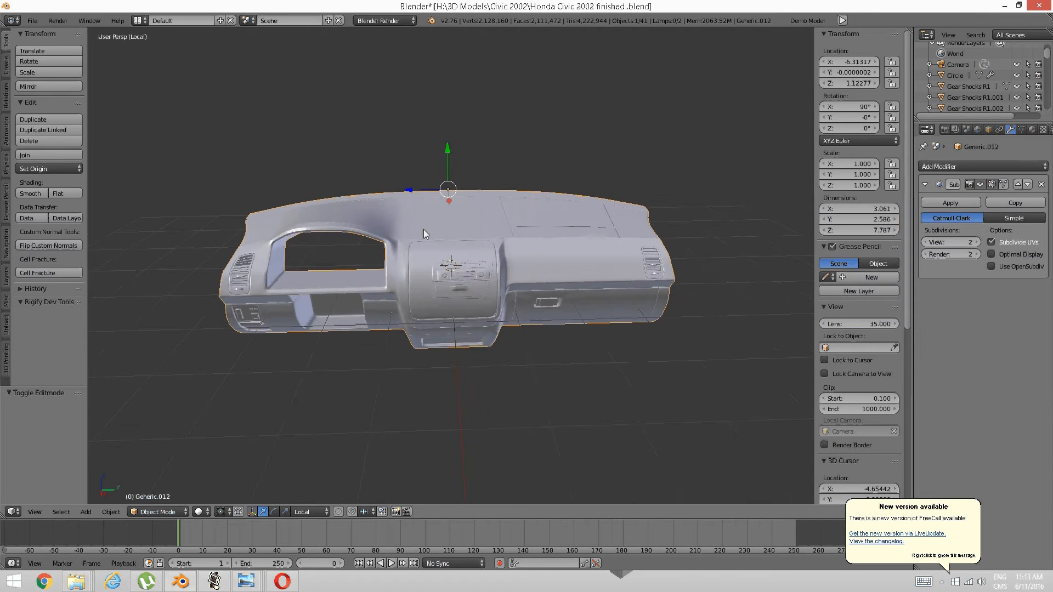
{"action": "scroll", "coordinate": [423, 229], "scroll_direction": "up", "scroll_amount": 5}
{"action": "middle_click_drag", "start_coordinate": [422, 228], "coordinate": [317, 203]}
{"action": "key", "text": "KP_7"}
{"action": "scroll", "coordinate": [368, 248], "scroll_direction": "down", "scroll_amount": 2}
{"action": "key", "text": "KP_5"}
{"action": "scroll", "coordinate": [317, 206], "scroll_direction": "up", "scroll_amount": 3}
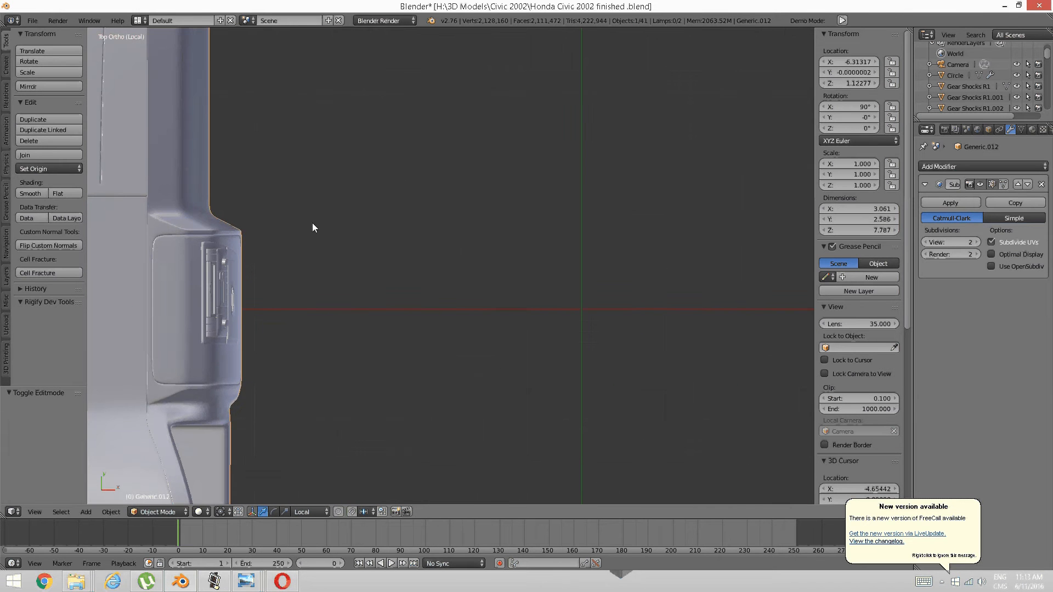
Snap the 3D cursor to the selected dashboard, and after that to the world centre.
{"action": "key", "text": "space"}
{"action": "key", "text": "shift+s"}
{"action": "left_click", "coordinate": [463, 357]}
{"action": "middle_click_drag", "start_coordinate": [568, 336], "coordinate": [489, 311], "text": "shift"}
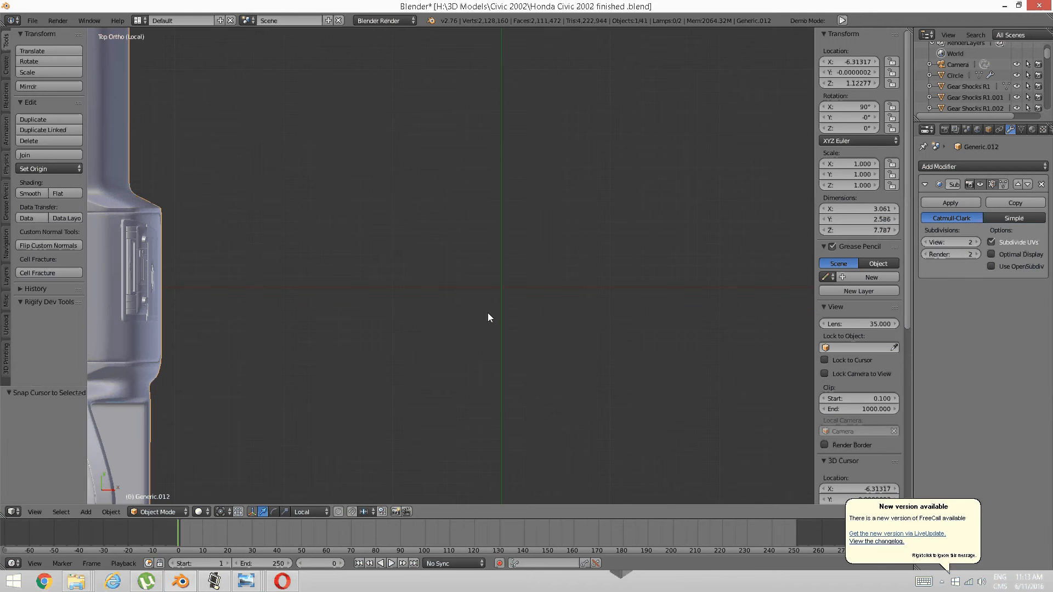
{"action": "key", "text": "shift+s"}
{"action": "left_click", "coordinate": [479, 320]}
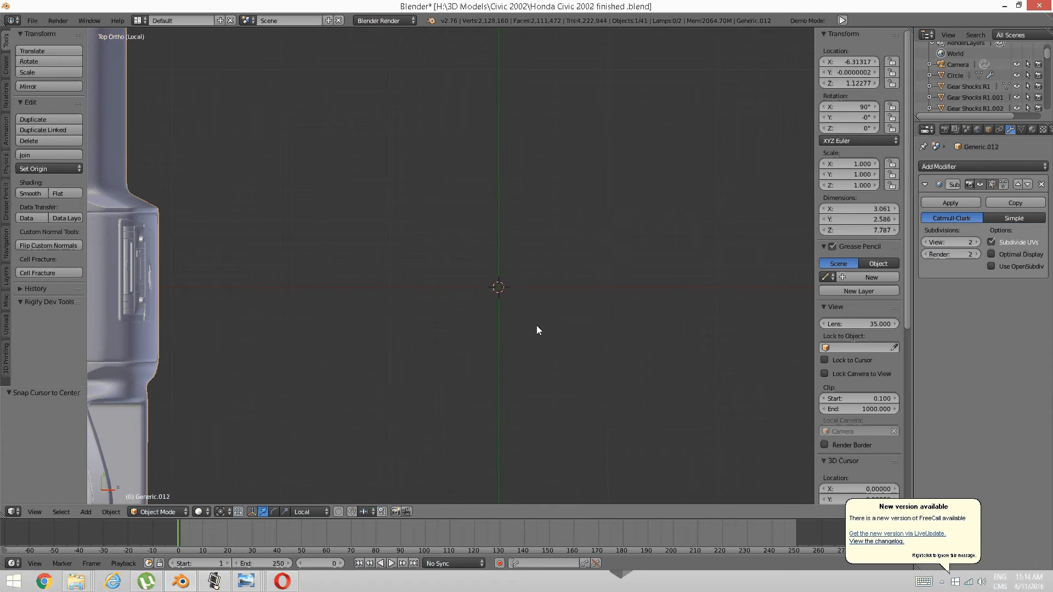
Add a 32-vertex cylinder mesh at the 3D cursor and scale it uniformly to about 0.432.
{"action": "key", "text": "space"}
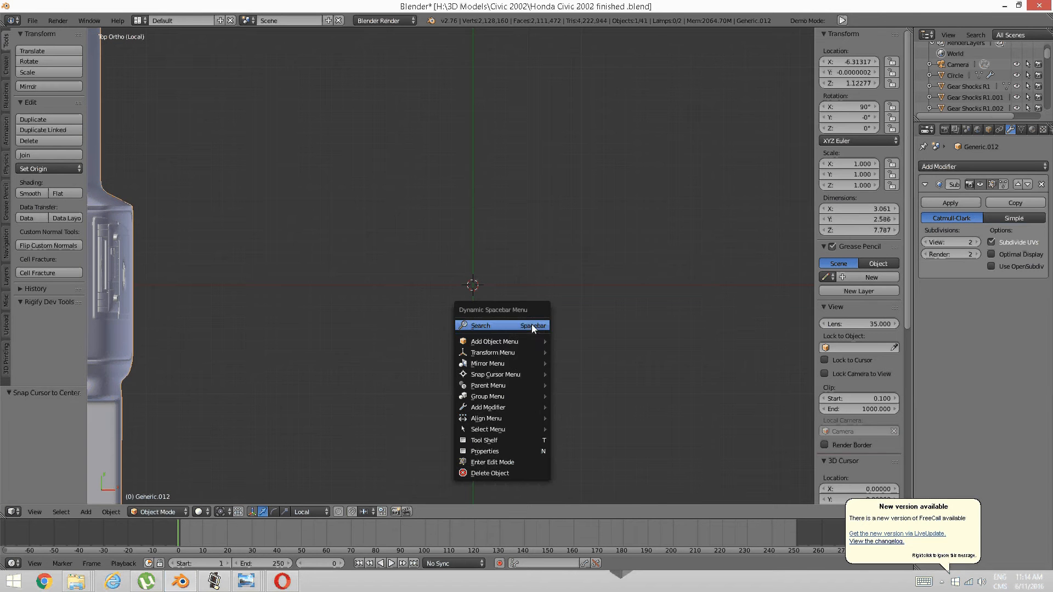
{"action": "mouse_move", "coordinate": [523, 341]}
{"action": "mouse_move", "coordinate": [597, 342]}
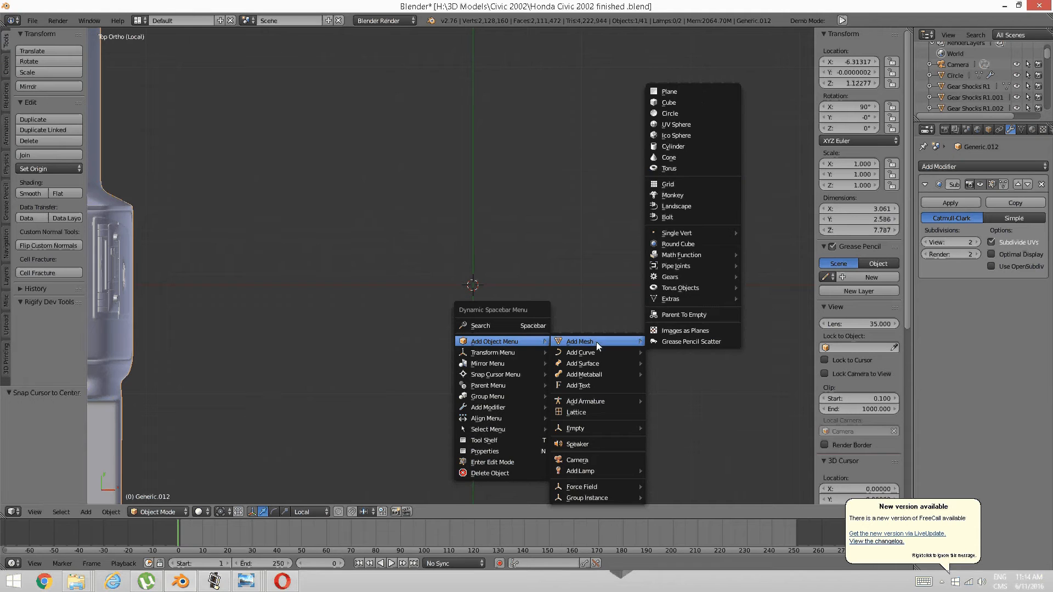
{"action": "left_click", "coordinate": [684, 145]}
{"action": "key", "text": "s"}
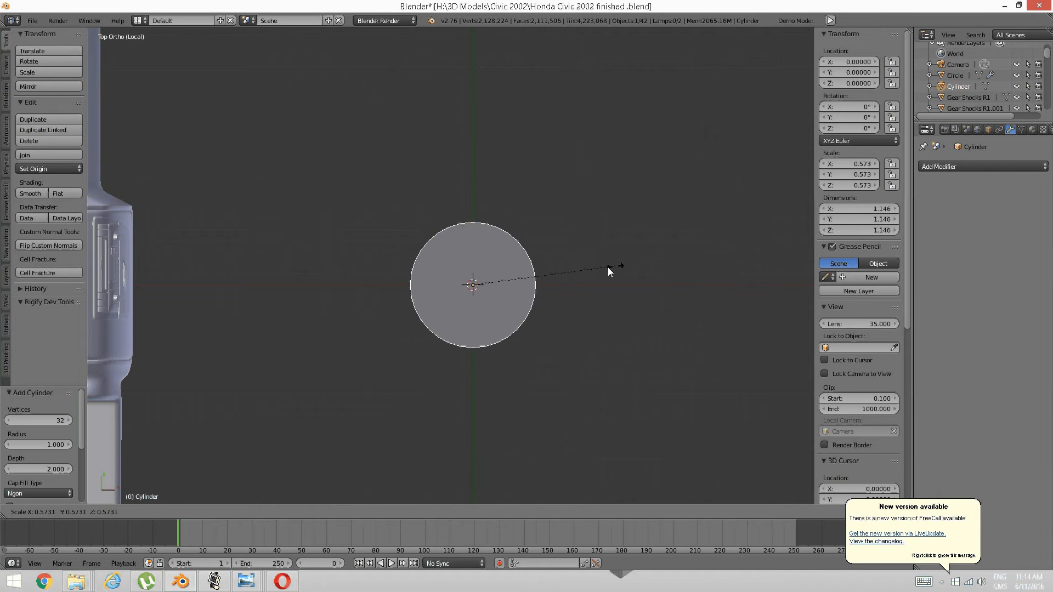
{"action": "left_click", "coordinate": [581, 275]}
Switch to Opera and Windows Photo Viewer to examine the console knobs in the reference images, and return to Blender.
{"action": "left_click", "coordinate": [283, 583]}
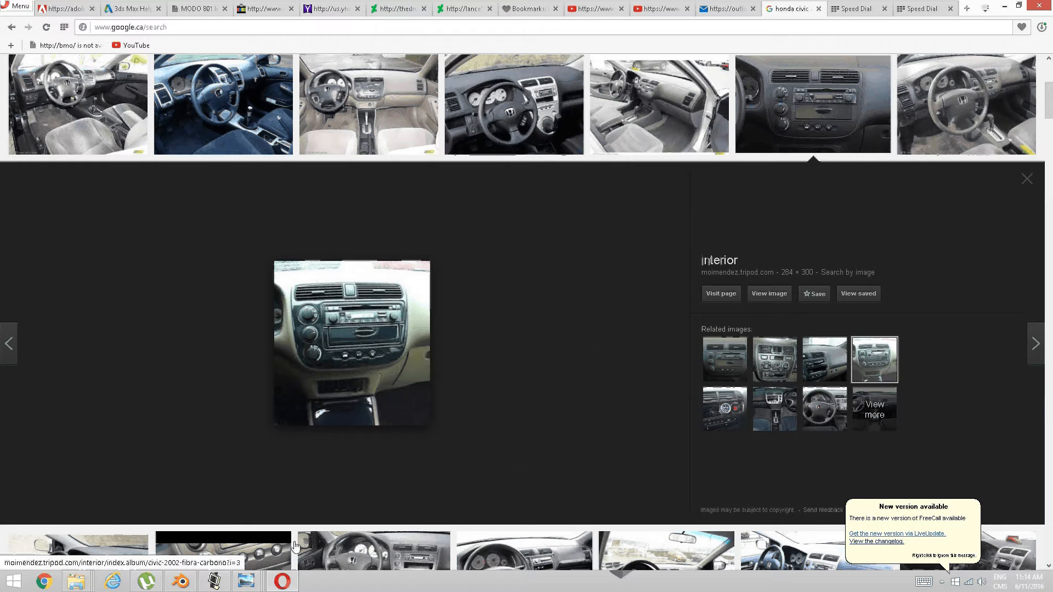
{"action": "mouse_move", "coordinate": [247, 581]}
{"action": "left_click", "coordinate": [380, 513]}
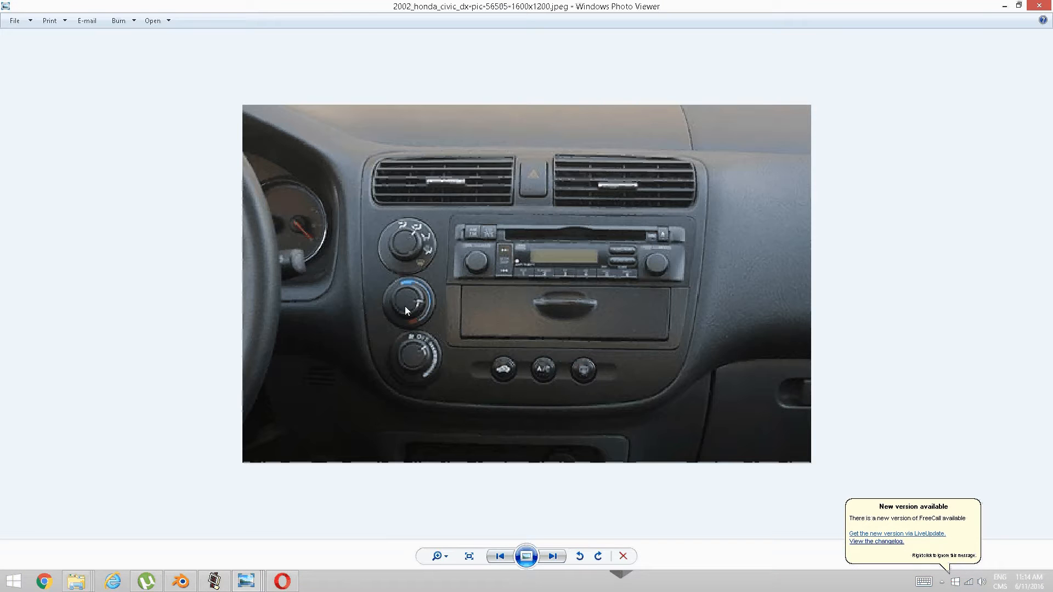
{"action": "left_click", "coordinate": [175, 582]}
Flatten the cylinder into a disc by scaling it along Z to a height of about 0.21.
{"action": "scroll", "coordinate": [469, 337], "scroll_direction": "up", "scroll_amount": 2}
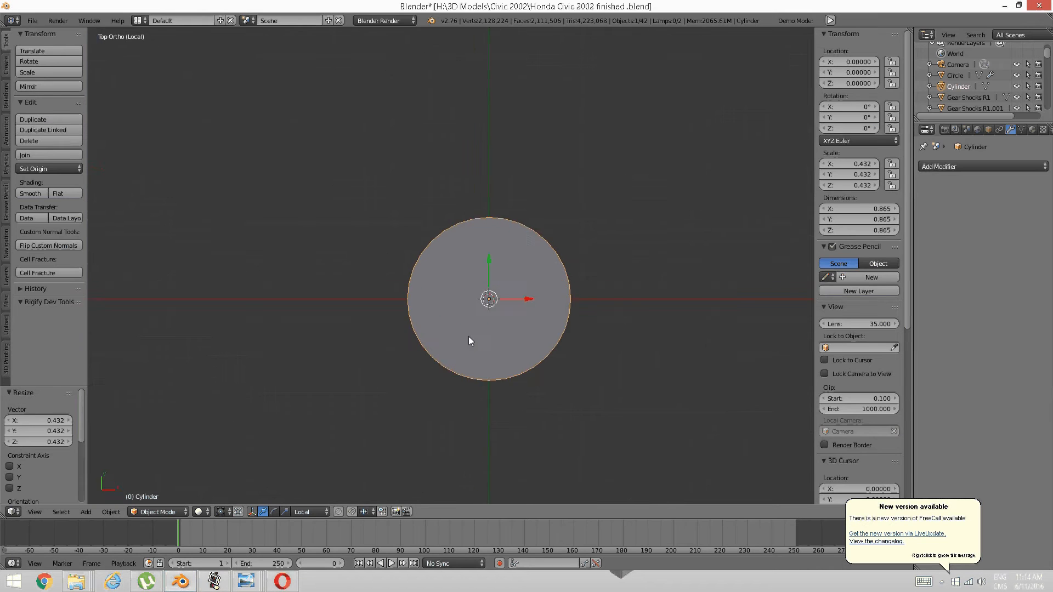
{"action": "middle_click_drag", "start_coordinate": [468, 337], "coordinate": [431, 249]}
{"action": "key", "text": "s"}
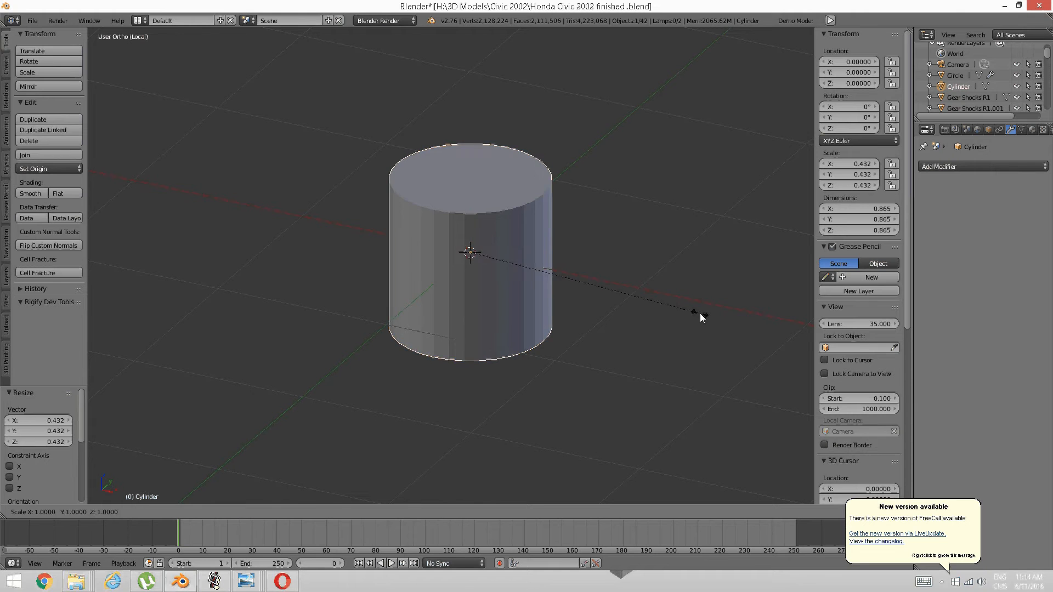
{"action": "key", "text": "z"}
{"action": "left_click", "coordinate": [535, 263]}
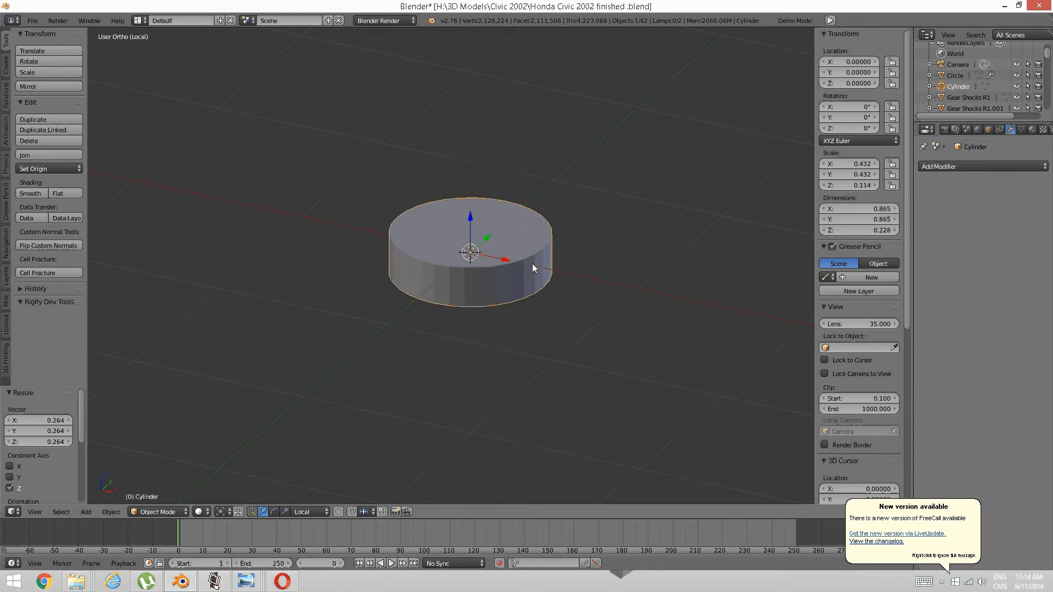
{"action": "key", "text": "s"}
{"action": "key", "text": "z"}
{"action": "left_click", "coordinate": [653, 307]}
Enter Edit Mode on the cylinder, deselect everything, and add a horizontal edge loop slid up near the top rim.
{"action": "middle_click_drag", "start_coordinate": [440, 322], "coordinate": [466, 335]}
{"action": "scroll", "coordinate": [467, 336], "scroll_direction": "up", "scroll_amount": 2}
{"action": "middle_click_drag", "start_coordinate": [486, 295], "coordinate": [427, 354], "text": "shift"}
{"action": "key", "text": "Tab"}
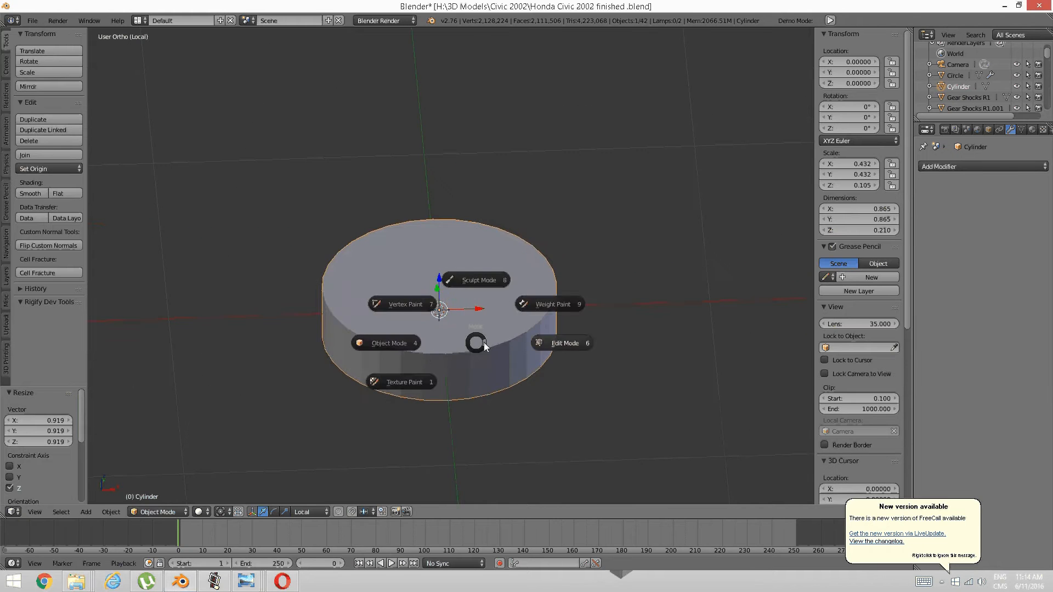
{"action": "left_click", "coordinate": [561, 351]}
{"action": "scroll", "coordinate": [528, 347], "scroll_direction": "up", "scroll_amount": 2}
{"action": "key", "text": "a"}
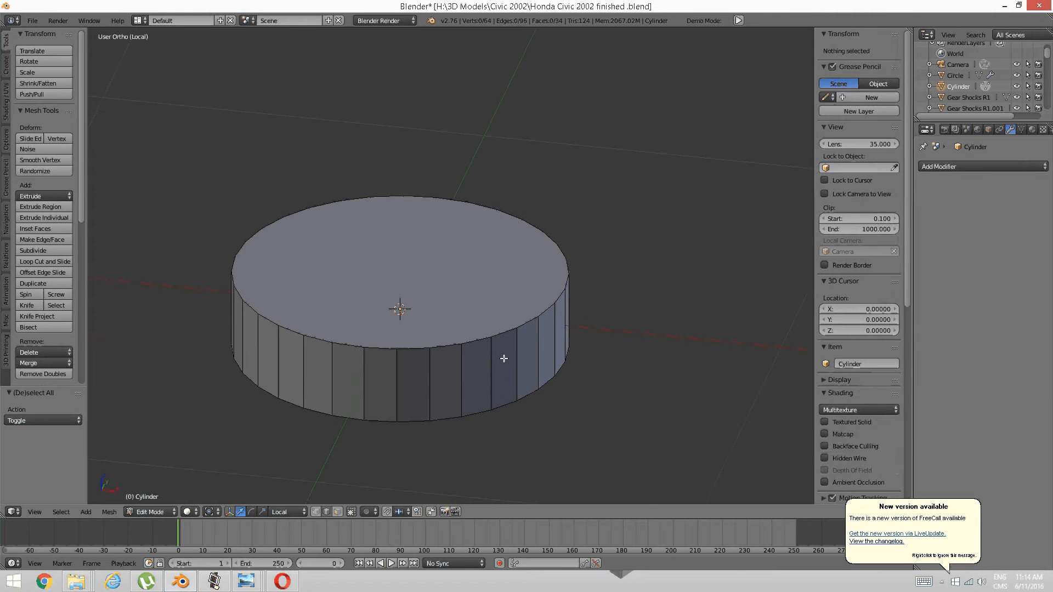
{"action": "key", "text": "ctrl+r"}
{"action": "left_click", "coordinate": [503, 358]}
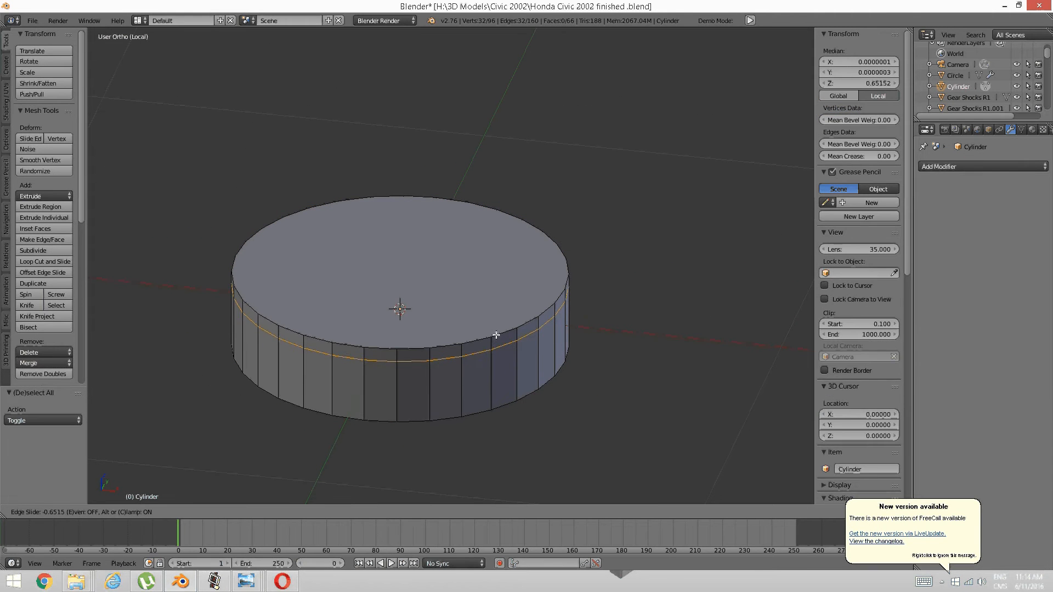
{"action": "left_click", "coordinate": [503, 397]}
Add a second horizontal edge loop around the cylinder's side, slid down near the bottom rim, and deselect it.
{"action": "key", "text": "a"}
{"action": "key", "text": "ctrl+r"}
{"action": "left_click", "coordinate": [480, 384]}
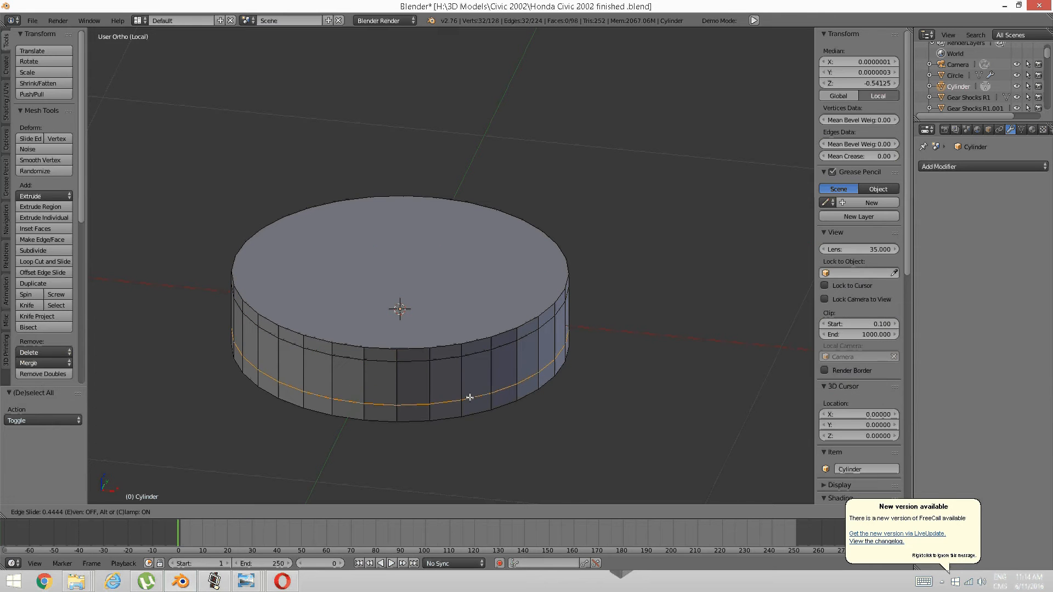
{"action": "left_click", "coordinate": [466, 396]}
{"action": "key", "text": "a"}
Select the top and bottom cap faces in face select mode and inset them to leave a thin border along the rims.
{"action": "key", "text": "ctrl+Tab"}
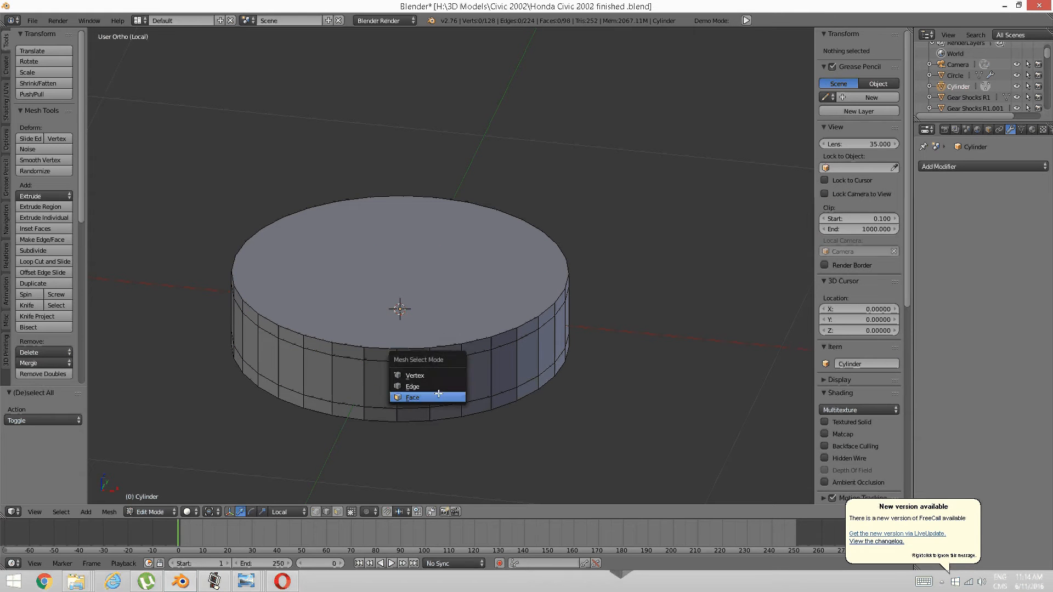
{"action": "left_click", "coordinate": [437, 398]}
{"action": "right_click", "coordinate": [423, 296]}
{"action": "middle_click_drag", "start_coordinate": [416, 348], "coordinate": [414, 302]}
{"action": "right_click", "coordinate": [412, 291], "text": "shift"}
{"action": "middle_click_drag", "start_coordinate": [405, 263], "coordinate": [422, 317]}
{"action": "key", "text": "i"}
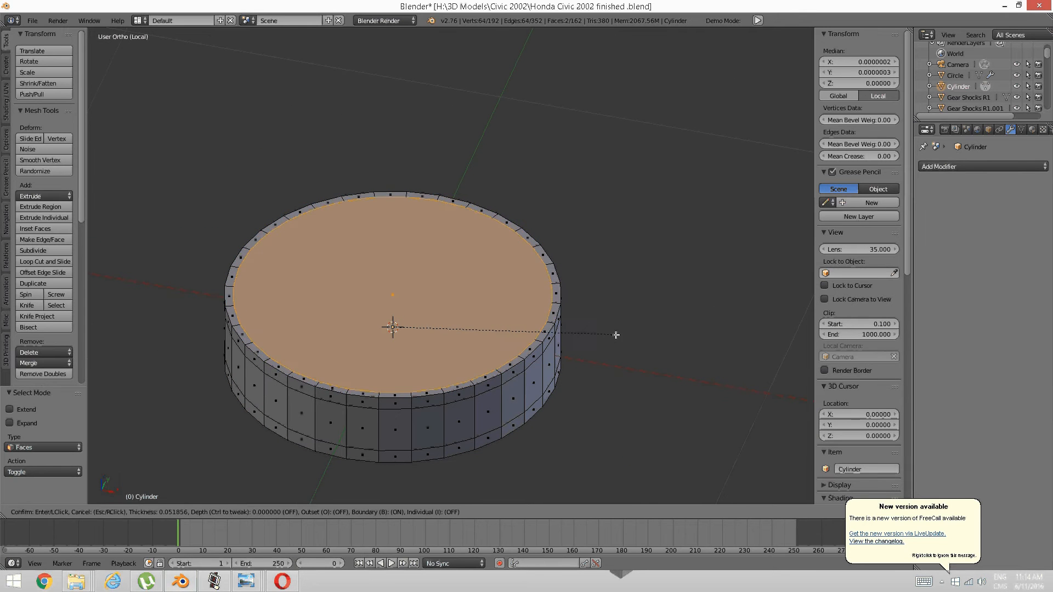
{"action": "left_click", "coordinate": [607, 334]}
Restore the selection of both cap faces and inset them again, leaving a central face about half the cylinder's width.
{"action": "key", "text": "a"}
{"action": "right_click", "coordinate": [459, 315]}
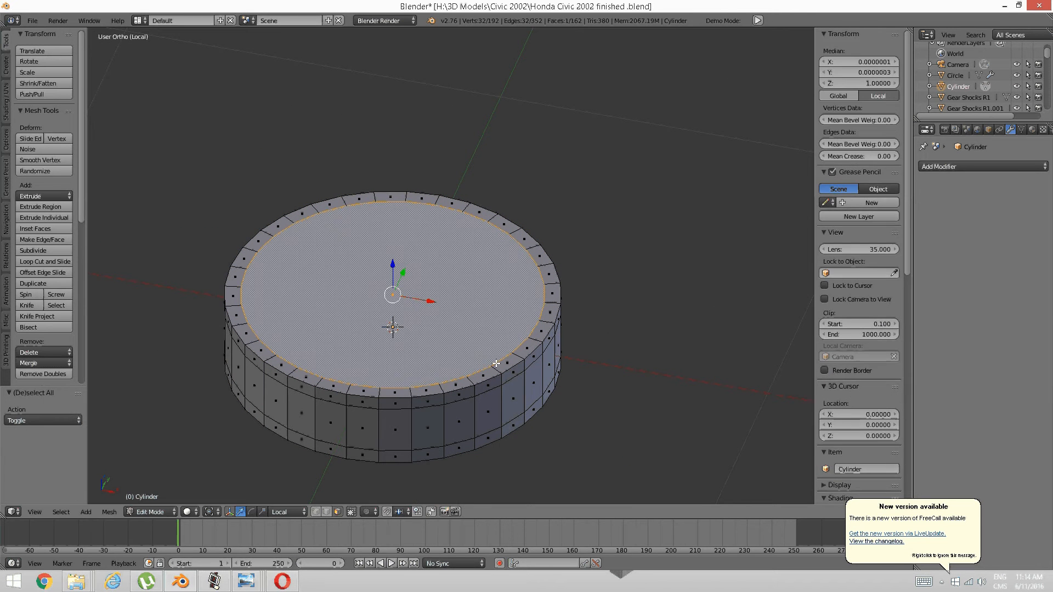
{"action": "key", "text": "ctrl+z"}
{"action": "key", "text": "ctrl+z"}
{"action": "key", "text": "i"}
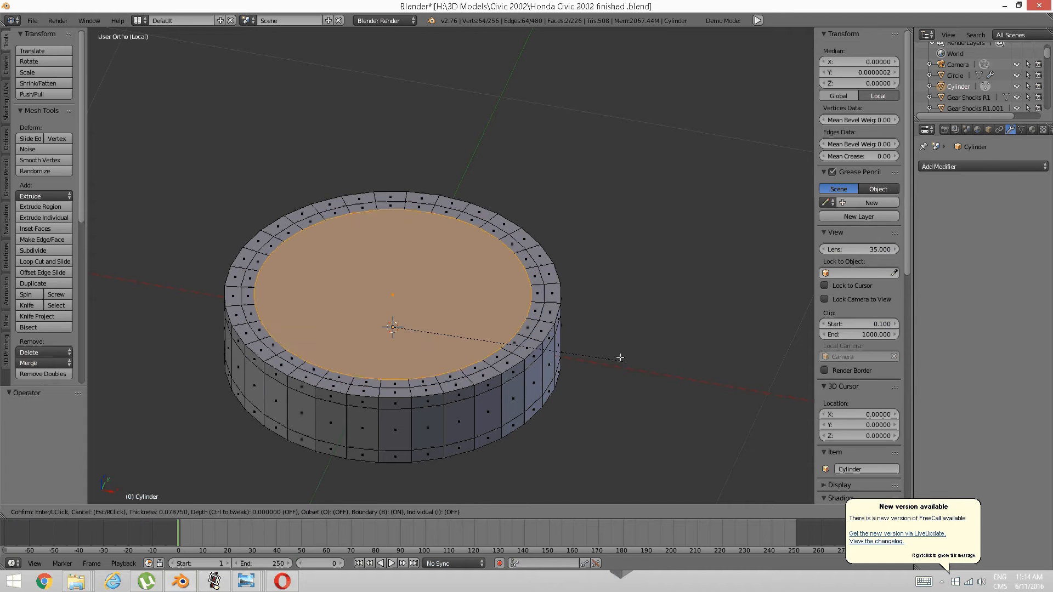
{"action": "left_click", "coordinate": [495, 322]}
Select only the central face on the cylinder's underside and merge its vertices at center.
{"action": "key", "text": "a"}
{"action": "right_click", "coordinate": [430, 337]}
{"action": "middle_click_drag", "start_coordinate": [430, 338], "coordinate": [424, 277]}
{"action": "right_click", "coordinate": [424, 277], "text": "shift"}
{"action": "key", "text": "a"}
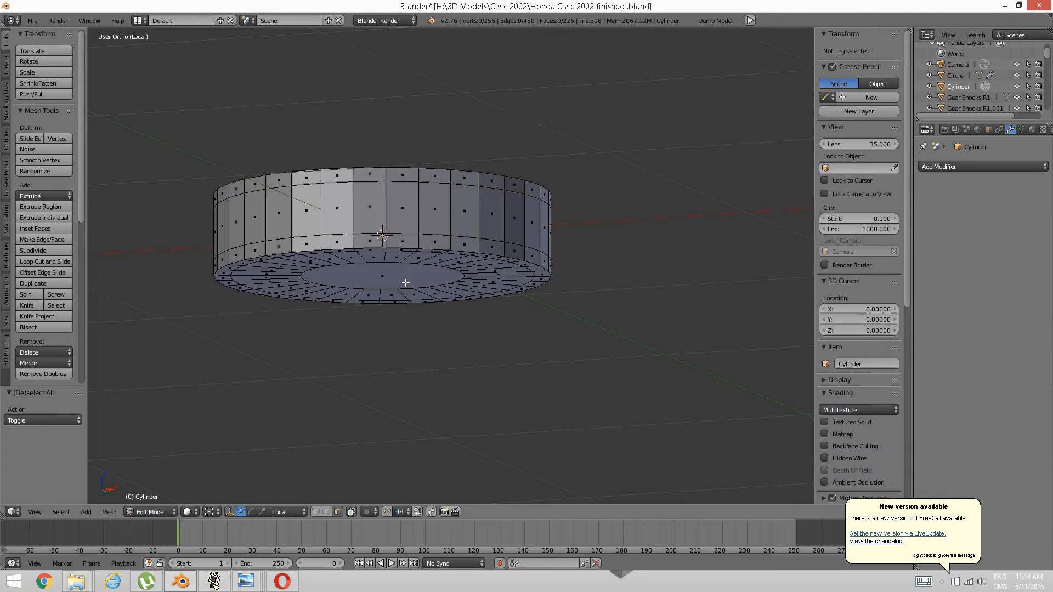
{"action": "right_click", "coordinate": [404, 281]}
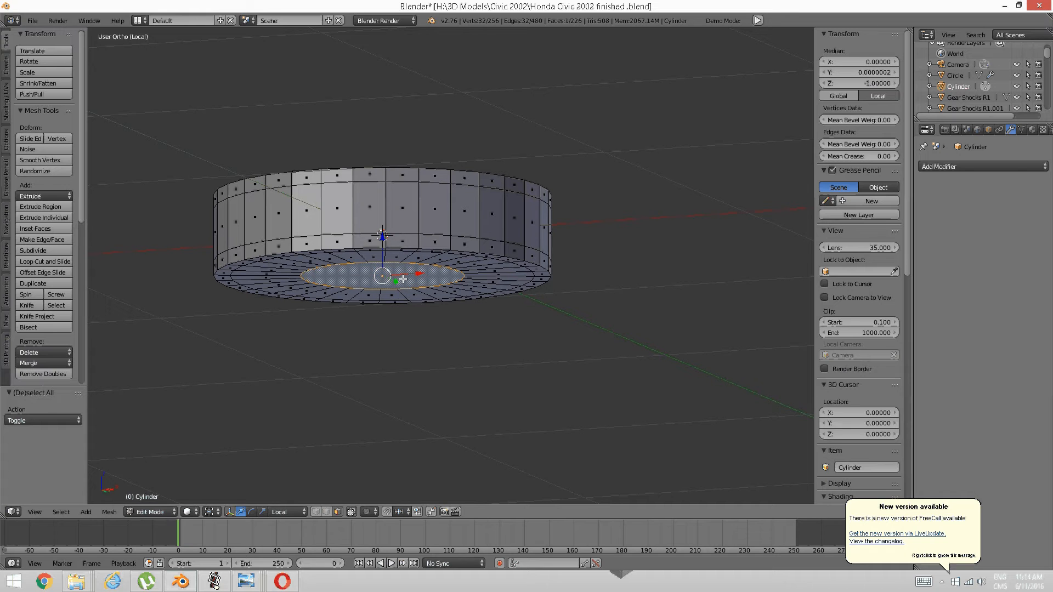
{"action": "key", "text": "alt+m"}
{"action": "left_click", "coordinate": [423, 326]}
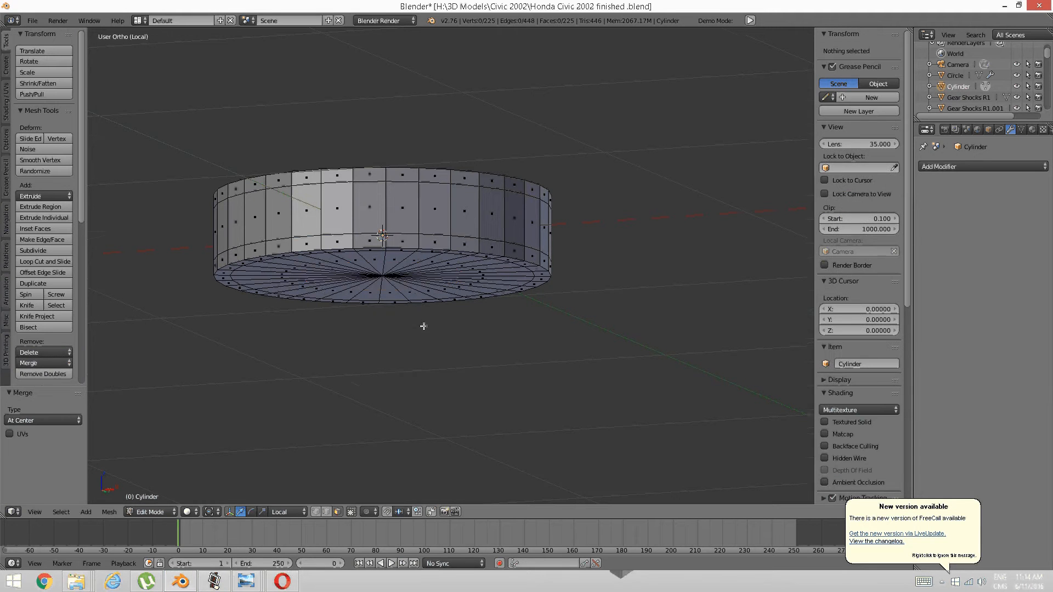
Merge the central face on the cylinder's top at center and clear the selection.
{"action": "middle_click_drag", "start_coordinate": [423, 327], "coordinate": [427, 384]}
{"action": "key", "text": "a"}
{"action": "key", "text": "a"}
{"action": "right_click", "coordinate": [418, 300]}
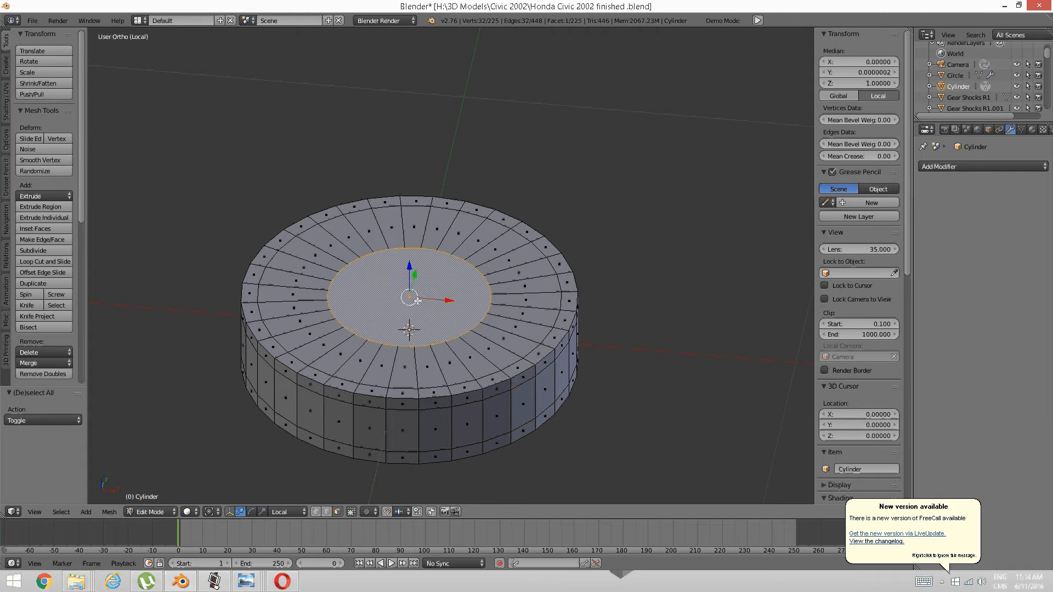
{"action": "key", "text": "alt+m"}
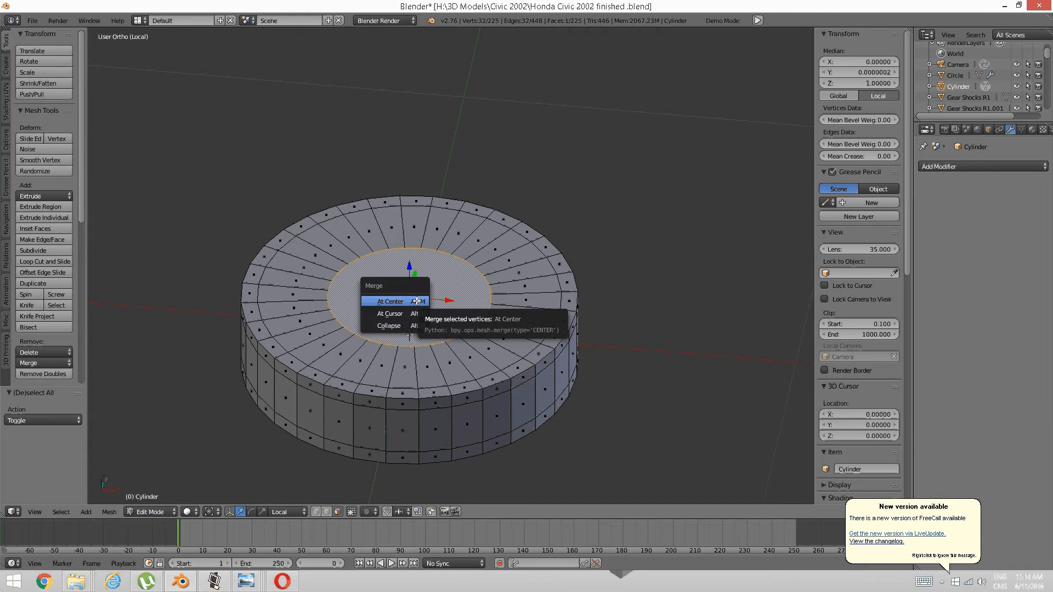
{"action": "left_click", "coordinate": [417, 301]}
{"action": "scroll", "coordinate": [417, 302], "scroll_direction": "down", "scroll_amount": 2}
{"action": "key", "text": "a"}
{"action": "key", "text": "a"}
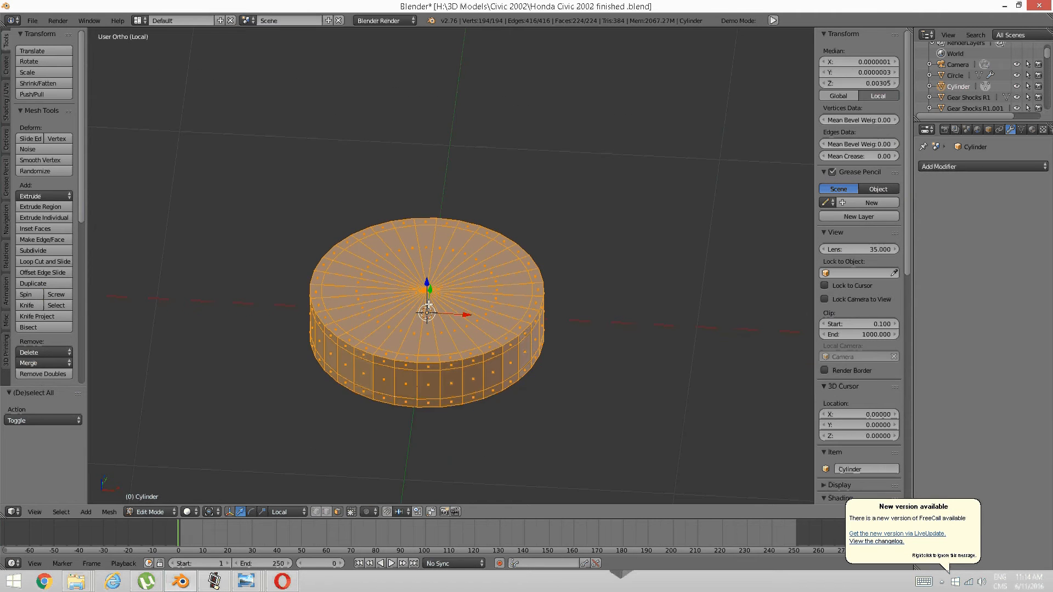
{"action": "key", "text": "a"}
In top view, circle-select all the triangular faces inside the thin border on the cylinder's top.
{"action": "middle_click_drag", "start_coordinate": [419, 310], "coordinate": [400, 332]}
{"action": "scroll", "coordinate": [398, 326], "scroll_direction": "up", "scroll_amount": 2}
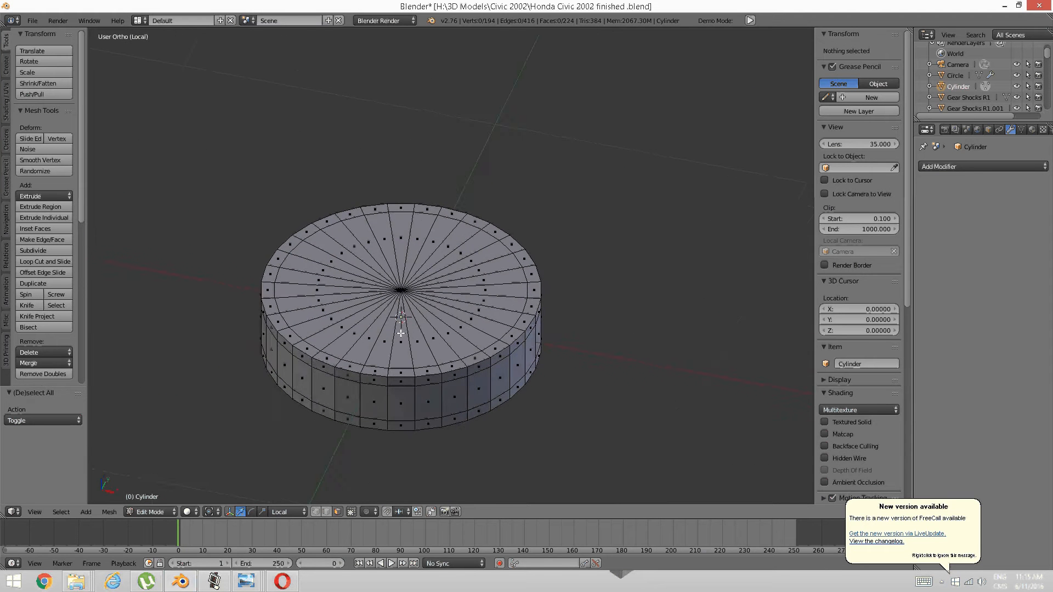
{"action": "scroll", "coordinate": [398, 334], "scroll_direction": "down", "scroll_amount": 1}
{"action": "key", "text": "KP_7"}
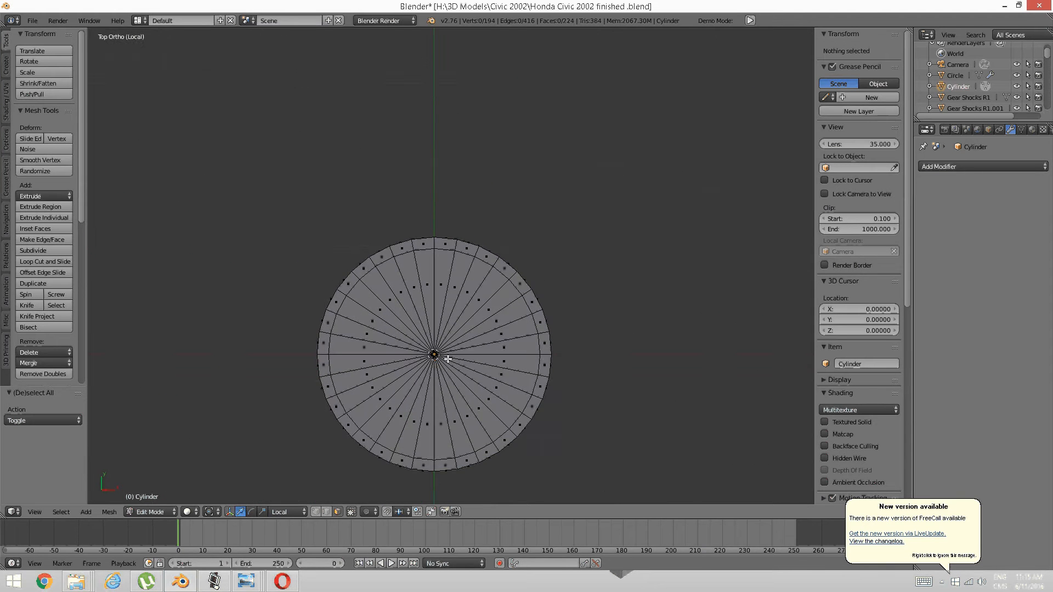
{"action": "right_click", "coordinate": [448, 359]}
{"action": "key", "text": "a"}
{"action": "key", "text": "a"}
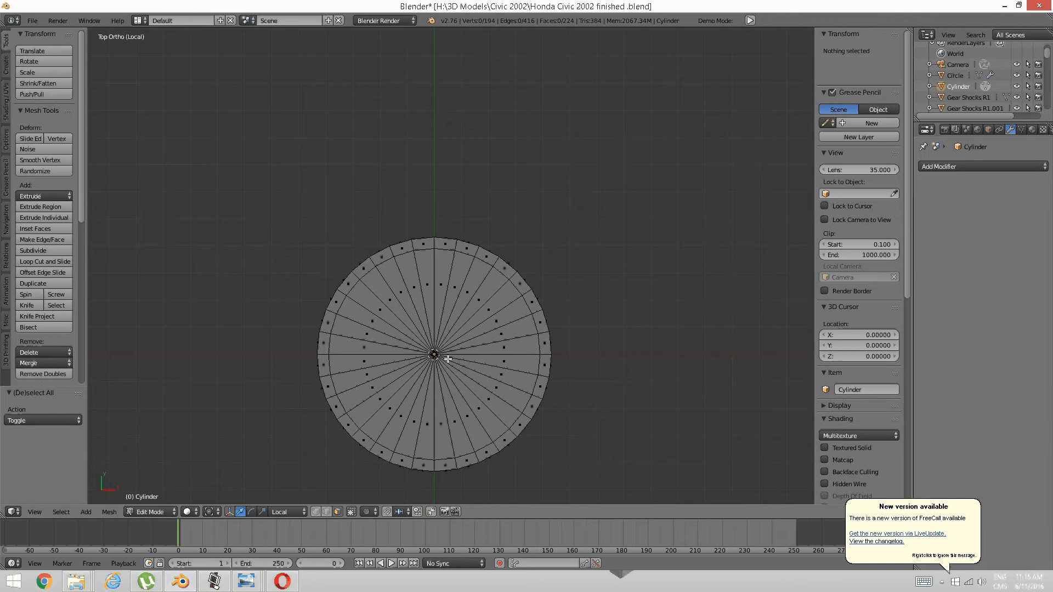
{"action": "key", "text": "ctrl+Tab"}
{"action": "left_click", "coordinate": [381, 355]}
{"action": "key", "text": "c"}
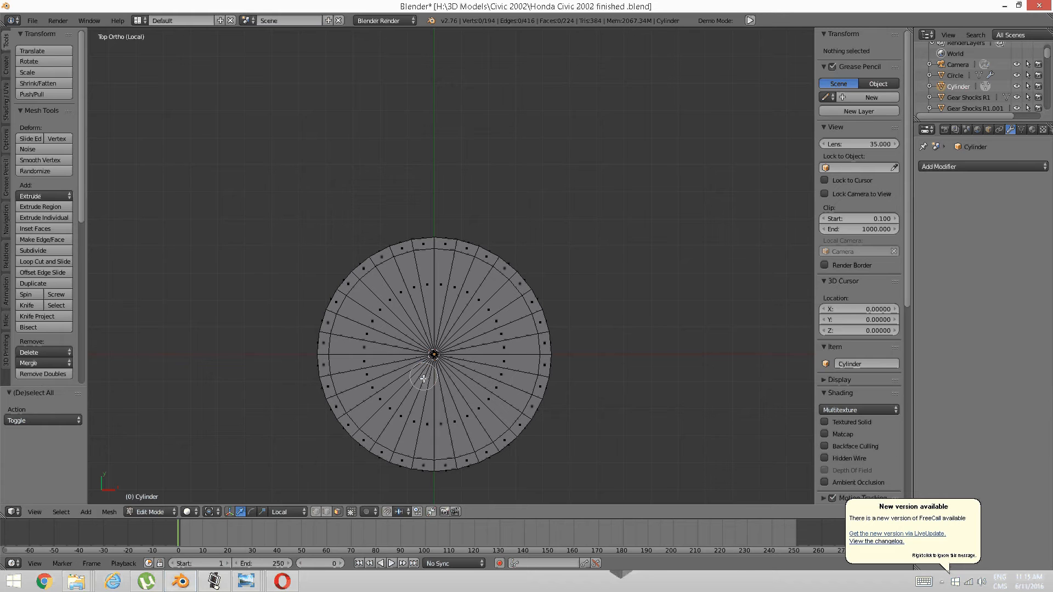
{"action": "mouse_move", "coordinate": [425, 378]}
{"action": "left_mouse_down"}
{"action": "mouse_move", "coordinate": [378, 417]}
{"action": "mouse_move", "coordinate": [494, 297]}
{"action": "mouse_move", "coordinate": [430, 382]}
{"action": "left_mouse_up"}
{"action": "right_click", "coordinate": [430, 382]}
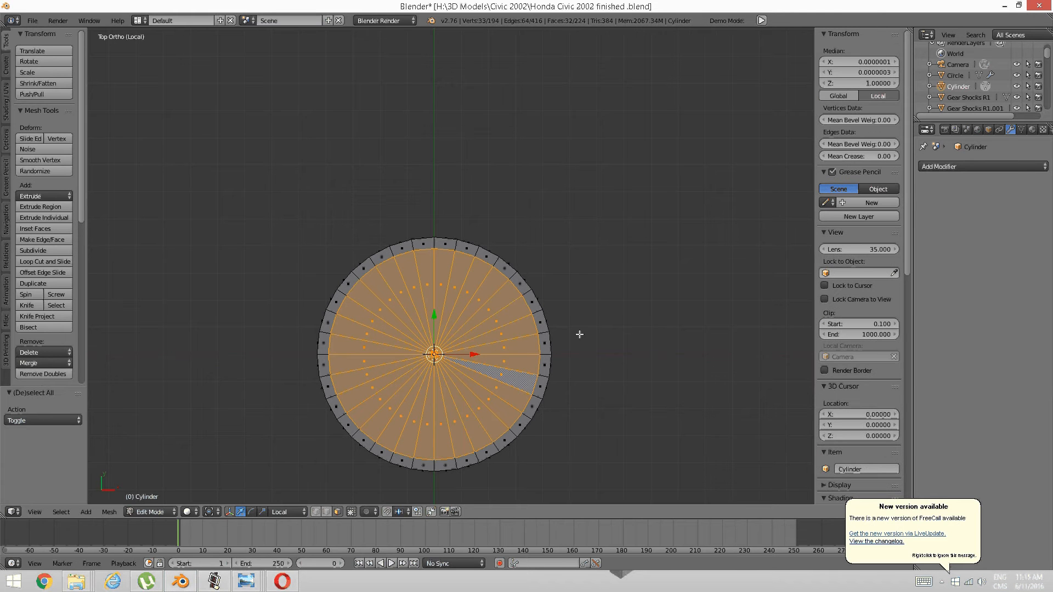
Duplicate the selected top faces in place and scale the copy uniformly to 0.508.
{"action": "key", "text": "shift+d"}
{"action": "right_click", "coordinate": [554, 315]}
{"action": "key", "text": "s"}
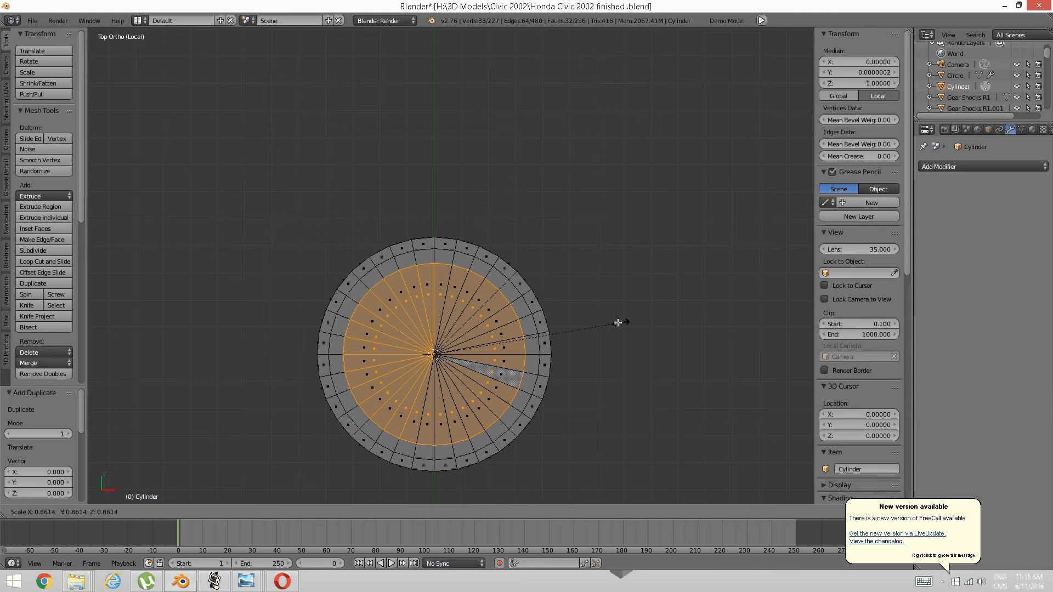
{"action": "left_click", "coordinate": [546, 338]}
{"action": "middle_click_drag", "start_coordinate": [546, 338], "coordinate": [417, 423]}
Check the knobs in the dashboard photo in Windows Photo Viewer, return to Blender, and scale the duplicated disc by 1.213.
{"action": "mouse_move", "coordinate": [245, 575]}
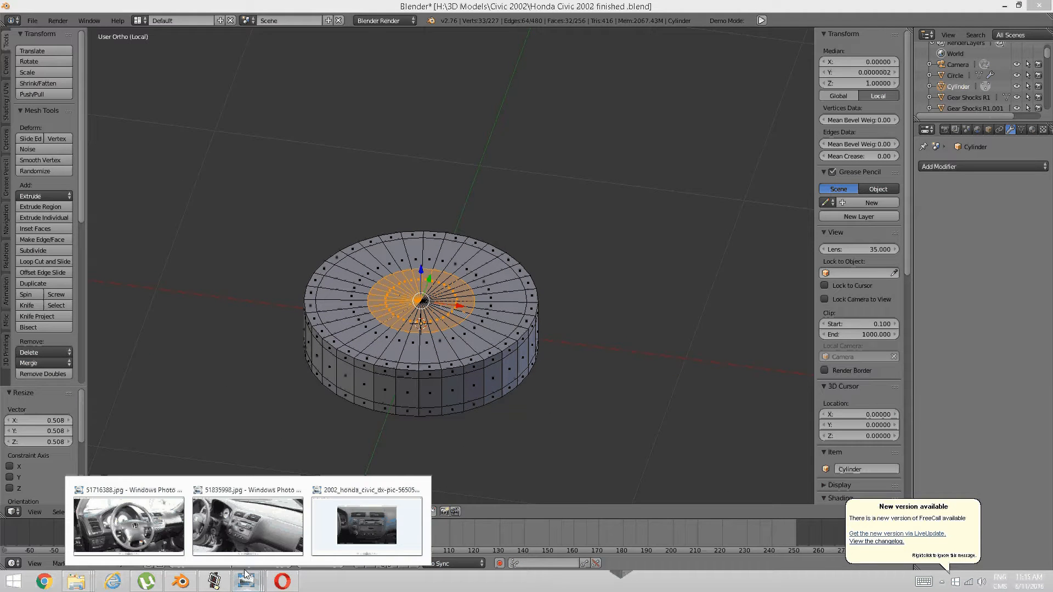
{"action": "left_click", "coordinate": [343, 532]}
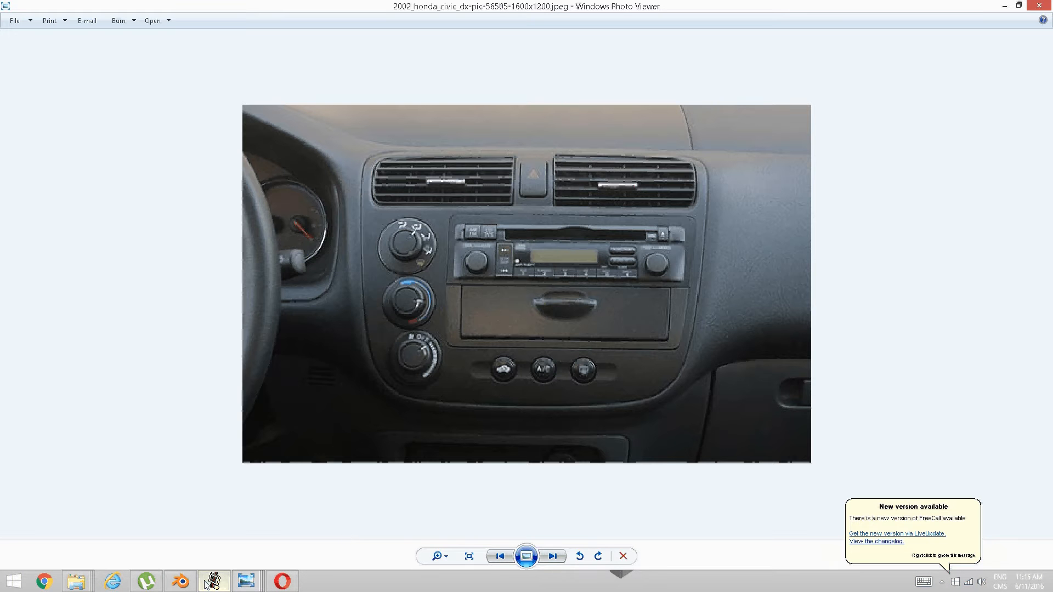
{"action": "left_click", "coordinate": [180, 581]}
{"action": "key", "text": "s"}
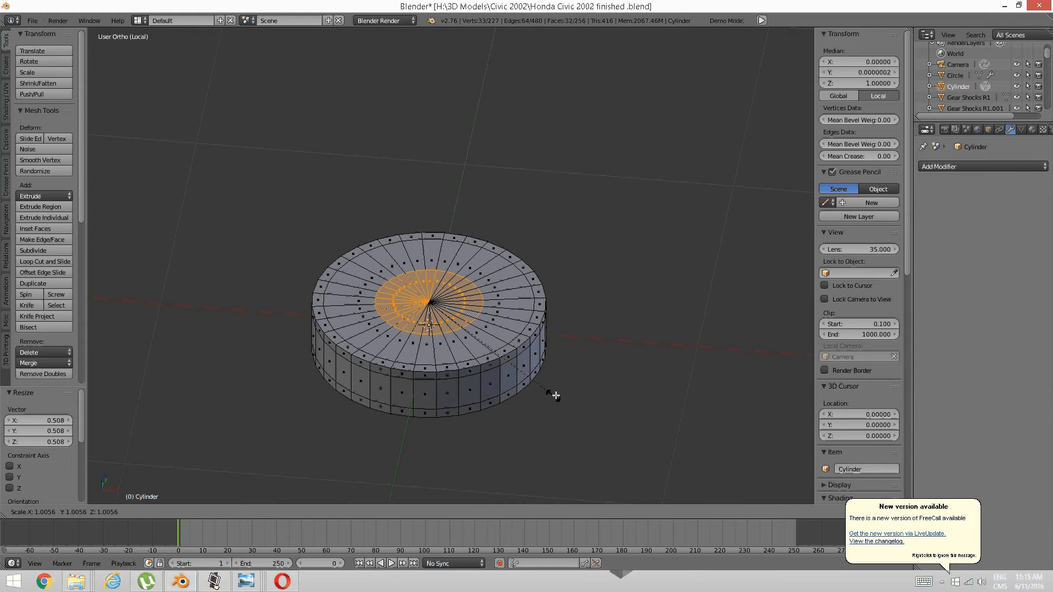
{"action": "left_click", "coordinate": [586, 404]}
{"action": "left_click", "coordinate": [586, 404]}
Extrude the duplicated disc upward by 0.193 and taper it by scaling its top faces to 0.860.
{"action": "scroll", "coordinate": [517, 371], "scroll_direction": "up", "scroll_amount": 1}
{"action": "middle_click_drag", "start_coordinate": [546, 363], "coordinate": [510, 359], "text": "shift"}
{"action": "key", "text": "e"}
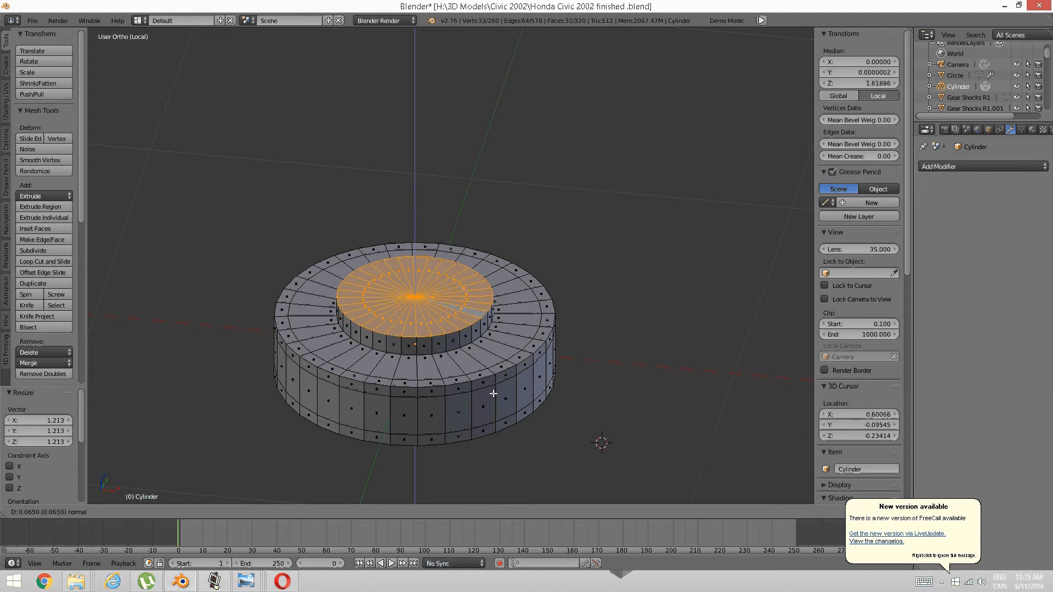
{"action": "left_click", "coordinate": [487, 360]}
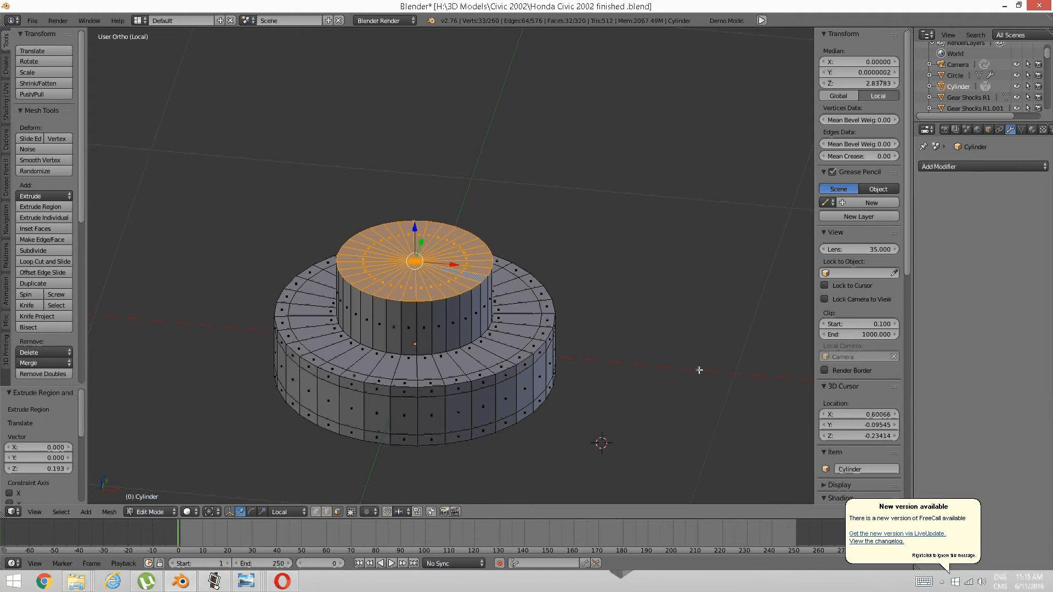
{"action": "key", "text": "s"}
{"action": "left_click", "coordinate": [436, 342]}
{"action": "scroll", "coordinate": [436, 342], "scroll_direction": "up", "scroll_amount": 3}
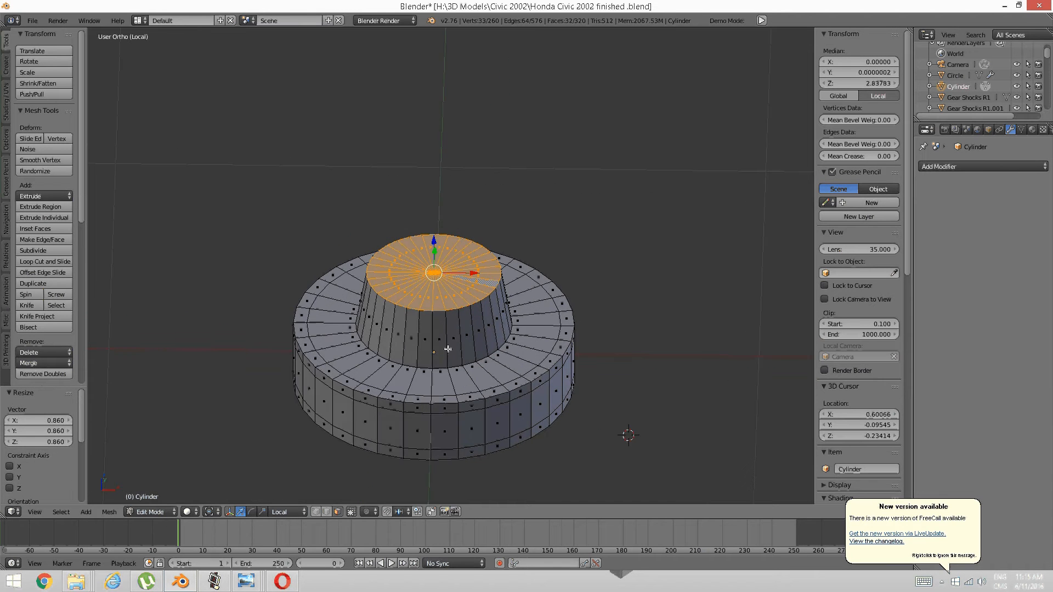
{"action": "middle_click_drag", "start_coordinate": [433, 336], "coordinate": [408, 338]}
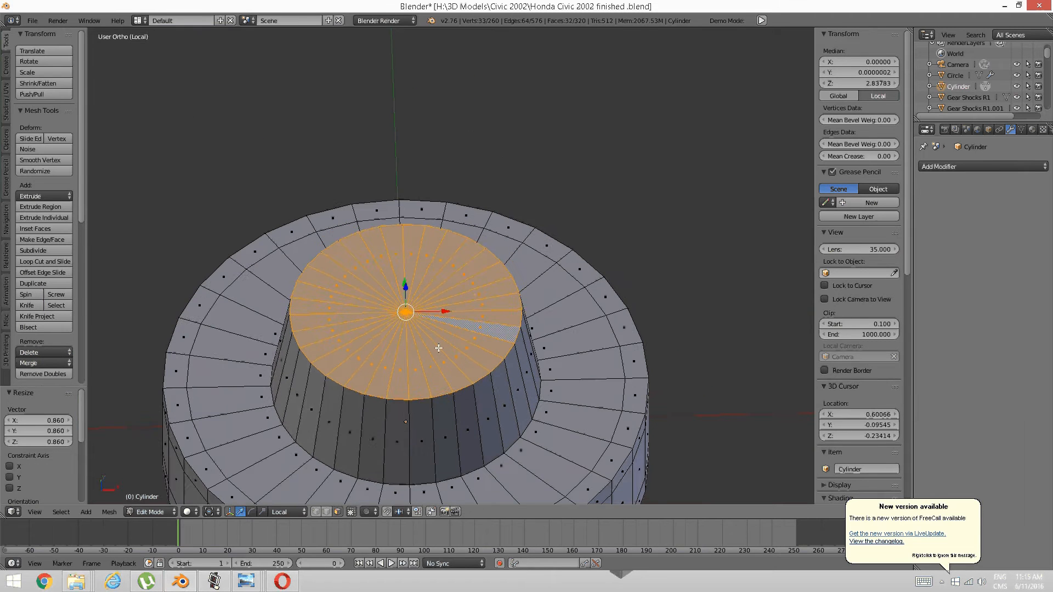
{"action": "key", "text": "a"}
{"action": "scroll", "coordinate": [435, 365], "scroll_direction": "up", "scroll_amount": 1}
{"action": "key", "text": "ctrl+r"}
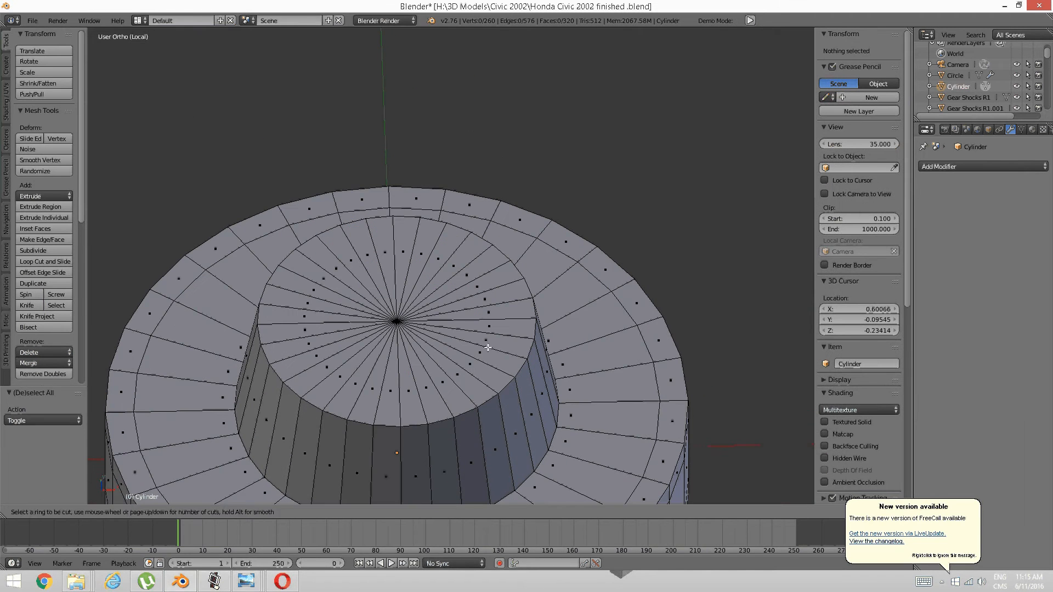
{"action": "key", "text": "Escape"}
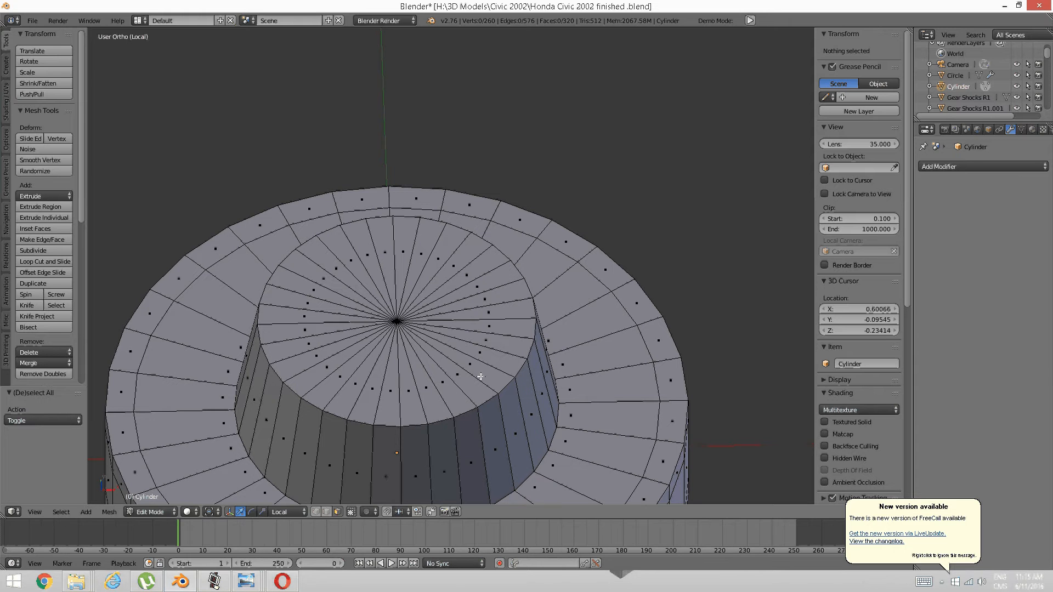
Circle-select the radial edges on the raised knob's top in edge select mode, subdivide them once, and deselect everything.
{"action": "key", "text": "ctrl+Tab"}
{"action": "left_click", "coordinate": [463, 376]}
{"action": "key", "text": "ctrl+Tab"}
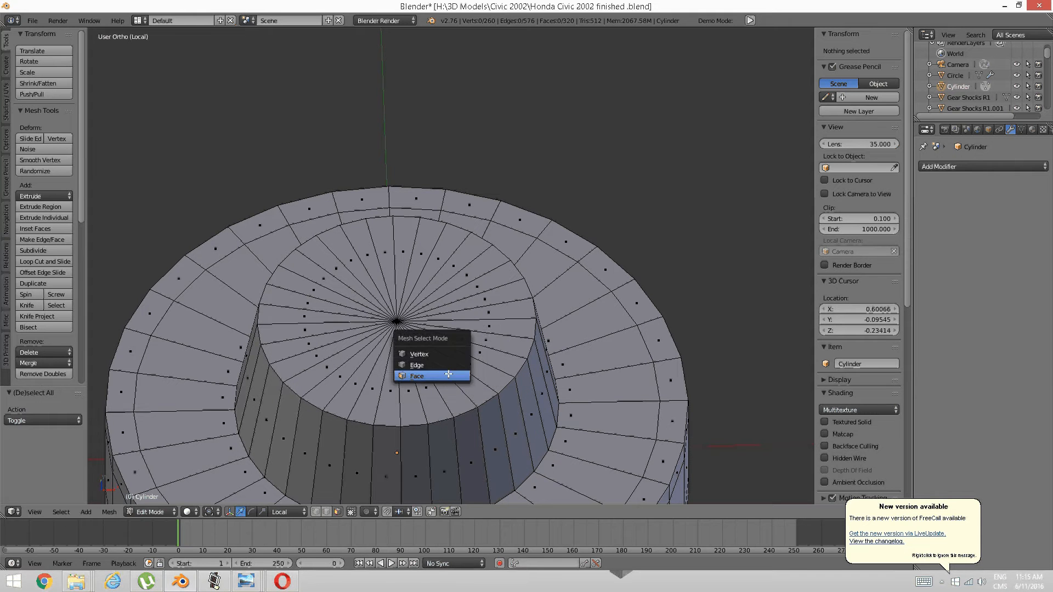
{"action": "left_click", "coordinate": [435, 365]}
{"action": "key", "text": "c"}
{"action": "mouse_move", "coordinate": [435, 369]}
{"action": "left_mouse_down"}
{"action": "mouse_move", "coordinate": [371, 358]}
{"action": "mouse_move", "coordinate": [425, 343]}
{"action": "left_mouse_up"}
{"action": "right_click", "coordinate": [396, 358]}
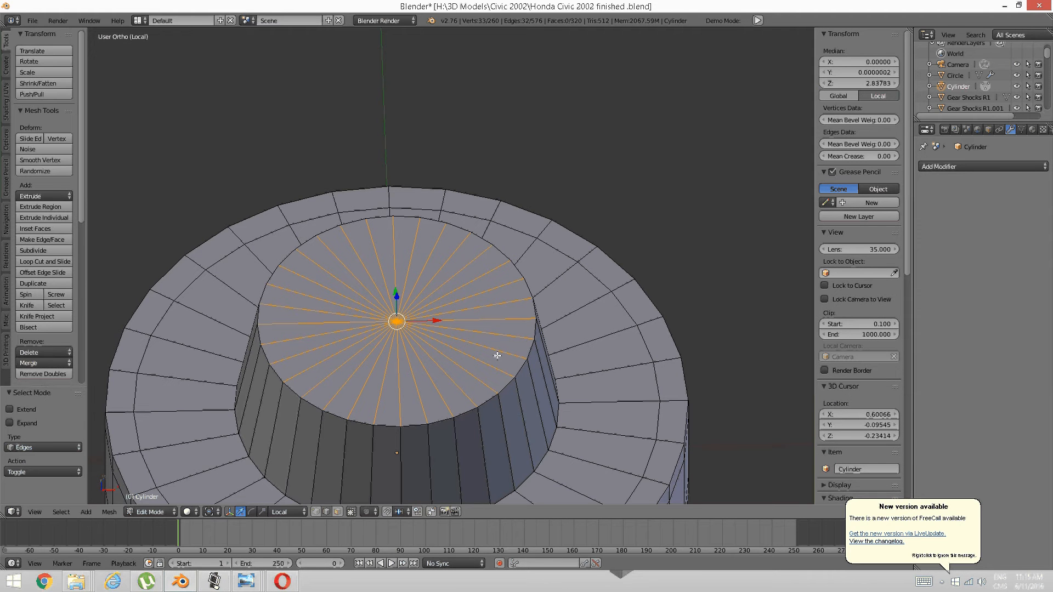
{"action": "key", "text": "w"}
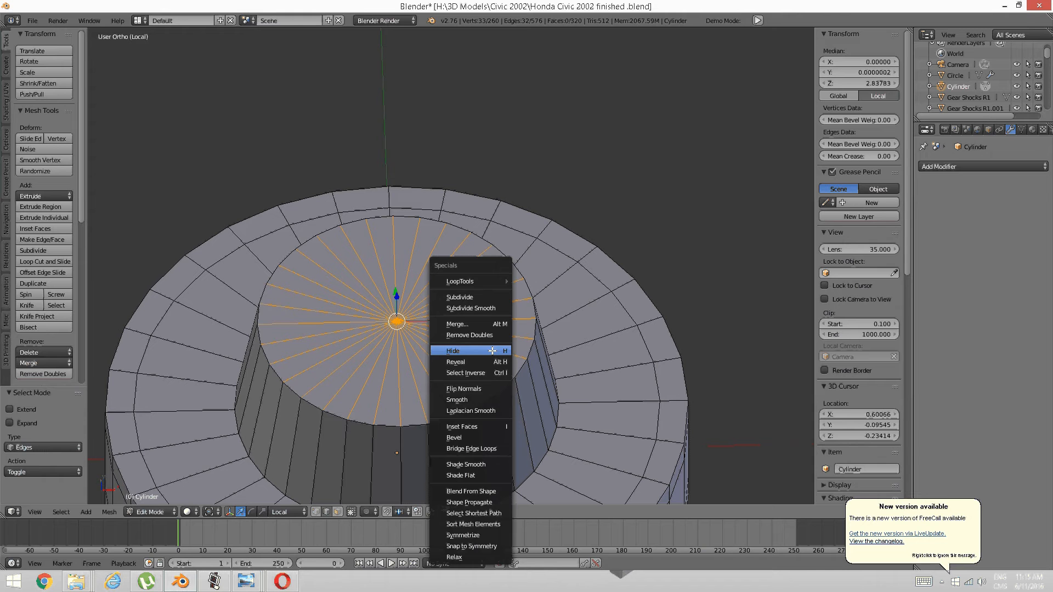
{"action": "left_click", "coordinate": [459, 299]}
{"action": "key", "text": "a"}
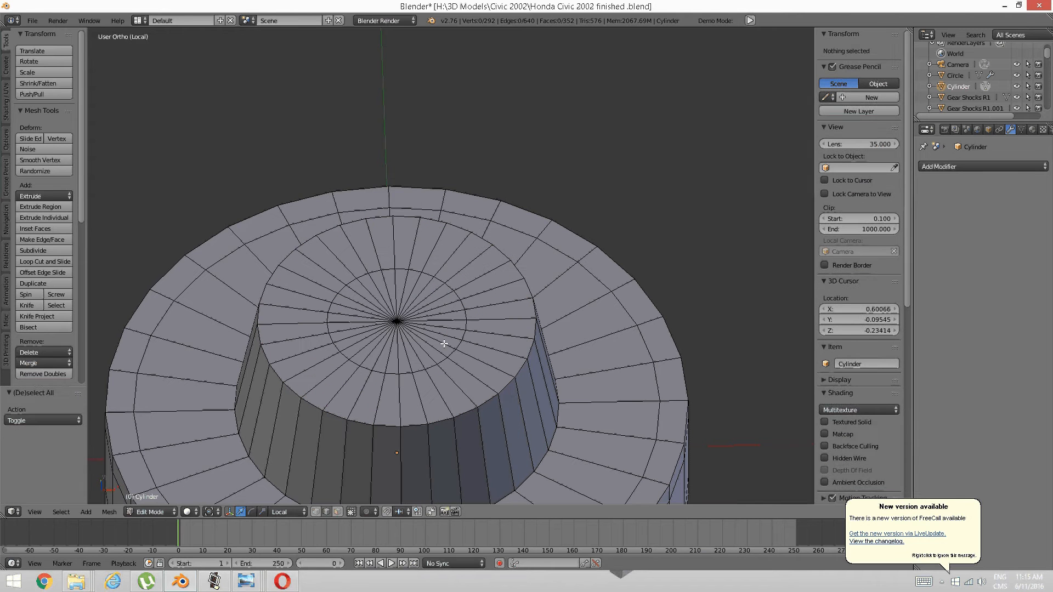
Add two concentric edge loops on the raised knob's top, slid close together near its outer rim.
{"action": "key", "text": "ctrl+r"}
{"action": "left_click", "coordinate": [494, 345]}
{"action": "left_click", "coordinate": [510, 341]}
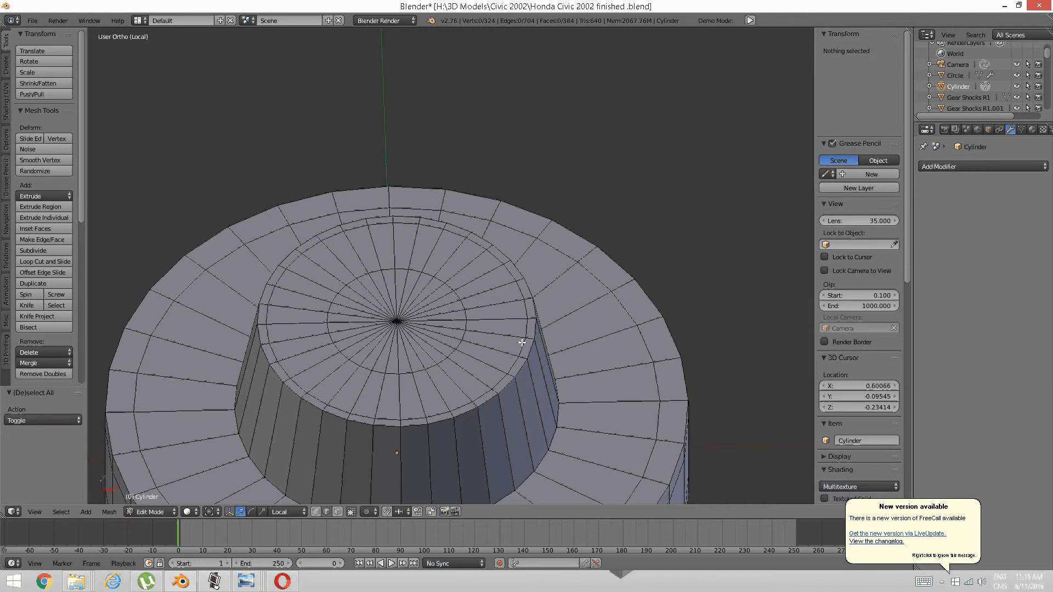
{"action": "key", "text": "ctrl+r"}
{"action": "left_click", "coordinate": [507, 339]}
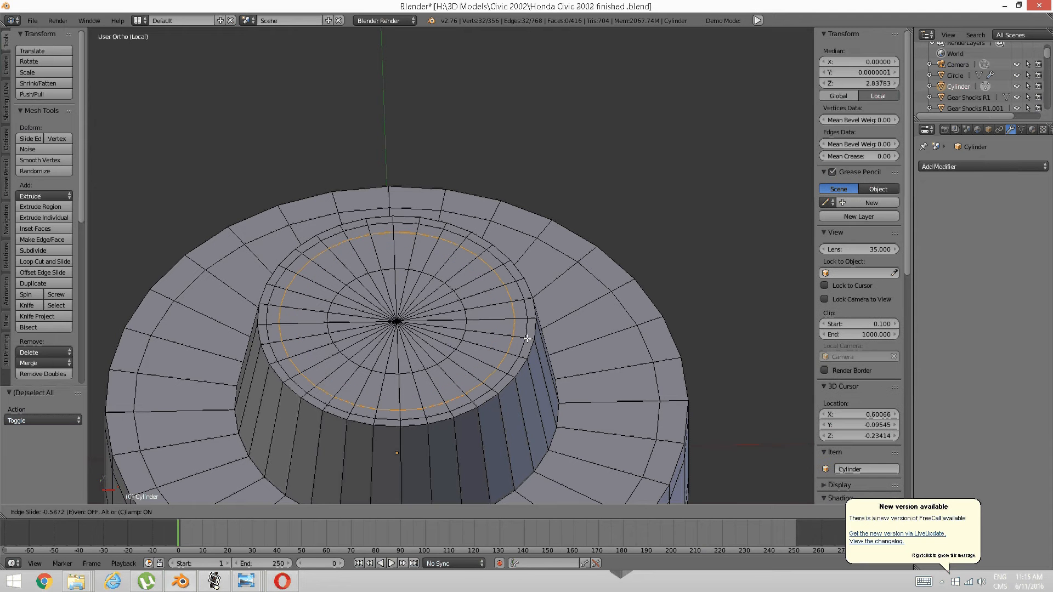
{"action": "left_click", "coordinate": [526, 339]}
{"action": "key", "text": "a"}
Extrude the narrow face ring near the raised knob's top rim downward by 0.020 to form a circular groove, and deselect everything.
{"action": "key", "text": "ctrl+Tab"}
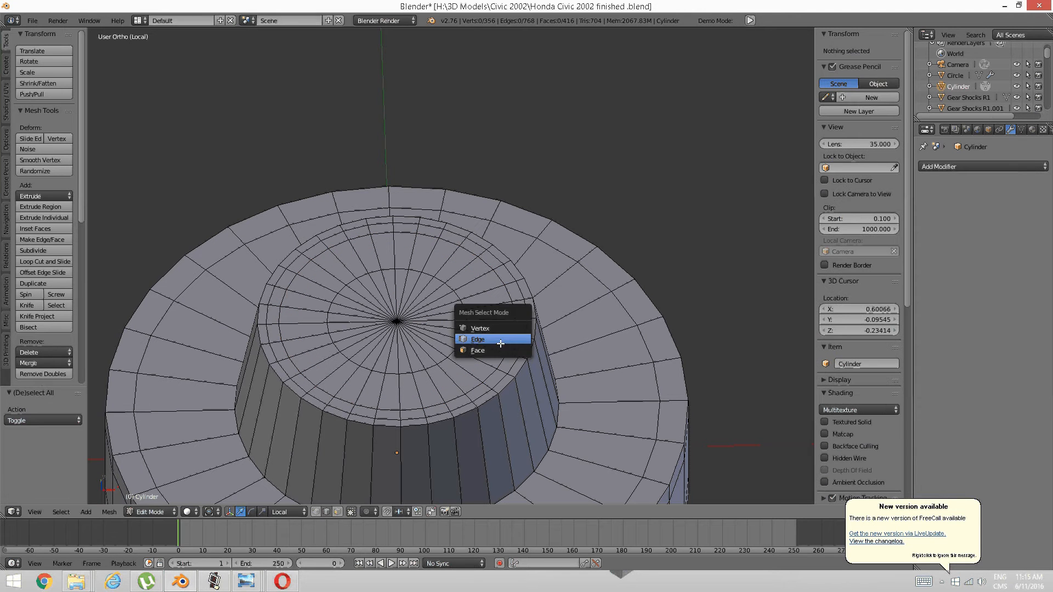
{"action": "left_click", "coordinate": [497, 351]}
{"action": "right_click", "coordinate": [514, 349], "text": "alt"}
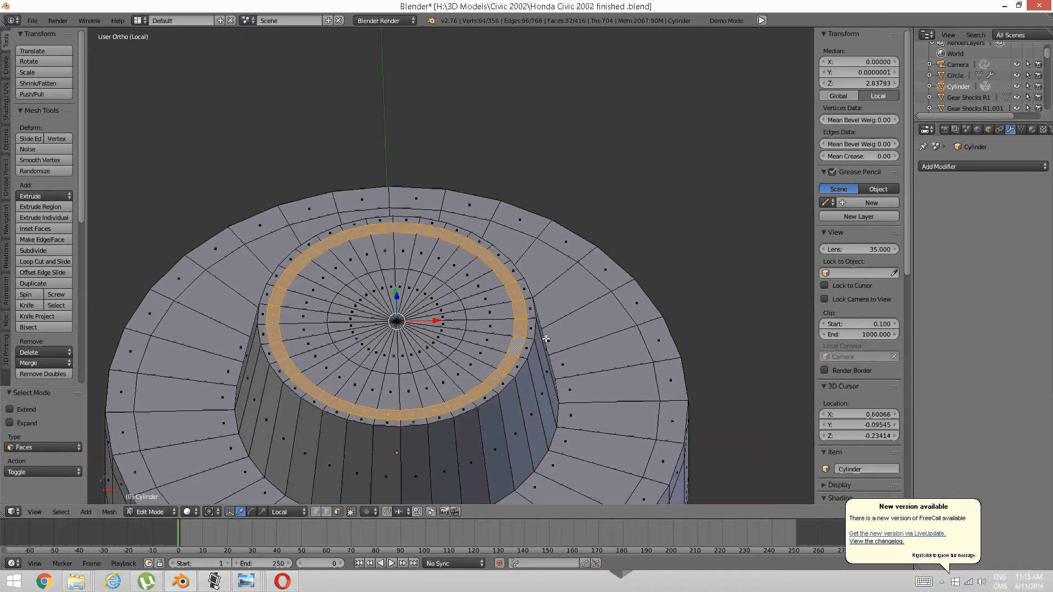
{"action": "key", "text": "e"}
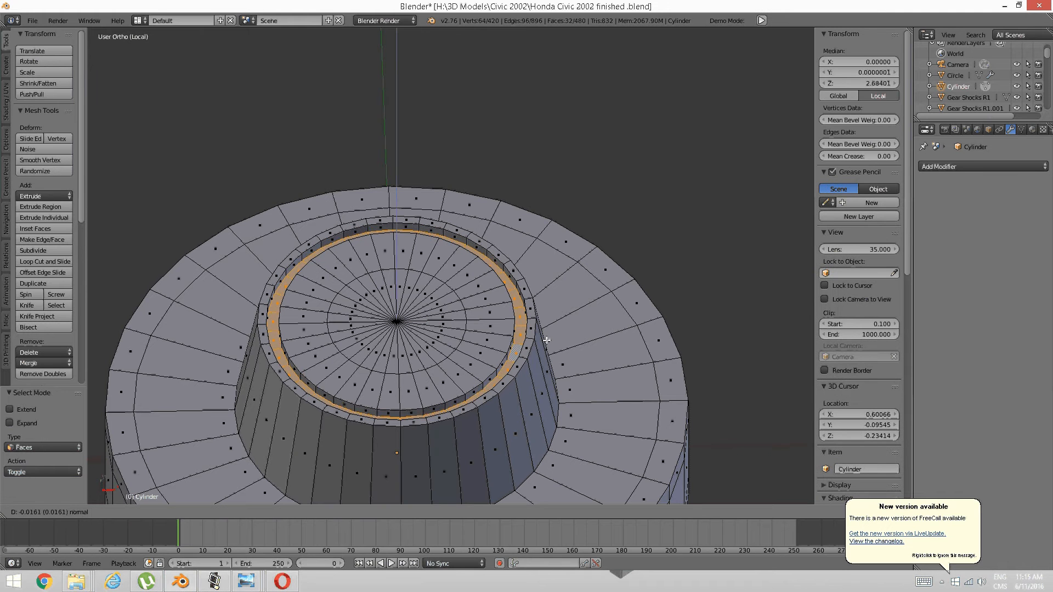
{"action": "left_click", "coordinate": [547, 343]}
{"action": "middle_click_drag", "start_coordinate": [464, 354], "coordinate": [445, 336]}
{"action": "scroll", "coordinate": [436, 314], "scroll_direction": "up", "scroll_amount": 2}
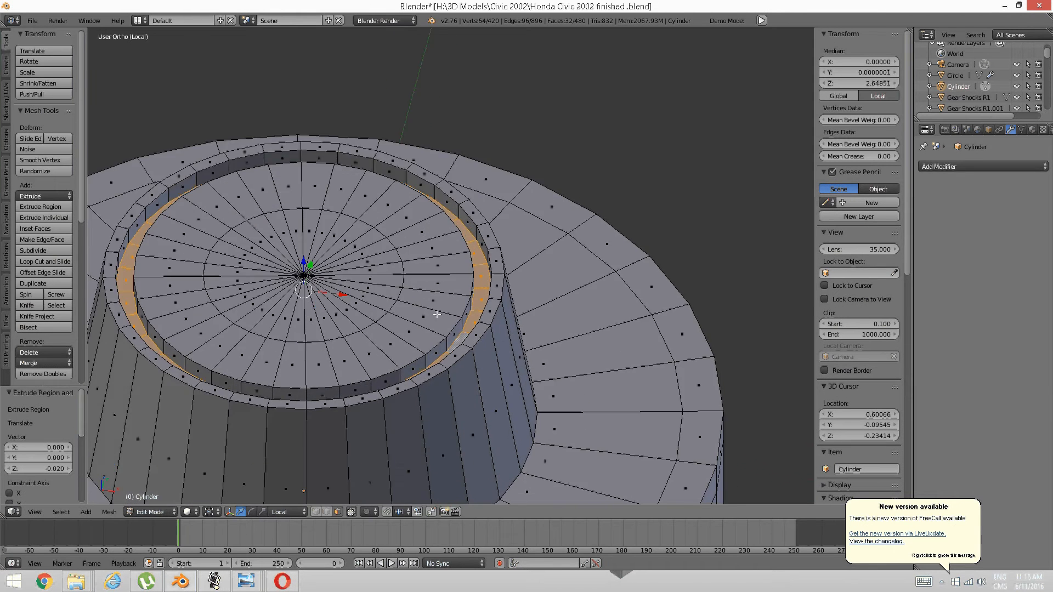
{"action": "middle_click_drag", "start_coordinate": [430, 259], "coordinate": [441, 297], "text": "shift"}
{"action": "key", "text": "a"}
Add supporting edge loops on the groove's outer and inner walls, each slid close to the wall's top edge.
{"action": "key", "text": "ctrl+r"}
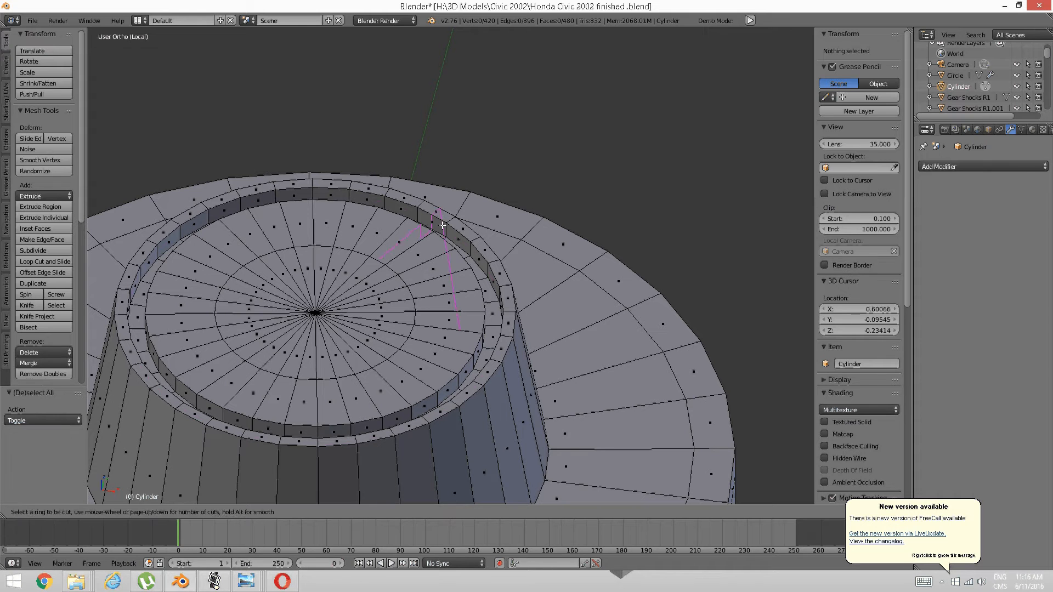
{"action": "left_click", "coordinate": [446, 230]}
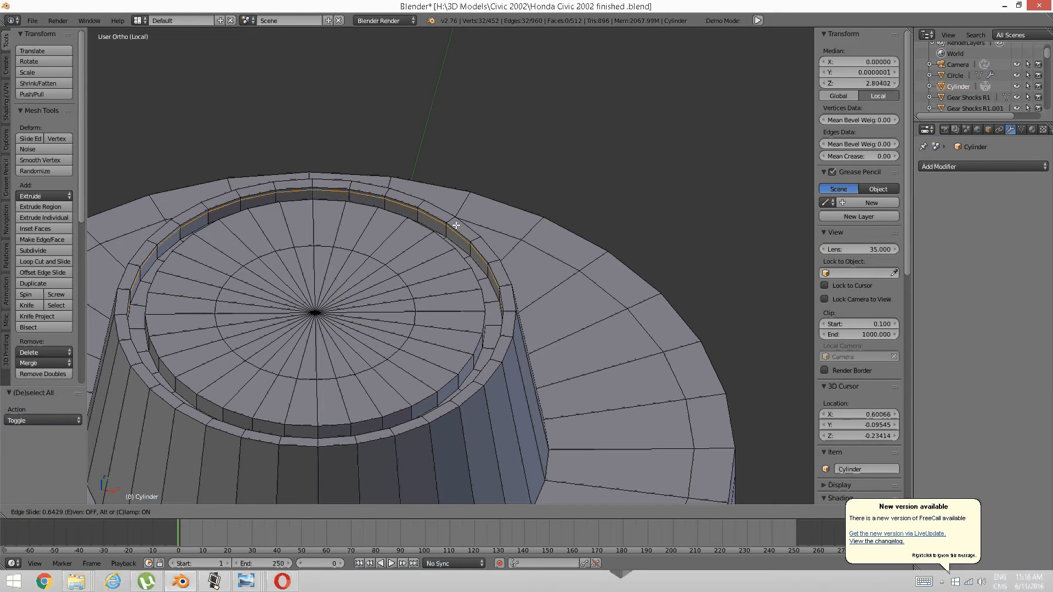
{"action": "left_click", "coordinate": [456, 226]}
{"action": "key", "text": "a"}
{"action": "middle_click_drag", "start_coordinate": [459, 239], "coordinate": [340, 232]}
{"action": "middle_click_drag", "start_coordinate": [340, 232], "coordinate": [510, 331], "text": "shift"}
{"action": "key", "text": "ctrl+r"}
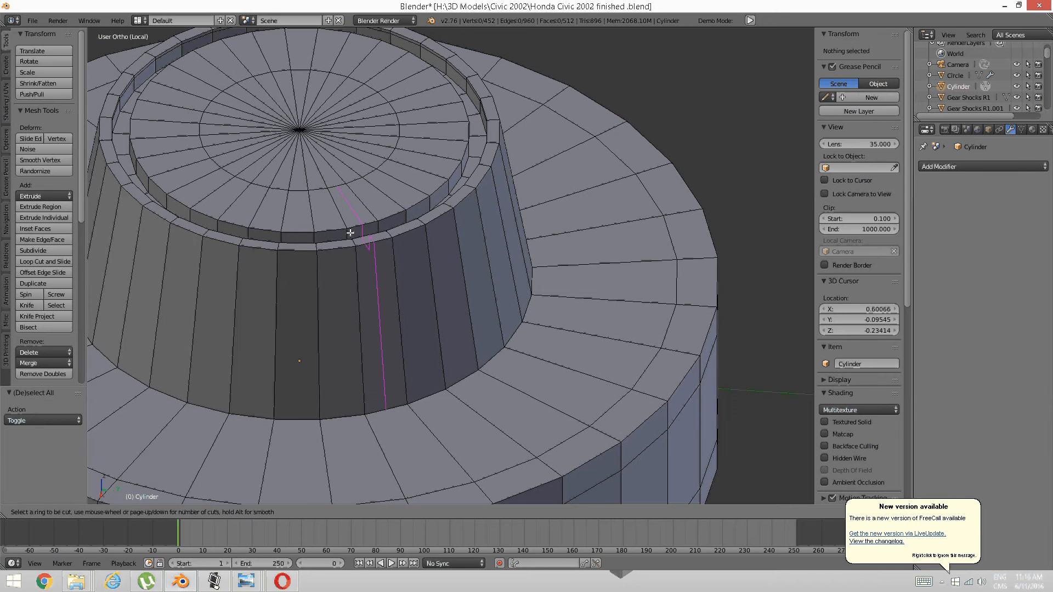
{"action": "left_click", "coordinate": [354, 231]}
{"action": "left_click", "coordinate": [354, 227]}
{"action": "key", "text": "a"}
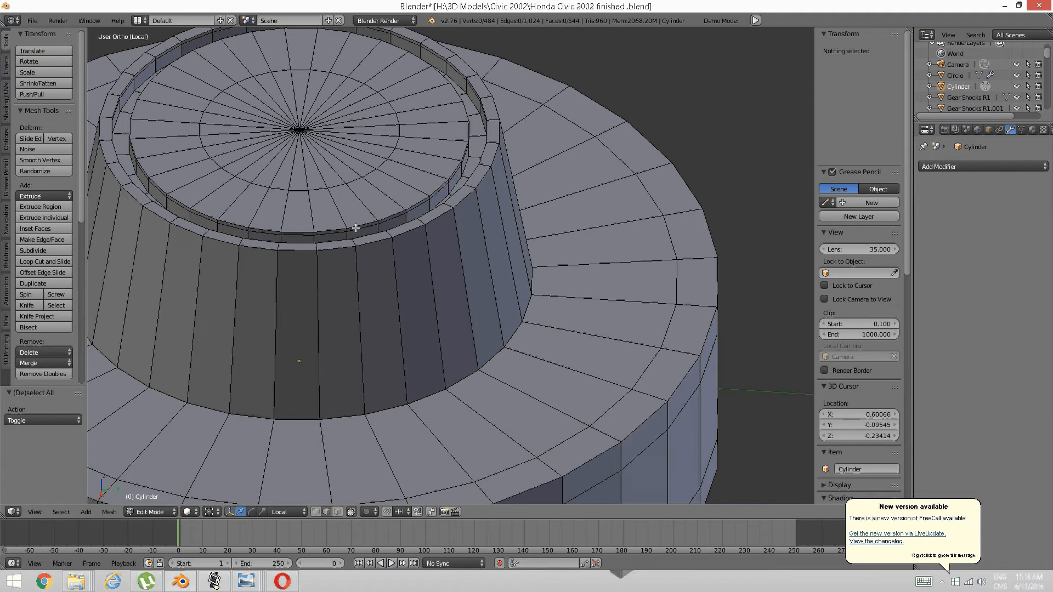
Add supporting edge loops on the groove's inner and outer walls, each slid close to the groove floor.
{"action": "middle_click_drag", "start_coordinate": [354, 228], "coordinate": [454, 193]}
{"action": "key", "text": "ctrl+r"}
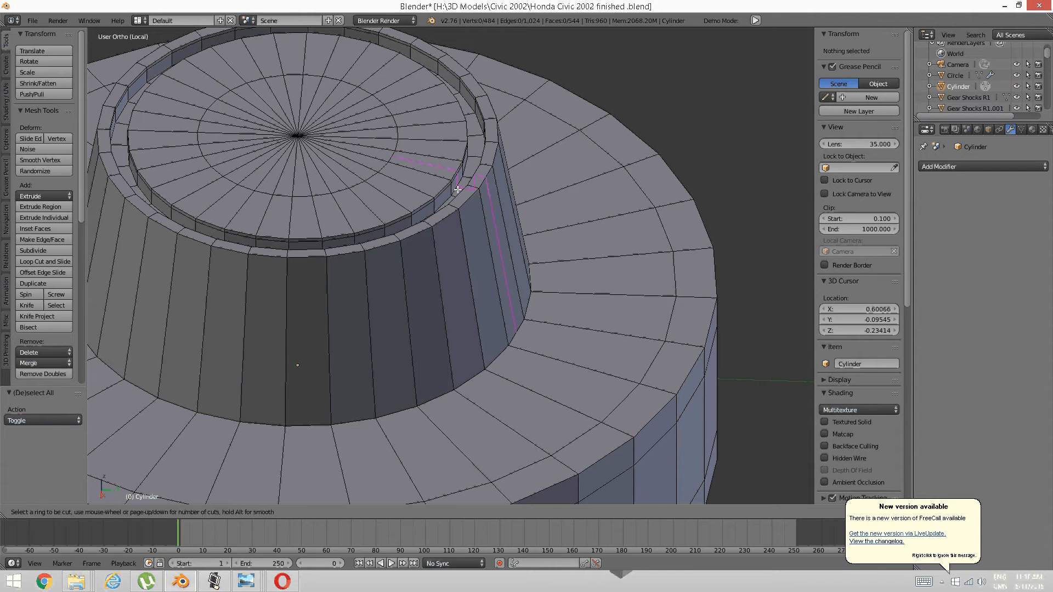
{"action": "left_click", "coordinate": [454, 190]}
{"action": "left_click", "coordinate": [453, 195]}
{"action": "key", "text": "a"}
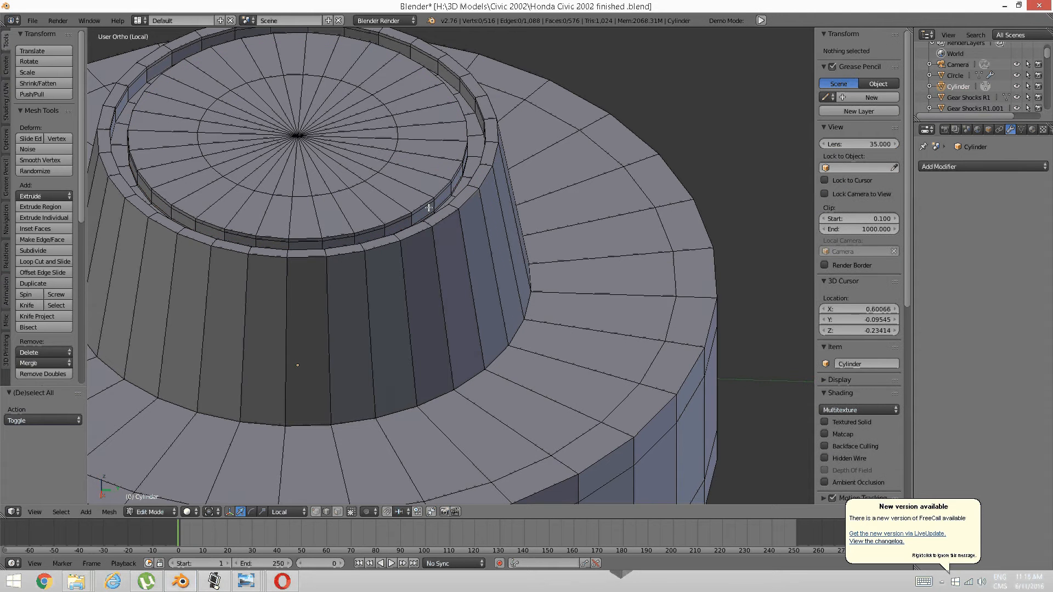
{"action": "middle_click_drag", "start_coordinate": [453, 195], "coordinate": [497, 193]}
{"action": "key", "text": "ctrl+r"}
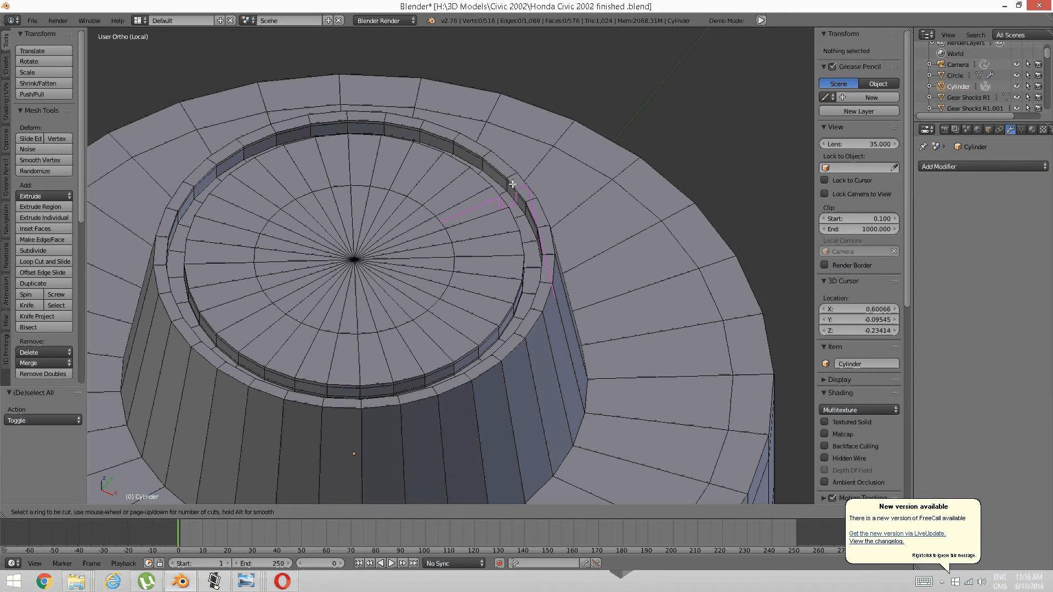
{"action": "left_click", "coordinate": [508, 185]}
{"action": "left_click", "coordinate": [507, 187]}
{"action": "key", "text": "a"}
{"action": "scroll", "coordinate": [510, 210], "scroll_direction": "down", "scroll_amount": 1}
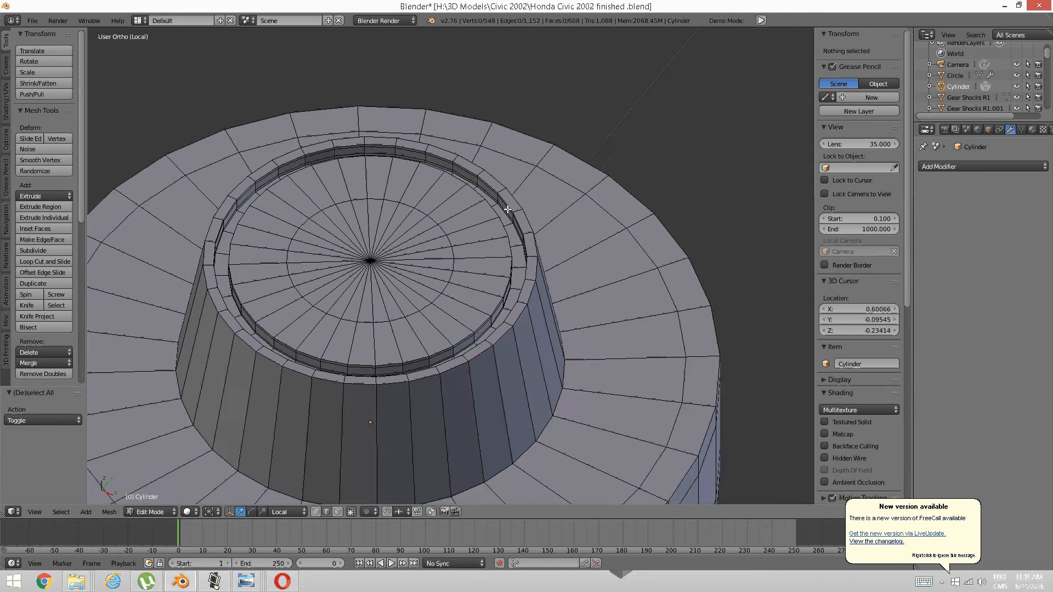
Add two edge loops around the raised knob's tapered side, one slid close to its base and one close to its upper rim.
{"action": "middle_click_drag", "start_coordinate": [511, 212], "coordinate": [529, 217]}
{"action": "scroll", "coordinate": [427, 242], "scroll_direction": "down", "scroll_amount": 2}
{"action": "middle_click_drag", "start_coordinate": [425, 242], "coordinate": [435, 253]}
{"action": "scroll", "coordinate": [425, 305], "scroll_direction": "up", "scroll_amount": 2}
{"action": "middle_click_drag", "start_coordinate": [425, 305], "coordinate": [416, 257]}
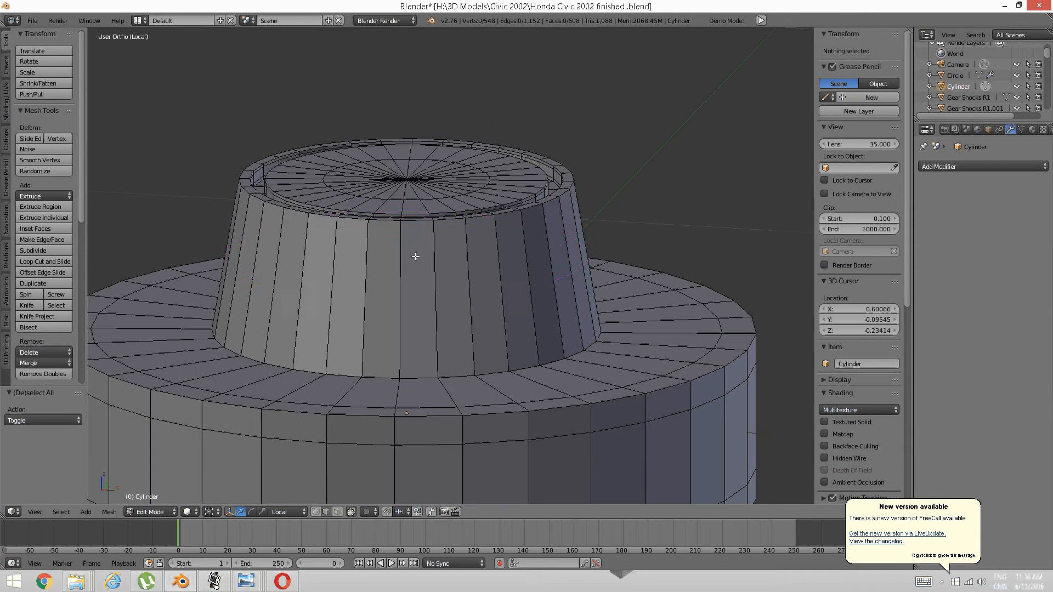
{"action": "key", "text": "ctrl+r"}
{"action": "left_click", "coordinate": [407, 296]}
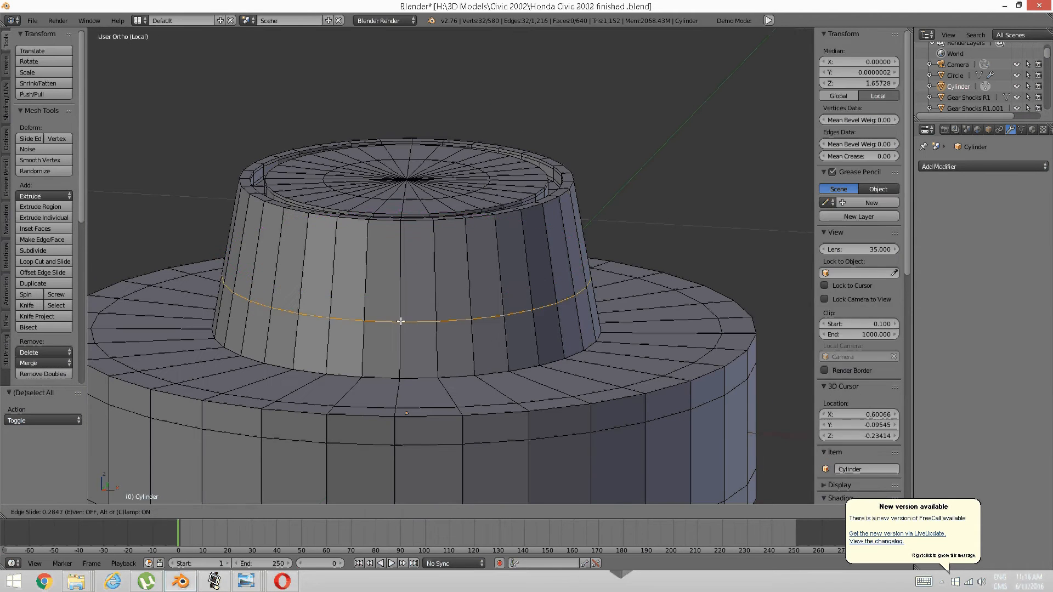
{"action": "left_click", "coordinate": [391, 369]}
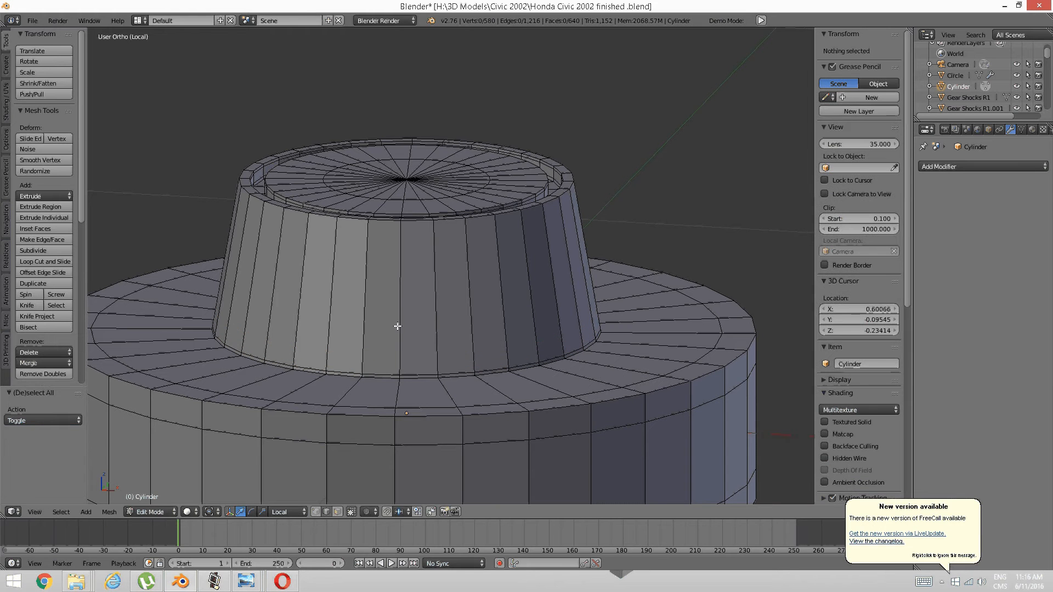
{"action": "key", "text": "ctrl+r"}
{"action": "left_click", "coordinate": [405, 299]}
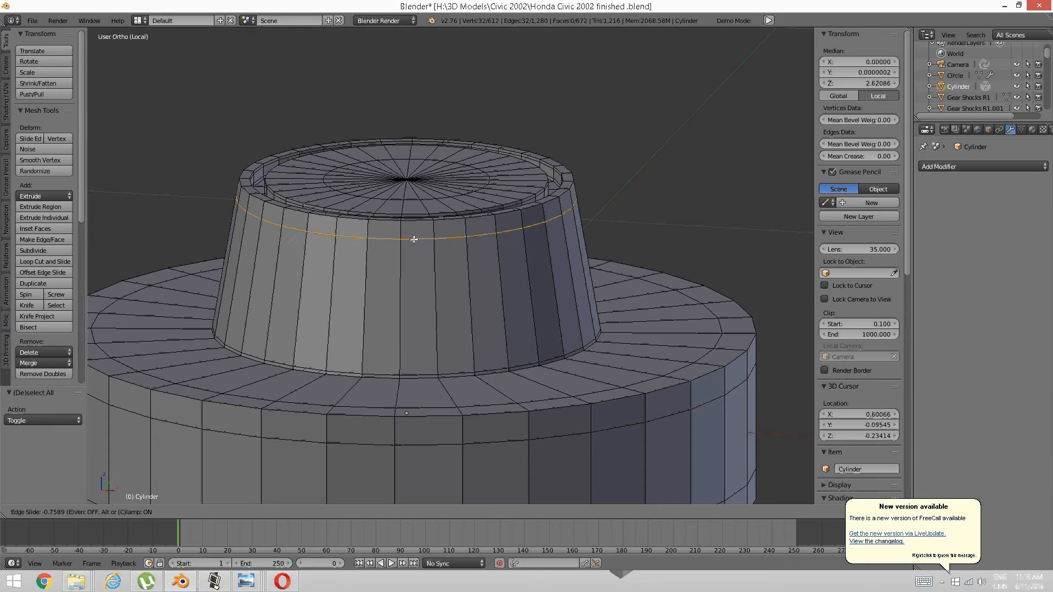
{"action": "left_click", "coordinate": [416, 231]}
{"action": "key", "text": "a"}
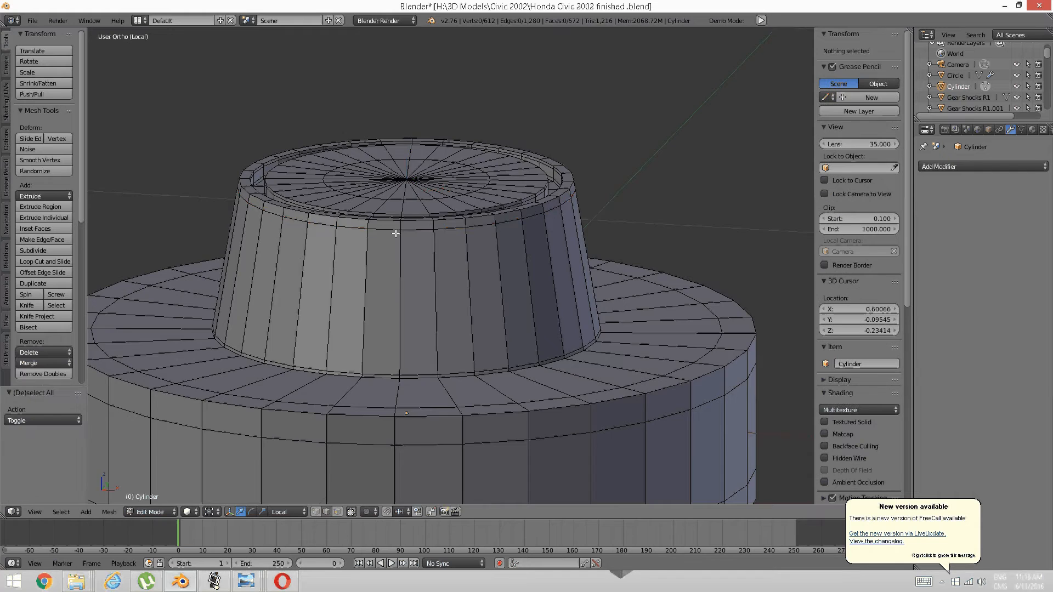
Add two evenly spaced edge loops around the middle of the raised knob's tapered side.
{"action": "middle_click_drag", "start_coordinate": [395, 228], "coordinate": [474, 307]}
{"action": "key", "text": "ctrl+r"}
{"action": "scroll", "coordinate": [427, 324], "scroll_direction": "up", "scroll_amount": 1}
{"action": "left_click", "coordinate": [426, 324]}
{"action": "scroll", "coordinate": [400, 314], "scroll_direction": "up", "scroll_amount": 1}
{"action": "scroll", "coordinate": [409, 328], "scroll_direction": "up", "scroll_amount": 1}
Duplicate two adjacent faces of the raised knob's top disc on the X-axis side and move the copy outward along X past the rim.
{"action": "key", "text": "ctrl+Tab"}
{"action": "left_click", "coordinate": [455, 314]}
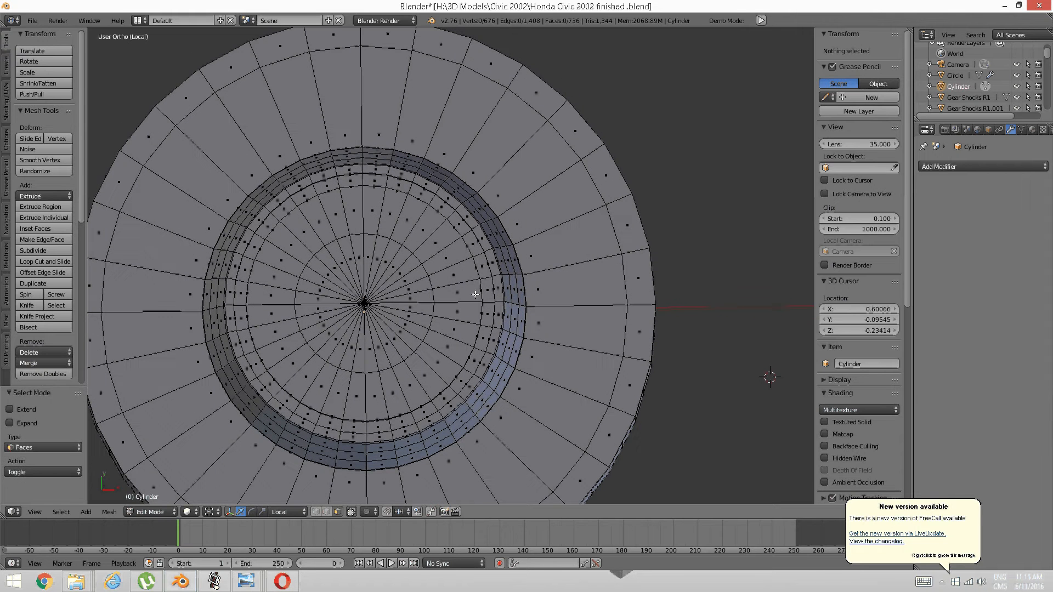
{"action": "right_click", "coordinate": [475, 295]}
{"action": "right_click", "coordinate": [472, 308], "text": "shift"}
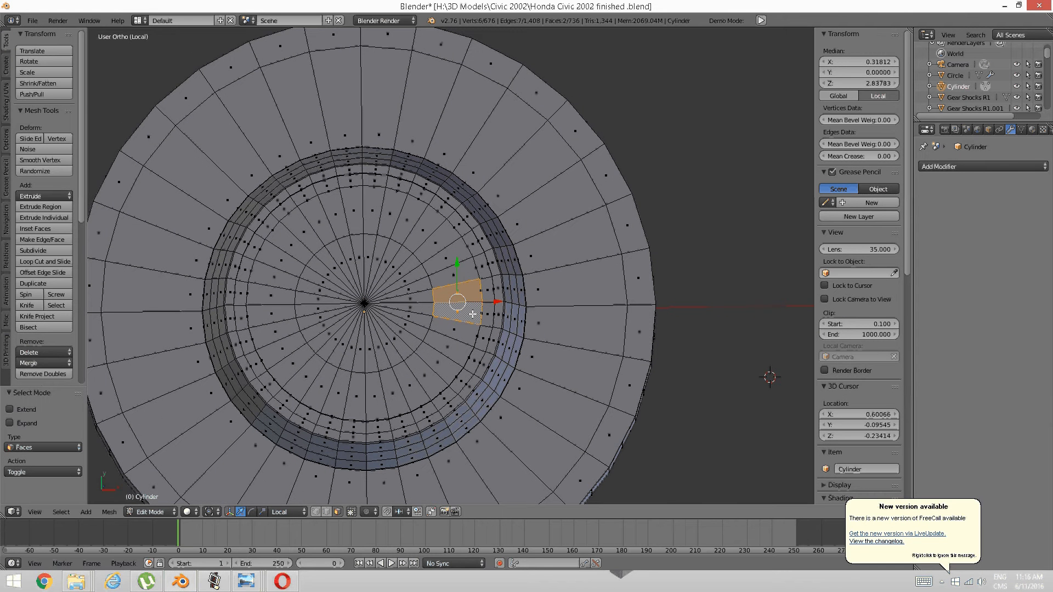
{"action": "key", "text": "shift+d"}
{"action": "key", "text": "Escape"}
{"action": "key", "text": "g"}
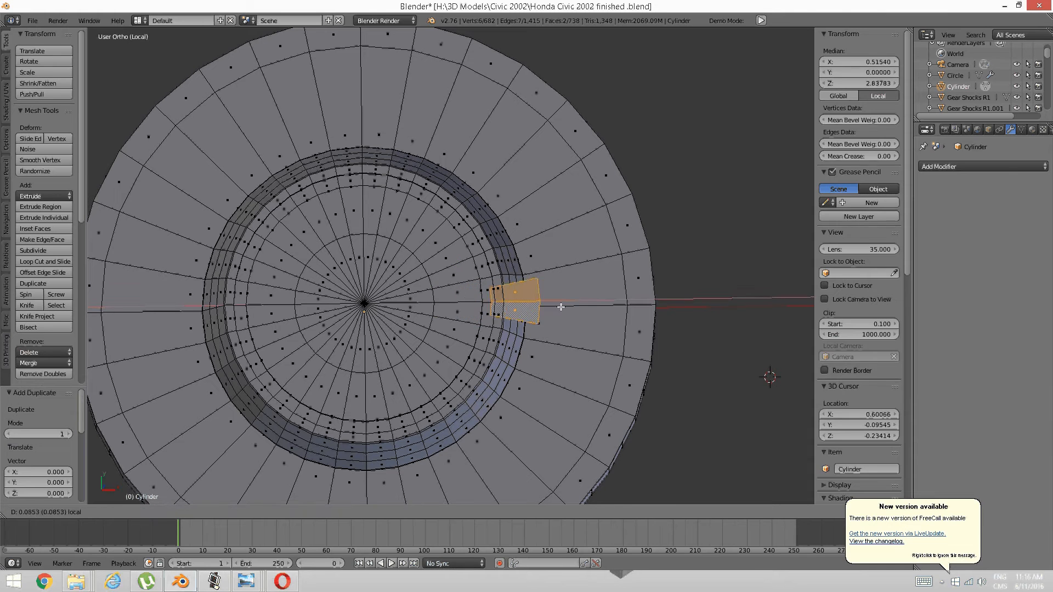
{"action": "left_click", "coordinate": [576, 314]}
{"action": "key", "text": "a"}
In edge select mode, straighten the duplicated patch's slanted long edge on the positive Y side by scaling it along Y.
{"action": "key", "text": "ctrl+Tab"}
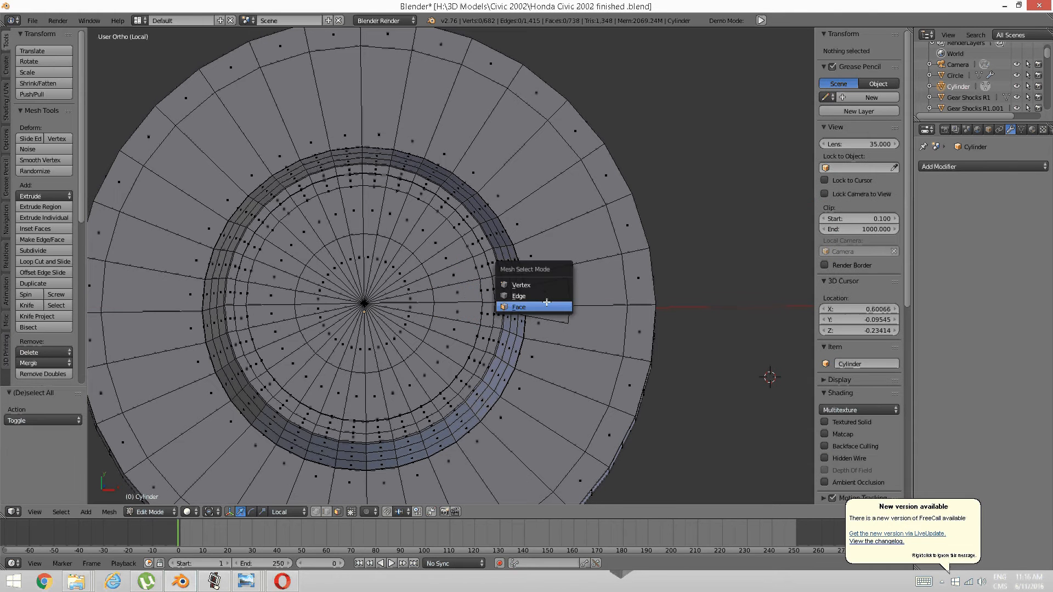
{"action": "left_click", "coordinate": [548, 297]}
{"action": "right_click", "coordinate": [544, 283]}
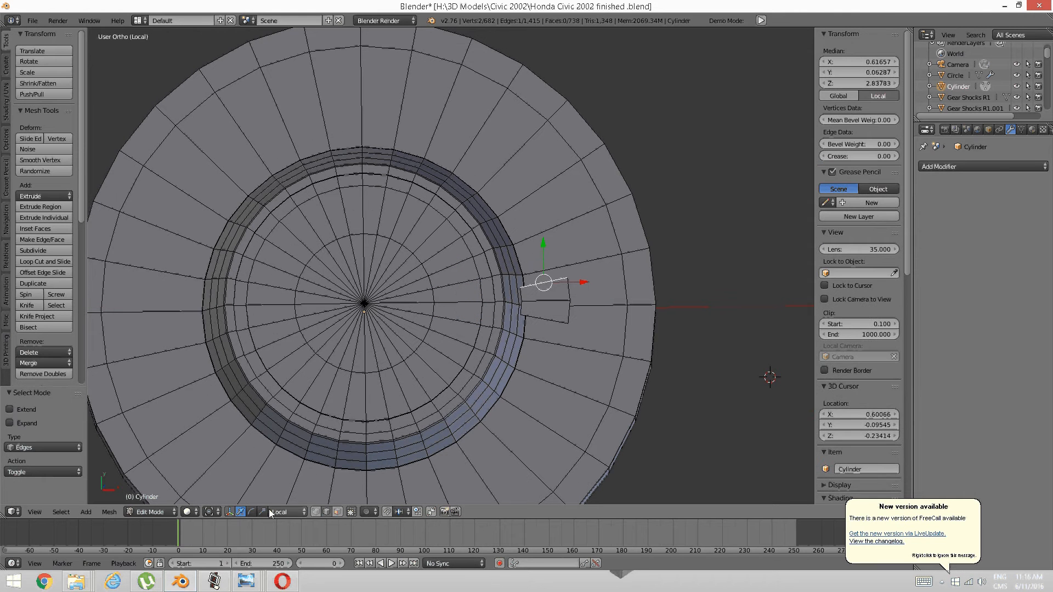
{"action": "key", "text": "s"}
{"action": "key", "text": "y"}
{"action": "left_click", "coordinate": [550, 291]}
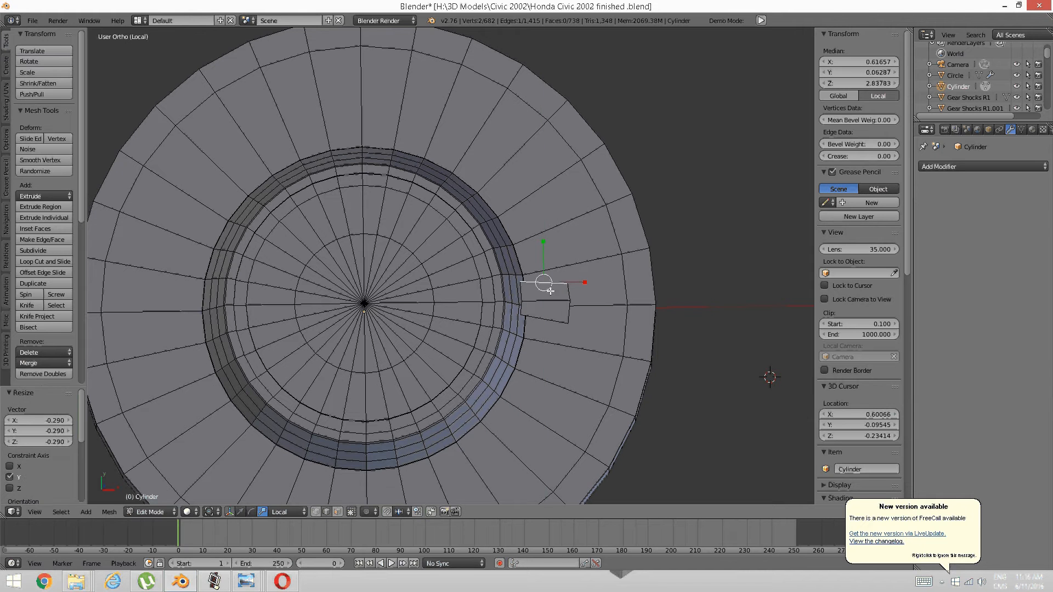
{"action": "key", "text": "s"}
{"action": "key", "text": "y"}
{"action": "left_click", "coordinate": [544, 260]}
{"action": "key", "text": "a"}
Straighten the patch's opposite long edge on the negative Y side by scaling it along Y, and deselect it.
{"action": "right_click", "coordinate": [544, 319]}
{"action": "left_click_drag", "start_coordinate": [543, 278], "coordinate": [542, 314]}
{"action": "left_click_drag", "start_coordinate": [544, 284], "coordinate": [491, 300]}
{"action": "key", "text": "a"}
Flatten the patch's inner and outer end edges by scaling each along X.
{"action": "right_click", "coordinate": [521, 293], "text": "alt"}
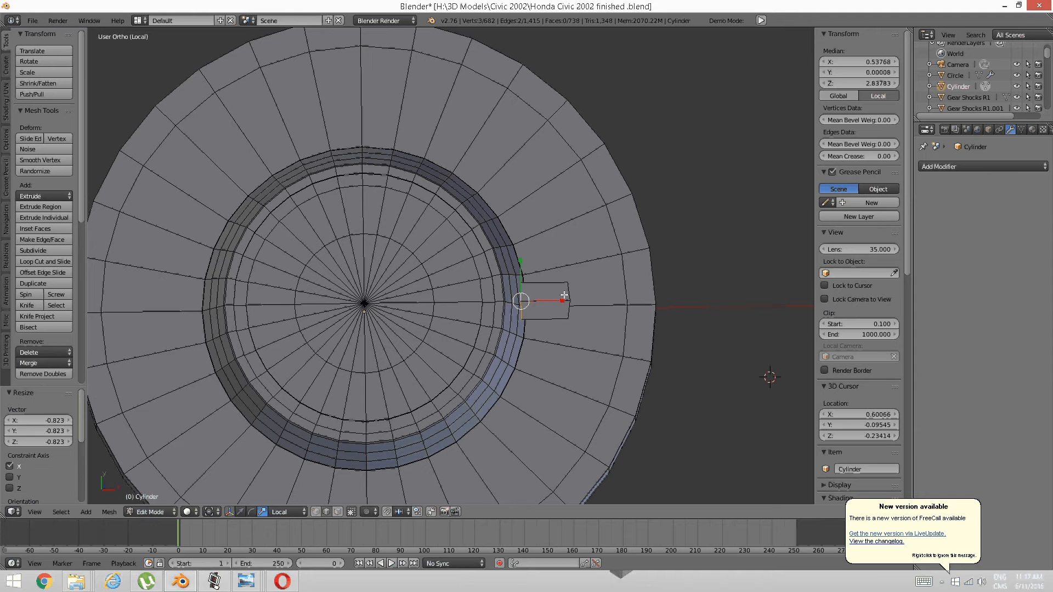
{"action": "left_click_drag", "start_coordinate": [563, 302], "coordinate": [535, 300]}
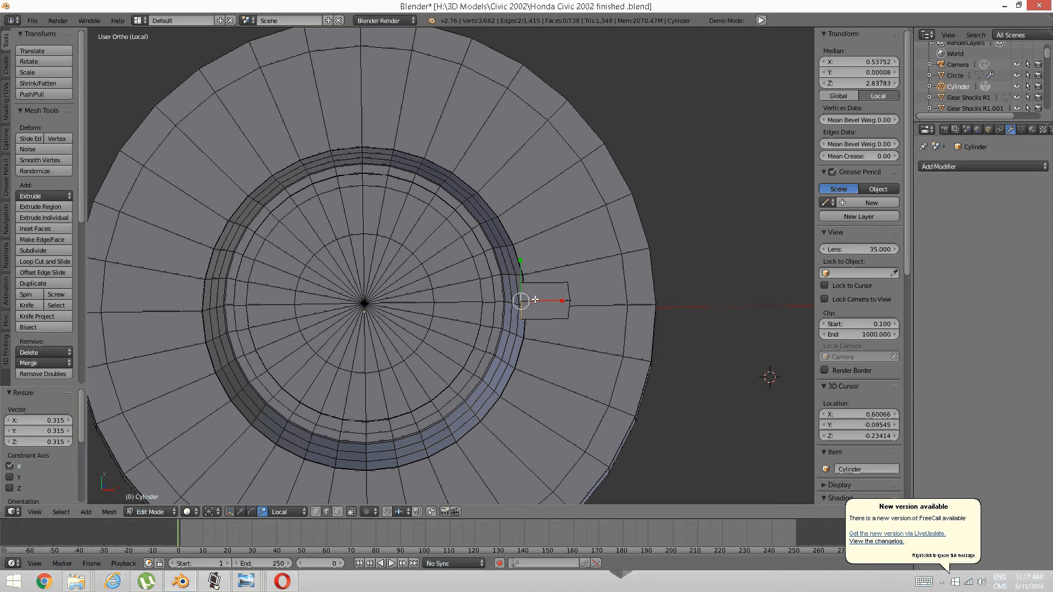
{"action": "key", "text": "a"}
{"action": "right_click", "coordinate": [569, 293], "text": "alt"}
{"action": "left_click_drag", "start_coordinate": [608, 300], "coordinate": [576, 301]}
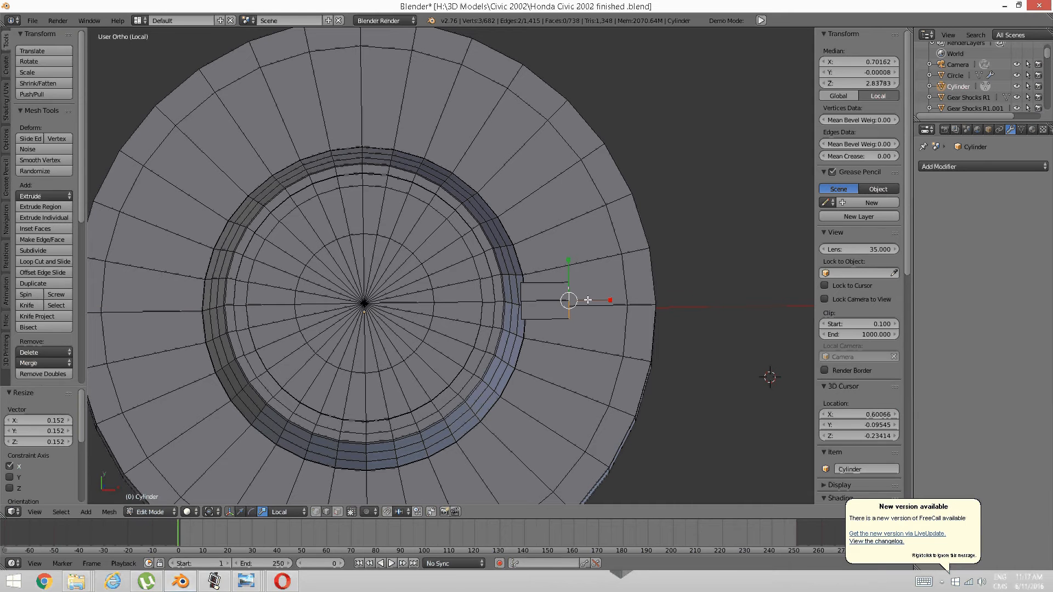
{"action": "key", "text": "a"}
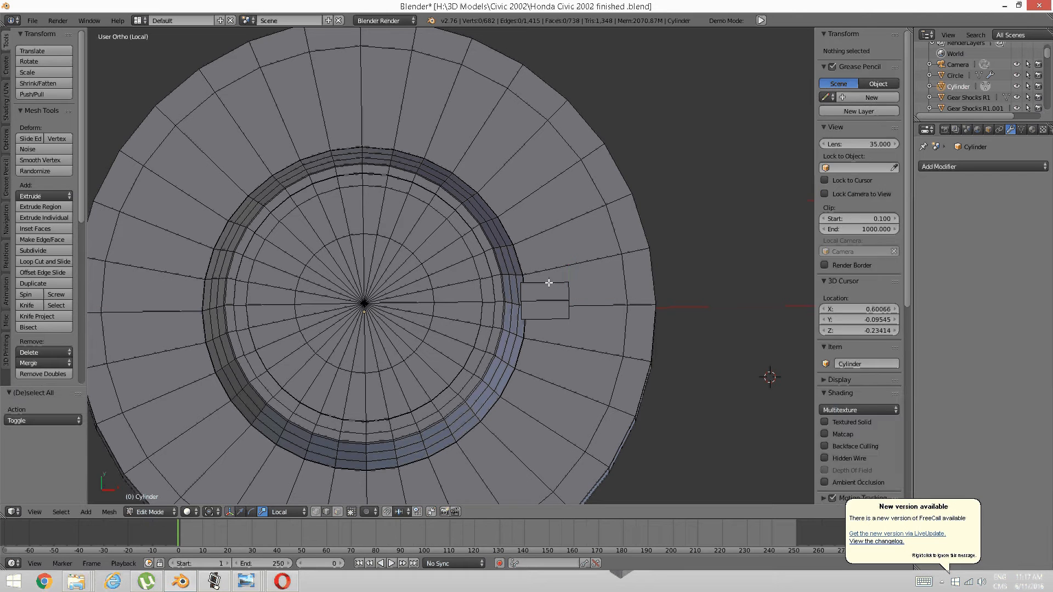
Scale both long edges of the patch along Y once more to square up the rectangle.
{"action": "right_click", "coordinate": [549, 283]}
{"action": "left_click_drag", "start_coordinate": [544, 243], "coordinate": [543, 279]}
{"action": "right_click", "coordinate": [551, 319]}
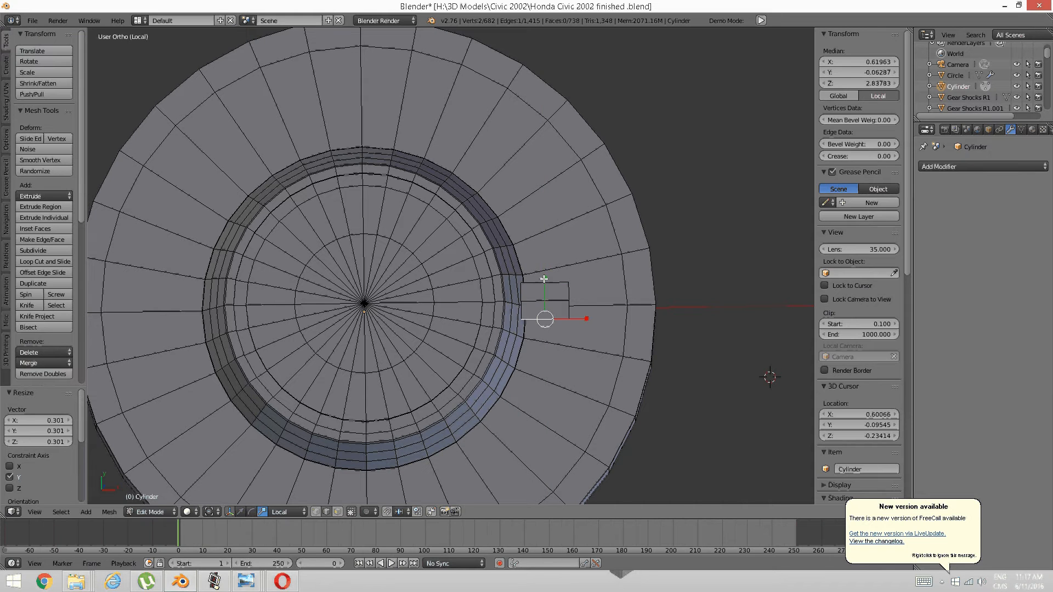
{"action": "key", "text": "a"}
Select the whole rectangular patch as linked geometry and move it by -0.116 along X onto the raised knob's top.
{"action": "right_click", "coordinate": [549, 301]}
{"action": "key", "text": "ctrl+l"}
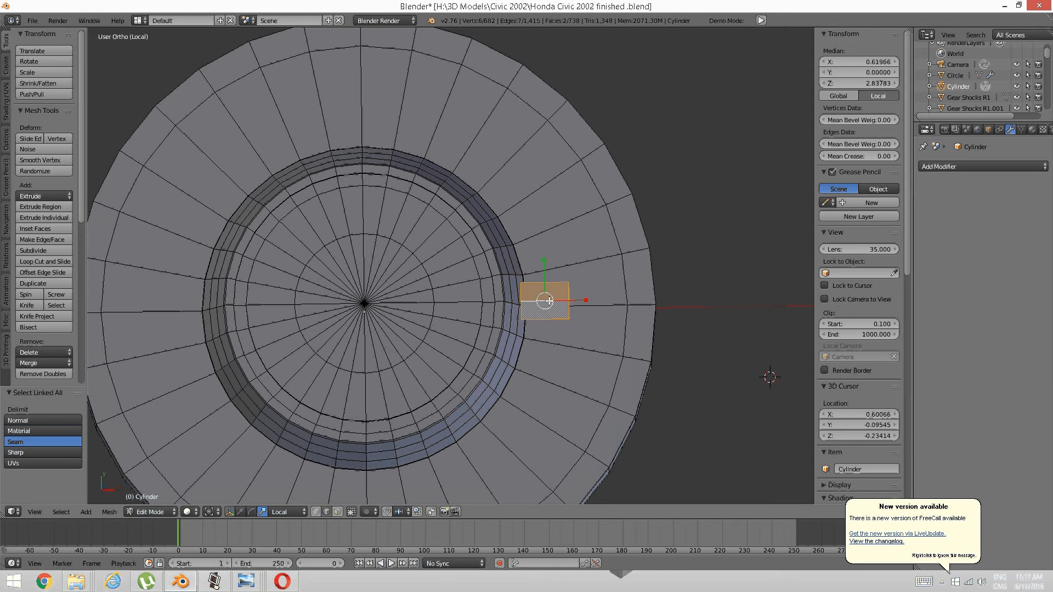
{"action": "middle_click_drag", "start_coordinate": [549, 301], "coordinate": [395, 407]}
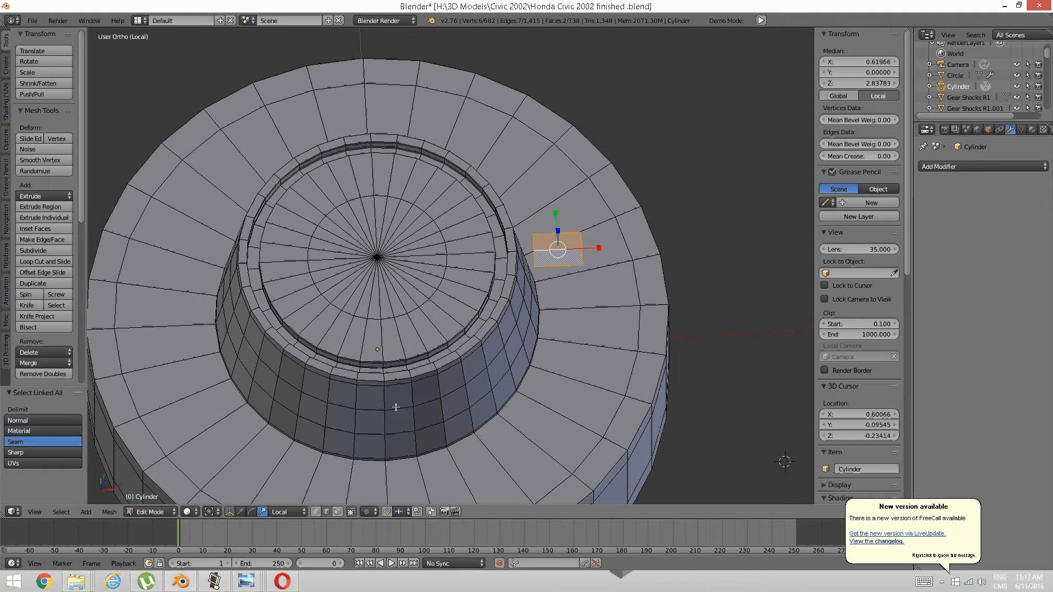
{"action": "left_click_drag", "start_coordinate": [599, 248], "coordinate": [514, 248]}
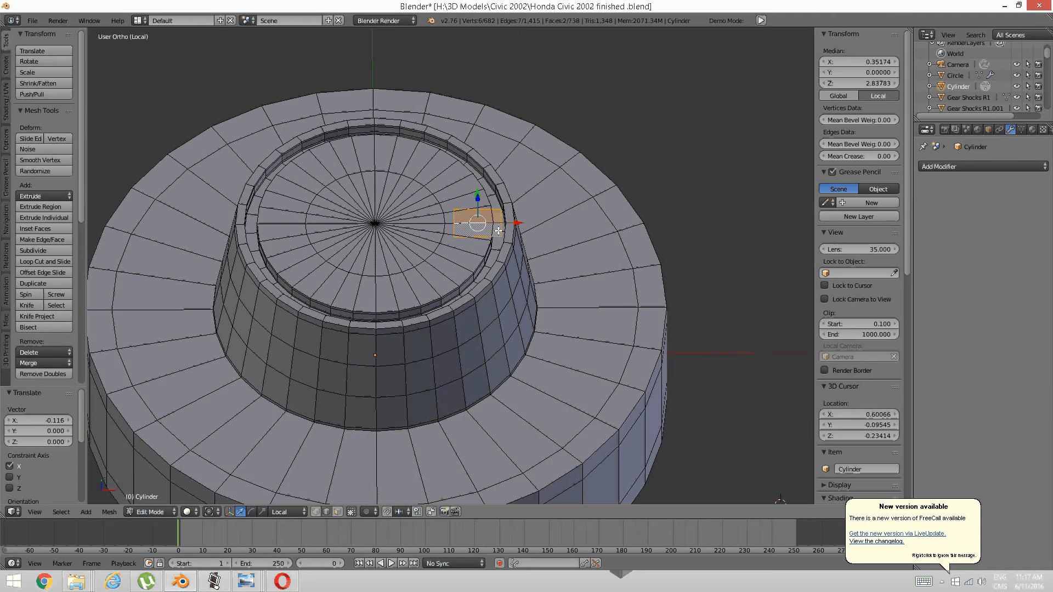
{"action": "scroll", "coordinate": [491, 268], "scroll_direction": "up", "scroll_amount": 2}
{"action": "key", "text": "a"}
Extend the patch beyond the knob's rim by moving its outer end edges 0.037 along X in edge select mode.
{"action": "key", "text": "ctrl+Tab"}
{"action": "left_click", "coordinate": [485, 267]}
{"action": "right_click", "coordinate": [513, 250], "text": "alt"}
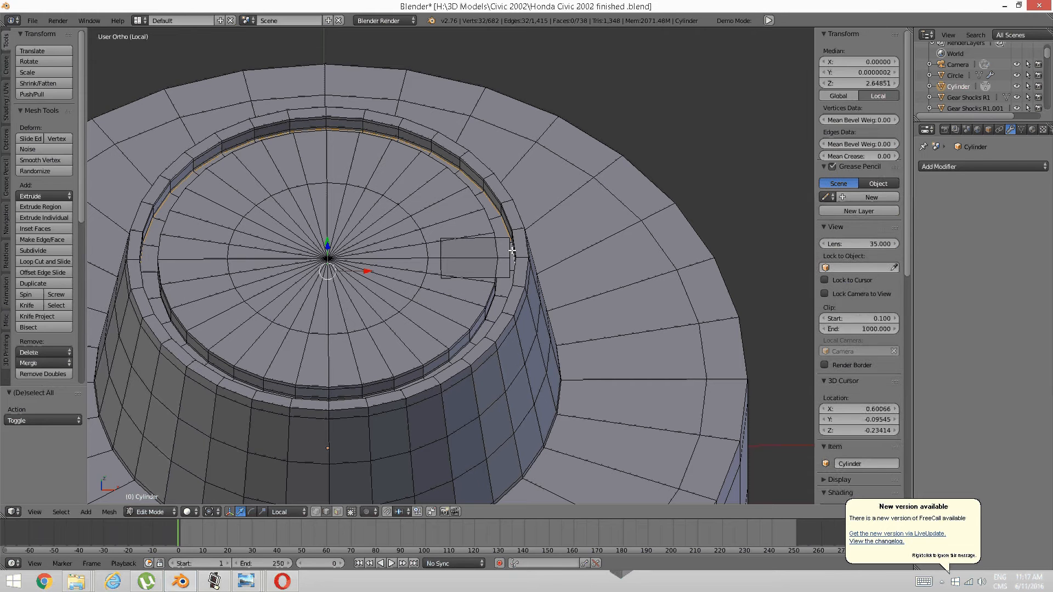
{"action": "key", "text": "a"}
{"action": "right_click", "coordinate": [514, 250], "text": "alt"}
{"action": "left_click_drag", "start_coordinate": [535, 254], "coordinate": [570, 256]}
{"action": "middle_click_drag", "start_coordinate": [554, 286], "coordinate": [543, 268]}
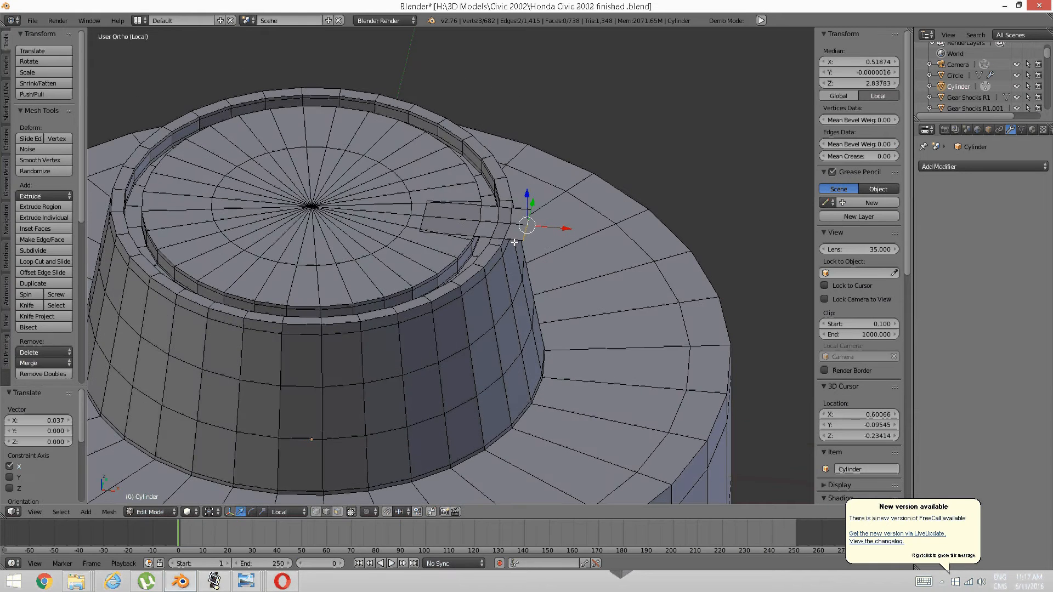
{"action": "key", "text": "a"}
Select the whole rectangular patch as linked geometry and raise it along Z above the knob's top.
{"action": "right_click", "coordinate": [489, 220]}
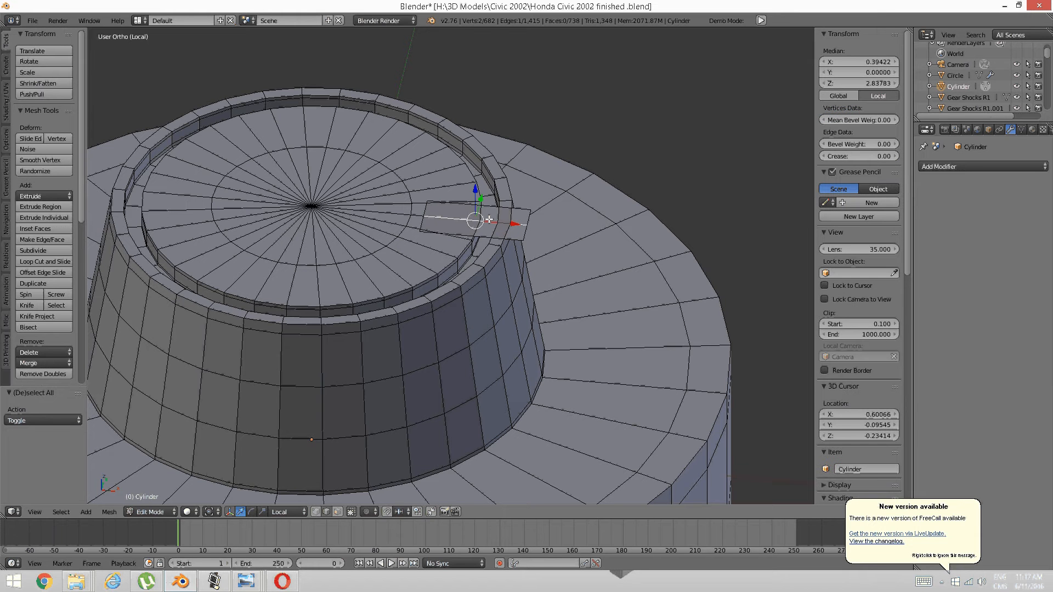
{"action": "key", "text": "ctrl+l"}
{"action": "middle_click_drag", "start_coordinate": [512, 221], "coordinate": [489, 164]}
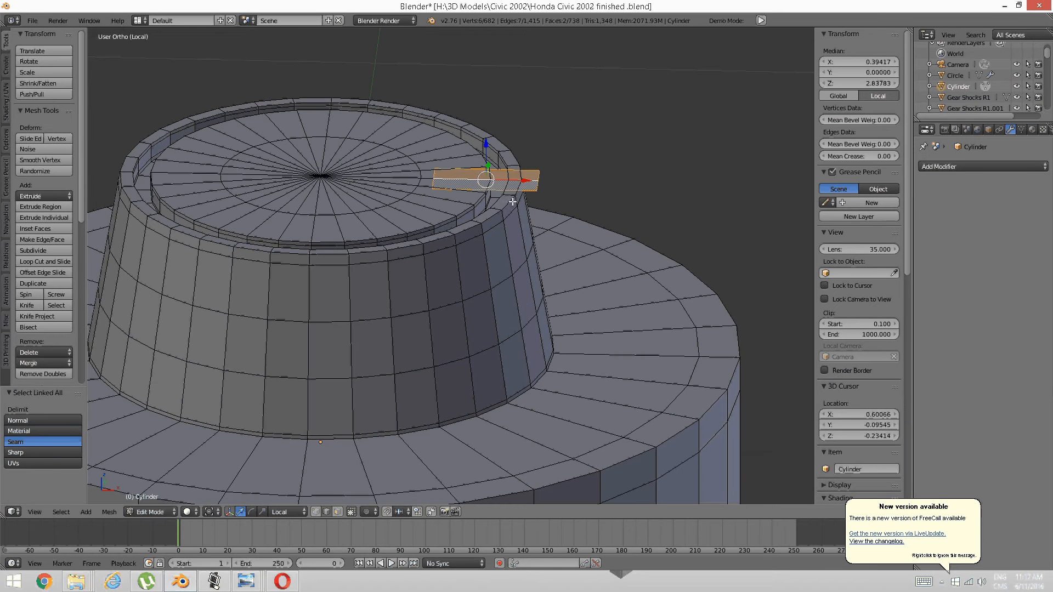
{"action": "left_click_drag", "start_coordinate": [485, 138], "coordinate": [484, 130]}
{"action": "middle_click_drag", "start_coordinate": [484, 130], "coordinate": [471, 134]}
{"action": "left_click_drag", "start_coordinate": [470, 135], "coordinate": [470, 129]}
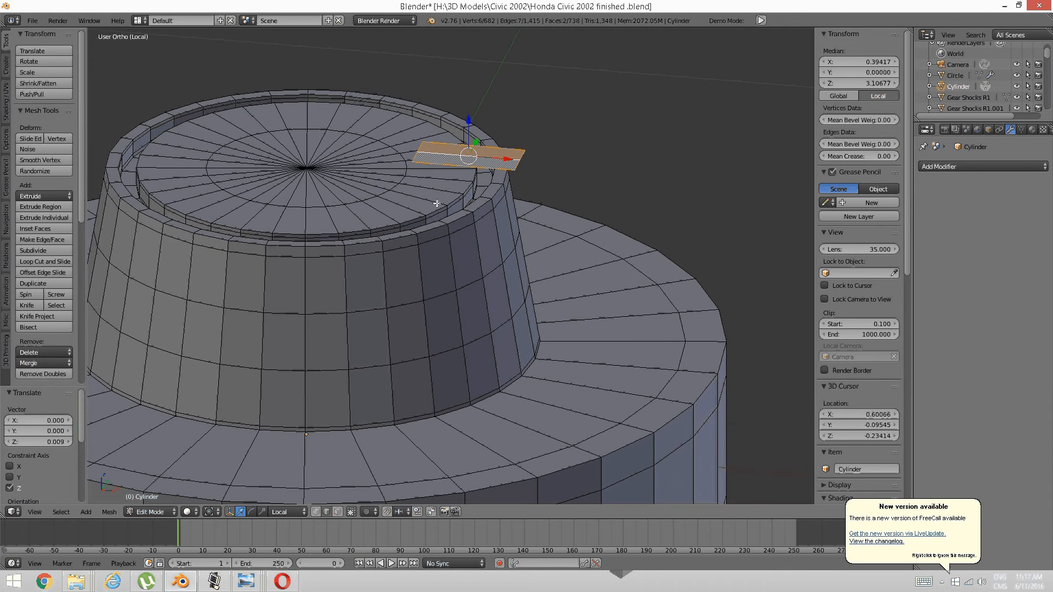
Extrude the raised patch downward into a solid pointer block that cuts through the knob's rim.
{"action": "key", "text": "e"}
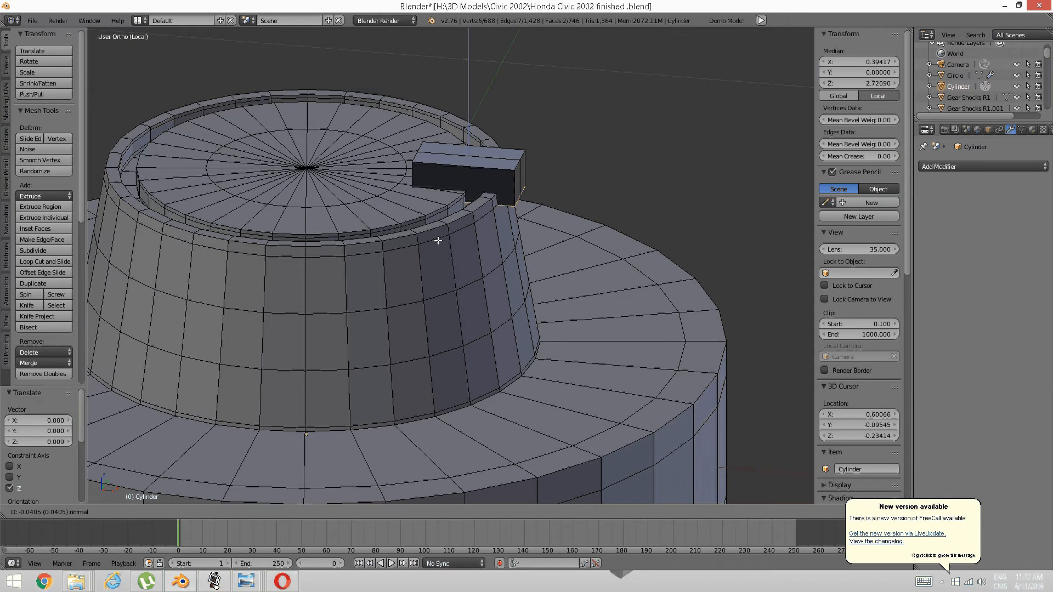
{"action": "left_click", "coordinate": [433, 264]}
{"action": "middle_click_drag", "start_coordinate": [433, 263], "coordinate": [428, 288]}
{"action": "scroll", "coordinate": [498, 278], "scroll_direction": "up", "scroll_amount": 3}
{"action": "key", "text": "a"}
{"action": "middle_click_drag", "start_coordinate": [324, 291], "coordinate": [413, 293], "text": "shift"}
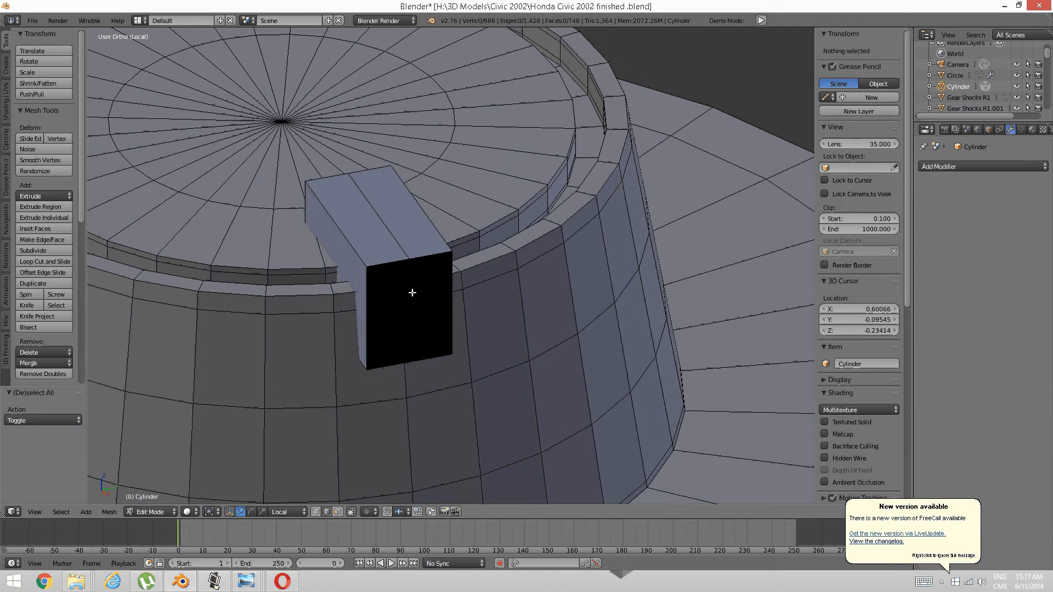
Select the whole pointer block as linked geometry and narrow it by scaling along local Y to about 0.76.
{"action": "right_click", "coordinate": [412, 293]}
{"action": "key", "text": "ctrl+l"}
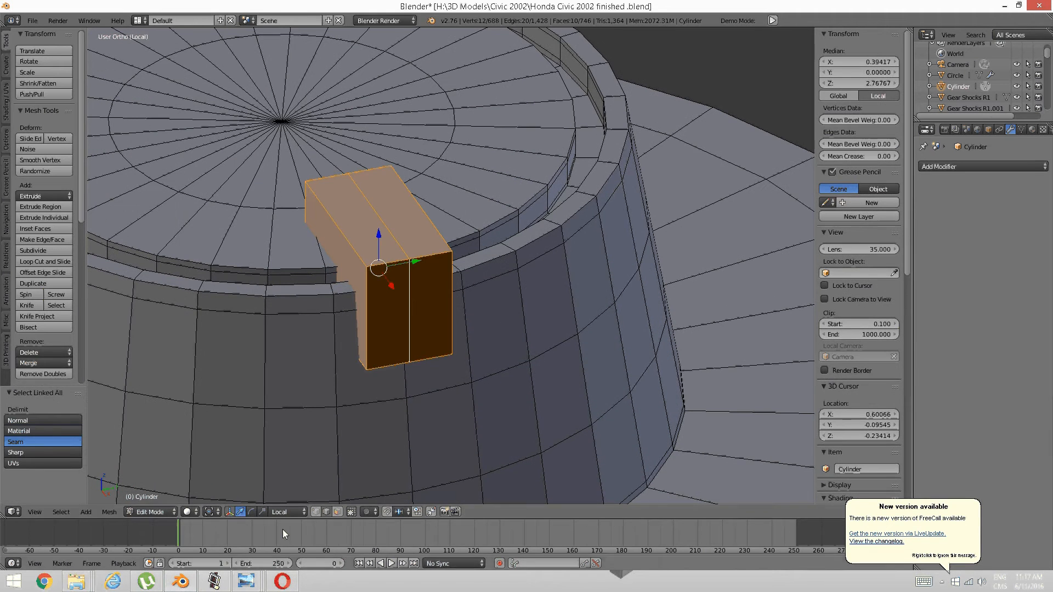
{"action": "key", "text": "s"}
{"action": "key", "text": "y"}
{"action": "key", "text": "y"}
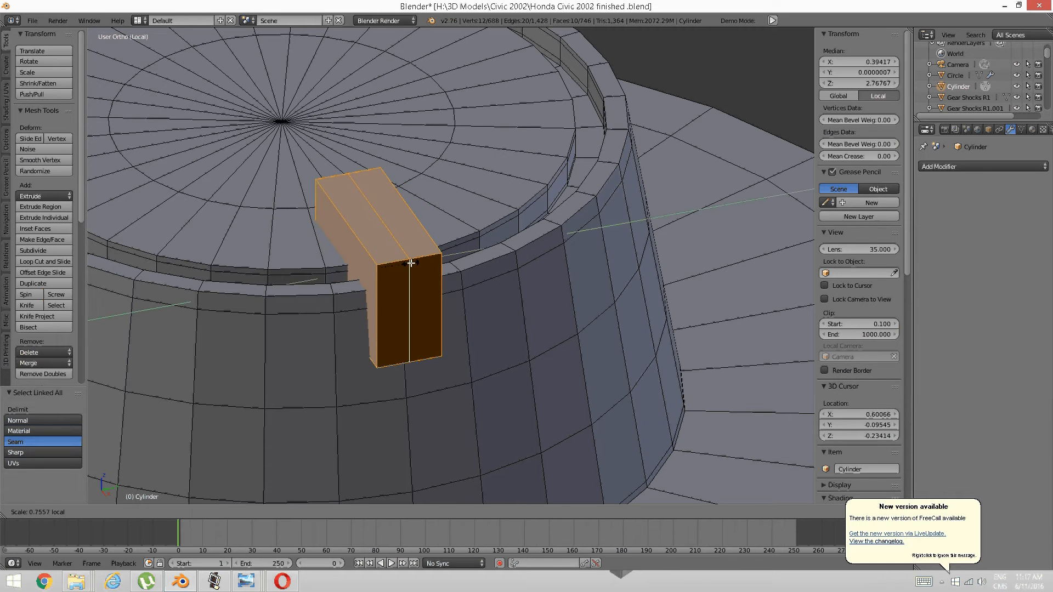
{"action": "left_click", "coordinate": [412, 262]}
{"action": "scroll", "coordinate": [414, 275], "scroll_direction": "down", "scroll_amount": 2}
{"action": "key", "text": "a"}
{"action": "middle_click_drag", "start_coordinate": [418, 325], "coordinate": [472, 348]}
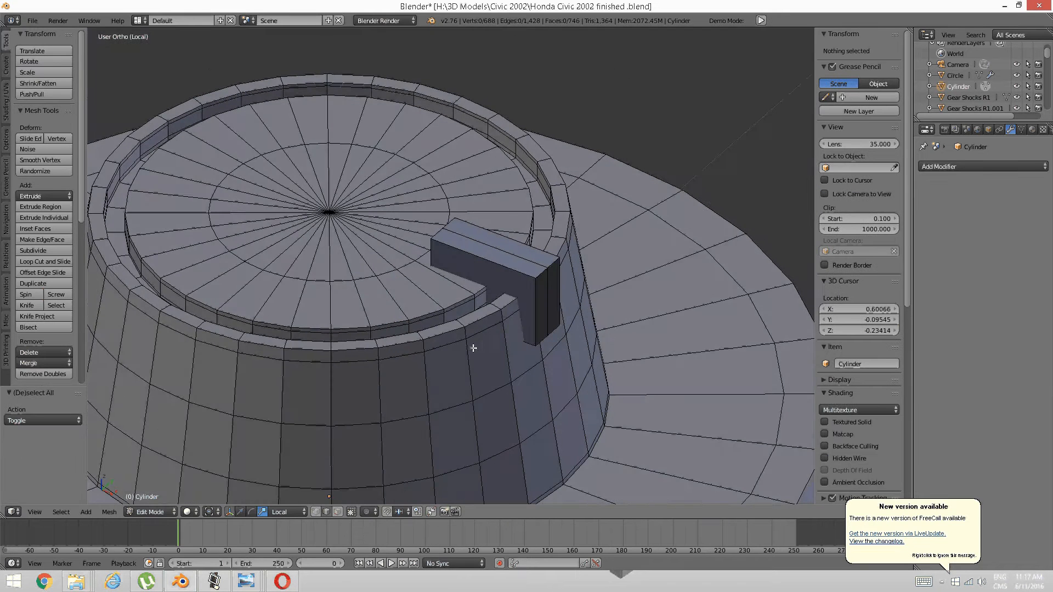
Add two horizontal loop cuts around the pointer block, one near its top edge and one near its bottom edge.
{"action": "scroll", "coordinate": [473, 335], "scroll_direction": "up", "scroll_amount": 3}
{"action": "key", "text": "ctrl+r"}
{"action": "left_click", "coordinate": [506, 297]}
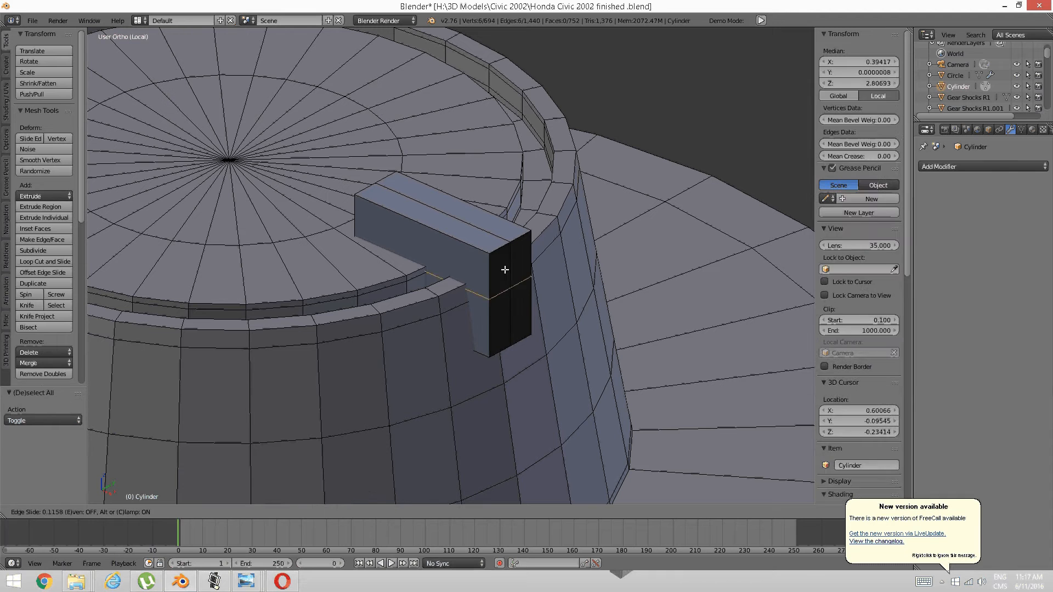
{"action": "left_click", "coordinate": [503, 259]}
{"action": "key", "text": "a"}
{"action": "key", "text": "ctrl+r"}
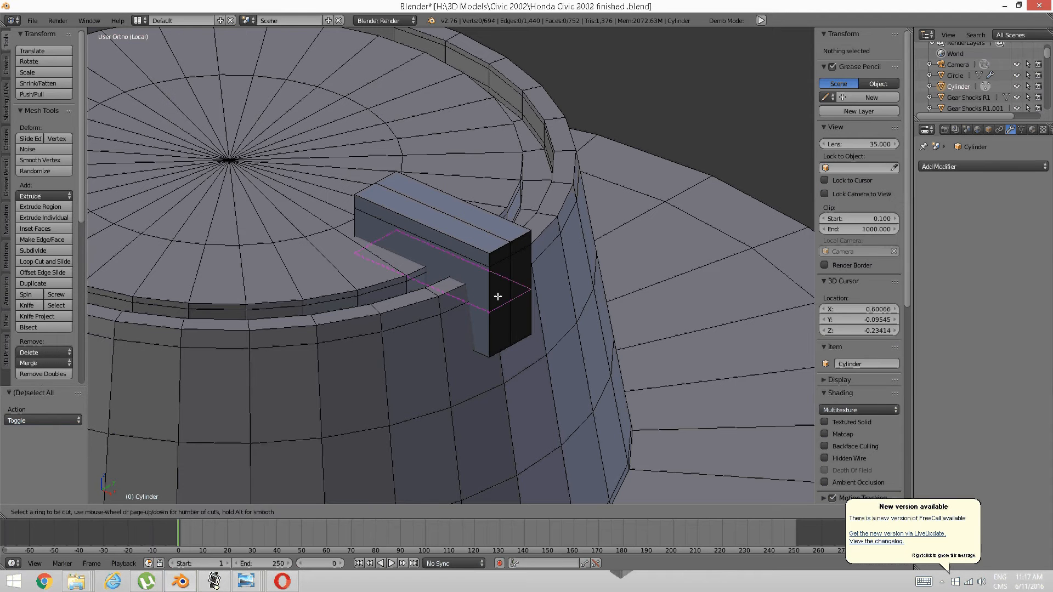
{"action": "left_click", "coordinate": [499, 296]}
{"action": "left_click", "coordinate": [489, 329]}
{"action": "key", "text": "a"}
{"action": "middle_click_drag", "start_coordinate": [489, 329], "coordinate": [511, 320]}
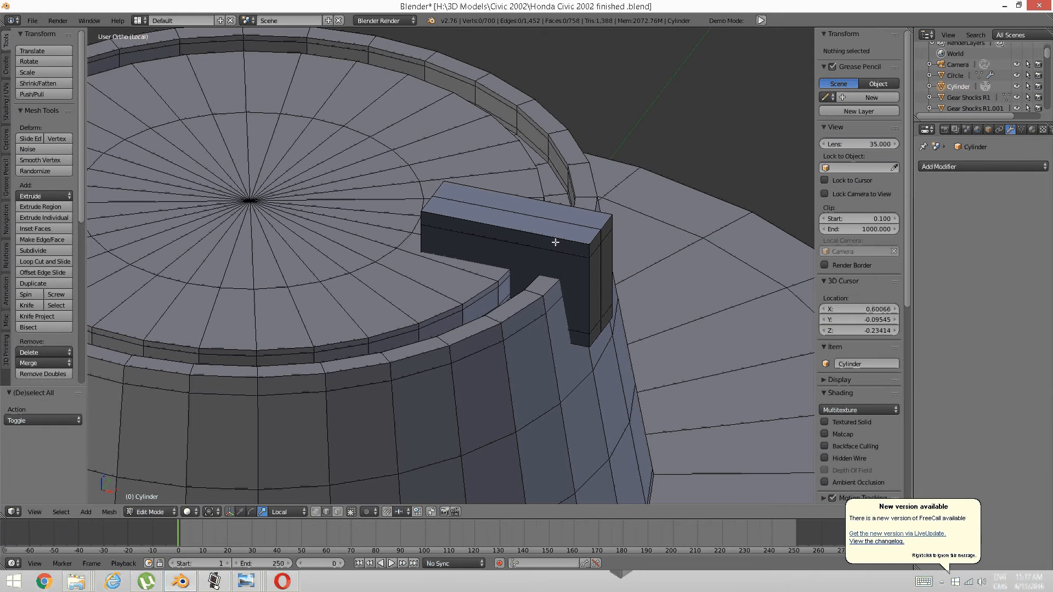
Add two crosswise loop cuts to the pointer block, one near its outer end and one near its inner end.
{"action": "key", "text": "ctrl+r"}
{"action": "left_click", "coordinate": [557, 242]}
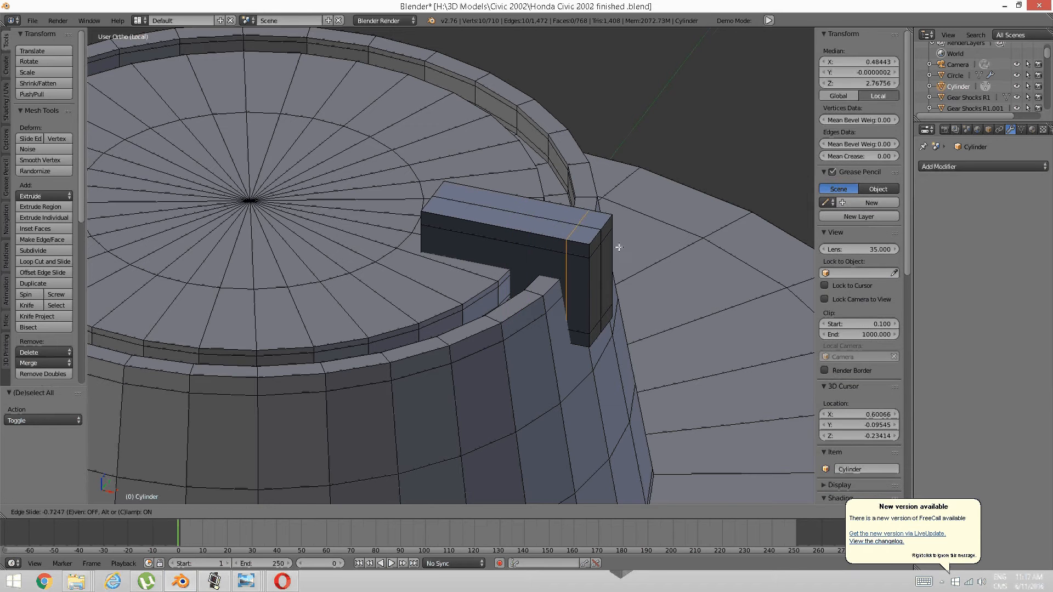
{"action": "left_click", "coordinate": [602, 245]}
{"action": "key", "text": "a"}
{"action": "middle_click_drag", "start_coordinate": [603, 245], "coordinate": [533, 231]}
{"action": "key", "text": "ctrl+r"}
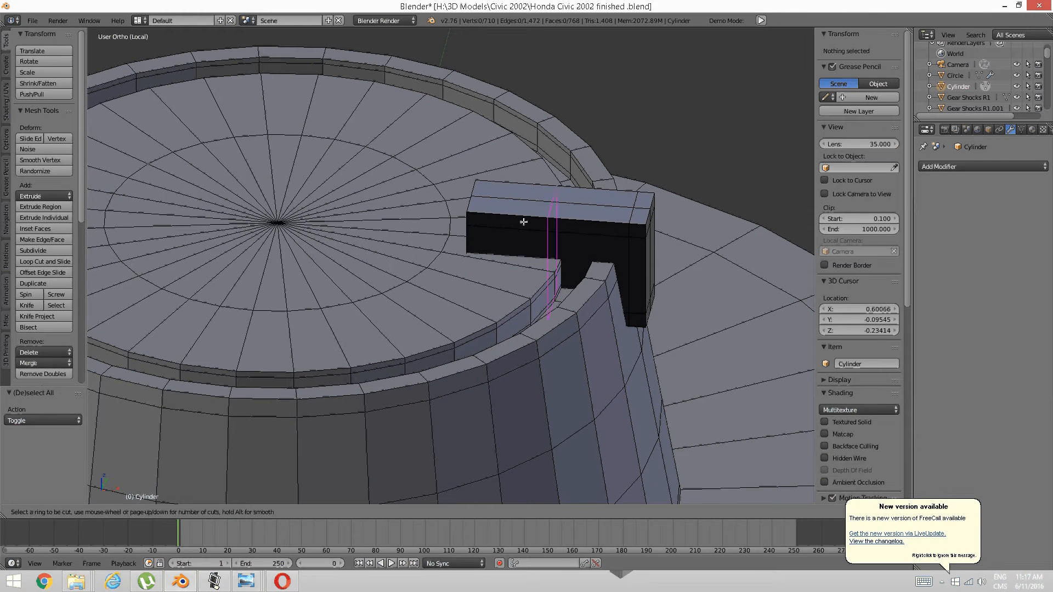
{"action": "left_click", "coordinate": [502, 219]}
{"action": "left_click", "coordinate": [459, 208]}
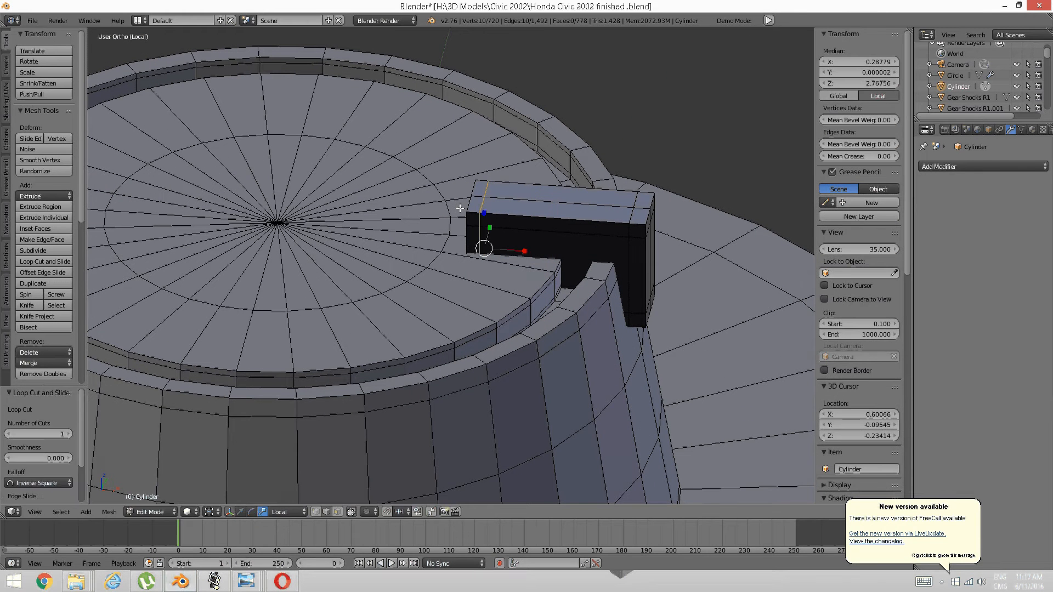
{"action": "middle_click_drag", "start_coordinate": [459, 209], "coordinate": [500, 219]}
Bevel the pointer block's lengthwise centre edge loop so it splits into two loops near the long sides.
{"action": "right_click", "coordinate": [542, 263], "text": "alt"}
{"action": "mouse_move", "coordinate": [542, 263]}
{"action": "middle_mouse_down"}
{"action": "mouse_move", "coordinate": [529, 271]}
{"action": "mouse_move", "coordinate": [500, 257]}
{"action": "mouse_move", "coordinate": [534, 268]}
{"action": "middle_mouse_up"}
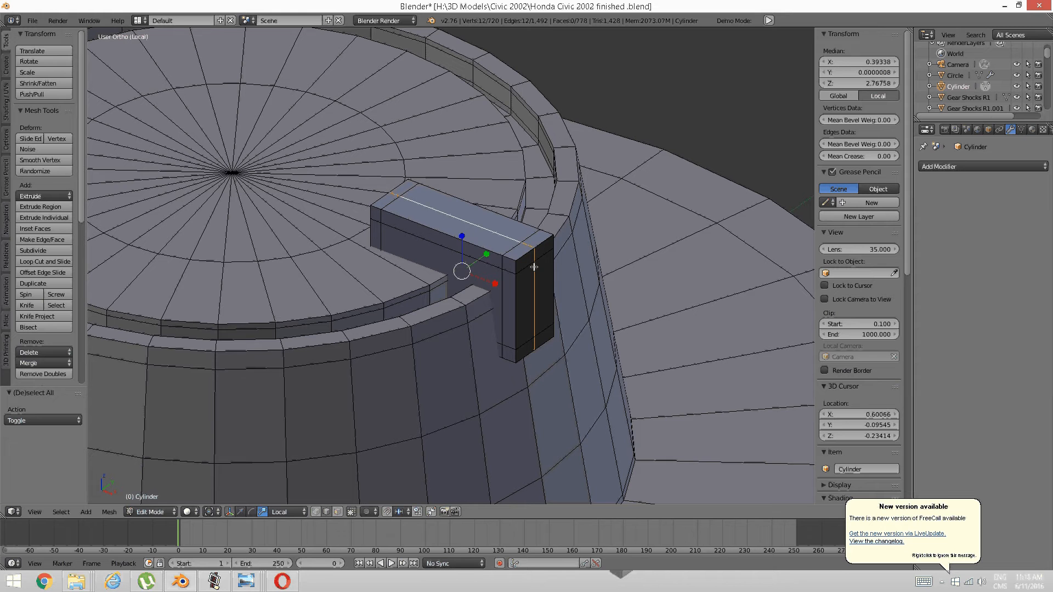
{"action": "key", "text": "ctrl+e"}
{"action": "left_click", "coordinate": [529, 233]}
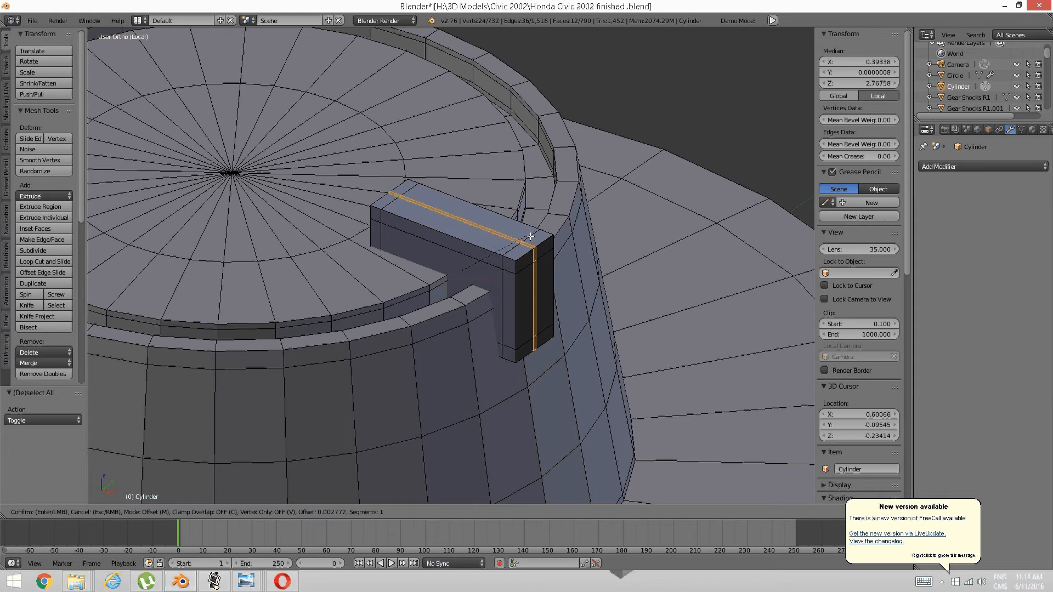
{"action": "left_click", "coordinate": [550, 258]}
{"action": "key", "text": "a"}
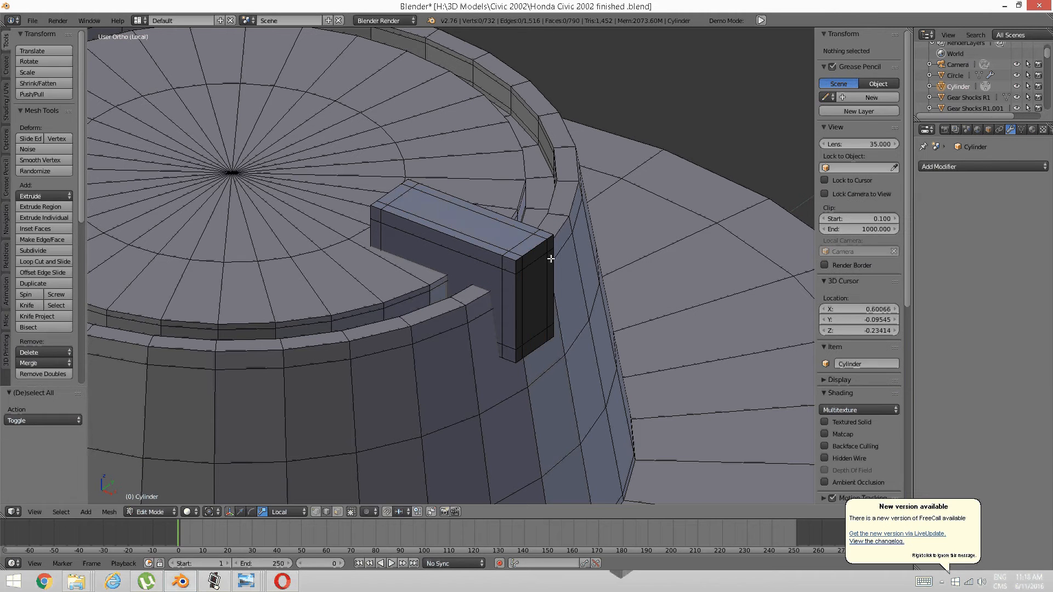
Select the whole pointer block as linked geometry and recalculate its normals to face outward.
{"action": "scroll", "coordinate": [550, 259], "scroll_direction": "down", "scroll_amount": 2}
{"action": "middle_click_drag", "start_coordinate": [480, 269], "coordinate": [530, 302]}
{"action": "scroll", "coordinate": [532, 301], "scroll_direction": "down", "scroll_amount": 3}
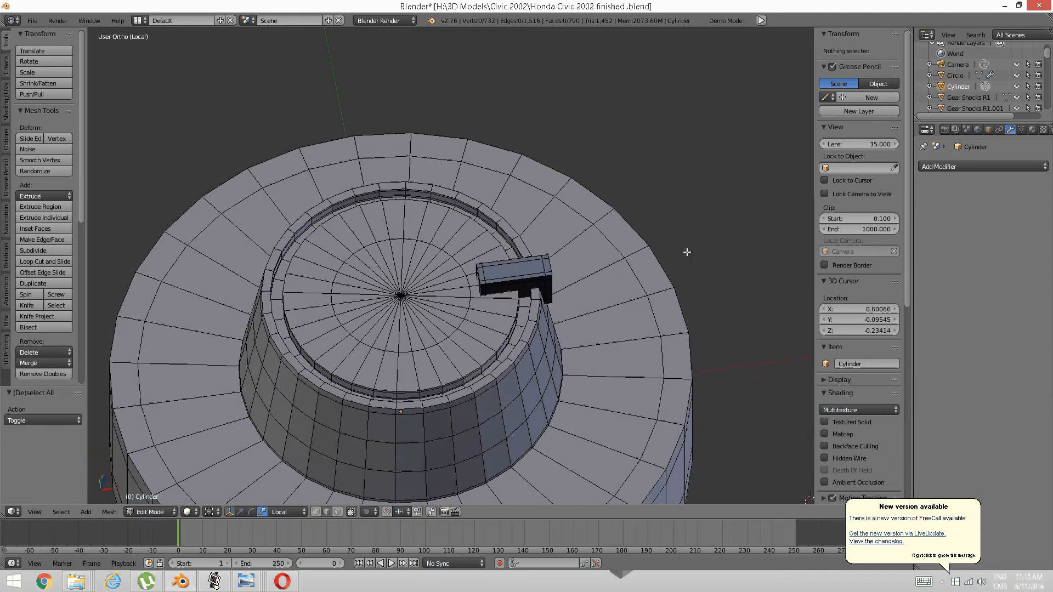
{"action": "middle_click_drag", "start_coordinate": [687, 253], "coordinate": [645, 248]}
{"action": "right_click", "coordinate": [527, 276]}
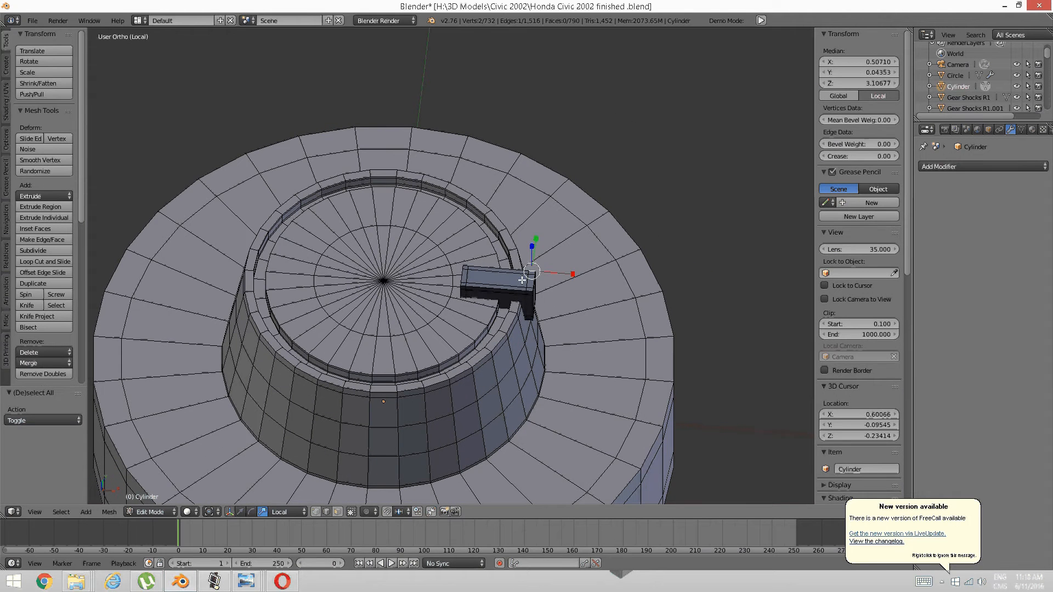
{"action": "key", "text": "ctrl+l"}
{"action": "key", "text": "ctrl+n"}
{"action": "key", "text": "a"}
{"action": "scroll", "coordinate": [582, 356], "scroll_direction": "down", "scroll_amount": 2}
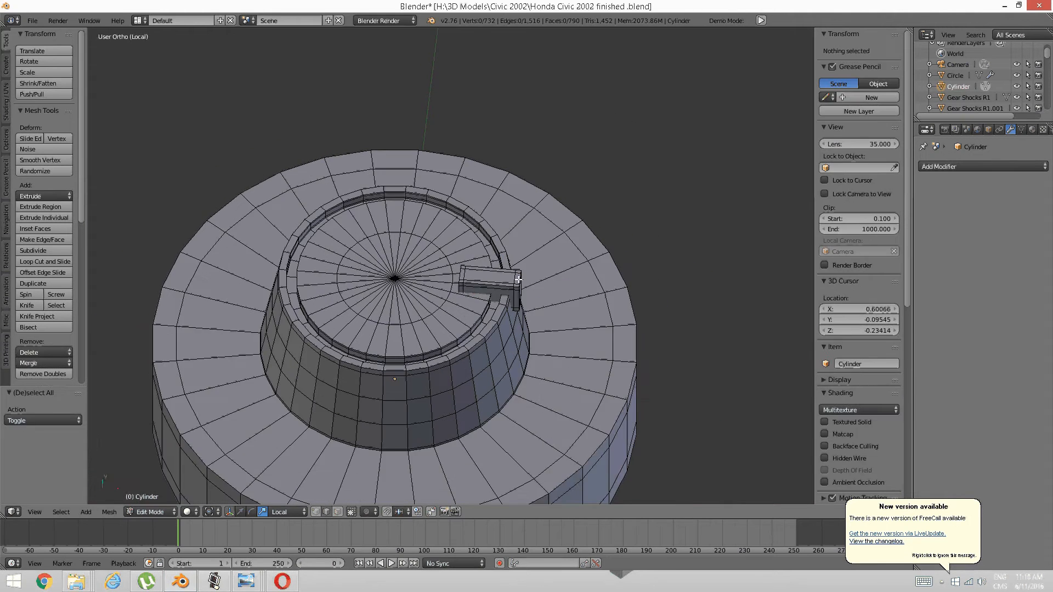
{"action": "middle_click_drag", "start_coordinate": [679, 482], "coordinate": [622, 451]}
{"action": "scroll", "coordinate": [468, 264], "scroll_direction": "up", "scroll_amount": 3}
{"action": "scroll", "coordinate": [467, 264], "scroll_direction": "down", "scroll_amount": 3}
{"action": "right_click", "coordinate": [425, 288]}
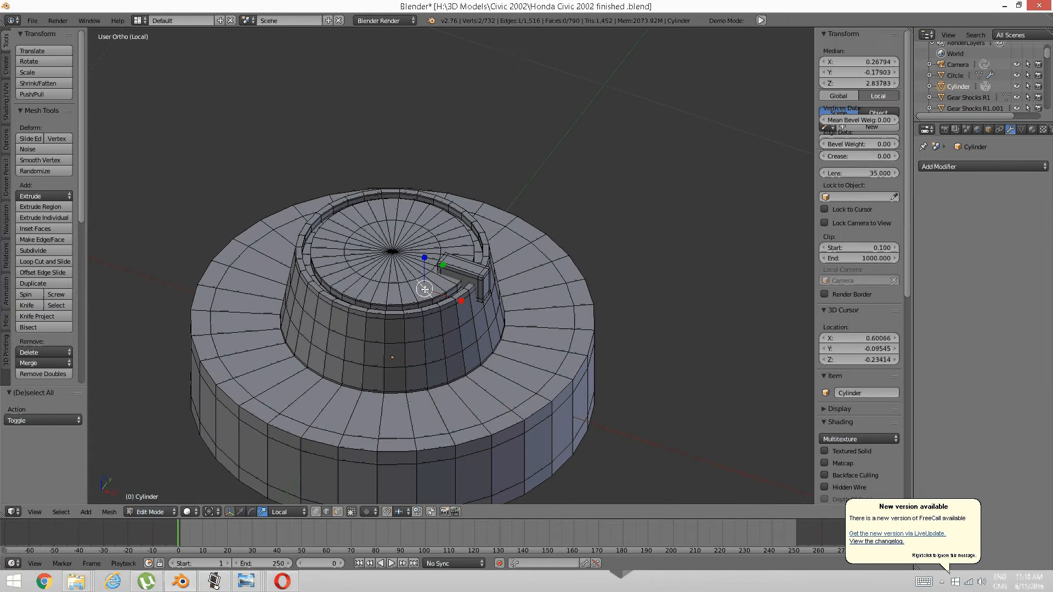
{"action": "right_click", "coordinate": [464, 300], "text": "shift"}
{"action": "right_click", "coordinate": [506, 378], "text": "shift"}
{"action": "key", "text": "ctrl+l"}
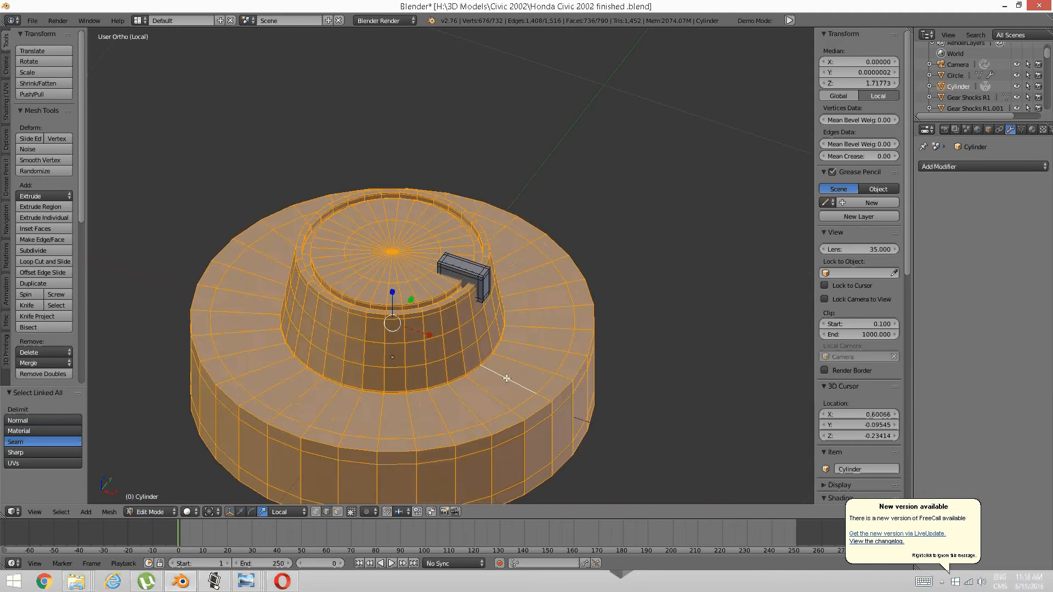
{"action": "scroll", "coordinate": [506, 379], "scroll_direction": "down", "scroll_amount": 3}
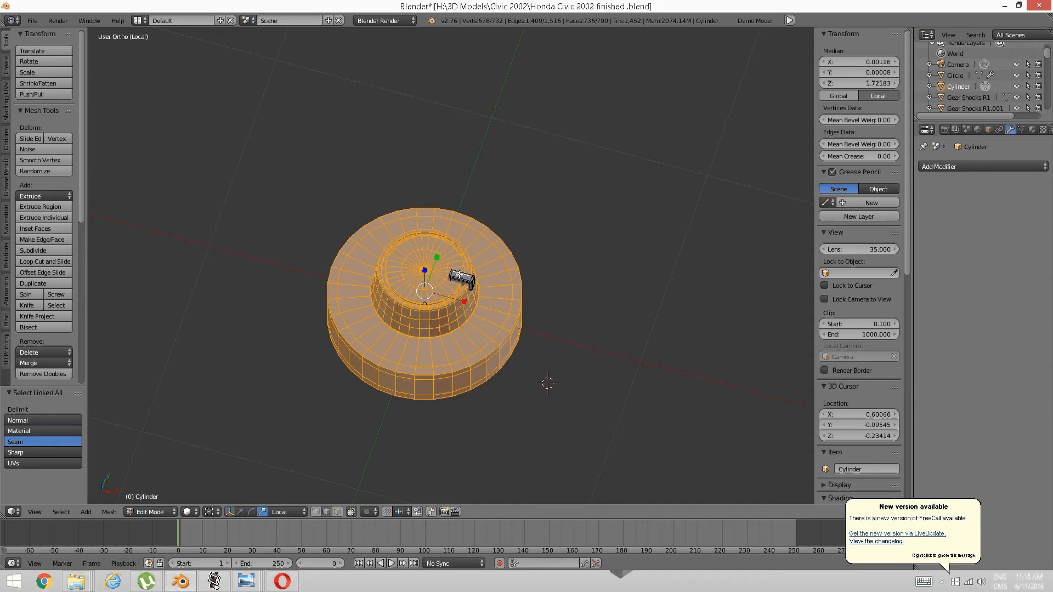
{"action": "key", "text": "l"}
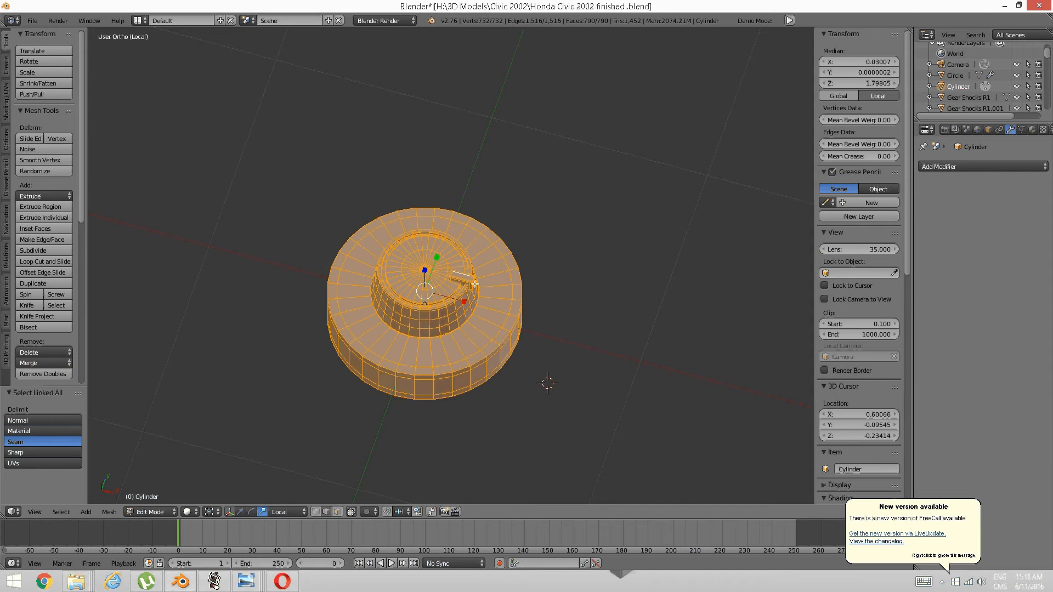
In face select mode, select all faces of the knob base's underside, including the outer ring, and delete them.
{"action": "scroll", "coordinate": [476, 284], "scroll_direction": "up", "scroll_amount": 3}
{"action": "middle_click_drag", "start_coordinate": [475, 284], "coordinate": [475, 203]}
{"action": "key", "text": "a"}
{"action": "key", "text": "ctrl+Tab"}
{"action": "left_click", "coordinate": [440, 261]}
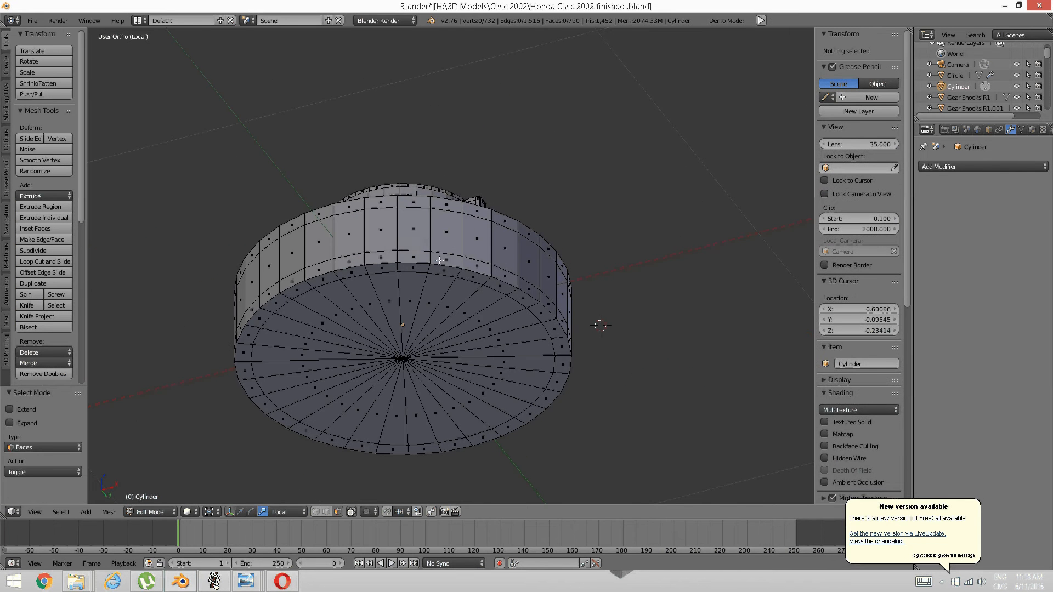
{"action": "right_click", "coordinate": [429, 316]}
{"action": "key", "text": "l"}
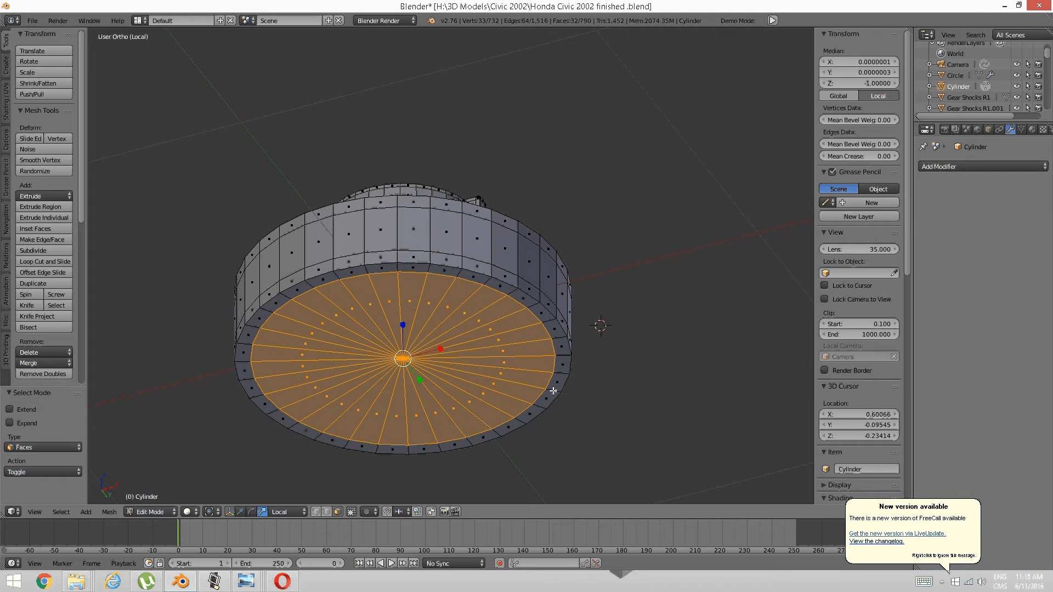
{"action": "key", "text": "ctrl+KP_Add"}
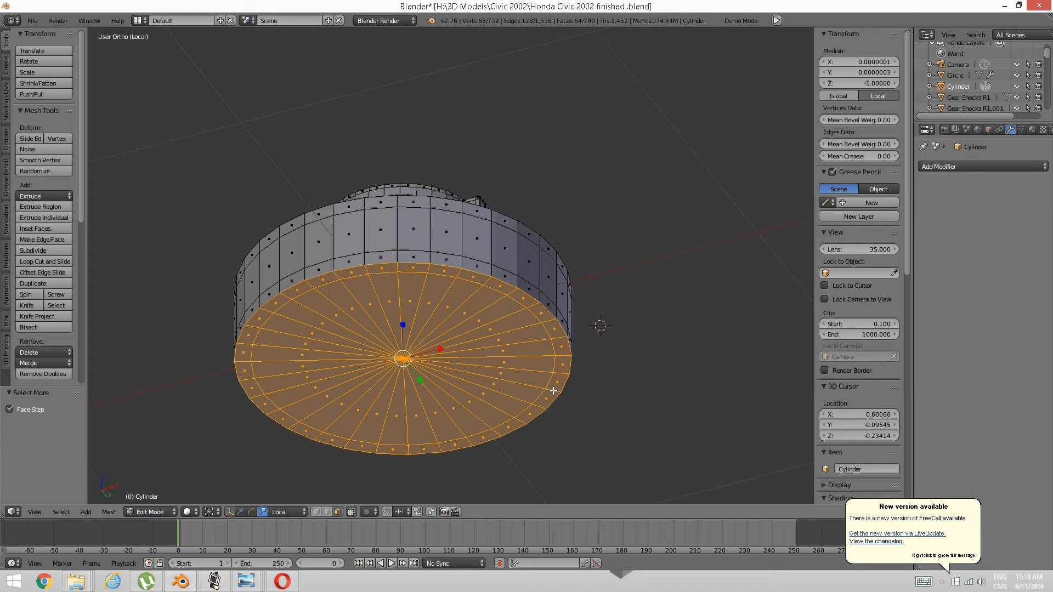
{"action": "key", "text": "x"}
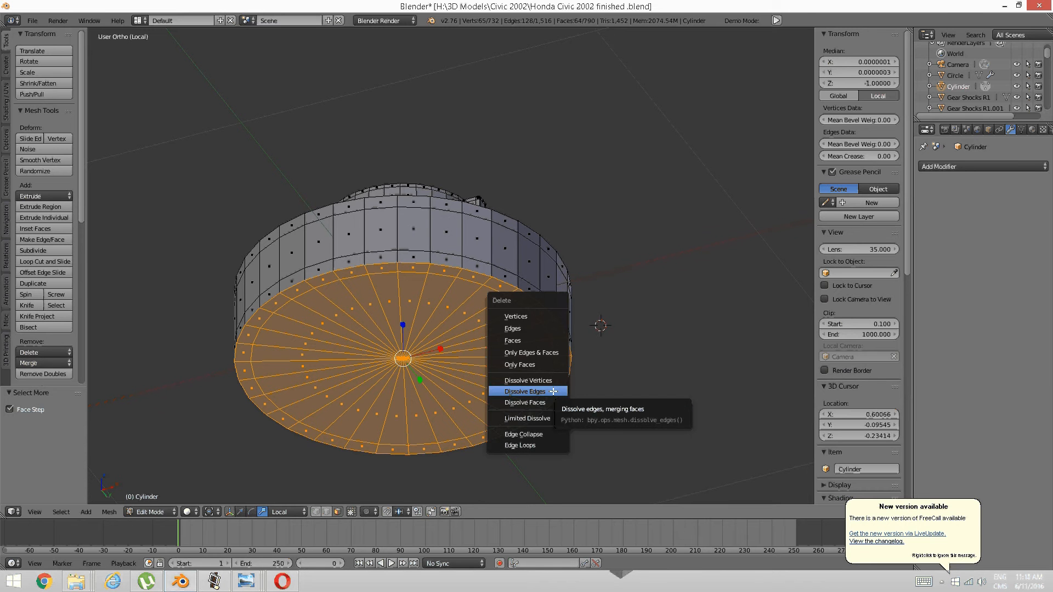
{"action": "left_click", "coordinate": [513, 341]}
Select the whole knob with its pointer as linked geometry and rotate it 90° in the front view.
{"action": "middle_click_drag", "start_coordinate": [513, 341], "coordinate": [464, 364]}
{"action": "right_click", "coordinate": [500, 347]}
{"action": "right_click", "coordinate": [434, 348], "text": "shift"}
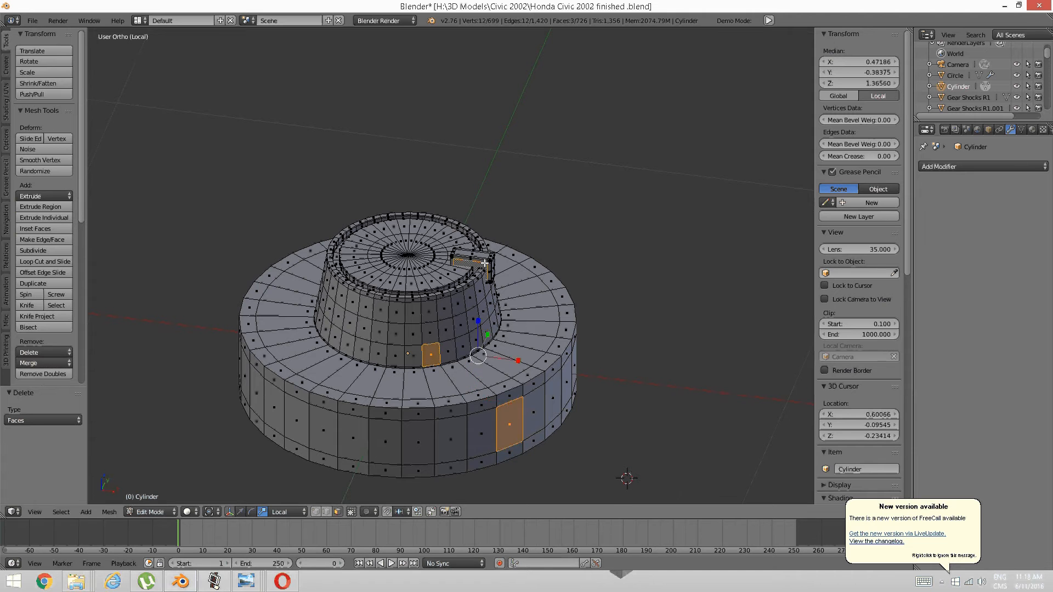
{"action": "key", "text": "ctrl+l"}
{"action": "scroll", "coordinate": [500, 153], "scroll_direction": "down", "scroll_amount": 1}
{"action": "scroll", "coordinate": [500, 153], "scroll_direction": "down", "scroll_amount": 3}
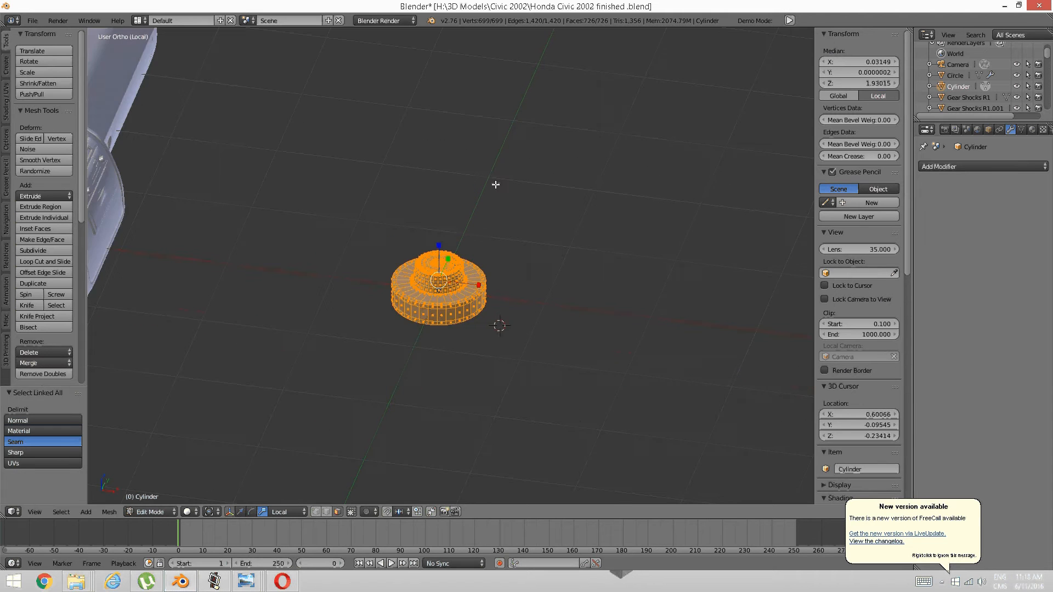
{"action": "middle_click_drag", "start_coordinate": [500, 292], "coordinate": [487, 285]}
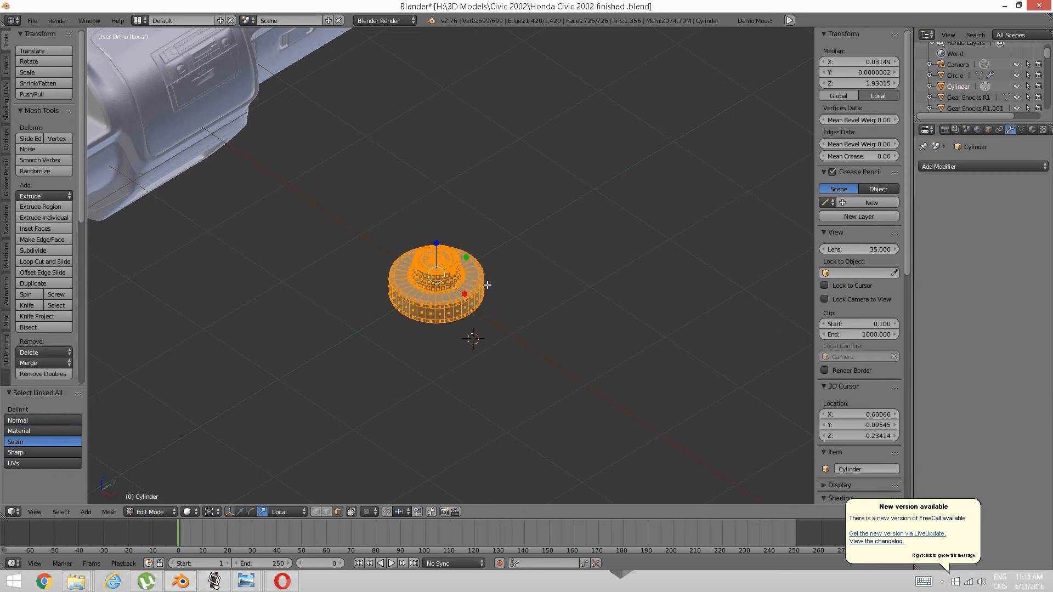
{"action": "key", "text": "KP_7"}
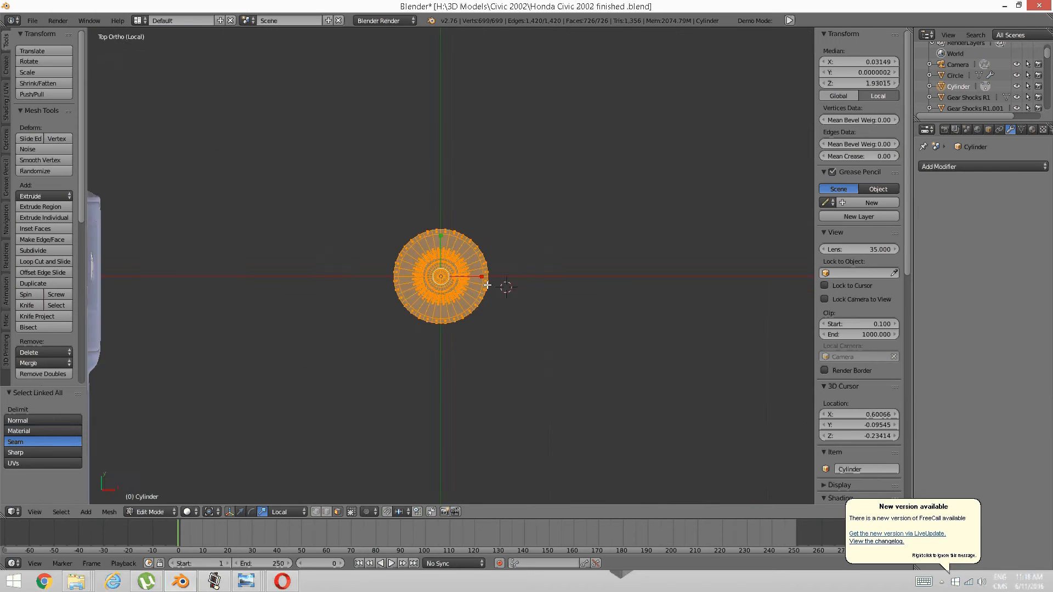
{"action": "key", "text": "KP_1"}
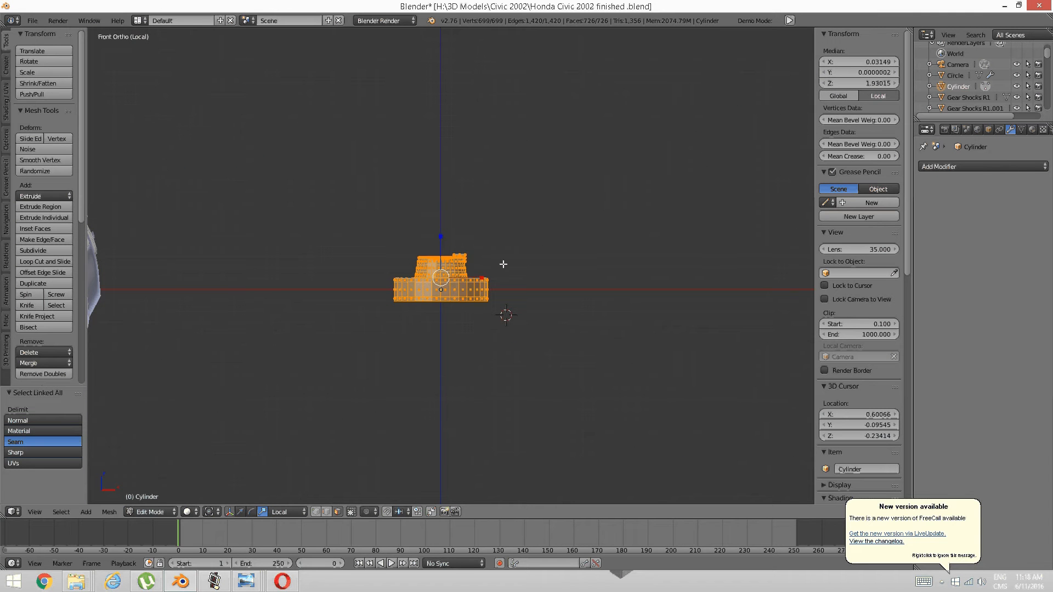
{"action": "key", "text": "r"}
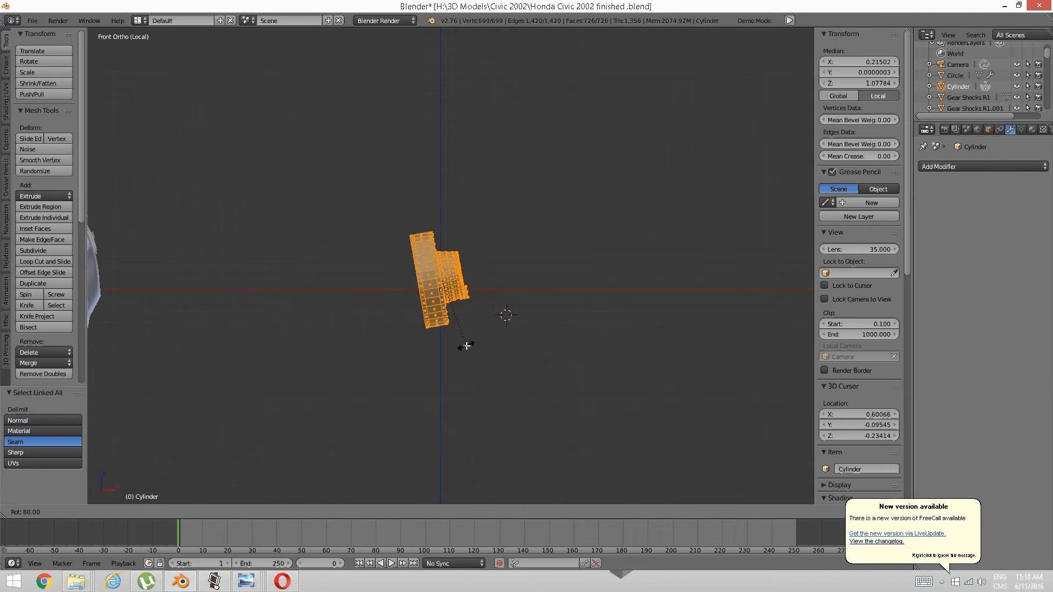
{"action": "left_click", "coordinate": [463, 343]}
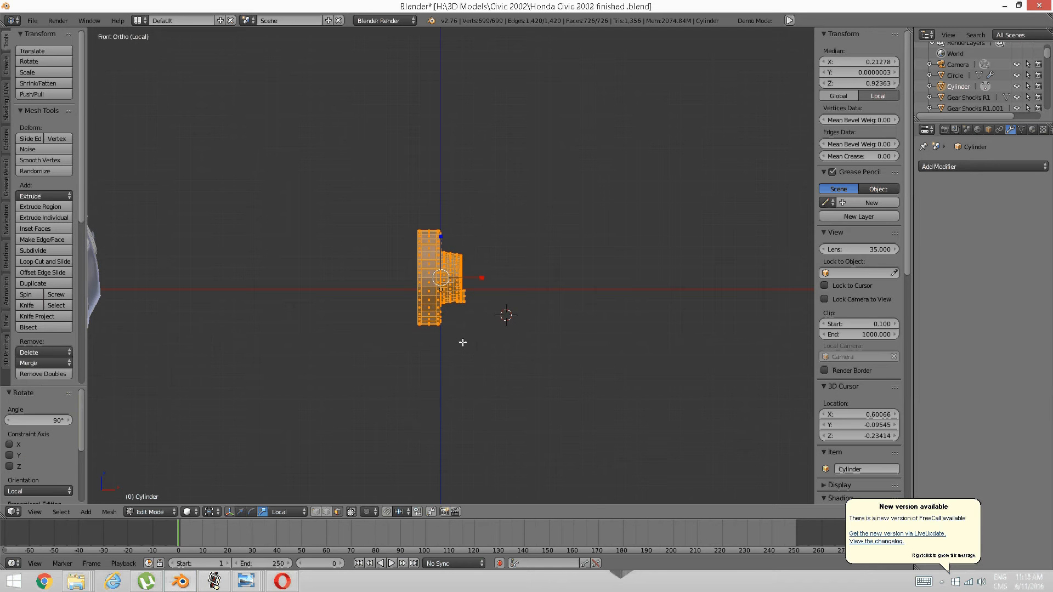
Rotate the whole knob by -90° in the right side view.
{"action": "key", "text": "KP_3"}
{"action": "key", "text": "r"}
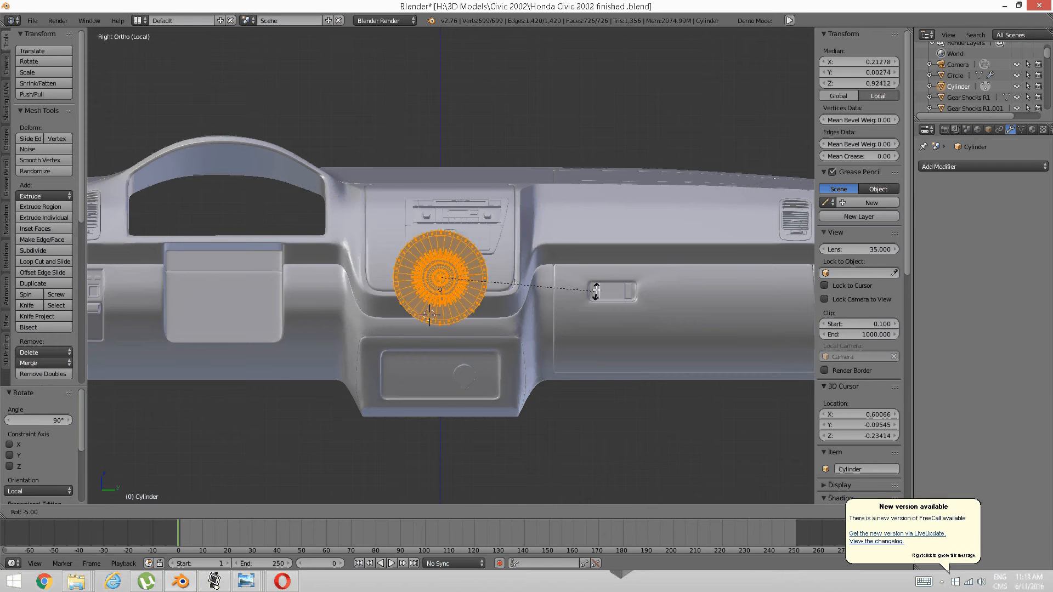
{"action": "left_click", "coordinate": [457, 195]}
{"action": "scroll", "coordinate": [436, 259], "scroll_direction": "up", "scroll_amount": 2}
{"action": "middle_click_drag", "start_coordinate": [436, 259], "coordinate": [443, 284]}
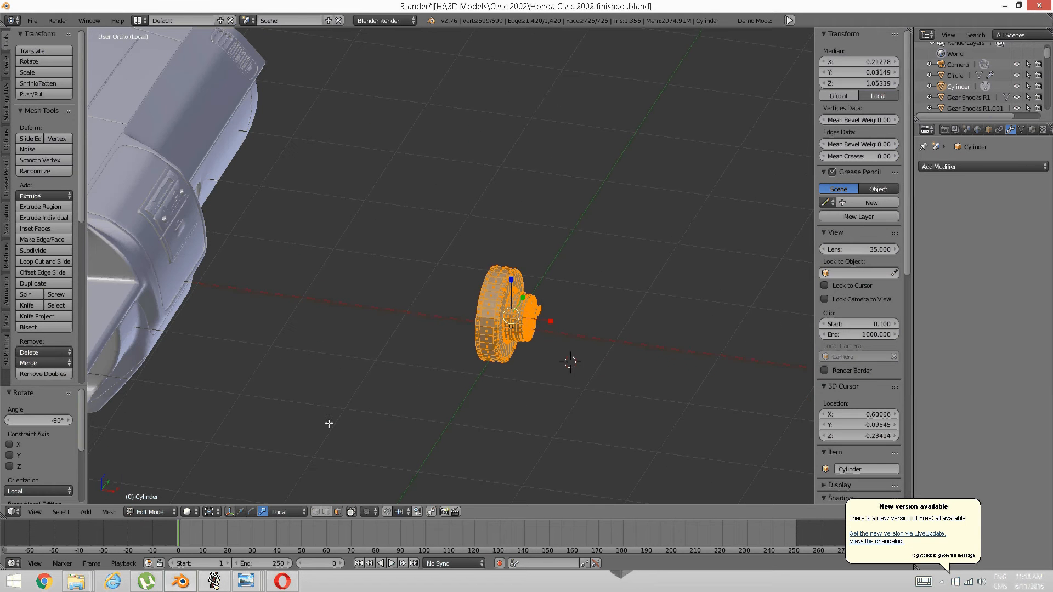
Enable the translate manipulator and move the knob along X to the centre console, then raise it 0.420 along Z.
{"action": "left_click", "coordinate": [240, 512]}
{"action": "left_click_drag", "start_coordinate": [549, 320], "coordinate": [220, 234]}
{"action": "scroll", "coordinate": [219, 234], "scroll_direction": "up", "scroll_amount": 3}
{"action": "middle_click_drag", "start_coordinate": [213, 235], "coordinate": [144, 211]}
{"action": "middle_click_drag", "start_coordinate": [104, 181], "coordinate": [519, 325], "text": "shift"}
{"action": "scroll", "coordinate": [519, 325], "scroll_direction": "up", "scroll_amount": 4}
{"action": "middle_click_drag", "start_coordinate": [790, 420], "coordinate": [351, 291], "text": "shift"}
{"action": "left_click_drag", "start_coordinate": [421, 402], "coordinate": [387, 270]}
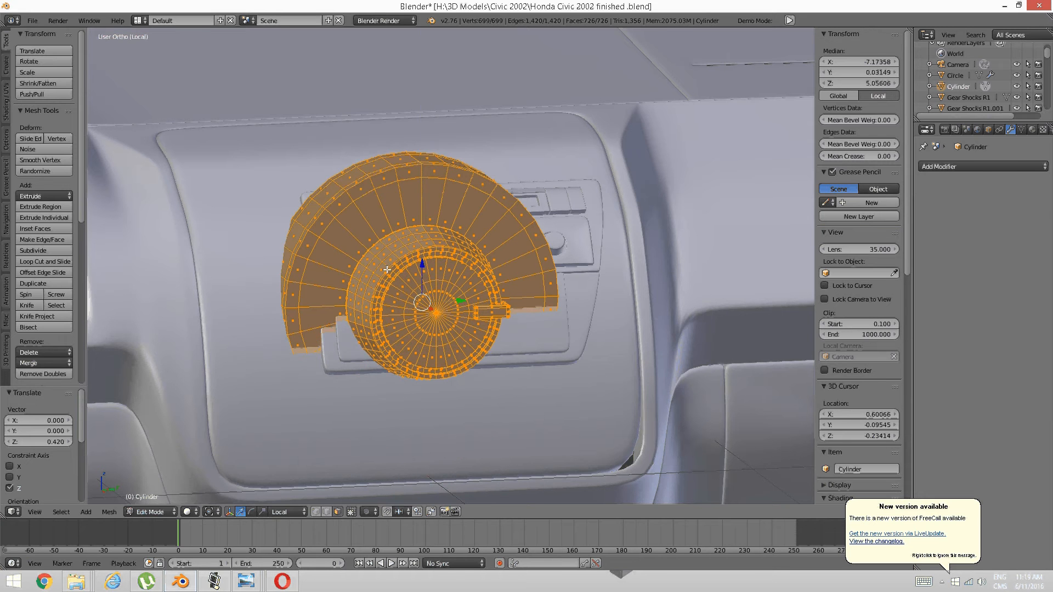
Scale the knob down uniformly to about 0.288 to suit the console's size.
{"action": "middle_click_drag", "start_coordinate": [387, 270], "coordinate": [612, 229]}
{"action": "key", "text": "s"}
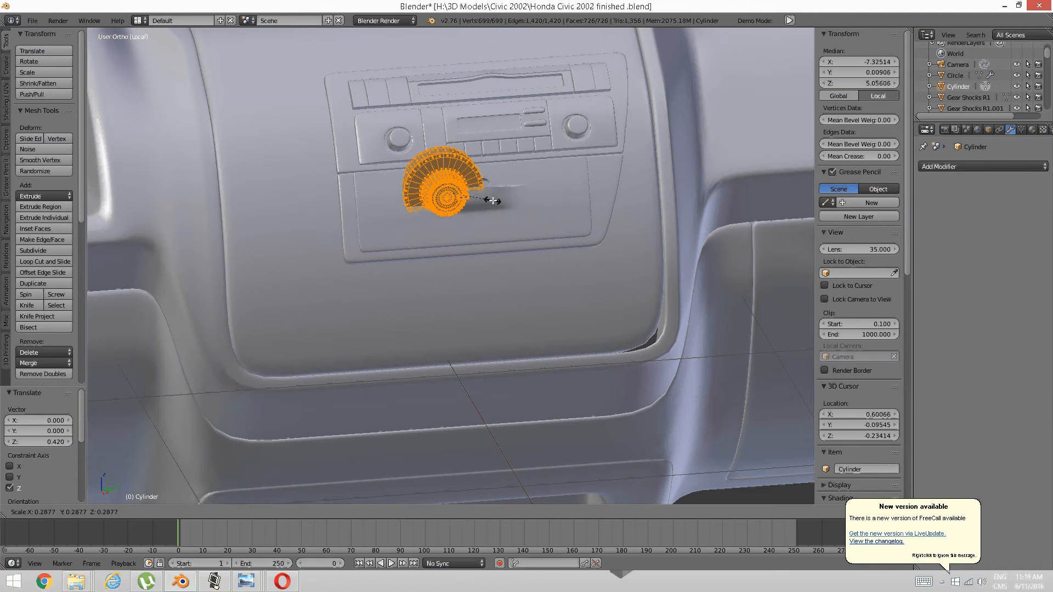
{"action": "left_click", "coordinate": [491, 200]}
{"action": "middle_click_drag", "start_coordinate": [483, 199], "coordinate": [535, 347]}
{"action": "scroll", "coordinate": [651, 287], "scroll_direction": "up", "scroll_amount": 3}
Move the knob about -0.509 along Y to the console area on the driver's side of the radio.
{"action": "key", "text": "g"}
{"action": "key", "text": "y"}
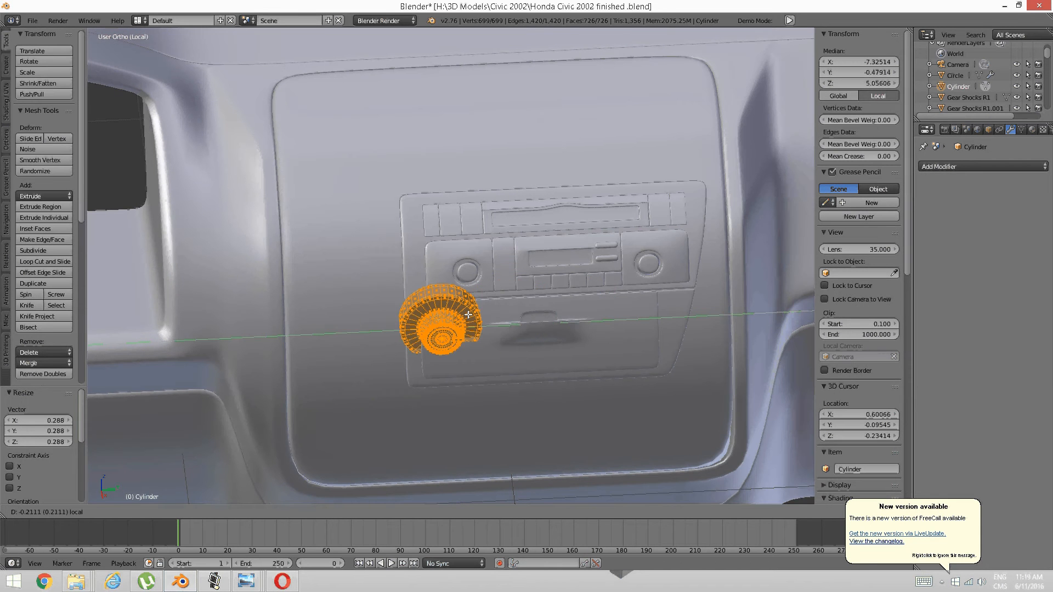
{"action": "left_click", "coordinate": [378, 343]}
{"action": "middle_click_drag", "start_coordinate": [379, 342], "coordinate": [291, 318]}
Check the climate knob placement in the 2002 Honda Civic photo, then raise the knob in Blender's right view to radio height.
{"action": "mouse_move", "coordinate": [246, 581]}
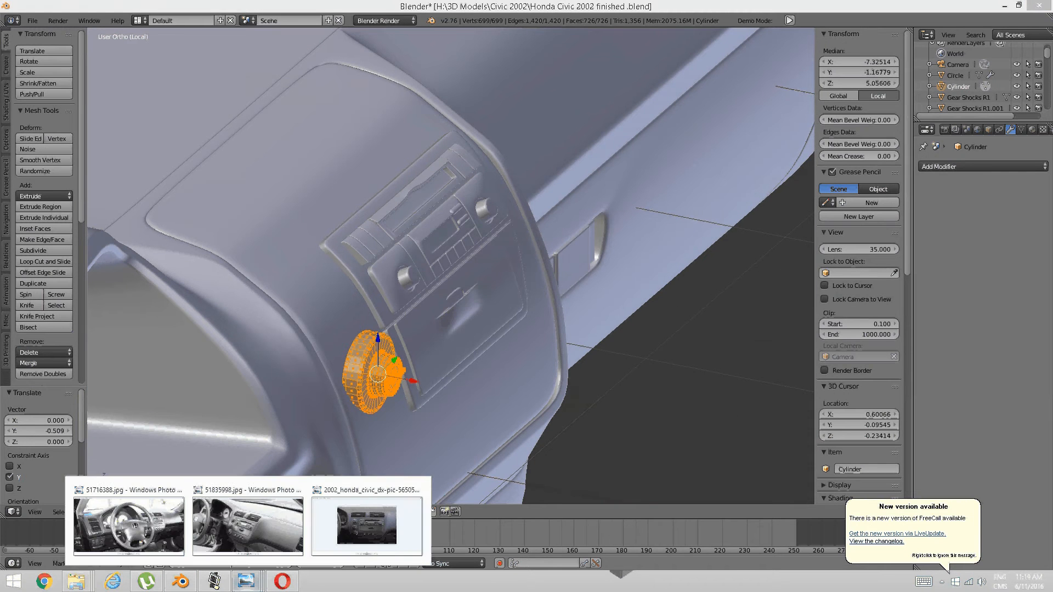
{"action": "left_click", "coordinate": [364, 523]}
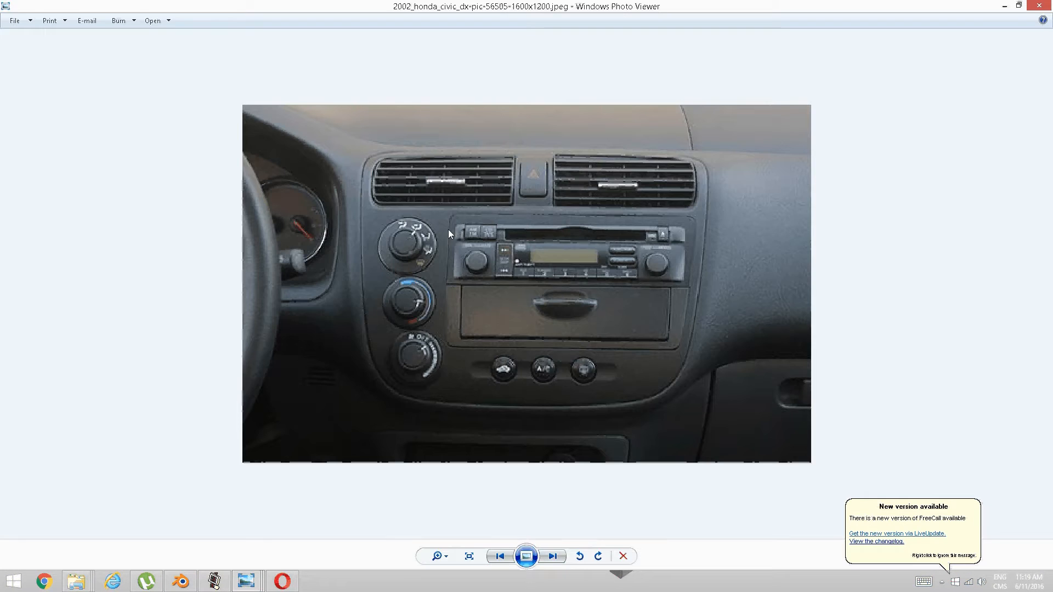
{"action": "left_click", "coordinate": [214, 581]}
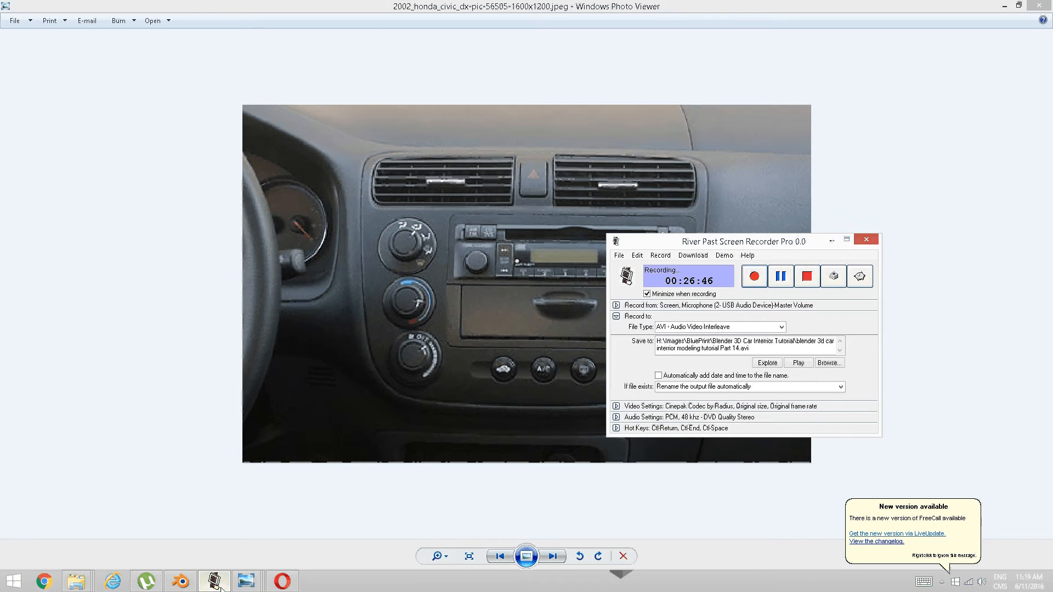
{"action": "left_click", "coordinate": [176, 581]}
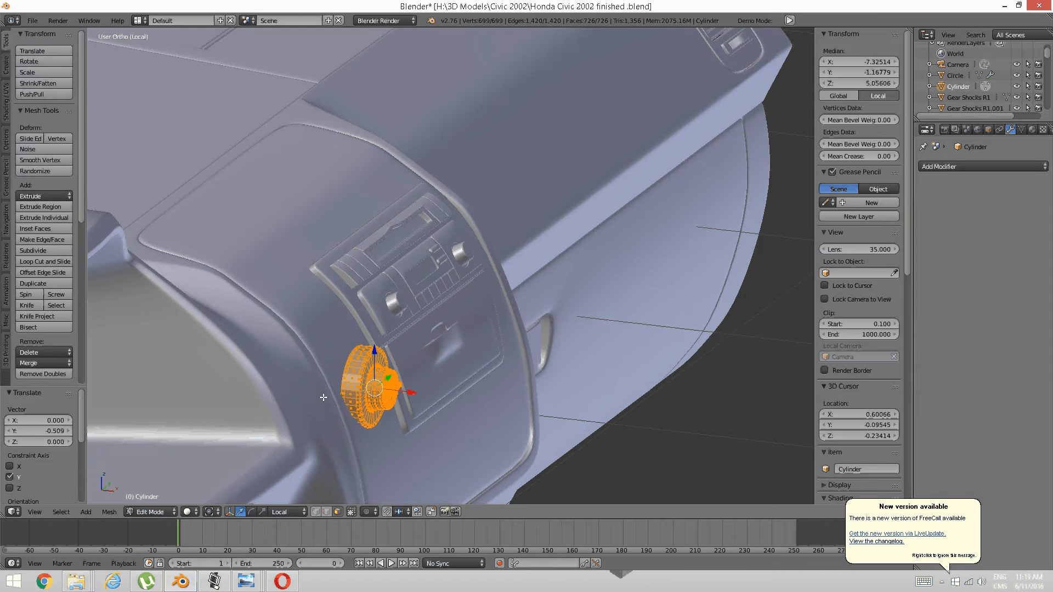
{"action": "key", "text": "KP_3"}
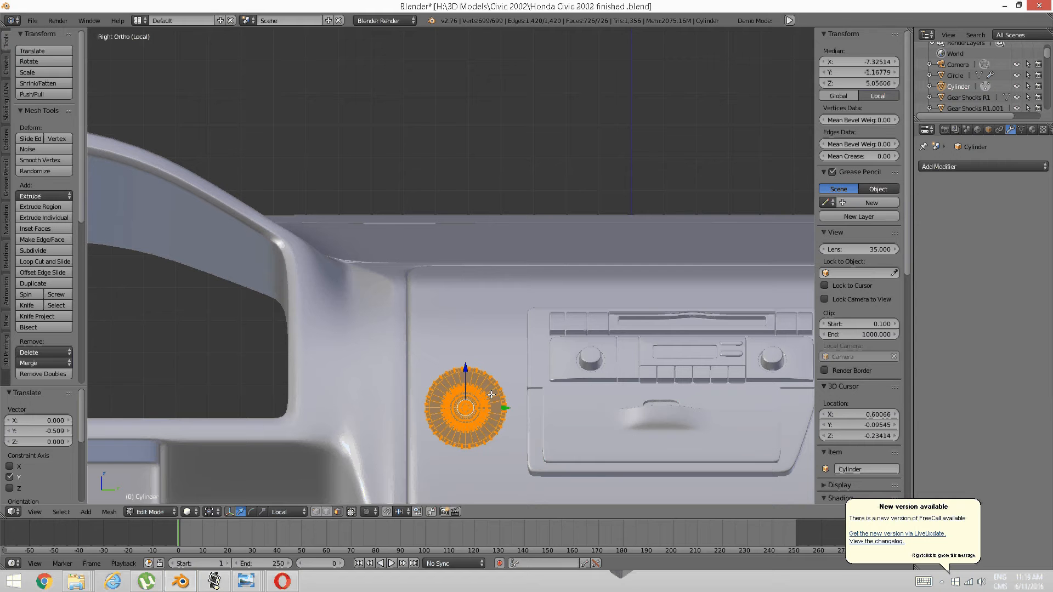
{"action": "key", "text": "g"}
{"action": "left_click", "coordinate": [496, 353]}
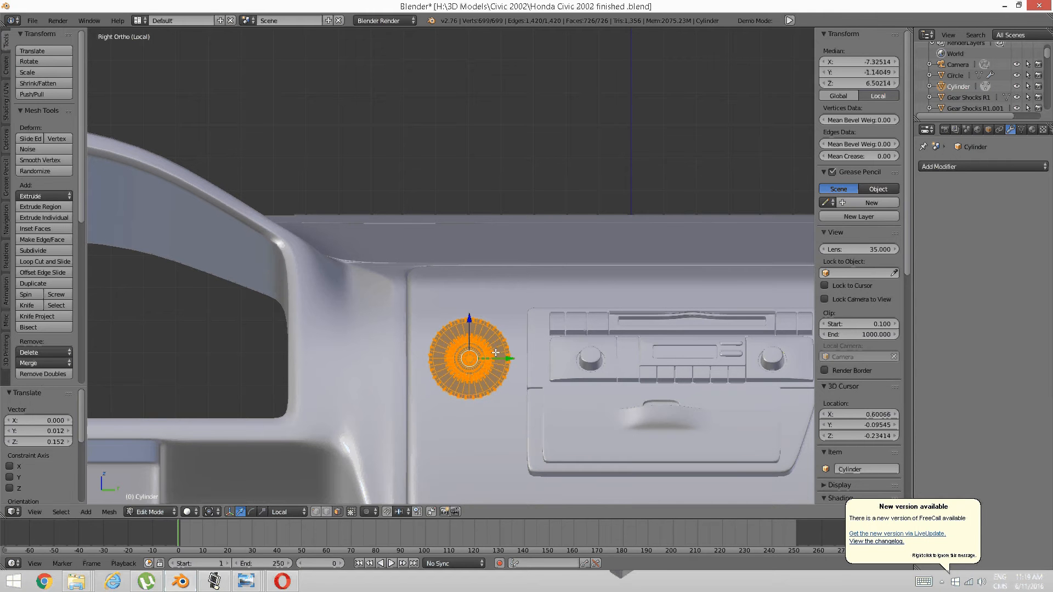
{"action": "key", "text": "g"}
{"action": "left_click", "coordinate": [496, 346]}
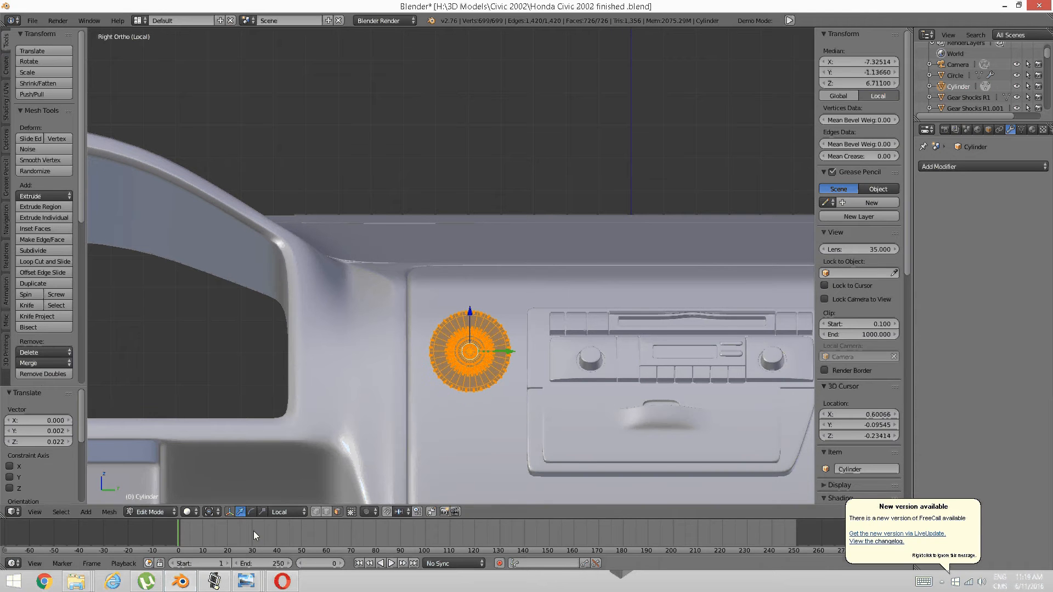
Compare the knob size with the reference photo and scale the knob in Blender to about 0.832.
{"action": "mouse_move", "coordinate": [246, 582]}
{"action": "left_click", "coordinate": [361, 531]}
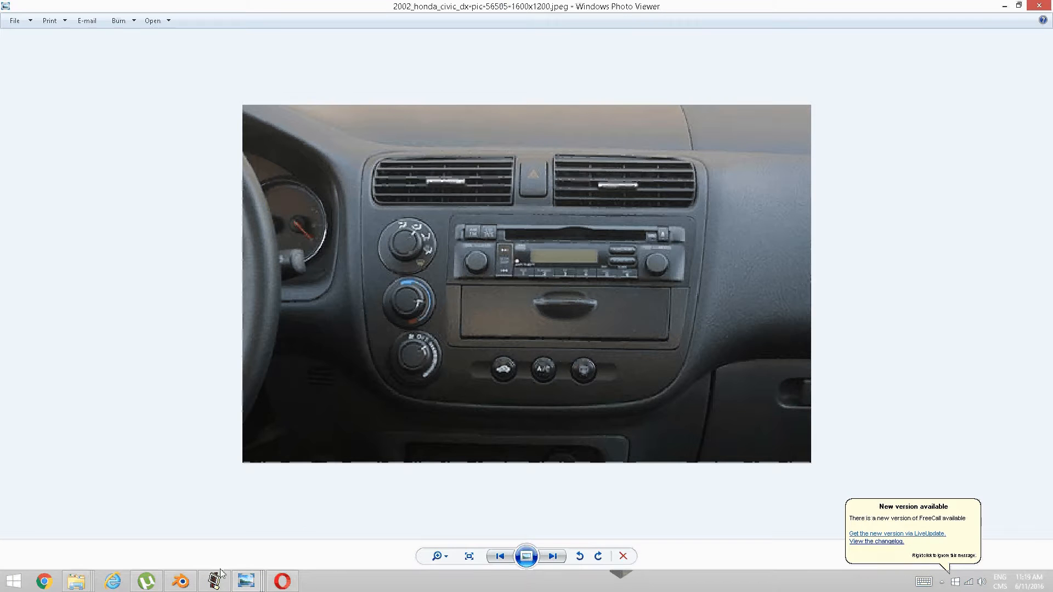
{"action": "left_click", "coordinate": [181, 581]}
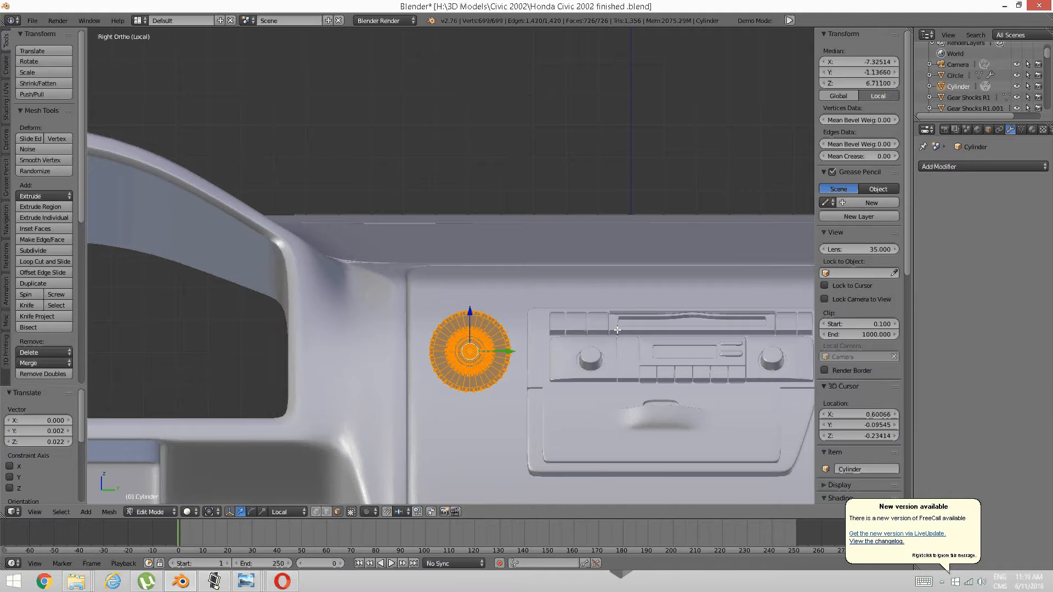
{"action": "key", "text": "s"}
{"action": "left_click", "coordinate": [593, 337]}
Move the knob about -0.143 along local X towards the console surface.
{"action": "middle_click_drag", "start_coordinate": [593, 338], "coordinate": [328, 370]}
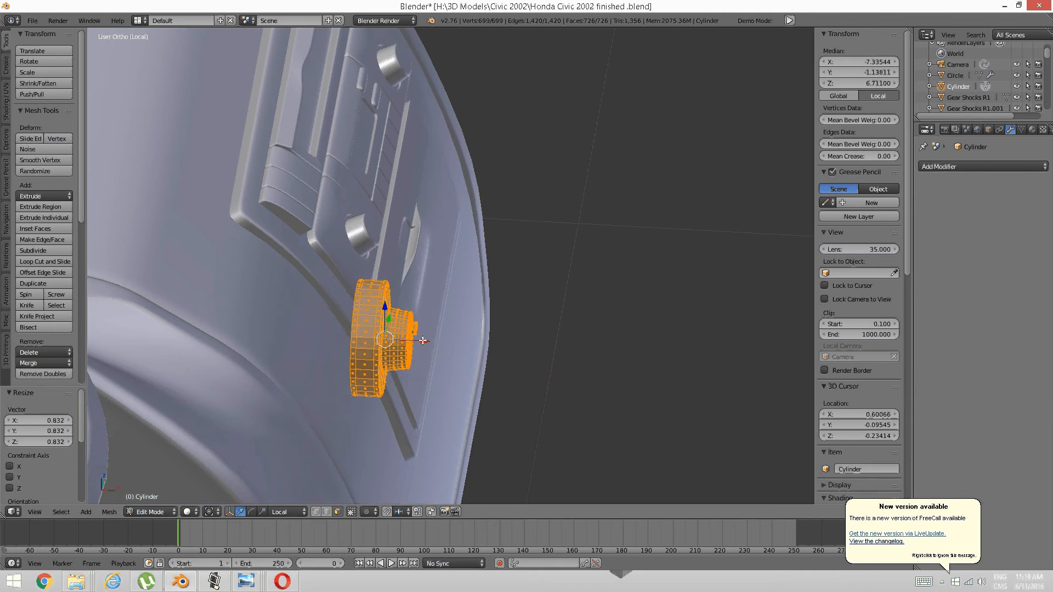
{"action": "key", "text": "g"}
{"action": "key", "text": "x"}
{"action": "key", "text": "x"}
{"action": "left_click", "coordinate": [345, 329]}
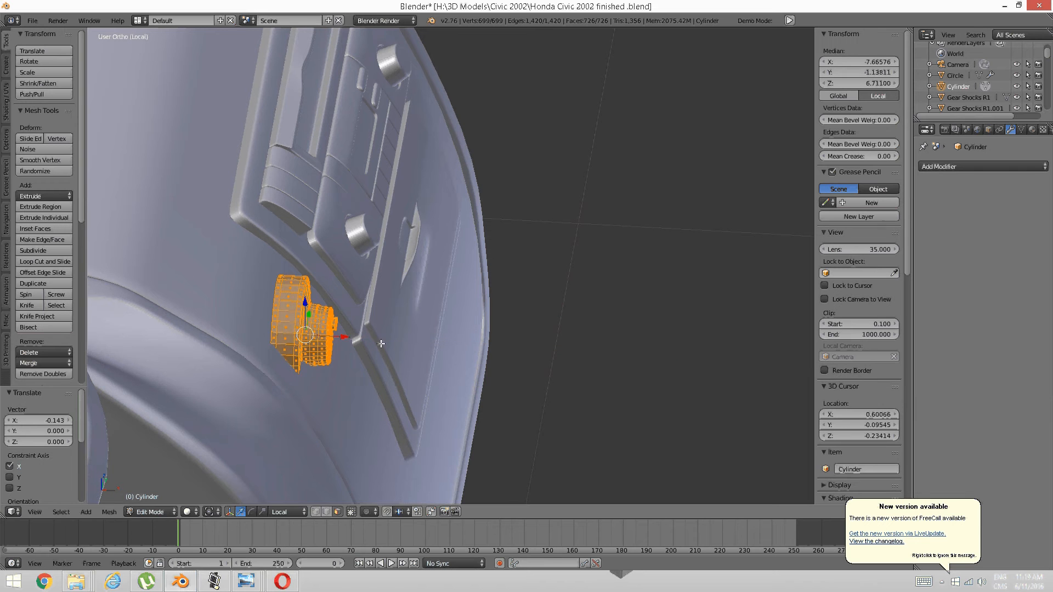
Rotate the knob about -39.33° around the global Y axis to match the console's slope.
{"action": "key", "text": "r"}
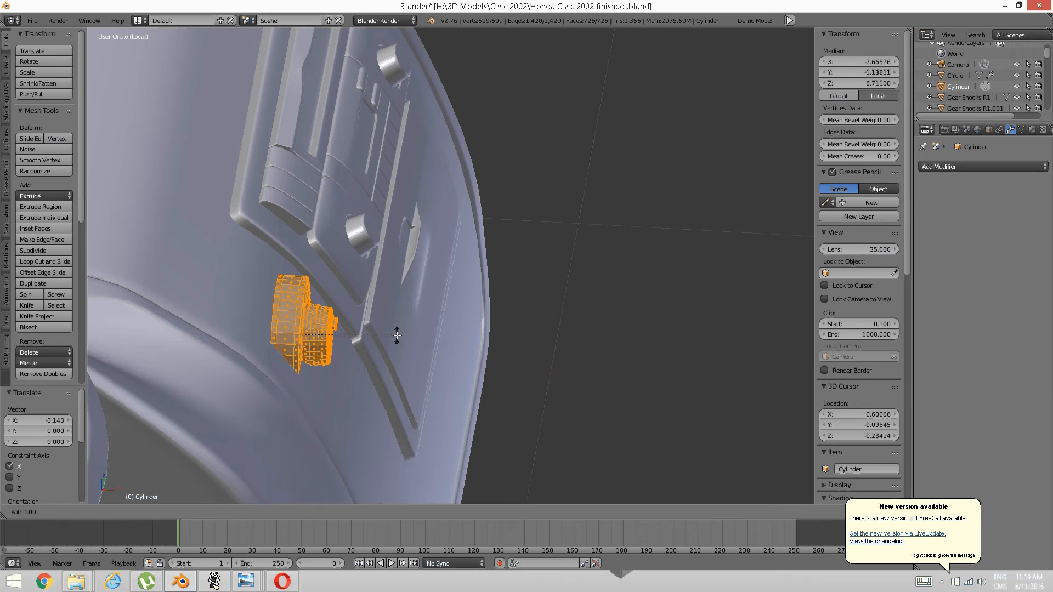
{"action": "key", "text": "y"}
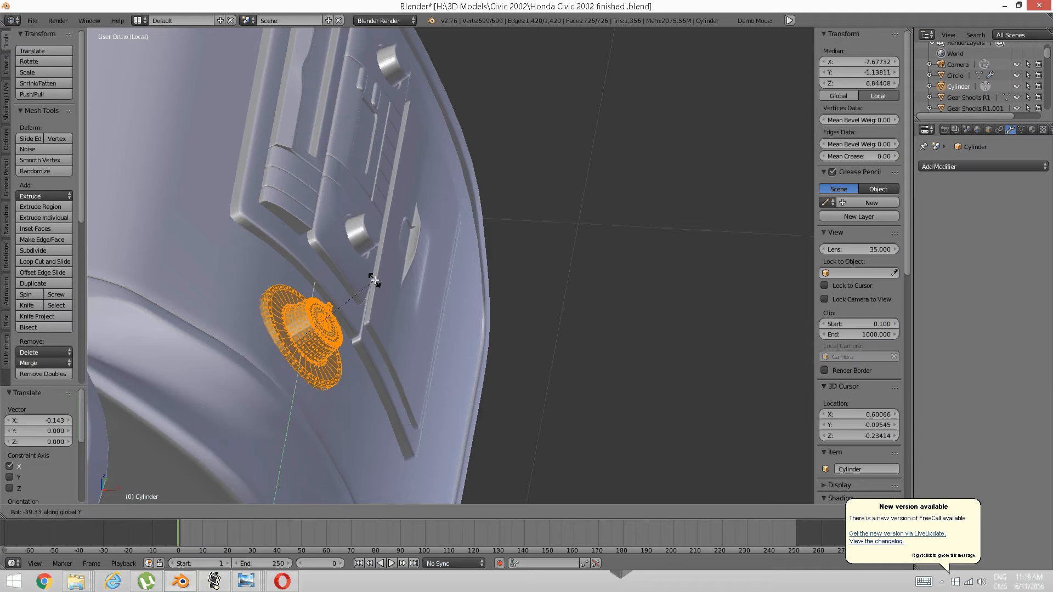
{"action": "left_click", "coordinate": [375, 281]}
{"action": "middle_click_drag", "start_coordinate": [375, 281], "coordinate": [307, 280]}
{"action": "scroll", "coordinate": [351, 274], "scroll_direction": "up", "scroll_amount": 3}
{"action": "middle_click_drag", "start_coordinate": [343, 345], "coordinate": [318, 305], "text": "shift"}
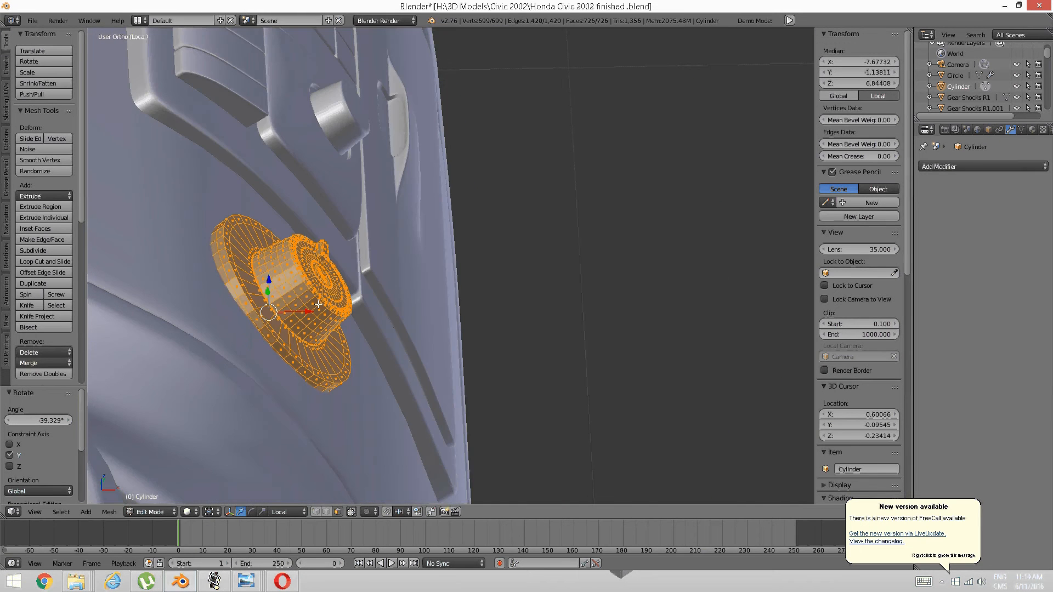
Try to push the knob slightly deeper into the console along local X, and undo the move.
{"action": "key", "text": "g"}
{"action": "key", "text": "x"}
{"action": "key", "text": "x"}
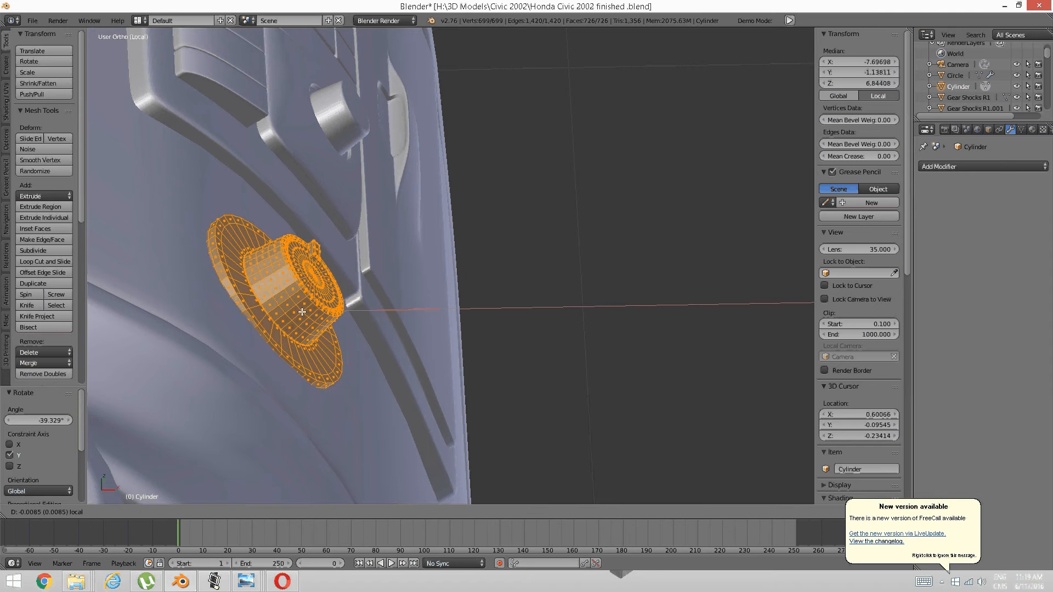
{"action": "left_click", "coordinate": [302, 311]}
{"action": "middle_click_drag", "start_coordinate": [302, 311], "coordinate": [365, 274]}
{"action": "key", "text": "KP_3"}
{"action": "key", "text": "ctrl+z"}
Nudge the knob about -0.006 along X so its base sits against the console surface.
{"action": "scroll", "coordinate": [442, 266], "scroll_direction": "up", "scroll_amount": 3}
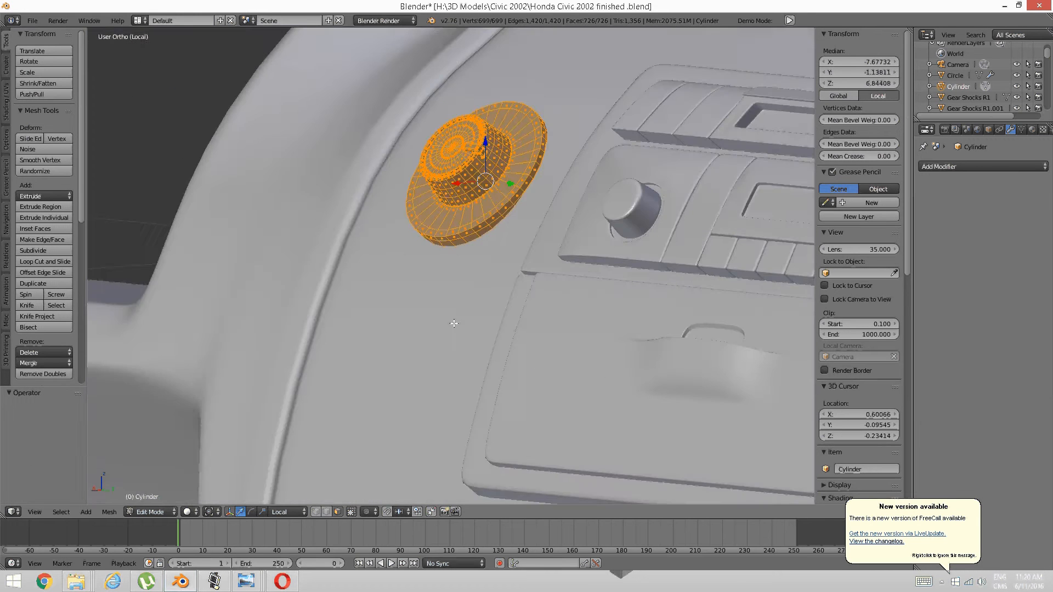
{"action": "middle_click_drag", "start_coordinate": [534, 110], "coordinate": [487, 229], "text": "shift"}
{"action": "scroll", "coordinate": [514, 228], "scroll_direction": "up", "scroll_amount": 3}
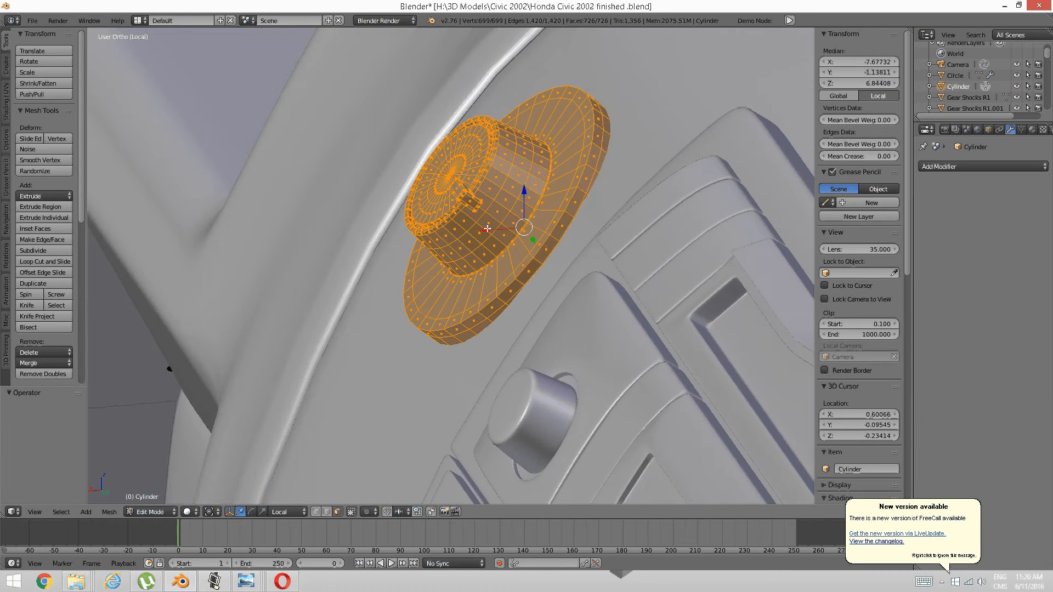
{"action": "left_click_drag", "start_coordinate": [488, 229], "coordinate": [494, 230]}
{"action": "scroll", "coordinate": [493, 236], "scroll_direction": "down", "scroll_amount": 1}
{"action": "scroll", "coordinate": [492, 236], "scroll_direction": "down", "scroll_amount": 4}
{"action": "middle_click_drag", "start_coordinate": [428, 280], "coordinate": [466, 300]}
{"action": "scroll", "coordinate": [447, 292], "scroll_direction": "up", "scroll_amount": 2}
{"action": "scroll", "coordinate": [463, 304], "scroll_direction": "down", "scroll_amount": 3}
Check the knob spacing in the reference photo, then duplicate the knob in Blender's right view and lower the copy 0.226 along Z.
{"action": "key", "text": "KP_3"}
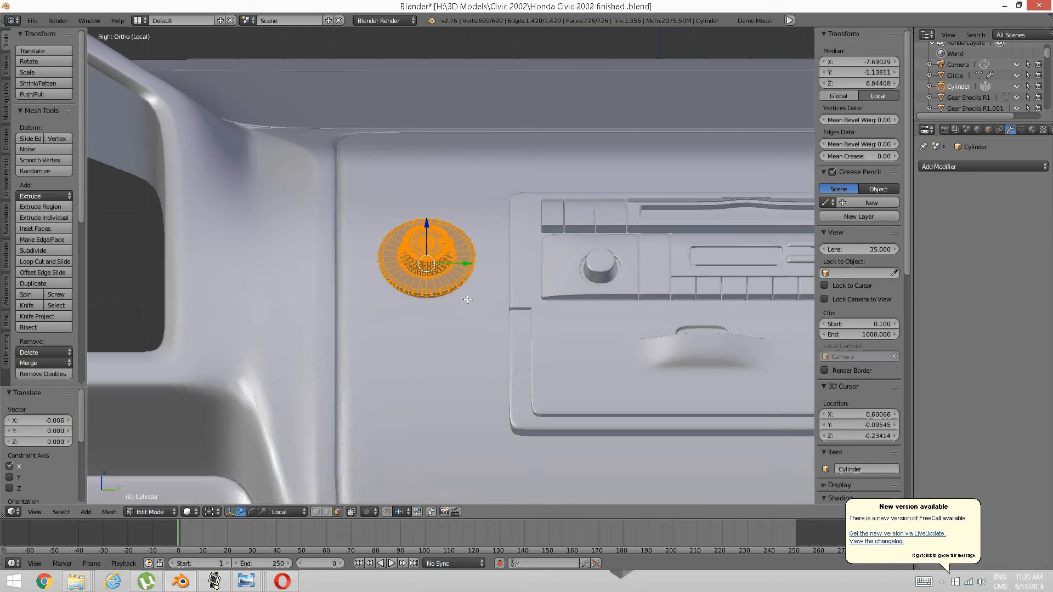
{"action": "mouse_move", "coordinate": [246, 582]}
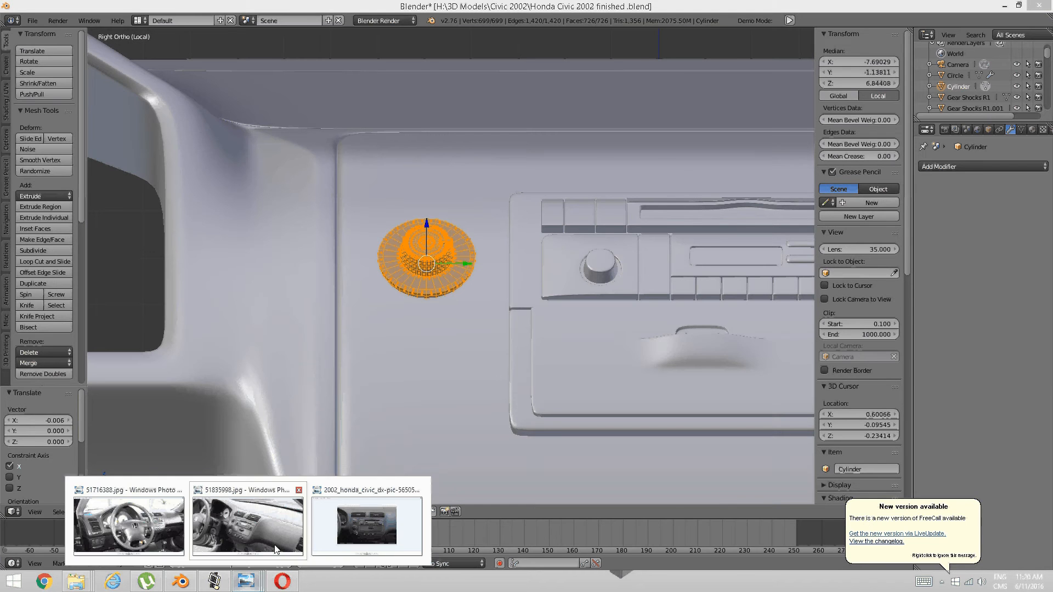
{"action": "left_click", "coordinate": [354, 528]}
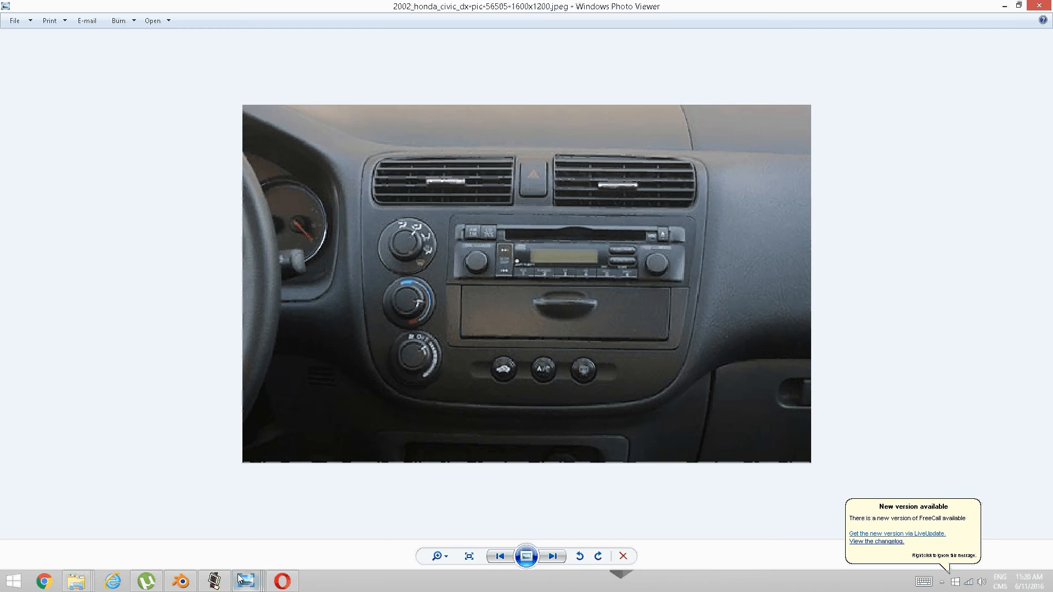
{"action": "left_click", "coordinate": [190, 581]}
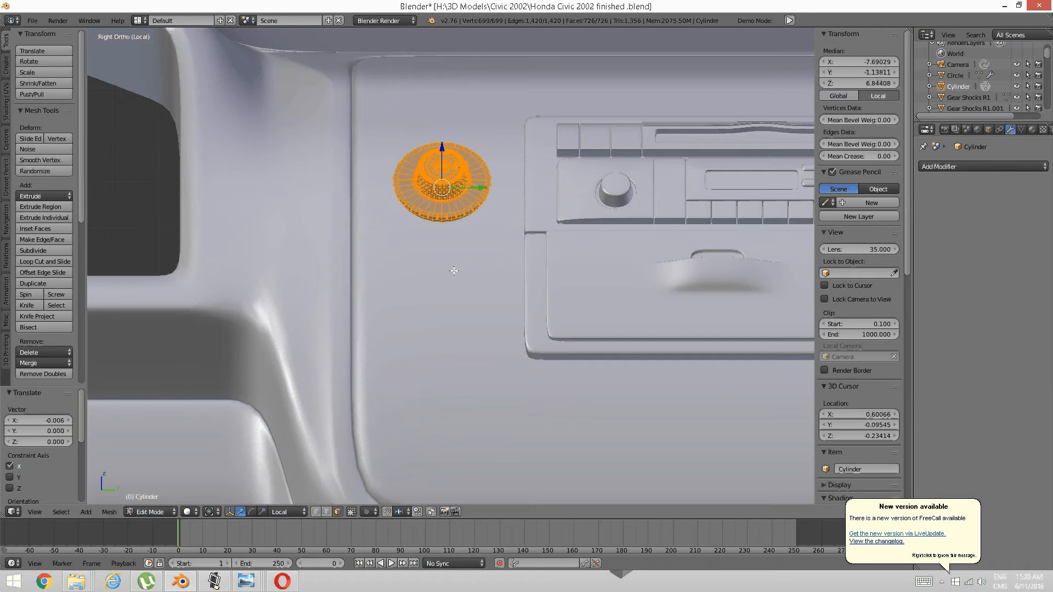
{"action": "key", "text": "shift+d"}
{"action": "right_click", "coordinate": [452, 349]}
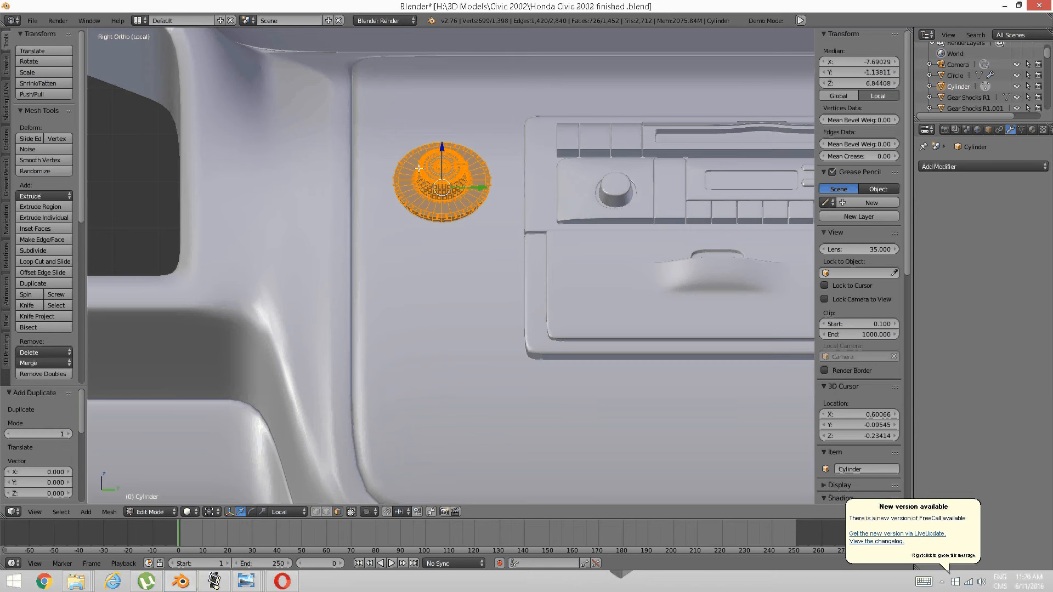
{"action": "left_click_drag", "start_coordinate": [439, 145], "coordinate": [454, 254]}
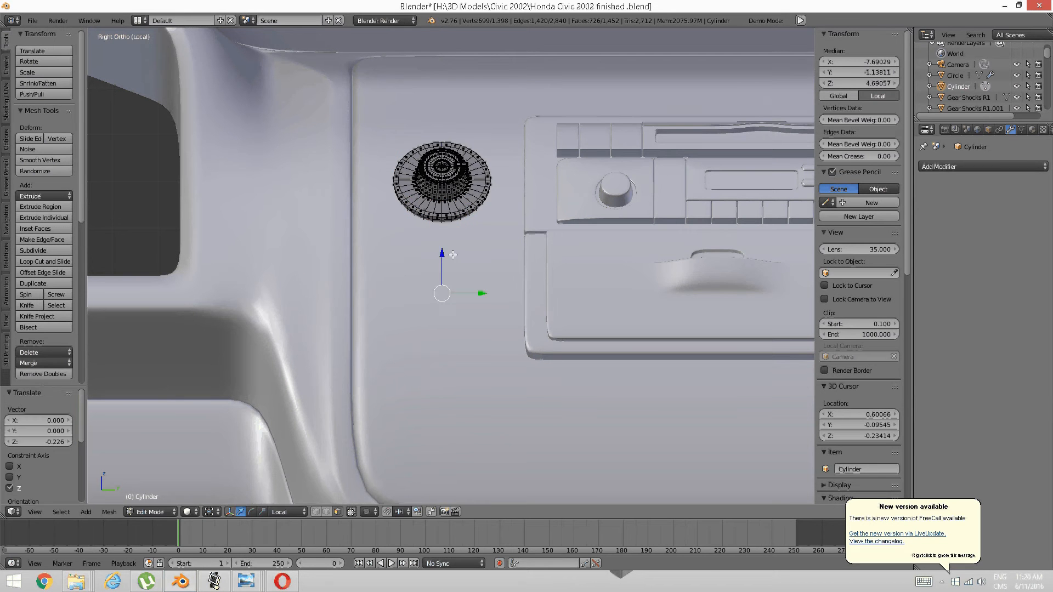
Move the duplicated knob about 0.156 along local X to bring it out of the console.
{"action": "middle_click_drag", "start_coordinate": [453, 254], "coordinate": [405, 276]}
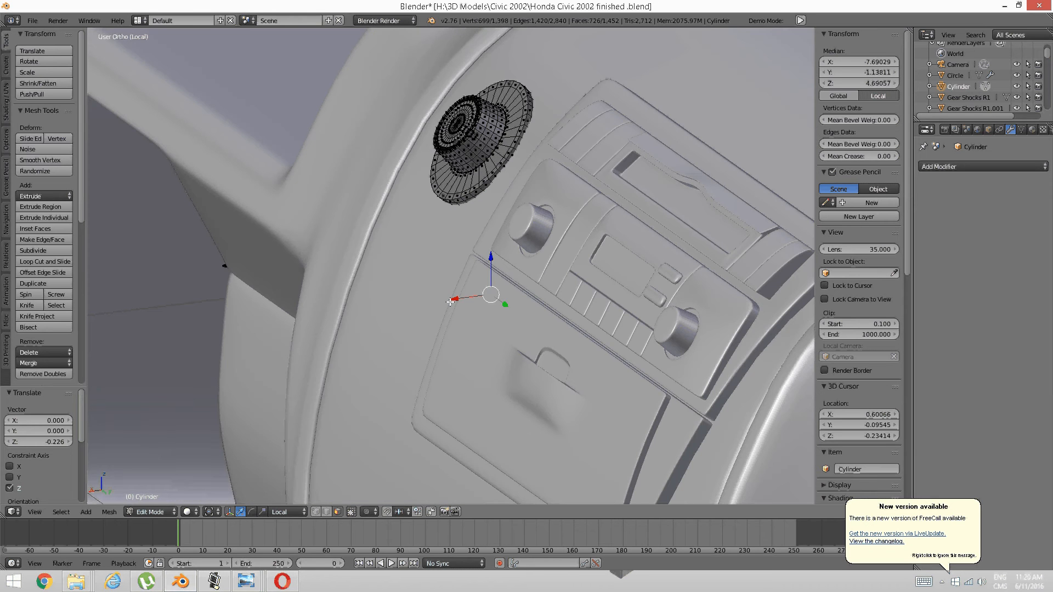
{"action": "key", "text": "g"}
{"action": "key", "text": "x"}
{"action": "key", "text": "x"}
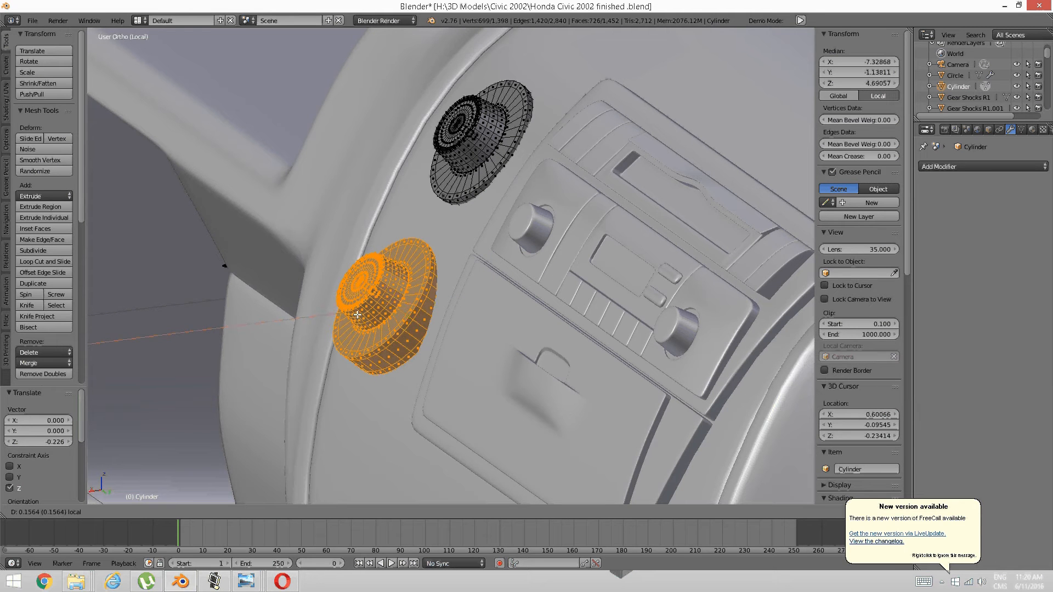
{"action": "left_click", "coordinate": [361, 313]}
Compare with the reference photo, then fine-tune the copy's Z and X position in Blender closer below the first knob and against the console.
{"action": "left_click", "coordinate": [251, 582]}
{"action": "left_click", "coordinate": [357, 527]}
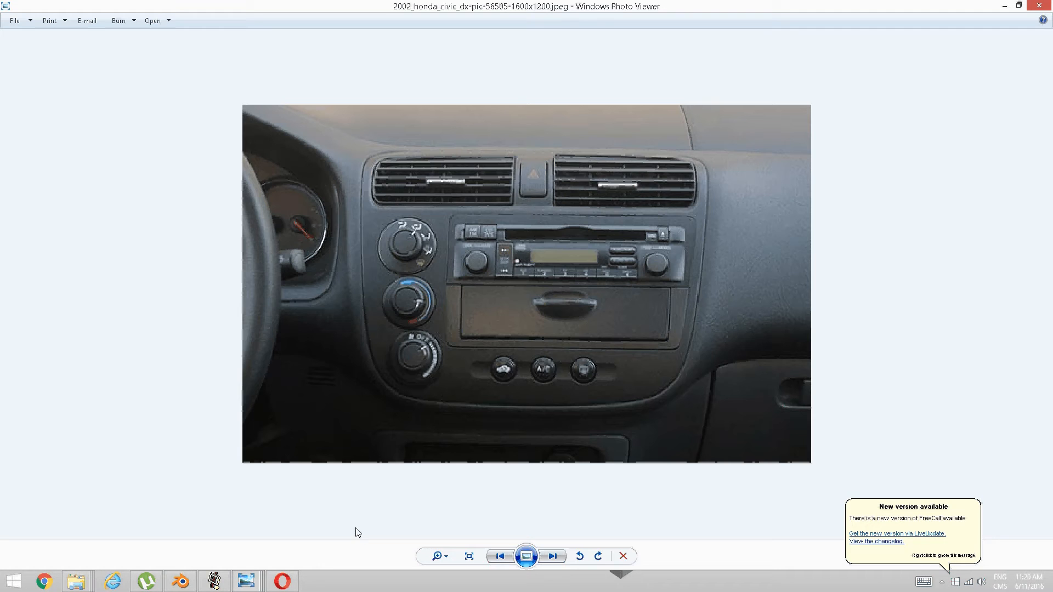
{"action": "left_click", "coordinate": [184, 581]}
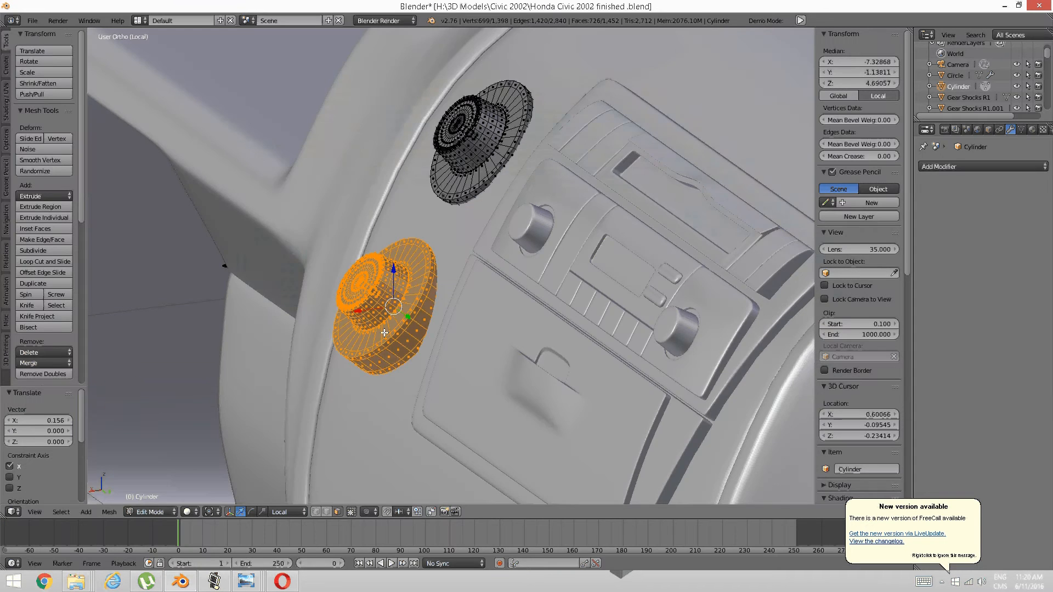
{"action": "middle_click_drag", "start_coordinate": [418, 269], "coordinate": [397, 262]}
{"action": "left_click_drag", "start_coordinate": [396, 261], "coordinate": [398, 217]}
{"action": "left_click_drag", "start_coordinate": [355, 260], "coordinate": [369, 259]}
{"action": "left_click_drag", "start_coordinate": [405, 218], "coordinate": [405, 225]}
{"action": "left_click_drag", "start_coordinate": [375, 265], "coordinate": [385, 264]}
{"action": "left_click_drag", "start_coordinate": [416, 227], "coordinate": [416, 234]}
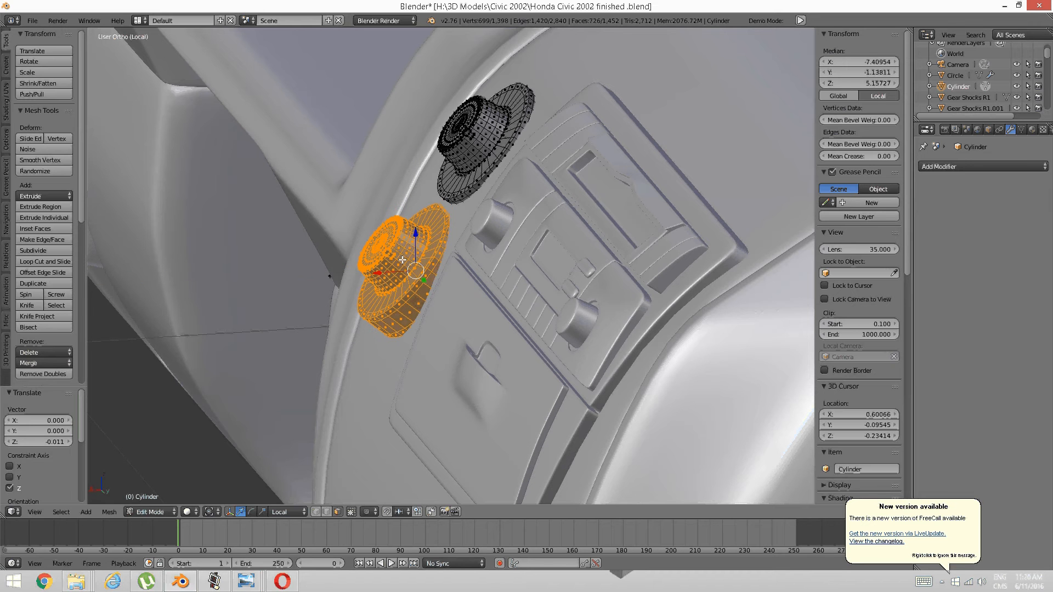
{"action": "left_click_drag", "start_coordinate": [391, 273], "coordinate": [387, 273]}
Rotate the second knob about 15.2° around global Y and shift it about -0.007 along local X toward the console.
{"action": "middle_click_drag", "start_coordinate": [493, 234], "coordinate": [530, 231]}
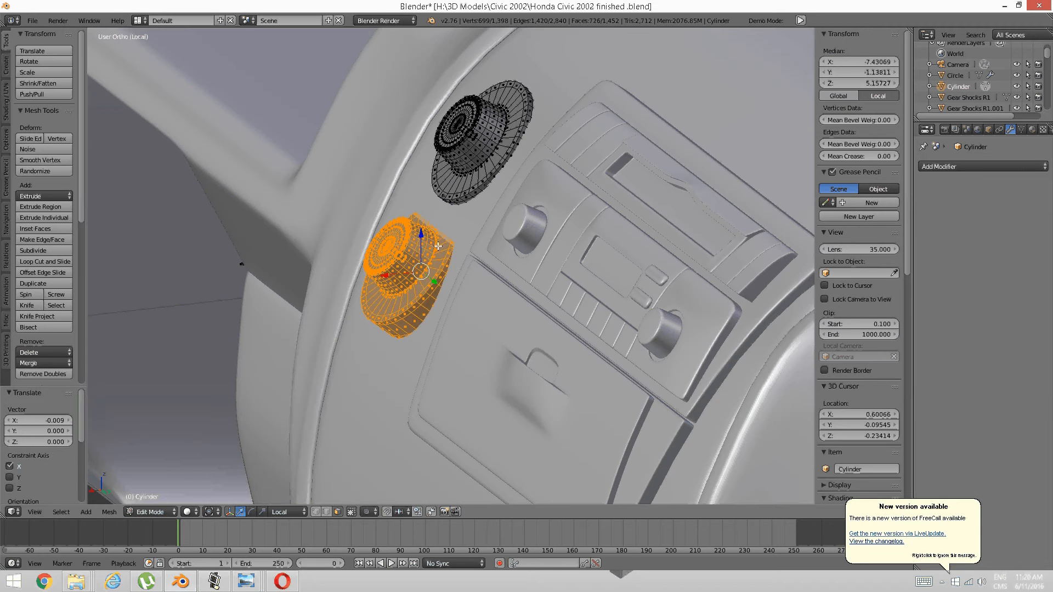
{"action": "key", "text": "r"}
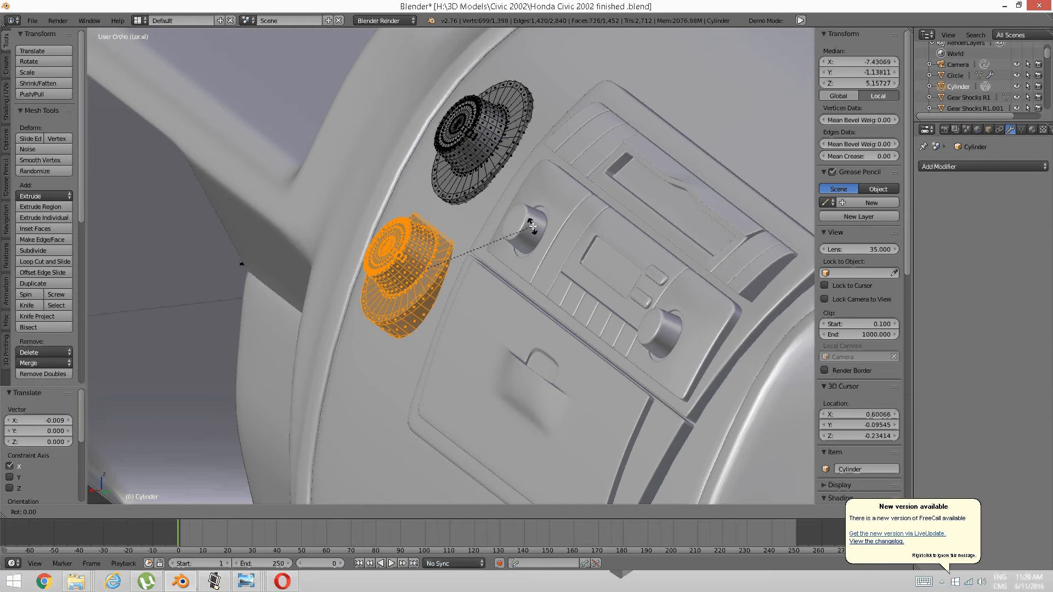
{"action": "key", "text": "y"}
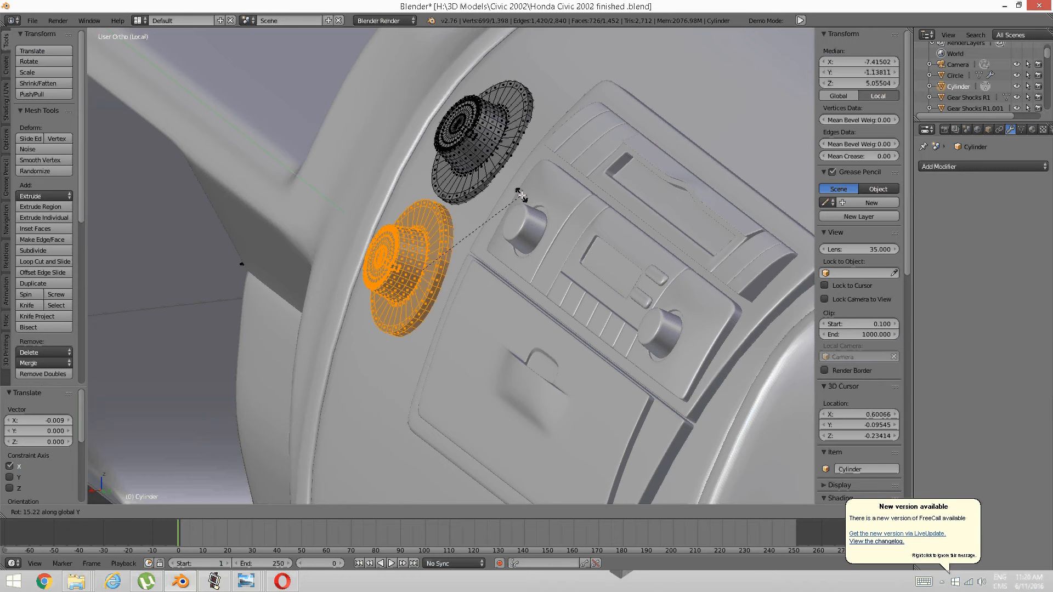
{"action": "left_click", "coordinate": [518, 193]}
{"action": "middle_click_drag", "start_coordinate": [518, 193], "coordinate": [371, 276]}
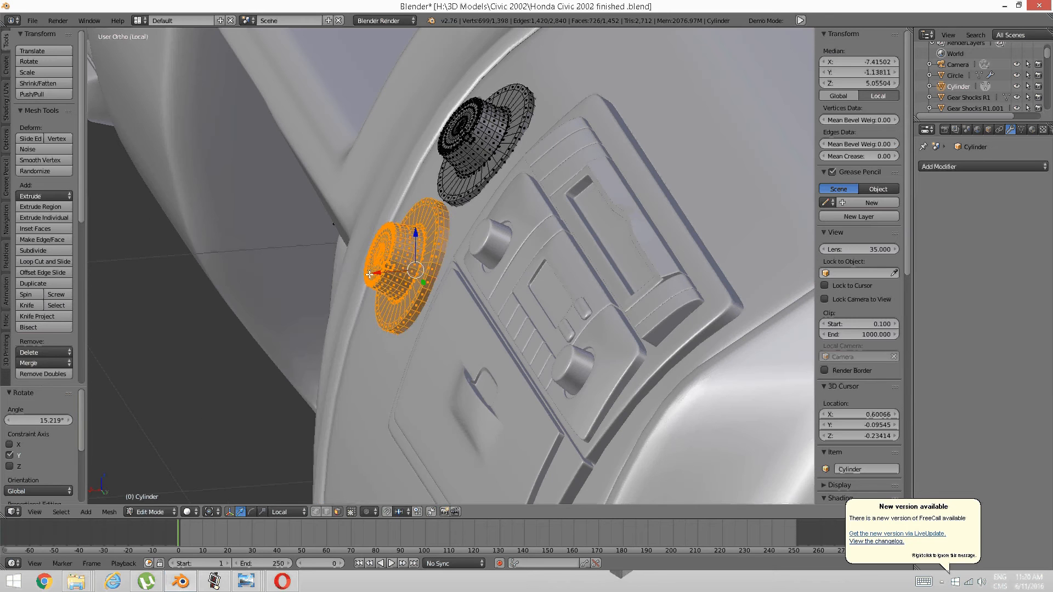
{"action": "key", "text": "g"}
{"action": "key", "text": "x"}
{"action": "key", "text": "x"}
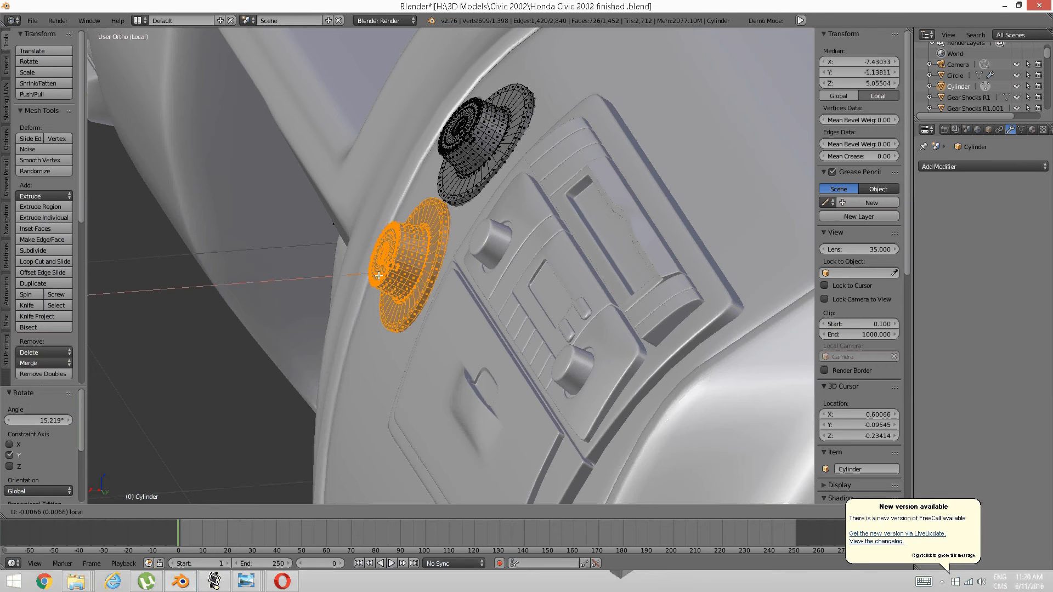
{"action": "left_click", "coordinate": [378, 276]}
Duplicate the second knob and move the copy down along Z and along X onto the console, finishing with a -0.024 Z adjustment.
{"action": "middle_click_drag", "start_coordinate": [379, 276], "coordinate": [431, 207]}
{"action": "key", "text": "shift+d"}
{"action": "right_click", "coordinate": [437, 347]}
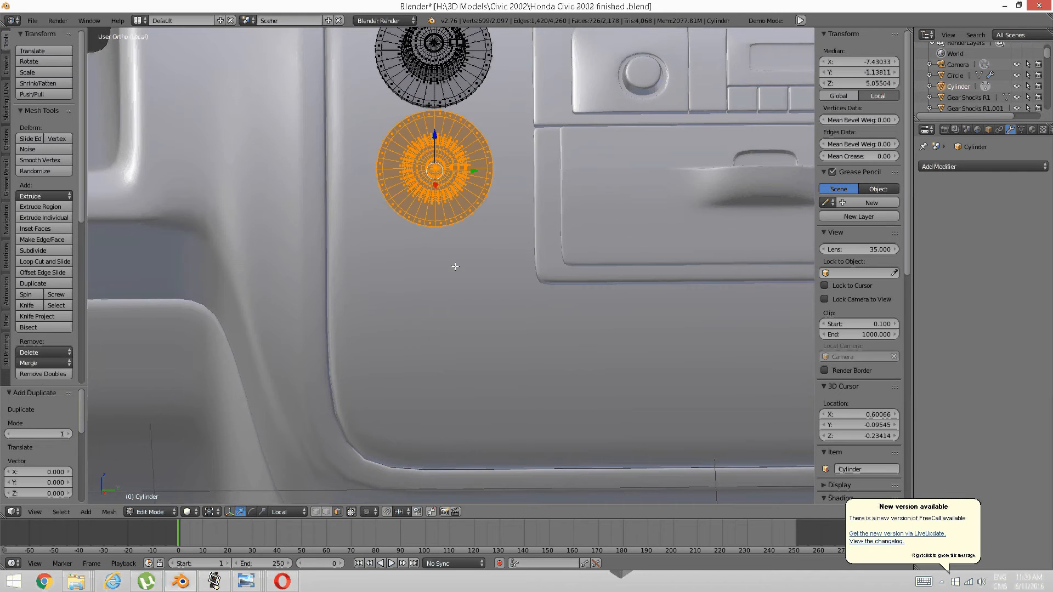
{"action": "middle_click_drag", "start_coordinate": [454, 265], "coordinate": [378, 238]}
{"action": "left_click_drag", "start_coordinate": [447, 132], "coordinate": [438, 231]}
{"action": "left_click_drag", "start_coordinate": [421, 268], "coordinate": [388, 271]}
{"action": "middle_click_drag", "start_coordinate": [413, 255], "coordinate": [415, 233]}
{"action": "left_click_drag", "start_coordinate": [414, 230], "coordinate": [409, 242]}
{"action": "left_click", "coordinate": [410, 242]}
{"action": "middle_click_drag", "start_coordinate": [410, 242], "coordinate": [384, 258]}
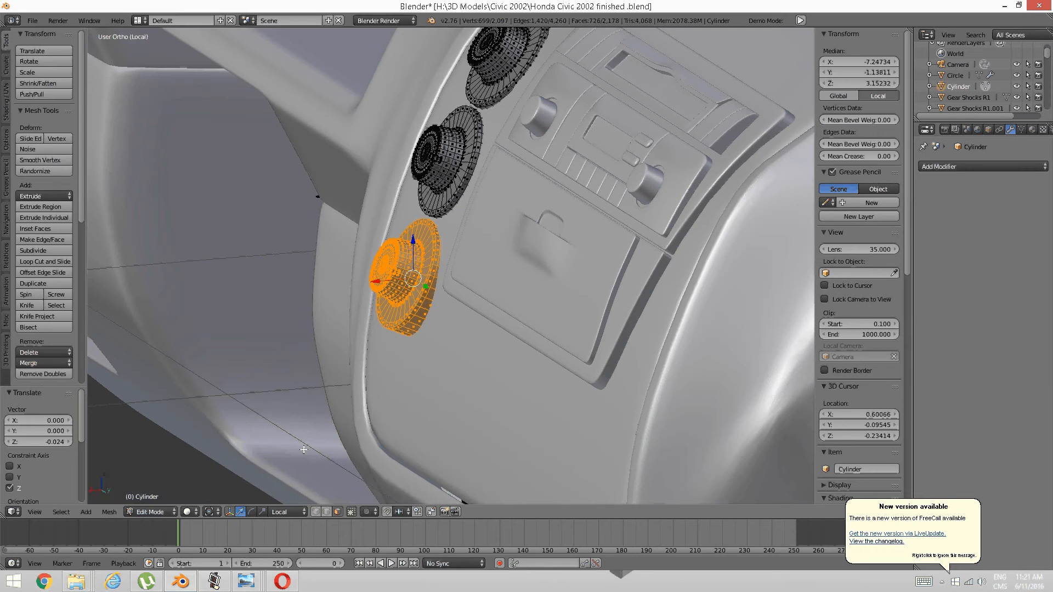
Check the knob layout in the reference photo, then in Blender move the third knob -0.006 along X and rotate it about 11° around Y.
{"action": "mouse_move", "coordinate": [252, 576]}
{"action": "left_click", "coordinate": [354, 527]}
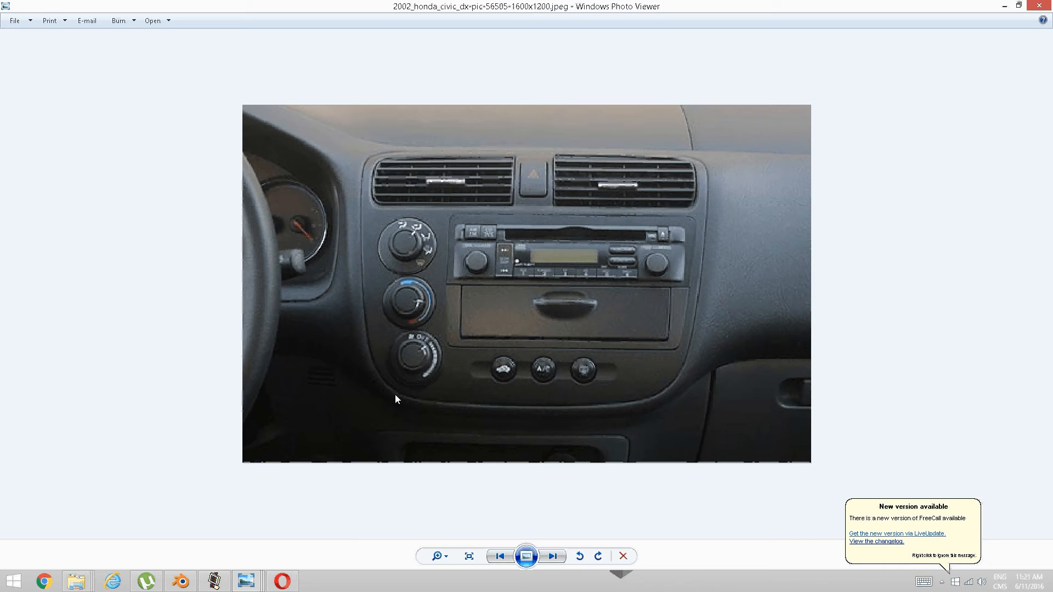
{"action": "left_click", "coordinate": [180, 582]}
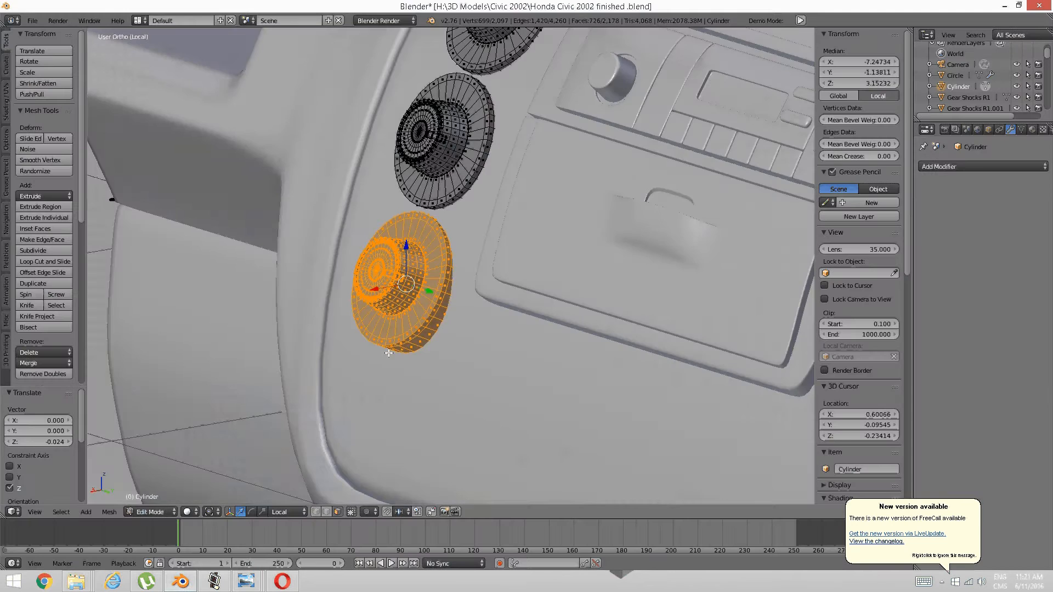
{"action": "middle_click_drag", "start_coordinate": [416, 347], "coordinate": [357, 293]}
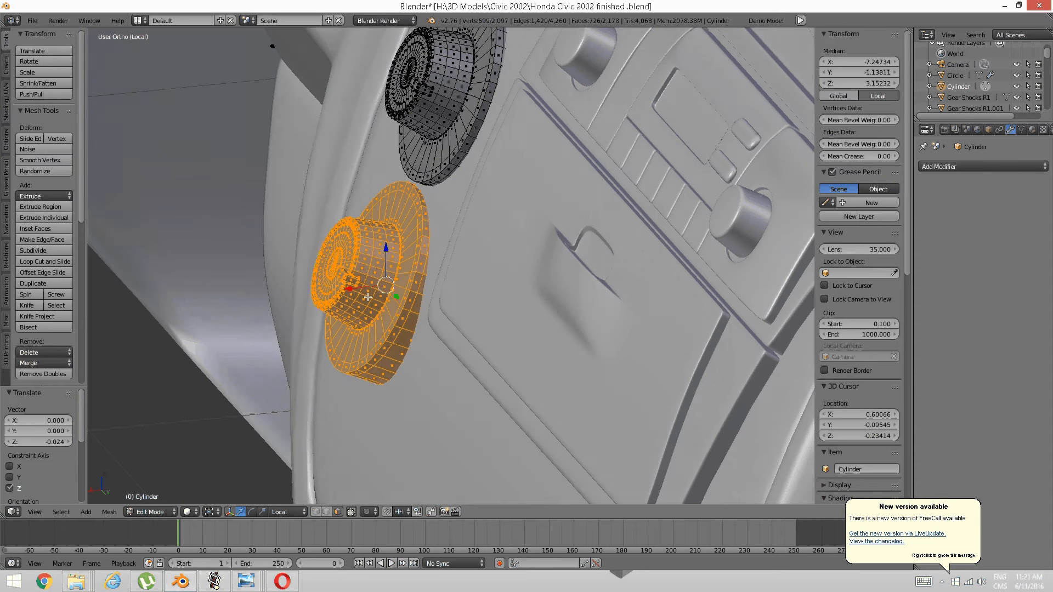
{"action": "key", "text": "g"}
{"action": "key", "text": "x"}
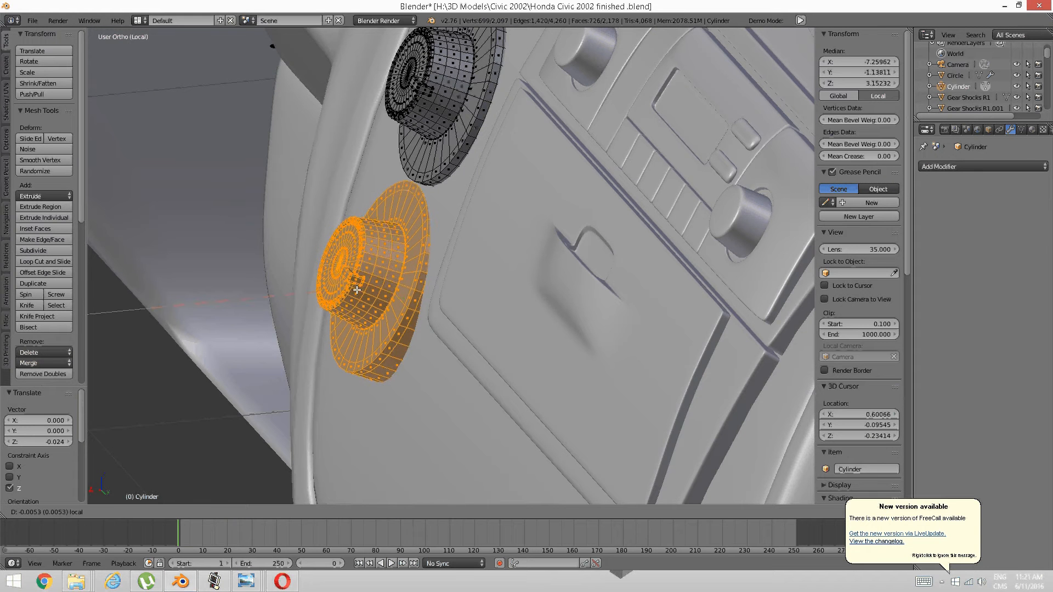
{"action": "left_click", "coordinate": [358, 291]}
{"action": "key", "text": "r"}
{"action": "key", "text": "y"}
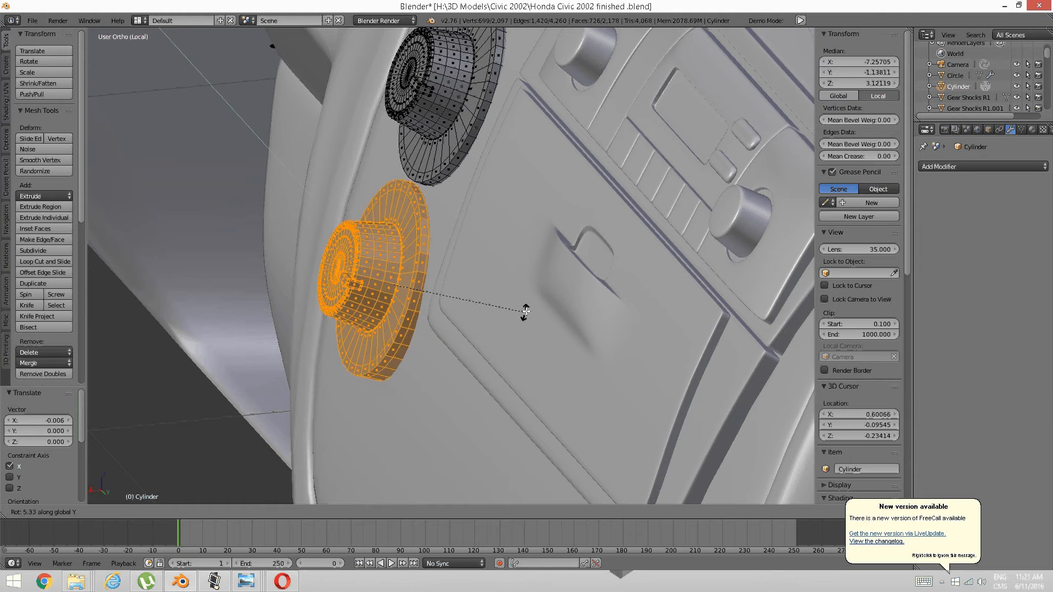
{"action": "left_click", "coordinate": [524, 301]}
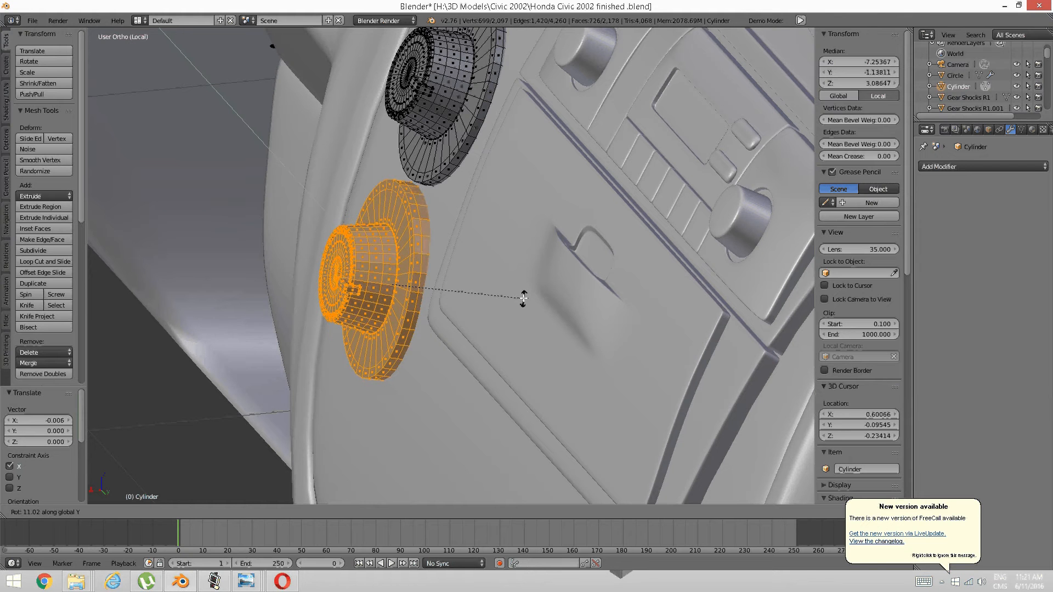
Nudge the third knob -0.007 along X so it seats against the console, then deselect all geometry.
{"action": "middle_click_drag", "start_coordinate": [522, 296], "coordinate": [363, 372]}
{"action": "key", "text": "g"}
{"action": "key", "text": "x"}
{"action": "left_click", "coordinate": [344, 312]}
{"action": "scroll", "coordinate": [366, 371], "scroll_direction": "down", "scroll_amount": 5}
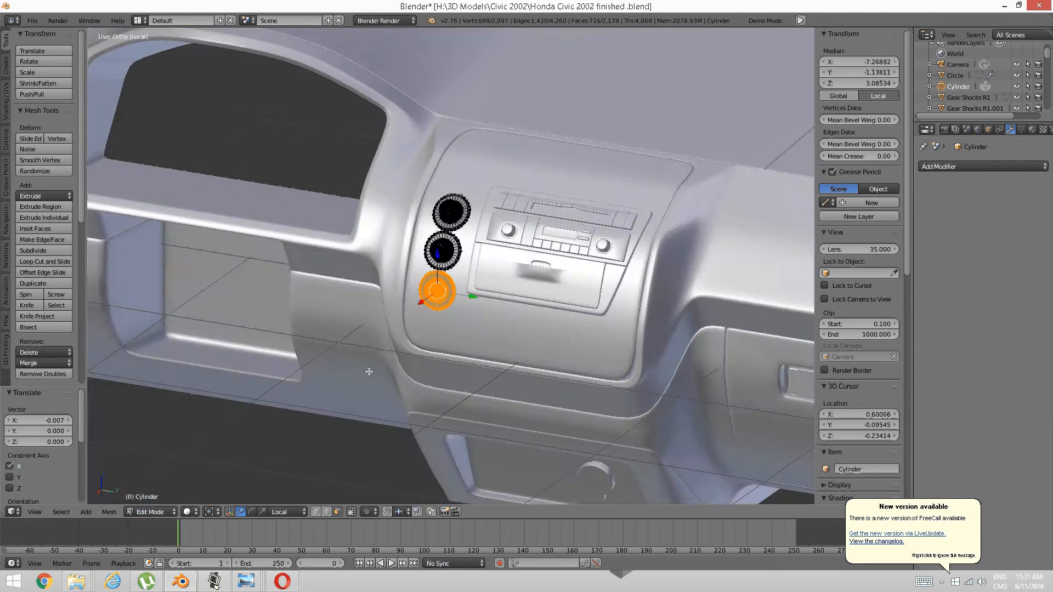
{"action": "scroll", "coordinate": [369, 372], "scroll_direction": "up", "scroll_amount": 10}
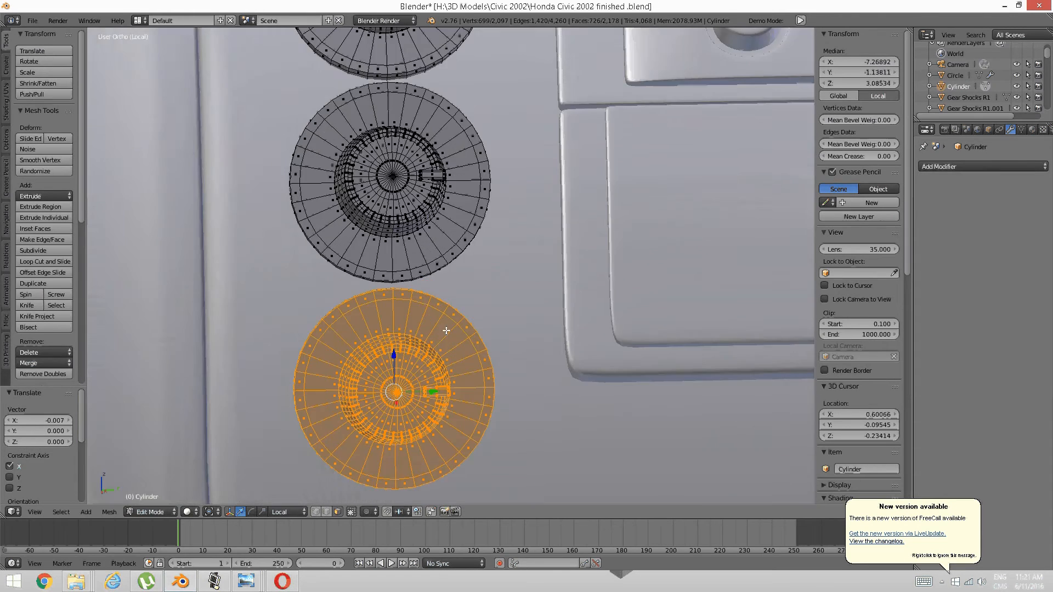
{"action": "scroll", "coordinate": [445, 311], "scroll_direction": "down", "scroll_amount": 4}
{"action": "scroll", "coordinate": [426, 324], "scroll_direction": "up", "scroll_amount": 4}
{"action": "key", "text": "a"}
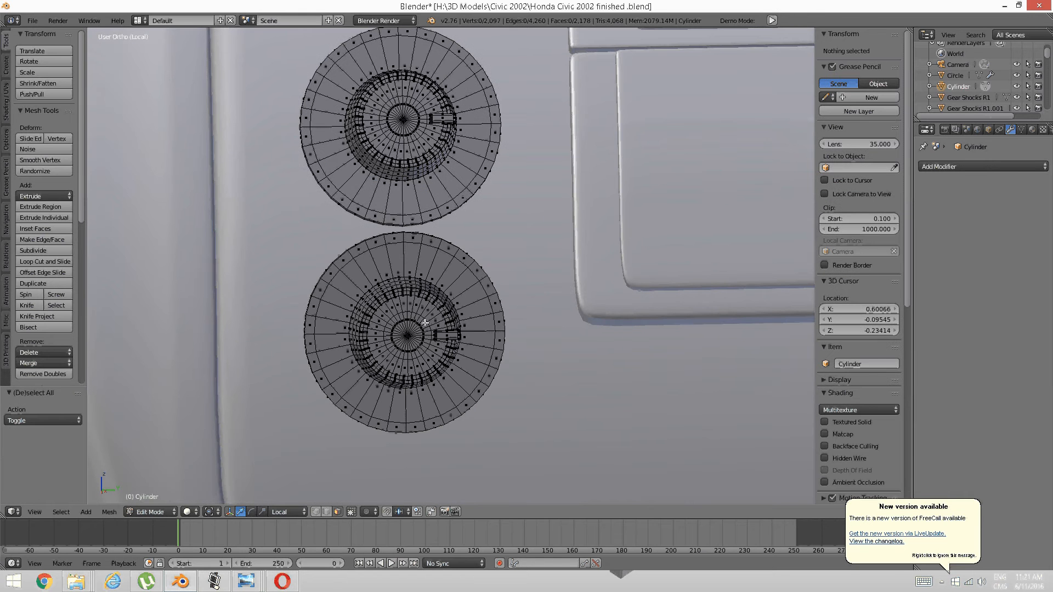
Check the knob pointers in the reference photo, then in Blender select the lowest knob's linked cap and pointer and set Normal transform orientation.
{"action": "mouse_move", "coordinate": [246, 582]}
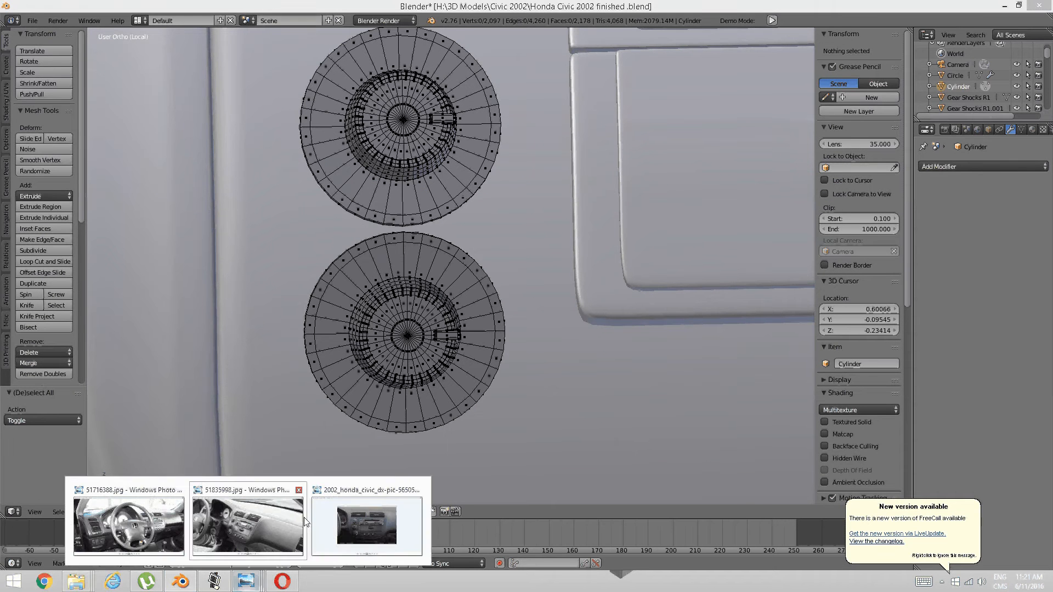
{"action": "left_click", "coordinate": [377, 522]}
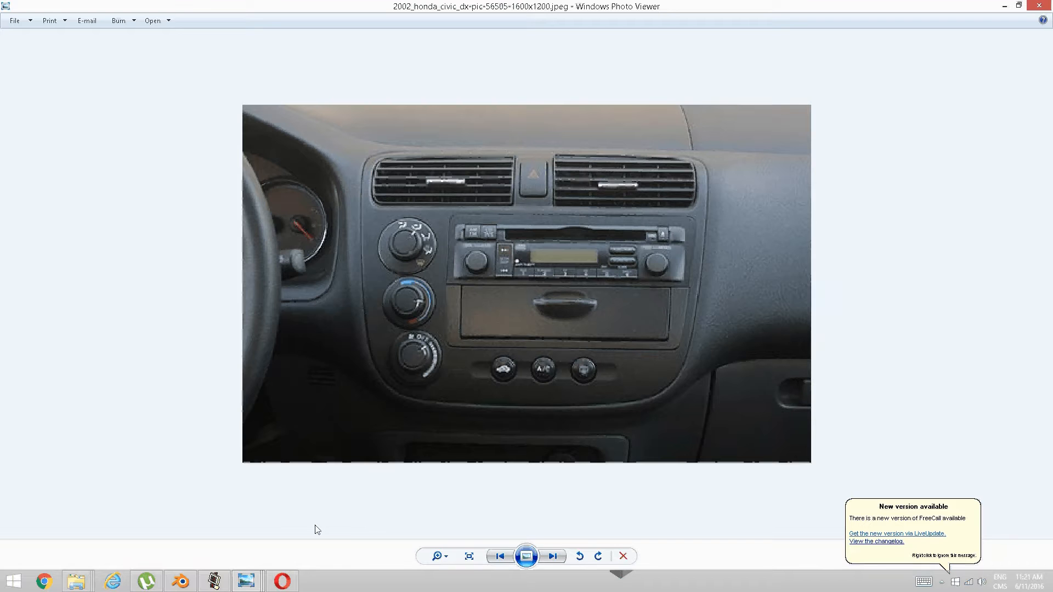
{"action": "left_click", "coordinate": [181, 582]}
{"action": "scroll", "coordinate": [423, 348], "scroll_direction": "up", "scroll_amount": 1}
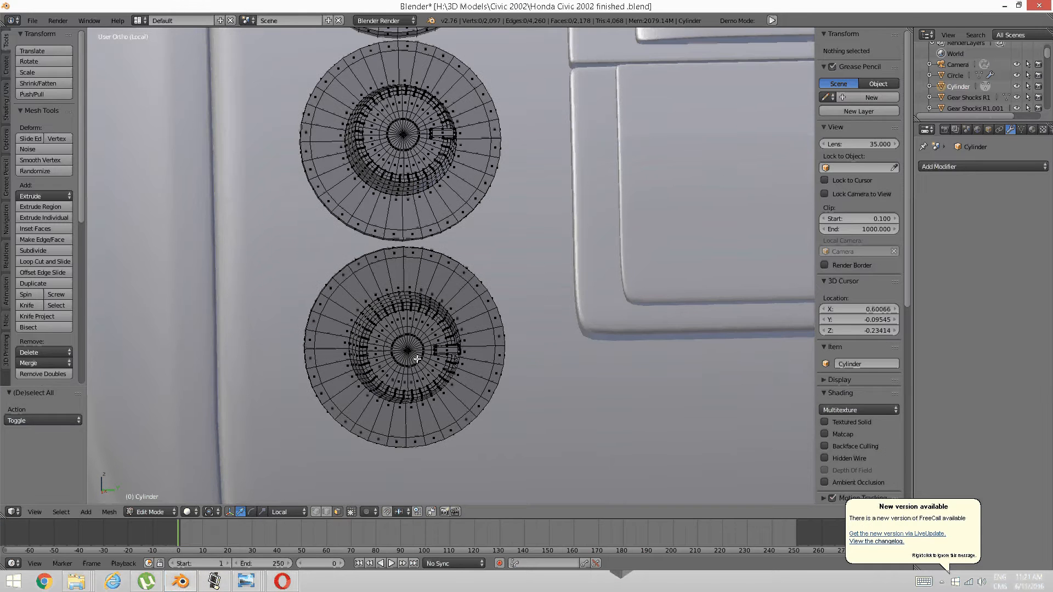
{"action": "right_click", "coordinate": [428, 364]}
{"action": "right_click", "coordinate": [445, 349], "text": "shift"}
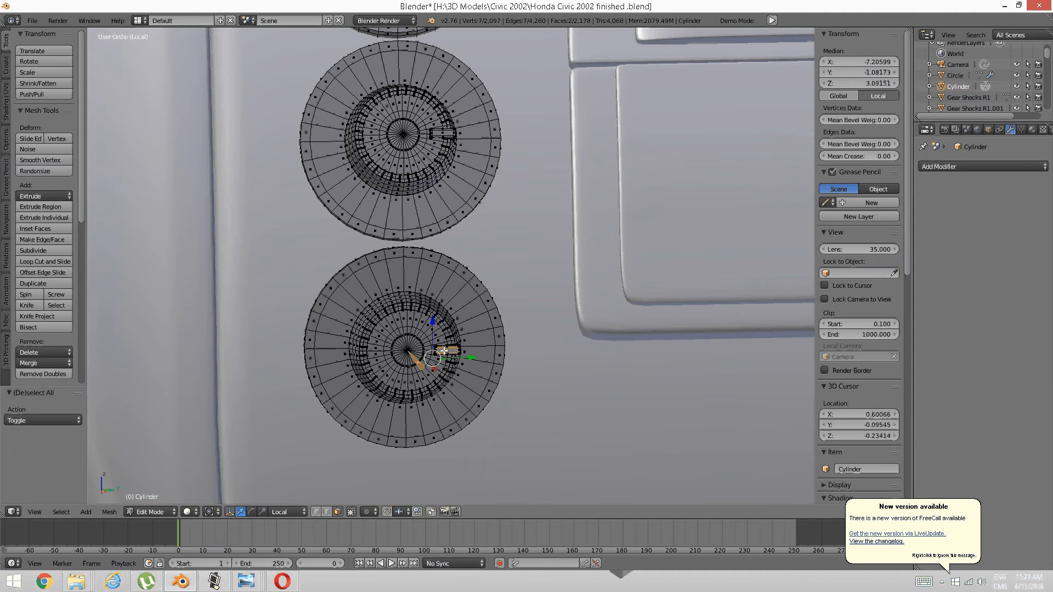
{"action": "key", "text": "ctrl+l"}
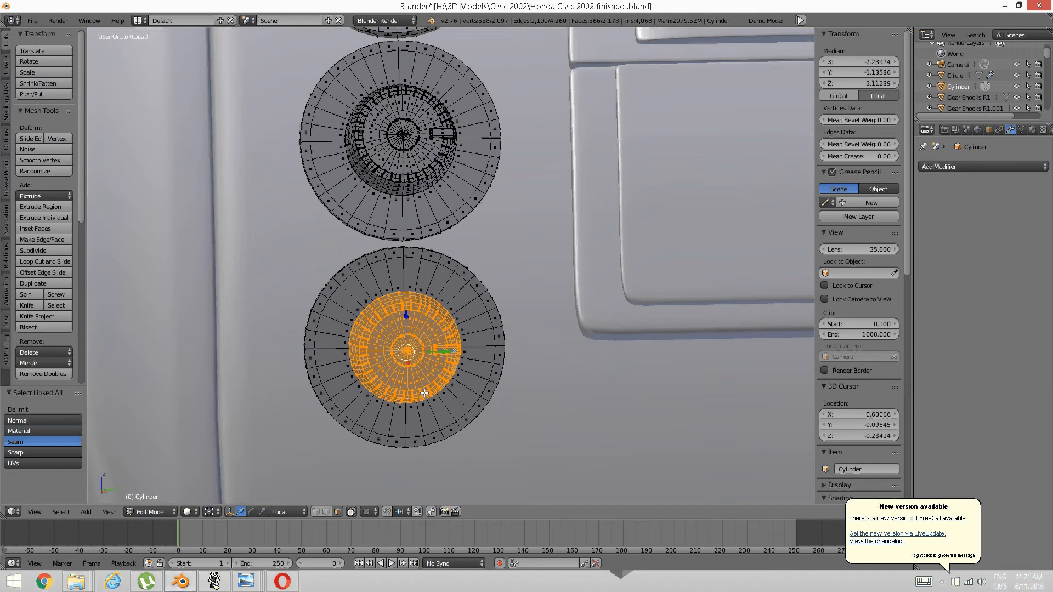
{"action": "middle_click_drag", "start_coordinate": [423, 394], "coordinate": [384, 400]}
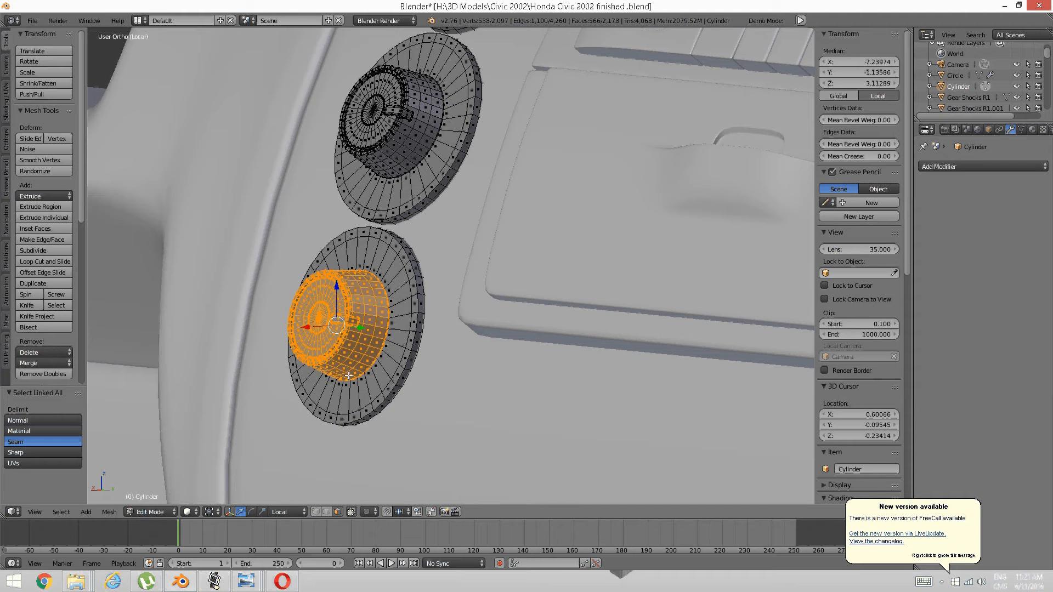
{"action": "left_click", "coordinate": [290, 512]}
{"action": "left_click", "coordinate": [281, 475]}
{"action": "key", "text": "shift+KP_7"}
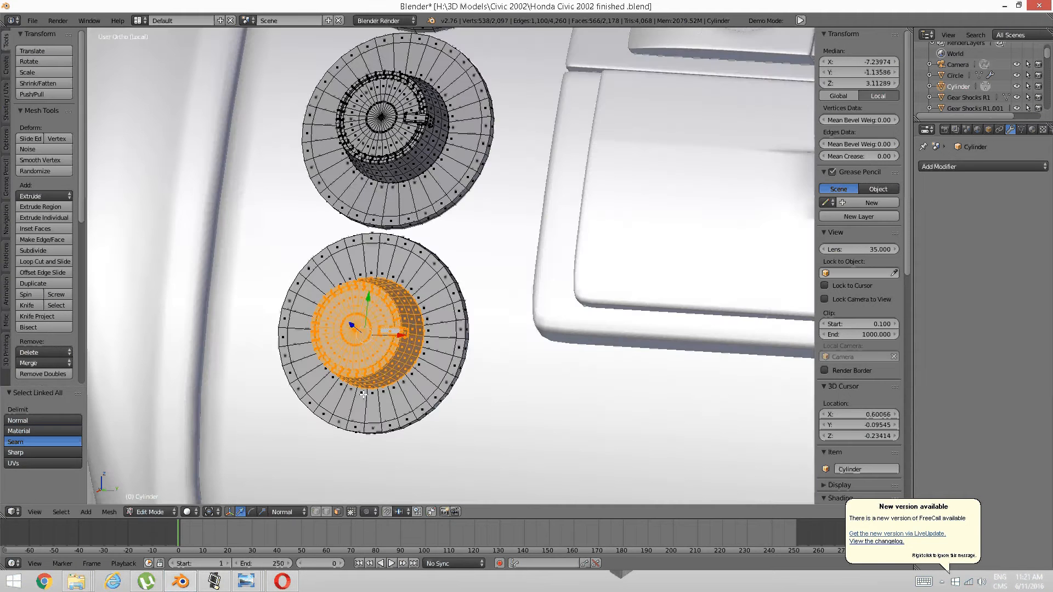
{"action": "middle_click_drag", "start_coordinate": [390, 396], "coordinate": [324, 349]}
{"action": "key", "text": "a"}
{"action": "right_click", "coordinate": [341, 336]}
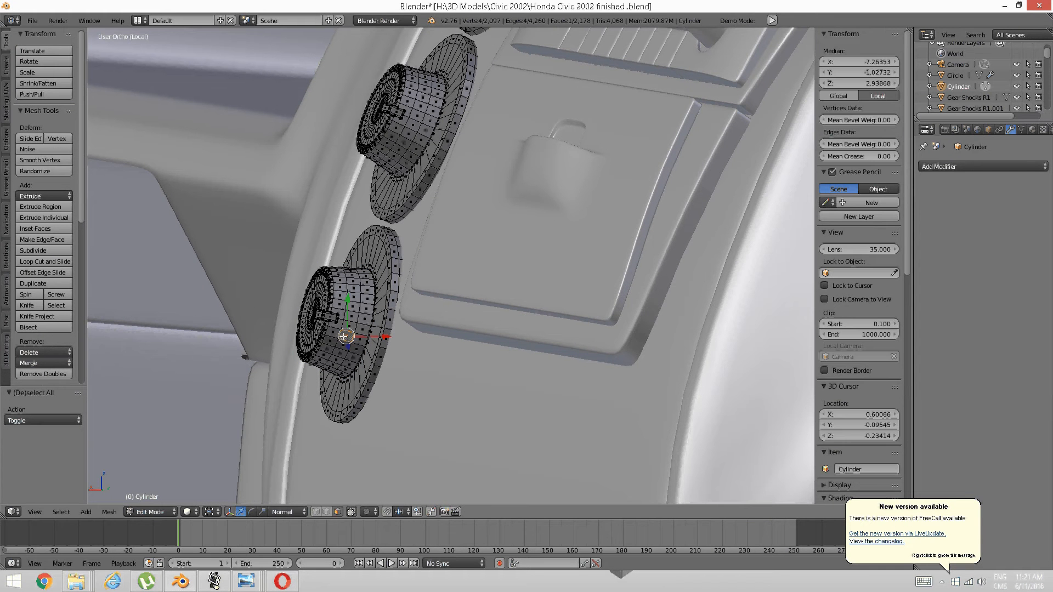
{"action": "key", "text": "ctrl+l"}
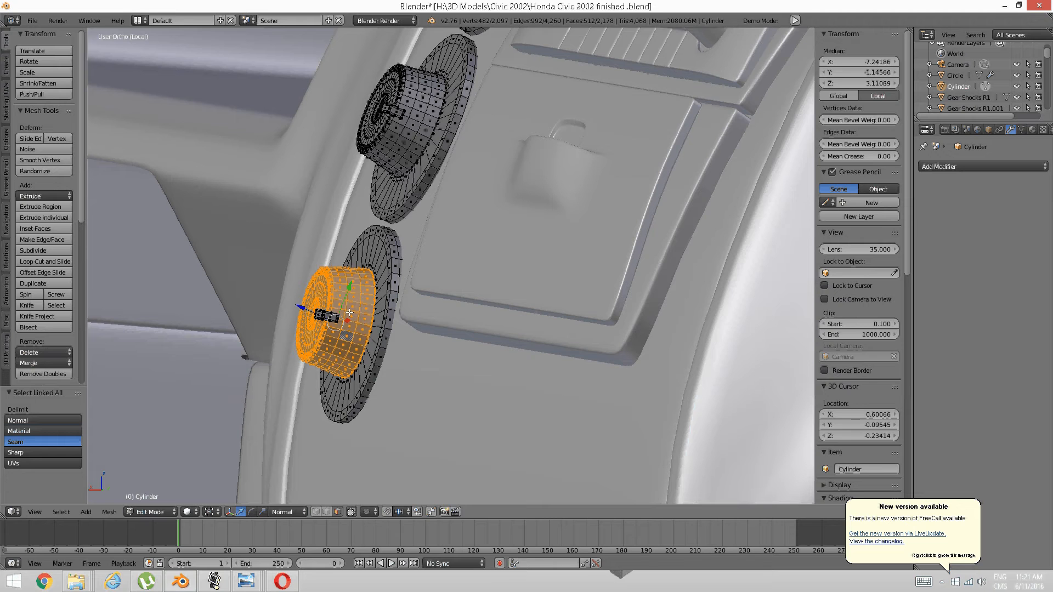
{"action": "key", "text": "a"}
Switch to Object Mode and join the three knobs into the dashboard object so they share its subdivision modifier.
{"action": "scroll", "coordinate": [383, 308], "scroll_direction": "down", "scroll_amount": 6}
{"action": "middle_click_drag", "start_coordinate": [349, 313], "coordinate": [461, 243]}
{"action": "scroll", "coordinate": [459, 298], "scroll_direction": "down", "scroll_amount": 3}
{"action": "scroll", "coordinate": [464, 290], "scroll_direction": "up", "scroll_amount": 4}
{"action": "scroll", "coordinate": [475, 292], "scroll_direction": "down", "scroll_amount": 1}
{"action": "scroll", "coordinate": [488, 265], "scroll_direction": "up", "scroll_amount": 2}
{"action": "scroll", "coordinate": [487, 265], "scroll_direction": "down", "scroll_amount": 2}
{"action": "key", "text": "Tab"}
{"action": "left_click", "coordinate": [394, 245]}
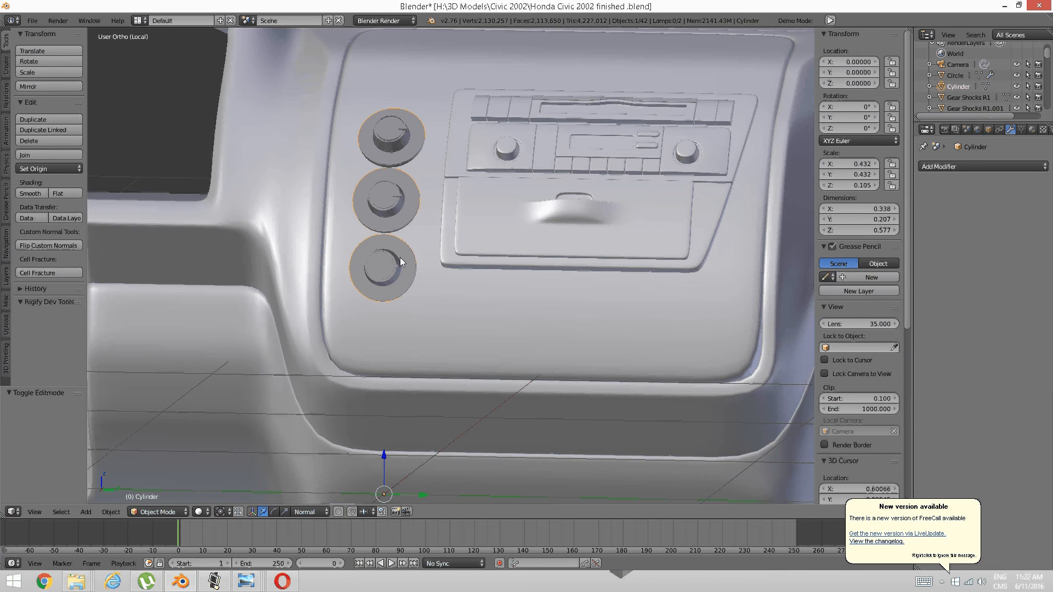
{"action": "middle_click_drag", "start_coordinate": [400, 258], "coordinate": [440, 299]}
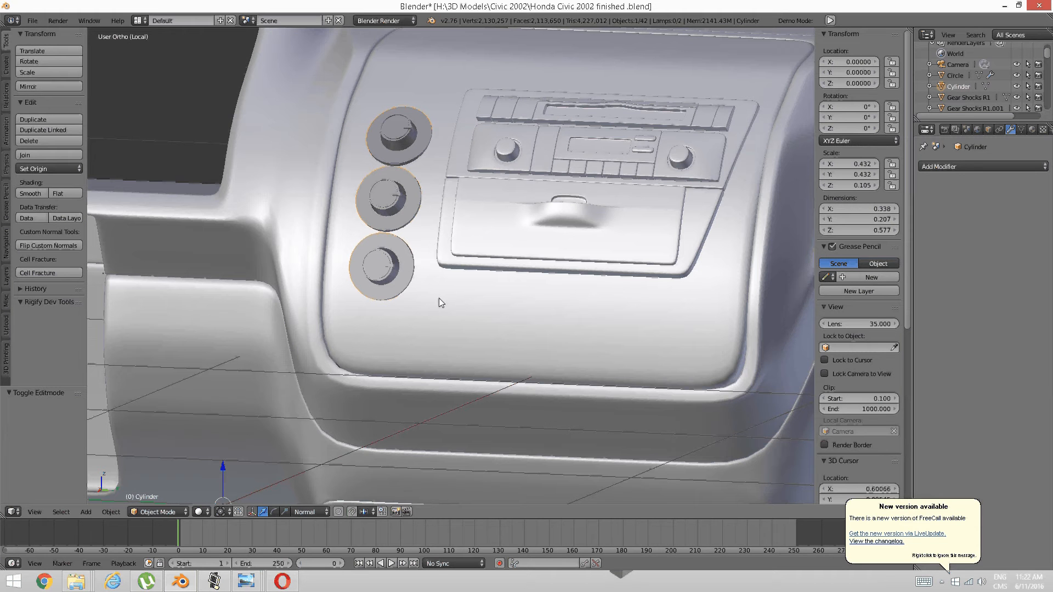
{"action": "right_click", "coordinate": [439, 298]}
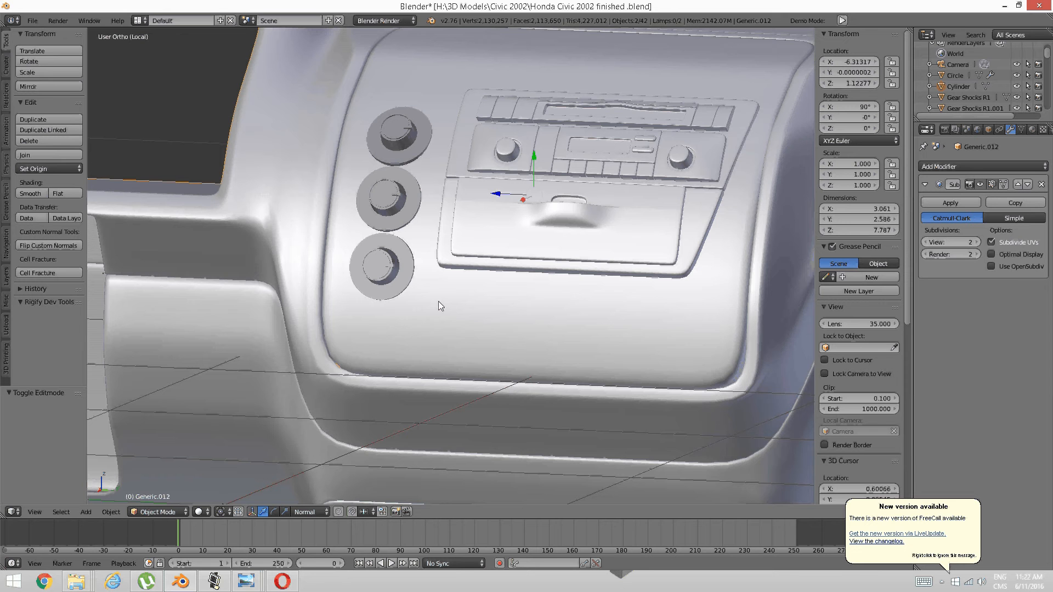
{"action": "key", "text": "ctrl+j"}
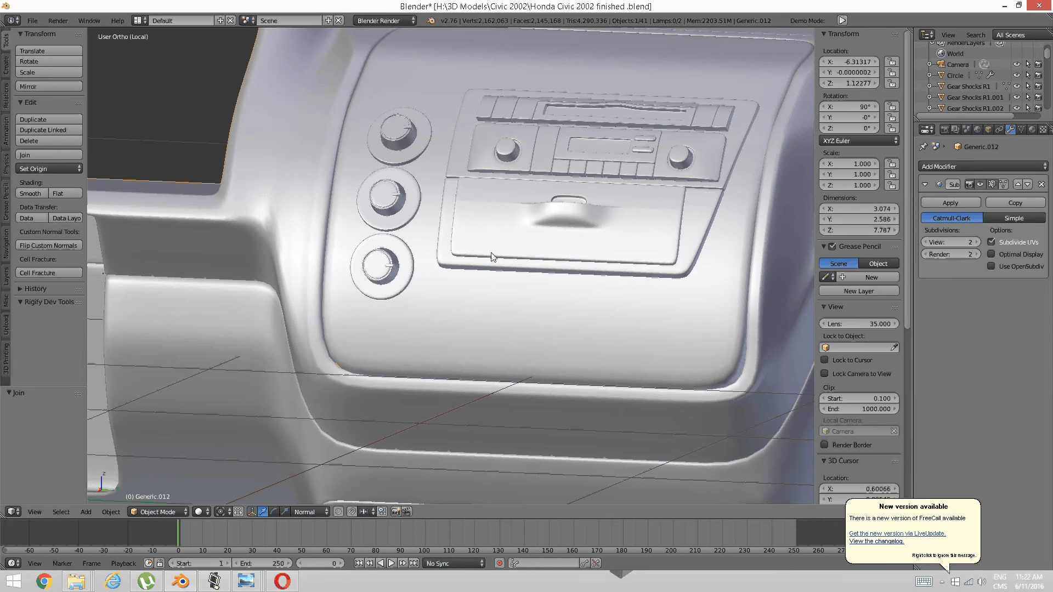
Enter Edit Mode on the joined dashboard mesh around the top knob.
{"action": "middle_click_drag", "start_coordinate": [492, 257], "coordinate": [518, 281]}
{"action": "scroll", "coordinate": [518, 281], "scroll_direction": "up", "scroll_amount": 3}
{"action": "key", "text": "Tab"}
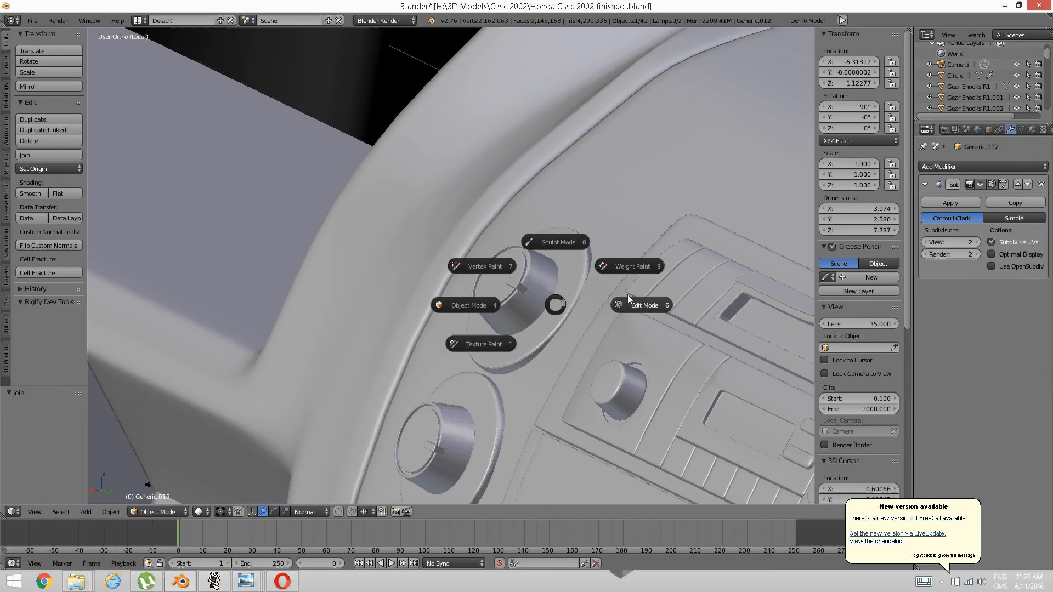
{"action": "left_click", "coordinate": [627, 296]}
{"action": "scroll", "coordinate": [642, 323], "scroll_direction": "up", "scroll_amount": 2}
{"action": "middle_click_drag", "start_coordinate": [642, 324], "coordinate": [593, 286], "text": "shift"}
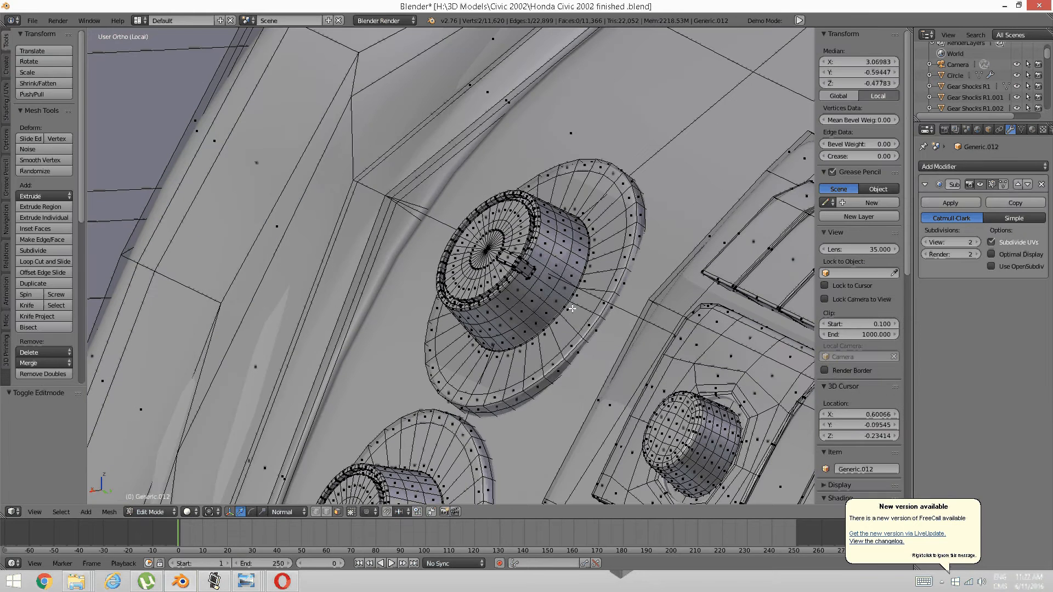
In face select mode, select the entire linked base disc around the top climate knob.
{"action": "right_click", "coordinate": [567, 318]}
{"action": "key", "text": "a"}
{"action": "right_click", "coordinate": [609, 270]}
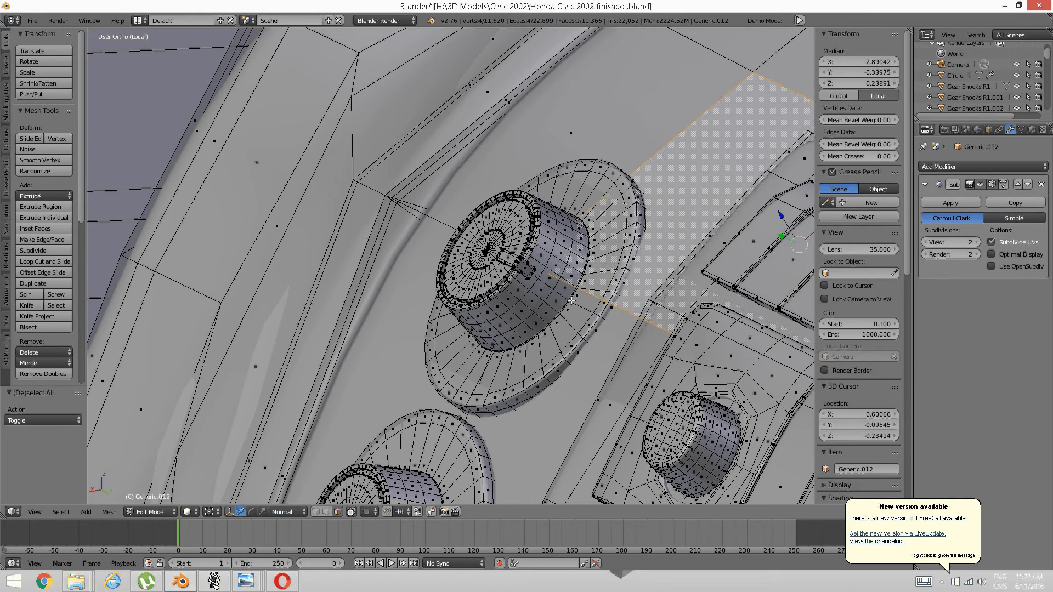
{"action": "key", "text": "a"}
{"action": "key", "text": "ctrl+Tab"}
{"action": "left_click", "coordinate": [529, 316]}
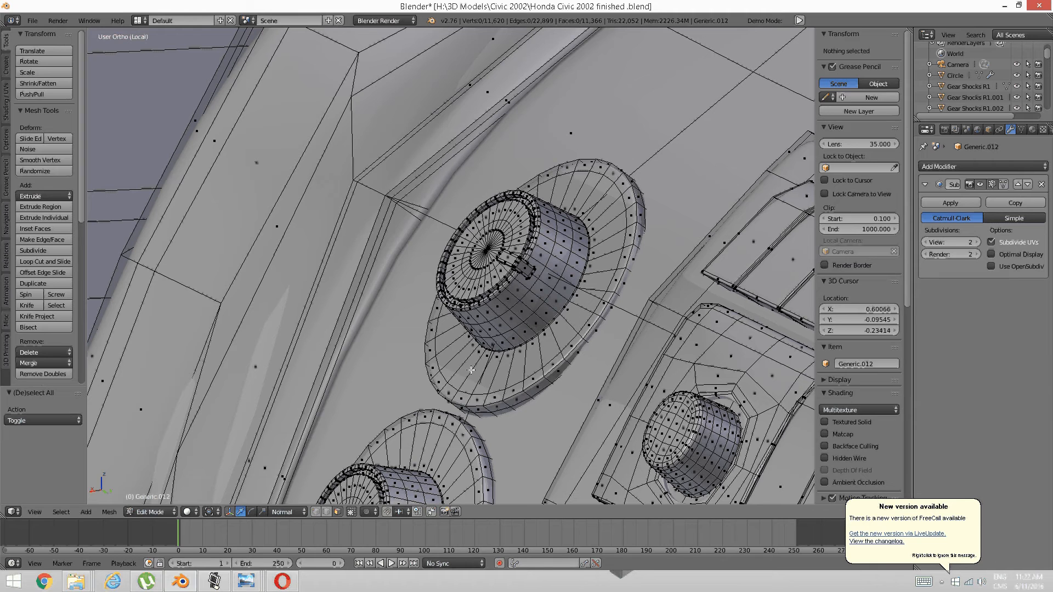
{"action": "right_click", "coordinate": [545, 242]}
{"action": "right_click", "coordinate": [549, 187]}
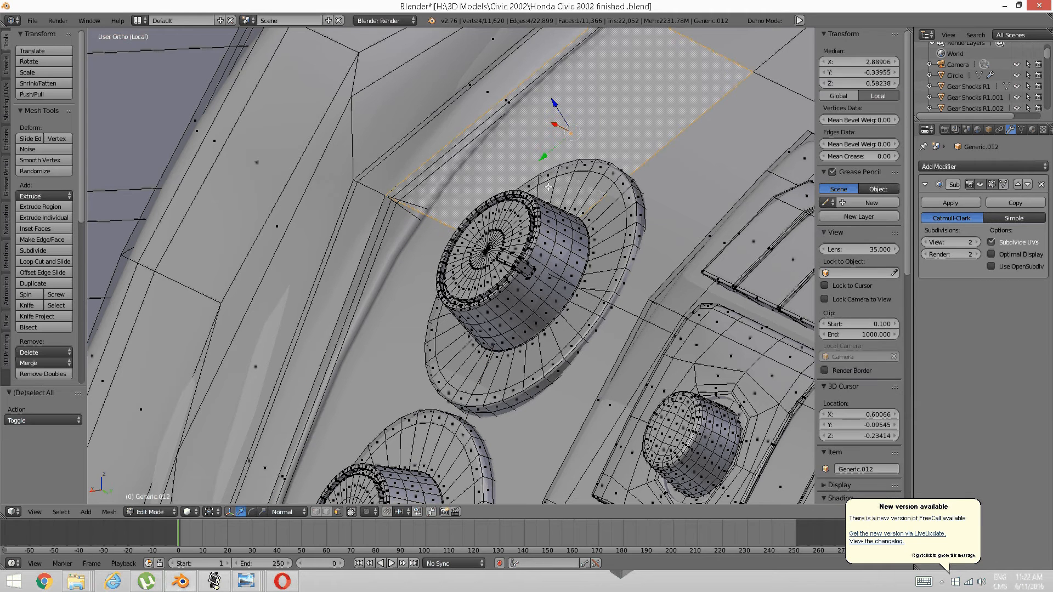
{"action": "right_click", "coordinate": [473, 409]}
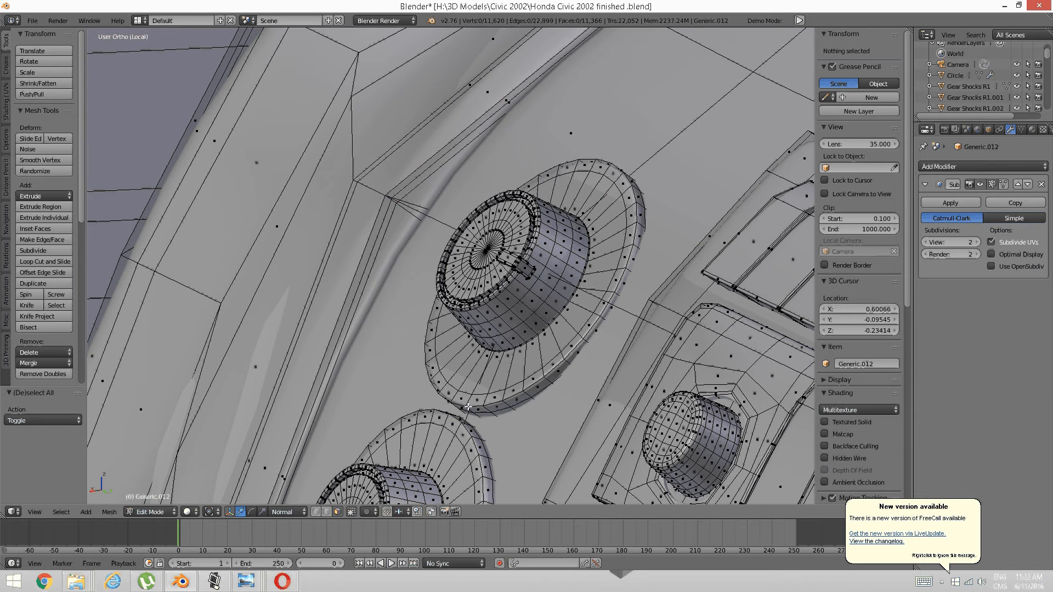
{"action": "key", "text": "ctrl+l"}
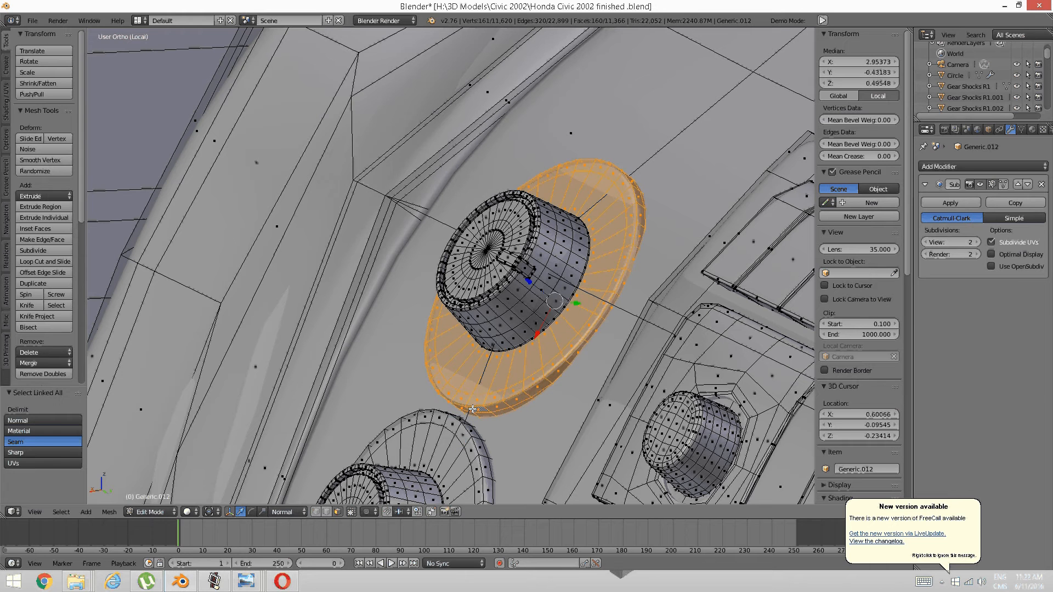
Shift the top knob's base disc slightly outward from the console along its normal, then deselect everything.
{"action": "key", "text": "e"}
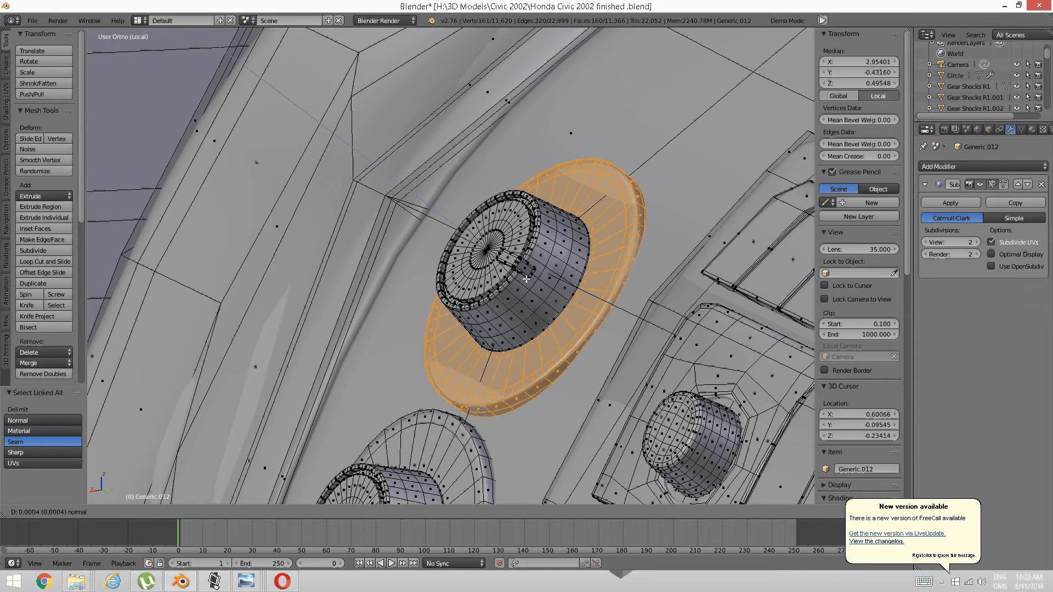
{"action": "left_click", "coordinate": [529, 299]}
{"action": "key", "text": "a"}
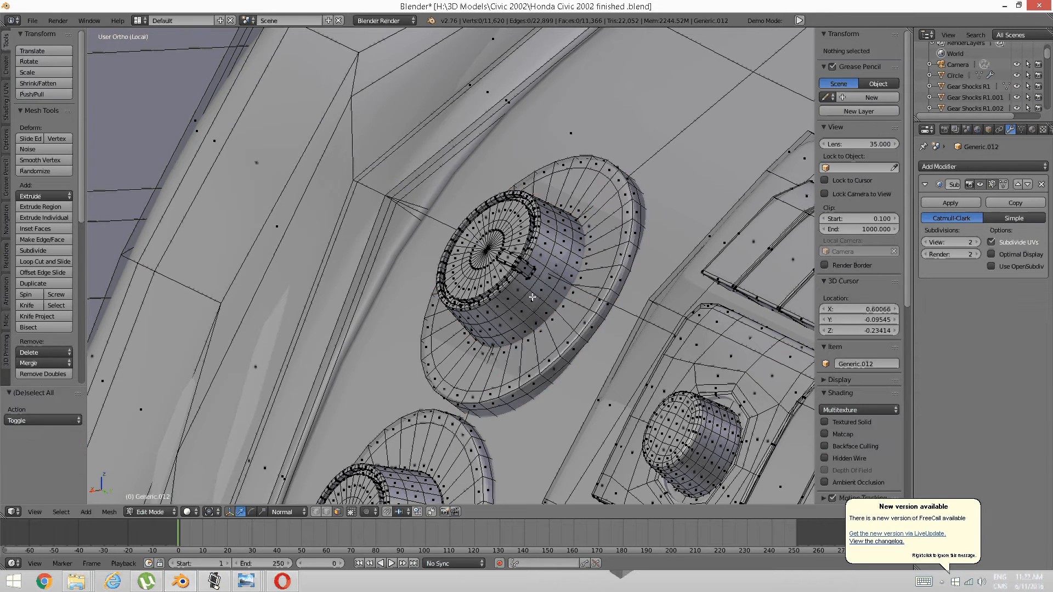
Examine the knobs and the lower console corners on the smoothed dashboard in Object Mode.
{"action": "key", "text": "Tab"}
{"action": "left_click", "coordinate": [438, 304]}
{"action": "scroll", "coordinate": [504, 309], "scroll_direction": "down", "scroll_amount": 3}
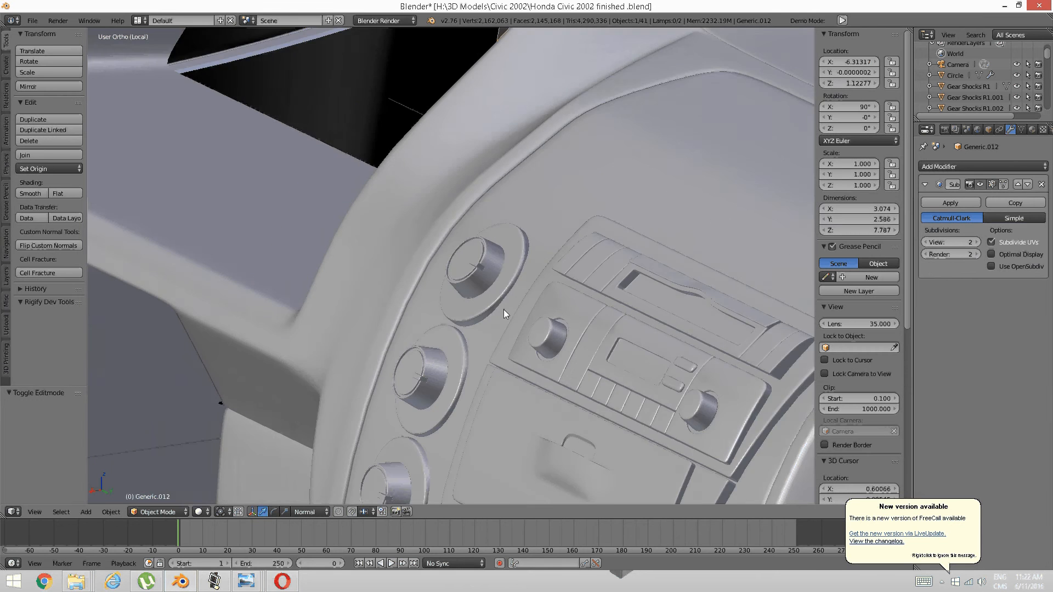
{"action": "middle_click_drag", "start_coordinate": [542, 289], "coordinate": [512, 295]}
{"action": "scroll", "coordinate": [552, 290], "scroll_direction": "down", "scroll_amount": 4}
{"action": "scroll", "coordinate": [576, 281], "scroll_direction": "down", "scroll_amount": 2}
{"action": "middle_click_drag", "start_coordinate": [569, 282], "coordinate": [514, 314]}
{"action": "scroll", "coordinate": [508, 281], "scroll_direction": "up", "scroll_amount": 3}
{"action": "scroll", "coordinate": [531, 225], "scroll_direction": "up", "scroll_amount": 2}
{"action": "scroll", "coordinate": [525, 305], "scroll_direction": "up", "scroll_amount": 2}
{"action": "scroll", "coordinate": [514, 314], "scroll_direction": "down", "scroll_amount": 3}
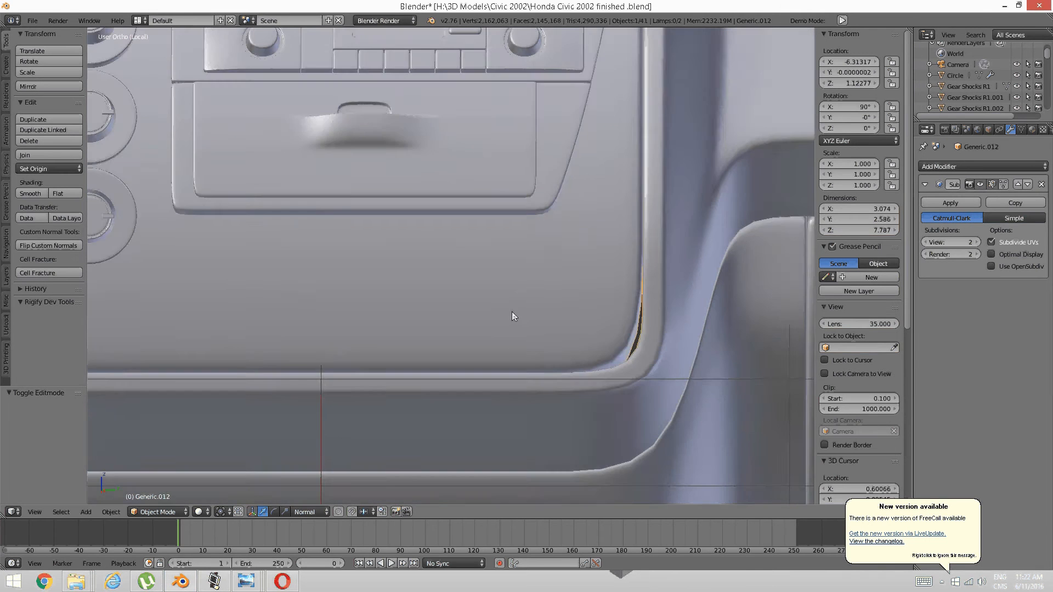
In Edit Mode, add a centred horizontal loop cut across the console panel below the storage drawer.
{"action": "key", "text": "Tab"}
{"action": "left_click", "coordinate": [666, 303]}
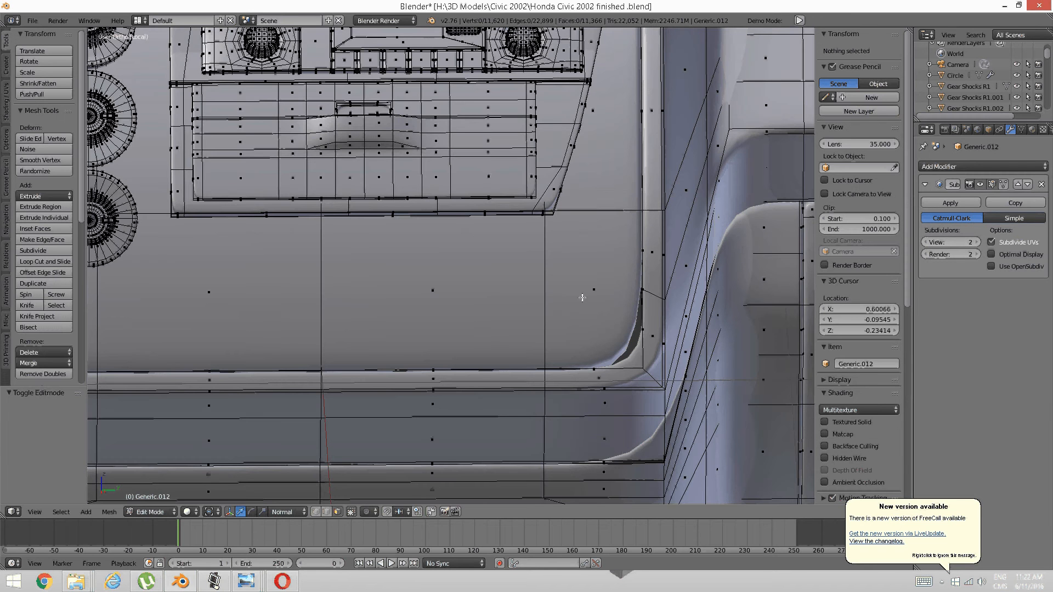
{"action": "key", "text": "ctrl+r"}
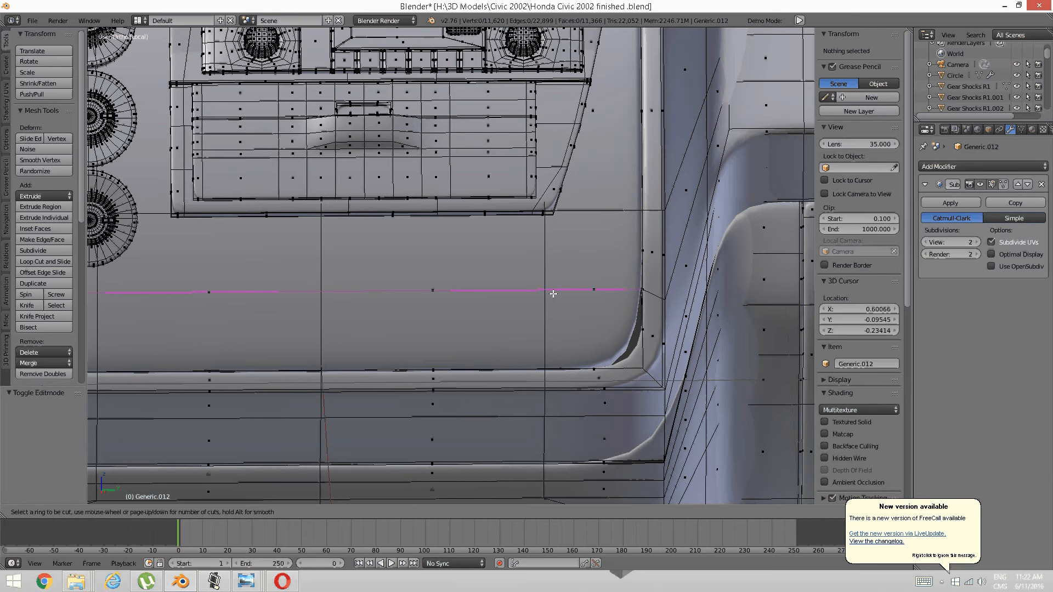
{"action": "left_click", "coordinate": [553, 294]}
{"action": "left_click", "coordinate": [554, 294]}
{"action": "key", "text": "a"}
{"action": "left_click", "coordinate": [553, 294]}
{"action": "scroll", "coordinate": [555, 294], "scroll_direction": "down", "scroll_amount": 2}
{"action": "middle_click_drag", "start_coordinate": [554, 294], "coordinate": [555, 283]}
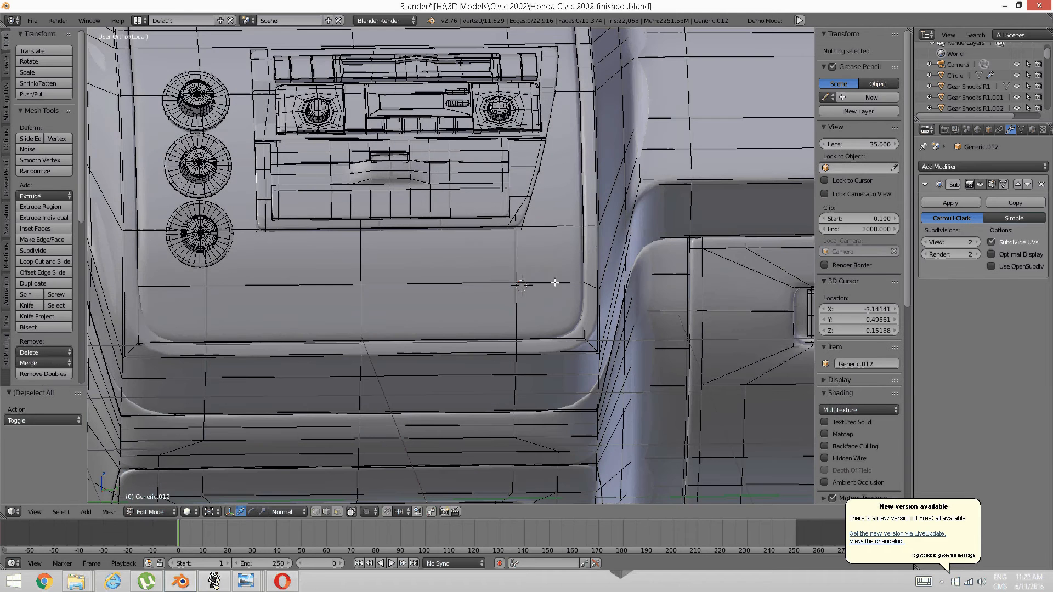
Check the smoothed lower panel in Object Mode, consult the button row in the reference photo, and return to Blender's Edit Mode.
{"action": "key", "text": "Tab"}
{"action": "left_click", "coordinate": [488, 284]}
{"action": "mouse_move", "coordinate": [479, 281]}
{"action": "middle_mouse_down"}
{"action": "mouse_move", "coordinate": [514, 298]}
{"action": "mouse_move", "coordinate": [434, 300]}
{"action": "mouse_move", "coordinate": [463, 321]}
{"action": "mouse_move", "coordinate": [518, 303]}
{"action": "mouse_move", "coordinate": [453, 308]}
{"action": "mouse_move", "coordinate": [478, 302]}
{"action": "middle_mouse_up"}
{"action": "scroll", "coordinate": [493, 304], "scroll_direction": "up", "scroll_amount": 2}
{"action": "key", "text": "Tab"}
{"action": "left_click", "coordinate": [504, 291]}
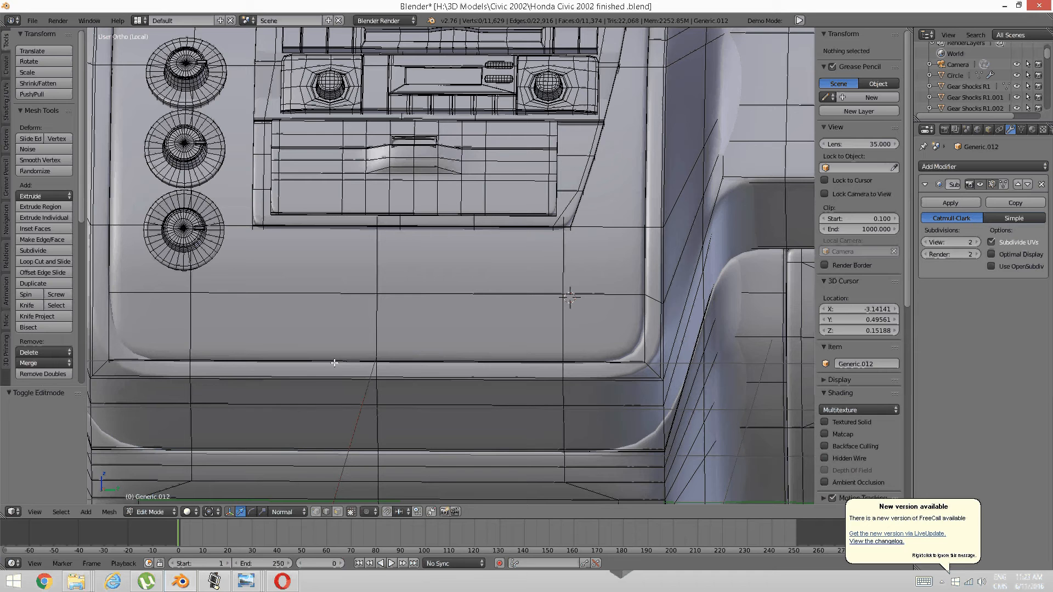
{"action": "mouse_move", "coordinate": [246, 582]}
{"action": "left_click", "coordinate": [318, 556]}
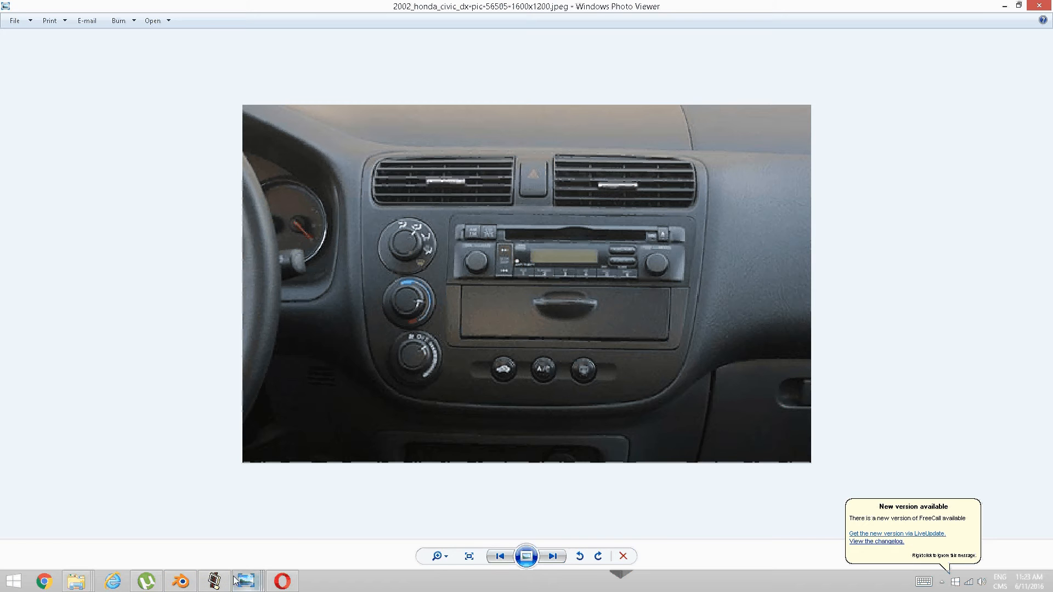
{"action": "left_click", "coordinate": [180, 581]}
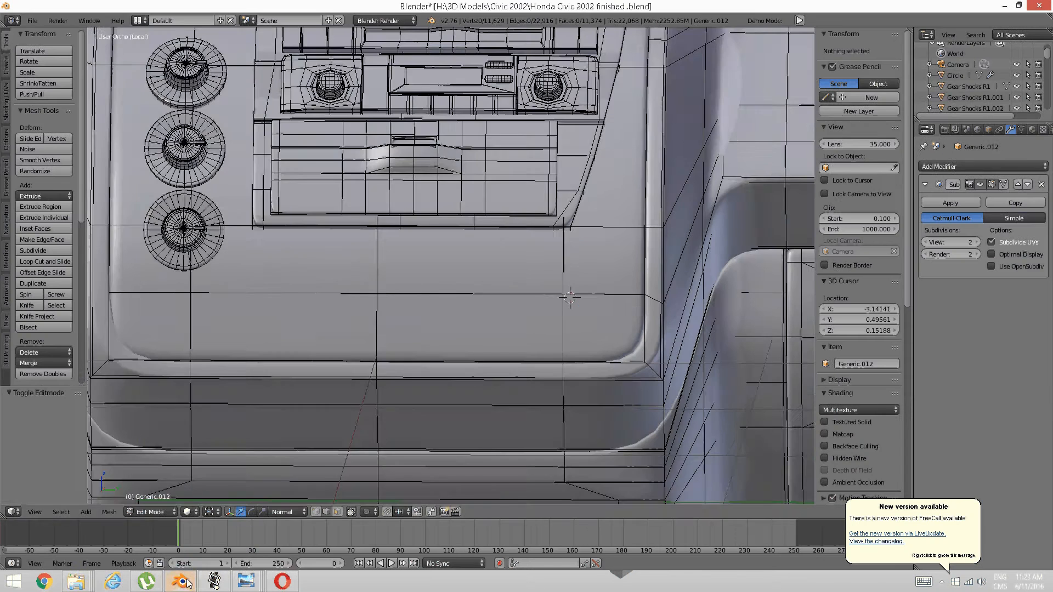
Select the four panel faces below the drawer and inset them by about 0.094 for the button strip.
{"action": "scroll", "coordinate": [378, 358], "scroll_direction": "up", "scroll_amount": 3}
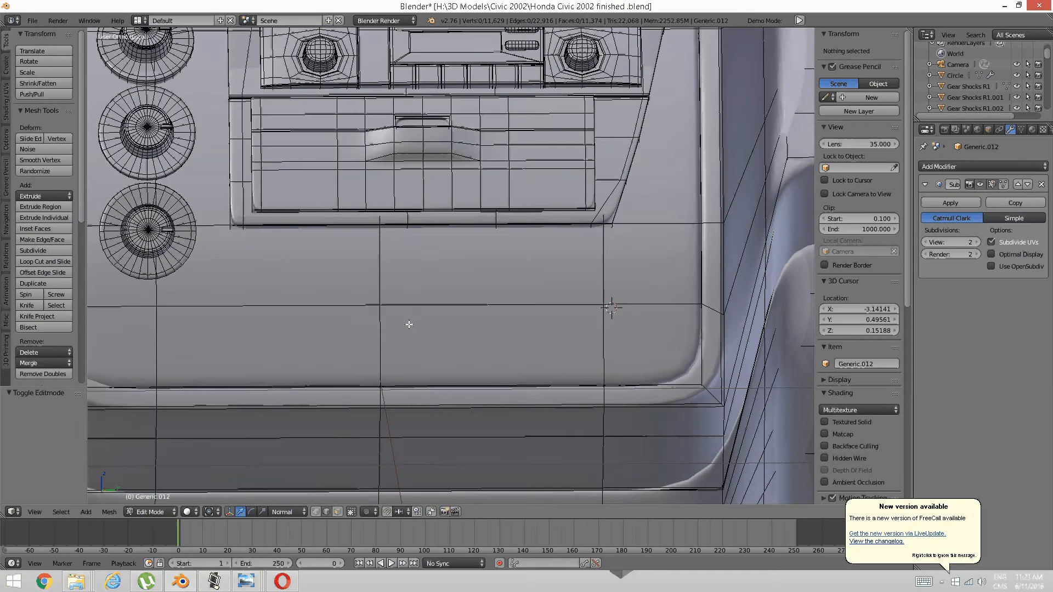
{"action": "key", "text": "ctrl+Tab"}
{"action": "left_click", "coordinate": [401, 319]}
{"action": "left_click", "coordinate": [417, 274]}
{"action": "left_click", "coordinate": [417, 340], "text": "shift"}
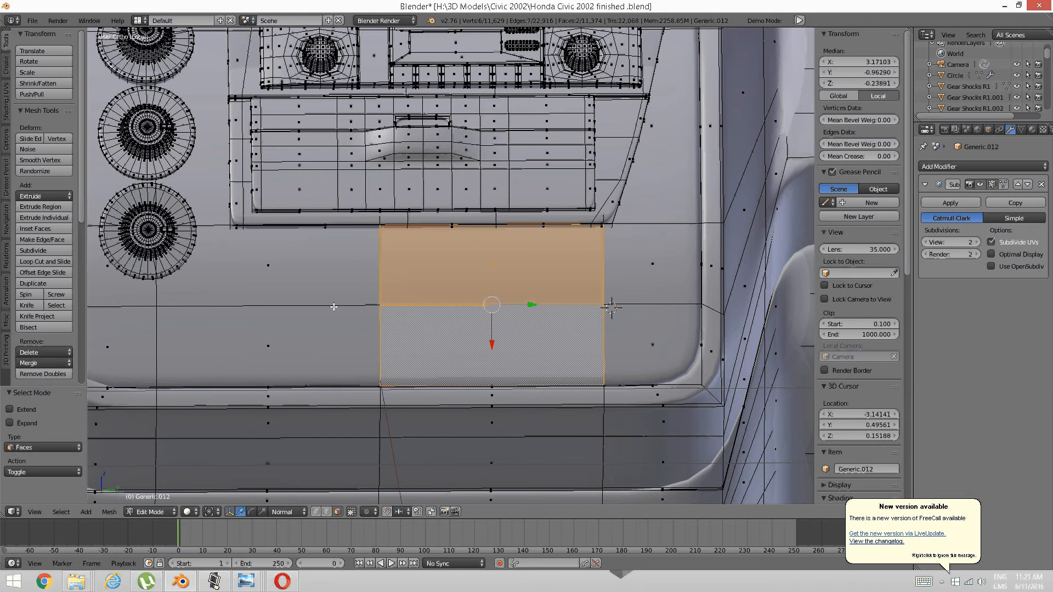
{"action": "left_click", "coordinate": [329, 334], "text": "shift"}
{"action": "left_click", "coordinate": [329, 294], "text": "shift"}
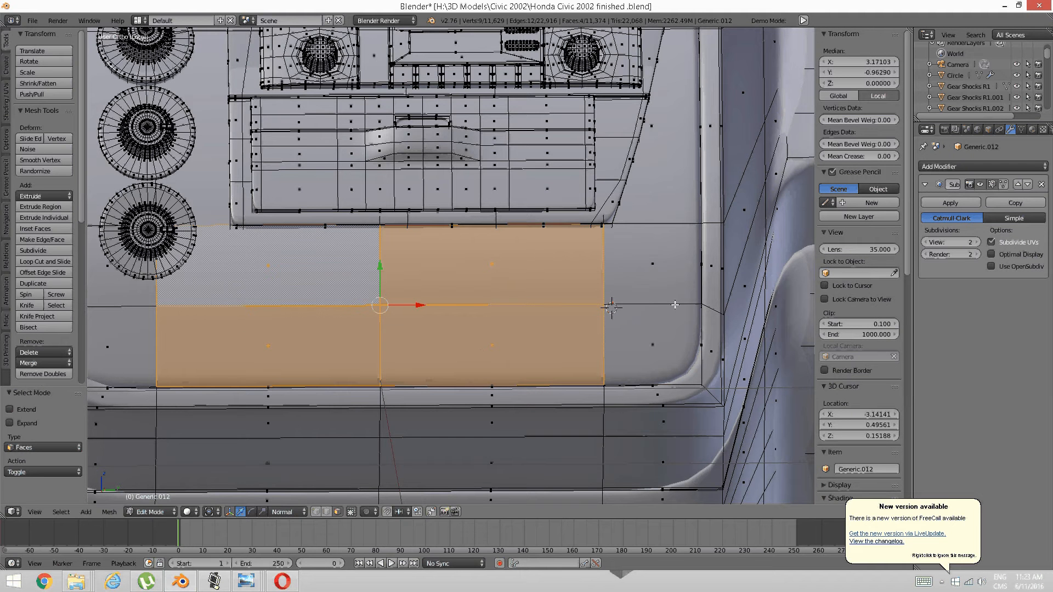
{"action": "key", "text": "i"}
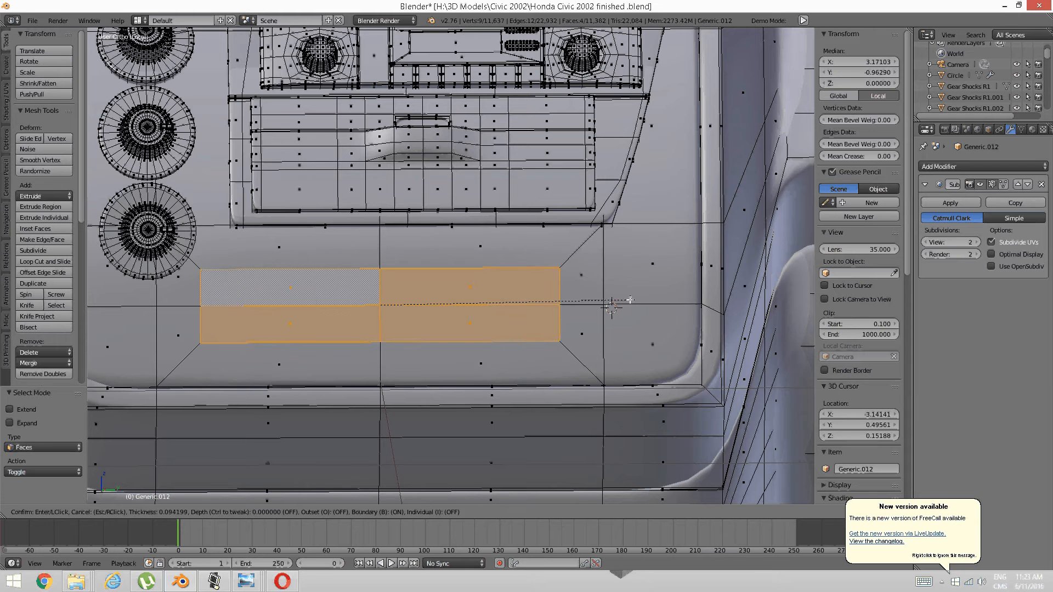
{"action": "left_click", "coordinate": [491, 289]}
Move the inset faces about 0.107 sideways away from the knobs, then deselect them and switch to edge select mode.
{"action": "left_click_drag", "start_coordinate": [416, 303], "coordinate": [469, 301]}
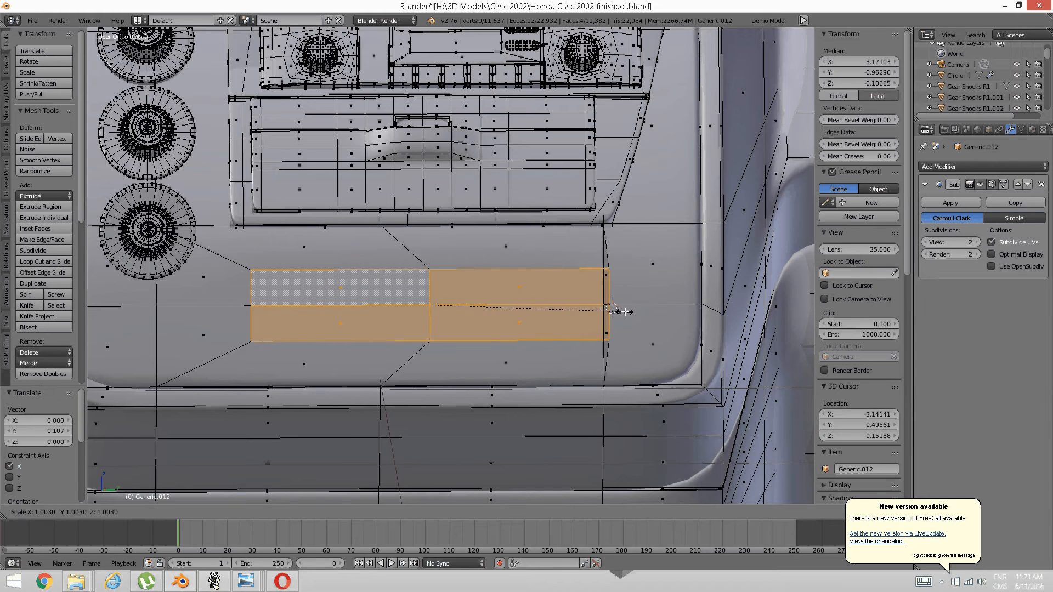
{"action": "key", "text": "a"}
{"action": "key", "text": "ctrl+Tab"}
{"action": "left_click", "coordinate": [395, 271]}
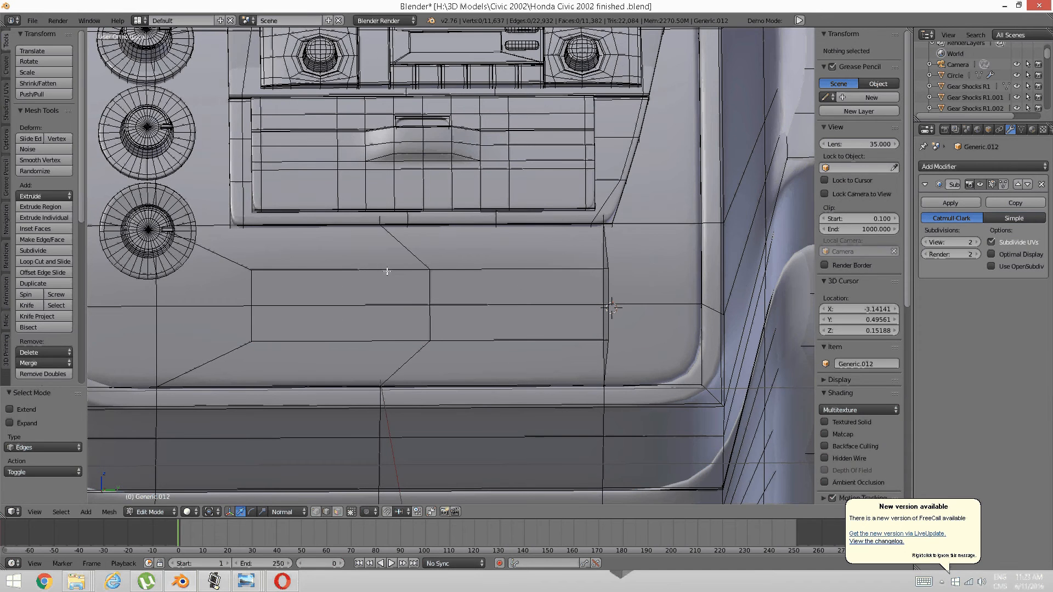
Try to move the inset strip's upper edges down, then undo the changes.
{"action": "right_click", "coordinate": [388, 271]}
{"action": "right_click", "coordinate": [443, 270], "text": "shift"}
{"action": "middle_click_drag", "start_coordinate": [443, 270], "coordinate": [424, 320]}
{"action": "left_click_drag", "start_coordinate": [456, 311], "coordinate": [458, 320]}
{"action": "middle_click_drag", "start_coordinate": [458, 320], "coordinate": [602, 295]}
{"action": "key", "text": "ctrl+z"}
{"action": "key", "text": "ctrl+z"}
{"action": "key", "text": "ctrl+z"}
Move the two vertical panel edges beside the inset strip's far end outward, away from the knobs, then deselect all.
{"action": "key", "text": "a"}
{"action": "right_click", "coordinate": [602, 295]}
{"action": "right_click", "coordinate": [603, 316], "text": "shift"}
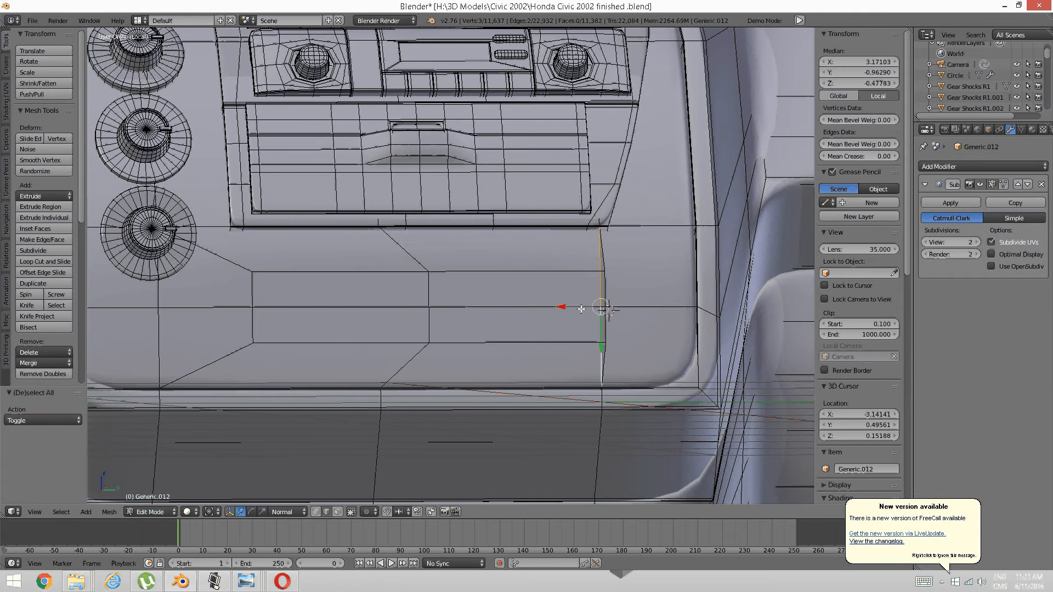
{"action": "left_click_drag", "start_coordinate": [563, 306], "coordinate": [612, 310]}
{"action": "key", "text": "a"}
{"action": "middle_click_drag", "start_coordinate": [613, 311], "coordinate": [590, 322]}
{"action": "key", "text": "a"}
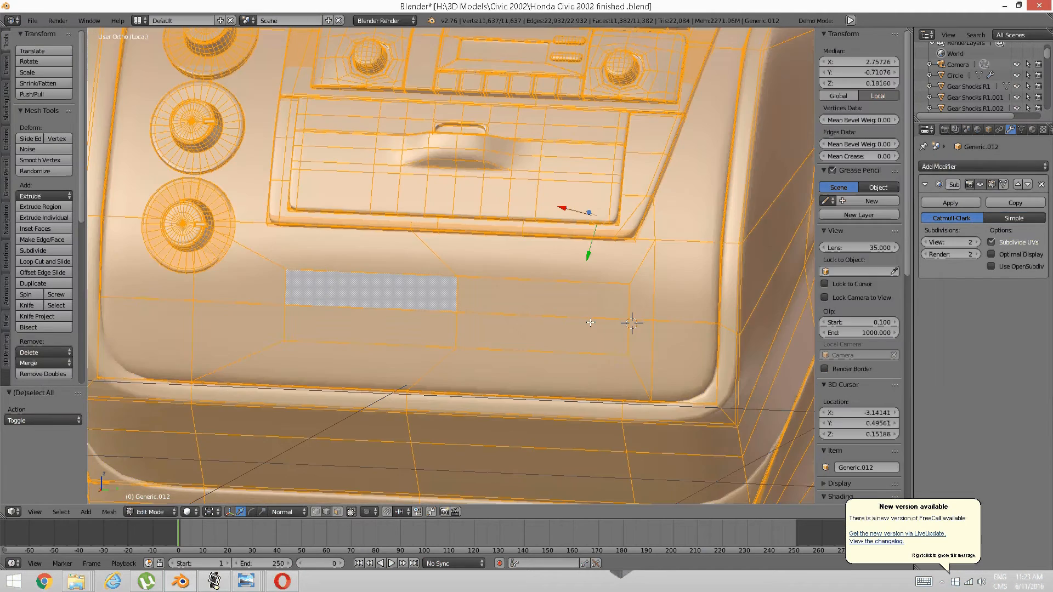
{"action": "key", "text": "a"}
Edge-slide the inset strip's upper edges down towards its centre line.
{"action": "key", "text": "ctrl+Tab"}
{"action": "left_click", "coordinate": [482, 308]}
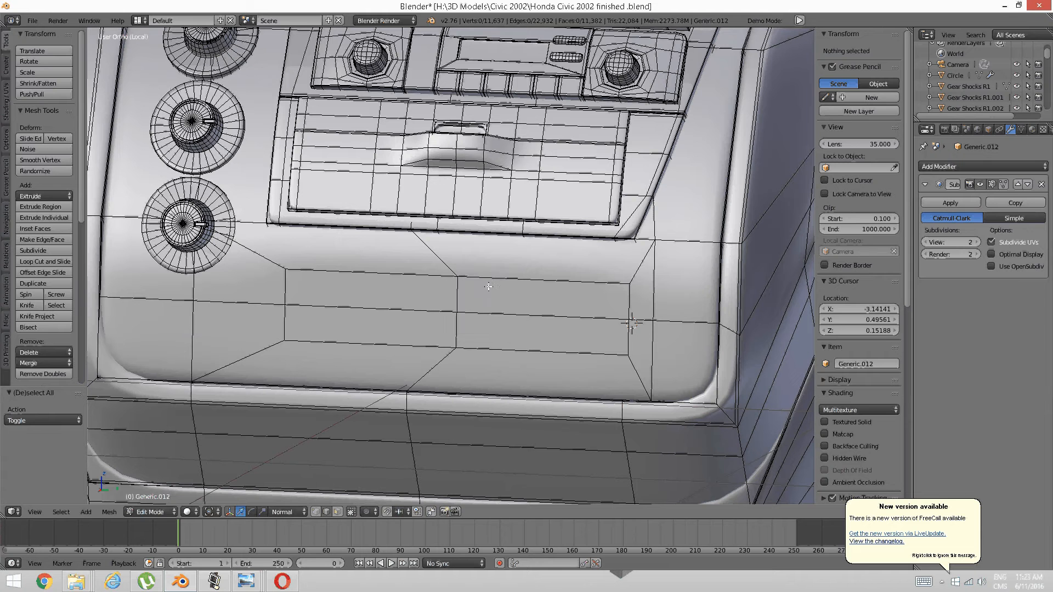
{"action": "right_click", "coordinate": [407, 286], "text": "alt"}
{"action": "key", "text": "ctrl+e"}
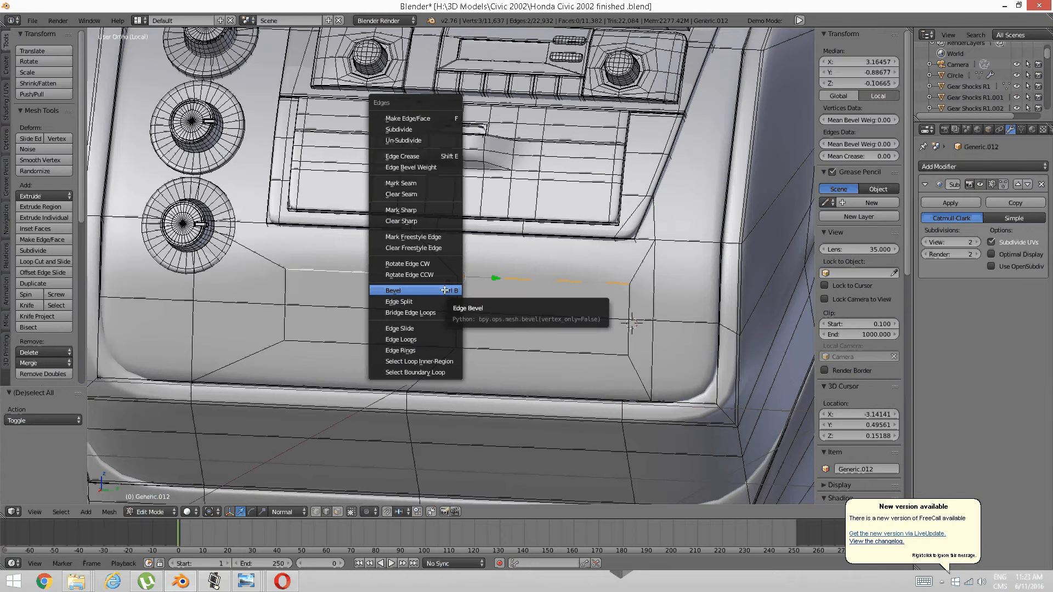
{"action": "left_click", "coordinate": [434, 328]}
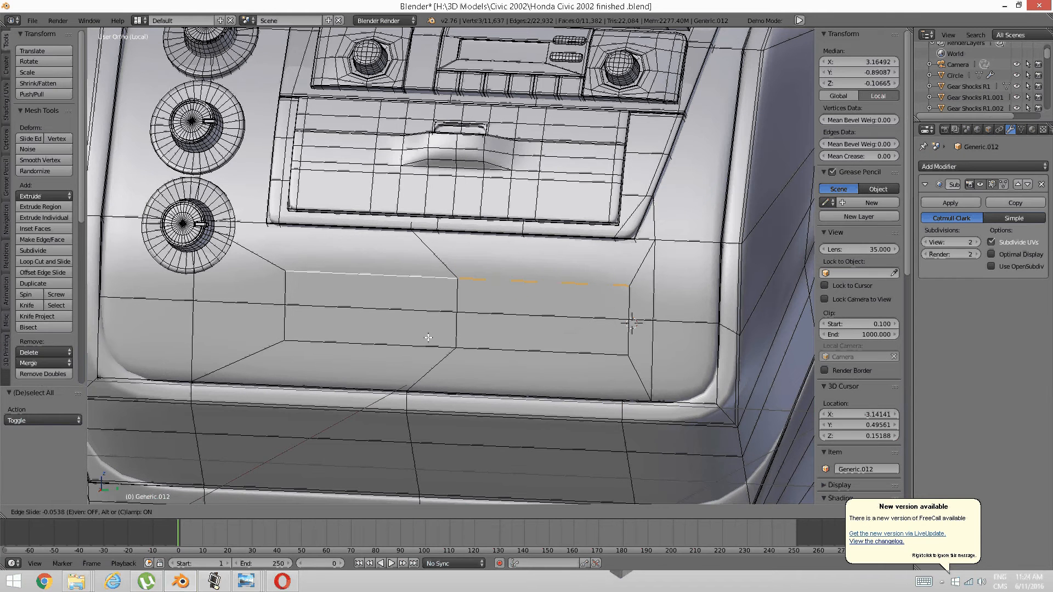
{"action": "left_click", "coordinate": [427, 343]}
{"action": "right_click", "coordinate": [433, 341]}
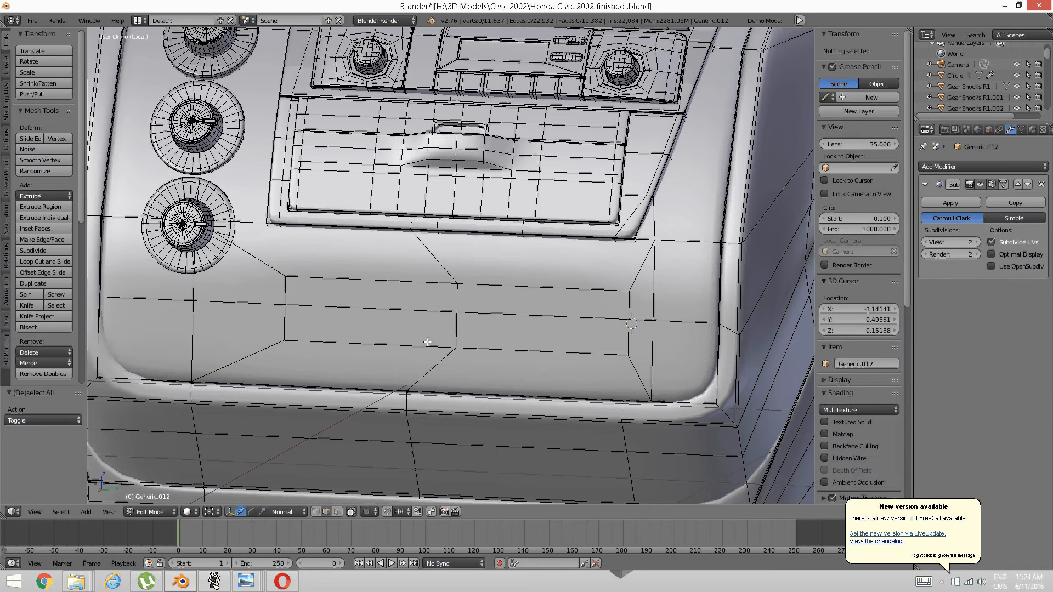
Edge-slide the inset strip's lower edges up towards its centre line, then deselect them.
{"action": "right_click", "coordinate": [486, 354], "text": "shift"}
{"action": "key", "text": "ctrl+e"}
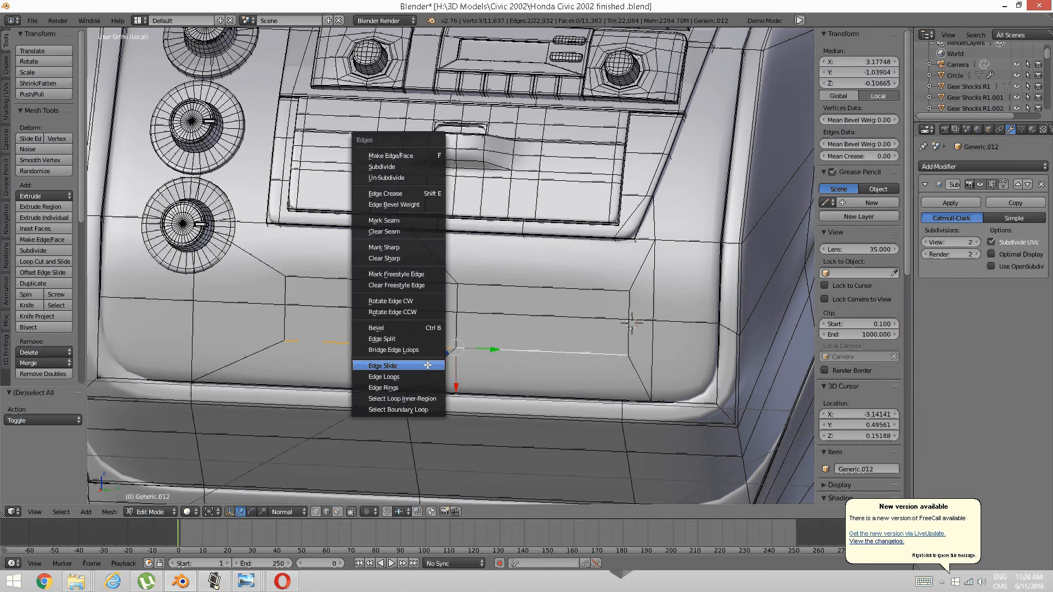
{"action": "left_click", "coordinate": [428, 366]}
{"action": "left_click", "coordinate": [429, 348]}
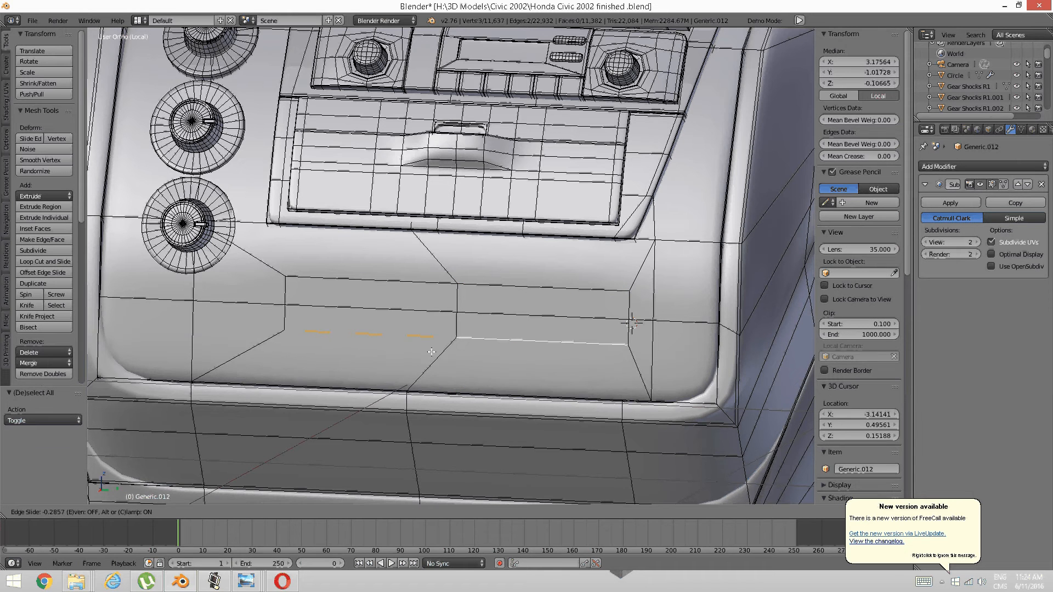
{"action": "key", "text": "a"}
Select the strip's four faces in face select mode and set the subdivision view level to 0.
{"action": "scroll", "coordinate": [429, 348], "scroll_direction": "up", "scroll_amount": 4}
{"action": "key", "text": "ctrl+Tab"}
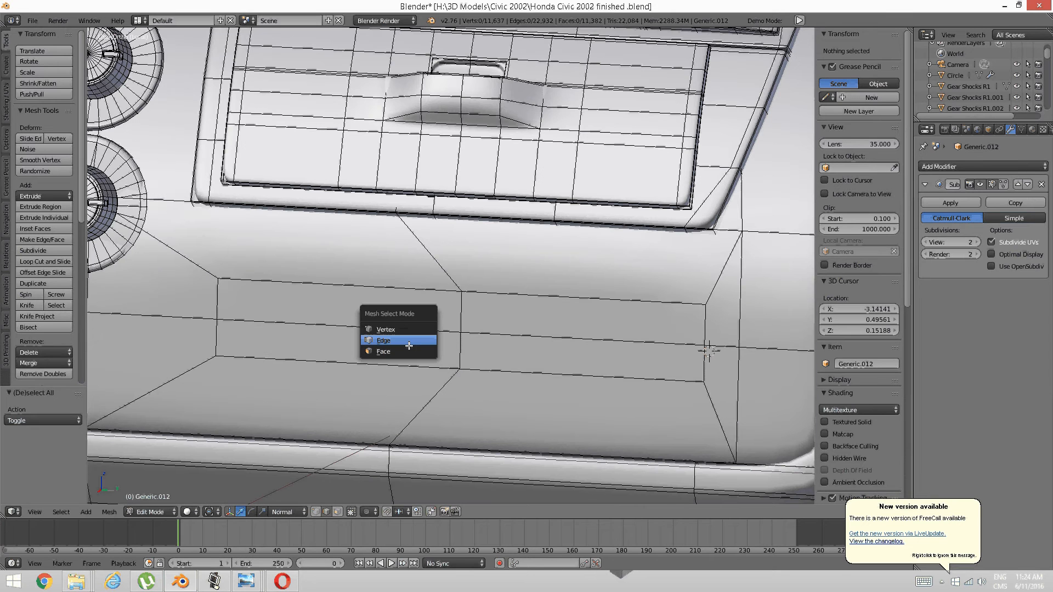
{"action": "left_click", "coordinate": [405, 342]}
{"action": "right_click", "coordinate": [406, 343]}
{"action": "right_click", "coordinate": [340, 305], "text": "shift"}
{"action": "right_click", "coordinate": [583, 318], "text": "shift"}
{"action": "right_click", "coordinate": [549, 350], "text": "shift"}
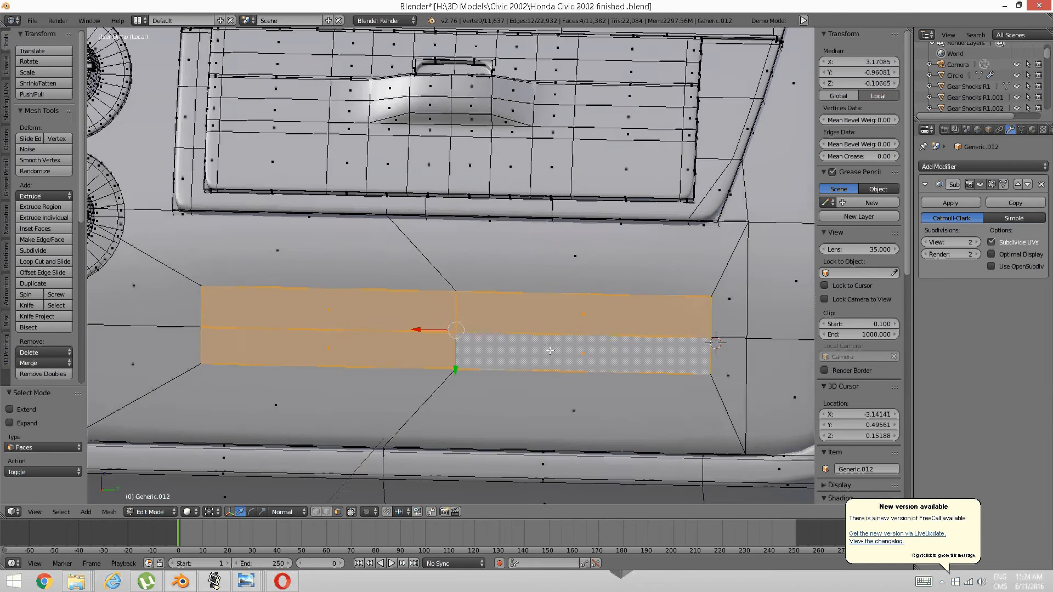
{"action": "key", "text": "ctrl+0"}
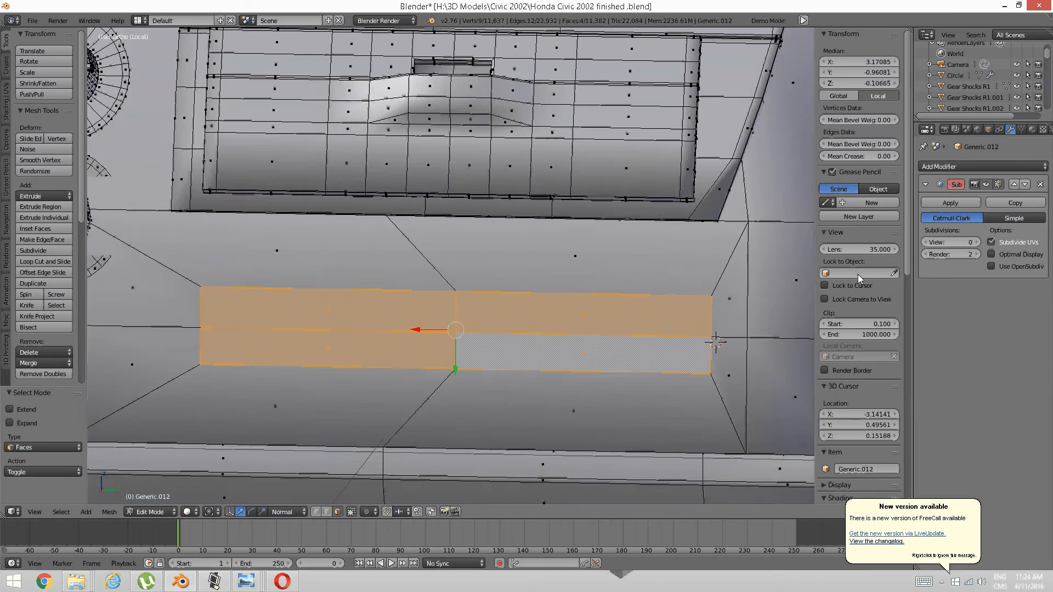
Extrude the strip's four faces about 0.048 into the console to form the button recess.
{"action": "scroll", "coordinate": [745, 313], "scroll_direction": "up", "scroll_amount": 2}
{"action": "middle_click_drag", "start_coordinate": [708, 315], "coordinate": [665, 323]}
{"action": "scroll", "coordinate": [653, 307], "scroll_direction": "down", "scroll_amount": 1}
{"action": "key", "text": "e"}
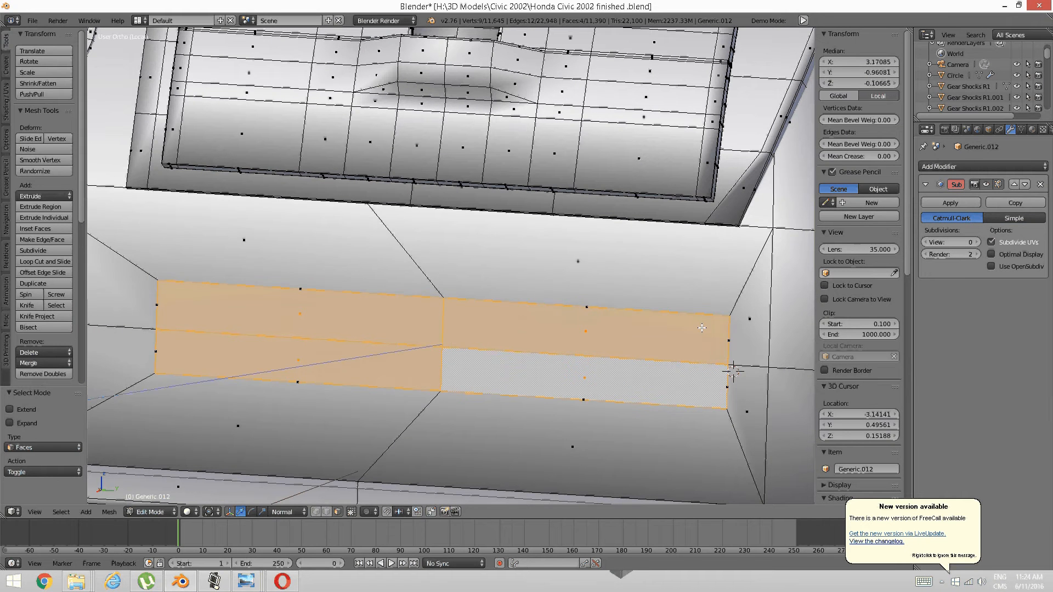
{"action": "left_click", "coordinate": [715, 328]}
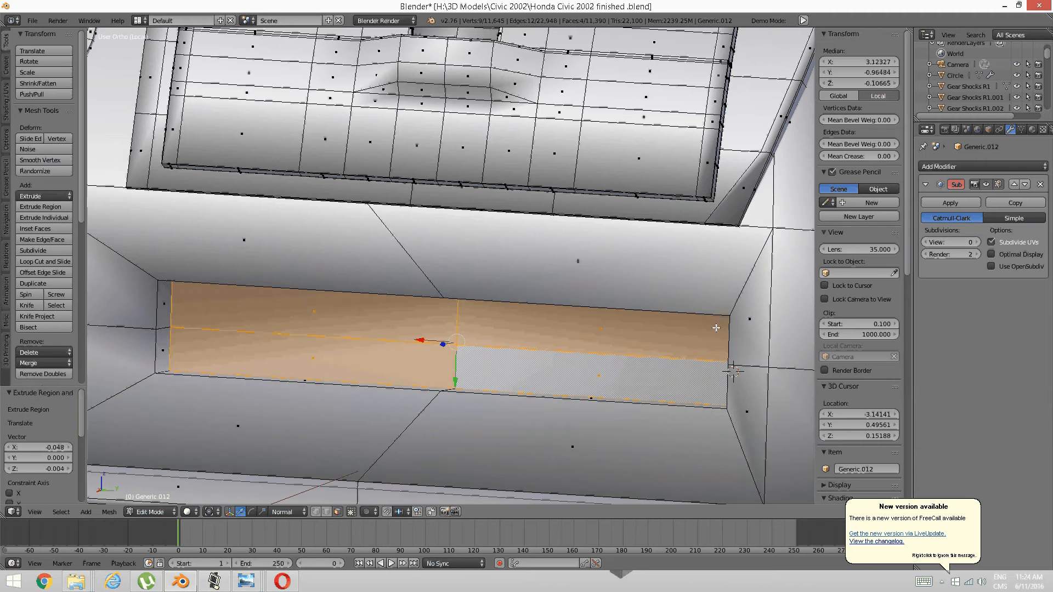
{"action": "middle_click_drag", "start_coordinate": [597, 351], "coordinate": [549, 352]}
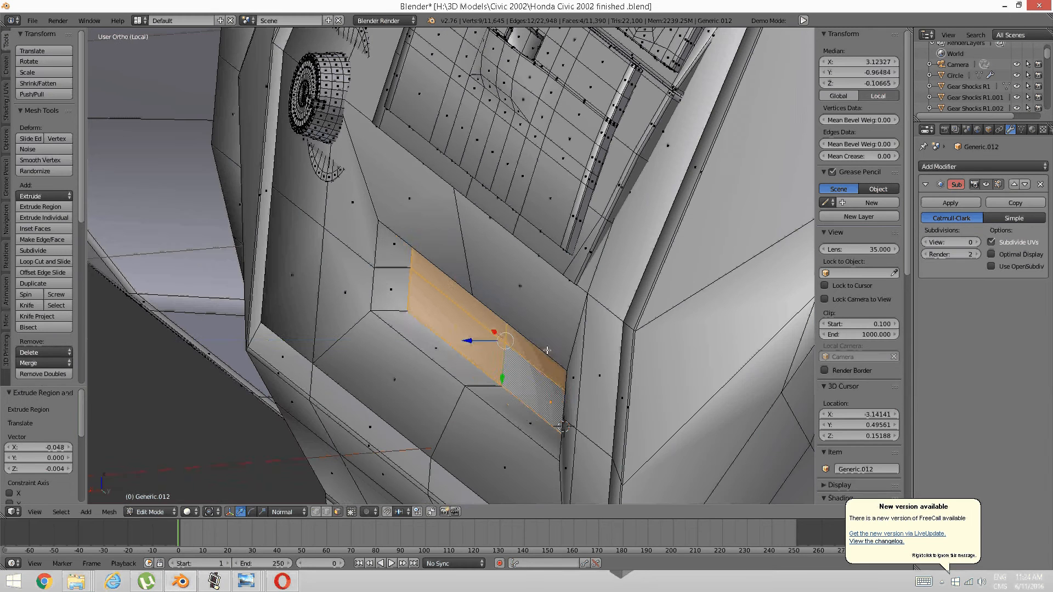
Move the recess's four floor faces back outward by about 0.027 and scale them to about 0.935.
{"action": "left_click_drag", "start_coordinate": [475, 341], "coordinate": [460, 341]}
{"action": "middle_click_drag", "start_coordinate": [460, 342], "coordinate": [716, 334]}
{"action": "key", "text": "s"}
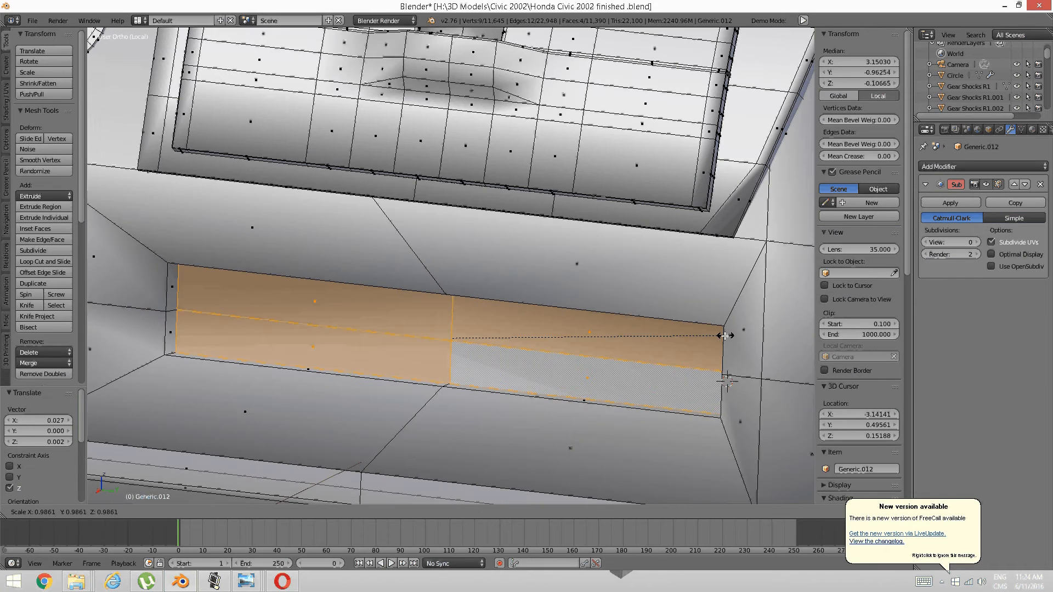
{"action": "left_click", "coordinate": [737, 345]}
{"action": "middle_click_drag", "start_coordinate": [736, 345], "coordinate": [690, 335]}
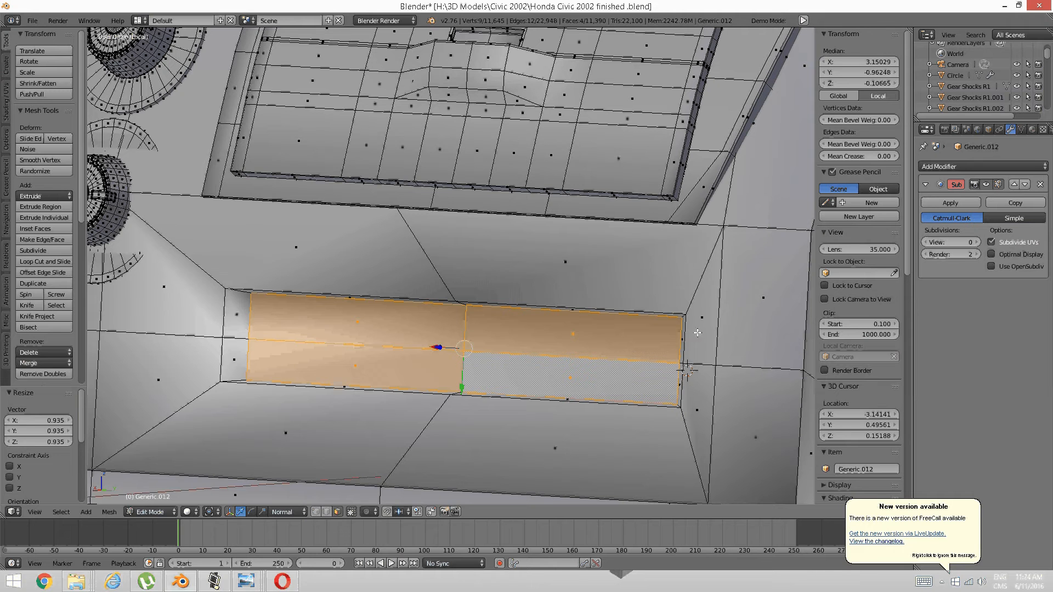
{"action": "key", "text": "s"}
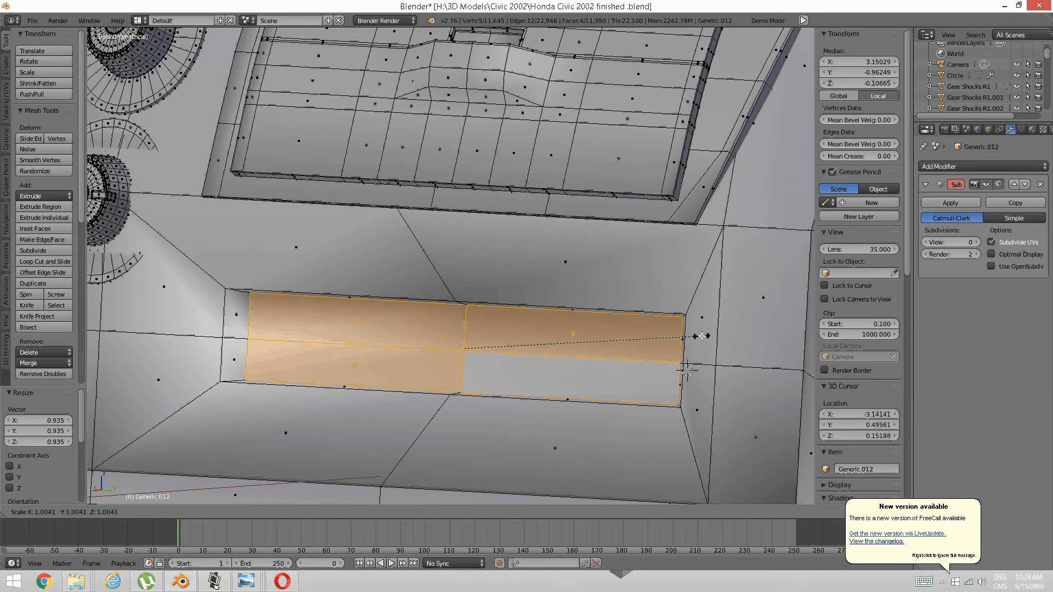
{"action": "key", "text": "Escape"}
{"action": "middle_click_drag", "start_coordinate": [702, 336], "coordinate": [619, 335]}
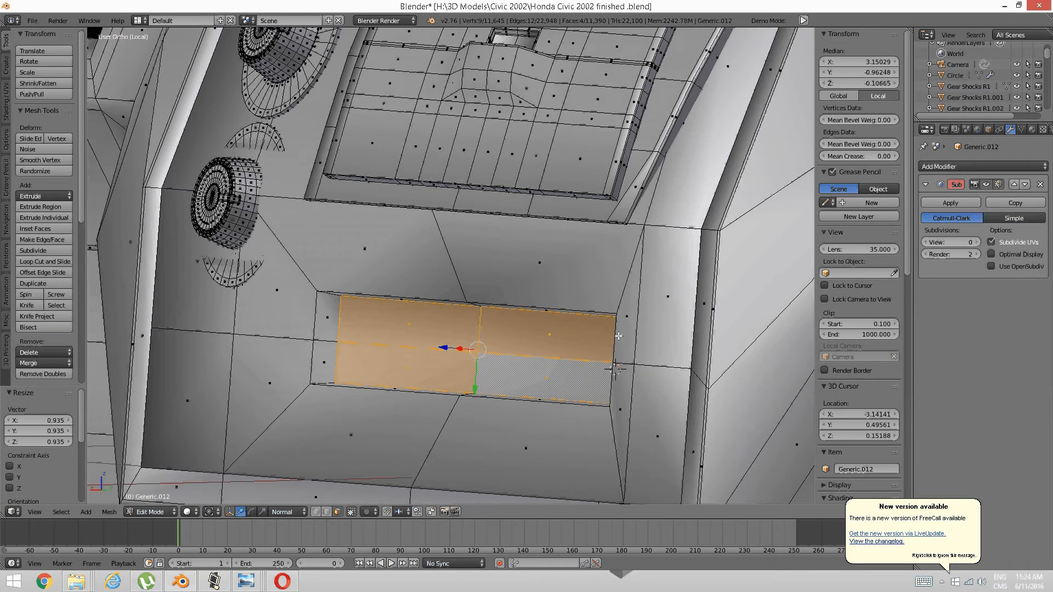
Edge-slide the two upper edges of the recess floor down towards its centre line, then deselect them.
{"action": "key", "text": "a"}
{"action": "key", "text": "ctrl+Tab"}
{"action": "left_click", "coordinate": [495, 324]}
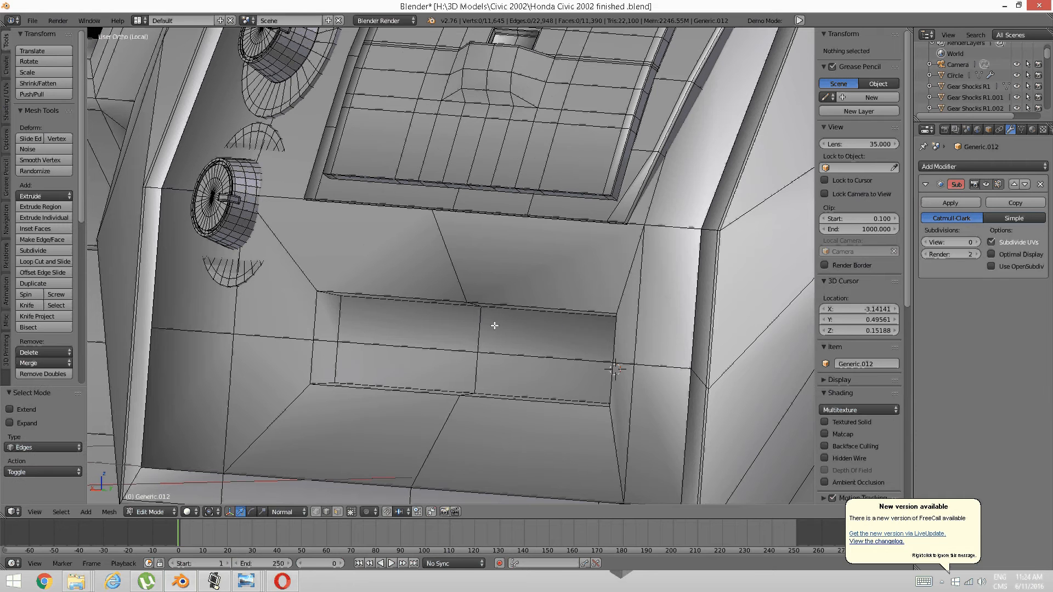
{"action": "right_click", "coordinate": [422, 311]}
{"action": "right_click", "coordinate": [541, 318], "text": "shift"}
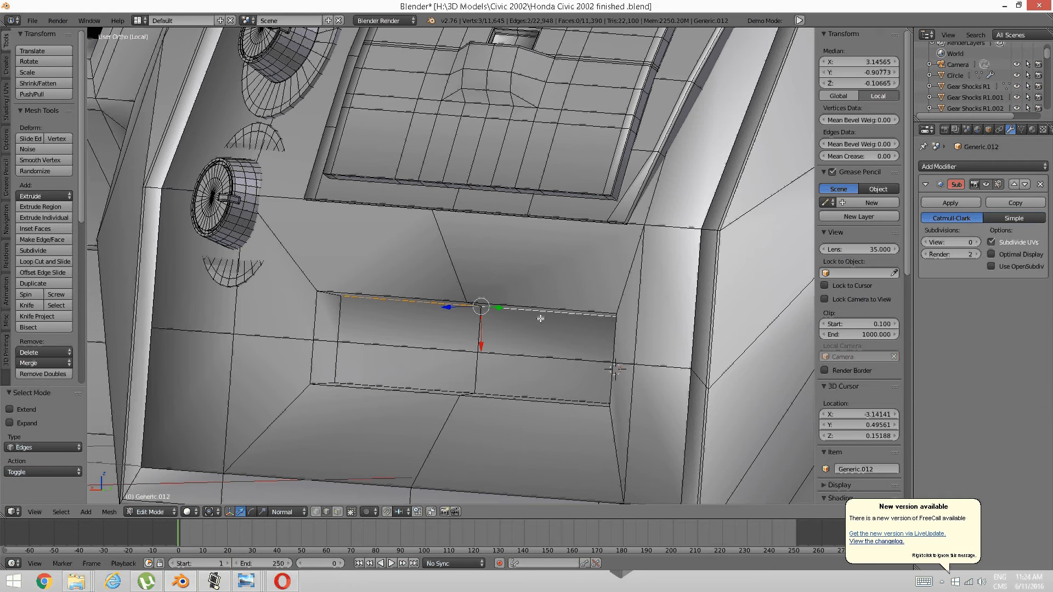
{"action": "key", "text": "ctrl+e"}
{"action": "left_click", "coordinate": [571, 351]}
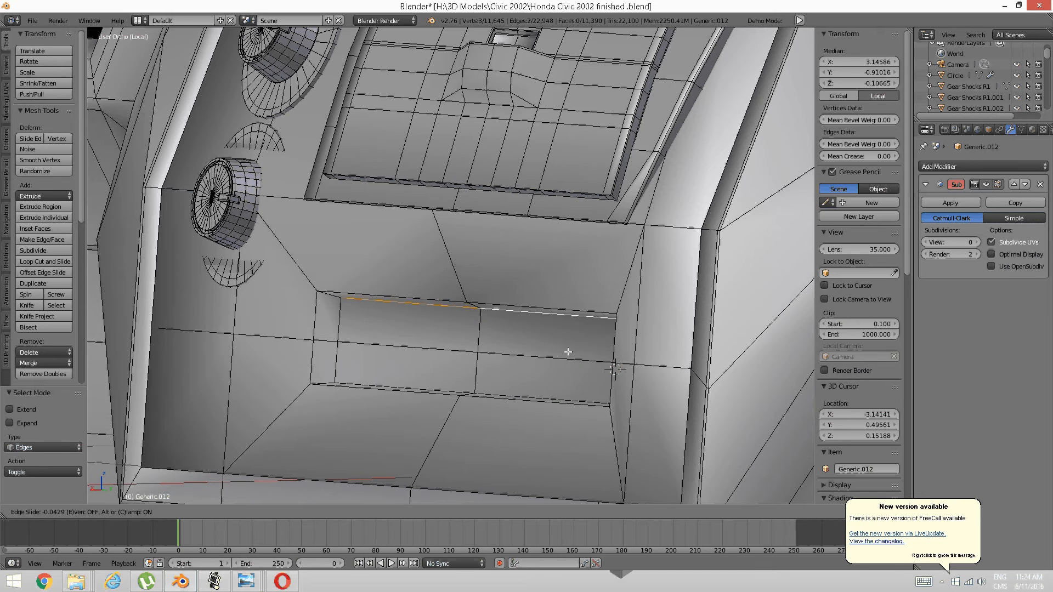
{"action": "key", "text": "a"}
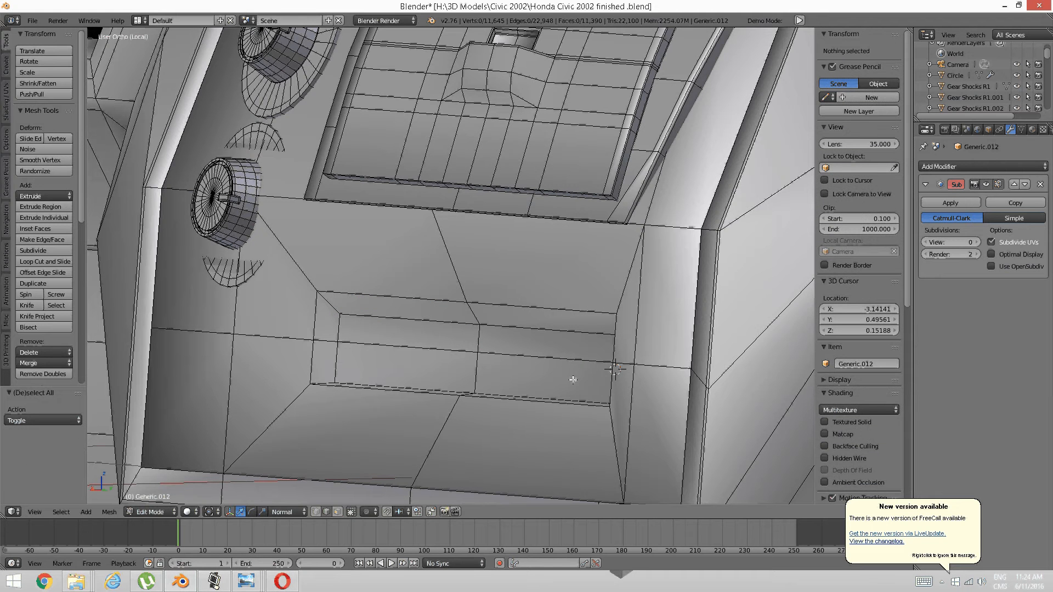
Edge-slide the two lower edges of the recess floor up towards its centre line, then deselect them.
{"action": "right_click", "coordinate": [554, 391]}
{"action": "right_click", "coordinate": [454, 372], "text": "shift"}
{"action": "key", "text": "ctrl+e"}
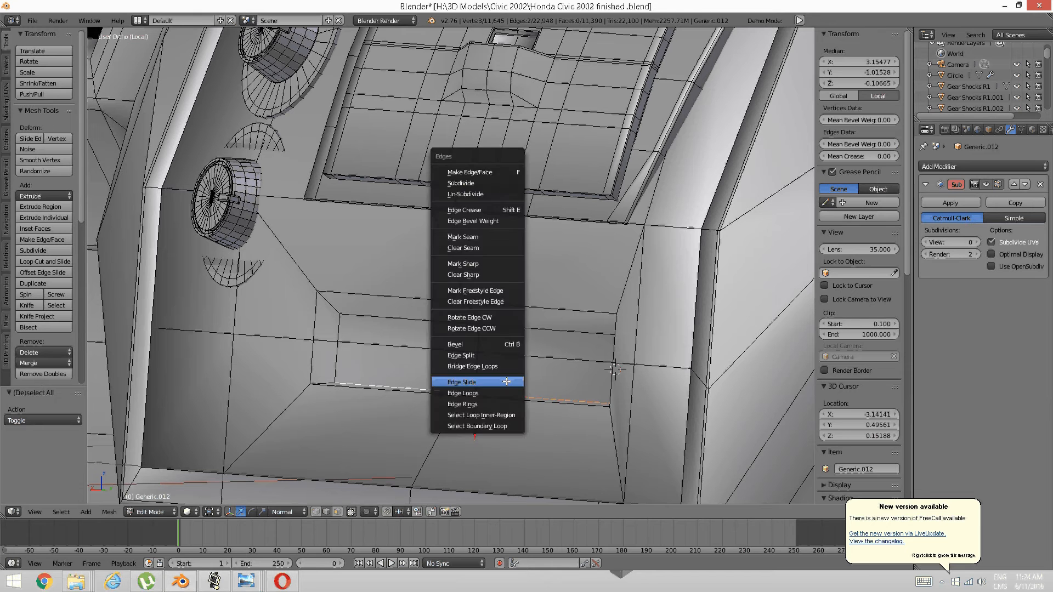
{"action": "left_click", "coordinate": [506, 382]}
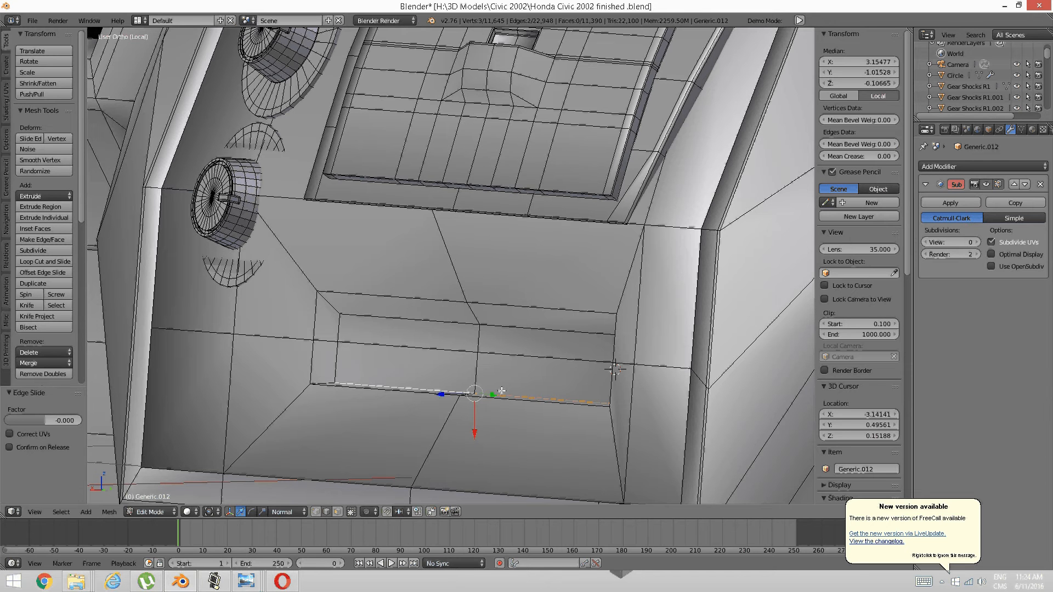
{"action": "key", "text": "ctrl+e"}
{"action": "left_click", "coordinate": [506, 390]}
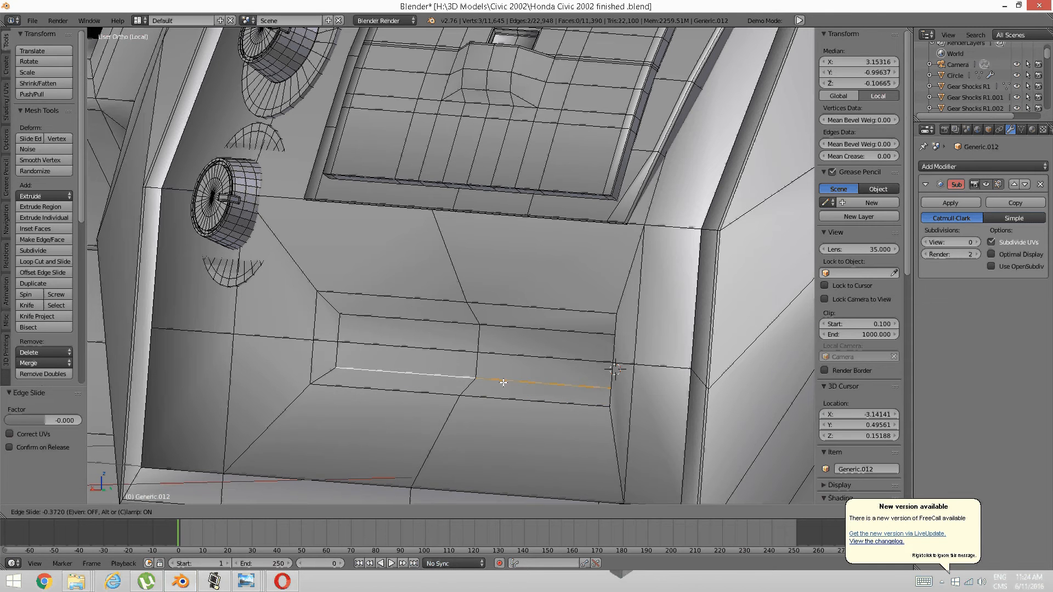
{"action": "left_click", "coordinate": [495, 386]}
{"action": "key", "text": "a"}
{"action": "middle_click_drag", "start_coordinate": [495, 386], "coordinate": [480, 364]}
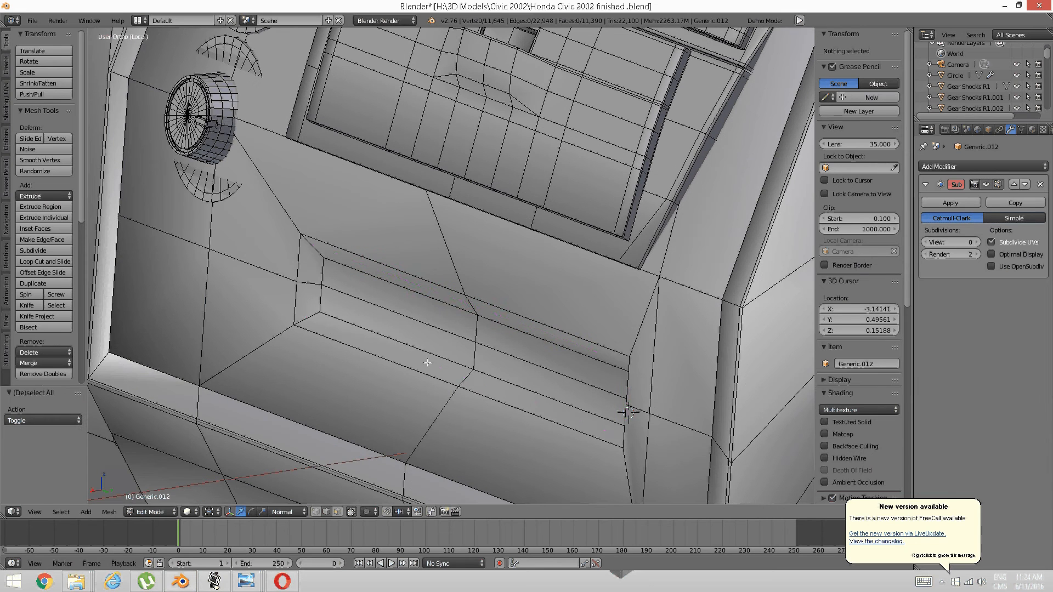
Add a loop cut close to the recess's outer rim and set the subdivision view level to 2.
{"action": "key", "text": "ctrl+r"}
{"action": "left_click", "coordinate": [480, 364]}
{"action": "left_click", "coordinate": [436, 368]}
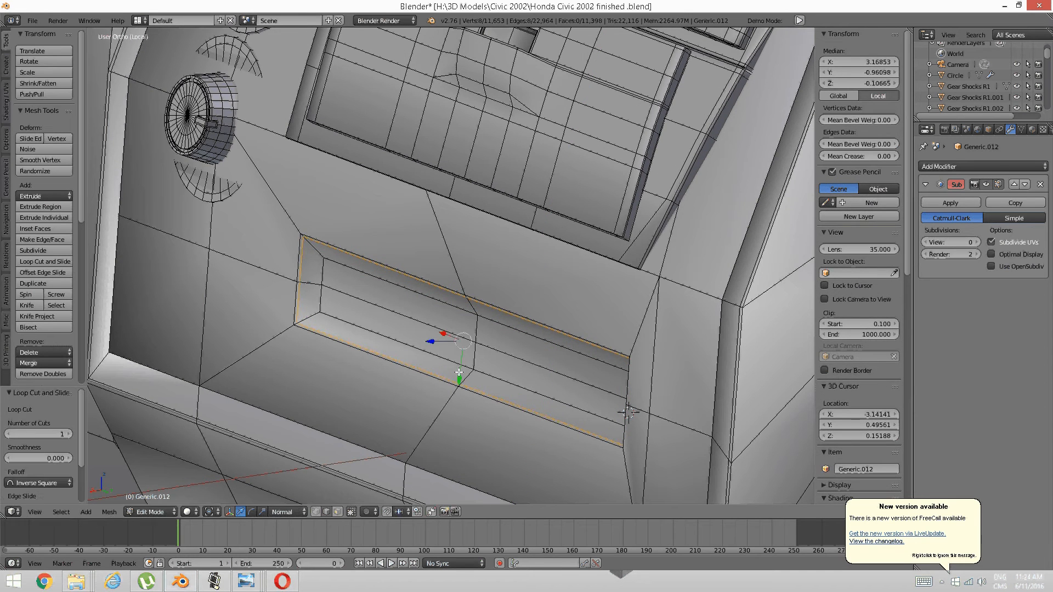
{"action": "key", "text": "a"}
{"action": "middle_click_drag", "start_coordinate": [436, 368], "coordinate": [455, 335]}
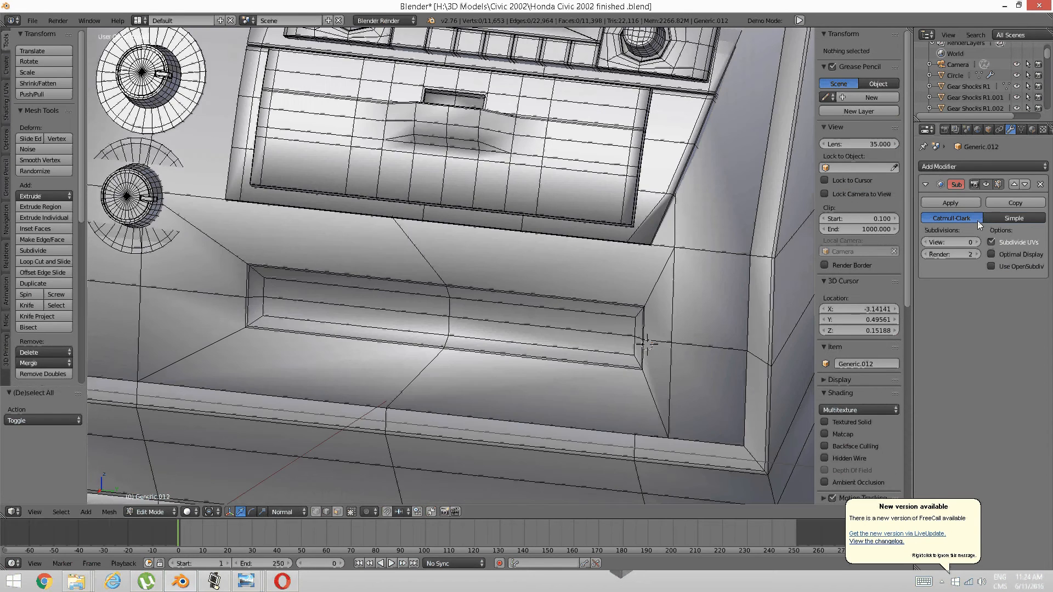
{"action": "left_click", "coordinate": [977, 242]}
{"action": "left_click", "coordinate": [977, 242]}
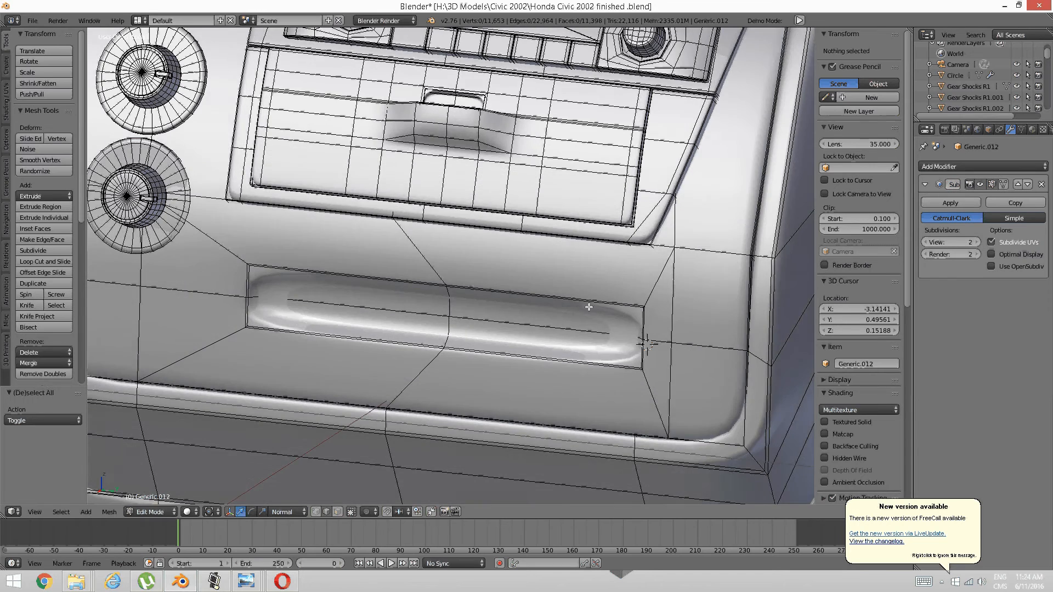
Select the recess's four floor faces in face select mode and move them slightly outward along their normal, then deselect.
{"action": "middle_click_drag", "start_coordinate": [411, 339], "coordinate": [437, 331]}
{"action": "key", "text": "ctrl+Tab"}
{"action": "left_click", "coordinate": [423, 338]}
{"action": "right_click", "coordinate": [438, 322]}
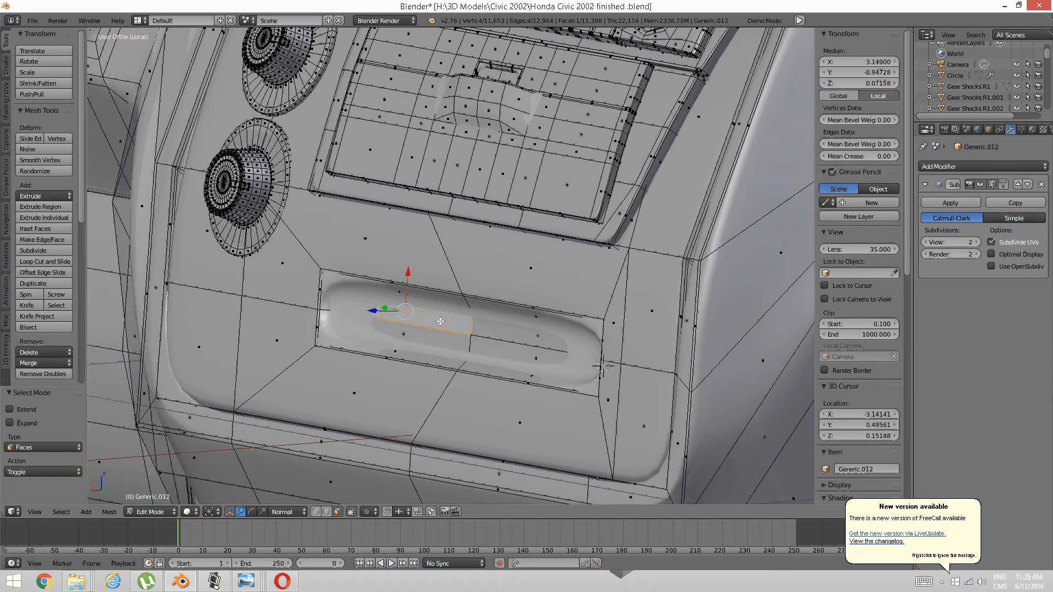
{"action": "right_click", "coordinate": [439, 337], "text": "shift"}
{"action": "right_click", "coordinate": [513, 334], "text": "shift"}
{"action": "right_click", "coordinate": [523, 357], "text": "shift"}
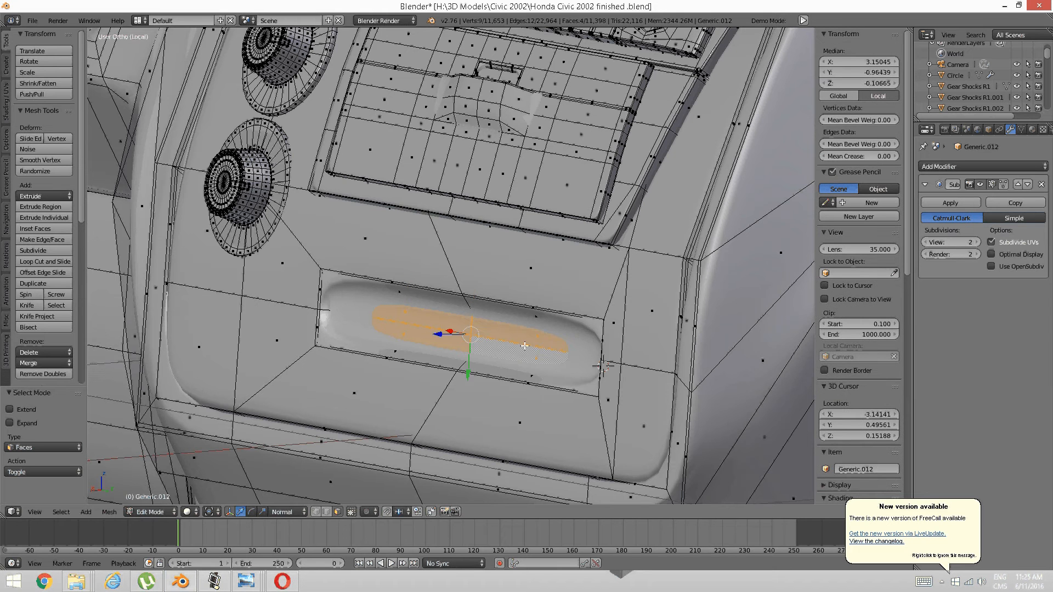
{"action": "middle_click_drag", "start_coordinate": [524, 347], "coordinate": [493, 343]}
{"action": "key", "text": "e"}
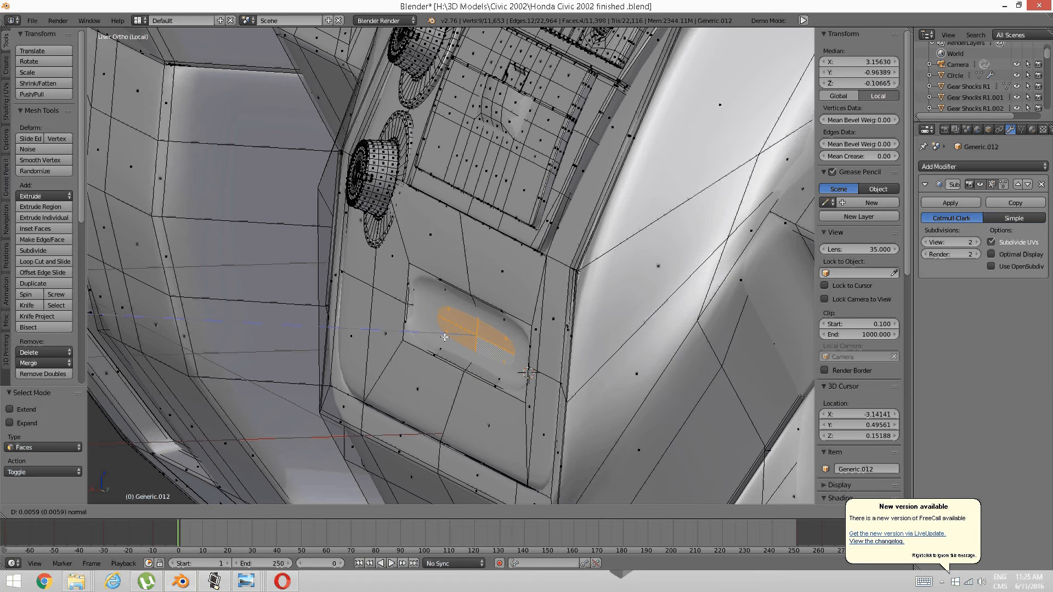
{"action": "left_click", "coordinate": [447, 340]}
{"action": "key", "text": "a"}
Examine the smoothed recess below the drawer in Object Mode and return to Edit Mode.
{"action": "scroll", "coordinate": [450, 340], "scroll_direction": "down", "scroll_amount": 2}
{"action": "middle_click_drag", "start_coordinate": [450, 340], "coordinate": [499, 317]}
{"action": "key", "text": "Tab"}
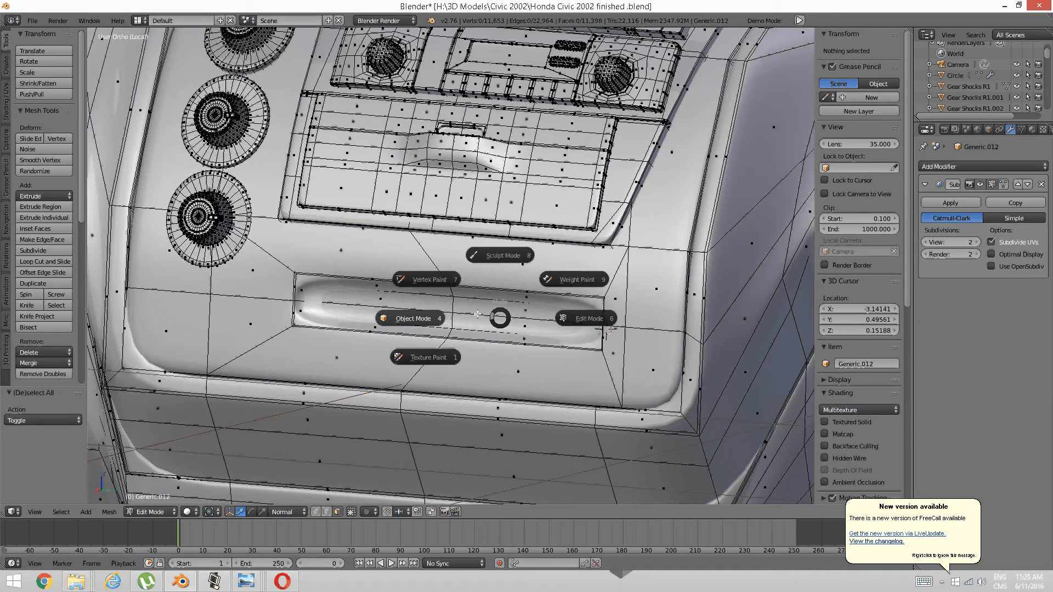
{"action": "left_click", "coordinate": [413, 320]}
{"action": "scroll", "coordinate": [433, 311], "scroll_direction": "down", "scroll_amount": 5}
{"action": "middle_click_drag", "start_coordinate": [430, 311], "coordinate": [469, 322]}
{"action": "scroll", "coordinate": [459, 323], "scroll_direction": "up", "scroll_amount": 3}
{"action": "key", "text": "Tab"}
{"action": "left_click", "coordinate": [544, 327]}
{"action": "scroll", "coordinate": [540, 332], "scroll_direction": "up", "scroll_amount": 1}
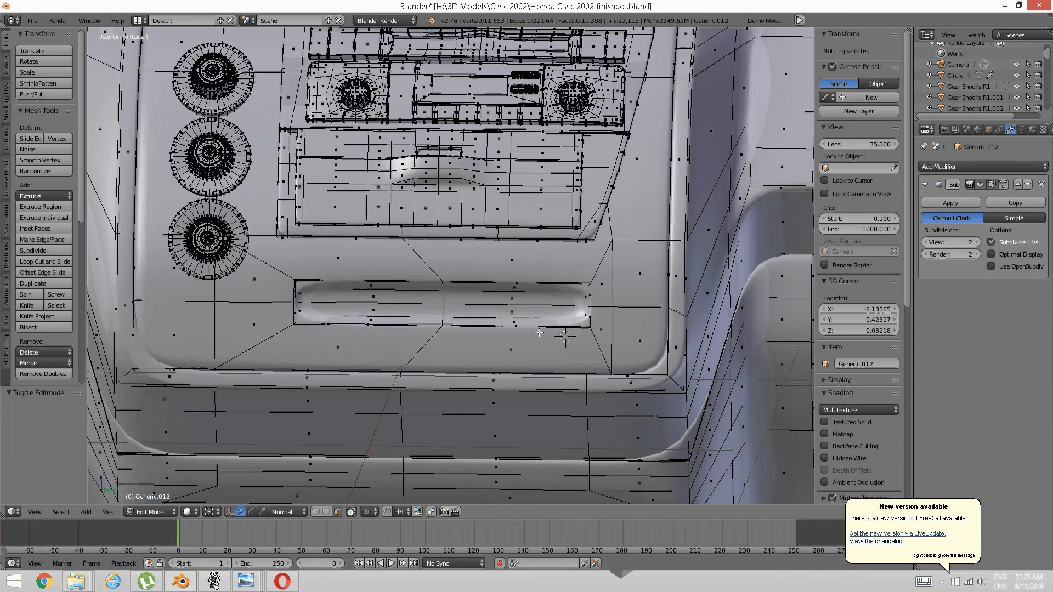
Add two vertical loop cuts through the recess, one on each side of its middle, slid towards the ends.
{"action": "key", "text": "ctrl+r"}
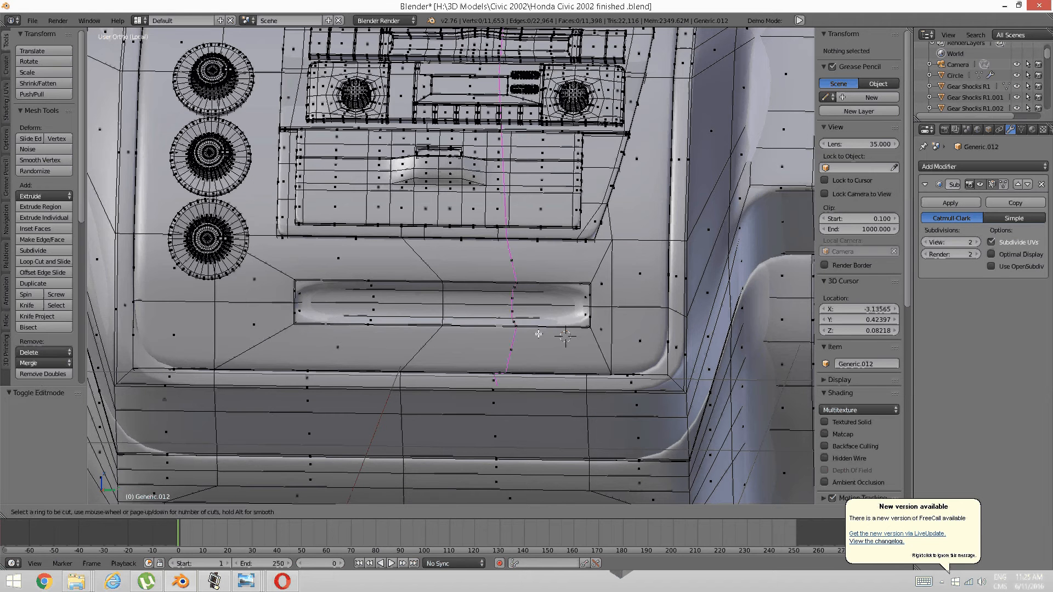
{"action": "left_click", "coordinate": [546, 332]}
{"action": "left_click", "coordinate": [564, 331]}
{"action": "key", "text": "a"}
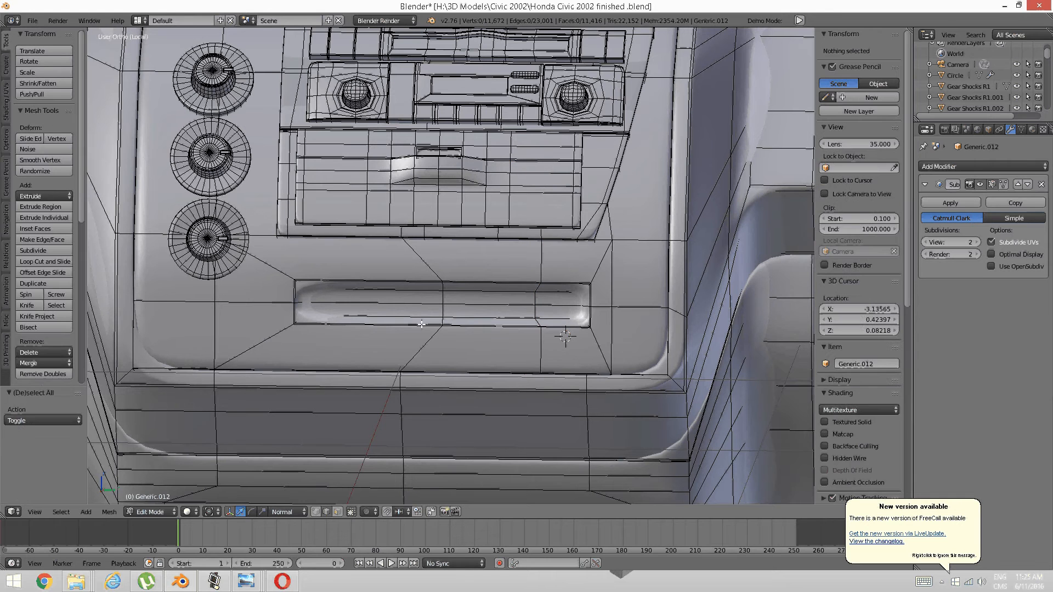
{"action": "key", "text": "ctrl+r"}
{"action": "left_click", "coordinate": [355, 314]}
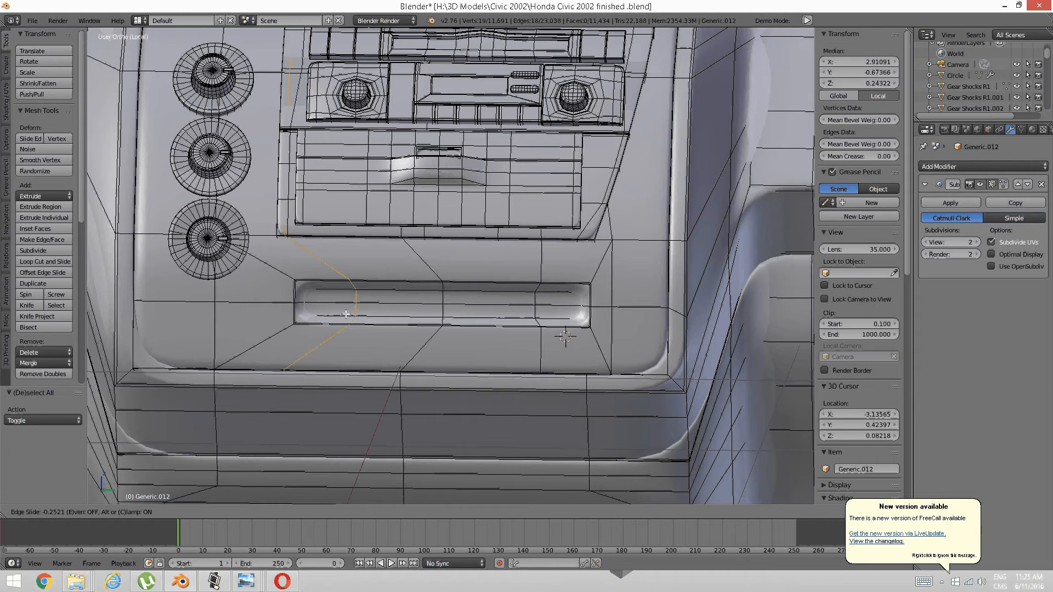
{"action": "left_click", "coordinate": [346, 314]}
{"action": "key", "text": "a"}
Check in Object Mode how the recess ends are shaped with the added loops, then resume mesh editing.
{"action": "middle_click_drag", "start_coordinate": [391, 314], "coordinate": [344, 314]}
{"action": "key", "text": "Tab"}
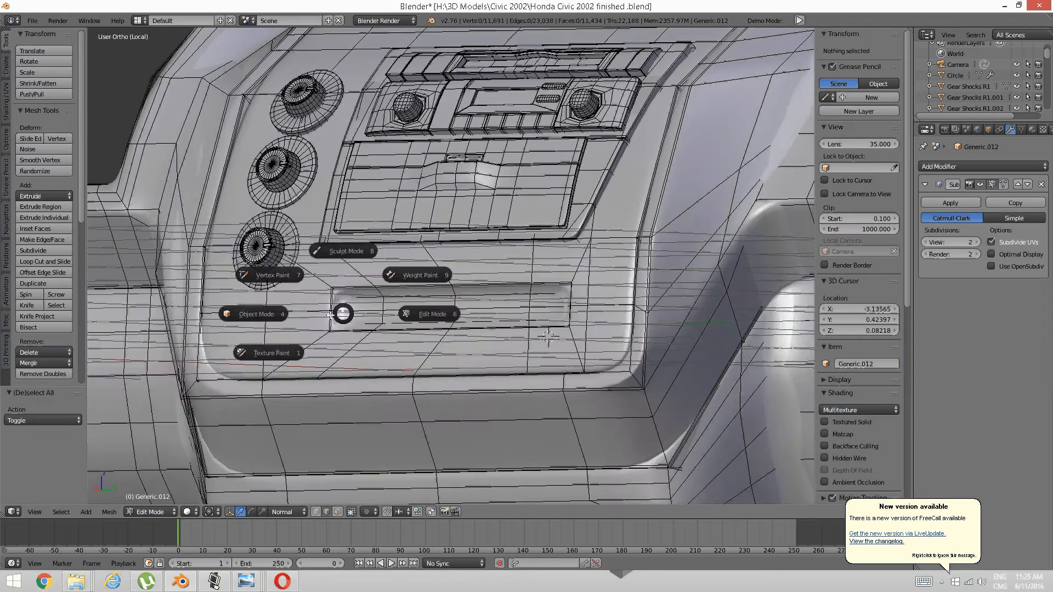
{"action": "left_click", "coordinate": [284, 315]}
{"action": "scroll", "coordinate": [390, 307], "scroll_direction": "down", "scroll_amount": 2}
{"action": "middle_click_drag", "start_coordinate": [443, 310], "coordinate": [413, 316]}
{"action": "scroll", "coordinate": [449, 307], "scroll_direction": "up", "scroll_amount": 2}
{"action": "scroll", "coordinate": [416, 300], "scroll_direction": "up", "scroll_amount": 3}
{"action": "scroll", "coordinate": [438, 312], "scroll_direction": "down", "scroll_amount": 3}
{"action": "scroll", "coordinate": [473, 298], "scroll_direction": "up", "scroll_amount": 3}
{"action": "key", "text": "Tab"}
{"action": "left_click", "coordinate": [497, 316]}
{"action": "scroll", "coordinate": [412, 316], "scroll_direction": "up", "scroll_amount": 2}
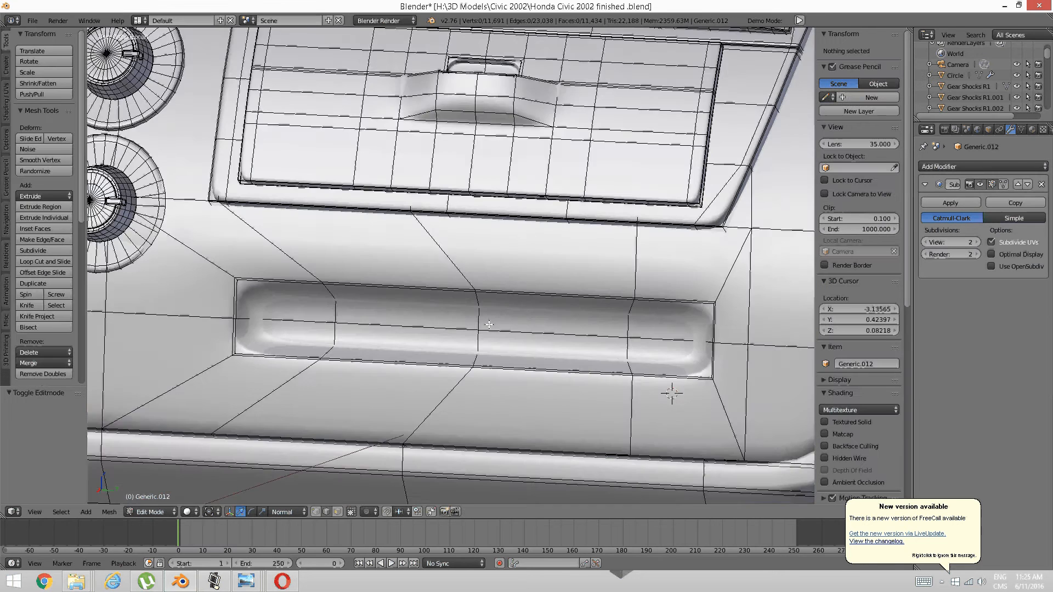
Select the four middle faces of the recess floor and grow the selection twice to include the walls and rim.
{"action": "key", "text": "ctrl+Tab"}
{"action": "left_click", "coordinate": [403, 320]}
{"action": "right_click", "coordinate": [404, 321]}
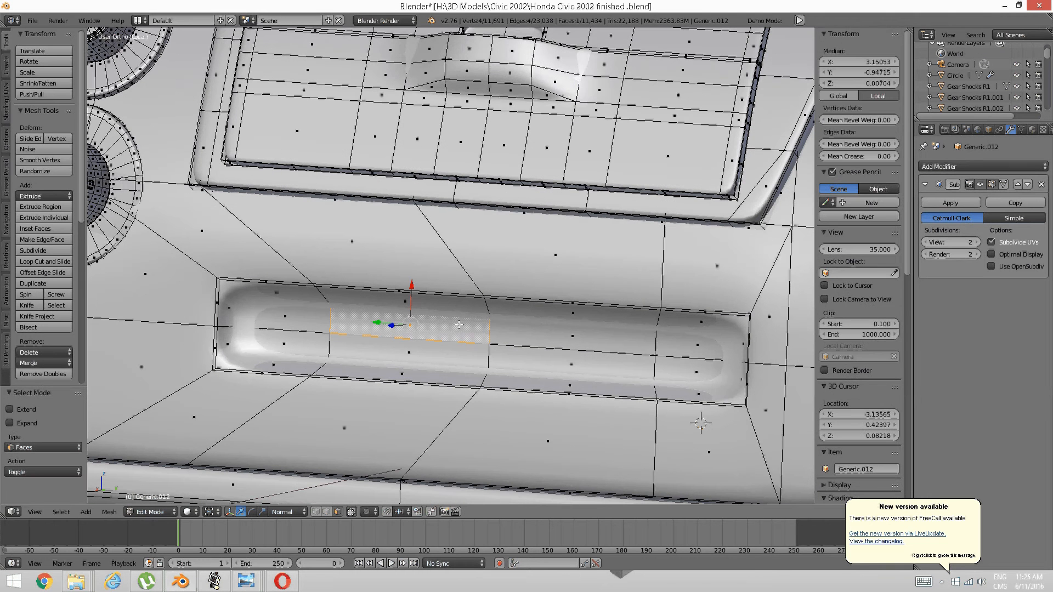
{"action": "right_click", "coordinate": [536, 337], "text": "shift"}
{"action": "right_click", "coordinate": [538, 358], "text": "shift"}
{"action": "right_click", "coordinate": [449, 347], "text": "shift"}
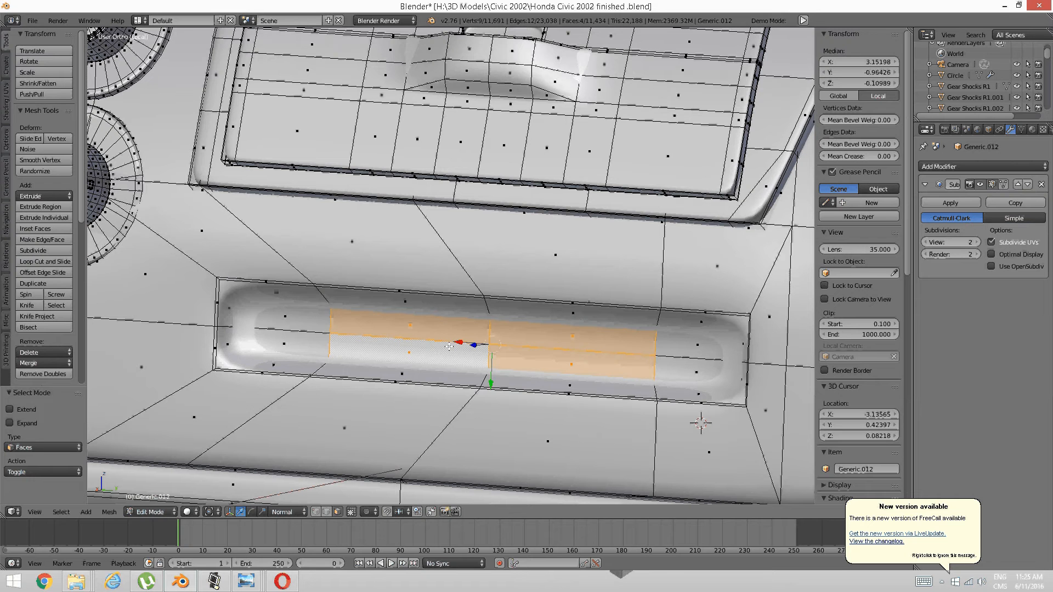
{"action": "key", "text": "ctrl+KP_Add"}
{"action": "key", "text": "ctrl+KP_Add"}
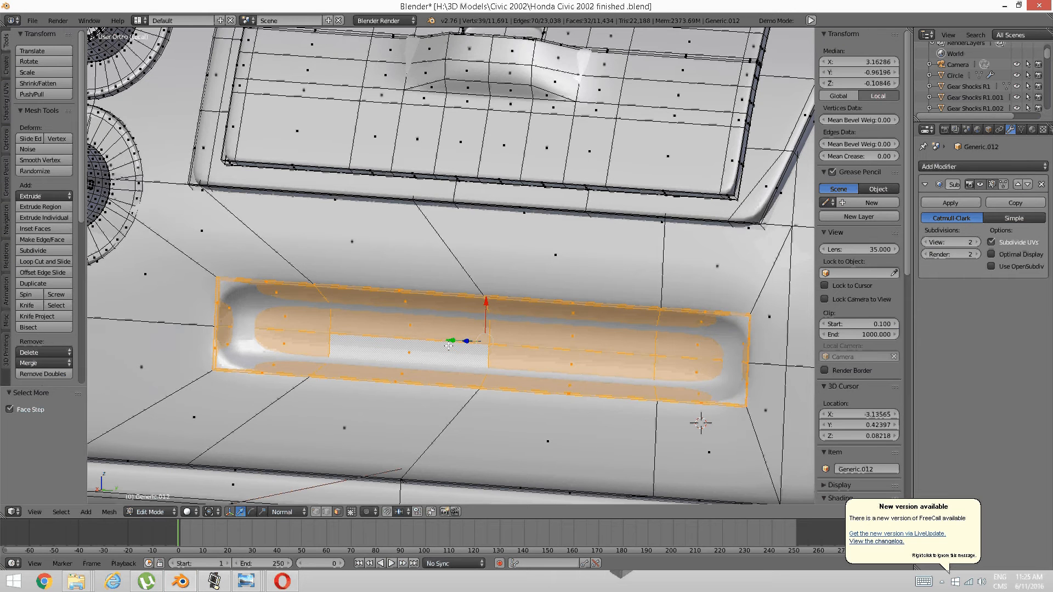
Reduce the height of the whole recess by scaling it to about 0.816 along the X axis in normal orientation.
{"action": "middle_click_drag", "start_coordinate": [468, 288], "coordinate": [397, 300]}
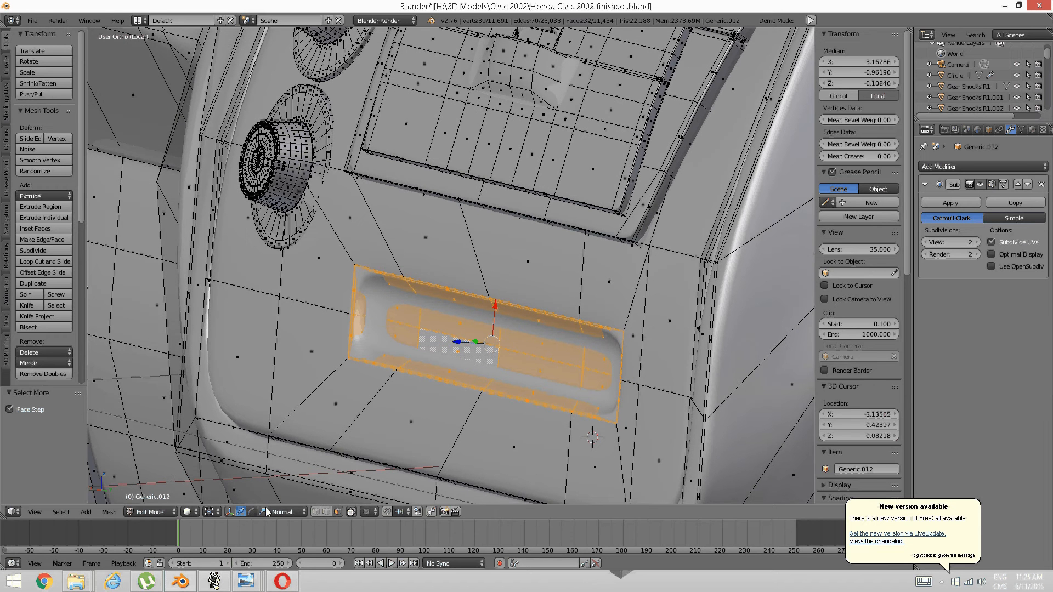
{"action": "key", "text": "s"}
{"action": "key", "text": "z"}
{"action": "key", "text": "z"}
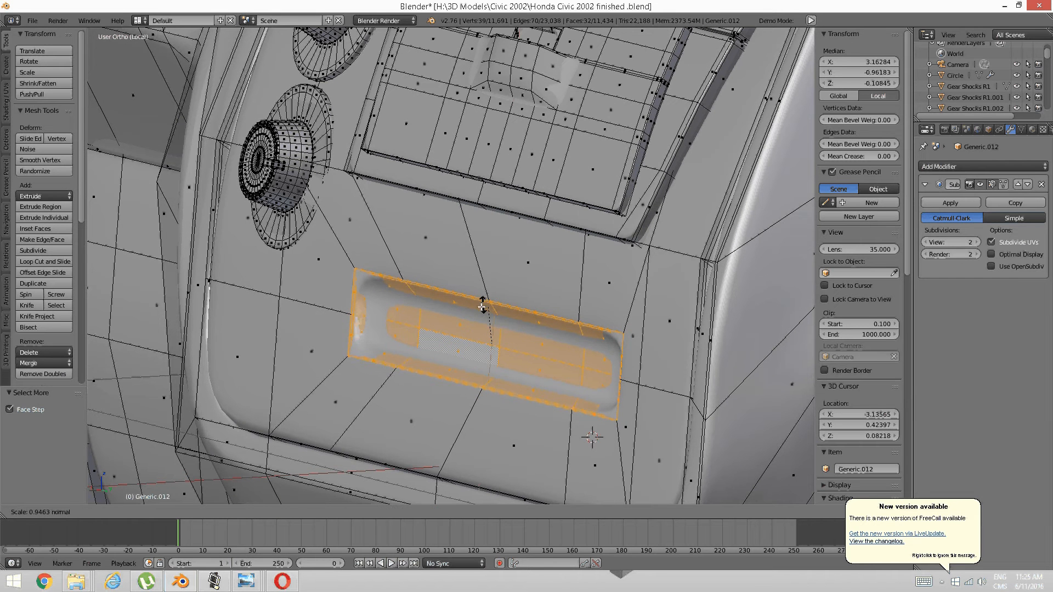
{"action": "left_click", "coordinate": [485, 308]}
{"action": "mouse_move", "coordinate": [429, 322]}
{"action": "middle_mouse_down"}
{"action": "mouse_move", "coordinate": [476, 307]}
{"action": "mouse_move", "coordinate": [440, 314]}
{"action": "middle_mouse_up"}
{"action": "scroll", "coordinate": [461, 309], "scroll_direction": "down", "scroll_amount": 2}
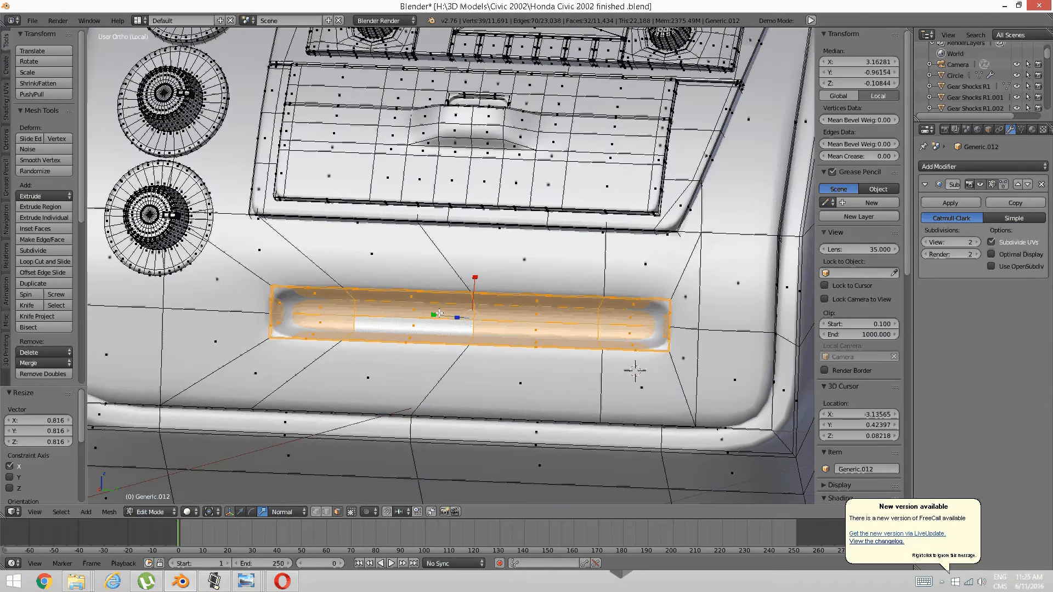
{"action": "key", "text": "s"}
{"action": "key", "text": "y"}
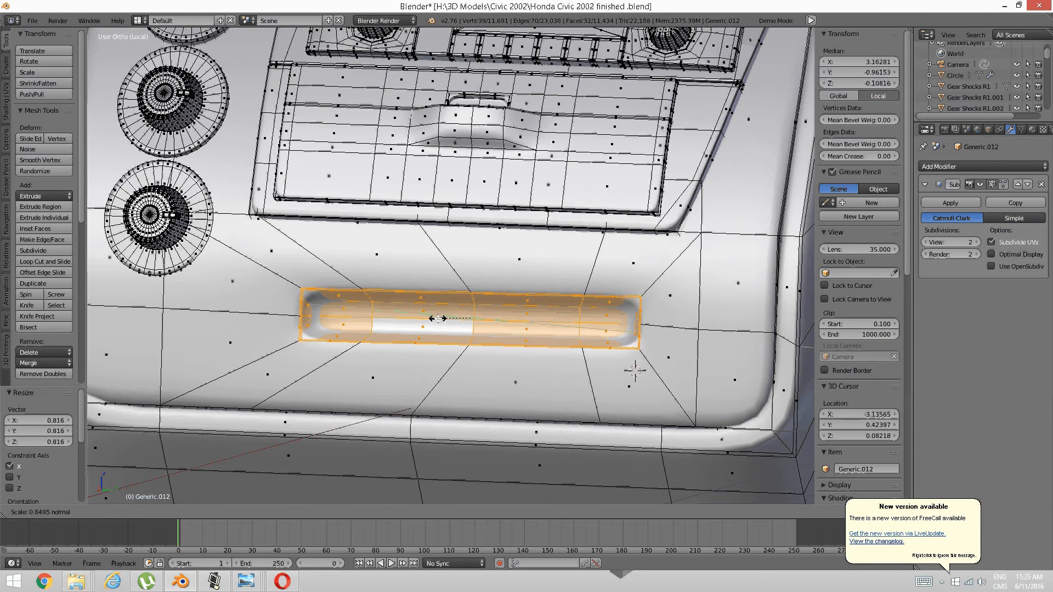
{"action": "left_click", "coordinate": [433, 317]}
{"action": "left_click", "coordinate": [437, 317]}
{"action": "middle_click_drag", "start_coordinate": [436, 319], "coordinate": [438, 315]}
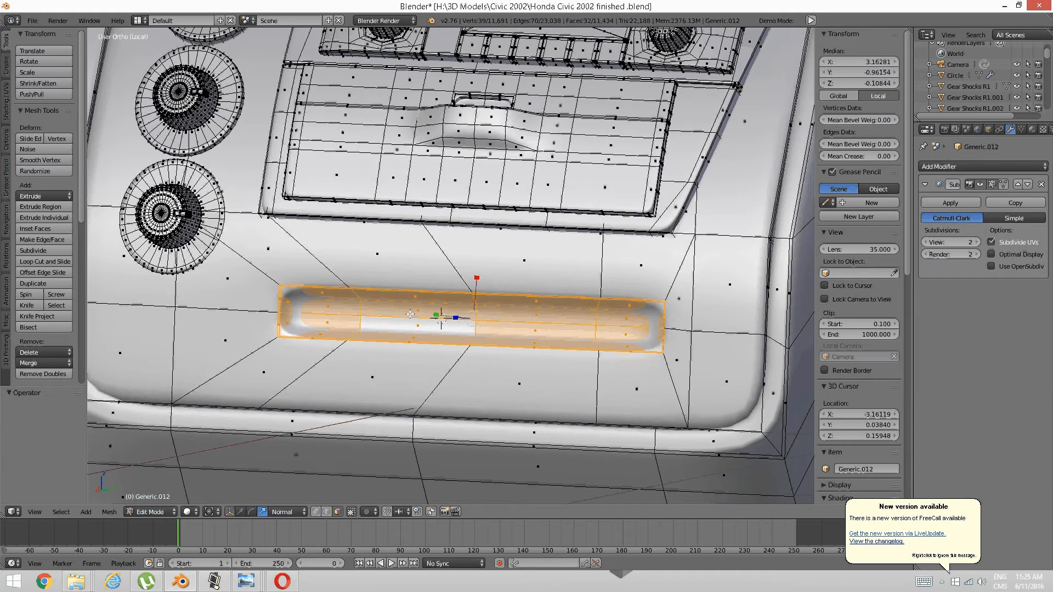
Leave Edit Mode and inspect the reduced recess below the drawer in Object Mode.
{"action": "key", "text": "Tab"}
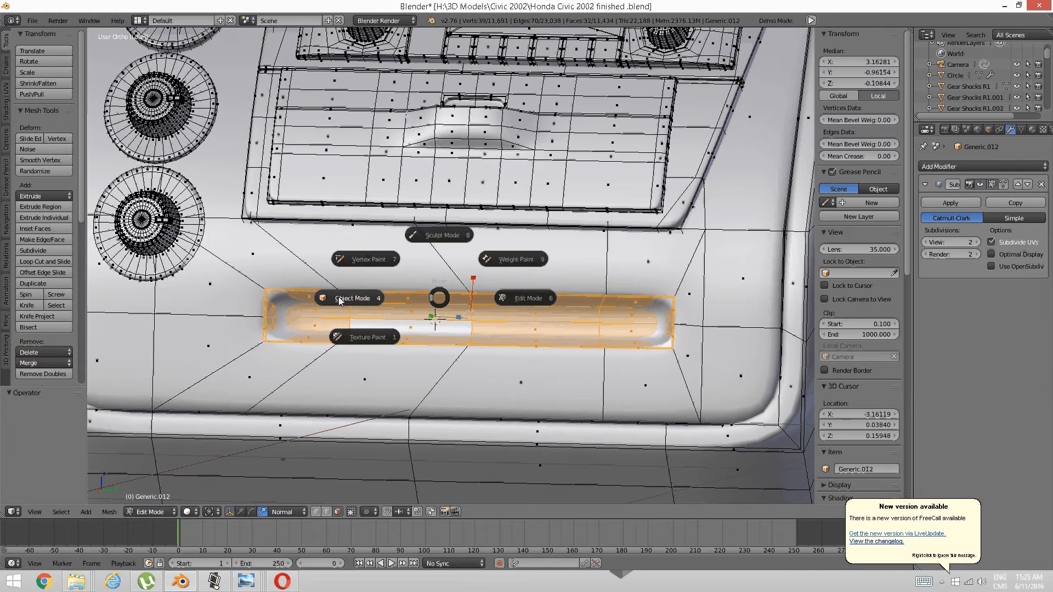
{"action": "left_click", "coordinate": [357, 310]}
{"action": "middle_click_drag", "start_coordinate": [419, 296], "coordinate": [387, 298]}
{"action": "scroll", "coordinate": [479, 300], "scroll_direction": "up", "scroll_amount": 2}
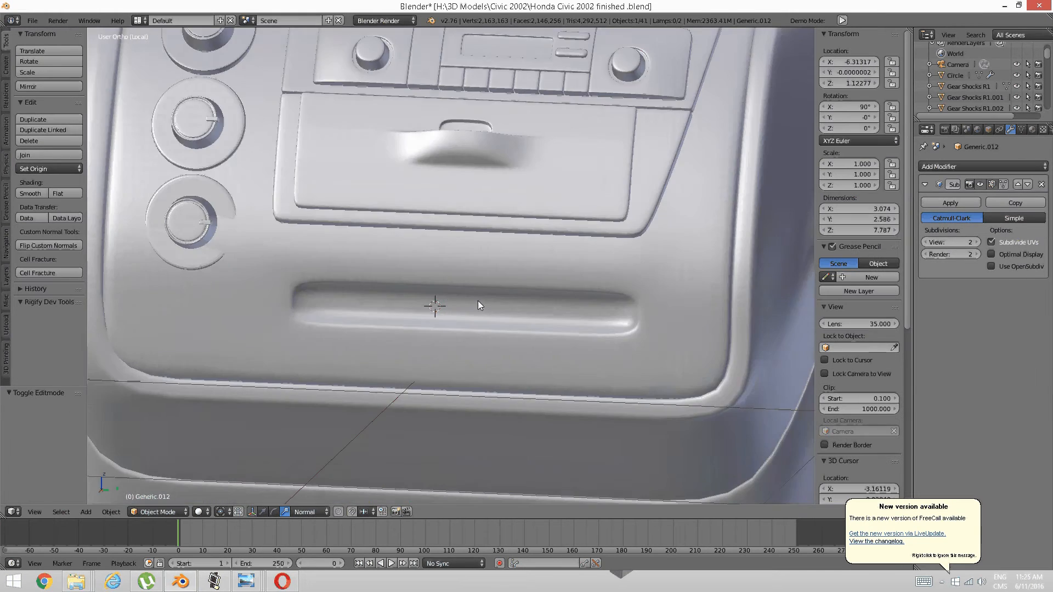
Examine the recess strip from several angles and distances together with the surrounding console panel.
{"action": "scroll", "coordinate": [478, 301], "scroll_direction": "down", "scroll_amount": 2}
{"action": "middle_click_drag", "start_coordinate": [487, 297], "coordinate": [466, 309]}
{"action": "scroll", "coordinate": [466, 308], "scroll_direction": "up", "scroll_amount": 3}
{"action": "scroll", "coordinate": [466, 309], "scroll_direction": "down", "scroll_amount": 3}
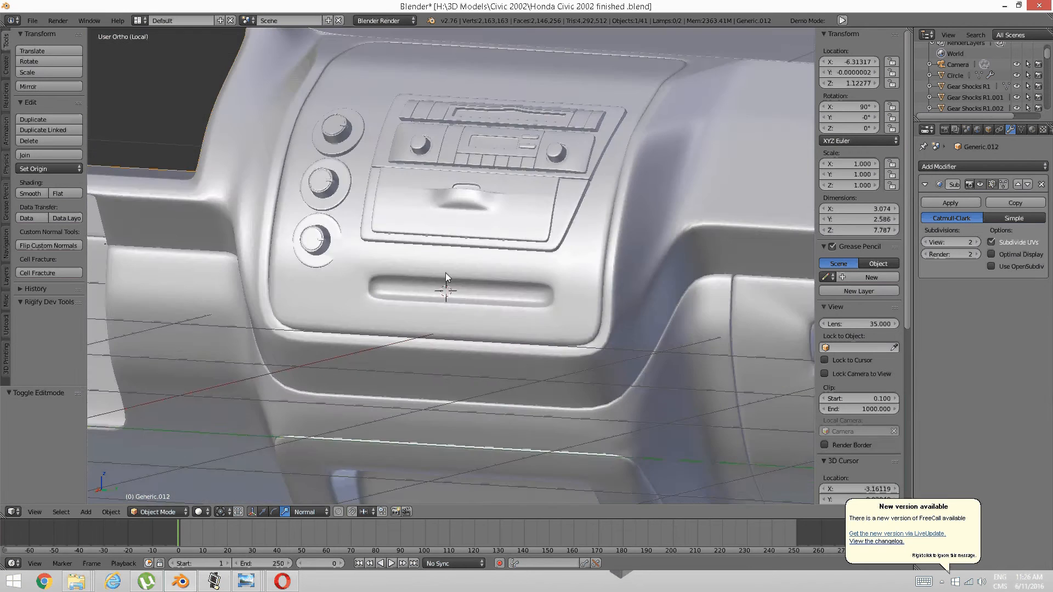
{"action": "middle_click_drag", "start_coordinate": [445, 272], "coordinate": [479, 263]}
{"action": "scroll", "coordinate": [423, 334], "scroll_direction": "down", "scroll_amount": 1}
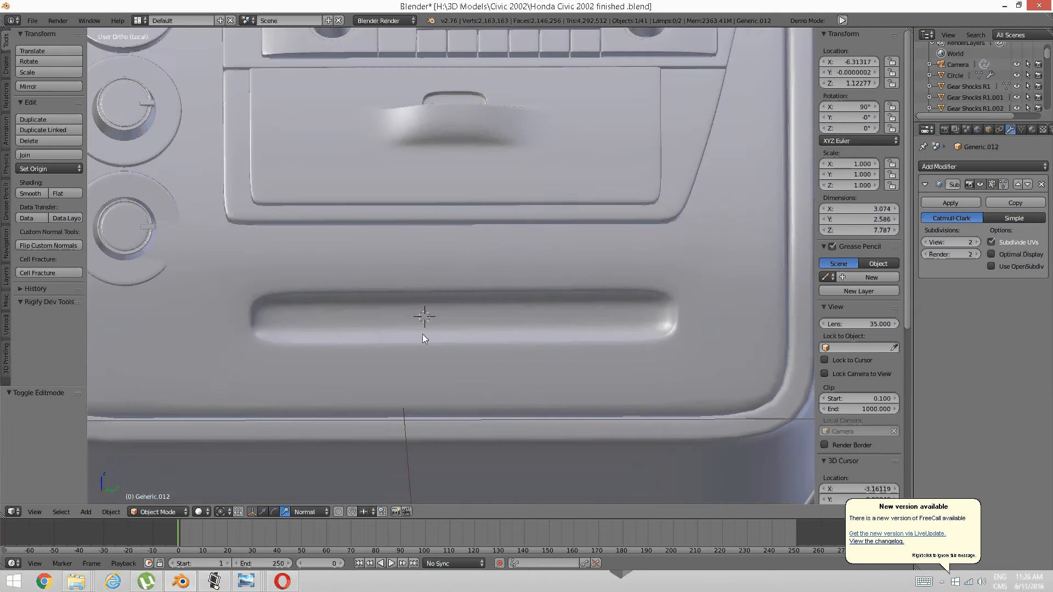
{"action": "middle_click_drag", "start_coordinate": [422, 334], "coordinate": [472, 341]}
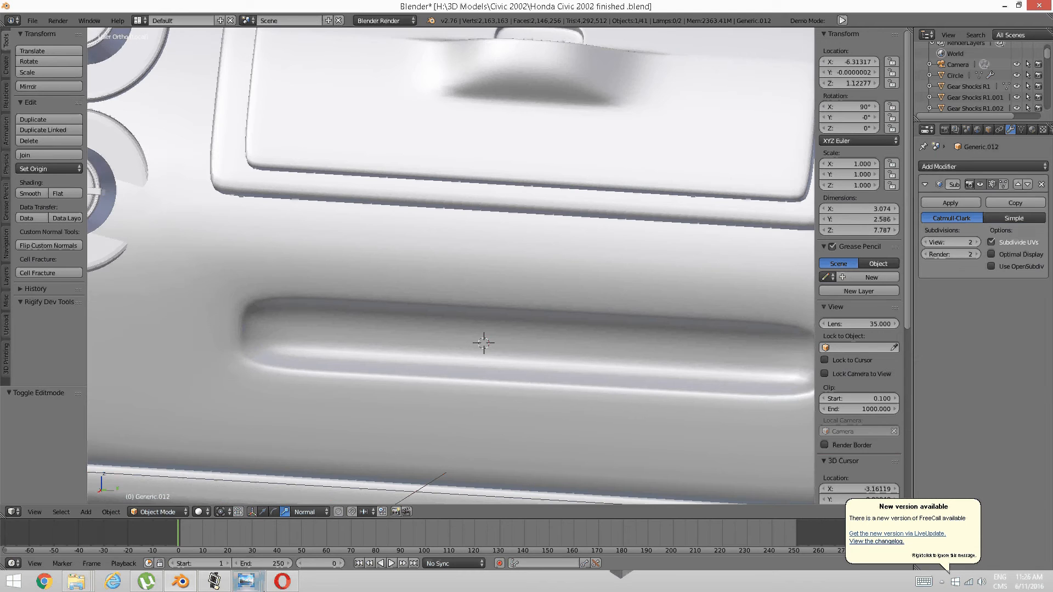
Check the round buttons below the drawer in the reference photo, and return to the Blender model.
{"action": "key", "text": "alt+Tab"}
{"action": "mouse_move", "coordinate": [246, 582]}
{"action": "left_click", "coordinate": [339, 532]}
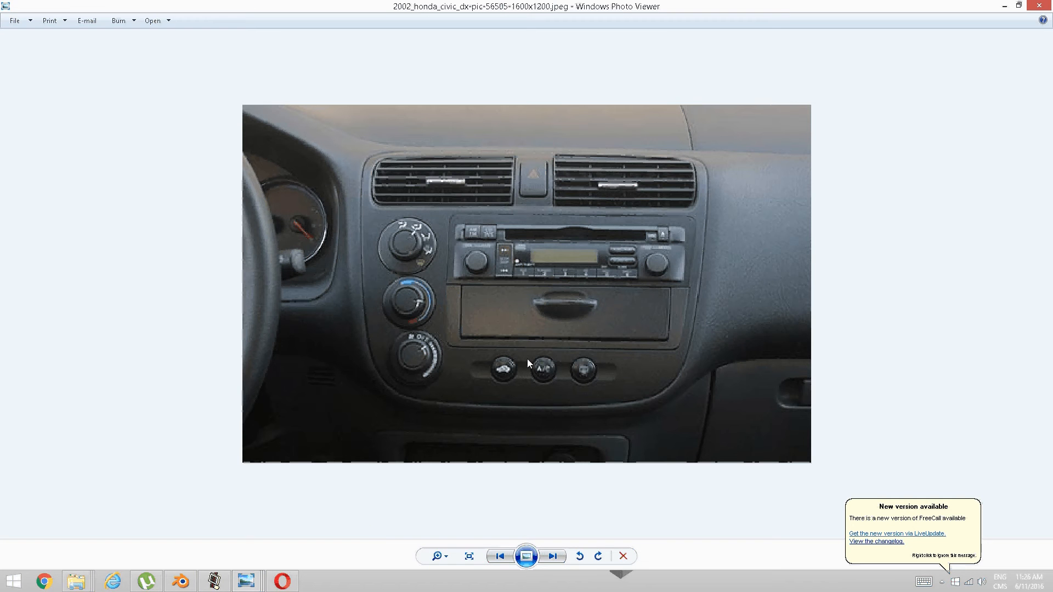
{"action": "left_click", "coordinate": [215, 581]}
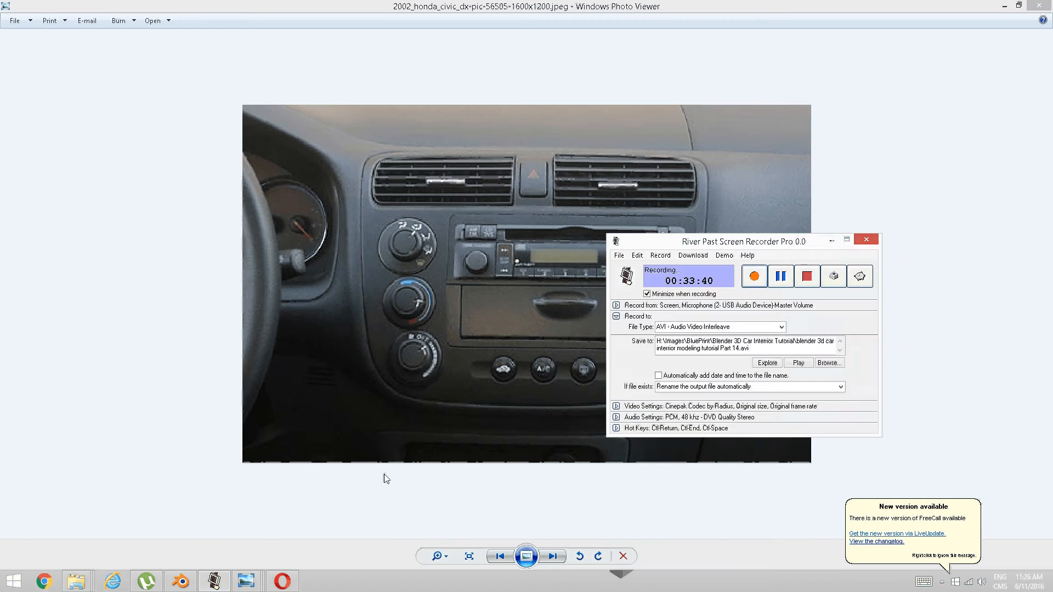
{"action": "left_click", "coordinate": [181, 582]}
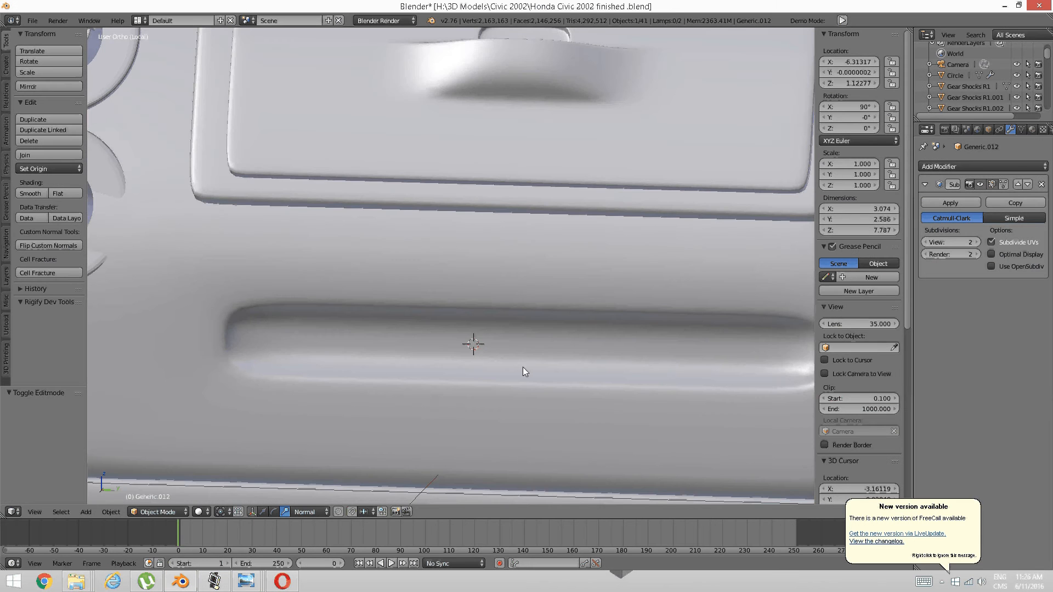
In Edit Mode, select the crosswise edge loop at the middle of the recess floor and snap the 3D cursor to it.
{"action": "key", "text": "Tab"}
{"action": "left_click", "coordinate": [548, 360]}
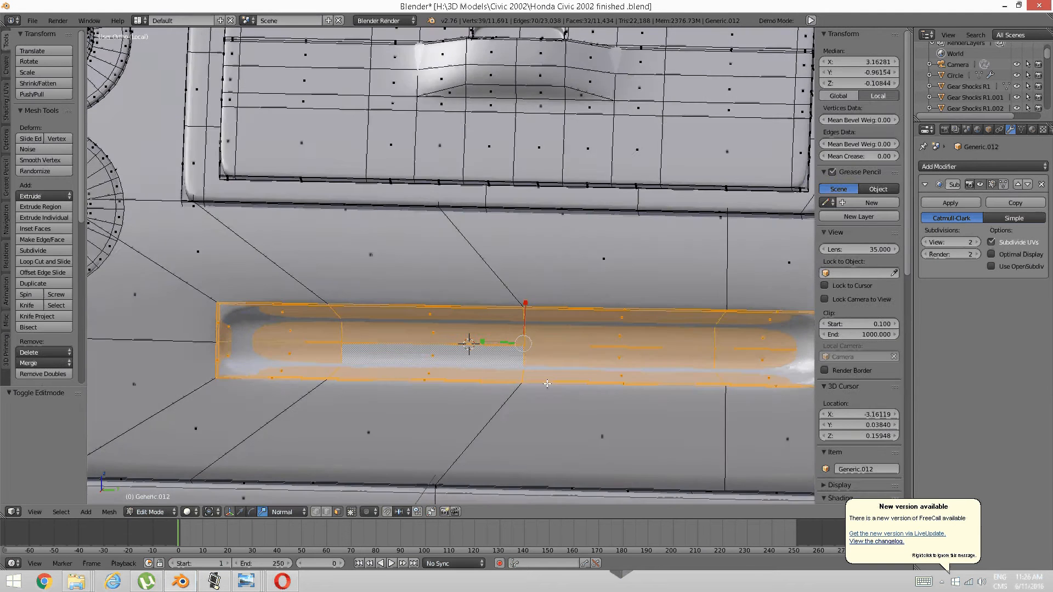
{"action": "right_click", "coordinate": [515, 332], "text": "alt"}
{"action": "key", "text": "a"}
{"action": "key", "text": "ctrl+Tab"}
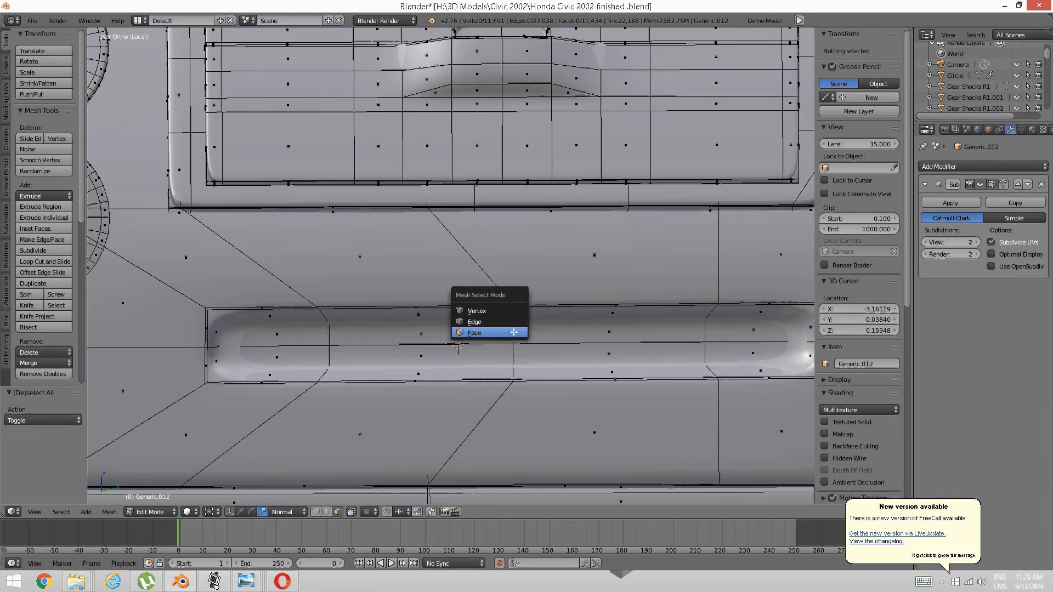
{"action": "left_click", "coordinate": [490, 323]}
{"action": "right_click", "coordinate": [513, 334], "text": "alt"}
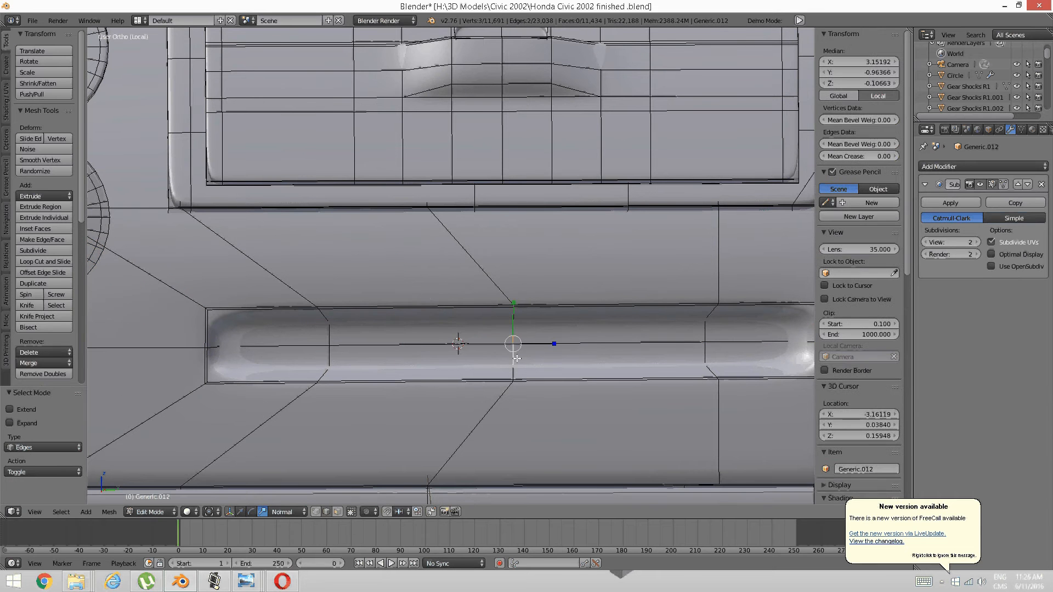
{"action": "key", "text": "shift+s"}
{"action": "left_click", "coordinate": [519, 361]}
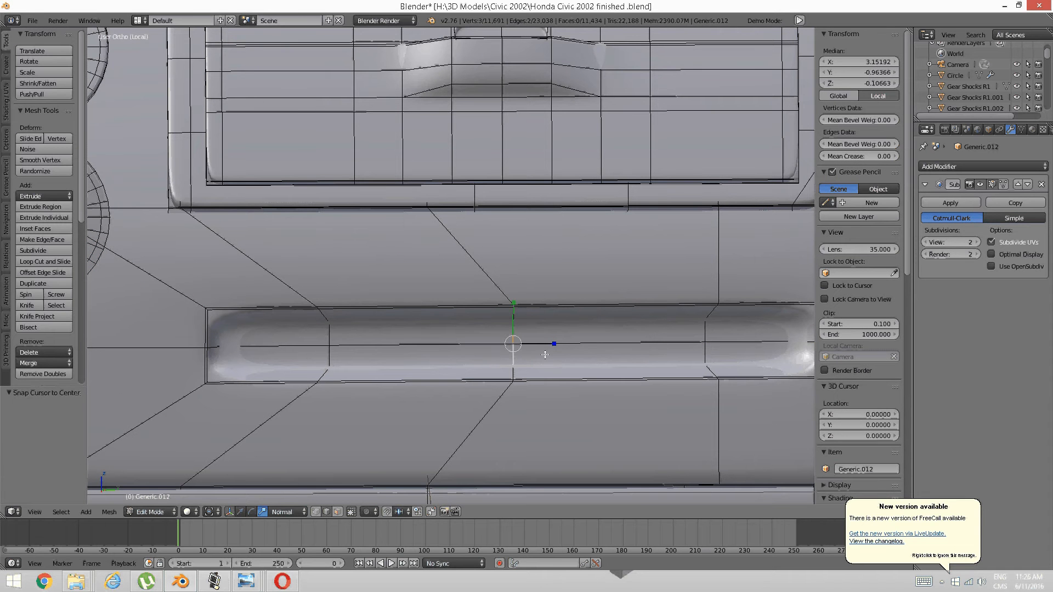
{"action": "key", "text": "shift+s"}
{"action": "left_click", "coordinate": [540, 351]}
{"action": "key", "text": "a"}
Add a UV sphere with 32 segments and 16 rings at the 3D cursor and scale it to 0.065.
{"action": "middle_click_drag", "start_coordinate": [540, 351], "coordinate": [562, 342]}
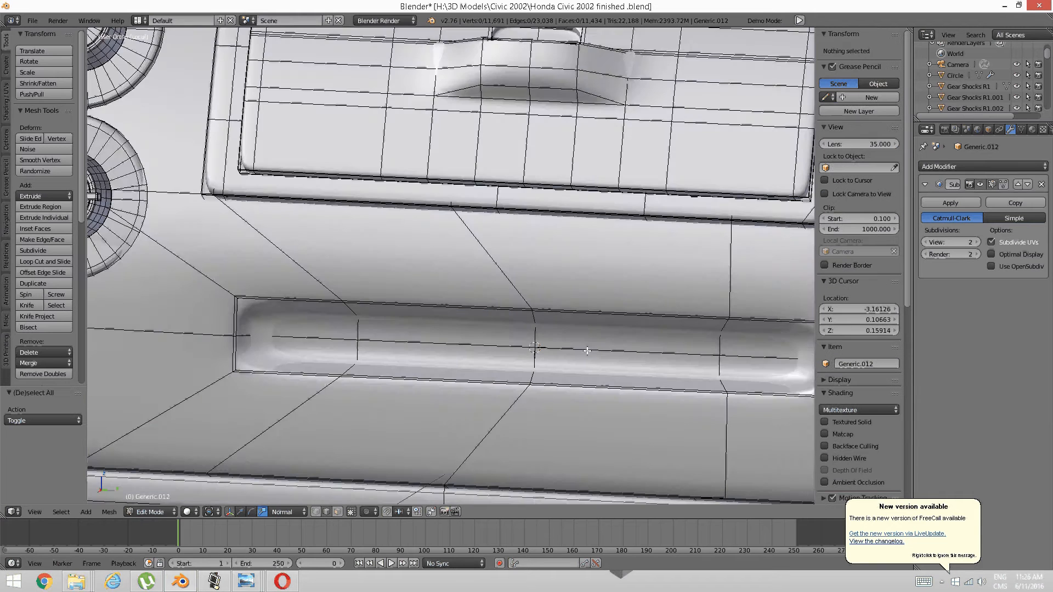
{"action": "key", "text": "space"}
{"action": "mouse_move", "coordinate": [571, 357]}
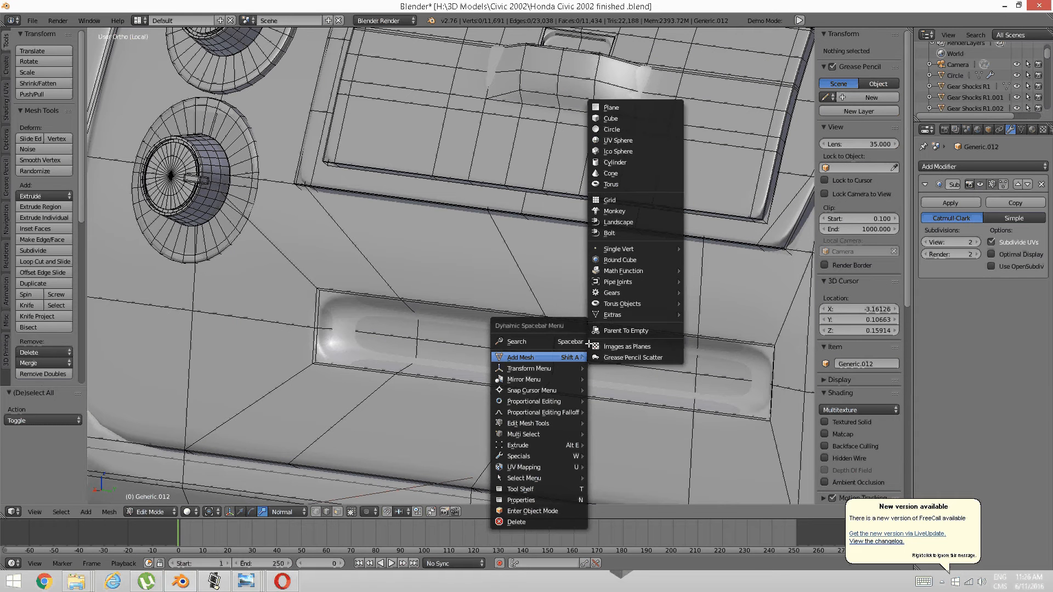
{"action": "left_click", "coordinate": [607, 140]}
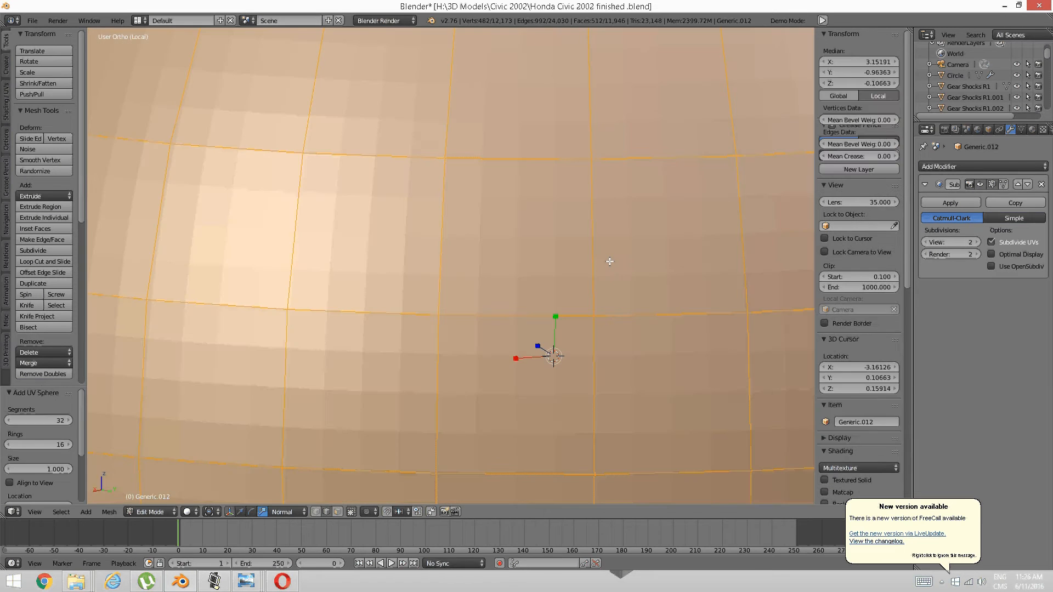
{"action": "scroll", "coordinate": [604, 260], "scroll_direction": "down", "scroll_amount": 4}
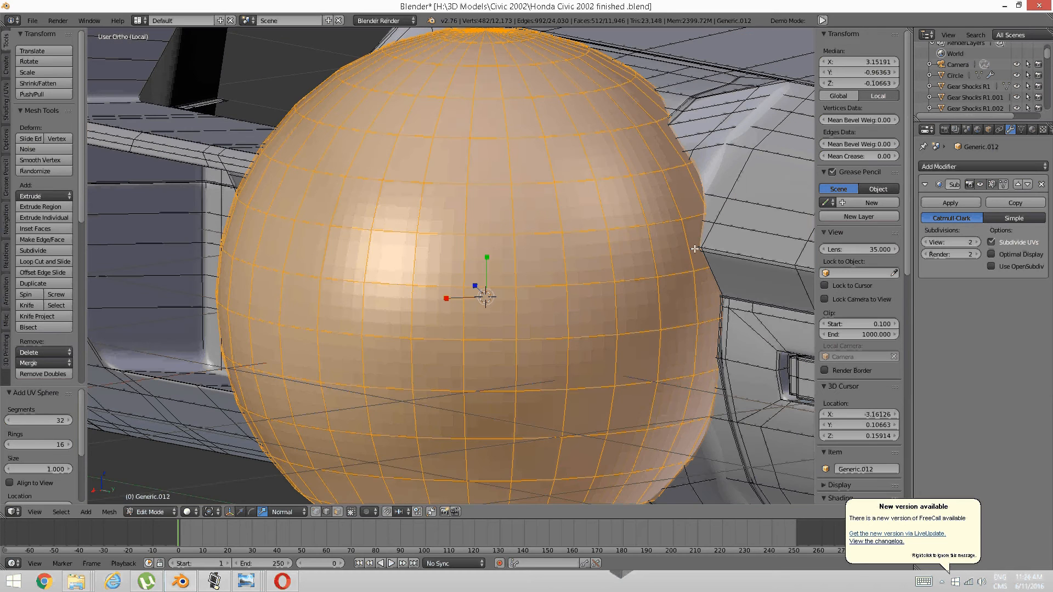
{"action": "key", "text": "s"}
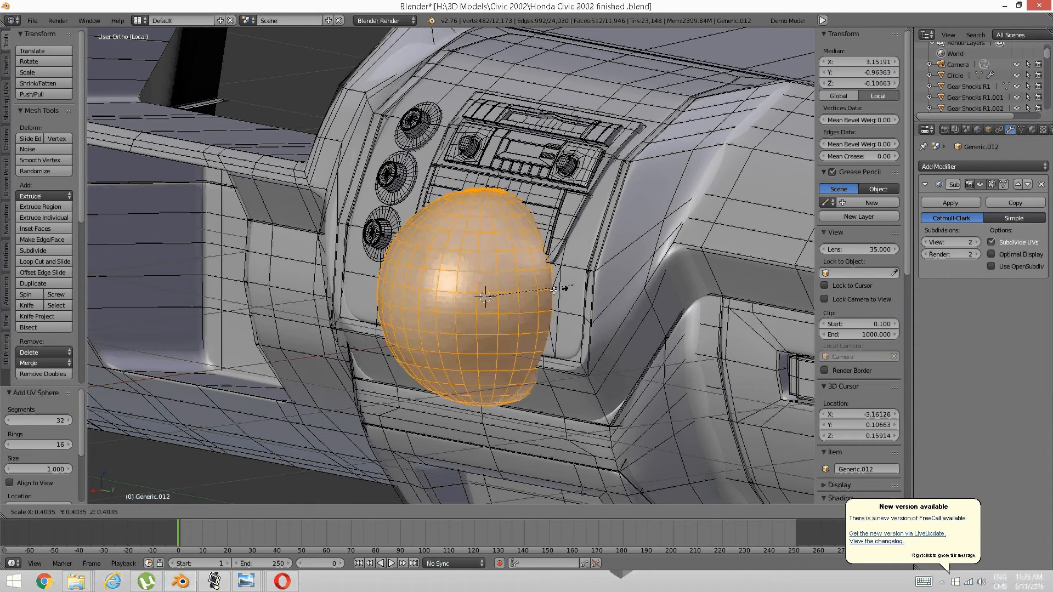
{"action": "left_click", "coordinate": [492, 302]}
{"action": "scroll", "coordinate": [505, 296], "scroll_direction": "up", "scroll_amount": 5}
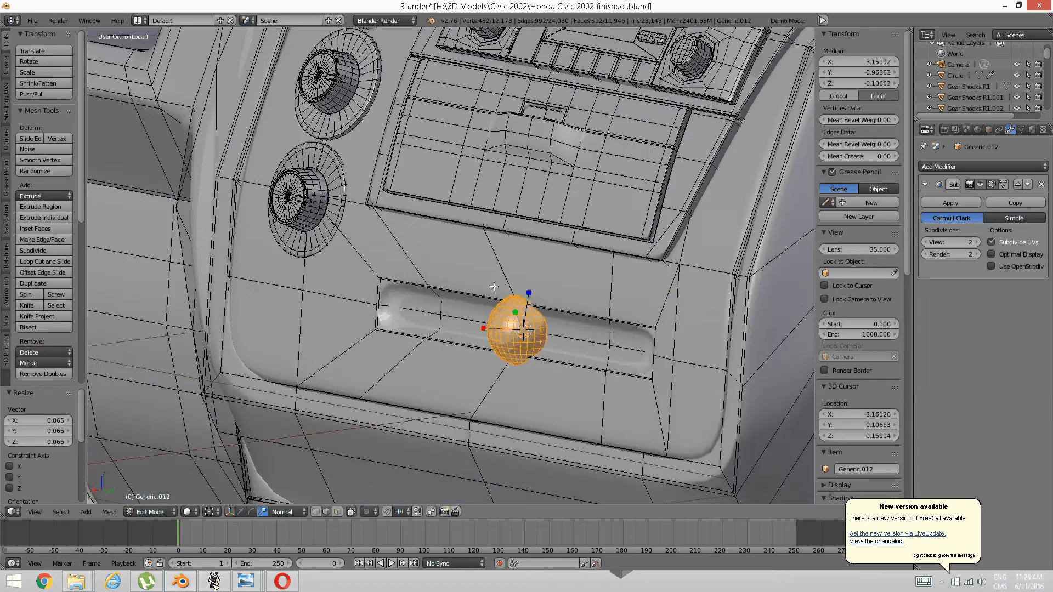
Use Global orientation and rotate the sphere about 86.5° around the Y axis so its pole faces outward.
{"action": "middle_click_drag", "start_coordinate": [511, 294], "coordinate": [507, 348]}
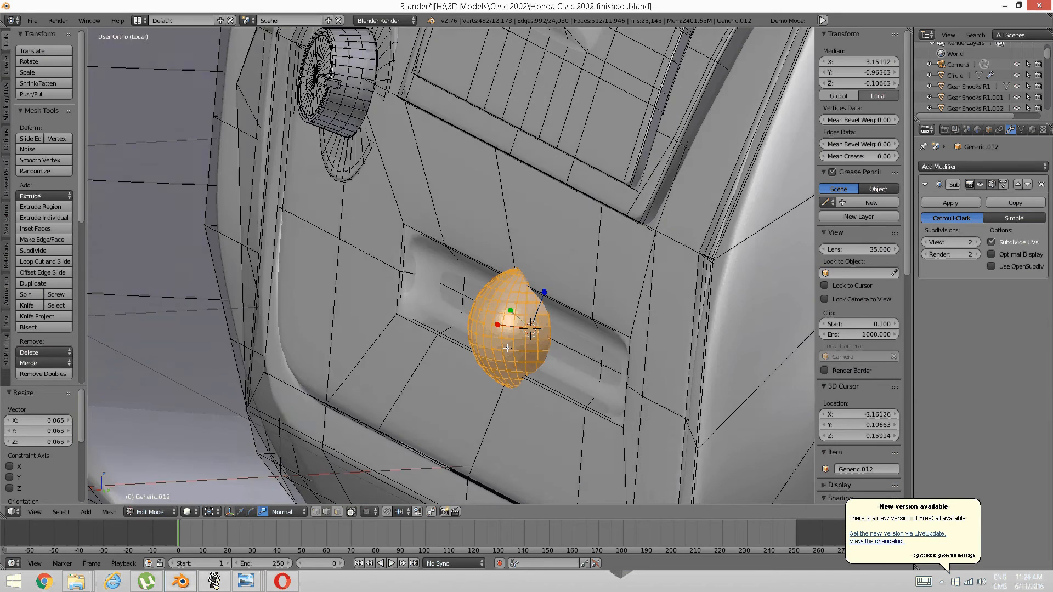
{"action": "left_click", "coordinate": [282, 512]}
{"action": "left_click", "coordinate": [298, 496]}
{"action": "mouse_move", "coordinate": [340, 466]}
{"action": "middle_mouse_down"}
{"action": "mouse_move", "coordinate": [486, 385]}
{"action": "mouse_move", "coordinate": [344, 481]}
{"action": "middle_mouse_up"}
{"action": "left_click", "coordinate": [251, 512]}
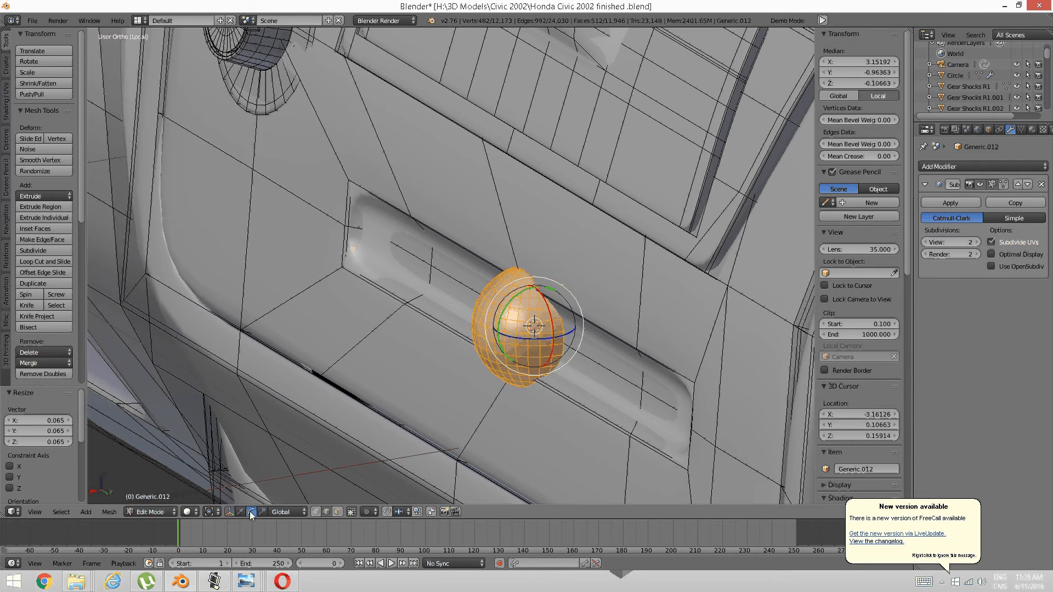
{"action": "middle_click_drag", "start_coordinate": [531, 362], "coordinate": [549, 359]}
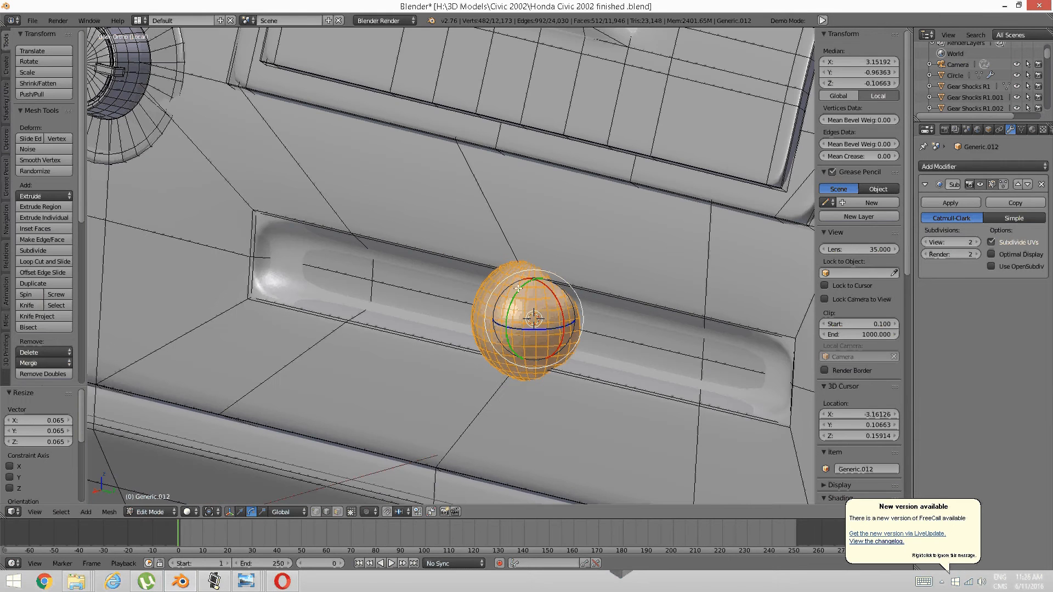
{"action": "left_click_drag", "start_coordinate": [519, 293], "coordinate": [503, 333]}
{"action": "middle_click_drag", "start_coordinate": [502, 333], "coordinate": [540, 381]}
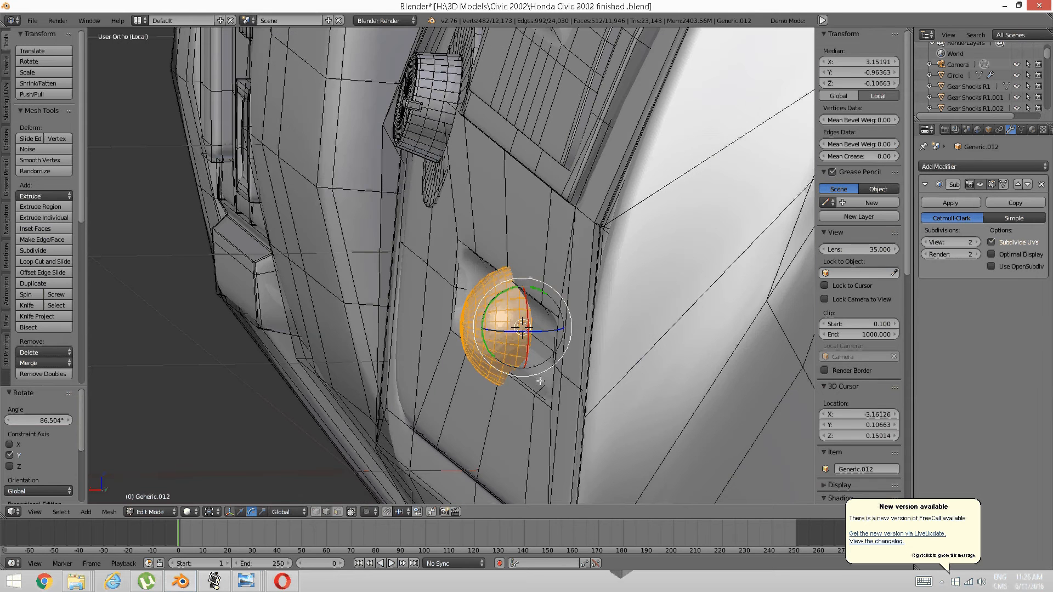
Flatten the sphere to about 0.512 along the global X axis and move it about 0.008 outward along X.
{"action": "left_click", "coordinate": [263, 512]}
{"action": "left_click_drag", "start_coordinate": [478, 328], "coordinate": [500, 323]}
{"action": "middle_click_drag", "start_coordinate": [398, 356], "coordinate": [483, 384]}
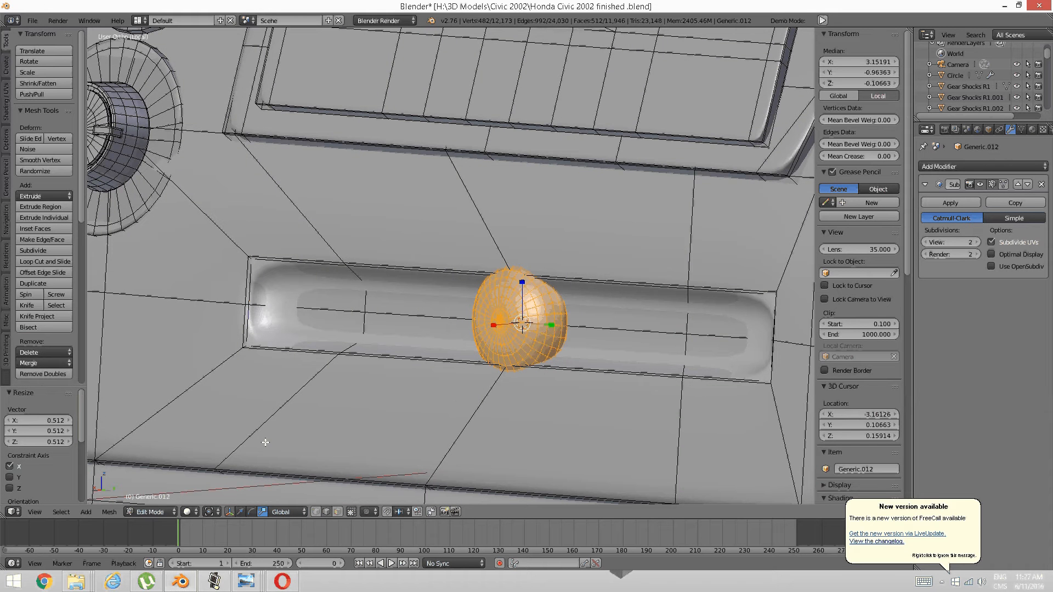
{"action": "left_click", "coordinate": [241, 512]}
{"action": "middle_click_drag", "start_coordinate": [494, 340], "coordinate": [506, 326]}
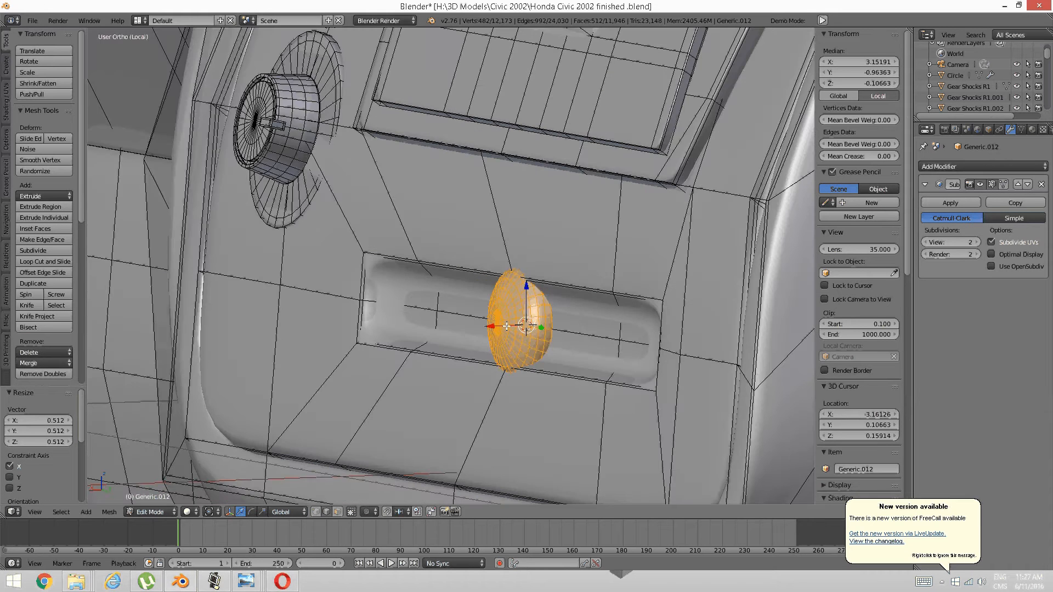
{"action": "left_click_drag", "start_coordinate": [507, 326], "coordinate": [502, 325]}
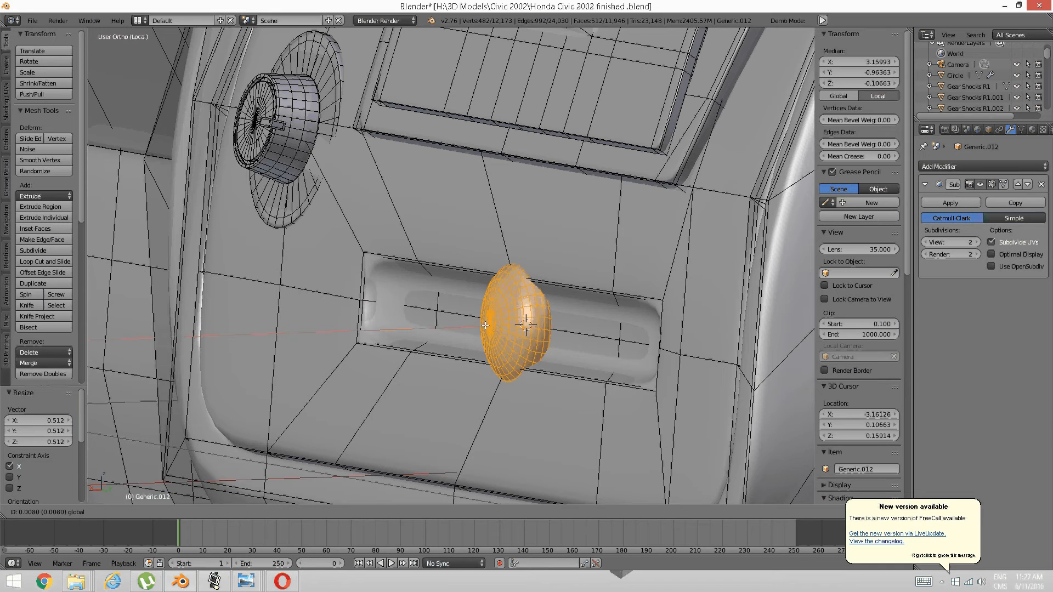
{"action": "middle_click_drag", "start_coordinate": [502, 326], "coordinate": [565, 347]}
{"action": "scroll", "coordinate": [521, 336], "scroll_direction": "up", "scroll_amount": 1}
{"action": "middle_click_drag", "start_coordinate": [506, 329], "coordinate": [478, 314], "text": "shift"}
{"action": "scroll", "coordinate": [467, 318], "scroll_direction": "up", "scroll_amount": 3}
{"action": "key", "text": "a"}
{"action": "key", "text": "ctrl+Tab"}
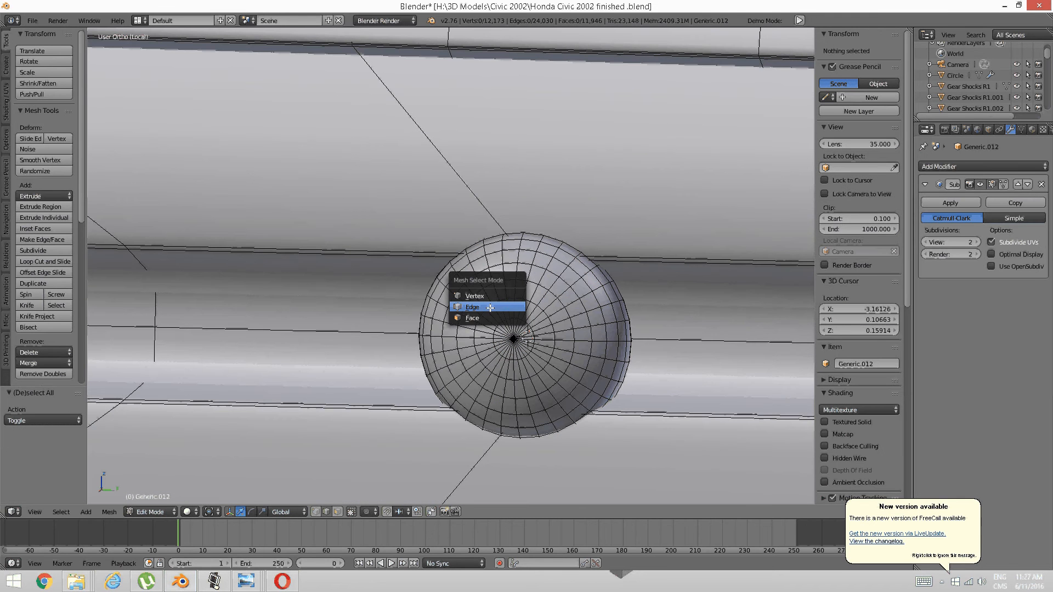
{"action": "left_click", "coordinate": [488, 306]}
{"action": "right_click", "coordinate": [513, 288]}
{"action": "key", "text": "a"}
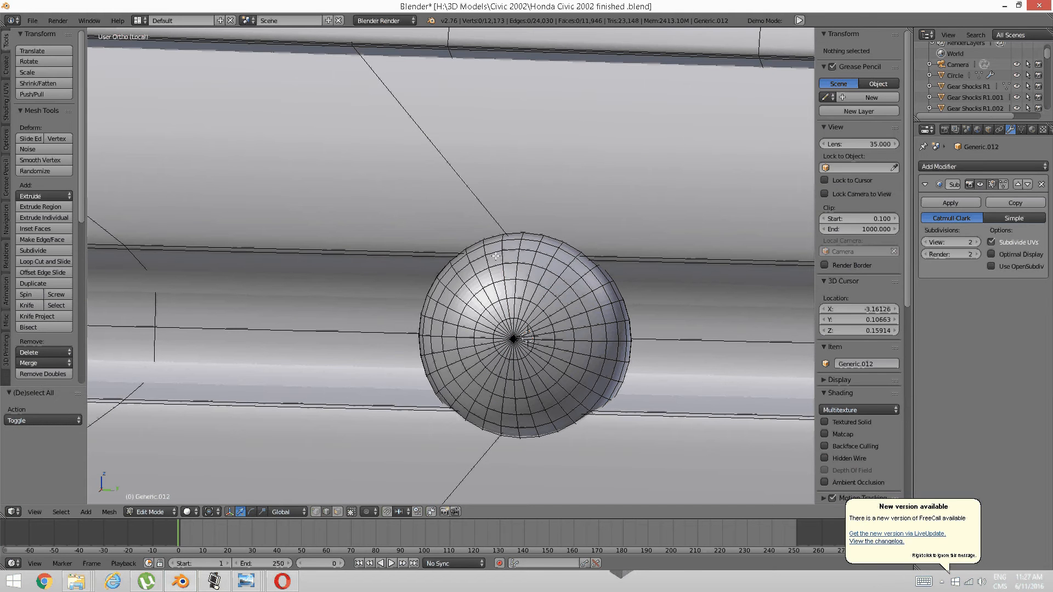
{"action": "right_click", "coordinate": [495, 255], "text": "alt"}
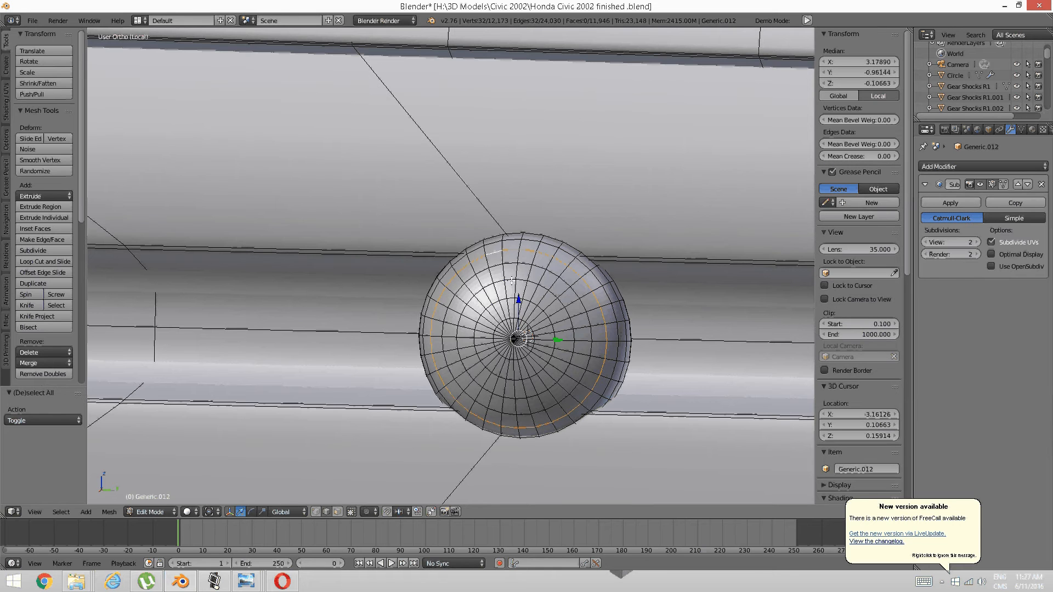
{"action": "key", "text": "a"}
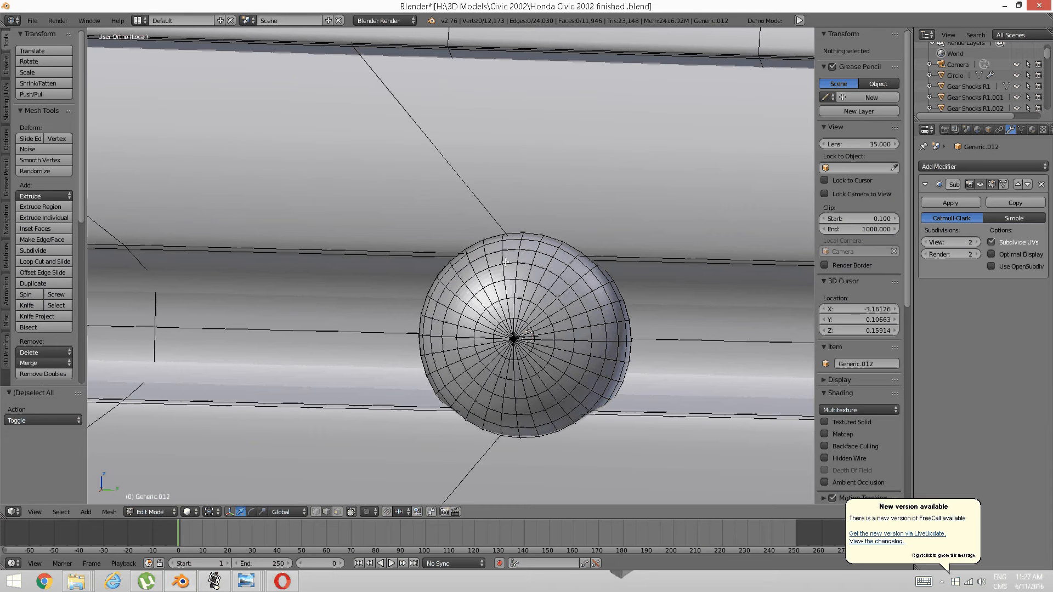
{"action": "key", "text": "ctrl+t"}
Add a single centred loop cut around the front of the button near its outer rim, and clear the selection.
{"action": "key", "text": "ctrl+r"}
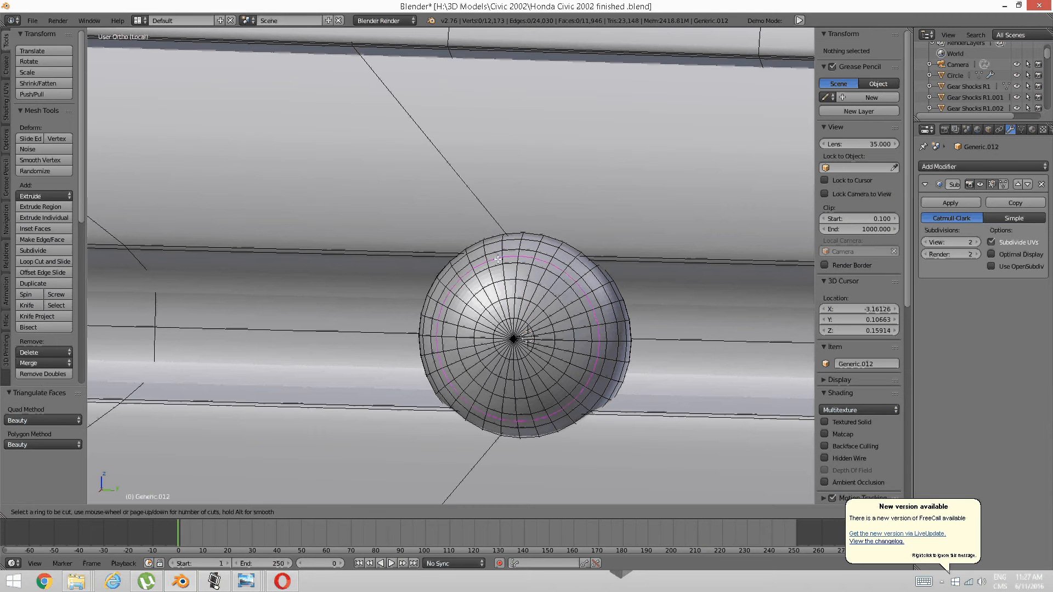
{"action": "left_click", "coordinate": [501, 261]}
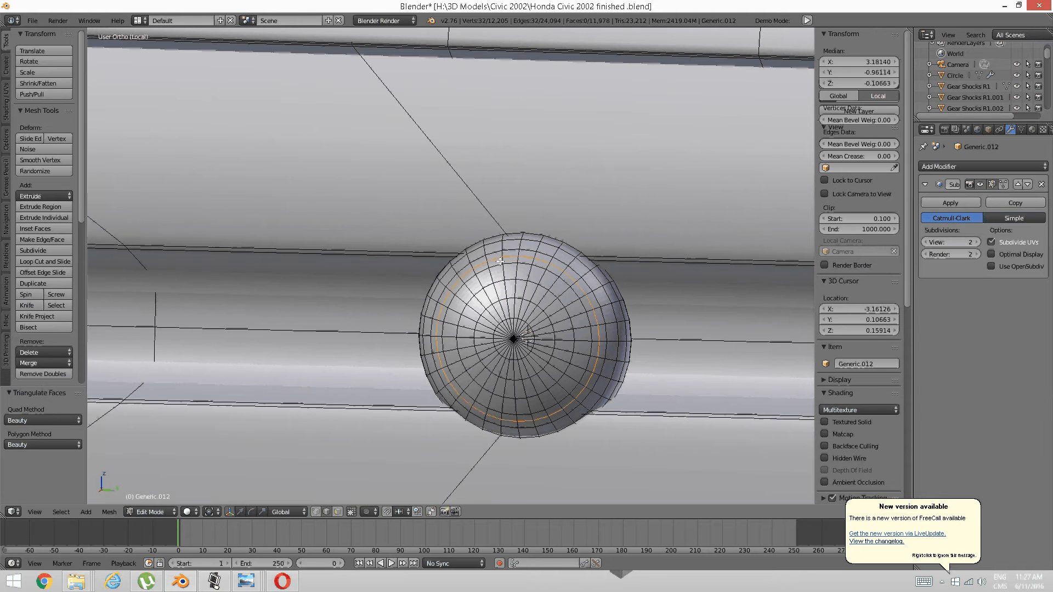
{"action": "left_click", "coordinate": [501, 261]}
{"action": "key", "text": "a"}
Select the narrow face ring just outside the new edge loop in face mode and rotate it about 2° in the view.
{"action": "middle_click_drag", "start_coordinate": [530, 250], "coordinate": [519, 294]}
{"action": "scroll", "coordinate": [516, 250], "scroll_direction": "up", "scroll_amount": 1}
{"action": "key", "text": "ctrl+Tab"}
{"action": "left_click", "coordinate": [510, 262]}
{"action": "right_click", "coordinate": [510, 252], "text": "alt"}
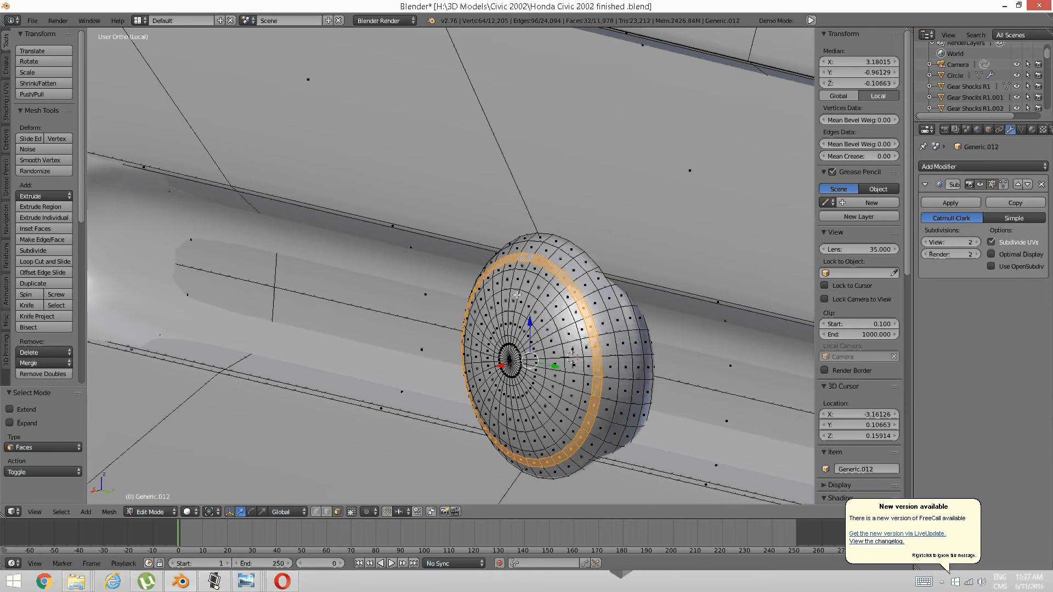
{"action": "key", "text": "r"}
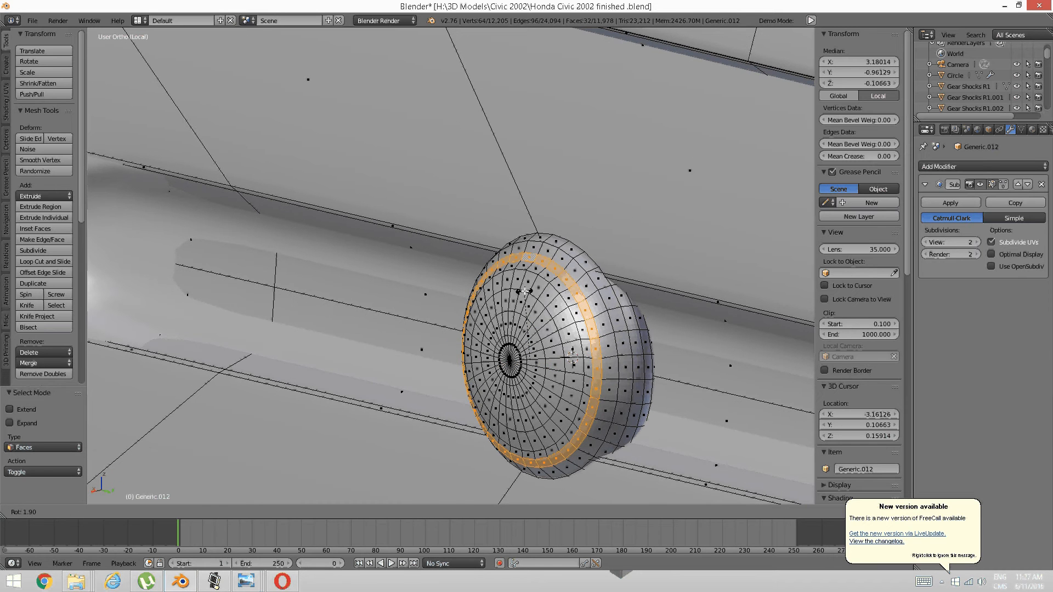
{"action": "left_click", "coordinate": [525, 291]}
Extrude the face ring inward three times, by about 0.002 first and 0.003 second, to form a groove, and deselect everything.
{"action": "key", "text": "e"}
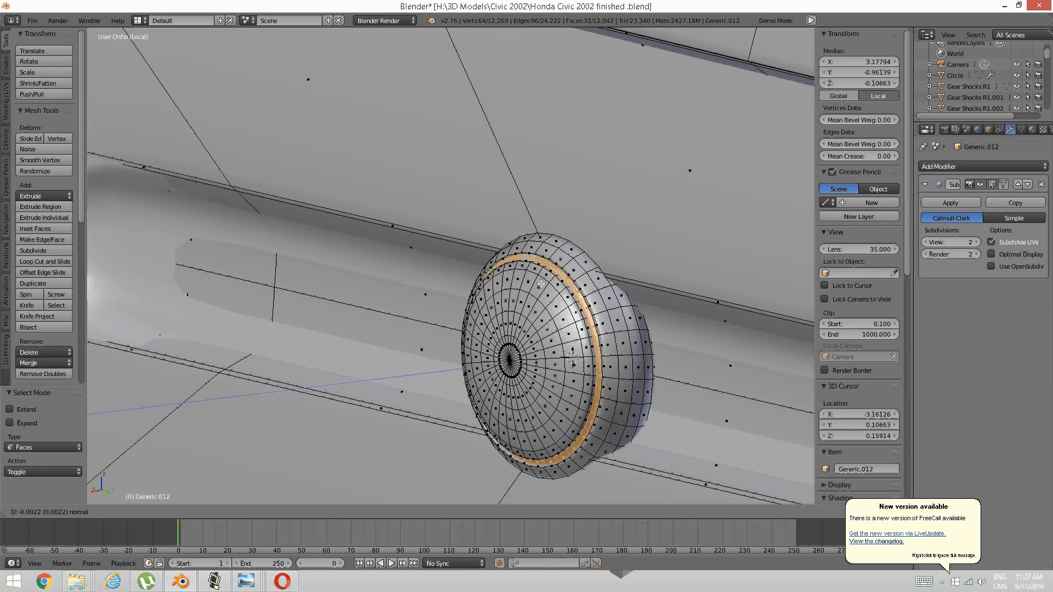
{"action": "left_click", "coordinate": [544, 286]}
{"action": "key", "text": "e"}
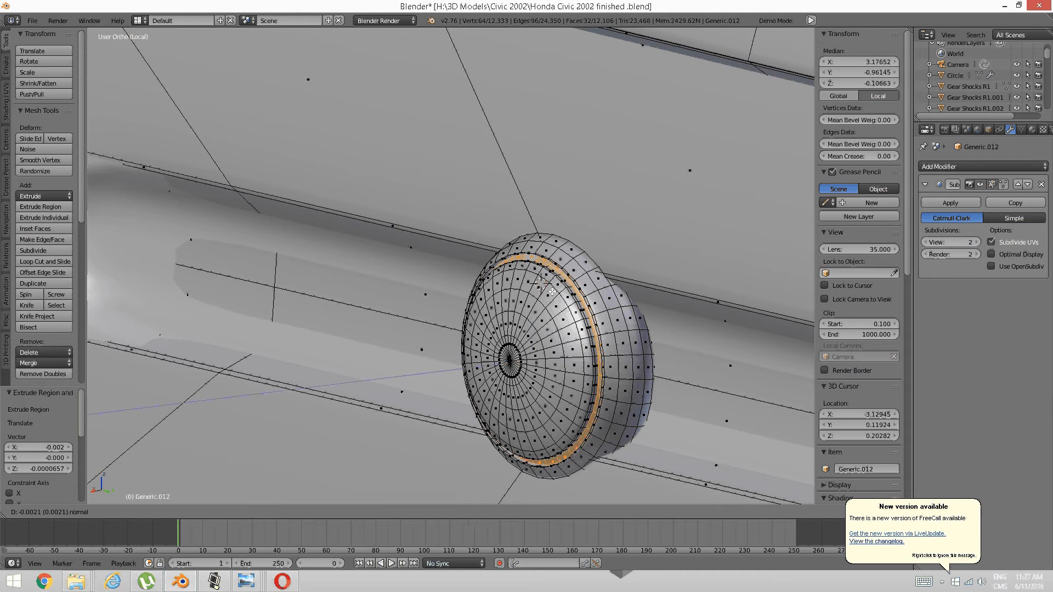
{"action": "left_click", "coordinate": [555, 290]}
{"action": "key", "text": "e"}
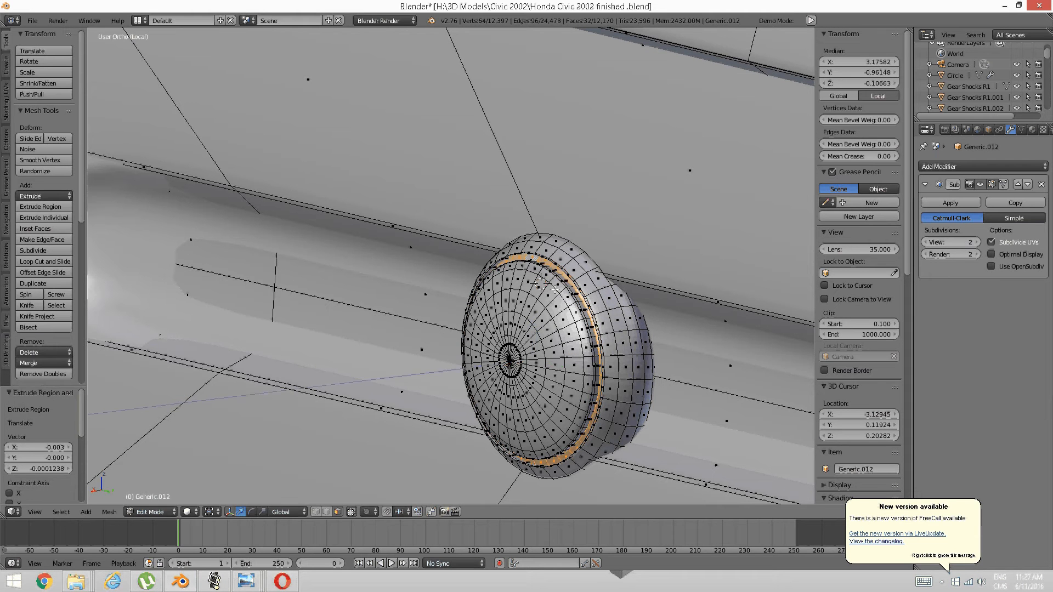
{"action": "key", "text": "a"}
{"action": "scroll", "coordinate": [549, 289], "scroll_direction": "down", "scroll_amount": 2}
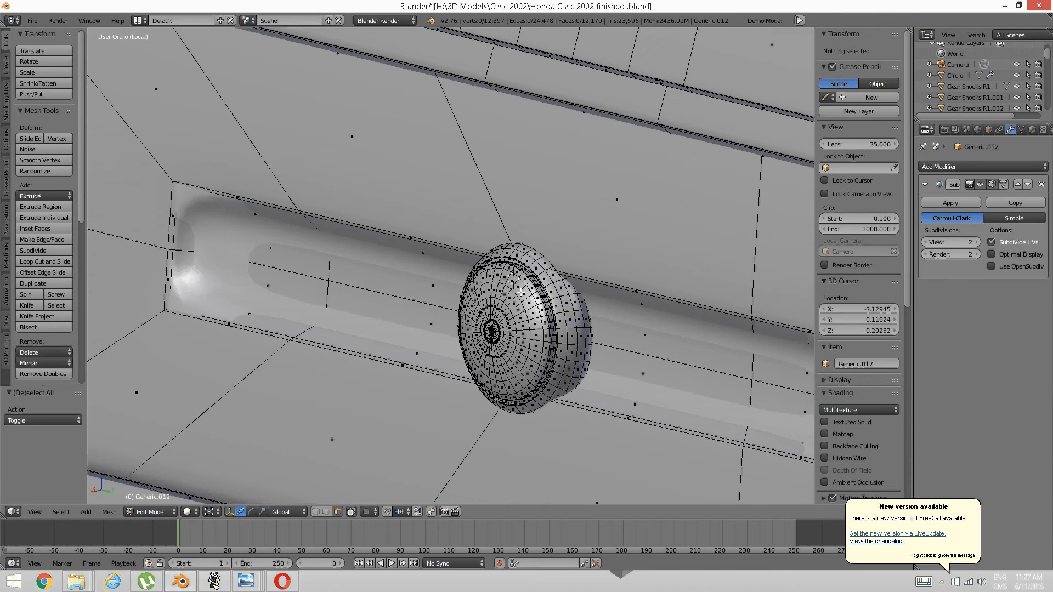
Check the grooved button in object mode, and in edit mode duplicate the whole button and move the copy about -0.211 along global Y.
{"action": "middle_click_drag", "start_coordinate": [515, 289], "coordinate": [550, 295]}
{"action": "key", "text": "Tab"}
{"action": "left_click", "coordinate": [456, 302]}
{"action": "scroll", "coordinate": [456, 302], "scroll_direction": "down", "scroll_amount": 3}
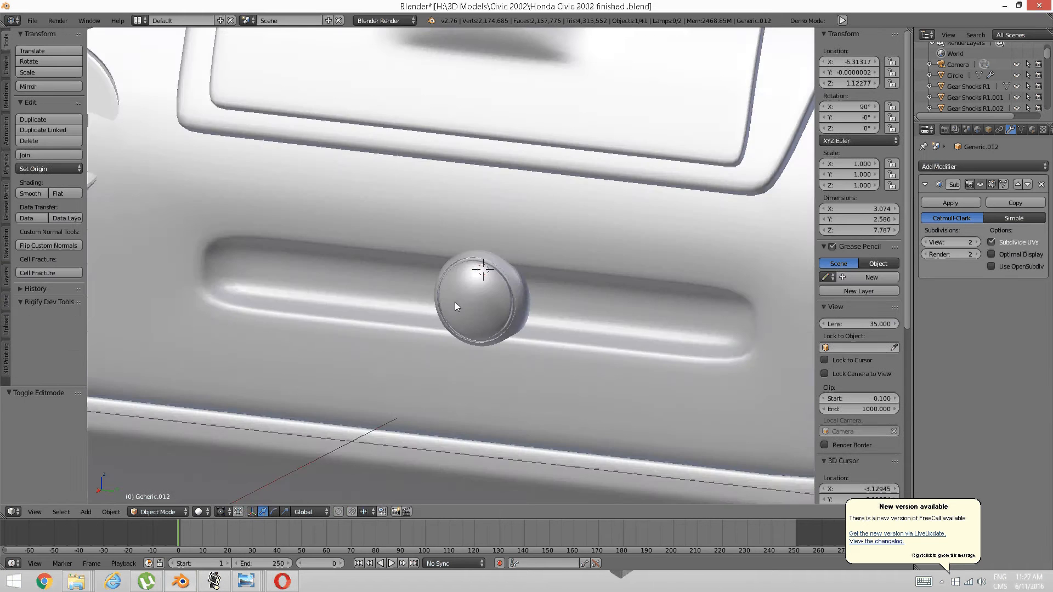
{"action": "mouse_move", "coordinate": [455, 303]}
{"action": "middle_mouse_down"}
{"action": "mouse_move", "coordinate": [493, 293]}
{"action": "mouse_move", "coordinate": [470, 310]}
{"action": "middle_mouse_up"}
{"action": "key", "text": "Tab"}
{"action": "left_click", "coordinate": [555, 301]}
{"action": "right_click", "coordinate": [471, 310]}
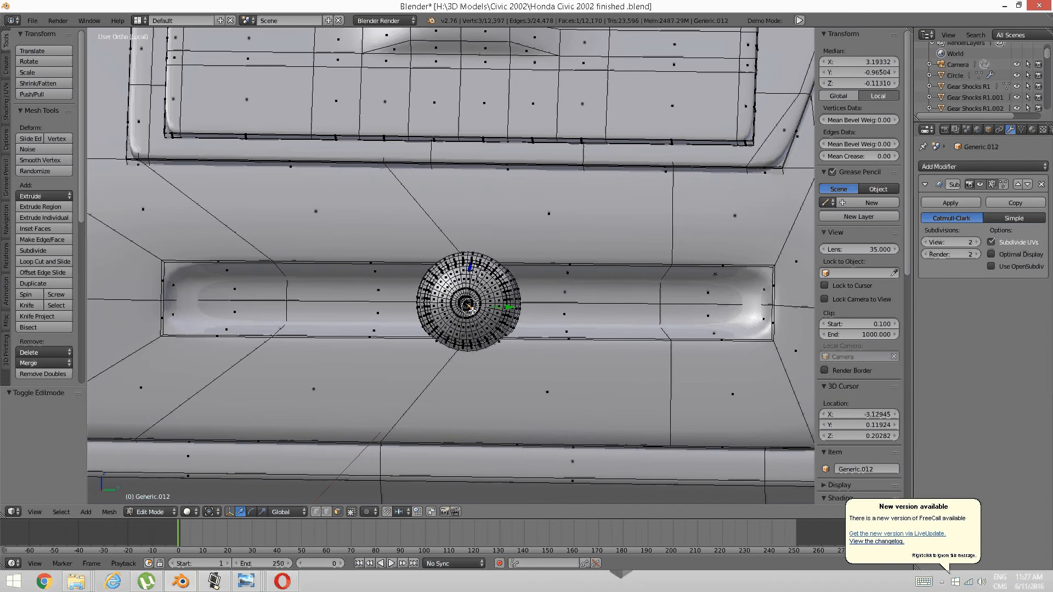
{"action": "key", "text": "ctrl+l"}
{"action": "scroll", "coordinate": [483, 307], "scroll_direction": "down", "scroll_amount": 4}
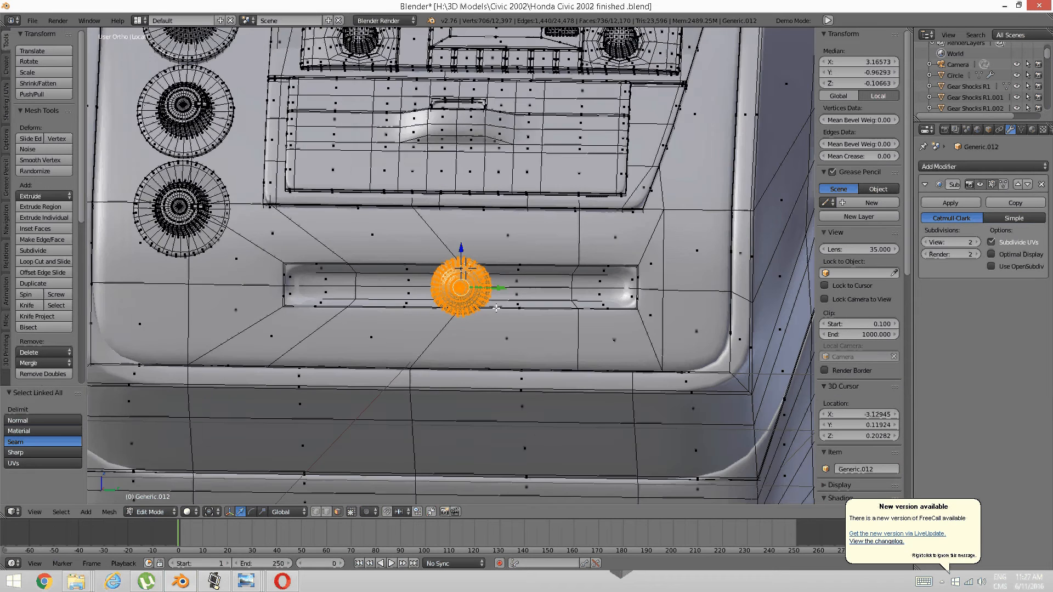
{"action": "scroll", "coordinate": [495, 307], "scroll_direction": "up", "scroll_amount": 2}
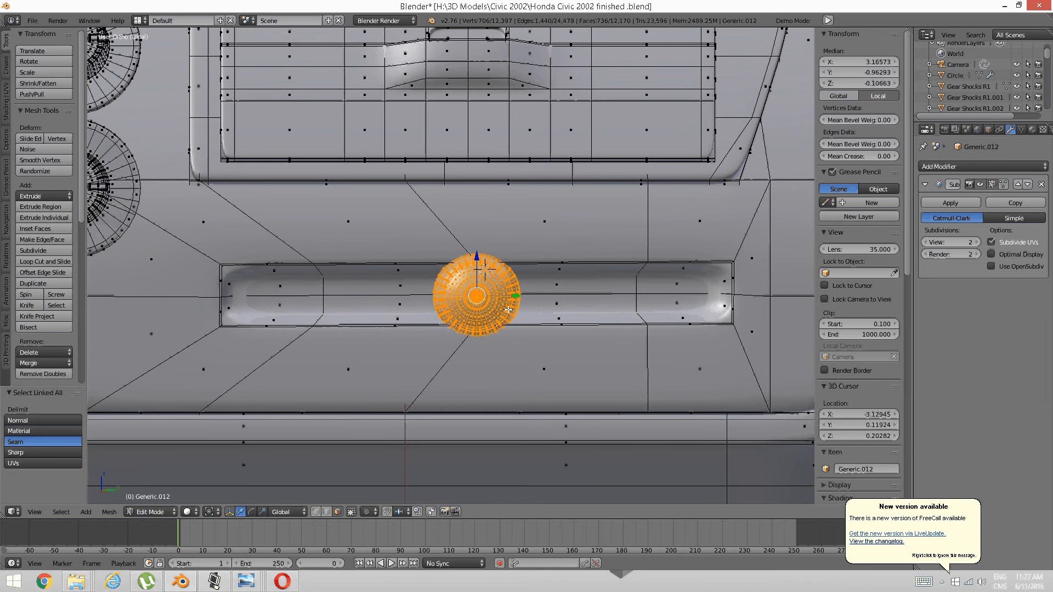
{"action": "key", "text": "shift+d"}
{"action": "right_click", "coordinate": [387, 312]}
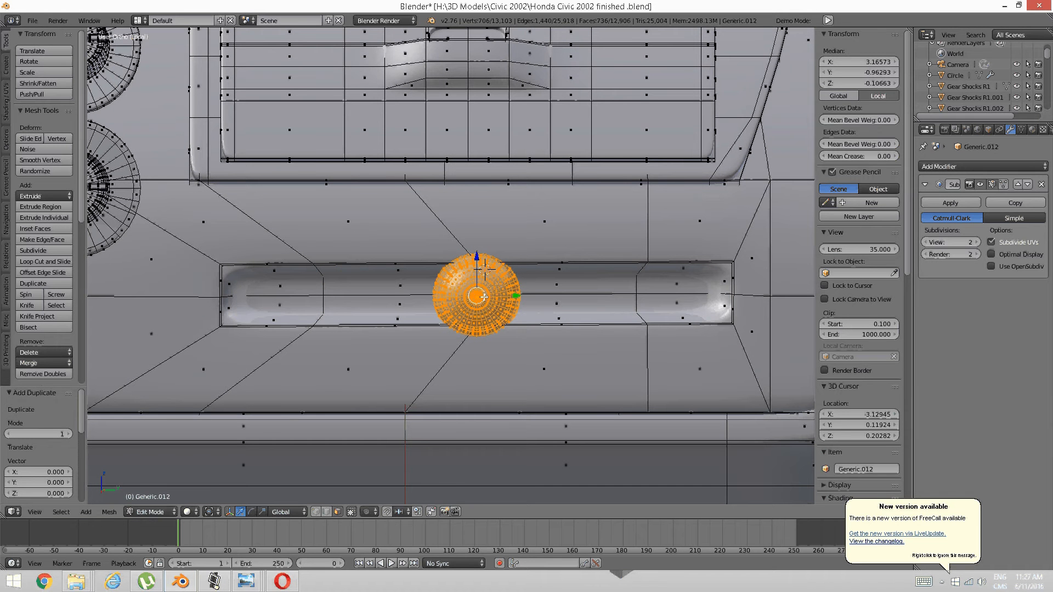
{"action": "left_click_drag", "start_coordinate": [492, 297], "coordinate": [371, 295]}
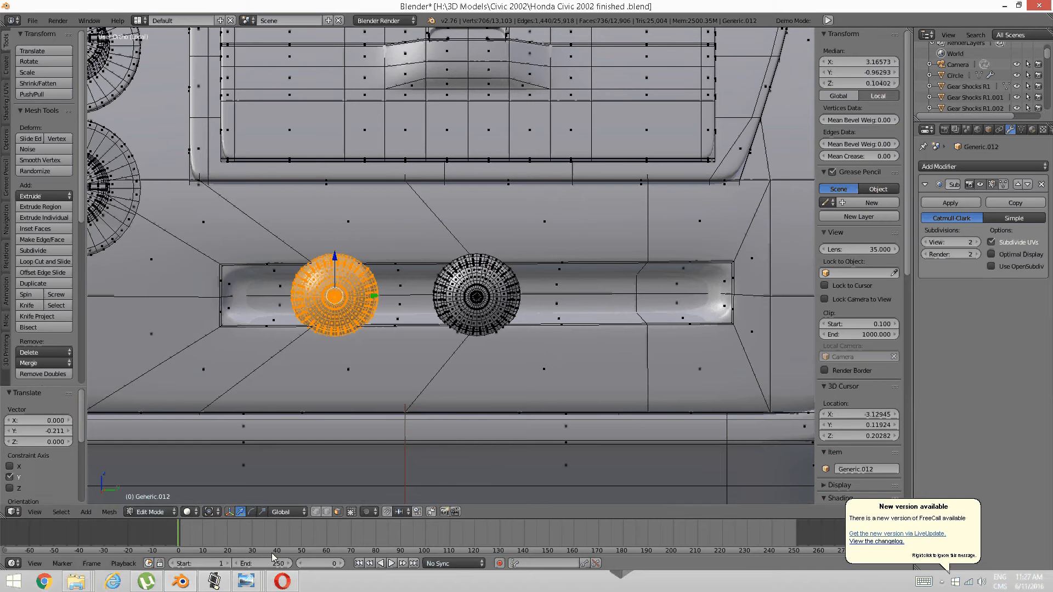
Consult the Civic console reference photo in Windows Photo Viewer, and in Blender snap the 3D cursor to the original middle button's centre.
{"action": "mouse_move", "coordinate": [246, 581]}
{"action": "left_click", "coordinate": [364, 534]}
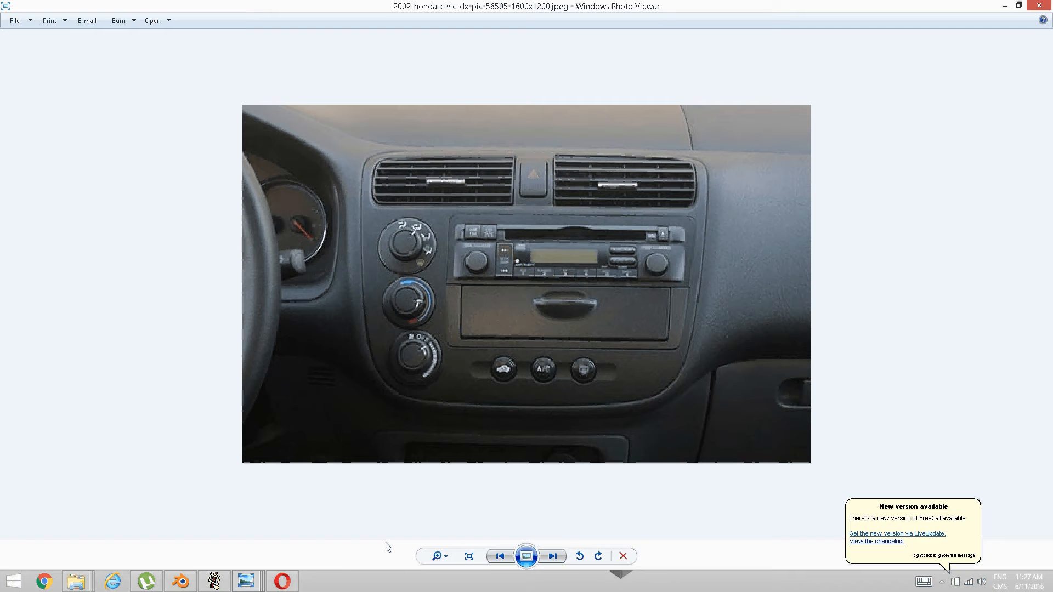
{"action": "left_click", "coordinate": [180, 582]}
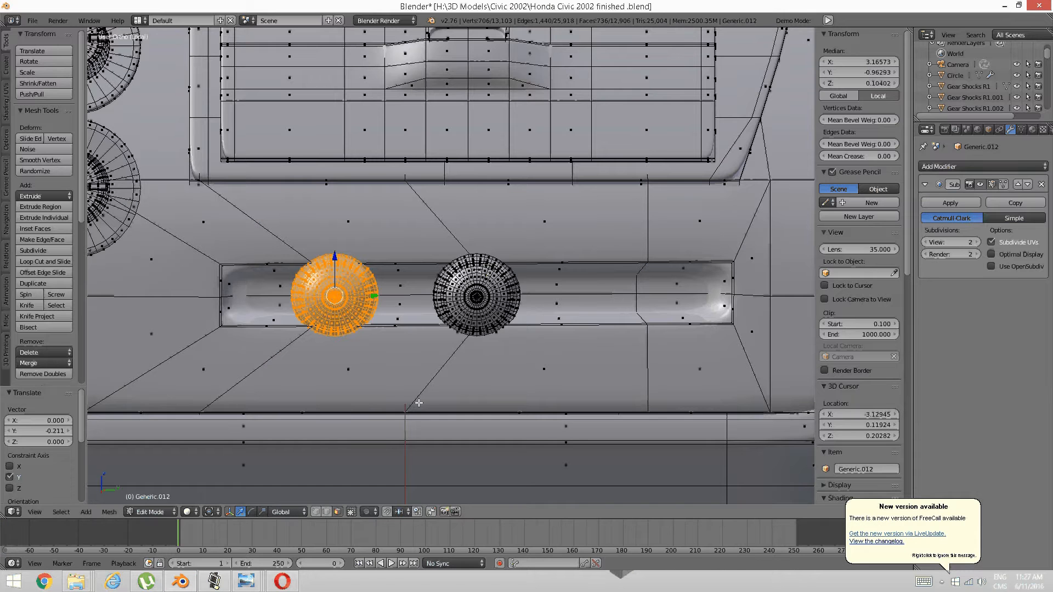
{"action": "right_click", "coordinate": [487, 301]}
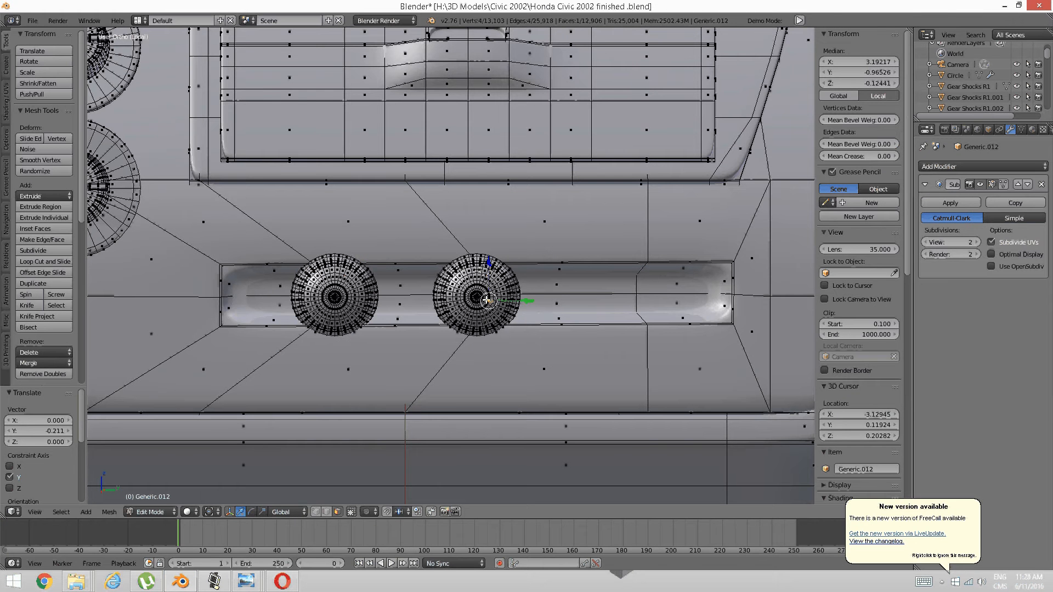
{"action": "key", "text": "ctrl+l"}
{"action": "key", "text": "shift+s"}
{"action": "left_click", "coordinate": [486, 299]}
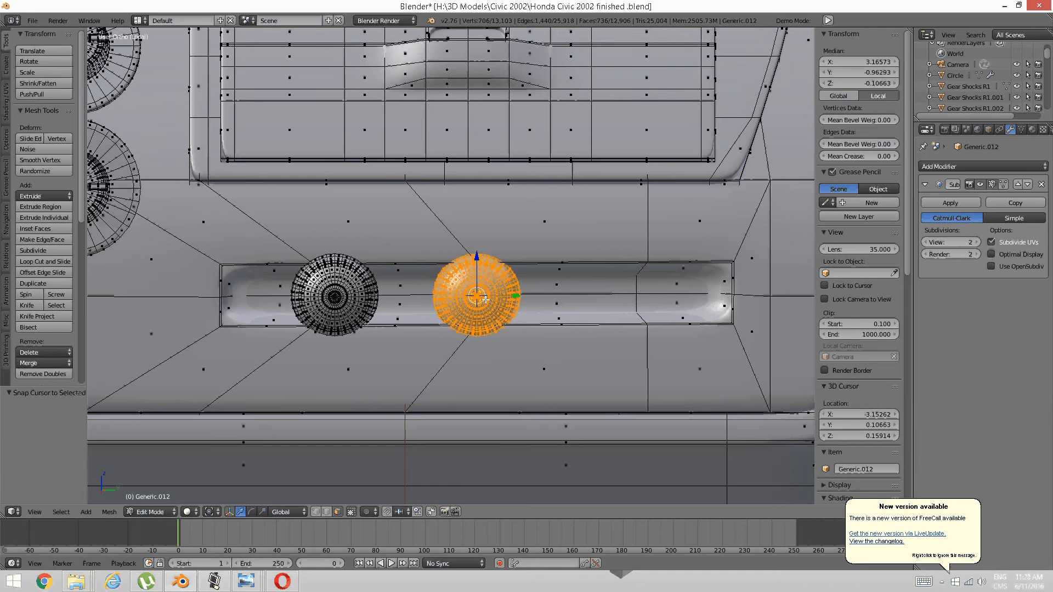
Duplicate the left button, mirror the copy along global Y about the 3D cursor to make the third button, and recalculate its normals.
{"action": "key", "text": "a"}
{"action": "right_click", "coordinate": [356, 294]}
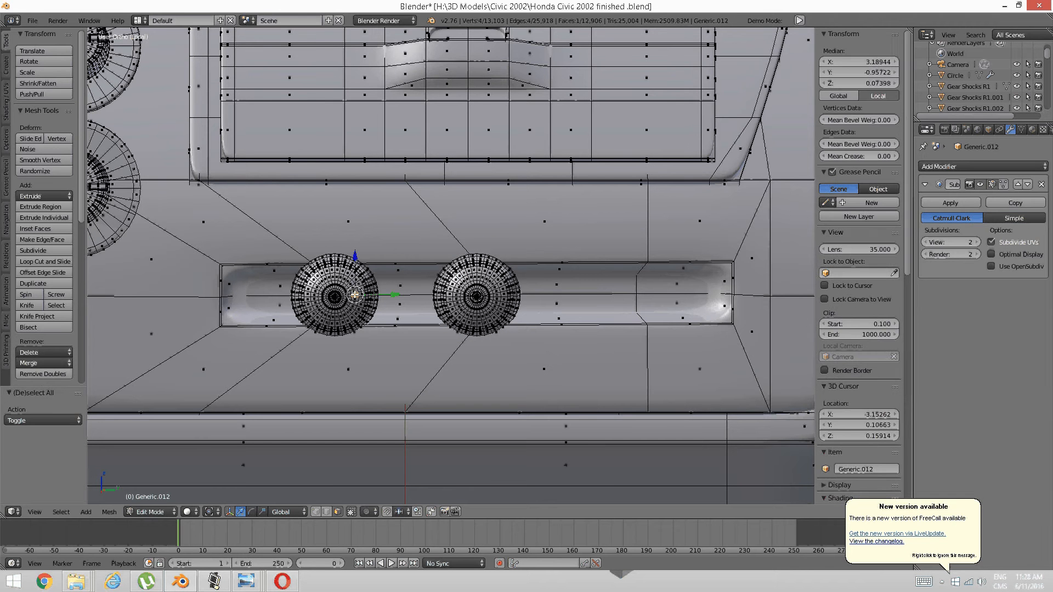
{"action": "key", "text": "ctrl+l"}
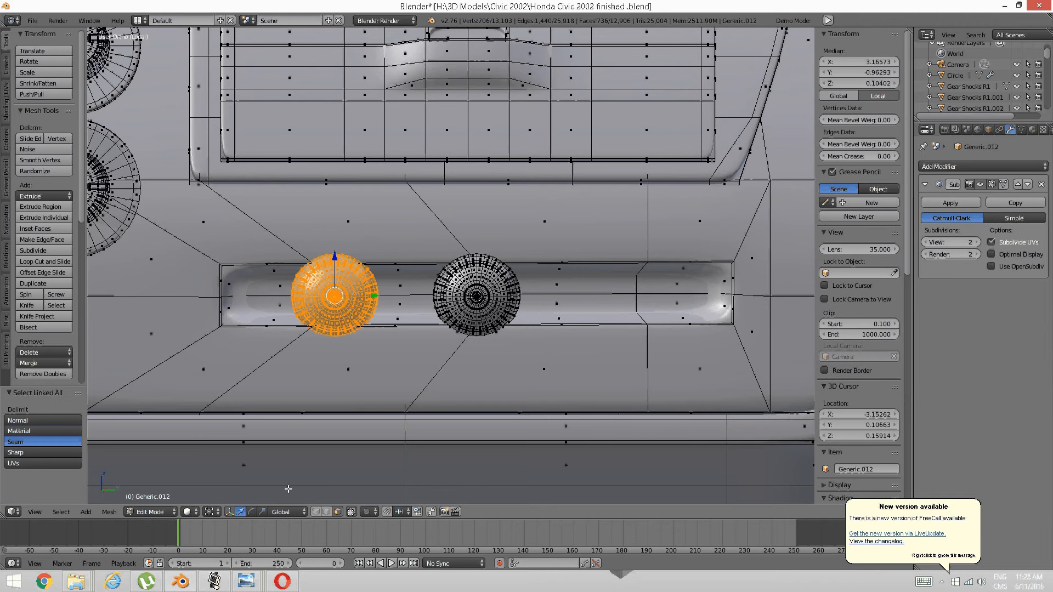
{"action": "left_click", "coordinate": [213, 512]}
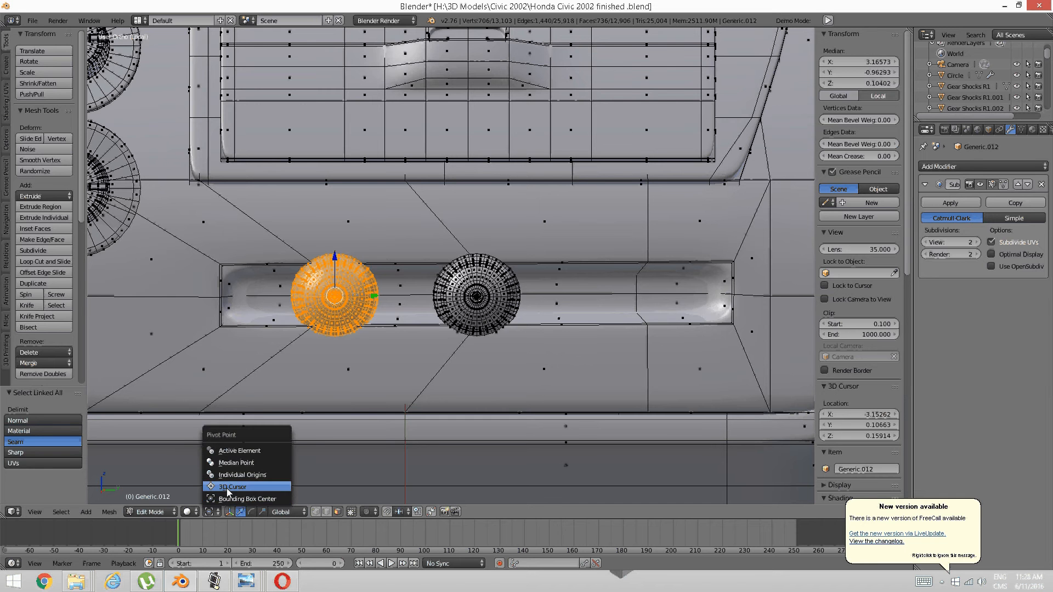
{"action": "left_click", "coordinate": [228, 487]}
{"action": "key", "text": "shift+d"}
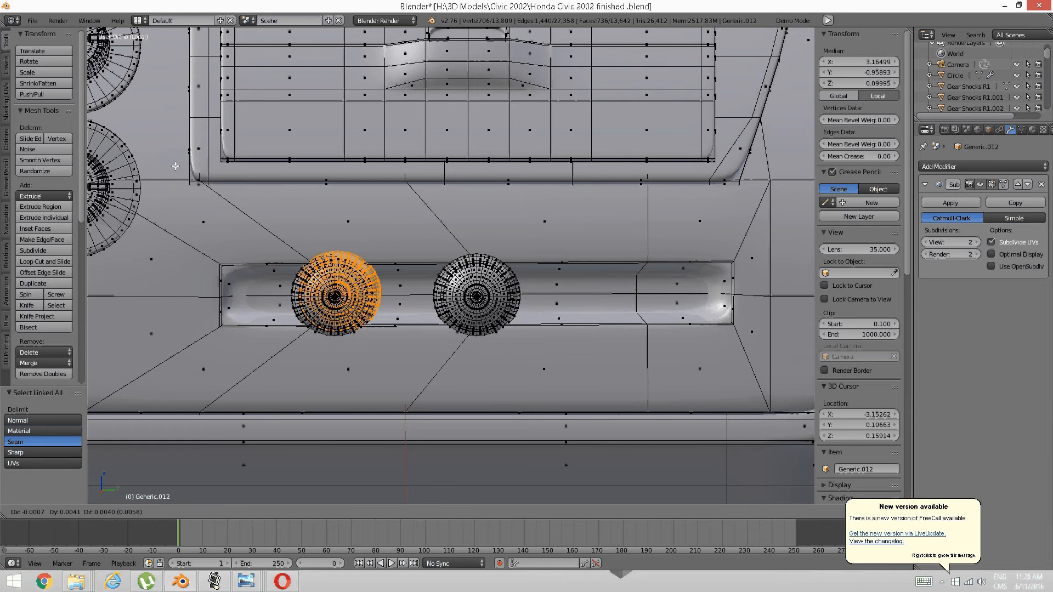
{"action": "key", "text": "Escape"}
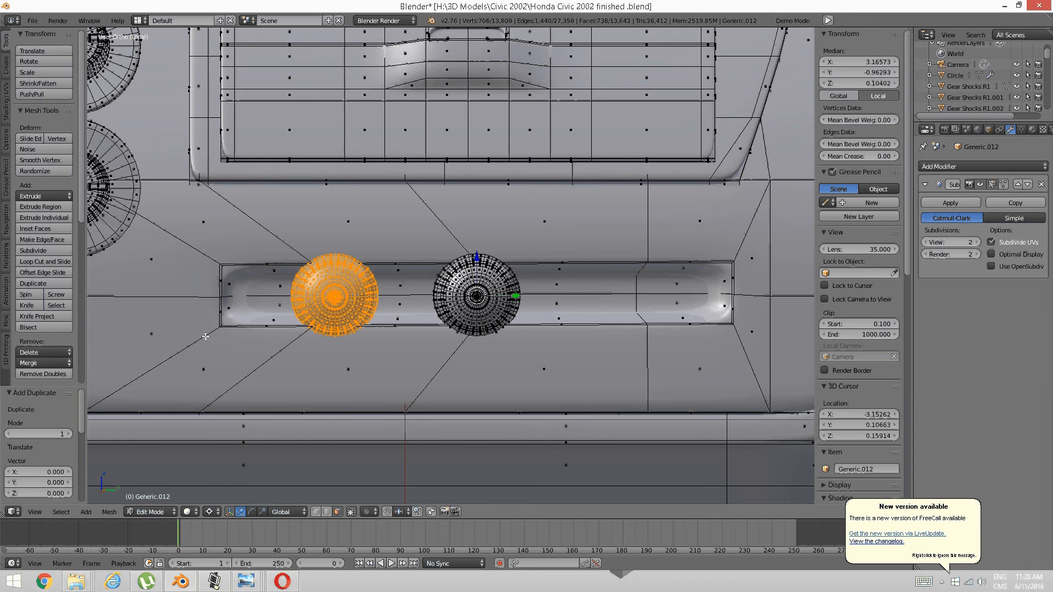
{"action": "key", "text": "ctrl+m"}
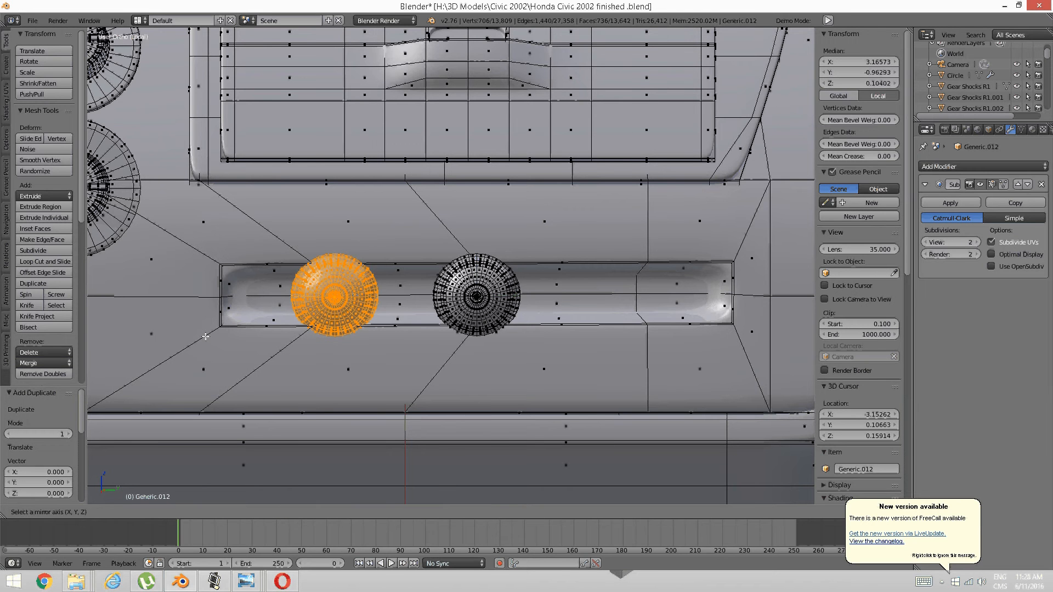
{"action": "key", "text": "y"}
{"action": "key", "text": "Return"}
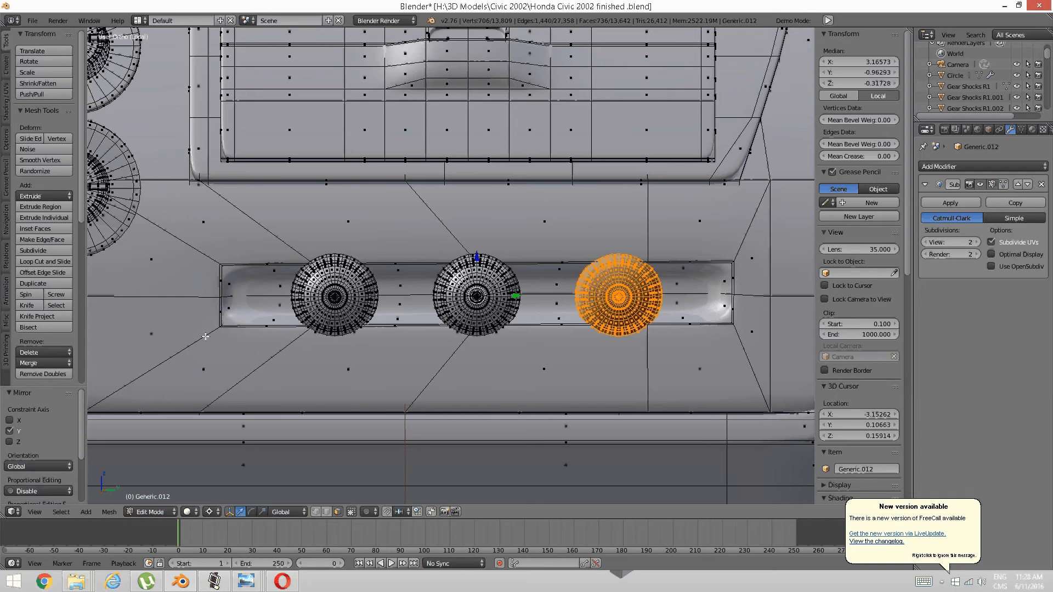
{"action": "key", "text": "ctrl+n"}
{"action": "key", "text": "a"}
Switch to object mode and examine the three buttons, the console face and the surrounding dashboard up close and from a distance.
{"action": "scroll", "coordinate": [205, 336], "scroll_direction": "down", "scroll_amount": 2}
{"action": "middle_click_drag", "start_coordinate": [477, 238], "coordinate": [451, 264]}
{"action": "key", "text": "Tab"}
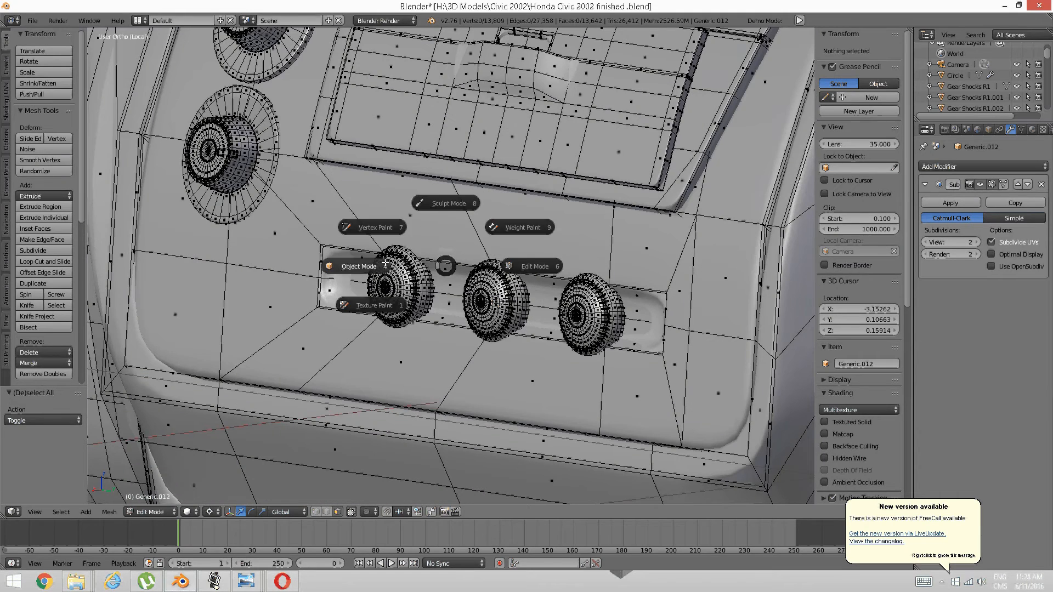
{"action": "left_click", "coordinate": [412, 266]}
{"action": "scroll", "coordinate": [445, 268], "scroll_direction": "down", "scroll_amount": 6}
{"action": "mouse_move", "coordinate": [447, 273]}
{"action": "middle_mouse_down"}
{"action": "mouse_move", "coordinate": [461, 285]}
{"action": "mouse_move", "coordinate": [378, 270]}
{"action": "mouse_move", "coordinate": [437, 274]}
{"action": "mouse_move", "coordinate": [450, 288]}
{"action": "mouse_move", "coordinate": [340, 281]}
{"action": "mouse_move", "coordinate": [418, 278]}
{"action": "mouse_move", "coordinate": [452, 292]}
{"action": "mouse_move", "coordinate": [506, 269]}
{"action": "mouse_move", "coordinate": [437, 285]}
{"action": "mouse_move", "coordinate": [356, 270]}
{"action": "mouse_move", "coordinate": [442, 291]}
{"action": "middle_mouse_up"}
{"action": "scroll", "coordinate": [504, 278], "scroll_direction": "up", "scroll_amount": 5}
{"action": "scroll", "coordinate": [437, 274], "scroll_direction": "down", "scroll_amount": 3}
{"action": "scroll", "coordinate": [450, 288], "scroll_direction": "up", "scroll_amount": 3}
{"action": "scroll", "coordinate": [419, 277], "scroll_direction": "down", "scroll_amount": 3}
{"action": "scroll", "coordinate": [416, 283], "scroll_direction": "down", "scroll_amount": 2}
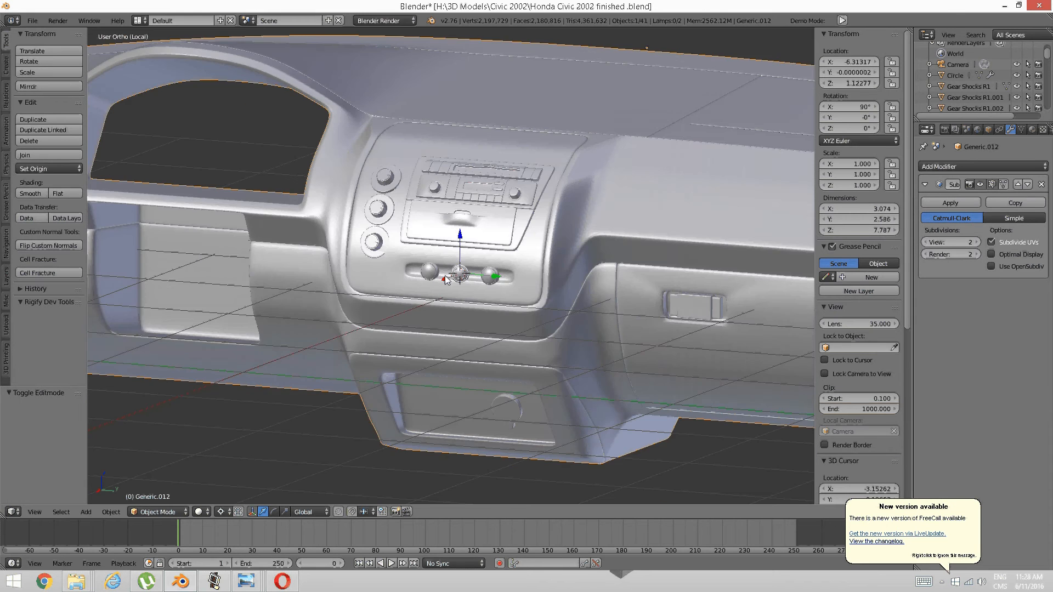
{"action": "scroll", "coordinate": [443, 290], "scroll_direction": "up", "scroll_amount": 3}
{"action": "scroll", "coordinate": [394, 337], "scroll_direction": "up", "scroll_amount": 2}
{"action": "middle_click_drag", "start_coordinate": [394, 333], "coordinate": [459, 399]}
{"action": "scroll", "coordinate": [516, 335], "scroll_direction": "down", "scroll_amount": 3}
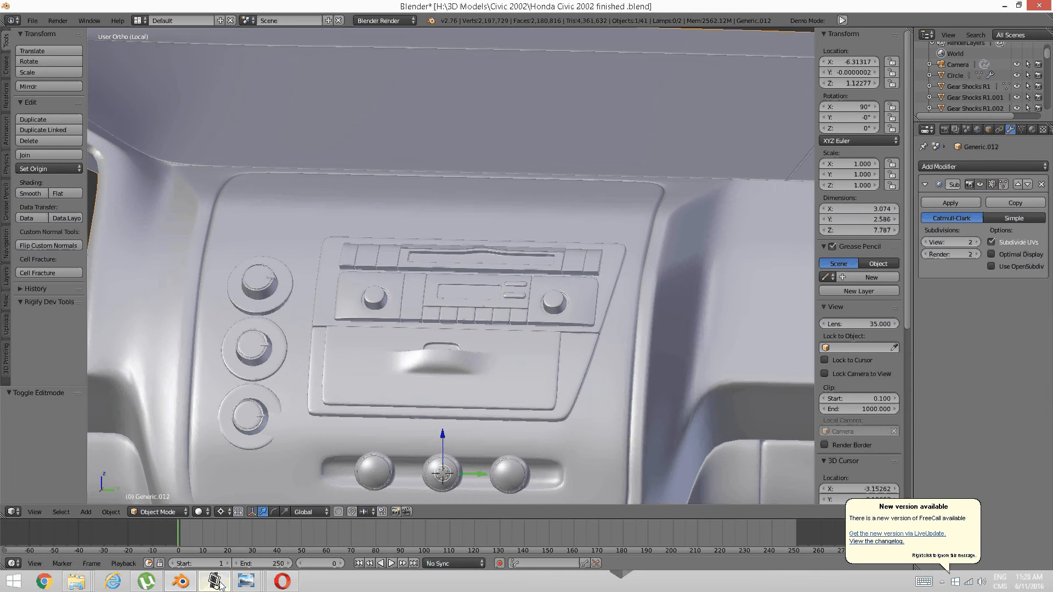
Compare the modelled console with the Civic reference photo in Windows Photo Viewer and return to the area above the radio in Blender.
{"action": "mouse_move", "coordinate": [247, 581]}
{"action": "left_click", "coordinate": [352, 531]}
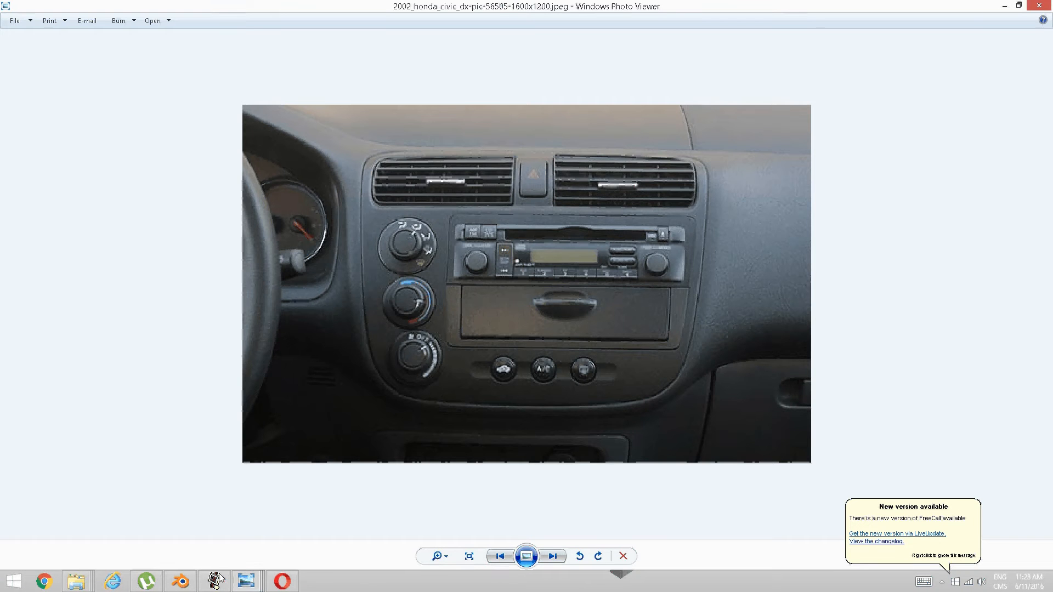
{"action": "key", "text": "alt+Tab"}
{"action": "middle_click_drag", "start_coordinate": [475, 308], "coordinate": [485, 330]}
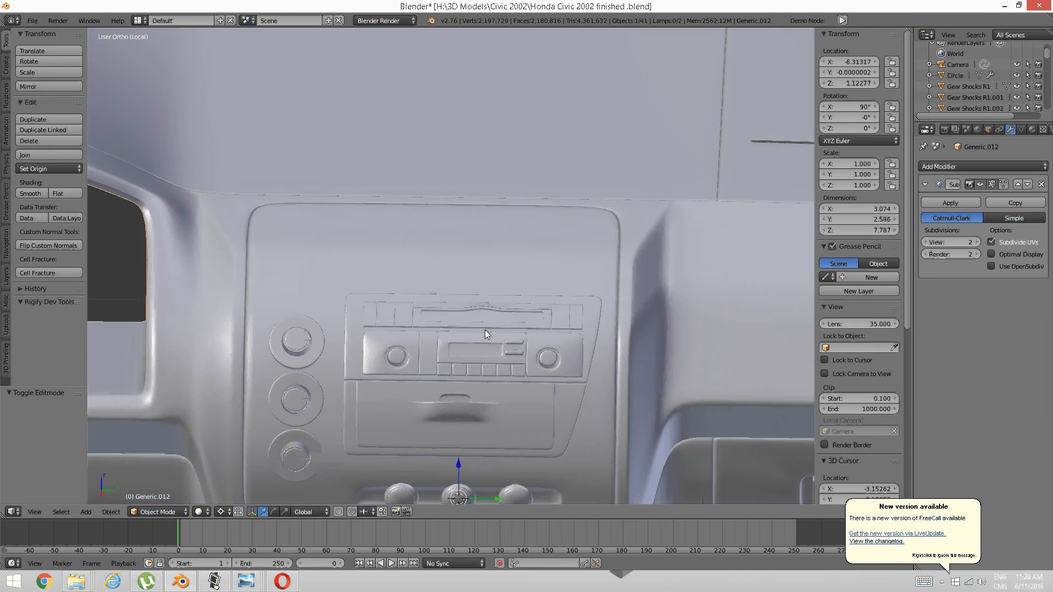
{"action": "scroll", "coordinate": [490, 330], "scroll_direction": "up", "scroll_amount": 3}
{"action": "left_click", "coordinate": [228, 578]}
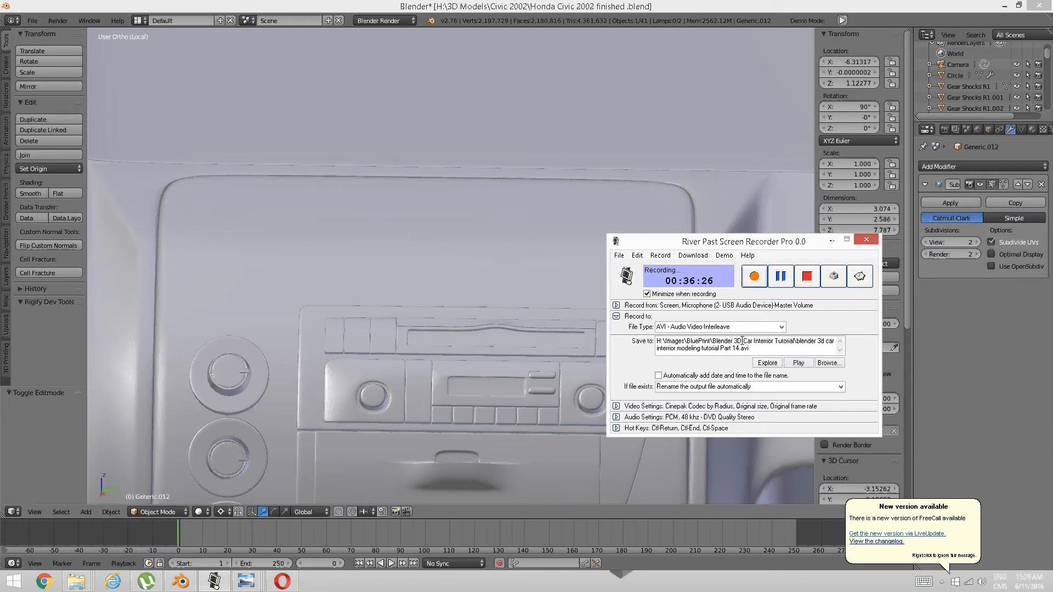
{"action": "left_click", "coordinate": [833, 240]}
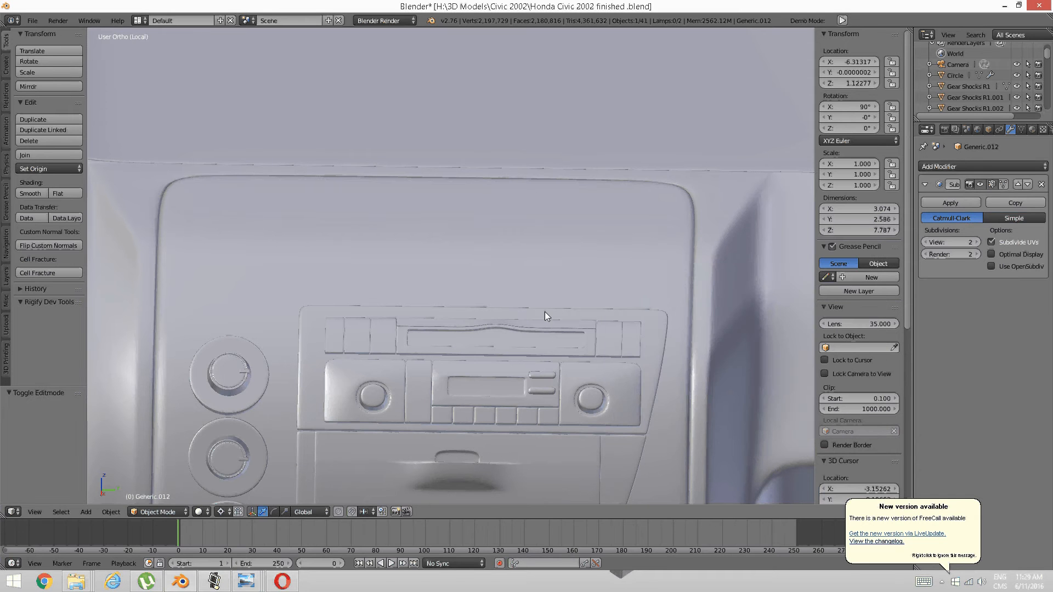
Examine the blank console area above the radio from several angles and put the dashboard mesh in edit mode.
{"action": "scroll", "coordinate": [545, 312], "scroll_direction": "down", "scroll_amount": 3}
{"action": "middle_click_drag", "start_coordinate": [404, 291], "coordinate": [398, 191]}
{"action": "middle_click_drag", "start_coordinate": [532, 233], "coordinate": [448, 308]}
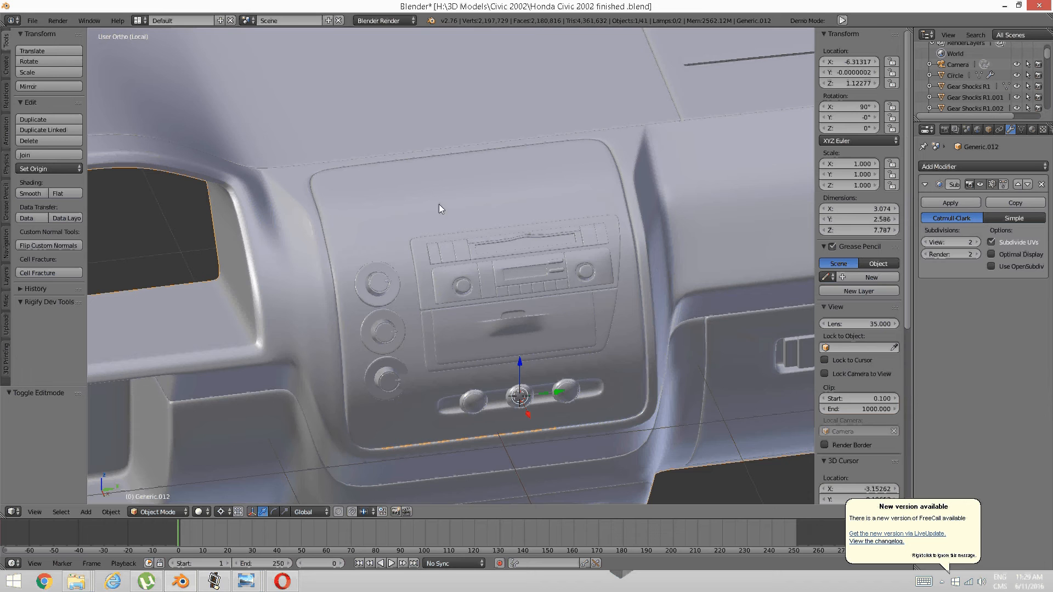
{"action": "middle_click_drag", "start_coordinate": [477, 215], "coordinate": [416, 201]}
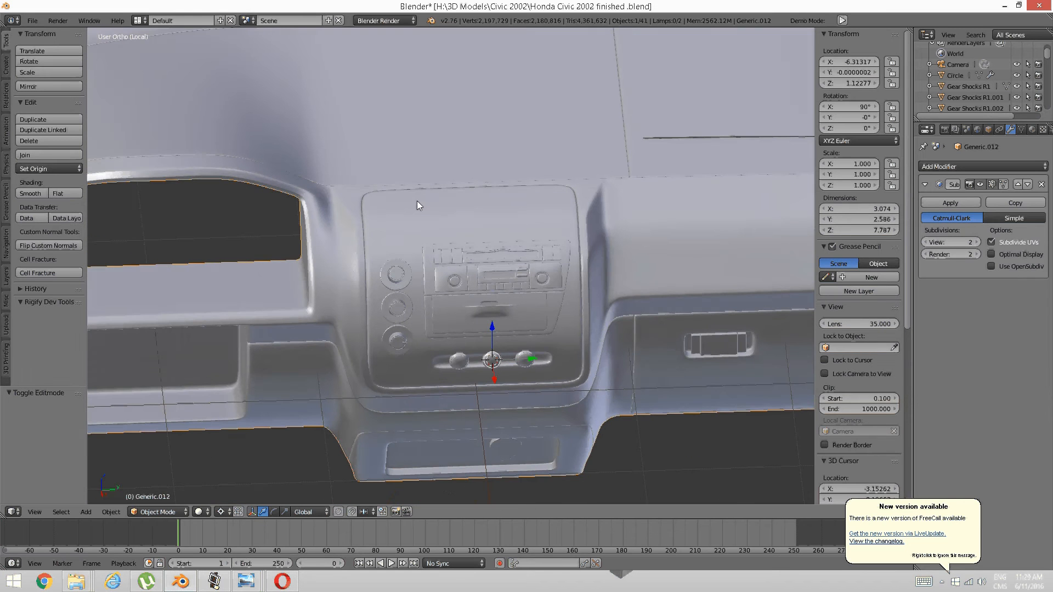
{"action": "middle_click_drag", "start_coordinate": [481, 220], "coordinate": [404, 301]}
{"action": "scroll", "coordinate": [480, 284], "scroll_direction": "up", "scroll_amount": 2}
{"action": "key", "text": "Tab"}
{"action": "left_click", "coordinate": [493, 302]}
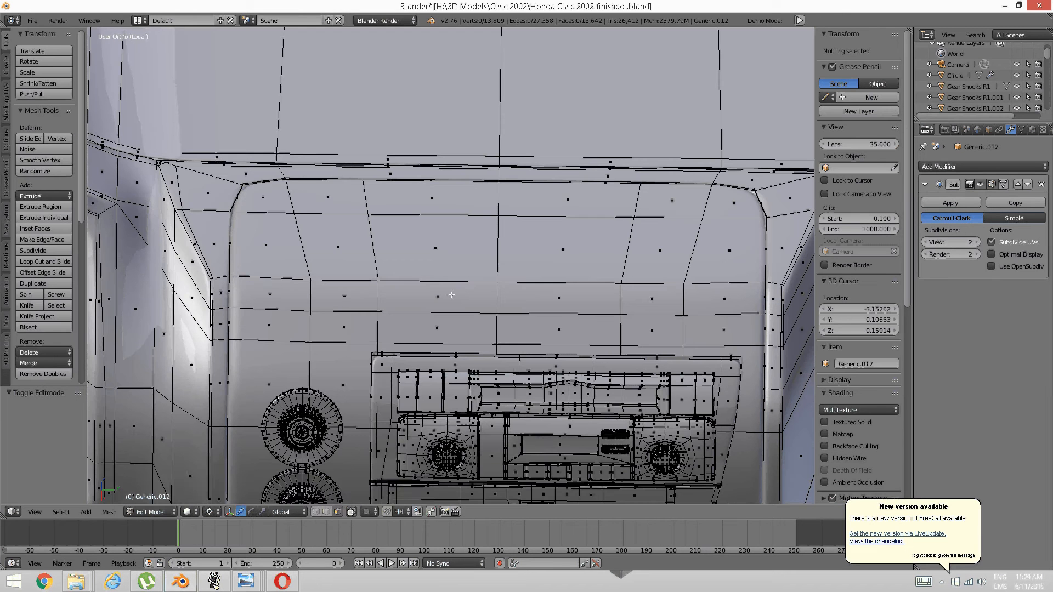
Study the upper air vents in 51835998.jpg and the 2002 Civic console photo, and return to the dashboard mesh's edit mode in Blender.
{"action": "mouse_move", "coordinate": [246, 573]}
{"action": "left_click", "coordinate": [261, 528]}
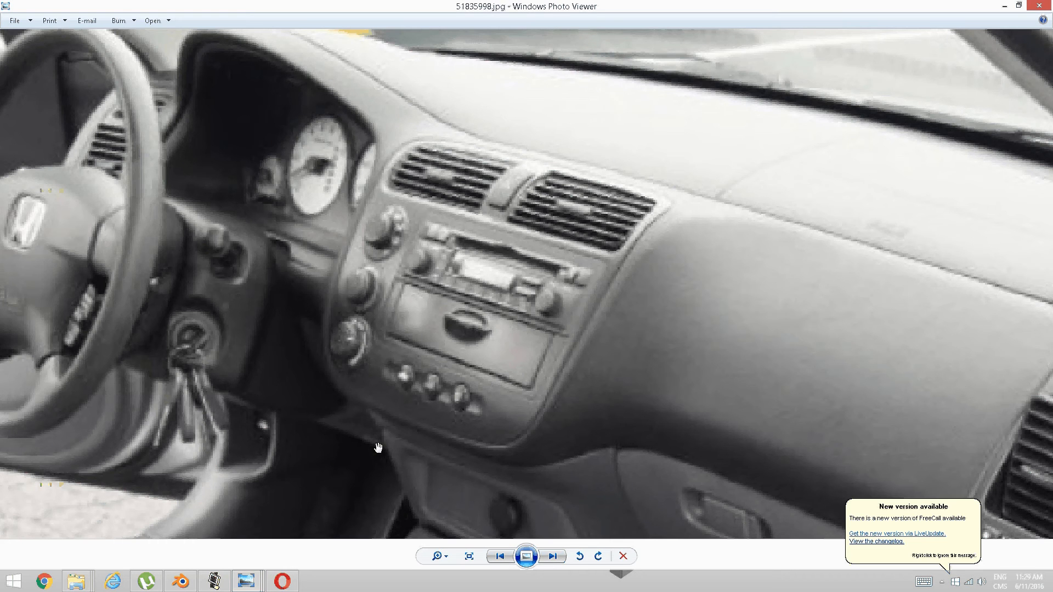
{"action": "mouse_move", "coordinate": [247, 582]}
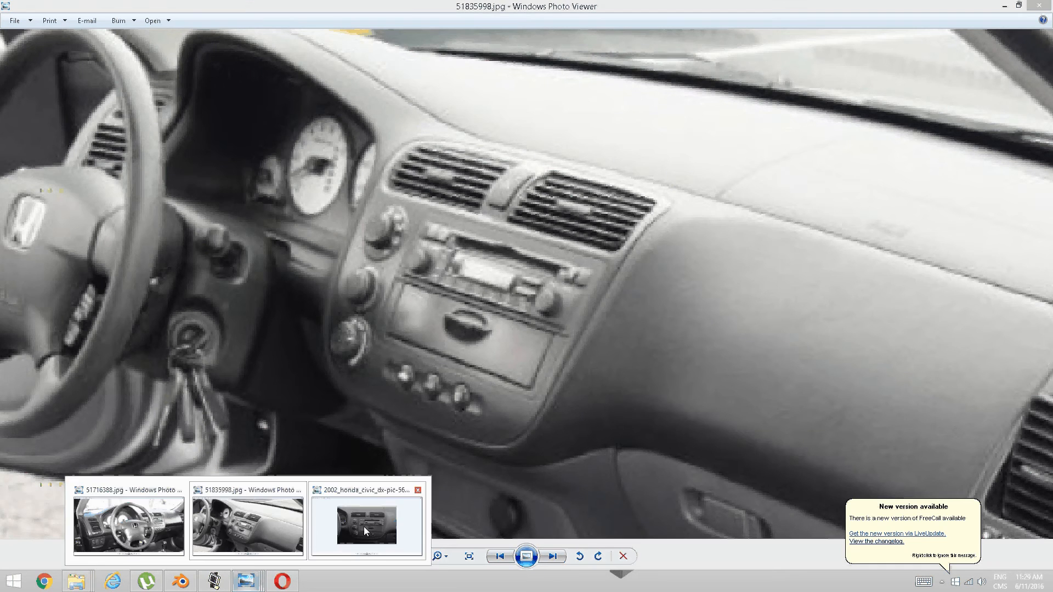
{"action": "left_click", "coordinate": [363, 526]}
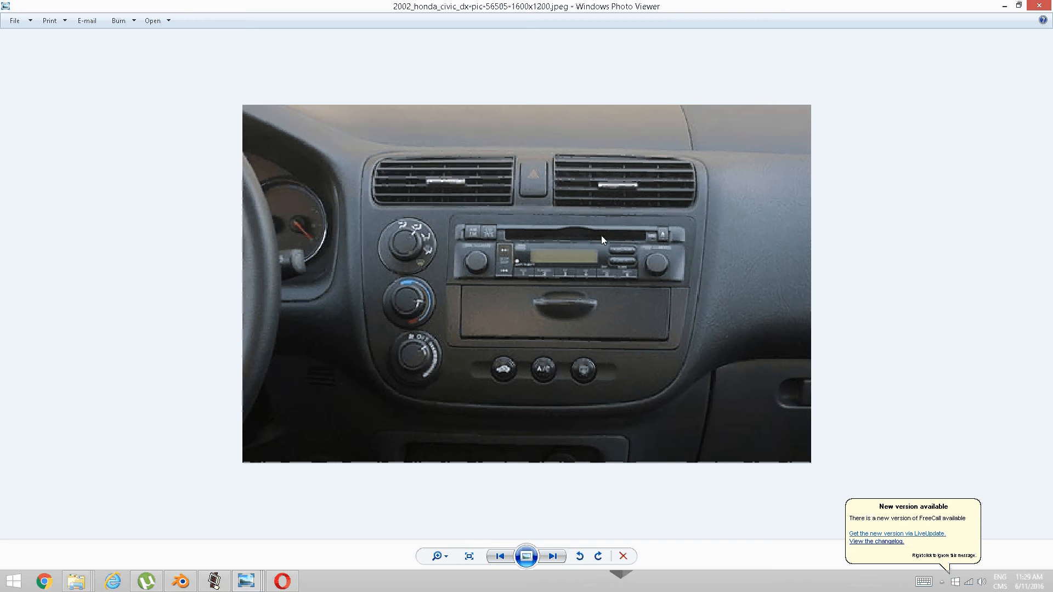
{"action": "left_click", "coordinate": [210, 581]}
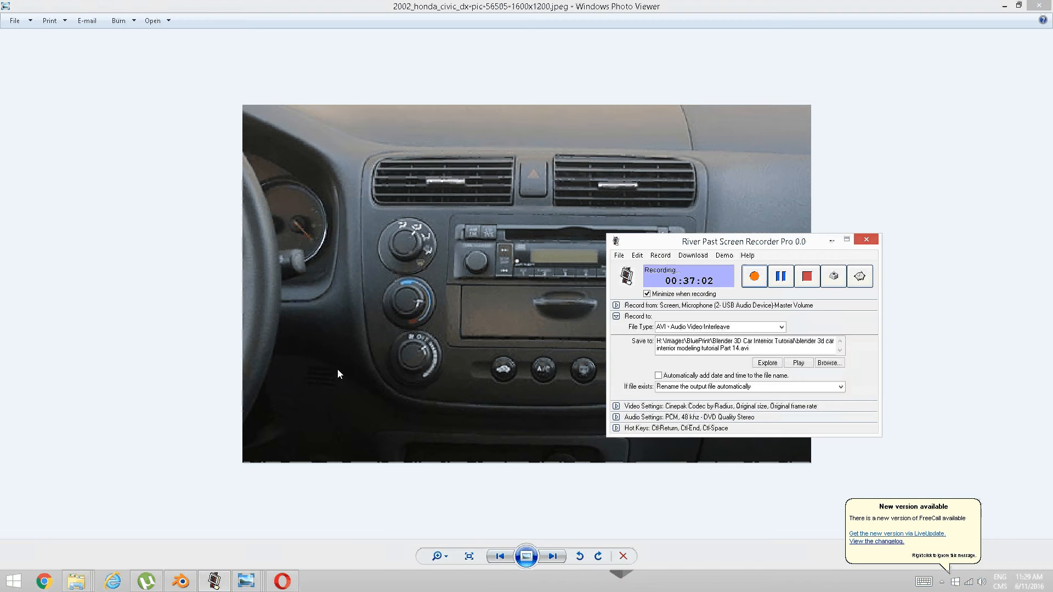
{"action": "left_click", "coordinate": [185, 582]}
{"action": "middle_click_drag", "start_coordinate": [339, 381], "coordinate": [390, 312]}
{"action": "key", "text": "Tab"}
{"action": "left_click", "coordinate": [473, 290]}
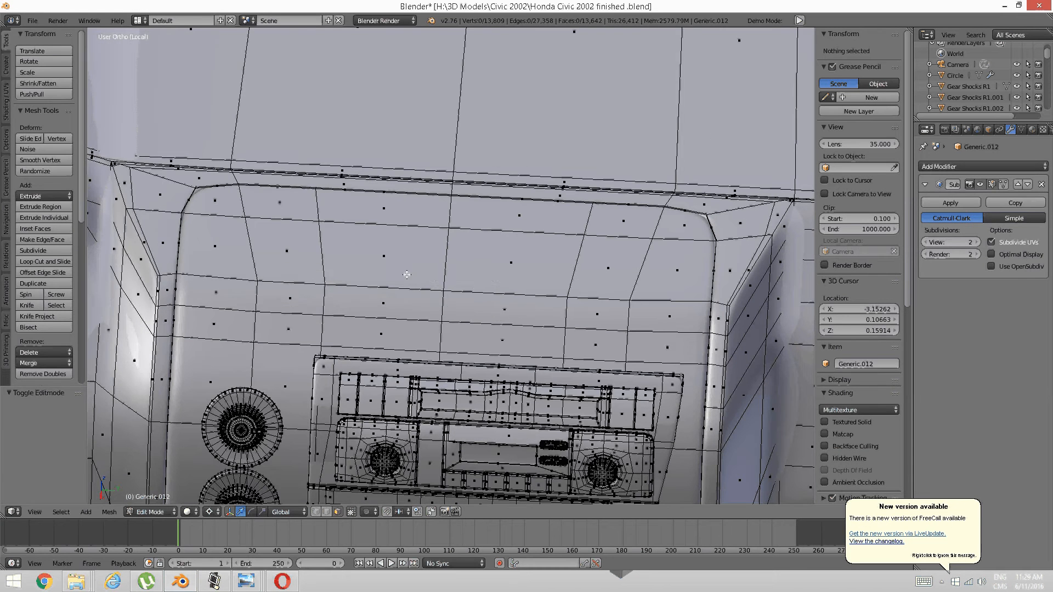
In face select mode, select the three upper faces along the left side of the console panel.
{"action": "middle_click_drag", "start_coordinate": [406, 275], "coordinate": [416, 274]}
{"action": "key", "text": "ctrl+Tab"}
{"action": "left_click", "coordinate": [324, 280]}
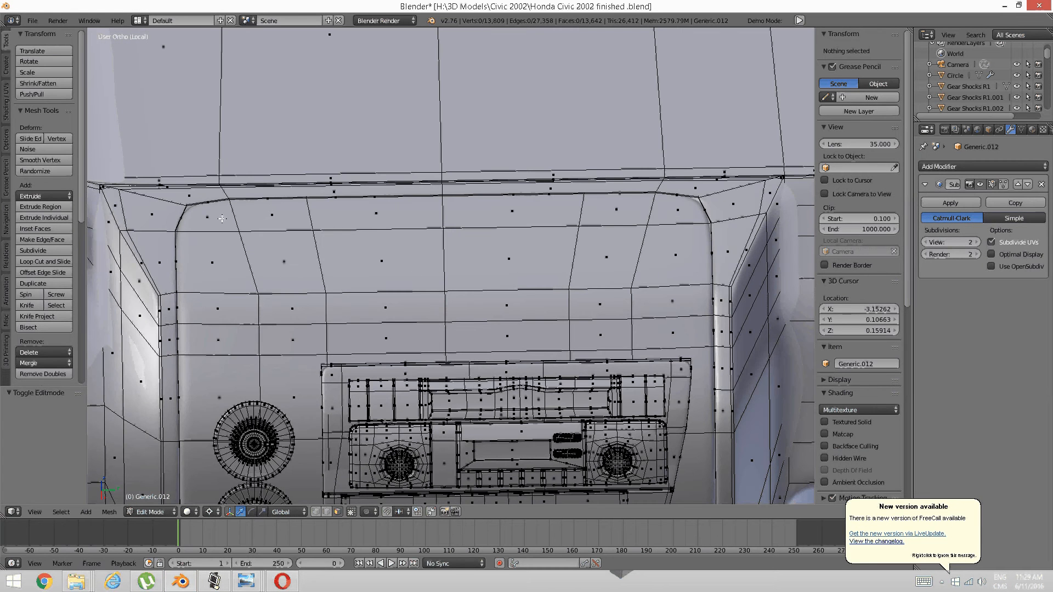
{"action": "right_click", "coordinate": [222, 219]}
{"action": "right_click", "coordinate": [227, 265], "text": "shift"}
{"action": "right_click", "coordinate": [238, 308], "text": "shift"}
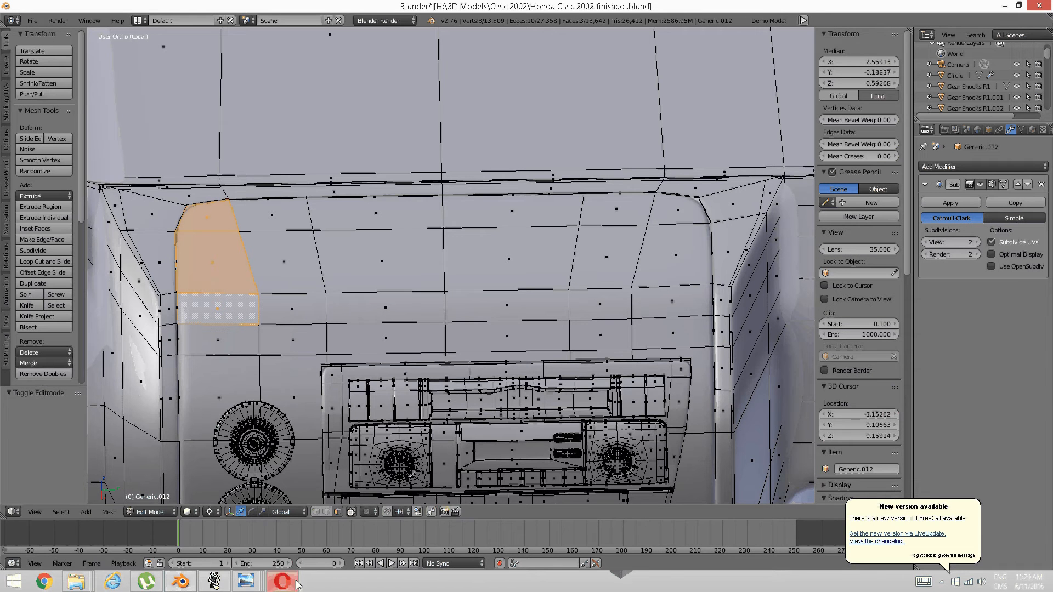
Check the console reference photo and add the full row of faces just above the radio to the selection.
{"action": "mouse_move", "coordinate": [246, 582]}
{"action": "left_click", "coordinate": [375, 526]}
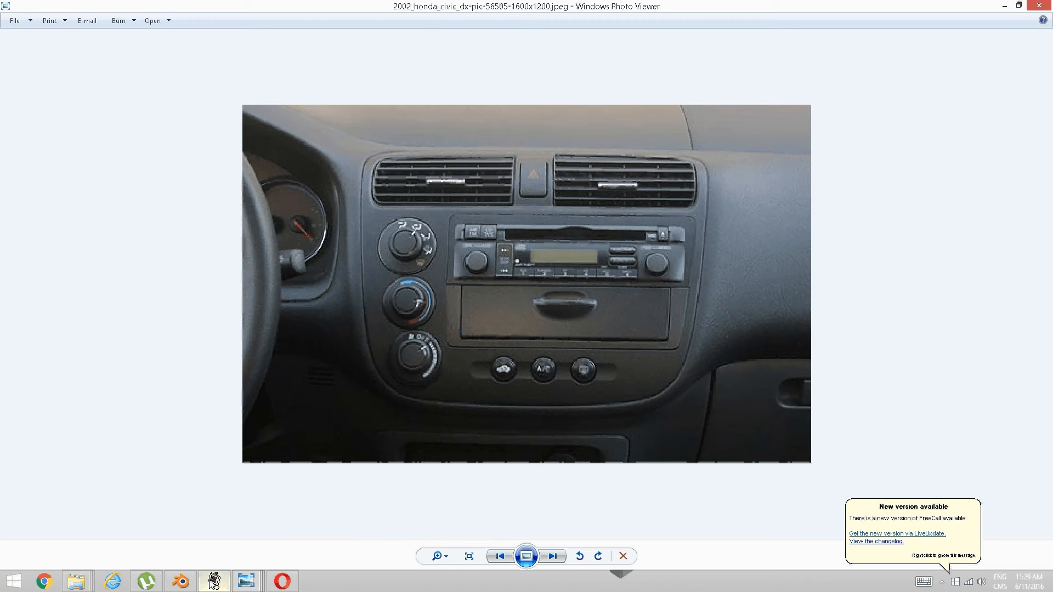
{"action": "left_click", "coordinate": [181, 581]}
{"action": "right_click", "coordinate": [251, 341], "text": "shift"}
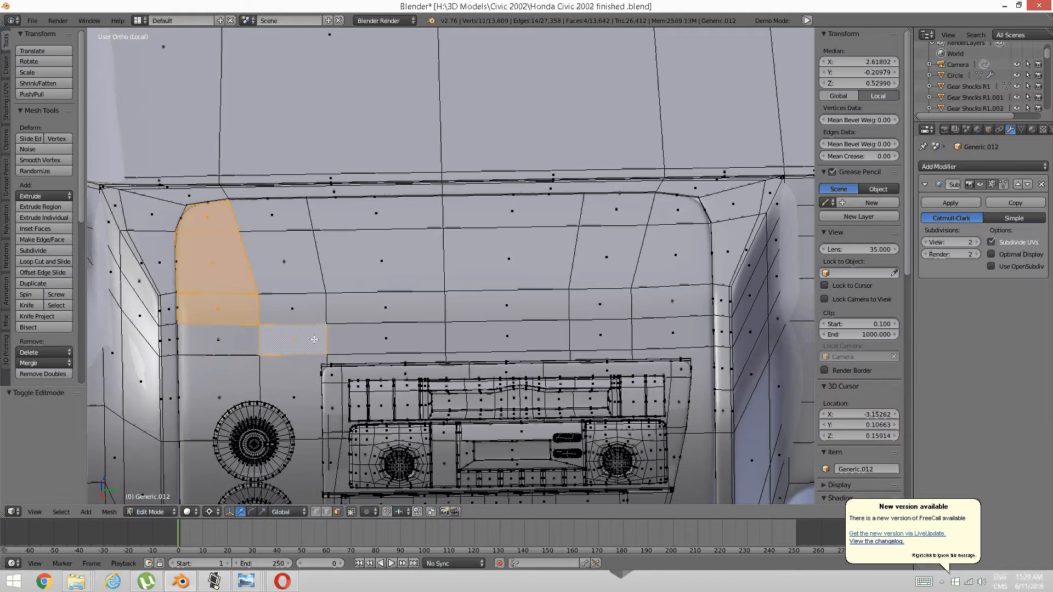
{"action": "right_click", "coordinate": [251, 341], "text": "shift"}
{"action": "right_click", "coordinate": [351, 335], "text": "shift"}
{"action": "right_click", "coordinate": [482, 341], "text": "shift"}
{"action": "right_click", "coordinate": [623, 339], "text": "shift"}
{"action": "right_click", "coordinate": [656, 328], "text": "shift"}
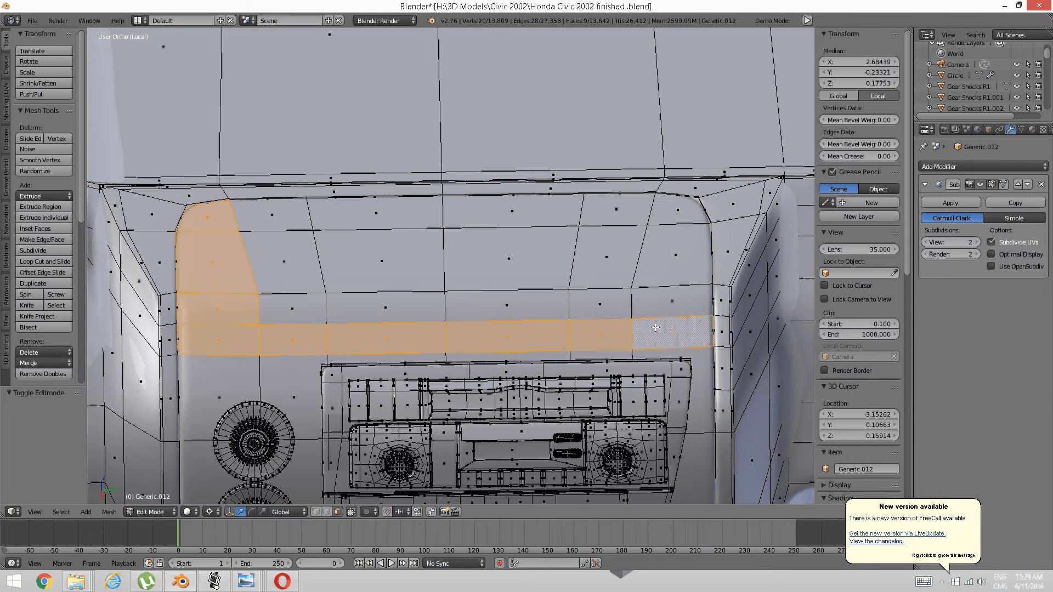
Extend the face selection along the second row, up the panel's right side and across its upper edge back to the left side.
{"action": "right_click", "coordinate": [673, 302], "text": "shift"}
{"action": "right_click", "coordinate": [601, 304], "text": "shift"}
{"action": "right_click", "coordinate": [507, 305], "text": "shift"}
{"action": "right_click", "coordinate": [676, 256], "text": "shift"}
{"action": "right_click", "coordinate": [678, 210], "text": "shift"}
{"action": "right_click", "coordinate": [617, 203], "text": "shift"}
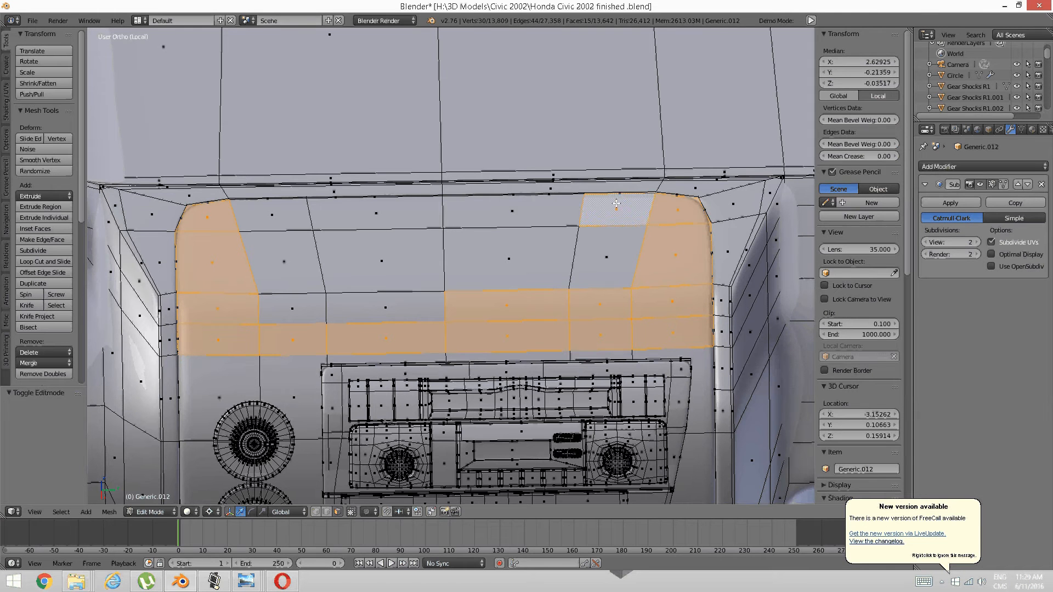
{"action": "right_click", "coordinate": [512, 210], "text": "shift"}
{"action": "right_click", "coordinate": [376, 213], "text": "shift"}
{"action": "right_click", "coordinate": [272, 214], "text": "shift"}
{"action": "right_click", "coordinate": [284, 262], "text": "shift"}
{"action": "right_click", "coordinate": [293, 308], "text": "shift"}
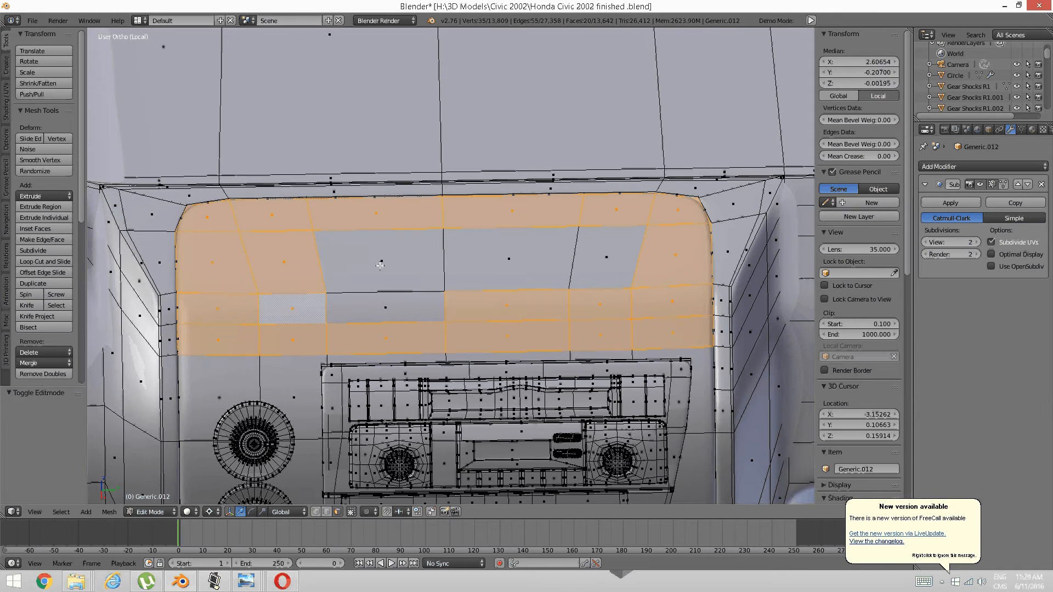
Add the remaining centre faces above the radio and inset the whole selected area with a thickness of 0.0354.
{"action": "right_click", "coordinate": [380, 265], "text": "shift"}
{"action": "right_click", "coordinate": [385, 308], "text": "shift"}
{"action": "right_click", "coordinate": [509, 258], "text": "shift"}
{"action": "right_click", "coordinate": [607, 257], "text": "shift"}
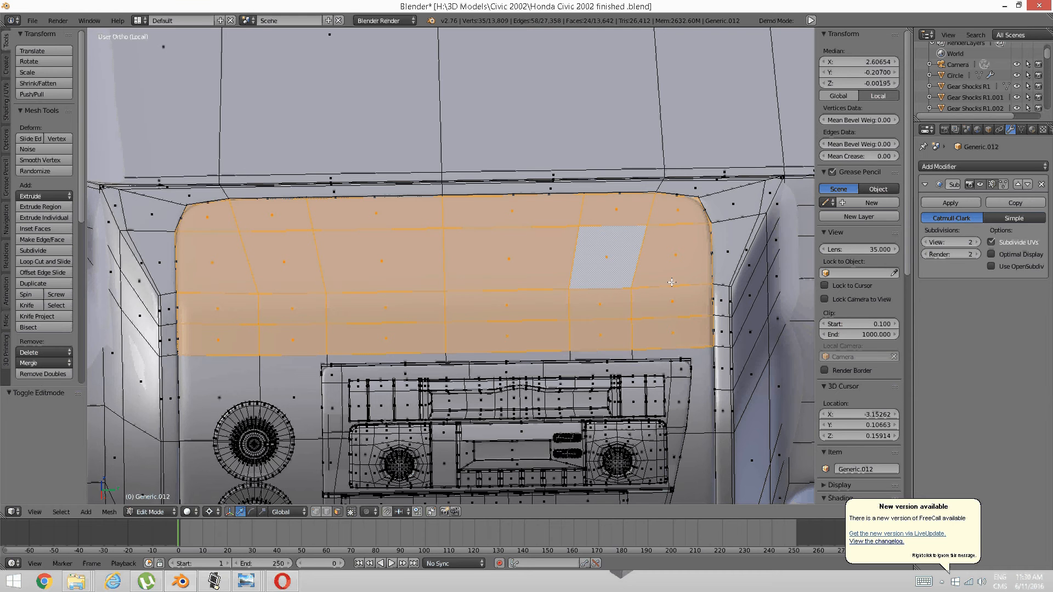
{"action": "key", "text": "i"}
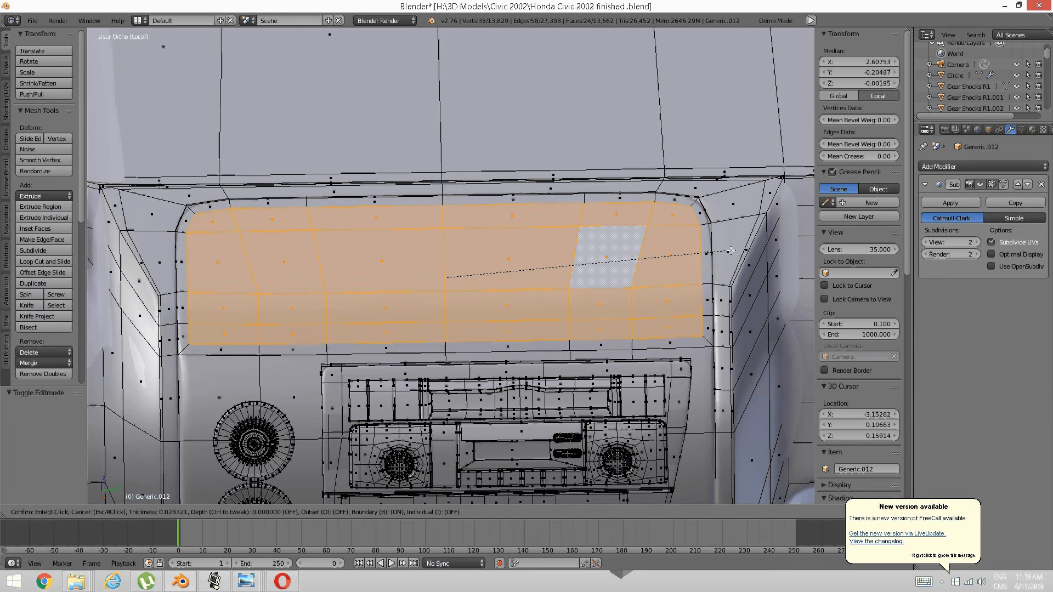
{"action": "left_click", "coordinate": [730, 251]}
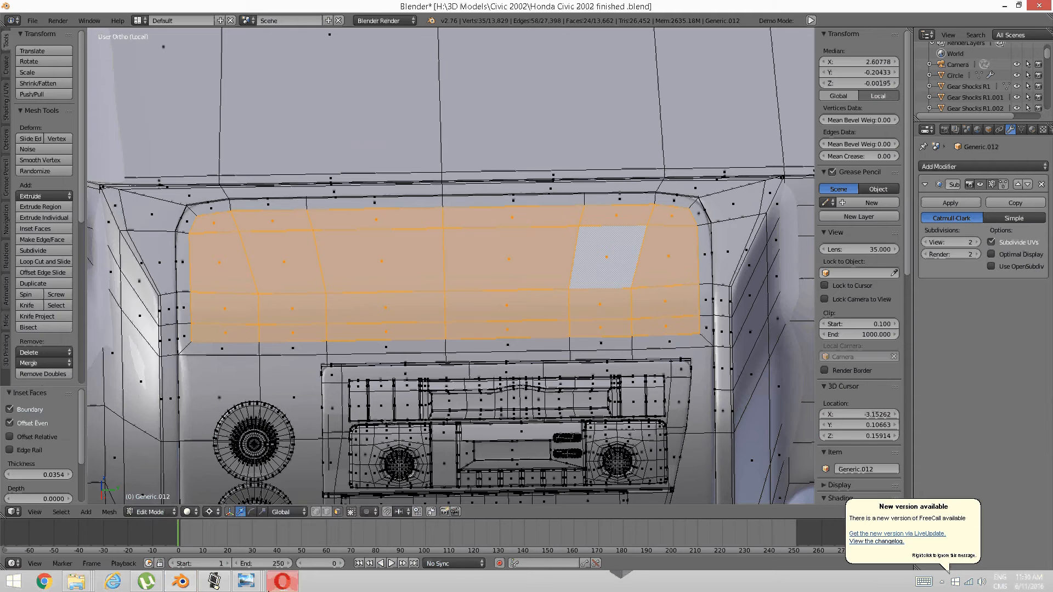
Check the console reference photo and inset the selected panel faces again with a thickness of 0.0033.
{"action": "mouse_move", "coordinate": [247, 581]}
{"action": "left_click", "coordinate": [369, 522]}
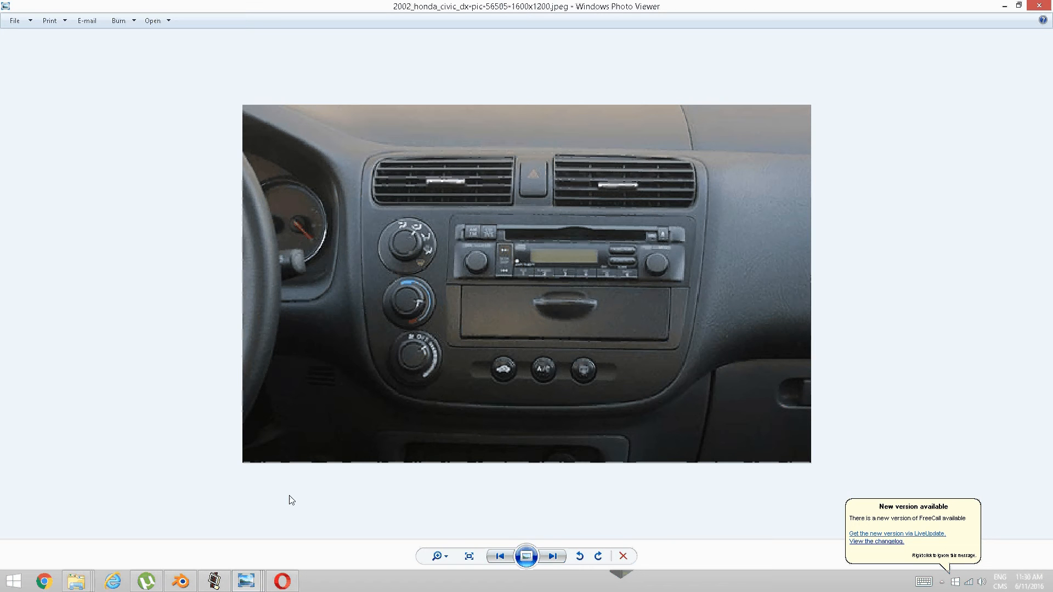
{"action": "left_click", "coordinate": [182, 581]}
{"action": "middle_click_drag", "start_coordinate": [483, 359], "coordinate": [493, 337]}
{"action": "scroll", "coordinate": [432, 379], "scroll_direction": "up", "scroll_amount": 1}
{"action": "scroll", "coordinate": [373, 377], "scroll_direction": "up", "scroll_amount": 2}
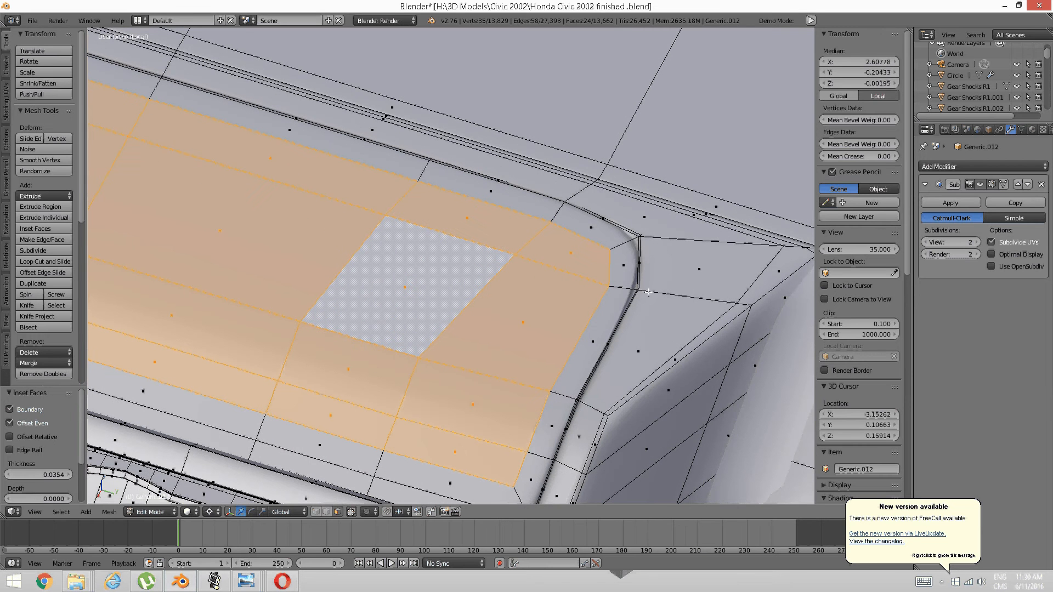
{"action": "key", "text": "i"}
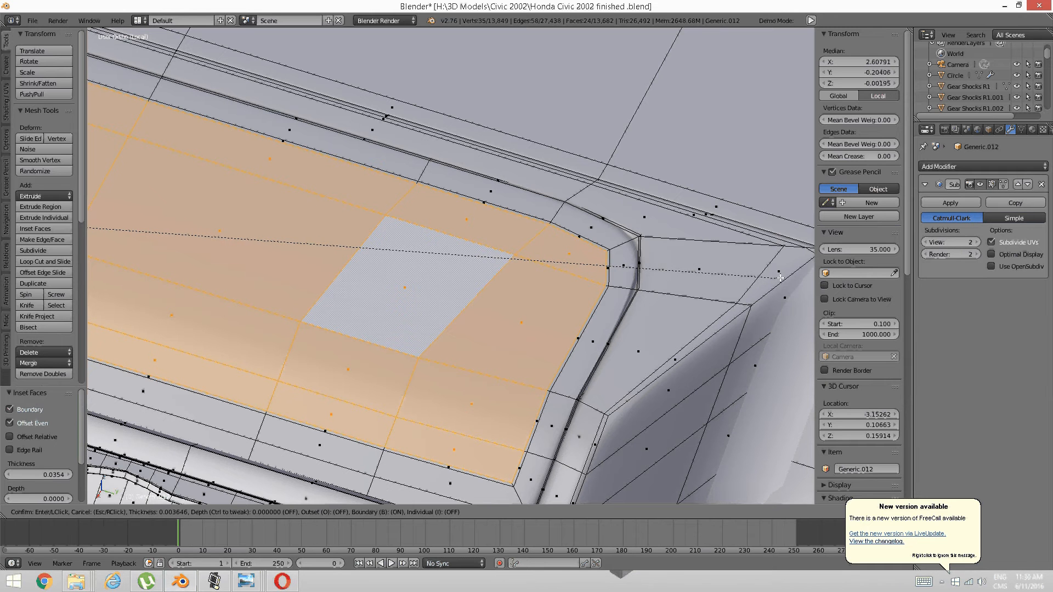
{"action": "left_click", "coordinate": [774, 281]}
{"action": "scroll", "coordinate": [597, 281], "scroll_direction": "up", "scroll_amount": 5}
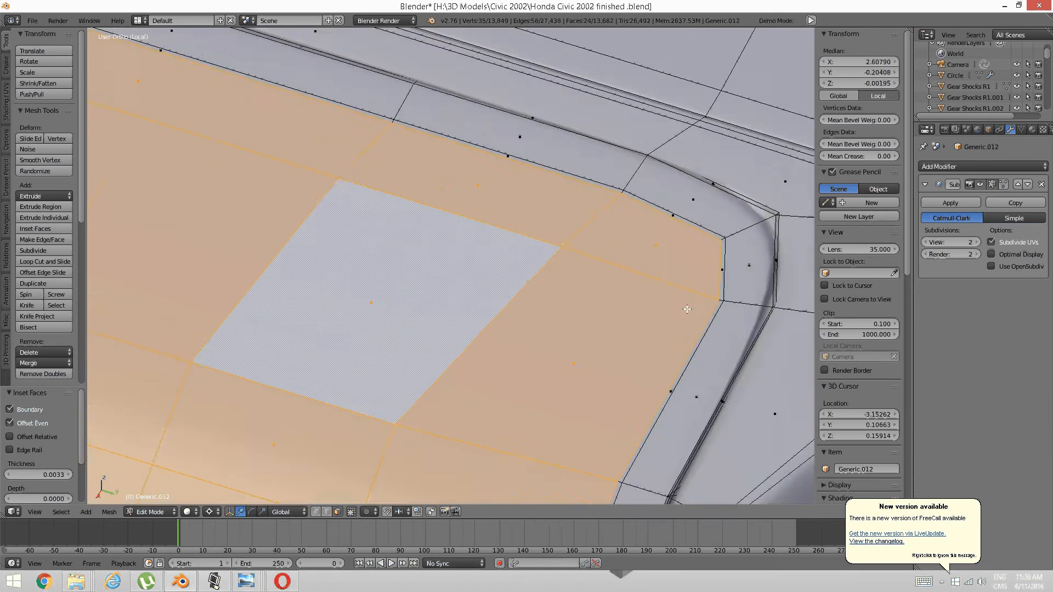
Delete the thin ring of faces between the two insets around the panel above the radio.
{"action": "key", "text": "a"}
{"action": "scroll", "coordinate": [597, 280], "scroll_direction": "up", "scroll_amount": 2}
{"action": "key", "text": "ctrl+Tab"}
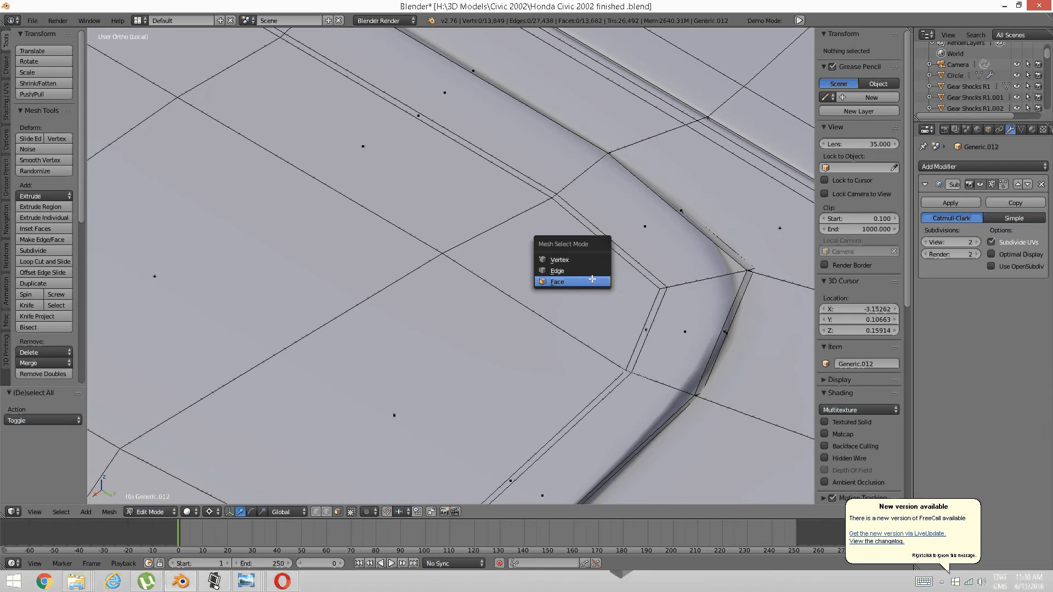
{"action": "left_click", "coordinate": [573, 276]}
{"action": "key", "text": "ctrl+Tab"}
{"action": "left_click", "coordinate": [575, 289]}
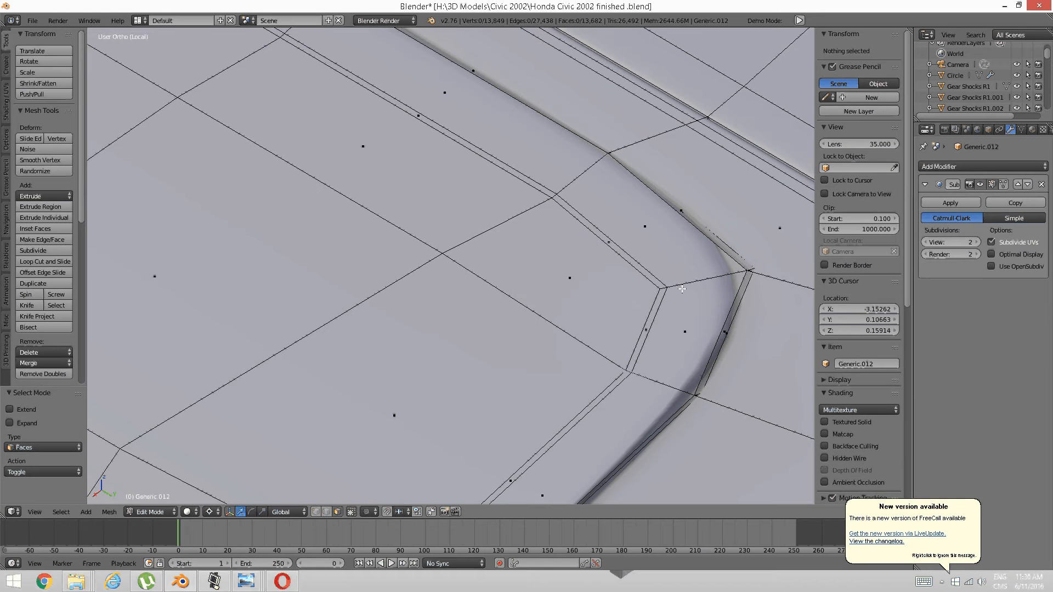
{"action": "right_click", "coordinate": [662, 287], "text": "alt"}
{"action": "key", "text": "a"}
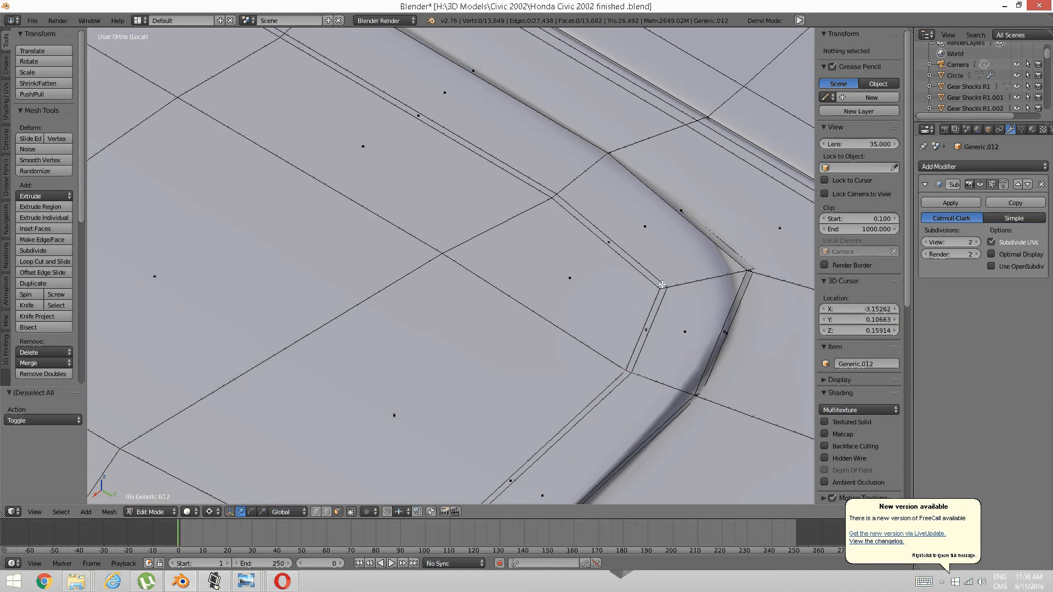
{"action": "right_click", "coordinate": [622, 314], "text": "alt"}
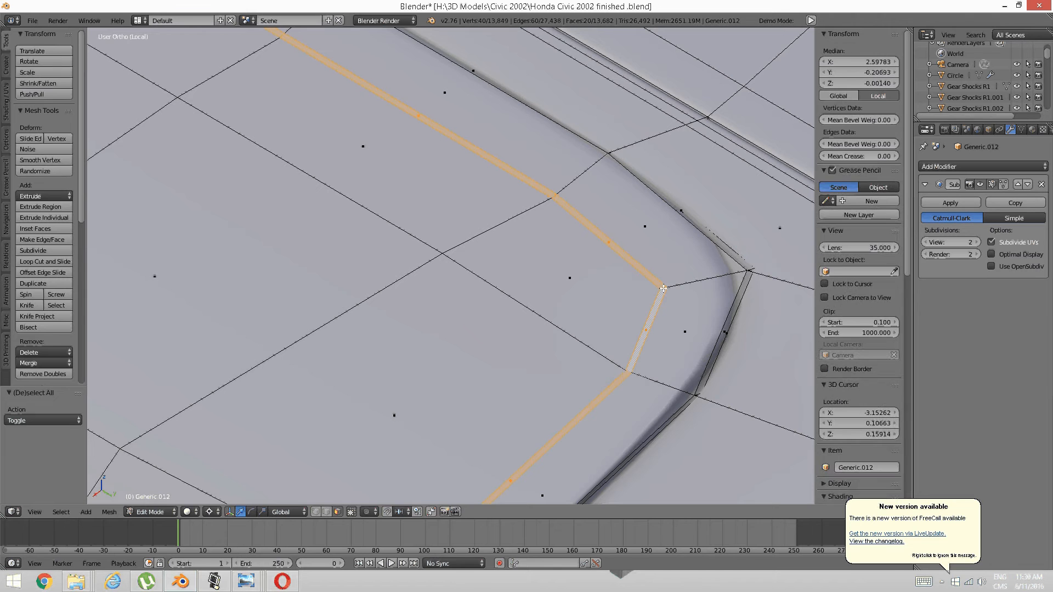
{"action": "key", "text": "x"}
{"action": "left_click", "coordinate": [624, 314]}
{"action": "scroll", "coordinate": [624, 314], "scroll_direction": "down", "scroll_amount": 3}
{"action": "middle_click_drag", "start_coordinate": [624, 315], "coordinate": [406, 428]}
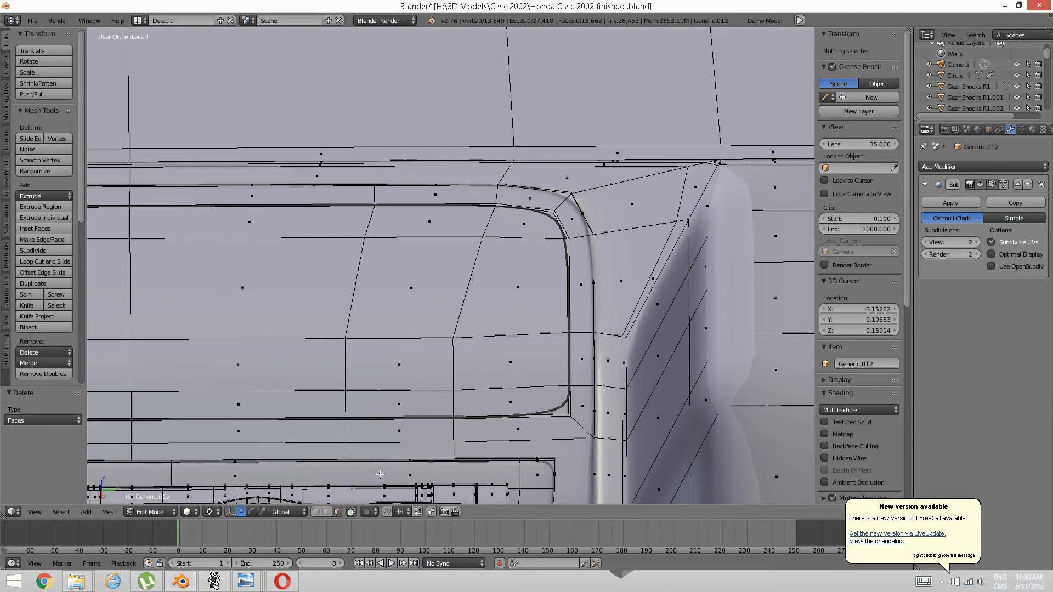
Check the console reference photo and select the nearest vertical edge run on each side of the separated panel's centre line.
{"action": "left_click", "coordinate": [250, 581]}
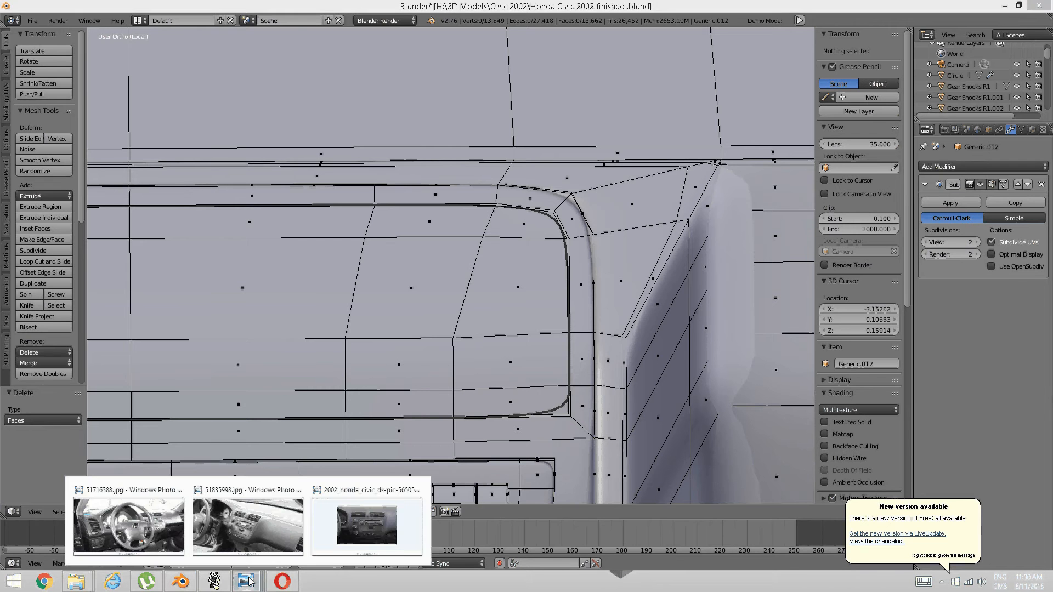
{"action": "left_click", "coordinate": [366, 522]}
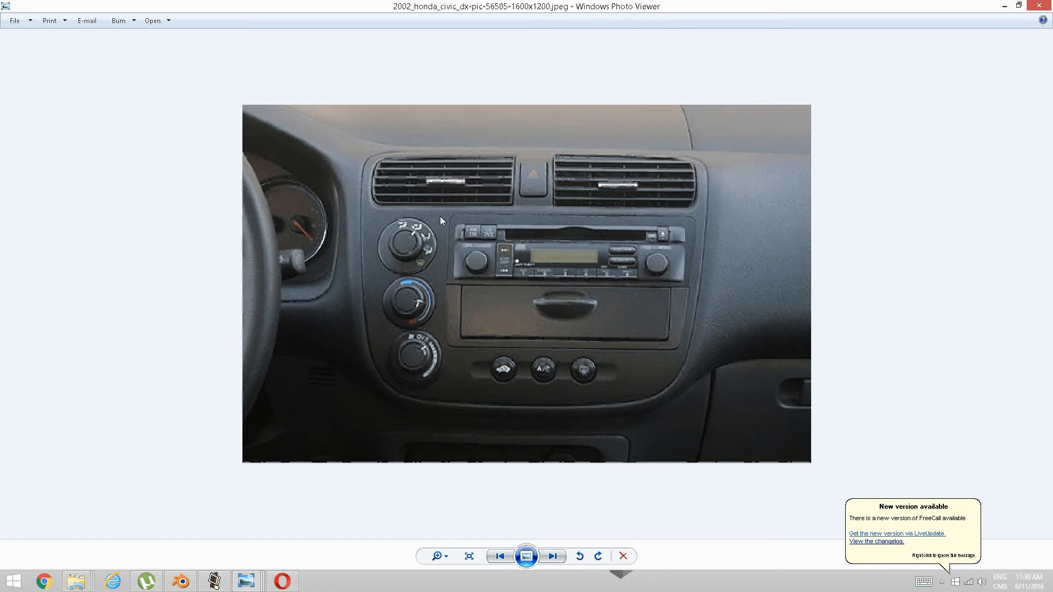
{"action": "left_click", "coordinate": [190, 585]}
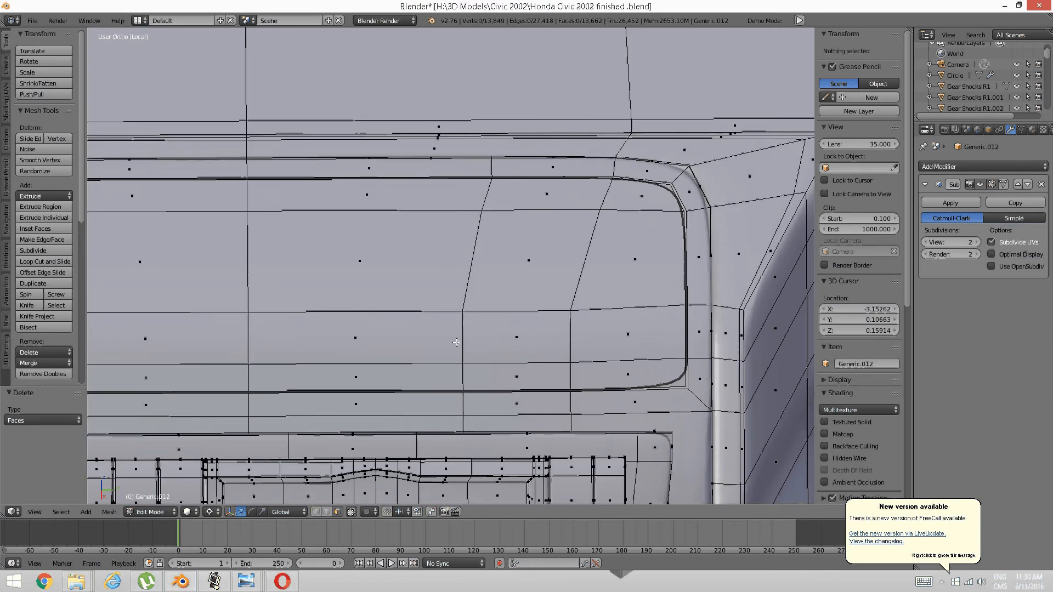
{"action": "middle_click_drag", "start_coordinate": [456, 342], "coordinate": [228, 456]}
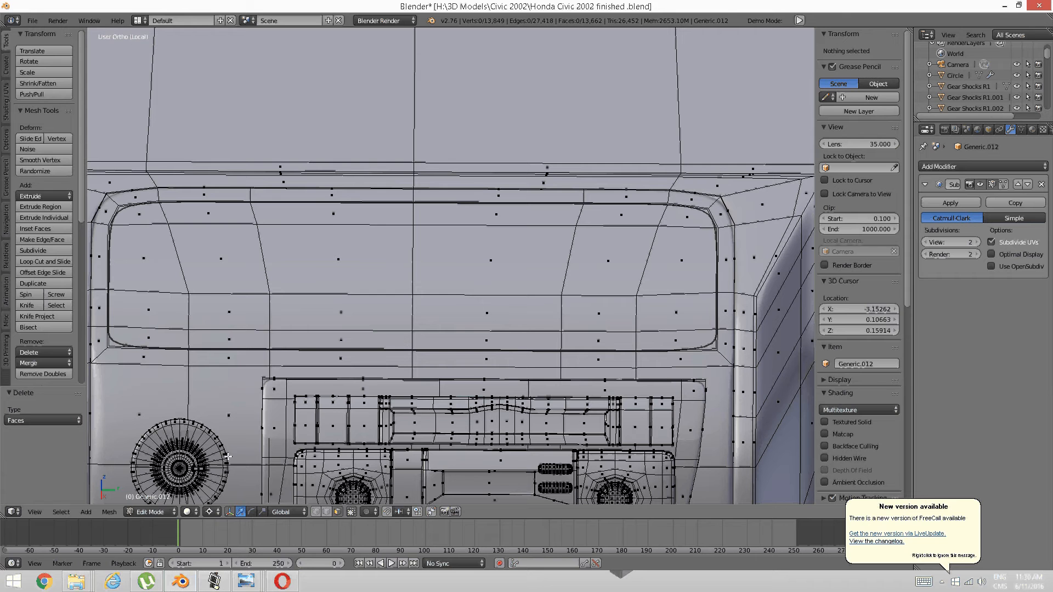
{"action": "right_click", "coordinate": [269, 311], "text": "alt"}
{"action": "key", "text": "a"}
{"action": "key", "text": "ctrl+Tab"}
{"action": "left_click", "coordinate": [269, 311]}
{"action": "right_click", "coordinate": [269, 308], "text": "alt"}
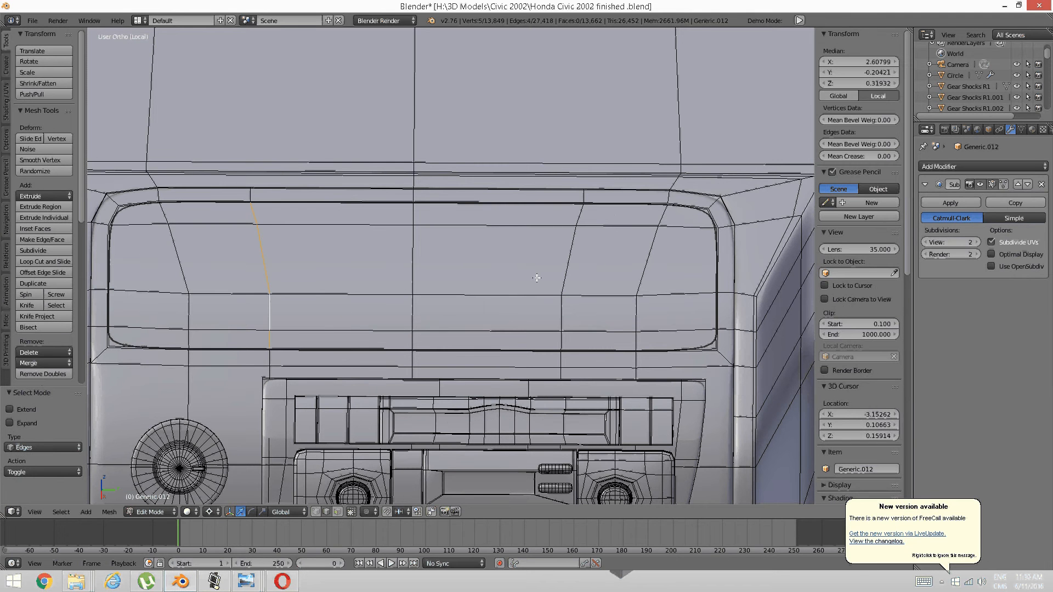
{"action": "right_click", "coordinate": [561, 297], "text": "alt+shift"}
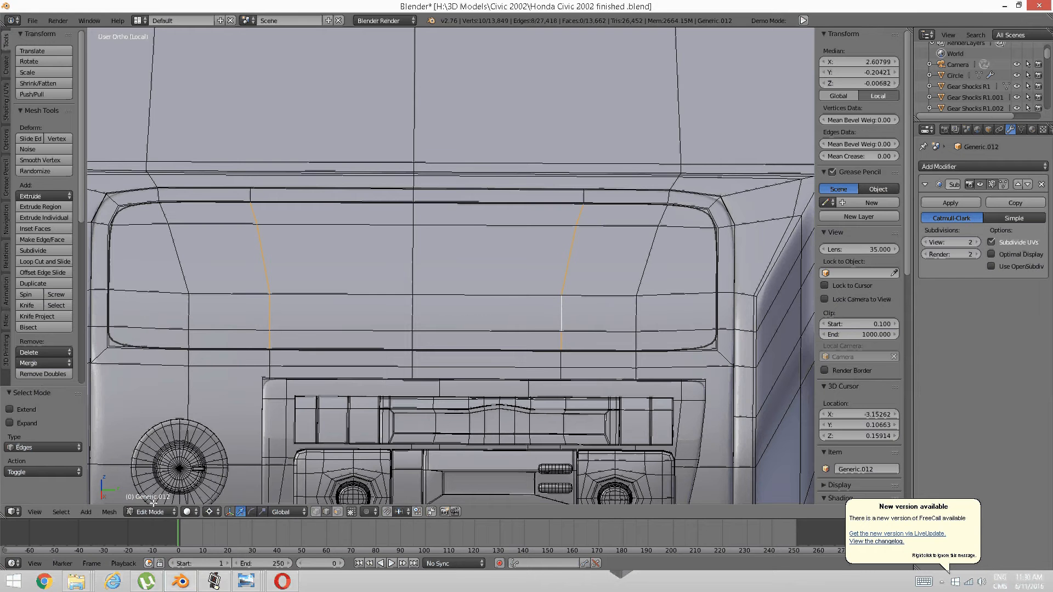
Straighten the two selected edge runs by scaling them along Y around their individual origins.
{"action": "left_click", "coordinate": [204, 512]}
{"action": "left_click", "coordinate": [239, 462]}
{"action": "left_click", "coordinate": [209, 512]}
{"action": "left_click", "coordinate": [239, 476]}
{"action": "left_click", "coordinate": [262, 512]}
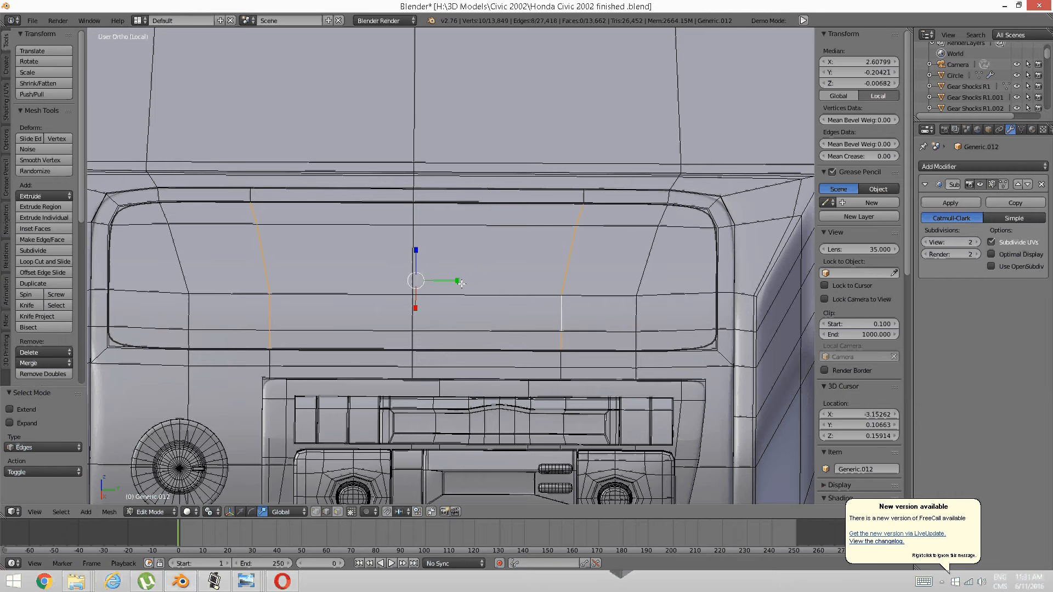
{"action": "left_click_drag", "start_coordinate": [448, 284], "coordinate": [389, 284]}
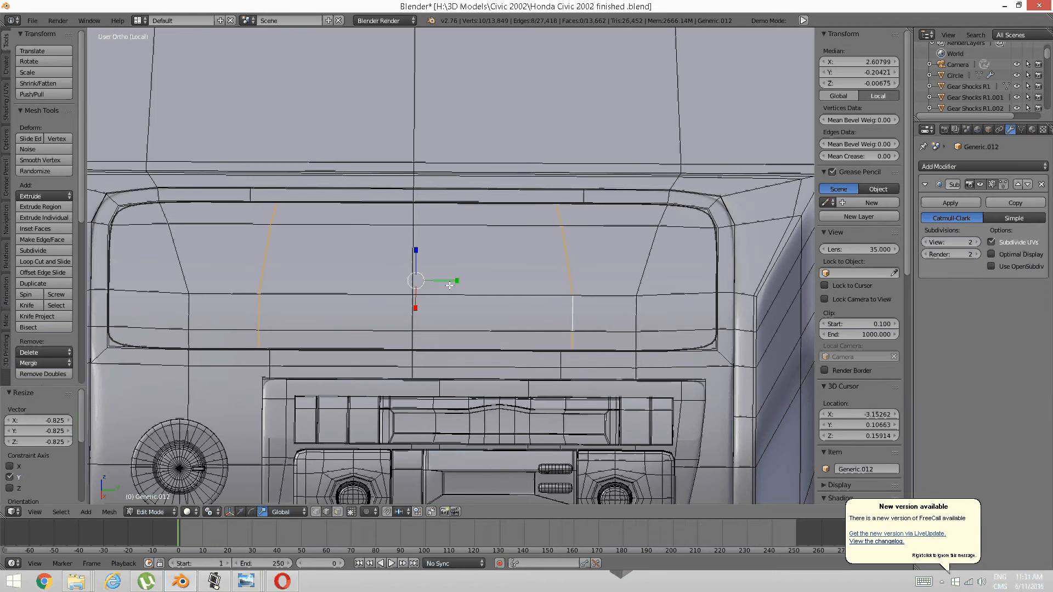
{"action": "left_click_drag", "start_coordinate": [461, 281], "coordinate": [425, 279]}
{"action": "key", "text": "s"}
{"action": "key", "text": "a"}
{"action": "middle_click_drag", "start_coordinate": [475, 284], "coordinate": [390, 400]}
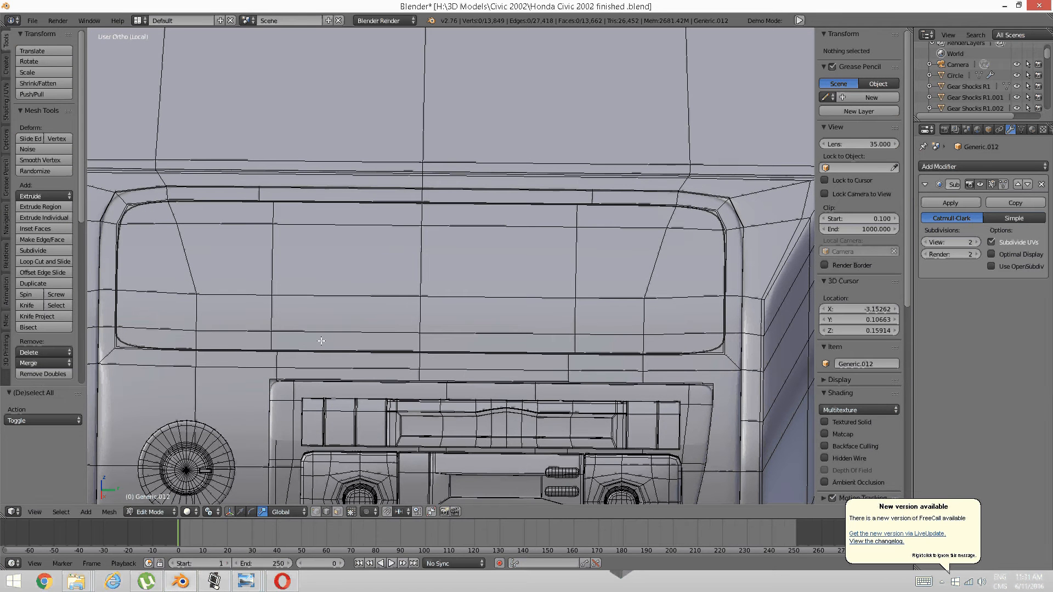
Check the console reference photo and add two vertical loop cuts between the left straightened edge run and the panel's centre line.
{"action": "mouse_move", "coordinate": [246, 581]}
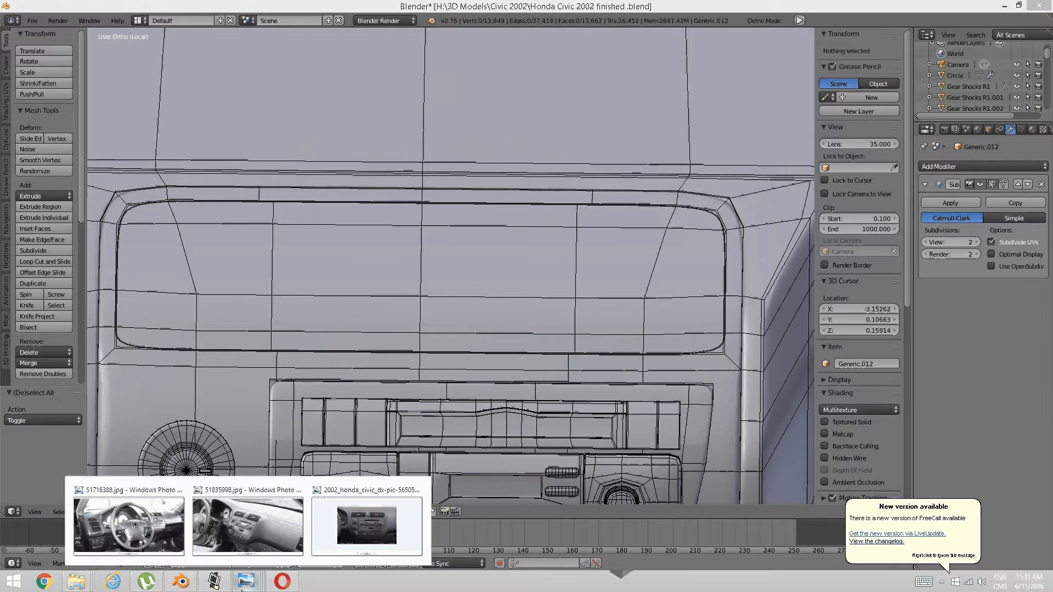
{"action": "left_click", "coordinate": [353, 537]}
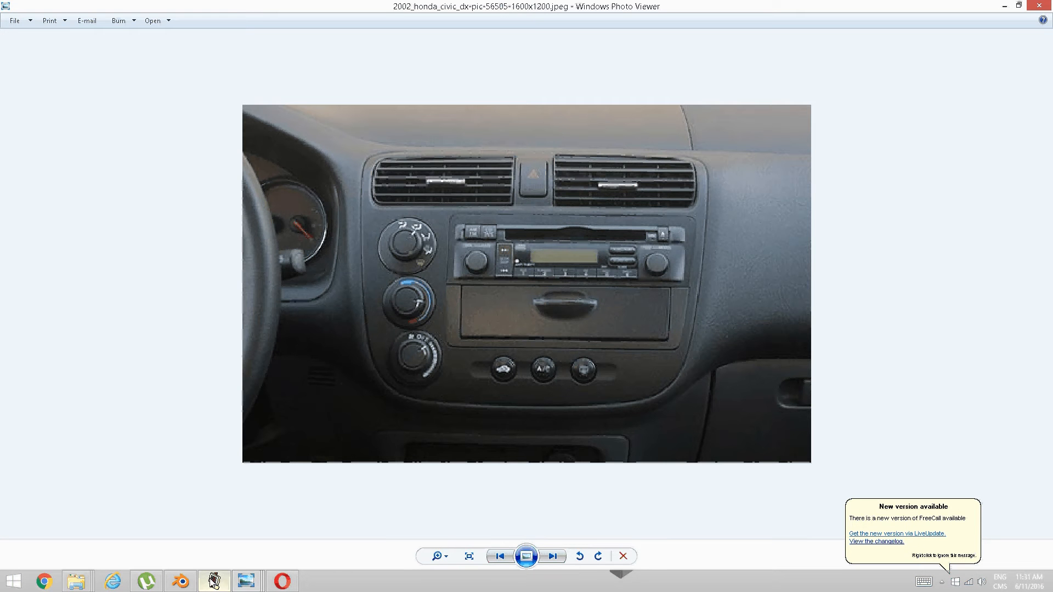
{"action": "left_click", "coordinate": [180, 582]}
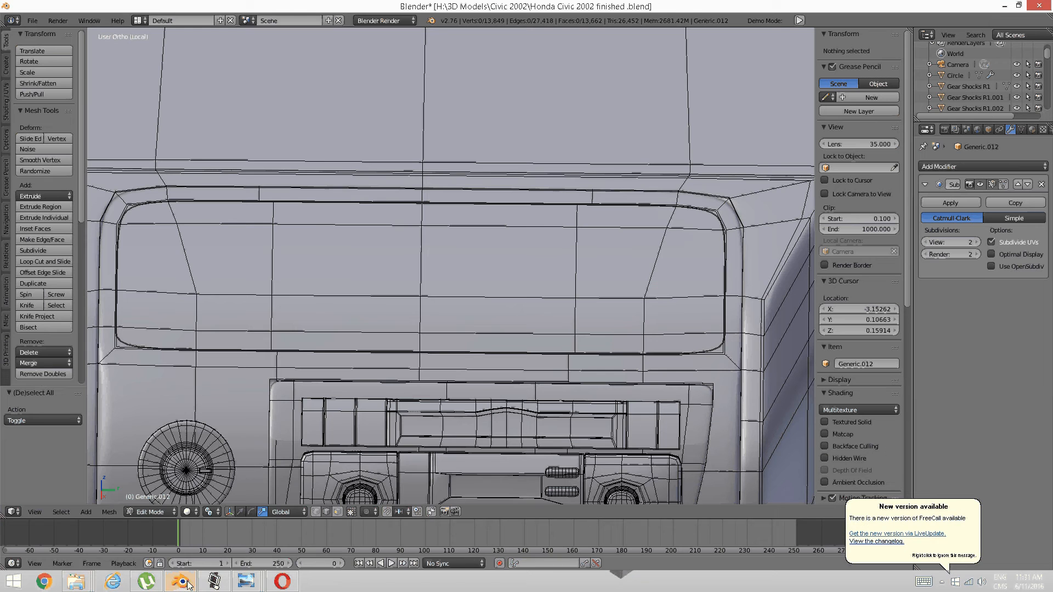
{"action": "key", "text": "ctrl+r"}
{"action": "left_click", "coordinate": [384, 281]}
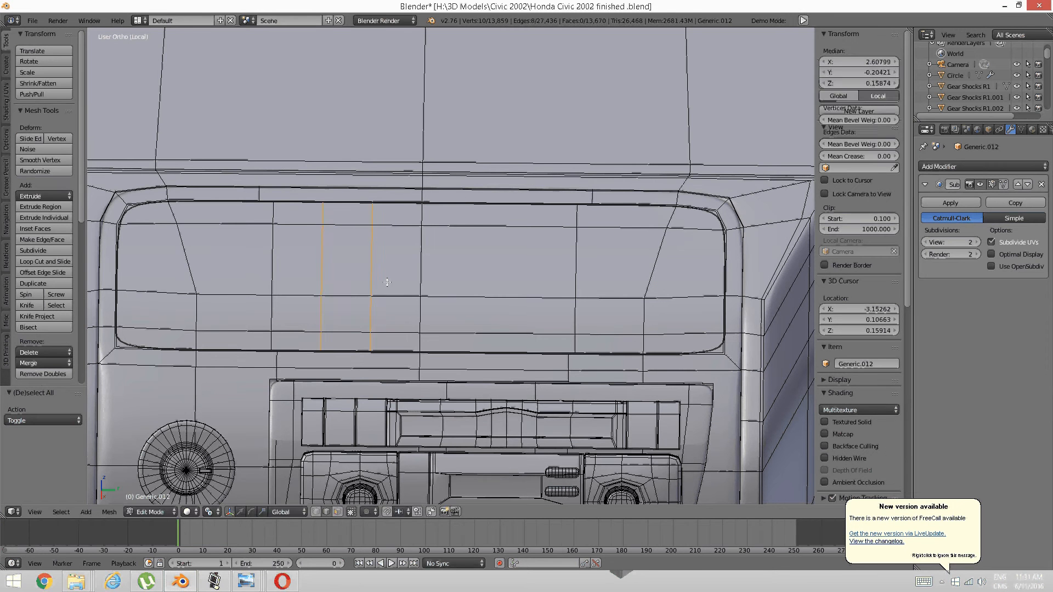
{"action": "left_click", "coordinate": [465, 277]}
Add two vertical loop cuts between the panel's centre line and the right straightened edge run.
{"action": "key", "text": "ctrl+r"}
{"action": "scroll", "coordinate": [472, 277], "scroll_direction": "up", "scroll_amount": 1}
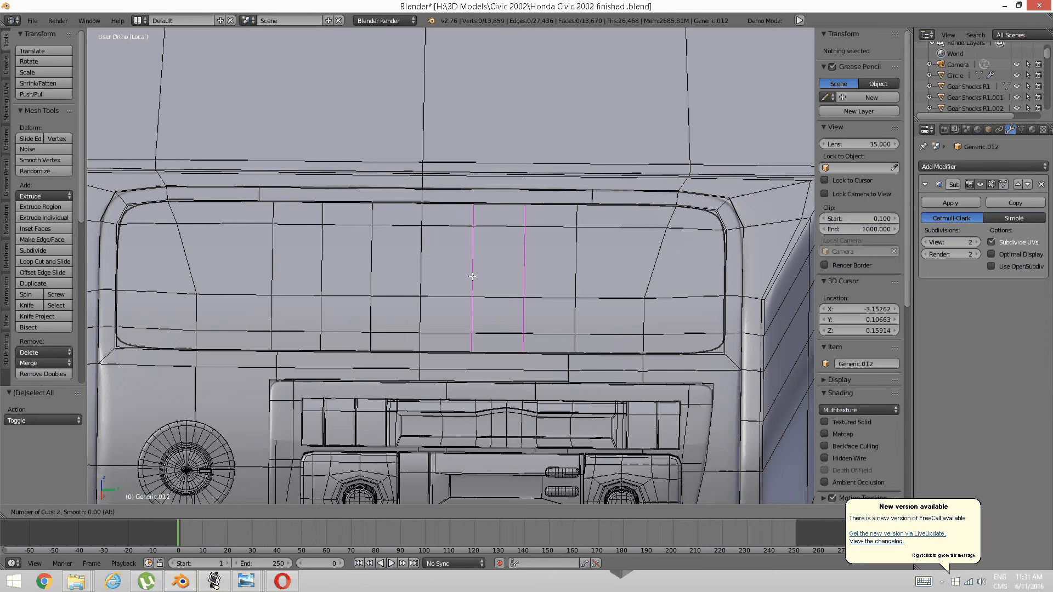
{"action": "left_click", "coordinate": [448, 301]}
{"action": "key", "text": "a"}
{"action": "mouse_move", "coordinate": [409, 306]}
{"action": "middle_mouse_down"}
{"action": "mouse_move", "coordinate": [420, 305]}
{"action": "mouse_move", "coordinate": [408, 278]}
{"action": "mouse_move", "coordinate": [403, 301]}
{"action": "middle_mouse_up"}
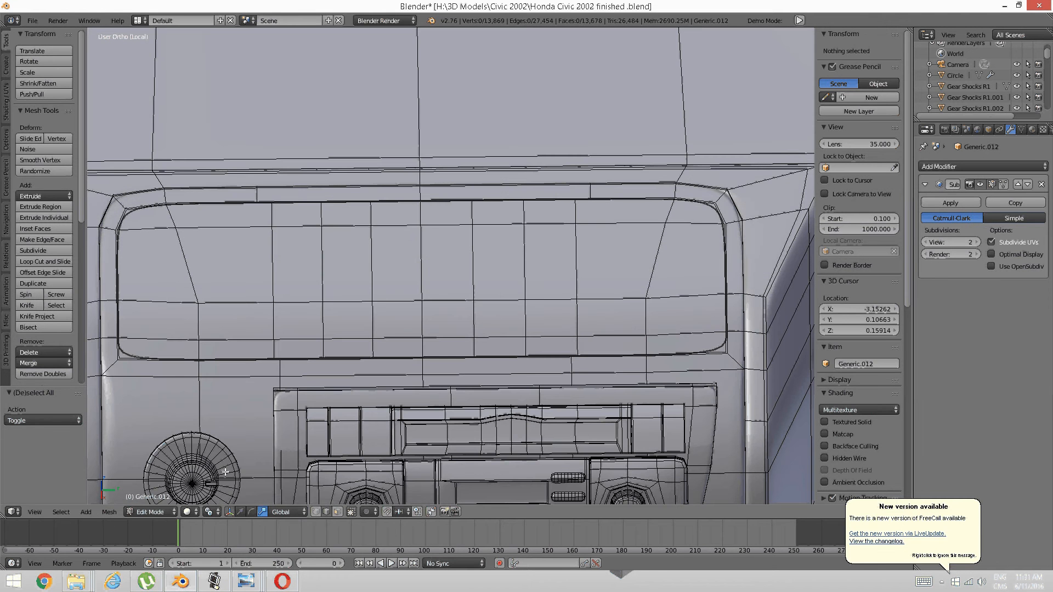
Check the console reference photo and select the nearest vertical edge run on both sides of the vent panel's centre line.
{"action": "mouse_move", "coordinate": [247, 581]}
{"action": "left_click", "coordinate": [387, 518]}
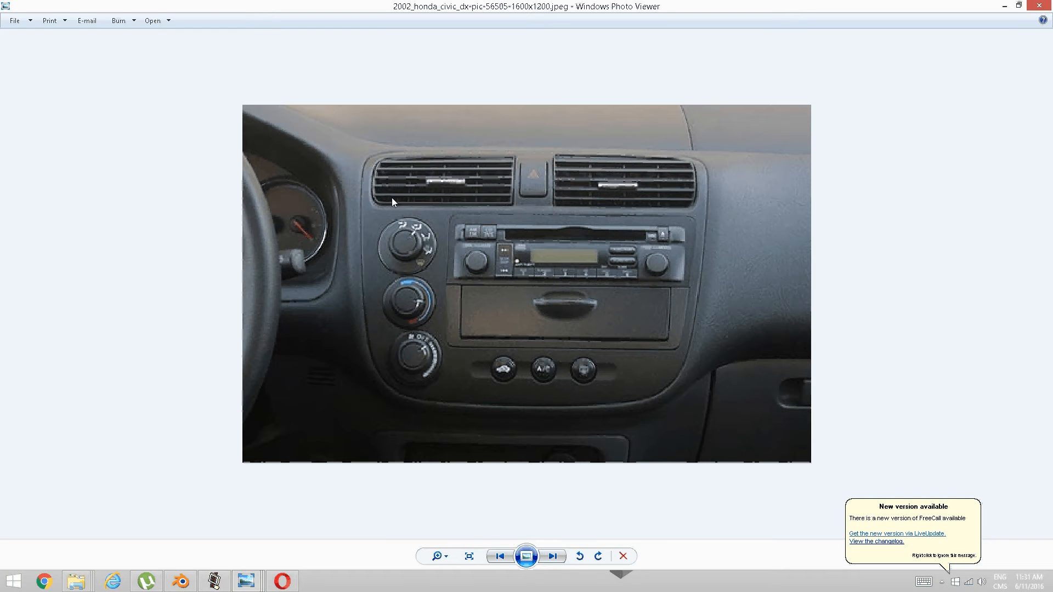
{"action": "left_click", "coordinate": [210, 586]}
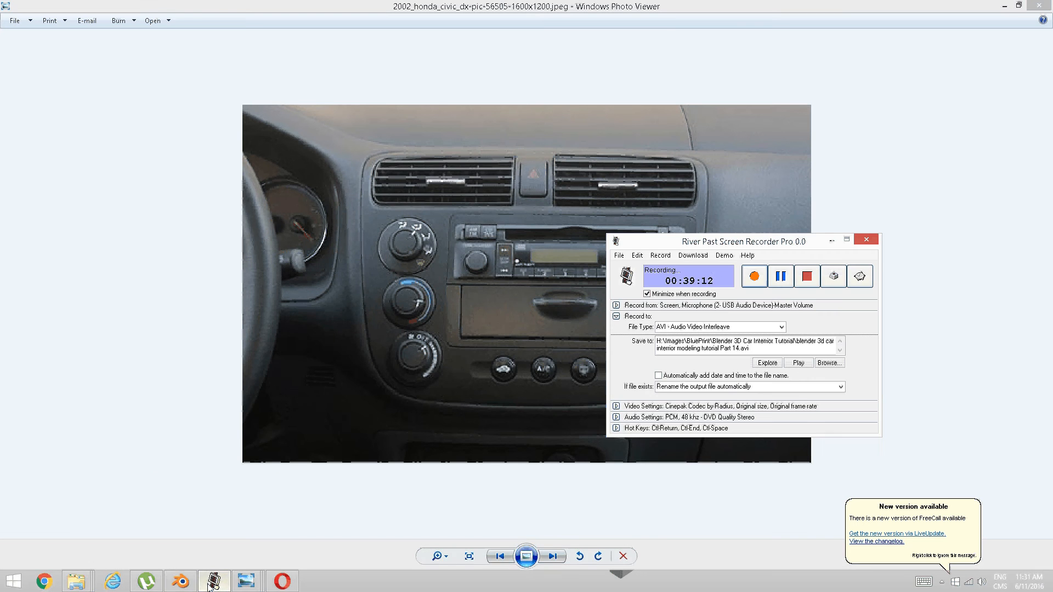
{"action": "left_click", "coordinate": [185, 587]}
{"action": "scroll", "coordinate": [393, 341], "scroll_direction": "up", "scroll_amount": 3}
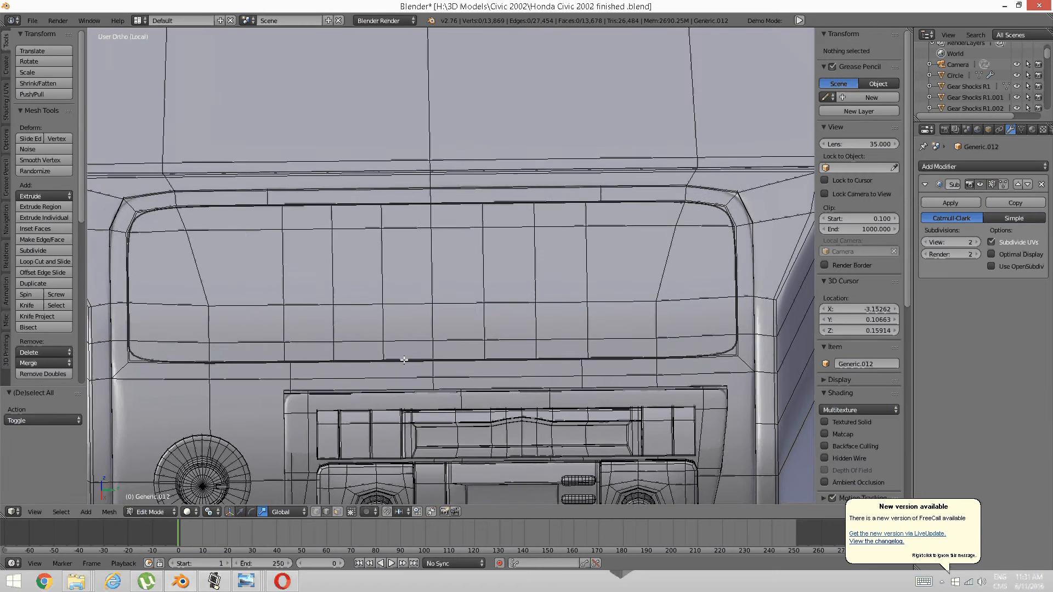
{"action": "right_click", "coordinate": [364, 337], "text": "alt"}
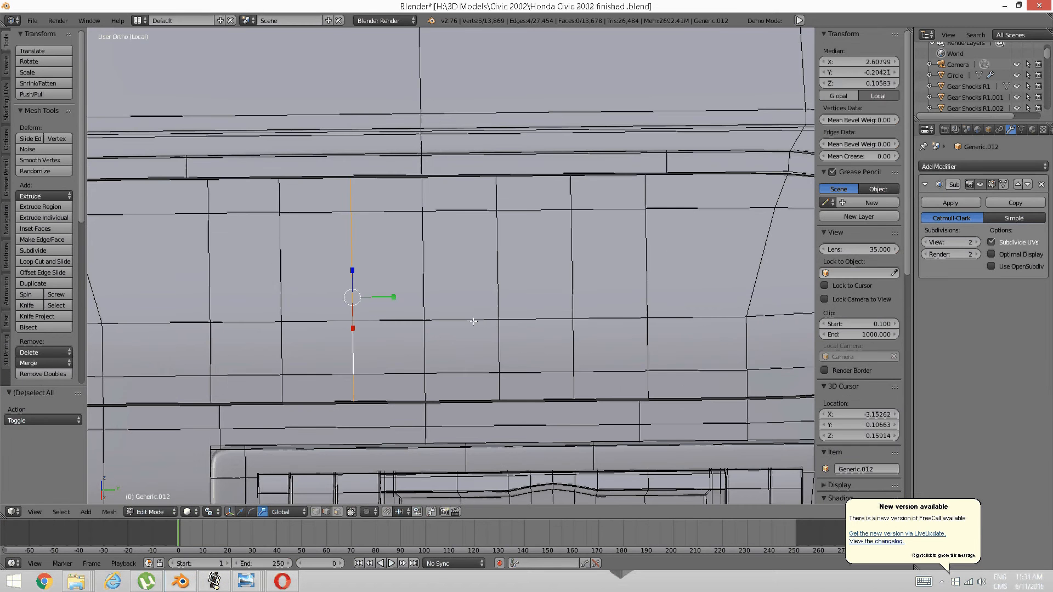
{"action": "right_click", "coordinate": [500, 345], "text": "alt+shift"}
{"action": "key", "text": "ctrl+r"}
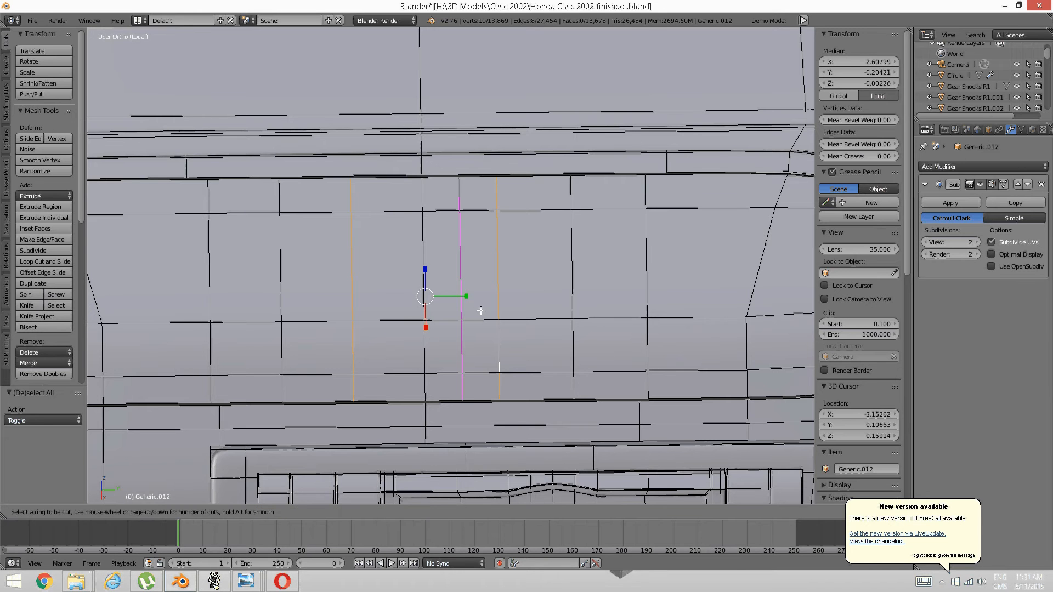
{"action": "key", "text": "Escape"}
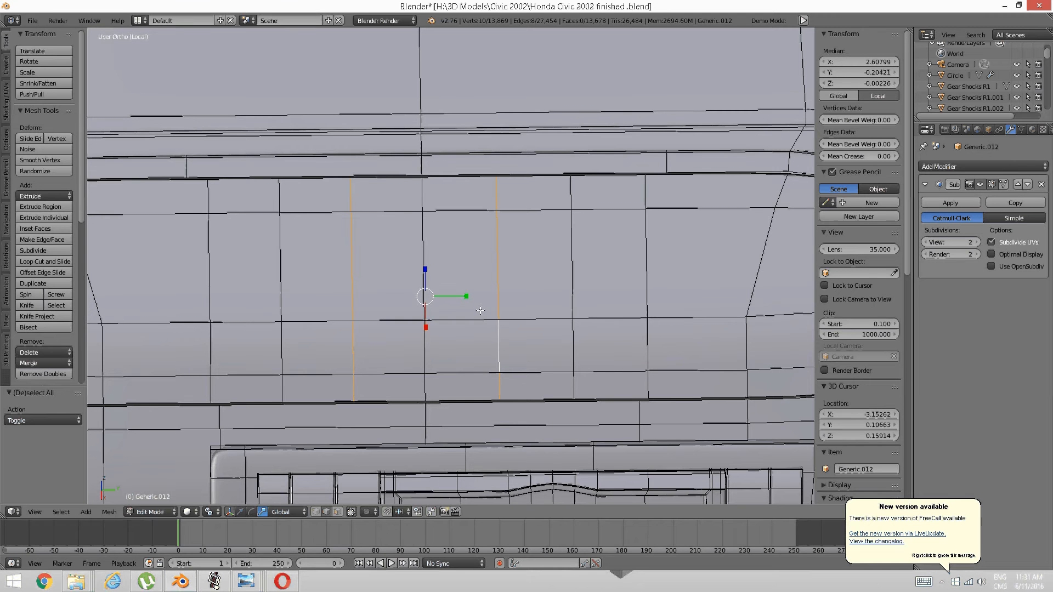
{"action": "key", "text": "ctrl+s"}
Try bevelling the two selected vertical edge runs and undo the bevel.
{"action": "key", "text": "ctrl+e"}
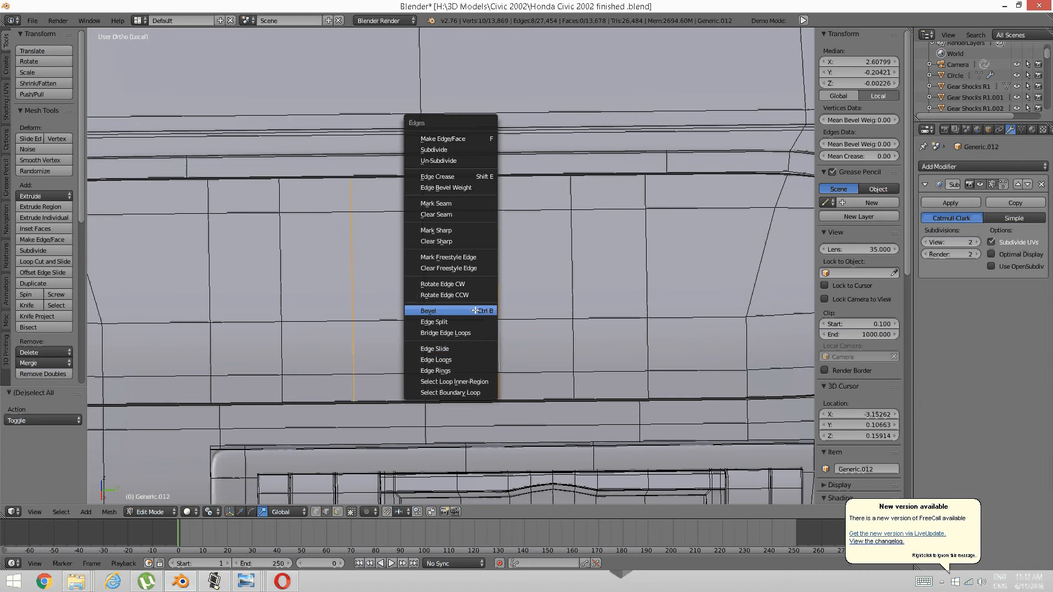
{"action": "left_click", "coordinate": [480, 349]}
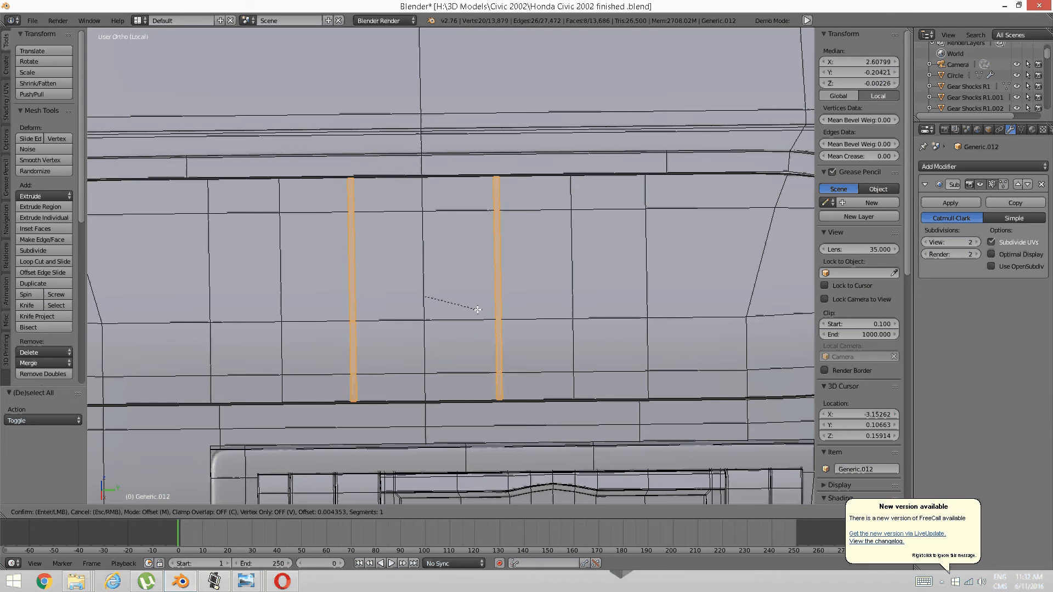
{"action": "left_click", "coordinate": [492, 309]}
{"action": "key", "text": "a"}
{"action": "middle_click_drag", "start_coordinate": [492, 308], "coordinate": [486, 305]}
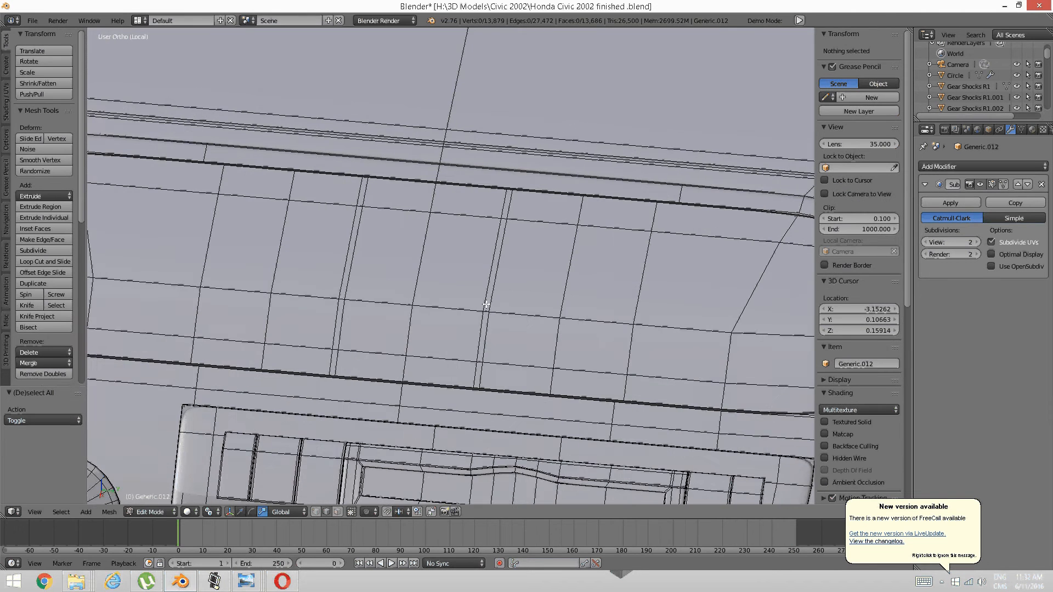
{"action": "key", "text": "ctrl+z"}
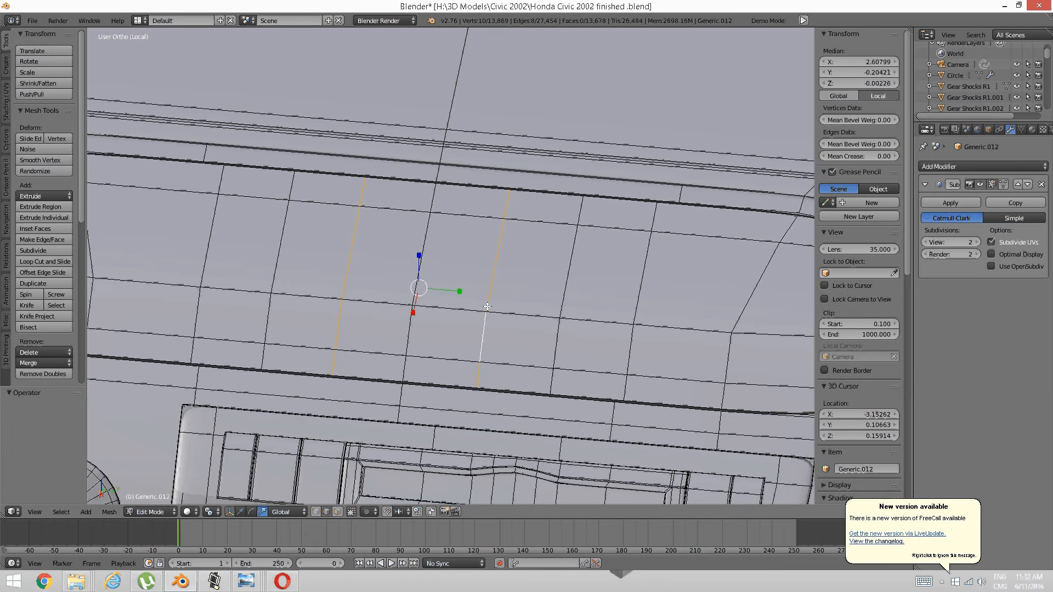
Bevel the two selected edge runs by 0.002 and delete the narrow faces created, splitting the panel into three sections.
{"action": "key", "text": "ctrl+e"}
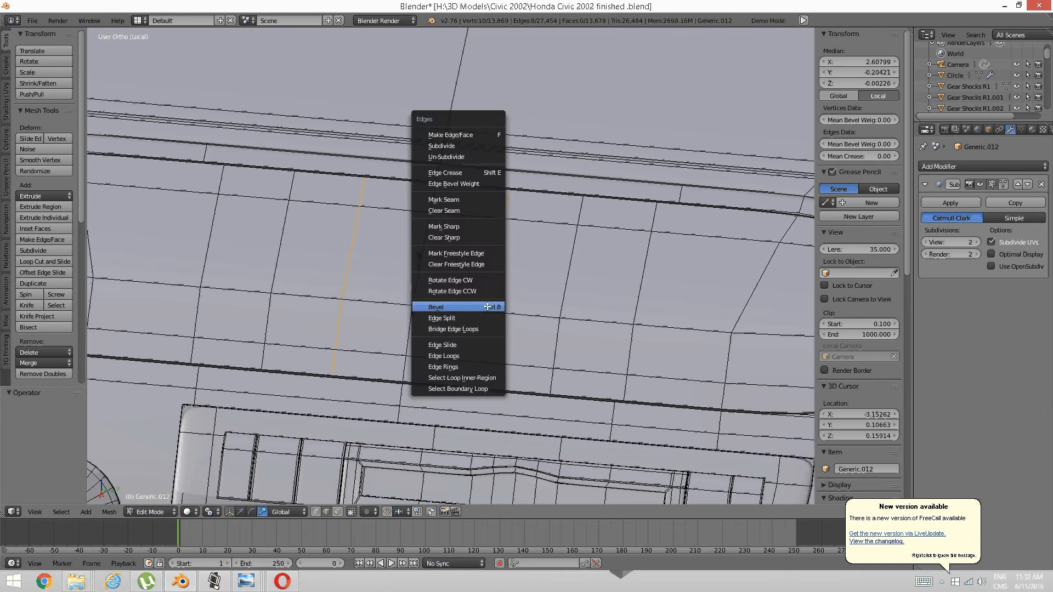
{"action": "left_click", "coordinate": [488, 306]}
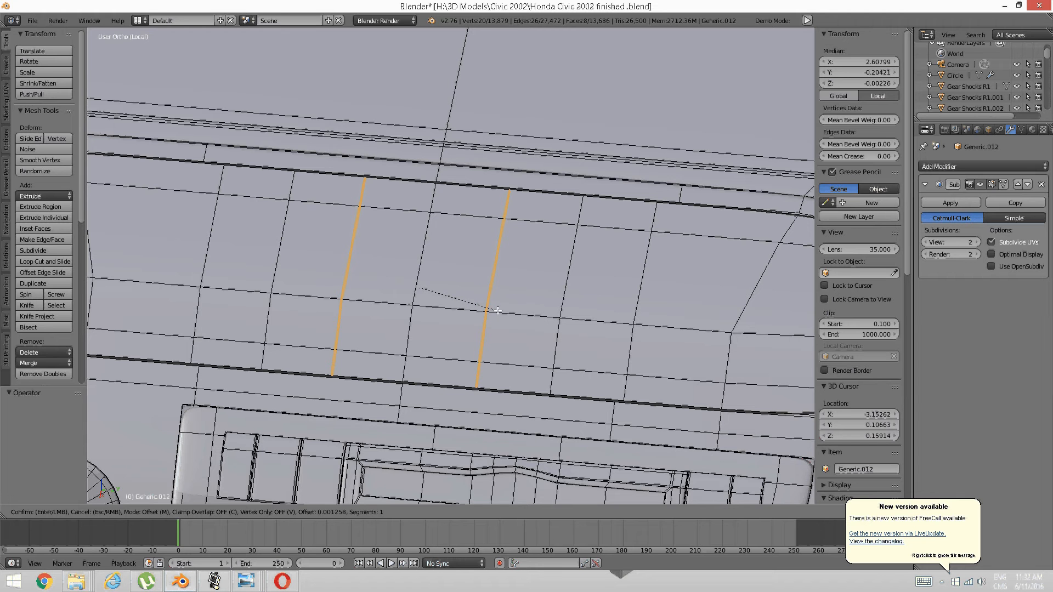
{"action": "left_click", "coordinate": [496, 309]}
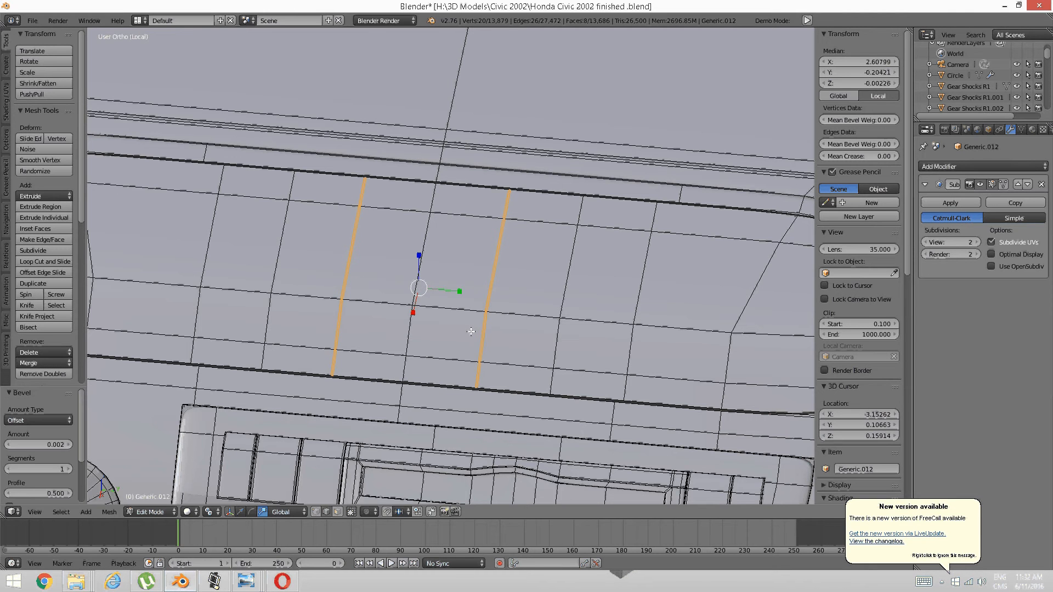
{"action": "key", "text": "x"}
{"action": "left_click", "coordinate": [471, 332]}
Add a vertical loop cut in the panel's centre section and slide it close to the left gap.
{"action": "scroll", "coordinate": [439, 335], "scroll_direction": "down", "scroll_amount": 3}
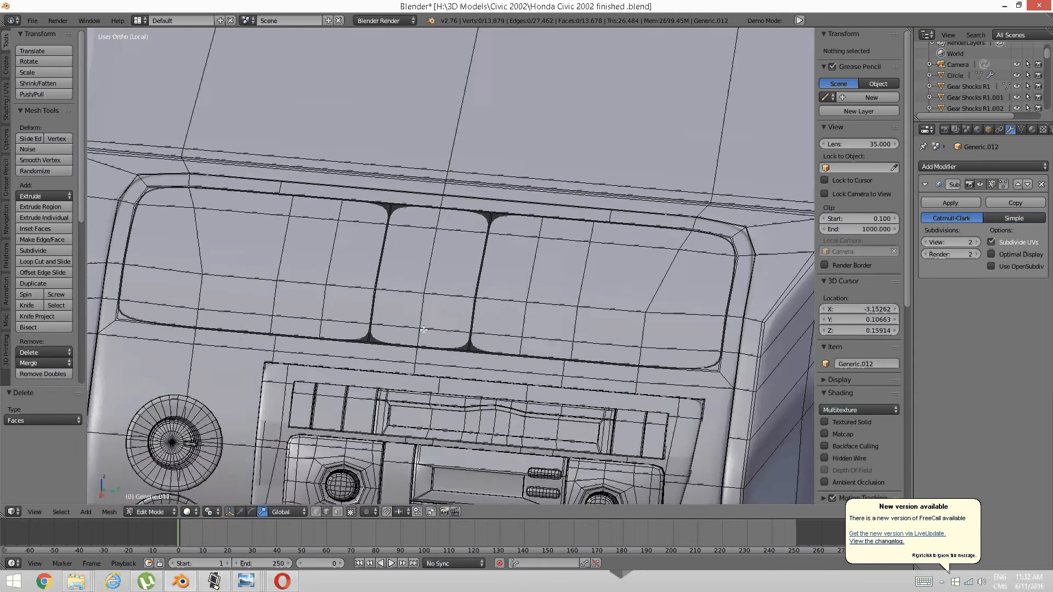
{"action": "scroll", "coordinate": [434, 336], "scroll_direction": "up", "scroll_amount": 3}
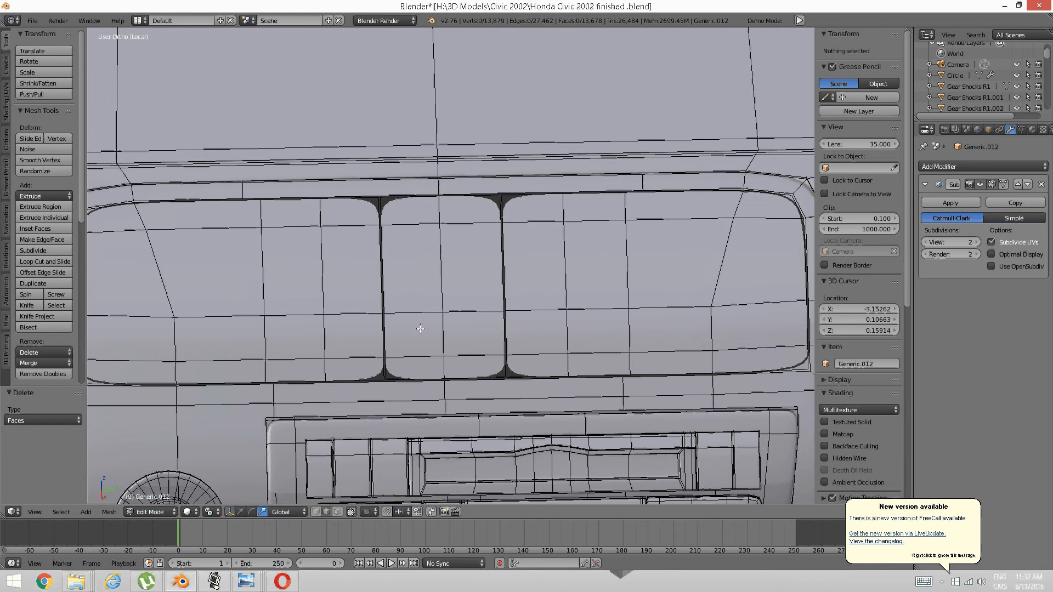
{"action": "key", "text": "ctrl+r"}
{"action": "left_click", "coordinate": [401, 316]}
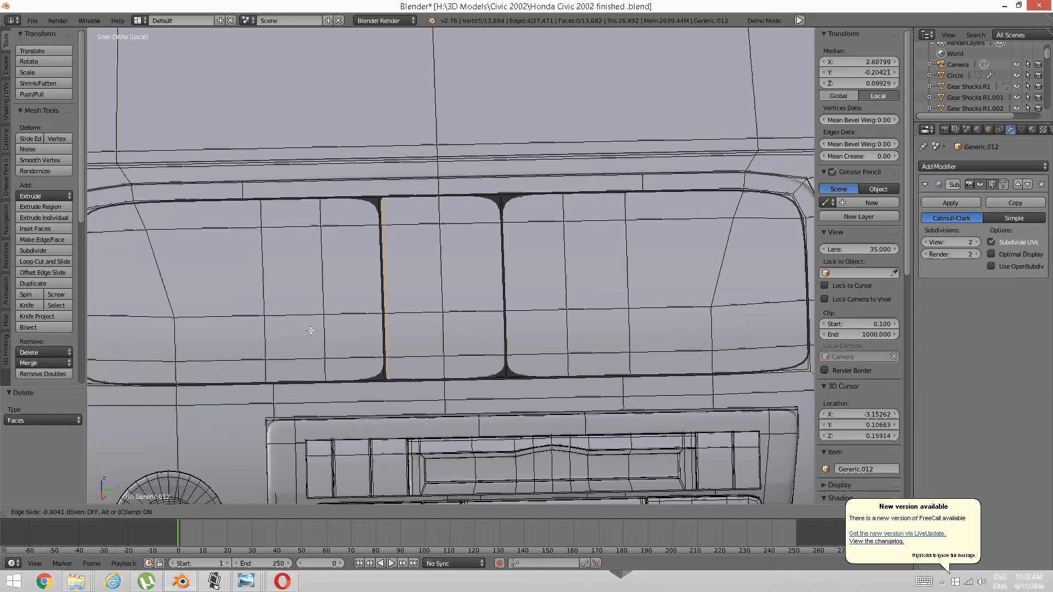
{"action": "left_click", "coordinate": [310, 332]}
{"action": "key", "text": "a"}
Add a vertical loop cut in the panel's centre section and slide it close to the right gap.
{"action": "scroll", "coordinate": [439, 329], "scroll_direction": "up", "scroll_amount": 3}
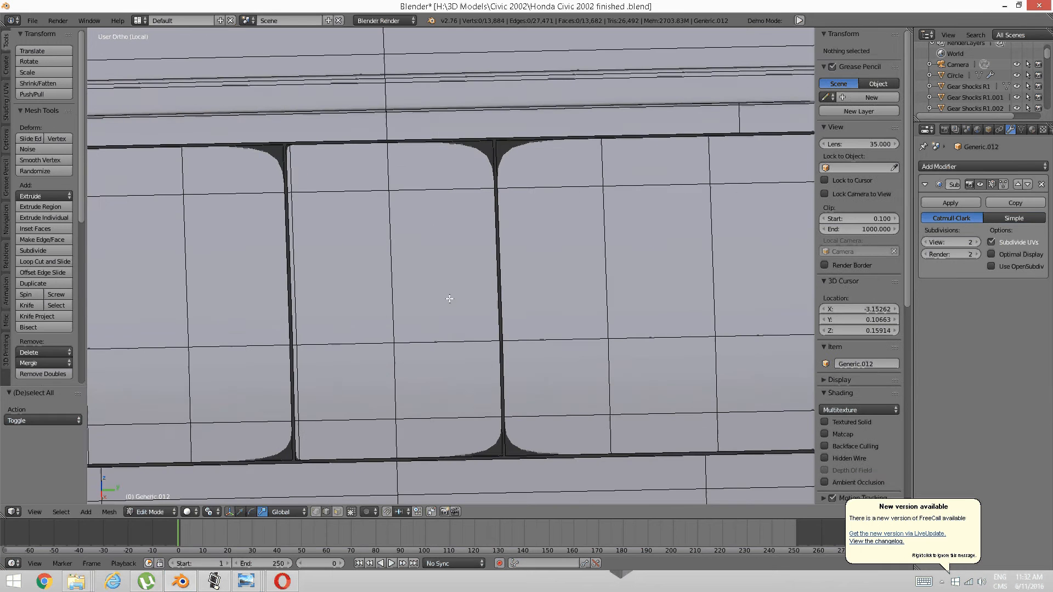
{"action": "key", "text": "ctrl+r"}
{"action": "left_click", "coordinate": [455, 323]}
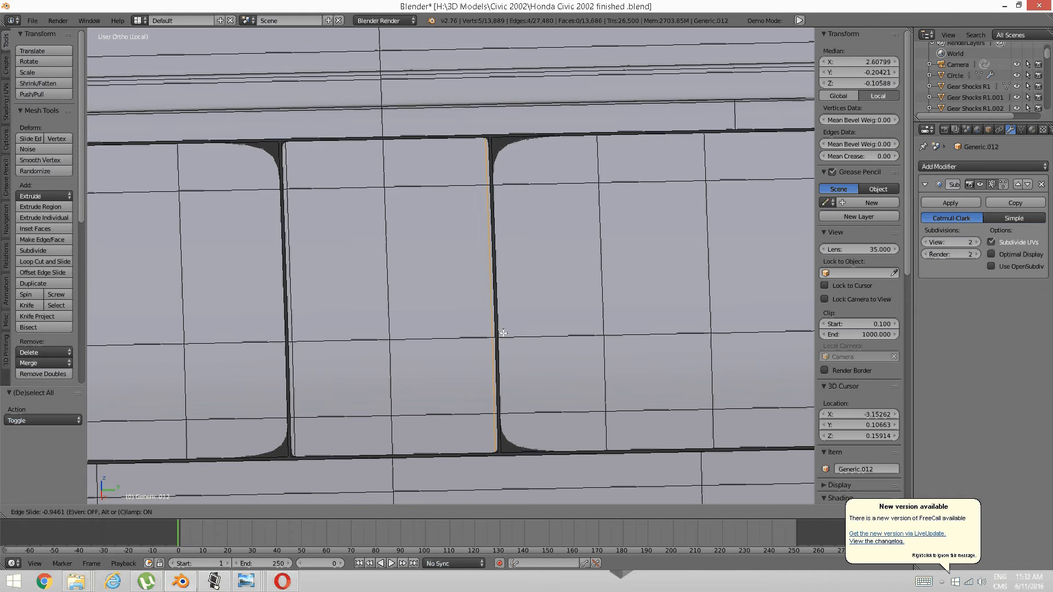
{"action": "left_click", "coordinate": [504, 332]}
{"action": "key", "text": "a"}
Add a vertical loop cut in the panel's right section and move it about 0.045 along Y towards the gap.
{"action": "key", "text": "ctrl+r"}
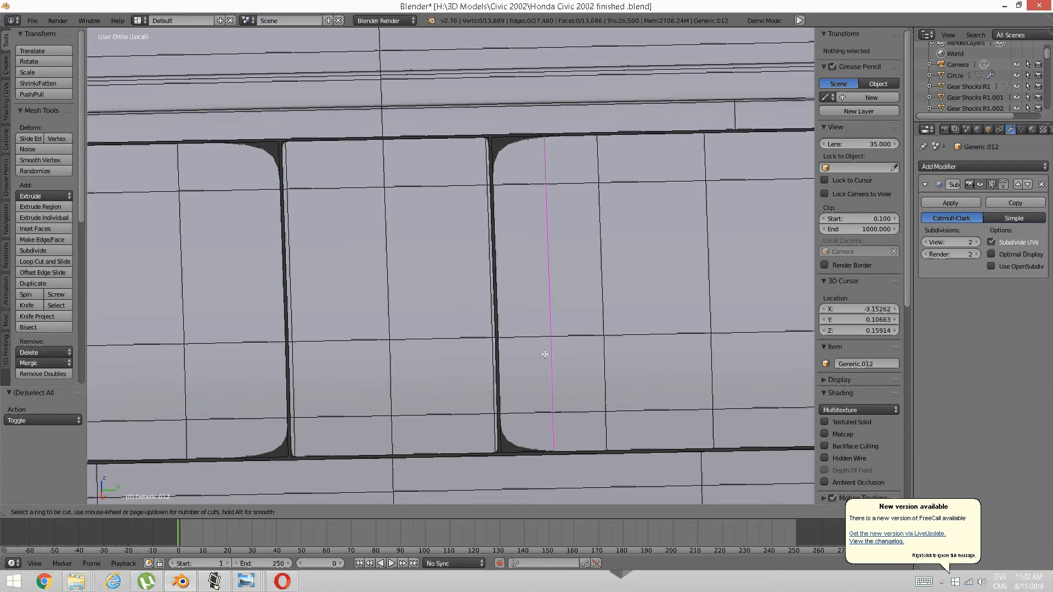
{"action": "left_click", "coordinate": [516, 353]}
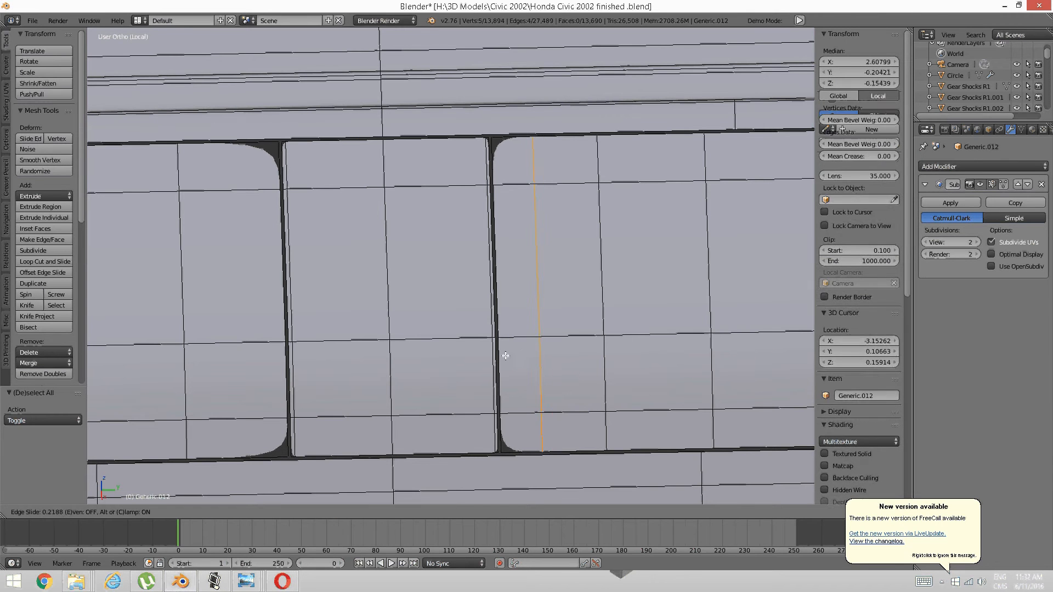
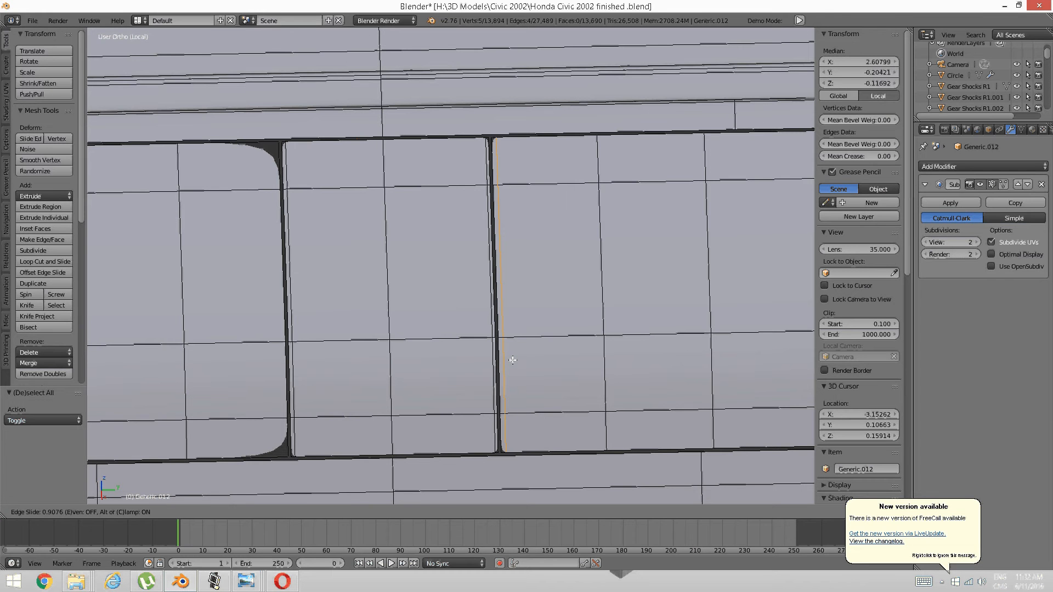
{"action": "right_click", "coordinate": [513, 360]}
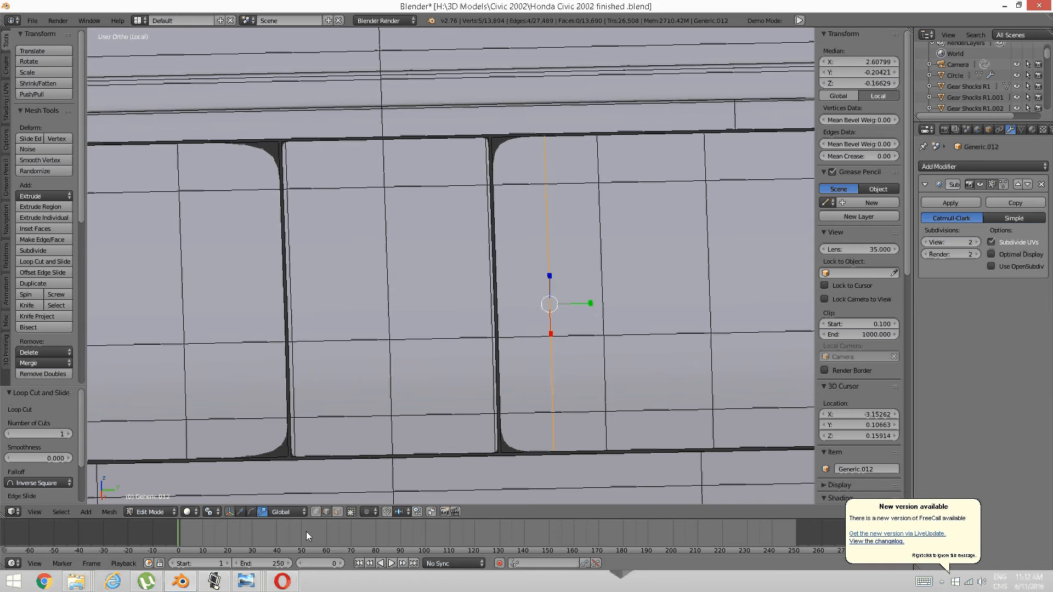
{"action": "left_click", "coordinate": [240, 511]}
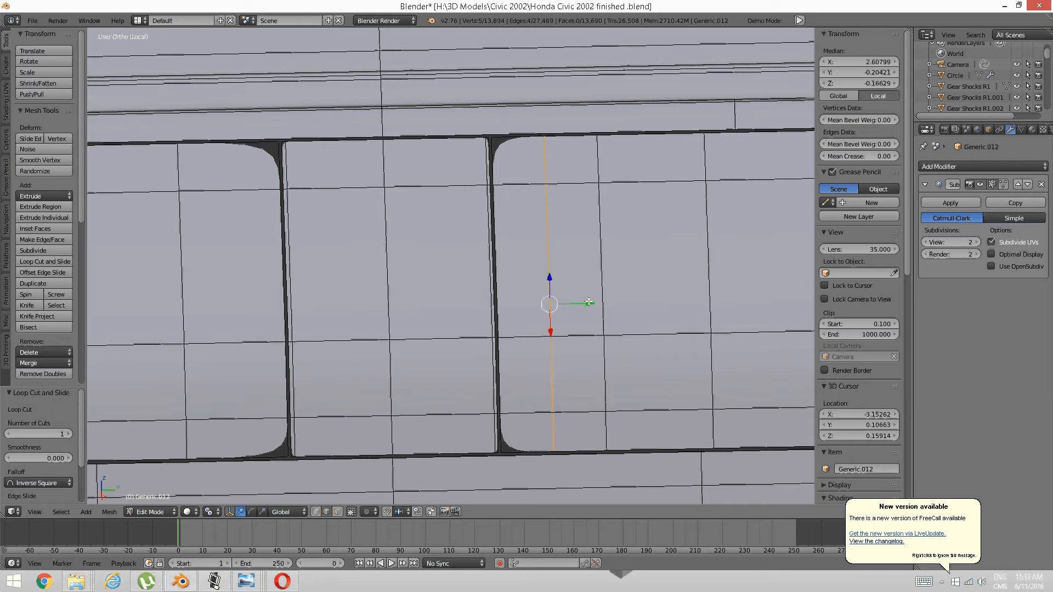
{"action": "key", "text": "g"}
{"action": "key", "text": "g"}
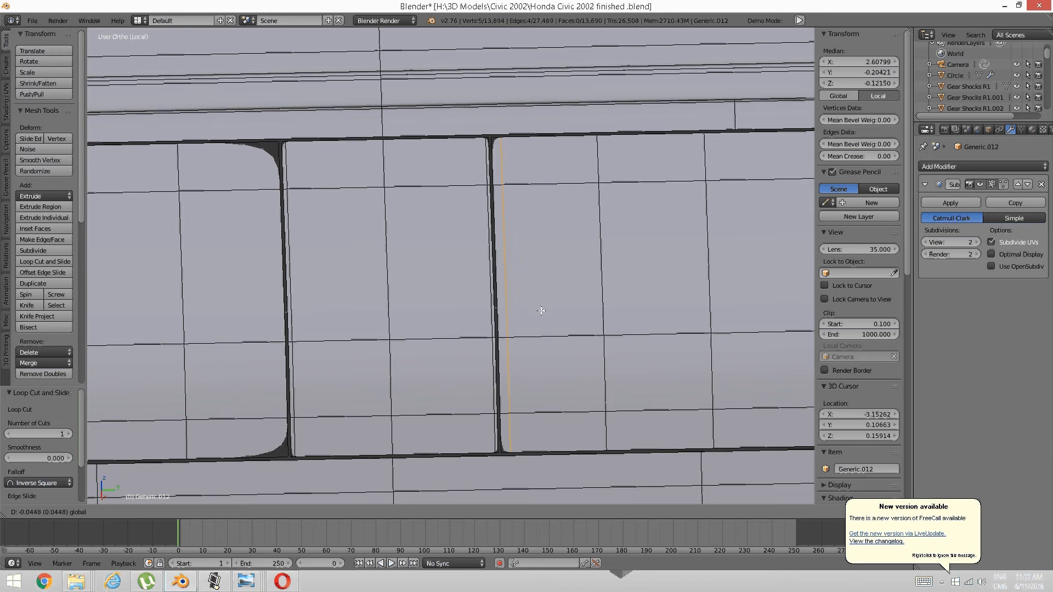
{"action": "left_click", "coordinate": [541, 311]}
{"action": "key", "text": "a"}
Add a vertical loop cut in the panel's left section and slide it close to the gap beside the centre section.
{"action": "middle_click_drag", "start_coordinate": [355, 322], "coordinate": [504, 320], "text": "shift"}
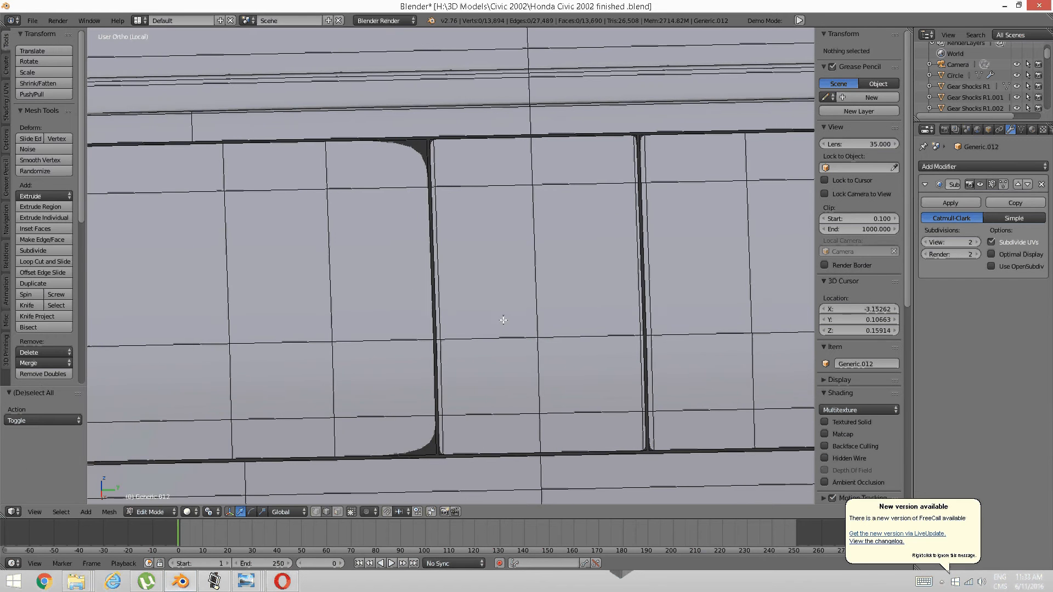
{"action": "key", "text": "ctrl+r"}
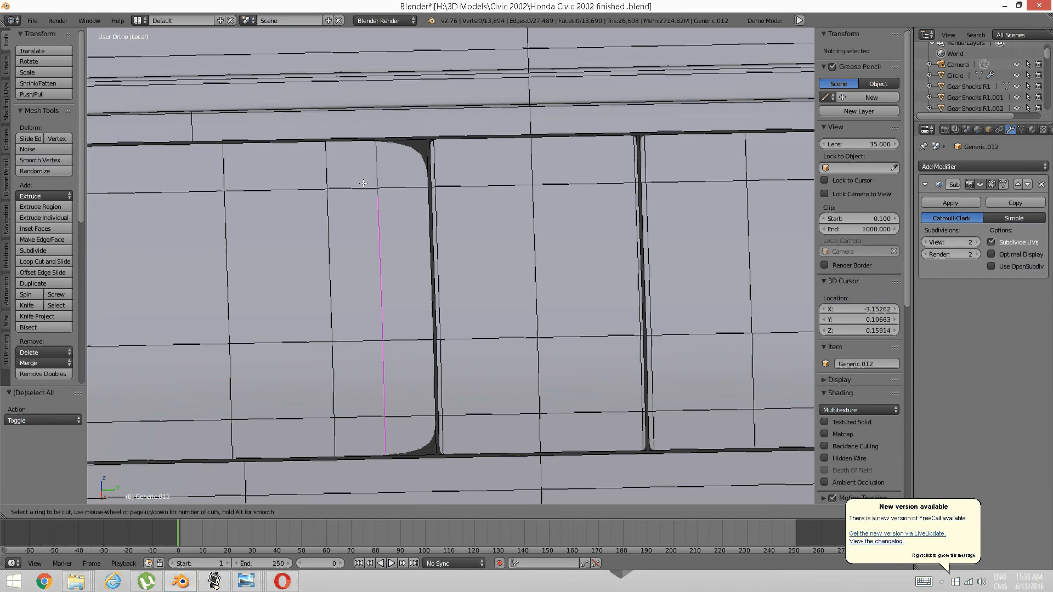
{"action": "left_click", "coordinate": [384, 181]}
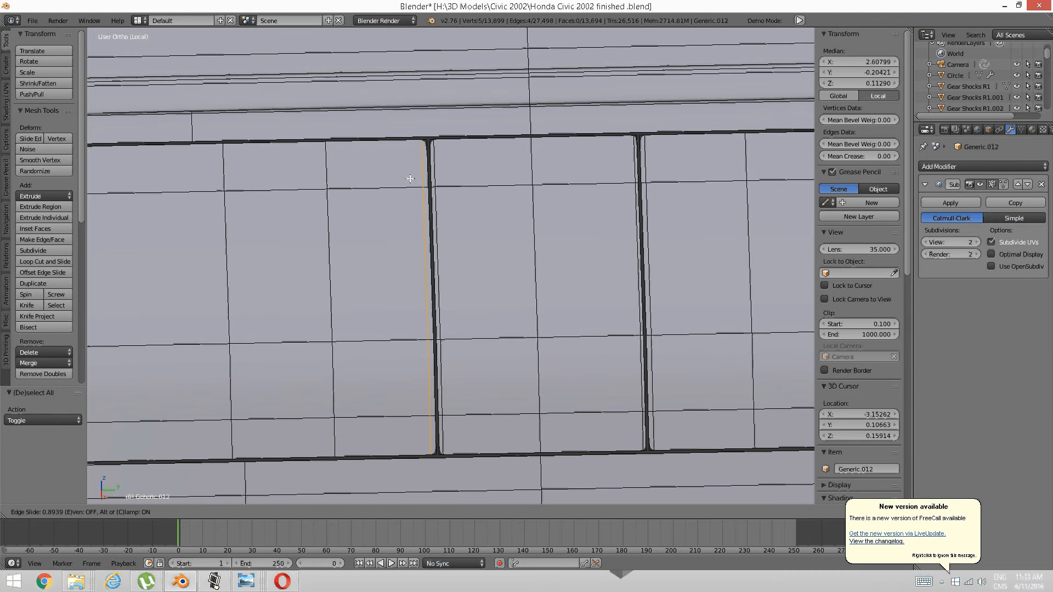
{"action": "left_click", "coordinate": [411, 178]}
{"action": "key", "text": "a"}
Switch to face selection and select all the large faces of the panel's left section, excluding the narrow strip beside the gap.
{"action": "scroll", "coordinate": [417, 236], "scroll_direction": "down", "scroll_amount": 4}
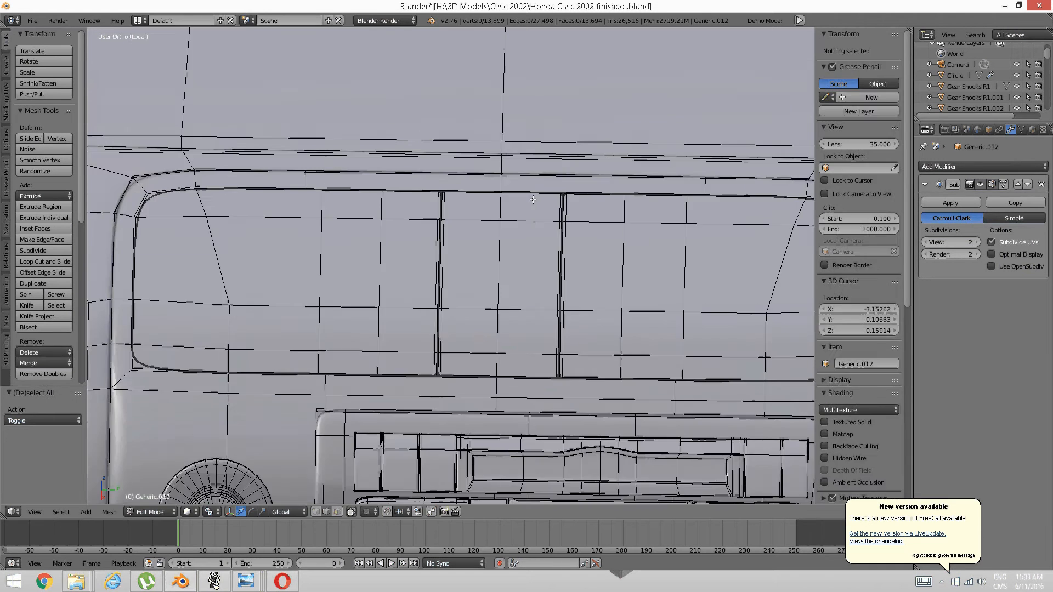
{"action": "key", "text": "ctrl+Tab"}
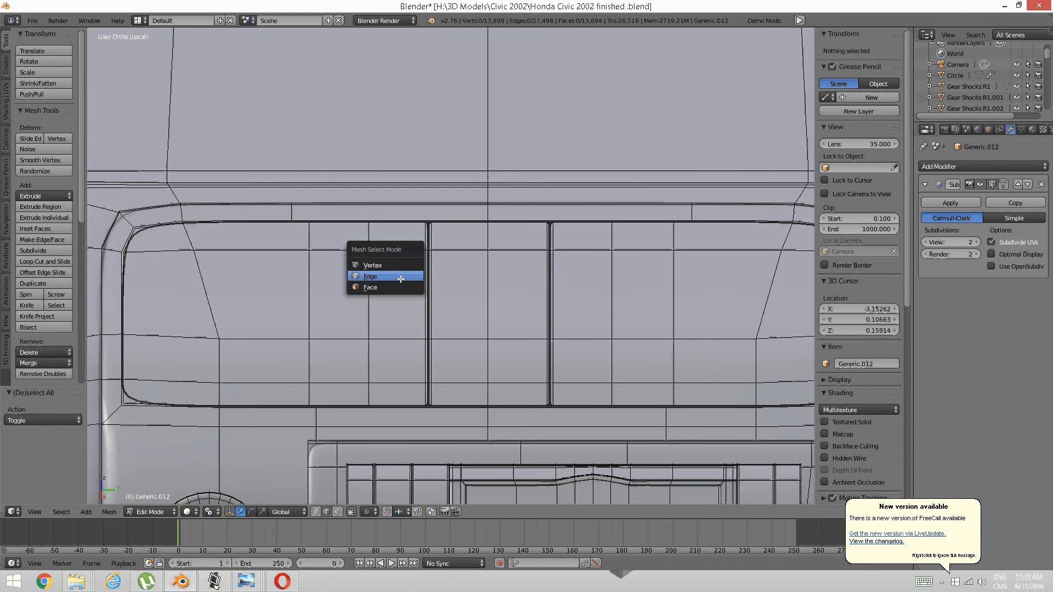
{"action": "left_click", "coordinate": [392, 287]}
{"action": "key", "text": "ctrl+Tab"}
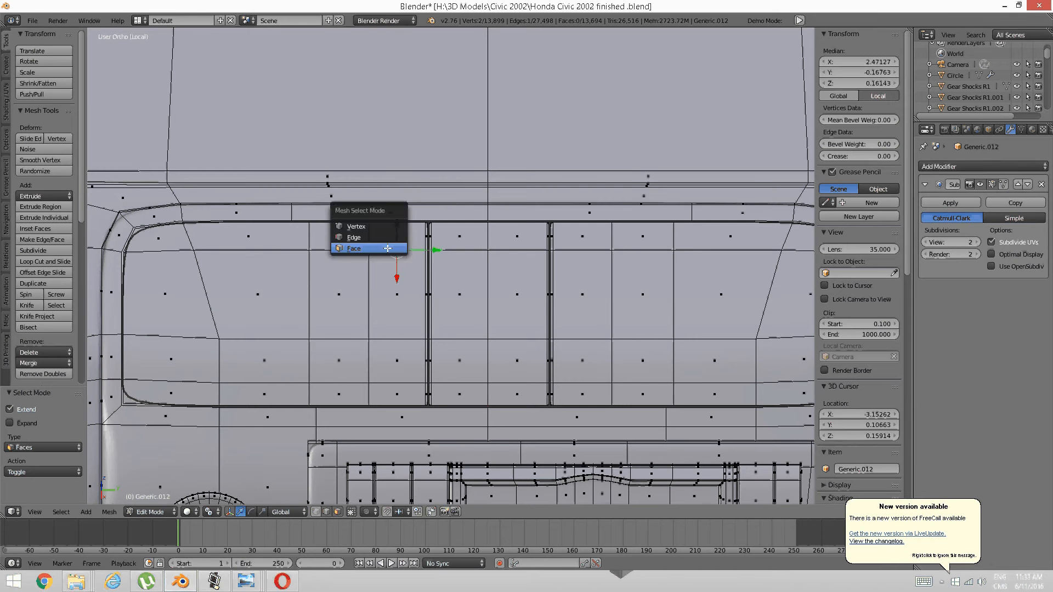
{"action": "left_click", "coordinate": [387, 248]}
{"action": "right_click", "coordinate": [391, 243]}
{"action": "right_click", "coordinate": [394, 285], "text": "shift"}
{"action": "right_click", "coordinate": [397, 371], "text": "shift"}
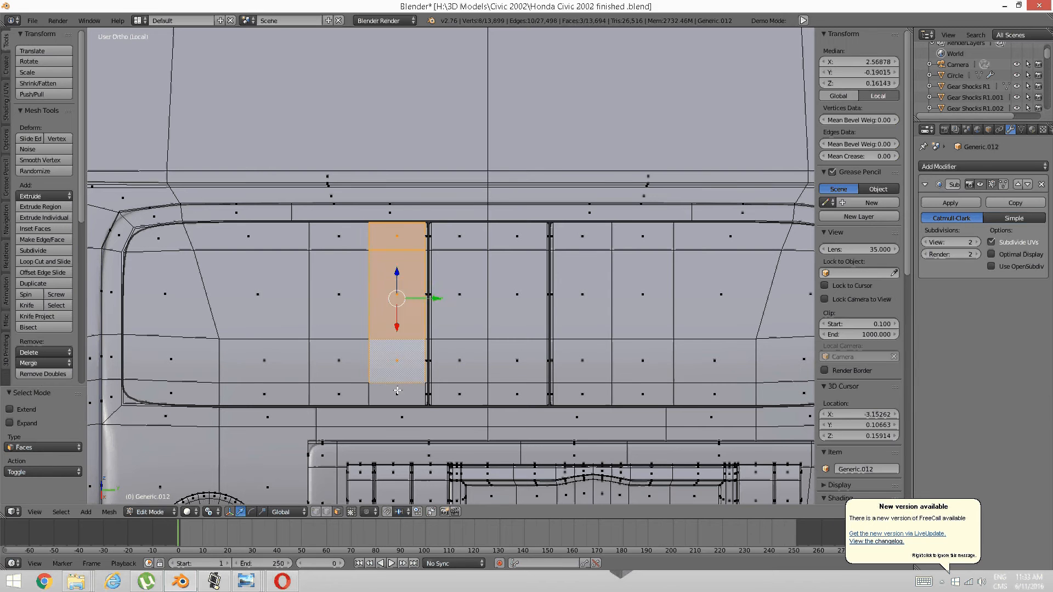
{"action": "right_click", "coordinate": [397, 394], "text": "shift"}
{"action": "right_click", "coordinate": [339, 394], "text": "shift"}
{"action": "right_click", "coordinate": [264, 394], "text": "shift"}
{"action": "right_click", "coordinate": [171, 394], "text": "shift"}
{"action": "right_click", "coordinate": [171, 370], "text": "shift"}
{"action": "right_click", "coordinate": [172, 370], "text": "shift"}
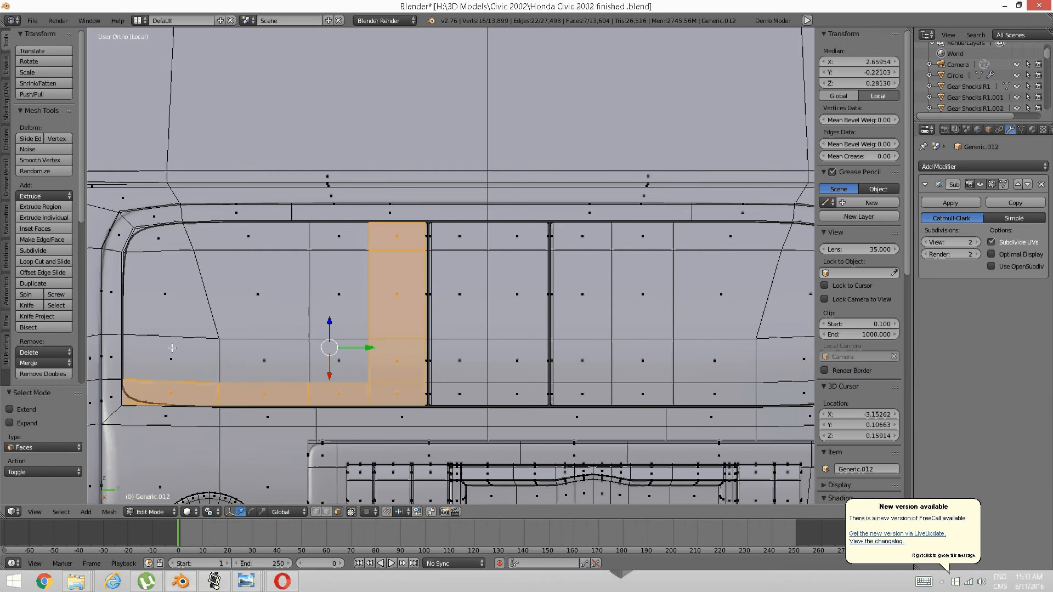
{"action": "right_click", "coordinate": [171, 369], "text": "shift"}
{"action": "right_click", "coordinate": [173, 279], "text": "shift"}
{"action": "right_click", "coordinate": [158, 236], "text": "shift"}
{"action": "right_click", "coordinate": [248, 236], "text": "shift"}
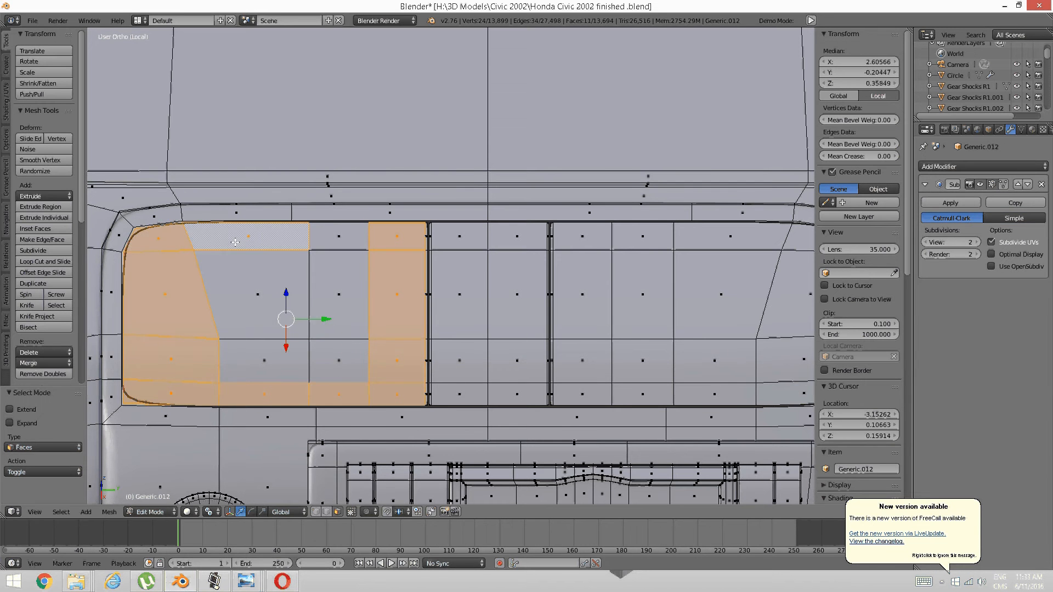
{"action": "right_click", "coordinate": [258, 295], "text": "shift"}
{"action": "right_click", "coordinate": [264, 361], "text": "shift"}
{"action": "right_click", "coordinate": [339, 361], "text": "shift"}
{"action": "right_click", "coordinate": [339, 295], "text": "shift"}
{"action": "right_click", "coordinate": [340, 247], "text": "shift"}
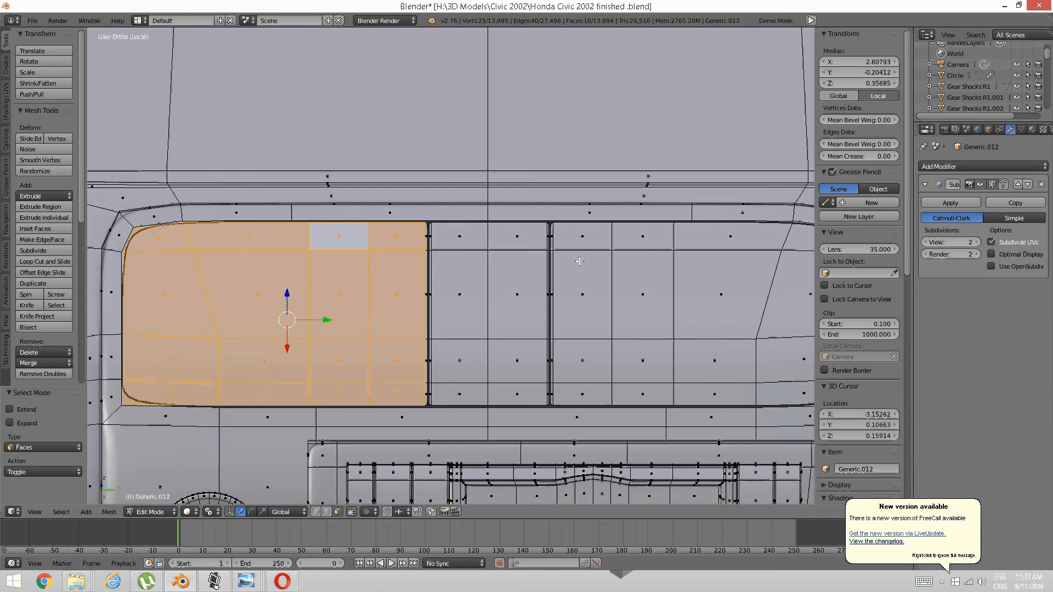
Add all the large faces of the panel's right section to the selection, excluding the narrow strip beside the gap.
{"action": "middle_click_drag", "start_coordinate": [351, 258], "coordinate": [157, 236], "text": "shift"}
{"action": "right_click", "coordinate": [388, 215], "text": "shift"}
{"action": "right_click", "coordinate": [388, 273], "text": "shift"}
{"action": "right_click", "coordinate": [391, 357], "text": "shift"}
{"action": "right_click", "coordinate": [389, 372], "text": "shift"}
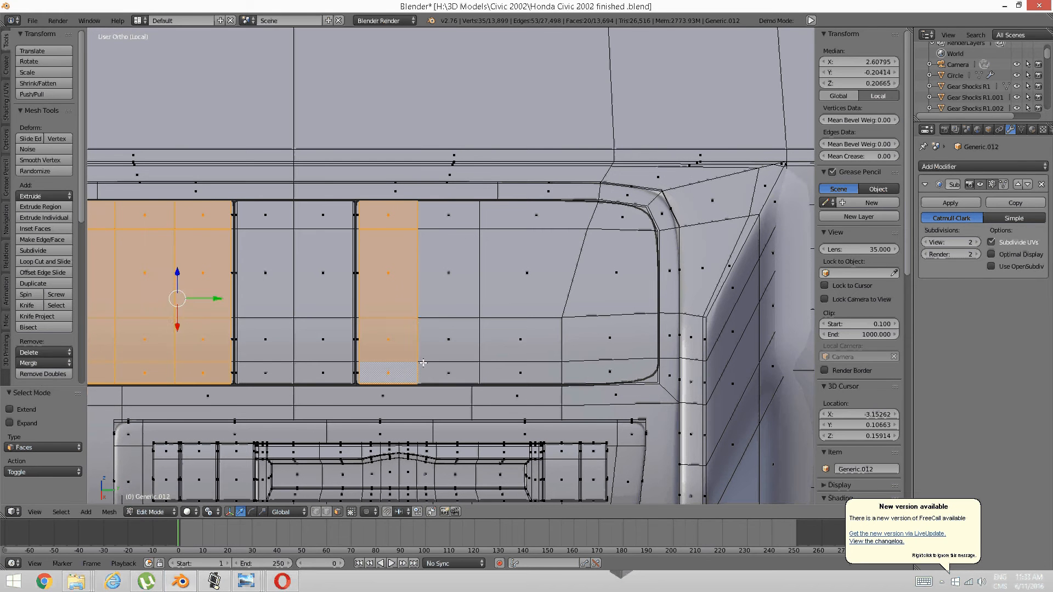
{"action": "right_click", "coordinate": [449, 372], "text": "shift"}
{"action": "right_click", "coordinate": [448, 340], "text": "shift"}
{"action": "right_click", "coordinate": [520, 372], "text": "shift"}
{"action": "right_click", "coordinate": [535, 349], "text": "shift"}
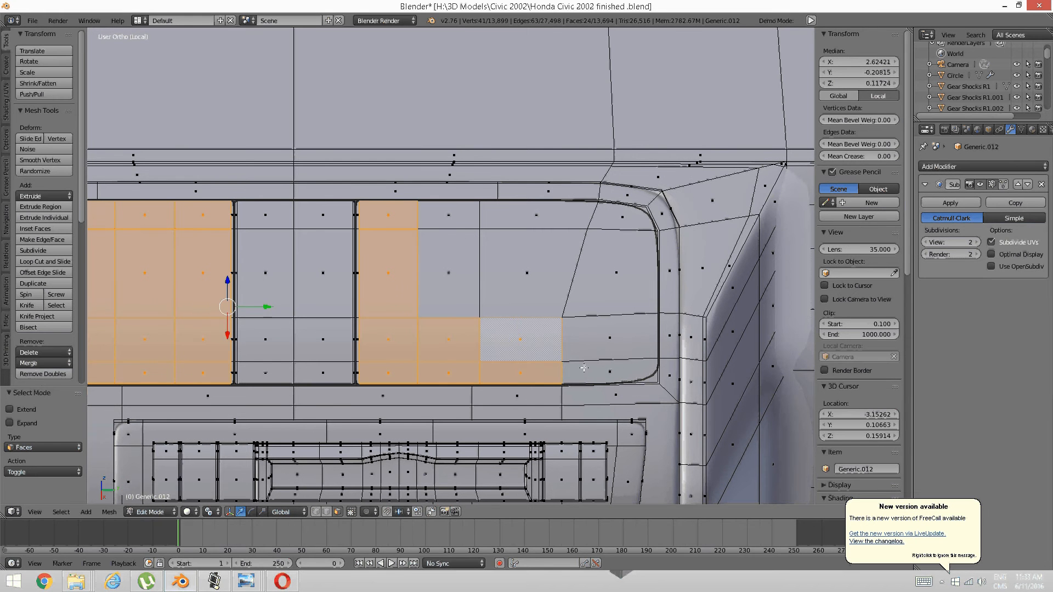
{"action": "right_click", "coordinate": [610, 372], "text": "shift"}
{"action": "right_click", "coordinate": [610, 339], "text": "shift"}
{"action": "right_click", "coordinate": [617, 272], "text": "shift"}
{"action": "right_click", "coordinate": [527, 273], "text": "shift"}
{"action": "right_click", "coordinate": [528, 219], "text": "shift"}
{"action": "right_click", "coordinate": [591, 225], "text": "shift"}
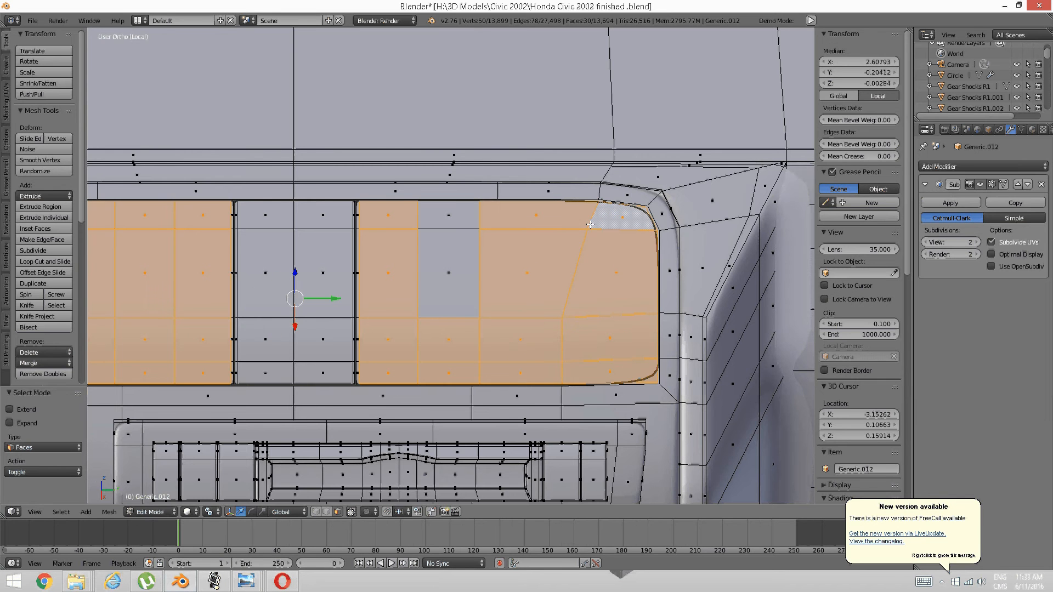
{"action": "right_click", "coordinate": [453, 223], "text": "shift"}
{"action": "right_click", "coordinate": [448, 274], "text": "shift"}
{"action": "scroll", "coordinate": [359, 333], "scroll_direction": "up", "scroll_amount": 6}
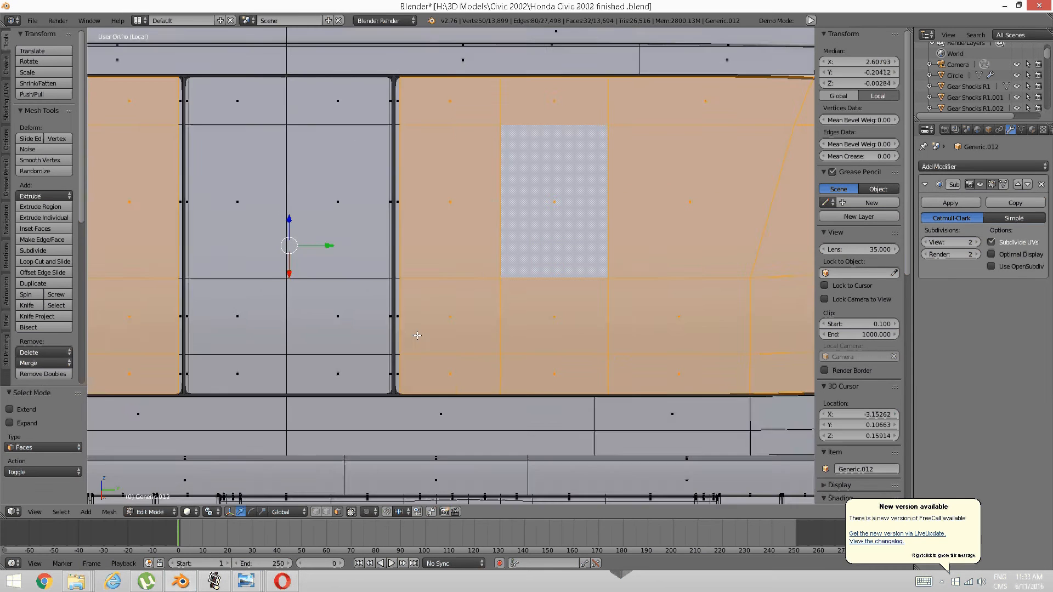
{"action": "right_click", "coordinate": [364, 458], "text": "shift"}
{"action": "right_click", "coordinate": [363, 369], "text": "shift"}
{"action": "middle_click_drag", "start_coordinate": [380, 354], "coordinate": [391, 444], "text": "shift"}
{"action": "right_click", "coordinate": [427, 386], "text": "shift"}
{"action": "scroll", "coordinate": [429, 388], "scroll_direction": "down", "scroll_amount": 2}
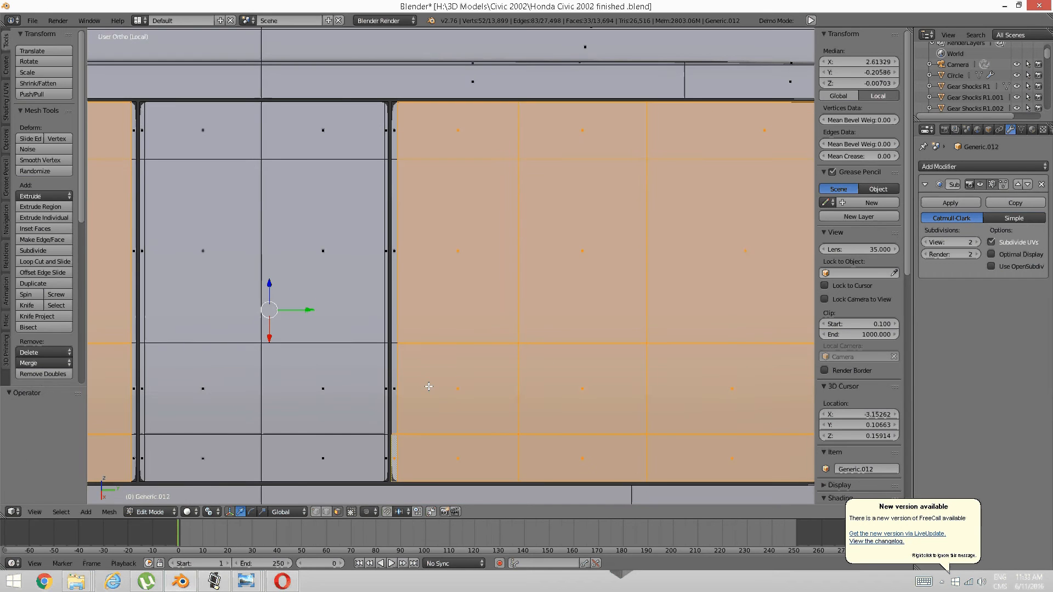
{"action": "right_click", "coordinate": [394, 452], "text": "shift"}
Inset the selected faces of the panel's left and right sections with a thickness of about 0.0118.
{"action": "middle_click_drag", "start_coordinate": [368, 370], "coordinate": [660, 379], "text": "shift"}
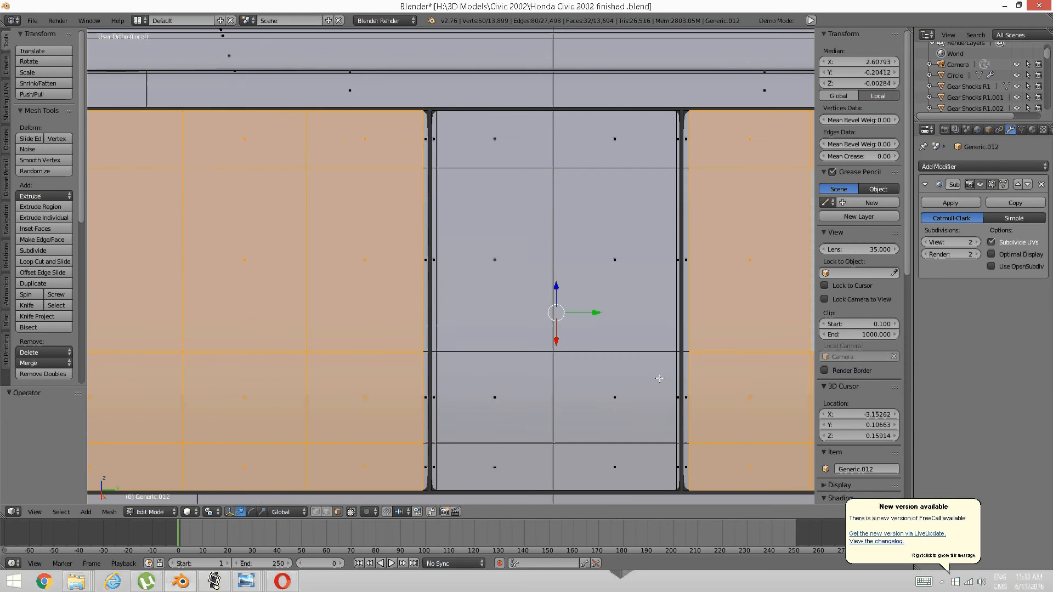
{"action": "key", "text": "i"}
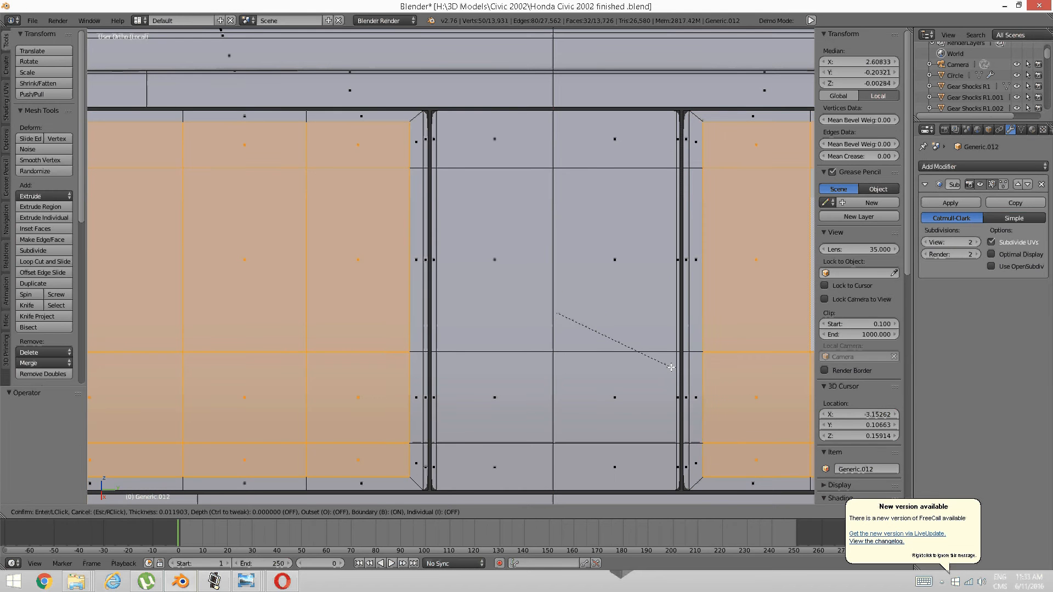
{"action": "left_click", "coordinate": [672, 367]}
{"action": "scroll", "coordinate": [669, 372], "scroll_direction": "down", "scroll_amount": 3}
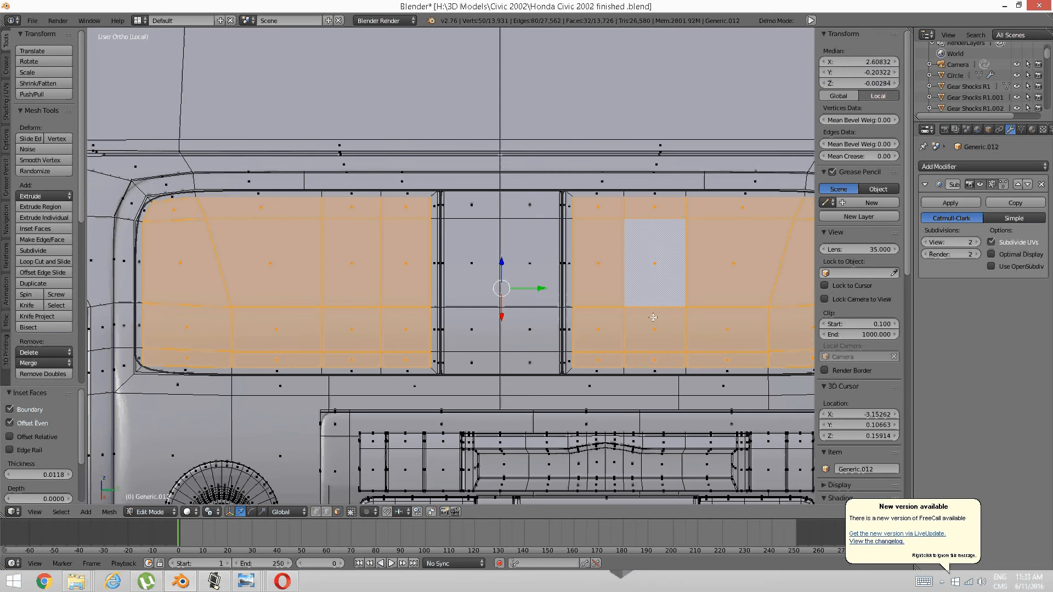
{"action": "middle_click_drag", "start_coordinate": [654, 317], "coordinate": [448, 243]}
{"action": "scroll", "coordinate": [449, 243], "scroll_direction": "up", "scroll_amount": 2}
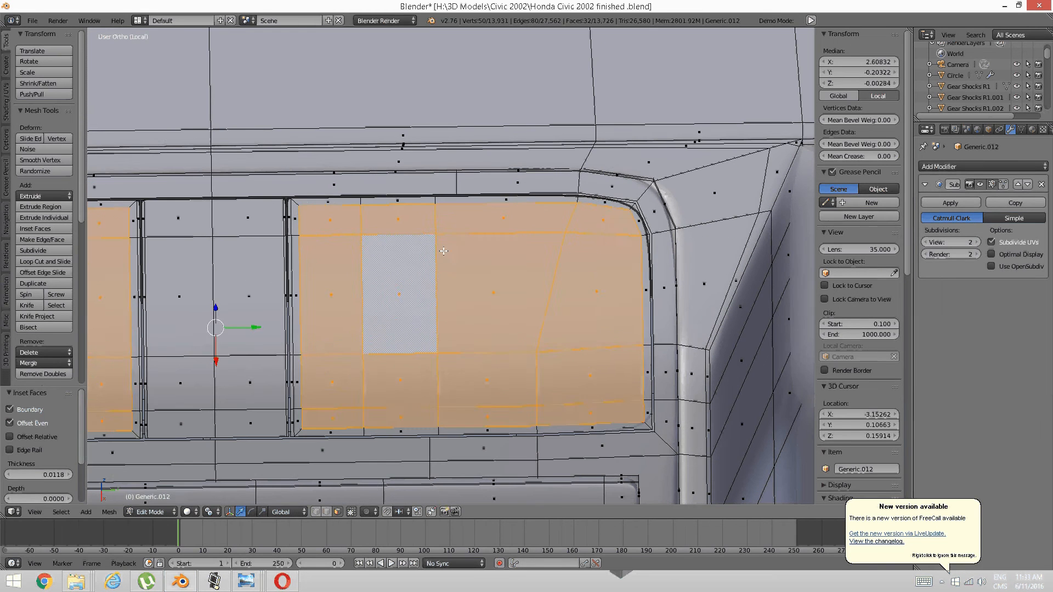
Clear the face selection and switch to edge selection.
{"action": "key", "text": "a"}
{"action": "key", "text": "ctrl+Tab"}
{"action": "left_click", "coordinate": [436, 240]}
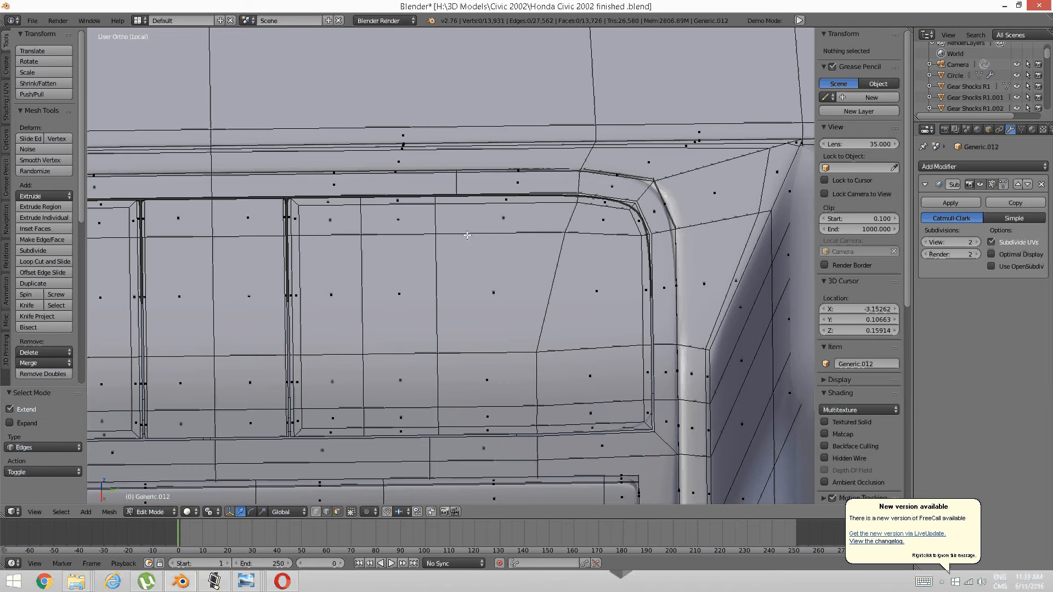
{"action": "right_click", "coordinate": [545, 224]}
{"action": "key", "text": "a"}
{"action": "right_click", "coordinate": [595, 231]}
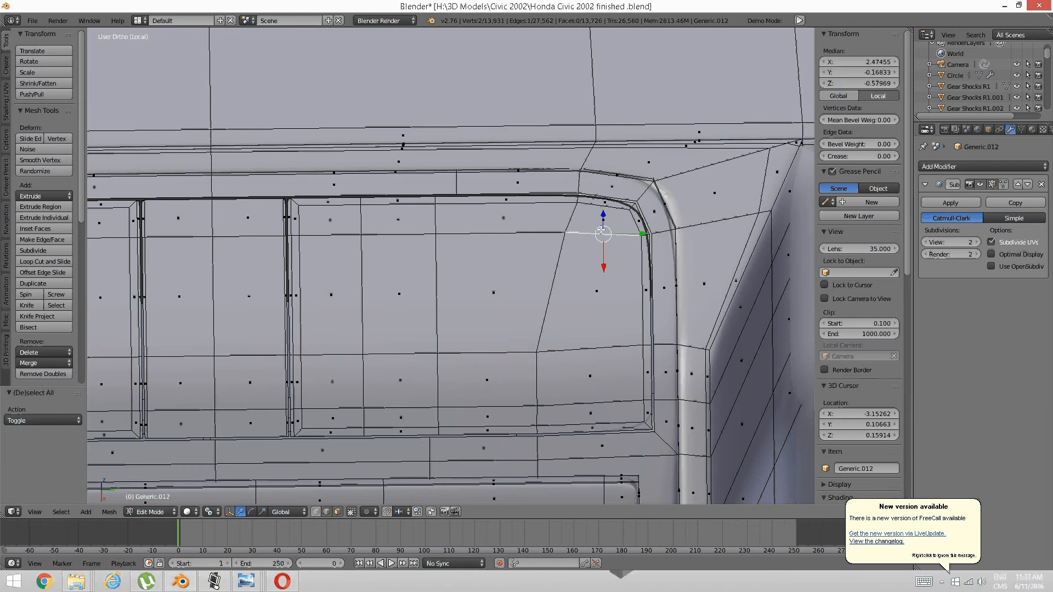
{"action": "key", "text": "a"}
{"action": "right_click", "coordinate": [521, 232]}
{"action": "right_click", "coordinate": [405, 235], "text": "shift"}
{"action": "right_click", "coordinate": [322, 237], "text": "shift"}
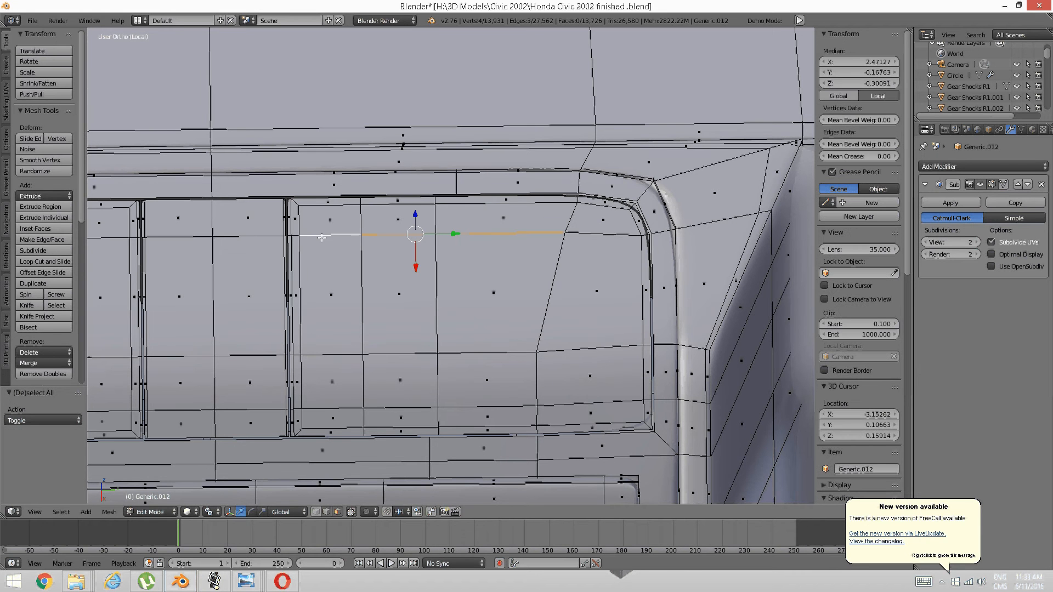
{"action": "right_click", "coordinate": [321, 238], "text": "shift"}
{"action": "right_click", "coordinate": [322, 238], "text": "alt+shift"}
{"action": "key", "text": "a"}
Select the right section's upper horizontal edges from the slanted edge to the gap, including the short edges across the strips.
{"action": "right_click", "coordinate": [340, 233]}
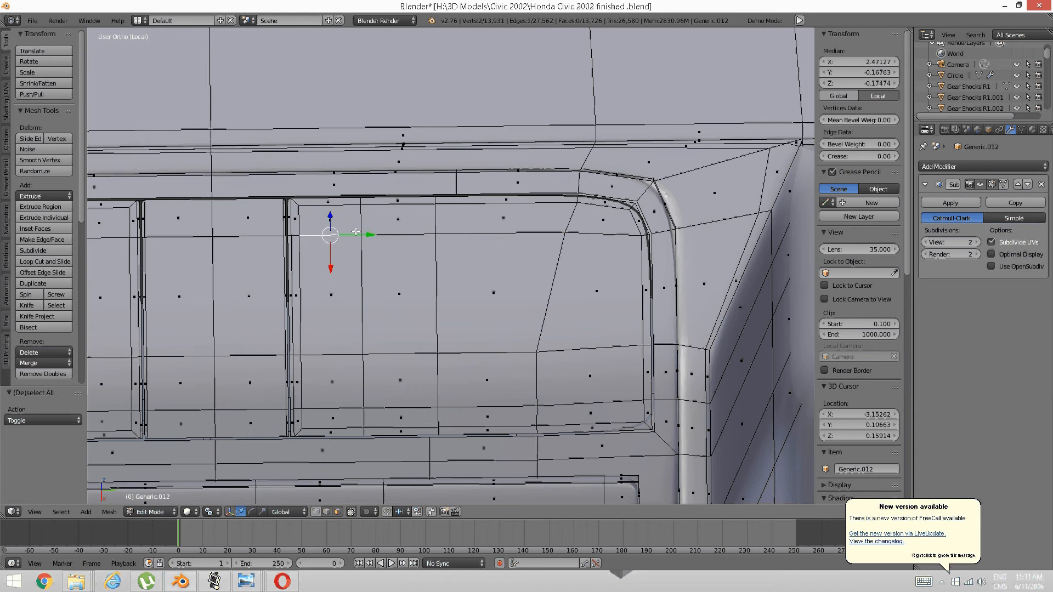
{"action": "right_click", "coordinate": [407, 235], "text": "shift"}
{"action": "right_click", "coordinate": [537, 233], "text": "shift"}
{"action": "right_click", "coordinate": [603, 233], "text": "shift"}
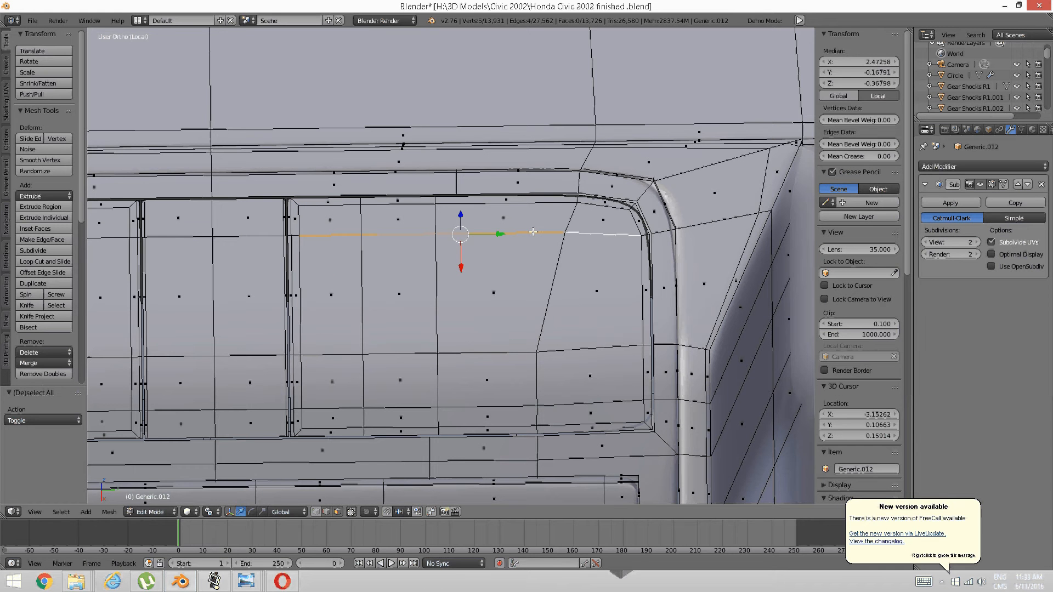
{"action": "key", "text": "ctrl+z"}
{"action": "right_click", "coordinate": [296, 235], "text": "shift"}
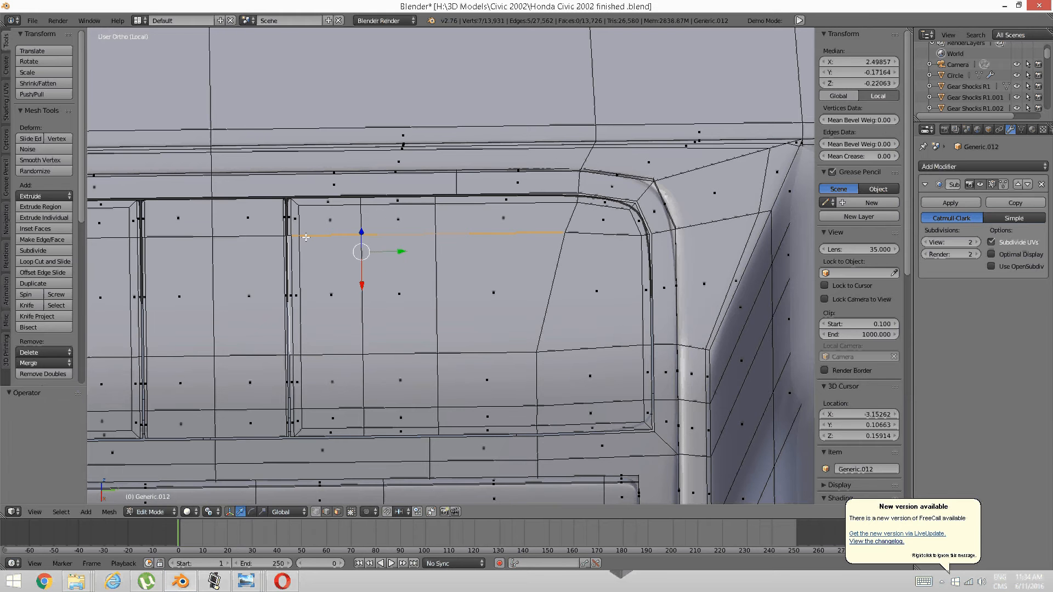
{"action": "scroll", "coordinate": [273, 246], "scroll_direction": "up", "scroll_amount": 3}
{"action": "middle_click_drag", "start_coordinate": [273, 246], "coordinate": [418, 280], "text": "shift"}
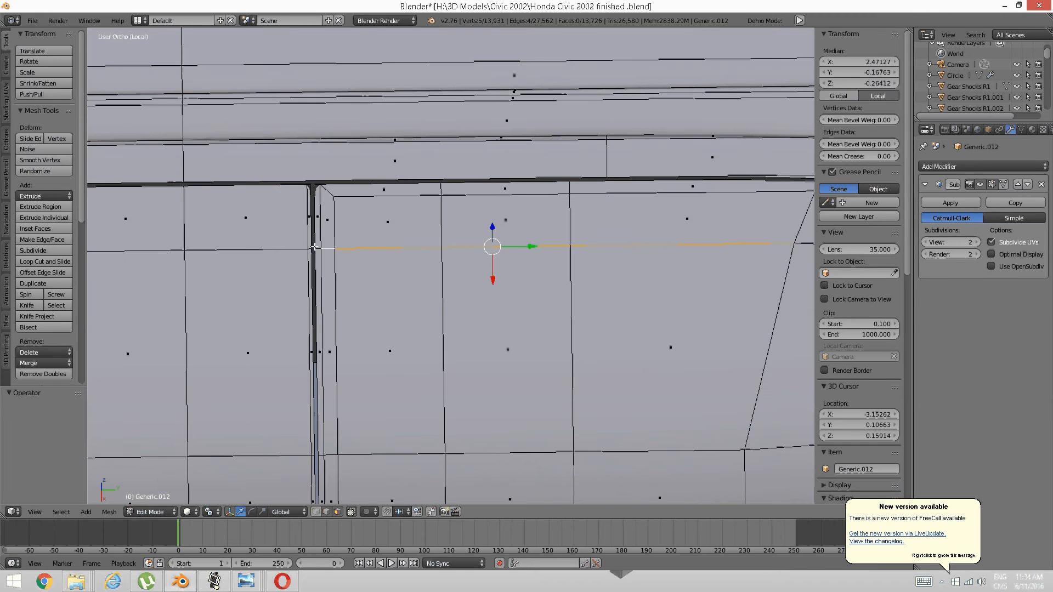
{"action": "right_click", "coordinate": [327, 247], "text": "shift"}
{"action": "scroll", "coordinate": [328, 247], "scroll_direction": "down", "scroll_amount": 2}
{"action": "middle_click_drag", "start_coordinate": [565, 231], "coordinate": [448, 218], "text": "shift"}
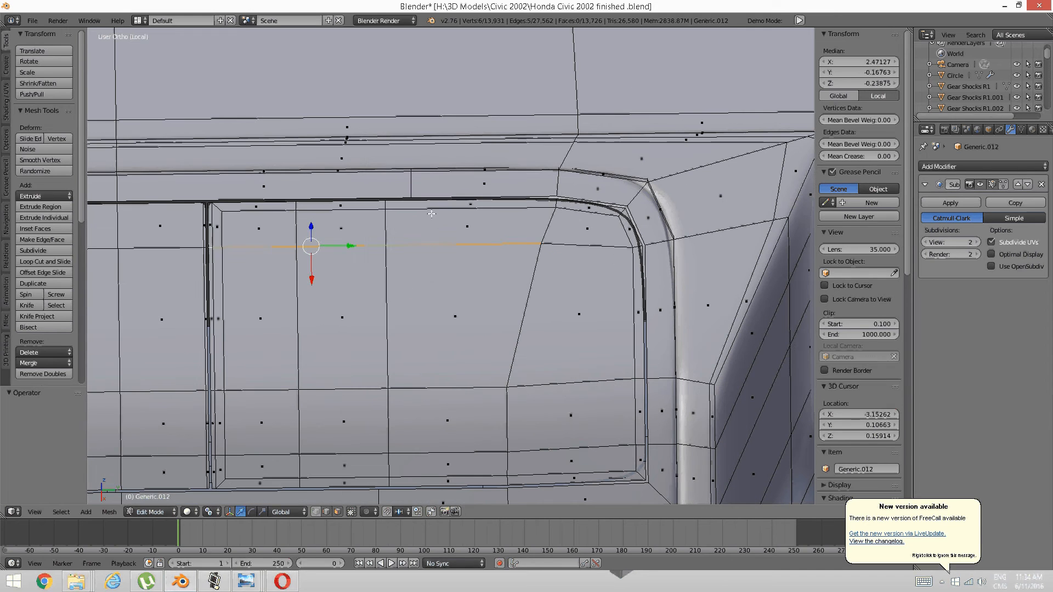
{"action": "key", "text": "ctrl+e"}
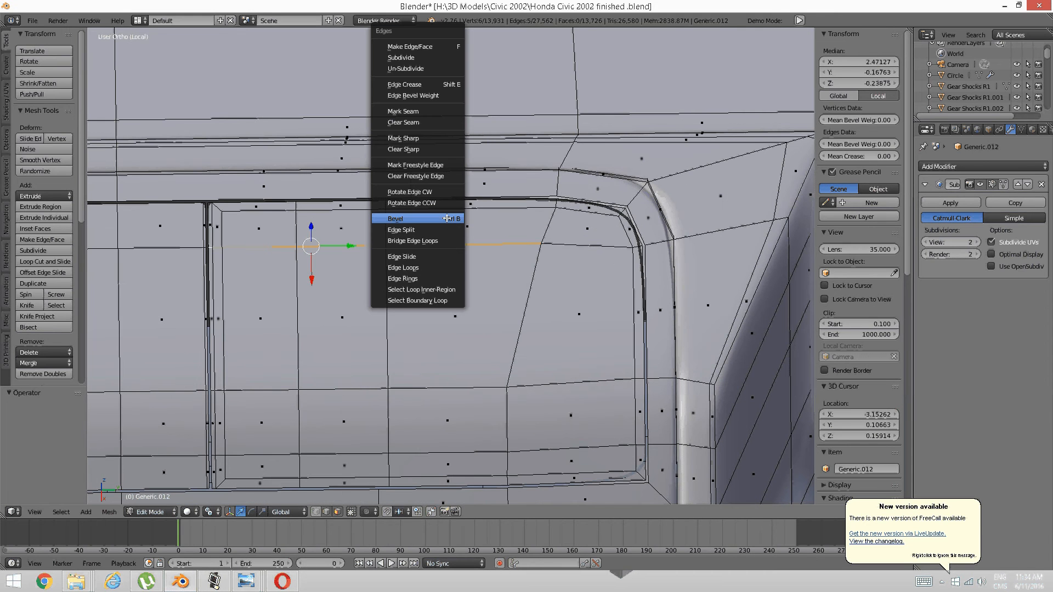
{"action": "left_click", "coordinate": [447, 218]}
{"action": "key", "text": "Escape"}
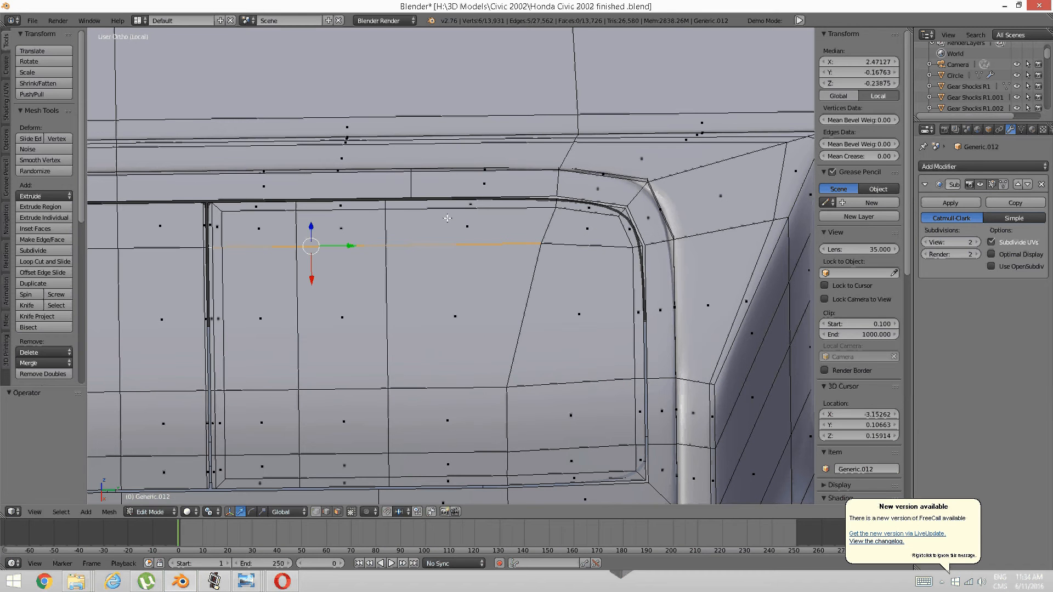
Edge Slide the right section's upper horizontal edges slightly down by a factor of about 0.03, and clear the selection.
{"action": "key", "text": "ctrl+e"}
{"action": "left_click", "coordinate": [429, 251]}
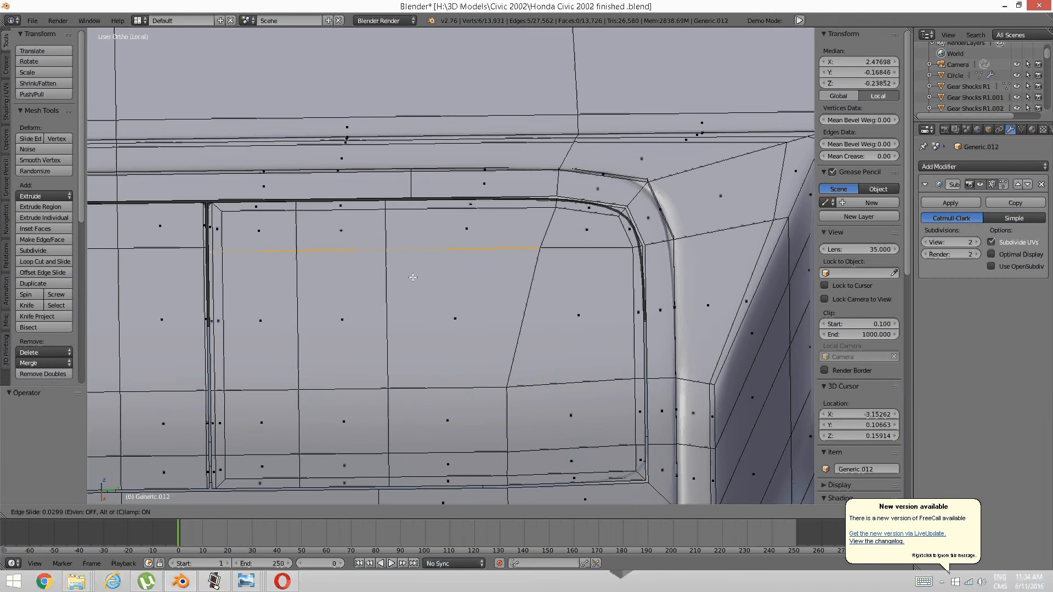
{"action": "left_click", "coordinate": [415, 279]}
{"action": "key", "text": "a"}
Select the left section's upper horizontal edges from the slanted edge to the gap, including the short edges across the strips.
{"action": "scroll", "coordinate": [340, 285], "scroll_direction": "down", "scroll_amount": 3}
{"action": "middle_click_drag", "start_coordinate": [282, 290], "coordinate": [494, 290], "text": "shift"}
{"action": "middle_click_drag", "start_coordinate": [345, 292], "coordinate": [445, 290], "text": "shift"}
{"action": "scroll", "coordinate": [446, 282], "scroll_direction": "up", "scroll_amount": 3}
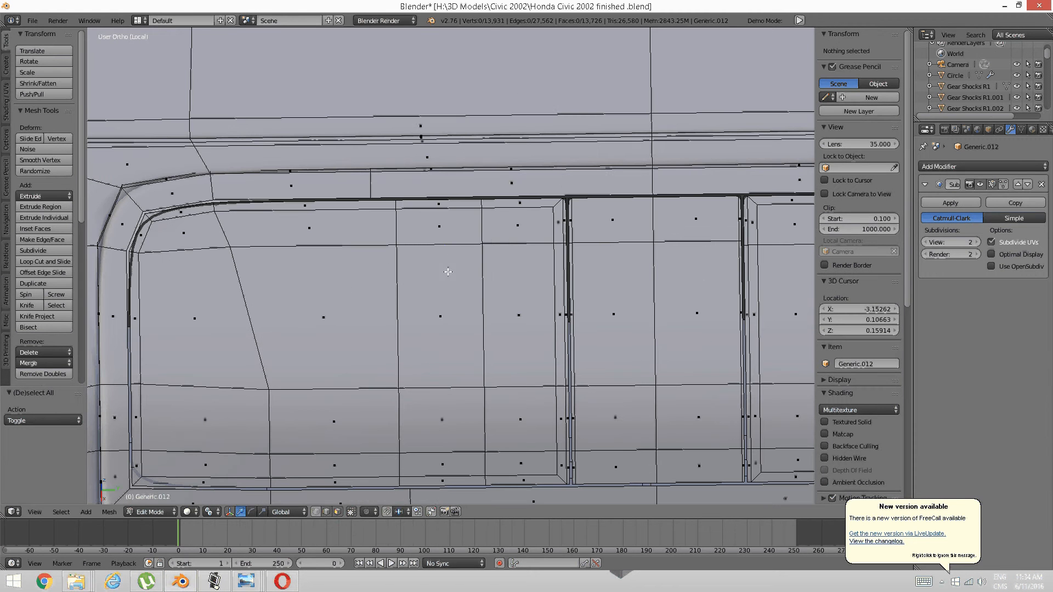
{"action": "right_click", "coordinate": [517, 245]}
{"action": "right_click", "coordinate": [442, 245], "text": "shift"}
{"action": "right_click", "coordinate": [353, 245], "text": "shift"}
{"action": "middle_click_drag", "start_coordinate": [673, 245], "coordinate": [340, 208], "text": "shift"}
{"action": "right_click", "coordinate": [342, 206], "text": "shift"}
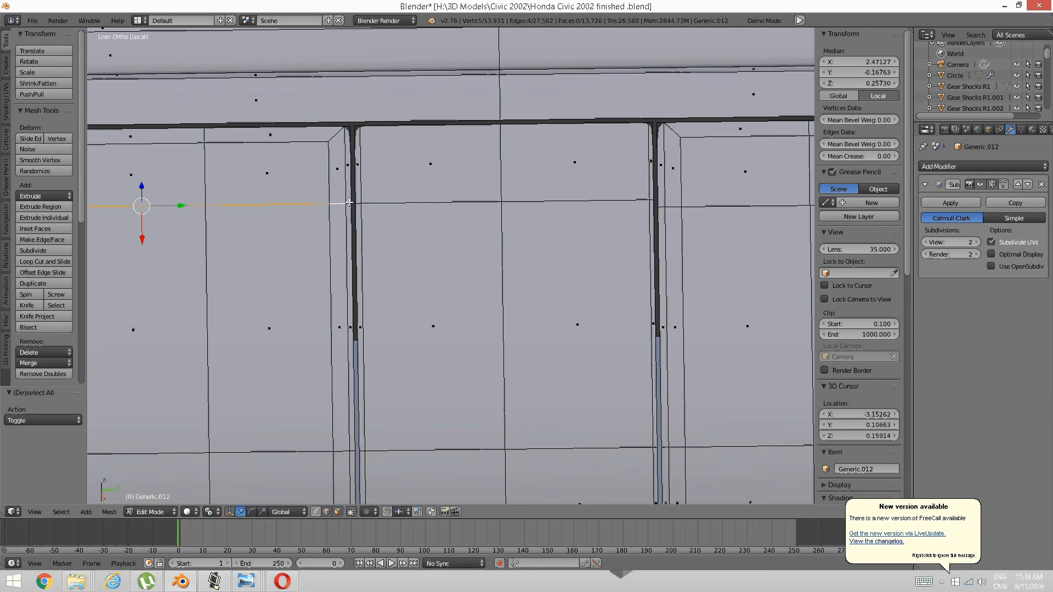
{"action": "right_click", "coordinate": [347, 202], "text": "shift"}
{"action": "scroll", "coordinate": [348, 202], "scroll_direction": "down", "scroll_amount": 2}
{"action": "middle_click_drag", "start_coordinate": [323, 204], "coordinate": [468, 188], "text": "shift"}
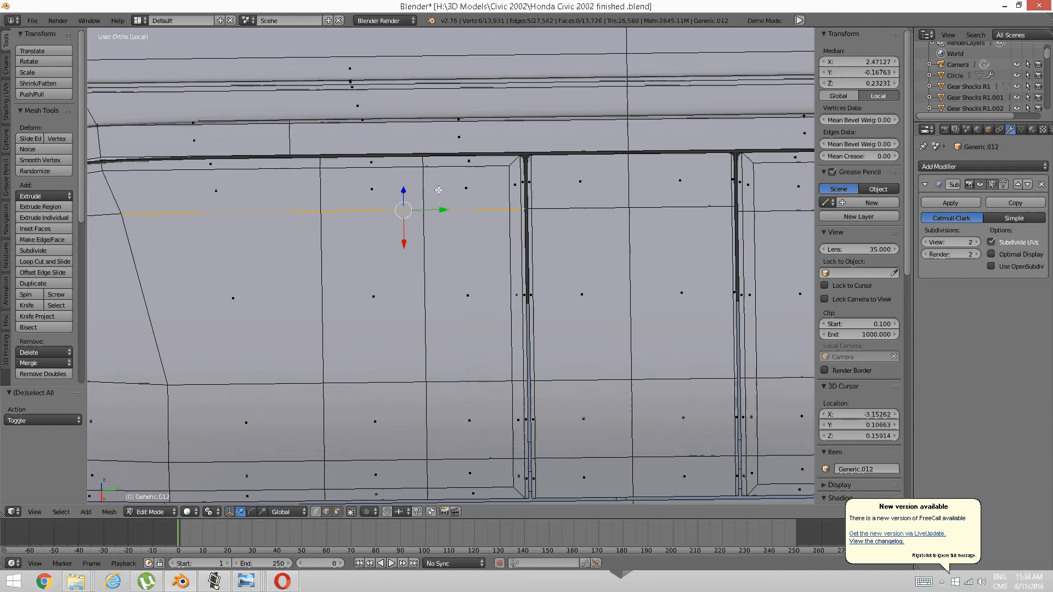
Edge Slide the left section's upper horizontal edges down by a factor of -0.015 and again by about -0.025, and clear the selection.
{"action": "key", "text": "ctrl+e"}
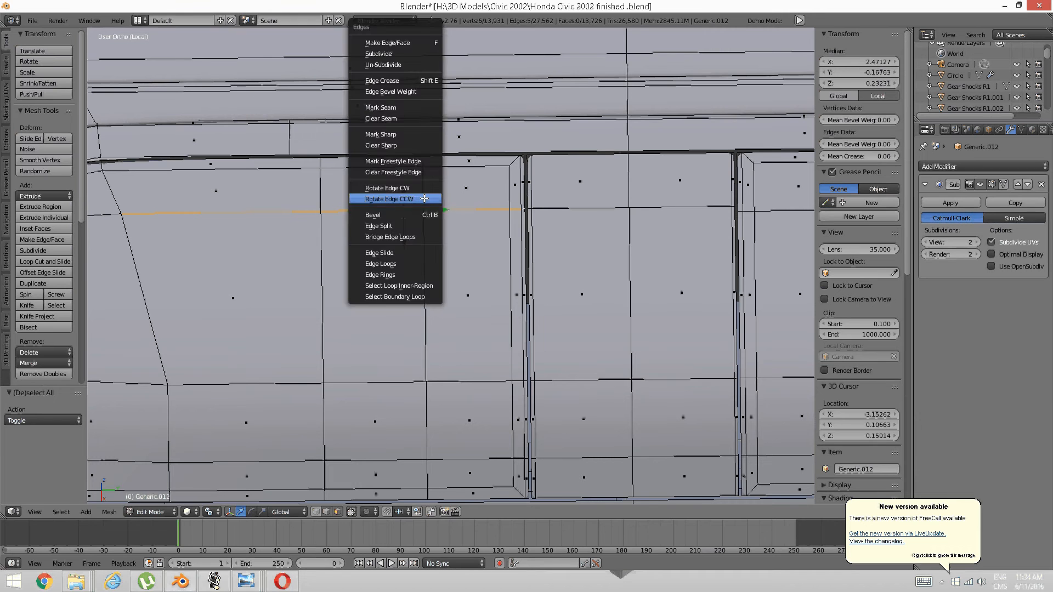
{"action": "left_click", "coordinate": [398, 253]}
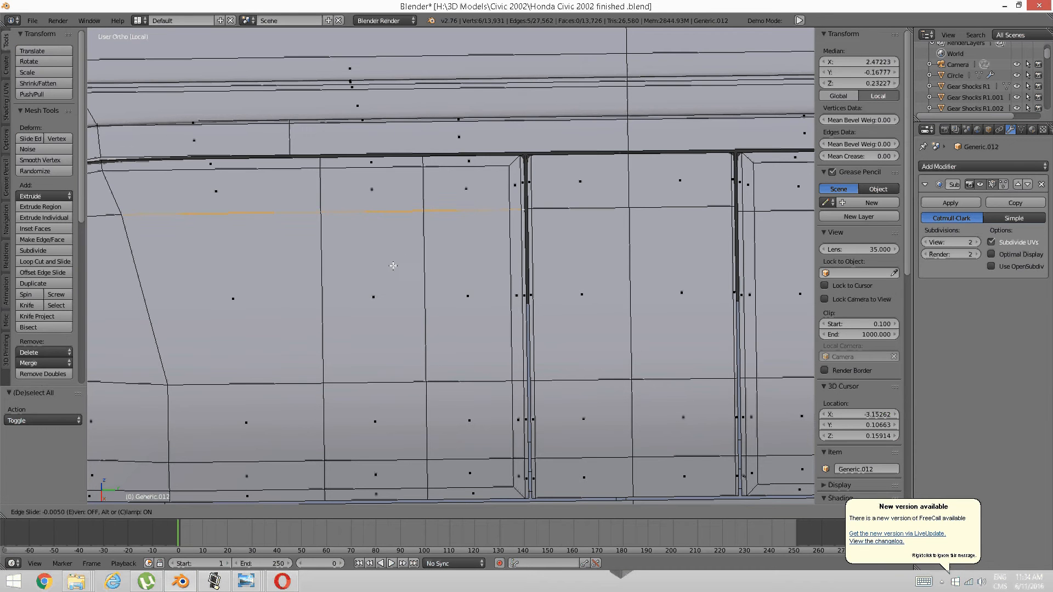
{"action": "left_click", "coordinate": [364, 271]}
{"action": "middle_click_drag", "start_coordinate": [364, 271], "coordinate": [444, 253], "text": "shift"}
{"action": "key", "text": "ctrl+e"}
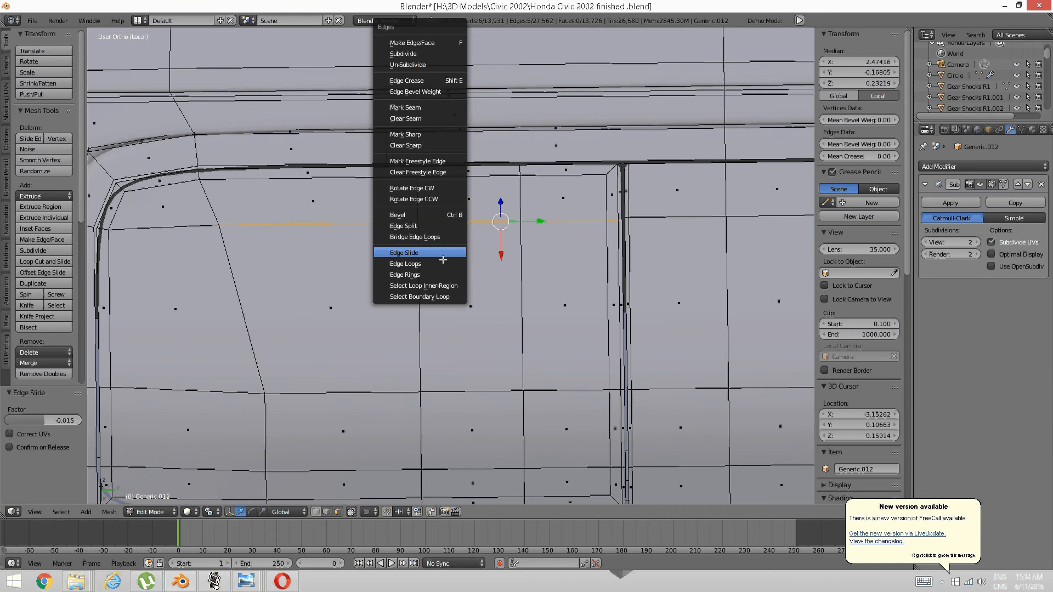
{"action": "left_click", "coordinate": [448, 252]}
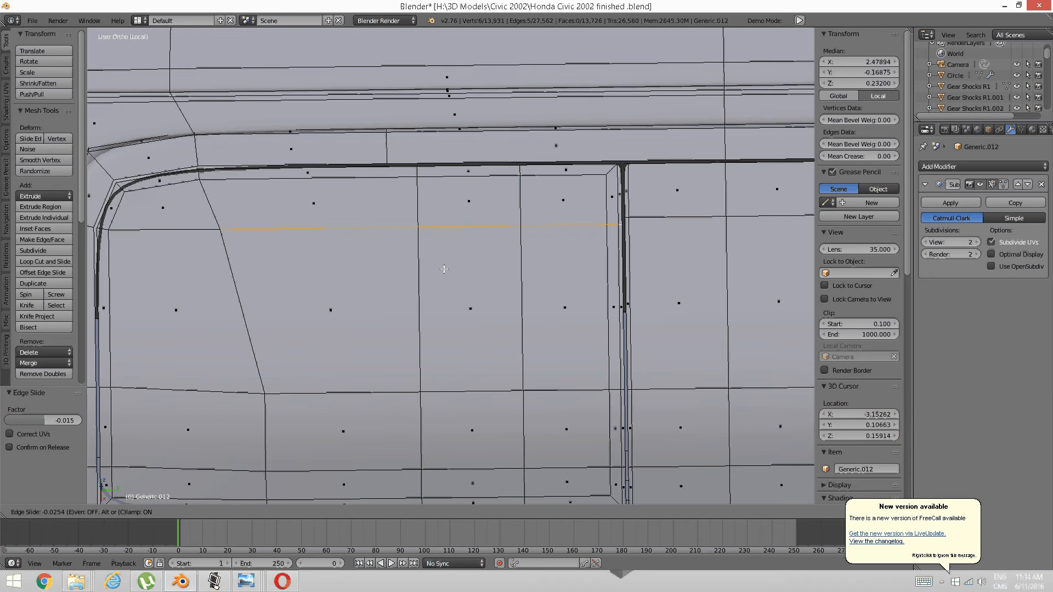
{"action": "left_click", "coordinate": [445, 268]}
{"action": "key", "text": "a"}
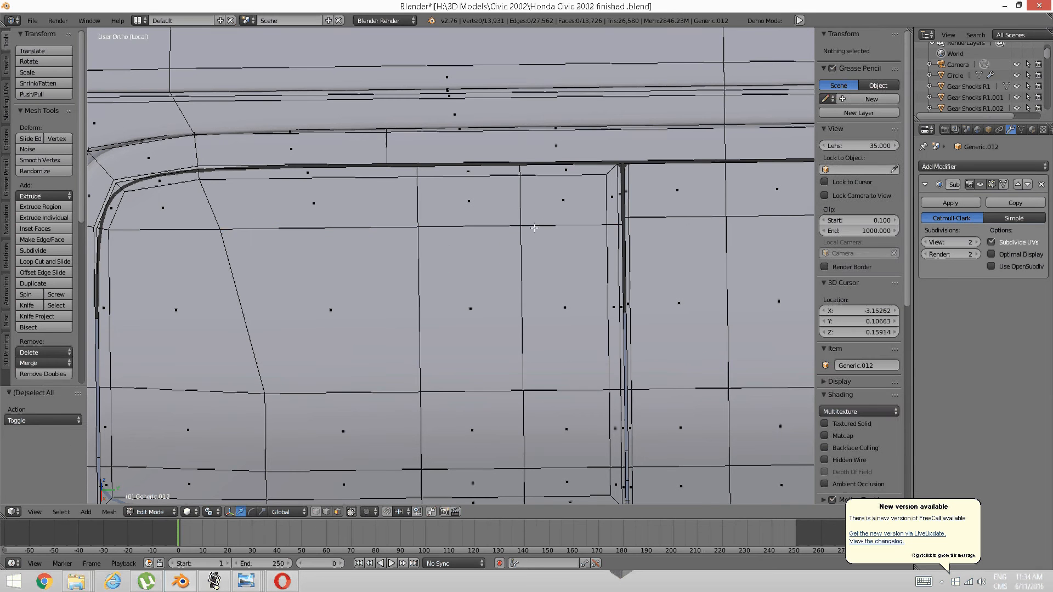
Select the right section's horizontal edges just below mid-height, running from the slanted edge's lower end to the gap.
{"action": "scroll", "coordinate": [450, 263], "scroll_direction": "down", "scroll_amount": 3}
{"action": "middle_click_drag", "start_coordinate": [458, 263], "coordinate": [450, 263]}
{"action": "middle_click_drag", "start_coordinate": [565, 270], "coordinate": [386, 252], "text": "shift"}
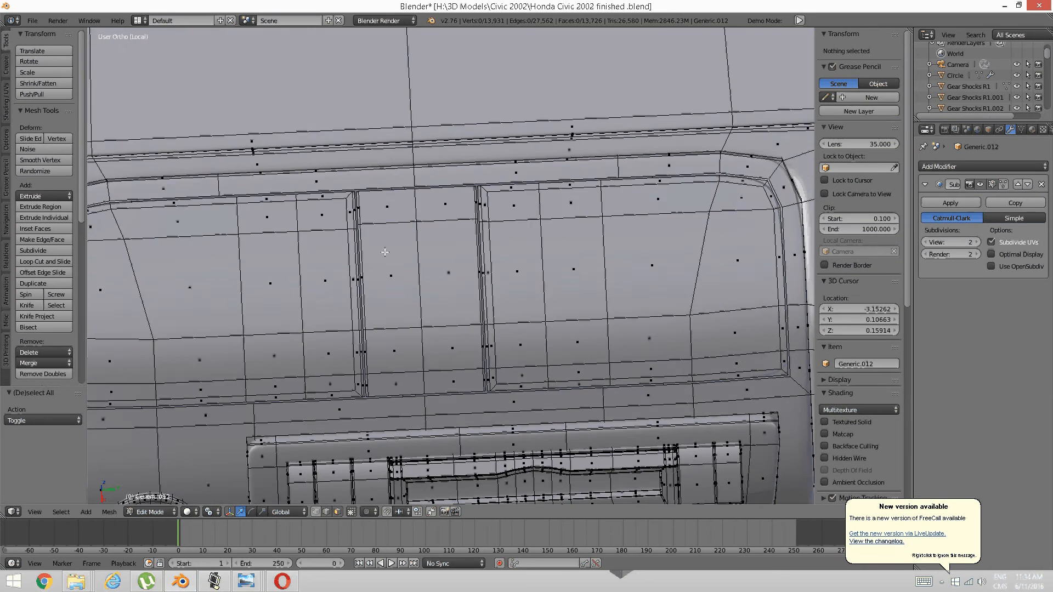
{"action": "scroll", "coordinate": [496, 249], "scroll_direction": "up", "scroll_amount": 1}
{"action": "middle_click_drag", "start_coordinate": [537, 260], "coordinate": [442, 247], "text": "shift"}
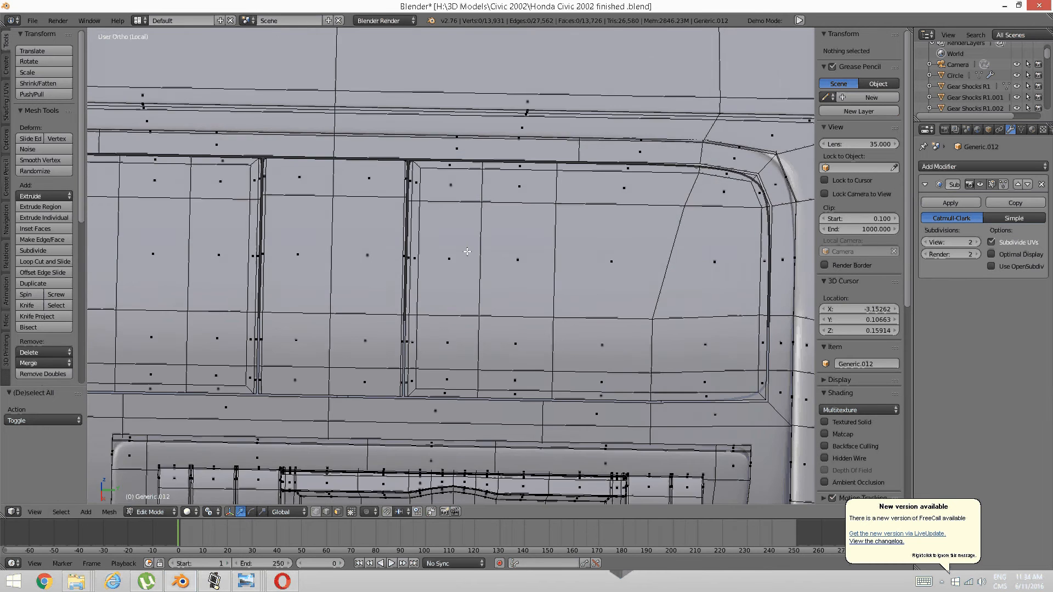
{"action": "scroll", "coordinate": [494, 269], "scroll_direction": "up", "scroll_amount": 1}
{"action": "middle_click_drag", "start_coordinate": [598, 318], "coordinate": [466, 249], "text": "shift"}
{"action": "right_click", "coordinate": [468, 251]}
{"action": "right_click", "coordinate": [384, 251], "text": "shift"}
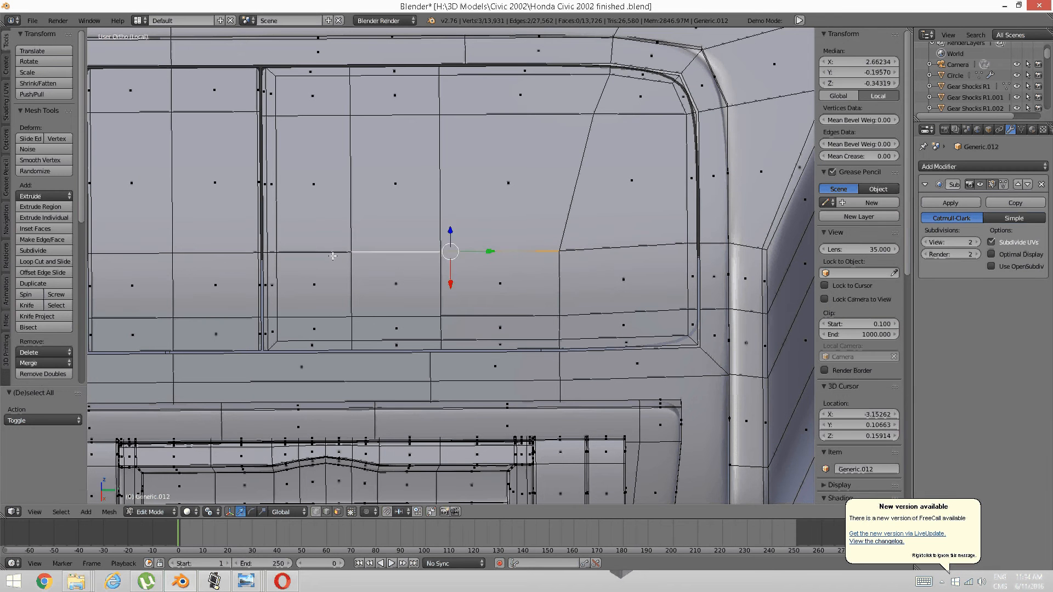
{"action": "right_click", "coordinate": [307, 252], "text": "shift"}
{"action": "right_click", "coordinate": [269, 251], "text": "shift"}
{"action": "scroll", "coordinate": [272, 251], "scroll_direction": "up", "scroll_amount": 3}
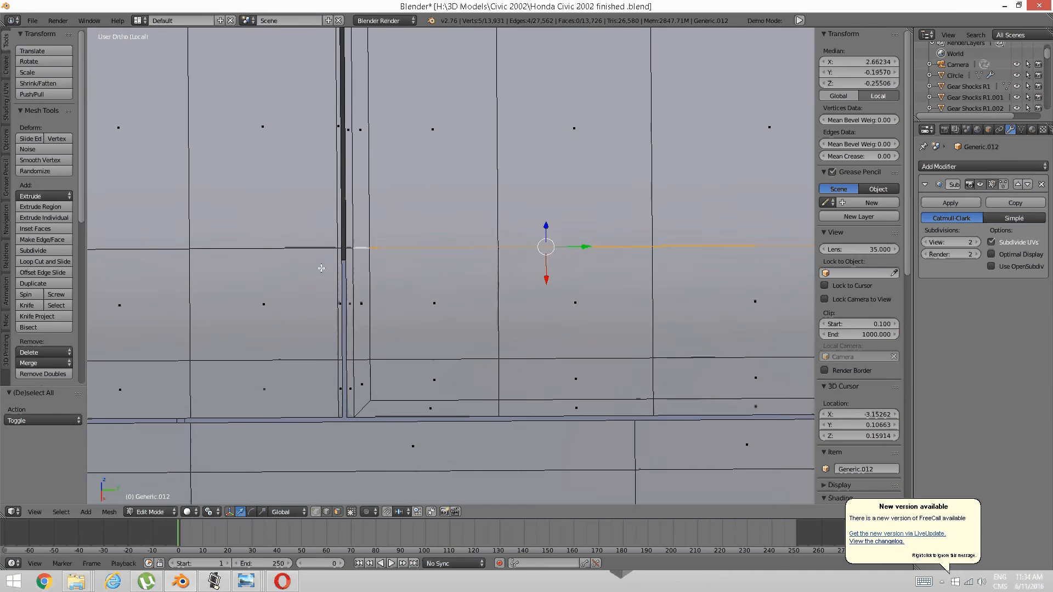
Add the left section's matching horizontal edges below mid-height to the selection, from the gap to the slanted edge's lower end.
{"action": "middle_click_drag", "start_coordinate": [350, 247], "coordinate": [672, 222], "text": "shift"}
{"action": "right_click", "coordinate": [659, 221], "text": "shift"}
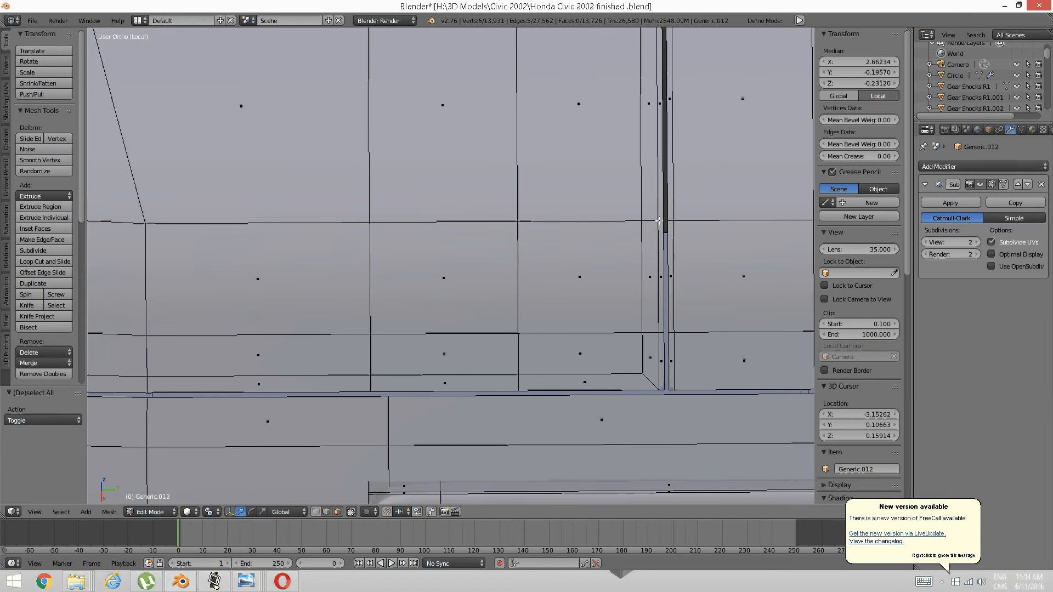
{"action": "right_click", "coordinate": [659, 221], "text": "shift"}
{"action": "key", "text": "ctrl+z"}
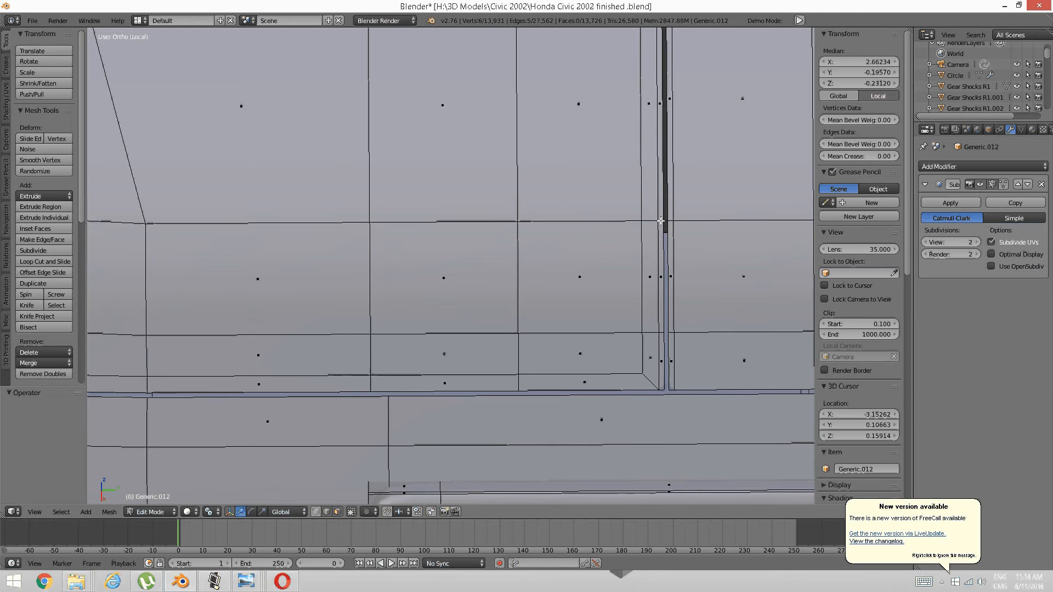
{"action": "right_click", "coordinate": [645, 222], "text": "alt+shift"}
{"action": "key", "text": "ctrl+z"}
{"action": "right_click", "coordinate": [651, 222], "text": "shift"}
{"action": "right_click", "coordinate": [593, 222], "text": "shift"}
{"action": "right_click", "coordinate": [442, 221], "text": "shift"}
{"action": "middle_click_drag", "start_coordinate": [442, 222], "coordinate": [637, 228], "text": "shift"}
{"action": "right_click", "coordinate": [469, 230], "text": "shift"}
{"action": "scroll", "coordinate": [471, 230], "scroll_direction": "down", "scroll_amount": 3}
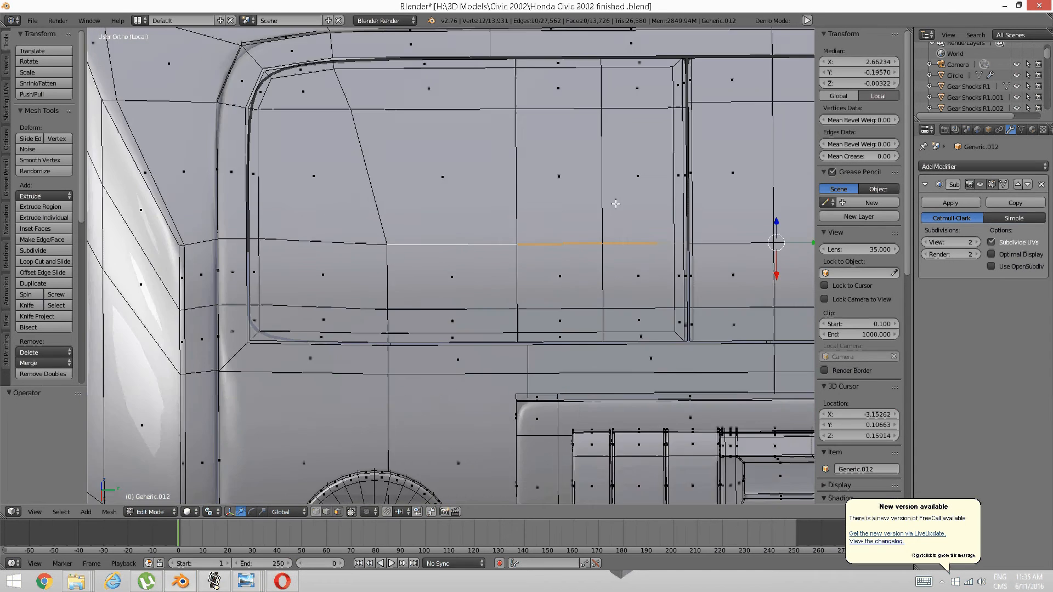
Edge Slide the selected edges below mid-height in both outer sections up by a factor of 0.050 and clear the selection.
{"action": "middle_click_drag", "start_coordinate": [795, 195], "coordinate": [582, 225], "text": "shift"}
{"action": "scroll", "coordinate": [567, 218], "scroll_direction": "up", "scroll_amount": 1}
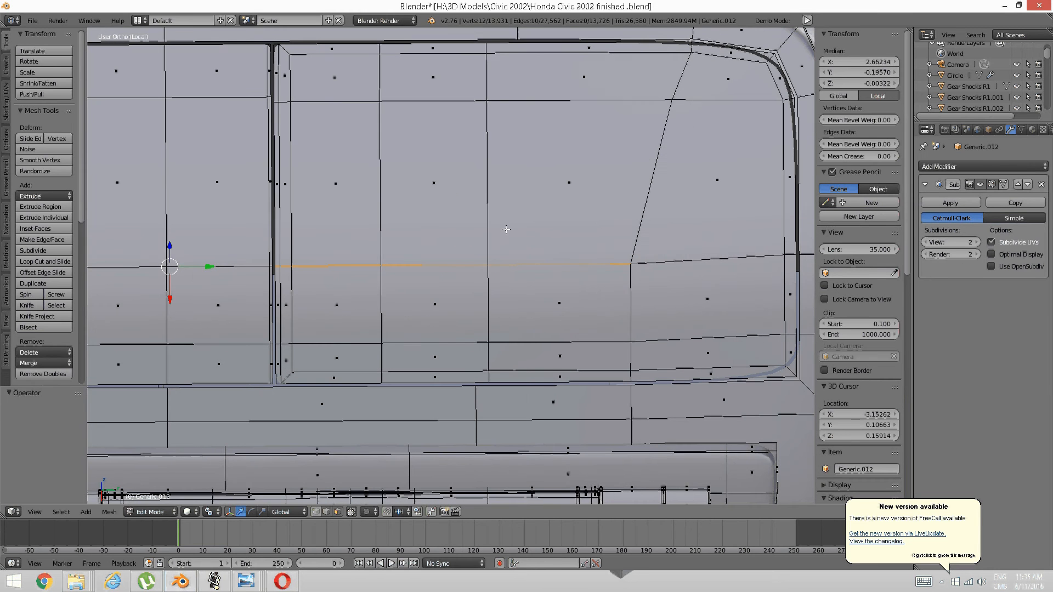
{"action": "key", "text": "ctrl+e"}
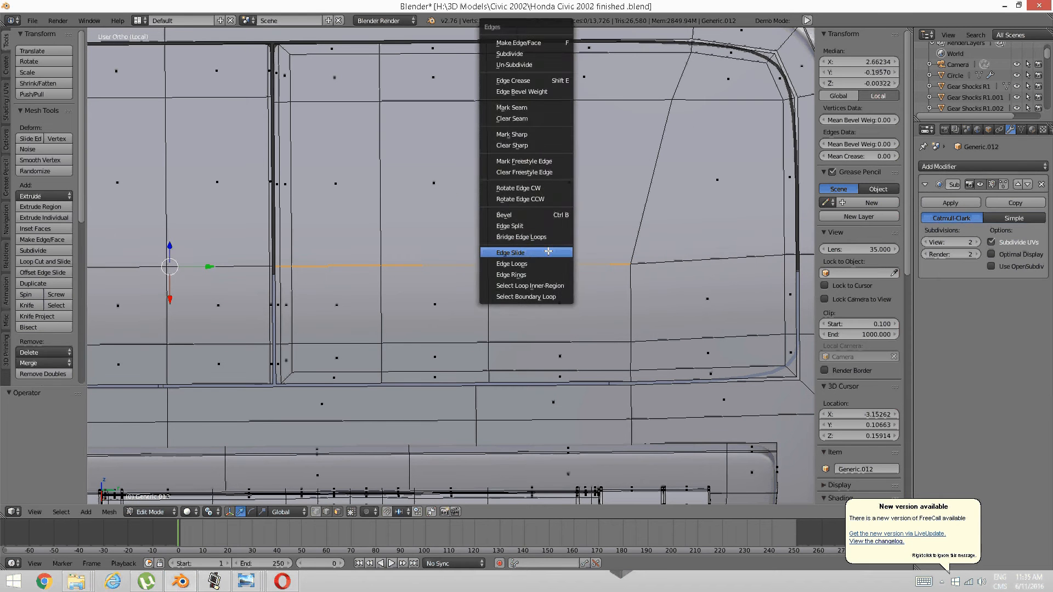
{"action": "left_click", "coordinate": [547, 252]}
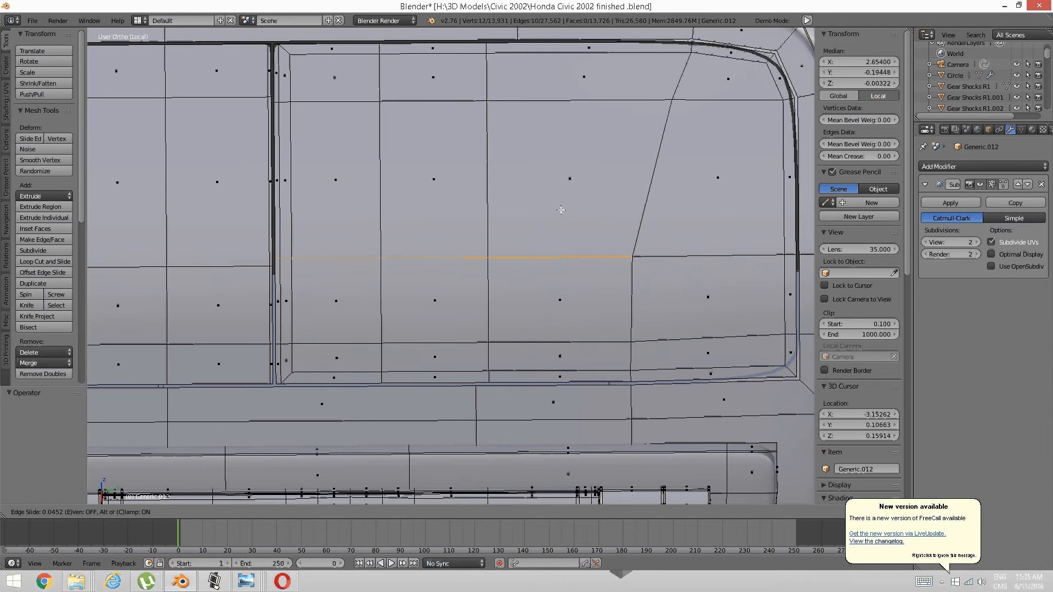
{"action": "left_click", "coordinate": [561, 209]}
{"action": "middle_click_drag", "start_coordinate": [501, 248], "coordinate": [807, 218], "text": "shift"}
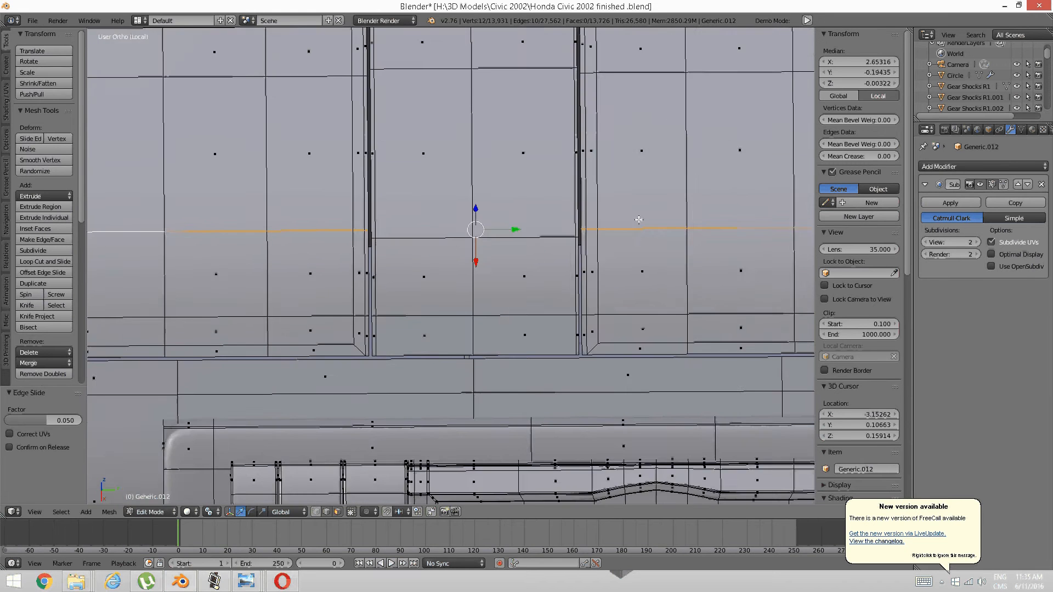
{"action": "middle_click_drag", "start_coordinate": [503, 220], "coordinate": [398, 224], "text": "shift"}
{"action": "scroll", "coordinate": [697, 228], "scroll_direction": "down", "scroll_amount": 1}
{"action": "key", "text": "a"}
Select the right section's horizontal edges just above its bottom border, from below the slanted edge to the gap, including the short strip edges.
{"action": "middle_click_drag", "start_coordinate": [701, 240], "coordinate": [545, 226], "text": "shift"}
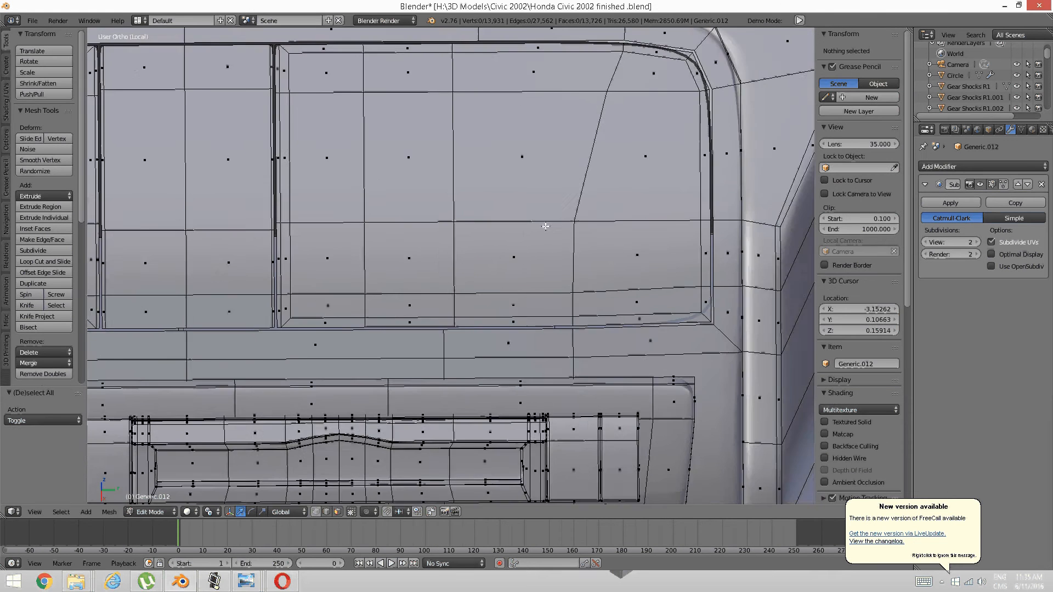
{"action": "scroll", "coordinate": [545, 225], "scroll_direction": "up", "scroll_amount": 1}
{"action": "right_click", "coordinate": [525, 281]}
{"action": "middle_click_drag", "start_coordinate": [554, 273], "coordinate": [658, 288], "text": "shift"}
{"action": "scroll", "coordinate": [659, 288], "scroll_direction": "up", "scroll_amount": 2}
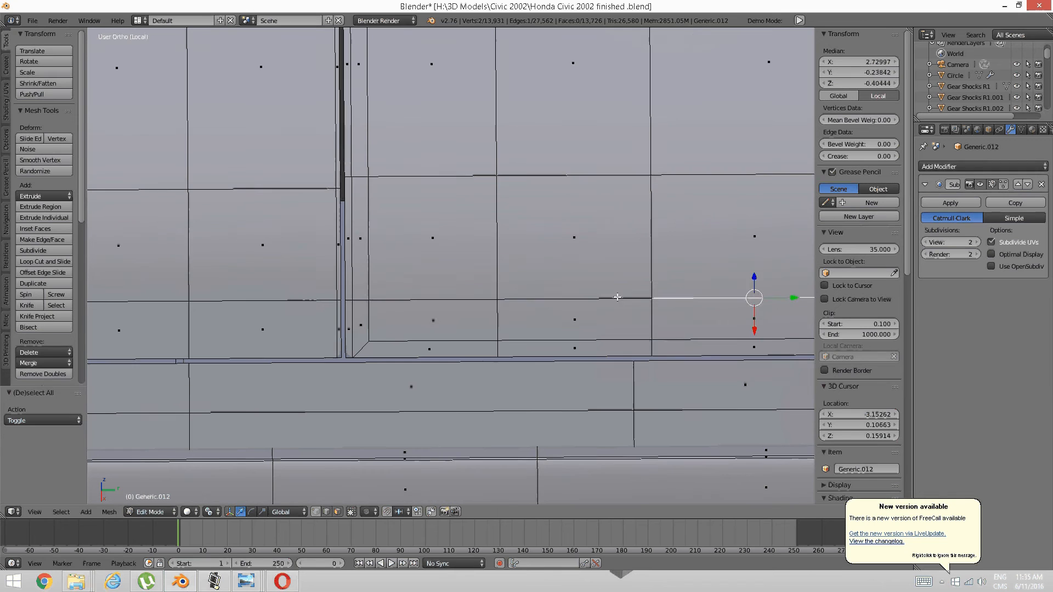
{"action": "right_click", "coordinate": [620, 301], "text": "shift"}
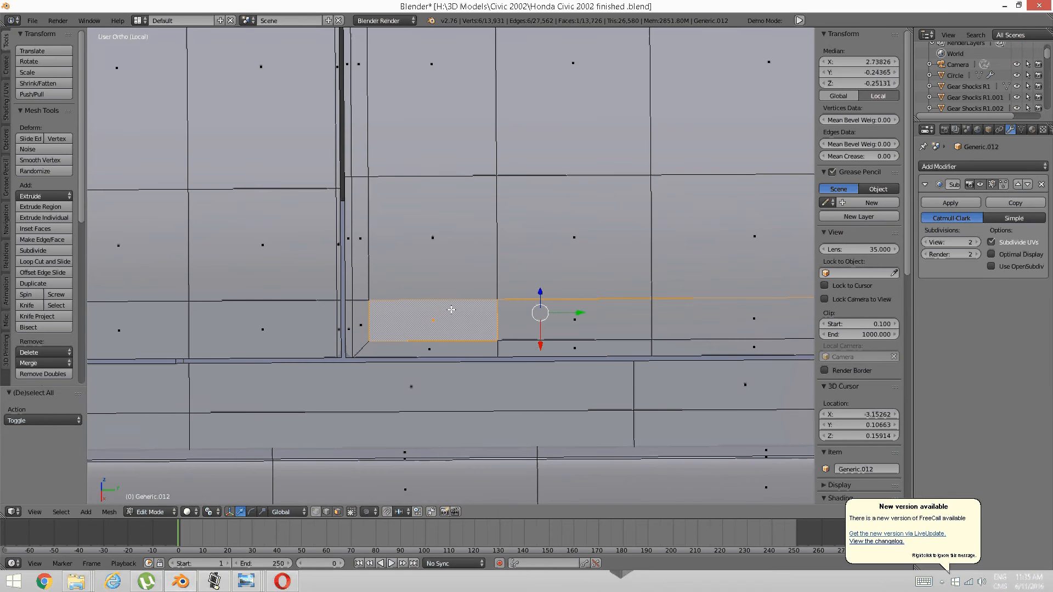
{"action": "right_click", "coordinate": [400, 302], "text": "shift"}
{"action": "right_click", "coordinate": [359, 300], "text": "shift"}
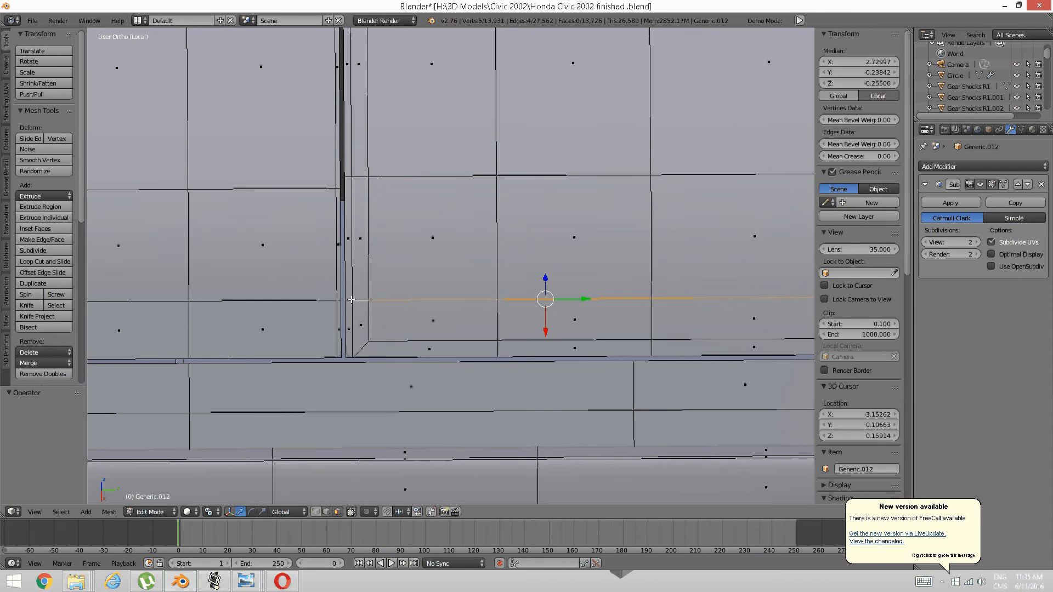
{"action": "right_click", "coordinate": [350, 300], "text": "shift"}
Add the left section's horizontal edges just above its bottom border to the selection, undoing the stray face pick.
{"action": "middle_click_drag", "start_coordinate": [197, 271], "coordinate": [658, 282], "text": "shift"}
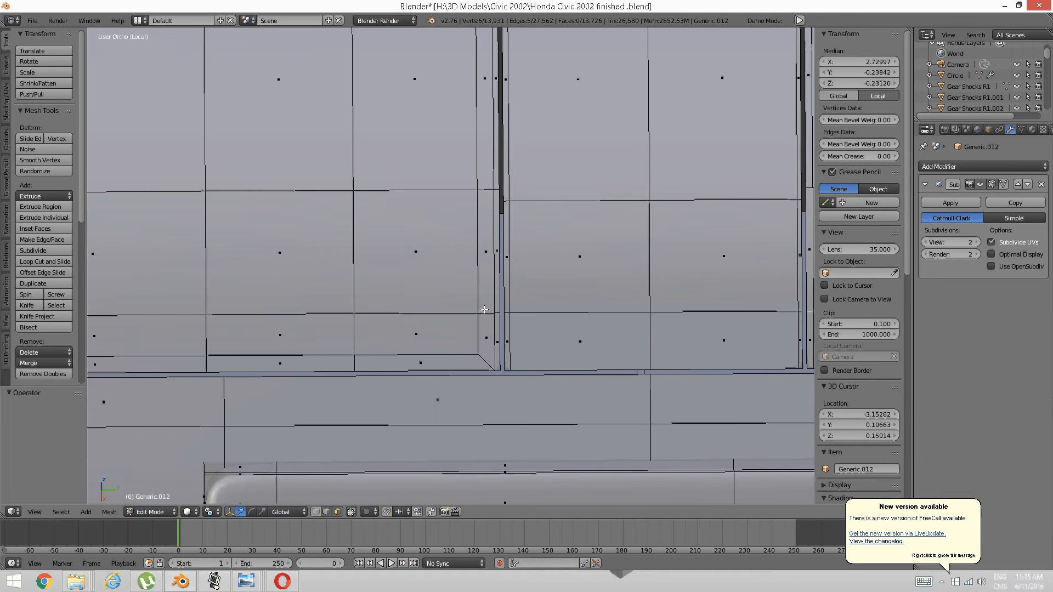
{"action": "right_click", "coordinate": [487, 312], "text": "shift"}
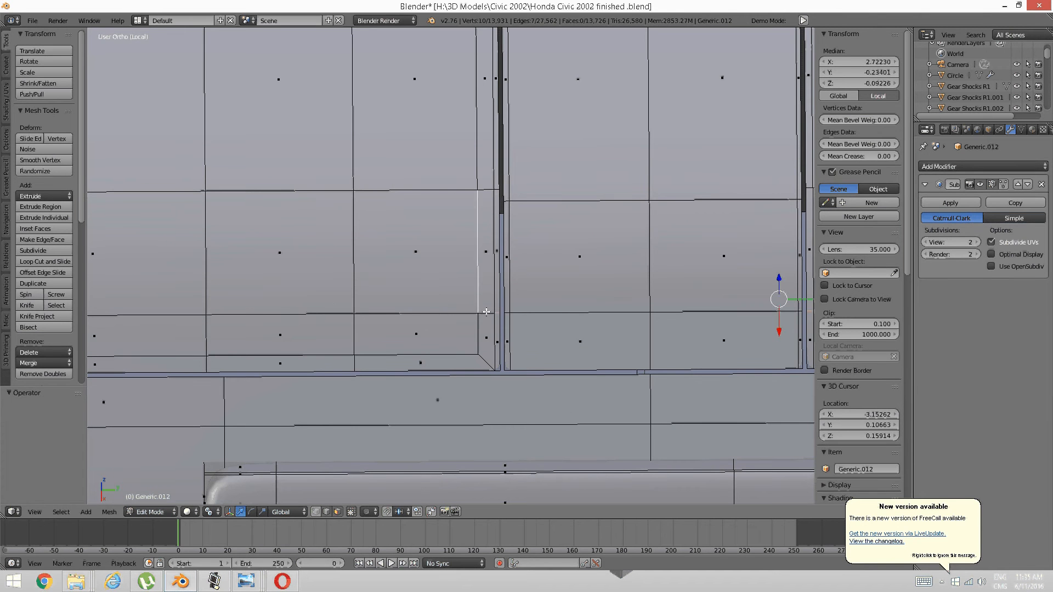
{"action": "right_click", "coordinate": [483, 311], "text": "shift"}
{"action": "right_click", "coordinate": [487, 312], "text": "shift"}
{"action": "right_click", "coordinate": [411, 307], "text": "shift"}
{"action": "right_click", "coordinate": [273, 319], "text": "shift"}
{"action": "middle_click_drag", "start_coordinate": [256, 320], "coordinate": [439, 333], "text": "shift"}
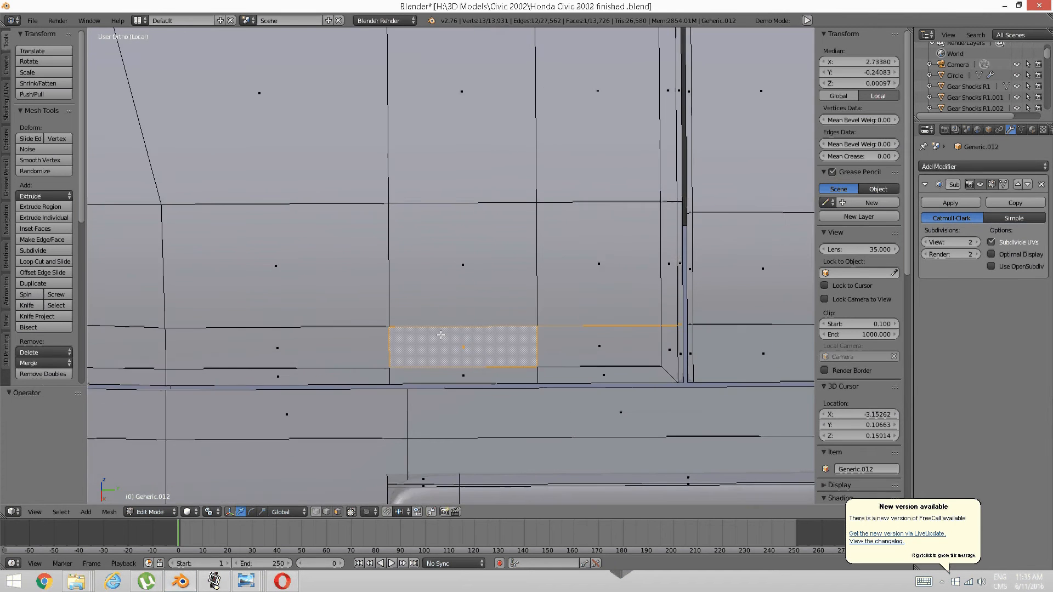
{"action": "key", "text": "ctrl+z"}
{"action": "right_click", "coordinate": [355, 328], "text": "shift"}
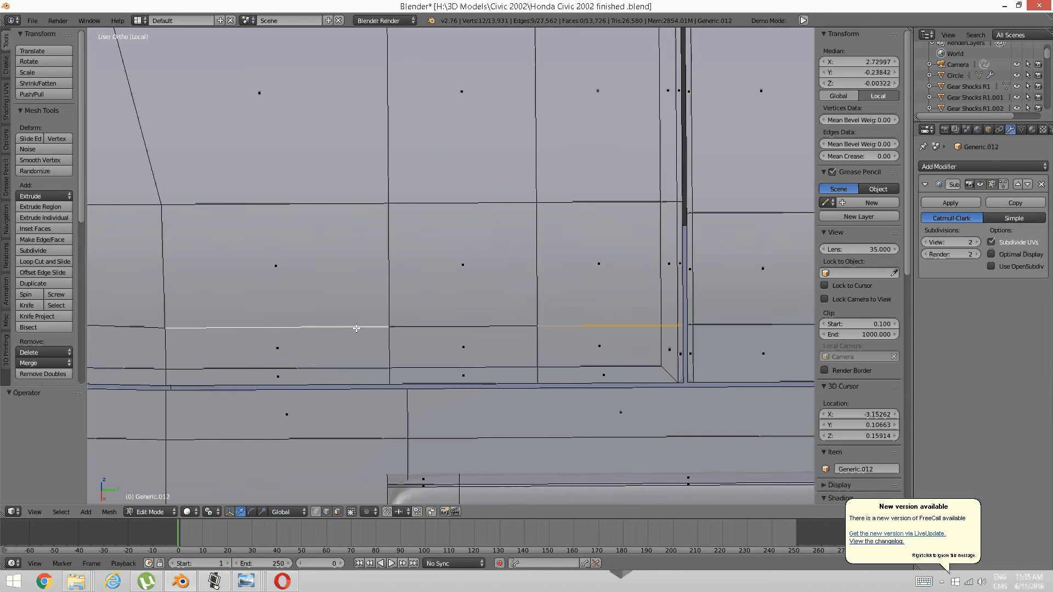
{"action": "middle_click_drag", "start_coordinate": [315, 306], "coordinate": [537, 300], "text": "shift"}
{"action": "right_click", "coordinate": [278, 322], "text": "shift"}
Edge Slide the selected edges above the bottom border up by a factor of about 0.076 and clear the selection.
{"action": "scroll", "coordinate": [357, 298], "scroll_direction": "down", "scroll_amount": 3}
{"action": "middle_click_drag", "start_coordinate": [674, 269], "coordinate": [382, 278], "text": "shift"}
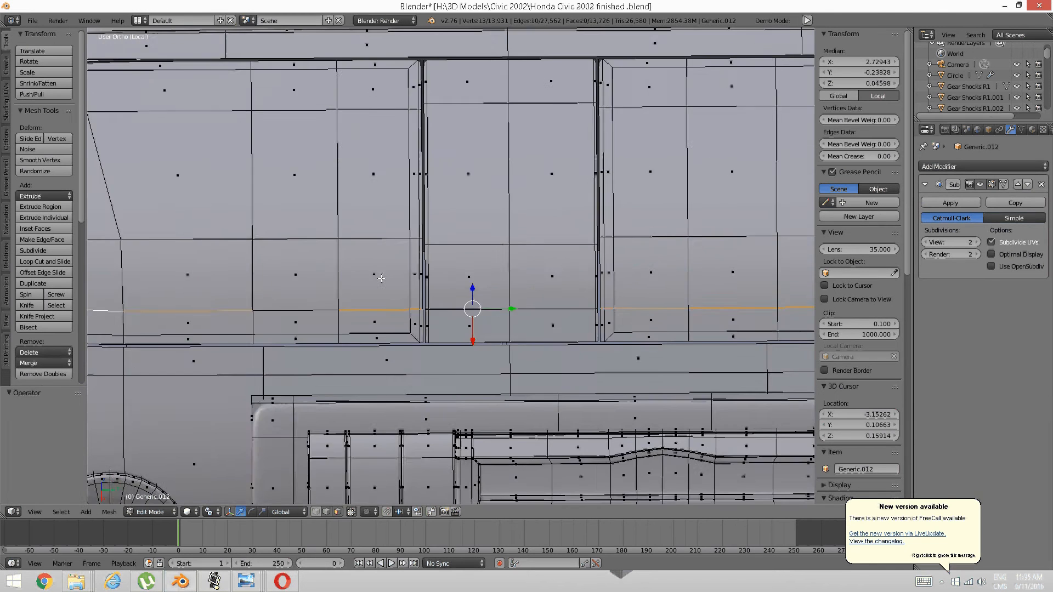
{"action": "middle_click_drag", "start_coordinate": [633, 270], "coordinate": [395, 281], "text": "shift"}
{"action": "middle_click_drag", "start_coordinate": [698, 302], "coordinate": [536, 300], "text": "shift"}
{"action": "scroll", "coordinate": [536, 299], "scroll_direction": "up", "scroll_amount": 1}
{"action": "middle_click_drag", "start_coordinate": [409, 339], "coordinate": [519, 312], "text": "shift"}
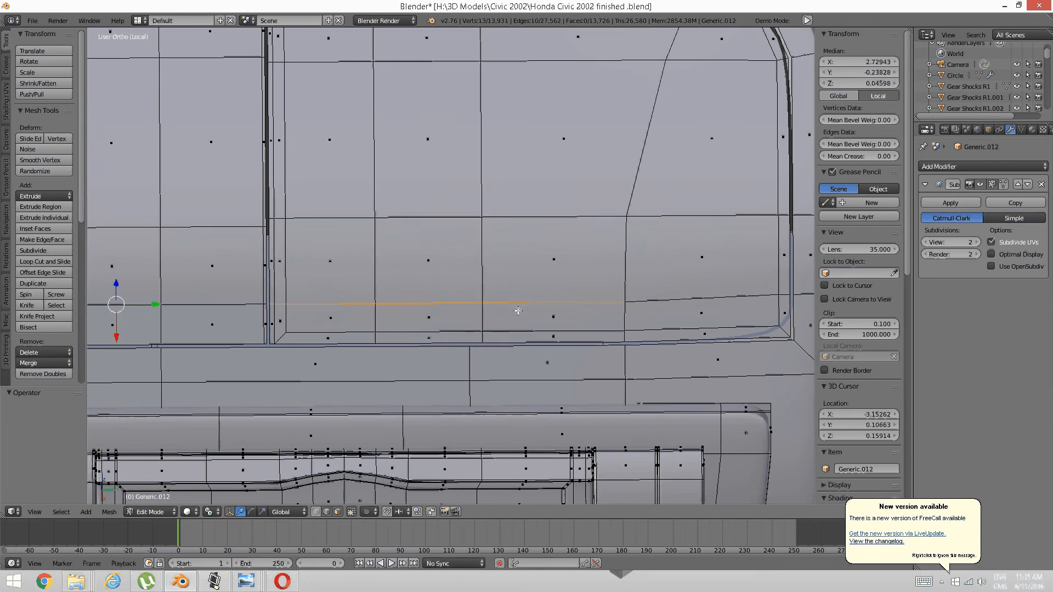
{"action": "key", "text": "ctrl+e"}
{"action": "left_click", "coordinate": [479, 318]}
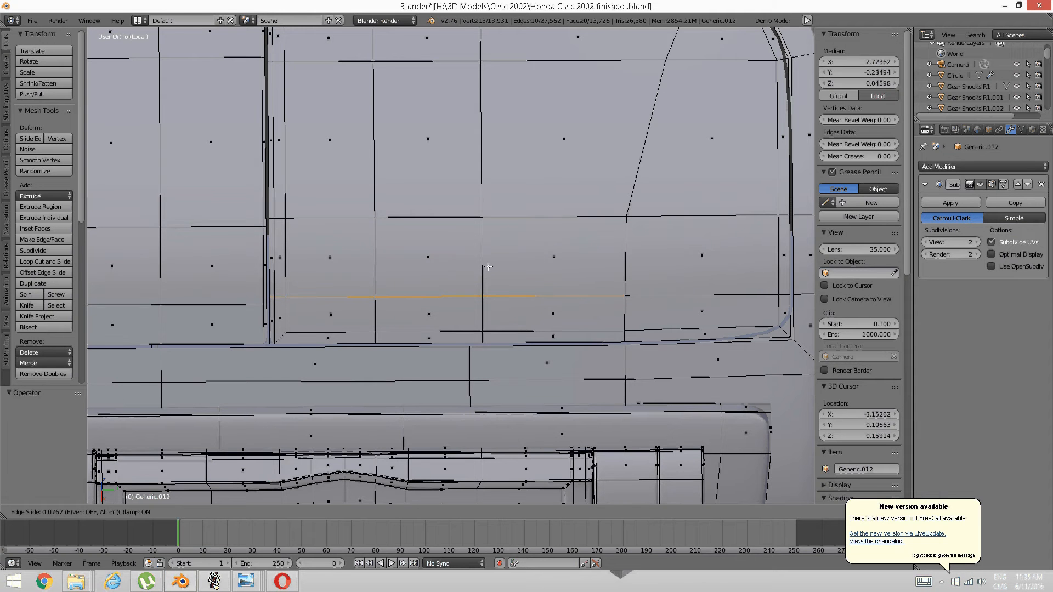
{"action": "left_click", "coordinate": [489, 268]}
{"action": "key", "text": "a"}
Examine the edge flow across both outer vent sections, from the right one to the left one's lower corner.
{"action": "scroll", "coordinate": [489, 291], "scroll_direction": "down", "scroll_amount": 3}
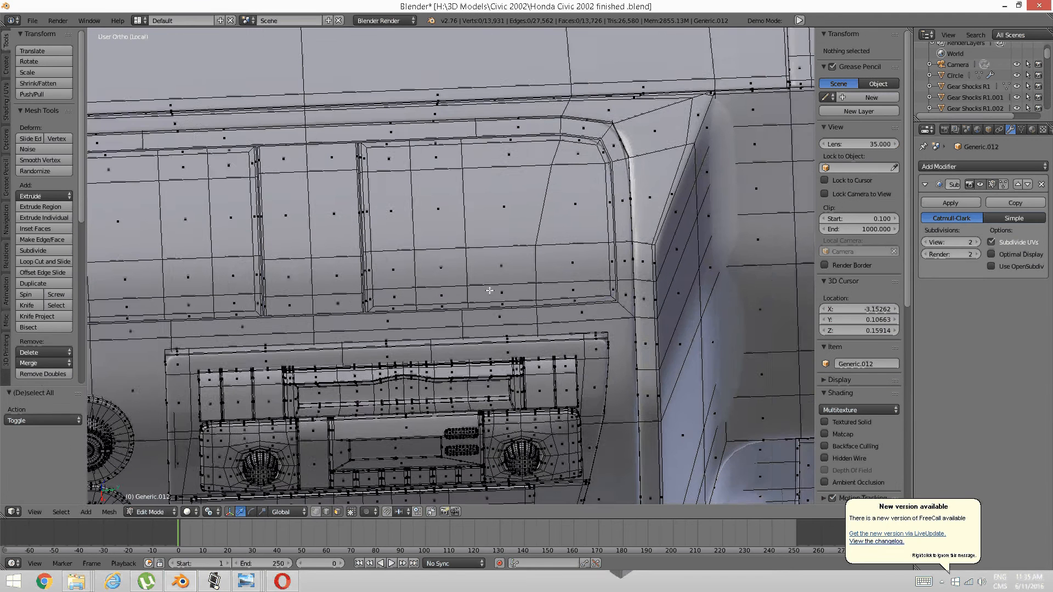
{"action": "middle_click_drag", "start_coordinate": [489, 290], "coordinate": [706, 316], "text": "shift"}
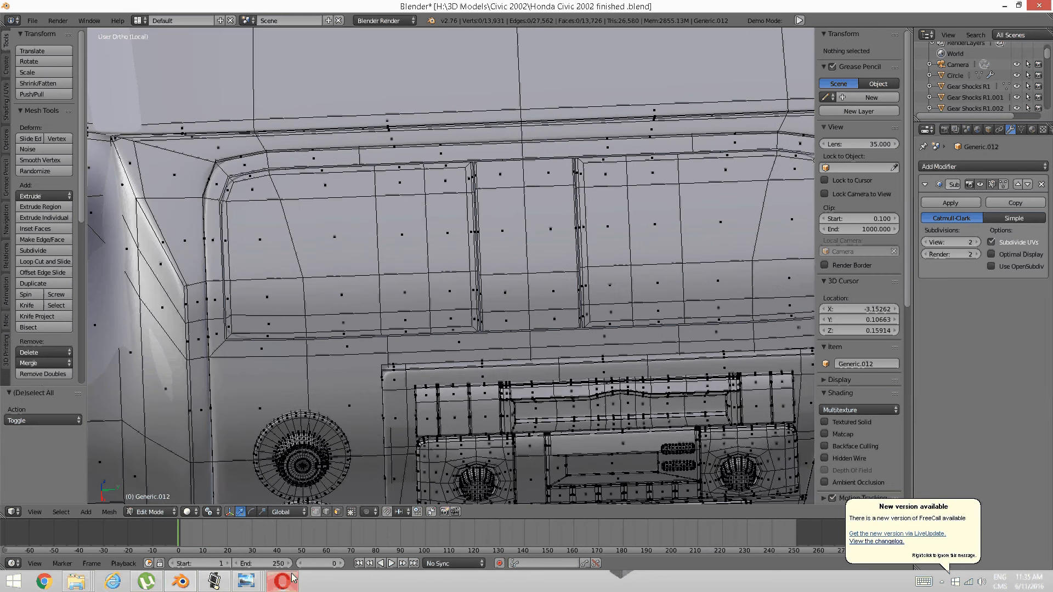
{"action": "mouse_move", "coordinate": [282, 582]}
{"action": "scroll", "coordinate": [429, 379], "scroll_direction": "up", "scroll_amount": 1}
{"action": "middle_click_drag", "start_coordinate": [514, 331], "coordinate": [463, 334], "text": "shift"}
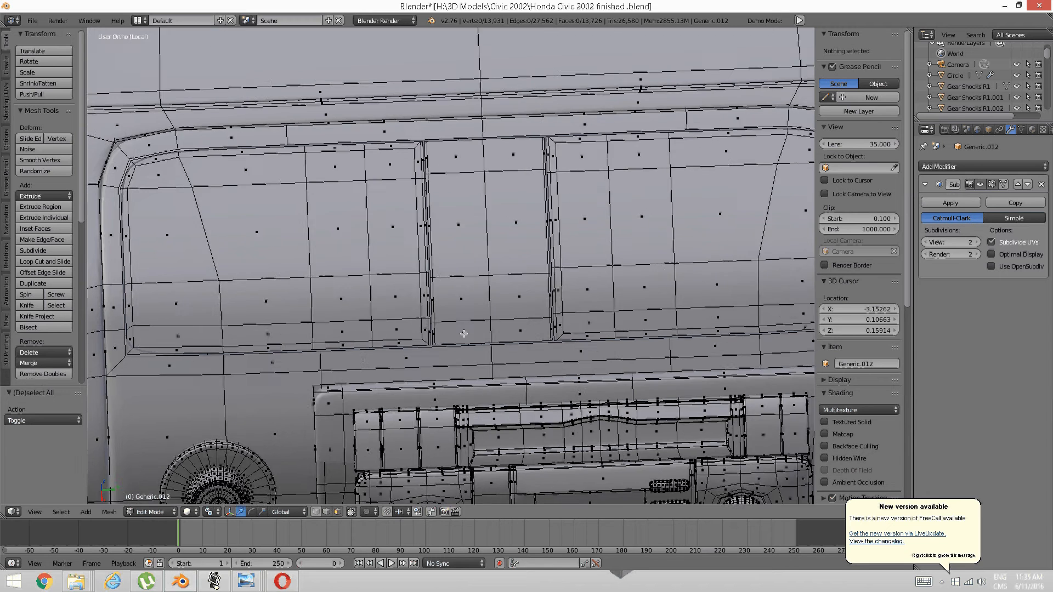
{"action": "middle_click_drag", "start_coordinate": [573, 340], "coordinate": [446, 349], "text": "shift"}
{"action": "middle_click_drag", "start_coordinate": [296, 356], "coordinate": [536, 336]}
{"action": "scroll", "coordinate": [535, 336], "scroll_direction": "up", "scroll_amount": 3}
{"action": "middle_click_drag", "start_coordinate": [323, 346], "coordinate": [336, 347], "text": "shift"}
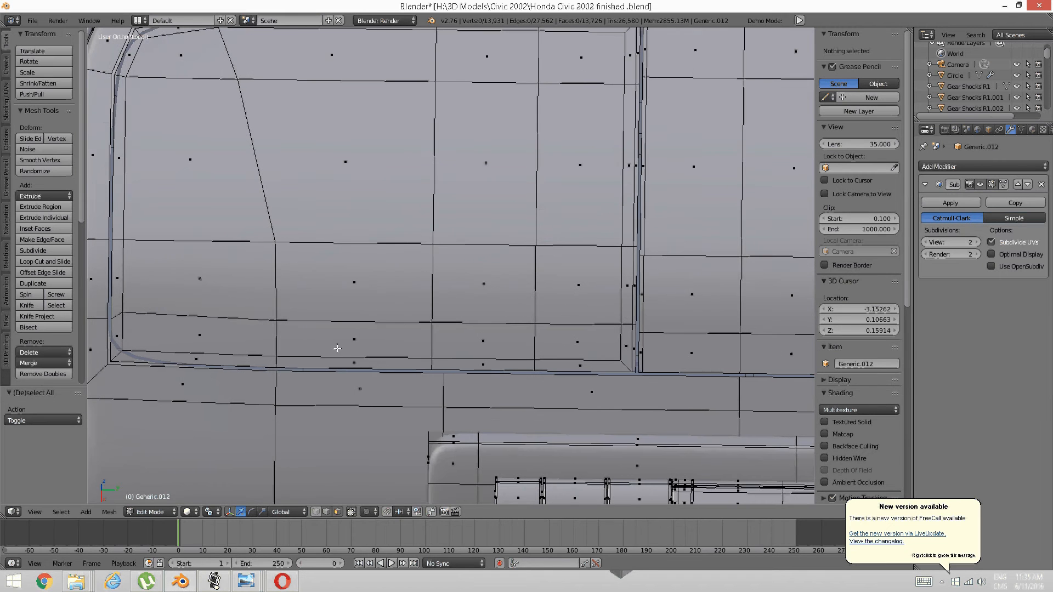
Select the left section's horizontal edges just above its bottom border, from below the slanted edge to the gap, including the short strip edges.
{"action": "right_click", "coordinate": [344, 319]}
{"action": "middle_click_drag", "start_coordinate": [518, 318], "coordinate": [433, 344], "text": "shift"}
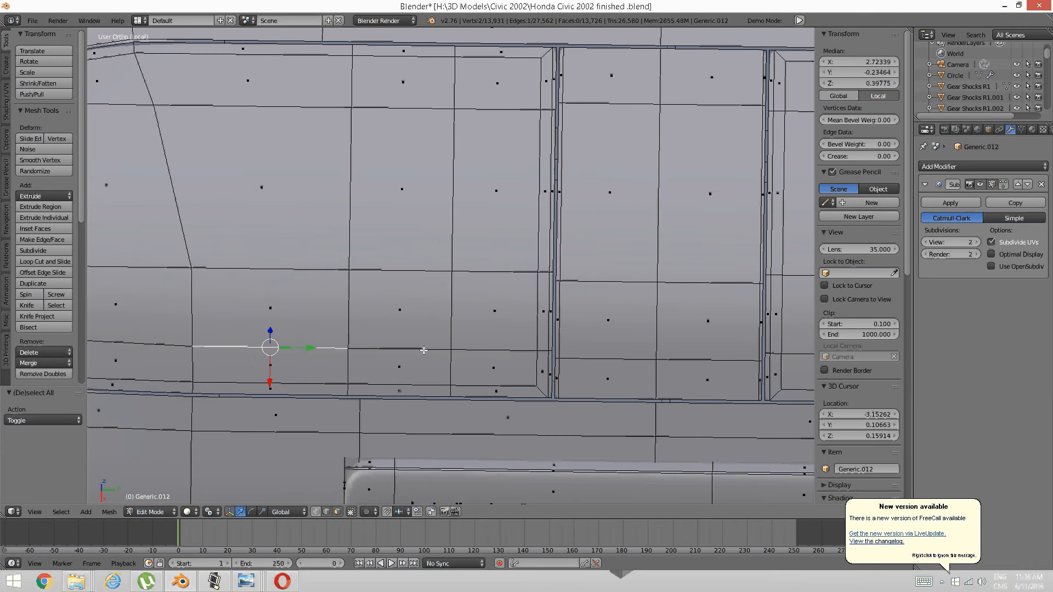
{"action": "right_click", "coordinate": [423, 350], "text": "shift"}
{"action": "right_click", "coordinate": [535, 349], "text": "shift"}
{"action": "right_click", "coordinate": [543, 350], "text": "shift"}
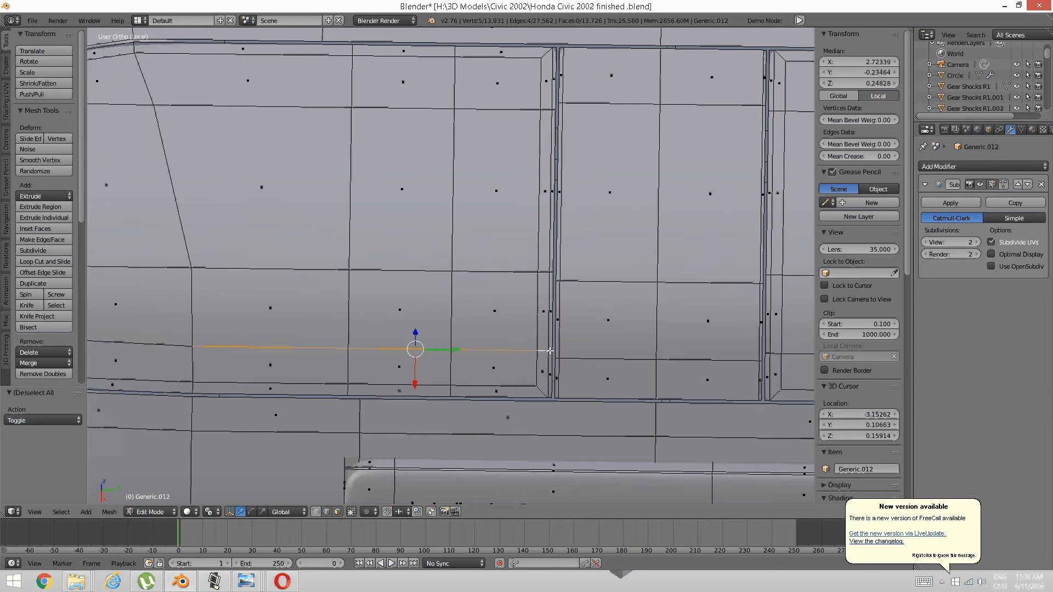
{"action": "right_click", "coordinate": [550, 352], "text": "shift"}
{"action": "scroll", "coordinate": [552, 368], "scroll_direction": "up", "scroll_amount": 1}
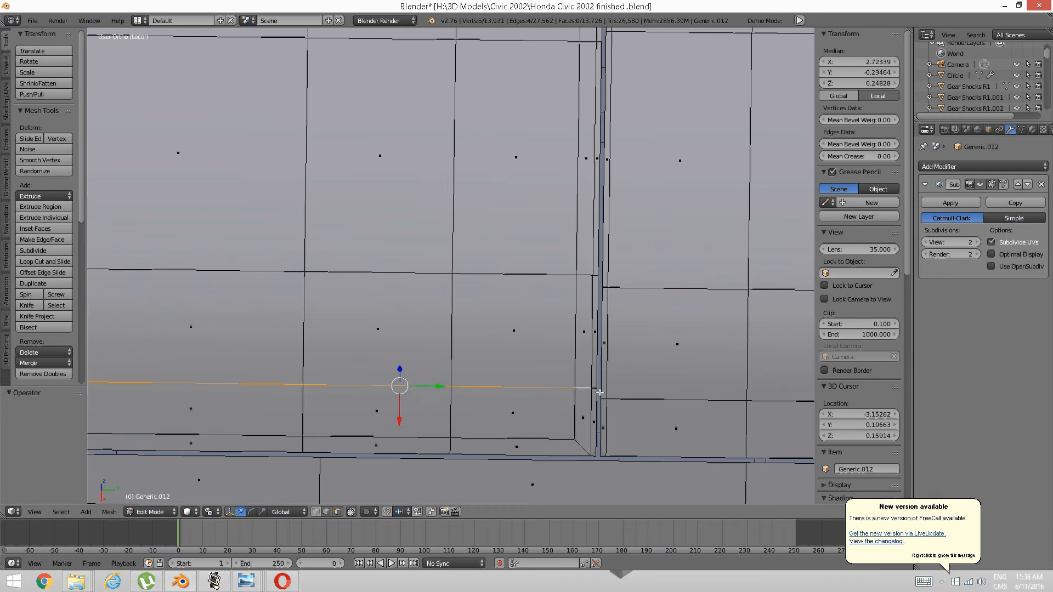
{"action": "right_click", "coordinate": [596, 387], "text": "shift"}
Edge Slide the left section's selected lower edges up by a factor of about 0.077 and clear the selection.
{"action": "scroll", "coordinate": [422, 400], "scroll_direction": "down", "scroll_amount": 3}
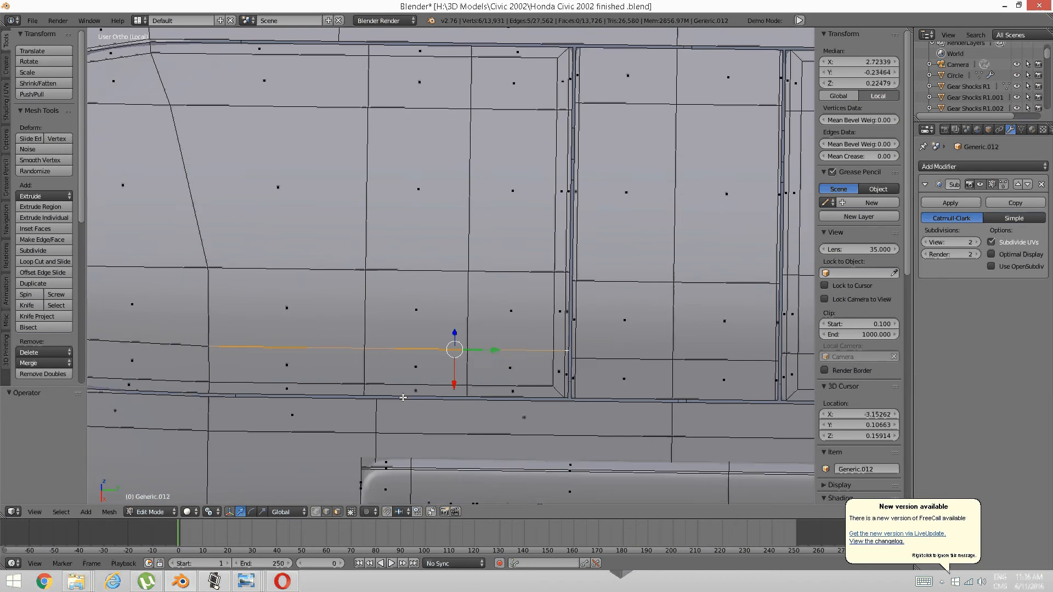
{"action": "key", "text": "ctrl+e"}
{"action": "left_click", "coordinate": [408, 402]}
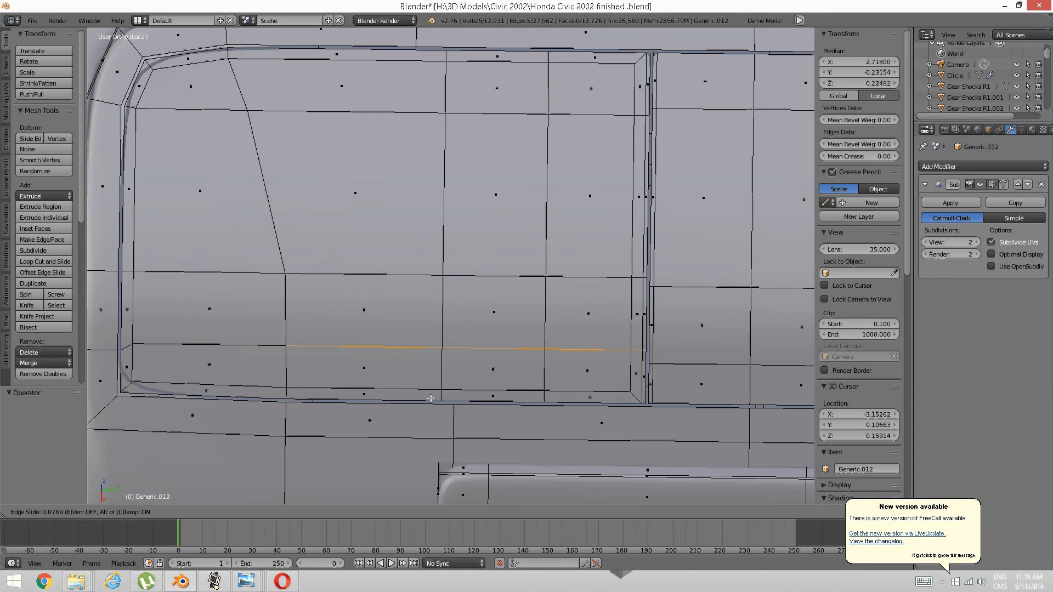
{"action": "left_click", "coordinate": [430, 398]}
{"action": "key", "text": "a"}
Check the centre vents in the dashboard reference photo in Windows Photo Viewer and return to Blender.
{"action": "scroll", "coordinate": [431, 399], "scroll_direction": "down", "scroll_amount": 3}
{"action": "middle_click_drag", "start_coordinate": [591, 353], "coordinate": [298, 348], "text": "shift"}
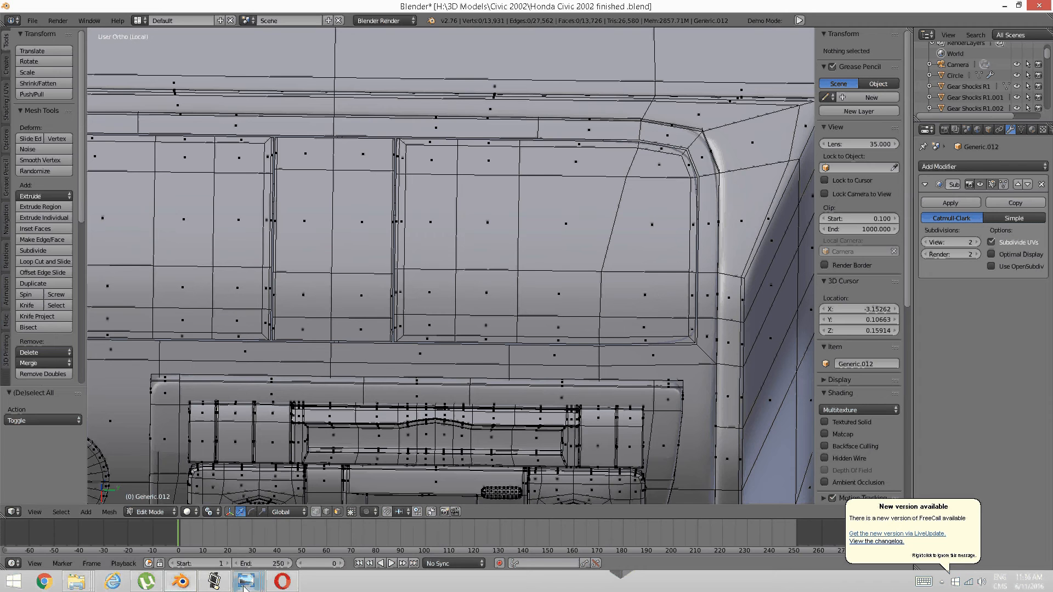
{"action": "mouse_move", "coordinate": [244, 587]}
{"action": "left_click", "coordinate": [363, 528]}
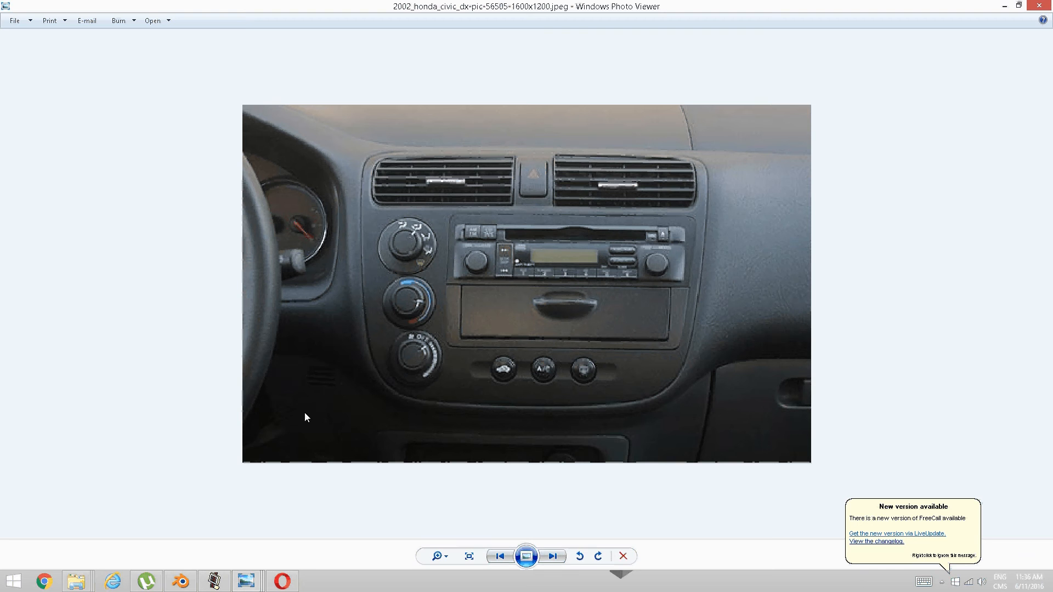
{"action": "left_click", "coordinate": [214, 582]}
{"action": "left_click", "coordinate": [181, 581]}
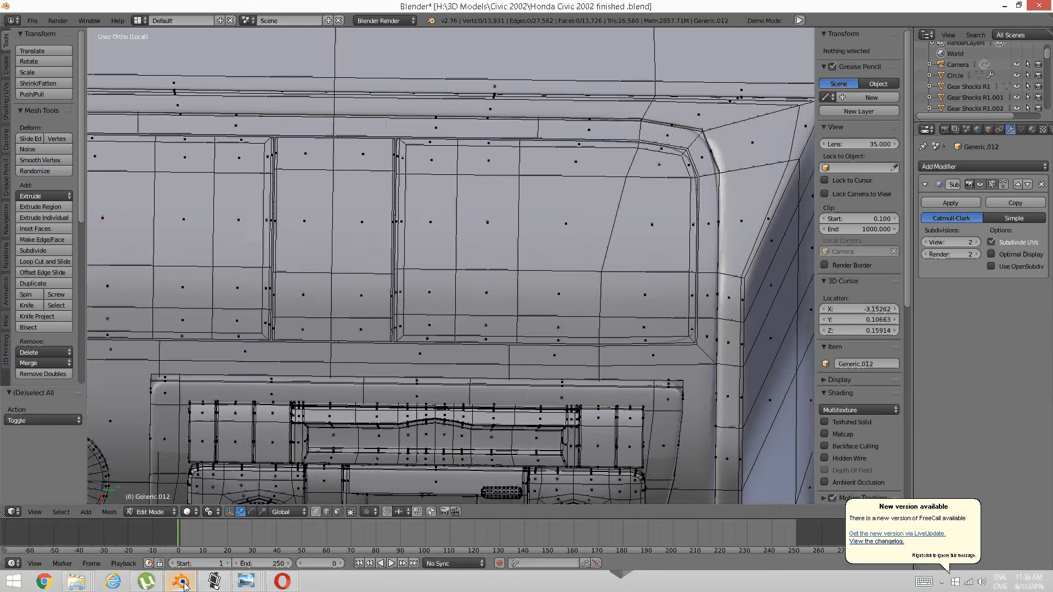
Edge Slide the right section's inner horizontal edges above the bottom border up by a factor of about -0.176 and clear the selection.
{"action": "middle_click_drag", "start_coordinate": [343, 404], "coordinate": [414, 337]}
{"action": "scroll", "coordinate": [415, 338], "scroll_direction": "up", "scroll_amount": 1}
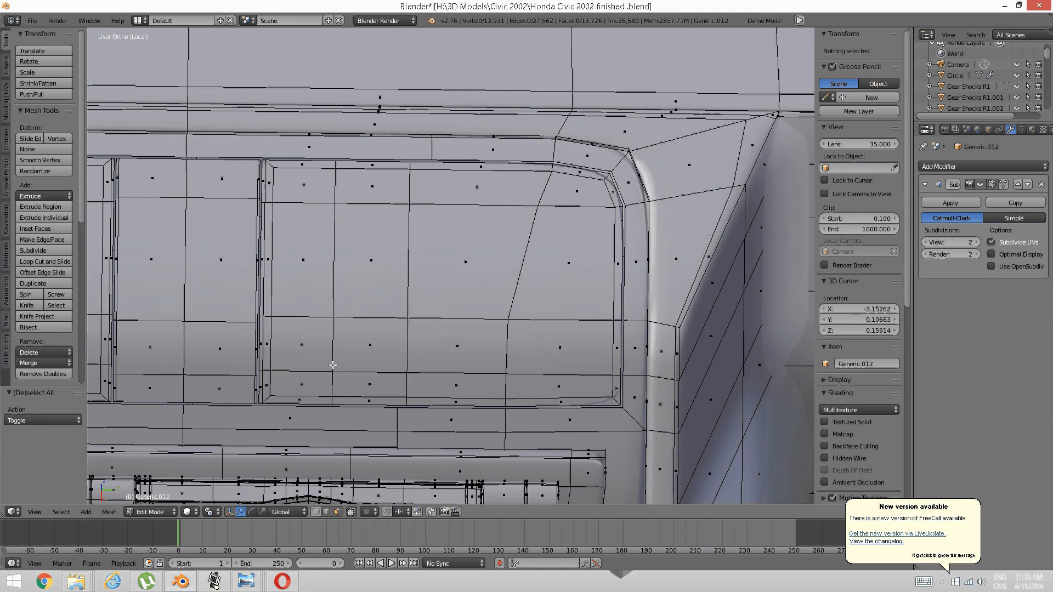
{"action": "right_click", "coordinate": [329, 368]}
{"action": "middle_click_drag", "start_coordinate": [387, 360], "coordinate": [373, 353], "text": "shift"}
{"action": "scroll", "coordinate": [373, 353], "scroll_direction": "up", "scroll_amount": 1}
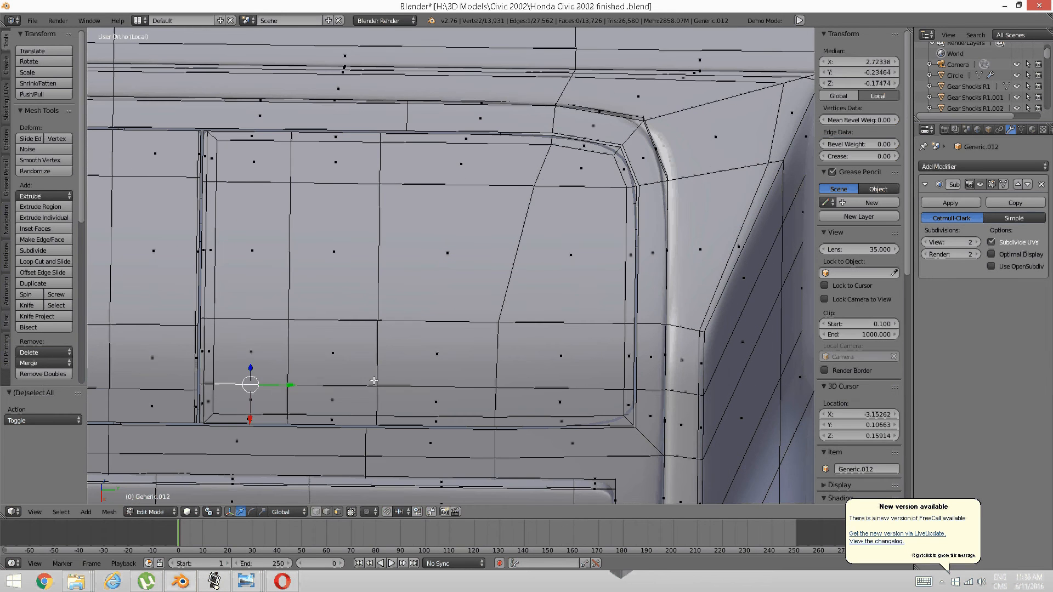
{"action": "right_click", "coordinate": [334, 386], "text": "shift"}
{"action": "right_click", "coordinate": [439, 386], "text": "shift"}
{"action": "right_click", "coordinate": [512, 388], "text": "shift"}
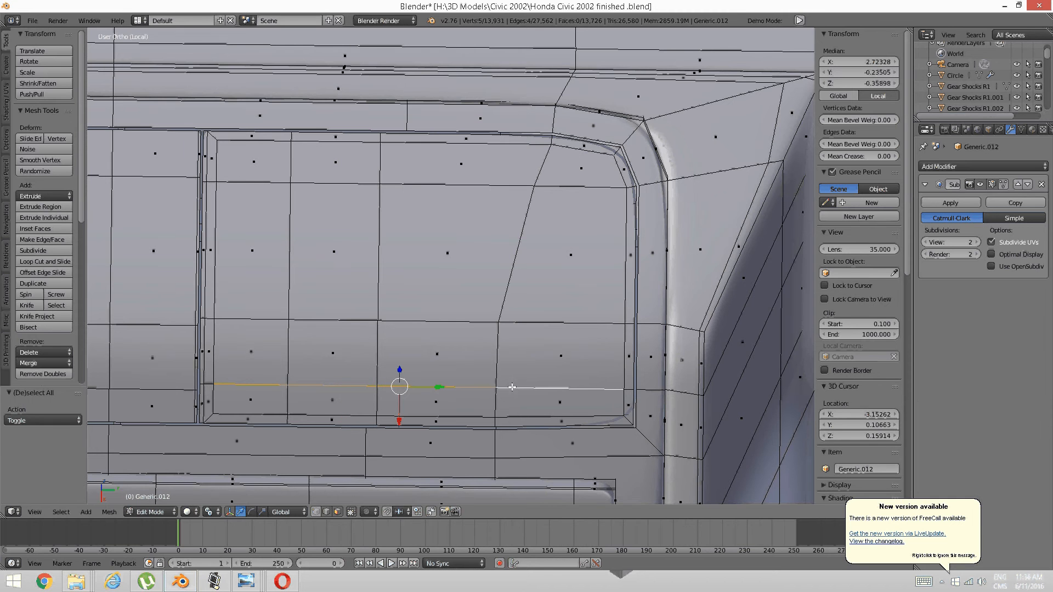
{"action": "key", "text": "ctrl+e"}
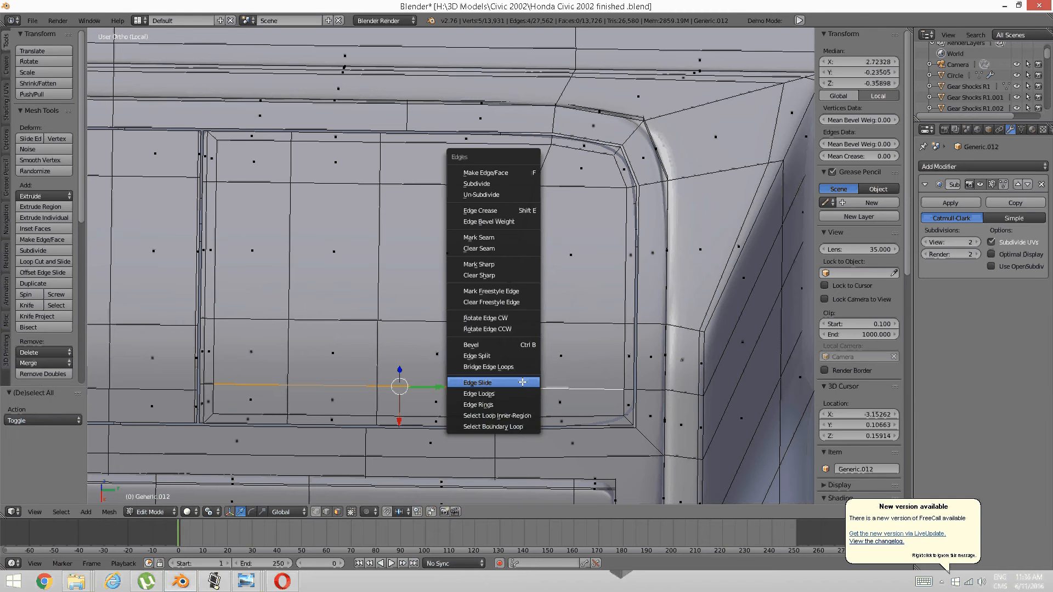
{"action": "left_click", "coordinate": [522, 382]}
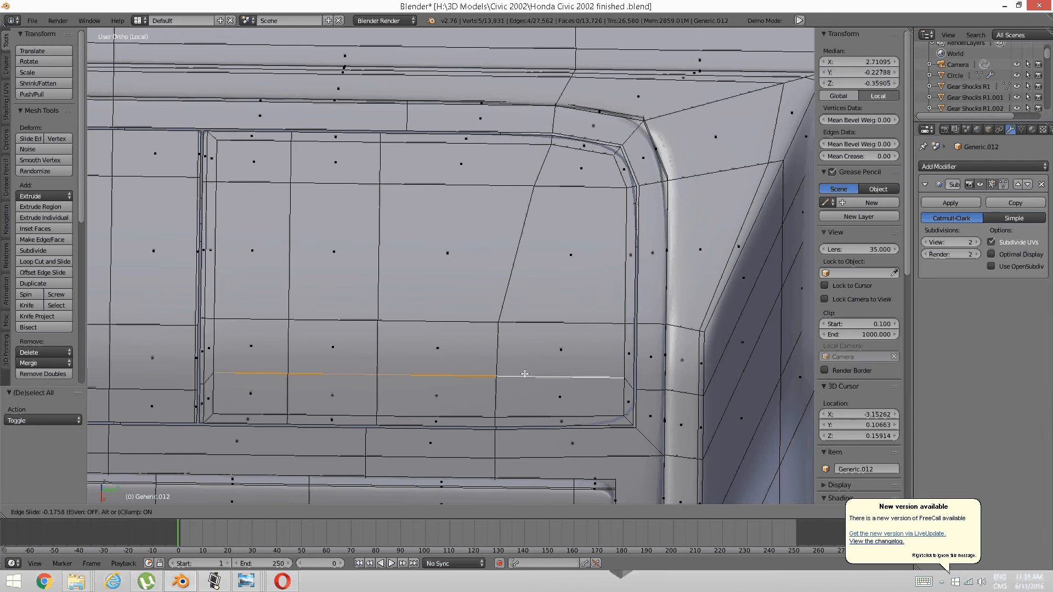
{"action": "left_click", "coordinate": [525, 374]}
{"action": "key", "text": "a"}
Edge Slide the right section's second row of inner horizontal edges above the bottom border slightly down and clear the selection.
{"action": "middle_click_drag", "start_coordinate": [477, 372], "coordinate": [493, 380], "text": "shift"}
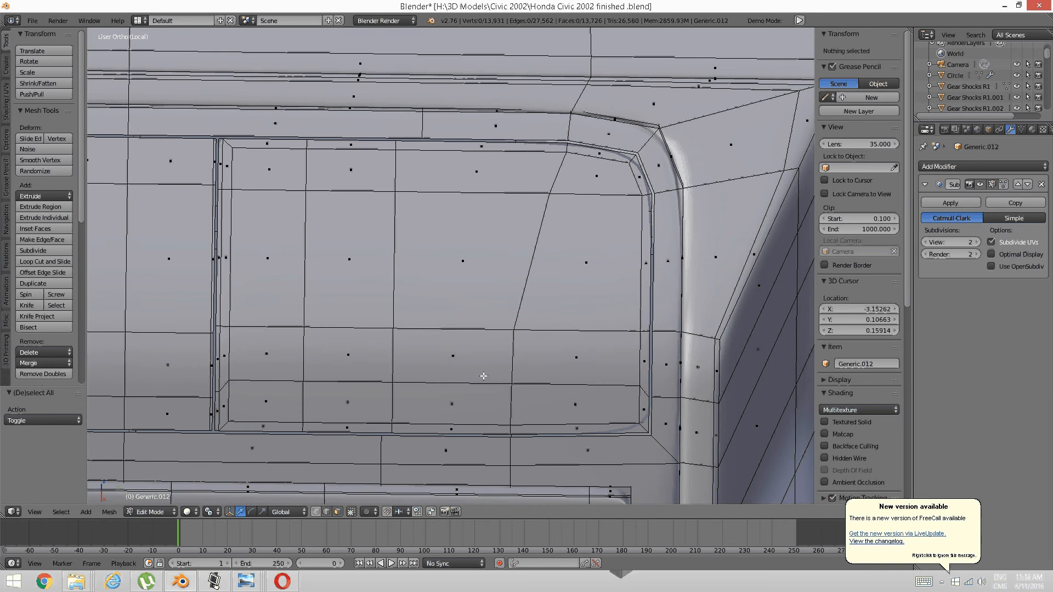
{"action": "right_click", "coordinate": [429, 328]}
{"action": "right_click", "coordinate": [349, 328], "text": "shift"}
{"action": "right_click", "coordinate": [267, 328], "text": "shift"}
{"action": "right_click", "coordinate": [587, 328], "text": "shift"}
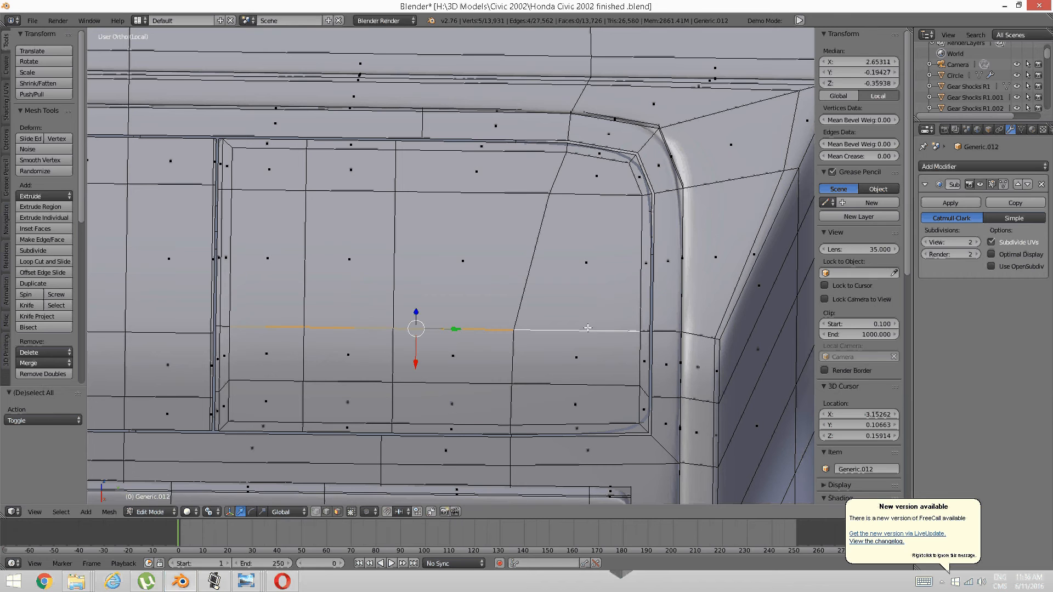
{"action": "key", "text": "ctrl+e"}
{"action": "left_click", "coordinate": [587, 328]}
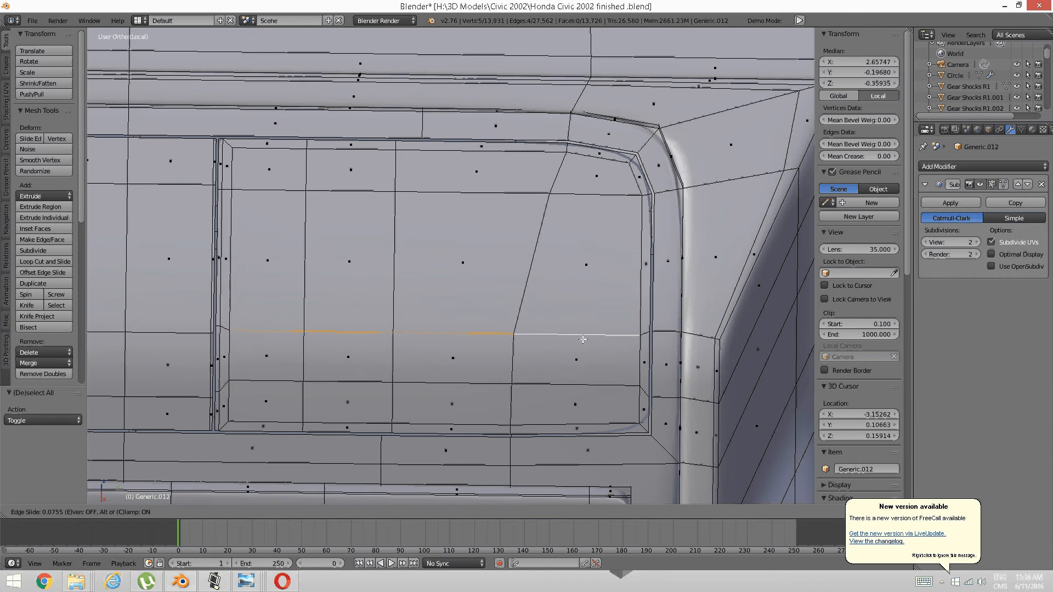
{"action": "left_click", "coordinate": [582, 344]}
{"action": "key", "text": "a"}
Add a horizontal loop cut through the right section's tall middle band, slide it towards the band's lower edge and clear the selection.
{"action": "middle_click_drag", "start_coordinate": [491, 331], "coordinate": [500, 348], "text": "shift"}
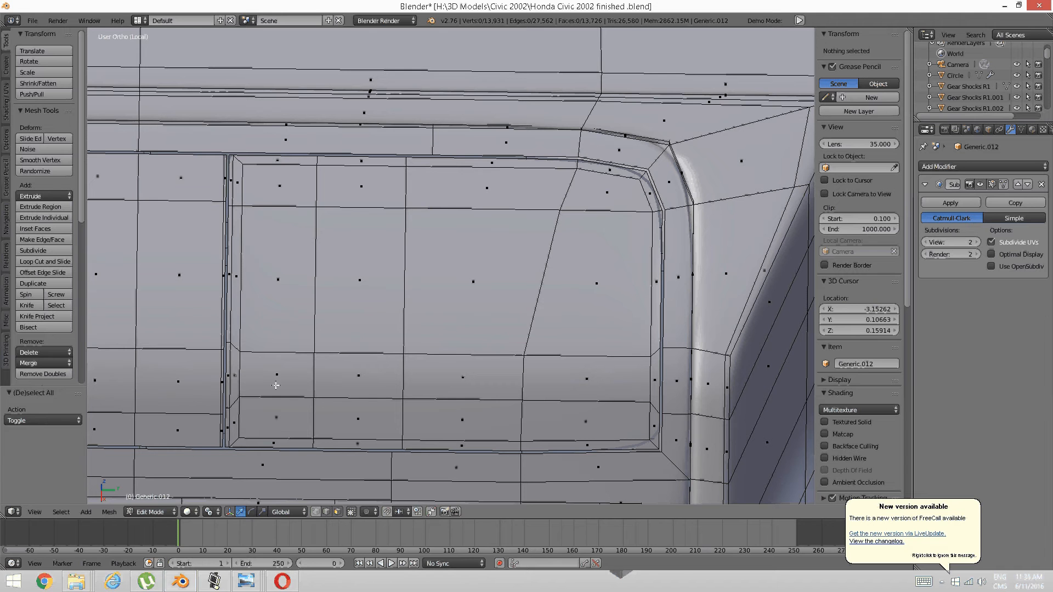
{"action": "key", "text": "ctrl+r"}
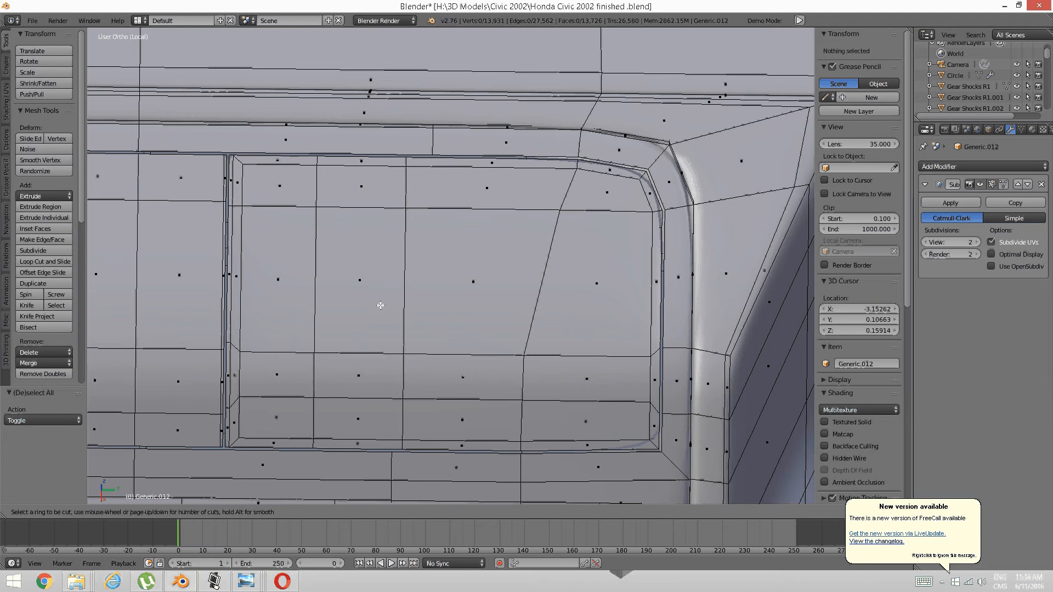
{"action": "left_click", "coordinate": [400, 306]}
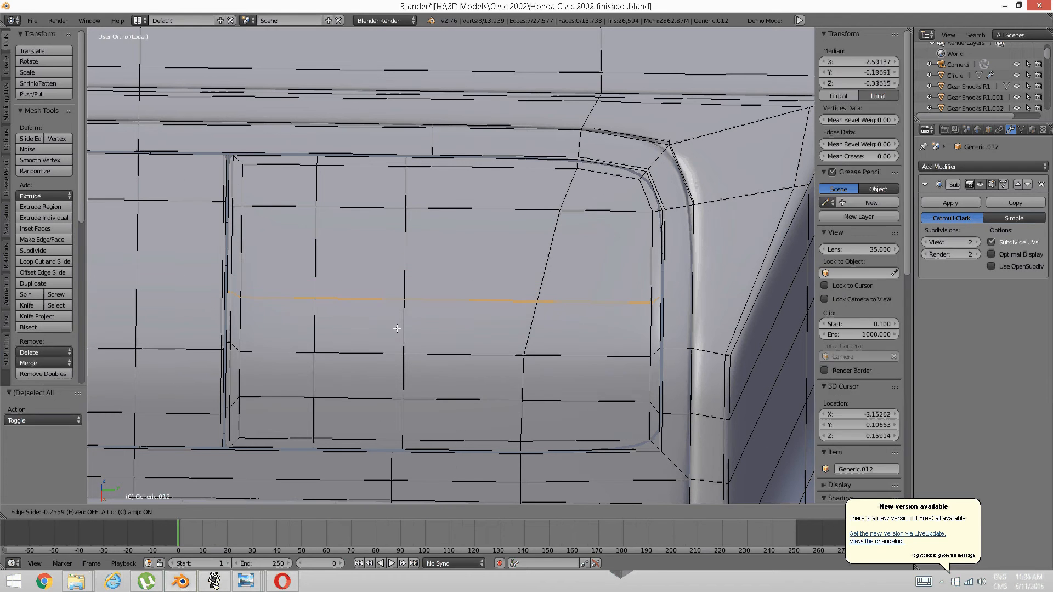
{"action": "left_click", "coordinate": [418, 295]}
{"action": "key", "text": "a"}
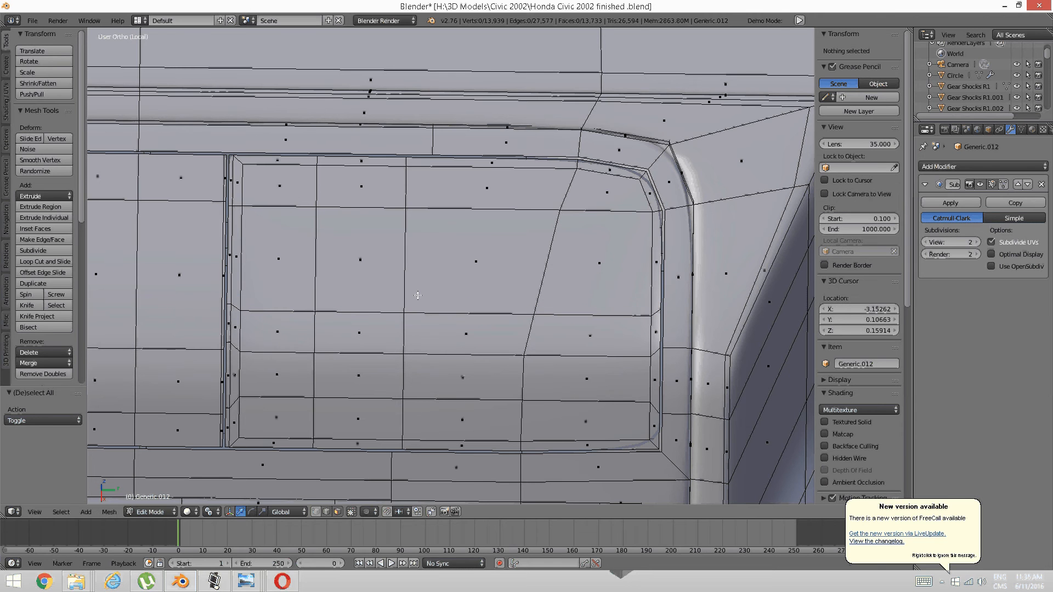
Add another horizontal loop cut centred in the tall band still remaining above the new loop, and clear the selection.
{"action": "key", "text": "ctrl+r"}
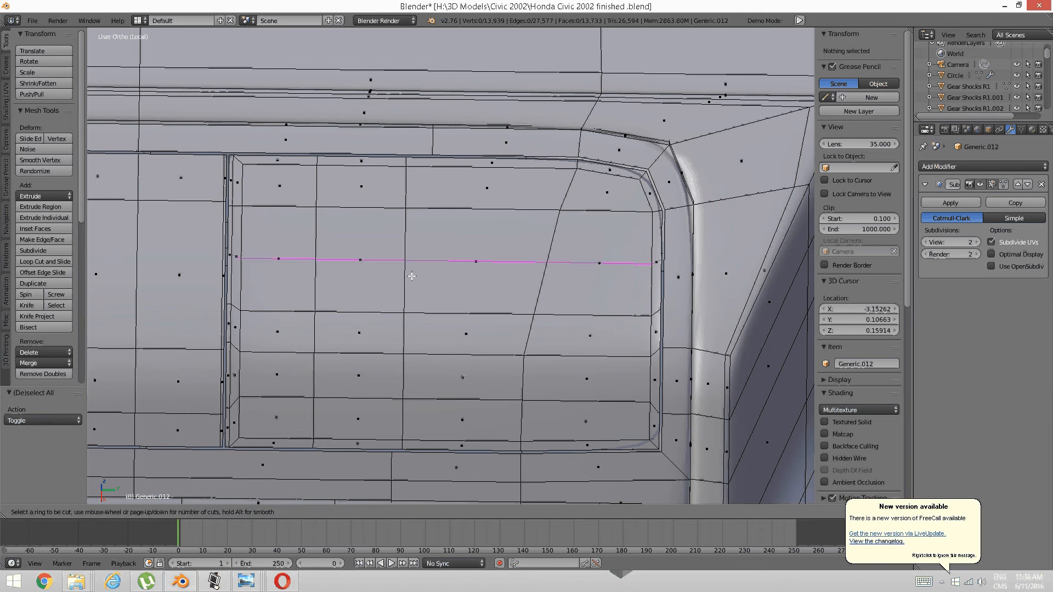
{"action": "left_click", "coordinate": [412, 276]}
{"action": "left_click", "coordinate": [412, 276]}
{"action": "key", "text": "a"}
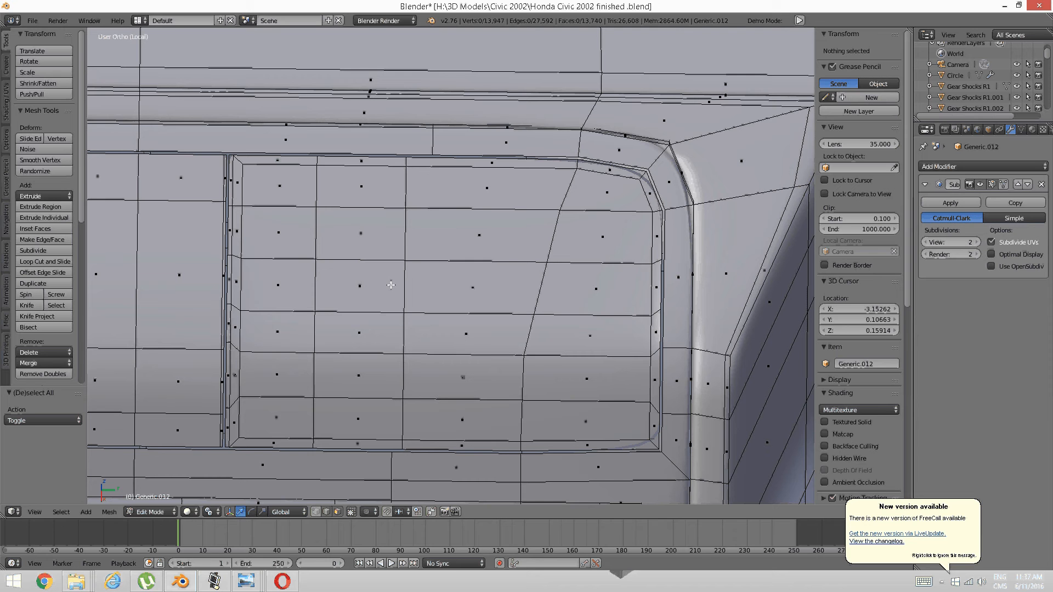
Clear the selection and switch the mesh selection mode to edges only.
{"action": "right_click", "coordinate": [368, 313], "text": "alt"}
{"action": "key", "text": "a"}
{"action": "key", "text": "ctrl+Tab"}
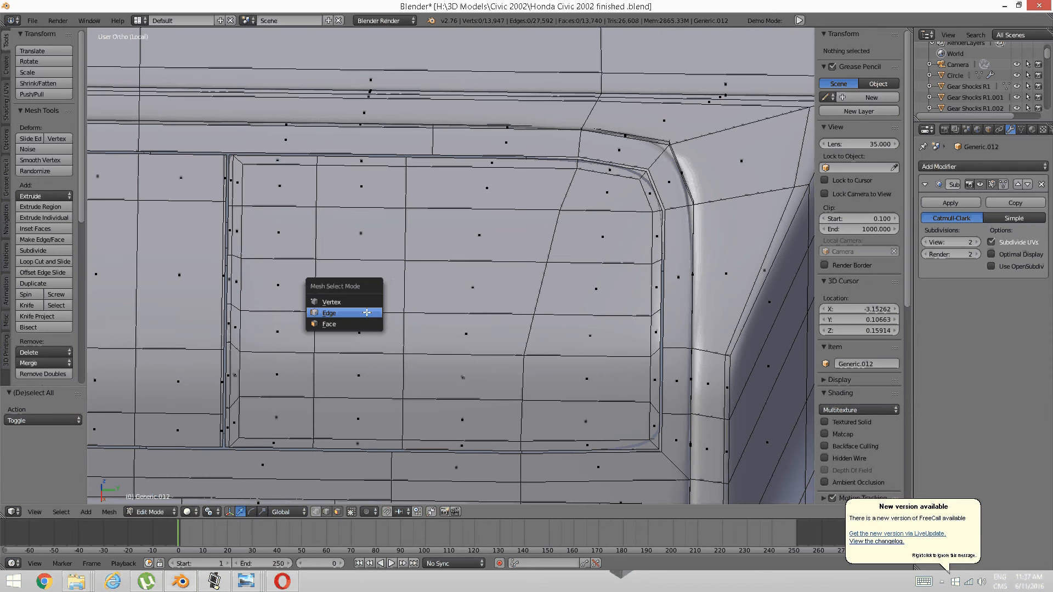
{"action": "left_click", "coordinate": [367, 314]}
{"action": "right_click", "coordinate": [367, 313], "text": "alt"}
{"action": "key", "text": "ctrl+e"}
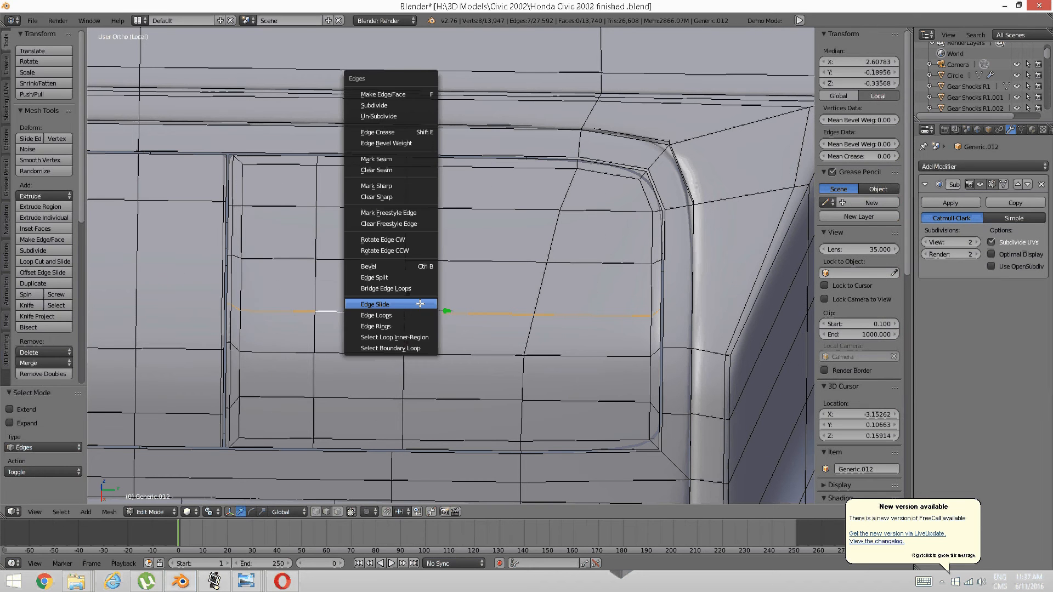
{"action": "left_click", "coordinate": [419, 303]}
{"action": "left_click", "coordinate": [419, 302]}
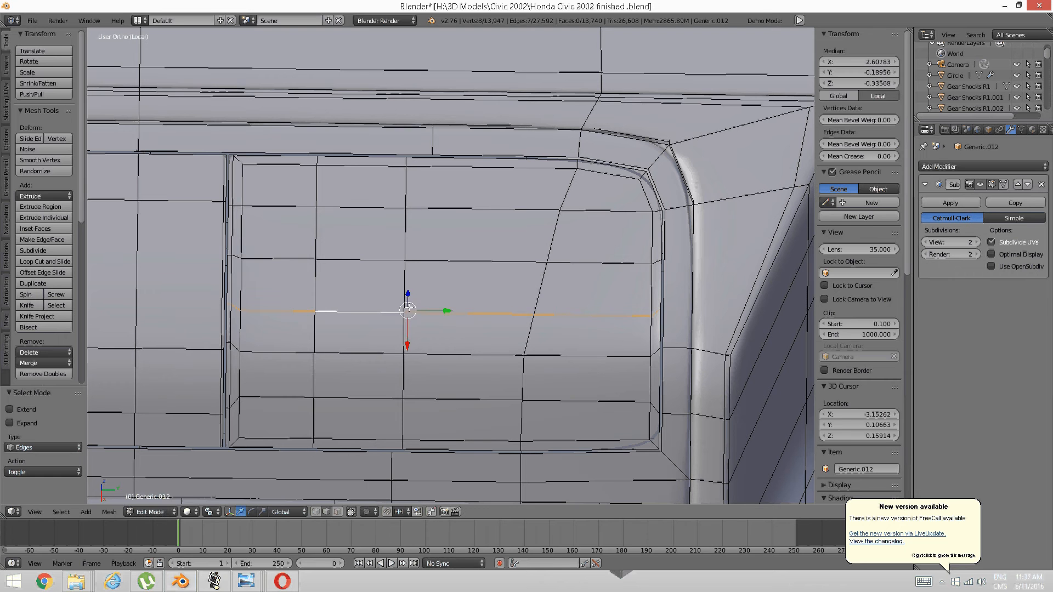
{"action": "key", "text": "a"}
Edge Slide the four inner edges of the lower new loop in the right section up by a factor of about 0.10.
{"action": "right_click", "coordinate": [280, 311]}
{"action": "right_click", "coordinate": [359, 312], "text": "shift"}
{"action": "right_click", "coordinate": [472, 314], "text": "shift"}
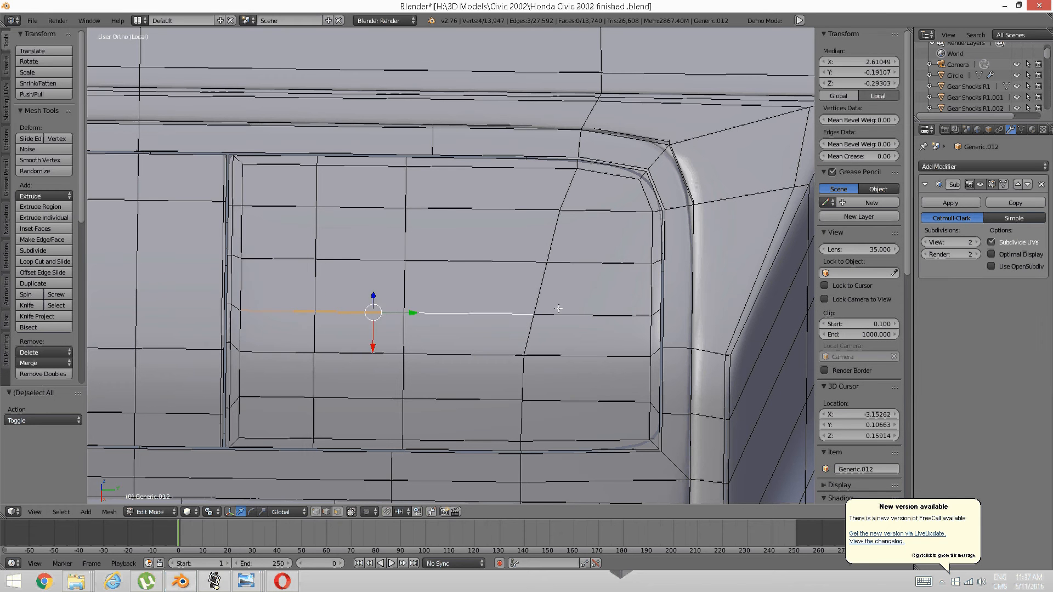
{"action": "right_click", "coordinate": [543, 317], "text": "shift"}
{"action": "key", "text": "ctrl+e"}
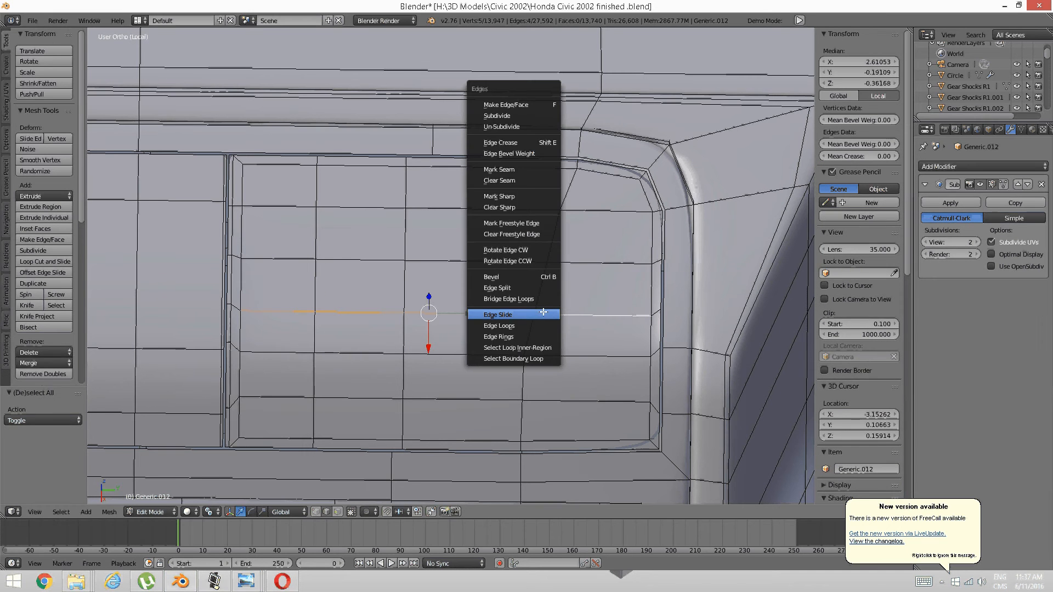
{"action": "left_click", "coordinate": [544, 318]}
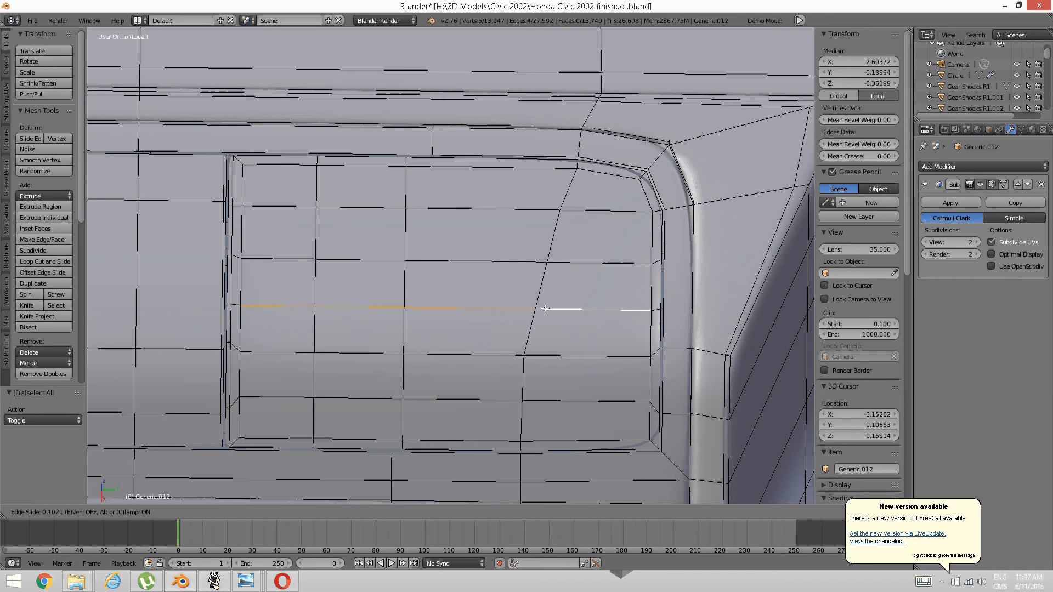
{"action": "left_click", "coordinate": [536, 308]}
Edge Slide the four inner edges of the upper new loop up by a factor of about 0.044 and clear the selection.
{"action": "right_click", "coordinate": [472, 260]}
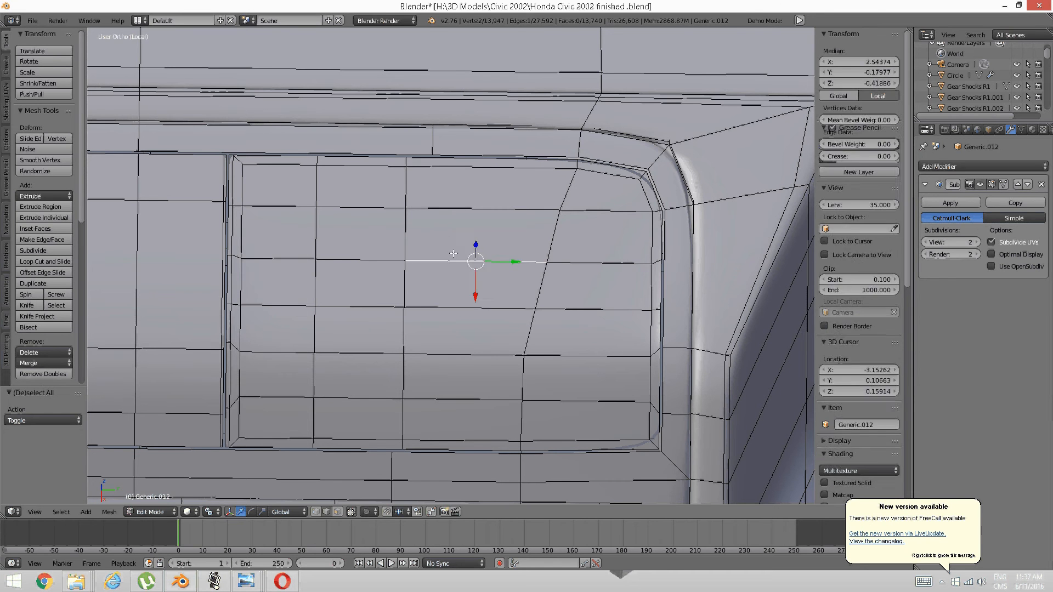
{"action": "right_click", "coordinate": [367, 256], "text": "shift"}
{"action": "right_click", "coordinate": [299, 259], "text": "shift"}
{"action": "right_click", "coordinate": [589, 264], "text": "shift"}
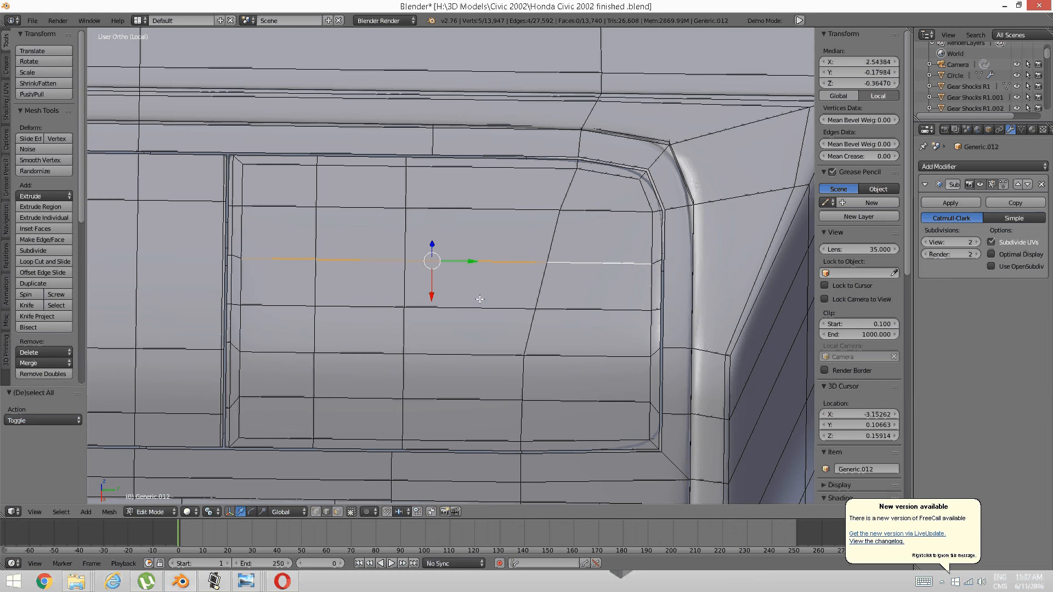
{"action": "key", "text": "ctrl+e"}
{"action": "left_click", "coordinate": [480, 299]}
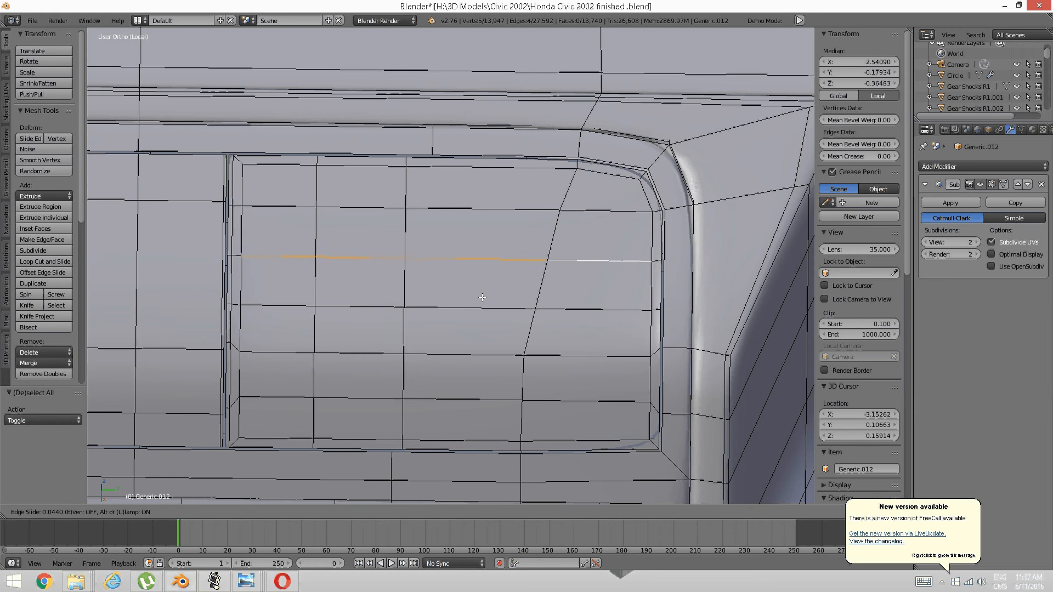
{"action": "left_click", "coordinate": [483, 298]}
{"action": "key", "text": "a"}
Enable face selection in addition to edge selection for the vent mesh.
{"action": "scroll", "coordinate": [482, 300], "scroll_direction": "down", "scroll_amount": 2}
{"action": "scroll", "coordinate": [496, 293], "scroll_direction": "up", "scroll_amount": 2}
{"action": "middle_click_drag", "start_coordinate": [482, 300], "coordinate": [418, 313]}
{"action": "scroll", "coordinate": [474, 296], "scroll_direction": "up", "scroll_amount": 1}
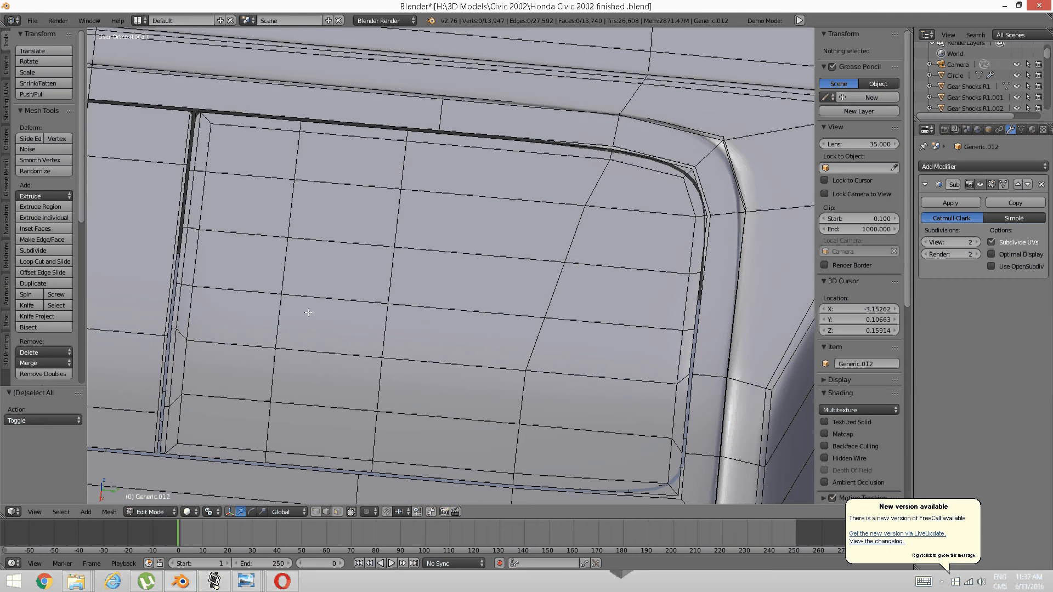
{"action": "key", "text": "ctrl+Tab"}
{"action": "left_click", "coordinate": [289, 323]}
{"action": "right_click", "coordinate": [236, 320]}
{"action": "middle_click_drag", "start_coordinate": [236, 319], "coordinate": [192, 294], "text": "shift"}
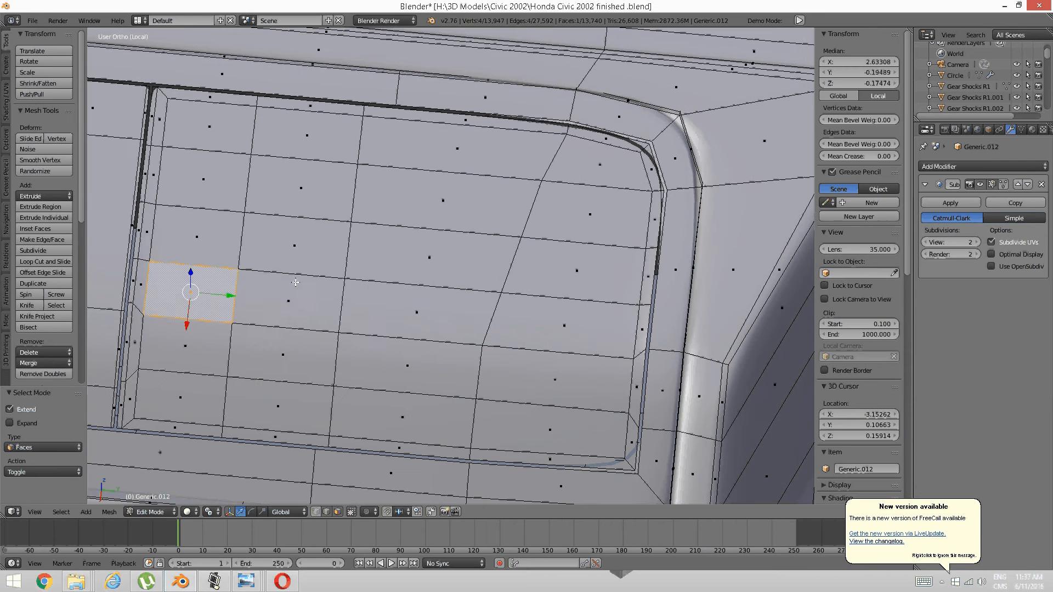
{"action": "right_click", "coordinate": [291, 300], "text": "shift"}
{"action": "right_click", "coordinate": [392, 304], "text": "shift"}
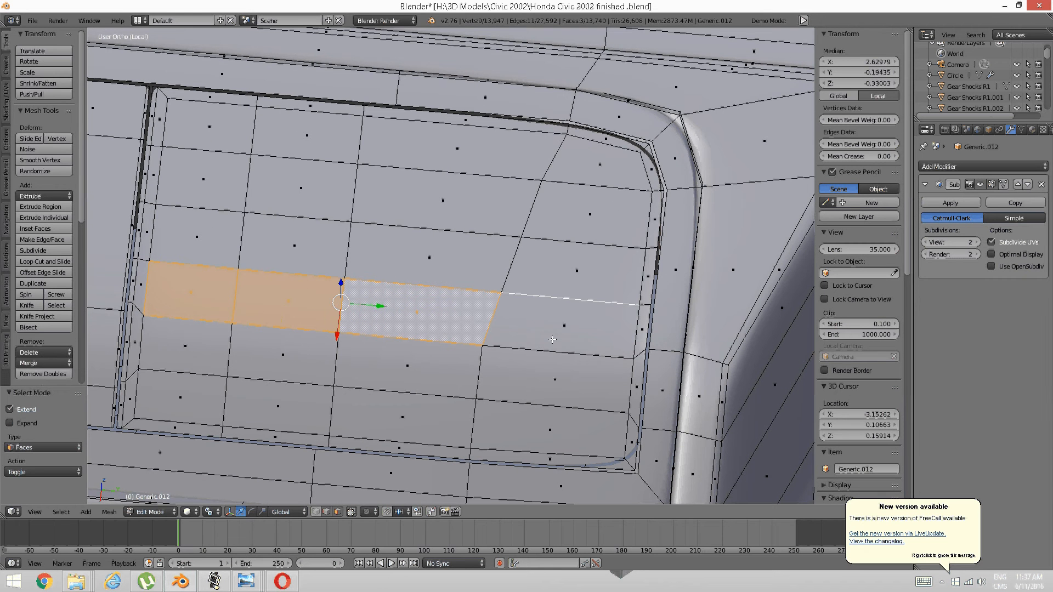
{"action": "key", "text": "a"}
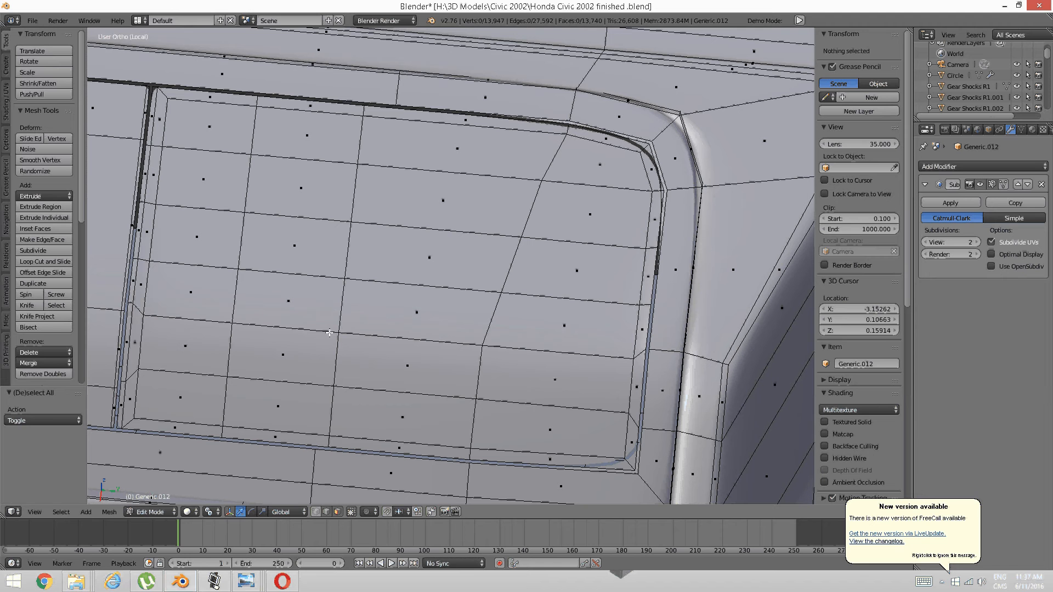
{"action": "key", "text": "ctrl+Tab"}
{"action": "left_click", "coordinate": [243, 326]}
{"action": "right_click", "coordinate": [189, 291]}
{"action": "right_click", "coordinate": [288, 300], "text": "shift"}
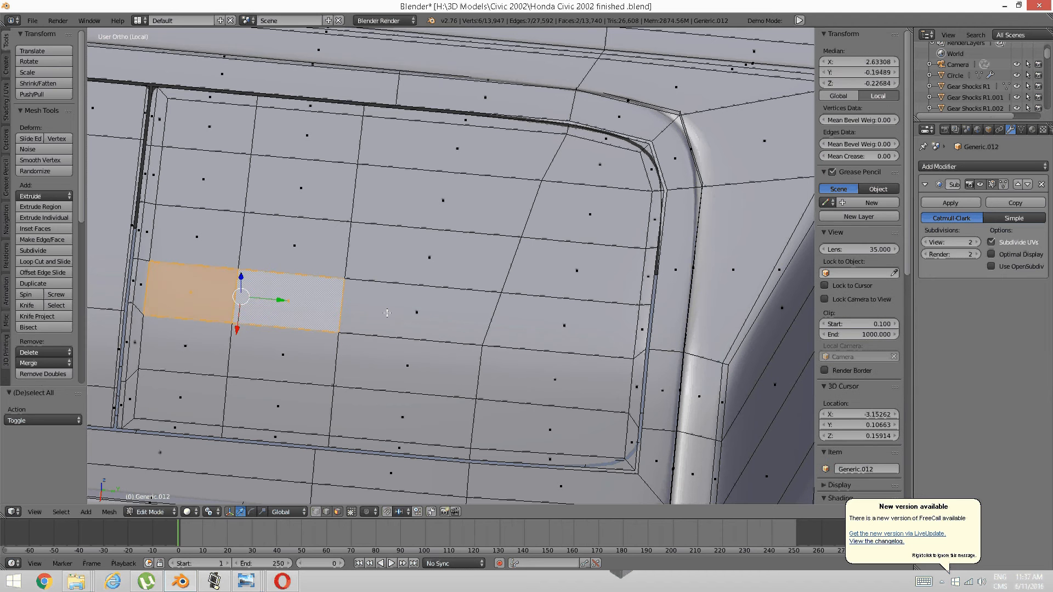
{"action": "right_click", "coordinate": [537, 325], "text": "ctrl"}
{"action": "right_click", "coordinate": [408, 362], "text": "ctrl"}
{"action": "right_click", "coordinate": [283, 354], "text": "ctrl"}
{"action": "right_click", "coordinate": [185, 349], "text": "ctrl"}
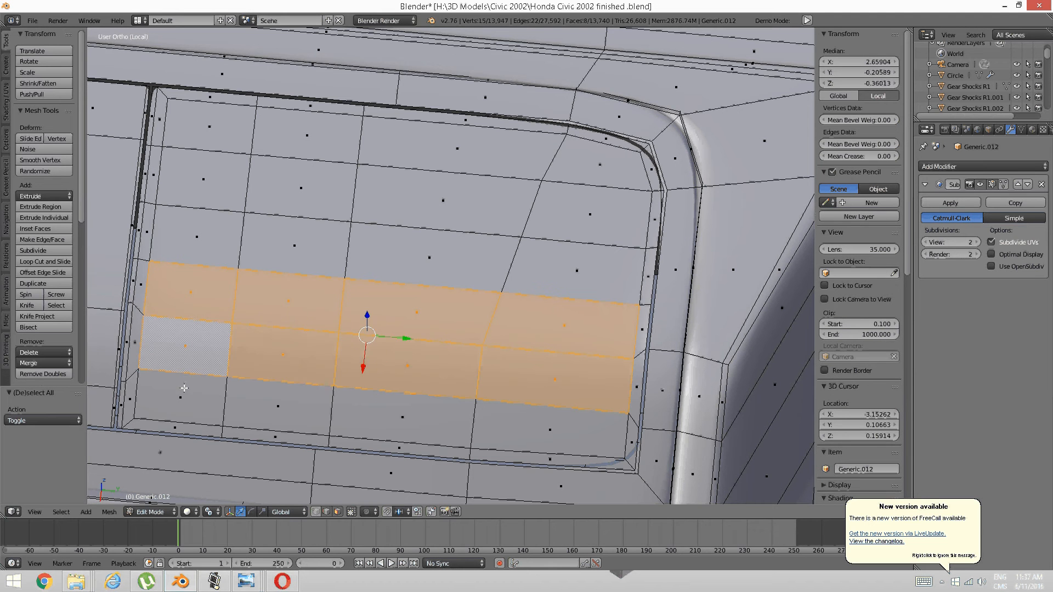
{"action": "right_click", "coordinate": [182, 396], "text": "ctrl"}
{"action": "key", "text": "a"}
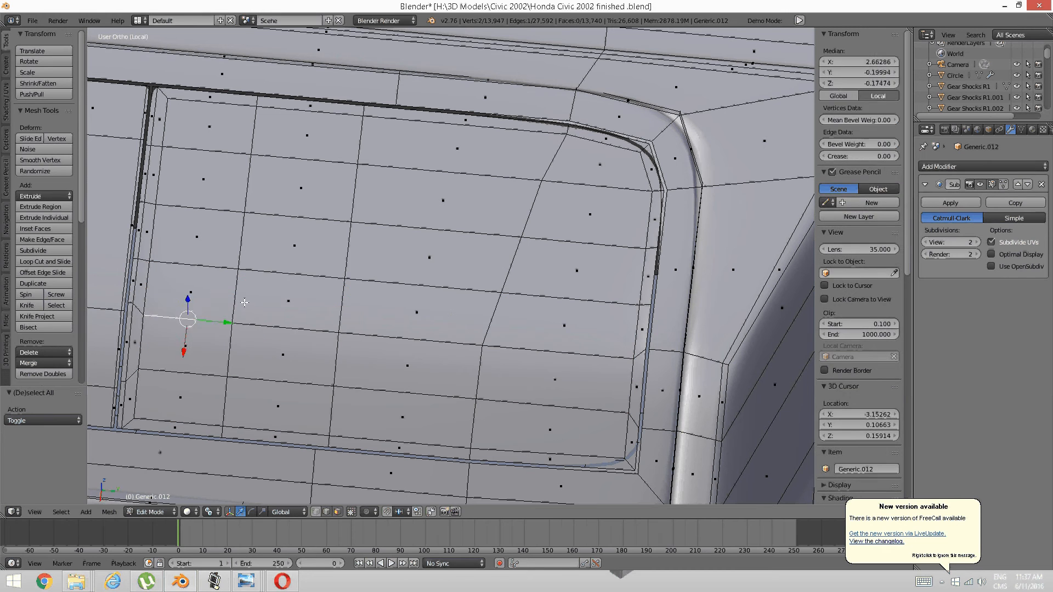
Inset the four faces of the right section's third row from the bottom by about 0.007 and clear the selection.
{"action": "right_click", "coordinate": [213, 291]}
{"action": "right_click", "coordinate": [417, 312], "text": "ctrl"}
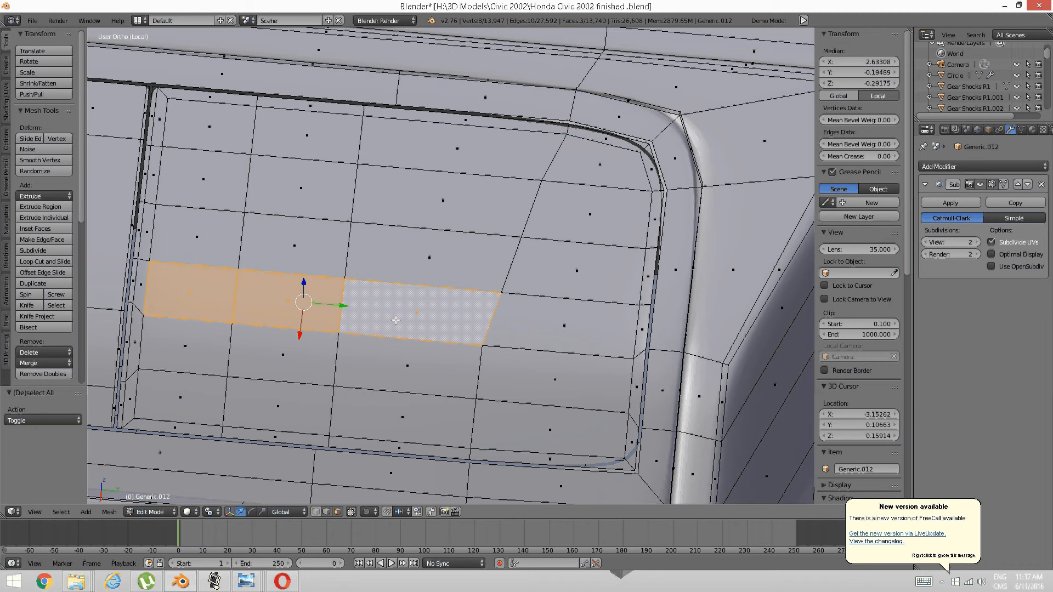
{"action": "right_click", "coordinate": [549, 325], "text": "ctrl"}
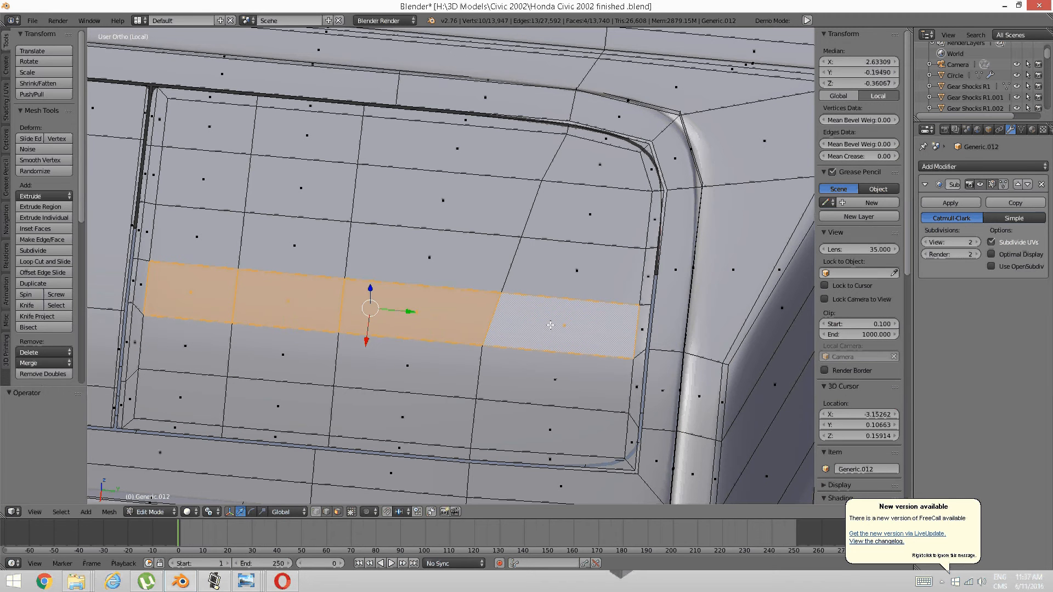
{"action": "key", "text": "i"}
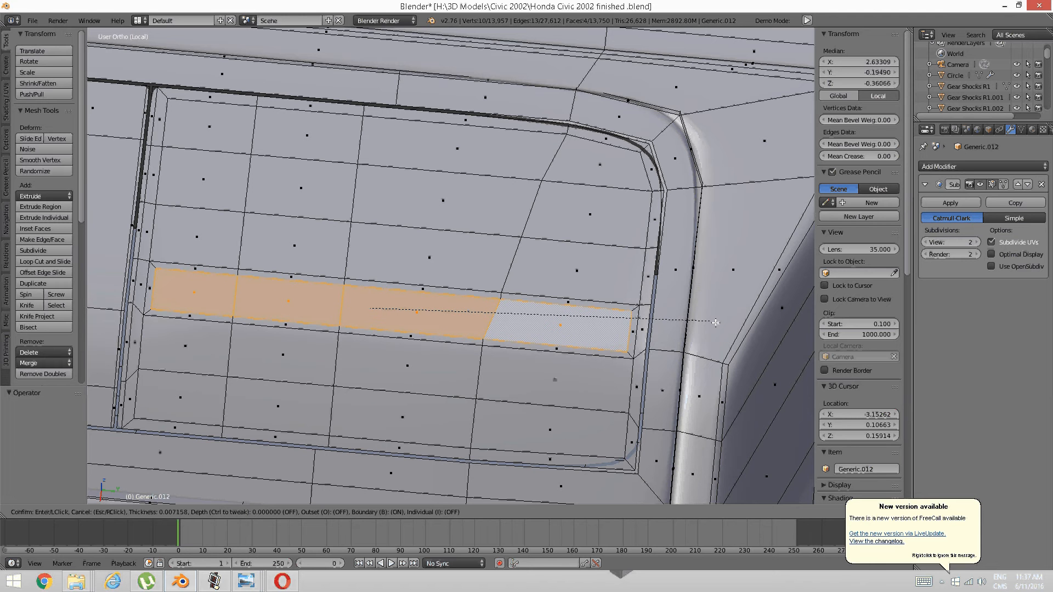
{"action": "left_click", "coordinate": [715, 323]}
{"action": "key", "text": "a"}
Inset the four faces of the right section's second row from the bottom by about 0.006 and clear the selection.
{"action": "right_click", "coordinate": [554, 378]}
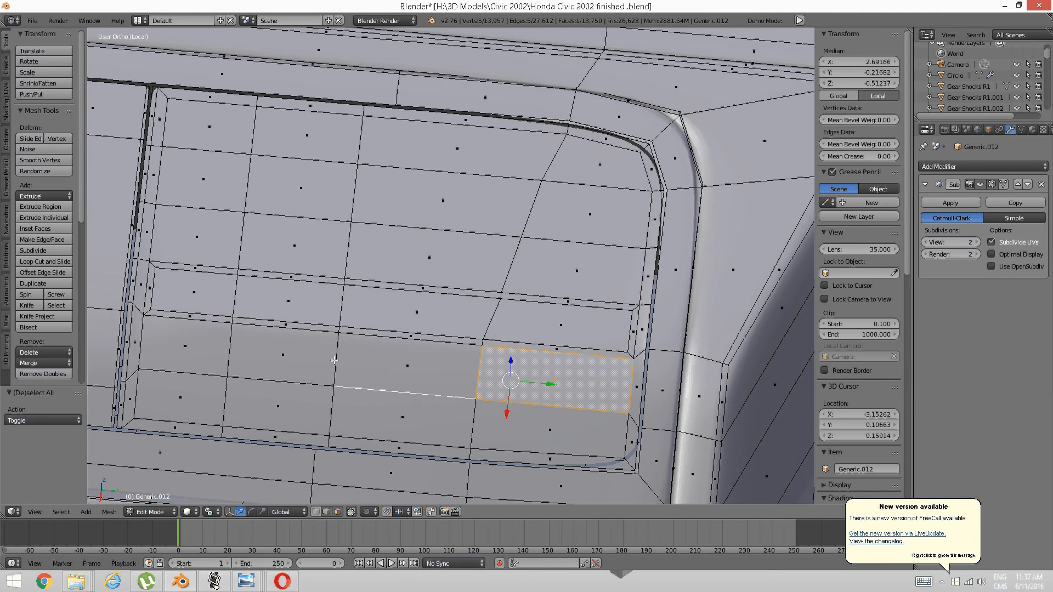
{"action": "right_click", "coordinate": [403, 361], "text": "shift"}
{"action": "right_click", "coordinate": [262, 355], "text": "shift"}
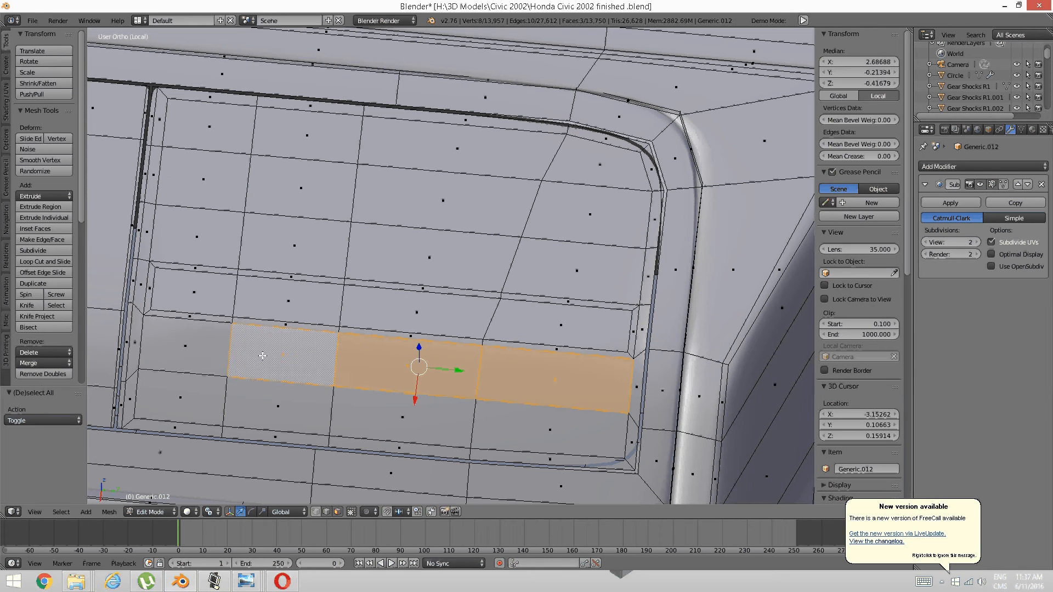
{"action": "right_click", "coordinate": [262, 356], "text": "shift"}
{"action": "right_click", "coordinate": [184, 345], "text": "shift"}
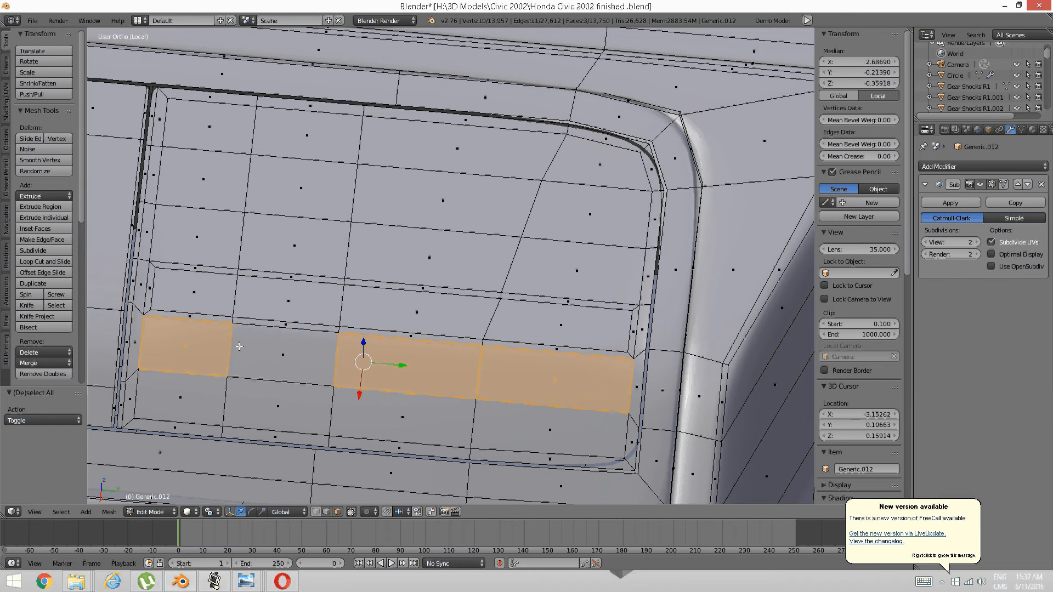
{"action": "right_click", "coordinate": [296, 351], "text": "shift"}
{"action": "key", "text": "i"}
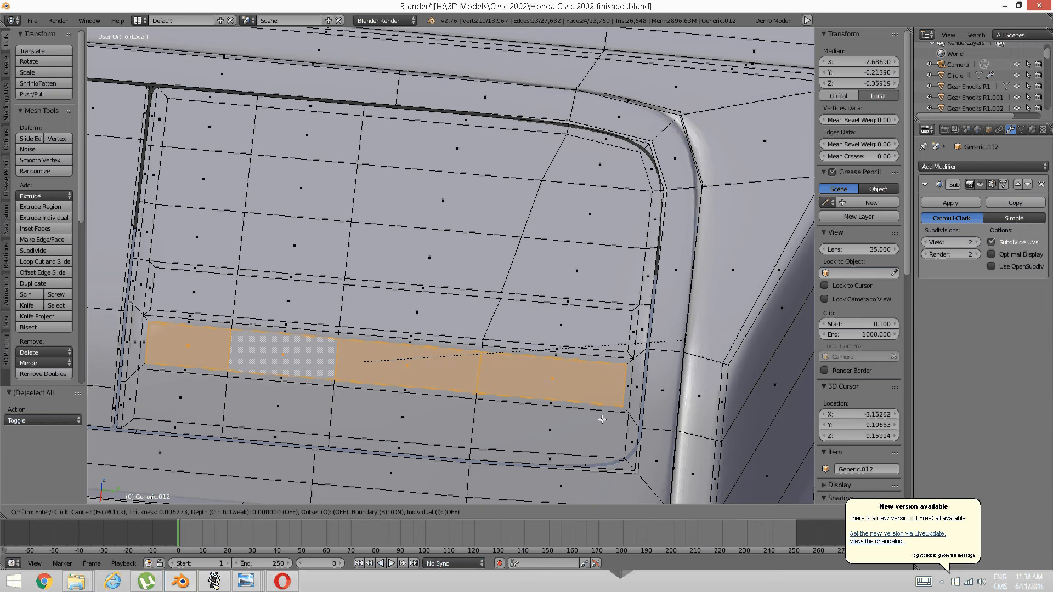
{"action": "left_click", "coordinate": [580, 428]}
{"action": "key", "text": "a"}
Inset the four faces of the right section's bottom row with a thin border and clear the selection.
{"action": "right_click", "coordinate": [580, 428]}
{"action": "right_click", "coordinate": [403, 417], "text": "shift"}
{"action": "right_click", "coordinate": [278, 406], "text": "shift"}
{"action": "right_click", "coordinate": [181, 398], "text": "shift"}
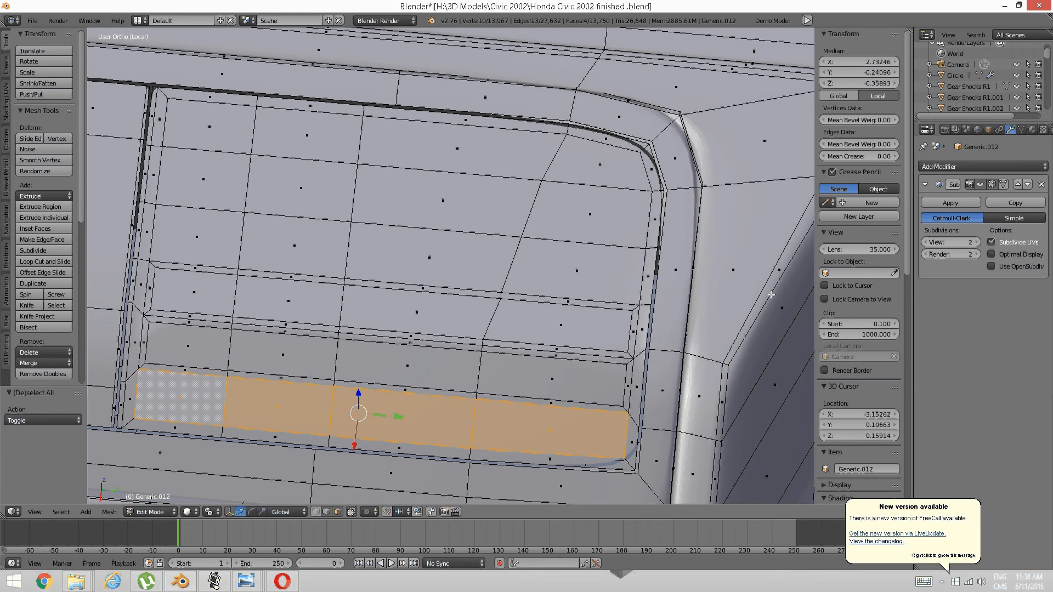
{"action": "key", "text": "i"}
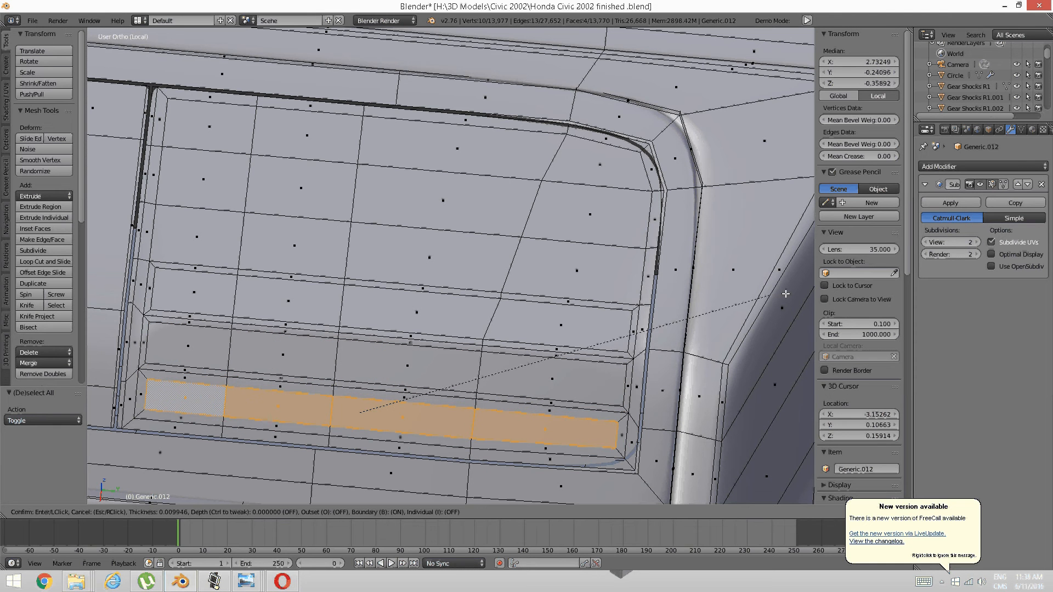
{"action": "left_click", "coordinate": [99, 289]}
{"action": "key", "text": "a"}
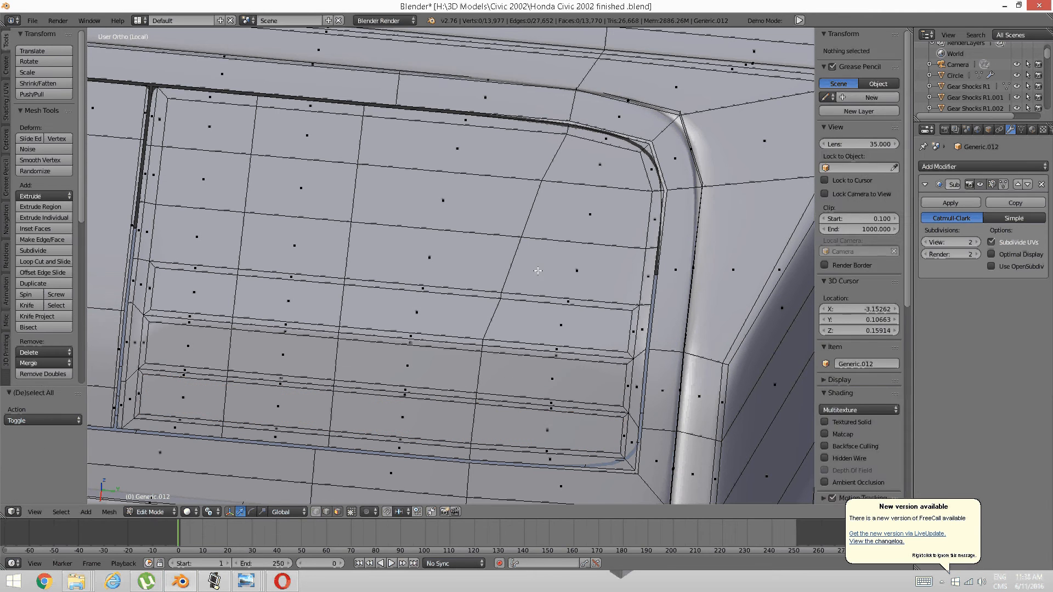
Inset the four faces of the right section's fourth row from the bottom by about 0.006 and clear the selection.
{"action": "right_click", "coordinate": [540, 270]}
{"action": "right_click", "coordinate": [457, 255], "text": "shift"}
{"action": "right_click", "coordinate": [295, 246], "text": "shift"}
{"action": "right_click", "coordinate": [198, 237], "text": "shift"}
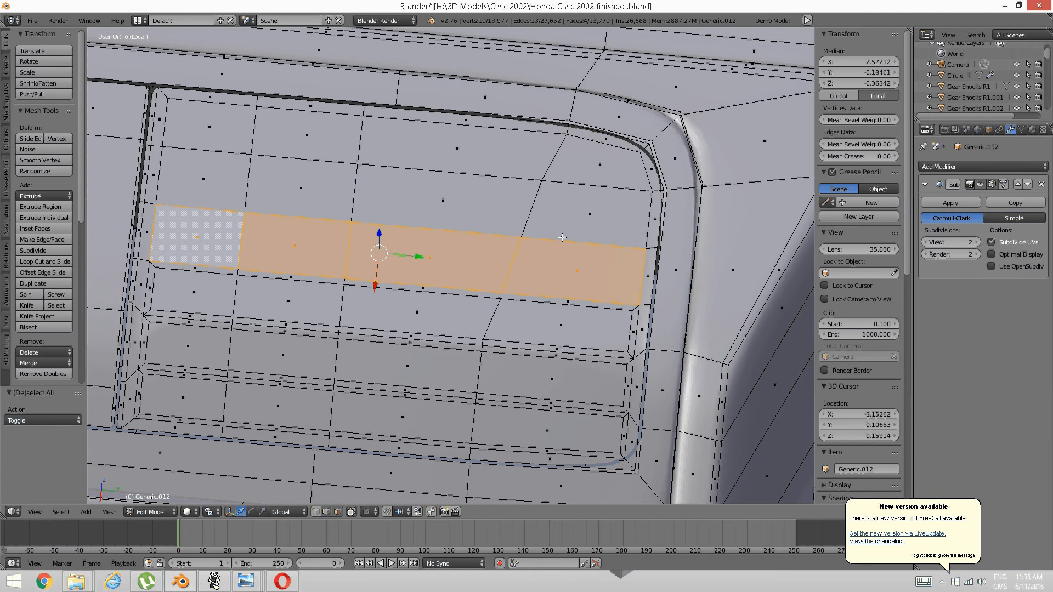
{"action": "key", "text": "i"}
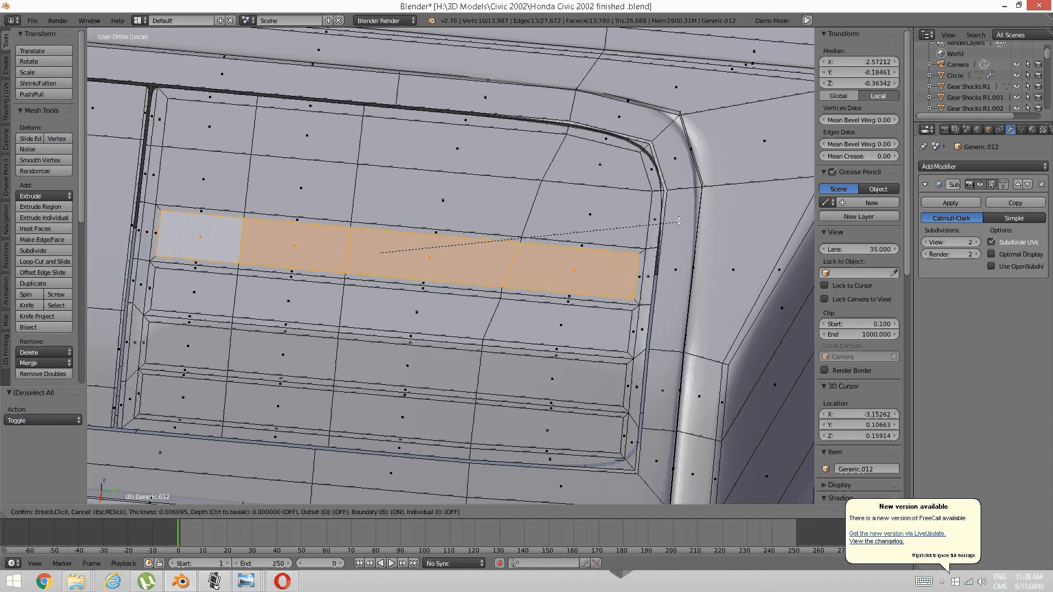
{"action": "left_click", "coordinate": [676, 222]}
{"action": "key", "text": "a"}
Inset the four faces of the right section's fifth row from the bottom with a thin border and clear the selection.
{"action": "right_click", "coordinate": [599, 213]}
{"action": "right_click", "coordinate": [451, 204], "text": "shift"}
{"action": "right_click", "coordinate": [307, 190], "text": "shift"}
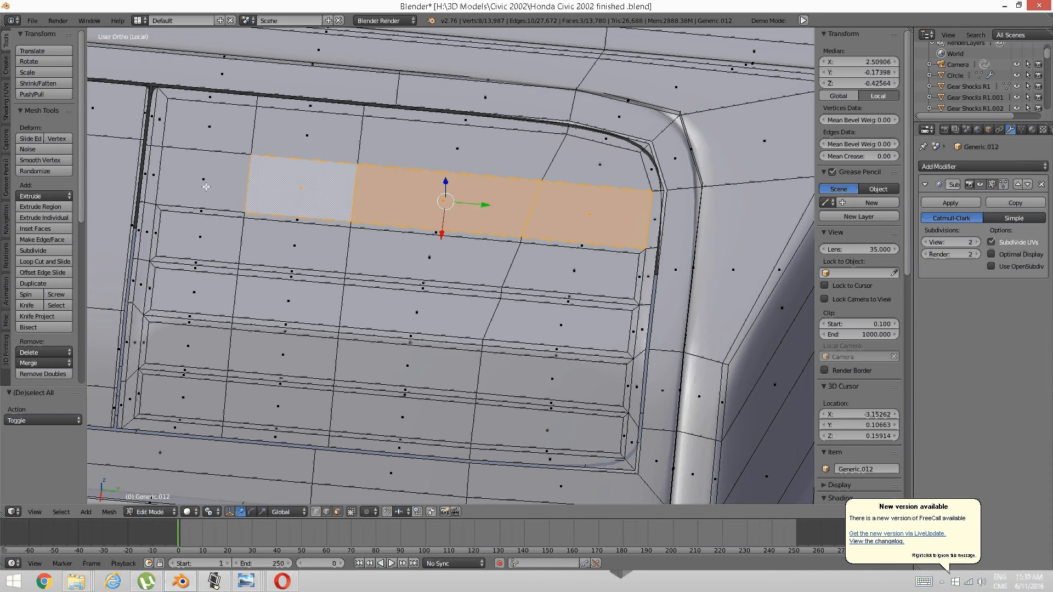
{"action": "right_click", "coordinate": [207, 182], "text": "shift"}
{"action": "key", "text": "i"}
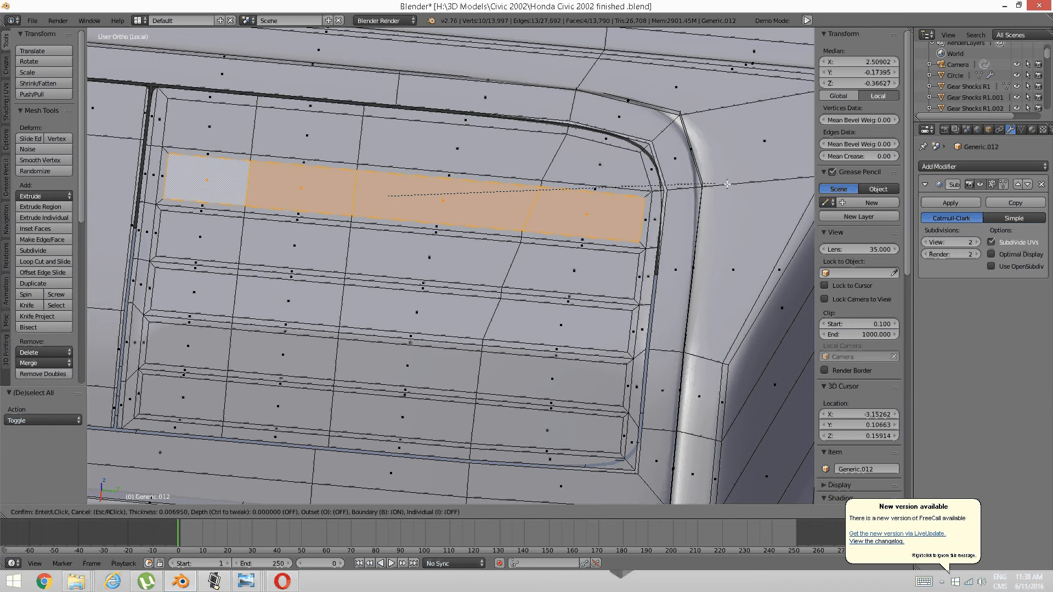
{"action": "left_click", "coordinate": [670, 182]}
{"action": "key", "text": "a"}
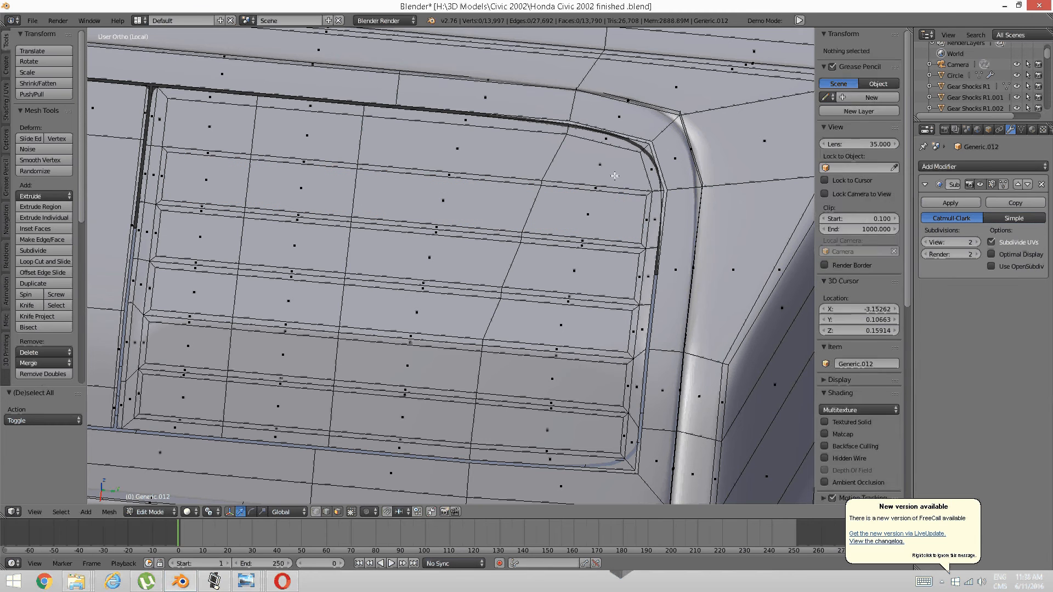
Inset the four faces of the right section's top row by about 0.005 and clear the selection.
{"action": "right_click", "coordinate": [605, 167]}
{"action": "right_click", "coordinate": [494, 156], "text": "shift"}
{"action": "right_click", "coordinate": [321, 147], "text": "shift"}
{"action": "right_click", "coordinate": [246, 125], "text": "shift"}
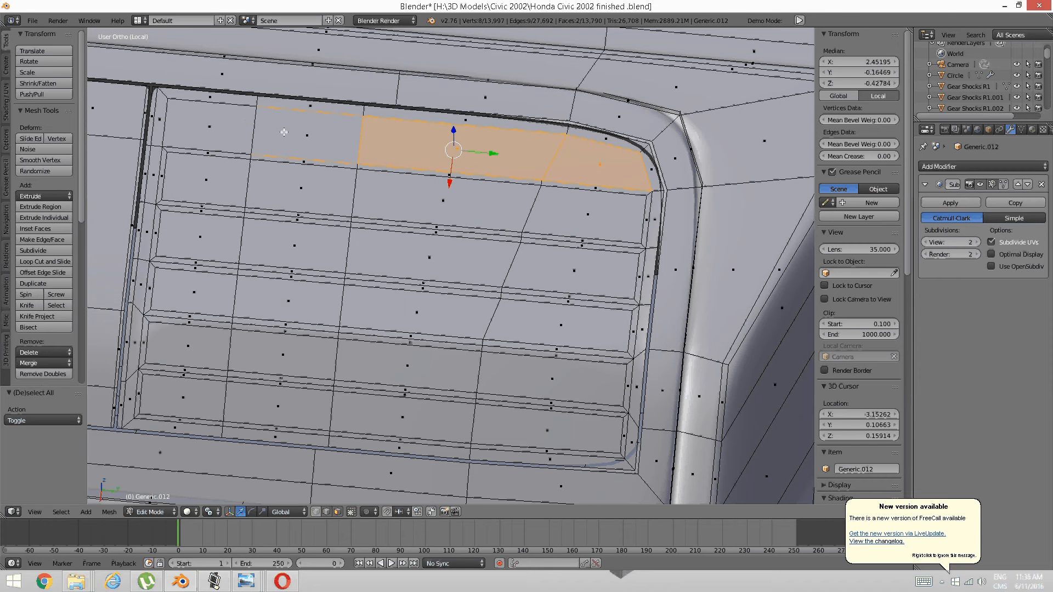
{"action": "right_click", "coordinate": [246, 125], "text": "shift"}
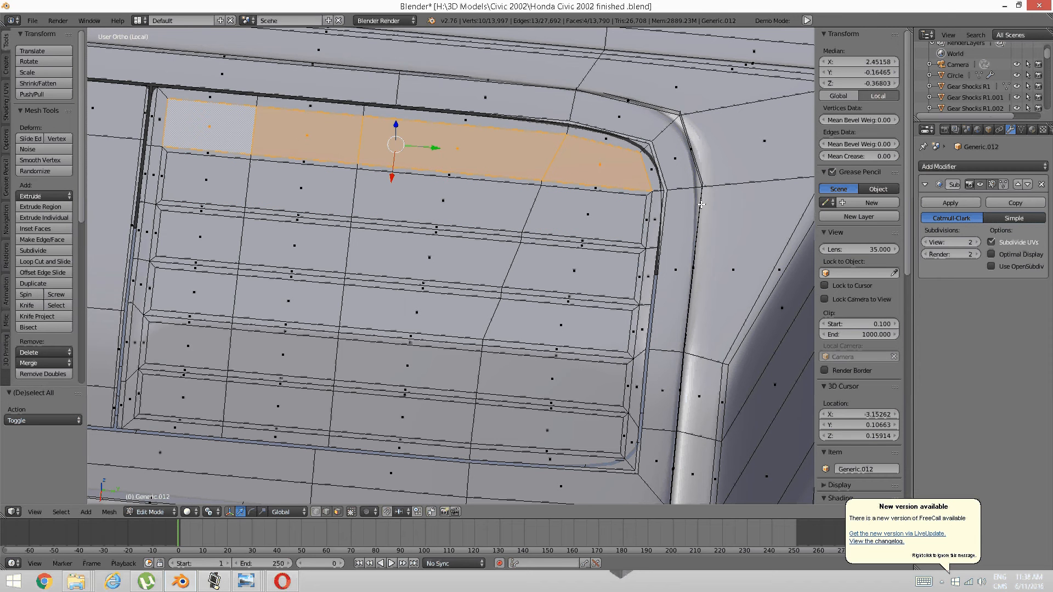
{"action": "key", "text": "i"}
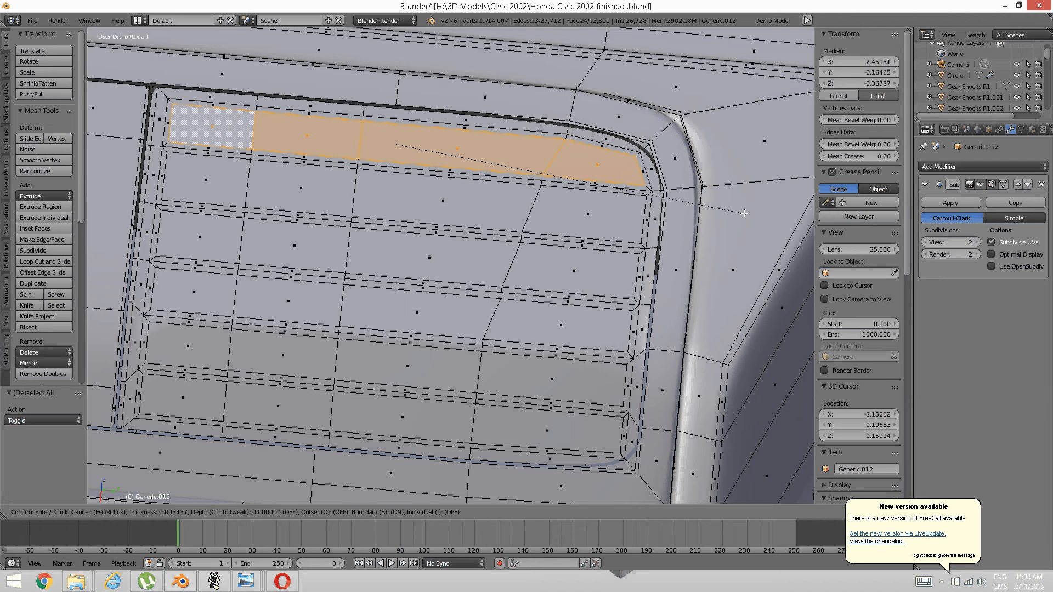
{"action": "left_click", "coordinate": [744, 214]}
{"action": "key", "text": "a"}
{"action": "scroll", "coordinate": [472, 247], "scroll_direction": "down", "scroll_amount": 2}
{"action": "middle_click_drag", "start_coordinate": [466, 247], "coordinate": [445, 266]}
{"action": "middle_click_drag", "start_coordinate": [315, 285], "coordinate": [109, 280], "text": "shift"}
{"action": "scroll", "coordinate": [524, 278], "scroll_direction": "up", "scroll_amount": 1}
{"action": "middle_click_drag", "start_coordinate": [389, 269], "coordinate": [333, 266]}
{"action": "key", "text": "ctrl+Tab"}
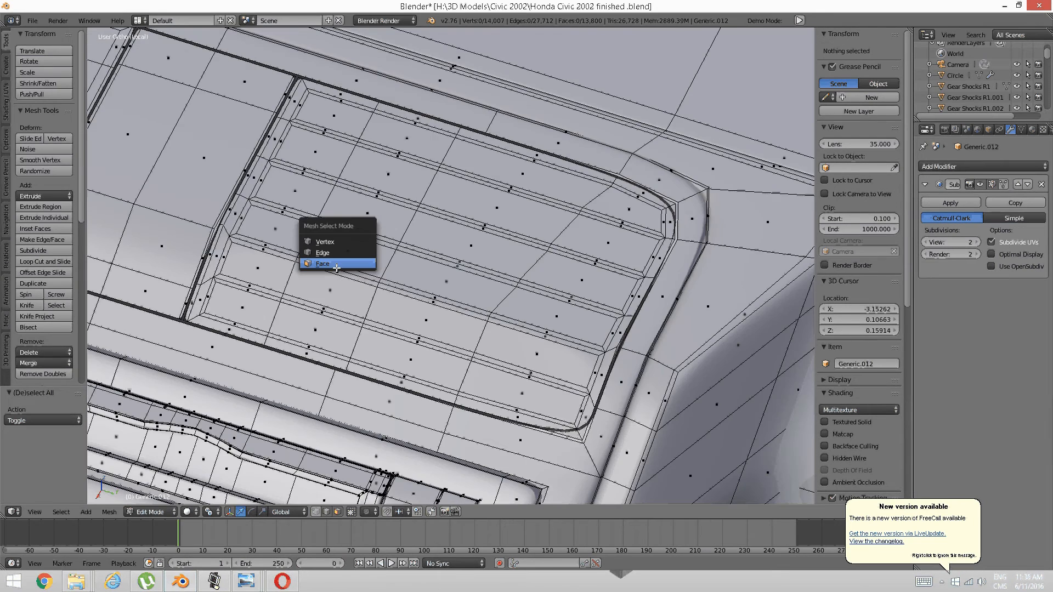
{"action": "left_click", "coordinate": [326, 254]}
{"action": "right_click", "coordinate": [235, 318]}
{"action": "key", "text": "a"}
{"action": "key", "text": "ctrl+Tab"}
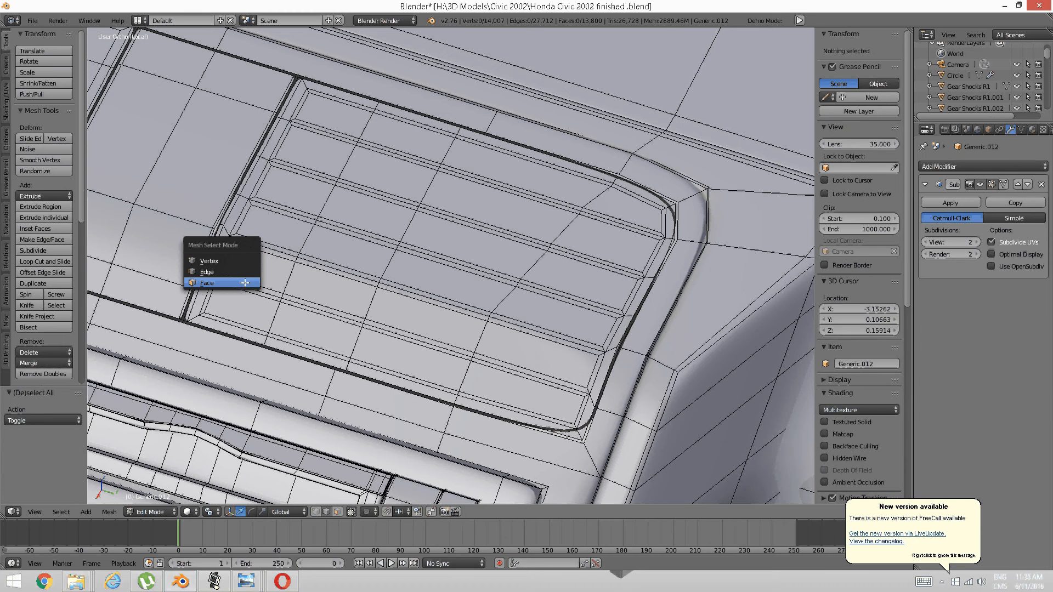
{"action": "left_click", "coordinate": [243, 284]}
Select all eight inner faces of the right section's two bottom rows.
{"action": "right_click", "coordinate": [243, 307]}
{"action": "right_click", "coordinate": [259, 270], "text": "shift"}
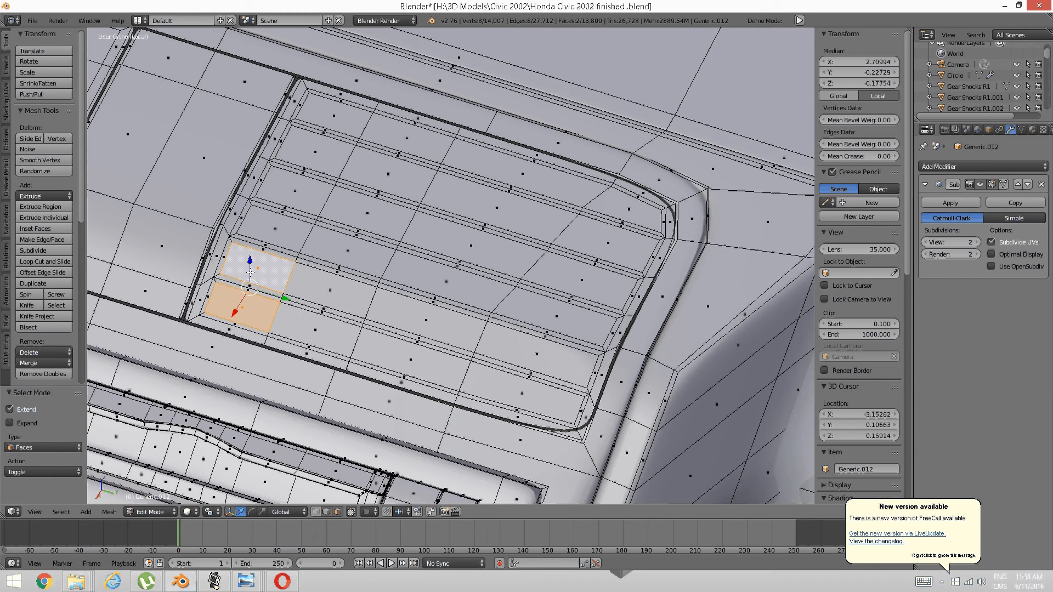
{"action": "right_click", "coordinate": [316, 288], "text": "shift"}
{"action": "right_click", "coordinate": [315, 329], "text": "shift"}
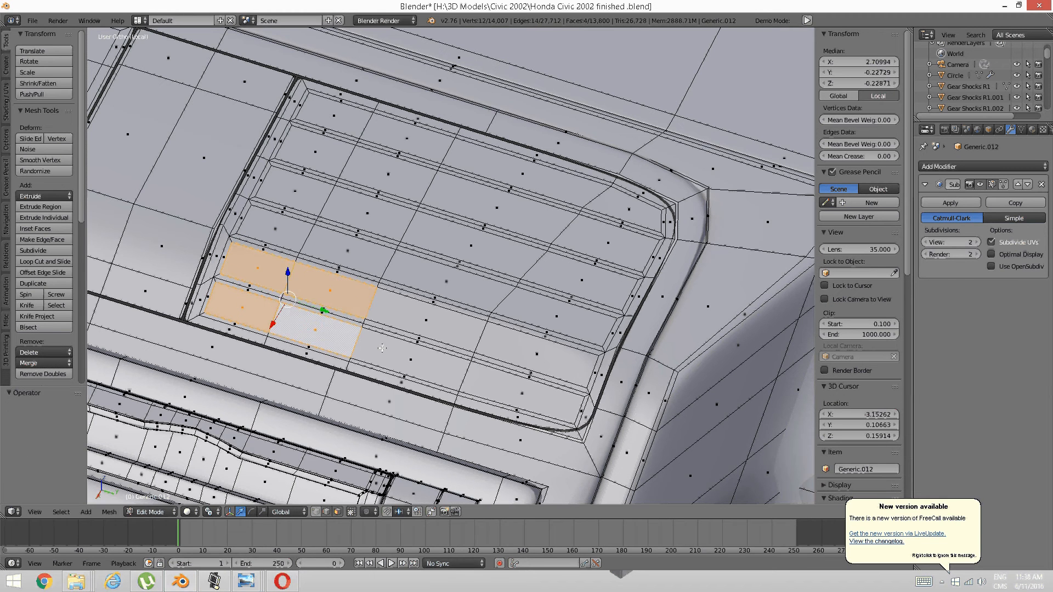
{"action": "right_click", "coordinate": [412, 360], "text": "shift"}
{"action": "right_click", "coordinate": [494, 372], "text": "shift"}
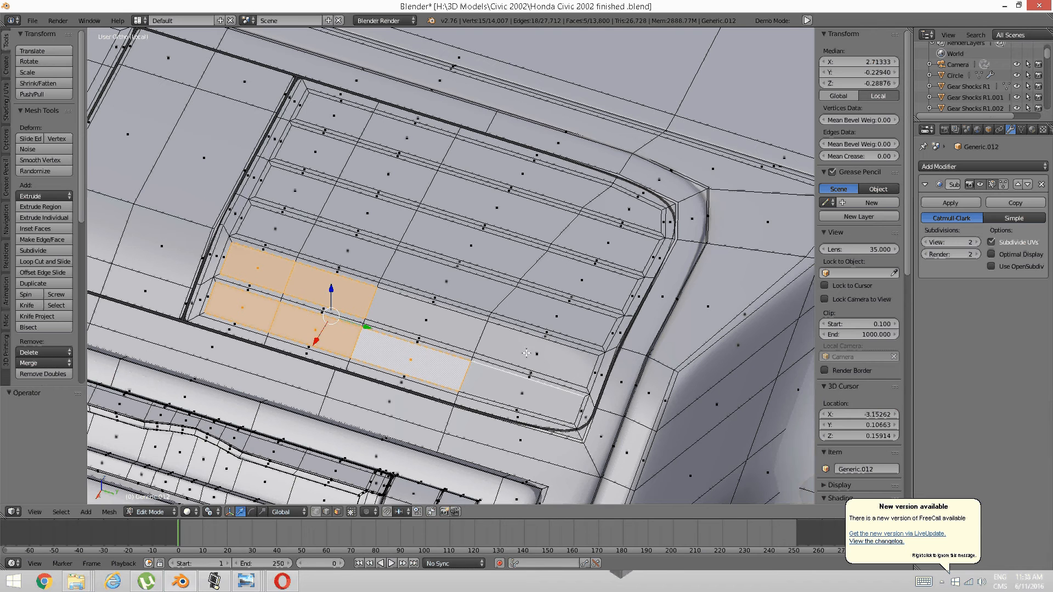
{"action": "right_click", "coordinate": [518, 386], "text": "shift"}
{"action": "right_click", "coordinate": [535, 352], "text": "shift"}
{"action": "right_click", "coordinate": [428, 319], "text": "shift"}
Add the inner faces of the third and fourth rows from the bottom to the selection.
{"action": "right_click", "coordinate": [447, 282], "text": "shift"}
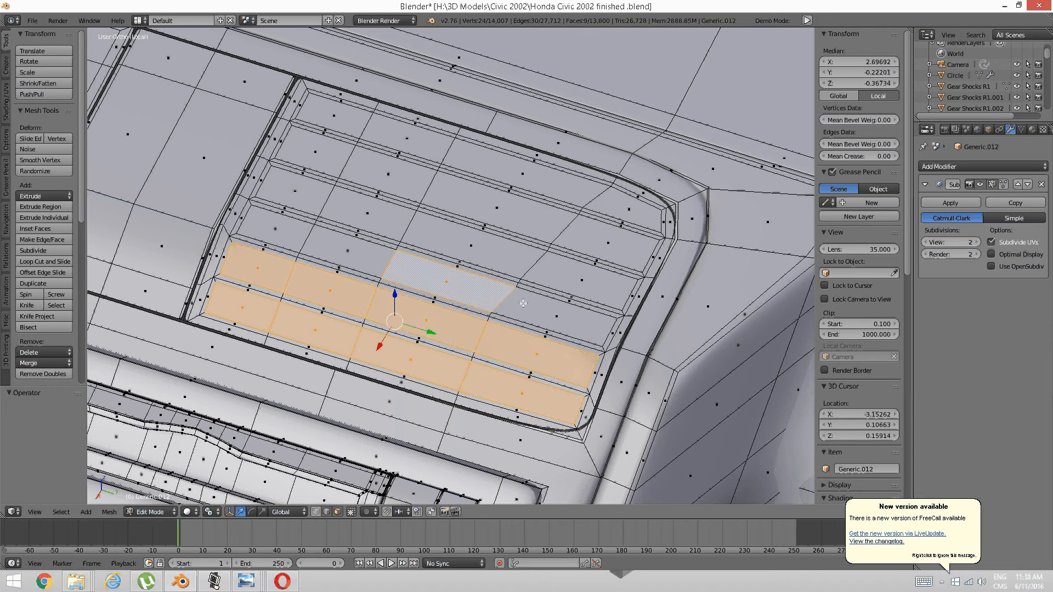
{"action": "right_click", "coordinate": [548, 316], "text": "shift"}
{"action": "right_click", "coordinate": [345, 250], "text": "shift"}
{"action": "right_click", "coordinate": [286, 239], "text": "shift"}
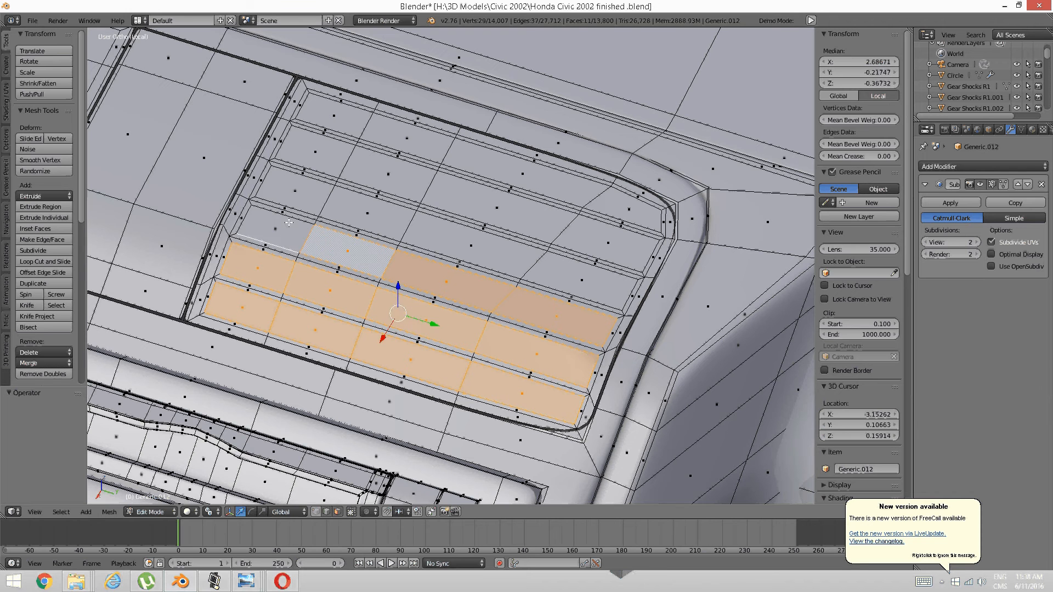
{"action": "right_click", "coordinate": [277, 229], "text": "shift"}
{"action": "right_click", "coordinate": [296, 190], "text": "shift"}
{"action": "right_click", "coordinate": [367, 214], "text": "shift"}
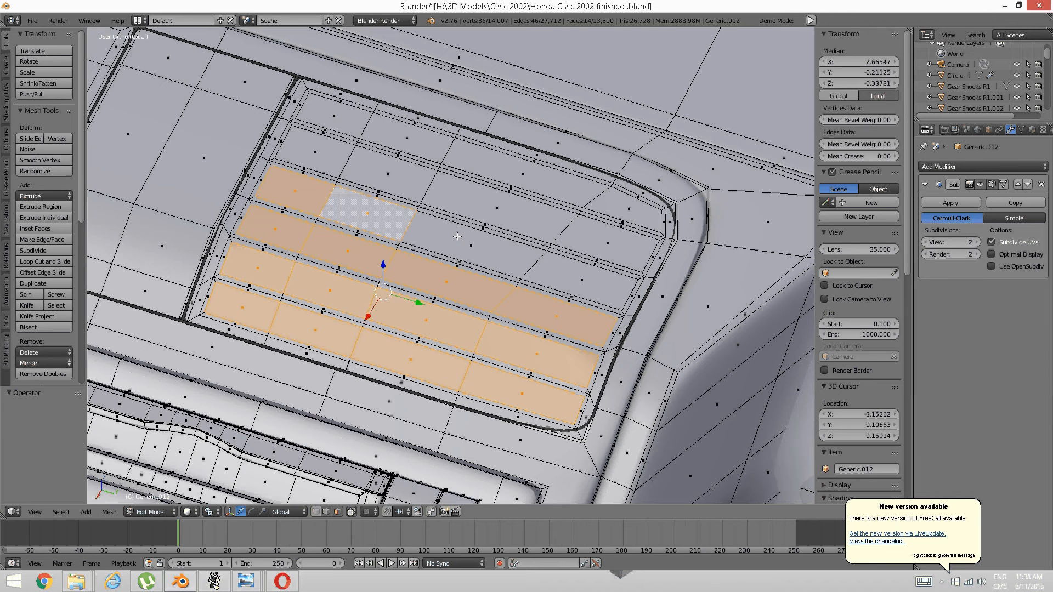
{"action": "right_click", "coordinate": [472, 246], "text": "shift"}
{"action": "right_click", "coordinate": [581, 279], "text": "shift"}
Add the inner faces of the fifth row and the top row to the selection.
{"action": "right_click", "coordinate": [606, 243], "text": "shift"}
{"action": "right_click", "coordinate": [498, 208], "text": "shift"}
{"action": "right_click", "coordinate": [390, 176], "text": "shift"}
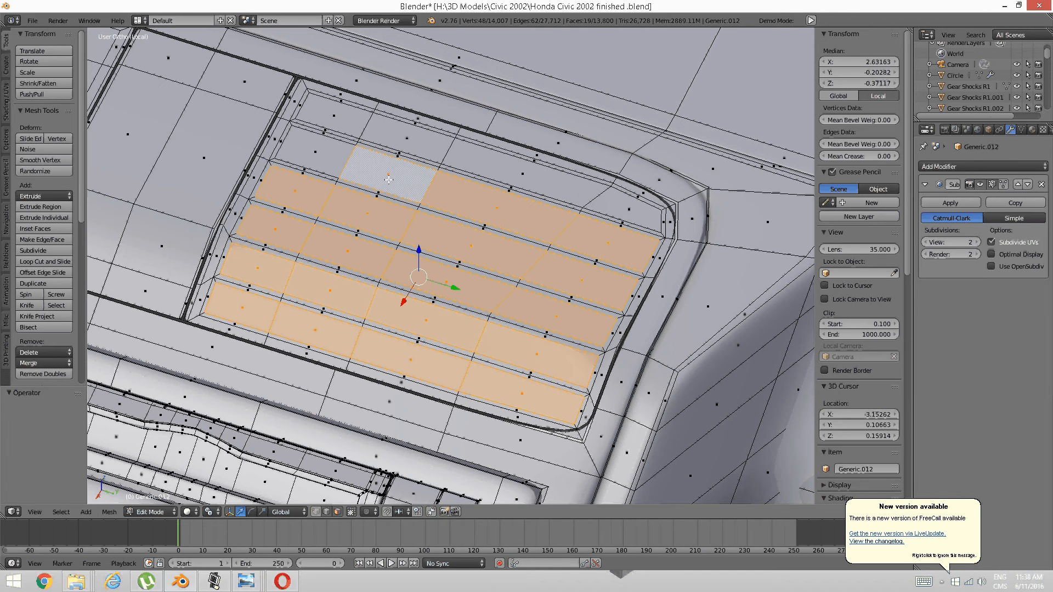
{"action": "right_click", "coordinate": [335, 156], "text": "shift"}
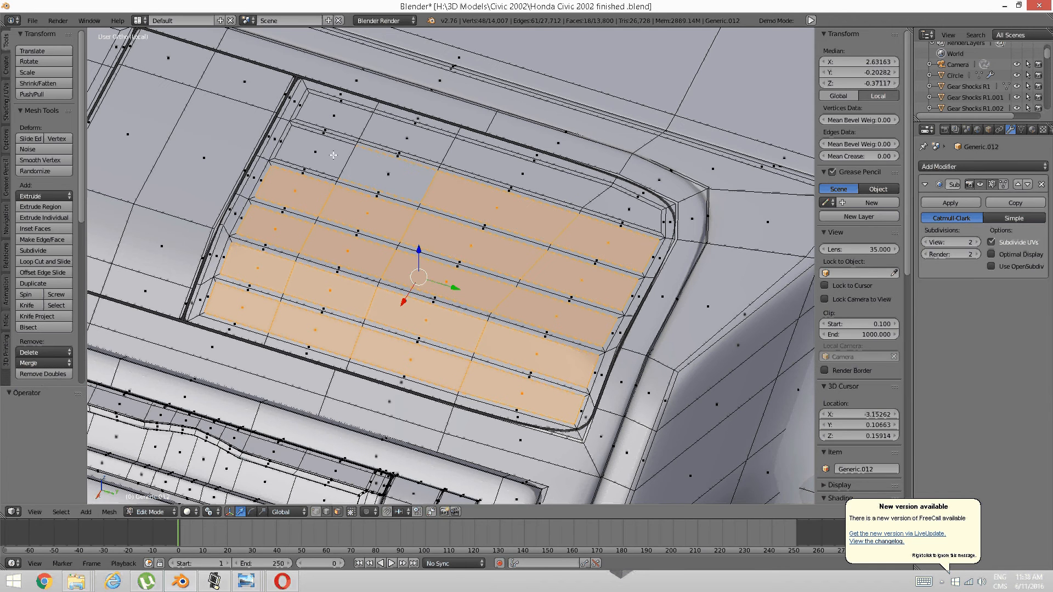
{"action": "right_click", "coordinate": [383, 171], "text": "shift"}
{"action": "right_click", "coordinate": [322, 152], "text": "shift"}
{"action": "right_click", "coordinate": [334, 116], "text": "shift"}
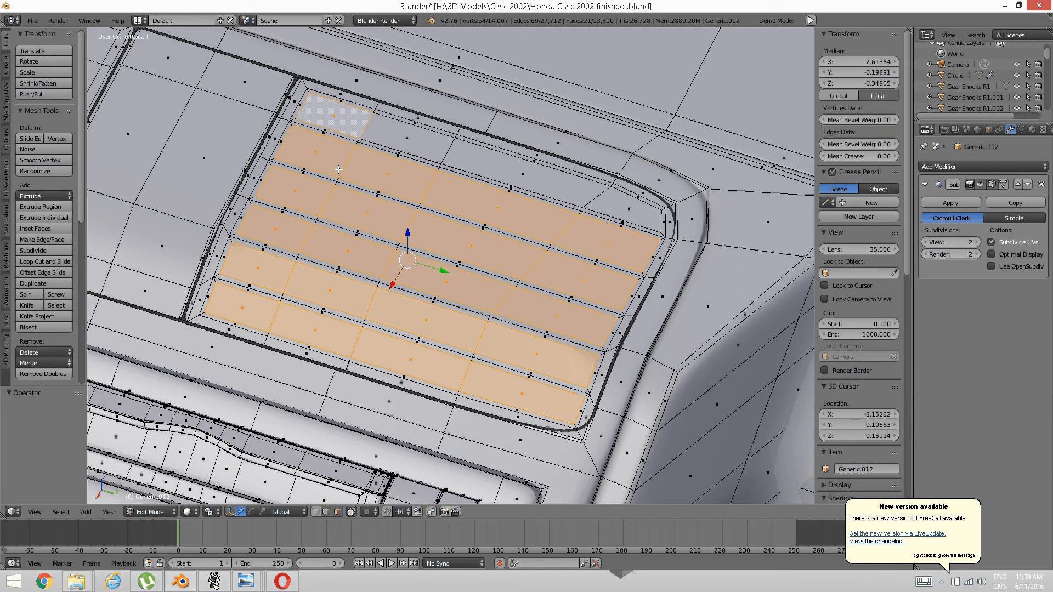
{"action": "left_click", "coordinate": [214, 582]}
{"action": "left_click", "coordinate": [756, 276]}
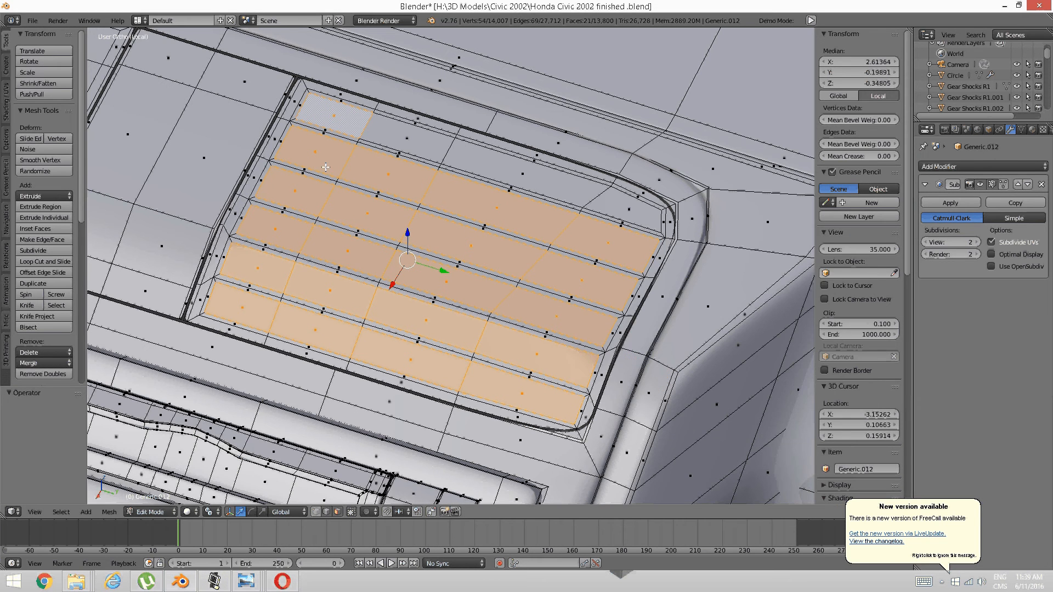
{"action": "right_click", "coordinate": [409, 135], "text": "shift"}
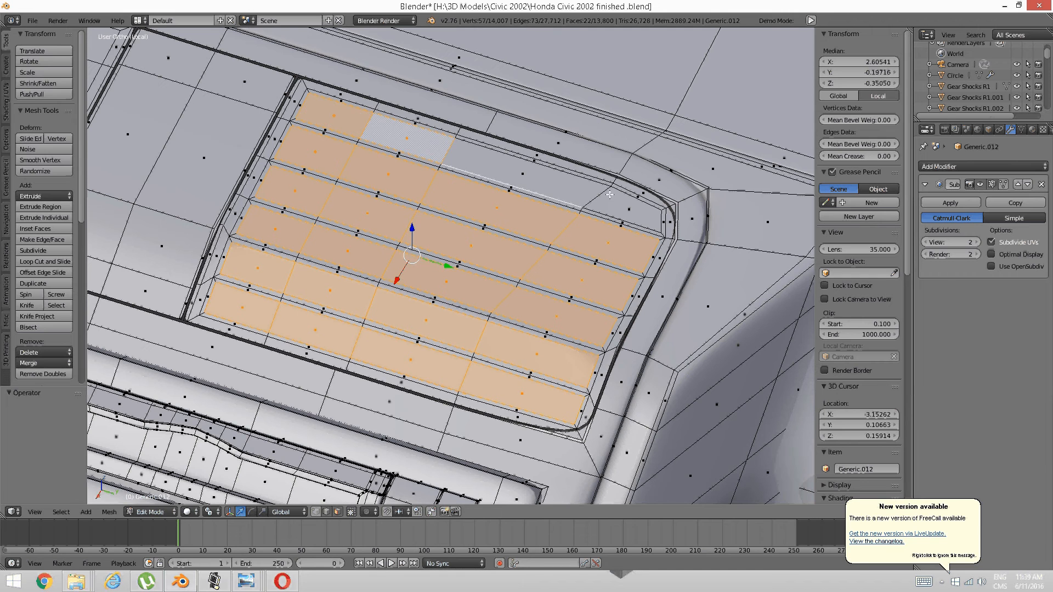
{"action": "right_click", "coordinate": [556, 184], "text": "shift"}
{"action": "right_click", "coordinate": [631, 209], "text": "shift"}
Try to extrude the selected inner faces of all six vent rows.
{"action": "middle_click_drag", "start_coordinate": [629, 210], "coordinate": [555, 229]}
{"action": "scroll", "coordinate": [581, 223], "scroll_direction": "up", "scroll_amount": 2}
{"action": "key", "text": "e"}
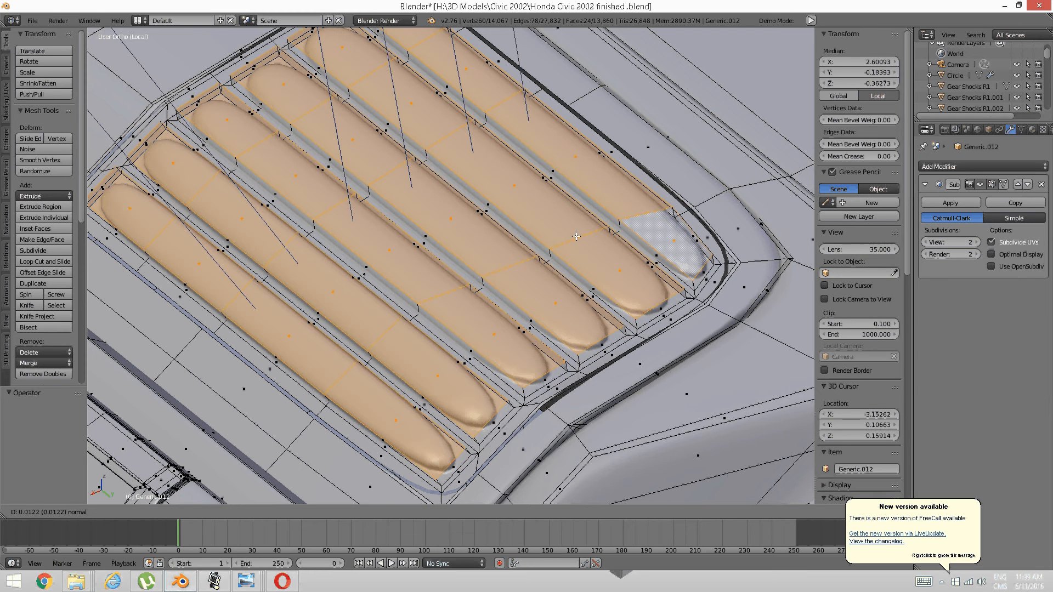
{"action": "key", "text": "Escape"}
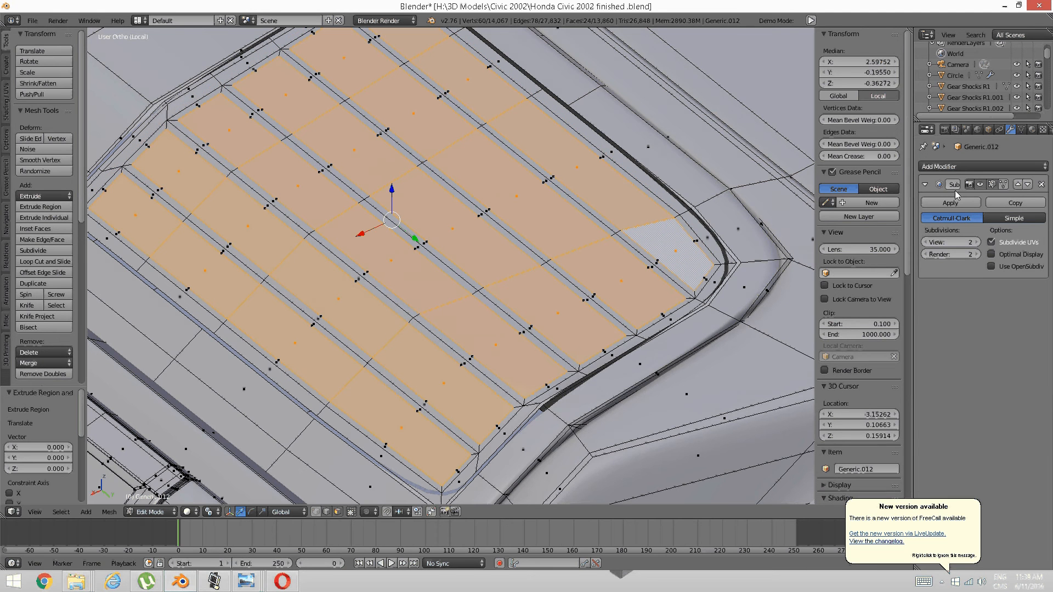
Set the subdivision modifier's viewport level to 0 and undo the leftover zero-length extrusion.
{"action": "left_click", "coordinate": [928, 243]}
{"action": "left_click", "coordinate": [929, 243]}
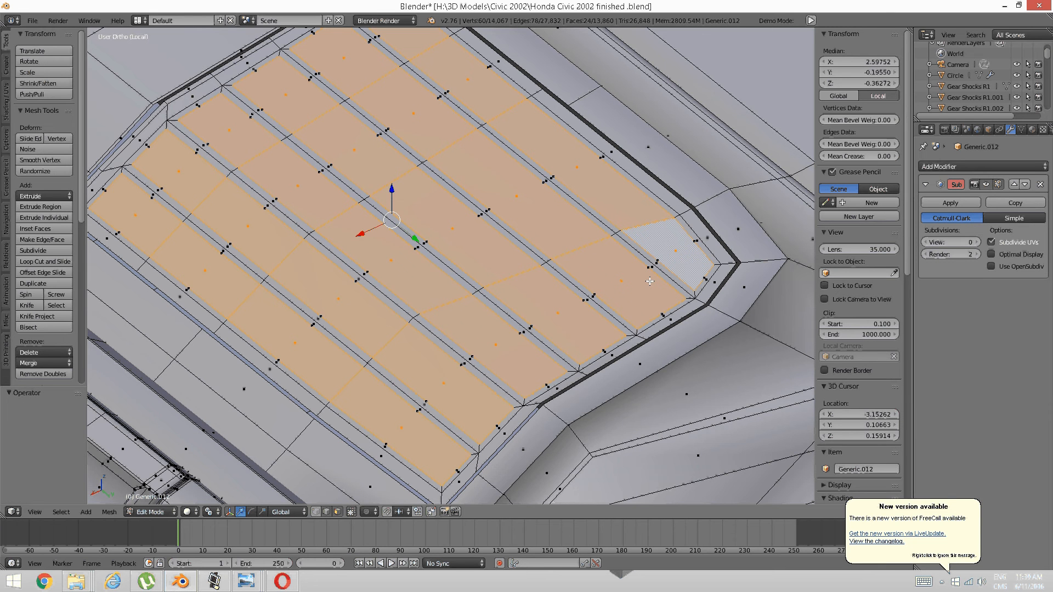
{"action": "key", "text": "ctrl+z"}
Extrude the six rows' inner faces inward three times, by about 0.004, 0.018 and 0.005, and clear the selection.
{"action": "key", "text": "e"}
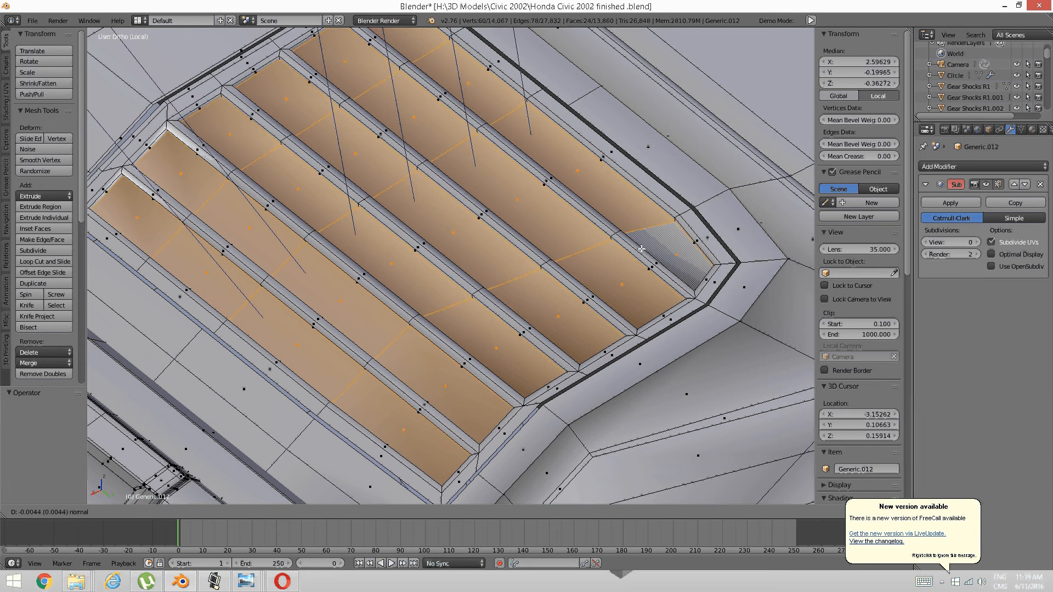
{"action": "left_click", "coordinate": [642, 248]}
{"action": "key", "text": "e"}
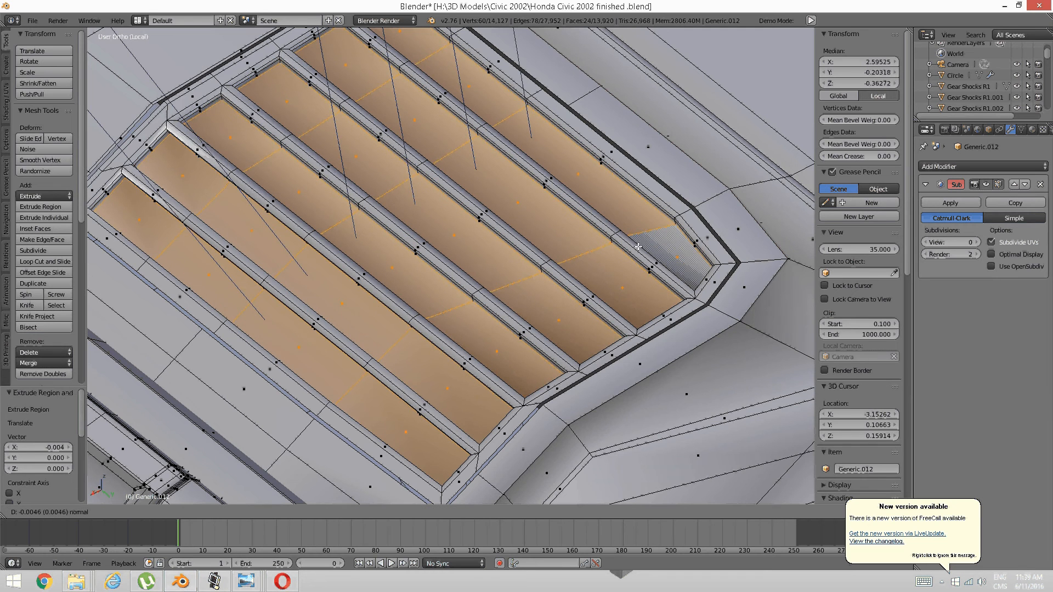
{"action": "left_click", "coordinate": [636, 238]}
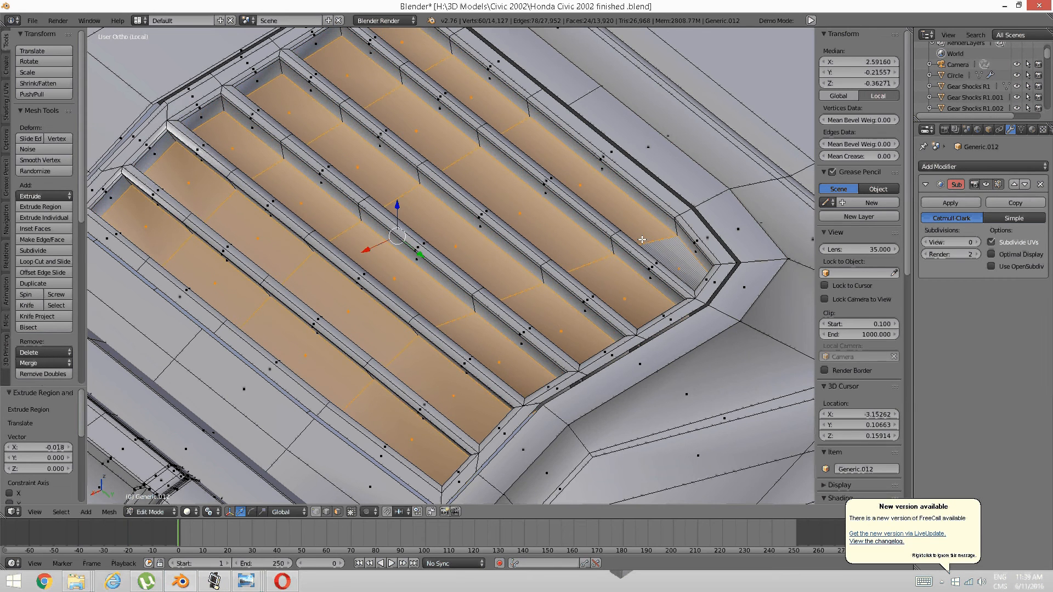
{"action": "key", "text": "e"}
{"action": "left_click", "coordinate": [649, 246]}
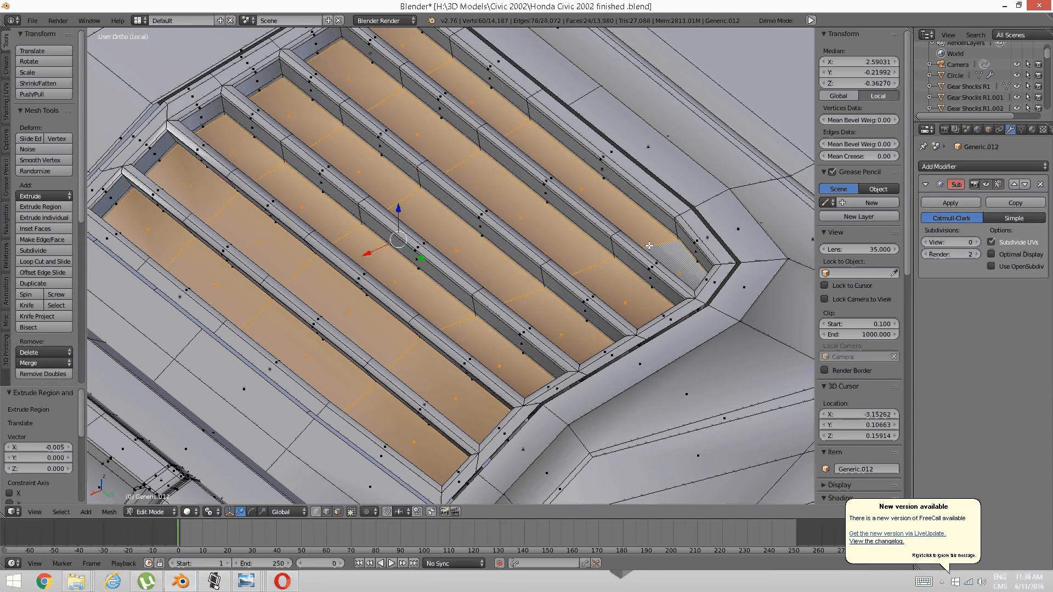
{"action": "key", "text": "a"}
Set the subdivision modifier's viewport level back to 2.
{"action": "middle_click_drag", "start_coordinate": [530, 239], "coordinate": [554, 240]}
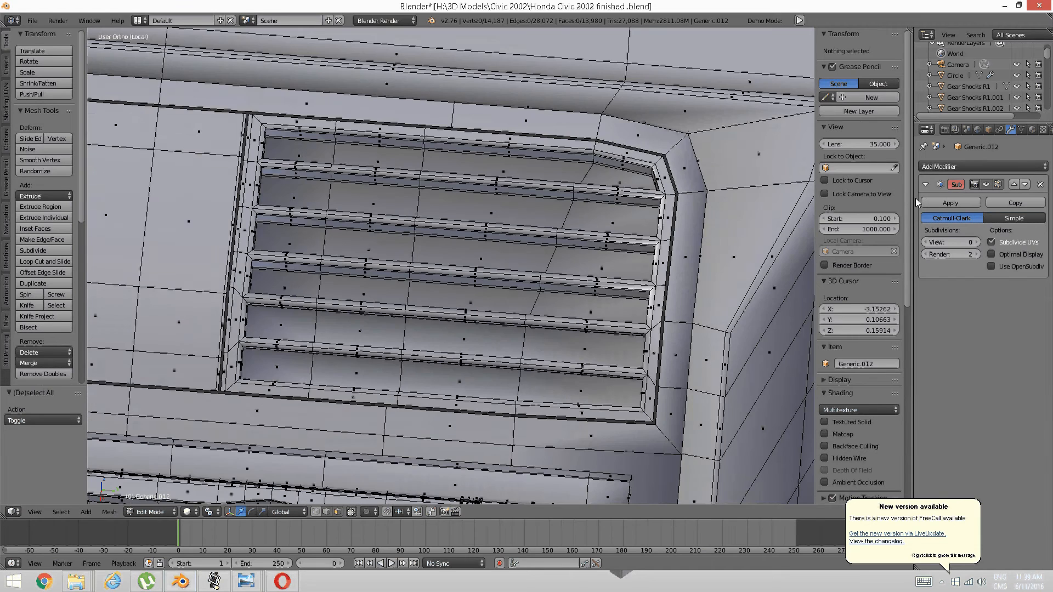
{"action": "left_click", "coordinate": [977, 242]}
{"action": "left_click", "coordinate": [977, 242]}
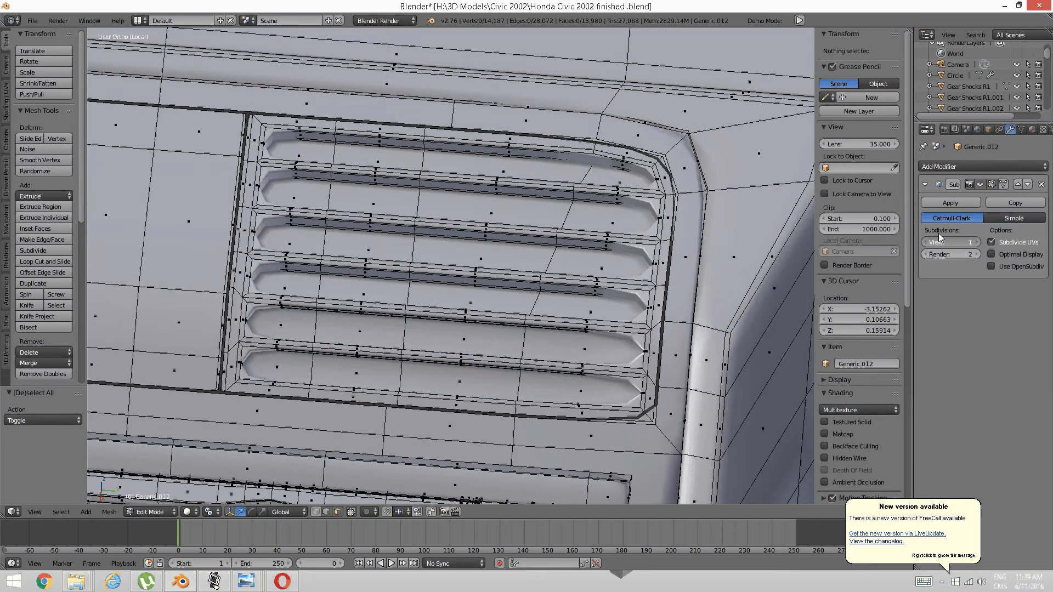
In edge selection mode, slide the vent's leftmost vertical edge loop about 0.47 towards the slots' left ends and clear the selection.
{"action": "middle_click_drag", "start_coordinate": [351, 189], "coordinate": [355, 248]}
{"action": "key", "text": "ctrl+Tab"}
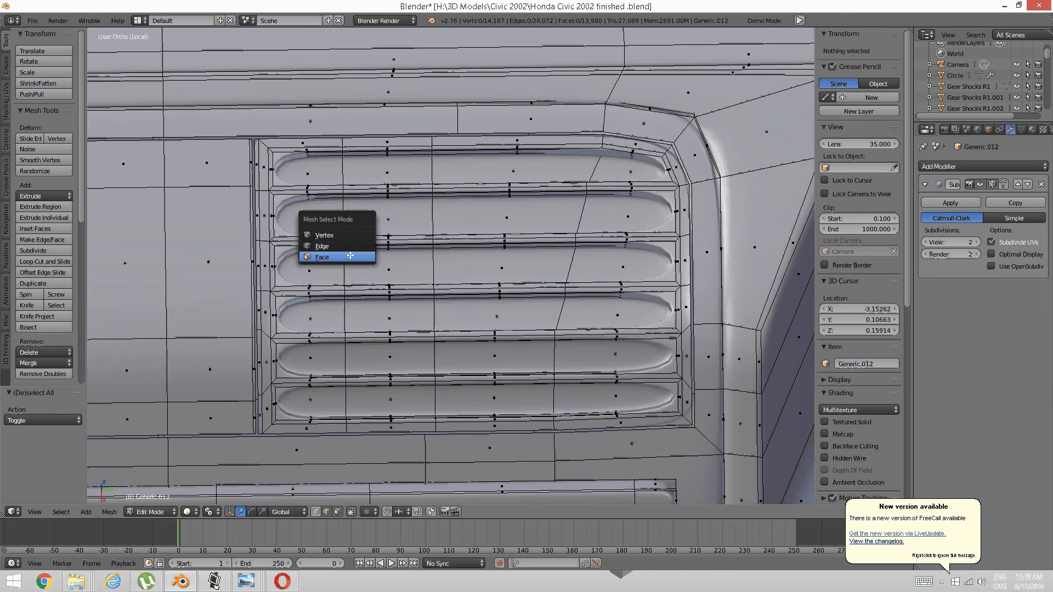
{"action": "left_click", "coordinate": [322, 247]}
{"action": "right_click", "coordinate": [344, 261], "text": "alt"}
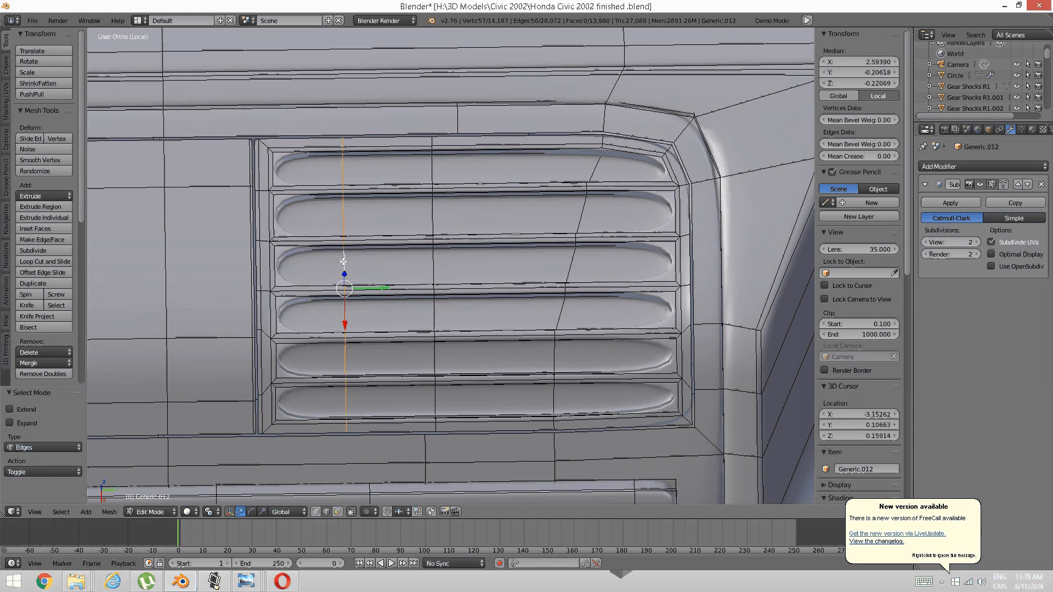
{"action": "key", "text": "ctrl+e"}
{"action": "left_click", "coordinate": [394, 266]}
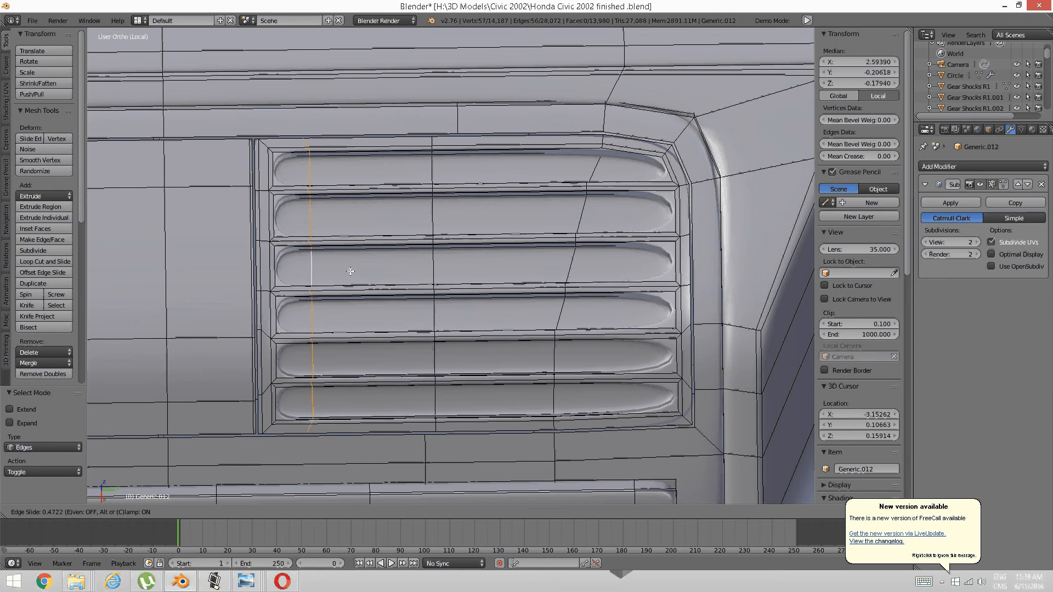
{"action": "left_click", "coordinate": [351, 271]}
{"action": "key", "text": "a"}
Select the vent's slanted vertical edge loop without its outermost end edges, slide it close to the slots' right ends, and clear the selection.
{"action": "middle_click_drag", "start_coordinate": [572, 256], "coordinate": [478, 253], "text": "shift"}
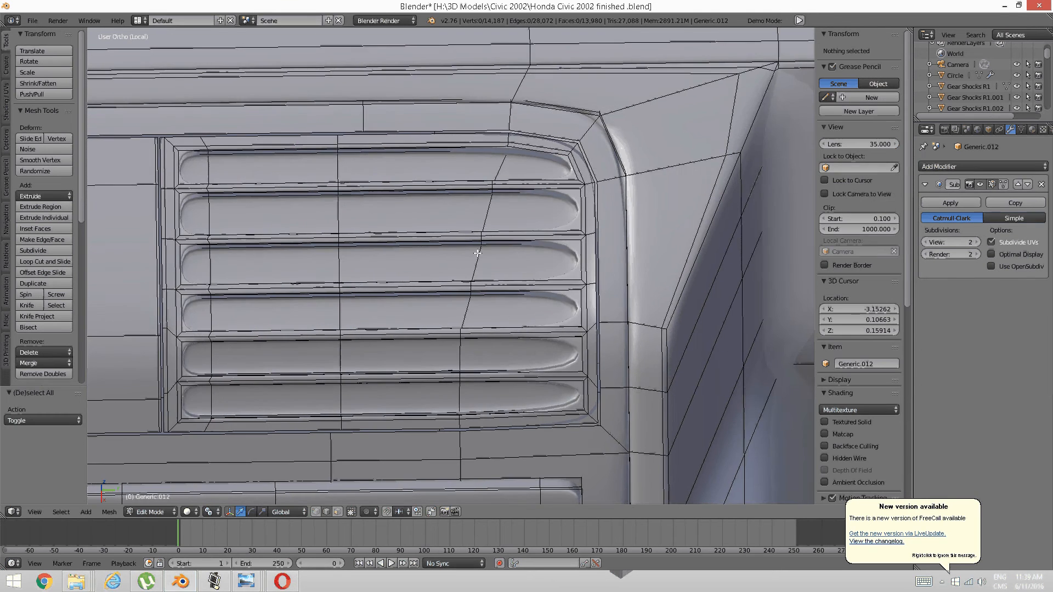
{"action": "right_click", "coordinate": [459, 348], "text": "alt"}
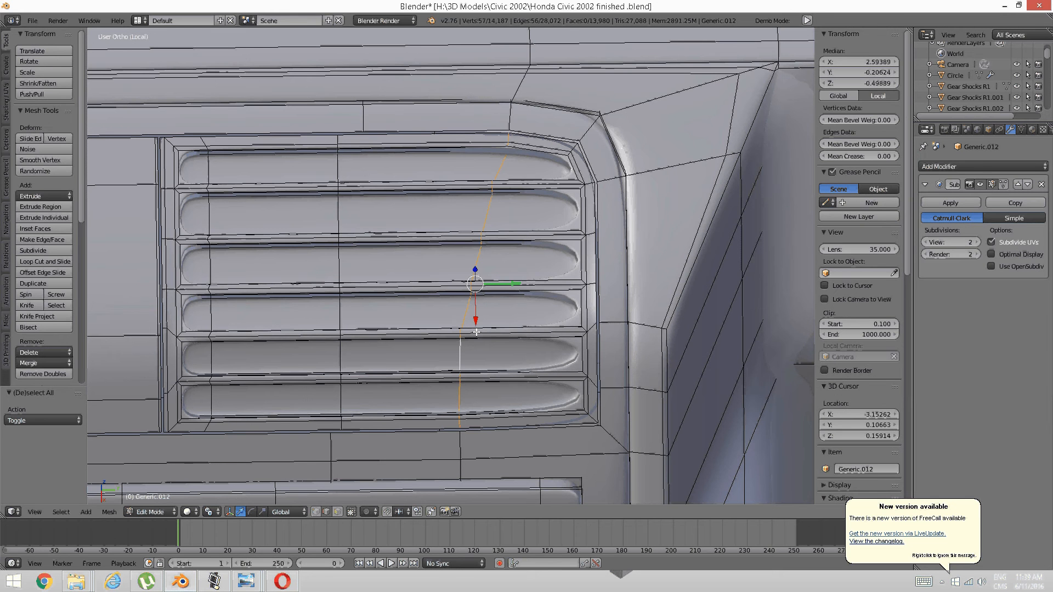
{"action": "key", "text": "a"}
{"action": "right_click", "coordinate": [459, 395], "text": "alt"}
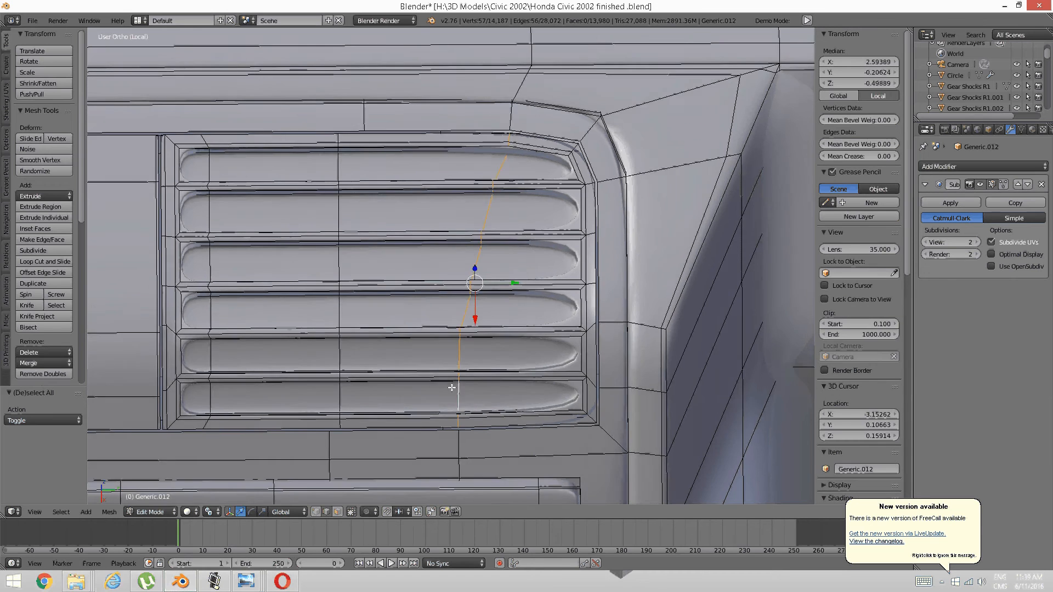
{"action": "middle_click_drag", "start_coordinate": [473, 408], "coordinate": [480, 391]}
{"action": "scroll", "coordinate": [480, 391], "scroll_direction": "up", "scroll_amount": 4}
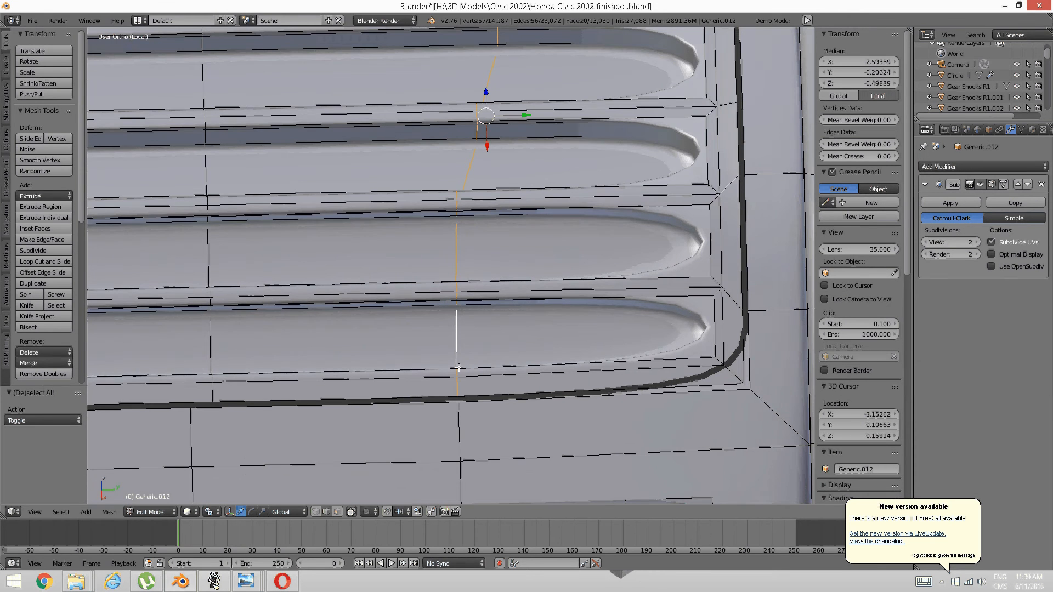
{"action": "right_click", "coordinate": [458, 388], "text": "shift"}
{"action": "right_click", "coordinate": [459, 374], "text": "shift"}
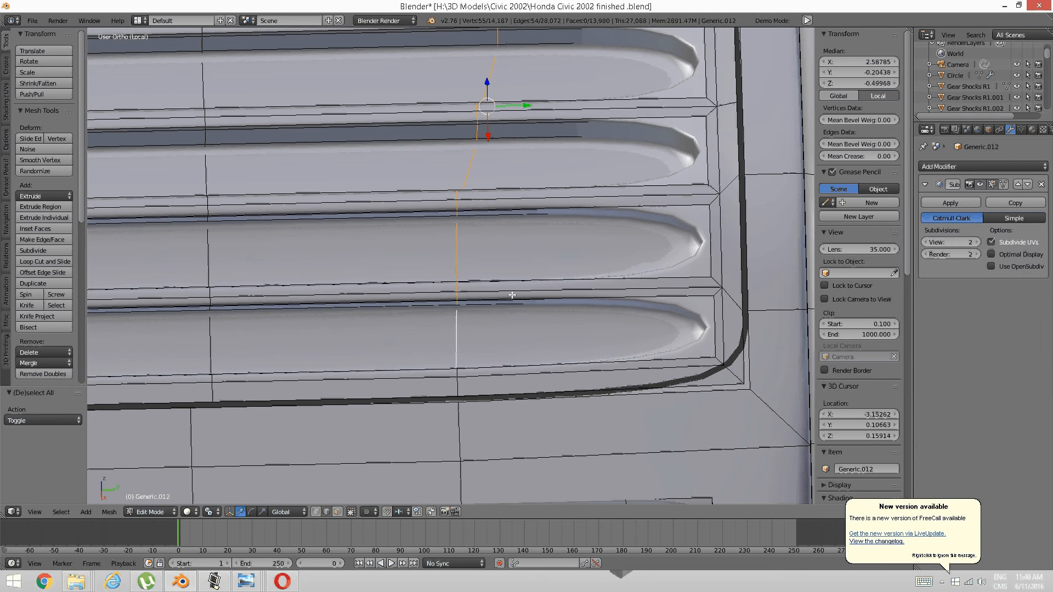
{"action": "right_click", "coordinate": [457, 373], "text": "shift"}
{"action": "middle_click_drag", "start_coordinate": [506, 238], "coordinate": [508, 344], "text": "shift"}
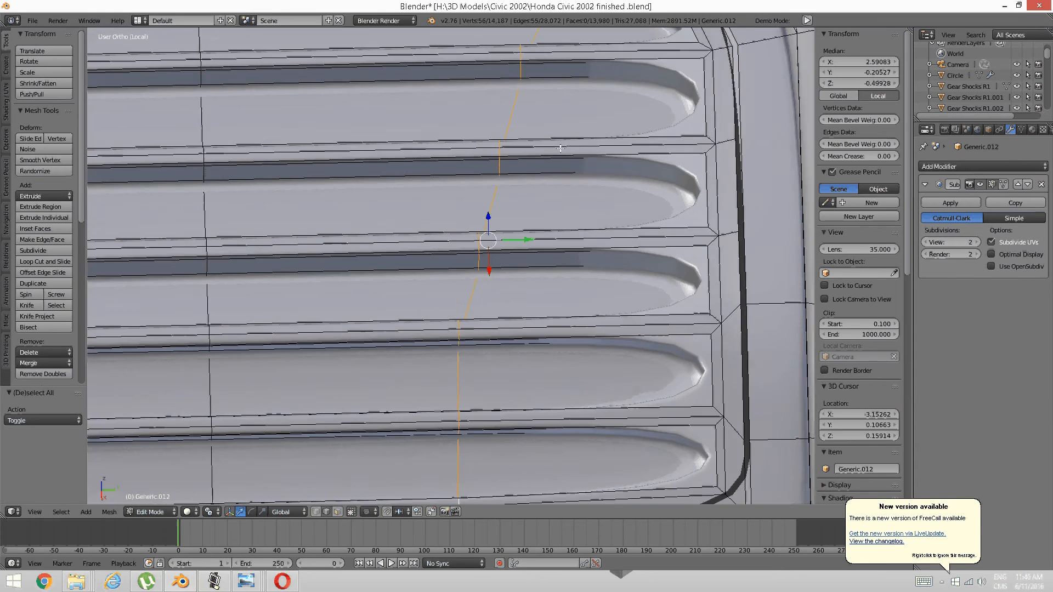
{"action": "middle_click_drag", "start_coordinate": [559, 146], "coordinate": [520, 377], "text": "shift"}
{"action": "scroll", "coordinate": [544, 198], "scroll_direction": "up", "scroll_amount": 2}
{"action": "right_click", "coordinate": [544, 134], "text": "shift"}
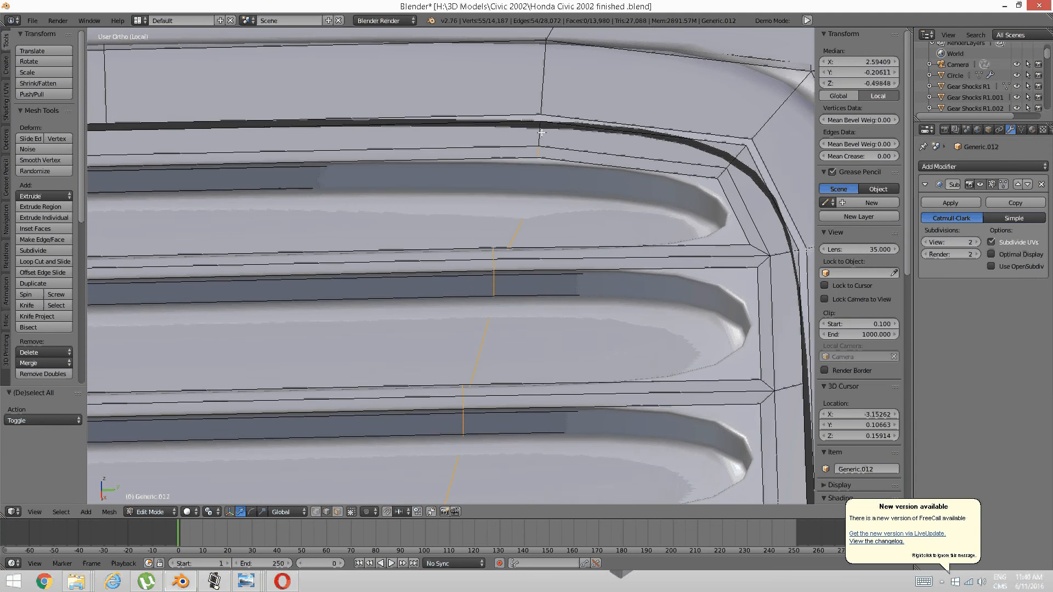
{"action": "scroll", "coordinate": [397, 260], "scroll_direction": "down", "scroll_amount": 4}
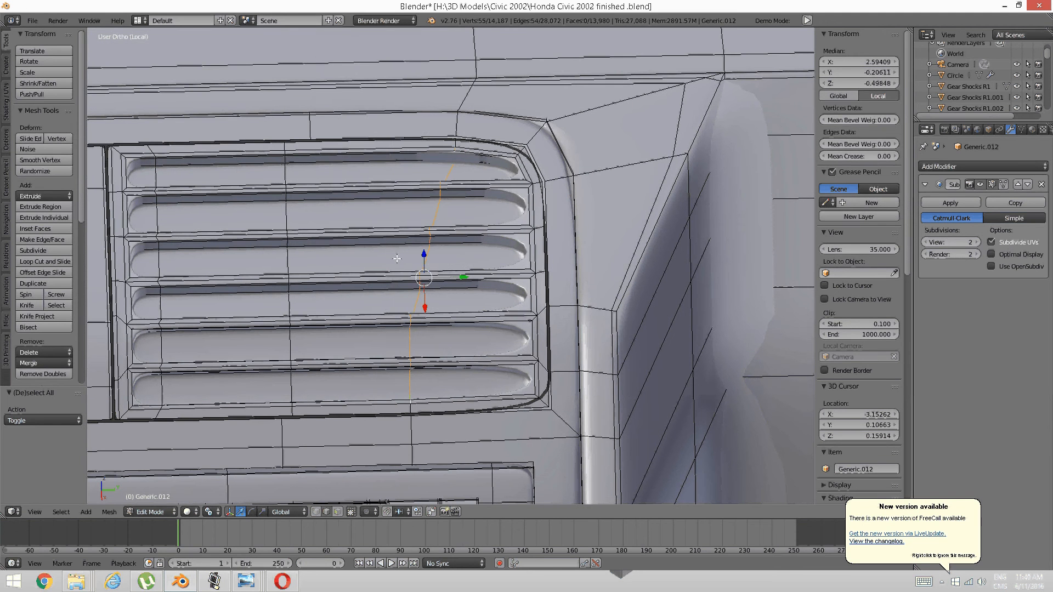
{"action": "key", "text": "ctrl+e"}
{"action": "left_click", "coordinate": [397, 259]}
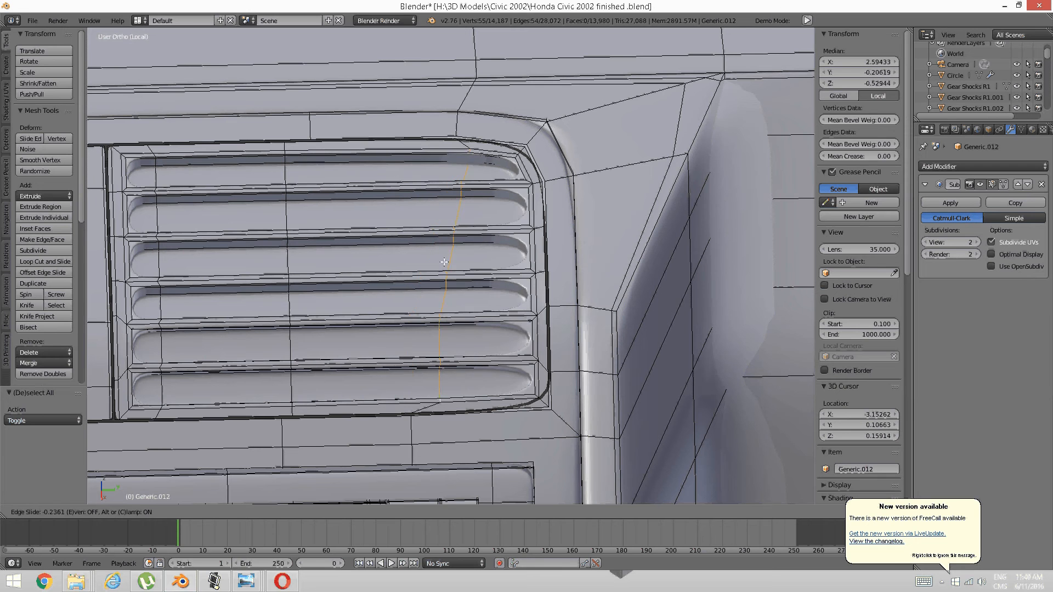
{"action": "left_click", "coordinate": [479, 271]}
{"action": "key", "text": "a"}
{"action": "scroll", "coordinate": [453, 234], "scroll_direction": "down", "scroll_amount": 3}
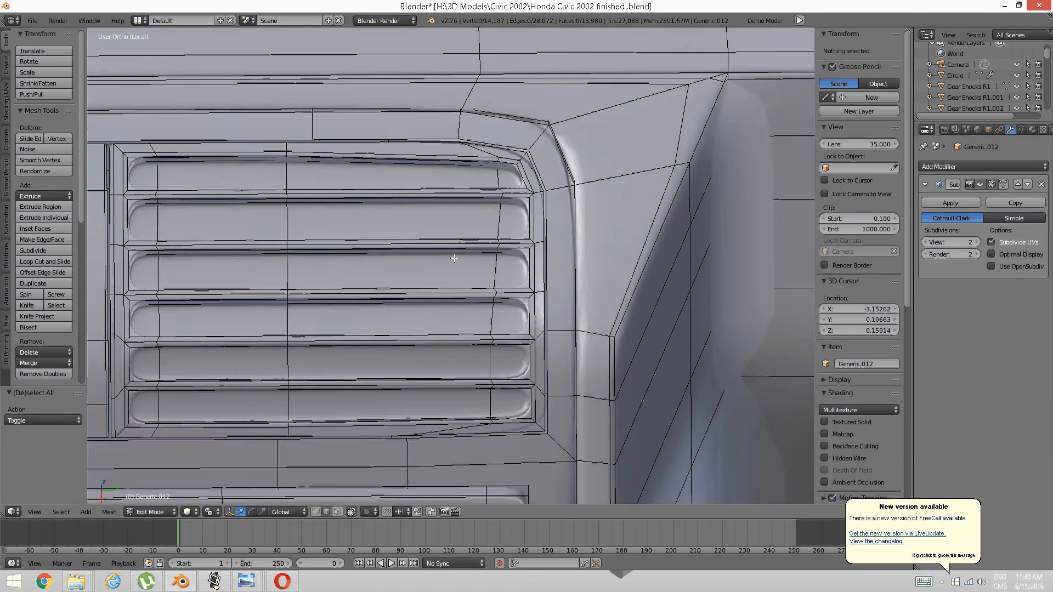
Slide the vent's middle vertical edge loop about 0.08 towards the slots' right ends and clear the selection.
{"action": "middle_click_drag", "start_coordinate": [380, 263], "coordinate": [390, 281], "text": "shift"}
{"action": "right_click", "coordinate": [368, 292], "text": "alt"}
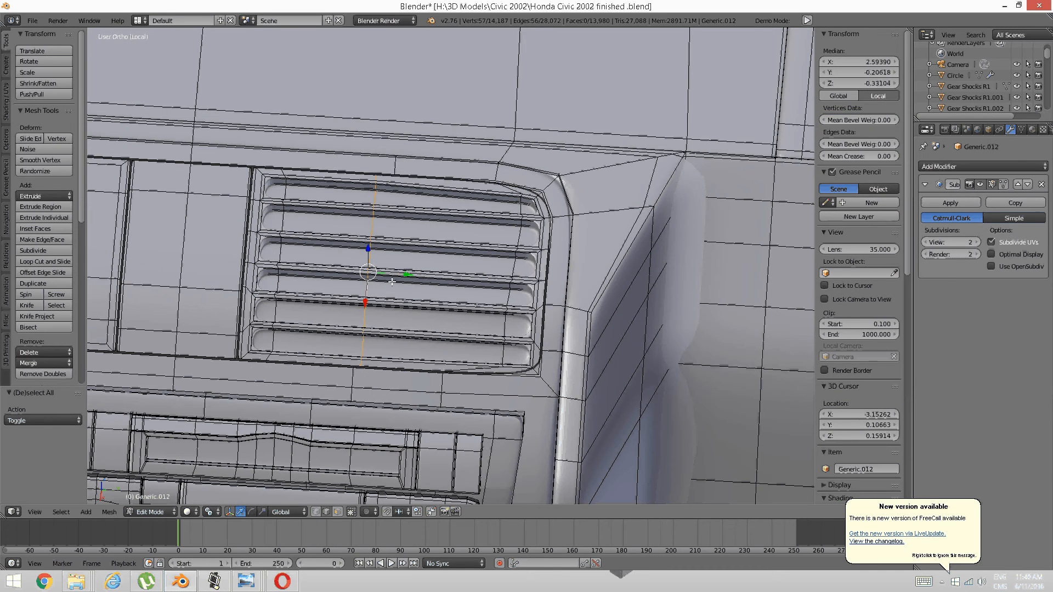
{"action": "key", "text": "ctrl+e"}
{"action": "left_click", "coordinate": [393, 281]}
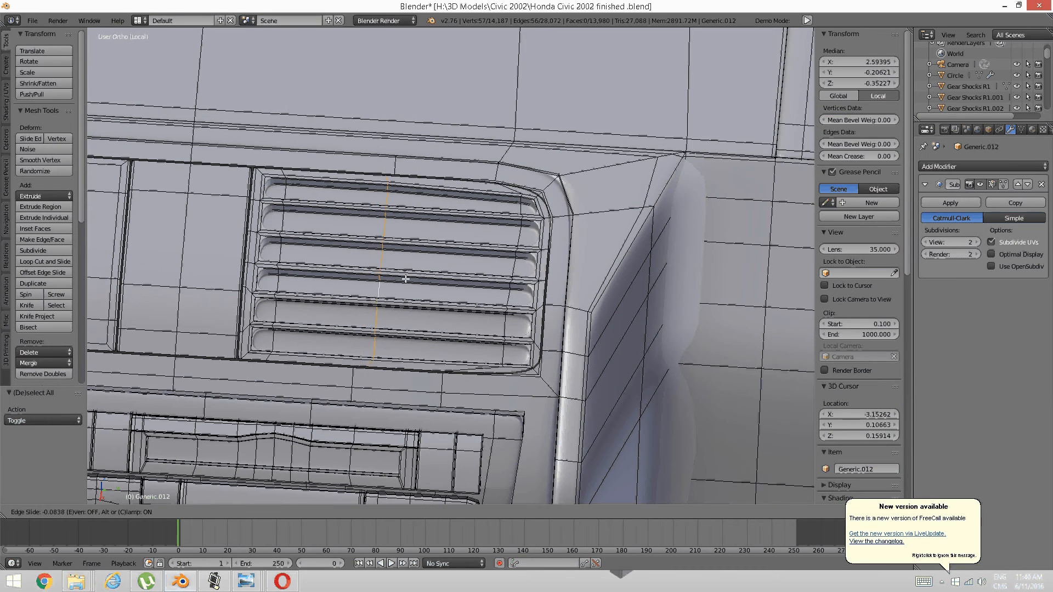
{"action": "left_click", "coordinate": [408, 279]}
{"action": "key", "text": "a"}
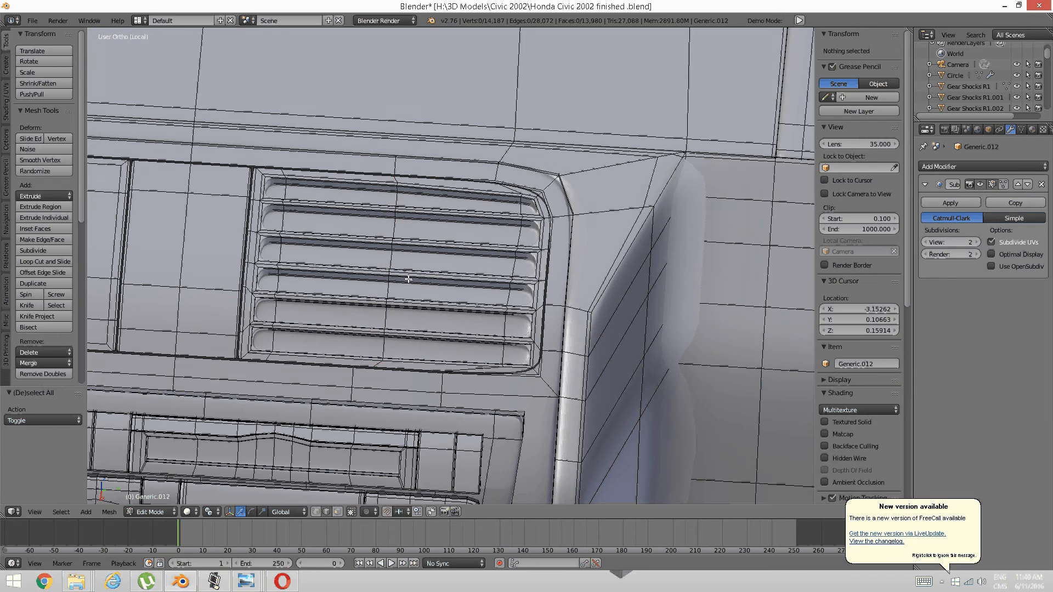
Select the whole blank left vent section above the radio and delete its faces.
{"action": "middle_click_drag", "start_coordinate": [408, 279], "coordinate": [412, 304]}
{"action": "scroll", "coordinate": [371, 282], "scroll_direction": "down", "scroll_amount": 2}
{"action": "middle_click_drag", "start_coordinate": [412, 304], "coordinate": [459, 283]}
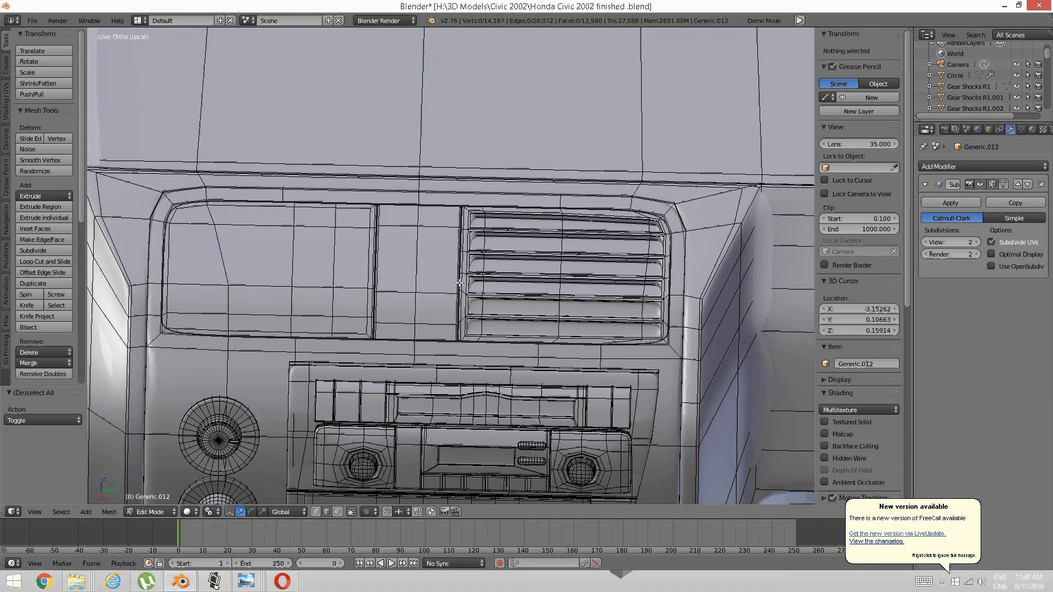
{"action": "right_click", "coordinate": [344, 312]}
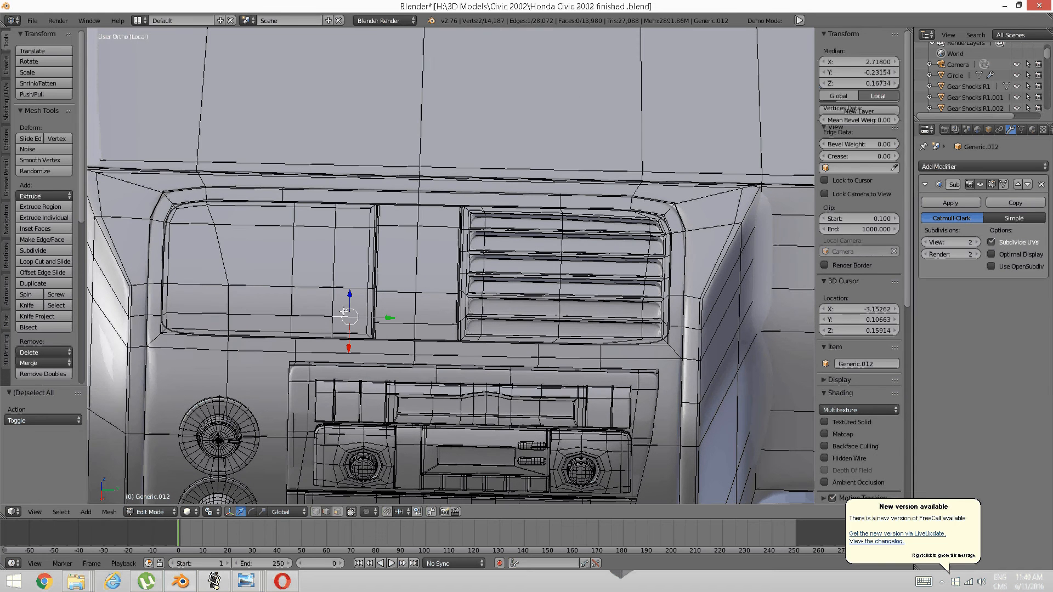
{"action": "key", "text": "ctrl+l"}
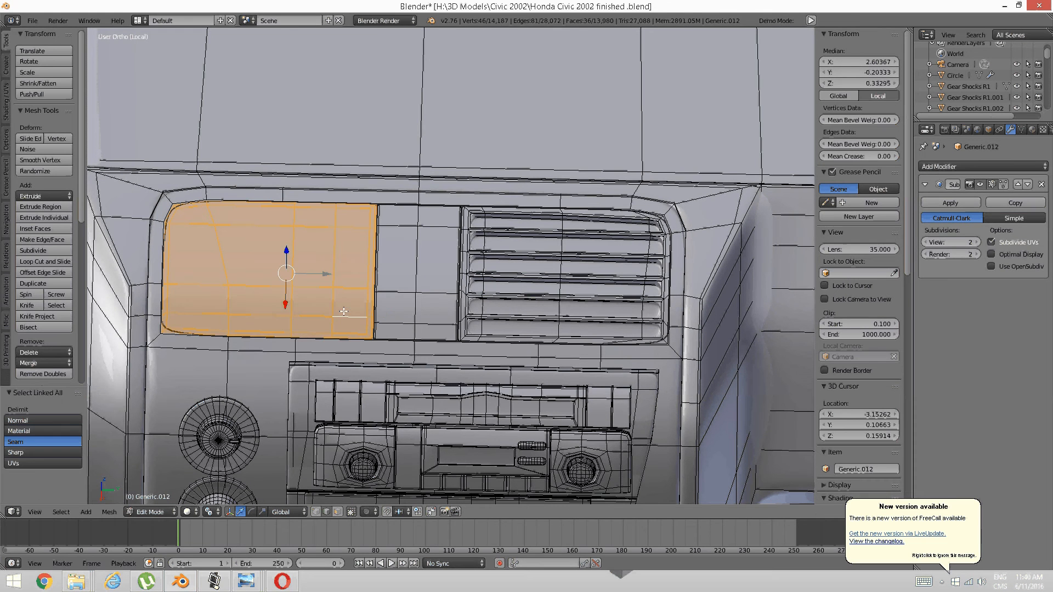
{"action": "key", "text": "x"}
{"action": "left_click", "coordinate": [344, 312]}
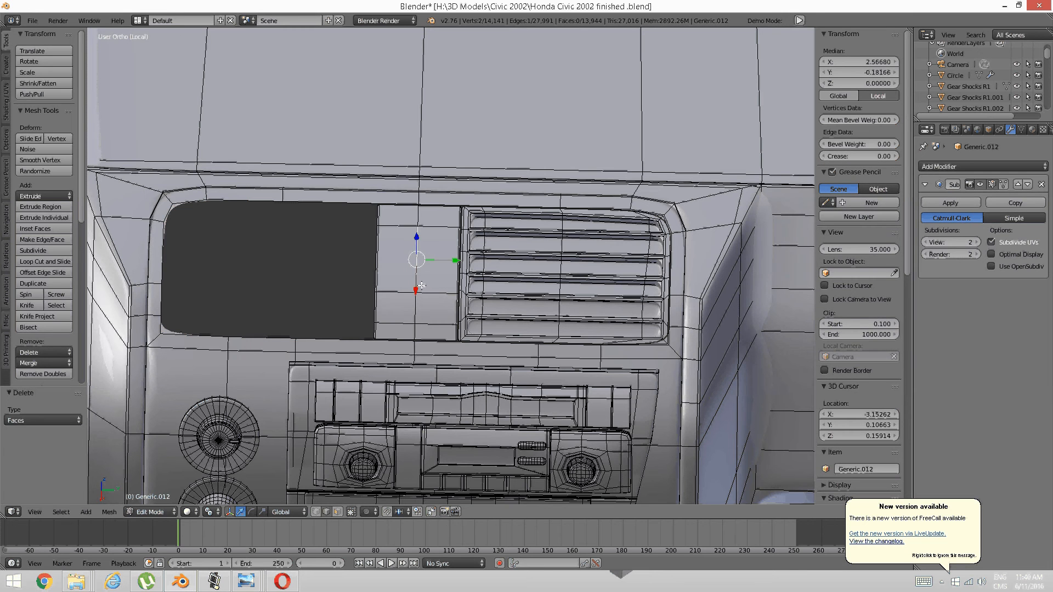
Snap the 3D cursor to the centre panel between the two vents and clear the selection.
{"action": "key", "text": "ctrl+l"}
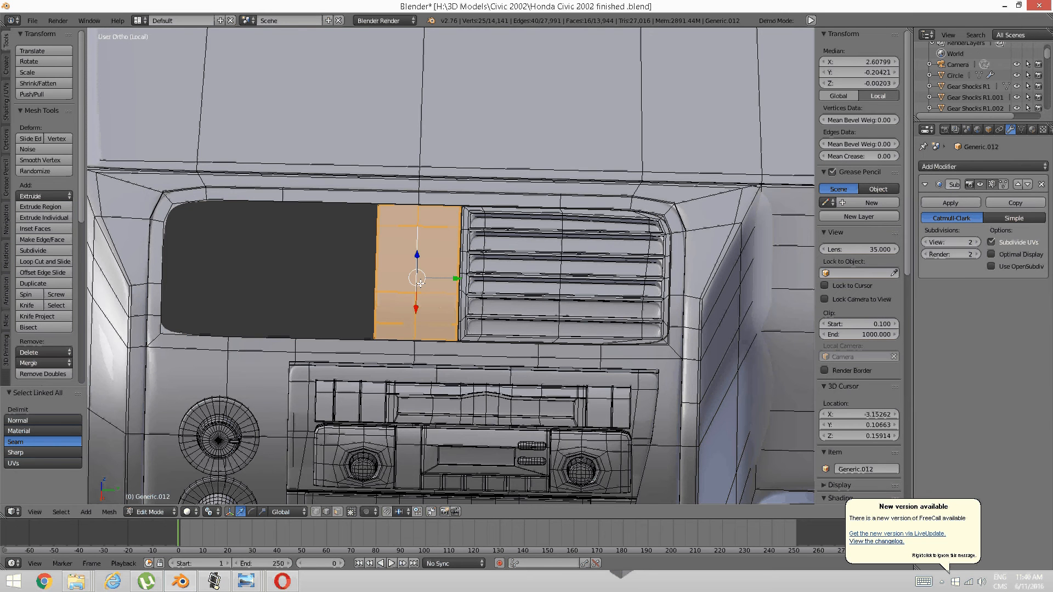
{"action": "key", "text": "shift+s"}
{"action": "left_click", "coordinate": [426, 287]}
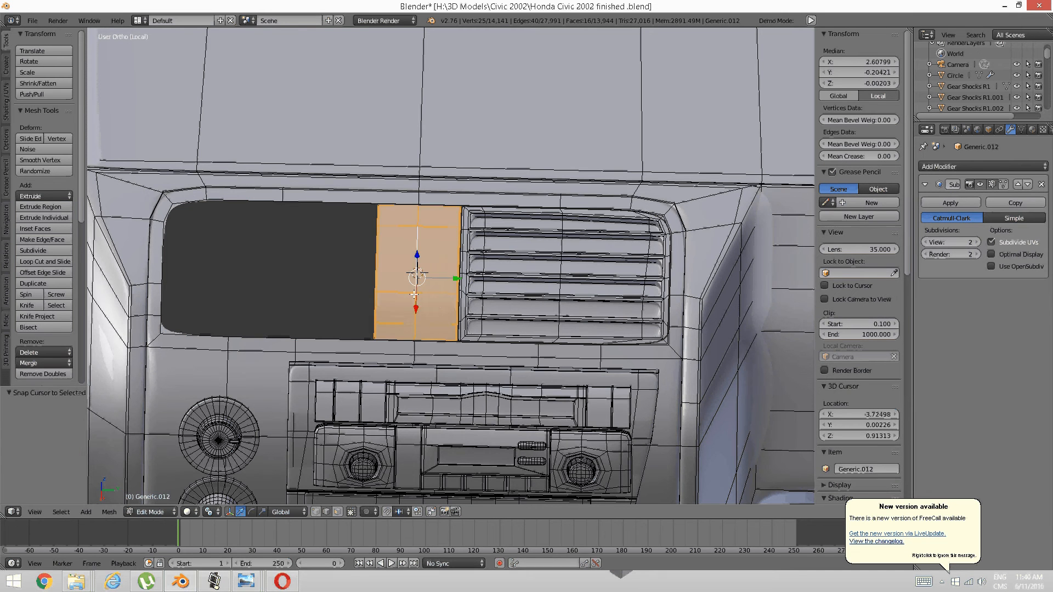
{"action": "middle_click_drag", "start_coordinate": [427, 287], "coordinate": [439, 281]}
{"action": "key", "text": "a"}
Select the entire linked mesh of the slotted right vent and duplicate it in place.
{"action": "right_click", "coordinate": [497, 282]}
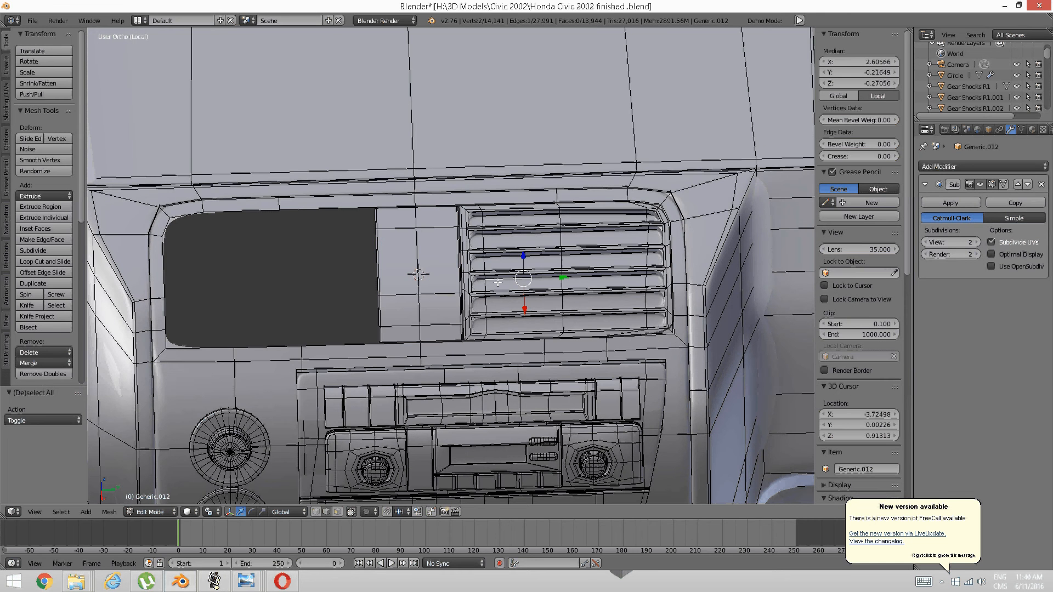
{"action": "key", "text": "ctrl+l"}
{"action": "middle_click_drag", "start_coordinate": [499, 282], "coordinate": [508, 274]}
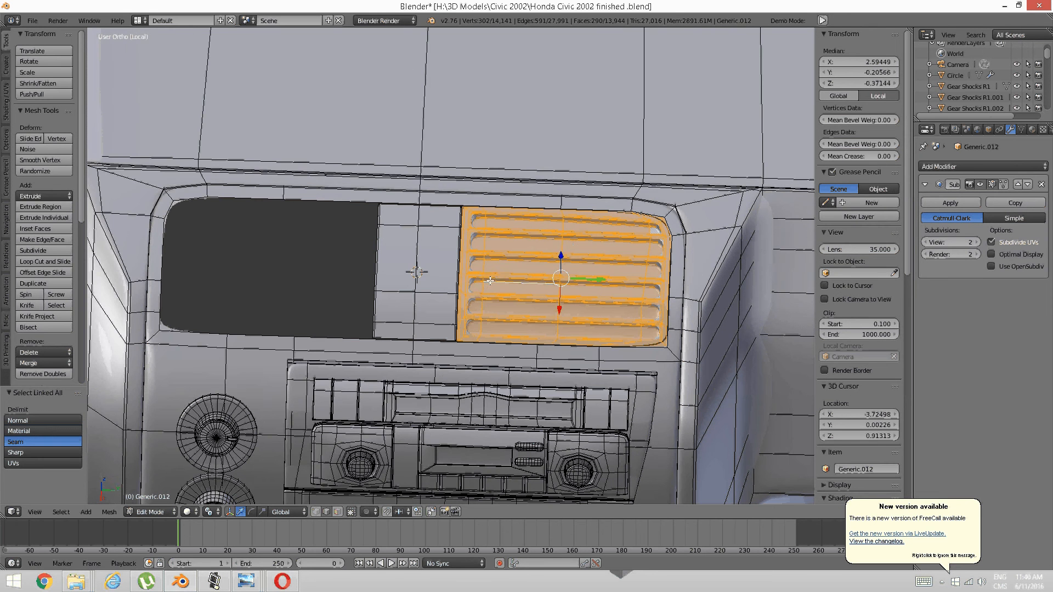
{"action": "key", "text": "shift+d"}
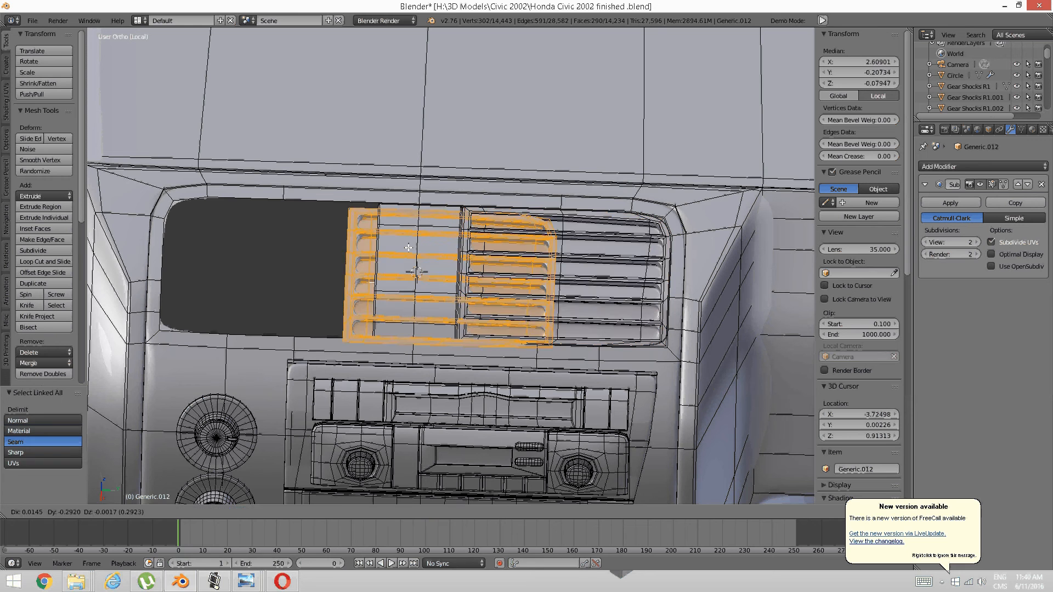
{"action": "right_click", "coordinate": [409, 248]}
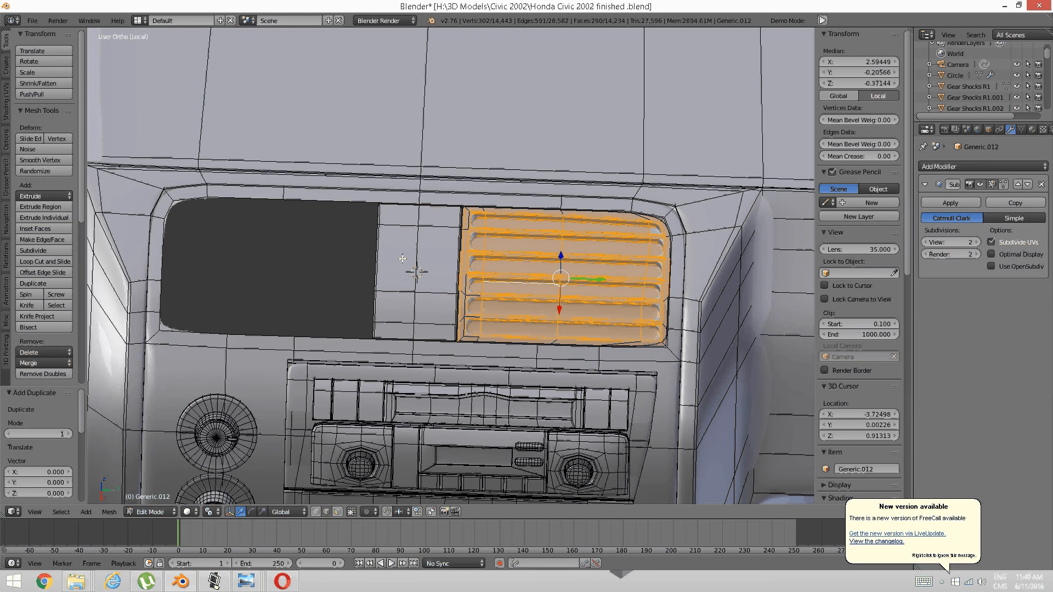
{"action": "key", "text": "ctrl+m"}
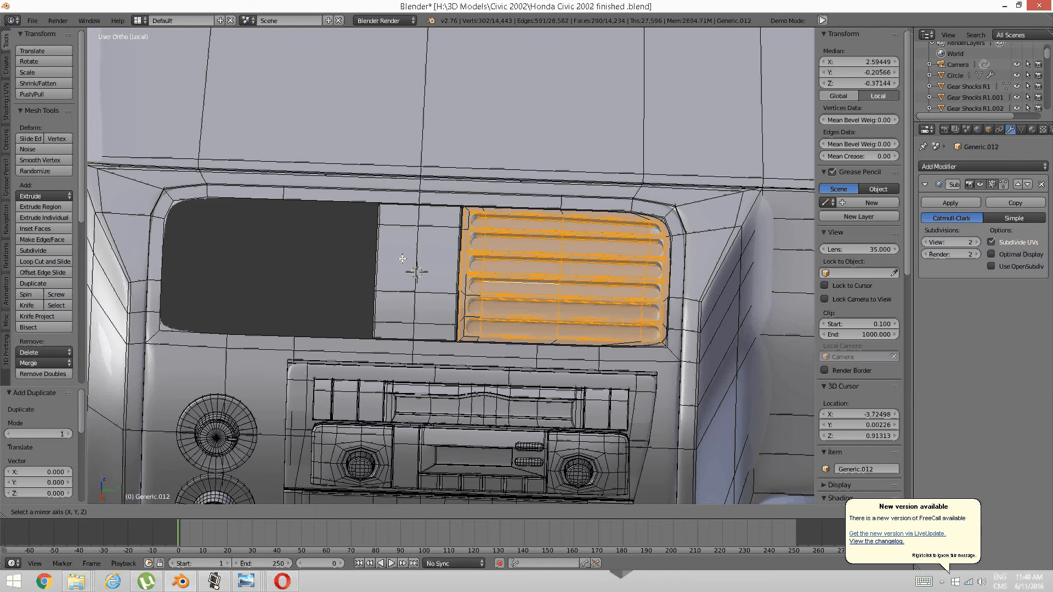
{"action": "key", "text": "y"}
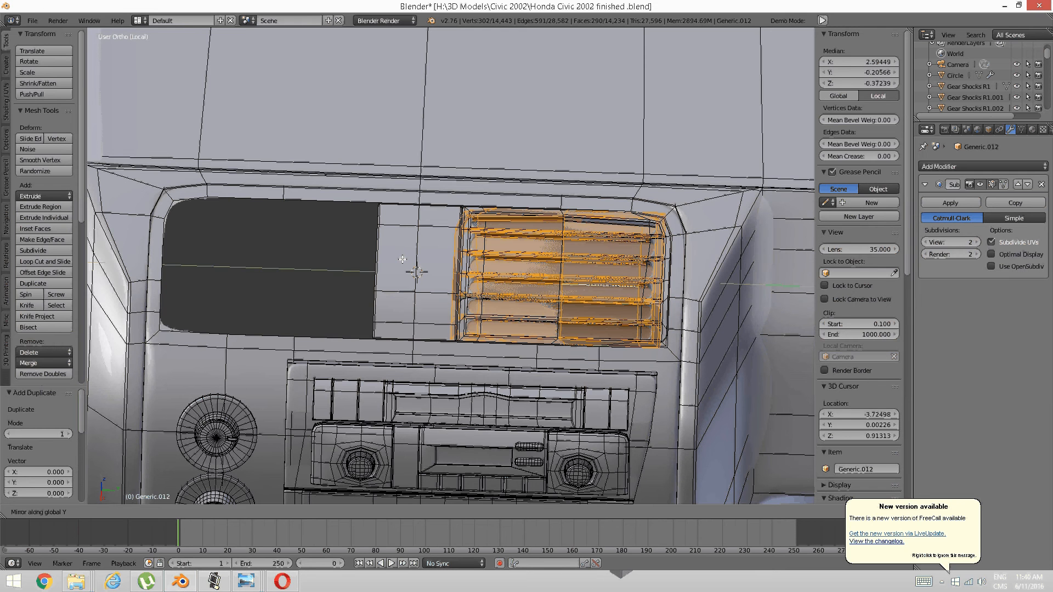
{"action": "key", "text": "Return"}
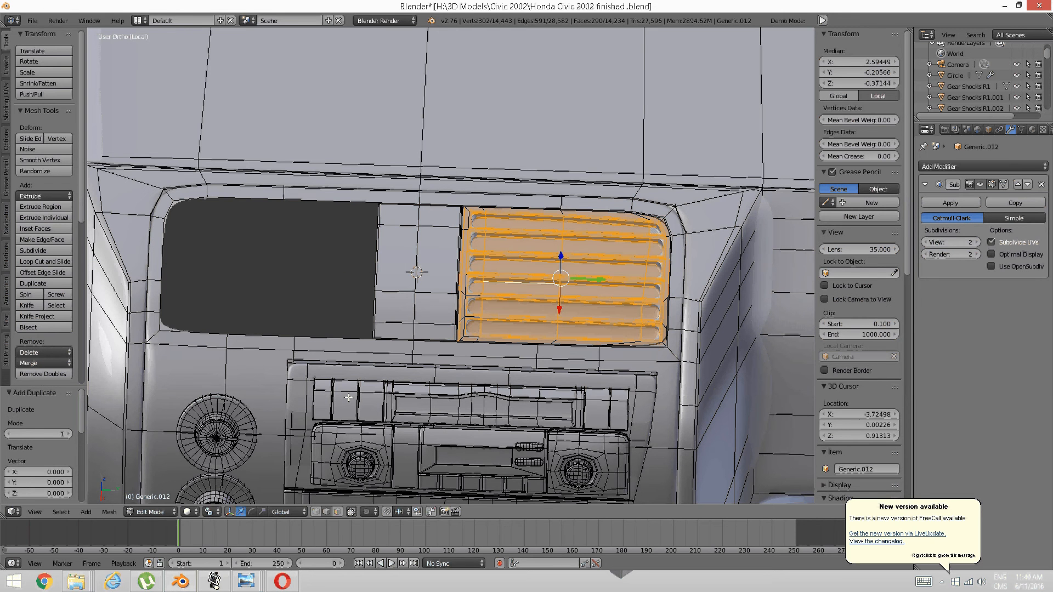
Mirror the duplicated vent along global Y about the 3D cursor into the left opening and recalculate its normals.
{"action": "left_click", "coordinate": [209, 512]}
{"action": "left_click", "coordinate": [228, 485]}
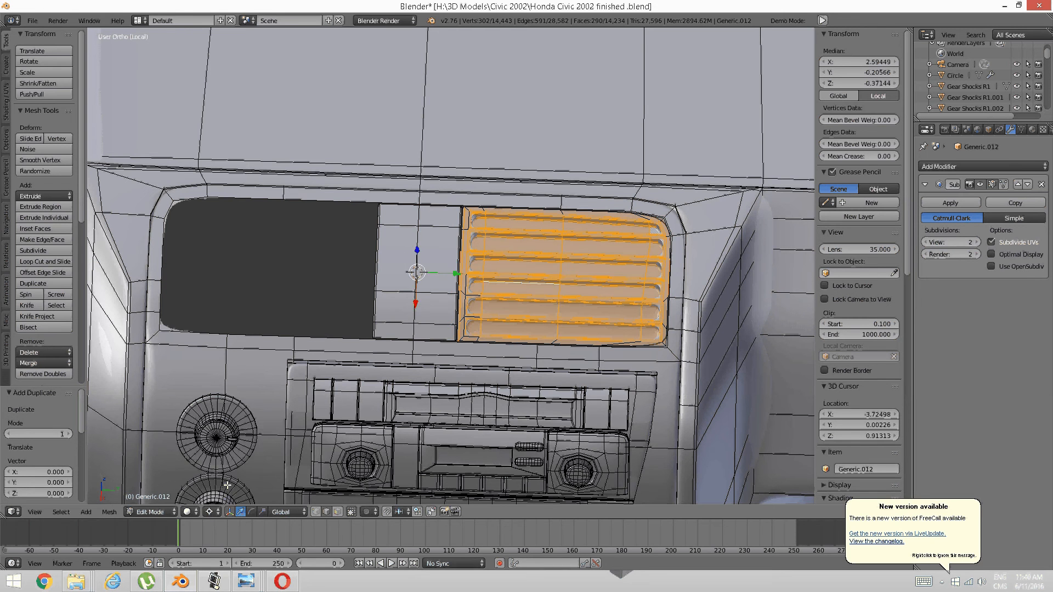
{"action": "key", "text": "ctrl+m"}
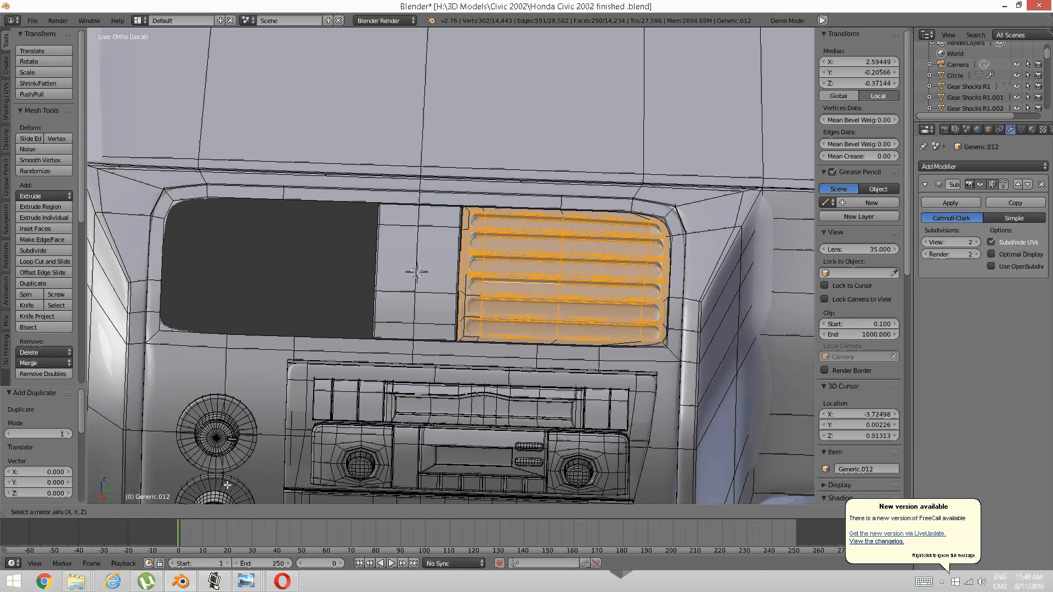
{"action": "key", "text": "y"}
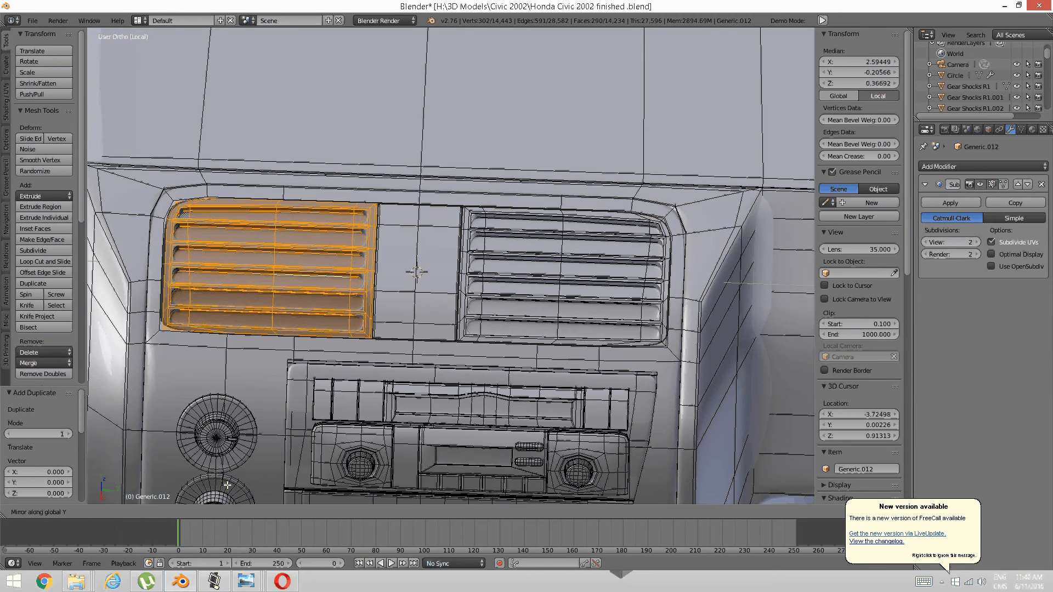
{"action": "key", "text": "Return"}
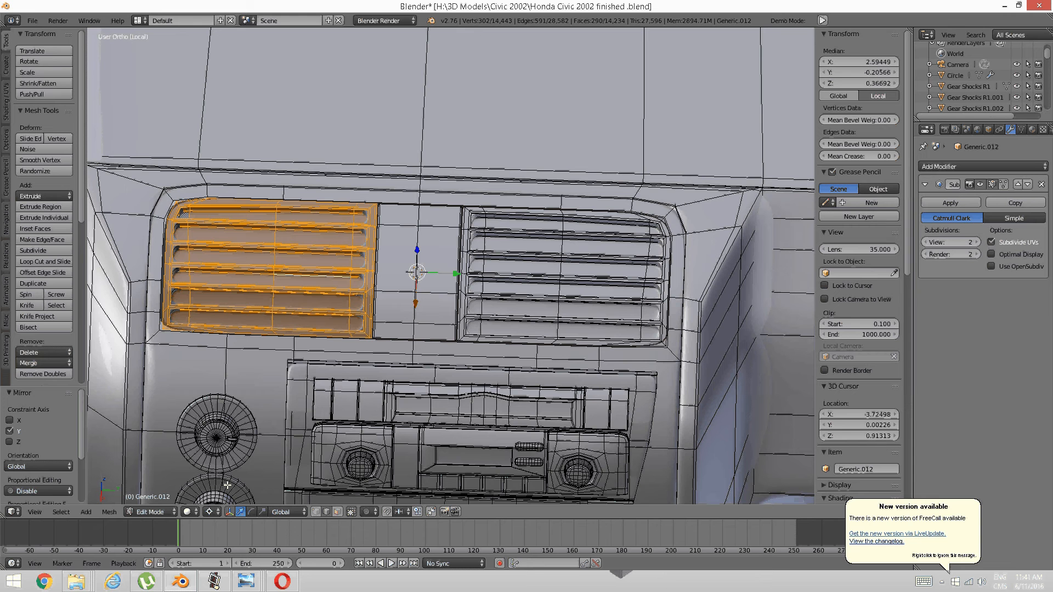
{"action": "key", "text": "ctrl+n"}
{"action": "scroll", "coordinate": [255, 300], "scroll_direction": "up", "scroll_amount": 3}
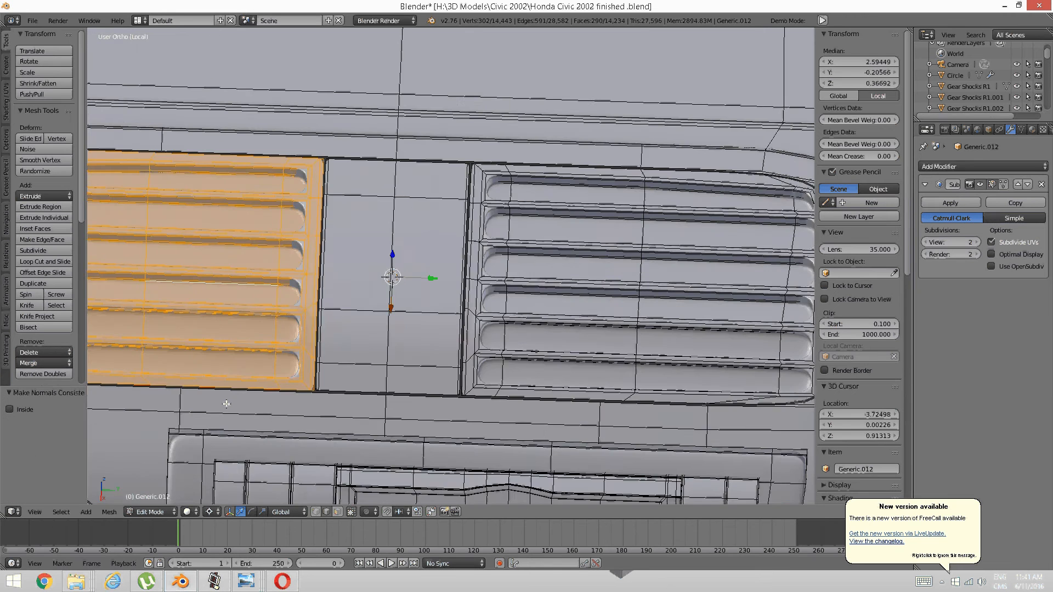
Move the mirrored left vent by about -0.003 along the global Y axis.
{"action": "middle_click_drag", "start_coordinate": [196, 170], "coordinate": [316, 199], "text": "shift"}
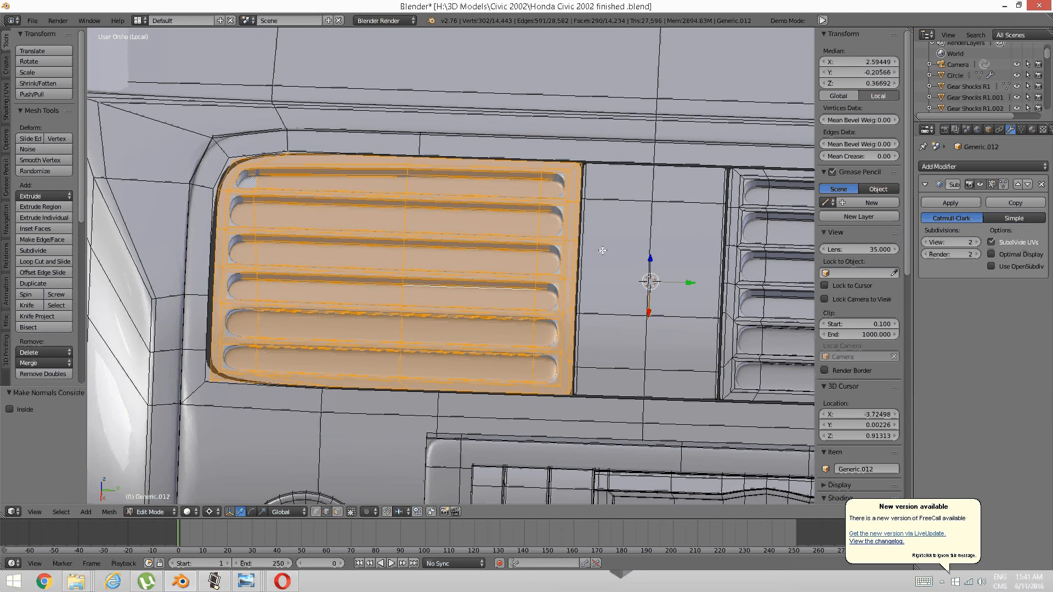
{"action": "key", "text": "g"}
{"action": "key", "text": "z"}
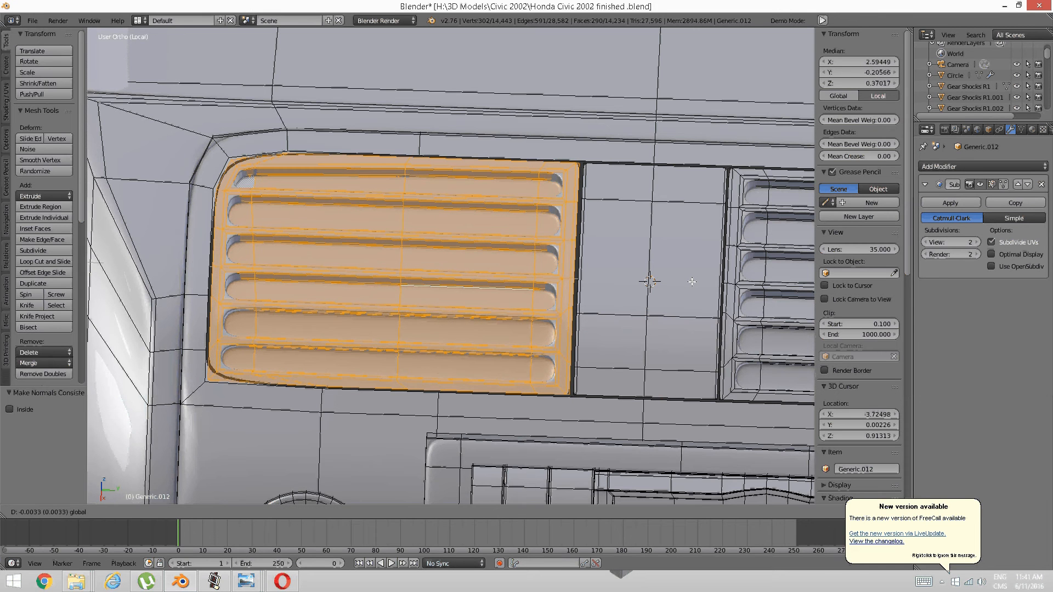
{"action": "left_click", "coordinate": [692, 281]}
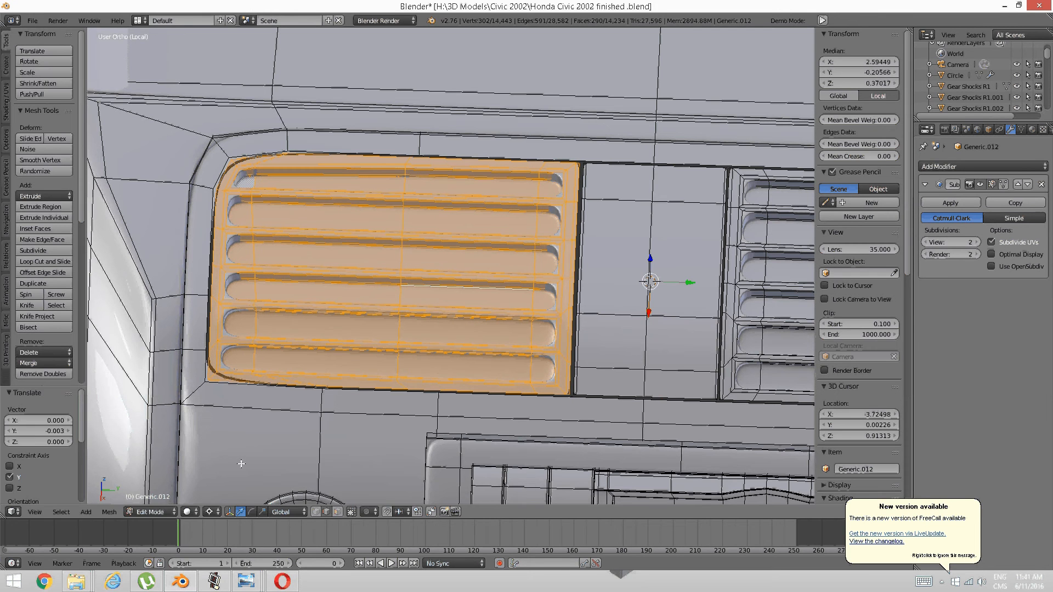
Scale the mirrored left vent about its own centre by 1.011 along the global Y axis.
{"action": "left_click", "coordinate": [264, 511]}
{"action": "left_click", "coordinate": [209, 511]}
{"action": "left_click", "coordinate": [236, 499]}
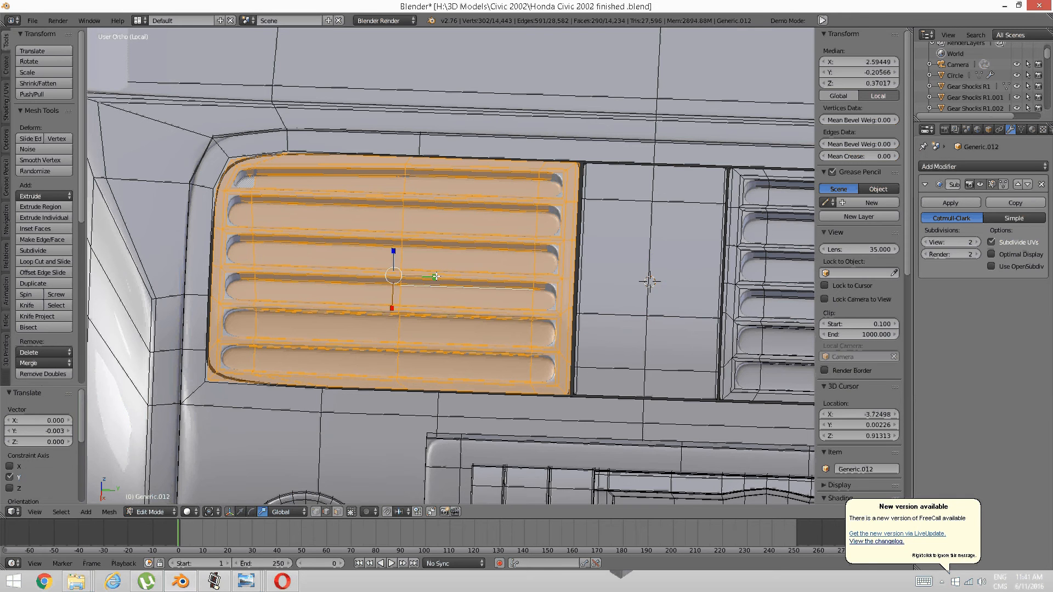
{"action": "left_click_drag", "start_coordinate": [436, 278], "coordinate": [438, 277], "text": "shift"}
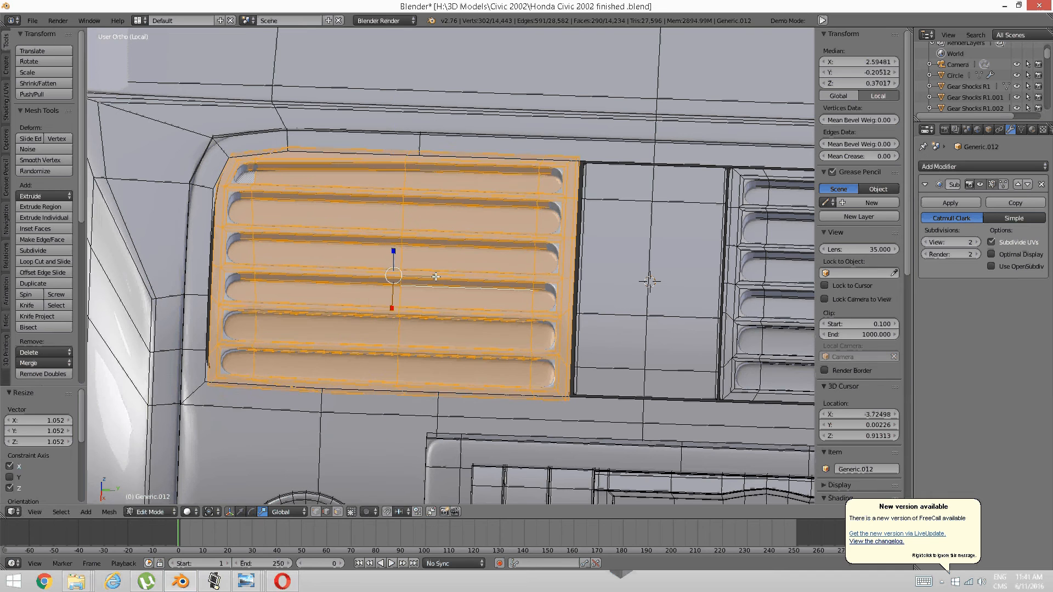
{"action": "key", "text": "ctrl+z"}
{"action": "key", "text": "s"}
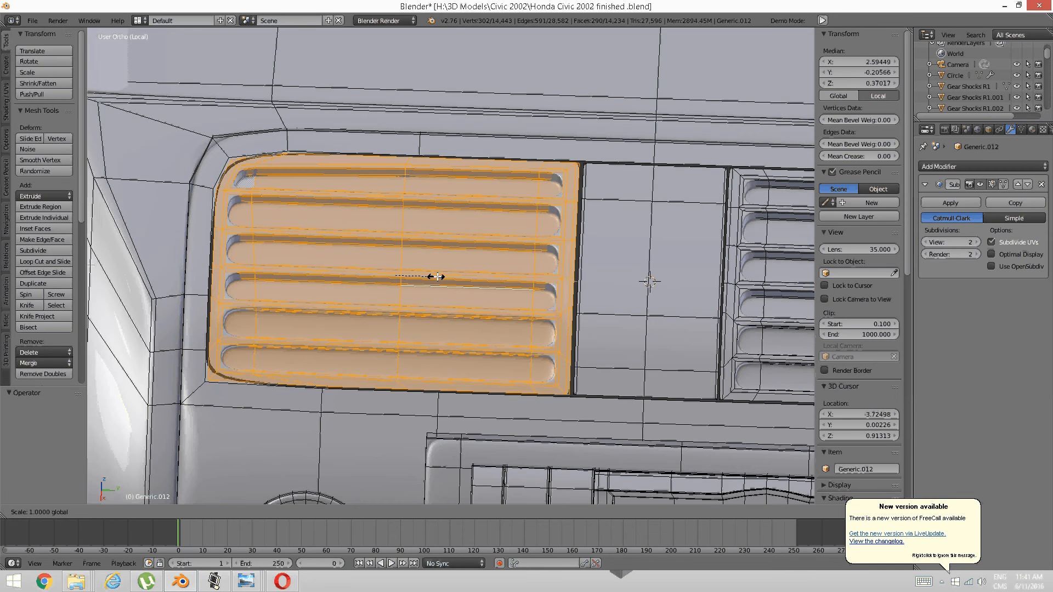
{"action": "left_click", "coordinate": [439, 277]}
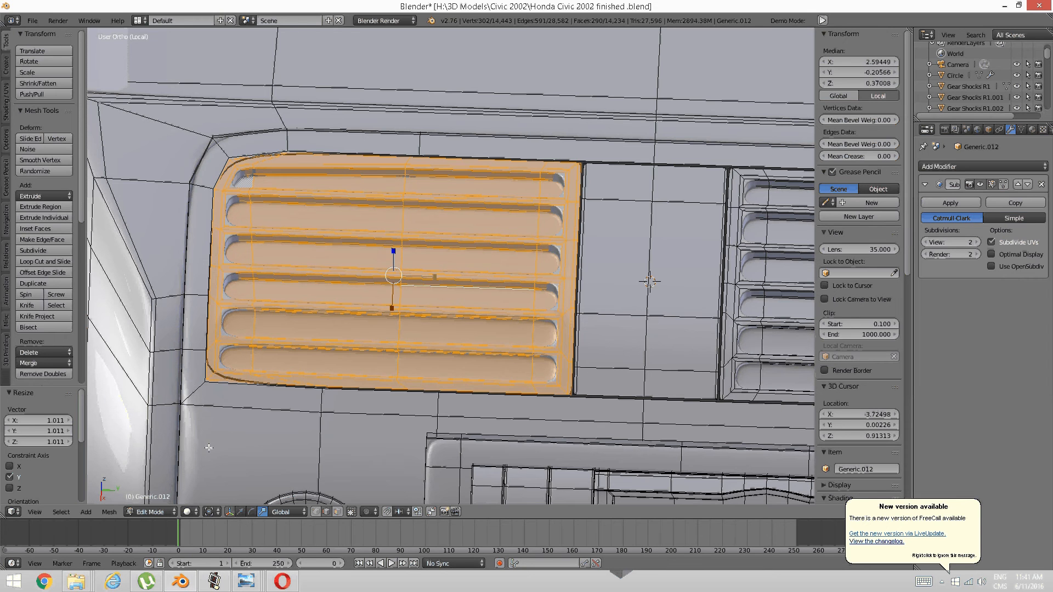
Move the left vent by 0.002 along the global Y axis.
{"action": "key", "text": "g"}
{"action": "key", "text": "z"}
{"action": "left_click", "coordinate": [435, 274]}
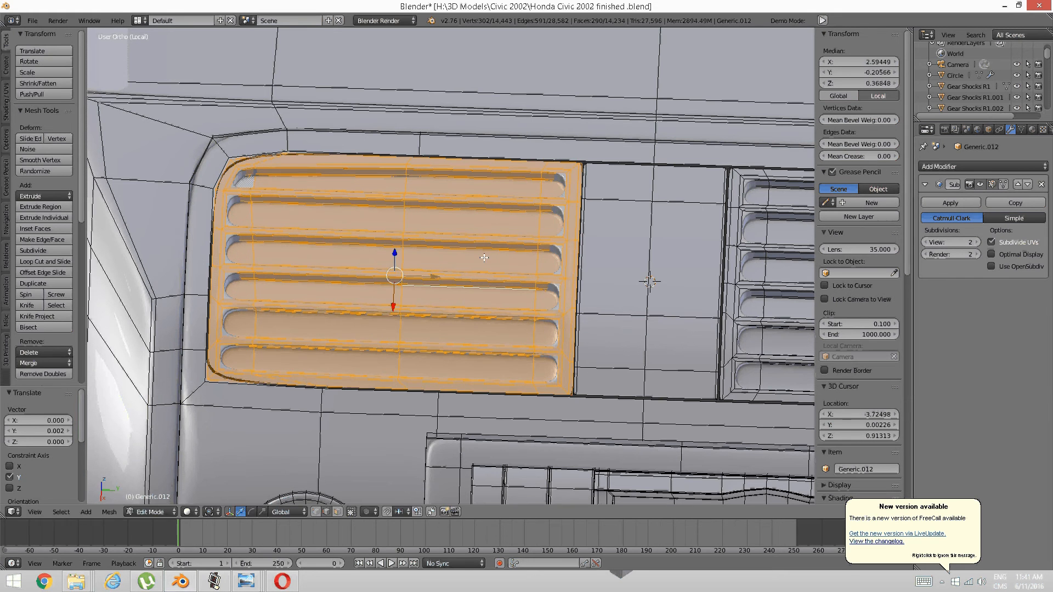
Select the linked meshes of both vents and the centre panel, lower them by 0.013 along global Z and nudge them slightly along X.
{"action": "middle_click_drag", "start_coordinate": [435, 274], "coordinate": [500, 265]}
{"action": "middle_click_drag", "start_coordinate": [396, 332], "coordinate": [488, 293]}
{"action": "right_click", "coordinate": [489, 291], "text": "shift"}
{"action": "right_click", "coordinate": [661, 298], "text": "shift"}
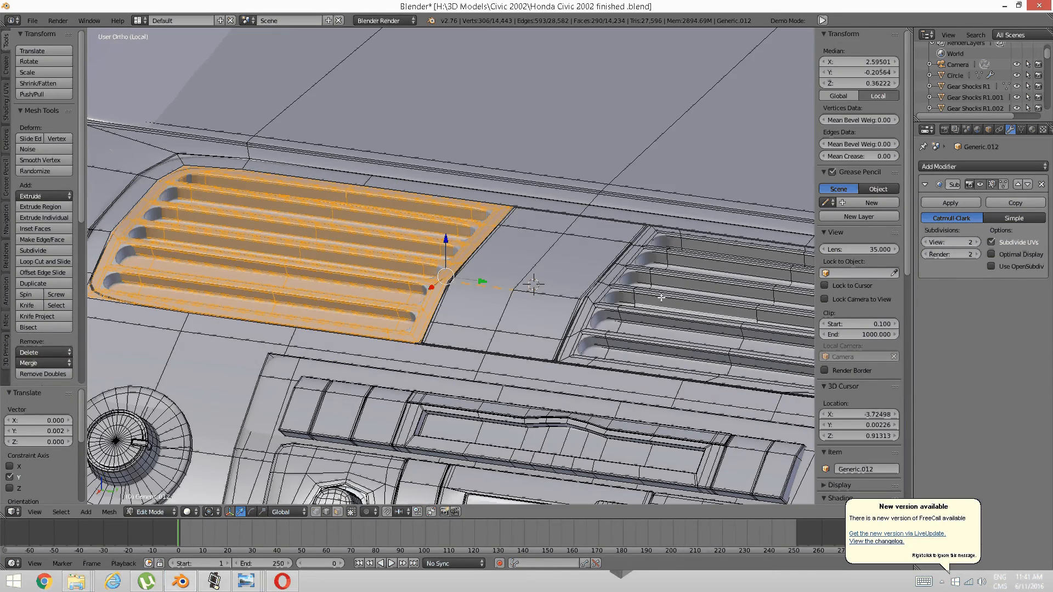
{"action": "key", "text": "ctrl+l"}
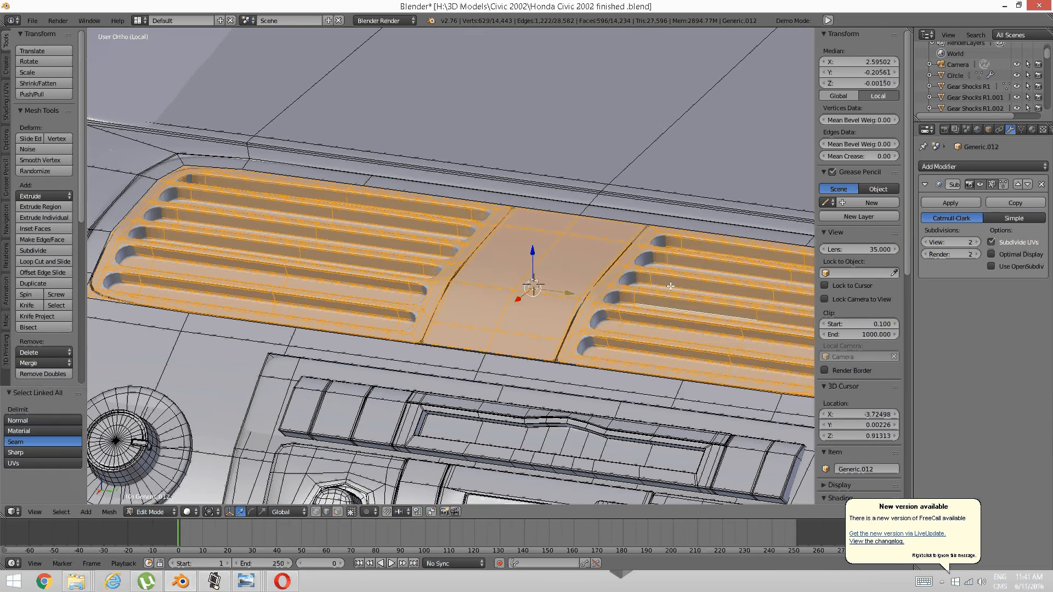
{"action": "middle_click_drag", "start_coordinate": [662, 298], "coordinate": [409, 246]}
{"action": "left_click_drag", "start_coordinate": [408, 245], "coordinate": [405, 257]}
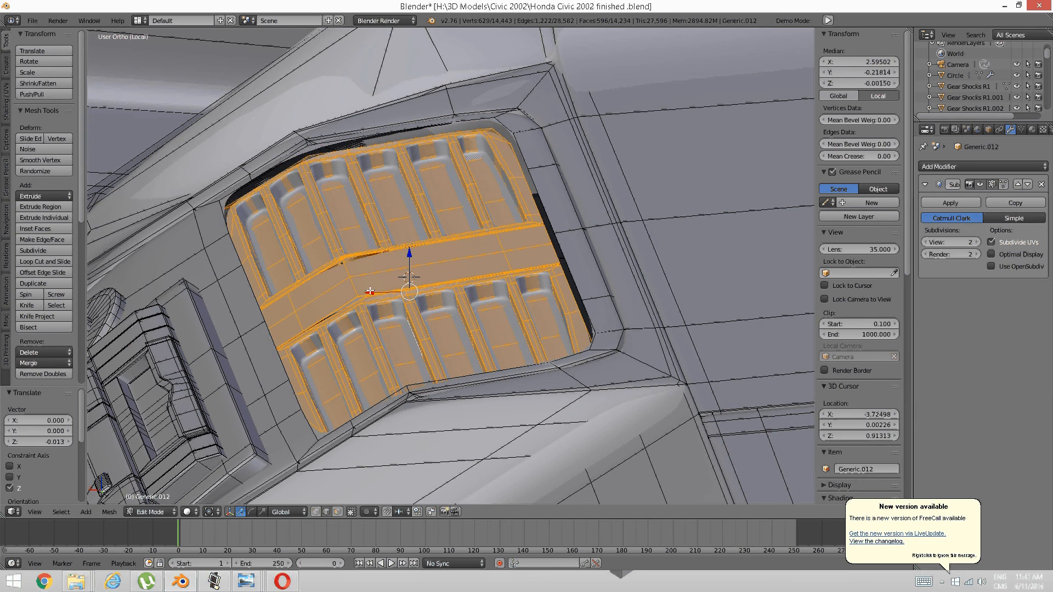
{"action": "left_click_drag", "start_coordinate": [371, 291], "coordinate": [373, 291]}
{"action": "middle_click_drag", "start_coordinate": [339, 291], "coordinate": [423, 268]}
{"action": "scroll", "coordinate": [367, 300], "scroll_direction": "down", "scroll_amount": 2}
{"action": "scroll", "coordinate": [362, 274], "scroll_direction": "up", "scroll_amount": 5}
{"action": "key", "text": "a"}
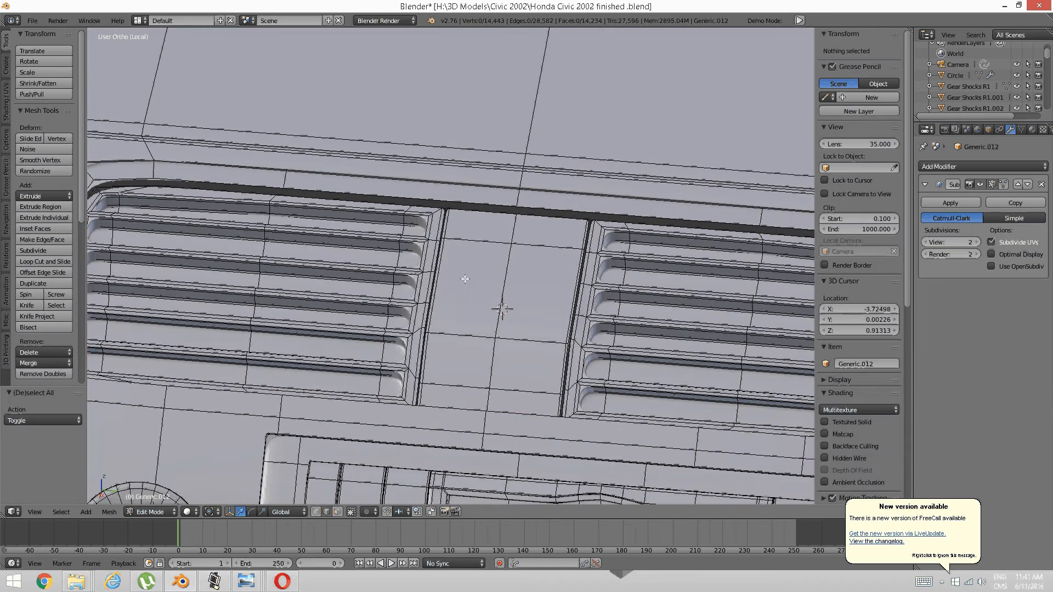
In edge select mode, select the boundary edges all around the centre panel between the vents.
{"action": "key", "text": "ctrl+Tab"}
{"action": "left_click", "coordinate": [429, 271]}
{"action": "left_click", "coordinate": [425, 204], "text": "alt"}
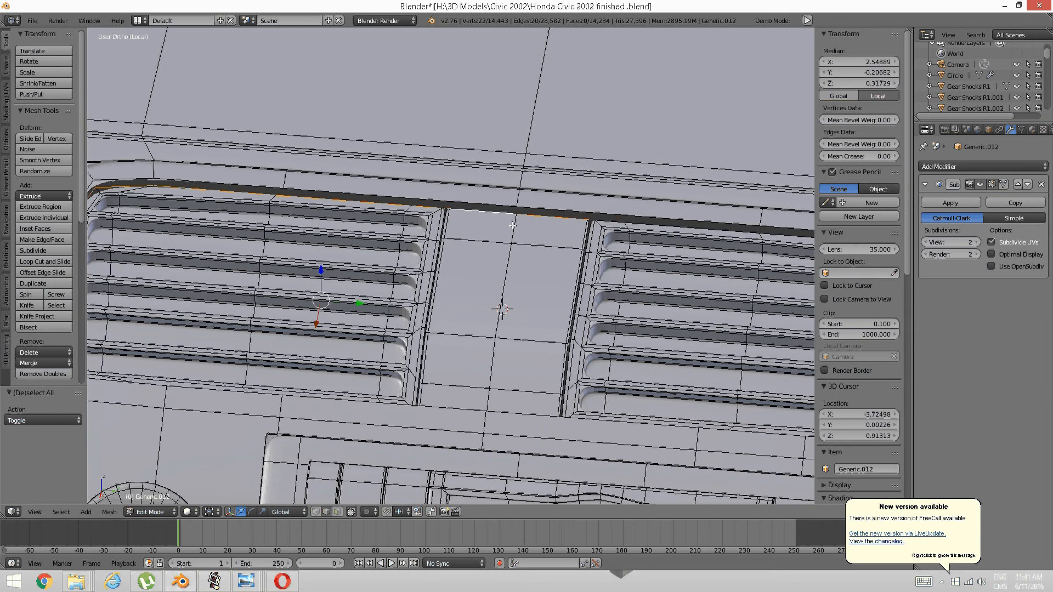
{"action": "middle_click_drag", "start_coordinate": [457, 228], "coordinate": [479, 217]}
{"action": "key", "text": "a"}
{"action": "right_click", "coordinate": [484, 219], "text": "alt"}
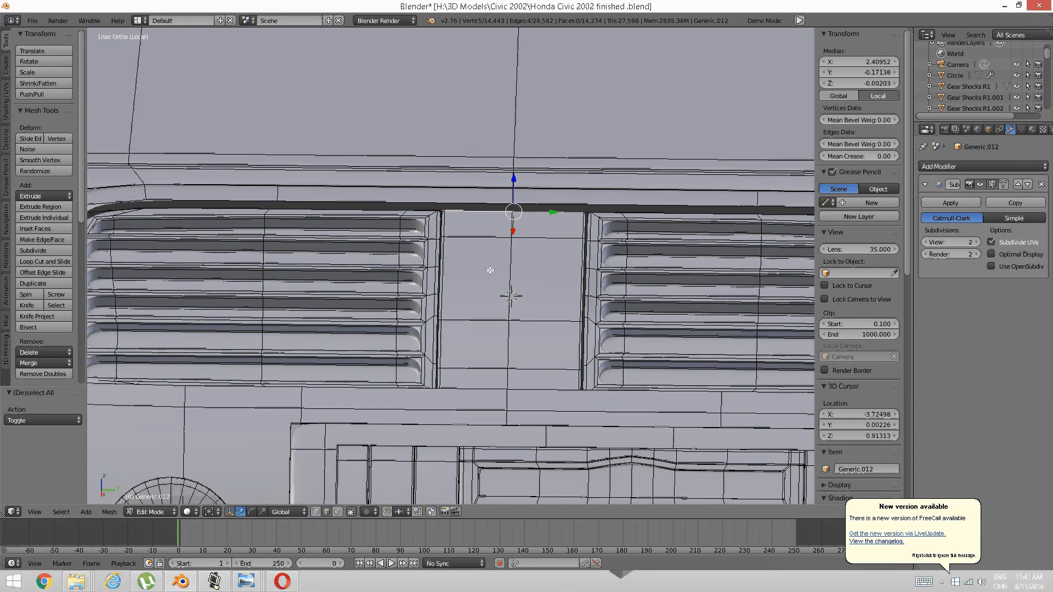
{"action": "right_click", "coordinate": [439, 344], "text": "alt+shift"}
{"action": "middle_click_drag", "start_coordinate": [439, 344], "coordinate": [481, 290]}
{"action": "right_click", "coordinate": [511, 316], "text": "alt+shift"}
{"action": "middle_click_drag", "start_coordinate": [473, 255], "coordinate": [431, 255]}
{"action": "right_click", "coordinate": [275, 186], "text": "alt+shift"}
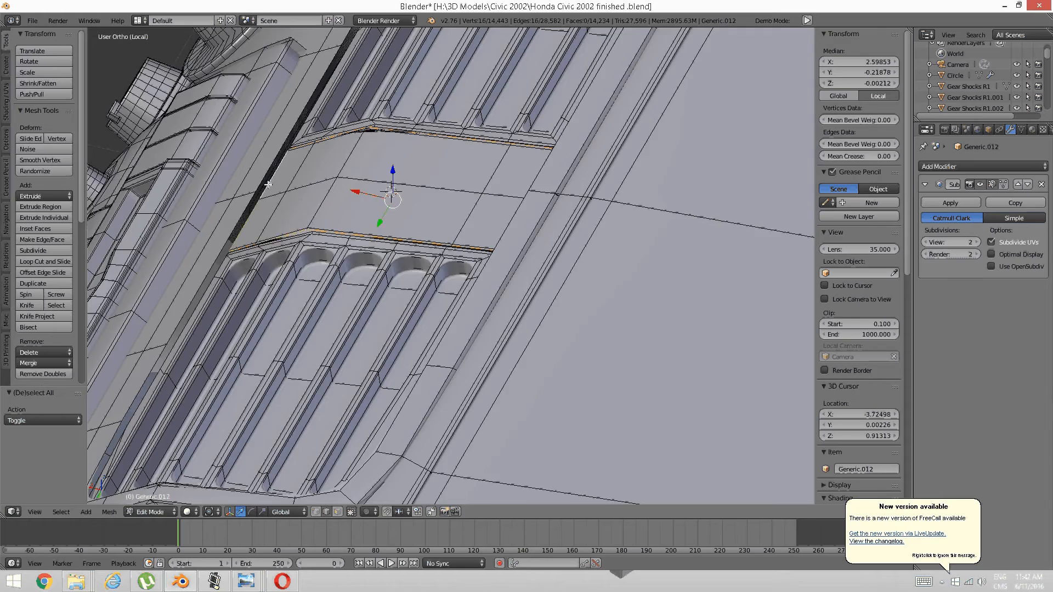
Add the outer boundary edges of the right and left vents to the selection.
{"action": "middle_click_drag", "start_coordinate": [330, 209], "coordinate": [460, 241]}
{"action": "right_click", "coordinate": [555, 251], "text": "alt+shift"}
{"action": "right_click", "coordinate": [543, 286], "text": "alt+shift"}
{"action": "middle_click_drag", "start_coordinate": [598, 240], "coordinate": [258, 223], "text": "shift"}
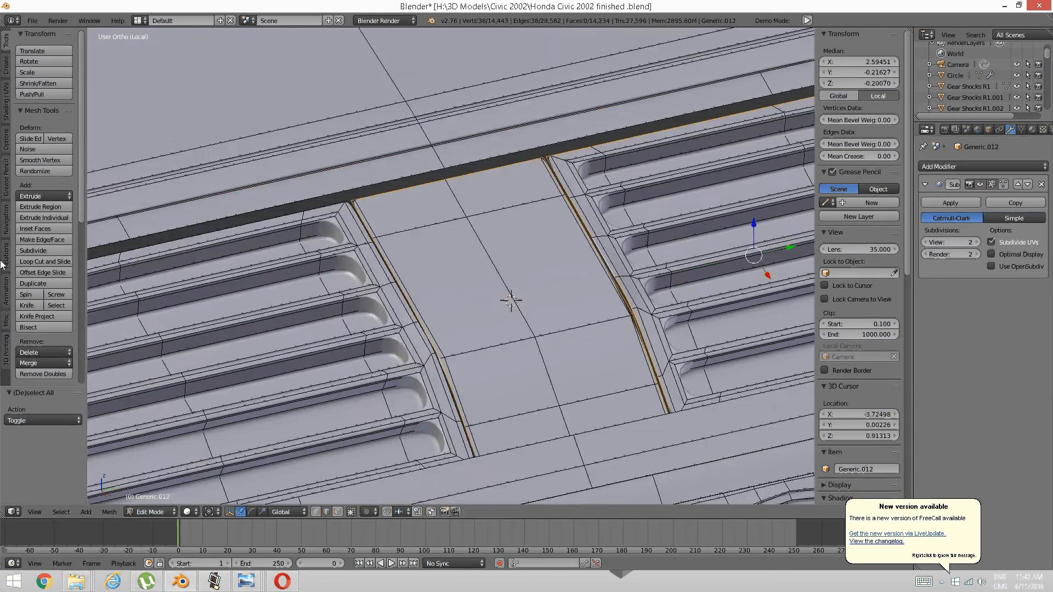
{"action": "right_click", "coordinate": [262, 223], "text": "alt+shift"}
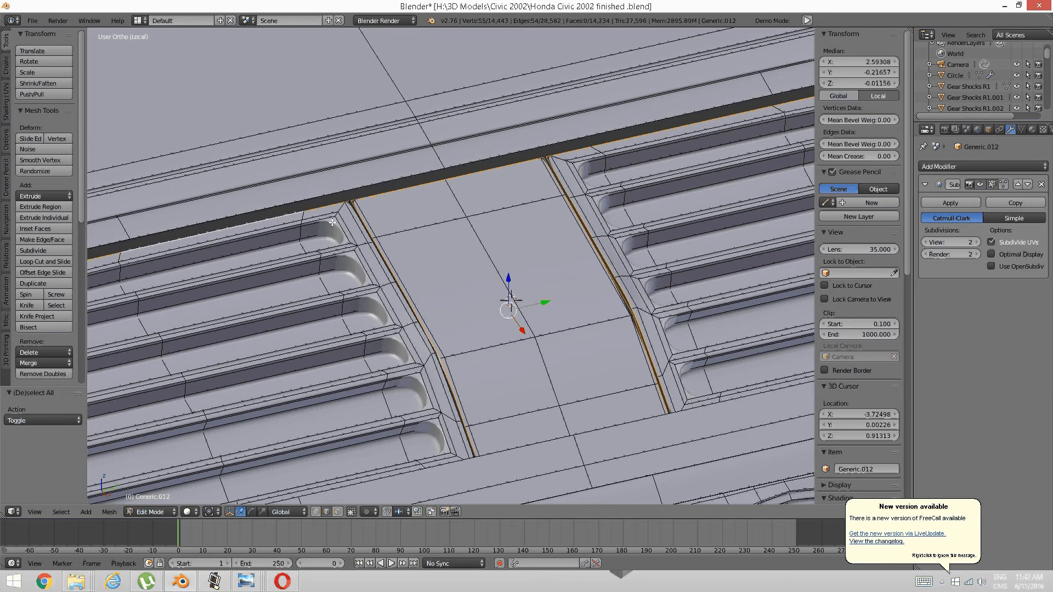
{"action": "right_click", "coordinate": [361, 227], "text": "alt+shift"}
{"action": "scroll", "coordinate": [289, 280], "scroll_direction": "down", "scroll_amount": 3}
{"action": "middle_click_drag", "start_coordinate": [289, 279], "coordinate": [364, 265]}
{"action": "middle_click_drag", "start_coordinate": [491, 275], "coordinate": [339, 261], "text": "shift"}
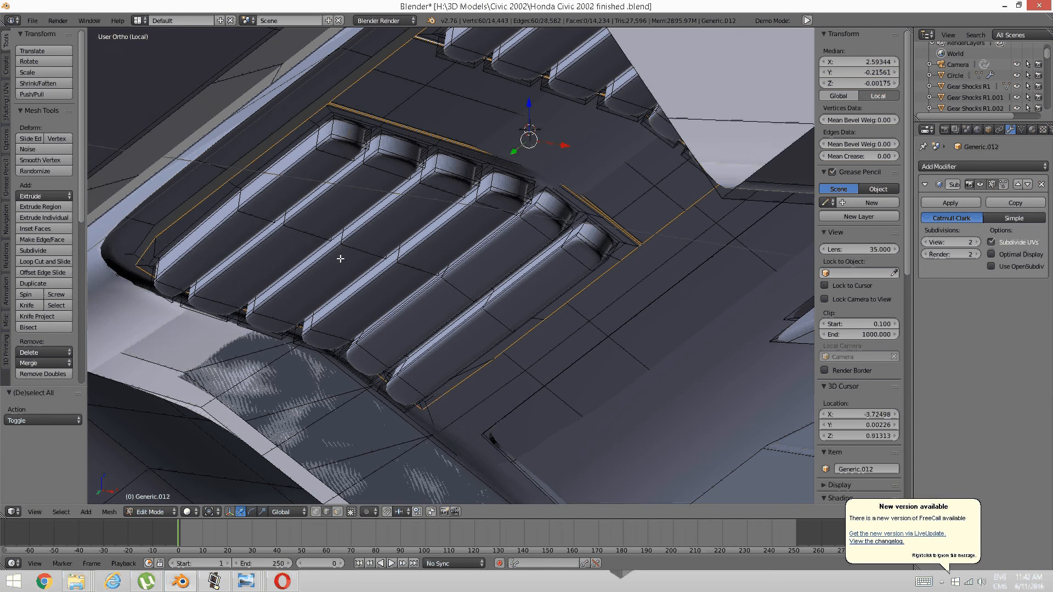
Extrude the selected boundary edges by -0.059 along global Z and move them back up by 0.053, leaving a thin rim.
{"action": "key", "text": "e"}
{"action": "key", "text": "z"}
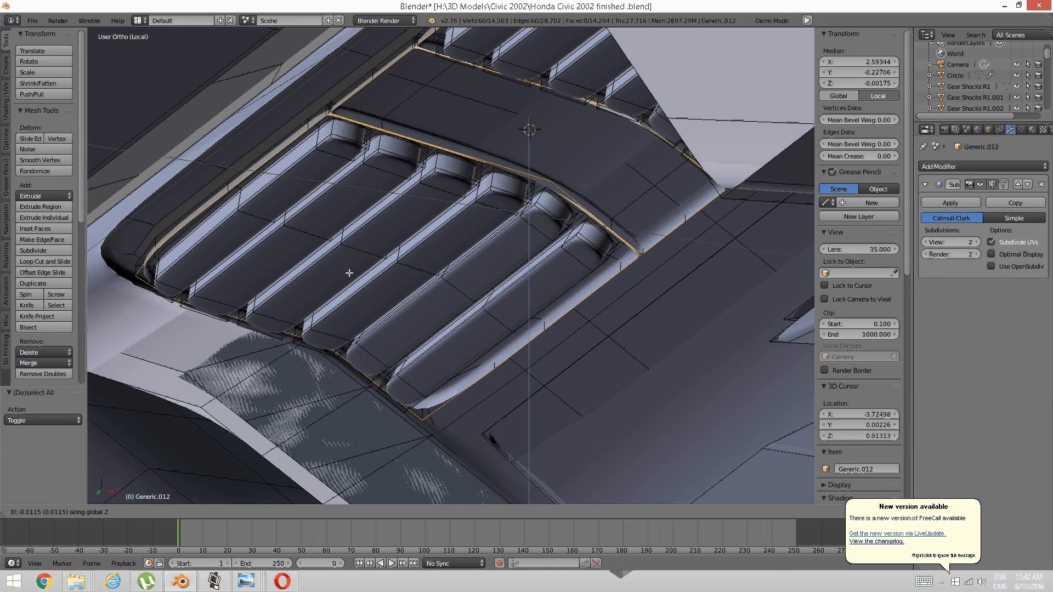
{"action": "left_click", "coordinate": [345, 314]}
{"action": "middle_click_drag", "start_coordinate": [344, 314], "coordinate": [303, 176]}
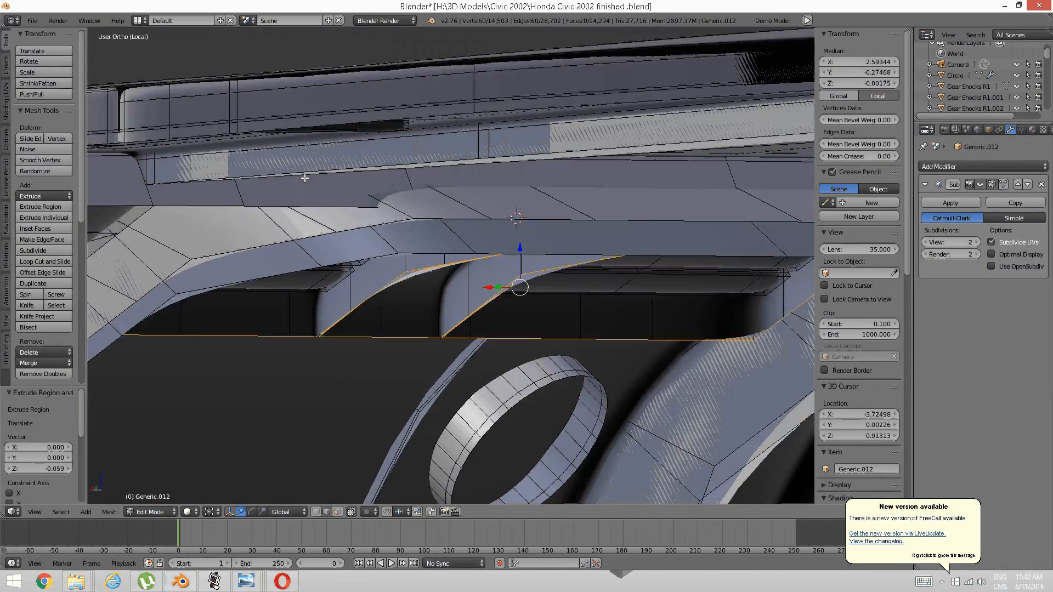
{"action": "scroll", "coordinate": [487, 275], "scroll_direction": "up", "scroll_amount": 2}
{"action": "middle_click_drag", "start_coordinate": [506, 271], "coordinate": [399, 244]}
{"action": "middle_click_drag", "start_coordinate": [521, 233], "coordinate": [433, 248]}
{"action": "scroll", "coordinate": [498, 230], "scroll_direction": "down", "scroll_amount": 1}
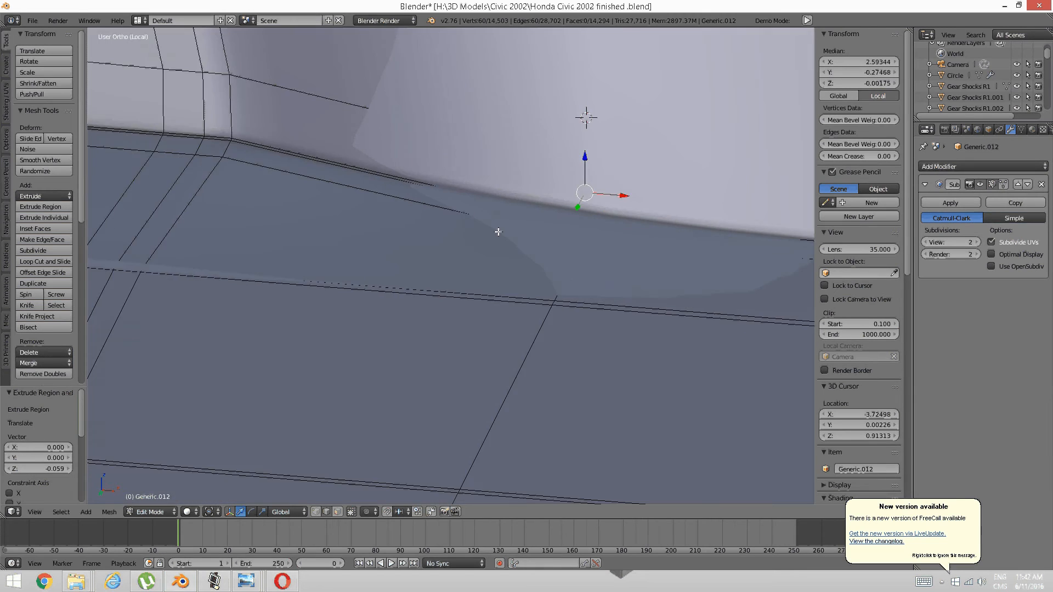
{"action": "middle_click_drag", "start_coordinate": [498, 231], "coordinate": [505, 245]}
{"action": "scroll", "coordinate": [506, 245], "scroll_direction": "up", "scroll_amount": 2}
{"action": "middle_click_drag", "start_coordinate": [617, 186], "coordinate": [545, 216], "text": "shift"}
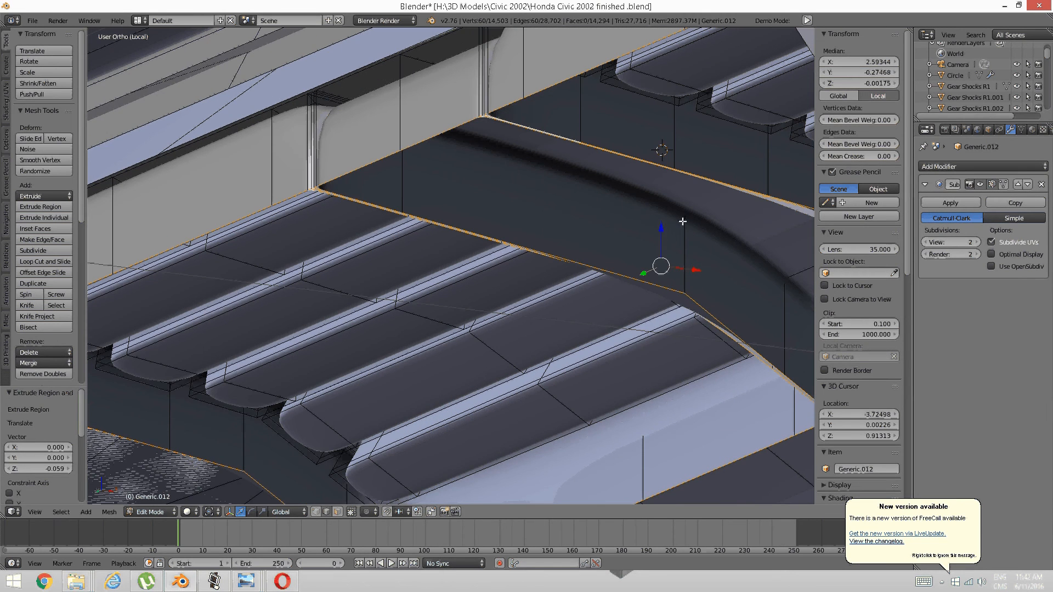
{"action": "left_click_drag", "start_coordinate": [662, 230], "coordinate": [662, 140]}
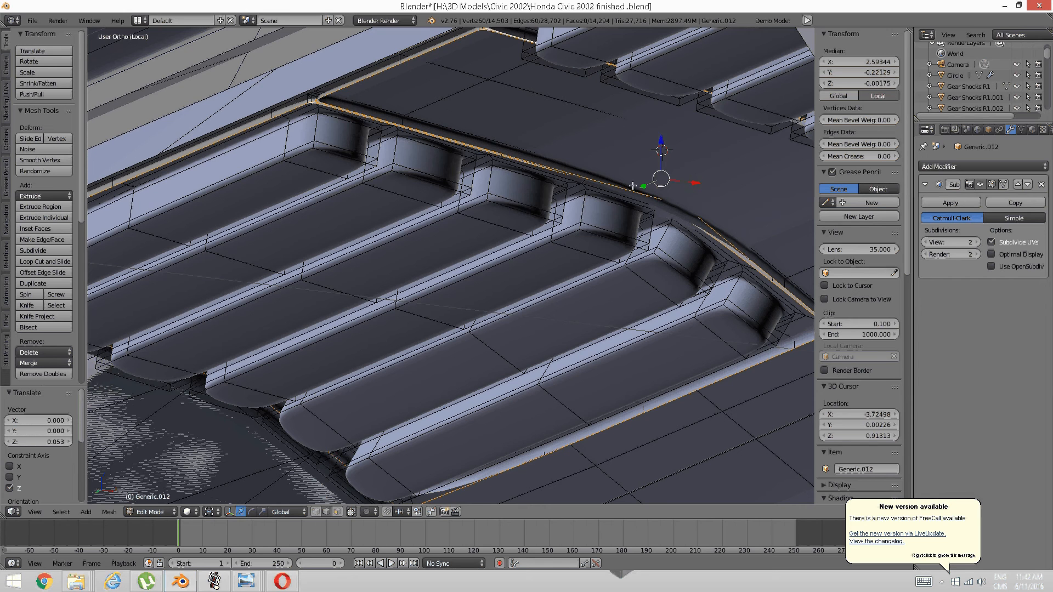
Extrude the rim edges again by about -0.04 along global Z to form deep side walls, and clear the selection.
{"action": "key", "text": "e"}
{"action": "key", "text": "z"}
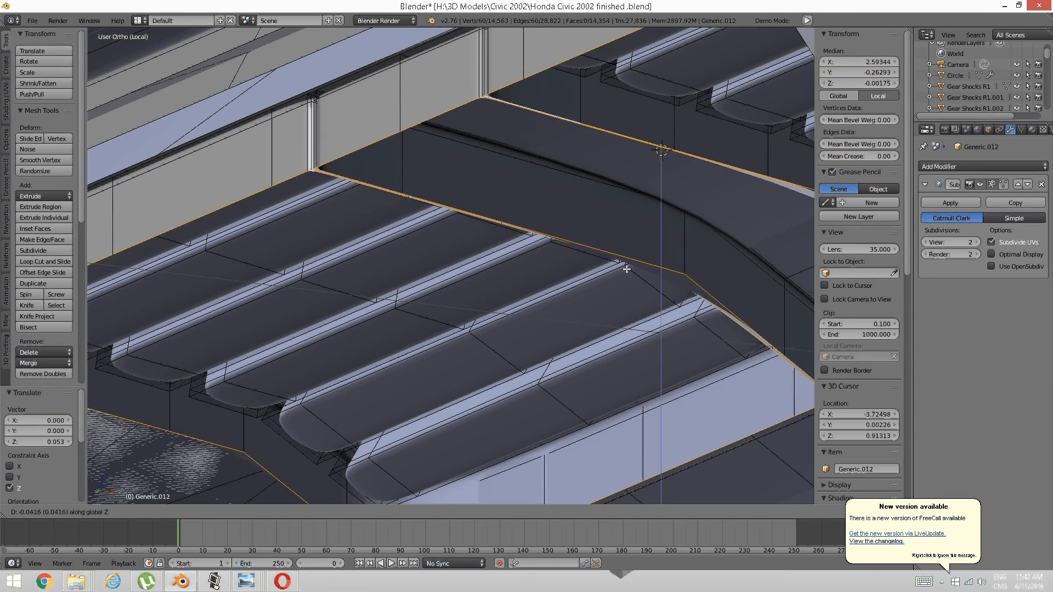
{"action": "left_click", "coordinate": [625, 274]}
{"action": "scroll", "coordinate": [674, 189], "scroll_direction": "down", "scroll_amount": 3}
{"action": "middle_click_drag", "start_coordinate": [674, 190], "coordinate": [494, 220]}
{"action": "middle_click_drag", "start_coordinate": [494, 220], "coordinate": [461, 284], "text": "shift"}
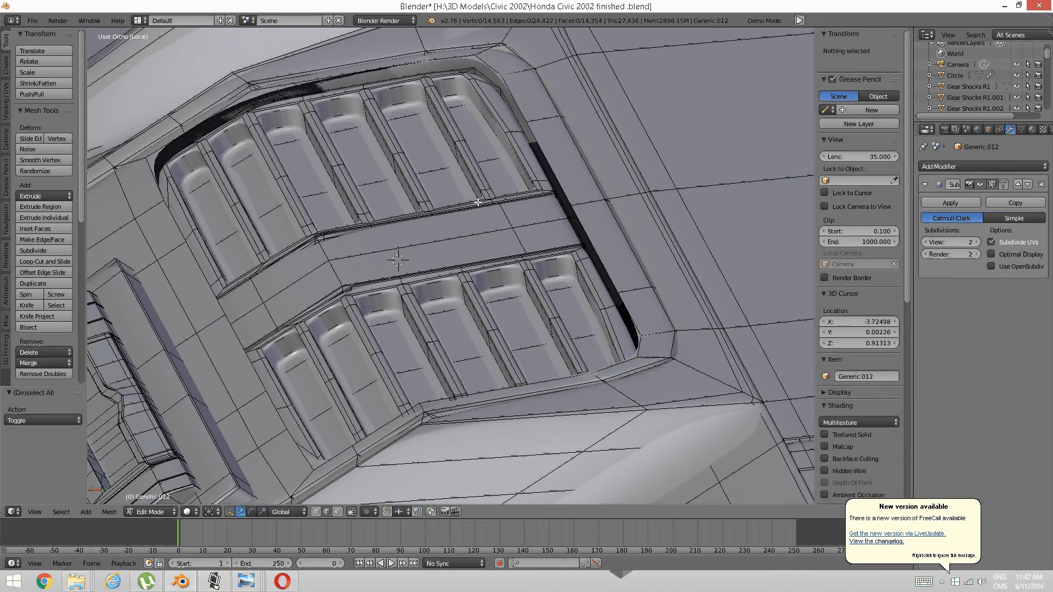
{"action": "key", "text": "a"}
Select the edge loop of the dashboard opening around the vents and extrude it downward along global Z.
{"action": "left_click", "coordinate": [603, 247], "text": "alt"}
{"action": "middle_click_drag", "start_coordinate": [513, 255], "coordinate": [494, 252]}
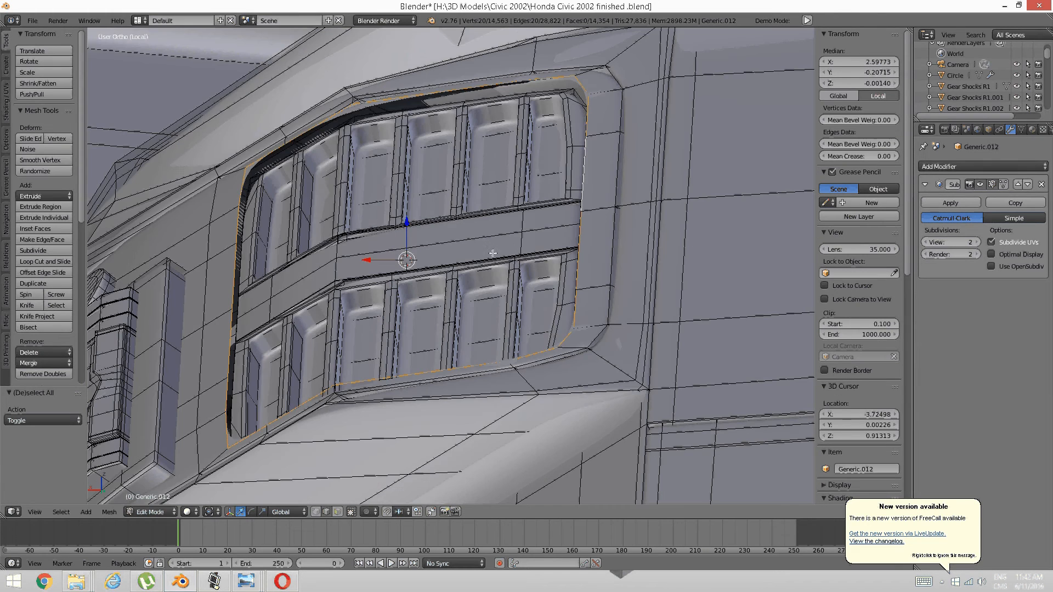
{"action": "key", "text": "e"}
{"action": "key", "text": "z"}
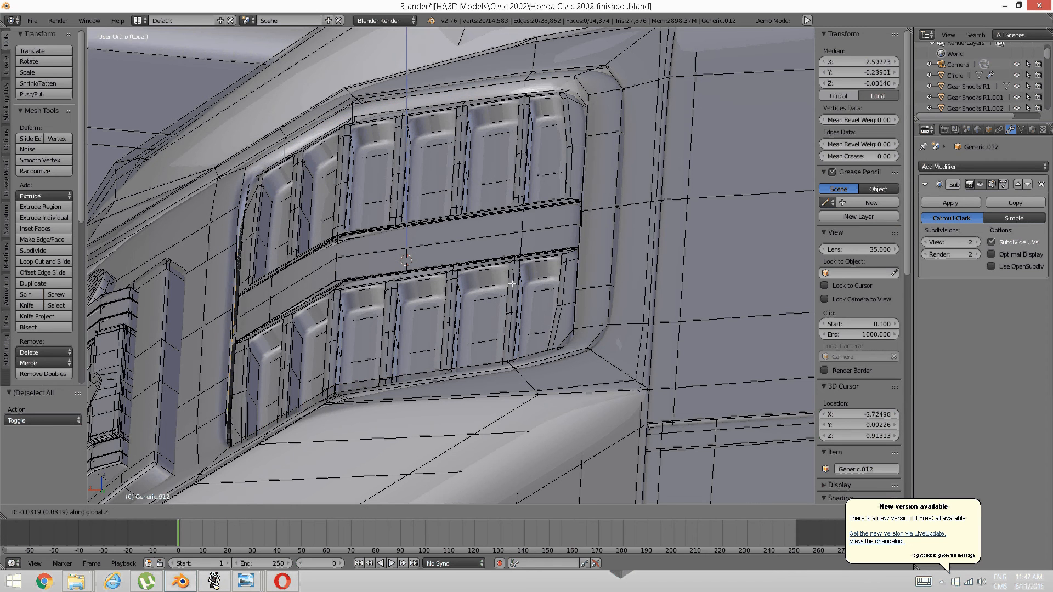
{"action": "left_click", "coordinate": [512, 329]}
{"action": "middle_click_drag", "start_coordinate": [512, 329], "coordinate": [483, 249]}
{"action": "key", "text": "a"}
Select the linked meshes of the centre panel and both vents and move them by 0.001 along the global X axis.
{"action": "right_click", "coordinate": [404, 266]}
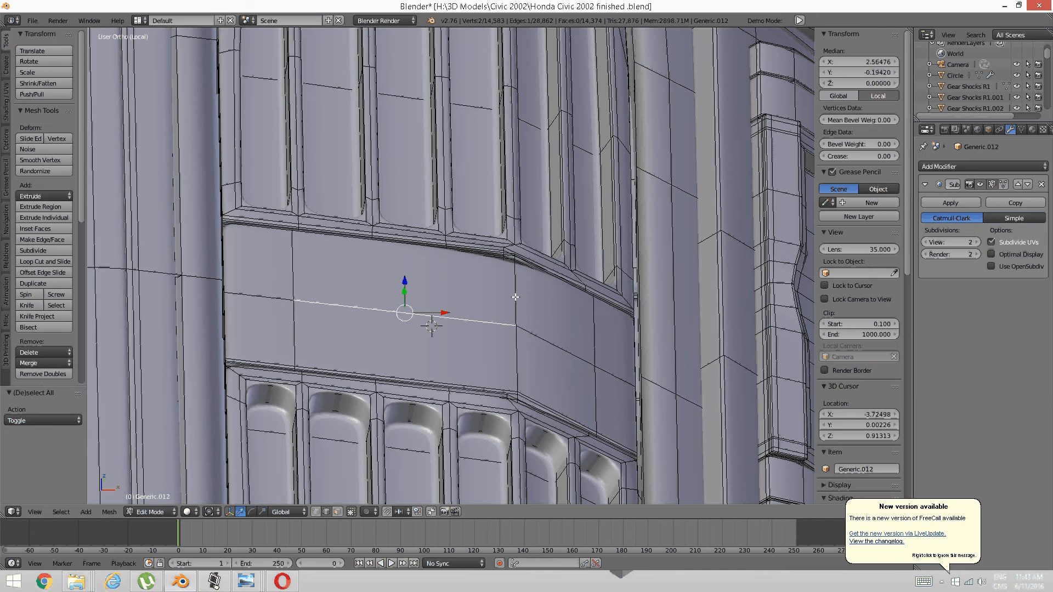
{"action": "right_click", "coordinate": [515, 236], "text": "shift"}
{"action": "right_click", "coordinate": [492, 408], "text": "shift"}
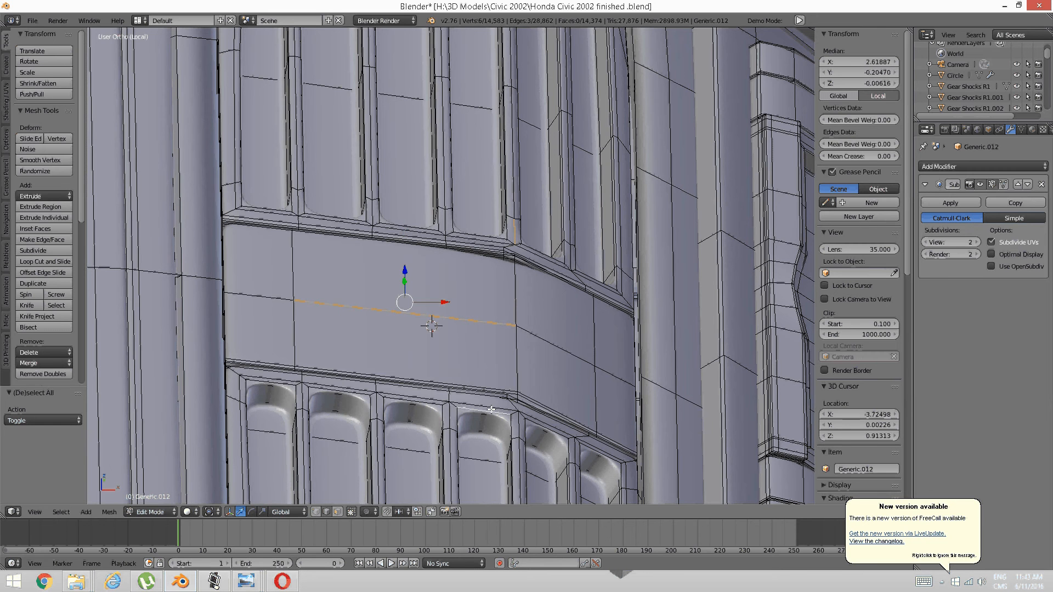
{"action": "key", "text": "ctrl+l"}
{"action": "middle_click_drag", "start_coordinate": [492, 408], "coordinate": [492, 338]}
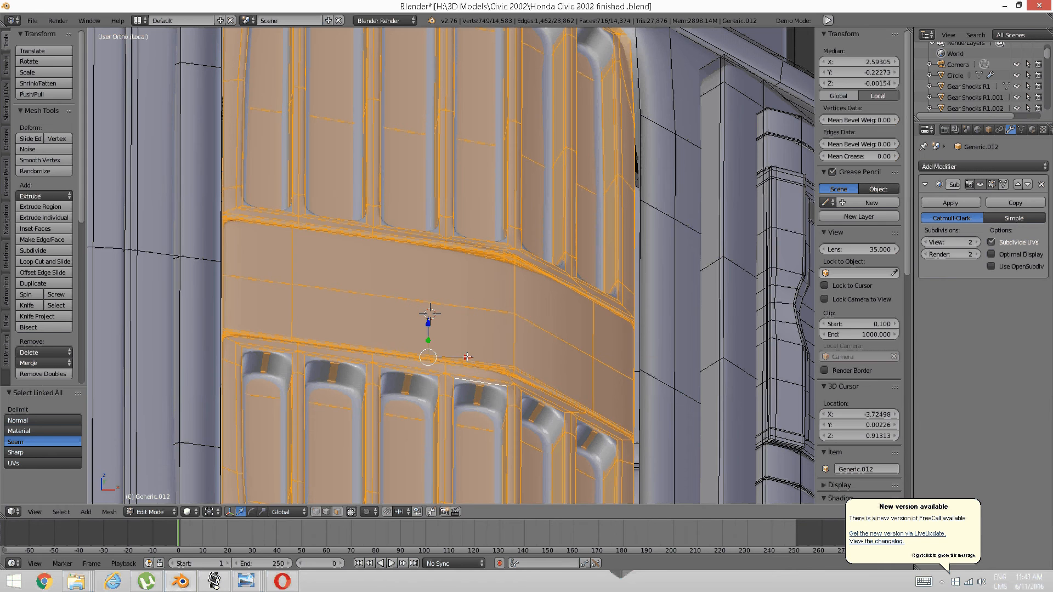
{"action": "left_click_drag", "start_coordinate": [466, 357], "coordinate": [508, 330]}
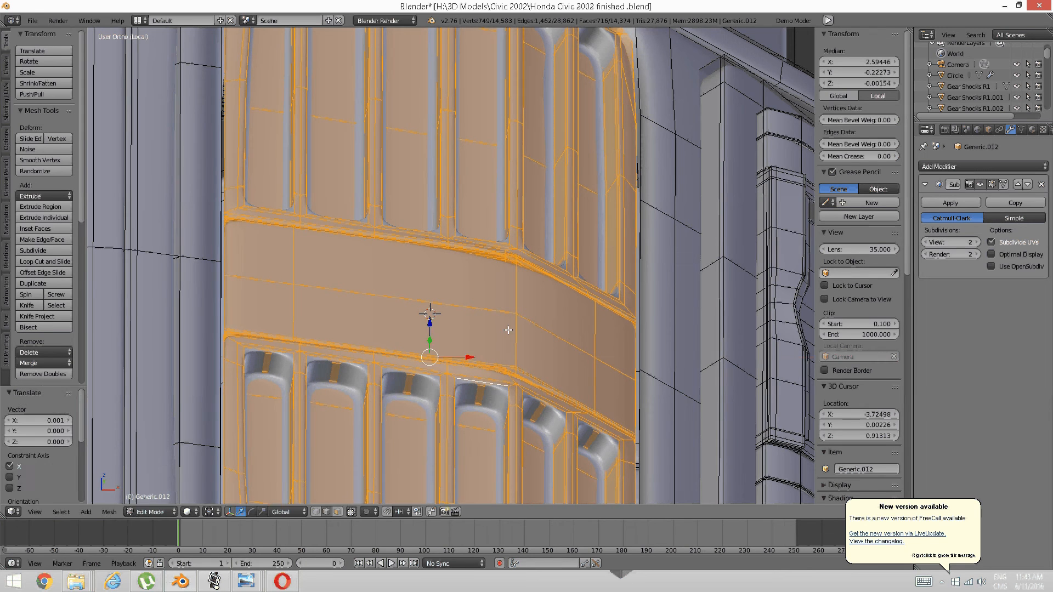
{"action": "middle_click_drag", "start_coordinate": [509, 330], "coordinate": [481, 333]}
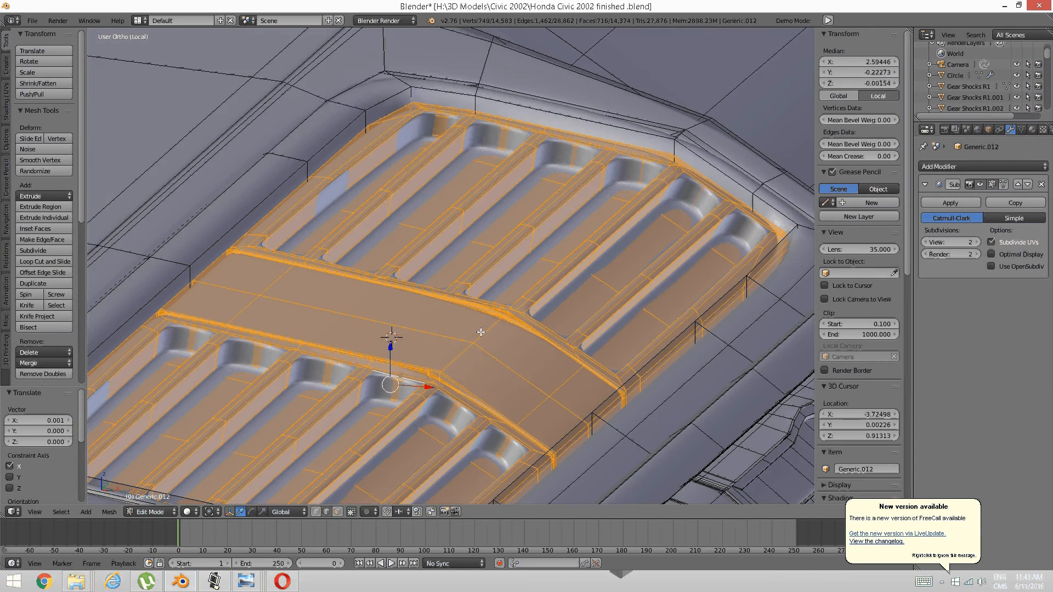
Hide the vent assembly and add a loop cut around the opening's inner wall, placed close to its upper edge.
{"action": "key", "text": "h"}
{"action": "scroll", "coordinate": [428, 251], "scroll_direction": "up", "scroll_amount": 3}
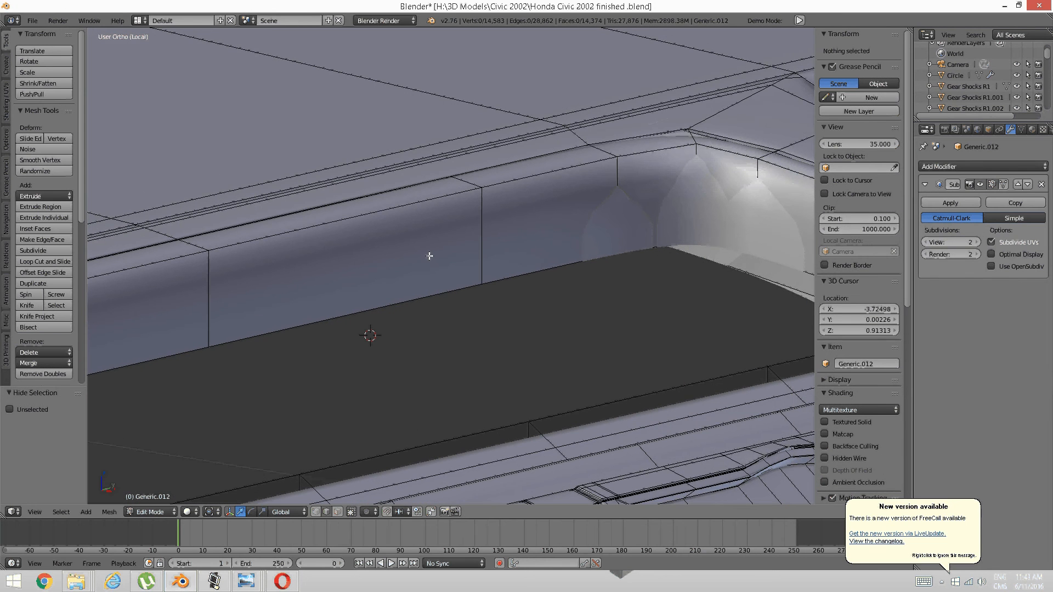
{"action": "key", "text": "ctrl+r"}
{"action": "left_click", "coordinate": [492, 226]}
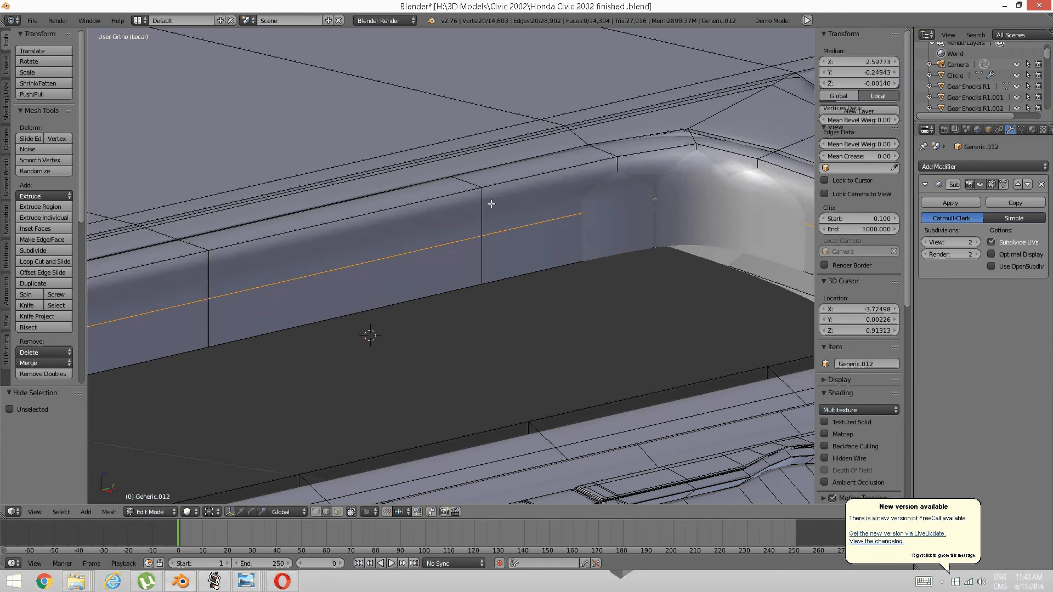
{"action": "left_click", "coordinate": [487, 187]}
{"action": "key", "text": "a"}
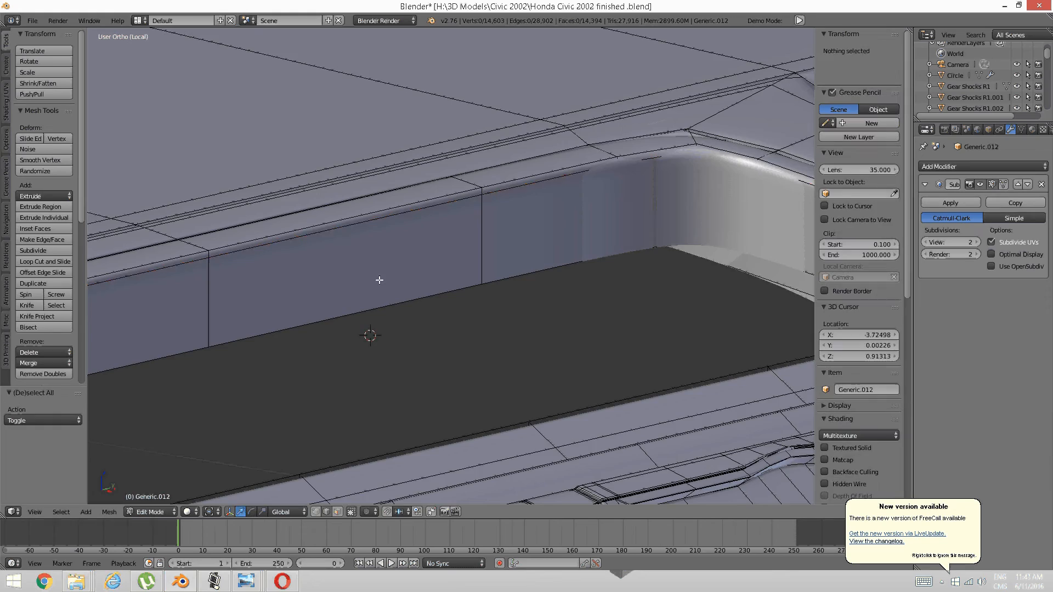
{"action": "middle_click_drag", "start_coordinate": [378, 280], "coordinate": [405, 282]}
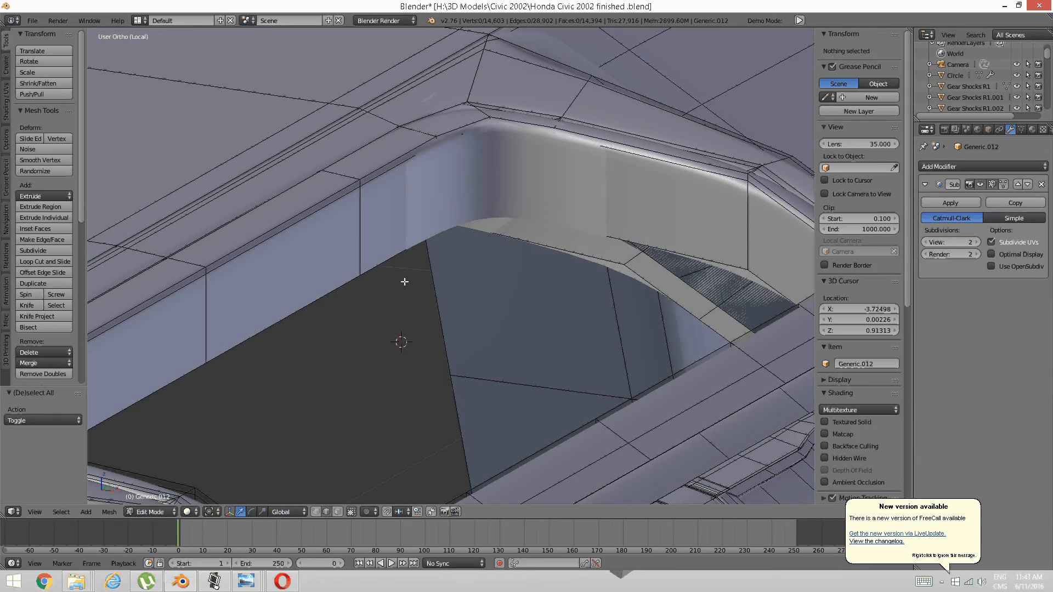
Reveal the hidden vents and centre panel and clear the selection.
{"action": "key", "text": "alt+h"}
{"action": "key", "text": "a"}
{"action": "scroll", "coordinate": [405, 282], "scroll_direction": "down", "scroll_amount": 4}
{"action": "scroll", "coordinate": [493, 296], "scroll_direction": "up", "scroll_amount": 3}
{"action": "middle_click_drag", "start_coordinate": [405, 282], "coordinate": [455, 296]}
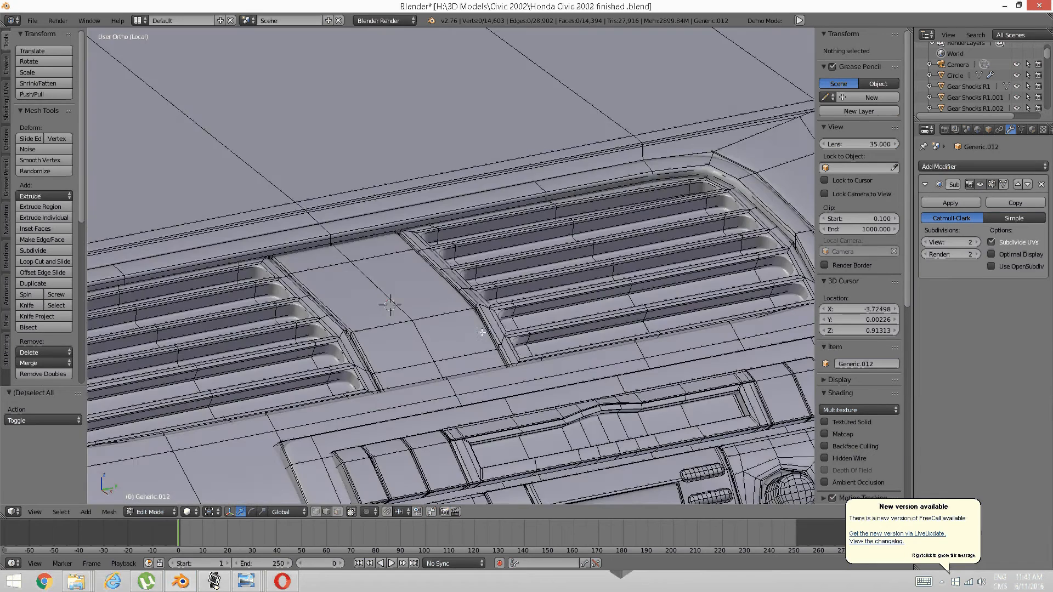
Switch to the photo viewer and examine the hazard switch between the centre vents in the Civic dashboard reference picture.
{"action": "middle_click_drag", "start_coordinate": [481, 333], "coordinate": [461, 300]}
{"action": "scroll", "coordinate": [432, 329], "scroll_direction": "up", "scroll_amount": 4}
{"action": "mouse_move", "coordinate": [247, 582]}
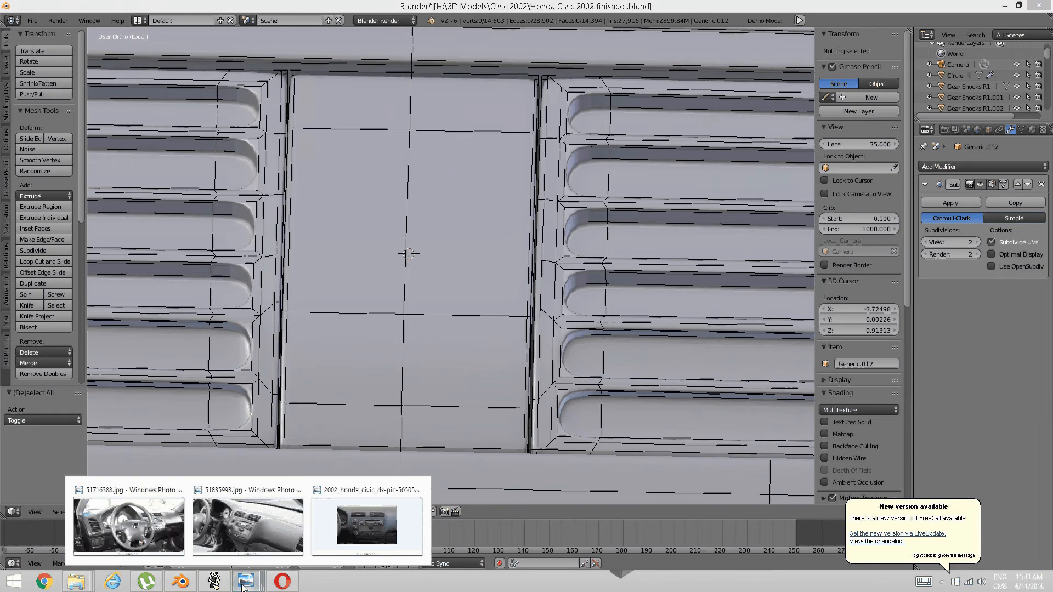
{"action": "left_click", "coordinate": [369, 524]}
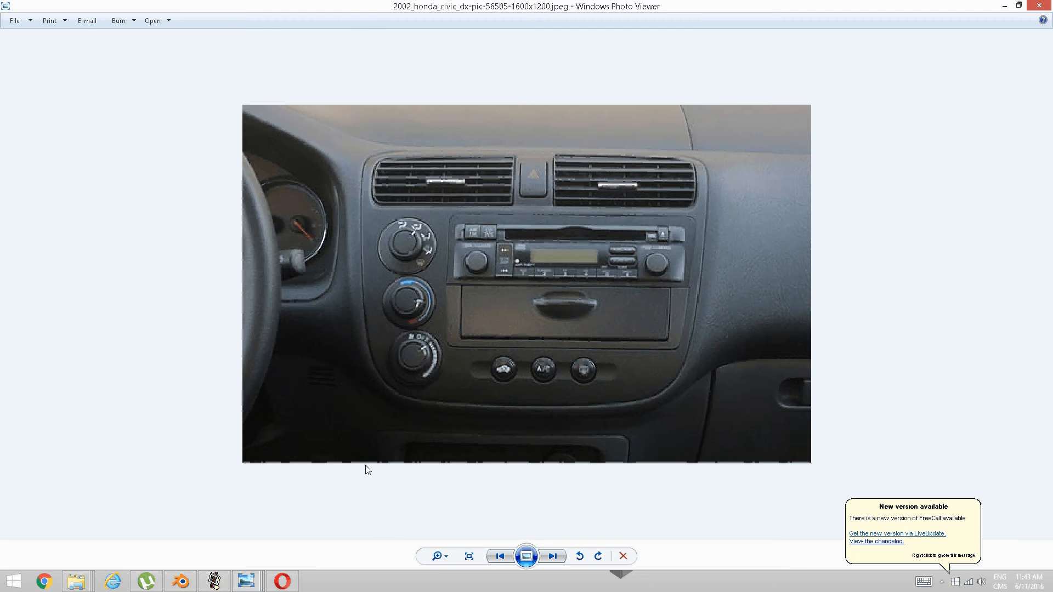
{"action": "left_click", "coordinate": [195, 586]}
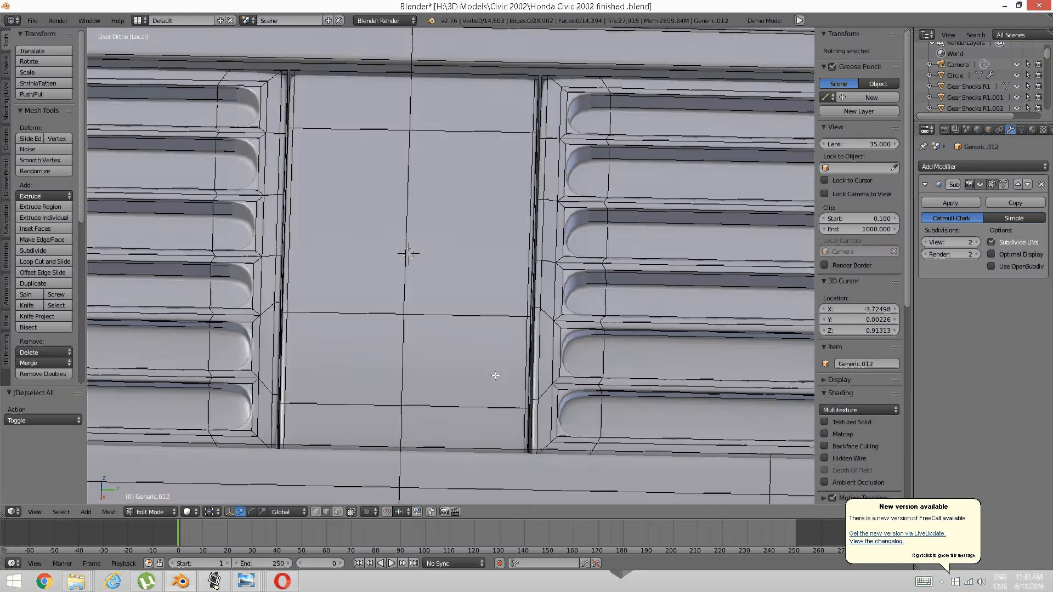
Select the four middle faces of the centre panel between the vents and inset them with a thickness of 0.03.
{"action": "middle_click_drag", "start_coordinate": [496, 373], "coordinate": [445, 357]}
{"action": "key", "text": "ctrl+Tab"}
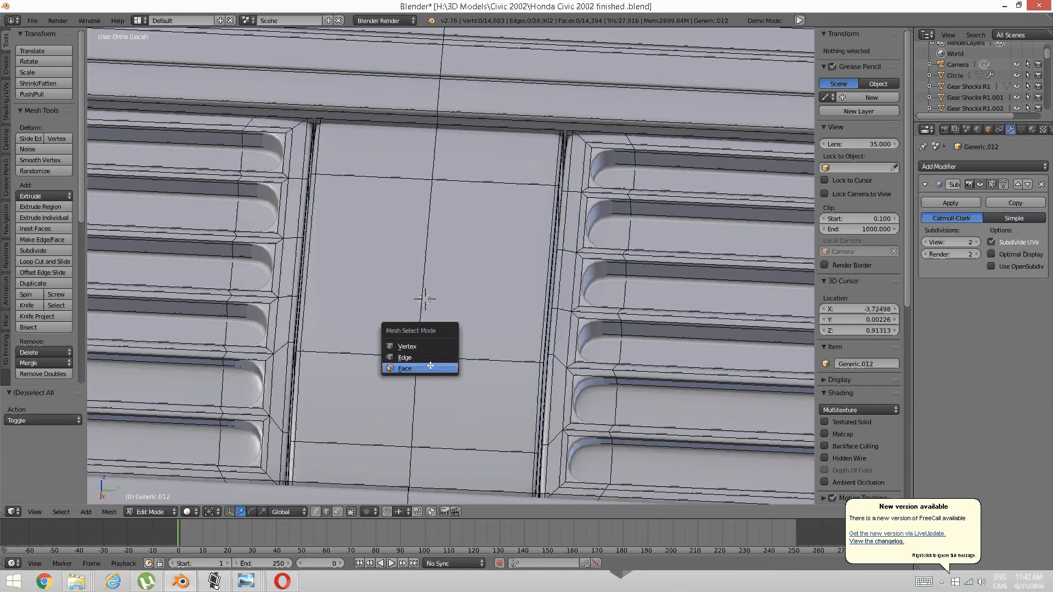
{"action": "left_click", "coordinate": [431, 365]}
{"action": "right_click", "coordinate": [471, 290]}
{"action": "right_click", "coordinate": [375, 311], "text": "shift"}
{"action": "right_click", "coordinate": [370, 387], "text": "shift"}
{"action": "right_click", "coordinate": [473, 403], "text": "shift"}
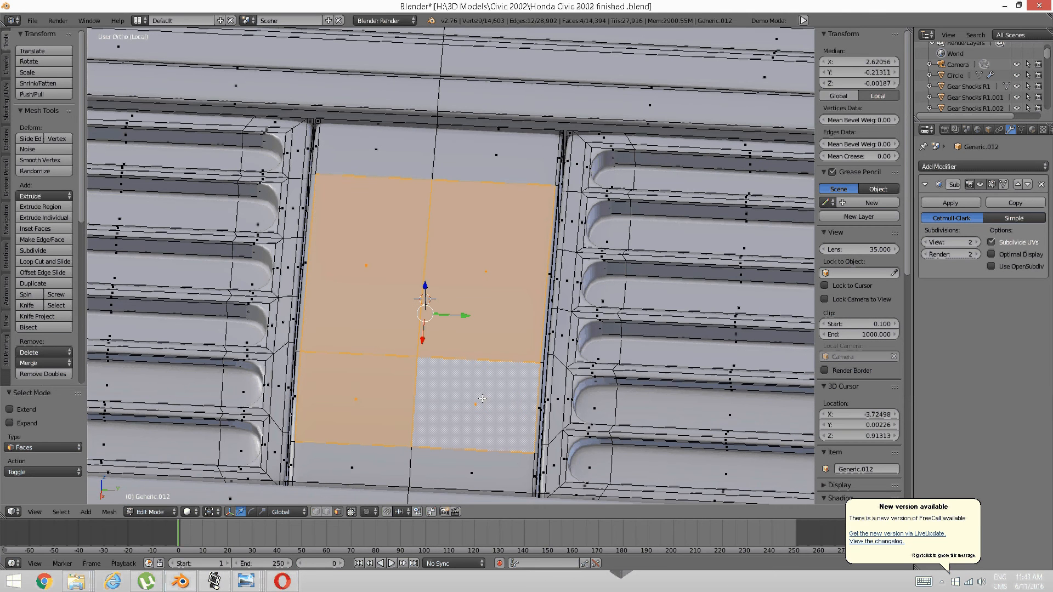
{"action": "key", "text": "i"}
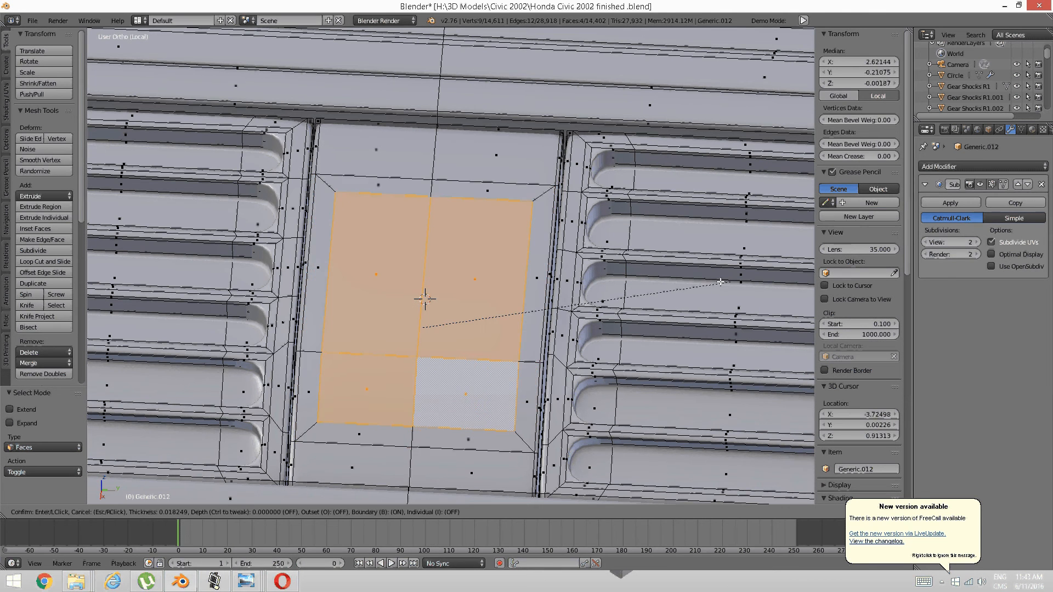
{"action": "left_click", "coordinate": [665, 289]}
Extrude the four inset faces inward by about 0.06 to sink a recess into the centre panel.
{"action": "middle_click_drag", "start_coordinate": [665, 289], "coordinate": [503, 322]}
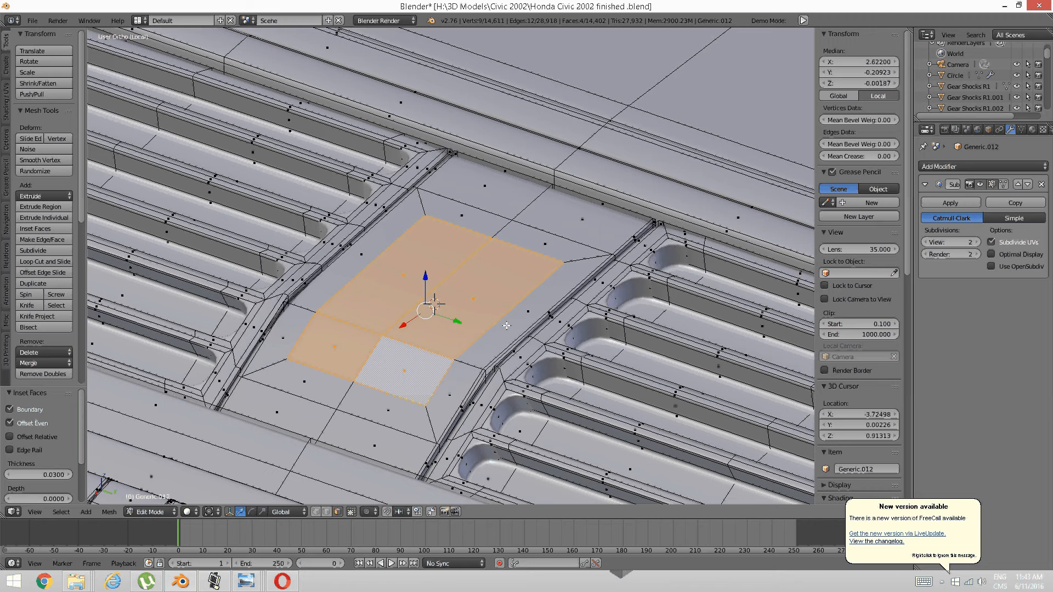
{"action": "key", "text": "e"}
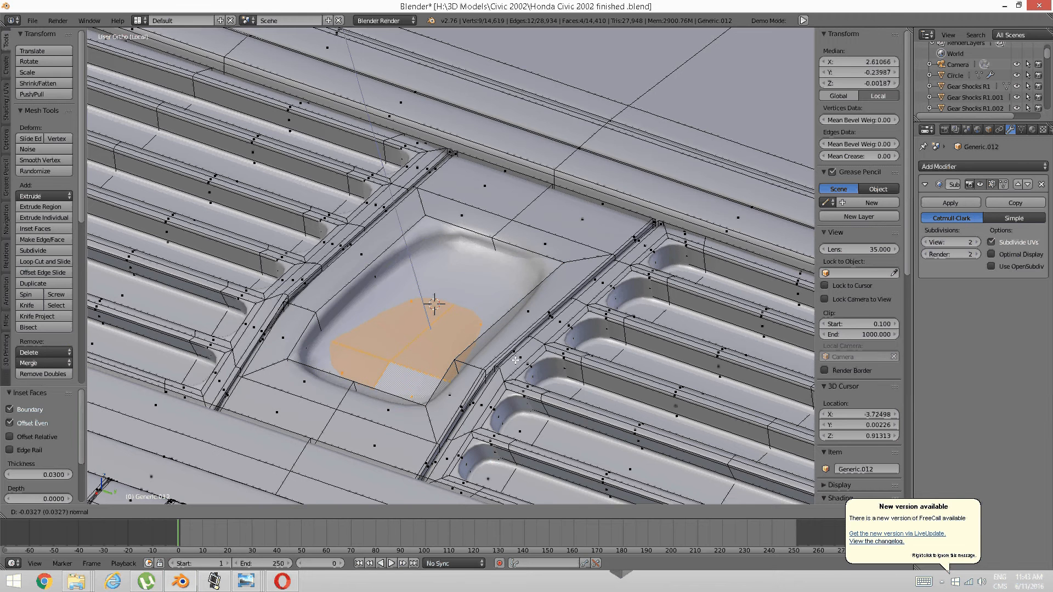
{"action": "left_click", "coordinate": [520, 381]}
Set the Subdivision Surface modifier's viewport subdivisions to 0.
{"action": "left_click", "coordinate": [926, 242]}
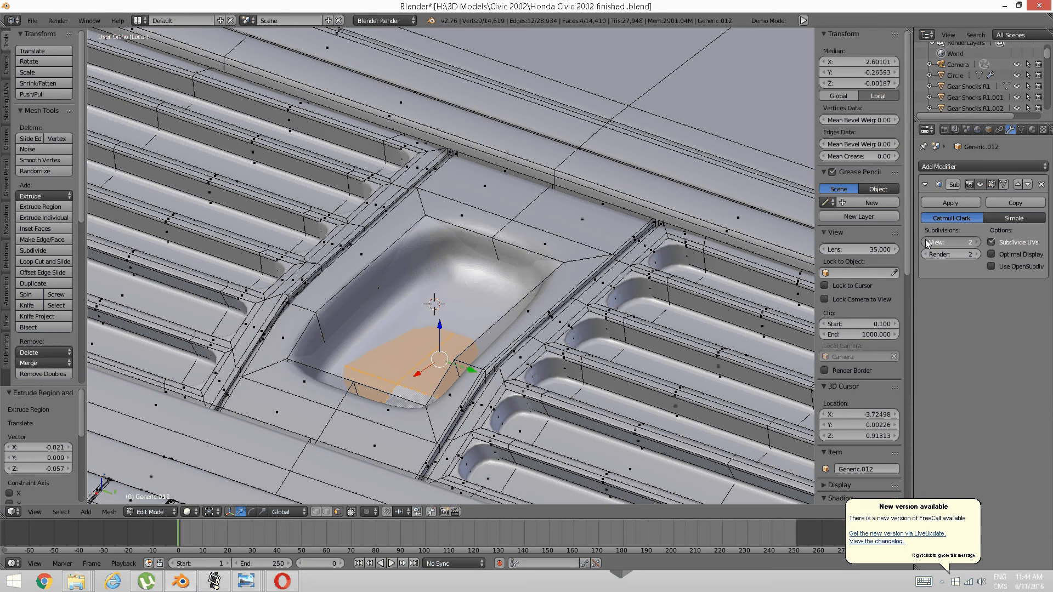
{"action": "middle_click_drag", "start_coordinate": [525, 349], "coordinate": [486, 347]}
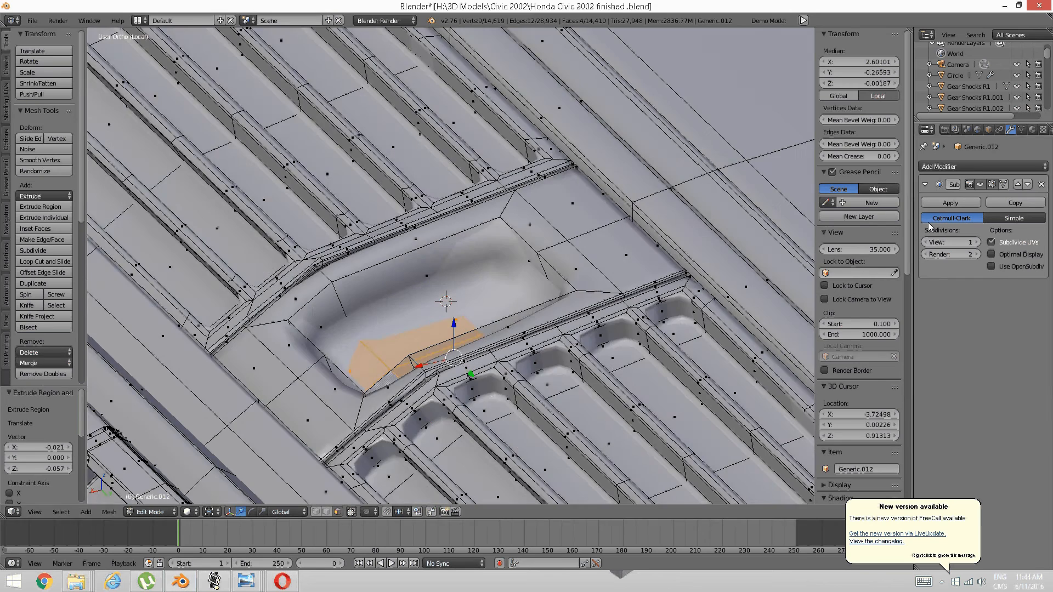
{"action": "left_click", "coordinate": [927, 242]}
{"action": "middle_click_drag", "start_coordinate": [574, 317], "coordinate": [584, 316]}
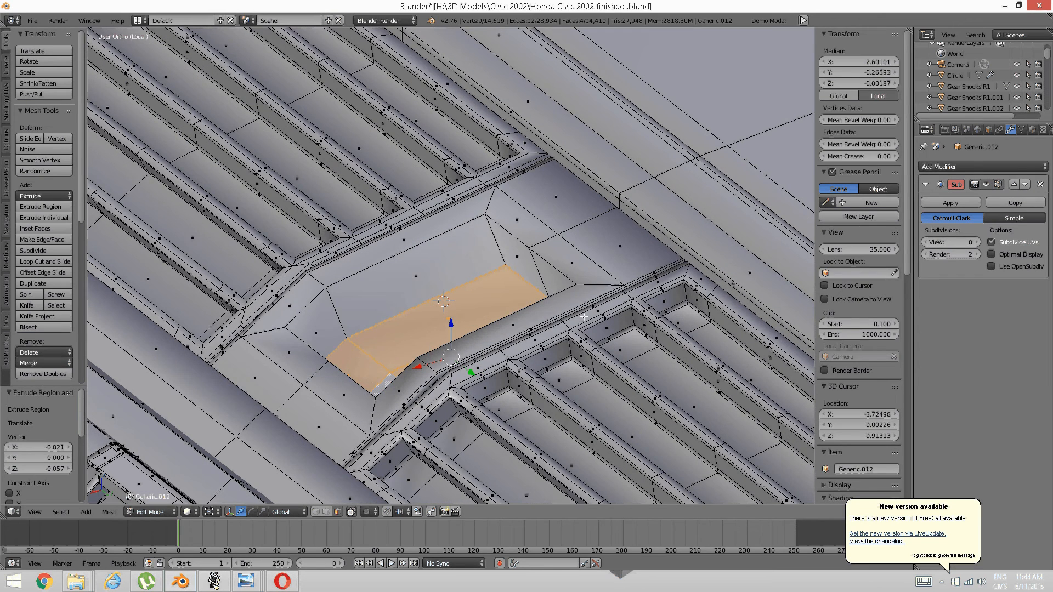
Try deleting and duplicating the recess floor faces, and undo everything back to the flat inset faces.
{"action": "key", "text": "x"}
{"action": "left_click", "coordinate": [581, 315]}
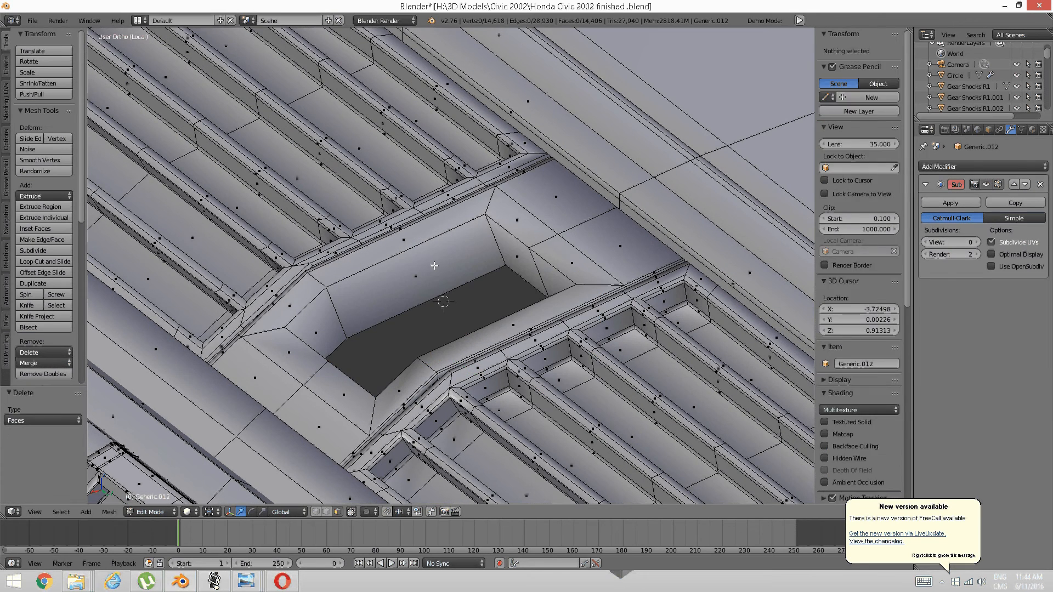
{"action": "key", "text": "ctrl+z"}
{"action": "key", "text": "shift+d"}
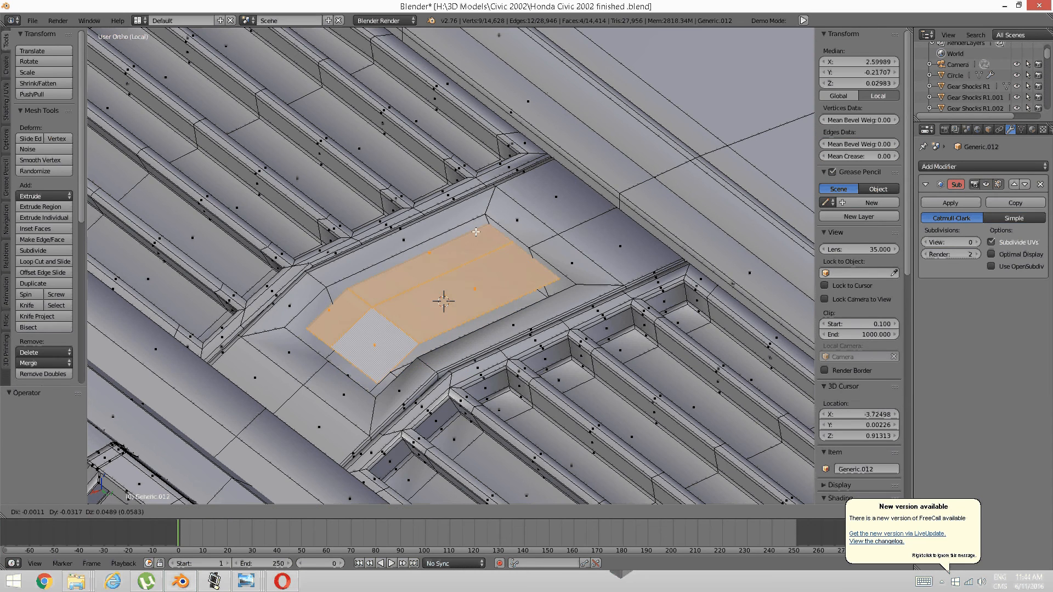
{"action": "right_click", "coordinate": [476, 232]}
{"action": "middle_click_drag", "start_coordinate": [476, 232], "coordinate": [466, 308]}
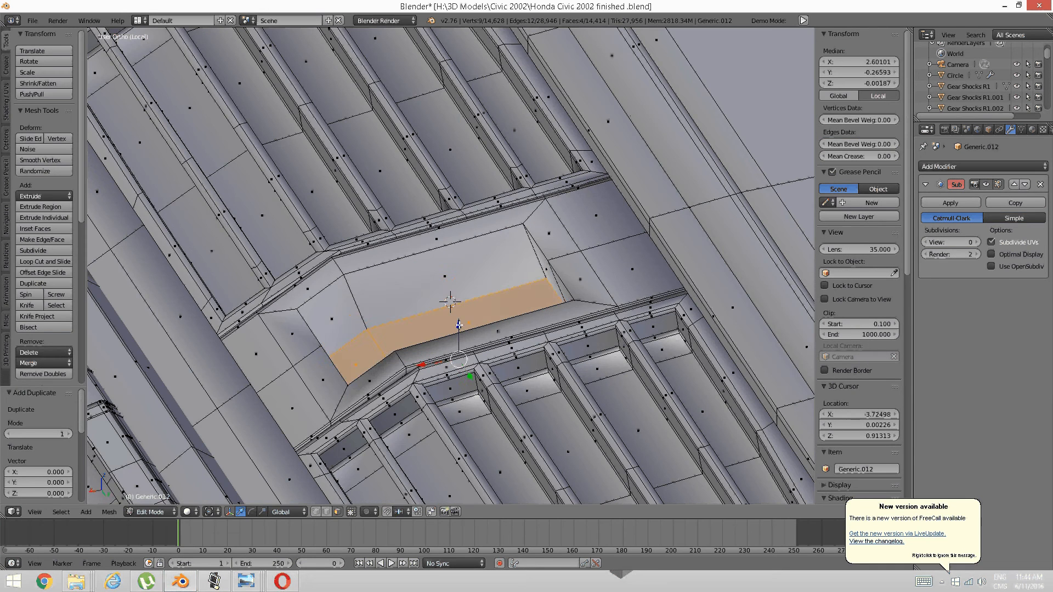
{"action": "left_click_drag", "start_coordinate": [458, 320], "coordinate": [448, 273]}
{"action": "key", "text": "ctrl+z"}
{"action": "key", "text": "ctrl+z"}
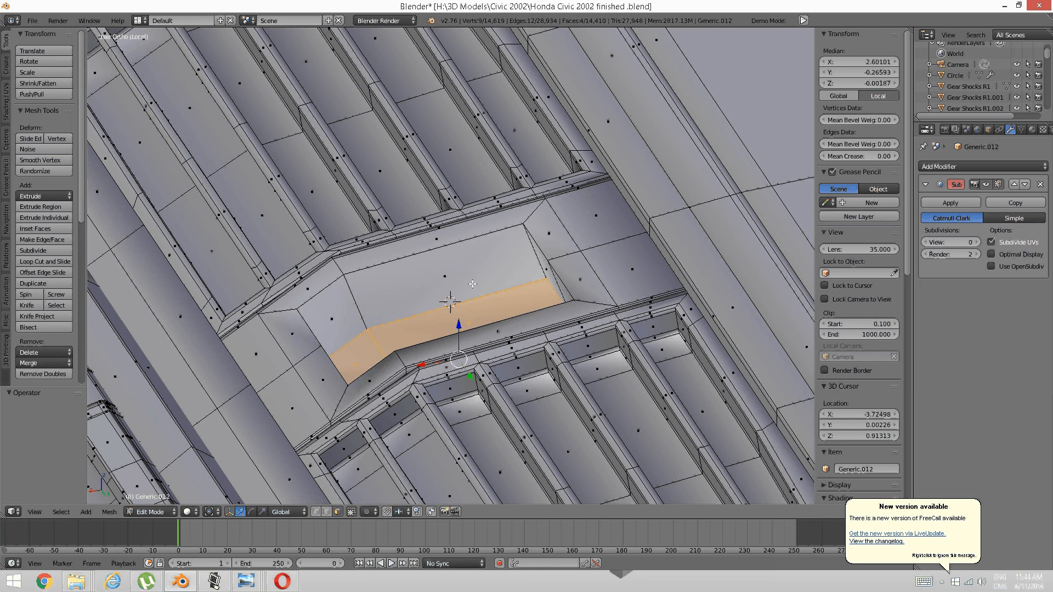
{"action": "key", "text": "ctrl+z"}
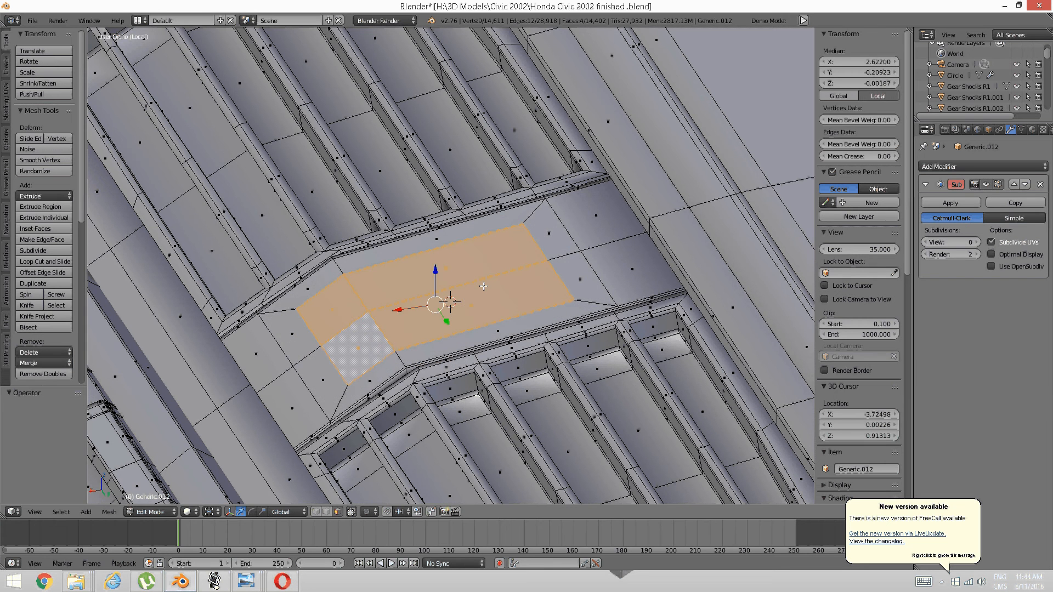
Duplicate the four inset faces in place and hide the copy.
{"action": "key", "text": "shift+d"}
{"action": "right_click", "coordinate": [453, 305]}
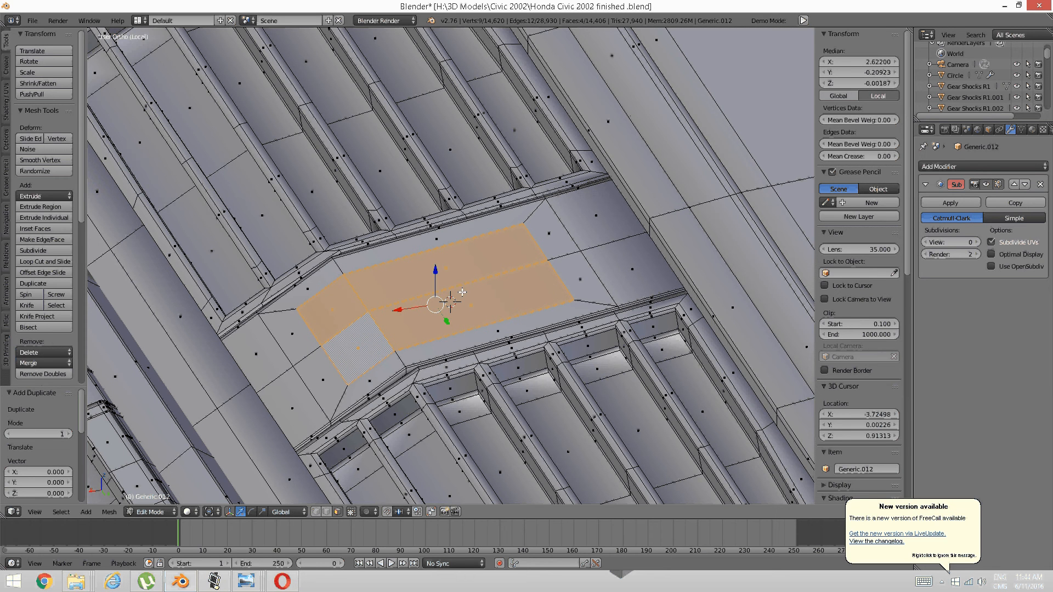
{"action": "key", "text": "h"}
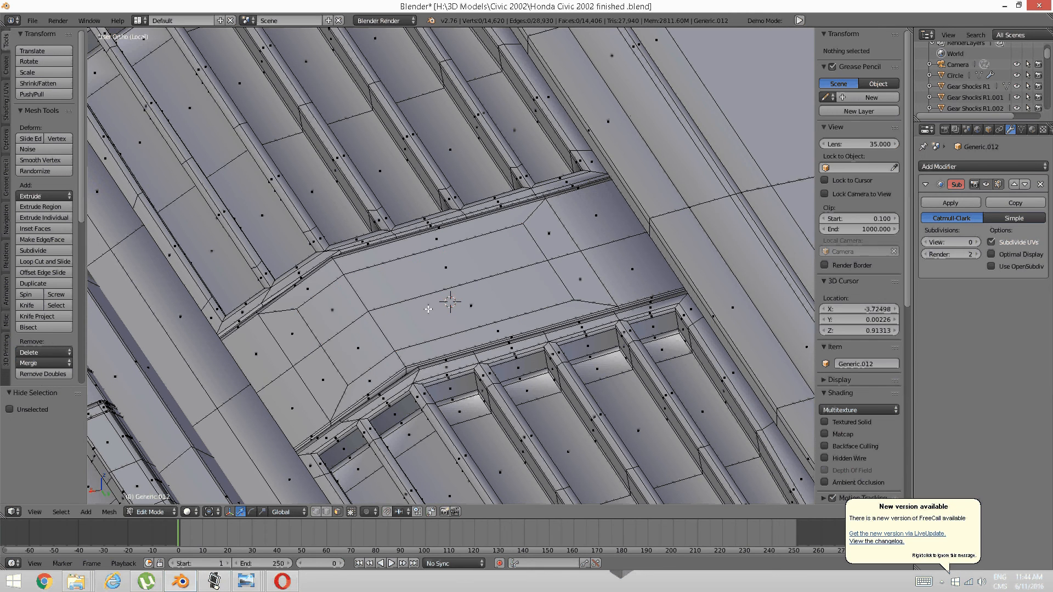
Extrude the original four inset faces inward to form a recess and delete its floor faces.
{"action": "key", "text": "ctrl+z"}
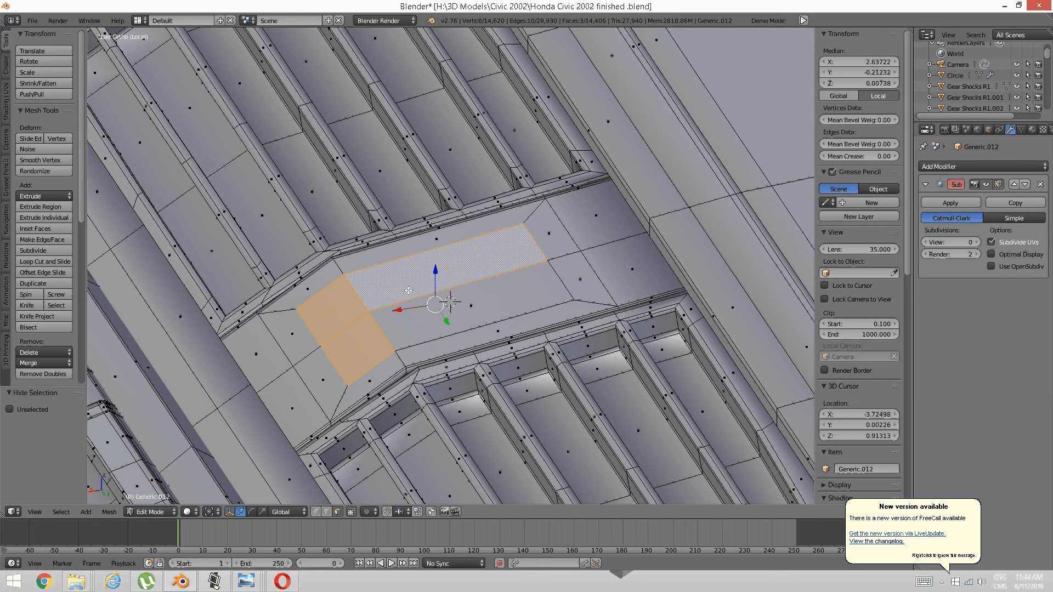
{"action": "key", "text": "e"}
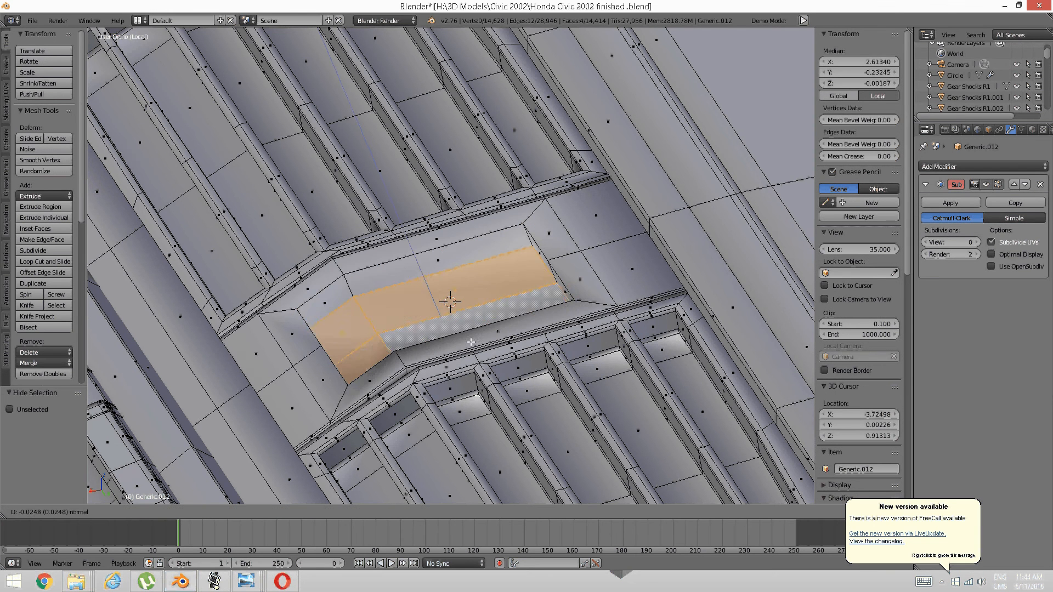
{"action": "left_click", "coordinate": [366, 279]}
{"action": "key", "text": "a"}
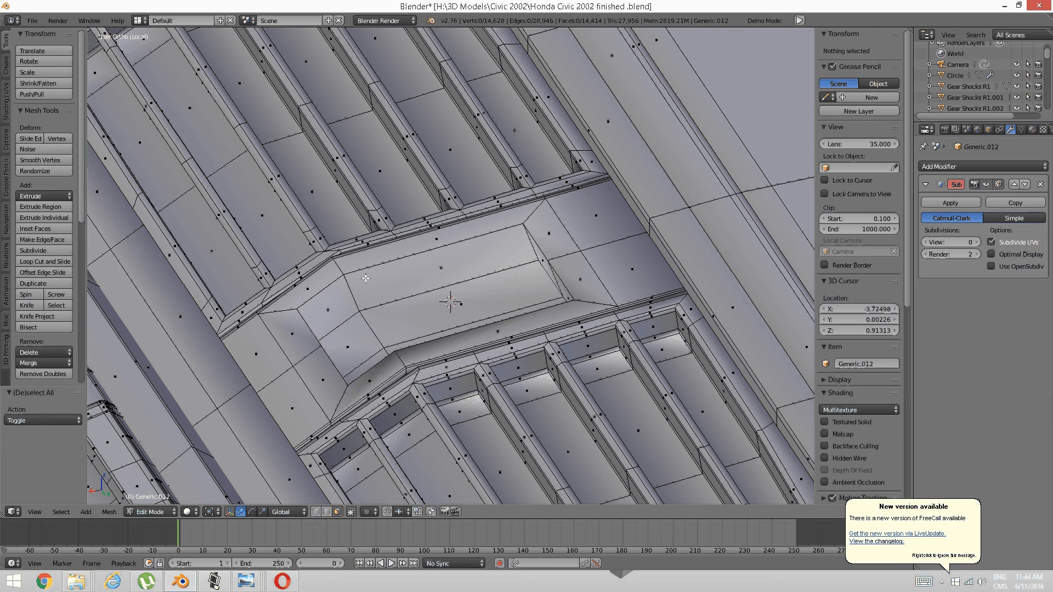
{"action": "key", "text": "ctrl+z"}
{"action": "key", "text": "x"}
{"action": "left_click", "coordinate": [412, 303]}
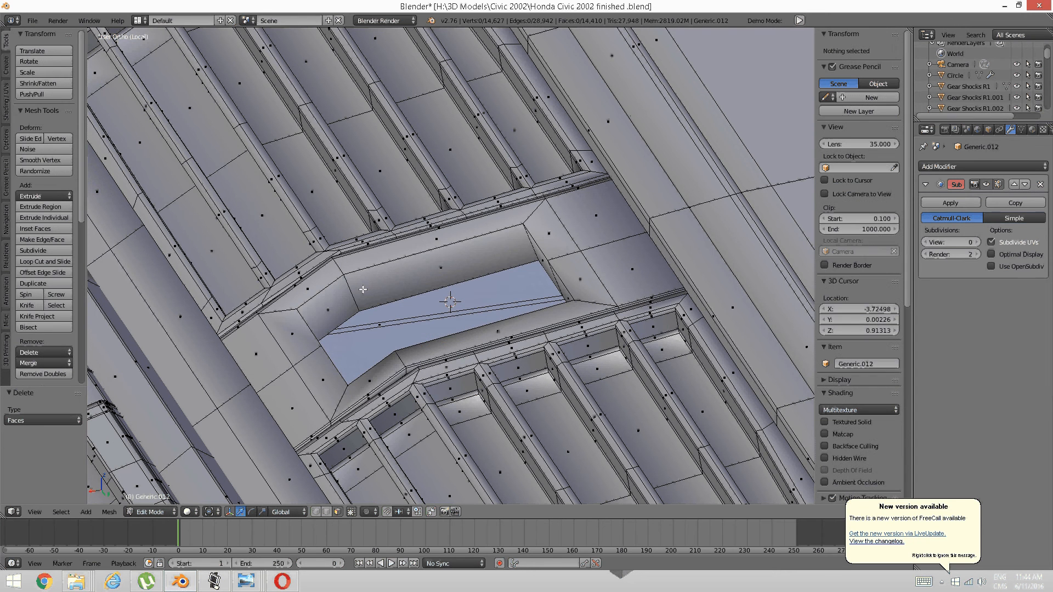
Add a loop cut around the recess wall close to its upper edge, and reveal the hidden duplicate faces with nothing selected.
{"action": "key", "text": "ctrl+r"}
{"action": "left_click", "coordinate": [360, 283]}
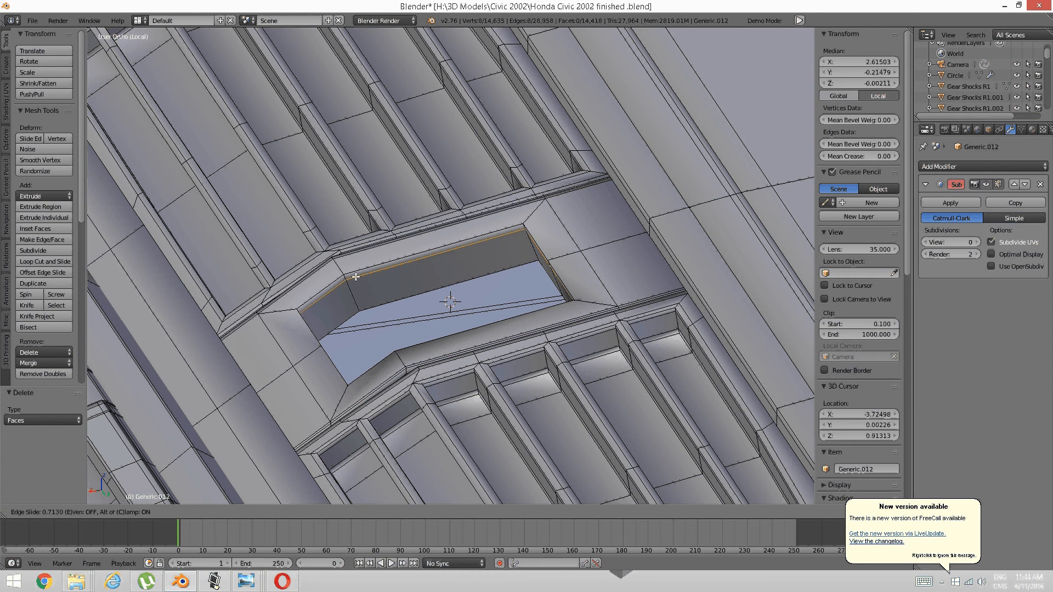
{"action": "left_click", "coordinate": [356, 276]}
{"action": "key", "text": "a"}
{"action": "key", "text": "alt+h"}
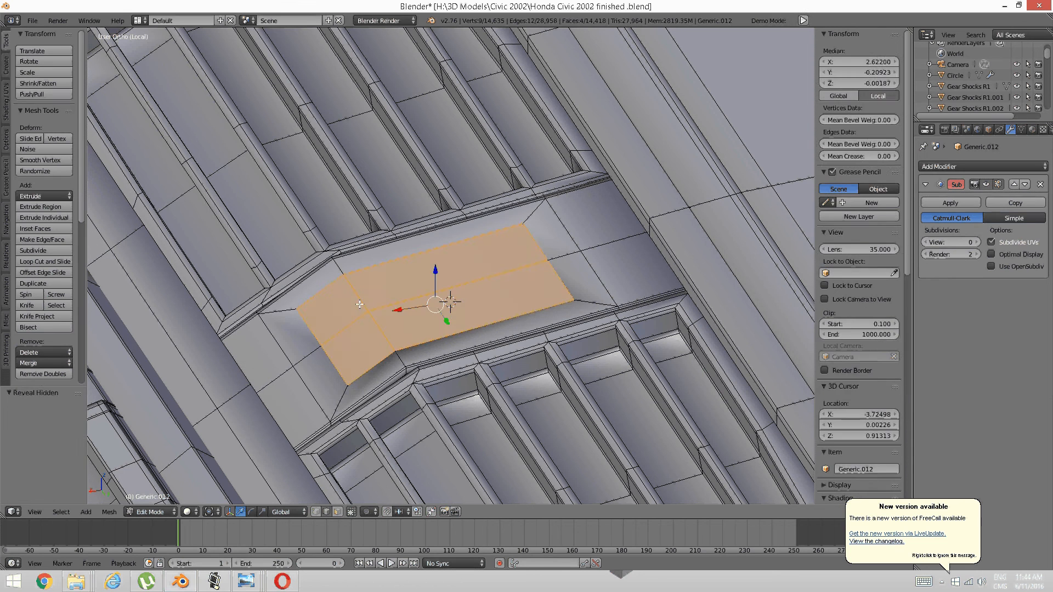
{"action": "key", "text": "a"}
{"action": "right_click", "coordinate": [374, 305]}
{"action": "key", "text": "a"}
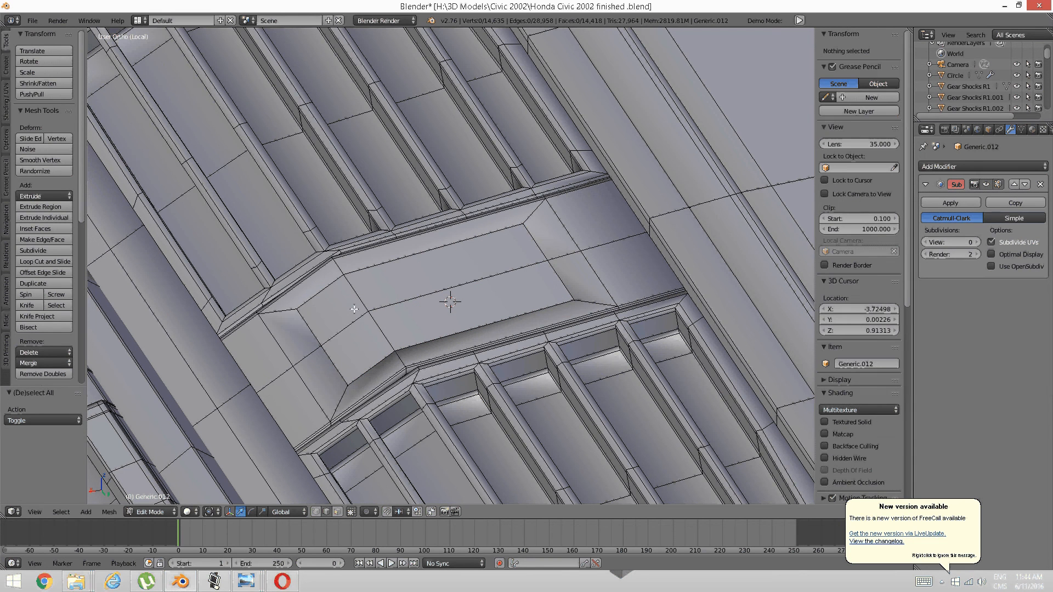
Select the four duplicated faces covering the recess and move them by -0.004 along global Z.
{"action": "key", "text": "3"}
{"action": "right_click", "coordinate": [346, 308], "text": "alt"}
{"action": "right_click", "coordinate": [375, 332], "text": "shift"}
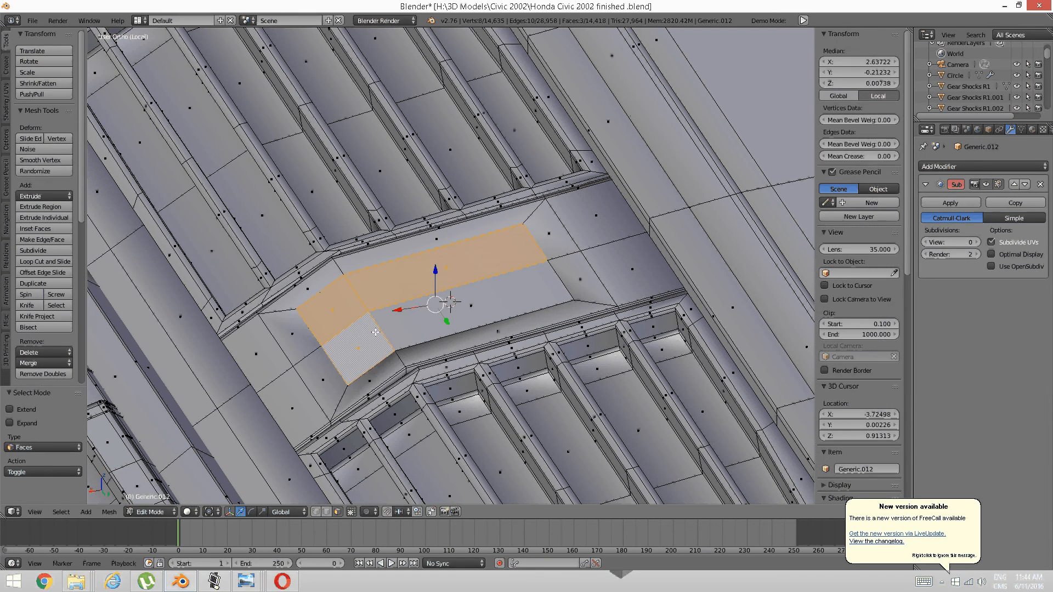
{"action": "right_click", "coordinate": [383, 331], "text": "shift"}
{"action": "left_click_drag", "start_coordinate": [435, 272], "coordinate": [435, 275]}
Extrude the four duplicated faces outward along their normals into a raised hazard button and clear the selection.
{"action": "key", "text": "e"}
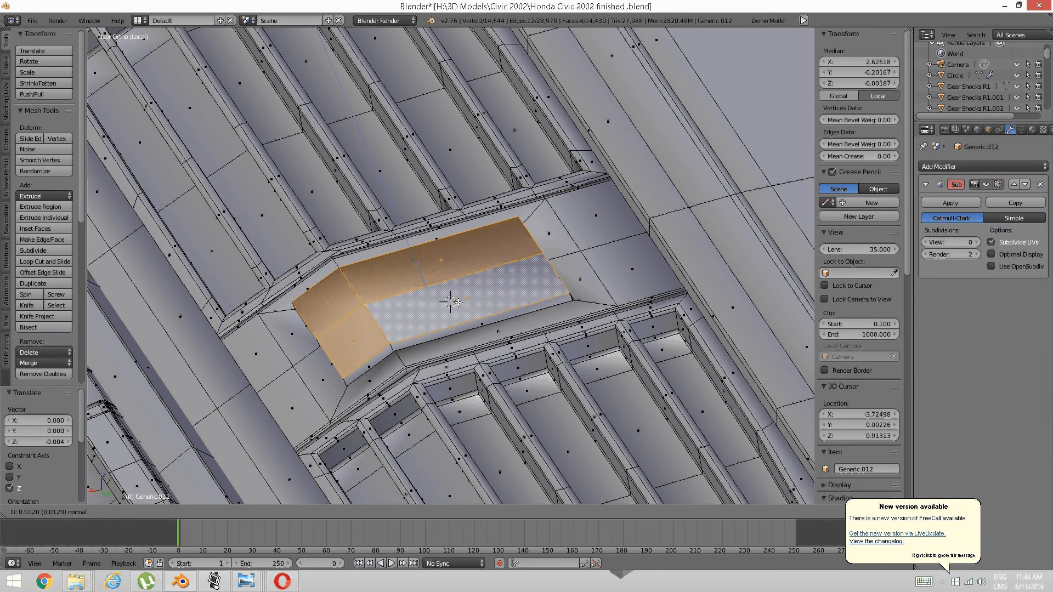
{"action": "left_click", "coordinate": [459, 305]}
{"action": "middle_click_drag", "start_coordinate": [458, 305], "coordinate": [434, 308]}
{"action": "scroll", "coordinate": [439, 309], "scroll_direction": "up", "scroll_amount": 1}
{"action": "left_click_drag", "start_coordinate": [392, 296], "coordinate": [392, 296]}
{"action": "middle_click_drag", "start_coordinate": [391, 297], "coordinate": [401, 346]}
{"action": "key", "text": "a"}
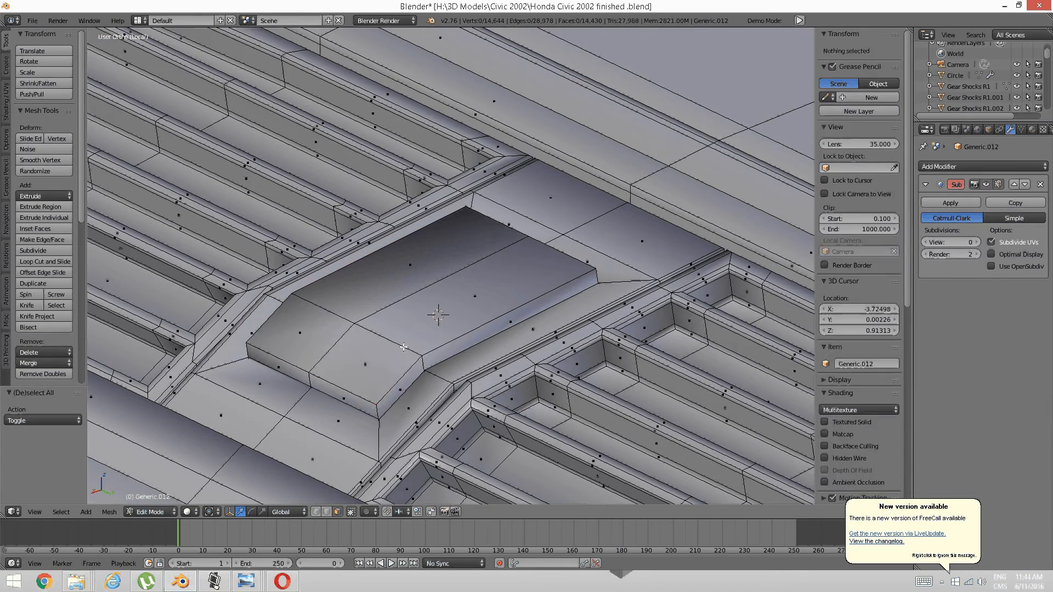
Isolate the button by selecting its linked mesh and hiding all the other geometry.
{"action": "right_click", "coordinate": [401, 346]}
{"action": "key", "text": "ctrl+l"}
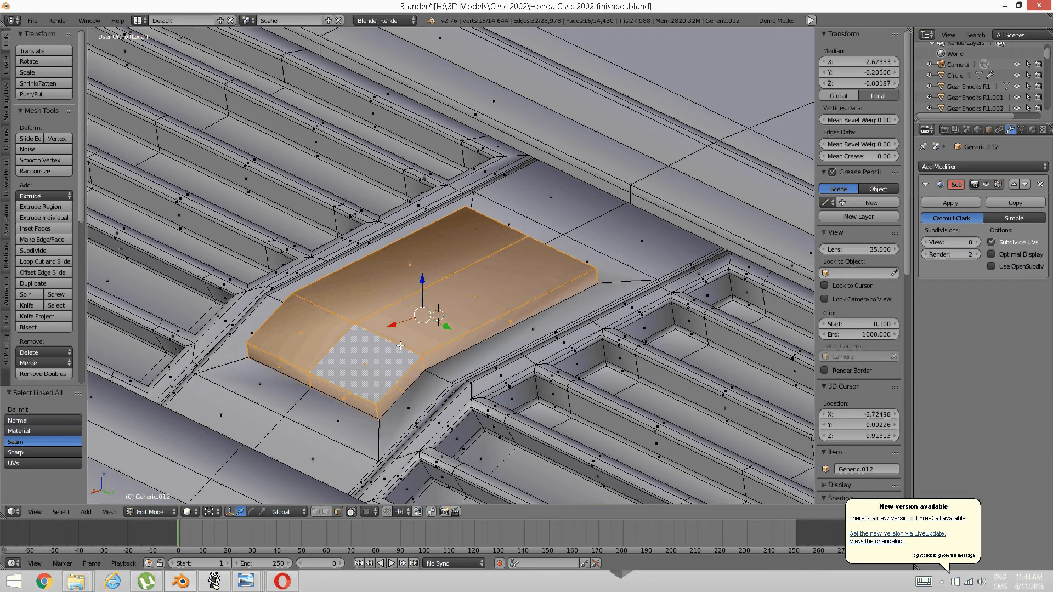
{"action": "key", "text": "ctrl+i"}
{"action": "key", "text": "h"}
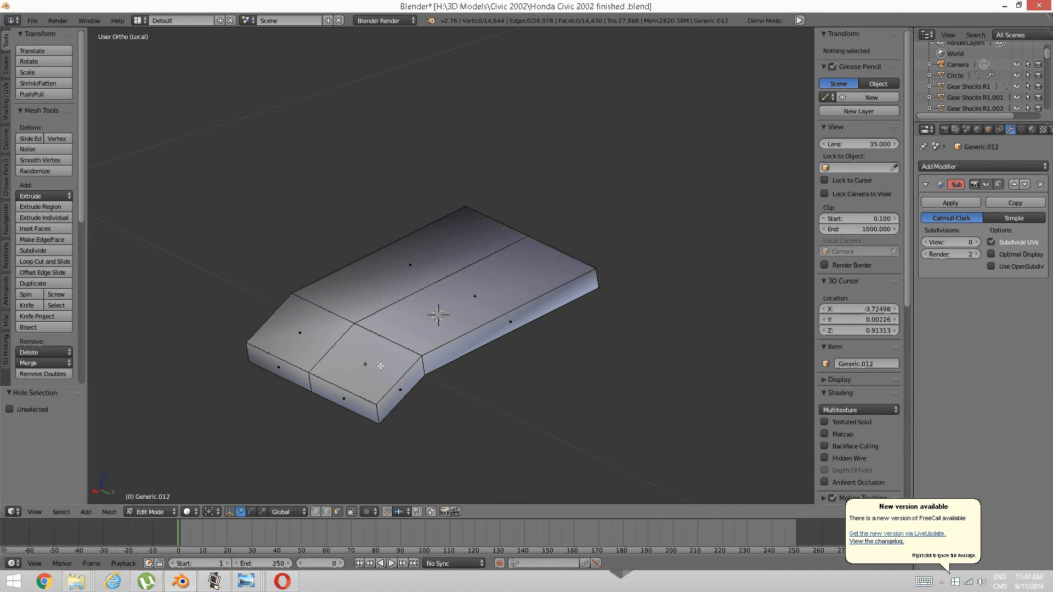
Add two loop cuts around the button's side walls, one close to the upper edge and one below it.
{"action": "key", "text": "ctrl+r"}
{"action": "left_click", "coordinate": [379, 405]}
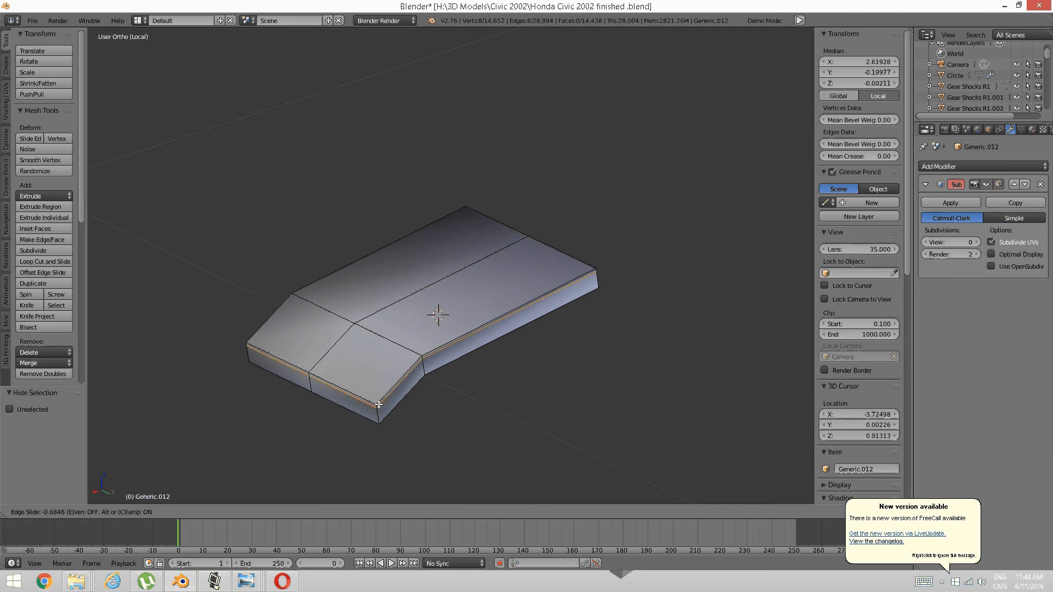
{"action": "left_click", "coordinate": [379, 404]}
{"action": "key", "text": "a"}
{"action": "key", "text": "ctrl+r"}
{"action": "left_click", "coordinate": [378, 415]}
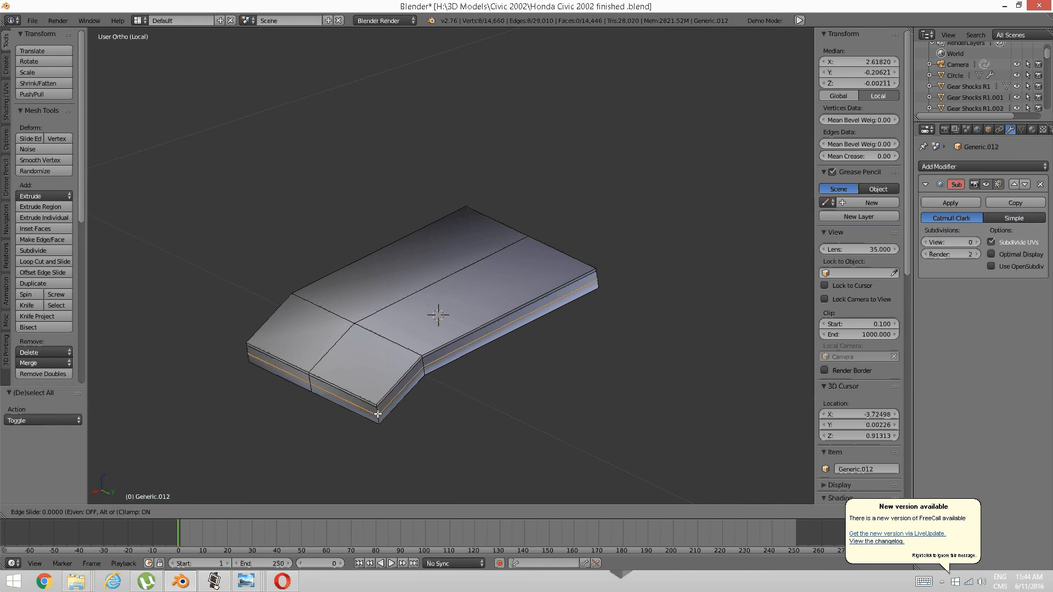
{"action": "left_click", "coordinate": [378, 414]}
{"action": "key", "text": "a"}
Add a lengthwise loop cut across the button's top, placed close to one long side.
{"action": "middle_click_drag", "start_coordinate": [378, 415], "coordinate": [447, 407]}
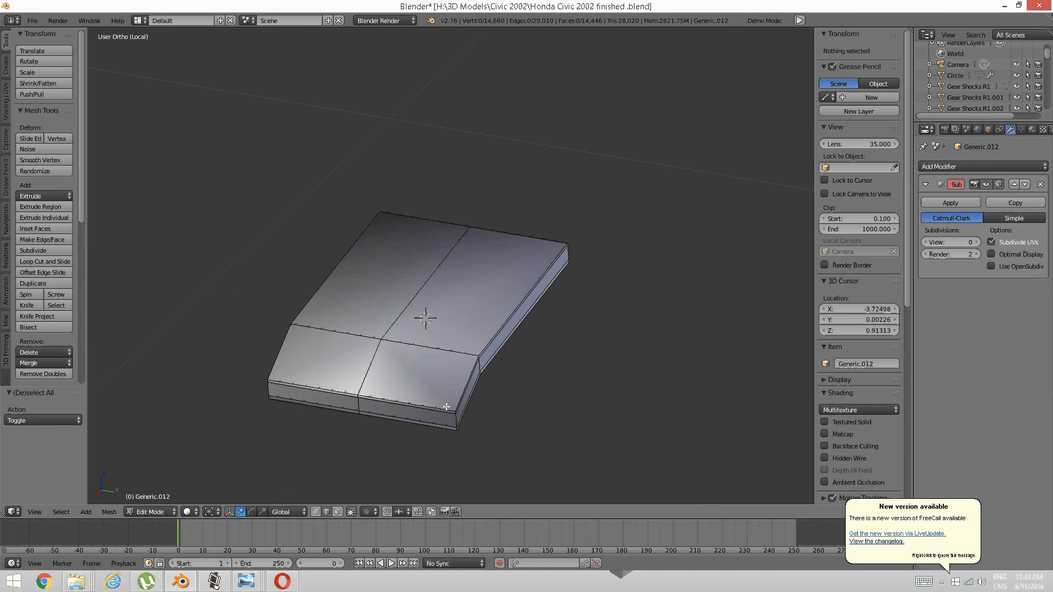
{"action": "key", "text": "ctrl+r"}
{"action": "left_click", "coordinate": [447, 409]}
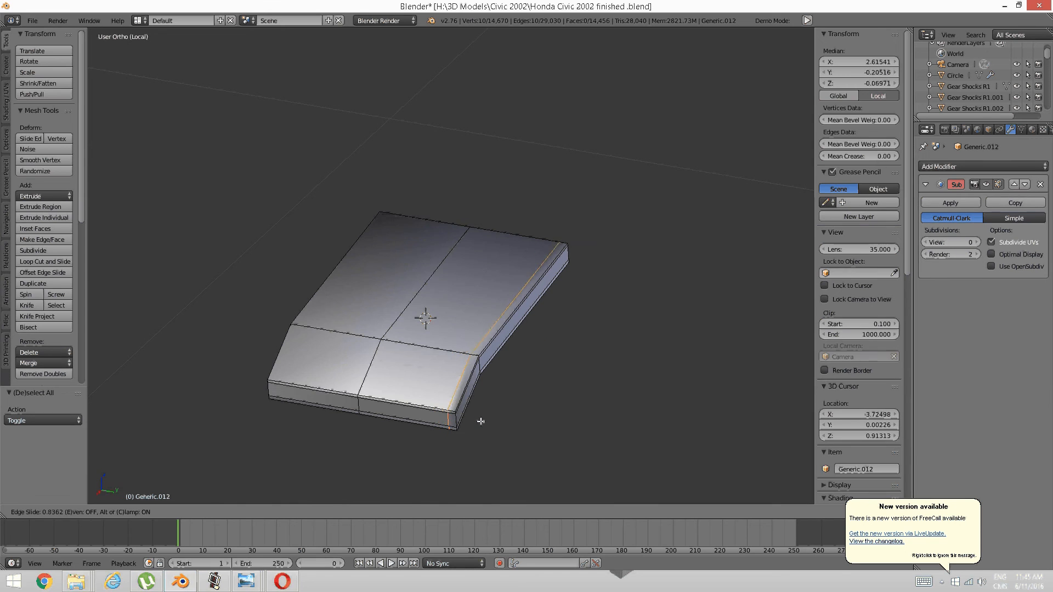
{"action": "left_click", "coordinate": [480, 422]}
{"action": "key", "text": "a"}
Add a second lengthwise loop cut across the hazard button's top, placed close to the opposite long side.
{"action": "middle_click_drag", "start_coordinate": [480, 422], "coordinate": [358, 399]}
{"action": "key", "text": "ctrl+r"}
{"action": "left_click", "coordinate": [353, 400]}
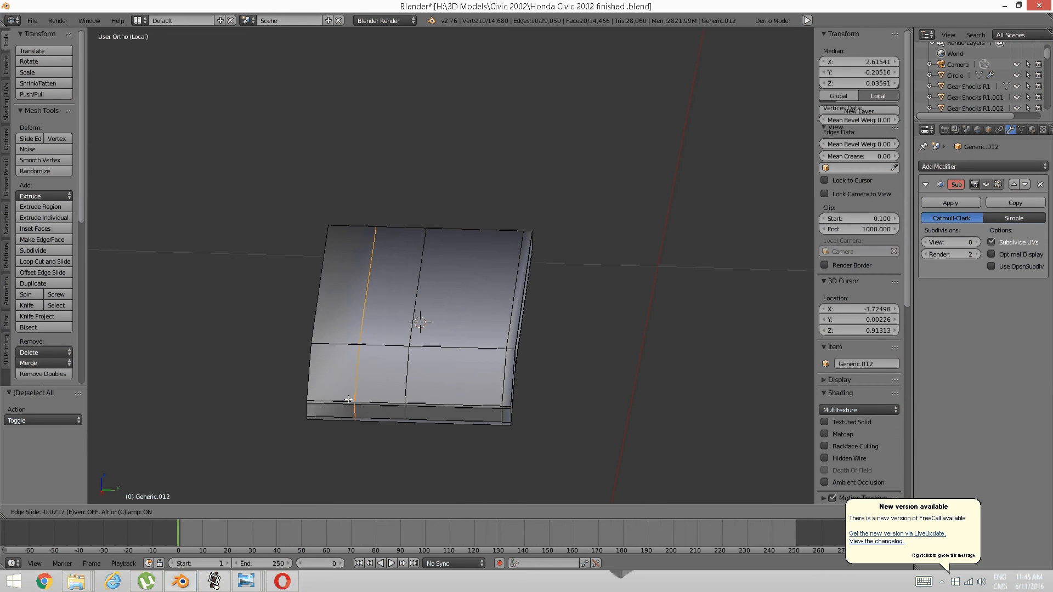
{"action": "left_click", "coordinate": [345, 396]}
{"action": "key", "text": "a"}
{"action": "middle_click_drag", "start_coordinate": [350, 379], "coordinate": [276, 381]}
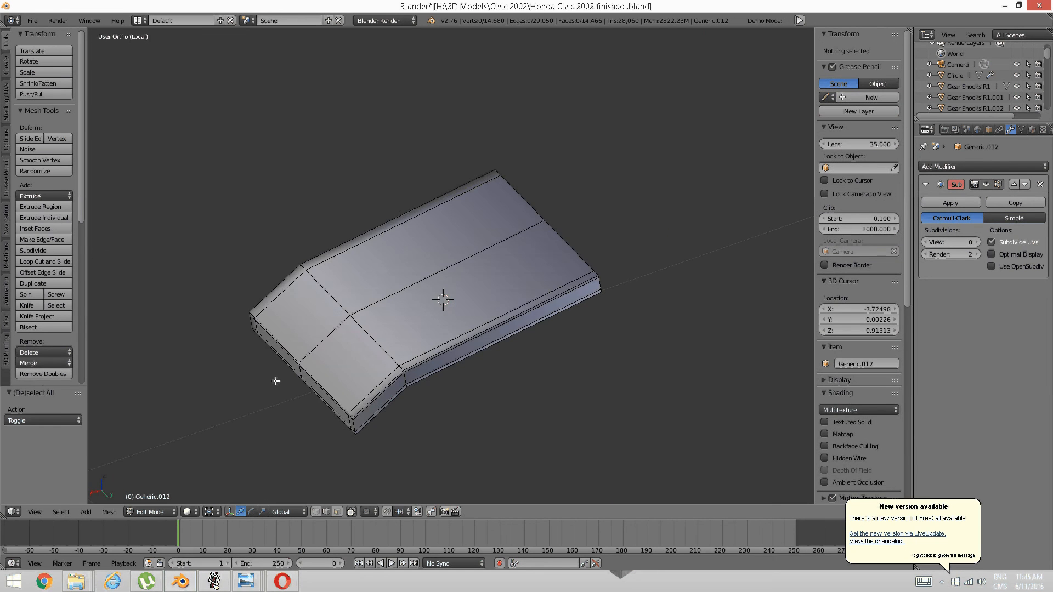
Add a crosswise loop cut on the button's longer flat section, shifted towards its straight end.
{"action": "middle_click_drag", "start_coordinate": [433, 307], "coordinate": [478, 305]}
{"action": "key", "text": "ctrl+r"}
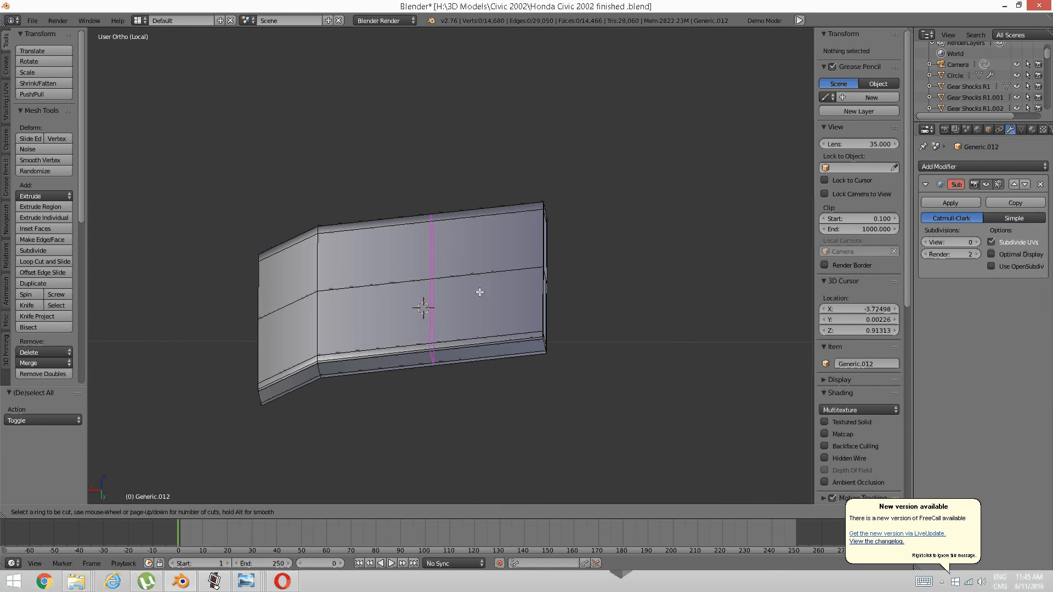
{"action": "left_click", "coordinate": [480, 292]}
{"action": "left_click", "coordinate": [494, 299]}
{"action": "key", "text": "a"}
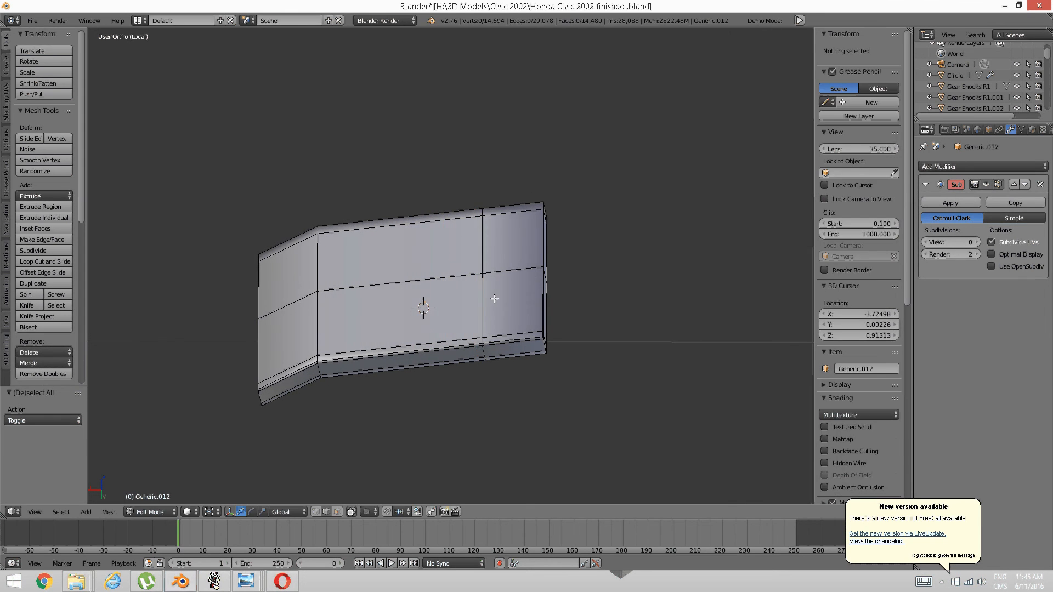
Unhide all the geometry and add a loop cut through the recess's lower frame near one corner.
{"action": "middle_click_drag", "start_coordinate": [495, 299], "coordinate": [438, 370]}
{"action": "key", "text": "alt+h"}
{"action": "key", "text": "a"}
{"action": "key", "text": "ctrl+r"}
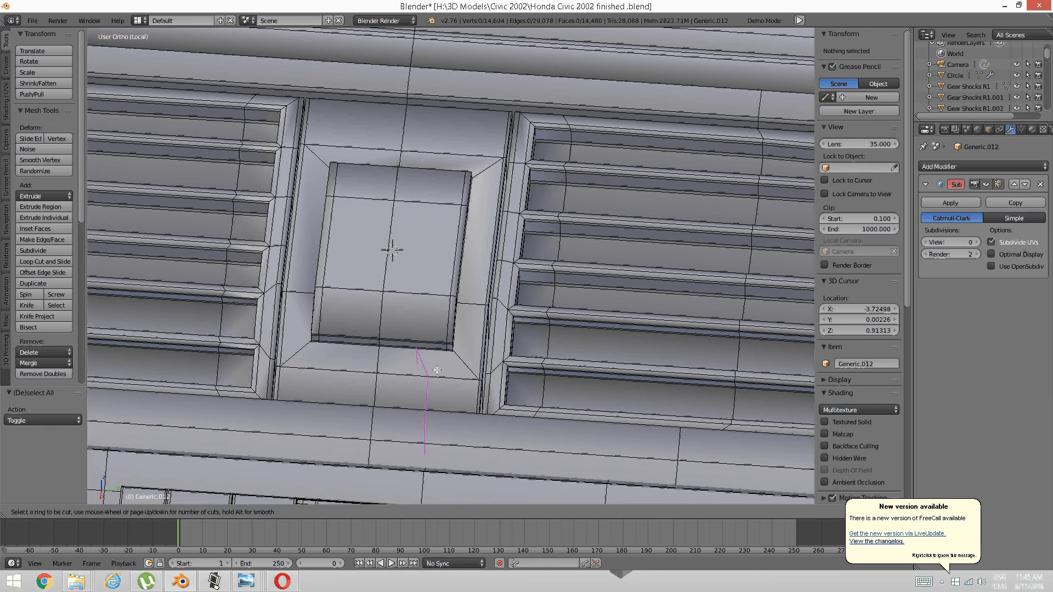
{"action": "left_click", "coordinate": [433, 365]}
{"action": "left_click", "coordinate": [467, 370]}
{"action": "key", "text": "a"}
{"action": "middle_click_drag", "start_coordinate": [398, 347], "coordinate": [380, 359]}
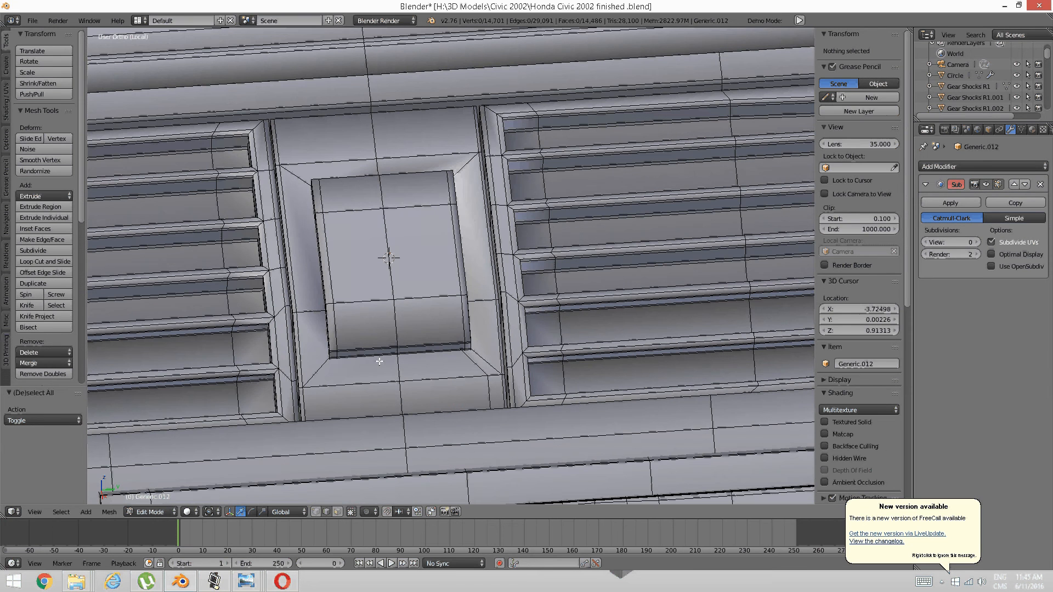
{"action": "key", "text": "ctrl+r"}
{"action": "left_click", "coordinate": [364, 363]}
{"action": "left_click", "coordinate": [365, 365]}
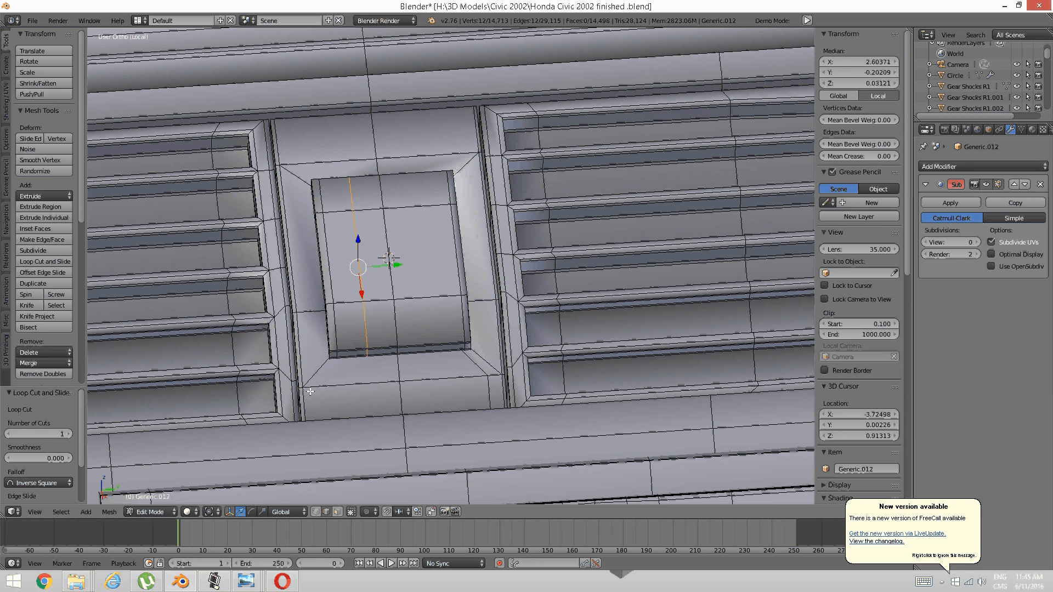
{"action": "key", "text": "ctrl+z"}
{"action": "key", "text": "ctrl+e"}
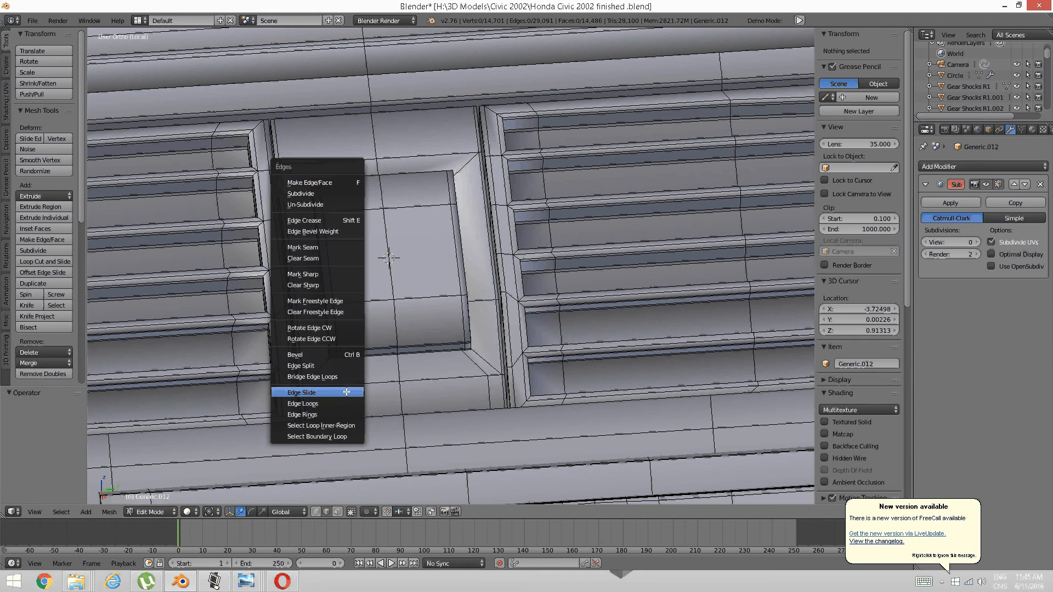
{"action": "left_click", "coordinate": [347, 392]}
Add a loop cut through the recess's lower frame close to the opposite corner and clear the selection.
{"action": "key", "text": "ctrl+r"}
{"action": "left_click", "coordinate": [363, 383]}
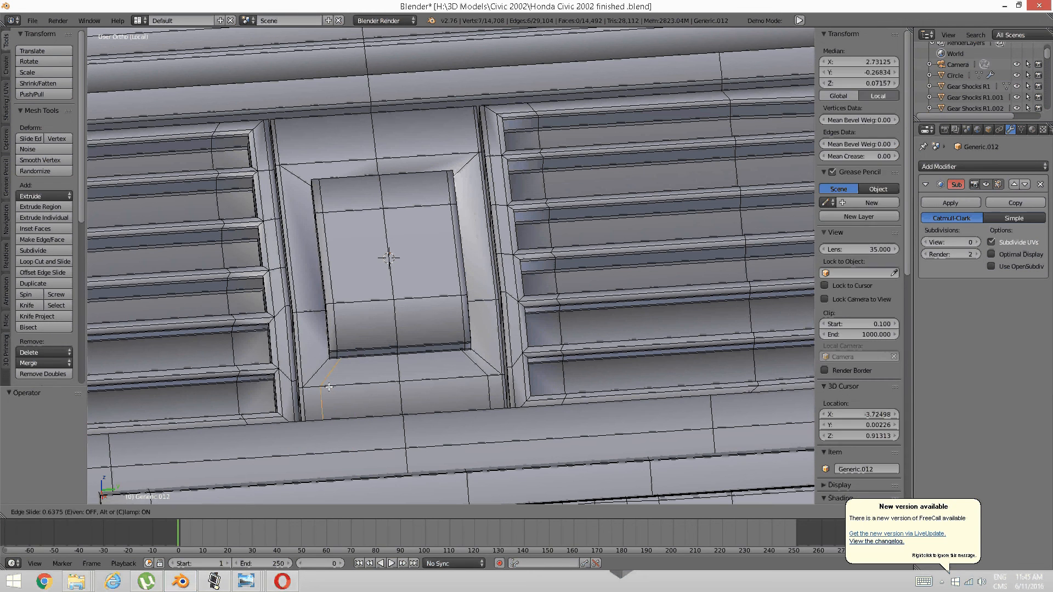
{"action": "left_click", "coordinate": [325, 388]}
{"action": "key", "text": "a"}
Select the first lower-frame loop and edge-slide it closer to its corner of the recess.
{"action": "right_click", "coordinate": [470, 363], "text": "alt"}
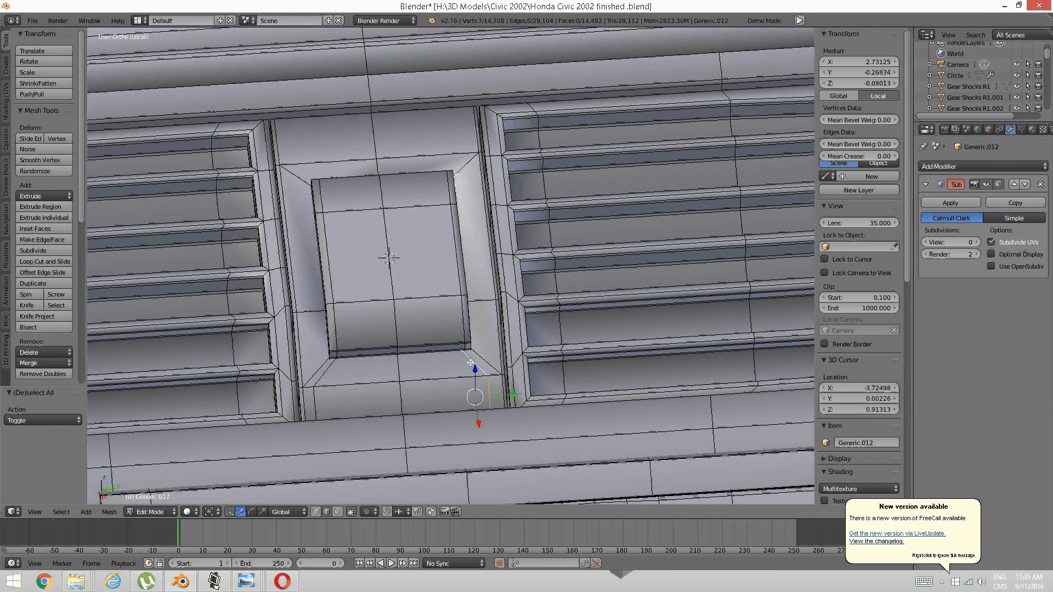
{"action": "key", "text": "ctrl+r"}
{"action": "key", "text": "Escape"}
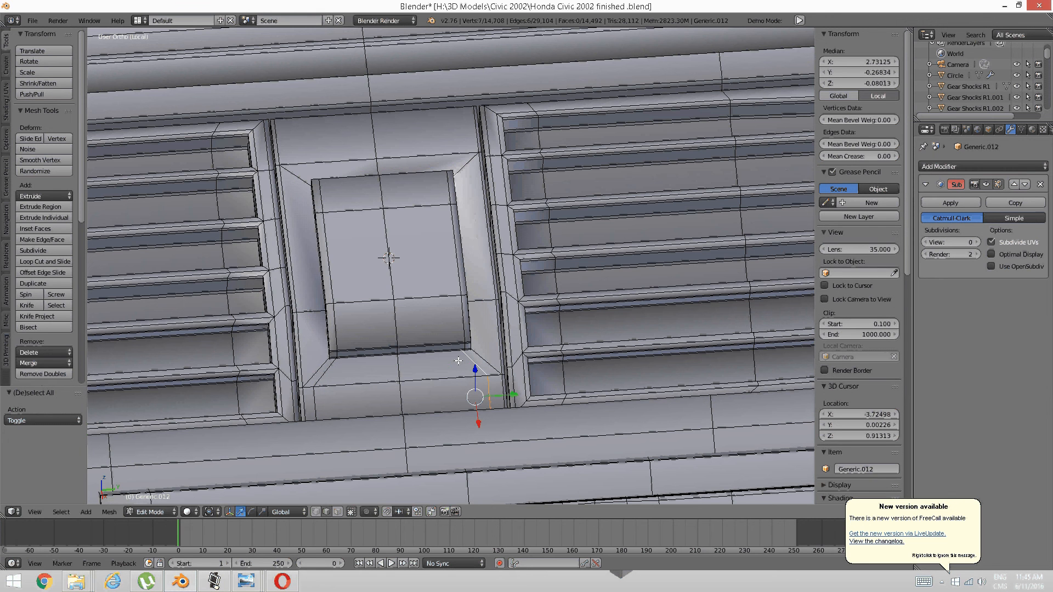
{"action": "key", "text": "ctrl+e"}
{"action": "left_click", "coordinate": [461, 374]}
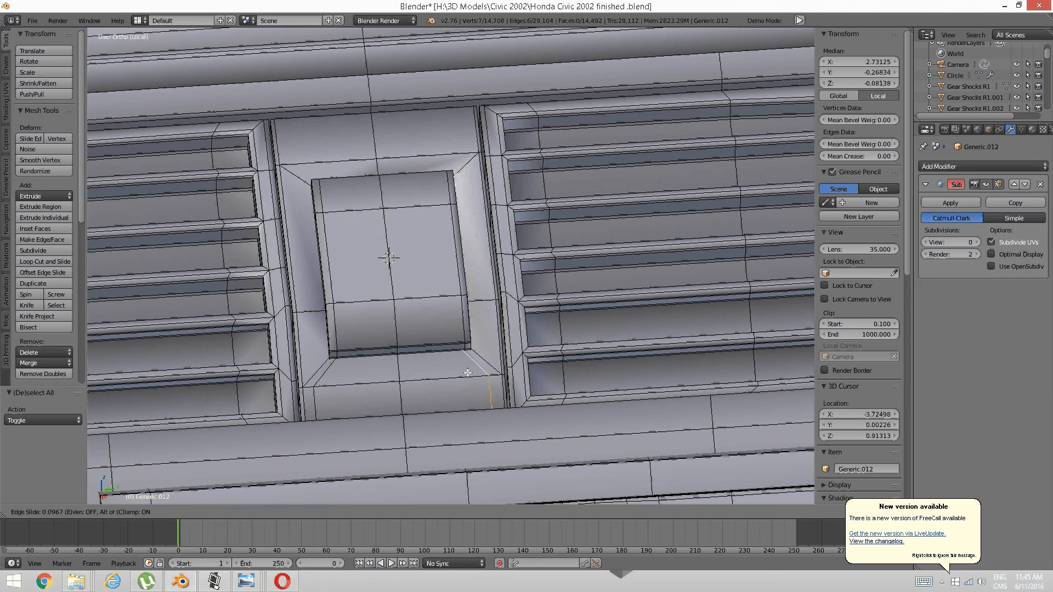
{"action": "left_click", "coordinate": [473, 364]}
{"action": "key", "text": "a"}
Add a loop cut through the recess's upper frame and edge-slide it close to one corner.
{"action": "middle_click_drag", "start_coordinate": [472, 320], "coordinate": [429, 334]}
{"action": "key", "text": "ctrl+r"}
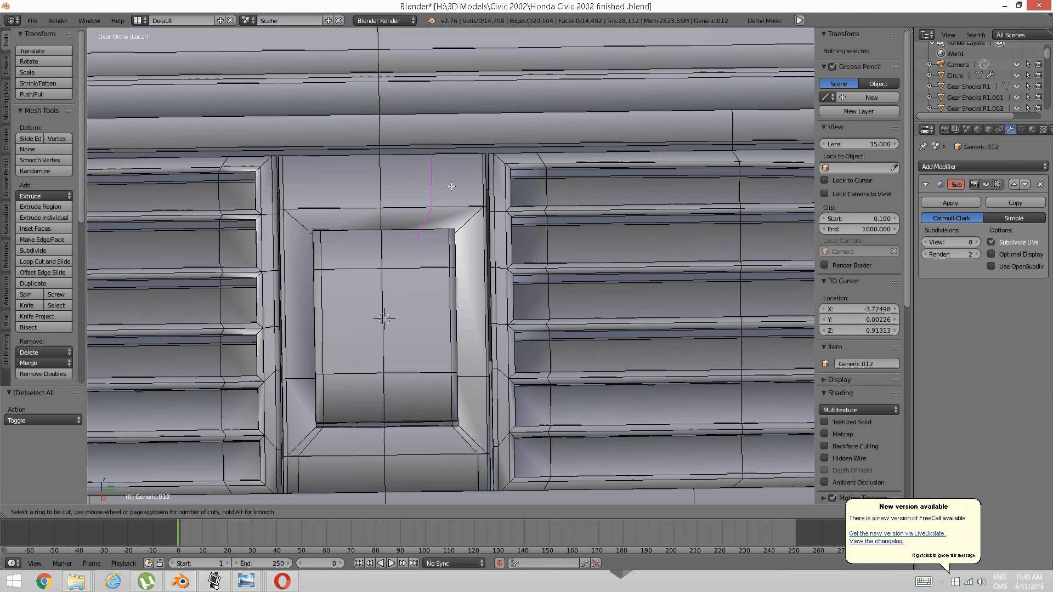
{"action": "left_click", "coordinate": [451, 187]}
{"action": "left_click", "coordinate": [465, 200]}
{"action": "middle_click_drag", "start_coordinate": [465, 200], "coordinate": [471, 236]}
{"action": "key", "text": "ctrl+e"}
{"action": "left_click", "coordinate": [510, 278]}
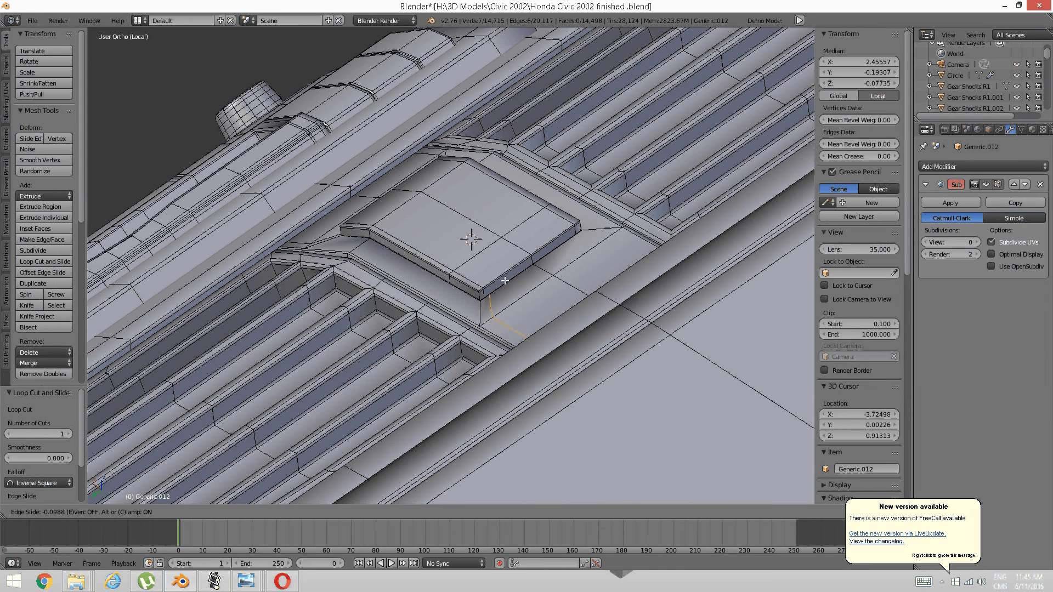
{"action": "left_click", "coordinate": [491, 287]}
{"action": "key", "text": "a"}
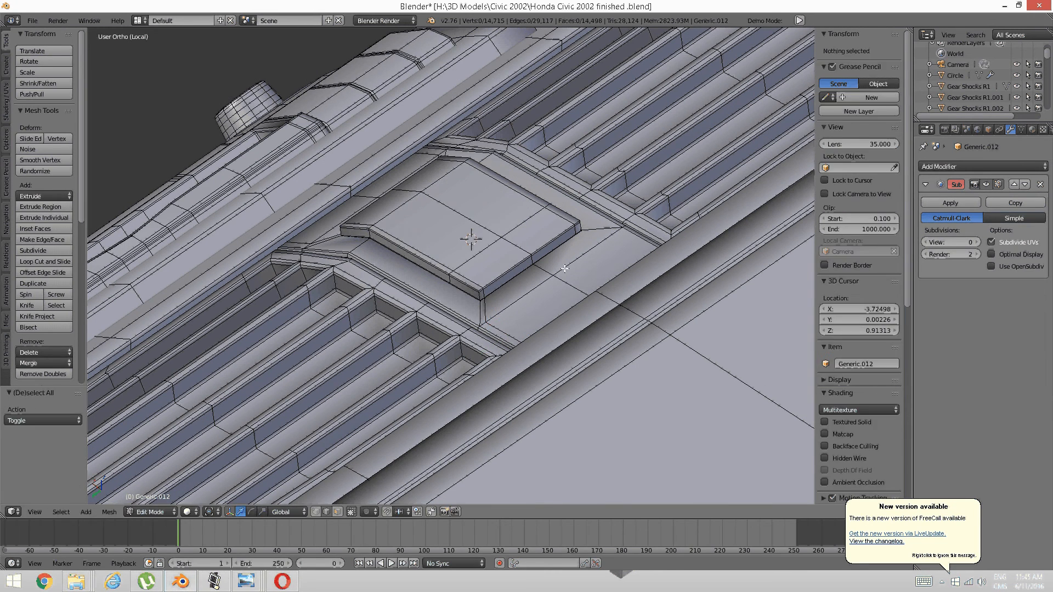
Add a matching loop cut through the recess's upper frame close to the other corner and clear the selection.
{"action": "middle_click_drag", "start_coordinate": [565, 266], "coordinate": [522, 314]}
{"action": "key", "text": "ctrl+r"}
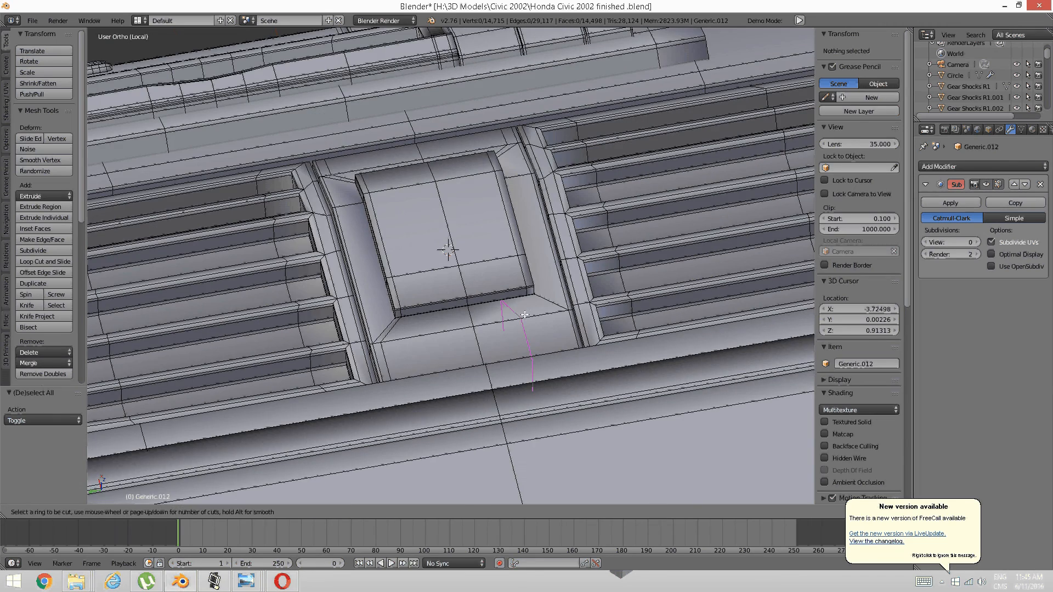
{"action": "left_click", "coordinate": [526, 315]}
{"action": "left_click", "coordinate": [562, 306]}
{"action": "key", "text": "a"}
{"action": "middle_click_drag", "start_coordinate": [562, 306], "coordinate": [592, 225]}
{"action": "scroll", "coordinate": [510, 259], "scroll_direction": "up", "scroll_amount": 3}
{"action": "middle_click_drag", "start_coordinate": [593, 225], "coordinate": [625, 212]}
{"action": "scroll", "coordinate": [625, 211], "scroll_direction": "down", "scroll_amount": 1}
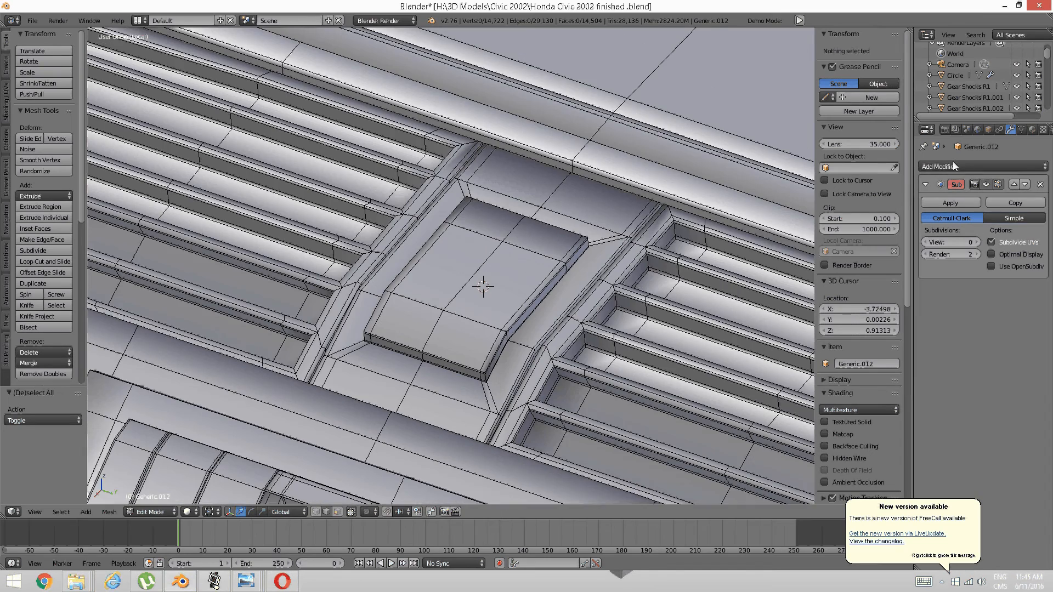
Set the Subdivision Surface modifier's view level to 2 and switch the dashboard to Object Mode.
{"action": "left_click", "coordinate": [977, 242]}
{"action": "left_click", "coordinate": [977, 242]}
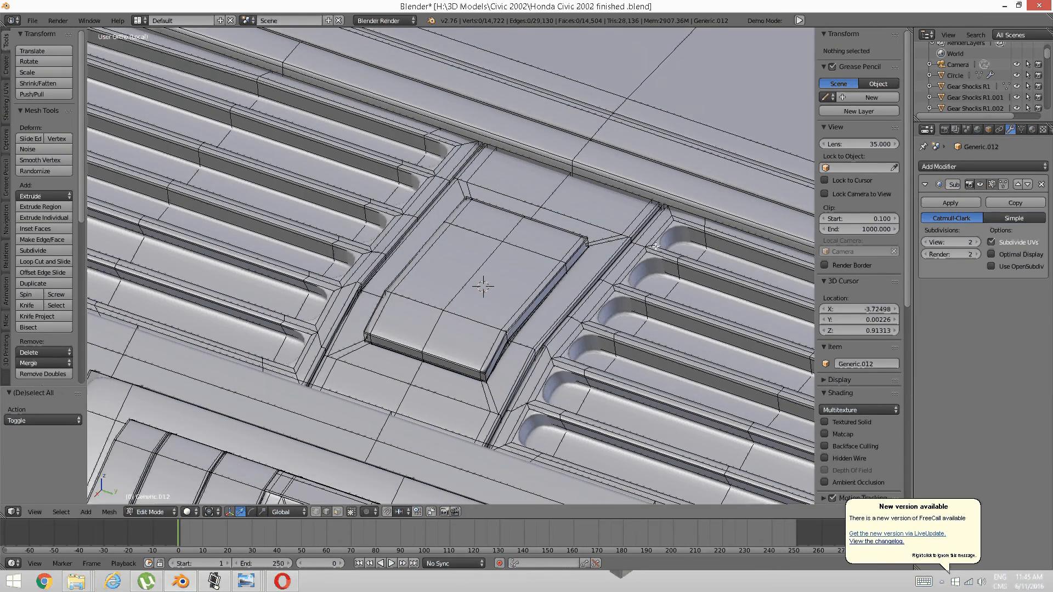
{"action": "middle_click_drag", "start_coordinate": [669, 220], "coordinate": [543, 282]}
{"action": "key", "text": "Tab"}
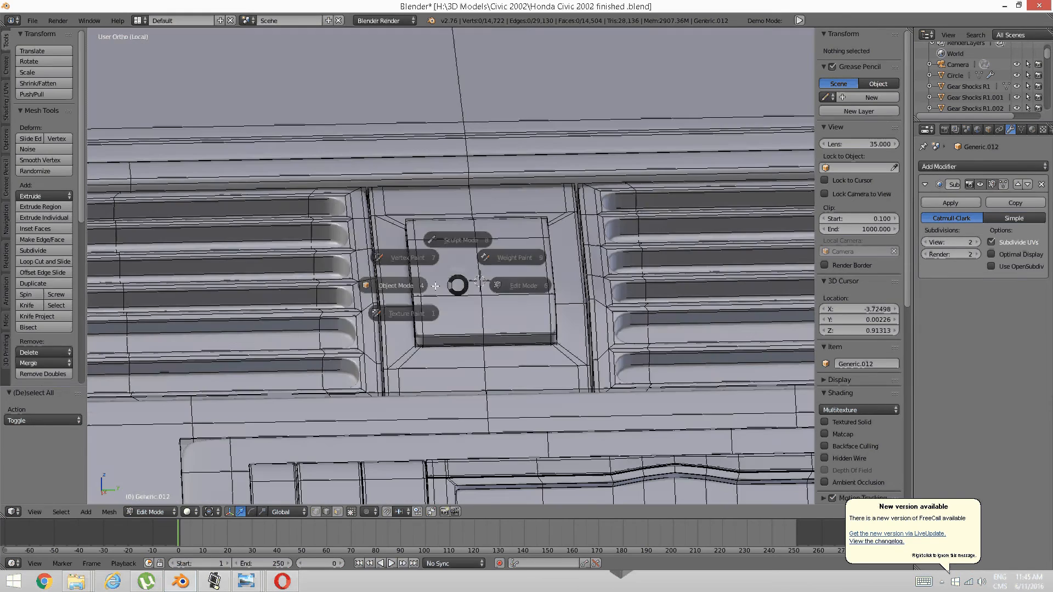
{"action": "left_click", "coordinate": [413, 269]}
{"action": "middle_click_drag", "start_coordinate": [413, 269], "coordinate": [417, 315]}
Check the centre vents and hazard button in the 2002_honda_civic_dx reference photo, then compare them with the model in Blender.
{"action": "mouse_move", "coordinate": [258, 576]}
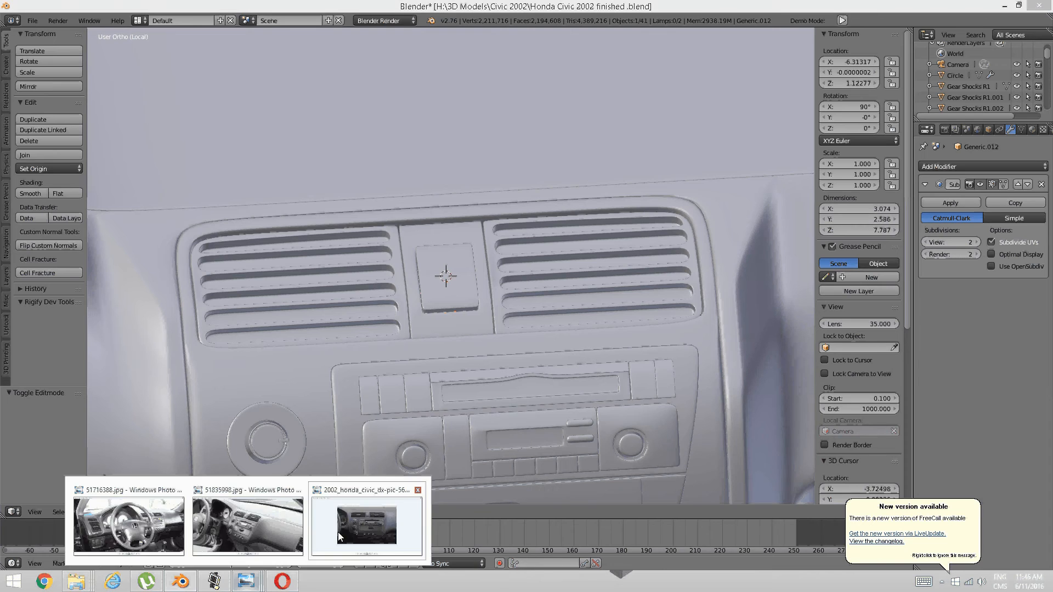
{"action": "left_click", "coordinate": [338, 532]}
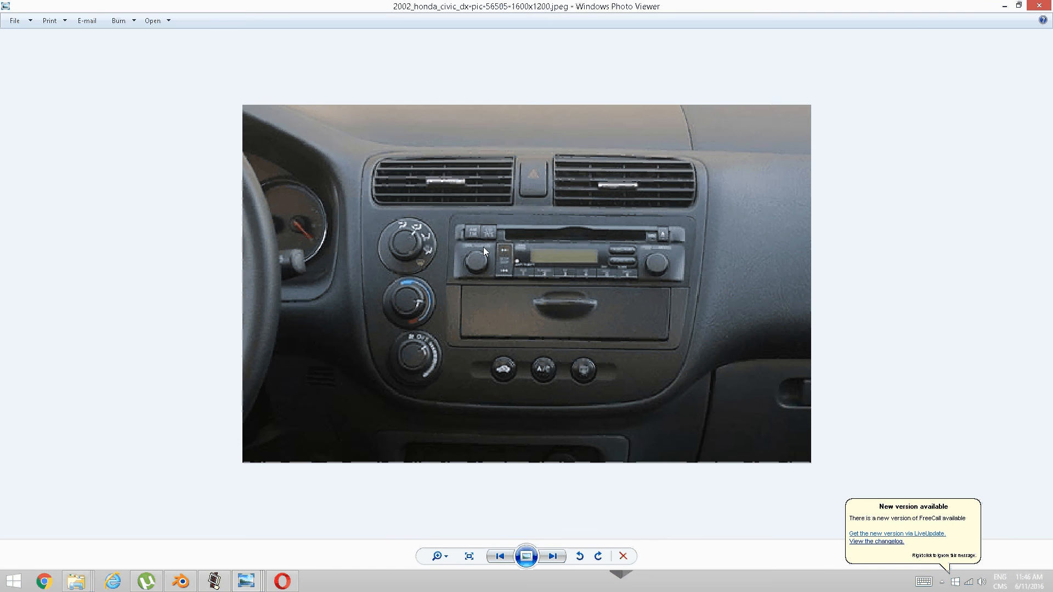
{"action": "left_click", "coordinate": [214, 581]}
{"action": "left_click", "coordinate": [181, 582]}
{"action": "scroll", "coordinate": [334, 359], "scroll_direction": "up", "scroll_amount": 5}
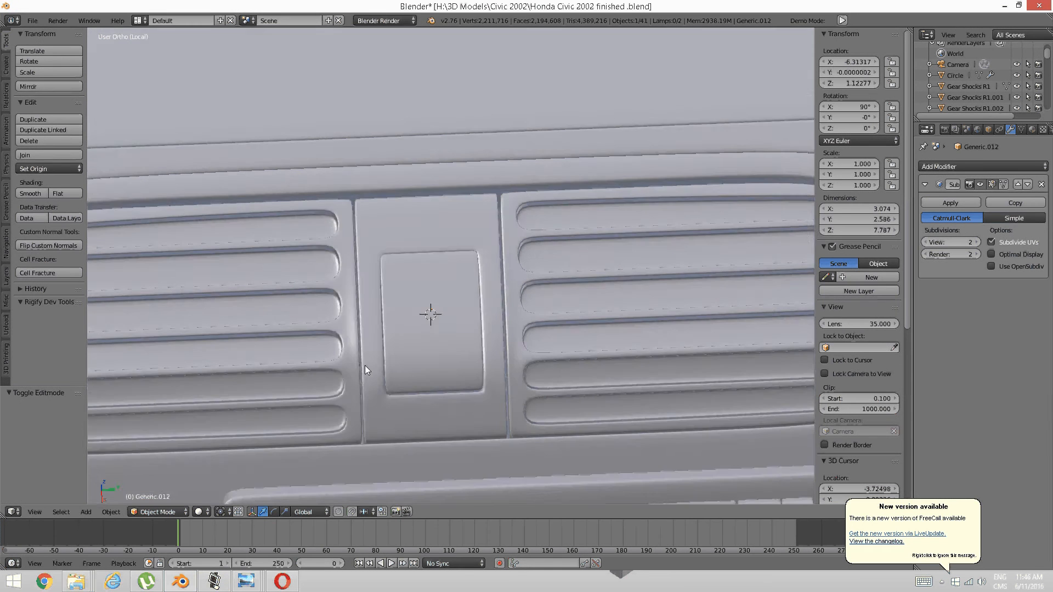
{"action": "middle_click_drag", "start_coordinate": [362, 354], "coordinate": [393, 354]}
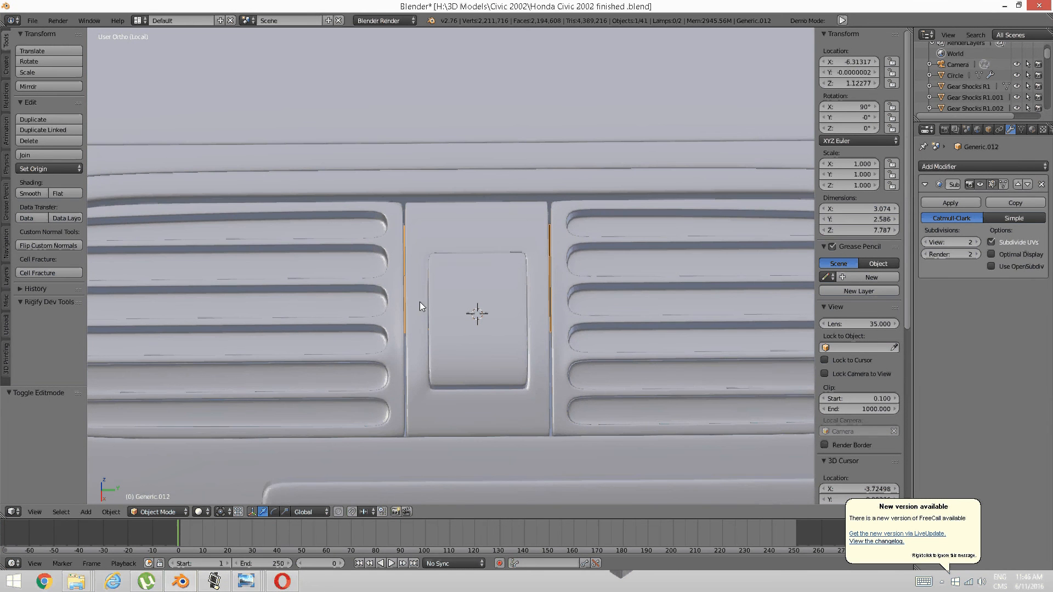
Return the dashboard to Edit Mode, select the hazard button's linked mesh, and clear the selection.
{"action": "key", "text": "Tab"}
{"action": "left_click", "coordinate": [479, 308]}
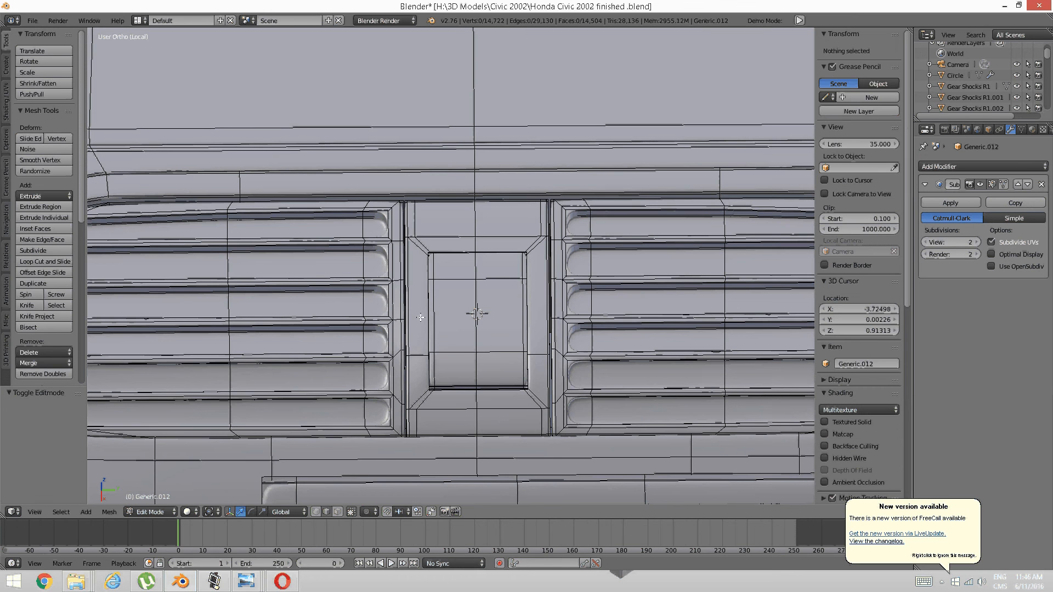
{"action": "middle_click_drag", "start_coordinate": [420, 315], "coordinate": [426, 315], "text": "shift"}
{"action": "right_click", "coordinate": [490, 316]}
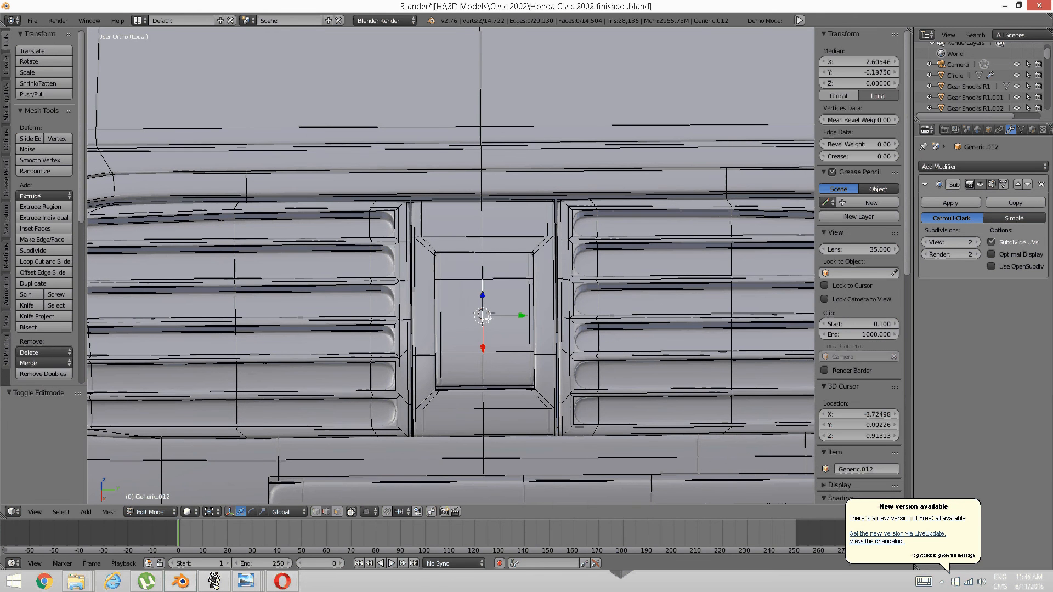
{"action": "key", "text": "ctrl+l"}
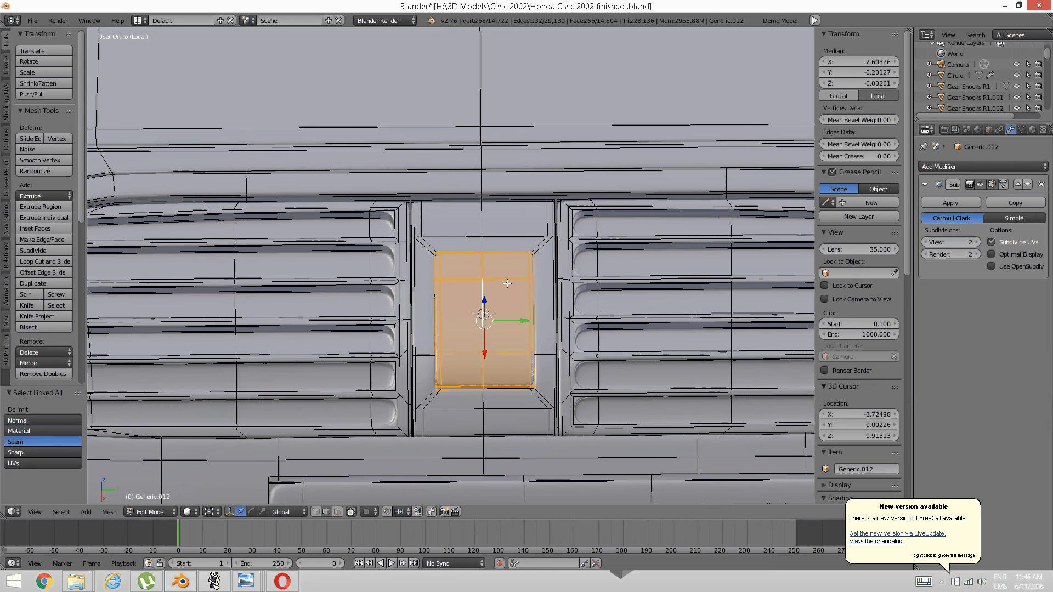
{"action": "key", "text": "a"}
In face select mode, pick the back face of a middle slot in the left air vent and duplicate it in place.
{"action": "middle_click_drag", "start_coordinate": [372, 334], "coordinate": [458, 336], "text": "shift"}
{"action": "right_click", "coordinate": [393, 299]}
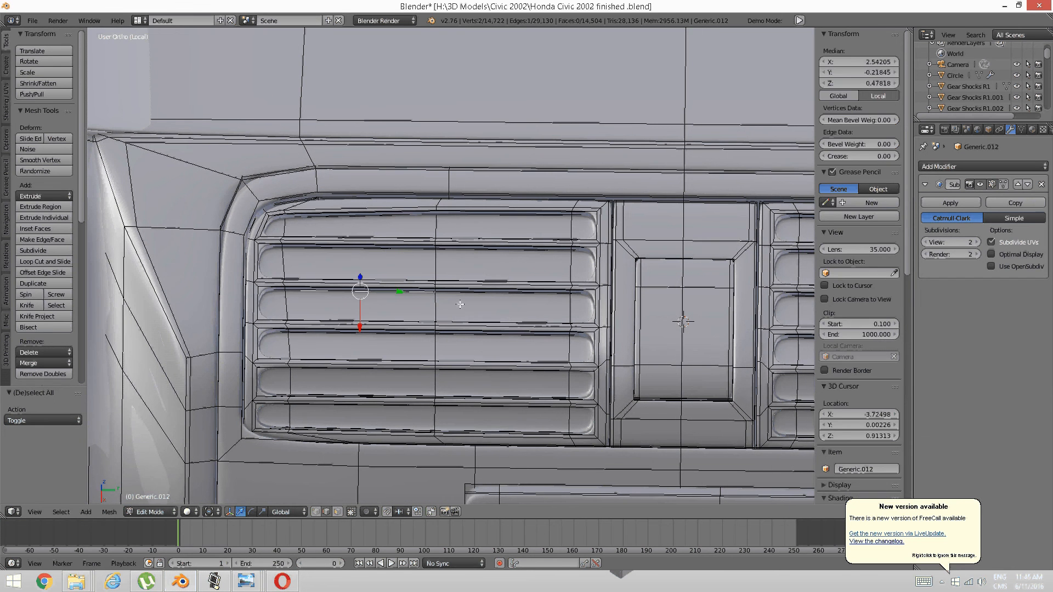
{"action": "key", "text": "ctrl+Tab"}
{"action": "left_click", "coordinate": [439, 305]}
{"action": "right_click", "coordinate": [509, 314]}
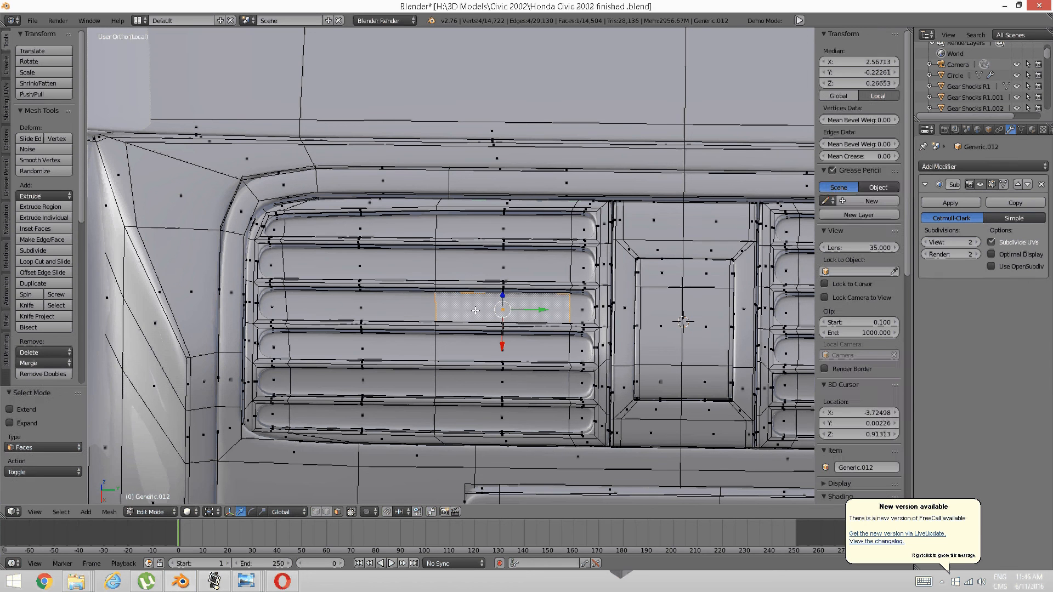
{"action": "key", "text": "shift+d"}
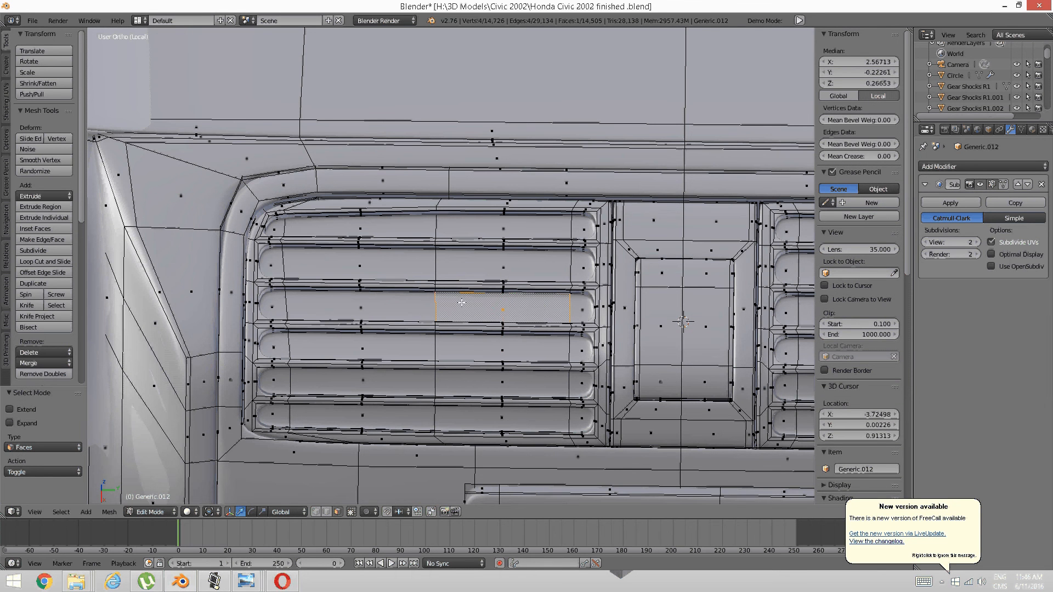
{"action": "right_click", "coordinate": [459, 302]}
Move the duplicated face along the Y axis by -0.137 and then 0.024, towards the middle of the slot.
{"action": "middle_click_drag", "start_coordinate": [463, 304], "coordinate": [478, 309]}
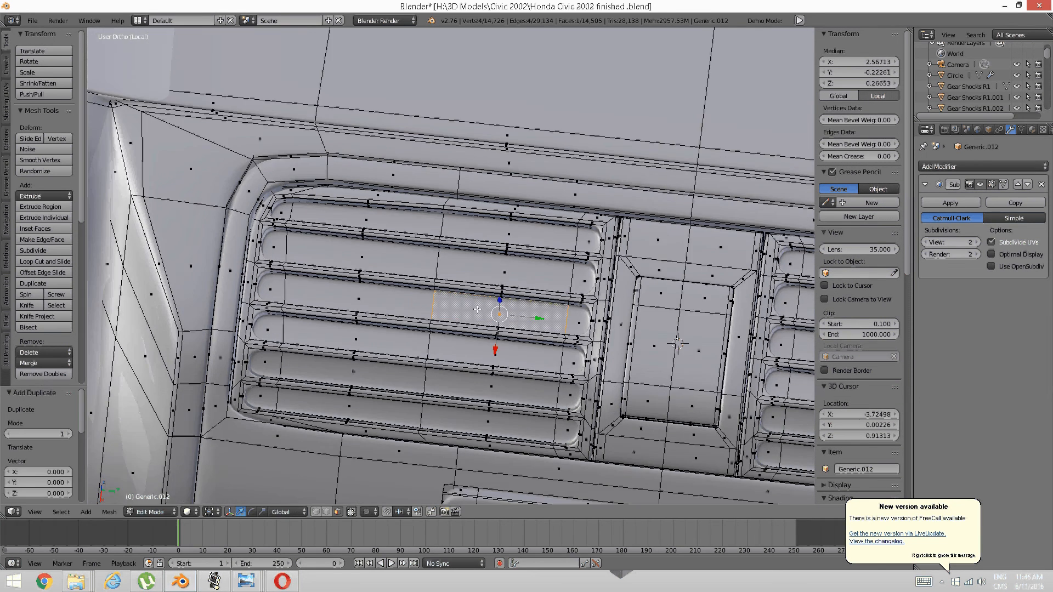
{"action": "key", "text": "g"}
{"action": "key", "text": "y"}
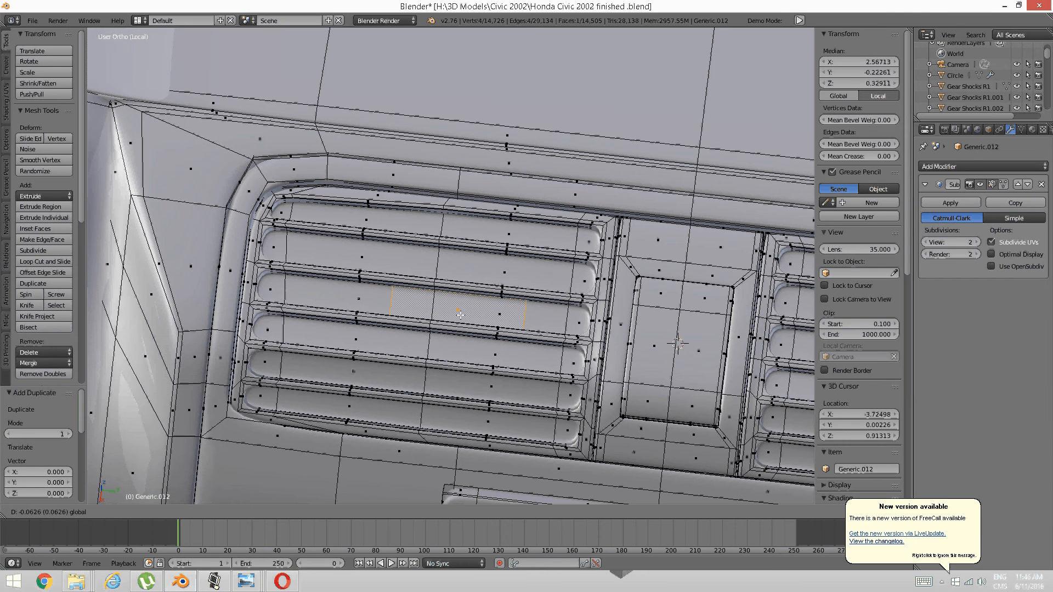
{"action": "left_click", "coordinate": [433, 310]}
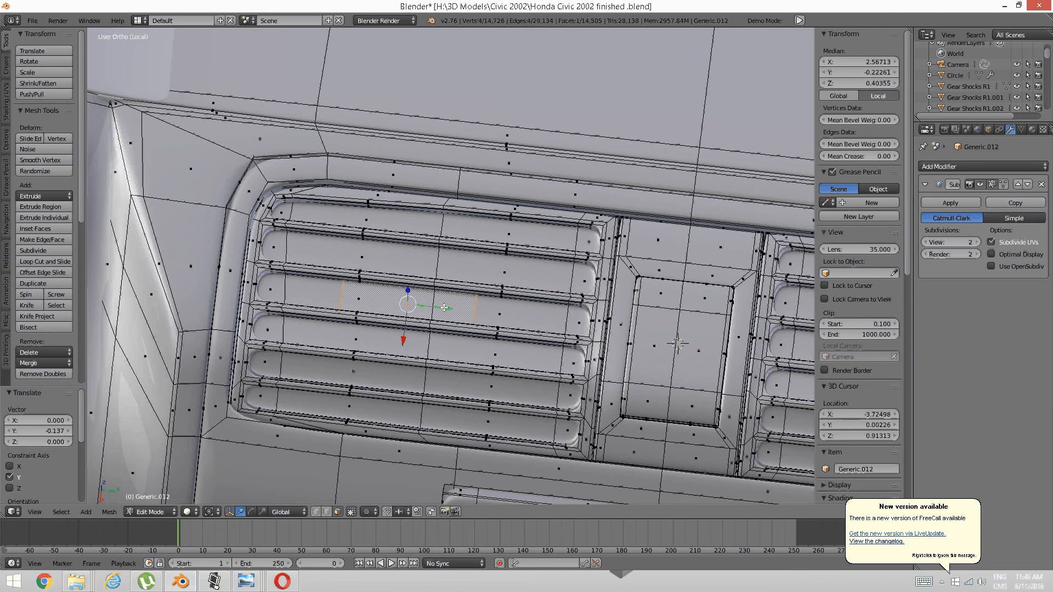
{"action": "key", "text": "g"}
{"action": "key", "text": "y"}
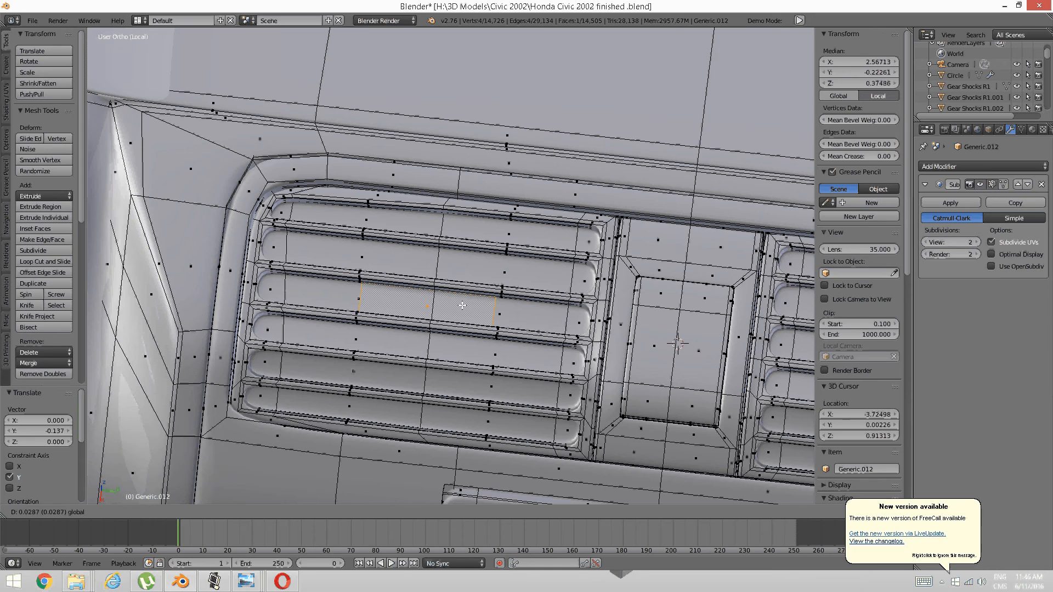
{"action": "left_click", "coordinate": [462, 307]}
Raise the duplicated face along the global Z axis by 0.009.
{"action": "middle_click_drag", "start_coordinate": [462, 306], "coordinate": [417, 274]}
{"action": "key", "text": "g"}
{"action": "key", "text": "y"}
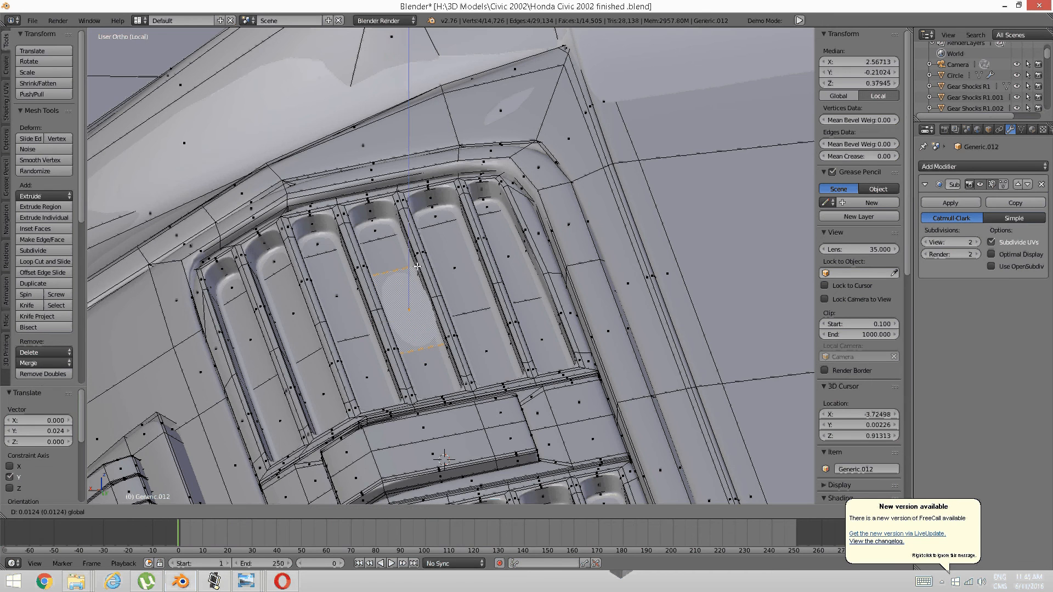
{"action": "left_click", "coordinate": [420, 296]}
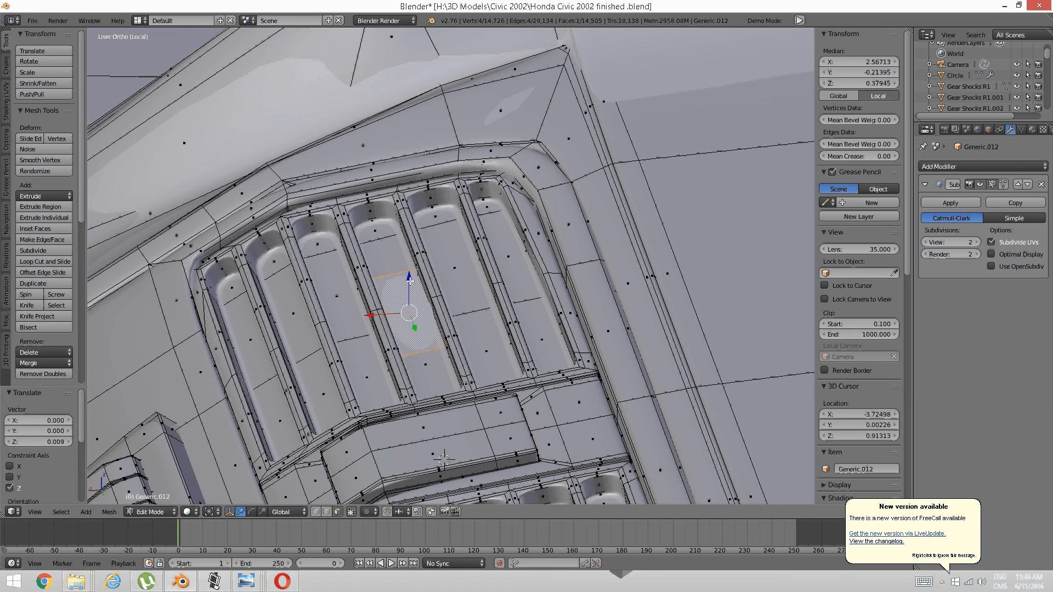
Extrude the duplicated face outwards from the slot into an adjuster tab block and clear the selection.
{"action": "key", "text": "e"}
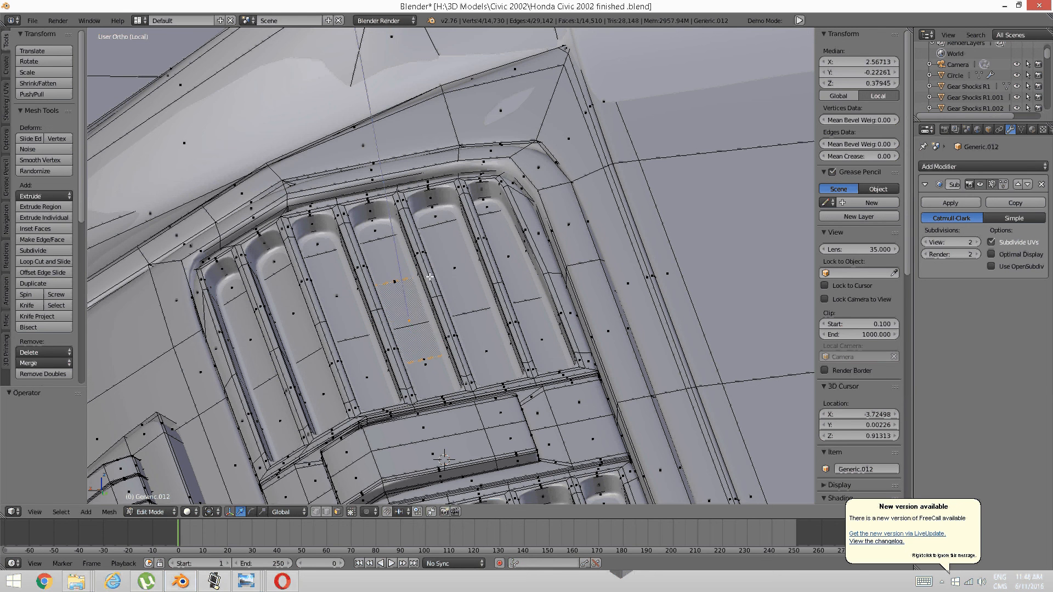
{"action": "left_click", "coordinate": [429, 268]}
{"action": "middle_click_drag", "start_coordinate": [429, 268], "coordinate": [499, 344]}
{"action": "key", "text": "a"}
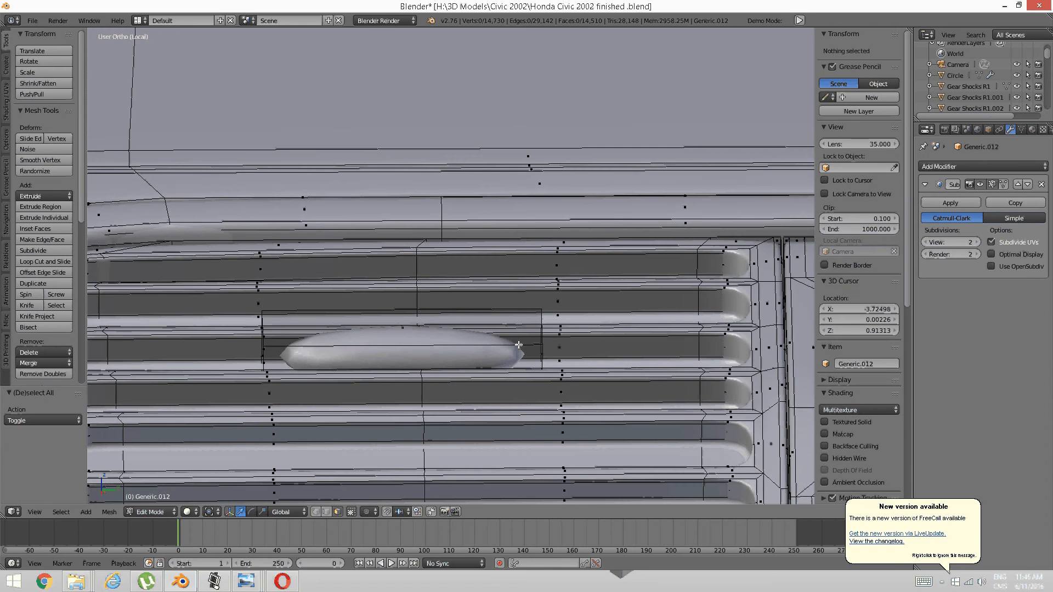
Add three evenly spaced loop cuts across the adjuster tab's length and clear the selection.
{"action": "key", "text": "ctrl+r"}
{"action": "scroll", "coordinate": [483, 343], "scroll_direction": "up", "scroll_amount": 2}
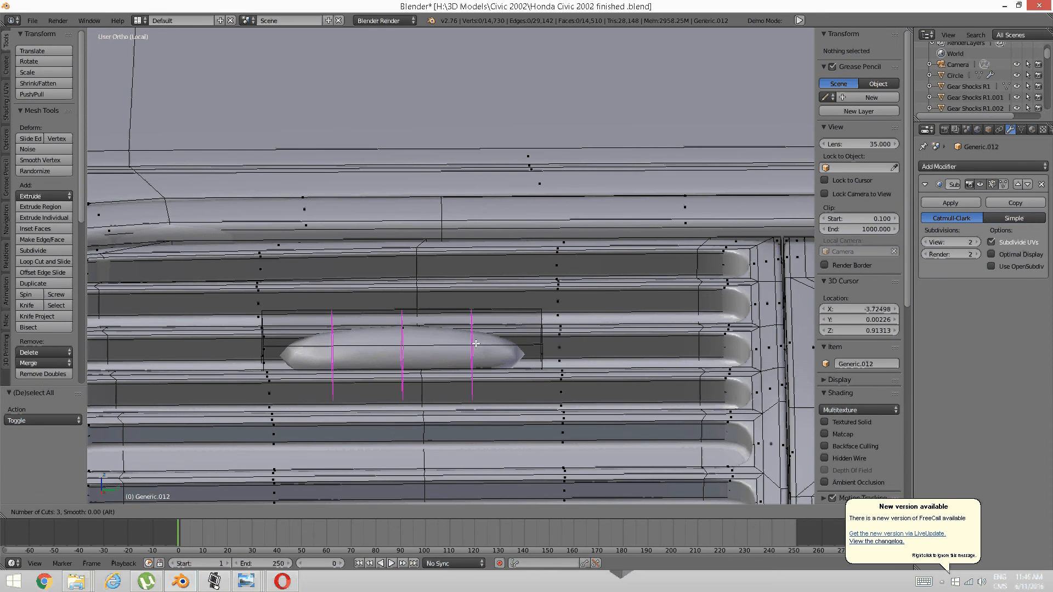
{"action": "double_click", "coordinate": [475, 344]}
{"action": "key", "text": "a"}
Add two evenly spaced lengthwise loop cuts on the adjuster tab's front and clear the selection.
{"action": "middle_click_drag", "start_coordinate": [428, 315], "coordinate": [413, 347]}
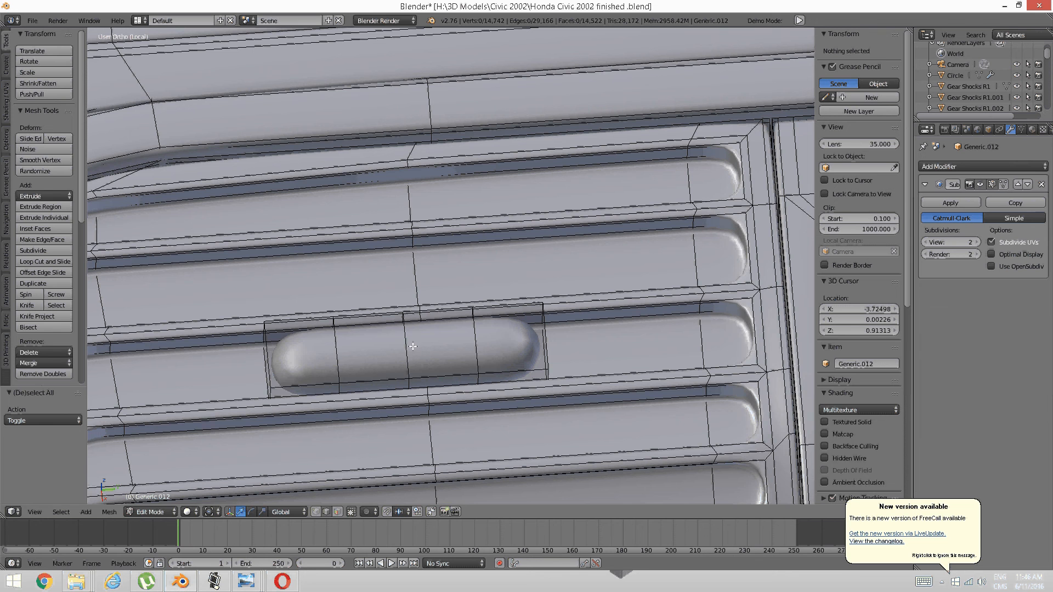
{"action": "key", "text": "ctrl+r"}
{"action": "scroll", "coordinate": [413, 347], "scroll_direction": "down", "scroll_amount": 1}
{"action": "double_click", "coordinate": [414, 346]}
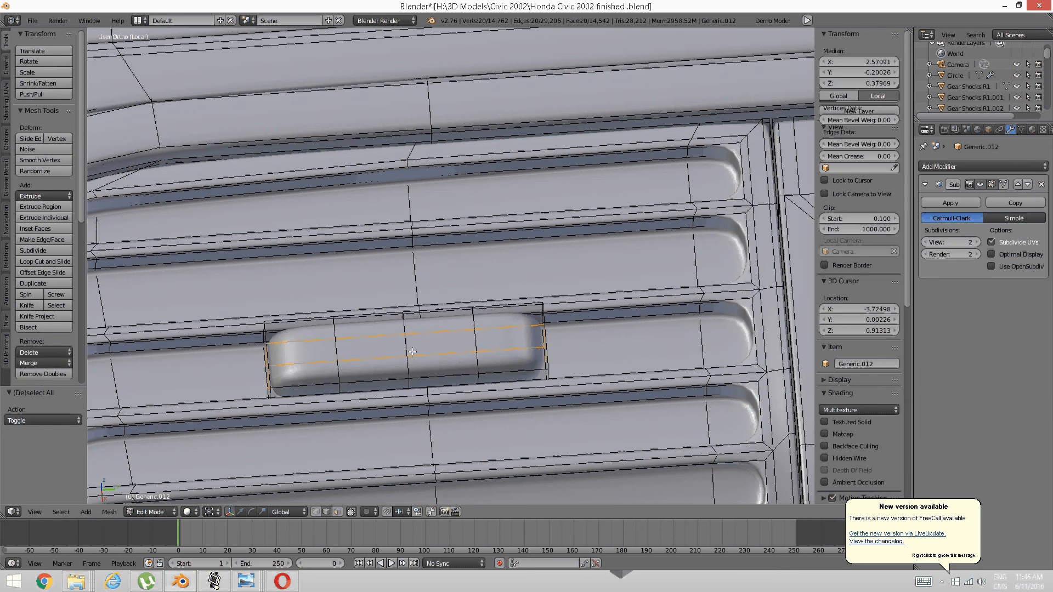
{"action": "key", "text": "a"}
Add an edge loop close to each short end of the adjuster tab to sharpen its rounded ends.
{"action": "middle_click_drag", "start_coordinate": [413, 347], "coordinate": [485, 343]}
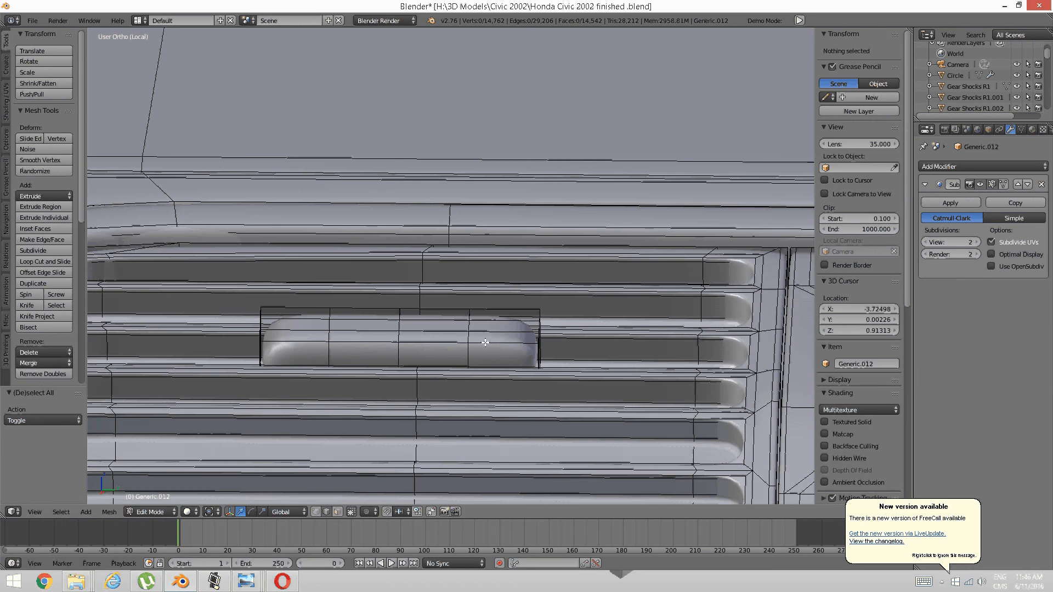
{"action": "key", "text": "ctrl+r"}
{"action": "left_click", "coordinate": [521, 351]}
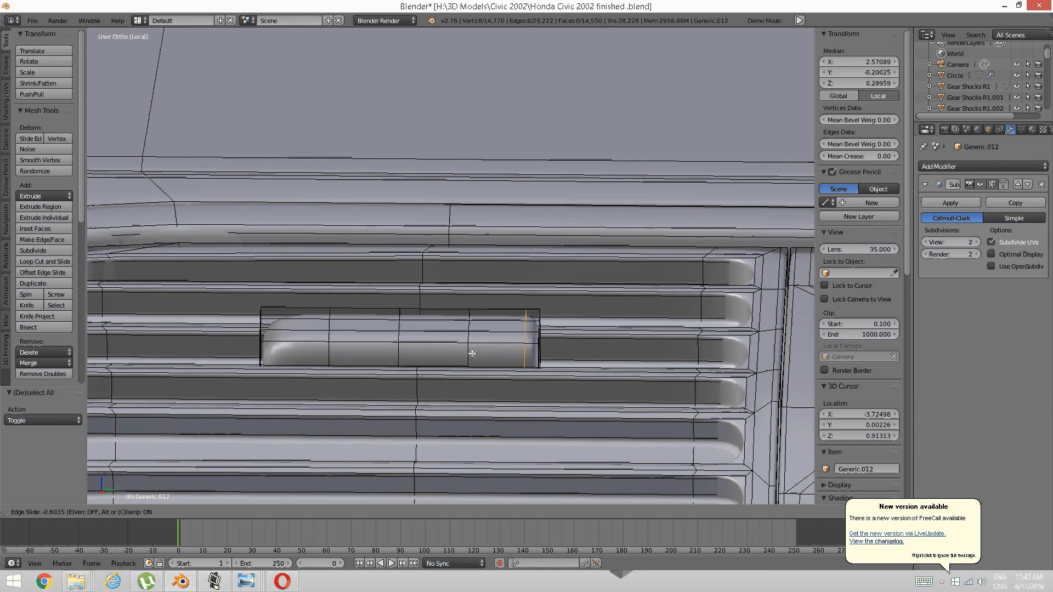
{"action": "left_click", "coordinate": [537, 351]}
{"action": "key", "text": "a"}
{"action": "key", "text": "ctrl+r"}
{"action": "left_click", "coordinate": [296, 329]}
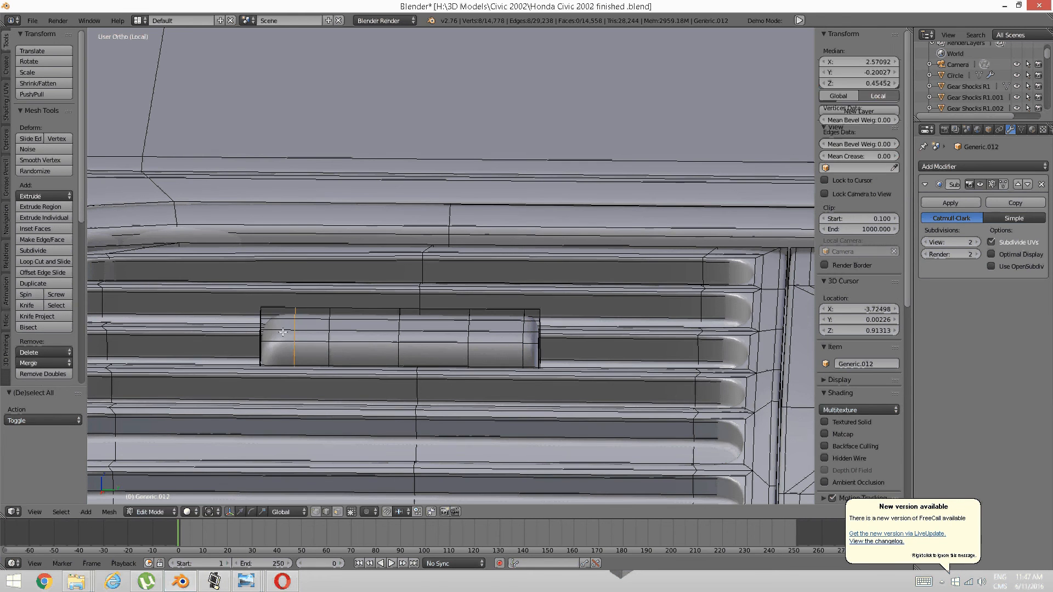
{"action": "left_click", "coordinate": [283, 331]}
{"action": "key", "text": "a"}
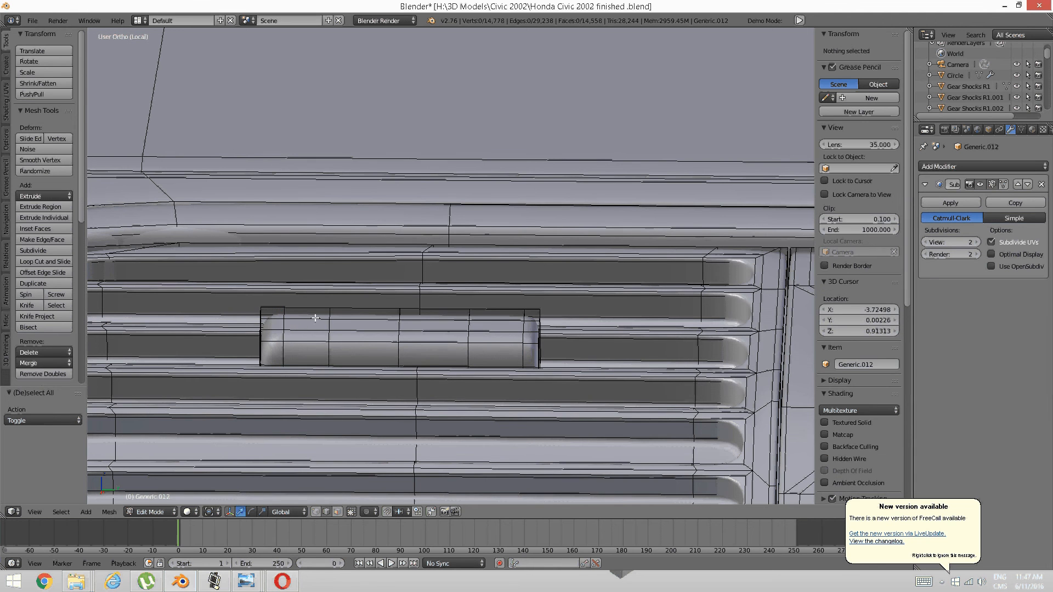
Move the edge loop at the tab's left end along Y by about -0.006, closer to the end.
{"action": "right_click", "coordinate": [316, 330], "text": "alt"}
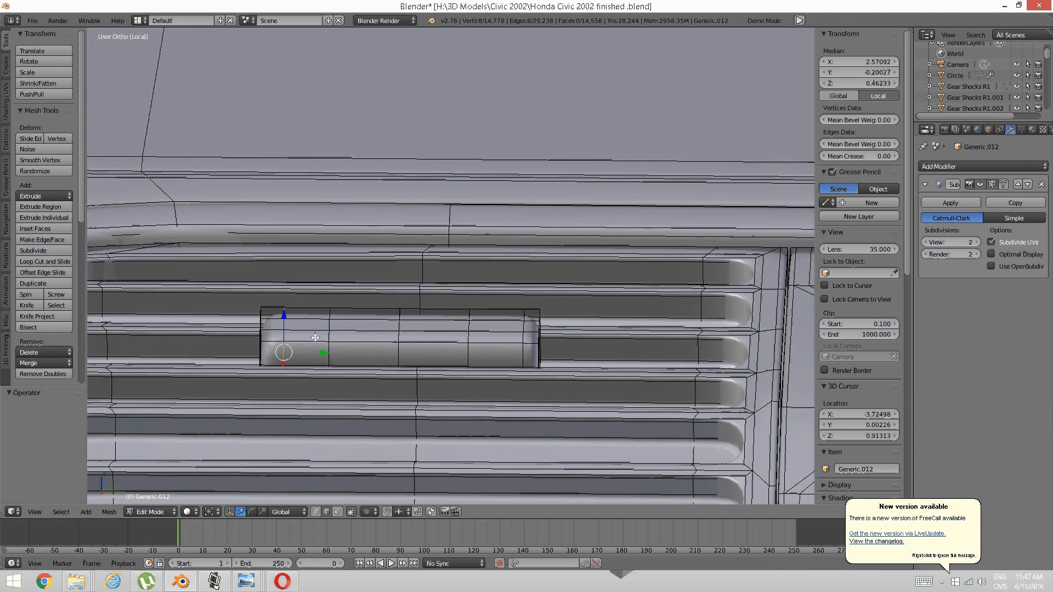
{"action": "key", "text": "g"}
{"action": "key", "text": "y"}
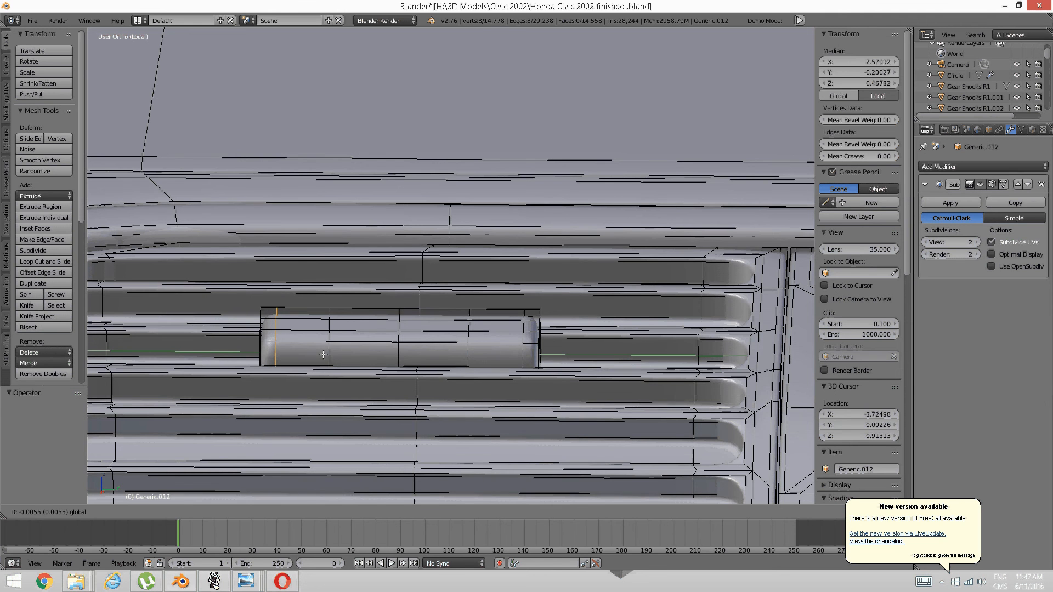
{"action": "left_click", "coordinate": [321, 354]}
{"action": "key", "text": "a"}
Add two evenly spaced loop cuts around the adjuster tab's sides, dividing its depth, and clear the selection.
{"action": "middle_click_drag", "start_coordinate": [388, 339], "coordinate": [470, 348]}
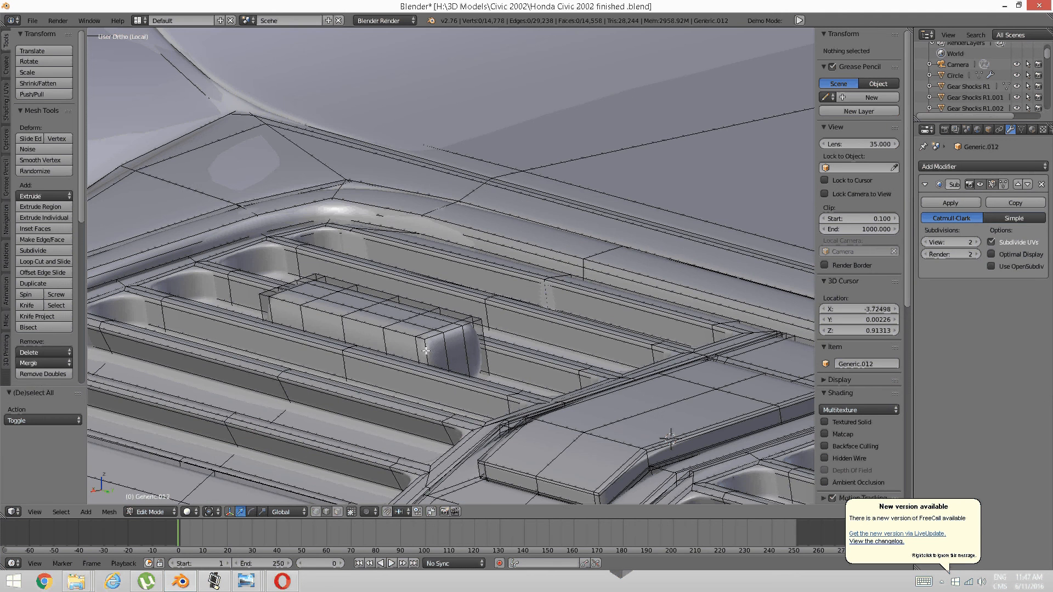
{"action": "key", "text": "ctrl+r"}
{"action": "scroll", "coordinate": [474, 349], "scroll_direction": "up", "scroll_amount": 1}
{"action": "left_click", "coordinate": [474, 349]}
{"action": "left_click", "coordinate": [474, 349]}
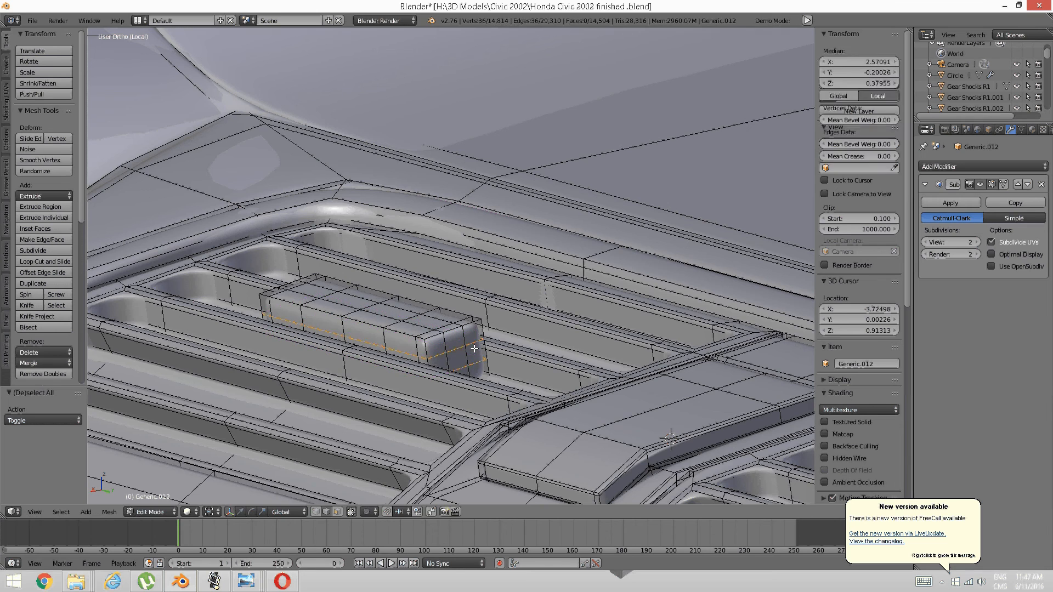
{"action": "key", "text": "a"}
Duplicate the adjuster tab's whole linked mesh and move the copy along Y by about 0.764 into the right vent's matching slot.
{"action": "scroll", "coordinate": [476, 350], "scroll_direction": "down", "scroll_amount": 2}
{"action": "middle_click_drag", "start_coordinate": [494, 351], "coordinate": [427, 335]}
{"action": "right_click", "coordinate": [426, 335]}
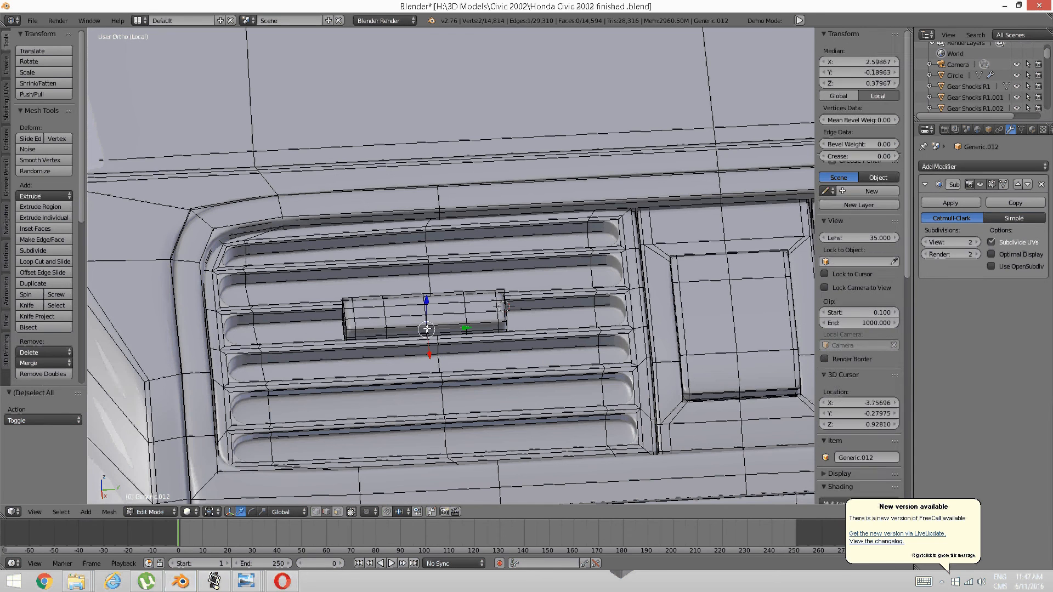
{"action": "key", "text": "ctrl+l"}
{"action": "scroll", "coordinate": [505, 306], "scroll_direction": "down", "scroll_amount": 3}
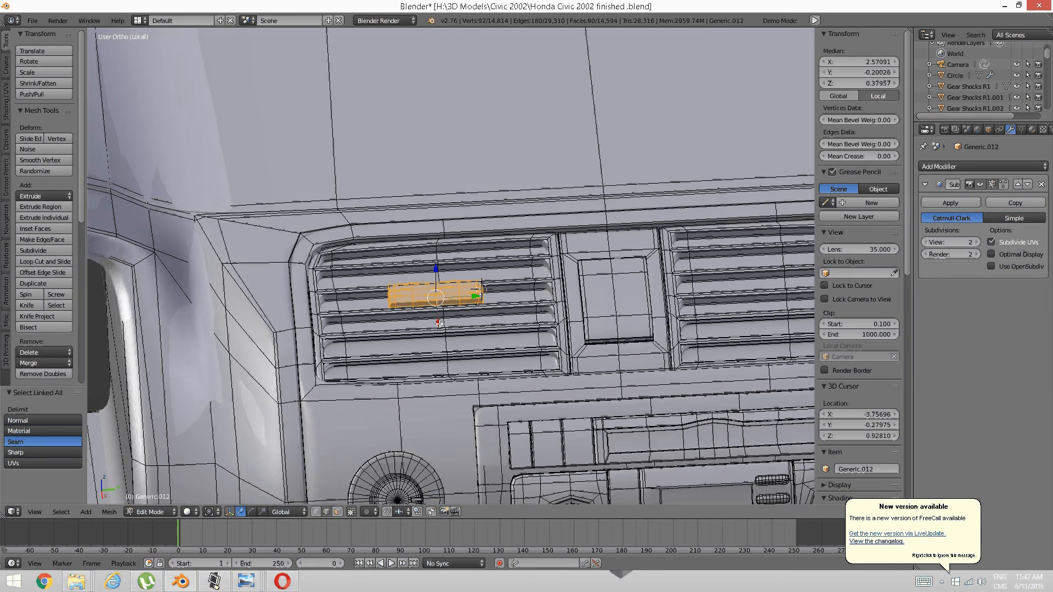
{"action": "middle_click_drag", "start_coordinate": [439, 323], "coordinate": [434, 369]}
{"action": "middle_click_drag", "start_coordinate": [532, 313], "coordinate": [425, 303], "text": "shift"}
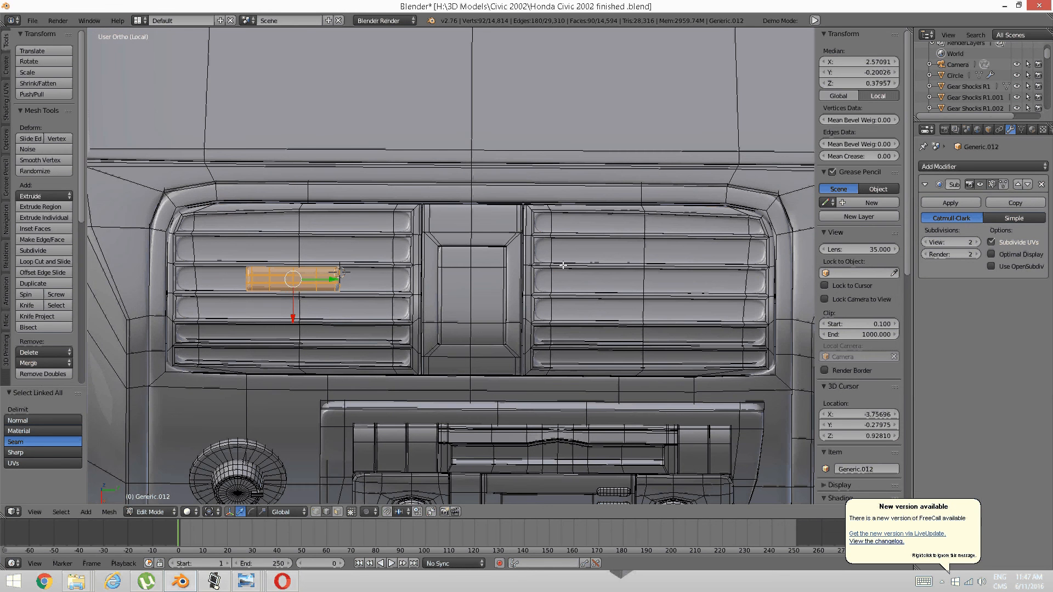
{"action": "key", "text": "shift+d"}
{"action": "key", "text": "Escape"}
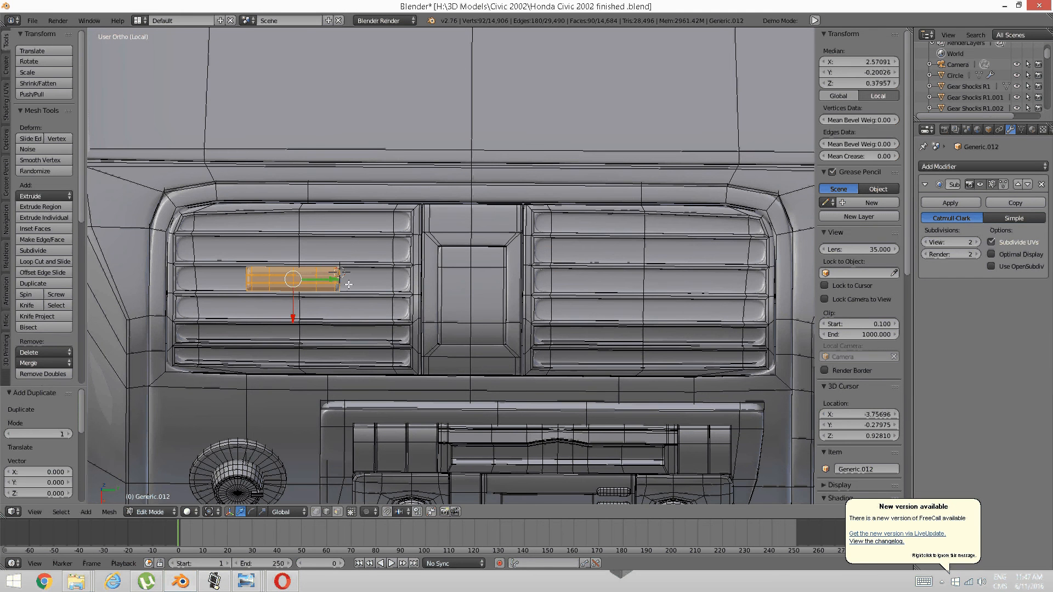
{"action": "key", "text": "g"}
{"action": "key", "text": "y"}
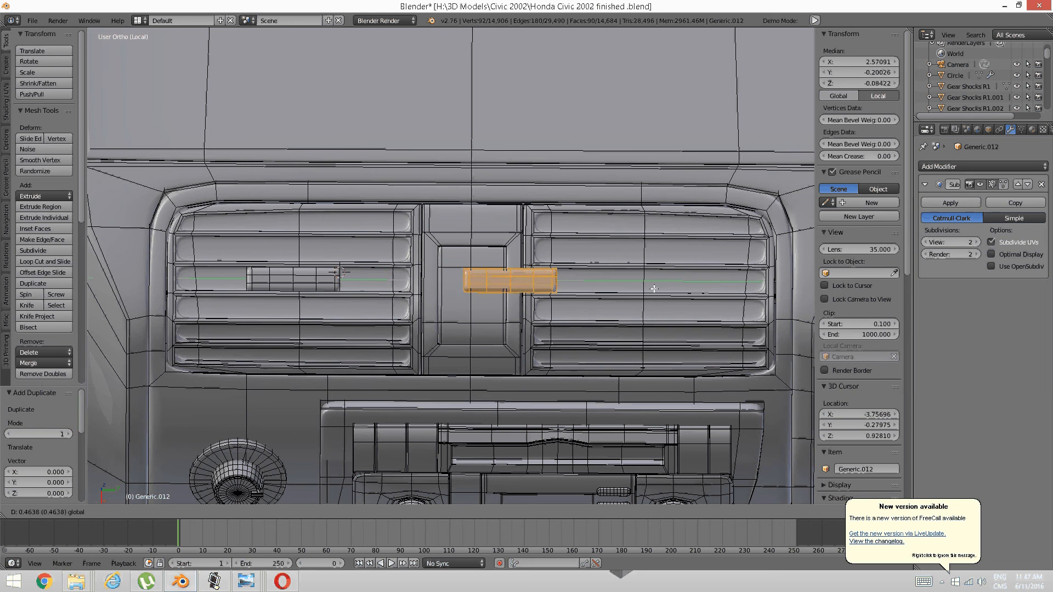
{"action": "left_click", "coordinate": [692, 292]}
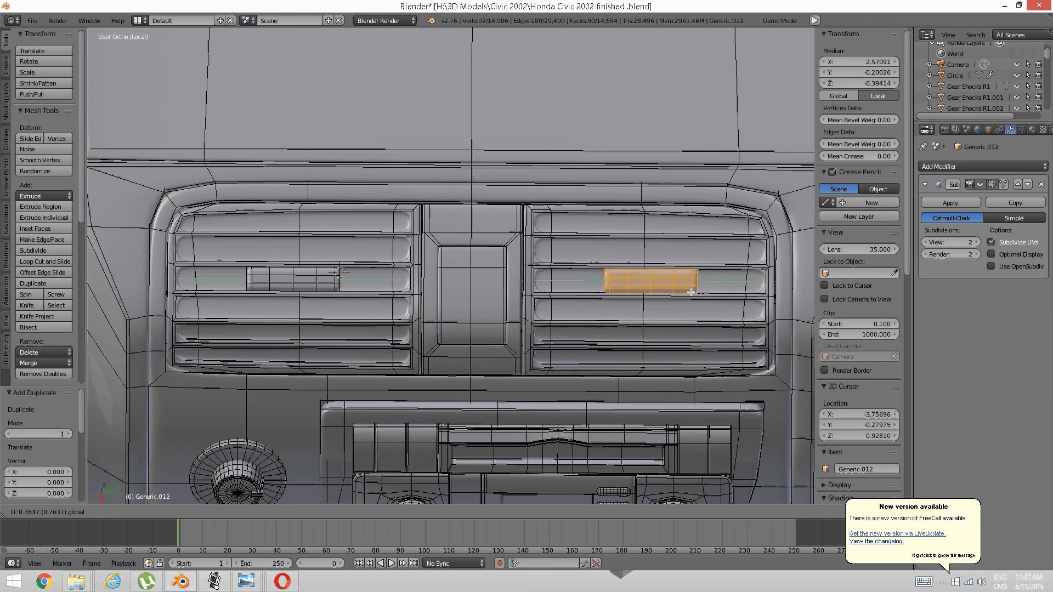
{"action": "key", "text": "a"}
Examine both adjuster tabs in the centre vents together with the surrounding console from several angles and distances.
{"action": "middle_click_drag", "start_coordinate": [595, 308], "coordinate": [531, 233]}
{"action": "scroll", "coordinate": [531, 233], "scroll_direction": "down", "scroll_amount": 3}
{"action": "middle_click_drag", "start_coordinate": [507, 279], "coordinate": [535, 288]}
{"action": "scroll", "coordinate": [534, 288], "scroll_direction": "down", "scroll_amount": 1}
{"action": "middle_click_drag", "start_coordinate": [469, 309], "coordinate": [492, 336]}
{"action": "scroll", "coordinate": [486, 306], "scroll_direction": "up", "scroll_amount": 4}
{"action": "scroll", "coordinate": [535, 320], "scroll_direction": "up", "scroll_amount": 2}
{"action": "scroll", "coordinate": [505, 305], "scroll_direction": "down", "scroll_amount": 3}
{"action": "scroll", "coordinate": [496, 286], "scroll_direction": "down", "scroll_amount": 1}
{"action": "scroll", "coordinate": [496, 286], "scroll_direction": "down", "scroll_amount": 4}
{"action": "scroll", "coordinate": [530, 315], "scroll_direction": "up", "scroll_amount": 1}
{"action": "scroll", "coordinate": [453, 341], "scroll_direction": "up", "scroll_amount": 3}
{"action": "scroll", "coordinate": [453, 342], "scroll_direction": "down", "scroll_amount": 3}
{"action": "scroll", "coordinate": [459, 348], "scroll_direction": "up", "scroll_amount": 3}
{"action": "scroll", "coordinate": [460, 348], "scroll_direction": "down", "scroll_amount": 2}
{"action": "left_click", "coordinate": [224, 578]}
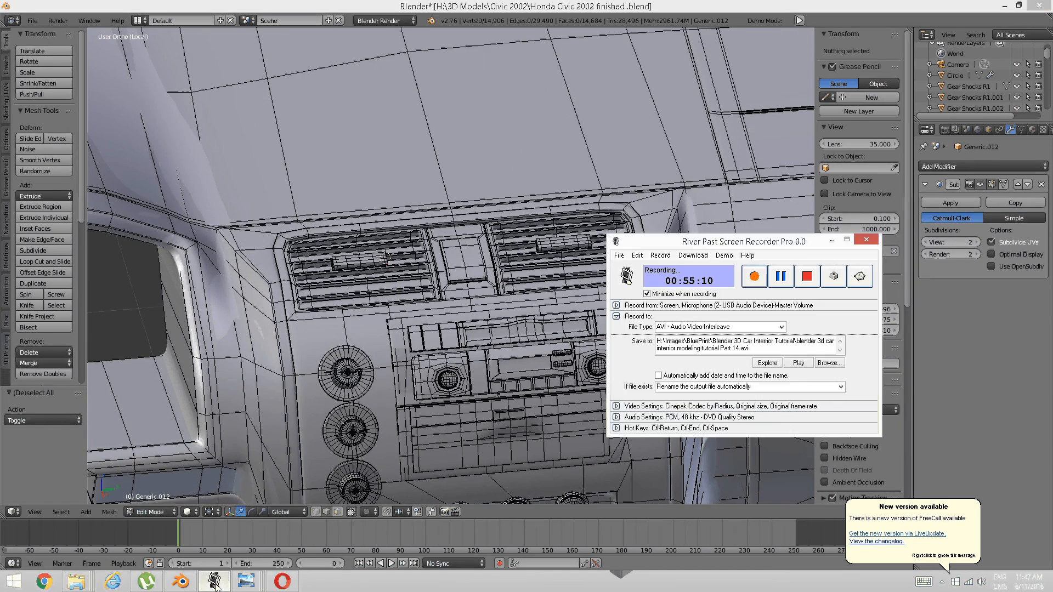
{"action": "left_click", "coordinate": [224, 578]}
{"action": "scroll", "coordinate": [475, 337], "scroll_direction": "down", "scroll_amount": 1}
{"action": "scroll", "coordinate": [475, 337], "scroll_direction": "down", "scroll_amount": 2}
{"action": "middle_click_drag", "start_coordinate": [475, 337], "coordinate": [464, 353]}
{"action": "scroll", "coordinate": [463, 354], "scroll_direction": "up", "scroll_amount": 2}
{"action": "middle_click_drag", "start_coordinate": [165, 394], "coordinate": [432, 354], "text": "shift"}
{"action": "scroll", "coordinate": [432, 354], "scroll_direction": "down", "scroll_amount": 1}
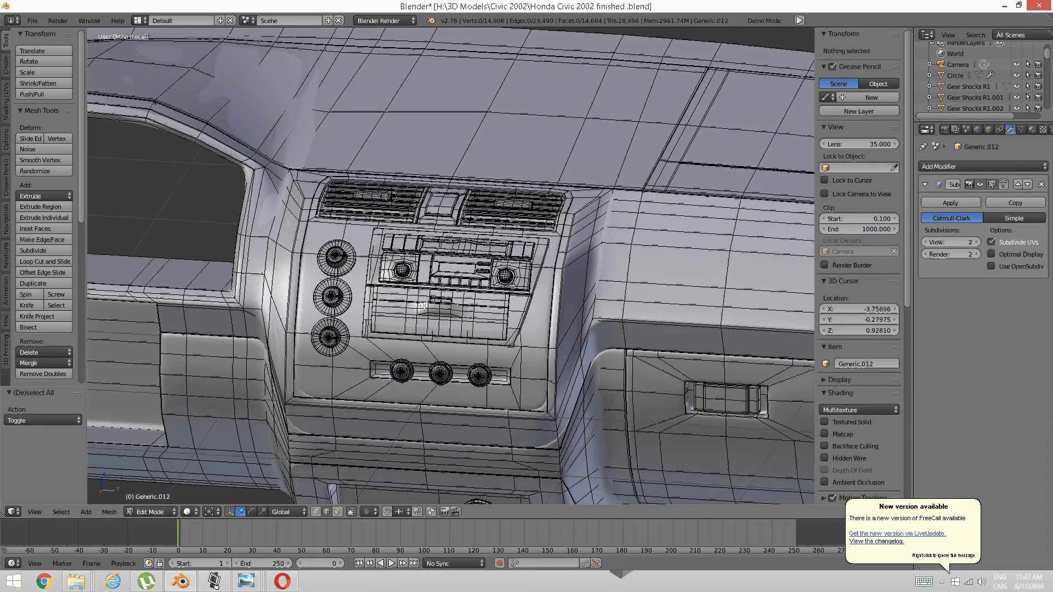
{"action": "scroll", "coordinate": [423, 305], "scroll_direction": "down", "scroll_amount": 2}
{"action": "mouse_move", "coordinate": [422, 306]}
{"action": "middle_mouse_down"}
{"action": "mouse_move", "coordinate": [437, 299]}
{"action": "mouse_move", "coordinate": [406, 301]}
{"action": "middle_mouse_up"}
Switch the dashboard to Object Mode and inspect the smoothed vents, centre console and side vents from several angles.
{"action": "key", "text": "Tab"}
{"action": "left_click", "coordinate": [276, 289]}
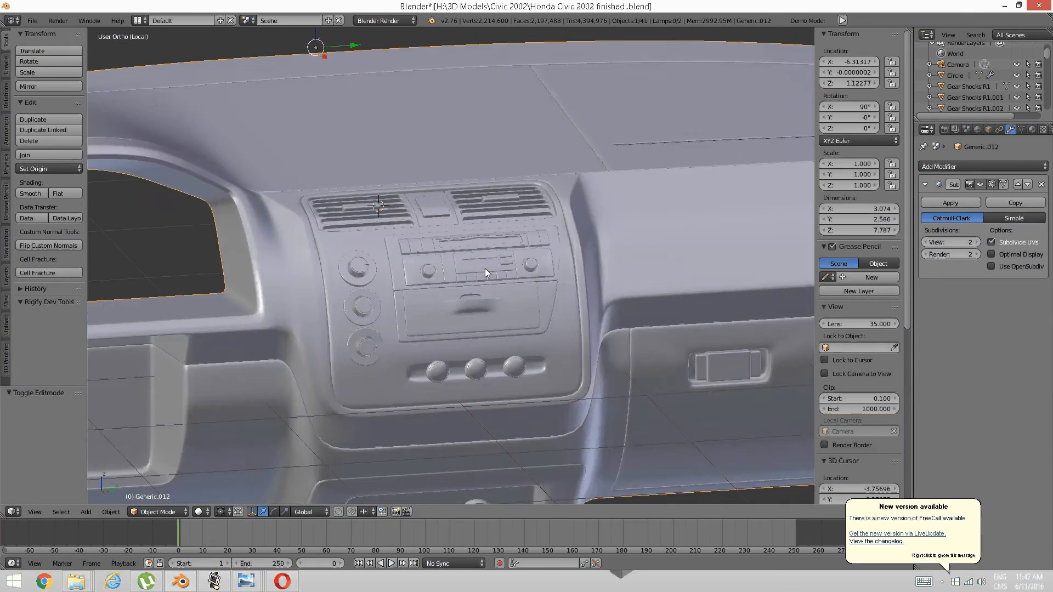
{"action": "scroll", "coordinate": [485, 269], "scroll_direction": "down", "scroll_amount": 2}
{"action": "middle_click_drag", "start_coordinate": [502, 262], "coordinate": [482, 379]}
{"action": "scroll", "coordinate": [489, 290], "scroll_direction": "up", "scroll_amount": 3}
{"action": "scroll", "coordinate": [368, 347], "scroll_direction": "down", "scroll_amount": 1}
{"action": "scroll", "coordinate": [500, 339], "scroll_direction": "up", "scroll_amount": 2}
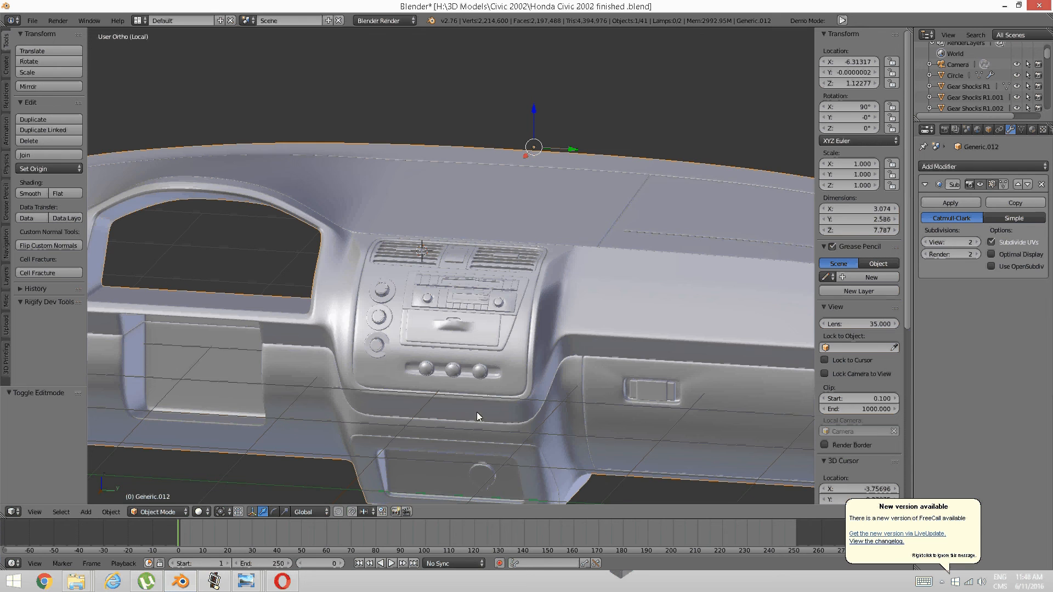
{"action": "middle_click_drag", "start_coordinate": [478, 415], "coordinate": [532, 328]}
{"action": "scroll", "coordinate": [416, 366], "scroll_direction": "up", "scroll_amount": 3}
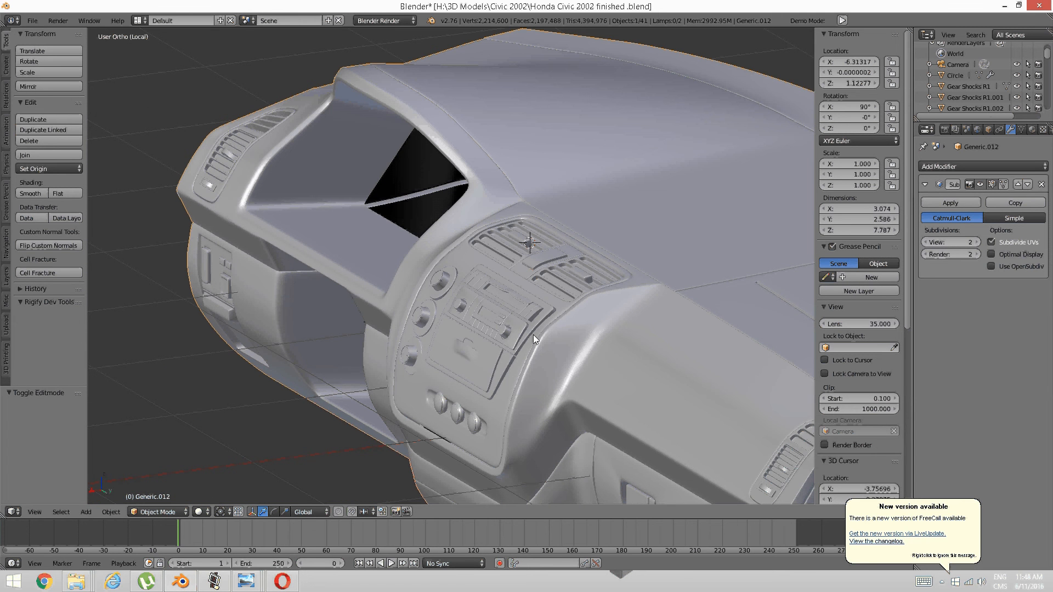
{"action": "middle_click_drag", "start_coordinate": [534, 334], "coordinate": [472, 386]}
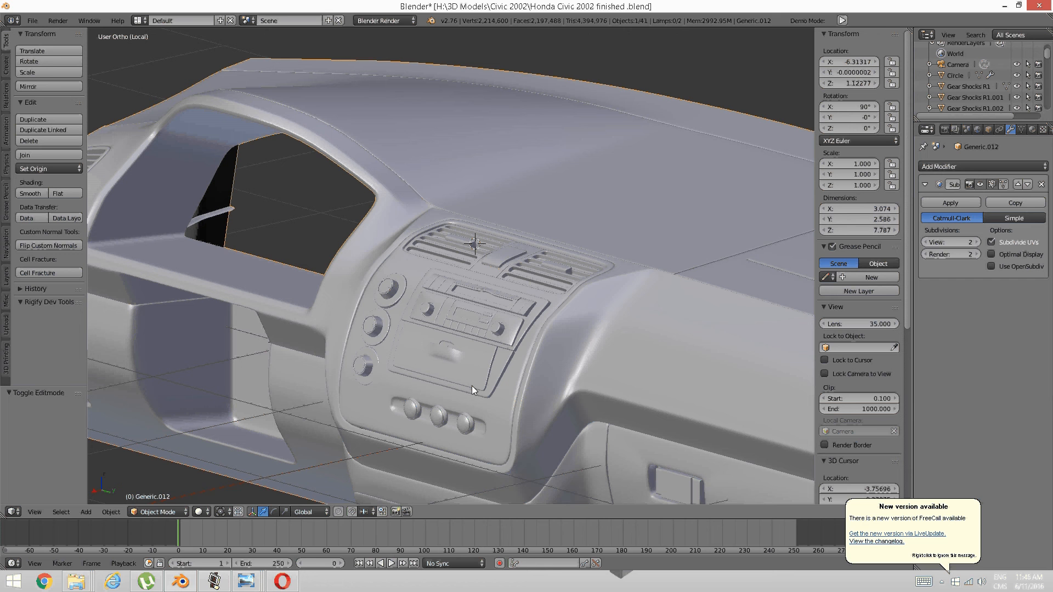
Compare the modelled centre console with the reference photo 2002_honda_civic_dx-pic-56505-1600x1200.jpeg in Windows Photo Viewer.
{"action": "left_click", "coordinate": [214, 581]}
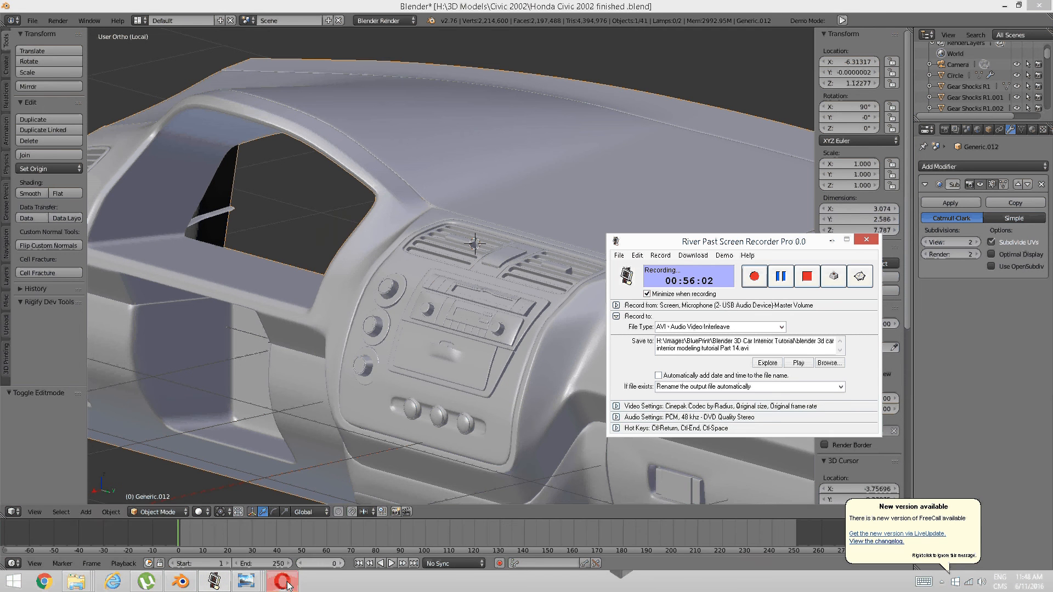
{"action": "mouse_move", "coordinate": [247, 582]}
{"action": "left_click", "coordinate": [357, 532]}
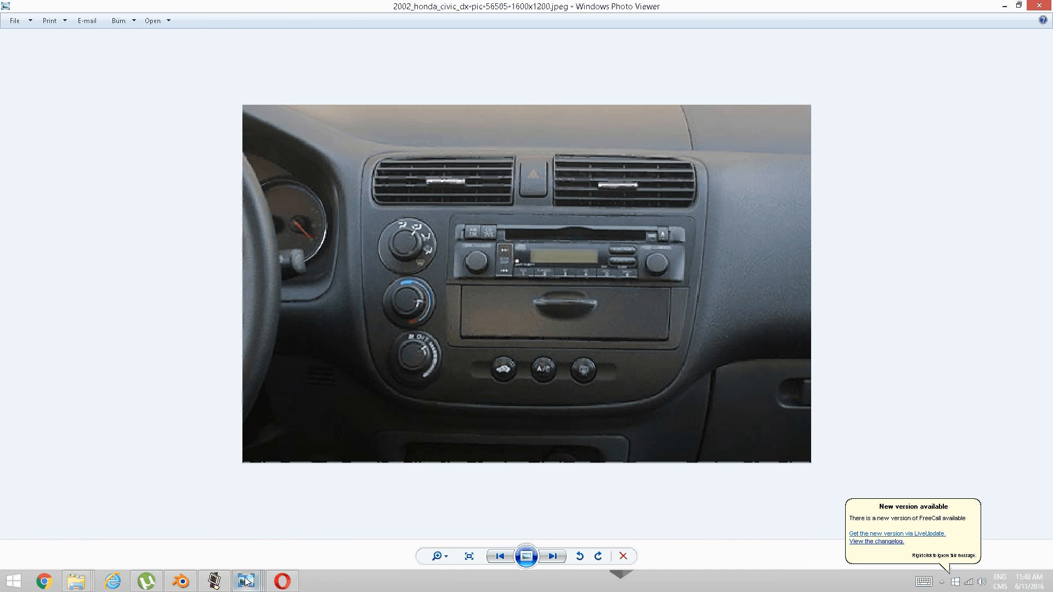
{"action": "left_click", "coordinate": [181, 582]}
{"action": "middle_click_drag", "start_coordinate": [455, 370], "coordinate": [480, 407]}
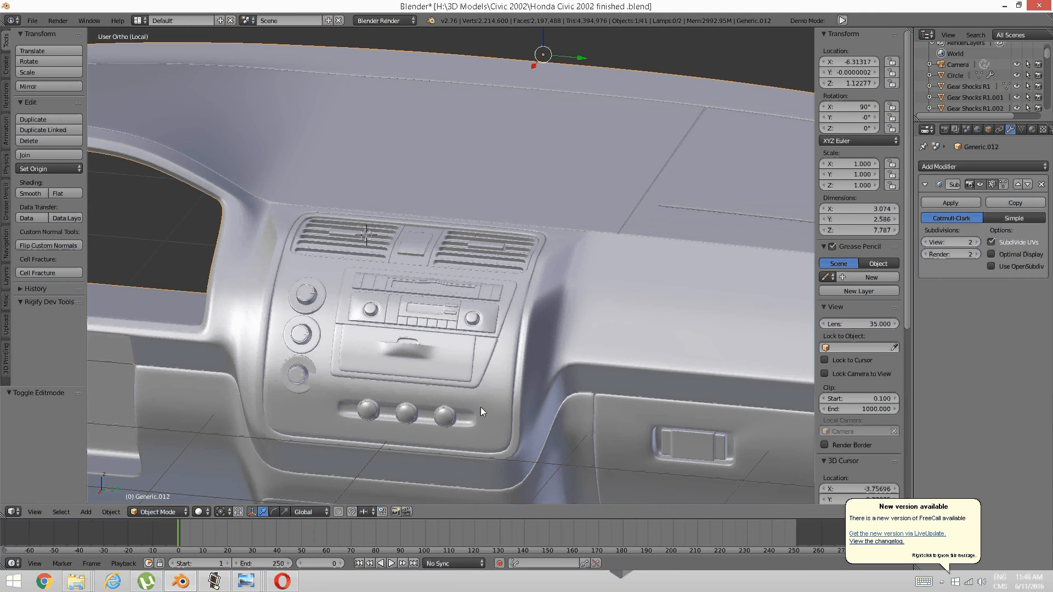
{"action": "left_click", "coordinate": [233, 584]}
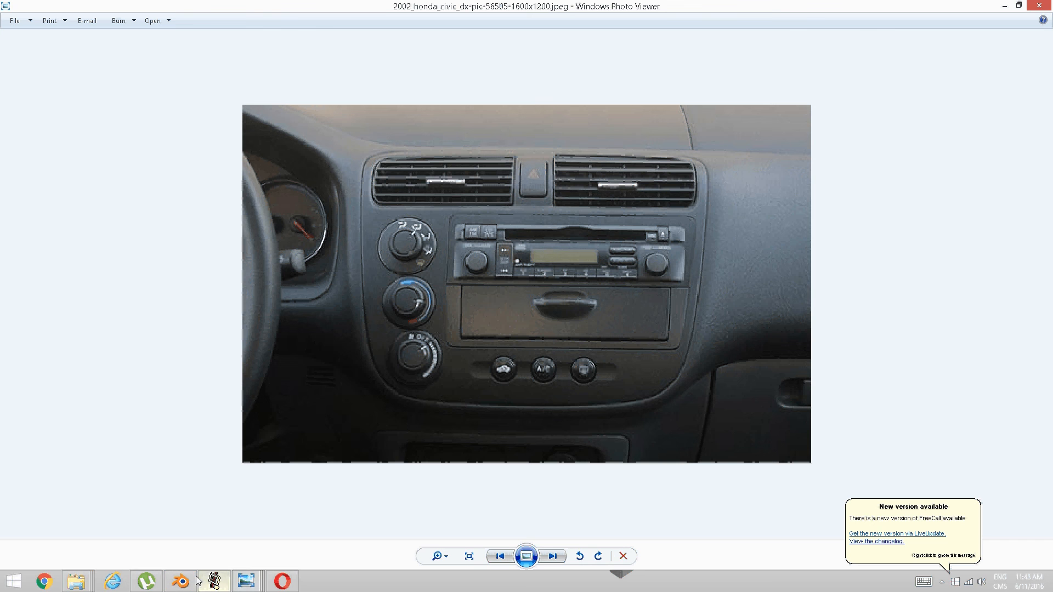
{"action": "left_click", "coordinate": [214, 582]}
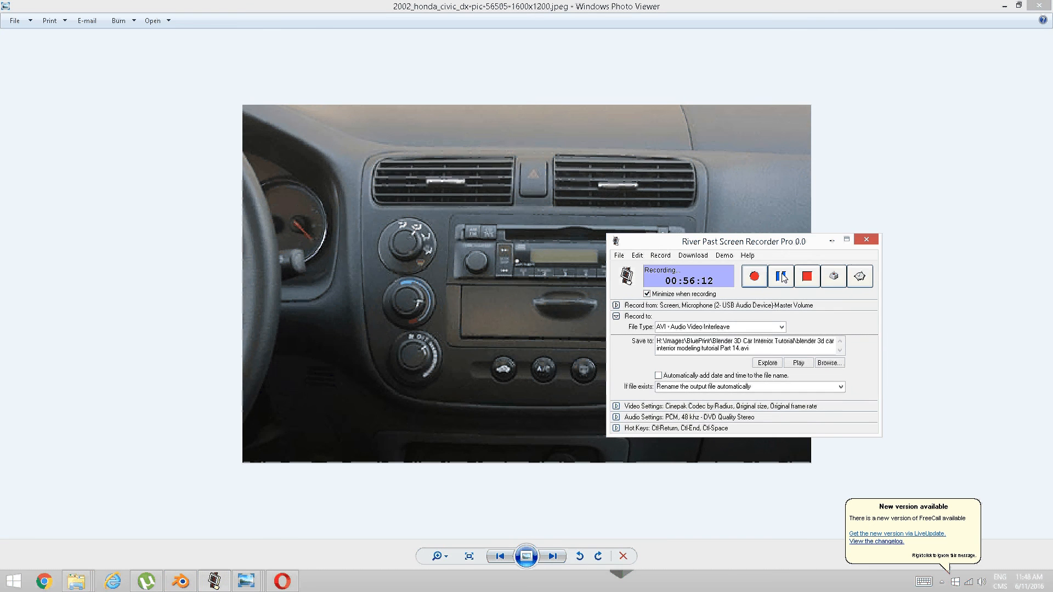